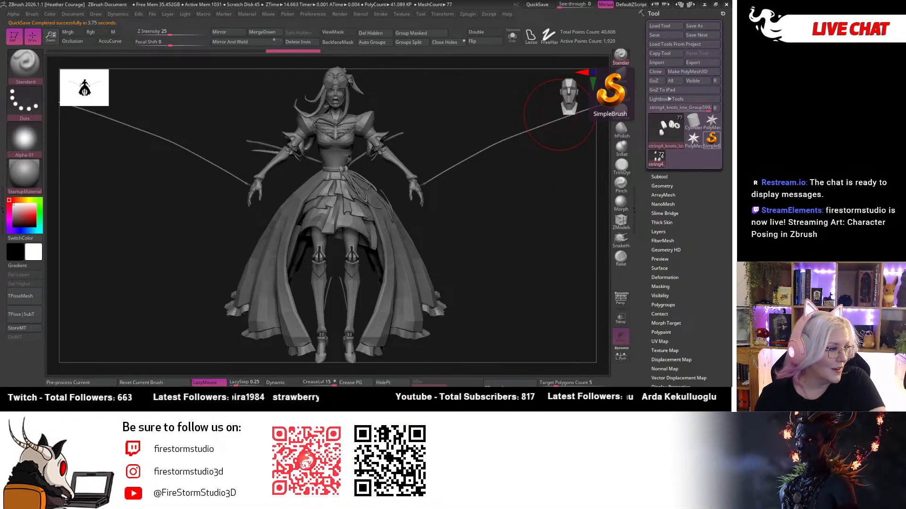
pyautogui.moveTo(731, 111); pyautogui.dragTo(686, 74)
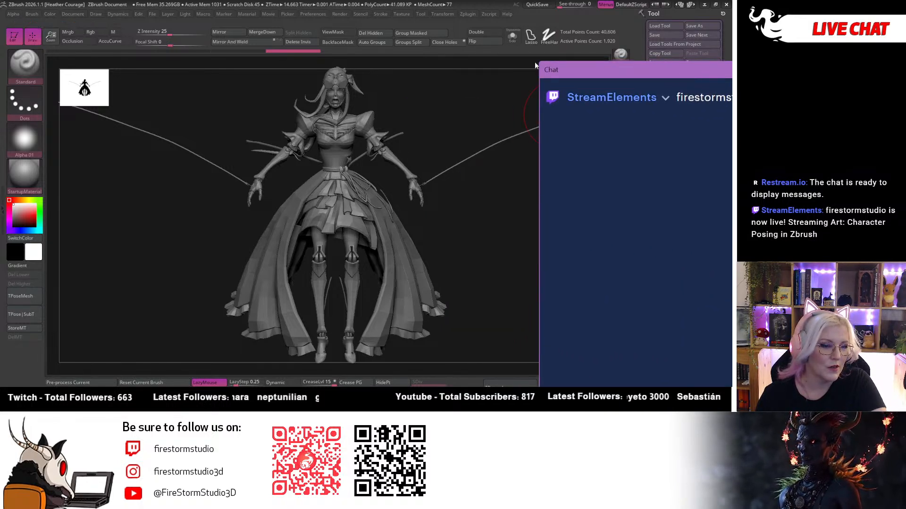
pyautogui.click(560, 114)
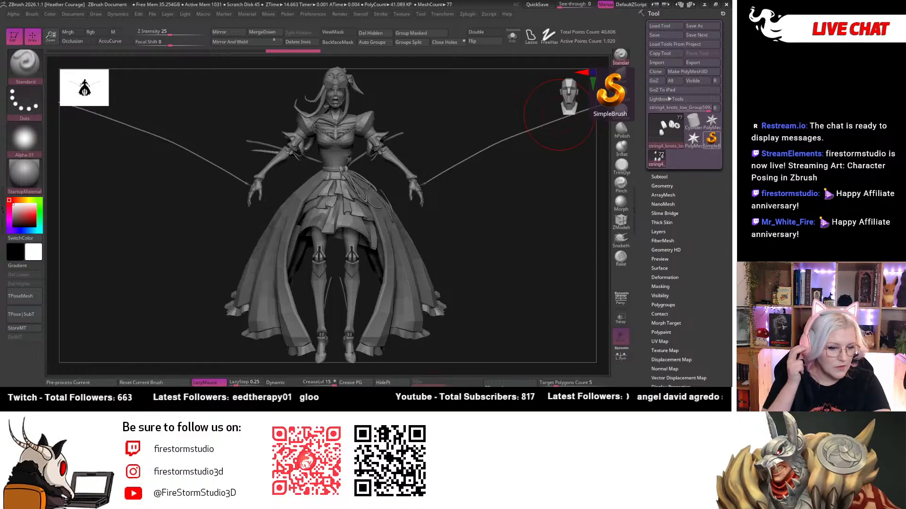
pyautogui.press('XF86AudioLowerVolume')
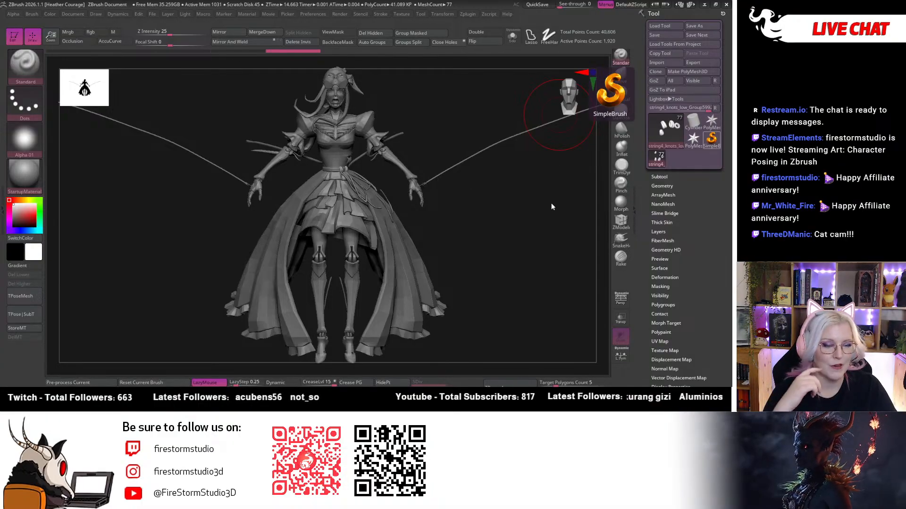
pyautogui.moveTo(551, 207)
pyautogui.mouseDown()
pyautogui.moveTo(420, 204)
pyautogui.moveTo(531, 226)
pyautogui.moveTo(463, 200)
pyautogui.moveTo(544, 204)
pyautogui.moveTo(546, 105)
pyautogui.moveTo(525, 192)
pyautogui.mouseUp()
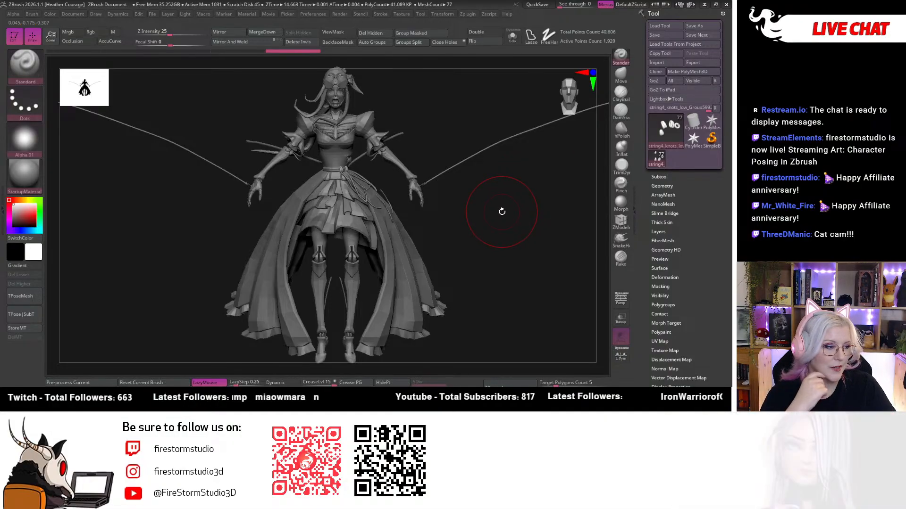
pyautogui.moveTo(483, 226)
pyautogui.mouseDown()
pyautogui.moveTo(452, 224)
pyautogui.moveTo(480, 222)
pyautogui.mouseUp()
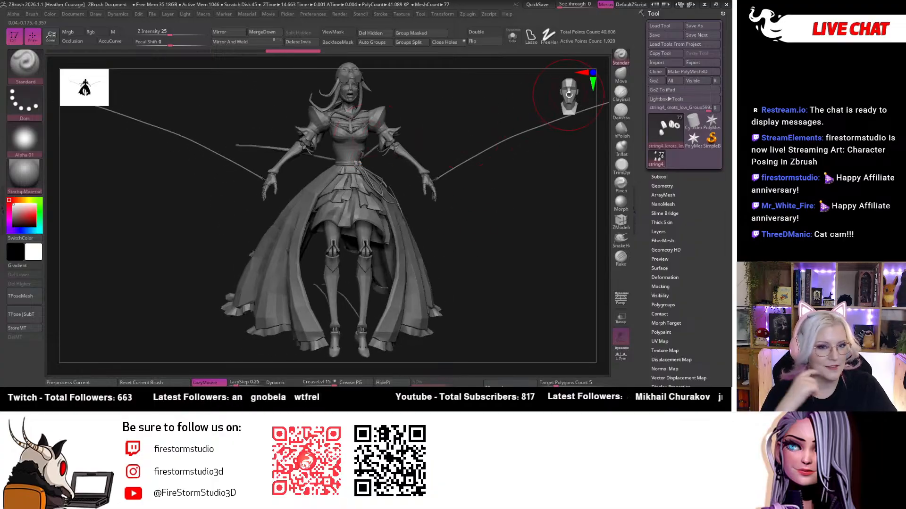
pyautogui.moveTo(569, 94); pyautogui.dragTo(552, 125)
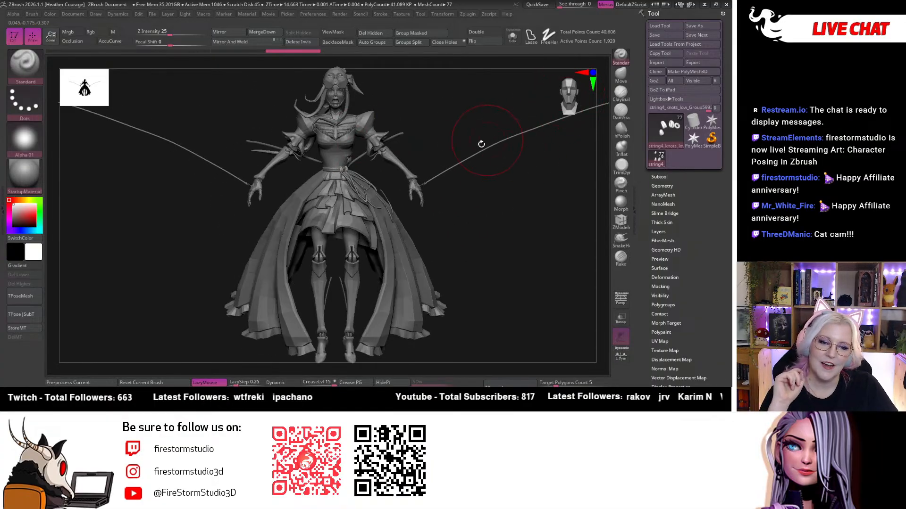
pyautogui.moveTo(498, 208)
pyautogui.mouseDown()
pyautogui.moveTo(256, 190)
pyautogui.moveTo(156, 172)
pyautogui.moveTo(358, 190)
pyautogui.moveTo(466, 109)
pyautogui.mouseUp()
pyautogui.moveTo(567, 87); pyautogui.dragTo(606, 120)
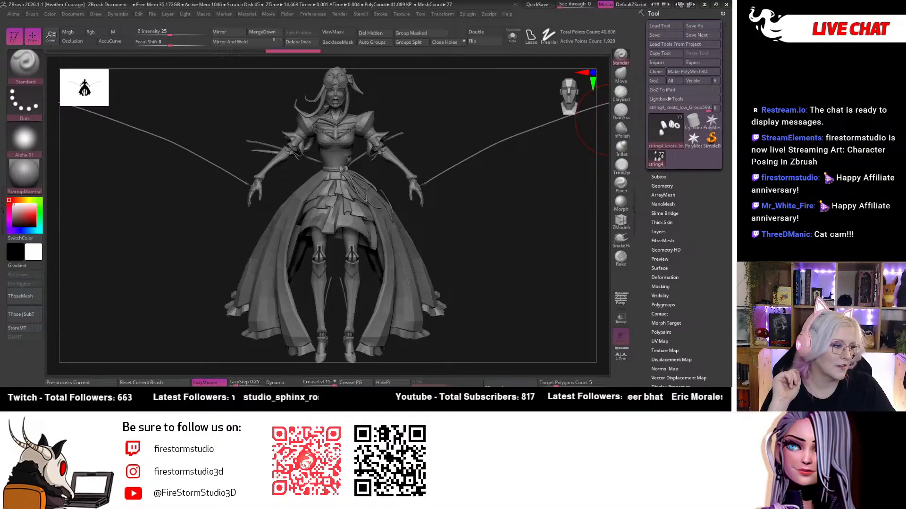
# Open the render image MB1_001.png from the Marionette boss project's render folder and view it enlarged.
pyautogui.press('super+e')
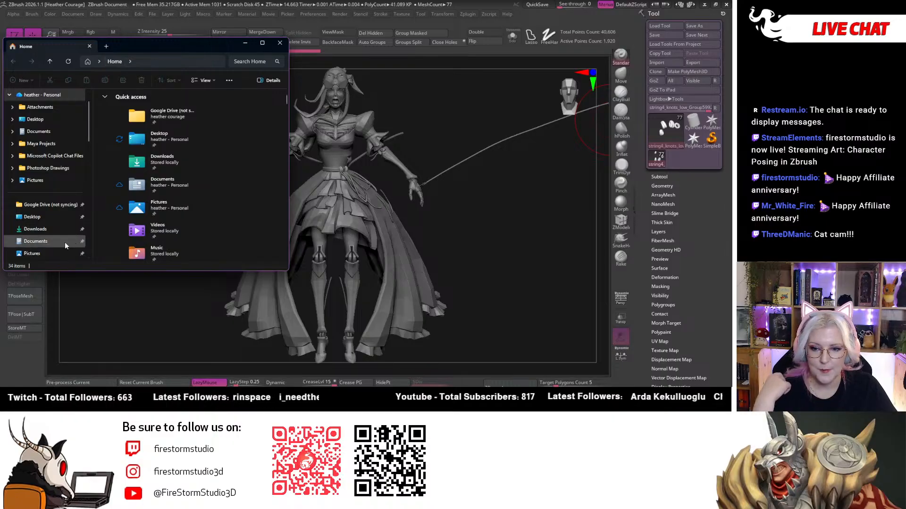
pyautogui.moveTo(131, 43); pyautogui.dragTo(731, 141)
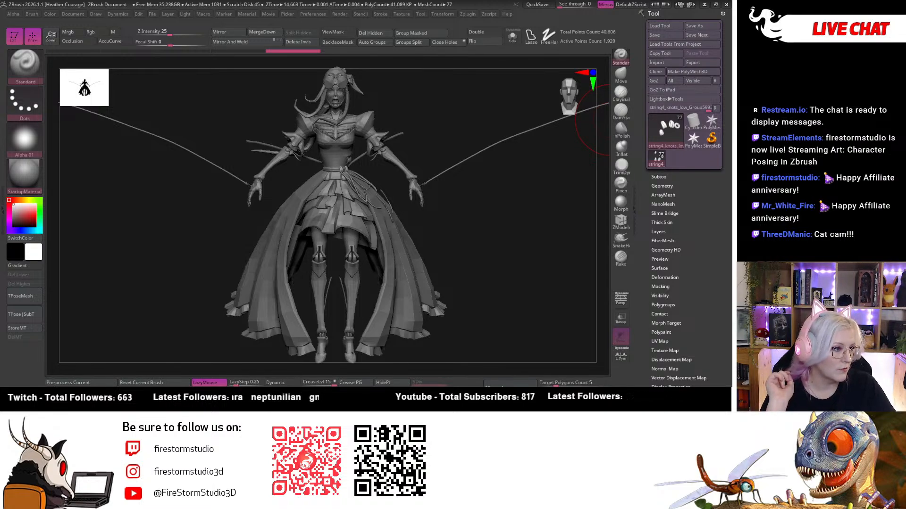
pyautogui.moveTo(731, 61); pyautogui.dragTo(461, 77)
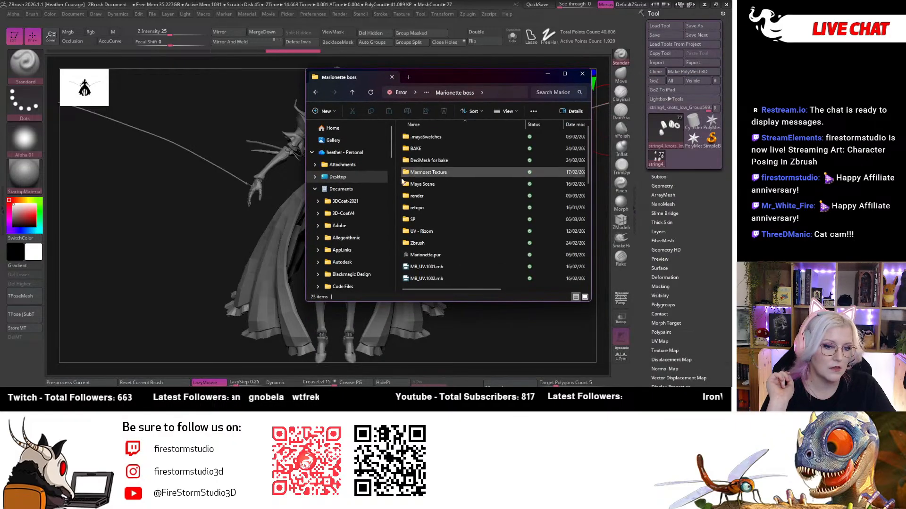
pyautogui.doubleClick(431, 199)
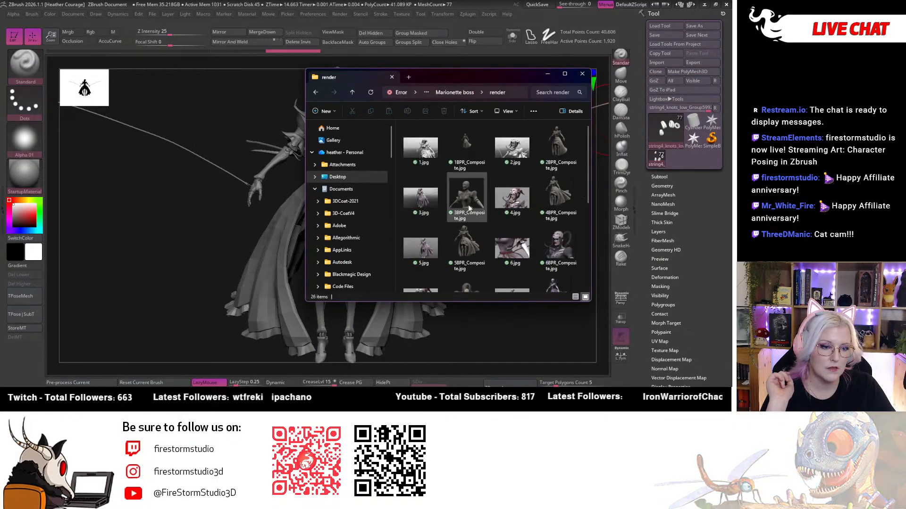
pyautogui.doubleClick(467, 207)
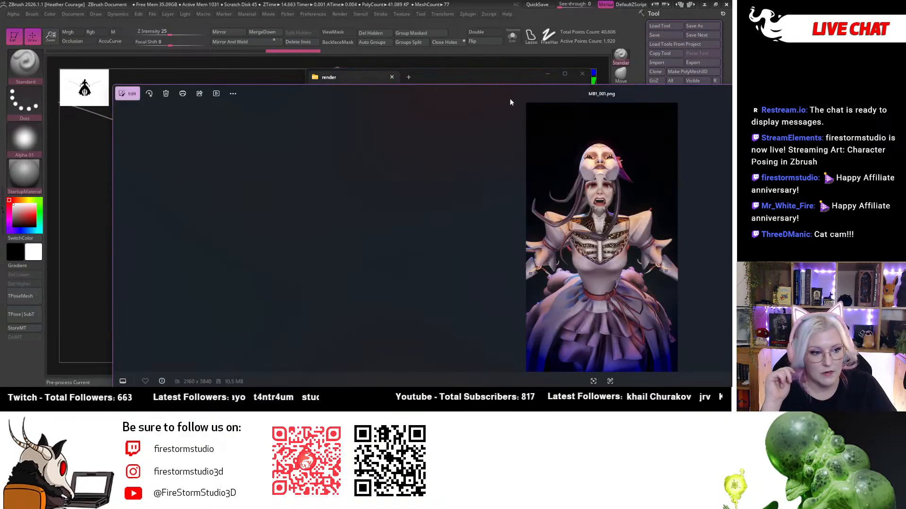
pyautogui.doubleClick(500, 98)
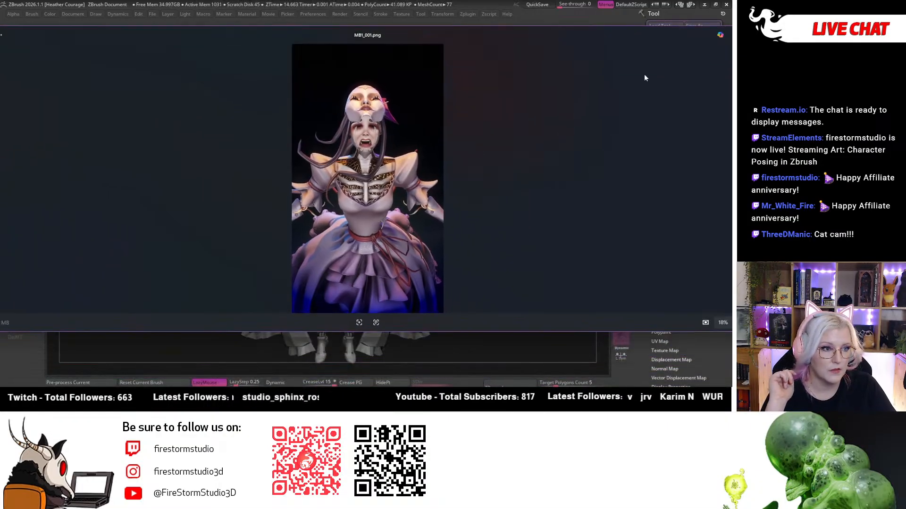
pyautogui.moveTo(606, 35); pyautogui.dragTo(526, 55)
pyautogui.moveTo(585, 50); pyautogui.dragTo(525, 59)
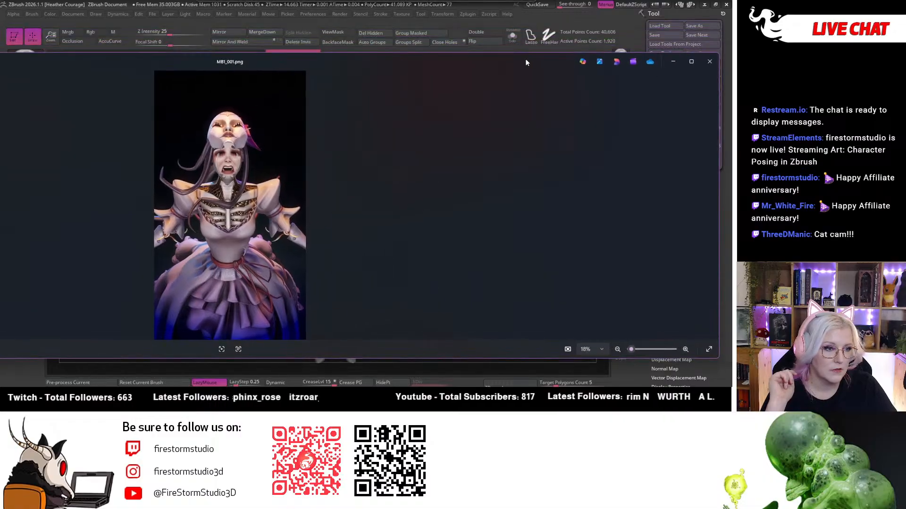
pyautogui.click(690, 61)
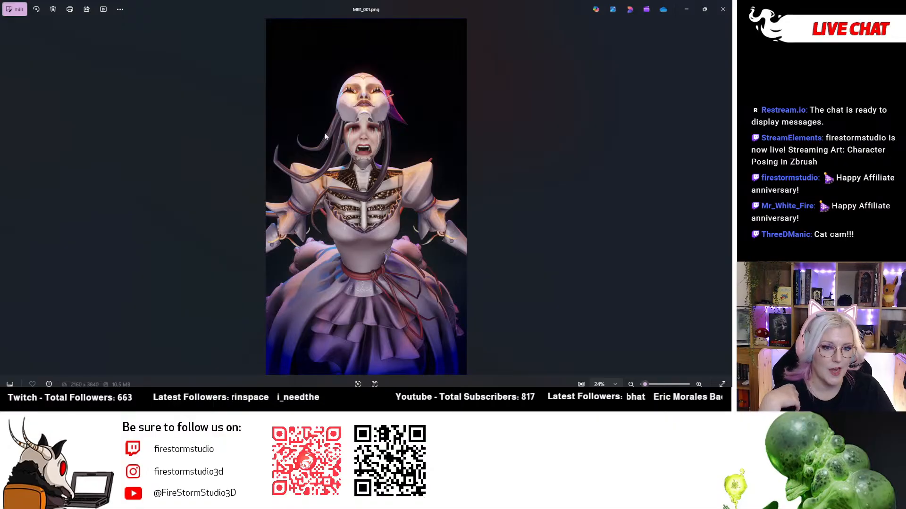
pyautogui.click(687, 11)
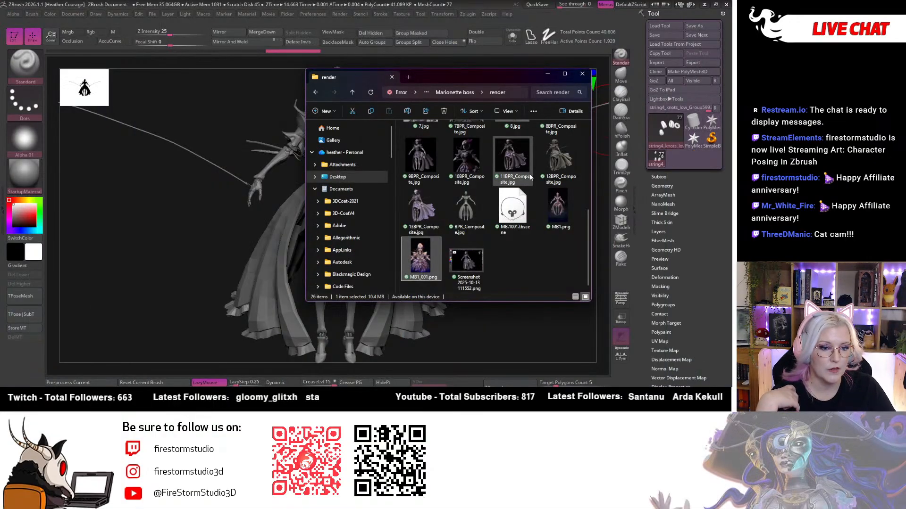
# View the full-body render MB1.png from the render folder, close it and return to ZBrush.
pyautogui.doubleClick(560, 213)
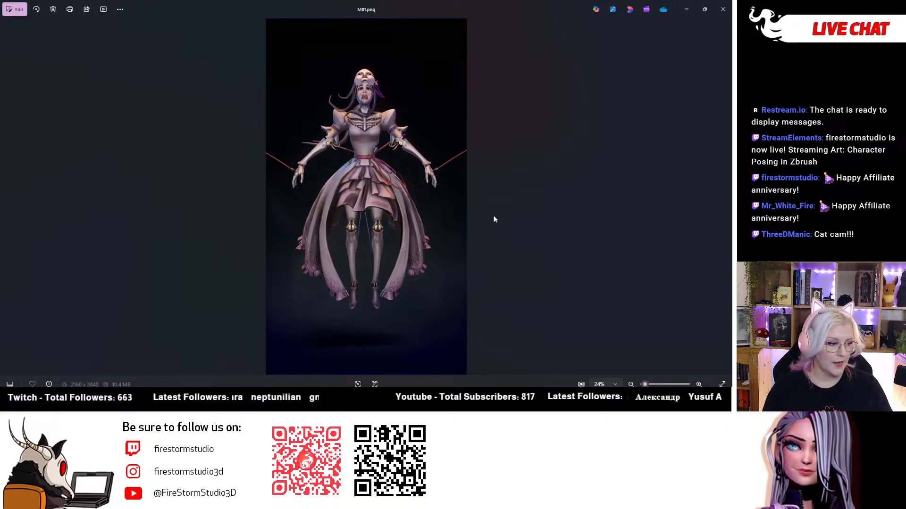
pyautogui.click(722, 9)
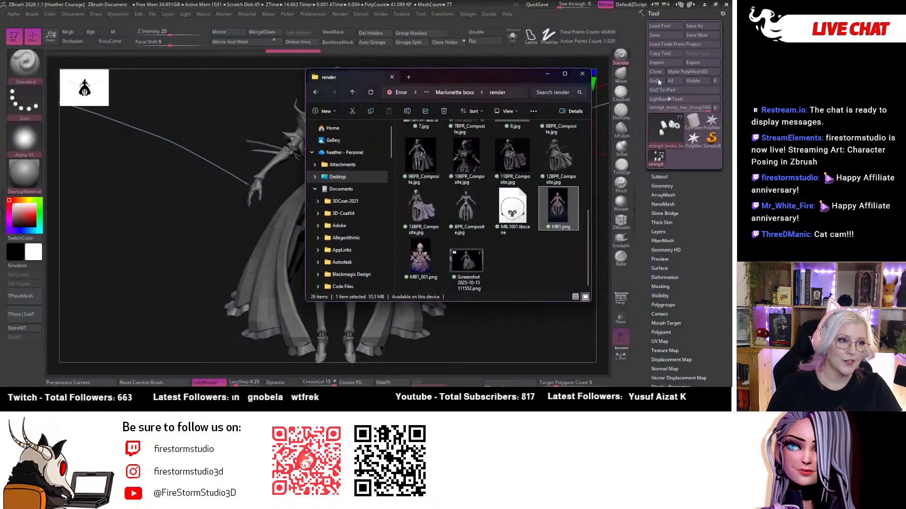
pyautogui.click(547, 74)
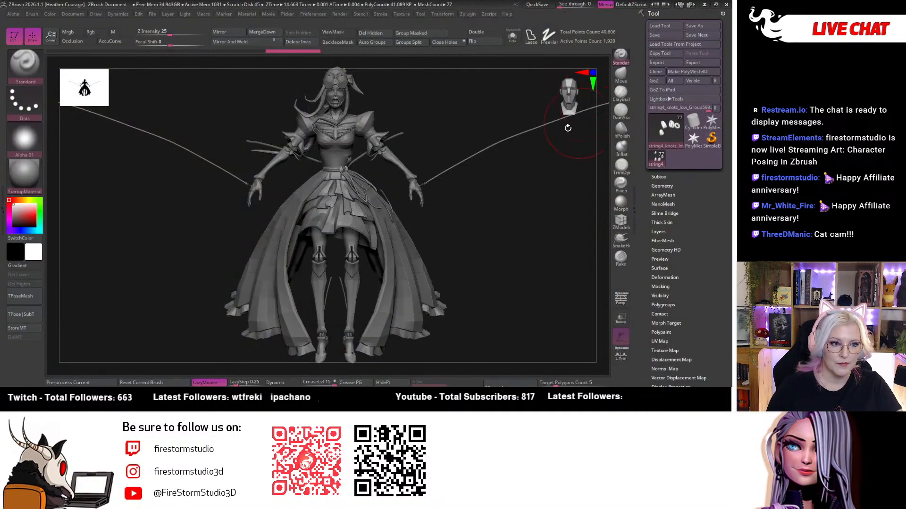
pyautogui.moveTo(568, 128); pyautogui.dragTo(570, 91)
pyautogui.click(569, 91)
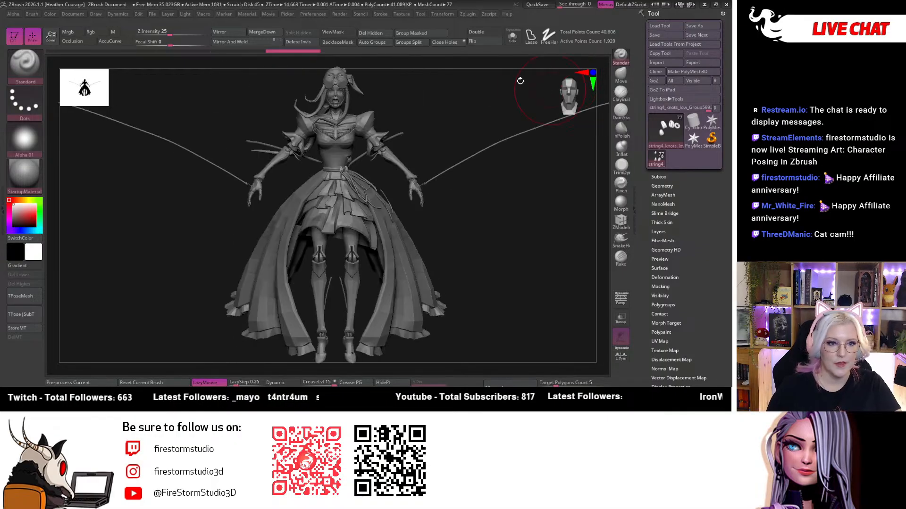
pyautogui.click(452, 14)
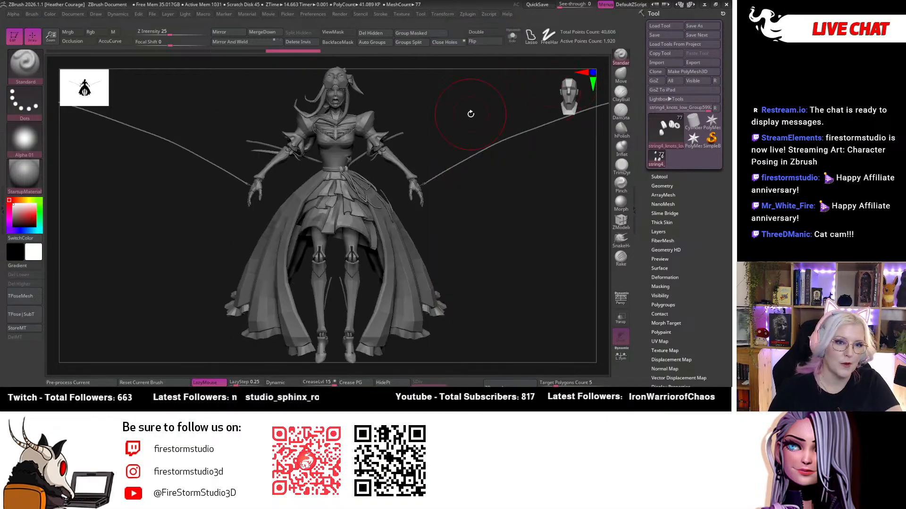
pyautogui.click(467, 14)
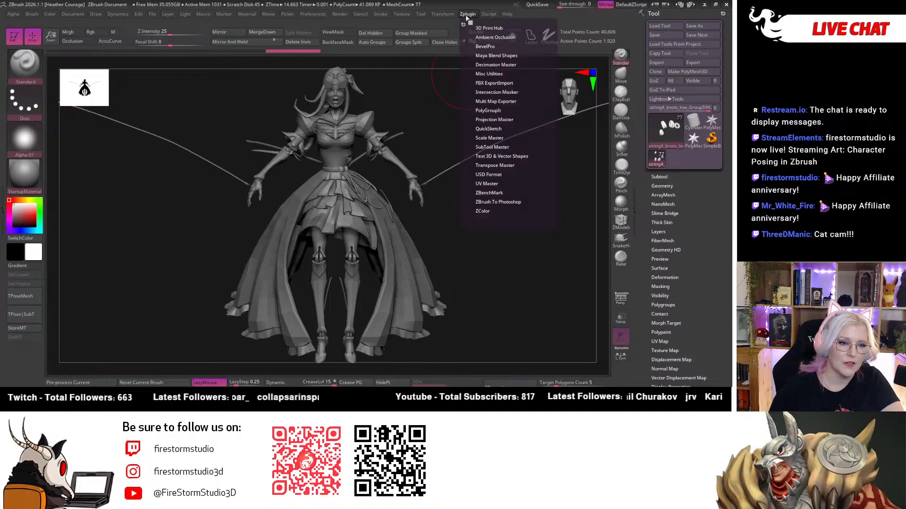
pyautogui.click(486, 147)
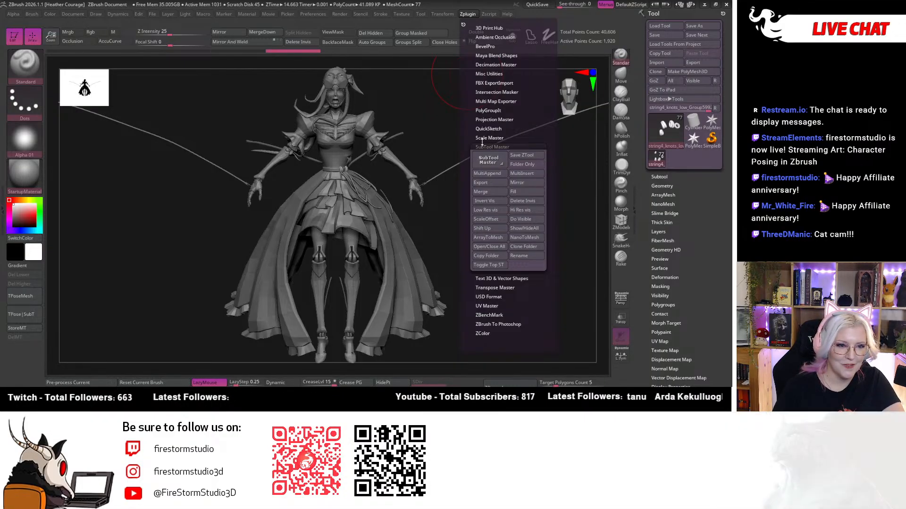
pyautogui.click(497, 166)
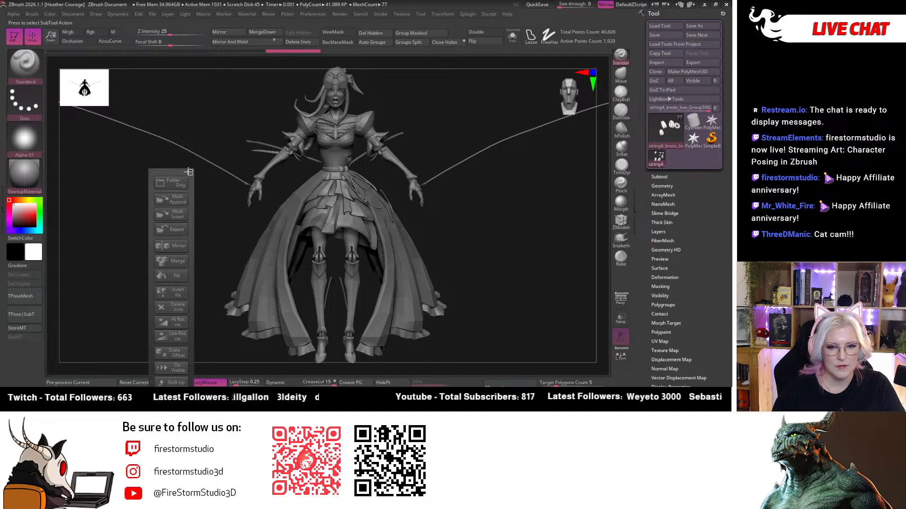
pyautogui.click(441, 14)
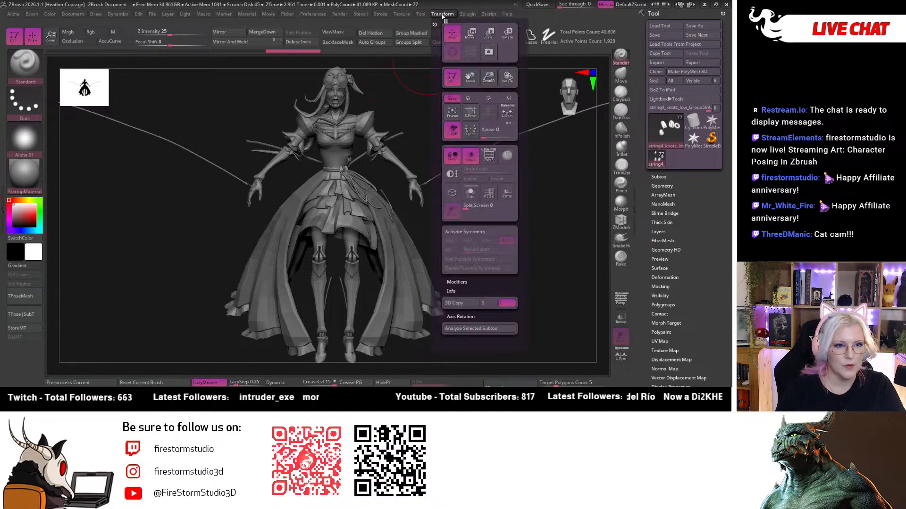
pyautogui.click(467, 13)
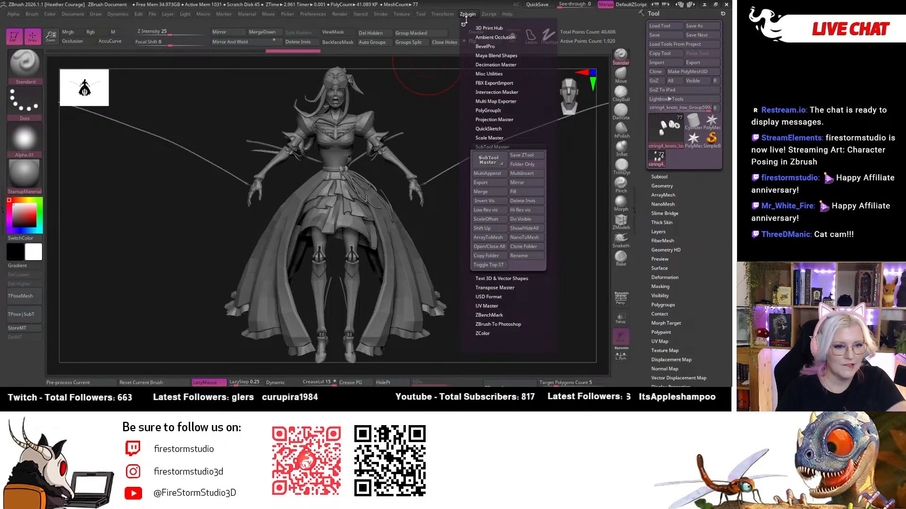
pyautogui.click(492, 147)
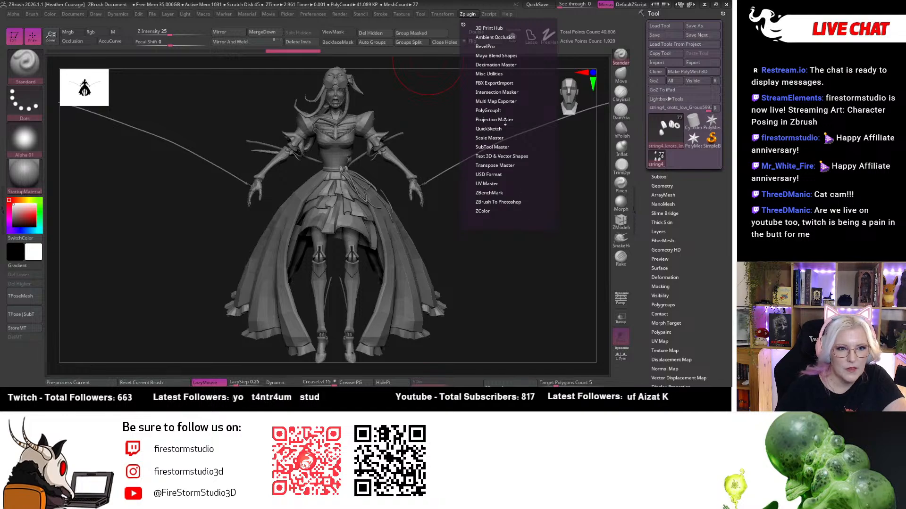
pyautogui.click(443, 13)
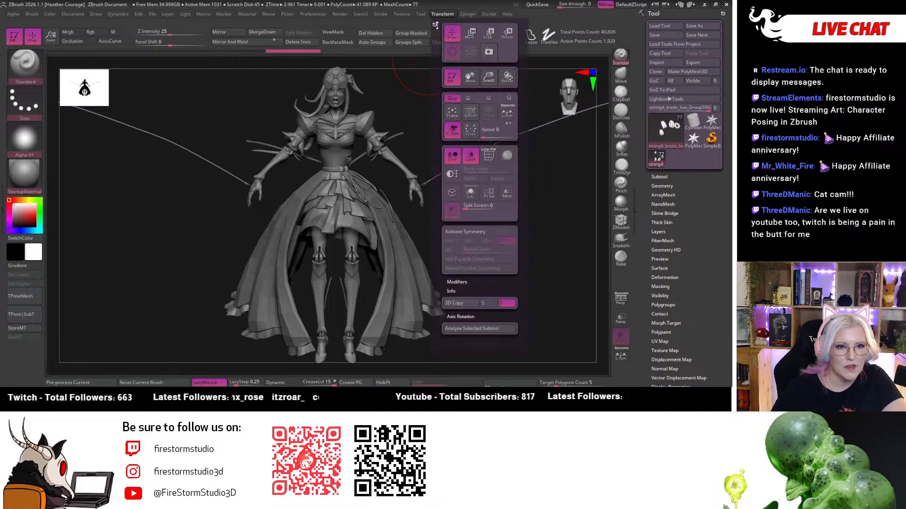
pyautogui.click(420, 15)
pyautogui.click(402, 14)
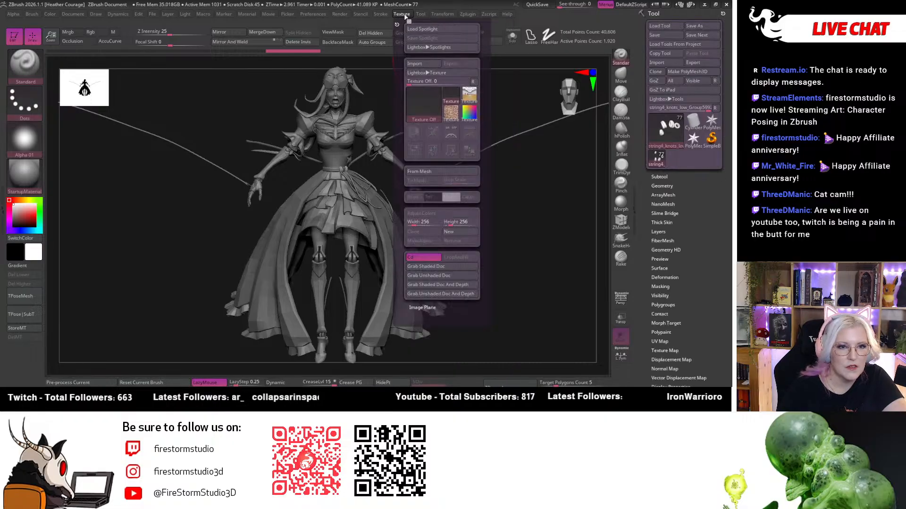
pyautogui.click(467, 14)
pyautogui.click(488, 14)
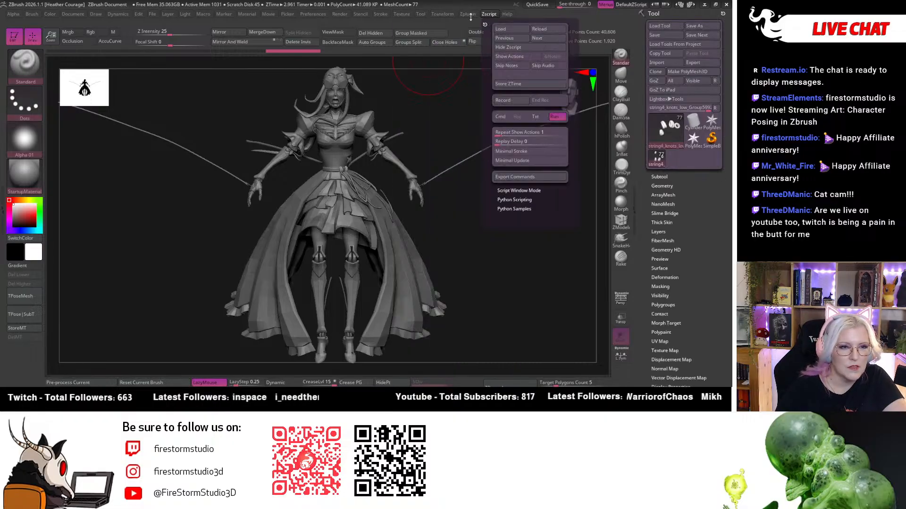
# Enable the ZSphere Rig option in Transpose Master and generate the TPoseMesh for the marionette character.
pyautogui.click(467, 15)
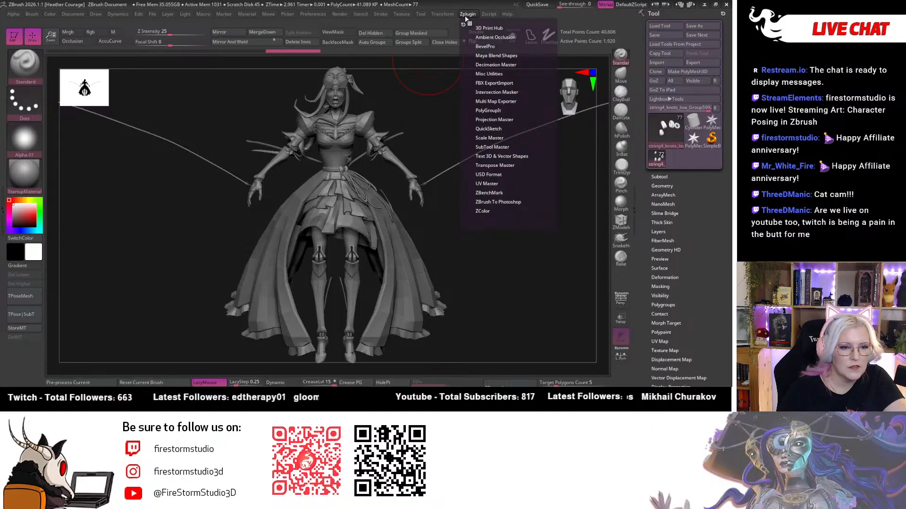
pyautogui.click(504, 165)
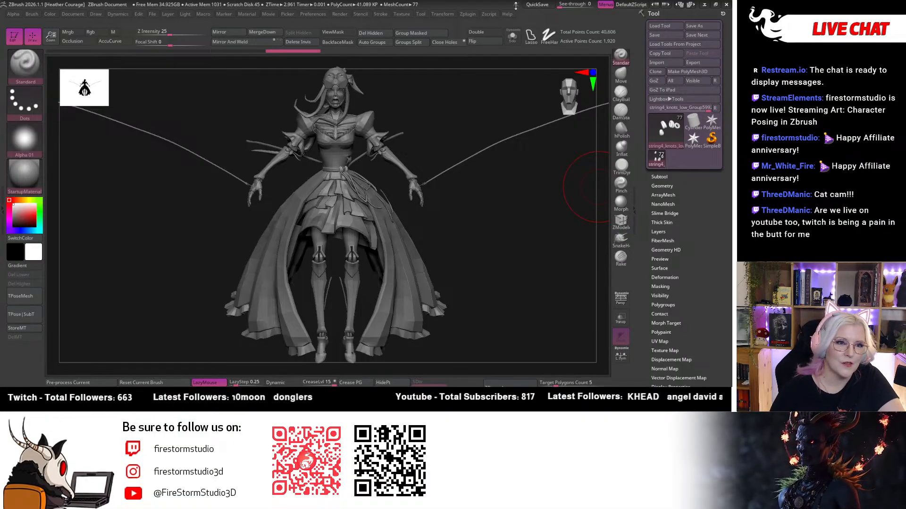
pyautogui.click(466, 14)
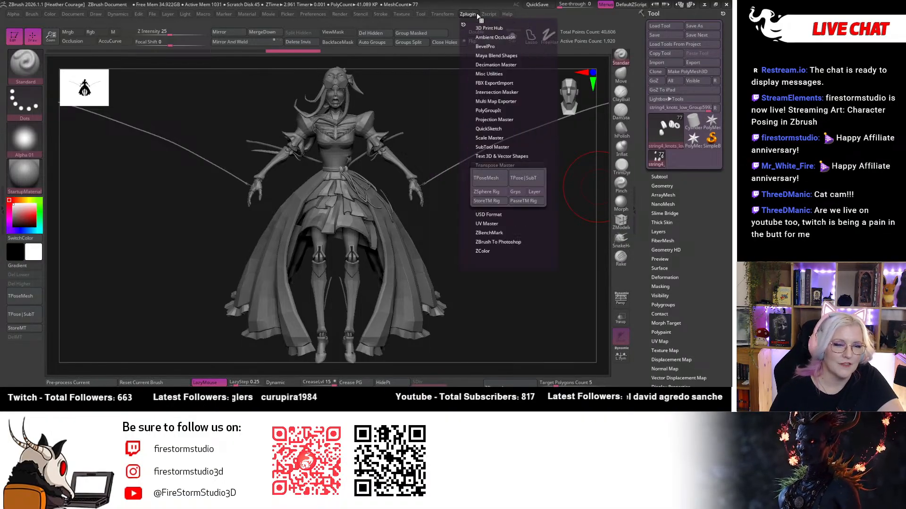
pyautogui.click(489, 192)
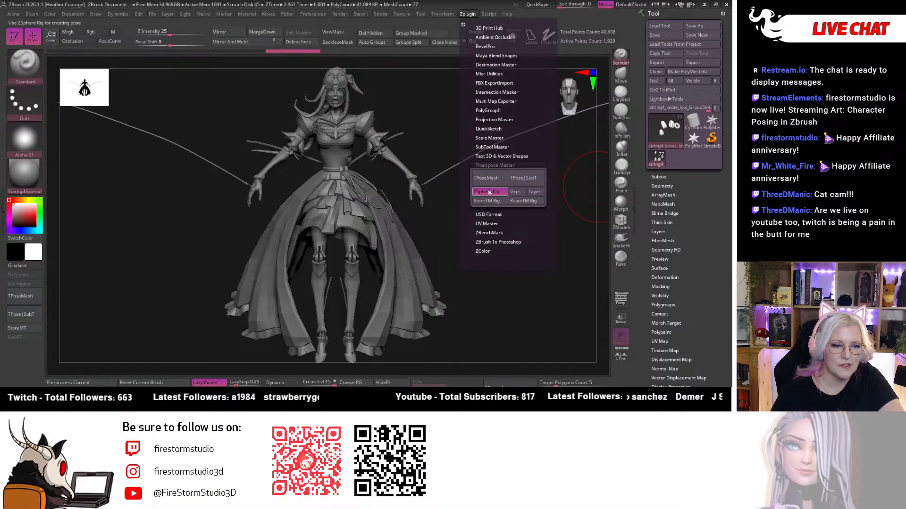
pyautogui.click(492, 178)
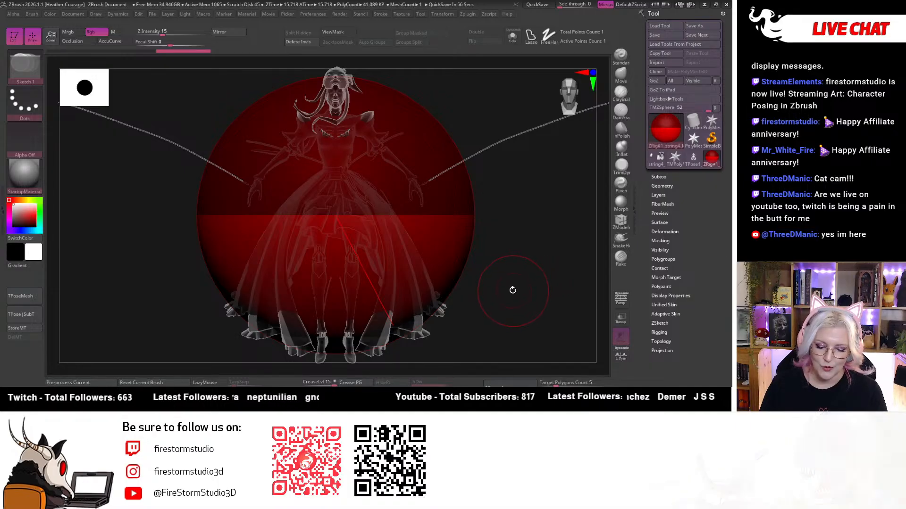
# Scale the oversized root ZSphere down to a small sphere within the marionette's hip area.
pyautogui.keyDown('alt'); pyautogui.moveTo(515, 283); pyautogui.dragTo(481, 287); pyautogui.keyUp('alt')
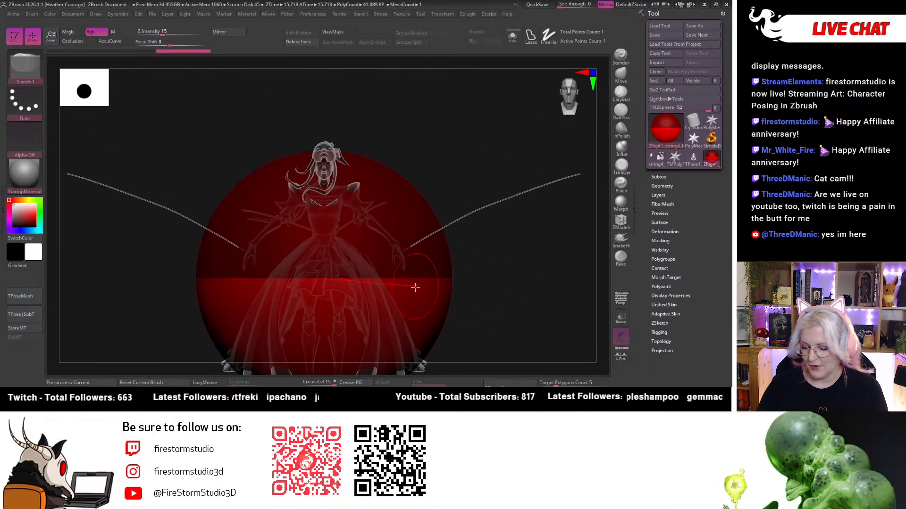
pyautogui.press('w')
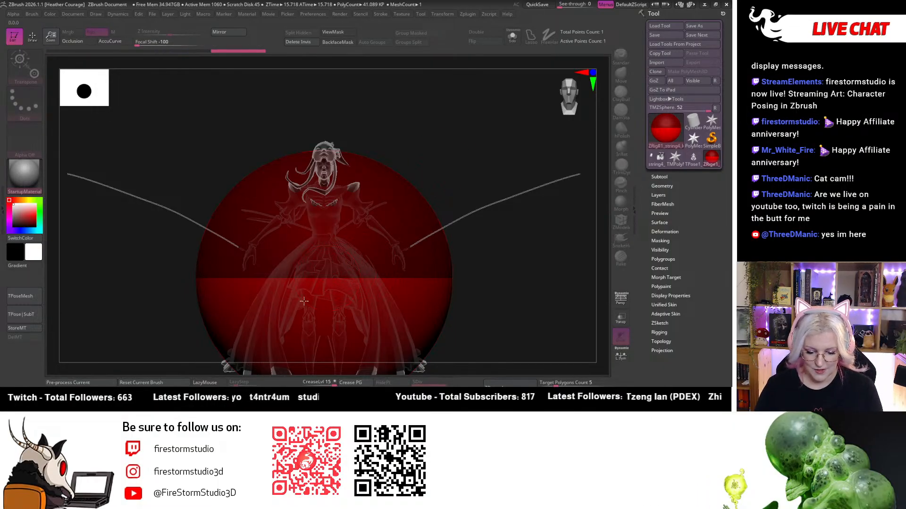
pyautogui.moveTo(323, 280); pyautogui.dragTo(462, 89)
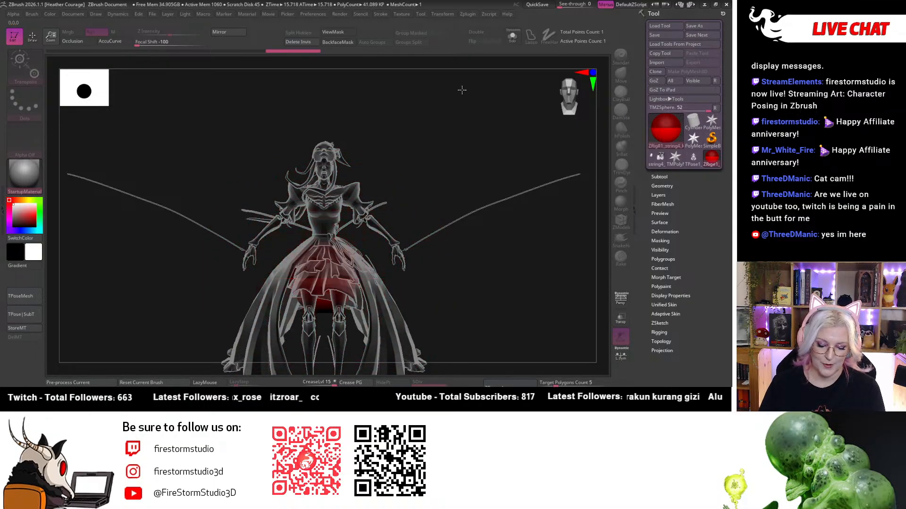
pyautogui.moveTo(519, 250); pyautogui.dragTo(546, 130)
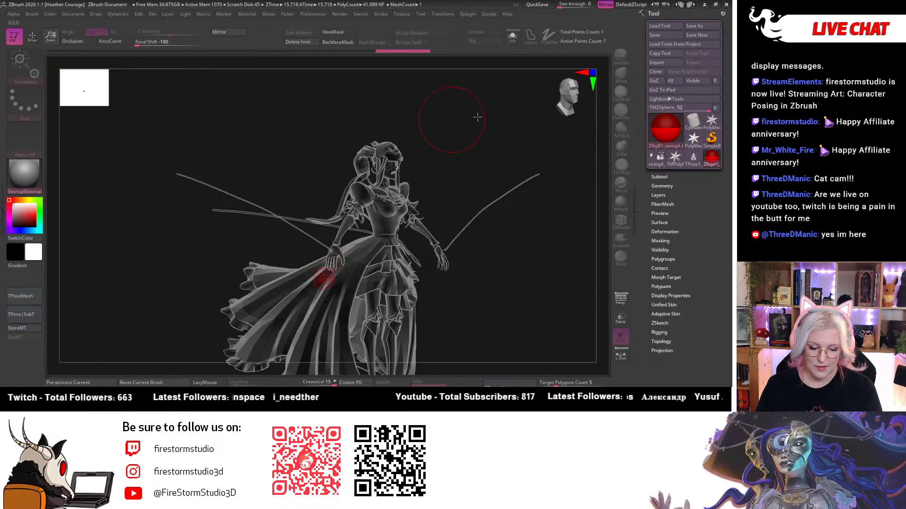
pyautogui.click(579, 102)
# Position the root ZSphere inside the waist at belt height, aligning it from the front and side.
pyautogui.keyDown('ctrl'); pyautogui.moveTo(522, 220); pyautogui.dragTo(502, 225, button='right'); pyautogui.keyUp('ctrl')
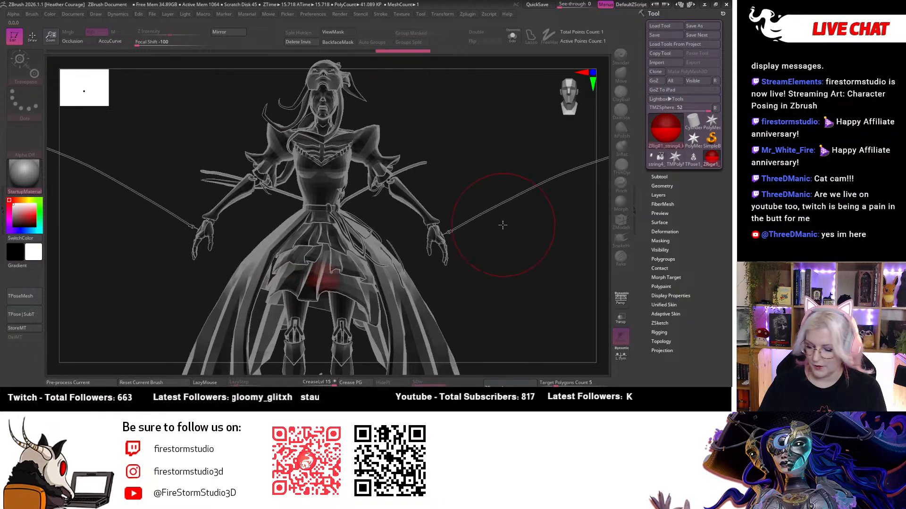
pyautogui.moveTo(511, 258); pyautogui.dragTo(550, 259, button='right')
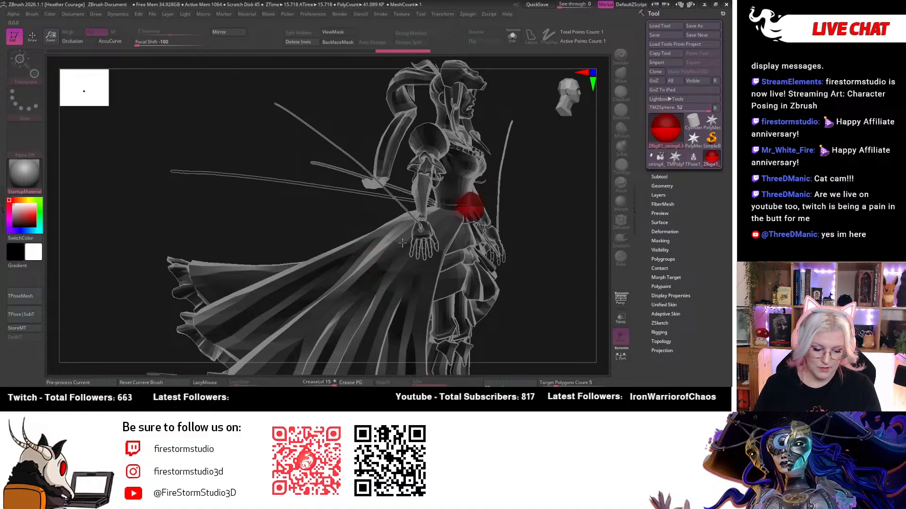
pyautogui.moveTo(540, 210)
pyautogui.mouseDown(button='right')
pyautogui.moveTo(522, 203)
pyautogui.moveTo(500, 130)
pyautogui.moveTo(501, 210)
pyautogui.mouseUp(button='right')
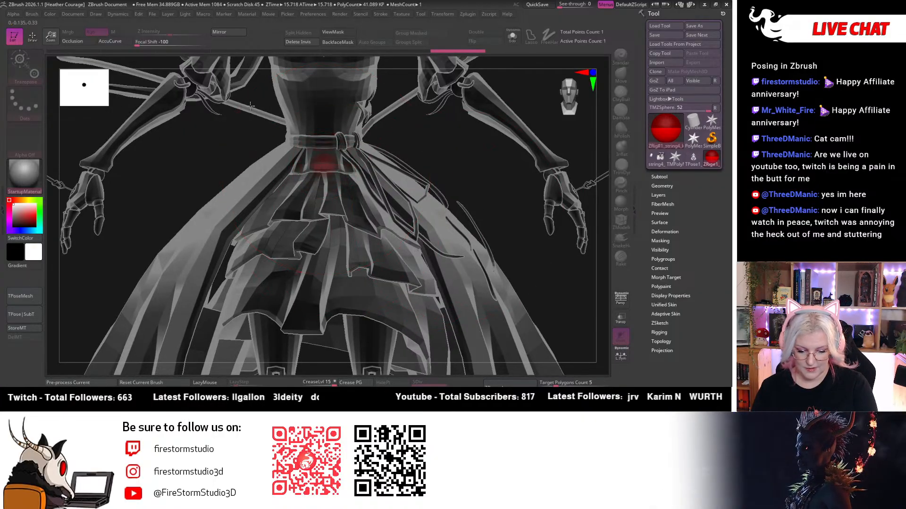
pyautogui.moveTo(526, 129); pyautogui.dragTo(458, 209, button='right')
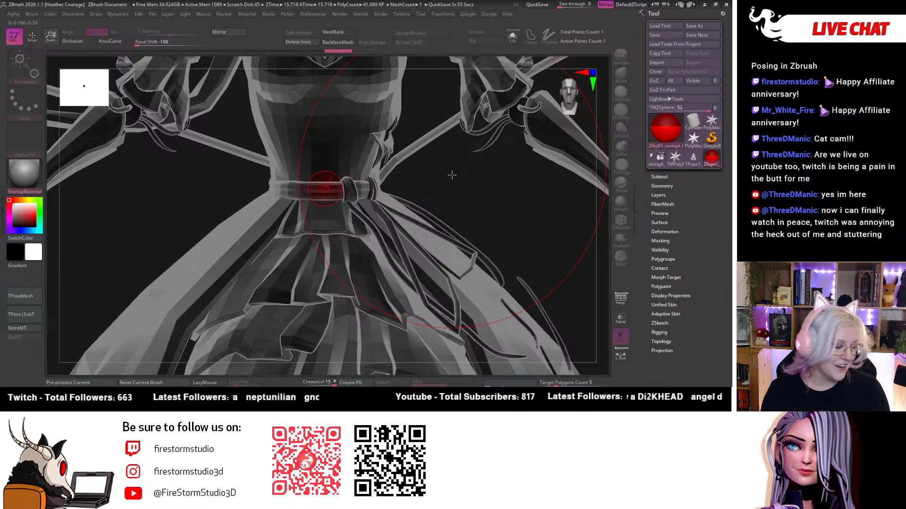
pyautogui.moveTo(489, 198); pyautogui.dragTo(557, 107)
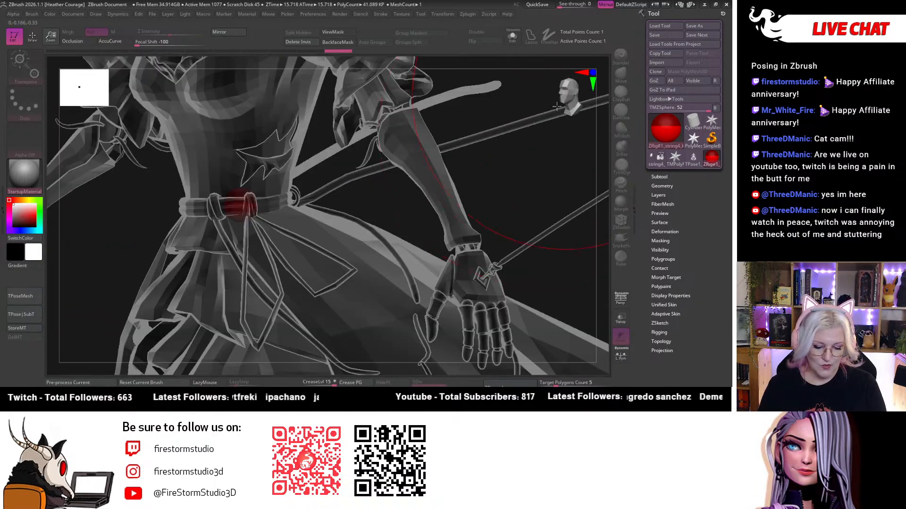
pyautogui.moveTo(389, 206); pyautogui.dragTo(567, 137)
pyautogui.click(578, 100)
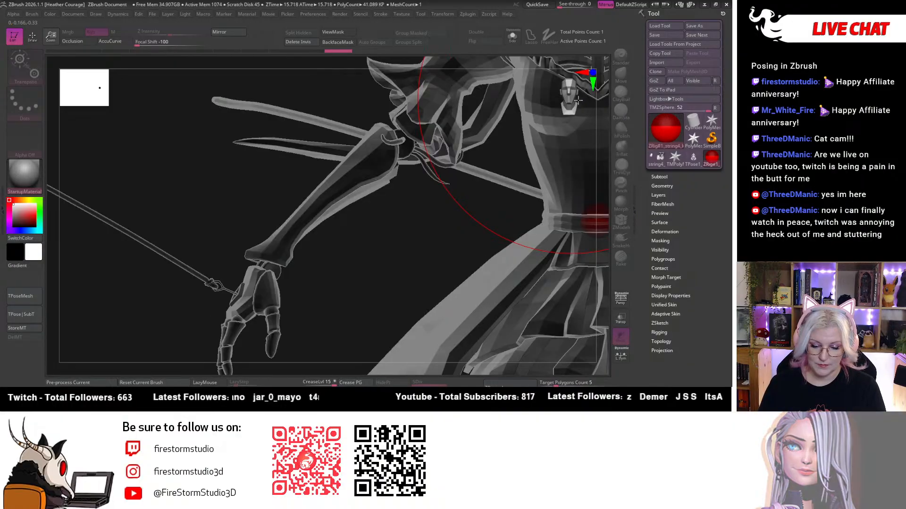
pyautogui.keyDown('shift'); pyautogui.moveTo(350, 273); pyautogui.dragTo(71, 380); pyautogui.keyUp('shift')
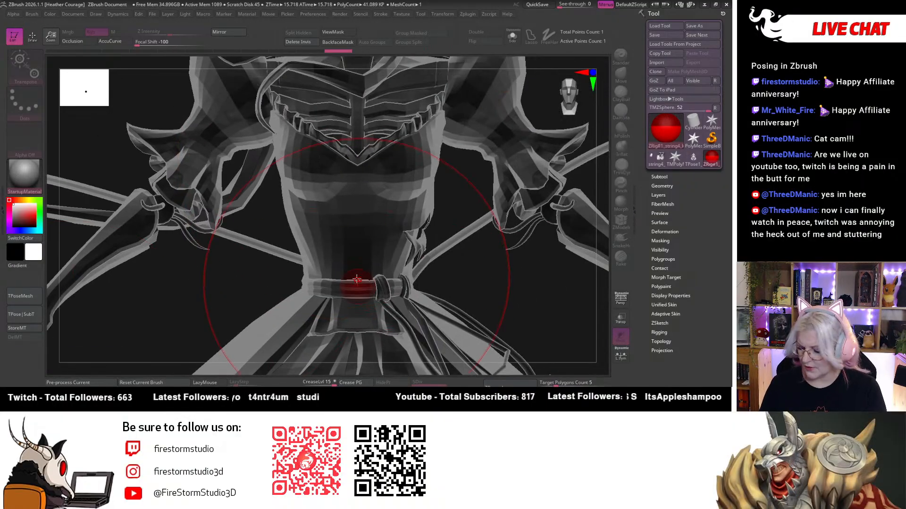
pyautogui.press('q')
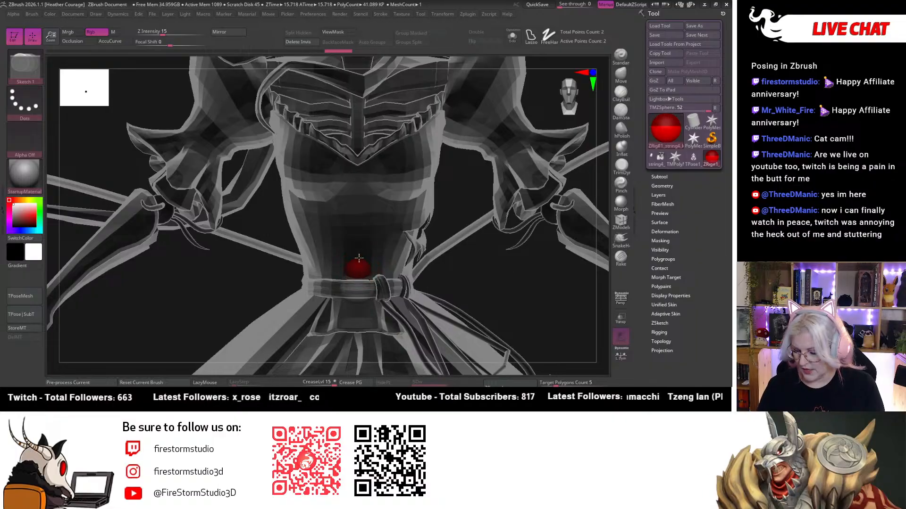
pyautogui.press('r')
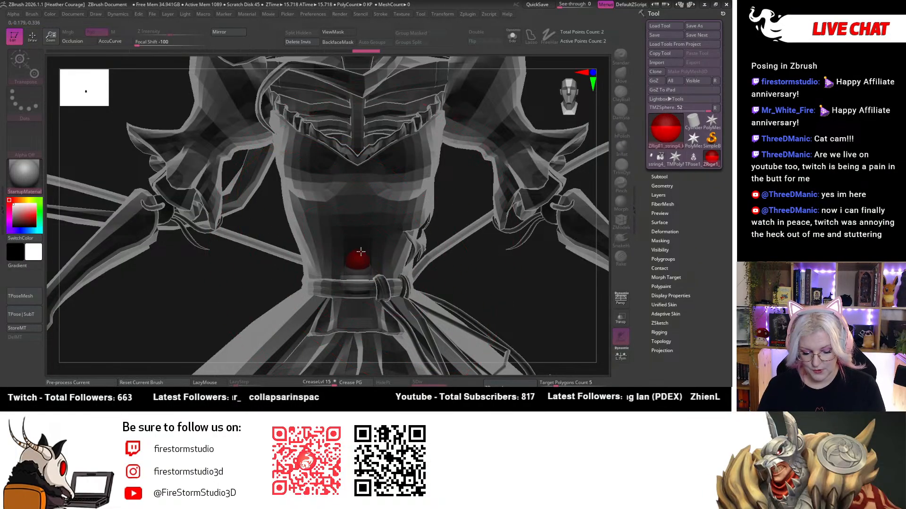
pyautogui.press('ctrl')
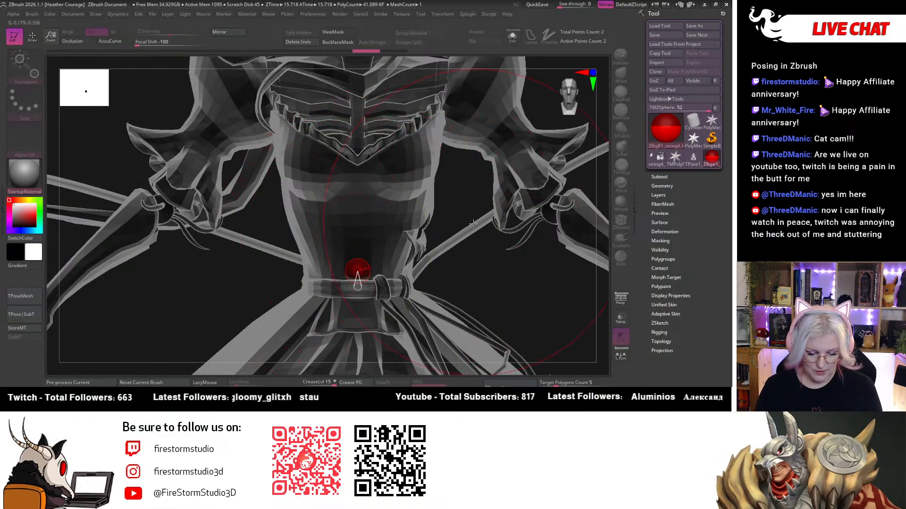
pyautogui.press('space')
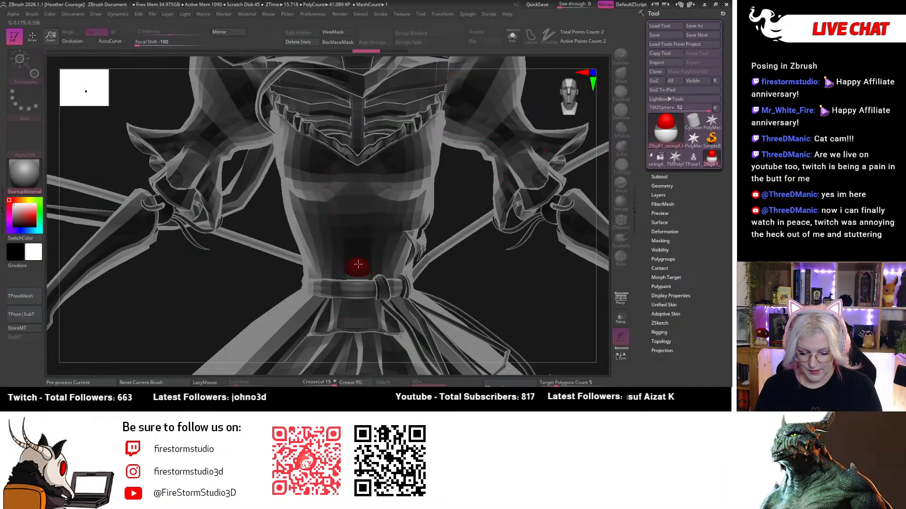
pyautogui.moveTo(358, 265); pyautogui.dragTo(356, 241)
pyautogui.hotkey('ctrl', 'z')
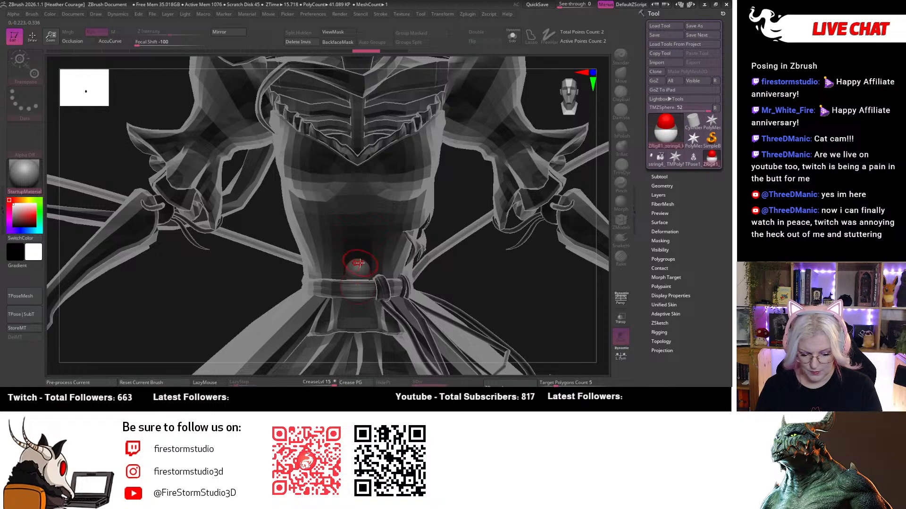
pyautogui.hotkey('ctrl', 'z')
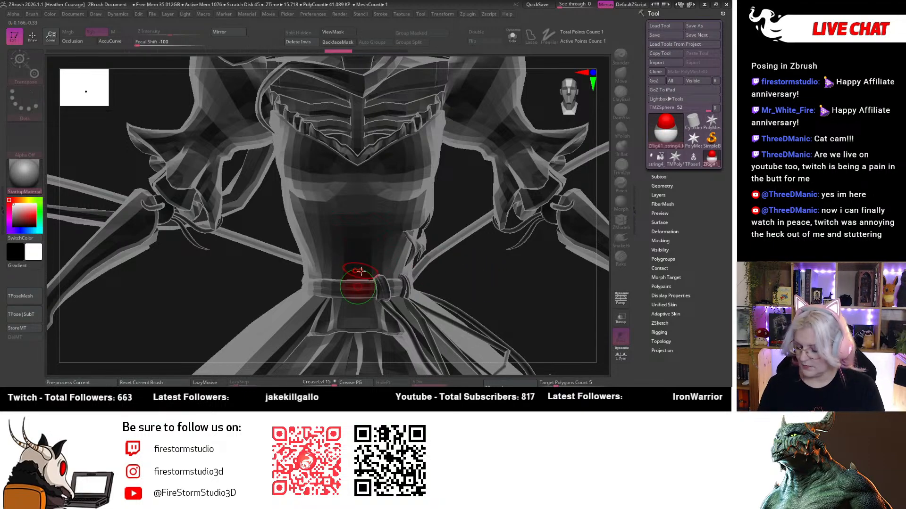
# Add a child ZSphere above the root and move it up through the torso to the base of the neck as the spine.
pyautogui.press('q')
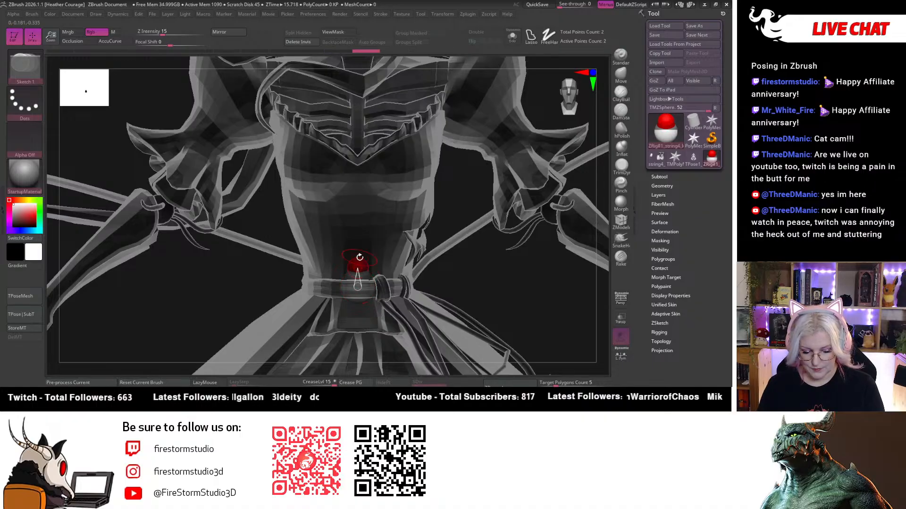
pyautogui.press('w')
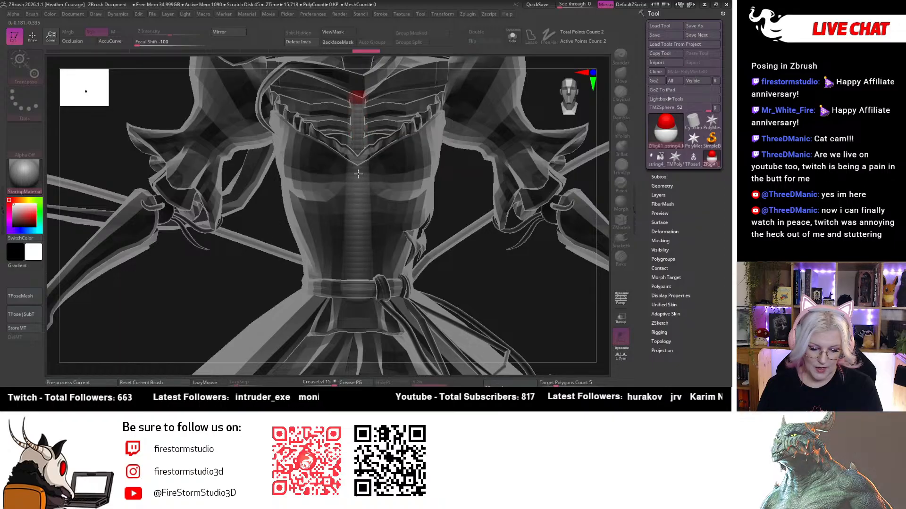
pyautogui.moveTo(493, 274); pyautogui.dragTo(388, 194)
pyautogui.moveTo(581, 99); pyautogui.dragTo(557, 102)
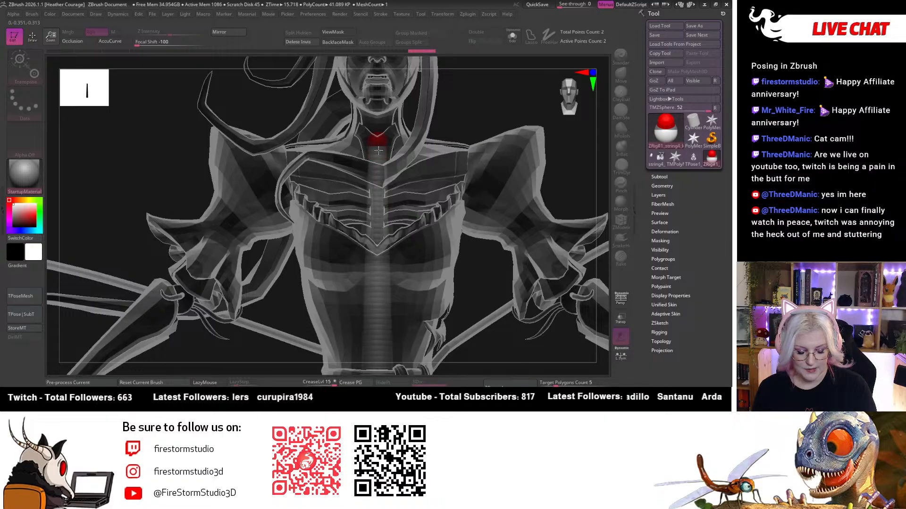
pyautogui.moveTo(573, 99); pyautogui.dragTo(567, 100)
pyautogui.moveTo(438, 100)
pyautogui.keyDown('alt'); pyautogui.mouseDown()
pyautogui.moveTo(434, 145)
pyautogui.moveTo(443, 118)
pyautogui.moveTo(480, 129)
pyautogui.mouseUp(); pyautogui.keyUp('alt')
pyautogui.press('q')
pyautogui.click(387, 181)
pyautogui.hotkey('ctrl', 'z')
# Add a ZSphere at the neck base and move it up to the base of the skull, following the neck in side view.
pyautogui.keyDown('shift'); pyautogui.moveTo(530, 144); pyautogui.dragTo(521, 132); pyautogui.keyUp('shift')
pyautogui.keyDown('alt'); pyautogui.moveTo(571, 101); pyautogui.dragTo(478, 138); pyautogui.keyUp('alt')
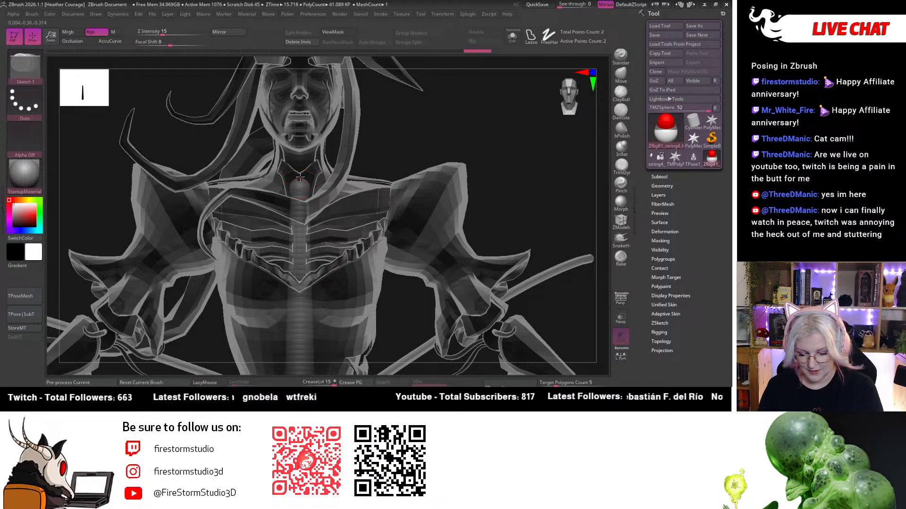
pyautogui.press('w')
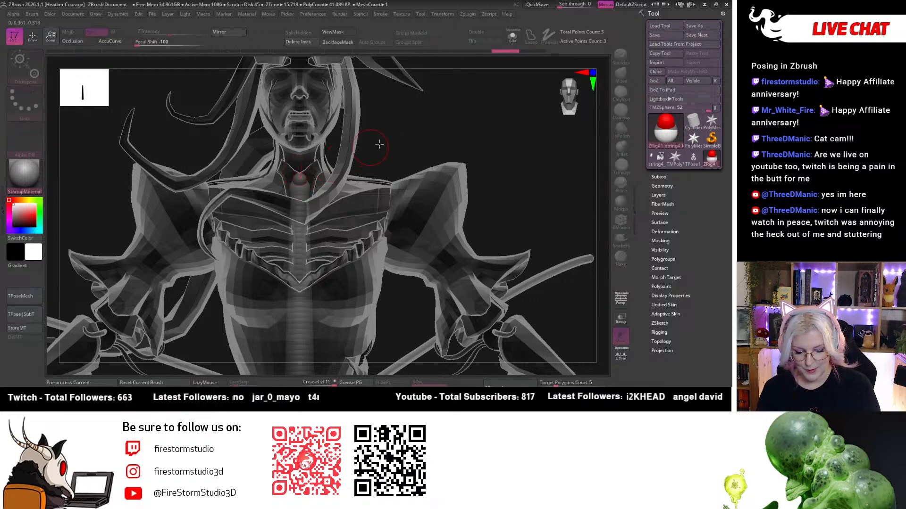
pyautogui.press('space')
pyautogui.keyDown('alt'); pyautogui.moveTo(393, 141); pyautogui.dragTo(301, 142); pyautogui.keyUp('alt')
pyautogui.moveTo(424, 104); pyautogui.dragTo(349, 186)
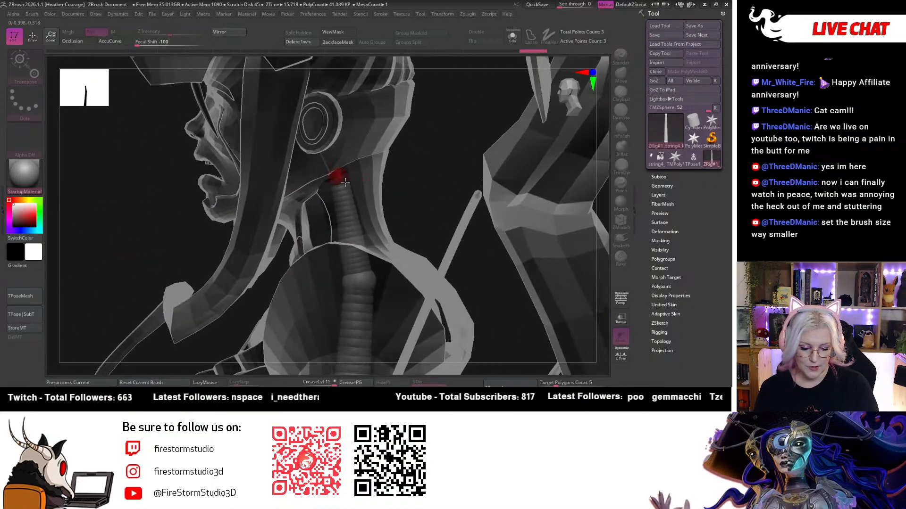
pyautogui.click(343, 177)
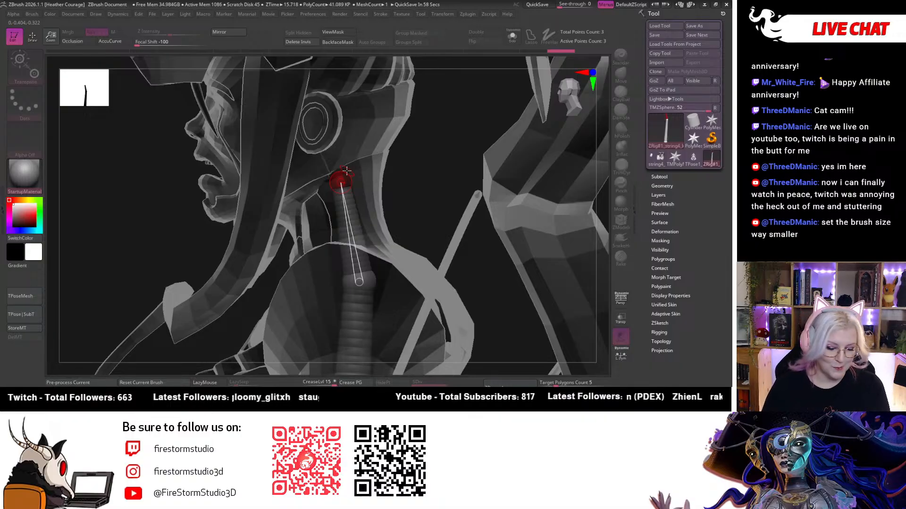
pyautogui.moveTo(438, 193); pyautogui.dragTo(415, 162)
# Add a ZSphere at the skull base and move it to the top of the head, adjusting its depth in side view.
pyautogui.press('q')
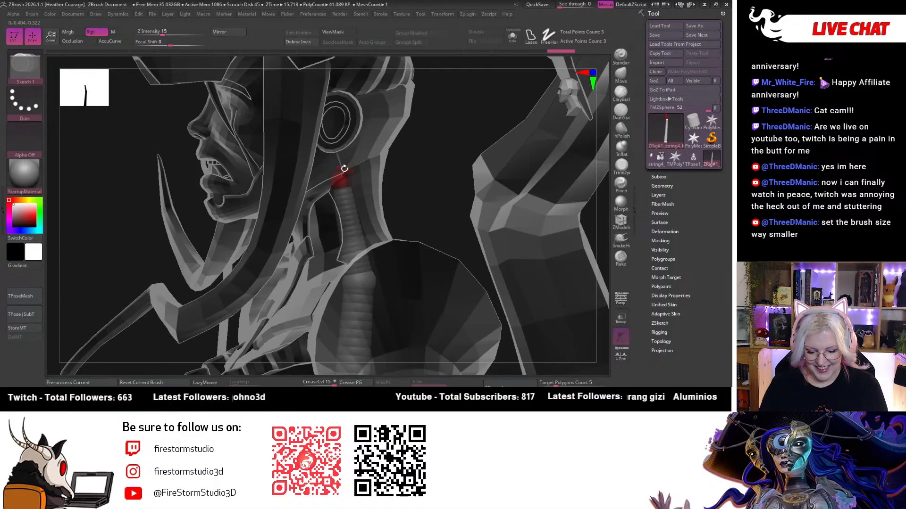
pyautogui.moveTo(457, 137)
pyautogui.mouseDown()
pyautogui.moveTo(568, 94)
pyautogui.moveTo(99, 223)
pyautogui.mouseUp()
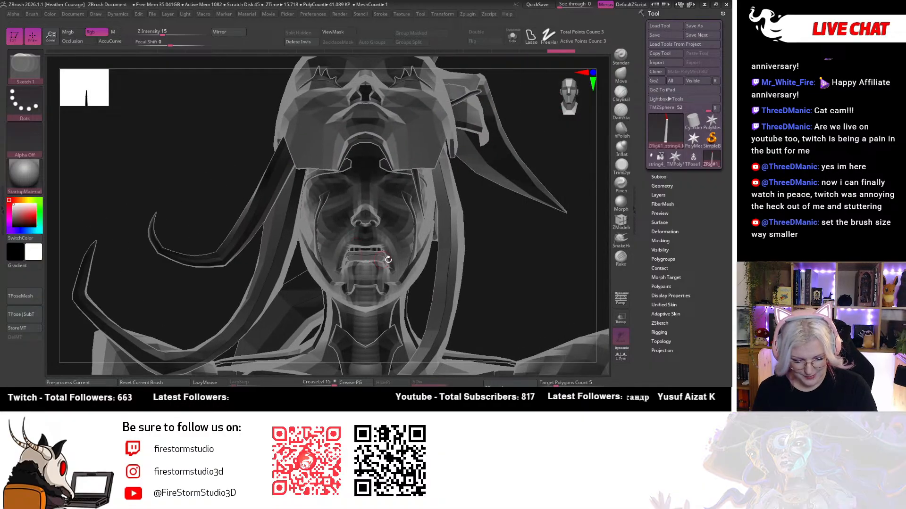
pyautogui.keyDown('alt'); pyautogui.moveTo(485, 255); pyautogui.dragTo(366, 250); pyautogui.keyUp('alt')
pyautogui.moveTo(365, 250); pyautogui.dragTo(367, 251, button='right')
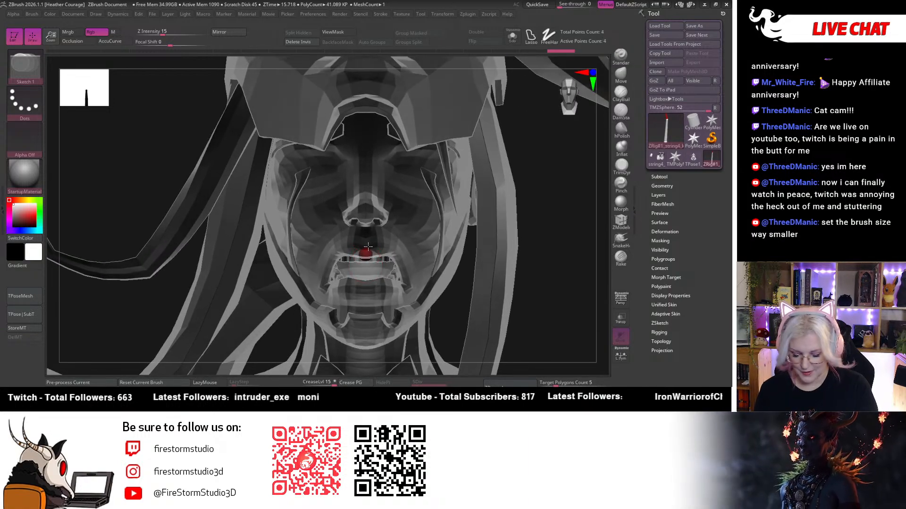
pyautogui.press('w')
pyautogui.moveTo(367, 247)
pyautogui.mouseDown()
pyautogui.moveTo(366, 178)
pyautogui.moveTo(366, 241)
pyautogui.mouseUp()
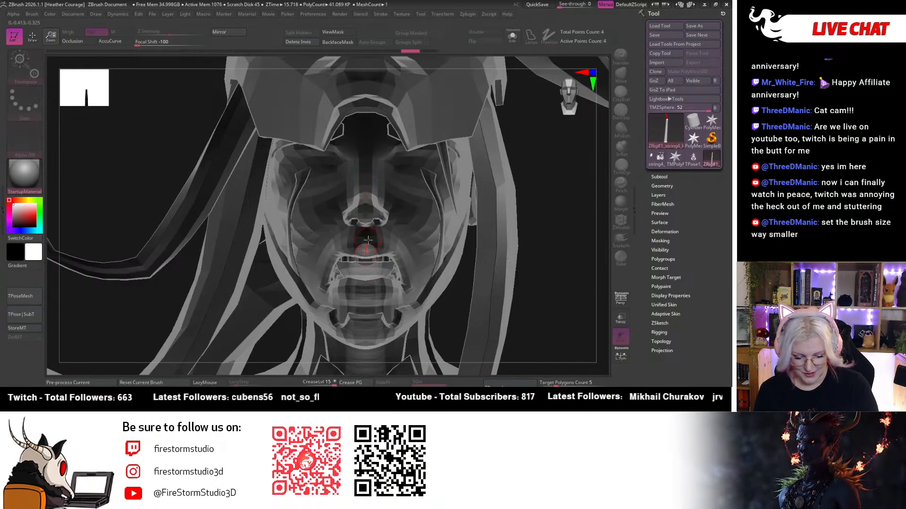
pyautogui.press('space')
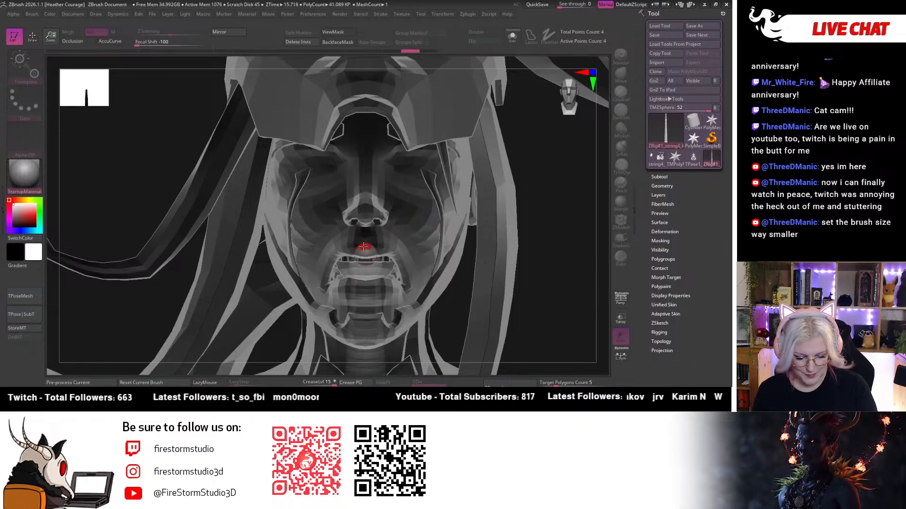
pyautogui.moveTo(366, 250); pyautogui.dragTo(369, 155)
pyautogui.moveTo(554, 232); pyautogui.dragTo(395, 218)
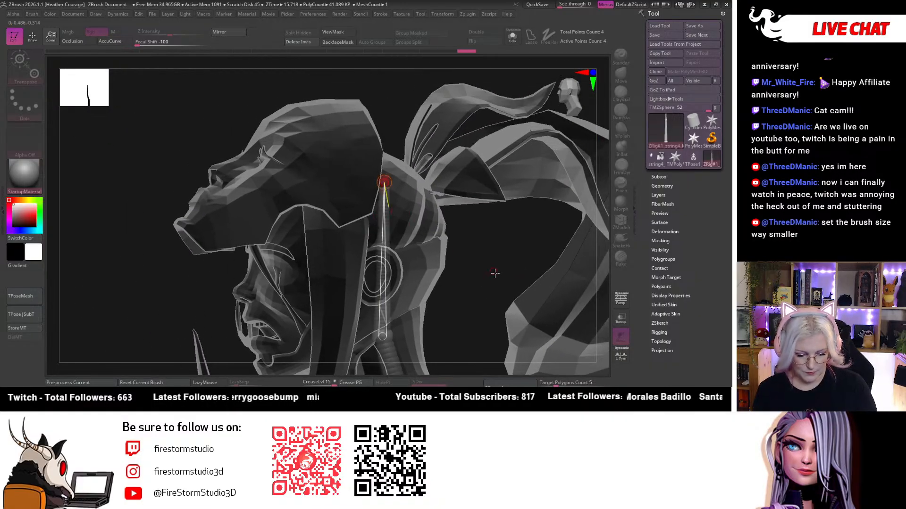
pyautogui.moveTo(495, 273); pyautogui.dragTo(461, 254)
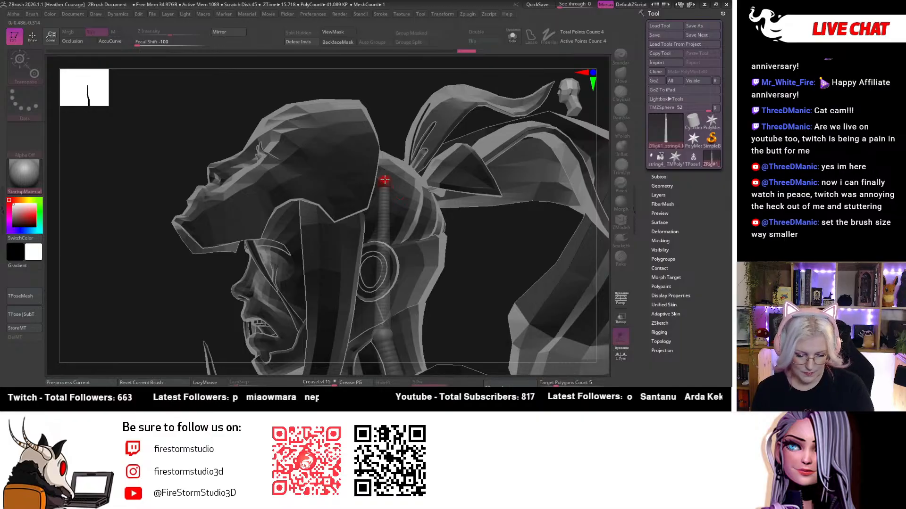
pyautogui.moveTo(384, 180); pyautogui.dragTo(400, 182)
pyautogui.press('a')
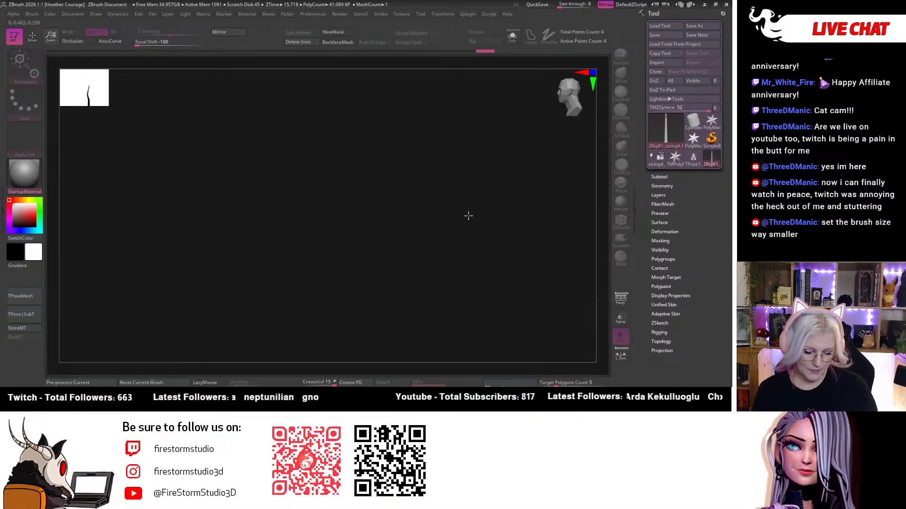
# Add a symmetrical pair of ZSpheres at the neck base and move them outward to the shoulders as collarbones.
pyautogui.keyDown('alt'); pyautogui.moveTo(525, 233); pyautogui.dragTo(520, 127); pyautogui.keyUp('alt')
pyautogui.moveTo(530, 250); pyautogui.dragTo(512, 196)
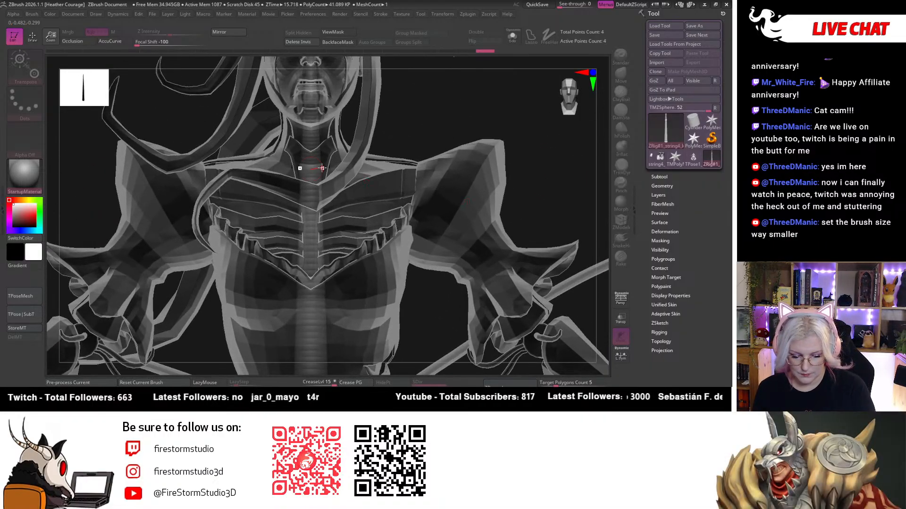
pyautogui.press('q')
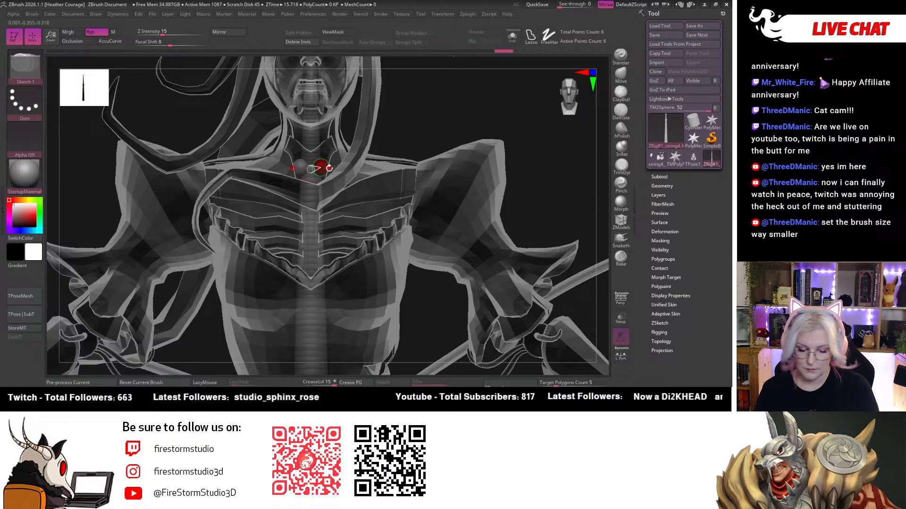
pyautogui.press('w')
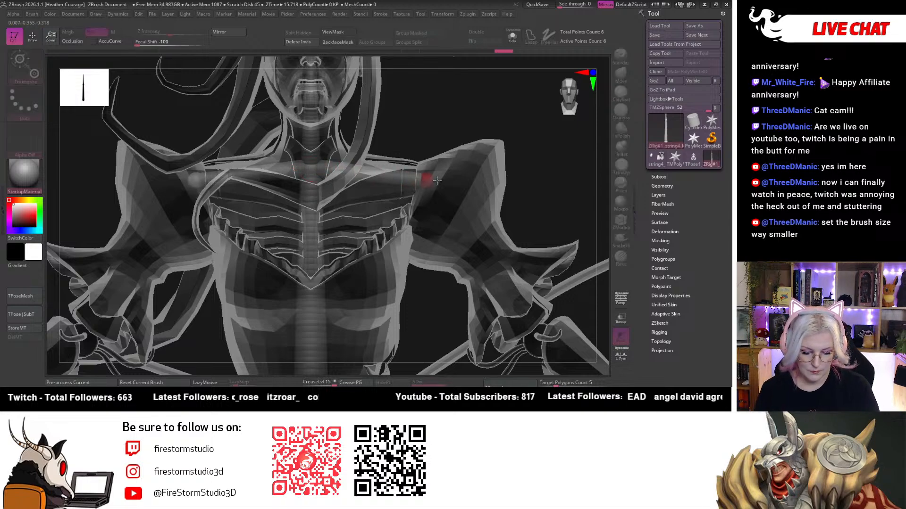
# Move the symmetrical collarbone end ZSpheres outward and down into the character's shoulder joints.
pyautogui.moveTo(470, 182); pyautogui.dragTo(478, 169)
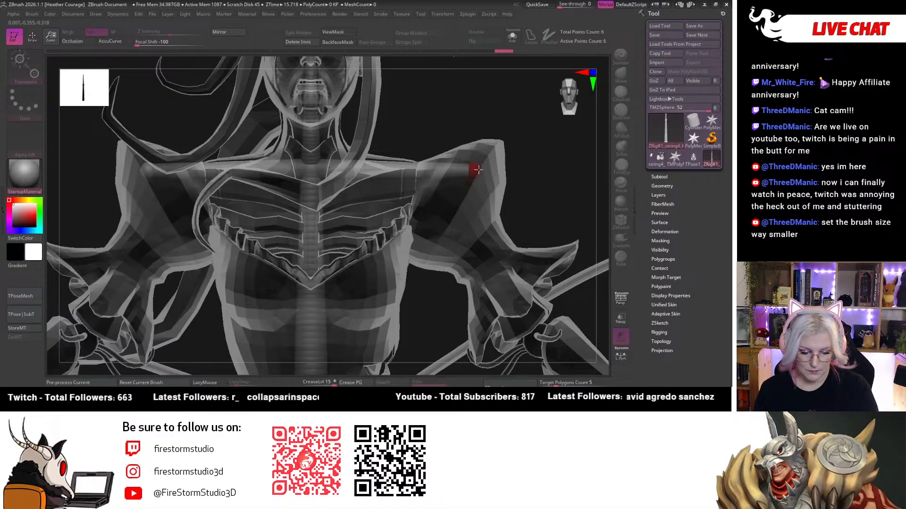
pyautogui.moveTo(557, 167)
pyautogui.mouseDown()
pyautogui.moveTo(523, 170)
pyautogui.moveTo(557, 168)
pyautogui.mouseUp()
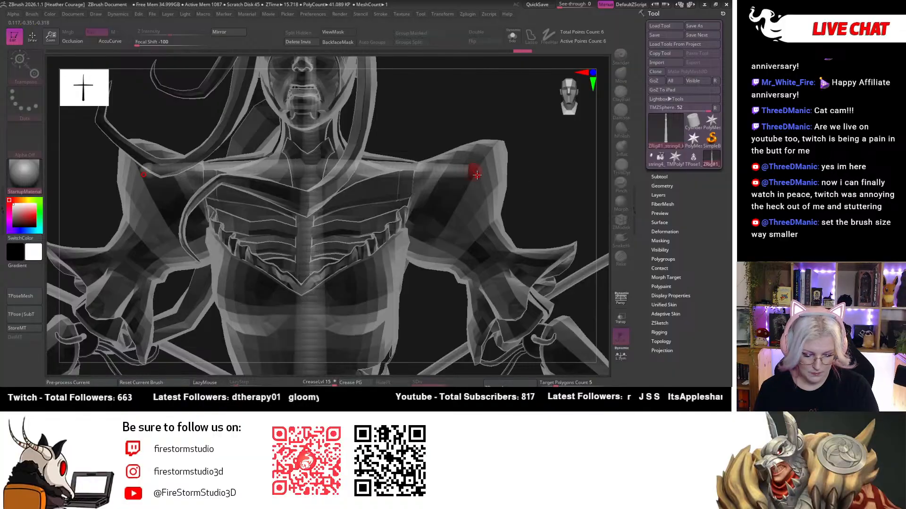
pyautogui.moveTo(477, 174); pyautogui.dragTo(464, 192)
# Add a symmetrical pair of ZSpheres at the shoulders and move them up to the outer tips of the puffed sleeves.
pyautogui.press('q')
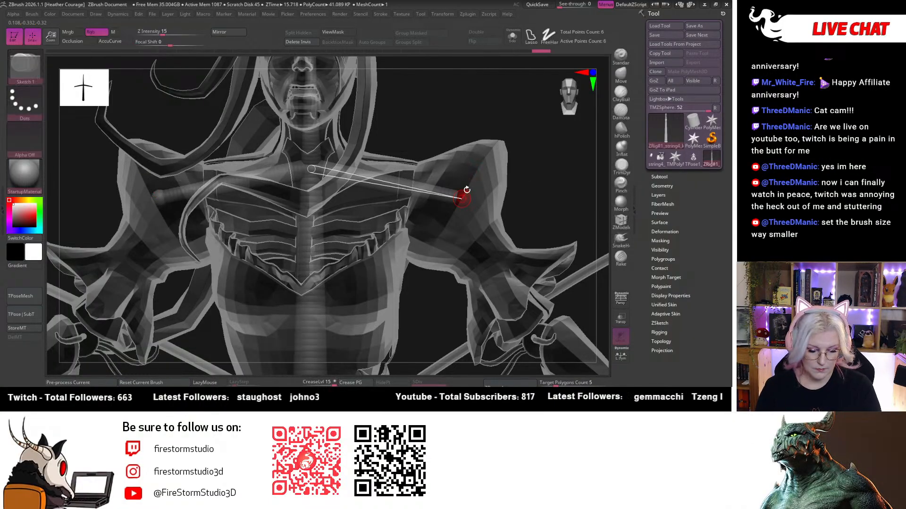
pyautogui.press('w')
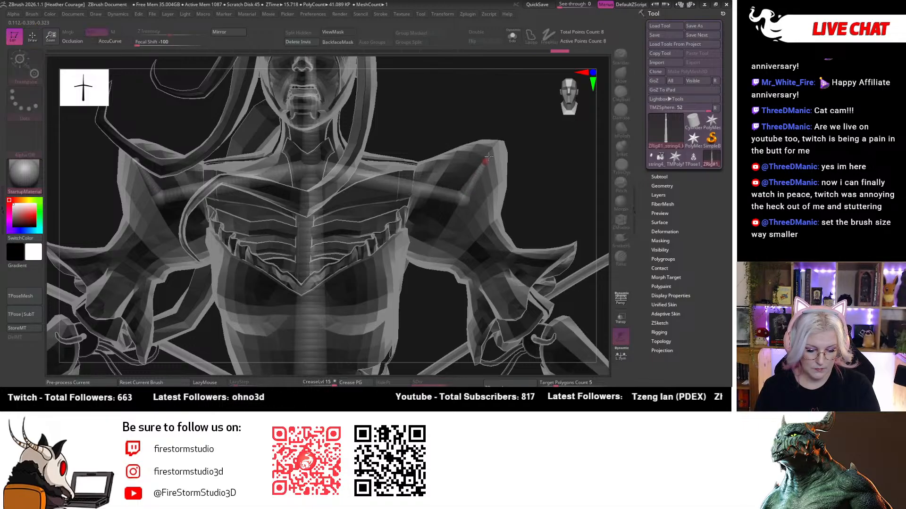
pyautogui.moveTo(558, 138); pyautogui.dragTo(510, 141)
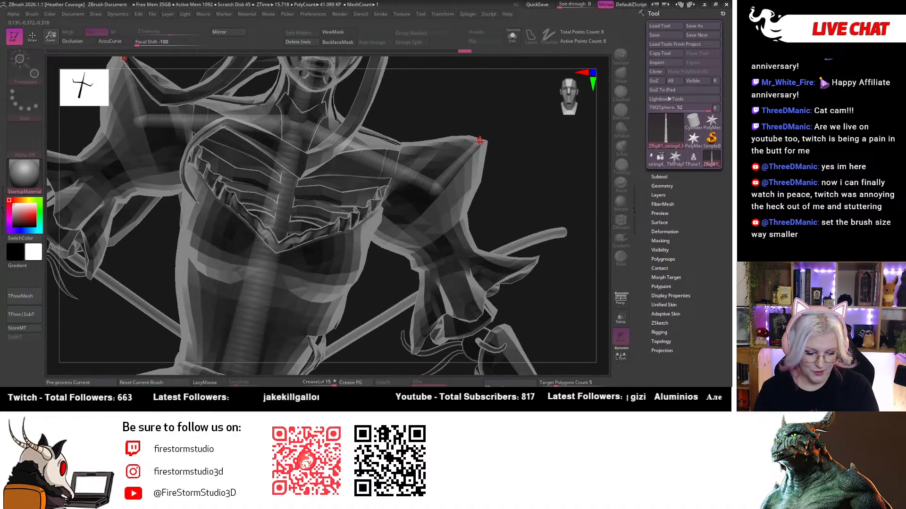
pyautogui.moveTo(536, 173)
pyautogui.mouseDown()
pyautogui.moveTo(526, 111)
pyautogui.moveTo(532, 159)
pyautogui.mouseUp()
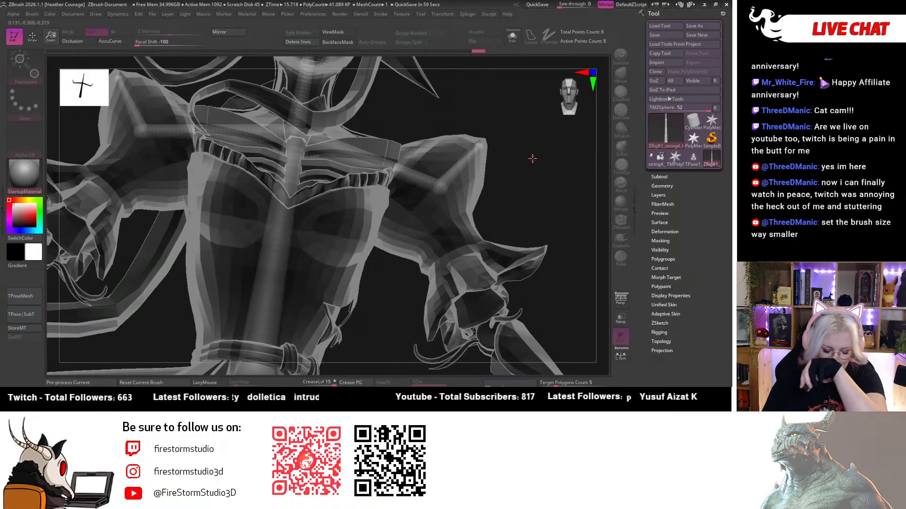
# Add a ZSphere at the shoulder and move it down to the elbow as the upper arm, aligning its depth from the side.
pyautogui.click(568, 95)
pyautogui.keyDown('alt'); pyautogui.moveTo(405, 243); pyautogui.dragTo(442, 82); pyautogui.keyUp('alt')
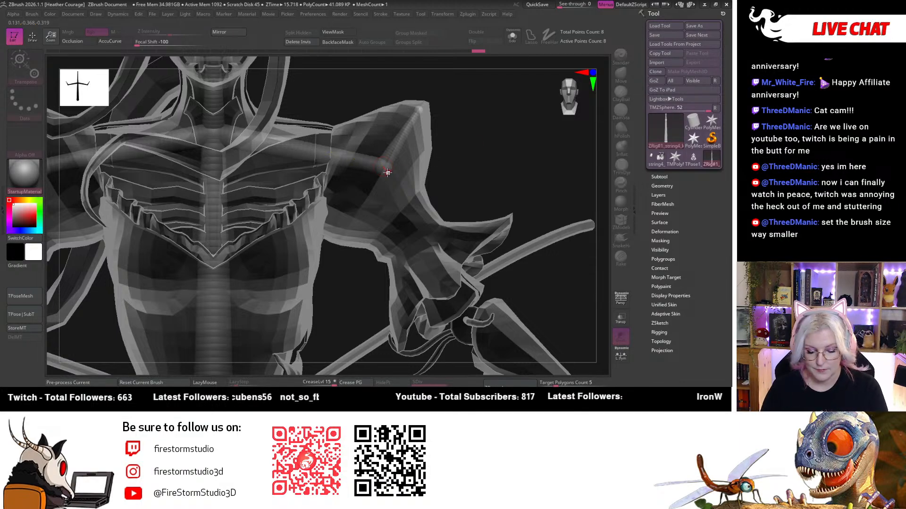
pyautogui.press('q')
pyautogui.press('w')
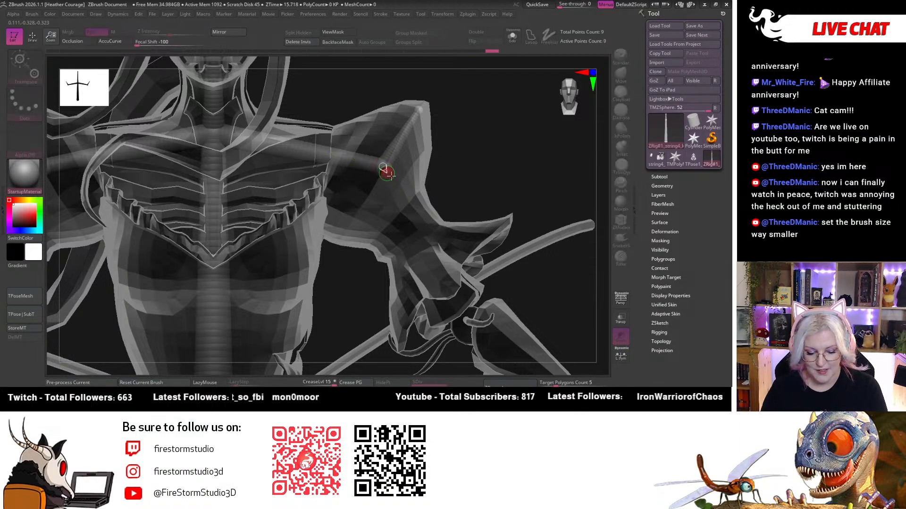
pyautogui.moveTo(434, 234); pyautogui.dragTo(444, 297)
pyautogui.moveTo(518, 162); pyautogui.dragTo(433, 262)
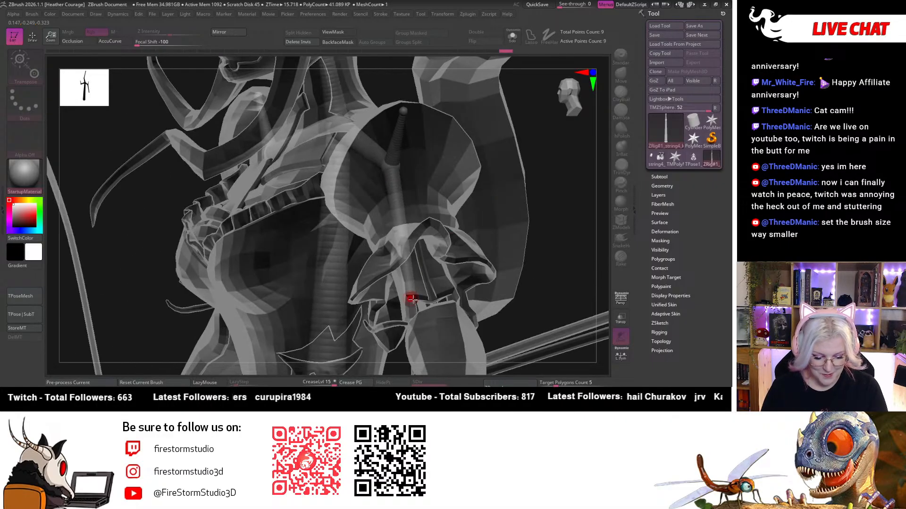
pyautogui.moveTo(564, 202); pyautogui.dragTo(458, 277)
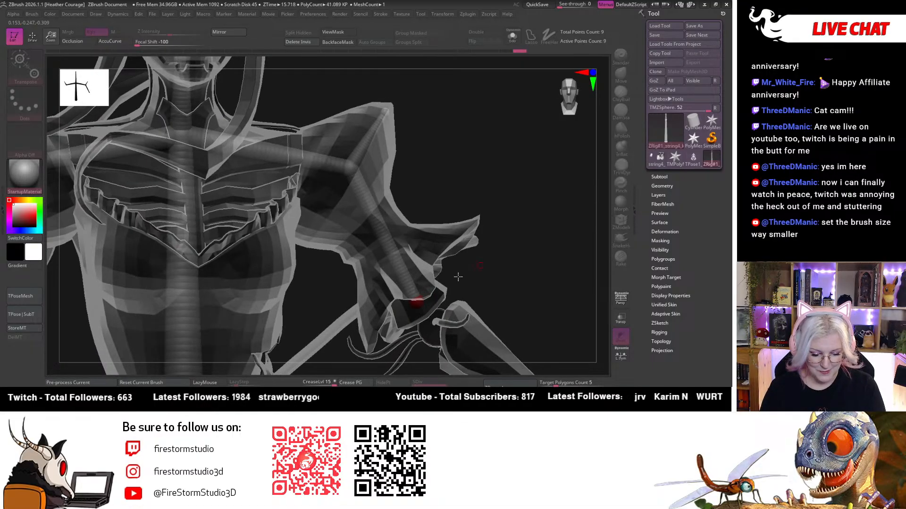
# Add a ZSphere at the elbow, move it down to the wrist, and align the forearm bone's depth from the side.
pyautogui.moveTo(538, 288)
pyautogui.keyDown('alt'); pyautogui.mouseDown()
pyautogui.moveTo(521, 196)
pyautogui.moveTo(540, 208)
pyautogui.moveTo(455, 249)
pyautogui.mouseUp(); pyautogui.keyUp('alt')
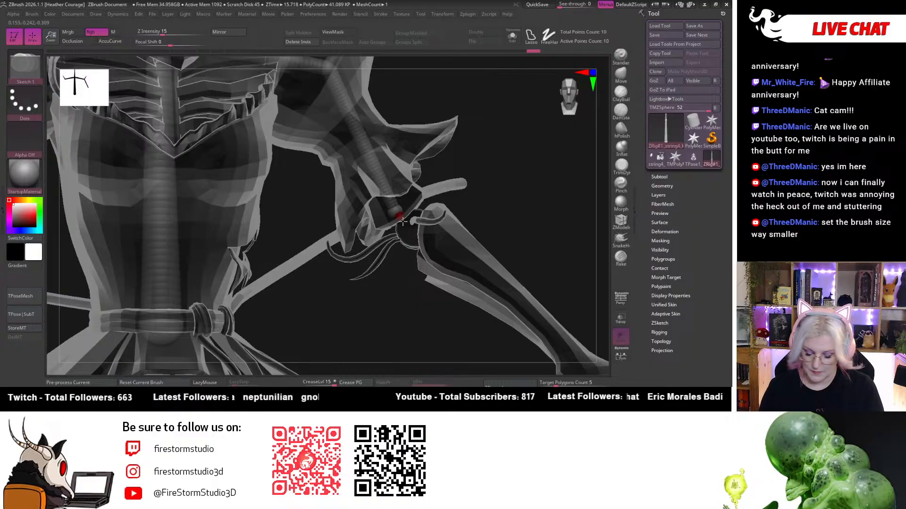
pyautogui.moveTo(403, 222); pyautogui.dragTo(399, 217)
pyautogui.moveTo(446, 250); pyautogui.dragTo(580, 365)
pyautogui.moveTo(562, 267); pyautogui.dragTo(509, 193)
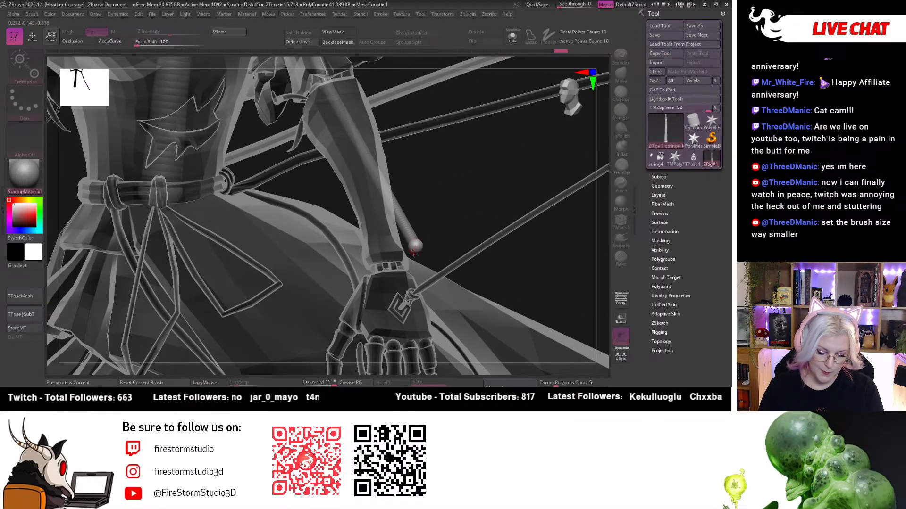
pyautogui.moveTo(413, 252); pyautogui.dragTo(381, 255)
pyautogui.moveTo(455, 211); pyautogui.dragTo(457, 255)
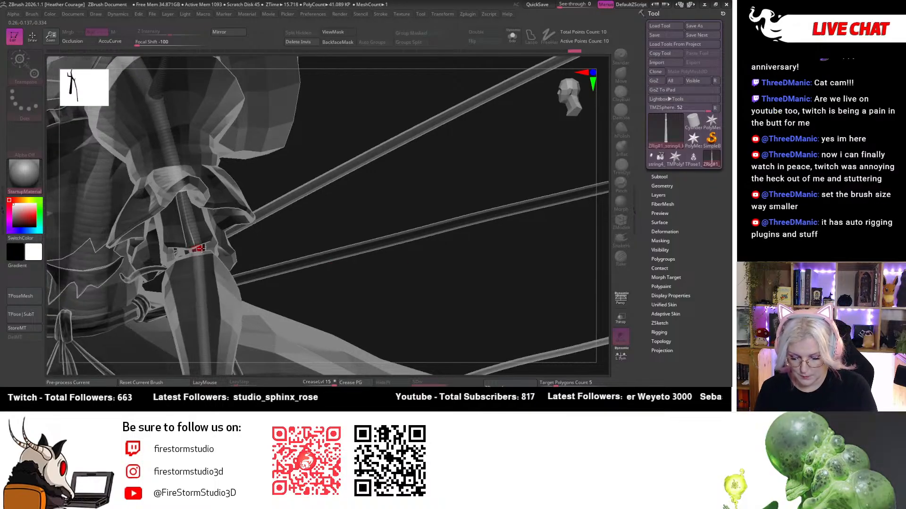
pyautogui.moveTo(198, 248); pyautogui.dragTo(483, 234)
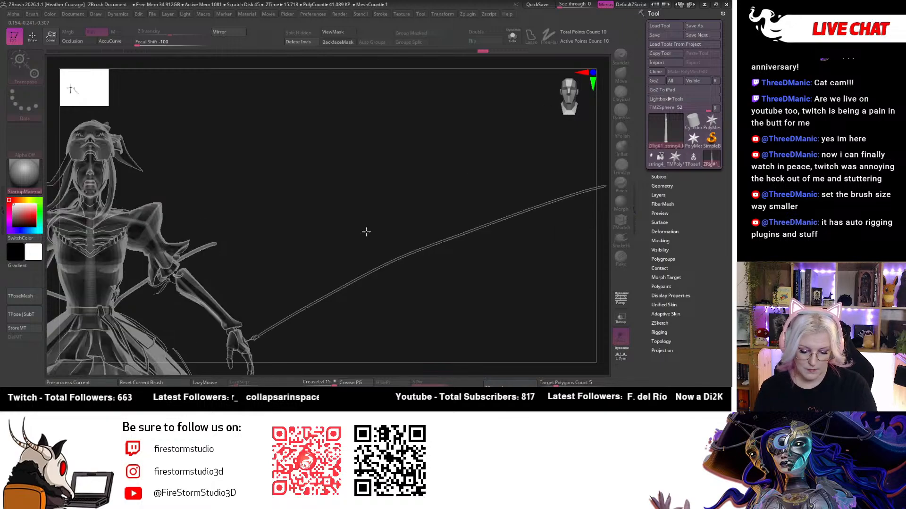
# Add a ZSphere at the wrist and move it just past the joint to the base of the hand.
pyautogui.moveTo(366, 232)
pyautogui.mouseDown()
pyautogui.moveTo(335, 289)
pyautogui.moveTo(408, 301)
pyautogui.moveTo(442, 177)
pyautogui.moveTo(487, 137)
pyautogui.moveTo(379, 223)
pyautogui.mouseUp()
pyautogui.click(376, 261)
pyautogui.press('q')
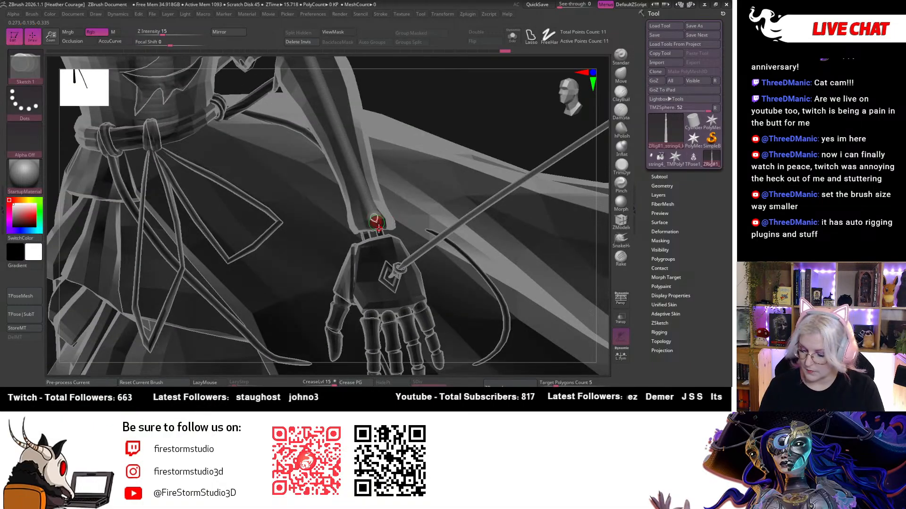
pyautogui.press('w')
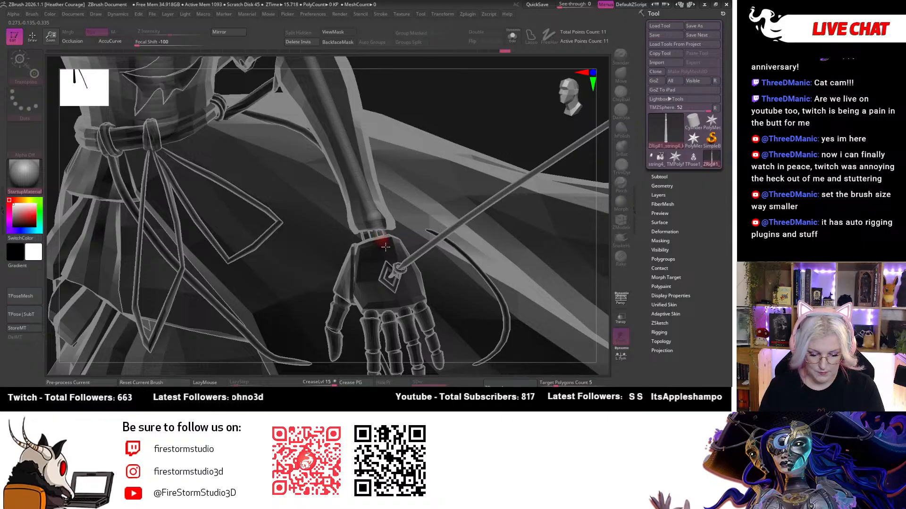
# Add a ZSphere at the base of the hand and move it to the middle of the palm, adjusting its depth inside the mesh.
pyautogui.press('q')
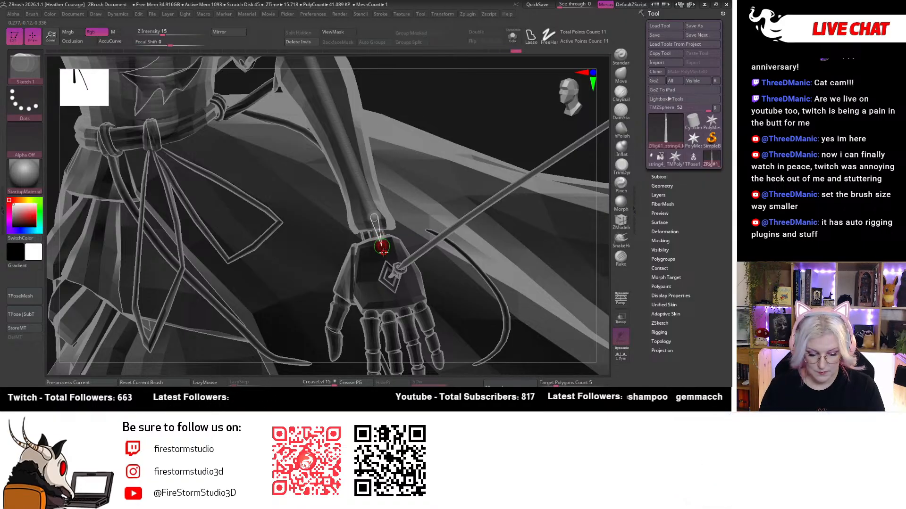
pyautogui.click(383, 253)
pyautogui.press('w')
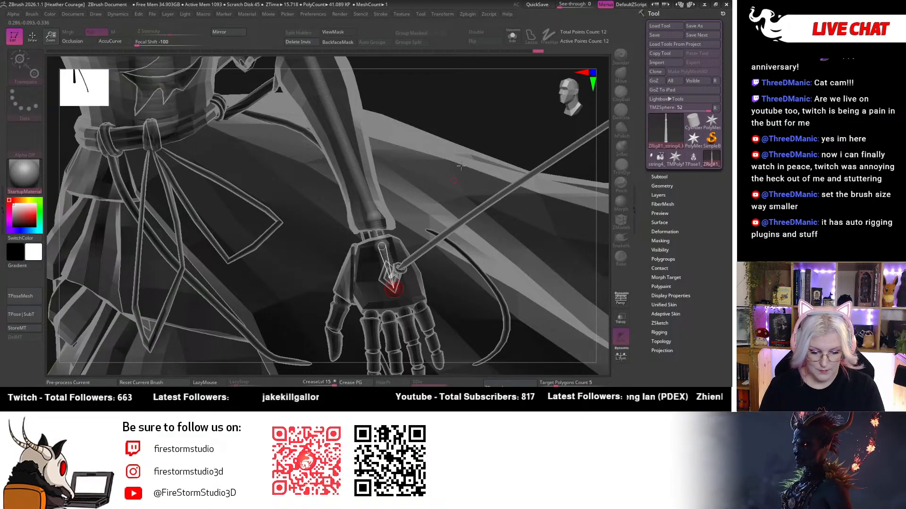
pyautogui.moveTo(453, 107); pyautogui.dragTo(479, 124)
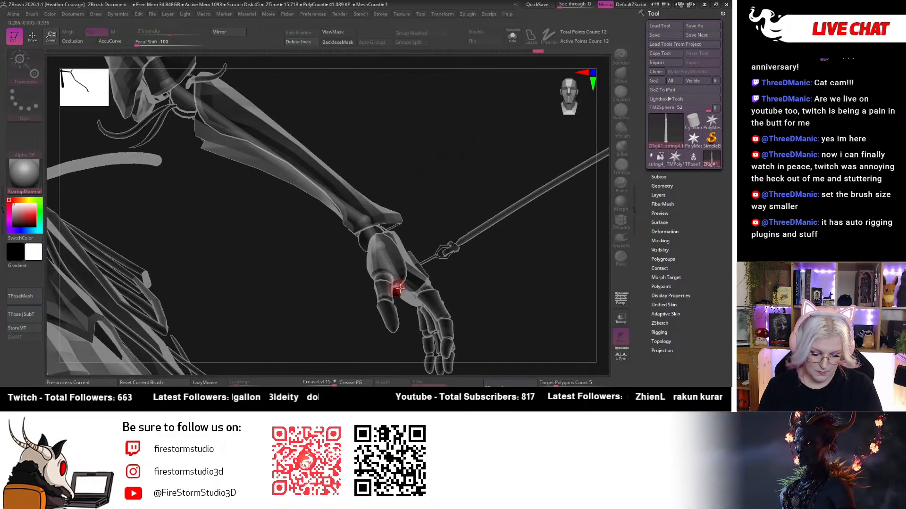
pyautogui.moveTo(408, 282)
pyautogui.mouseDown()
pyautogui.moveTo(515, 265)
pyautogui.moveTo(453, 274)
pyautogui.moveTo(469, 283)
pyautogui.moveTo(396, 288)
pyautogui.mouseUp()
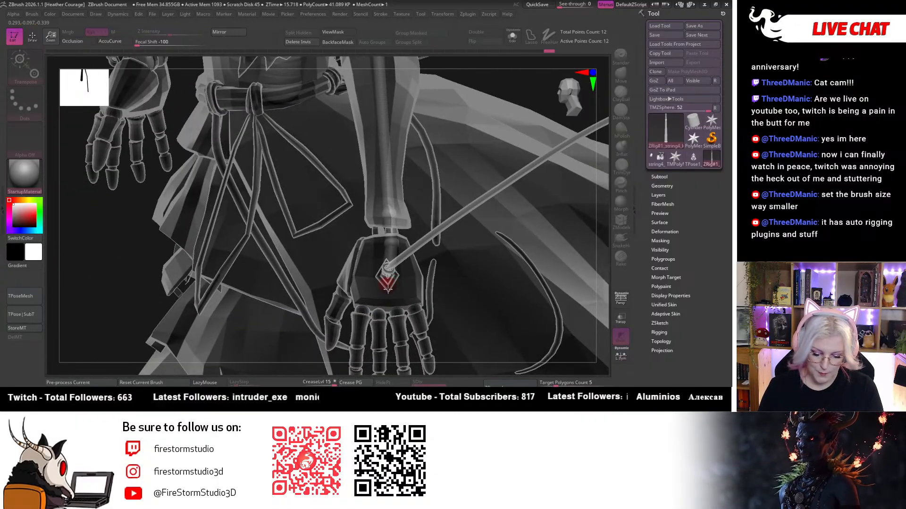
# Branch three ZSpheres from the palm and move them to the knuckles of the little, ring and middle fingers.
pyautogui.press('q')
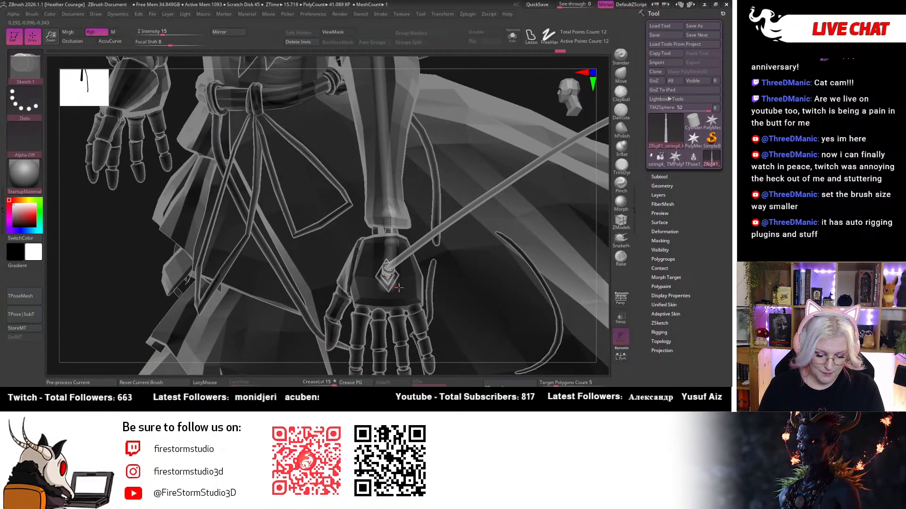
pyautogui.press('w')
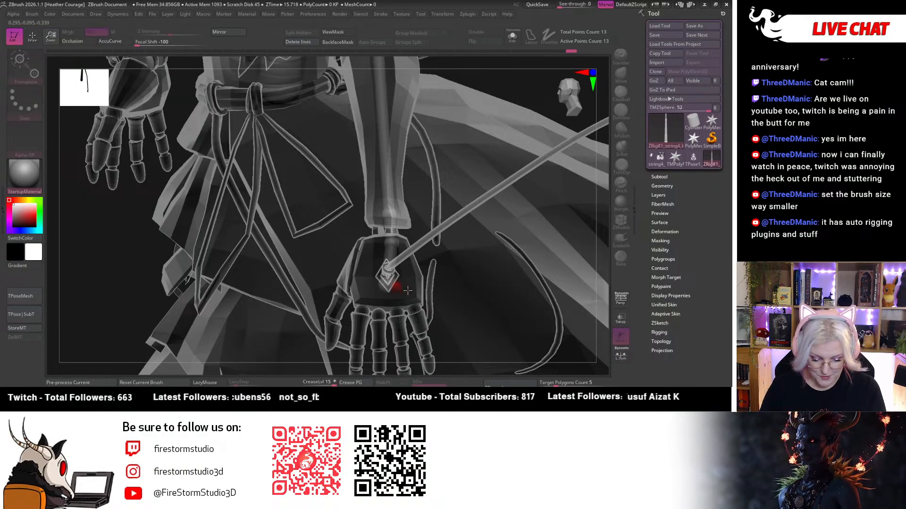
pyautogui.moveTo(408, 290); pyautogui.dragTo(415, 301)
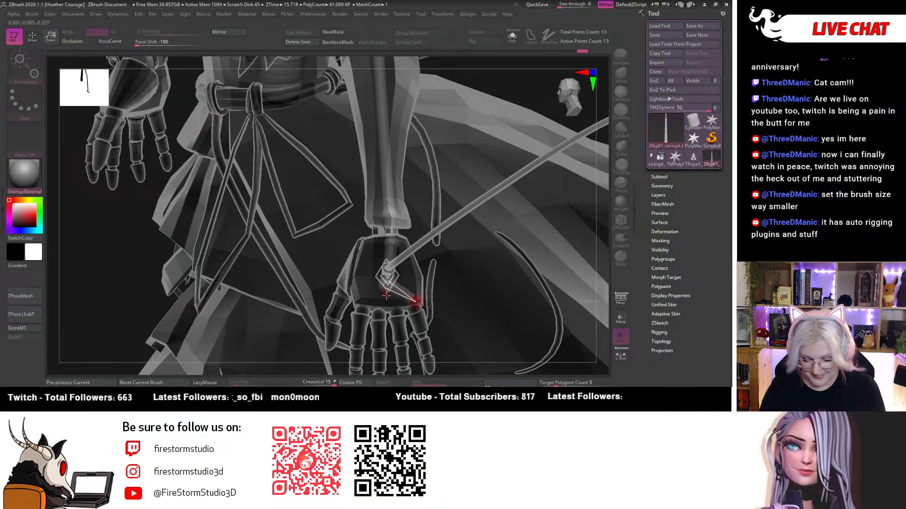
pyautogui.press('q')
pyautogui.press('w')
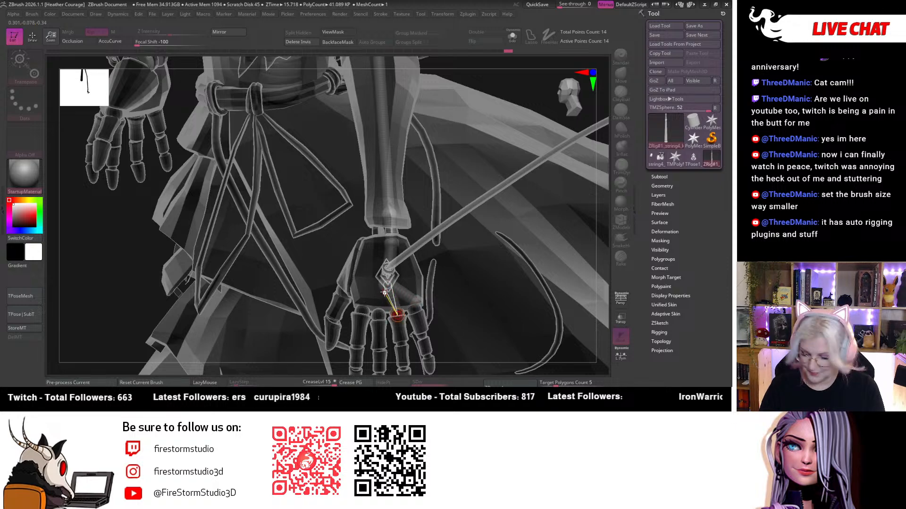
pyautogui.press('q')
pyautogui.press('w')
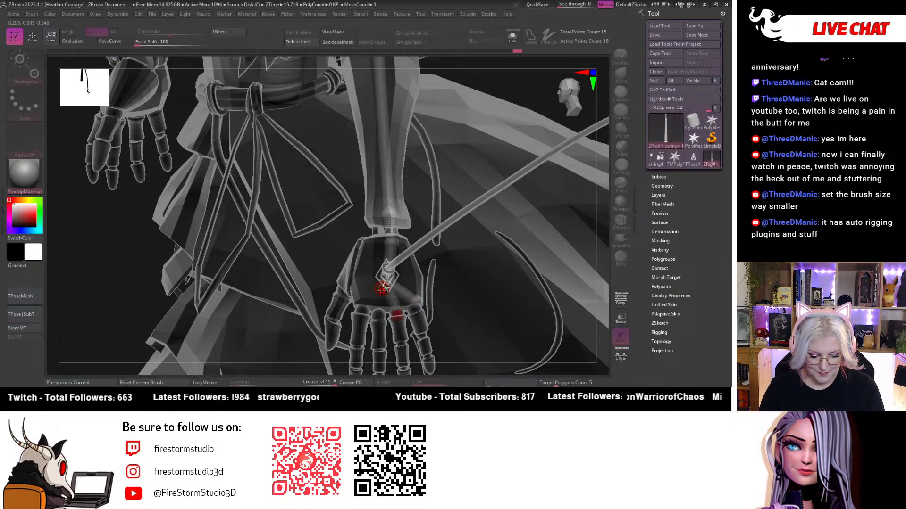
# Delete the misplaced extra ZSphere at the palm, then branch a new one and move it to the index finger knuckle.
pyautogui.press('q')
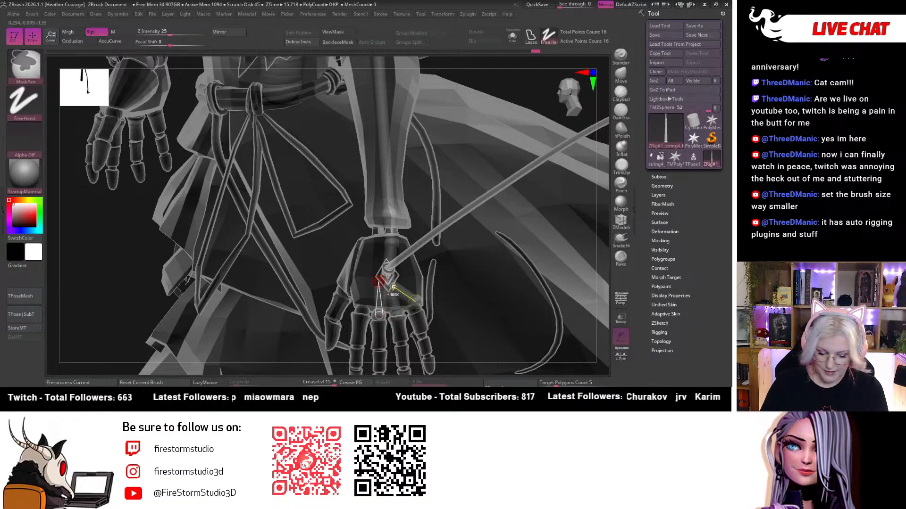
pyautogui.keyDown('alt'); pyautogui.click(381, 283); pyautogui.keyUp('alt')
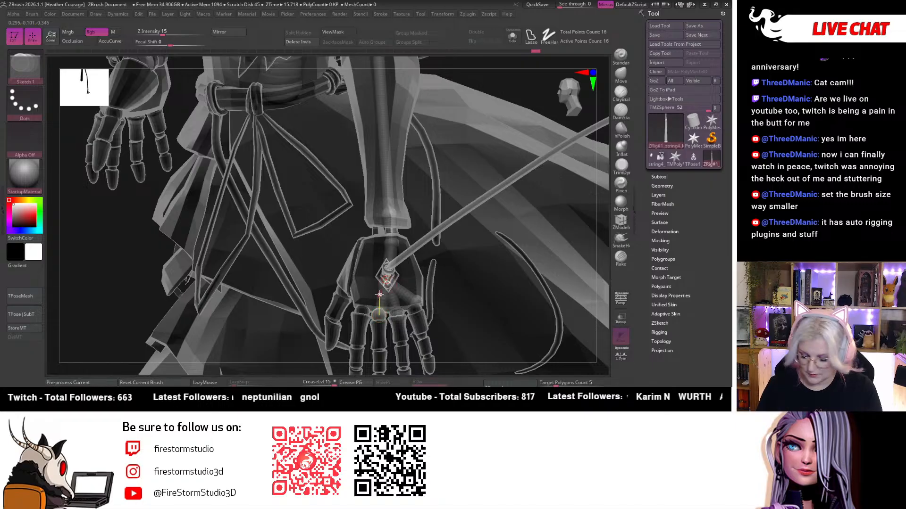
pyautogui.keyDown('alt'); pyautogui.click(385, 282); pyautogui.keyUp('alt')
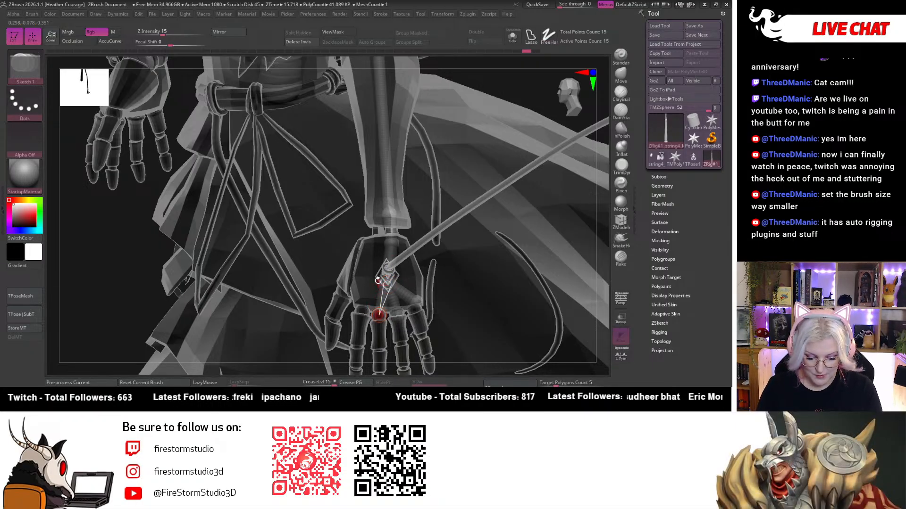
pyautogui.press('w')
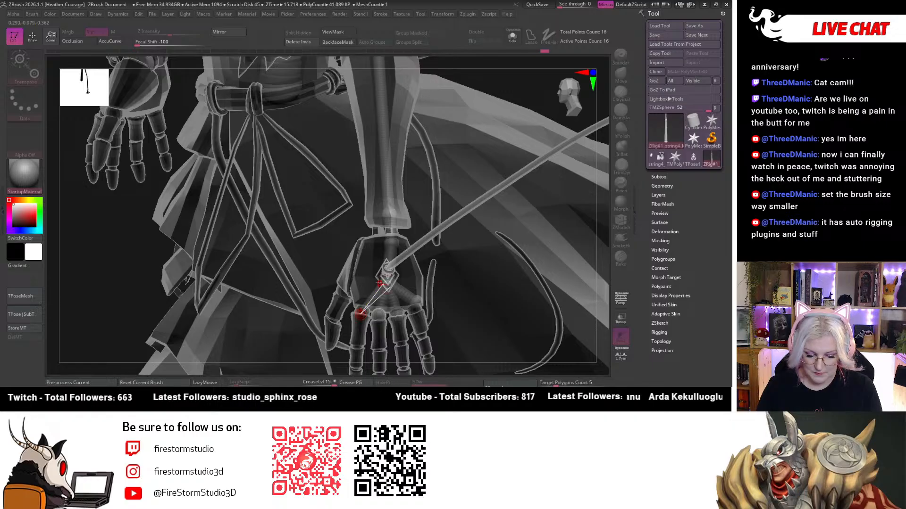
# Branch a ZSphere from the palm and move it to the base of the thumb, adjusting its depth from several angles.
pyautogui.press('q')
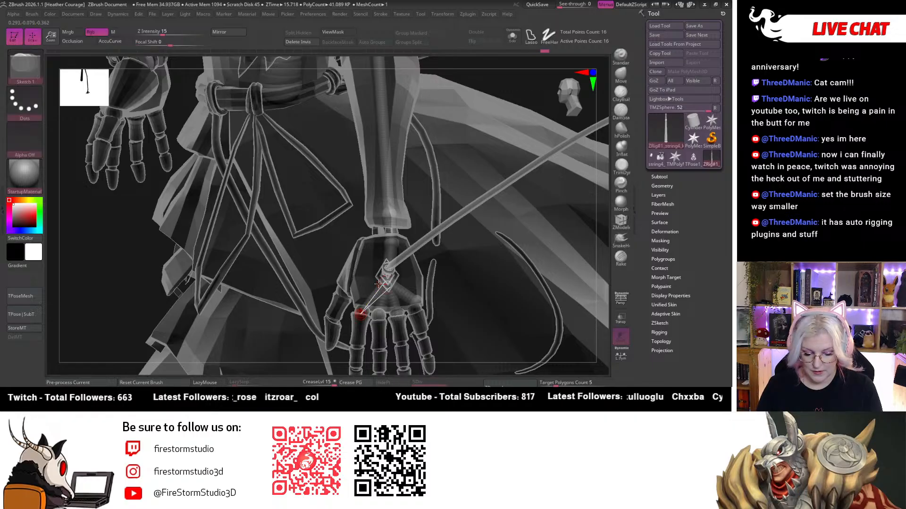
pyautogui.press('w')
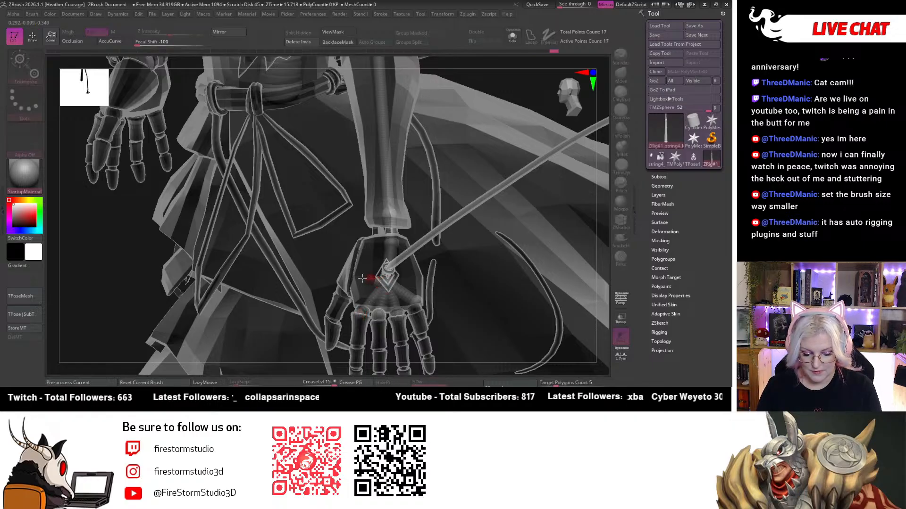
pyautogui.moveTo(606, 222); pyautogui.dragTo(556, 225)
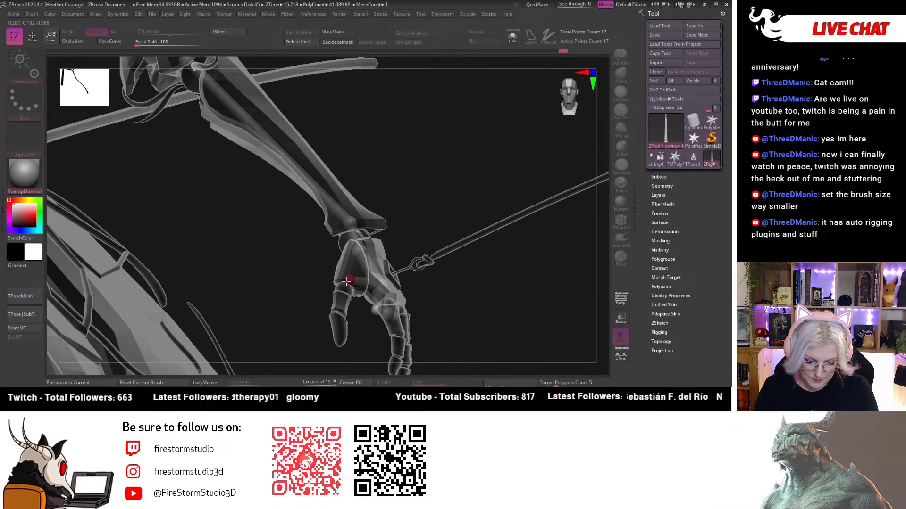
pyautogui.moveTo(506, 278); pyautogui.dragTo(440, 277)
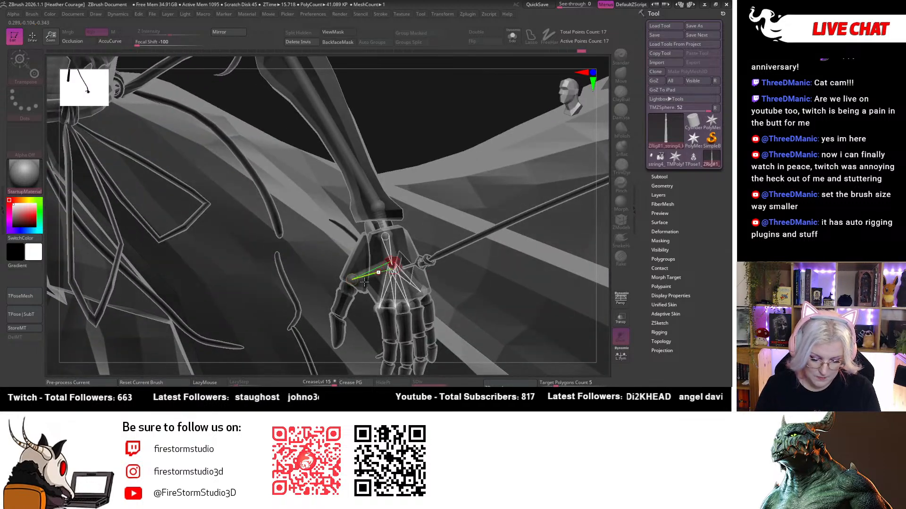
pyautogui.press('q')
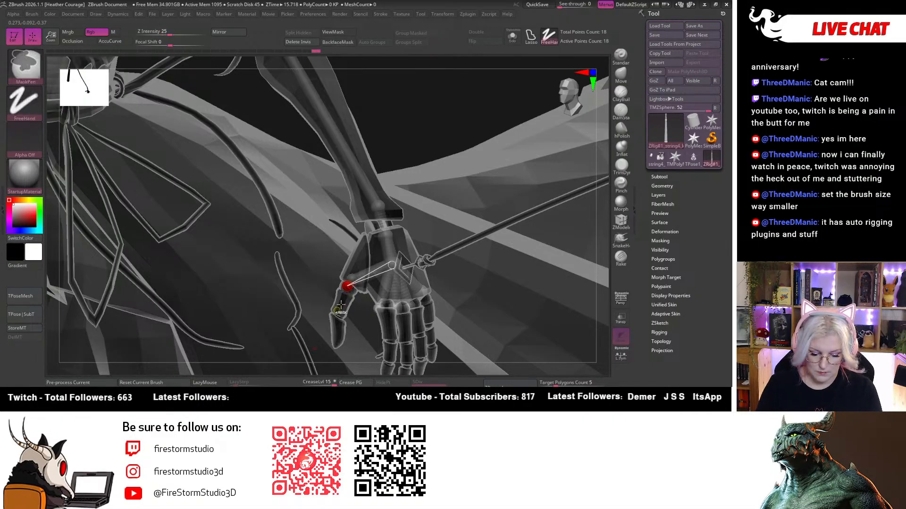
pyautogui.hotkey('ctrl', 'z')
pyautogui.hotkey('ctrl', 'z')
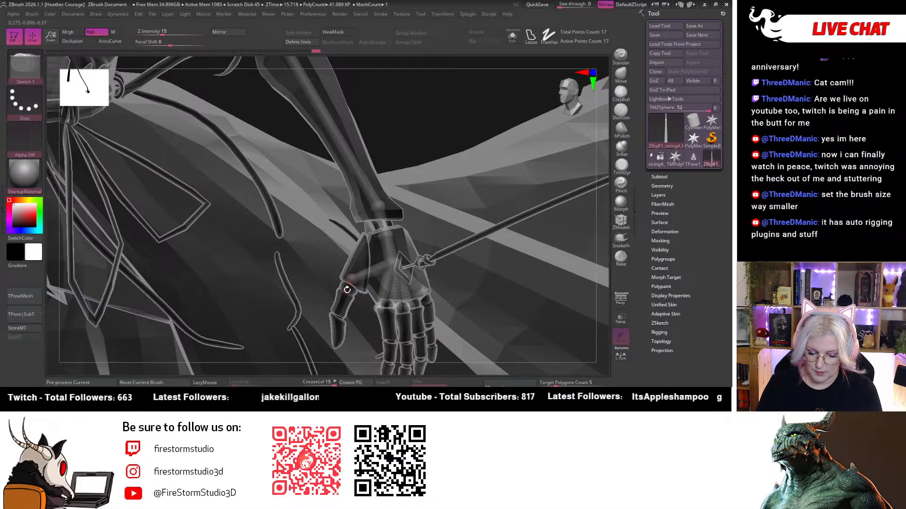
# Branch a ZSphere from the thumb base to the thumb's middle joint and realign the base ZSphere inside the mesh.
pyautogui.moveTo(349, 289); pyautogui.dragTo(376, 292, button='right')
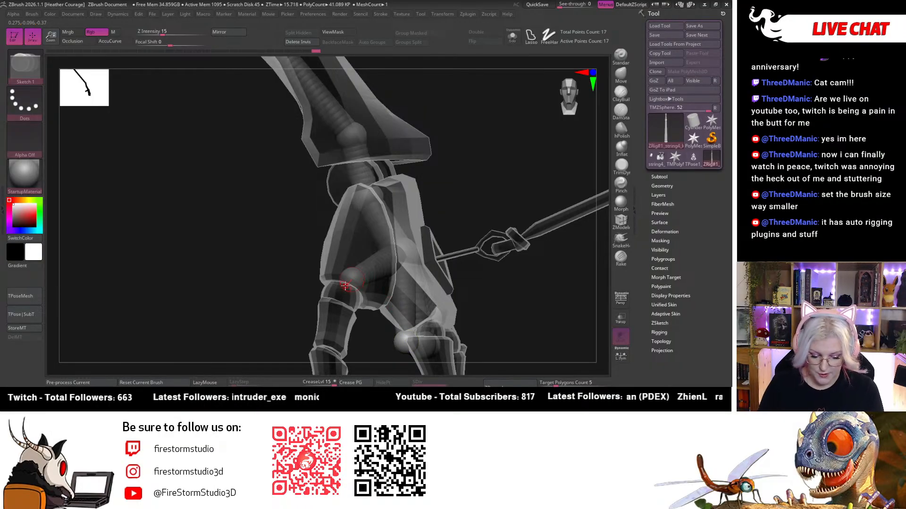
pyautogui.press('w')
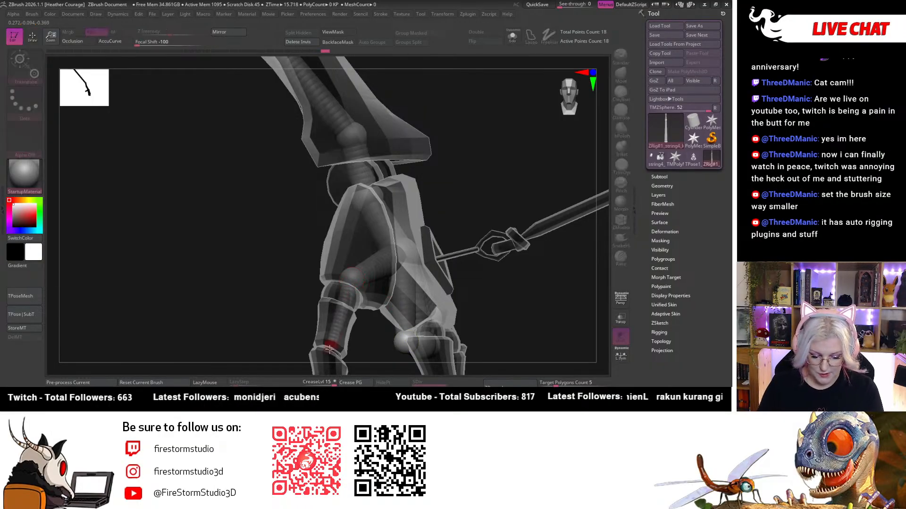
pyautogui.moveTo(415, 307); pyautogui.dragTo(440, 242, button='right')
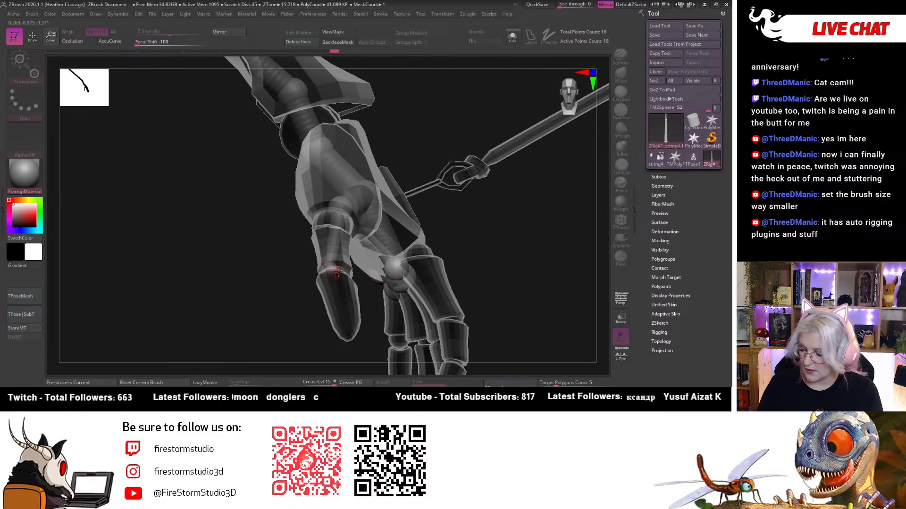
pyautogui.moveTo(339, 233); pyautogui.dragTo(335, 206)
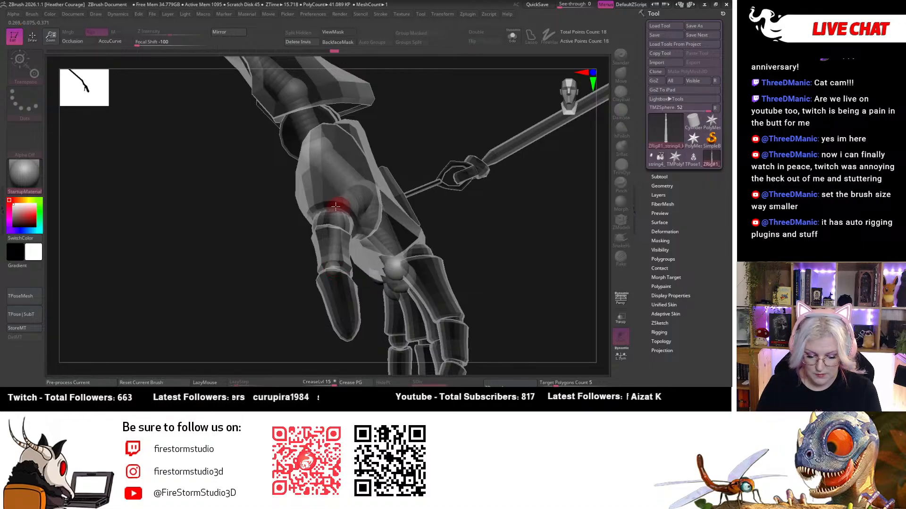
# Branch a ZSphere from the thumb's middle joint and move it to the thumb tip, centring its depth inside the mesh.
pyautogui.press('q')
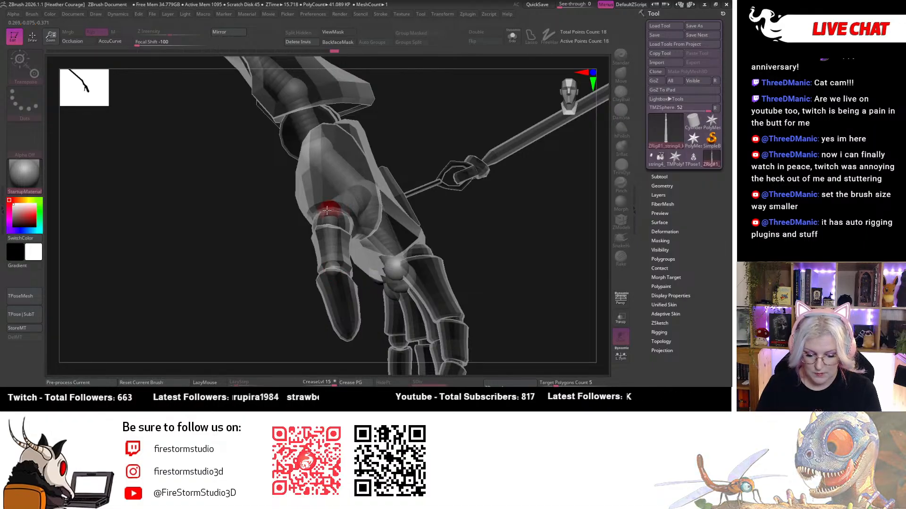
pyautogui.click(333, 278)
pyautogui.press('w')
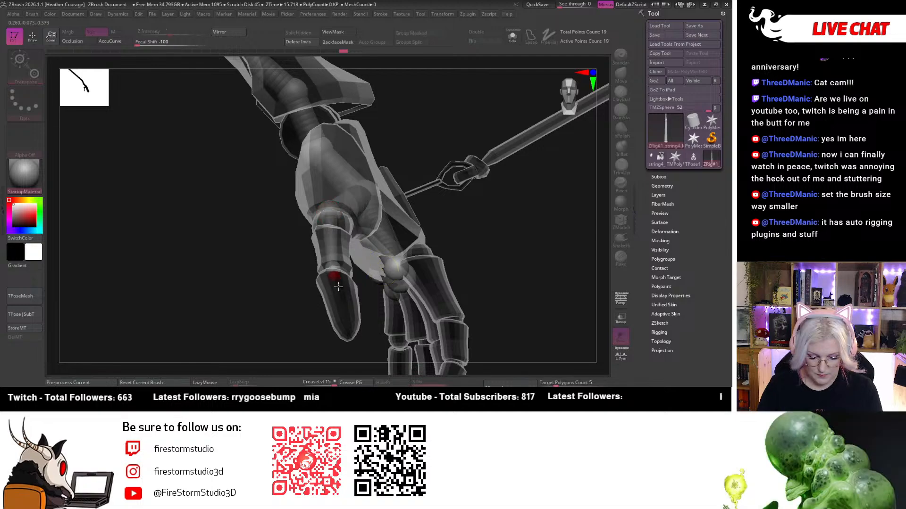
pyautogui.moveTo(530, 250); pyautogui.dragTo(394, 290)
pyautogui.moveTo(341, 332); pyautogui.dragTo(319, 334)
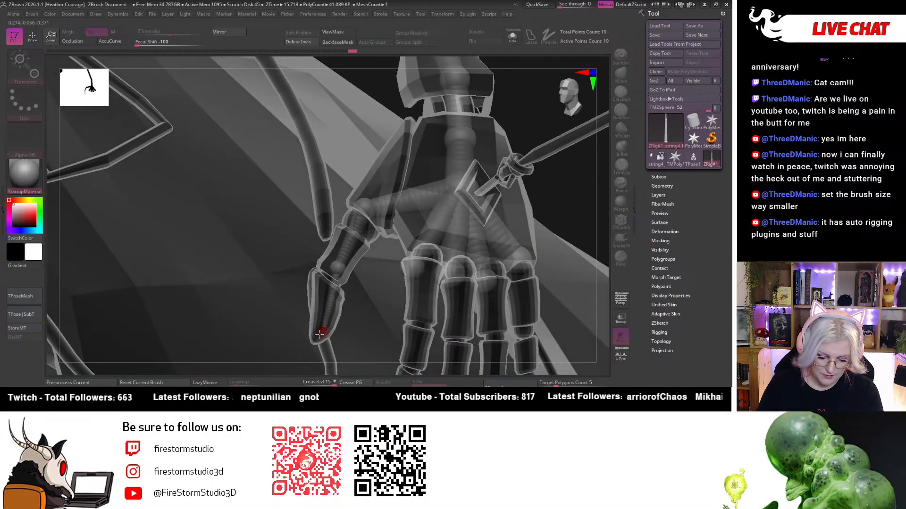
pyautogui.moveTo(542, 212); pyautogui.dragTo(472, 245)
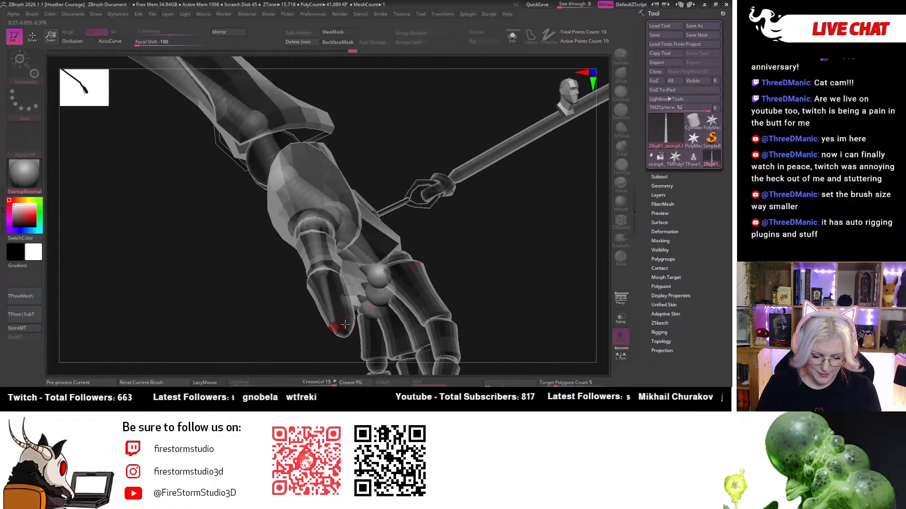
pyautogui.moveTo(343, 325); pyautogui.dragTo(493, 279)
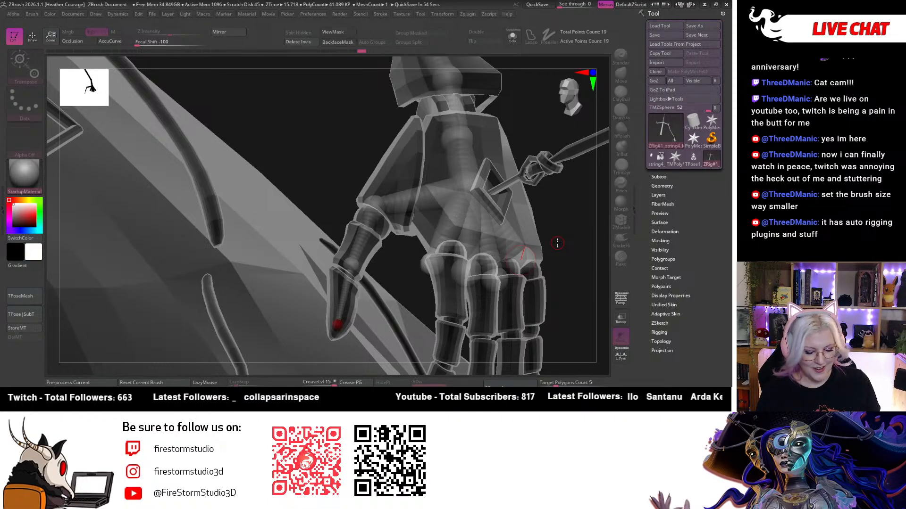
# Reposition the knuckle ZSpheres so they sit inside the bases of the finger meshes.
pyautogui.keyDown('alt'); pyautogui.moveTo(571, 246); pyautogui.dragTo(585, 203); pyautogui.keyUp('alt')
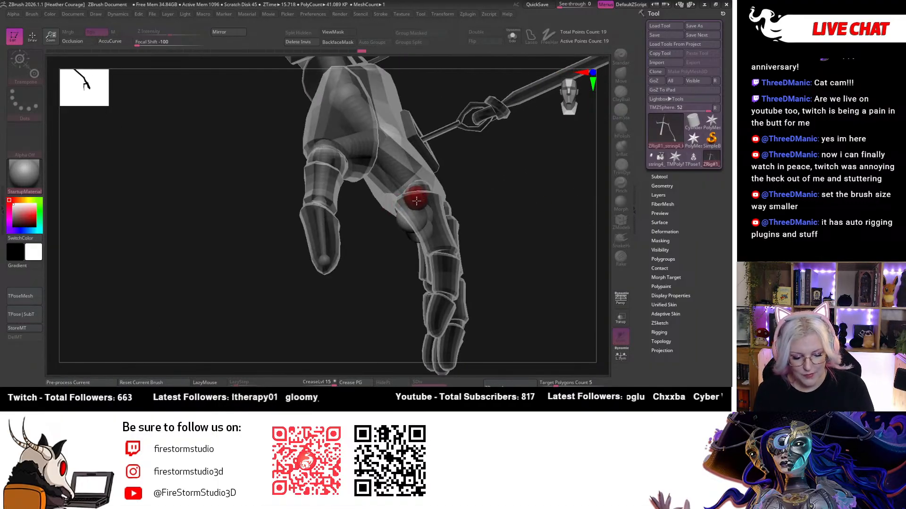
pyautogui.moveTo(515, 206); pyautogui.dragTo(425, 255)
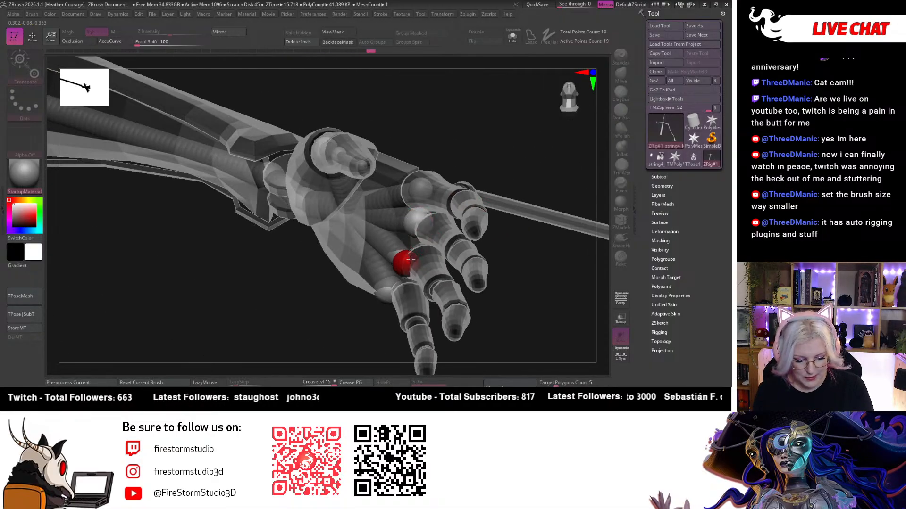
pyautogui.moveTo(516, 247); pyautogui.dragTo(492, 228)
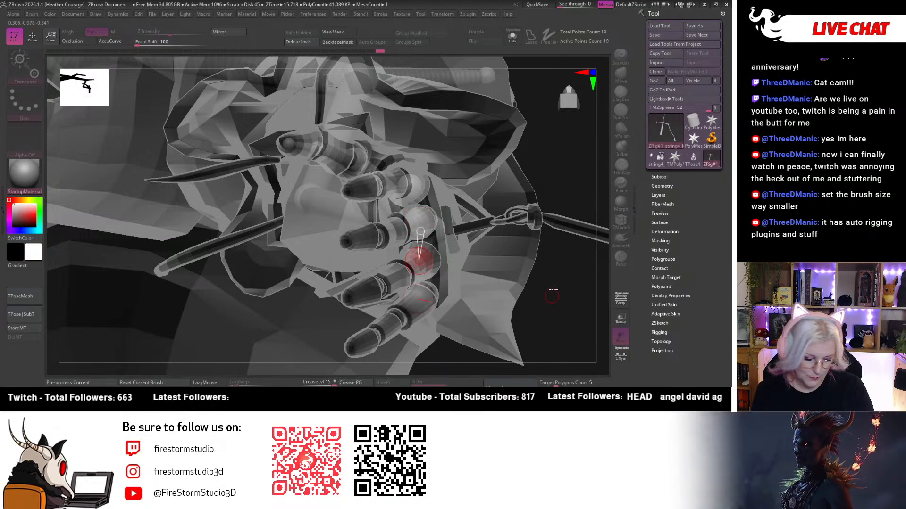
pyautogui.moveTo(420, 259)
pyautogui.mouseDown()
pyautogui.moveTo(548, 237)
pyautogui.moveTo(418, 265)
pyautogui.mouseUp()
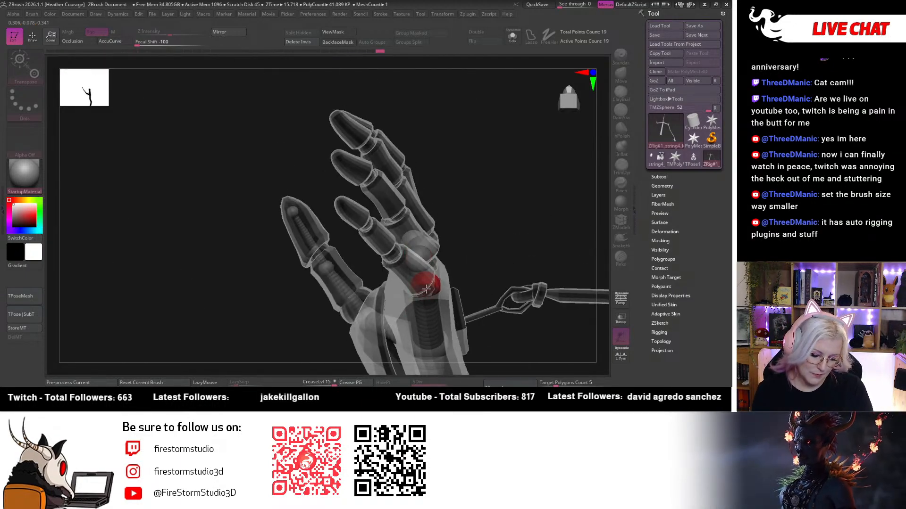
# Branch ZSpheres from the index finger knuckle and place them at the finger's first and second joints.
pyautogui.moveTo(532, 212)
pyautogui.mouseDown()
pyautogui.moveTo(573, 249)
pyautogui.moveTo(574, 286)
pyautogui.moveTo(536, 160)
pyautogui.moveTo(542, 192)
pyautogui.moveTo(513, 171)
pyautogui.moveTo(364, 268)
pyautogui.mouseUp()
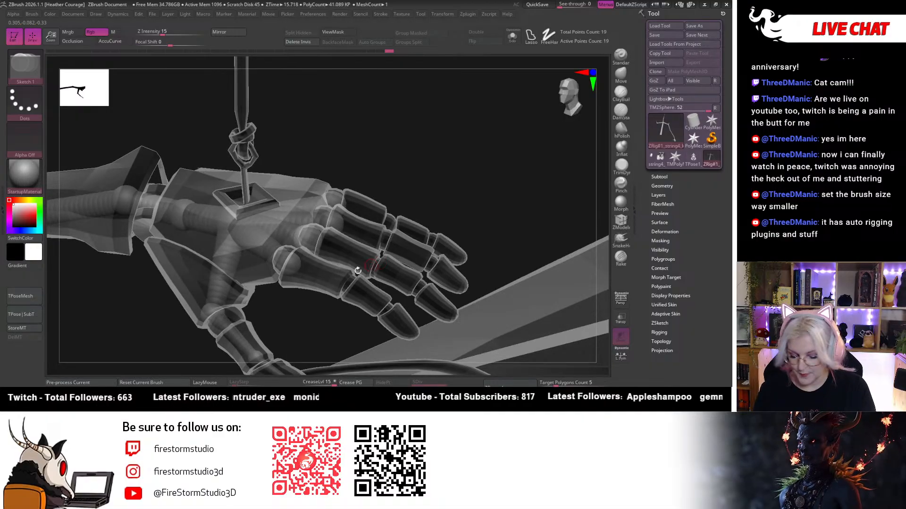
pyautogui.press('q')
pyautogui.press('w')
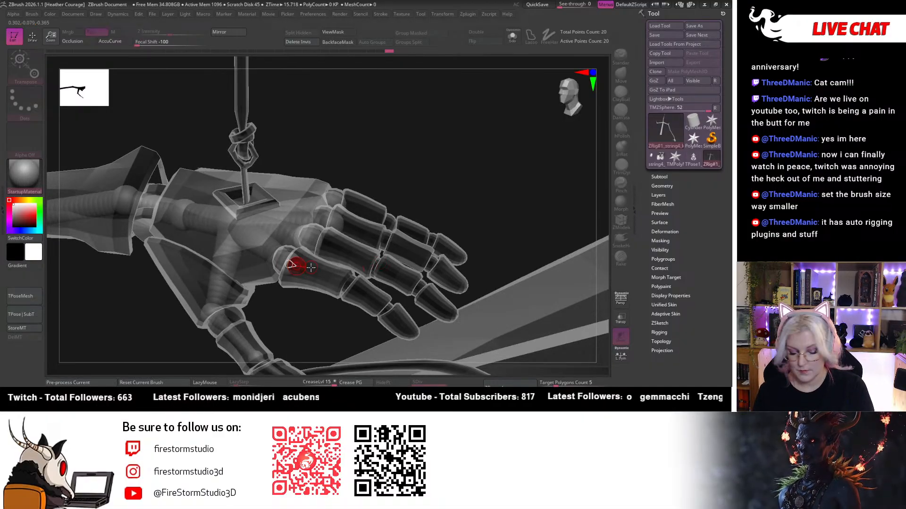
pyautogui.press('q')
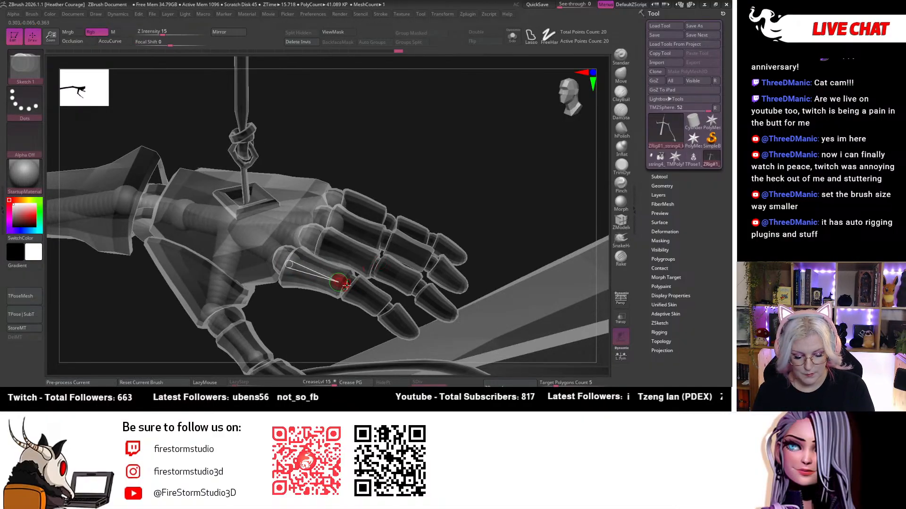
pyautogui.moveTo(345, 284); pyautogui.dragTo(404, 329)
pyautogui.press('w')
pyautogui.press('q')
pyautogui.click(383, 309)
pyautogui.press('w')
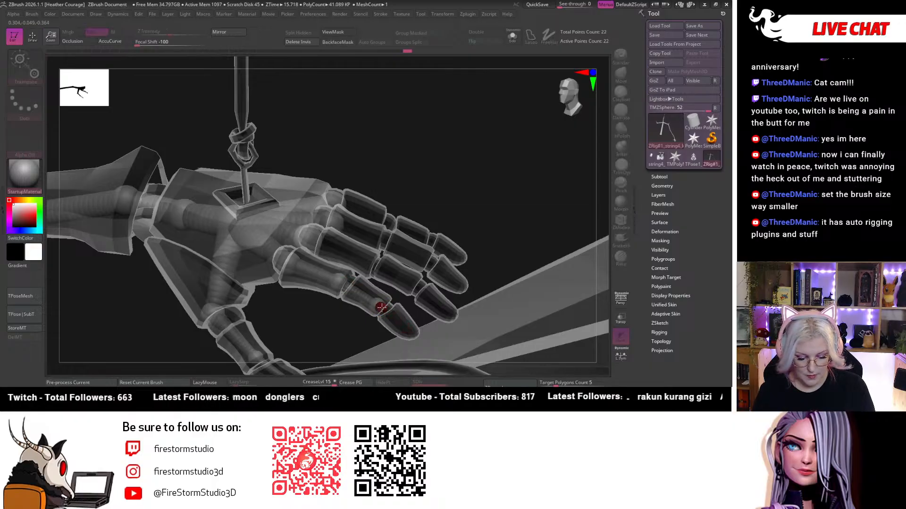
# Delete the misplaced extra ZSphere at the index finger's second joint, then branch a new one and move it to the fingertip.
pyautogui.moveTo(474, 187); pyautogui.dragTo(483, 187)
pyautogui.scroll(6, 376, 309)
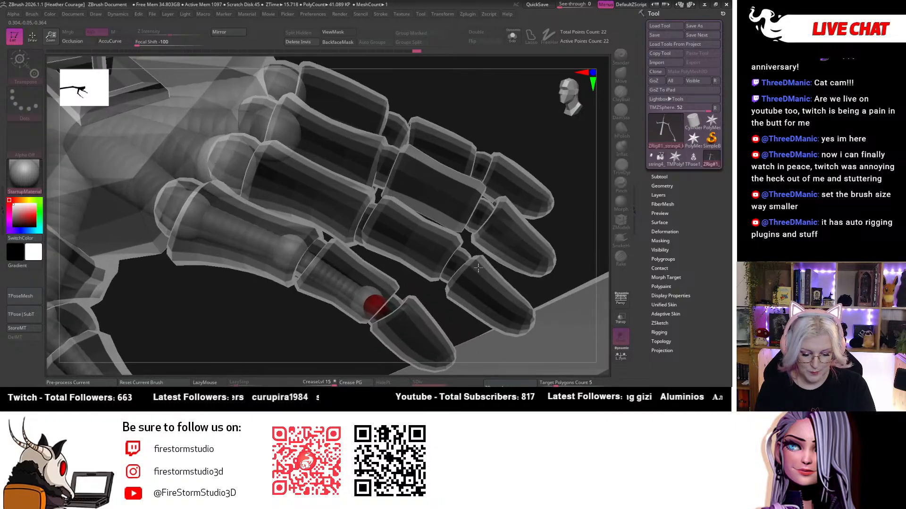
pyautogui.press('space')
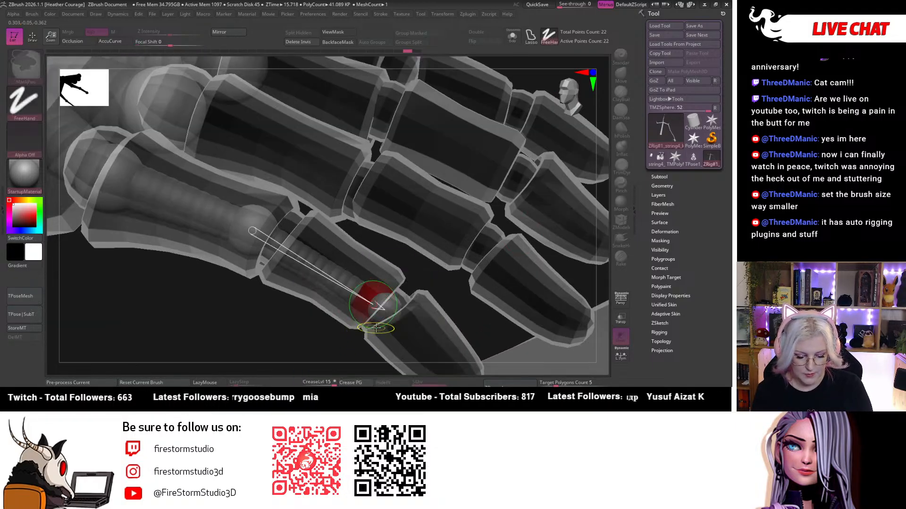
pyautogui.keyDown('alt'); pyautogui.click(387, 320); pyautogui.keyUp('alt')
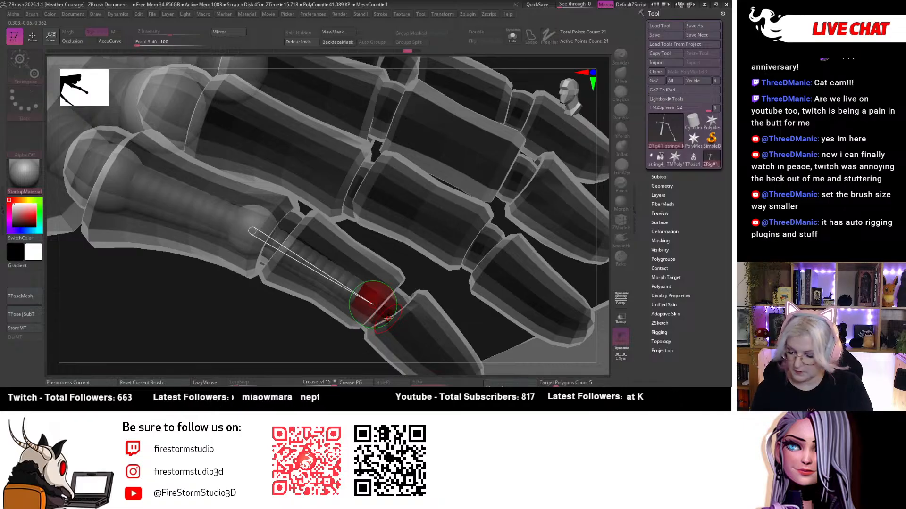
pyautogui.click(389, 320)
pyautogui.press('w')
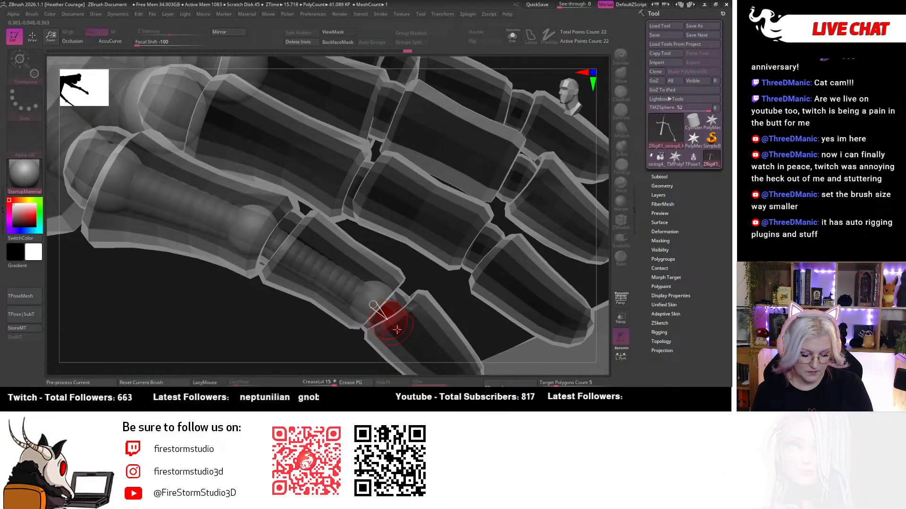
pyautogui.moveTo(395, 325); pyautogui.dragTo(437, 365)
# Move the index finger's joint and fingertip ZSpheres into the centre of the finger mesh, correcting them from several angles.
pyautogui.moveTo(277, 329); pyautogui.dragTo(394, 302)
pyautogui.moveTo(239, 297); pyautogui.dragTo(250, 269)
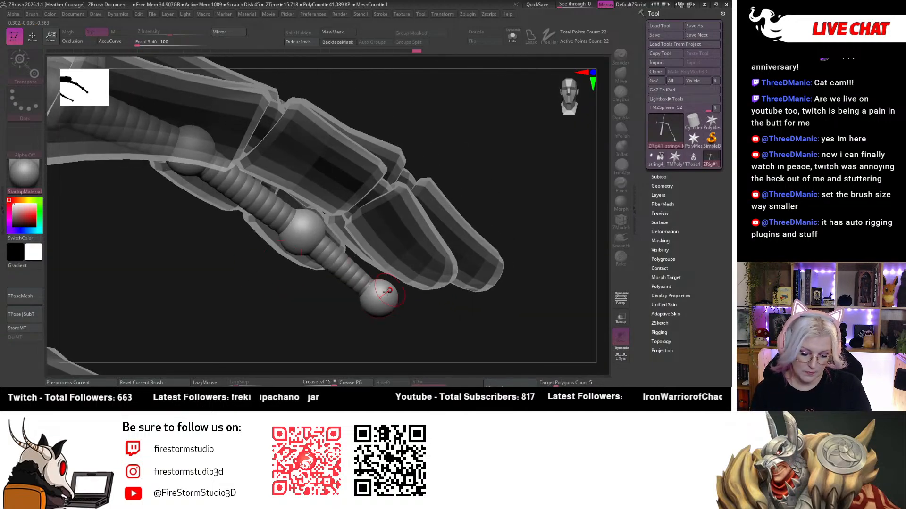
pyautogui.moveTo(386, 290); pyautogui.dragTo(425, 258)
pyautogui.moveTo(302, 232); pyautogui.dragTo(366, 177)
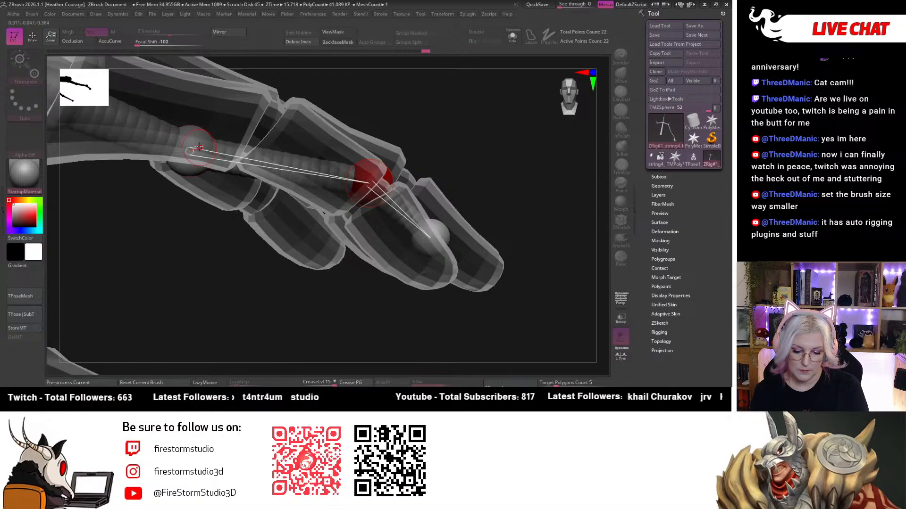
pyautogui.moveTo(197, 140); pyautogui.dragTo(233, 134)
pyautogui.moveTo(414, 101); pyautogui.dragTo(496, 172)
pyautogui.moveTo(199, 157); pyautogui.dragTo(152, 179)
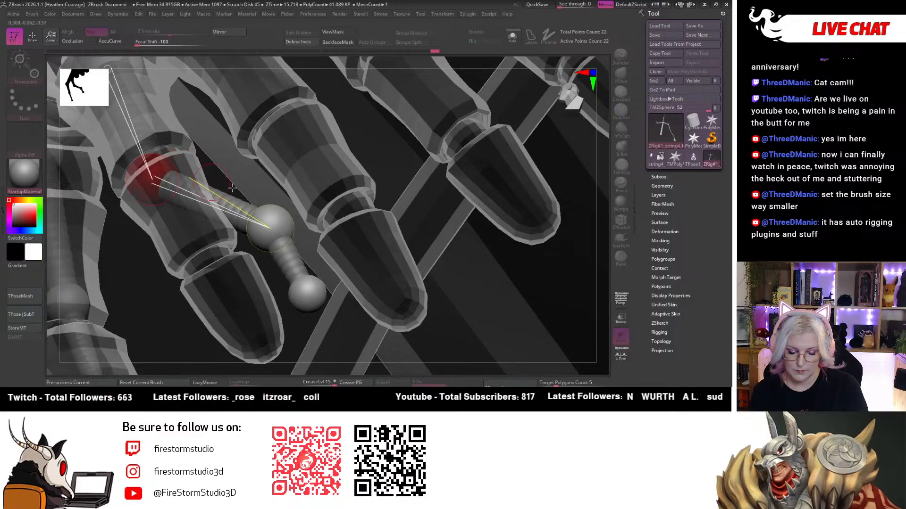
pyautogui.moveTo(268, 230); pyautogui.dragTo(196, 264)
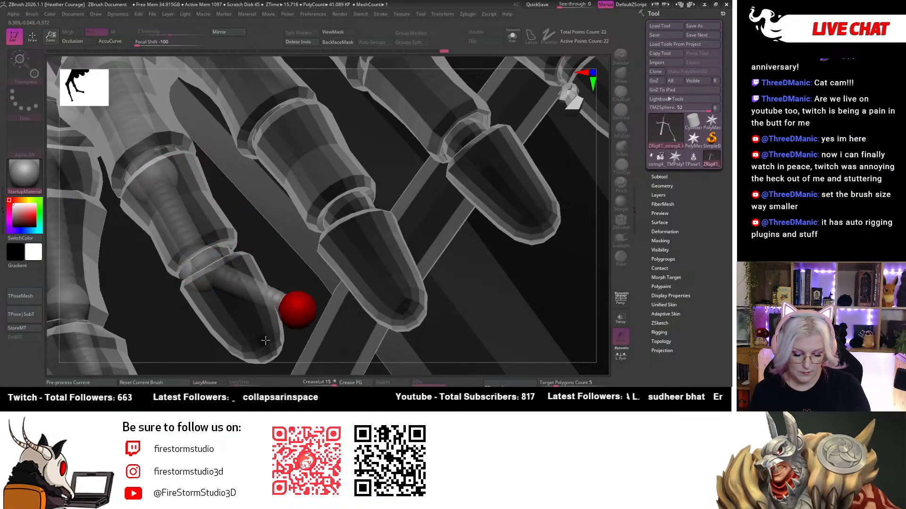
pyautogui.moveTo(299, 307); pyautogui.dragTo(253, 348)
pyautogui.moveTo(253, 347); pyautogui.dragTo(277, 323, button='right')
pyautogui.moveTo(300, 279); pyautogui.dragTo(232, 274, button='right')
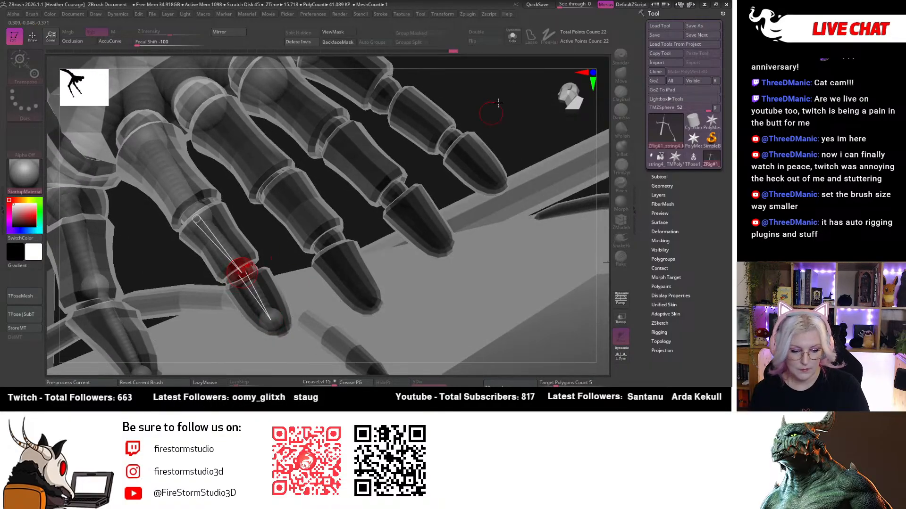
# Branch a chain of ZSpheres from the middle finger knuckle to its first joint, second joint and fingertip.
pyautogui.keyDown('alt'); pyautogui.moveTo(498, 102); pyautogui.dragTo(499, 164); pyautogui.keyUp('alt')
pyautogui.press('q')
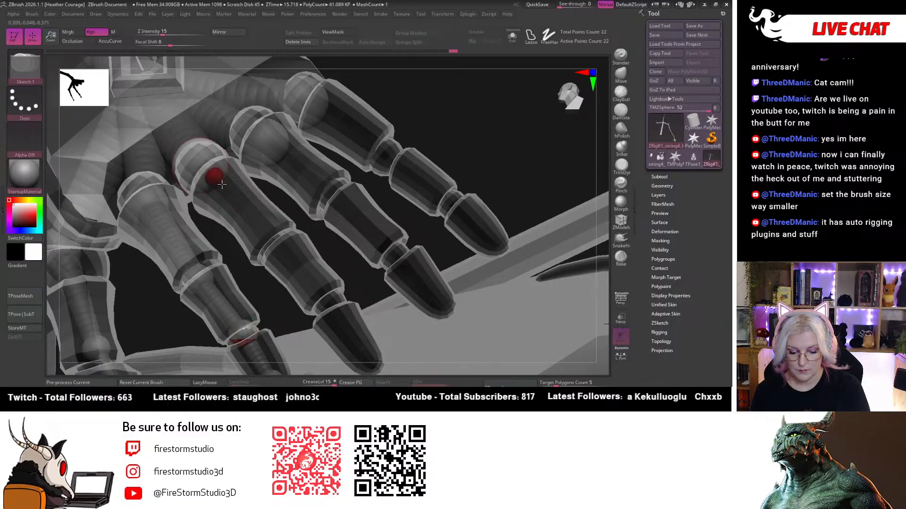
pyautogui.press('w')
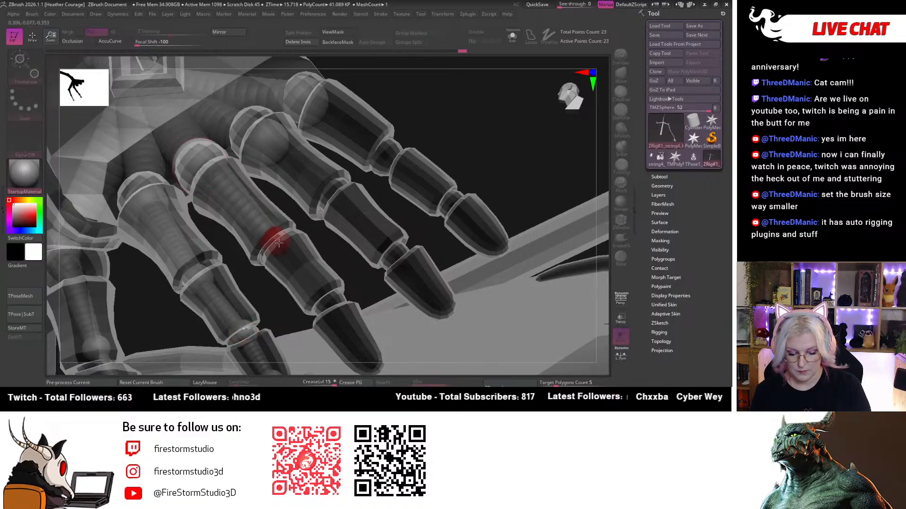
pyautogui.press('q')
pyautogui.click(283, 249)
pyautogui.press('w')
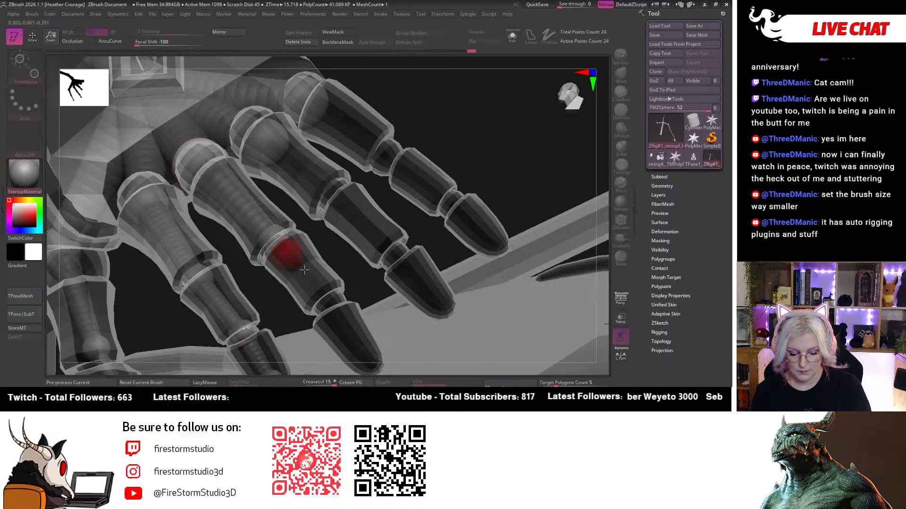
pyautogui.press('q')
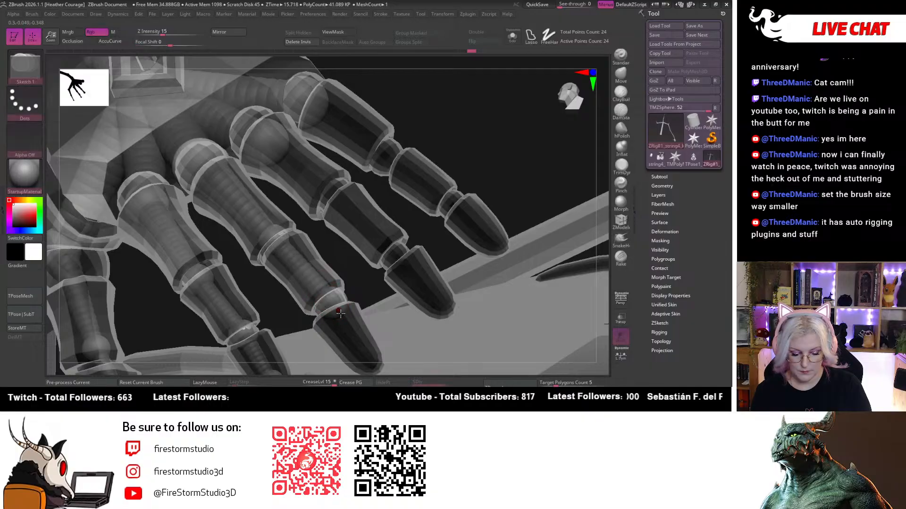
pyautogui.click(339, 310)
pyautogui.press('w')
pyautogui.moveTo(353, 328); pyautogui.dragTo(371, 362)
# Move the middle finger's joint and fingertip ZSpheres into the centre of its mesh, correcting depth and sideways position.
pyautogui.keyDown('alt'); pyautogui.moveTo(528, 147); pyautogui.dragTo(437, 159); pyautogui.keyUp('alt')
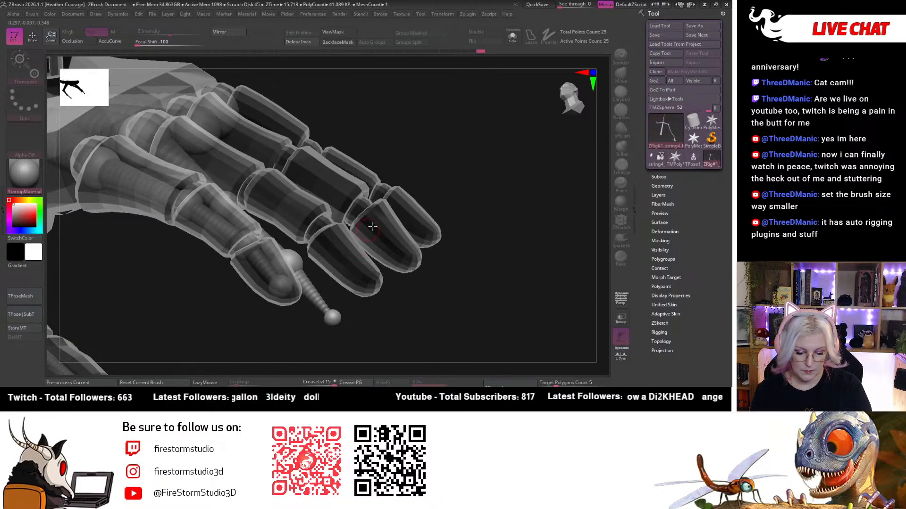
pyautogui.moveTo(374, 228); pyautogui.dragTo(398, 297)
pyautogui.moveTo(215, 220); pyautogui.dragTo(251, 190)
pyautogui.moveTo(287, 253); pyautogui.dragTo(334, 206)
pyautogui.moveTo(338, 305); pyautogui.dragTo(391, 234)
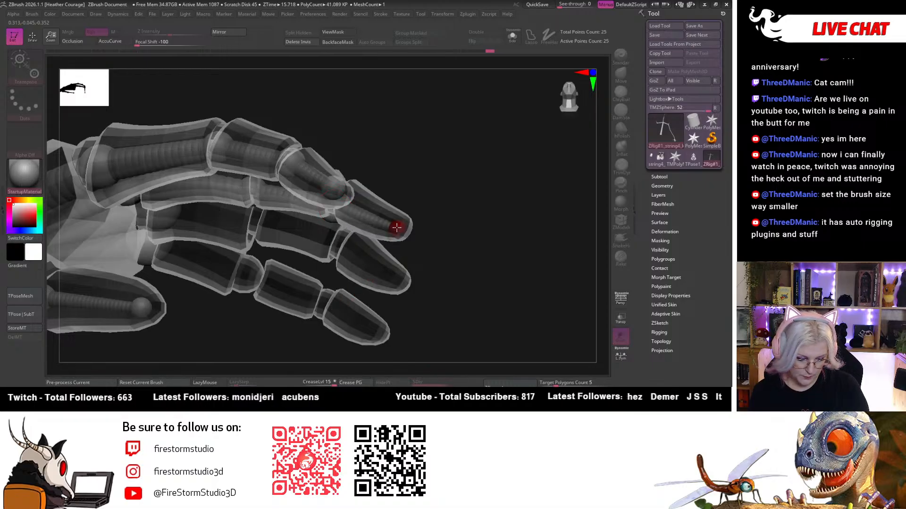
pyautogui.moveTo(397, 227); pyautogui.dragTo(323, 288, button='right')
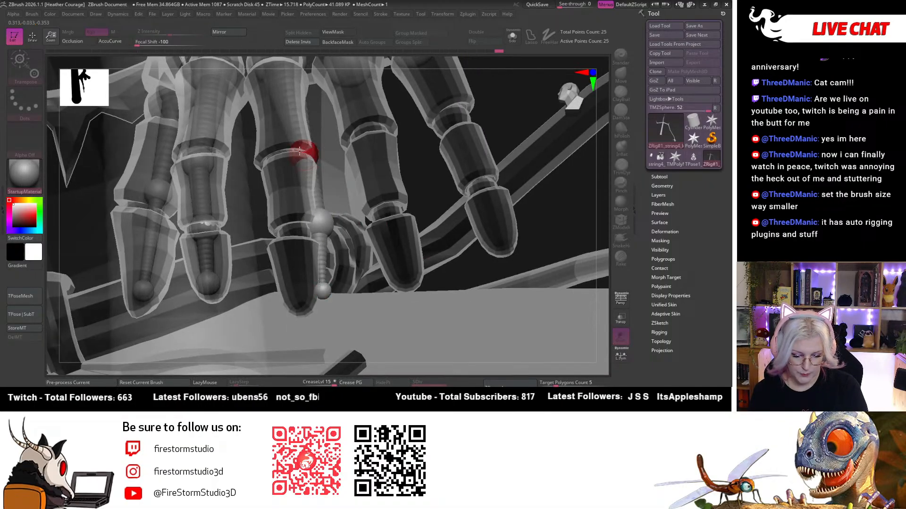
pyautogui.moveTo(299, 150); pyautogui.dragTo(299, 235)
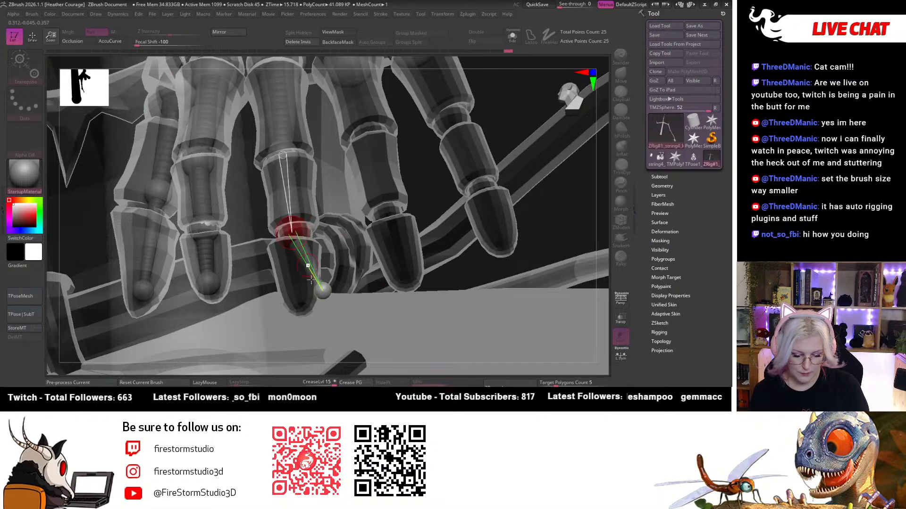
pyautogui.click(321, 292)
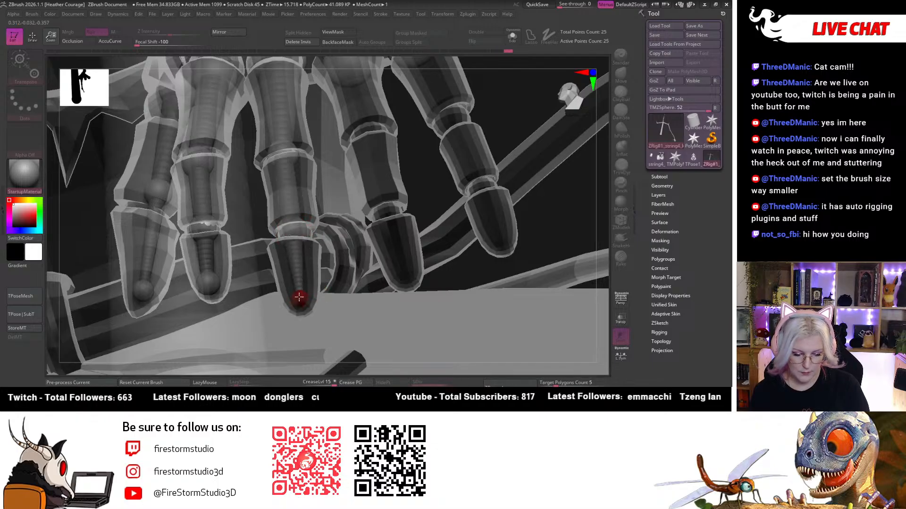
# Adjust the middle finger's first and second joint ZSpheres from the side so they sit centred at the mesh joints.
pyautogui.moveTo(299, 296); pyautogui.dragTo(524, 166, button='right')
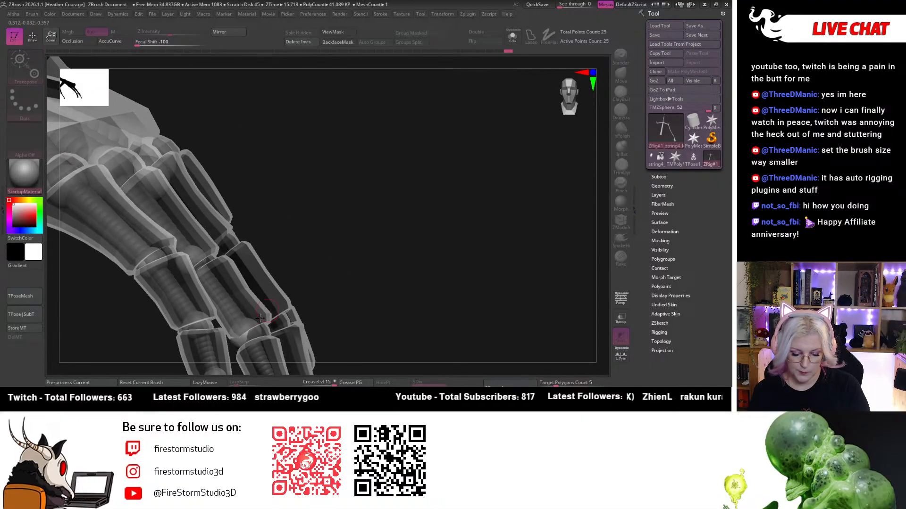
pyautogui.click(239, 339)
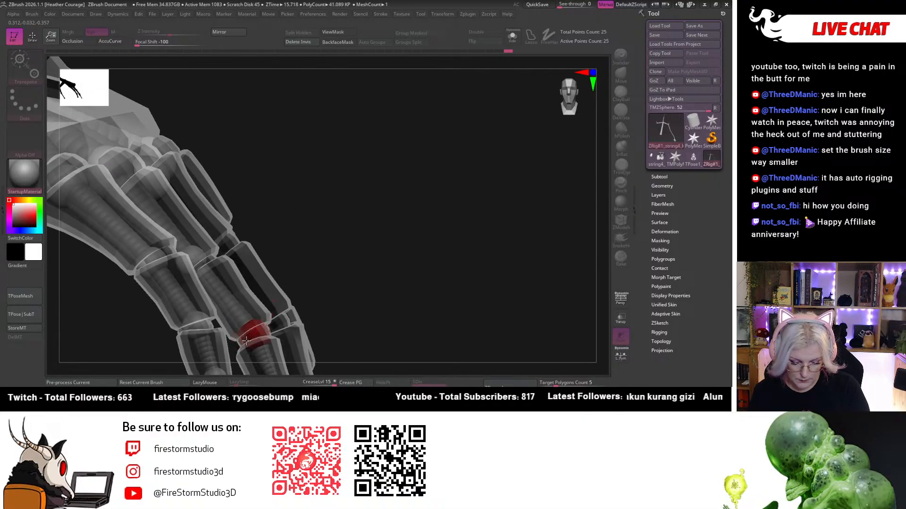
pyautogui.moveTo(400, 255); pyautogui.dragTo(400, 269, button='right')
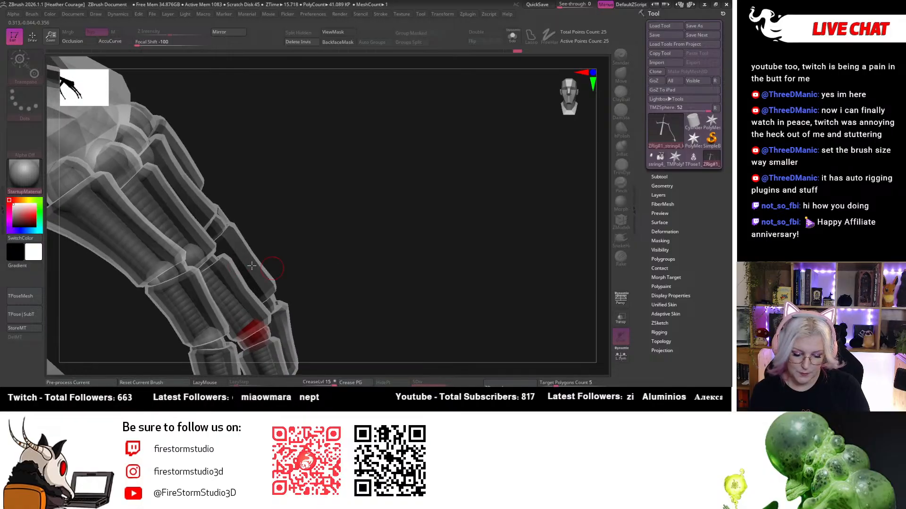
pyautogui.click(194, 255)
# Branch a chain of ZSpheres from the ring finger knuckle to its first joint, second joint and fingertip.
pyautogui.moveTo(287, 216); pyautogui.dragTo(252, 169, button='right')
pyautogui.press('q')
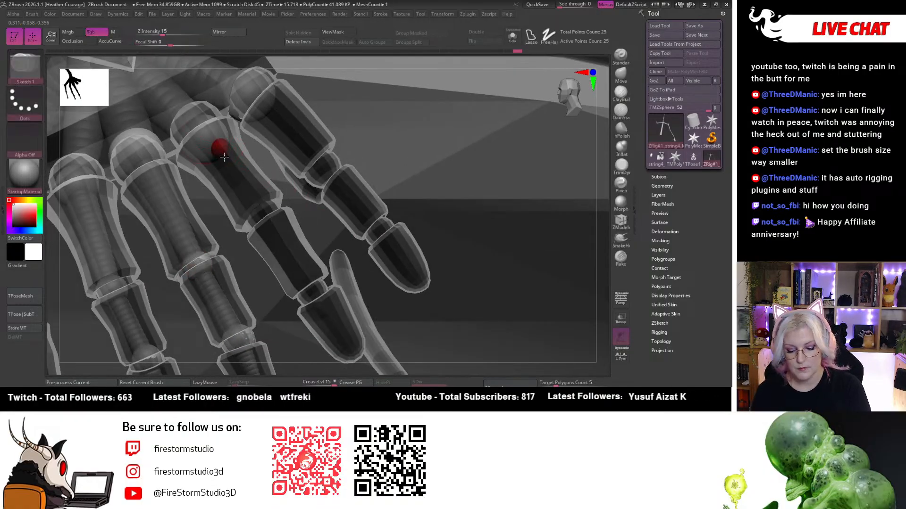
pyautogui.moveTo(227, 156); pyautogui.dragTo(349, 341)
pyautogui.press('w')
pyautogui.press('q')
pyautogui.click(320, 297)
pyautogui.press('w')
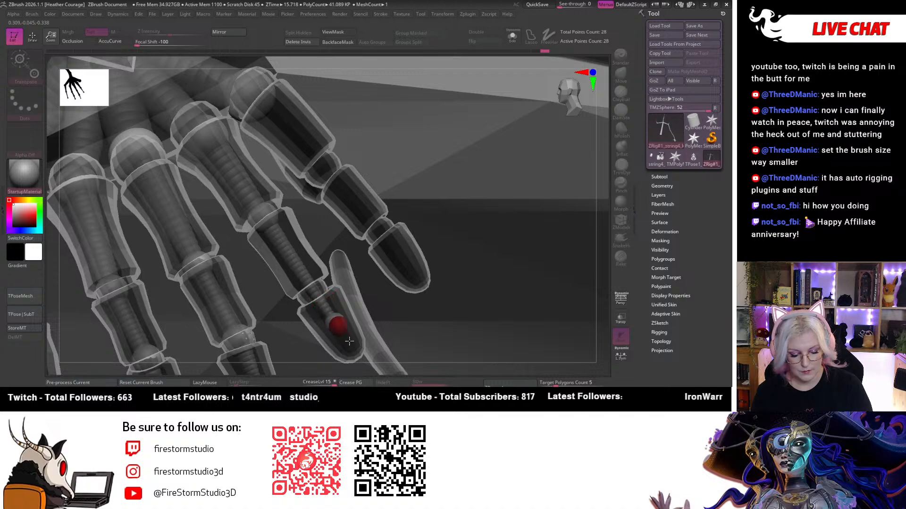
# Undo the ring finger's misplaced end ZSphere, then branch a new one from the second joint and move it to the fingertip.
pyautogui.moveTo(331, 310); pyautogui.dragTo(314, 290)
pyautogui.press('q')
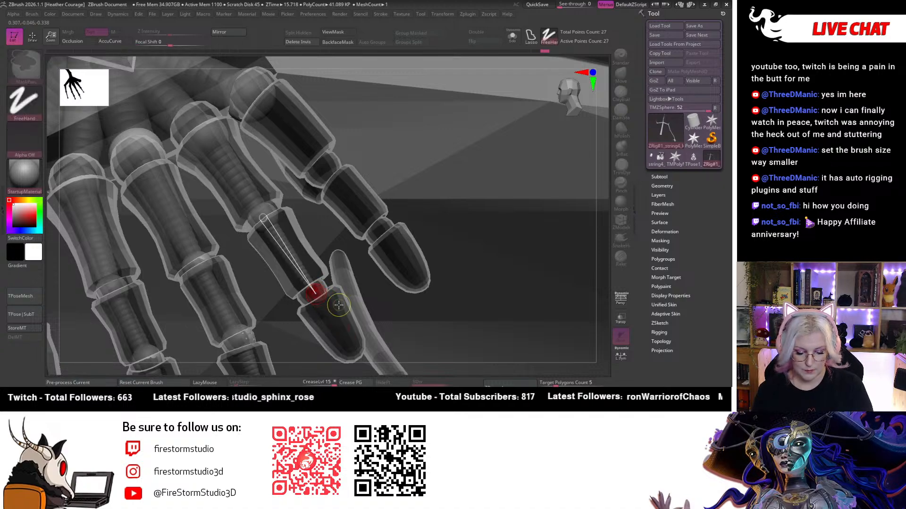
pyautogui.hotkey('ctrl', 'z')
pyautogui.press('w')
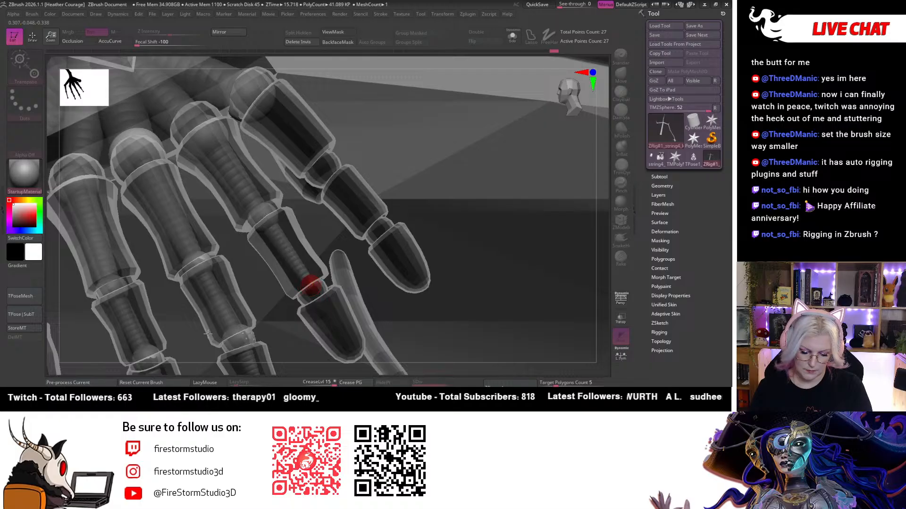
pyautogui.press('q')
pyautogui.click(319, 298)
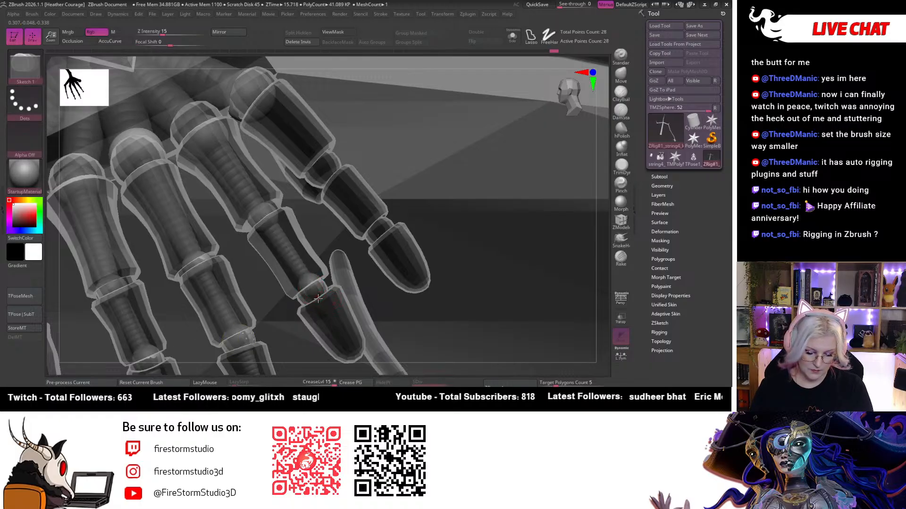
pyautogui.press('w')
pyautogui.moveTo(321, 302); pyautogui.dragTo(355, 354)
# Move the ring finger's second joint and fingertip ZSpheres sideways into the centre of the finger mesh.
pyautogui.moveTo(597, 239); pyautogui.dragTo(378, 226)
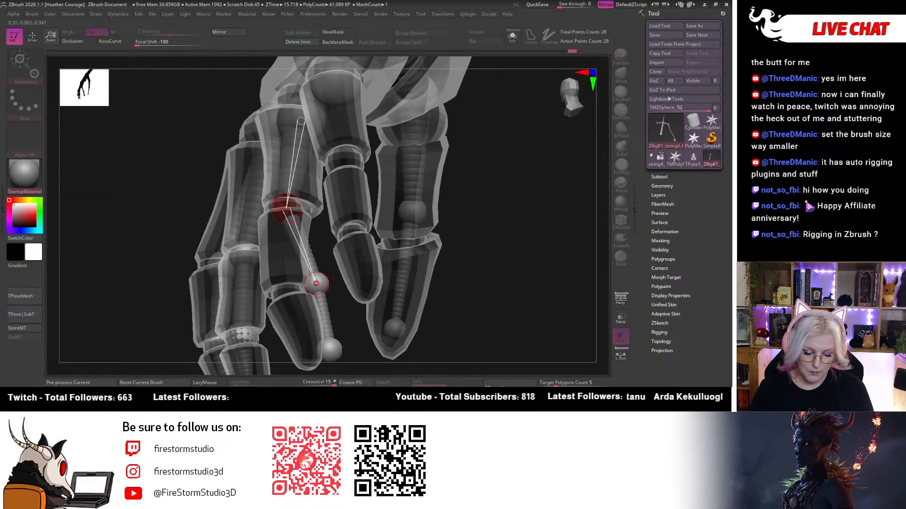
pyautogui.moveTo(288, 292); pyautogui.dragTo(308, 290)
pyautogui.moveTo(332, 353); pyautogui.dragTo(307, 343)
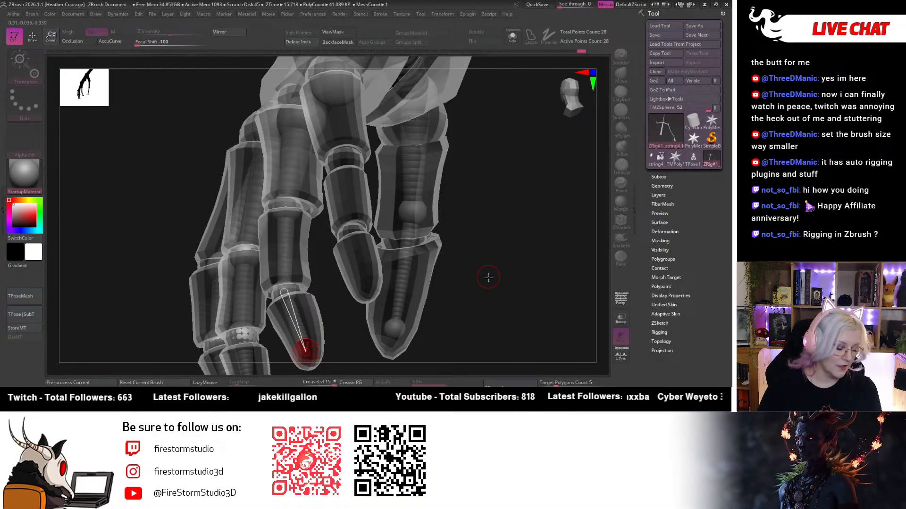
pyautogui.moveTo(496, 273); pyautogui.dragTo(546, 261)
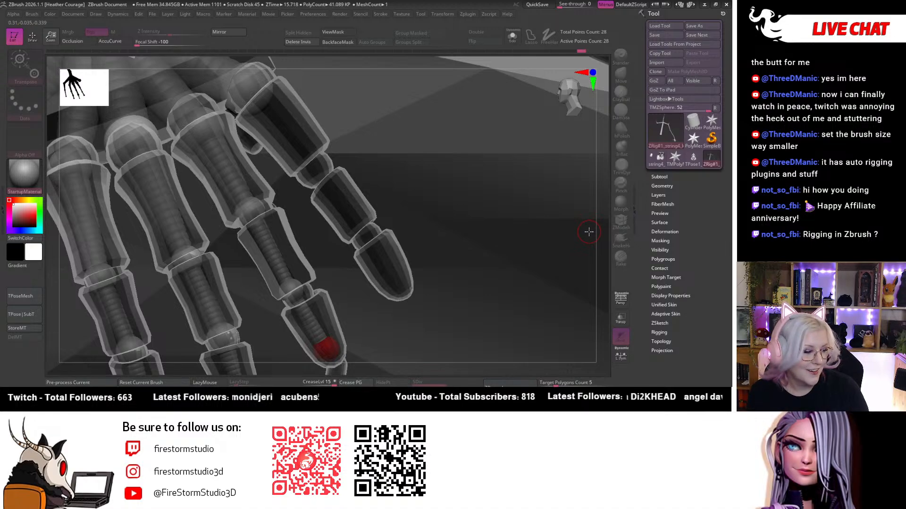
# Branch a chain of ZSpheres from the little finger knuckle to its first joint, second joint and fingertip.
pyautogui.moveTo(599, 220); pyautogui.dragTo(466, 173)
pyautogui.press('q')
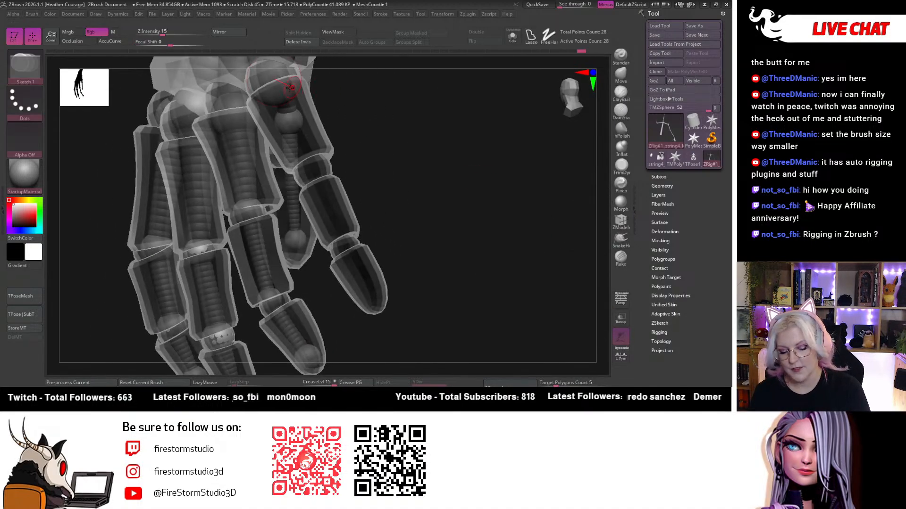
pyautogui.press('w')
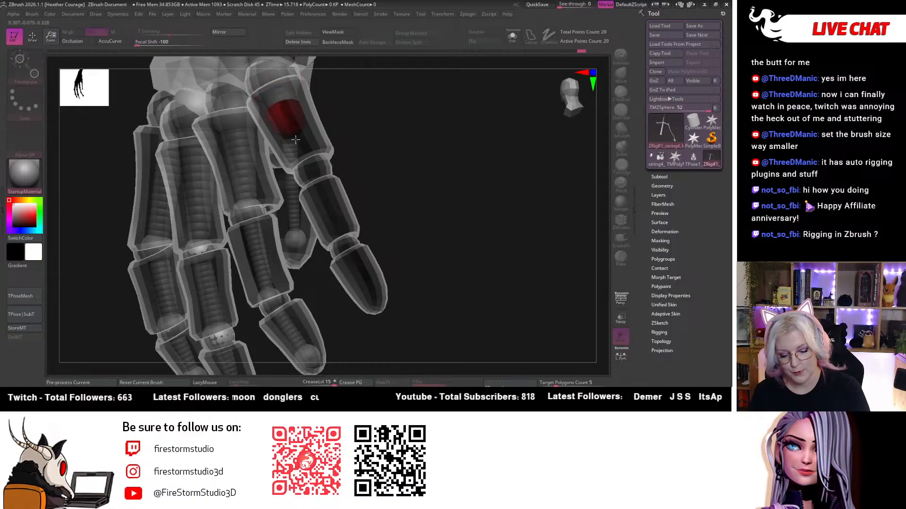
pyautogui.moveTo(388, 157)
pyautogui.mouseDown()
pyautogui.moveTo(363, 146)
pyautogui.moveTo(376, 135)
pyautogui.moveTo(304, 173)
pyautogui.moveTo(334, 192)
pyautogui.mouseUp()
pyautogui.press('q')
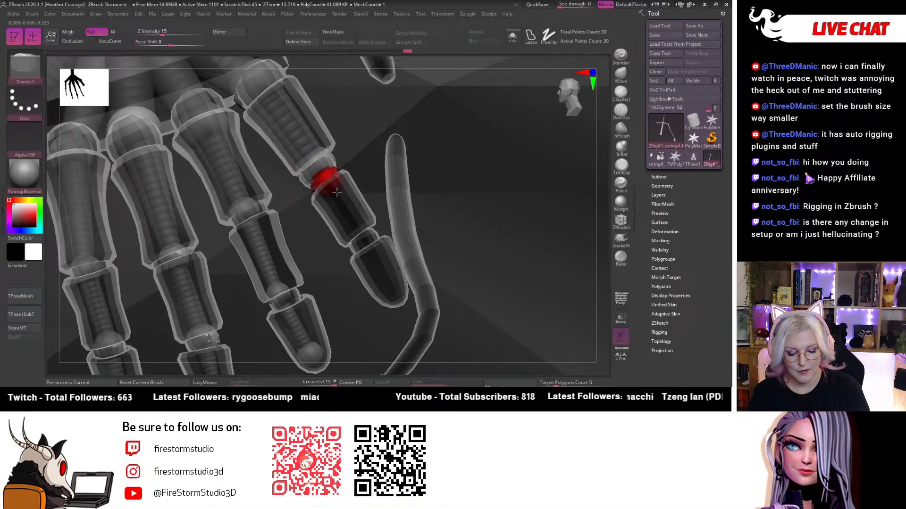
pyautogui.press('w')
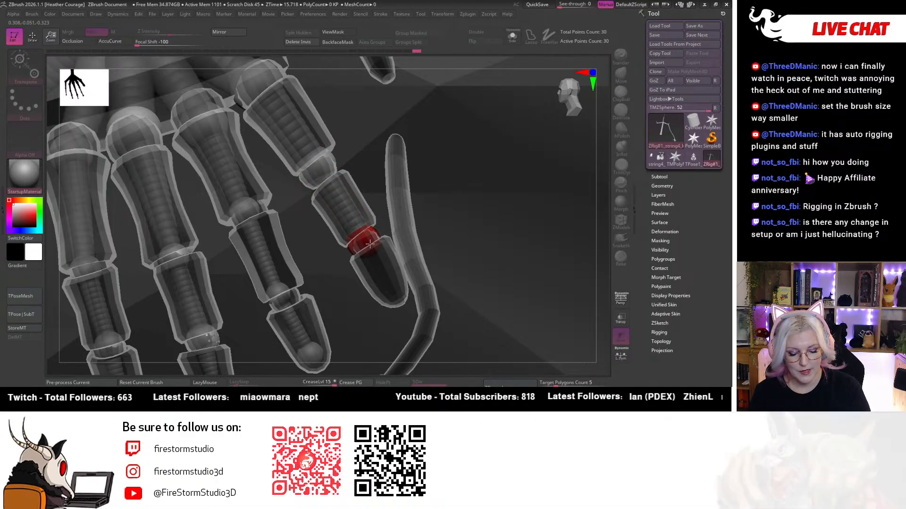
pyautogui.press('q')
pyautogui.moveTo(370, 249)
pyautogui.mouseDown()
pyautogui.moveTo(396, 288)
pyautogui.moveTo(408, 272)
pyautogui.mouseUp()
pyautogui.press('w')
# Move the little finger's tip ZSphere into the centre of the fingertip mesh, checking it from several angles.
pyautogui.moveTo(600, 249); pyautogui.dragTo(360, 282)
pyautogui.moveTo(227, 243); pyautogui.dragTo(438, 259)
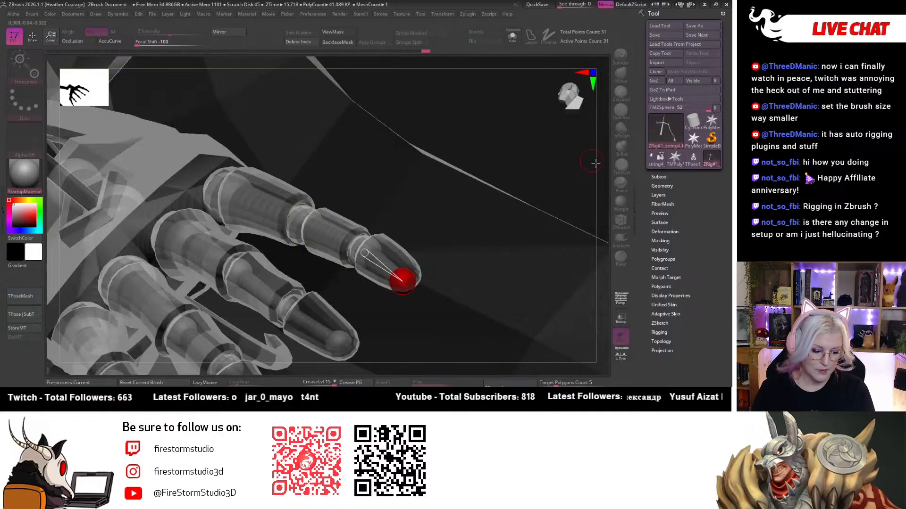
pyautogui.moveTo(603, 191); pyautogui.dragTo(410, 281)
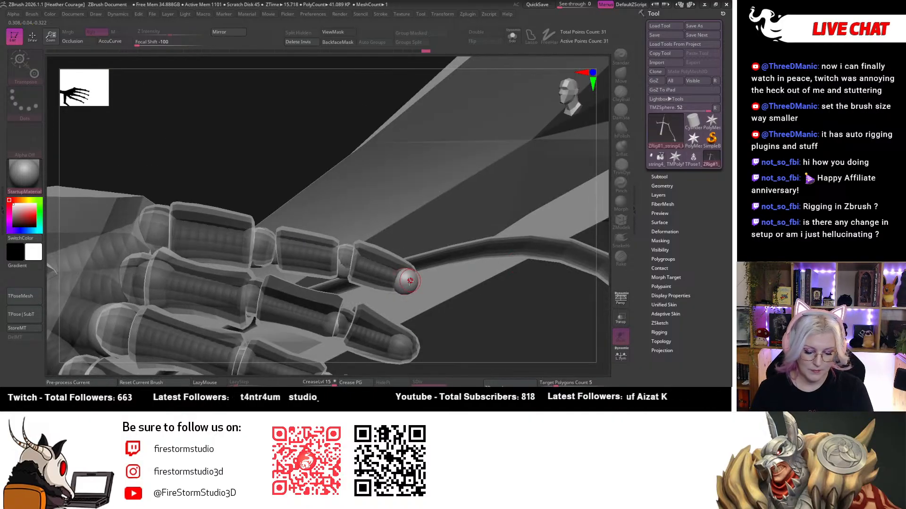
pyautogui.moveTo(601, 230); pyautogui.dragTo(404, 275)
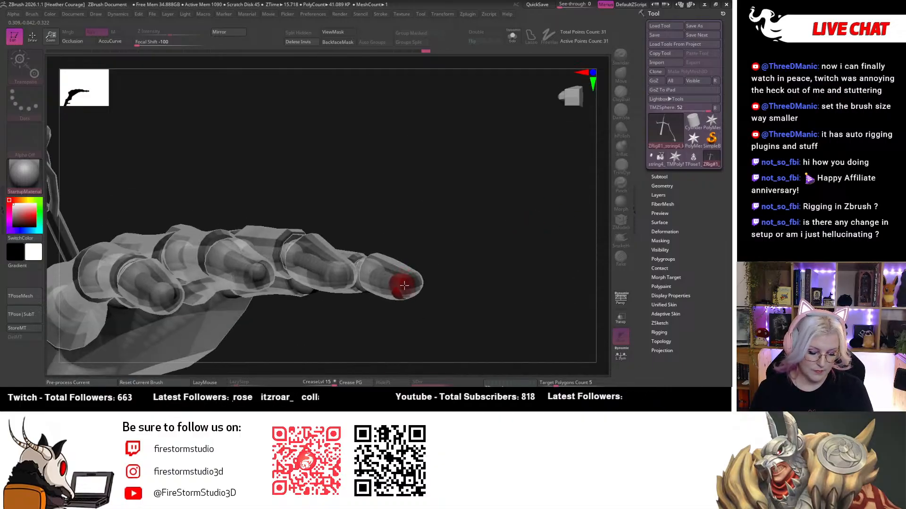
pyautogui.moveTo(479, 262)
pyautogui.mouseDown()
pyautogui.moveTo(492, 308)
pyautogui.moveTo(472, 315)
pyautogui.moveTo(485, 272)
pyautogui.mouseUp()
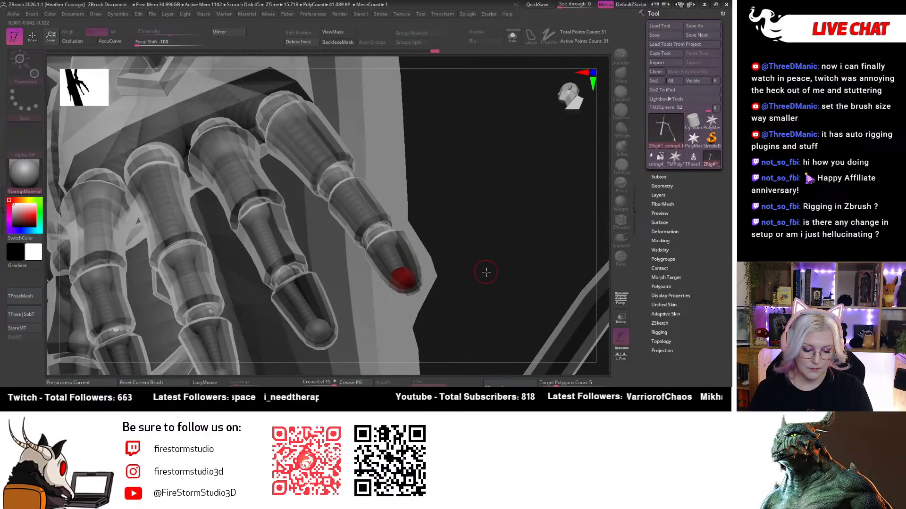
# Branch two ZSpheres from the back of the hand, placing them along the string's attachment loop up to the string's base.
pyautogui.keyDown('alt'); pyautogui.moveTo(540, 275); pyautogui.dragTo(526, 276); pyautogui.keyUp('alt')
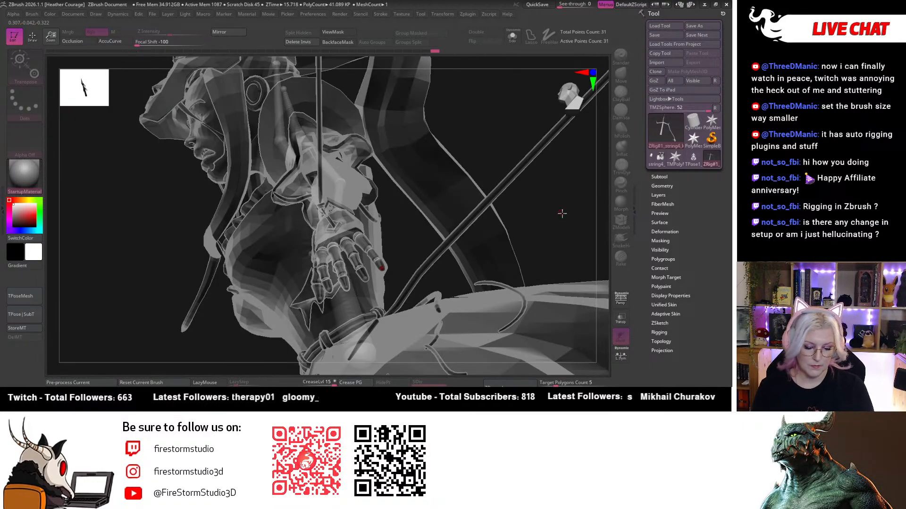
pyautogui.moveTo(561, 213); pyautogui.dragTo(345, 271)
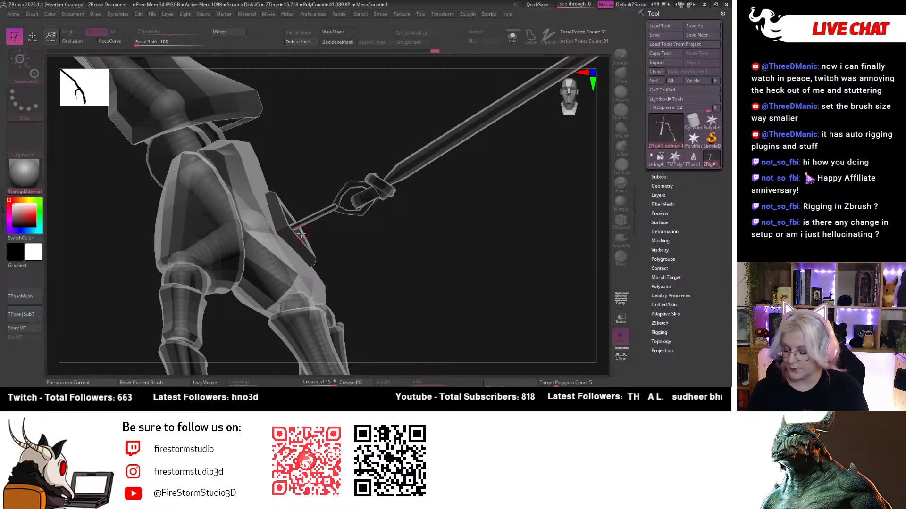
pyautogui.press('q')
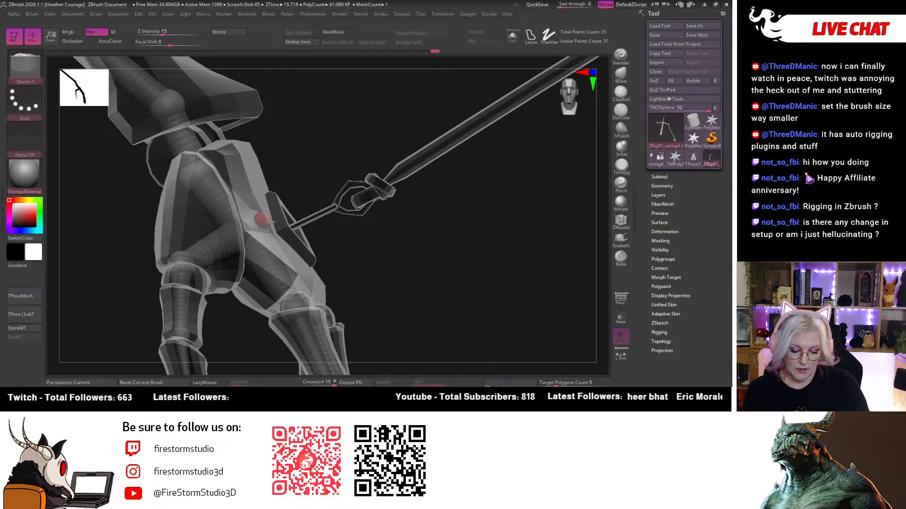
pyautogui.press('w')
pyautogui.moveTo(301, 224); pyautogui.dragTo(289, 244)
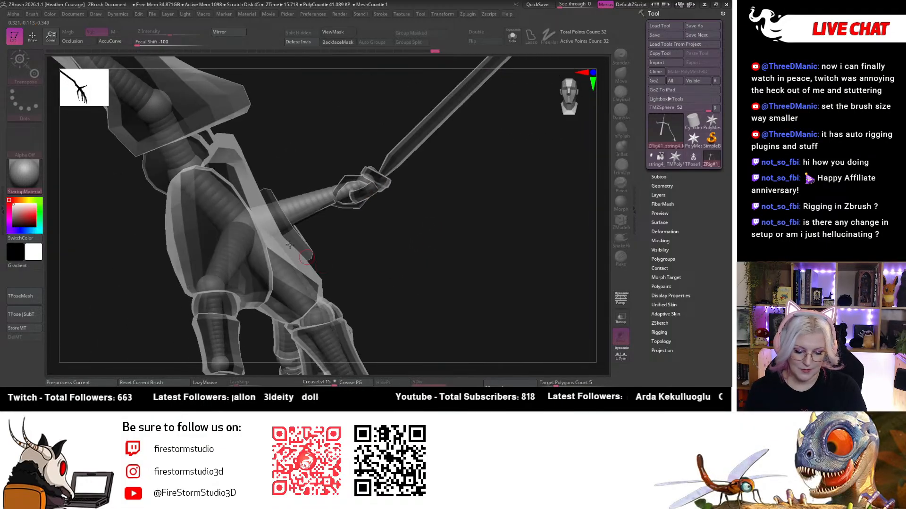
pyautogui.moveTo(461, 207); pyautogui.dragTo(348, 258)
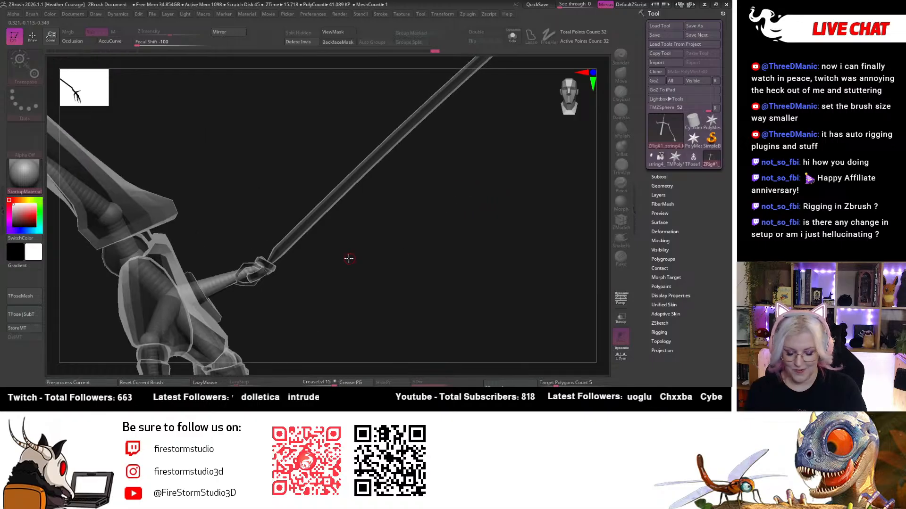
pyautogui.press('q')
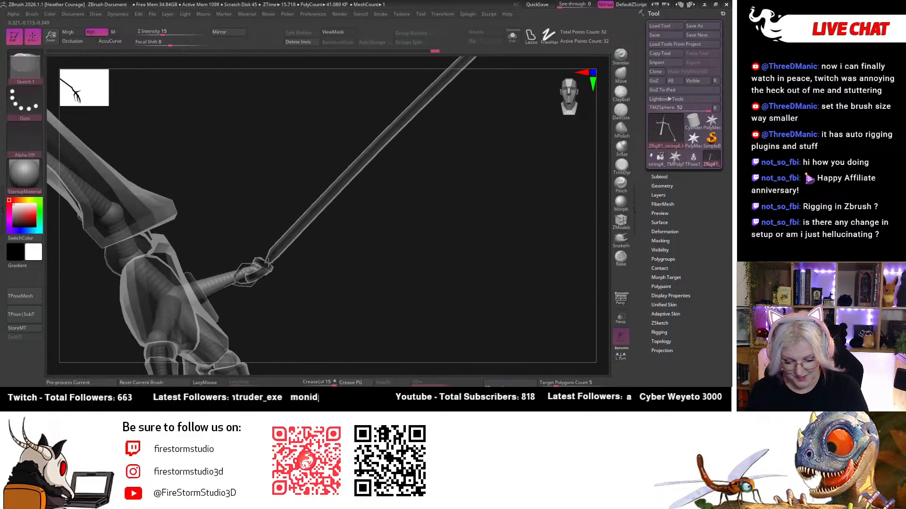
pyautogui.press('w')
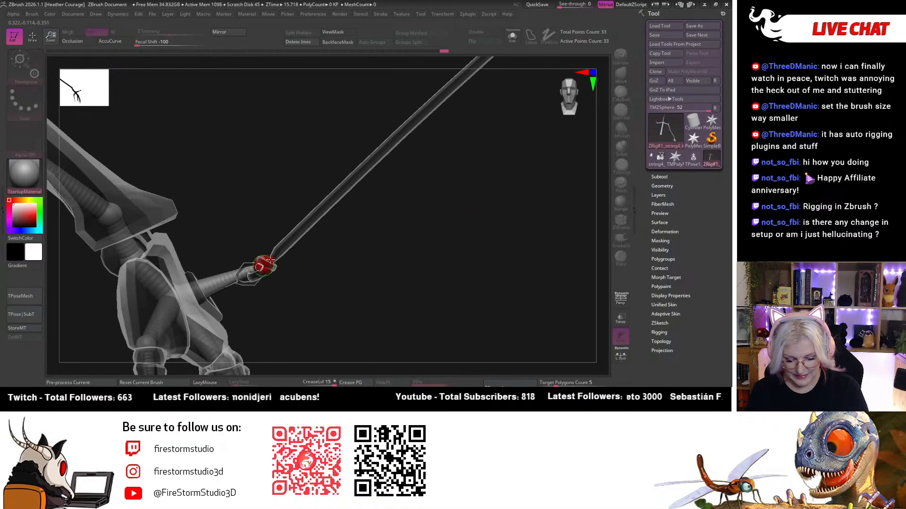
# Branch a ZSphere from the string's base and move it far up along the marionette string.
pyautogui.moveTo(292, 243)
pyautogui.mouseDown()
pyautogui.moveTo(344, 192)
pyautogui.moveTo(268, 267)
pyautogui.moveTo(358, 344)
pyautogui.mouseUp()
pyautogui.press('q')
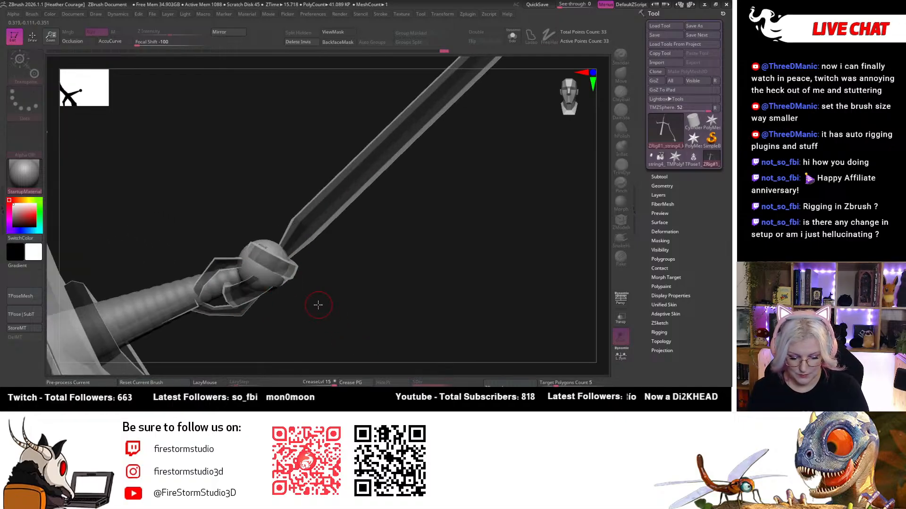
pyautogui.click(283, 248)
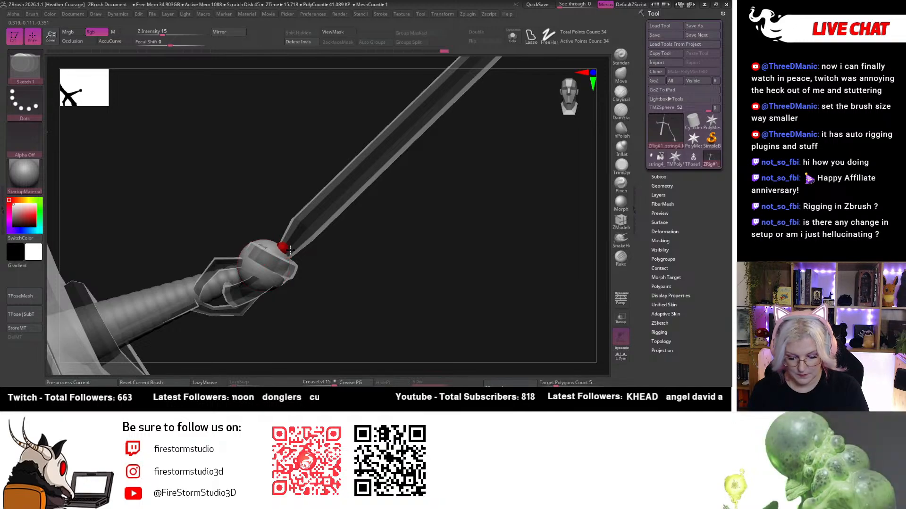
pyautogui.press('w')
pyautogui.moveTo(337, 196); pyautogui.dragTo(272, 306)
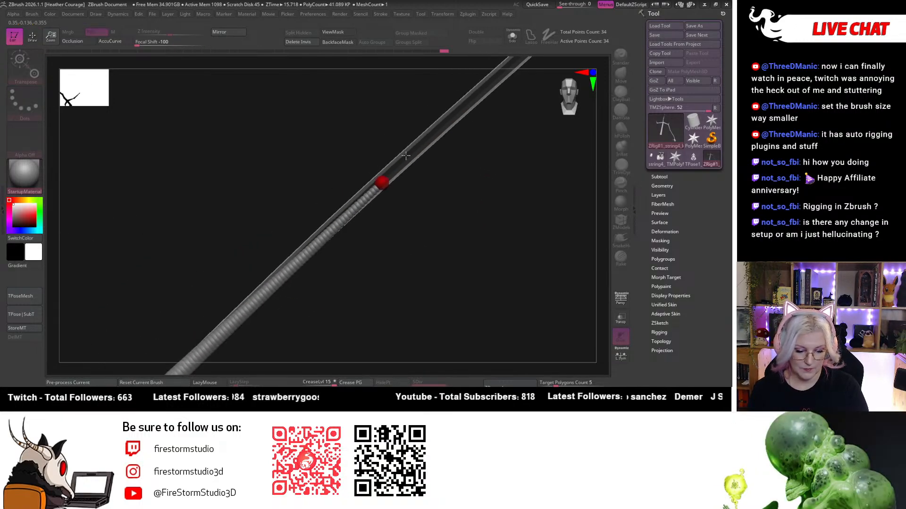
pyautogui.moveTo(406, 155); pyautogui.dragTo(361, 249)
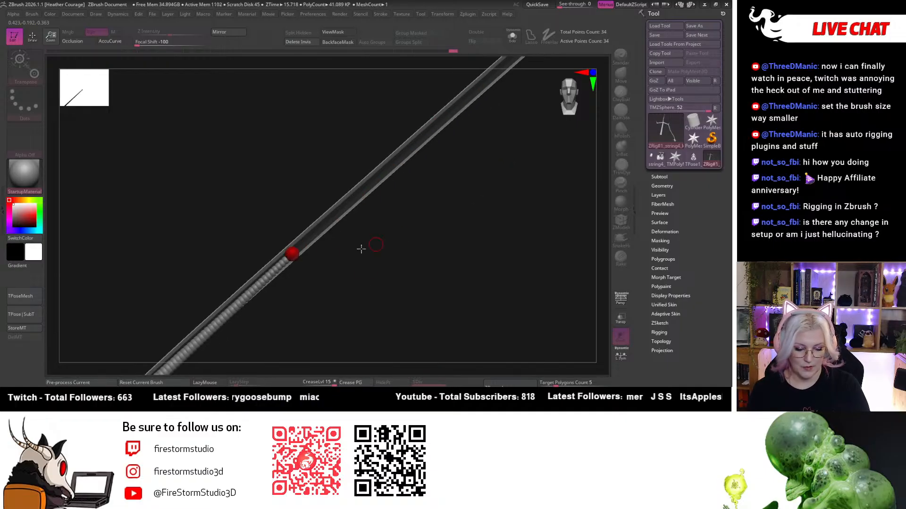
pyautogui.moveTo(292, 253); pyautogui.dragTo(448, 137)
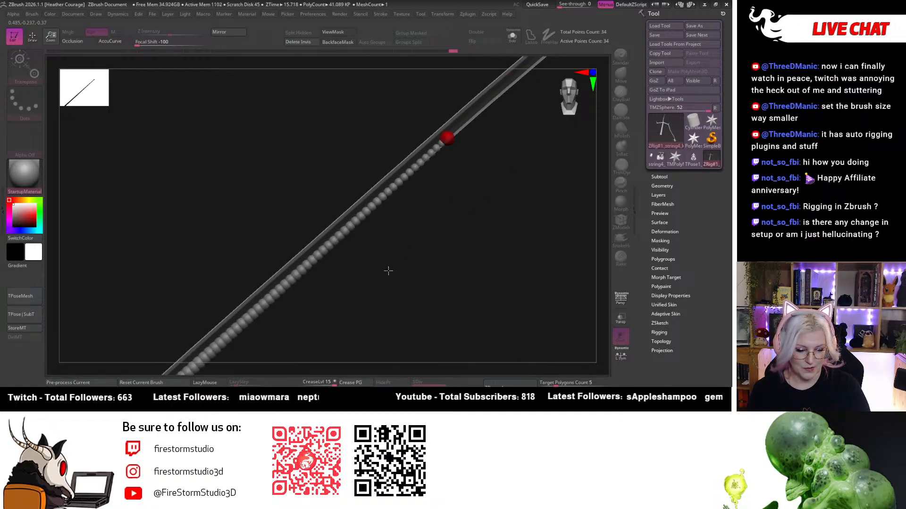
# Move the end ZSphere of the string chain back towards the marionette string, checking its position from several angles.
pyautogui.moveTo(388, 269); pyautogui.dragTo(361, 180)
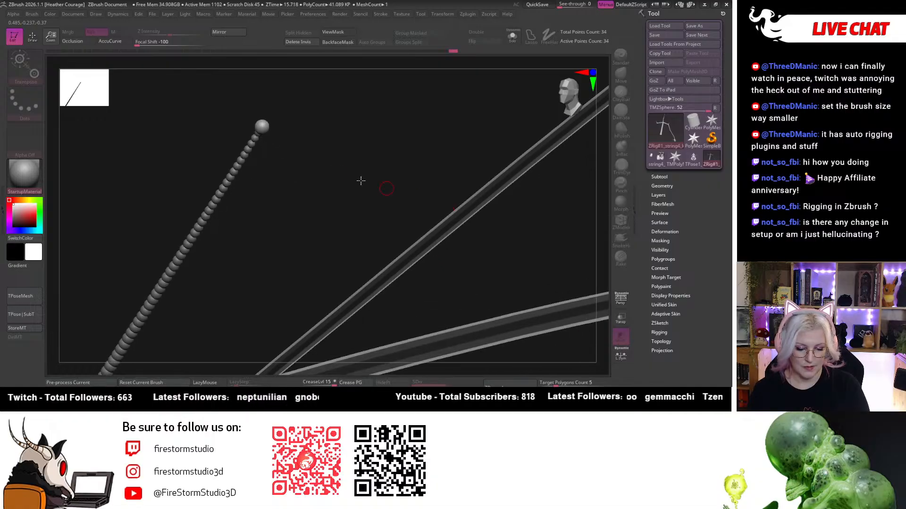
pyautogui.moveTo(263, 126); pyautogui.dragTo(440, 233)
pyautogui.scroll(5, 442, 233)
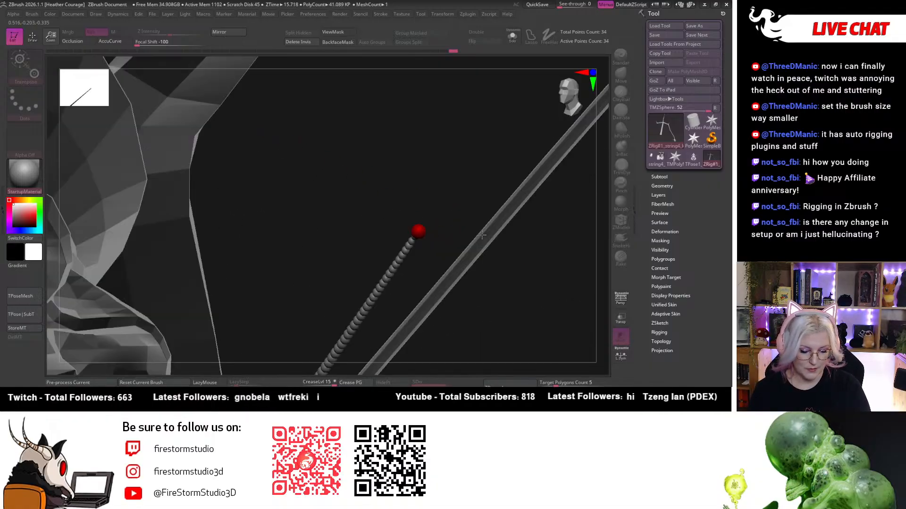
pyautogui.moveTo(376, 215); pyautogui.dragTo(521, 236)
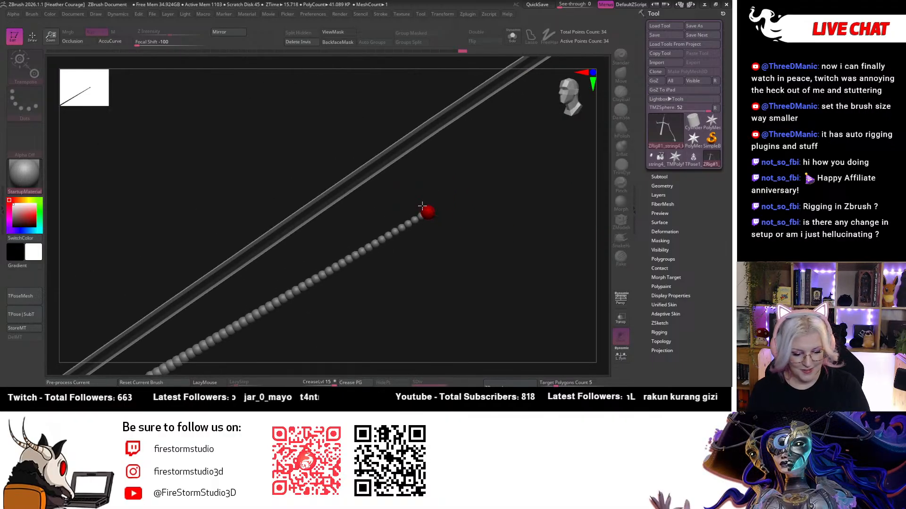
pyautogui.moveTo(422, 207); pyautogui.dragTo(392, 153)
pyautogui.moveTo(445, 224); pyautogui.dragTo(429, 294)
pyautogui.moveTo(492, 174); pyautogui.dragTo(541, 200)
# Centre the chain's end ZSphere inside the marionette string mesh, aligning it from the front and side.
pyautogui.keyDown('alt'); pyautogui.moveTo(586, 296); pyautogui.dragTo(489, 359); pyautogui.keyUp('alt')
pyautogui.keyDown('alt'); pyautogui.moveTo(384, 240); pyautogui.dragTo(279, 231); pyautogui.keyUp('alt')
pyautogui.moveTo(443, 305); pyautogui.dragTo(506, 273)
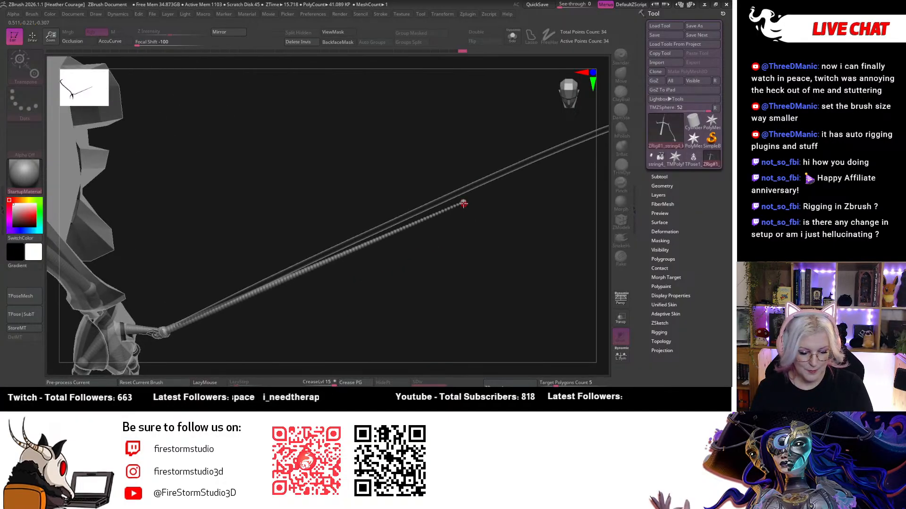
pyautogui.moveTo(463, 203); pyautogui.dragTo(461, 192)
pyautogui.moveTo(500, 236); pyautogui.dragTo(262, 186)
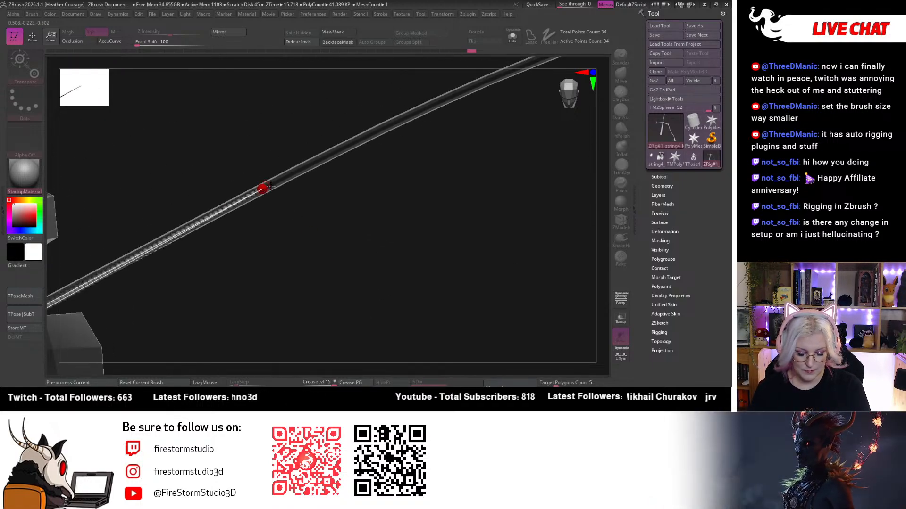
pyautogui.moveTo(302, 222); pyautogui.dragTo(310, 297)
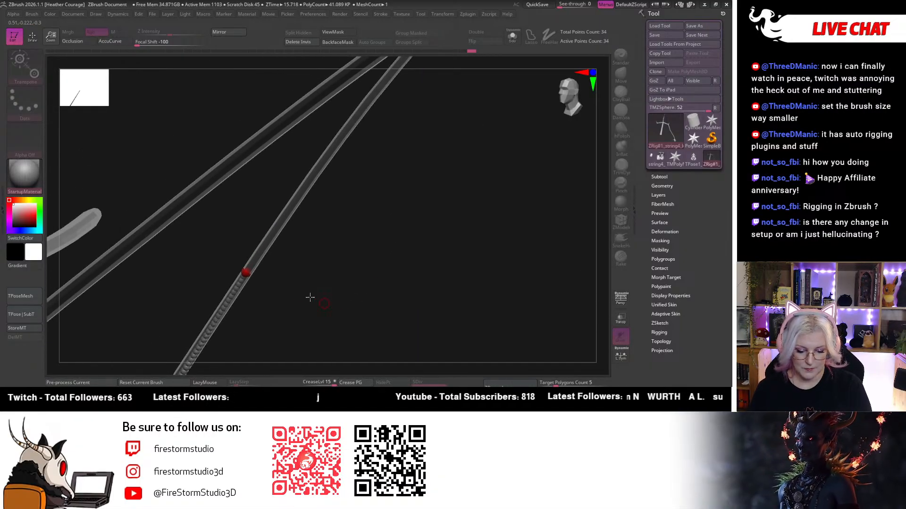
pyautogui.press('q')
pyautogui.moveTo(247, 270); pyautogui.dragTo(266, 250)
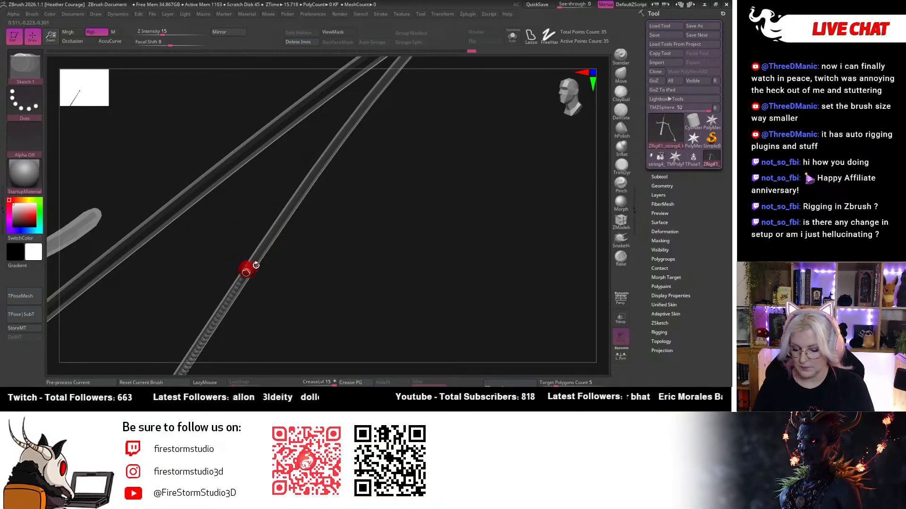
pyautogui.press('w')
pyautogui.moveTo(274, 229); pyautogui.dragTo(262, 250)
pyautogui.press('q')
pyautogui.keyDown('alt'); pyautogui.click(262, 251); pyautogui.keyUp('alt')
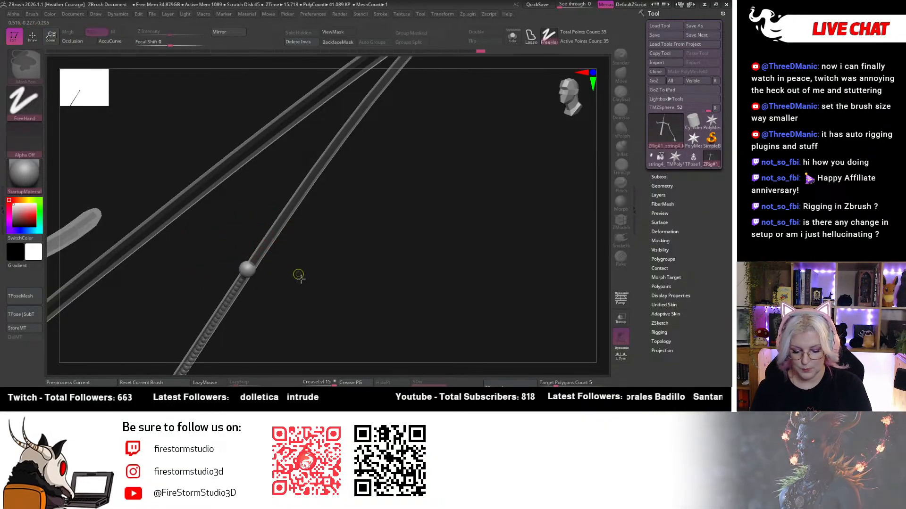
pyautogui.press('w')
pyautogui.moveTo(299, 285)
pyautogui.mouseDown()
pyautogui.moveTo(304, 304)
pyautogui.moveTo(295, 283)
pyautogui.mouseUp()
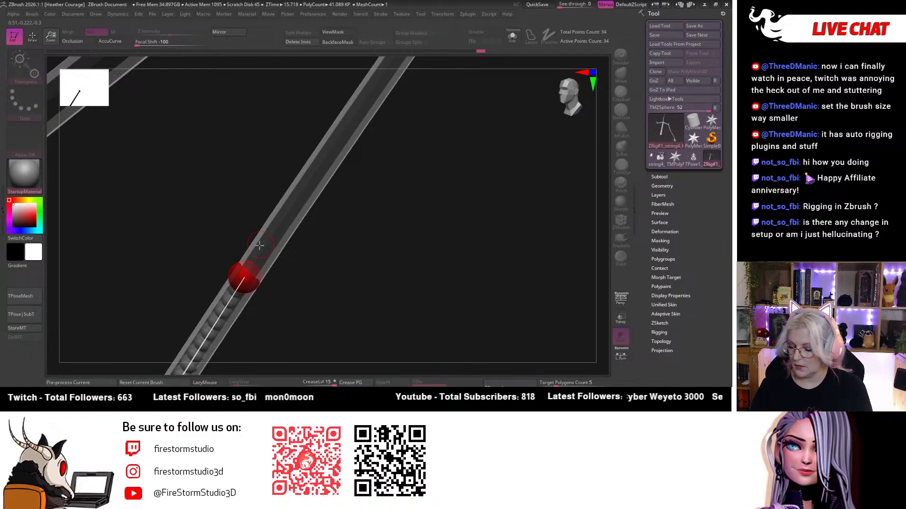
# Branch another ZSphere from the string chain's end and move it further up along the marionette string's curve.
pyautogui.press('q')
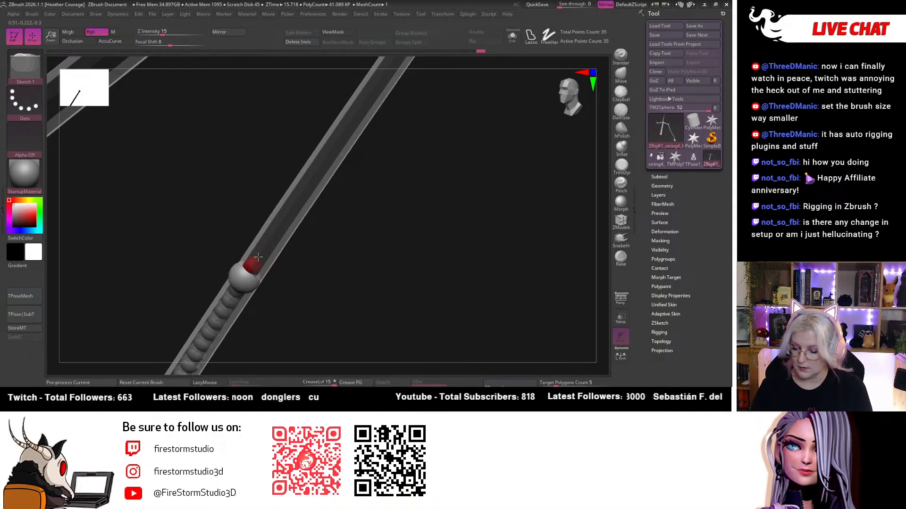
pyautogui.press('w')
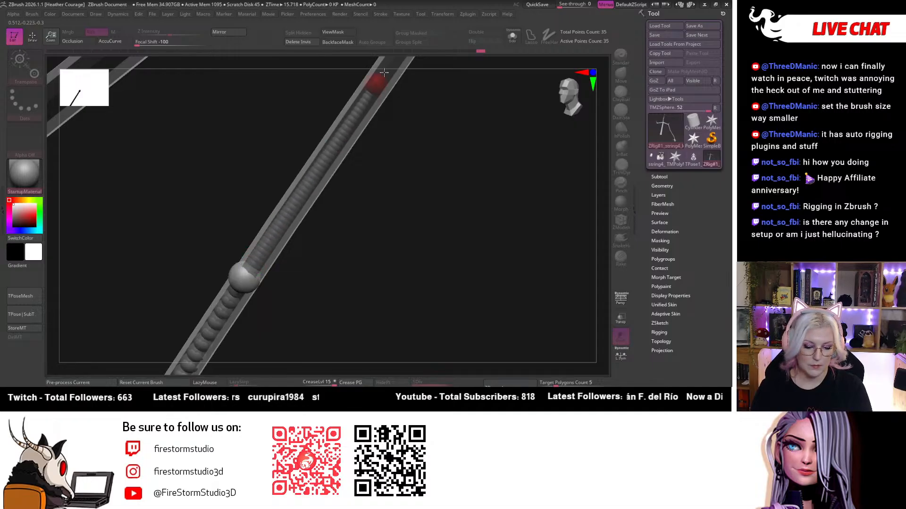
pyautogui.moveTo(429, 163); pyautogui.dragTo(323, 293)
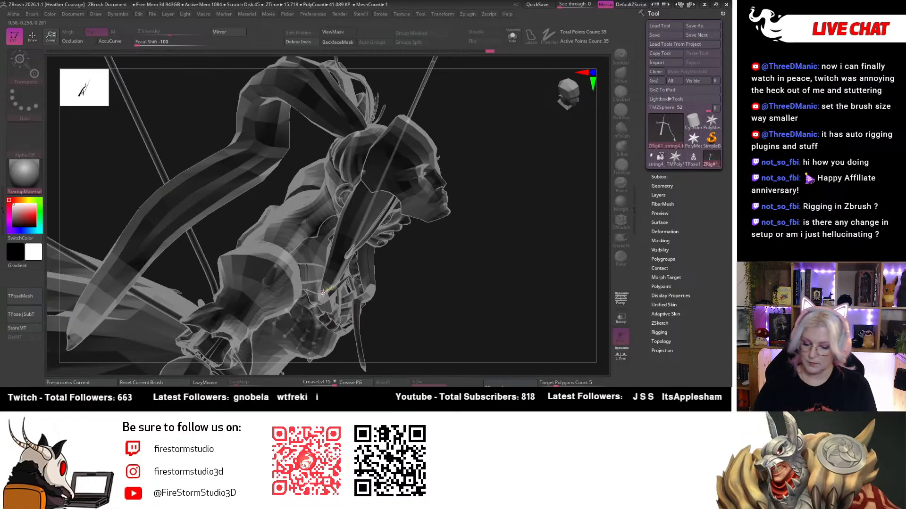
pyautogui.moveTo(530, 223); pyautogui.dragTo(249, 278)
pyautogui.moveTo(432, 292); pyautogui.dragTo(332, 297)
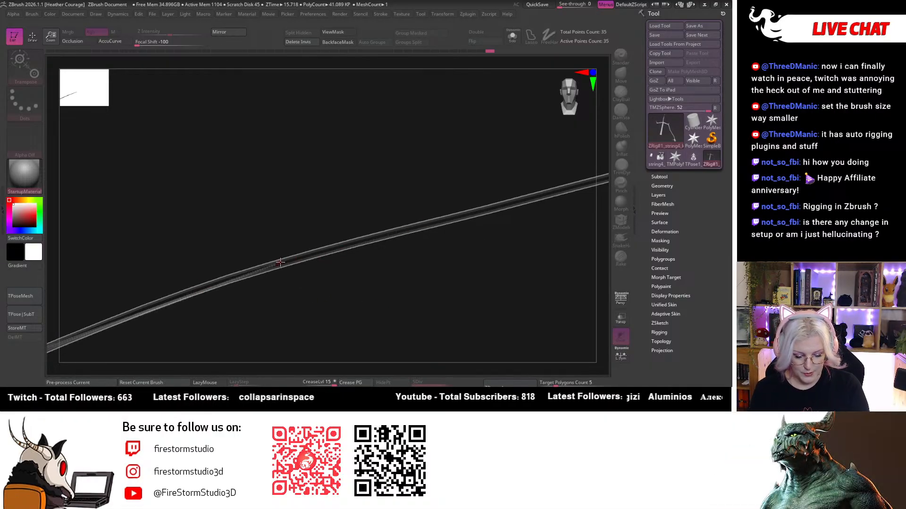
pyautogui.keyDown('alt'); pyautogui.moveTo(276, 301); pyautogui.dragTo(335, 312); pyautogui.keyUp('alt')
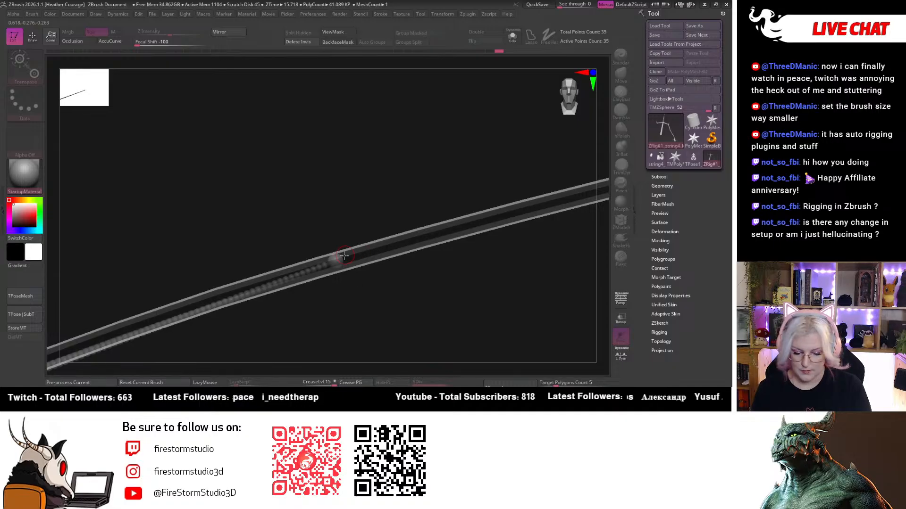
# Align the newest string ZSphere inside the string mesh from the side, so the chain follows the curve.
pyautogui.press('q')
pyautogui.moveTo(348, 255)
pyautogui.mouseDown()
pyautogui.moveTo(366, 251)
pyautogui.moveTo(369, 311)
pyautogui.moveTo(332, 254)
pyautogui.mouseUp()
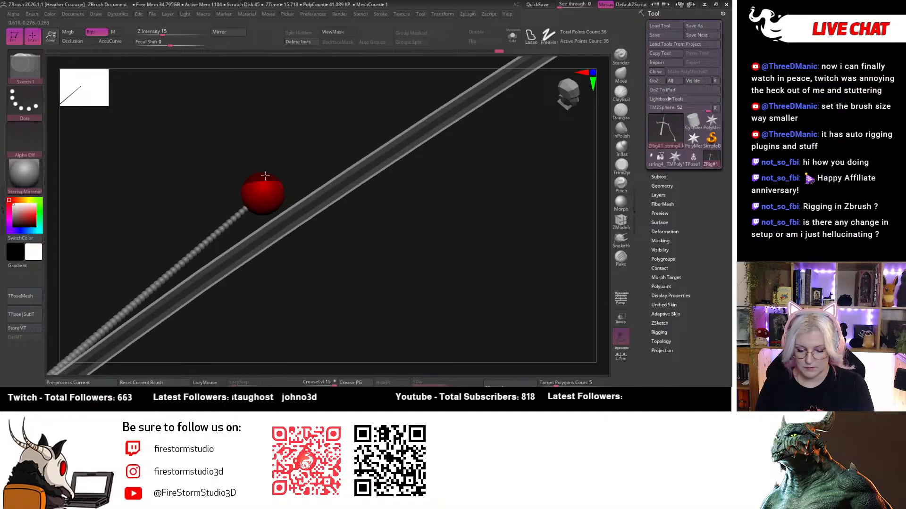
pyautogui.press('w')
pyautogui.moveTo(262, 193)
pyautogui.mouseDown()
pyautogui.moveTo(358, 223)
pyautogui.moveTo(327, 210)
pyautogui.moveTo(294, 242)
pyautogui.moveTo(297, 257)
pyautogui.moveTo(273, 217)
pyautogui.mouseUp()
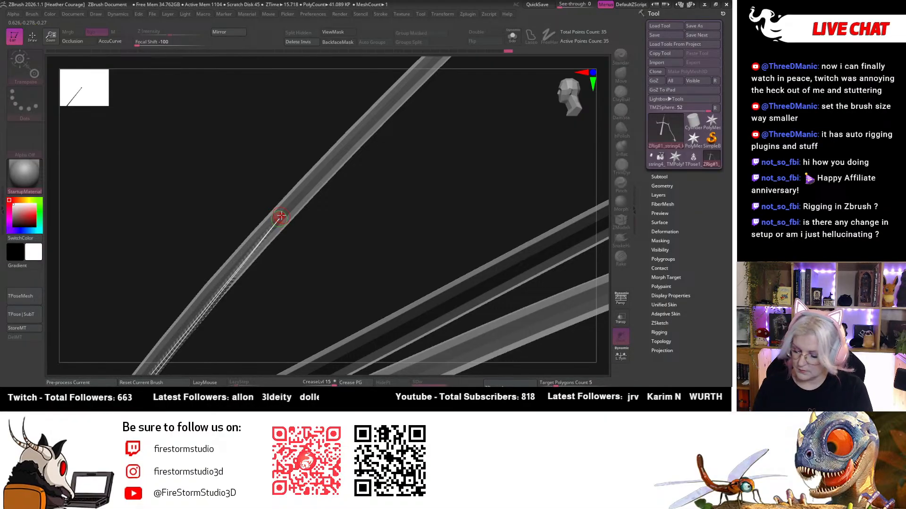
pyautogui.press('q')
pyautogui.press('w')
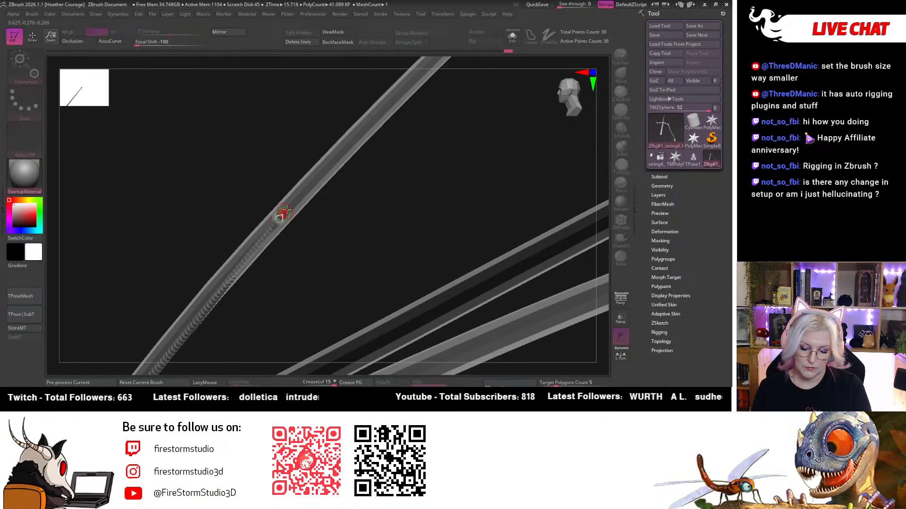
pyautogui.moveTo(325, 241)
pyautogui.keyDown('alt'); pyautogui.mouseDown()
pyautogui.moveTo(334, 269)
pyautogui.moveTo(371, 311)
pyautogui.moveTo(384, 303)
pyautogui.mouseUp(); pyautogui.keyUp('alt')
pyautogui.keyDown('alt'); pyautogui.click(284, 211); pyautogui.keyUp('alt')
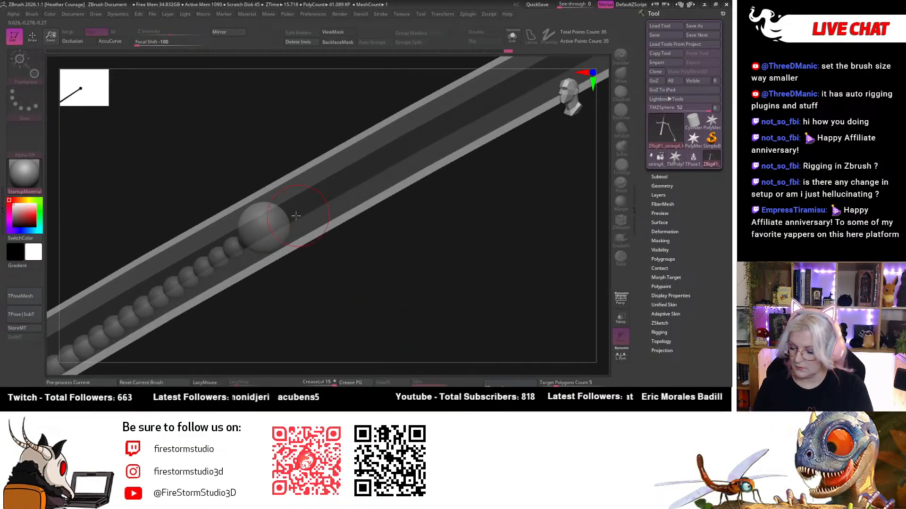
pyautogui.press('q')
pyautogui.press('w')
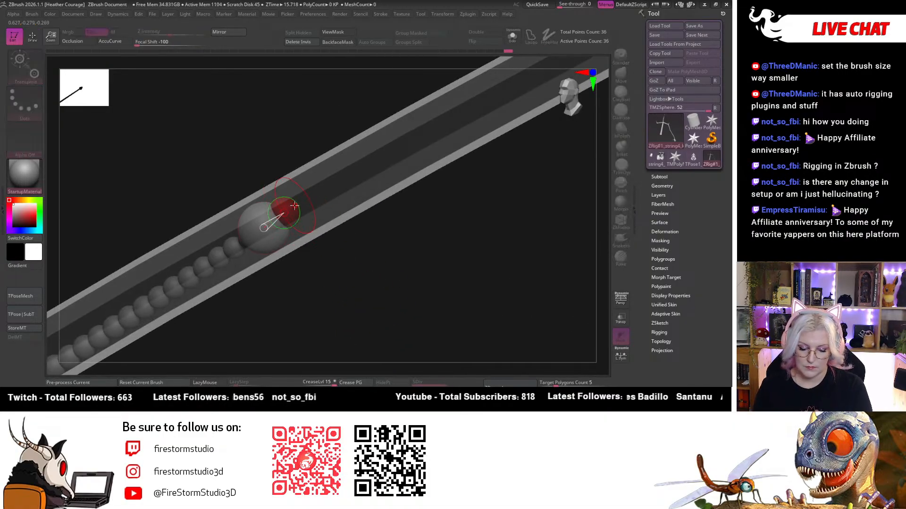
pyautogui.moveTo(286, 209); pyautogui.dragTo(299, 203)
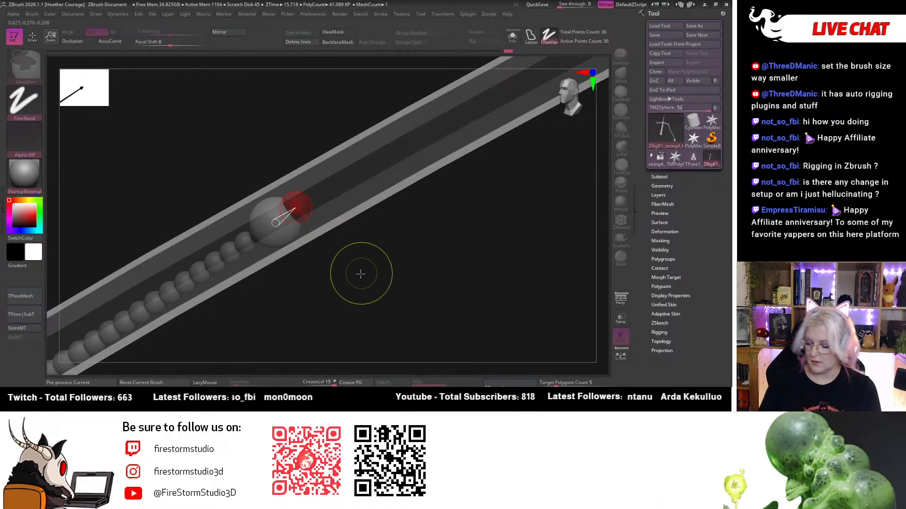
pyautogui.press('a')
pyautogui.moveTo(328, 286)
pyautogui.keyDown('alt'); pyautogui.mouseDown()
pyautogui.moveTo(358, 324)
pyautogui.moveTo(360, 301)
pyautogui.mouseUp(); pyautogui.keyUp('alt')
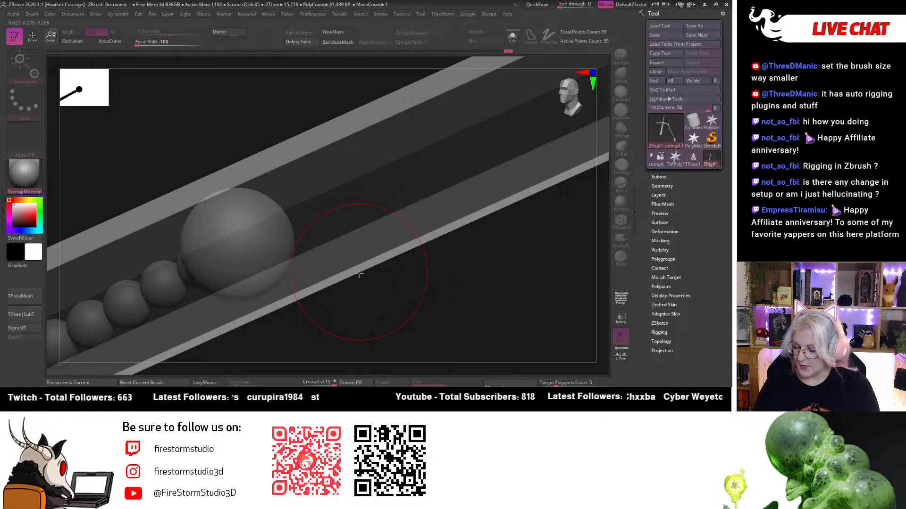
pyautogui.press('q')
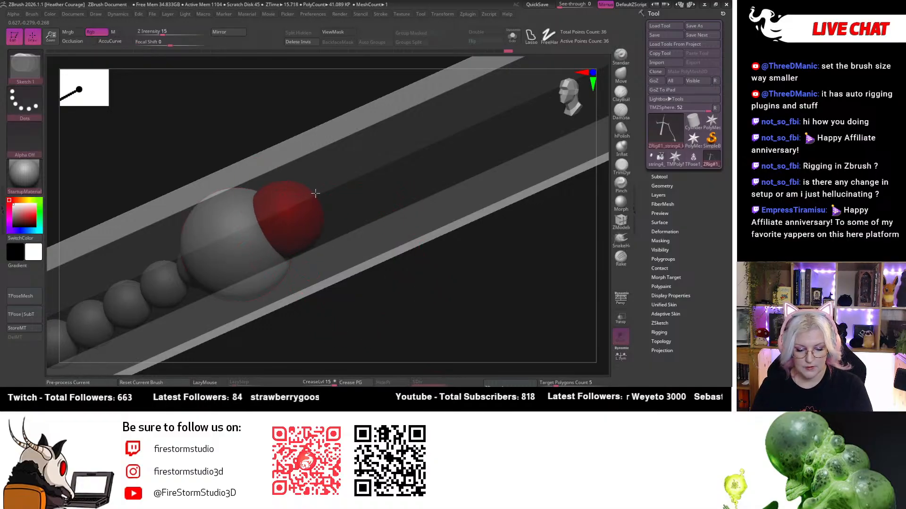
pyautogui.press('w')
pyautogui.moveTo(318, 197); pyautogui.dragTo(343, 184)
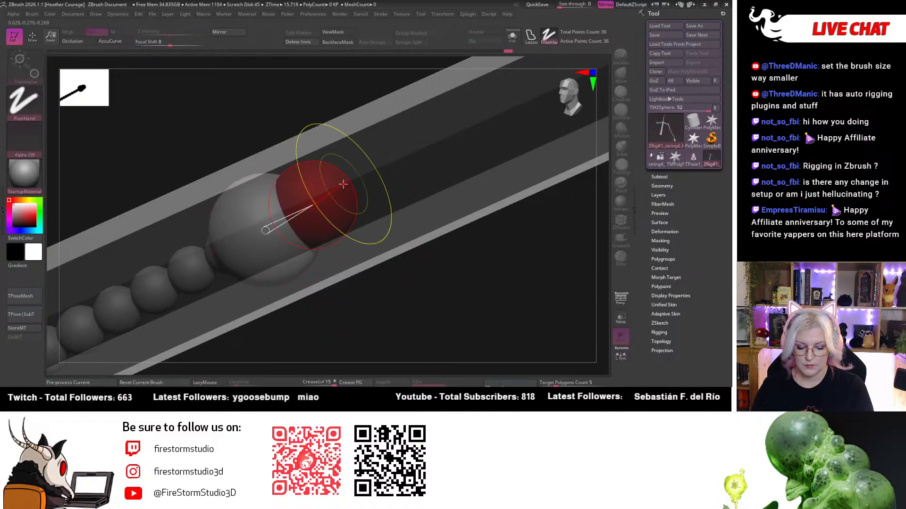
pyautogui.press('q')
pyautogui.press('space')
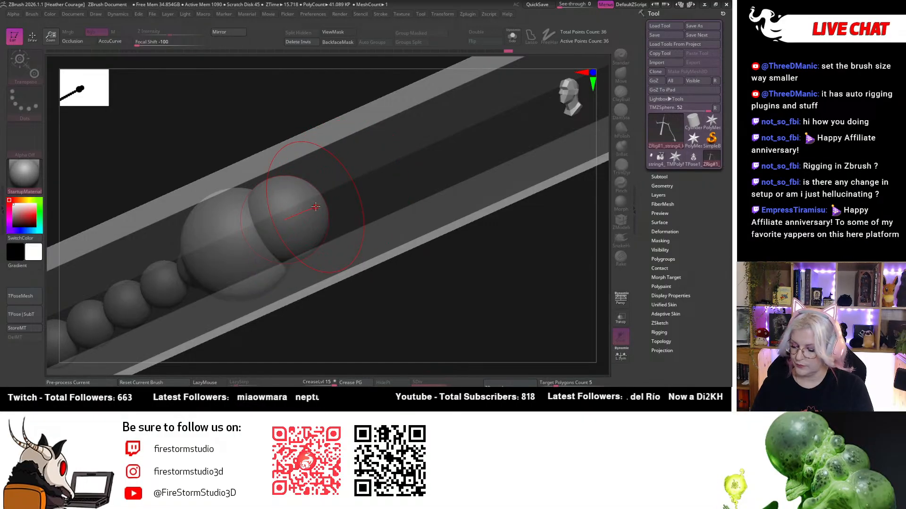
pyautogui.keyDown('alt'); pyautogui.click(314, 208); pyautogui.keyUp('alt')
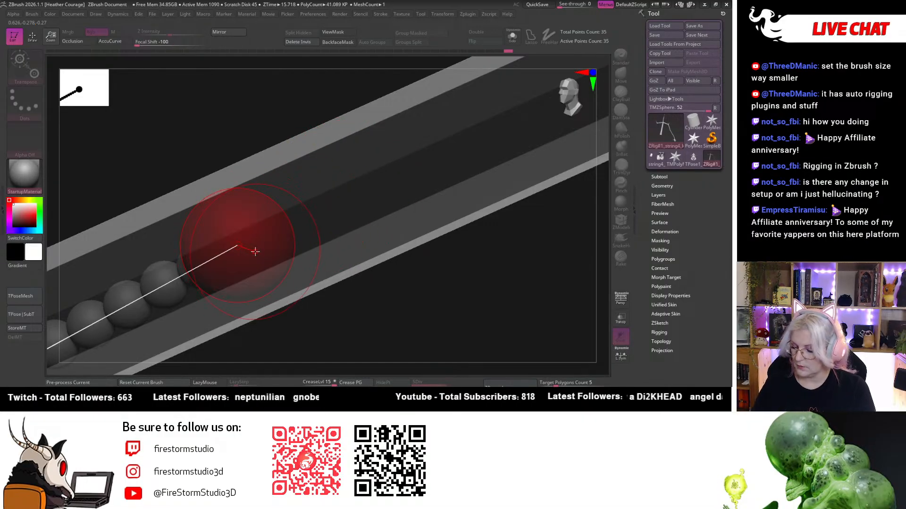
# Scale up the string chain's end ZSphere to nearly the string's thickness and try to branch another ZSphere from it.
pyautogui.moveTo(255, 251); pyautogui.dragTo(332, 362)
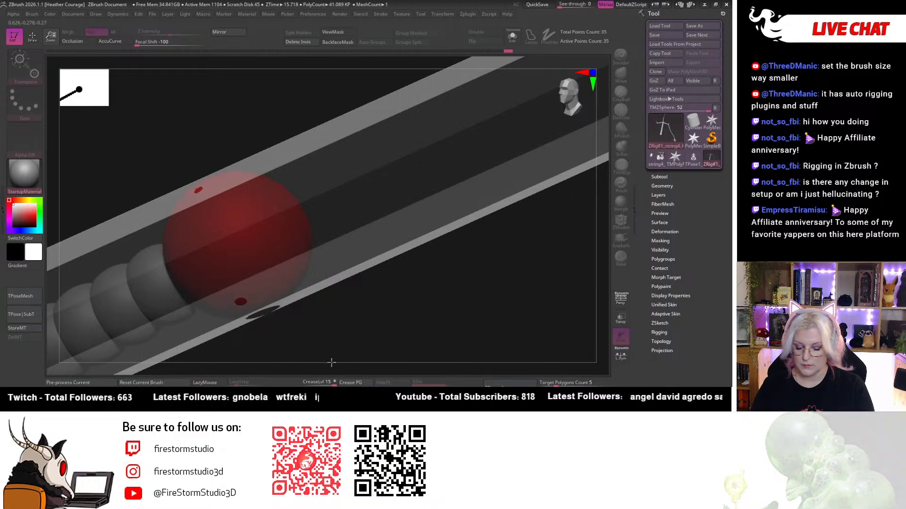
pyautogui.click(302, 207)
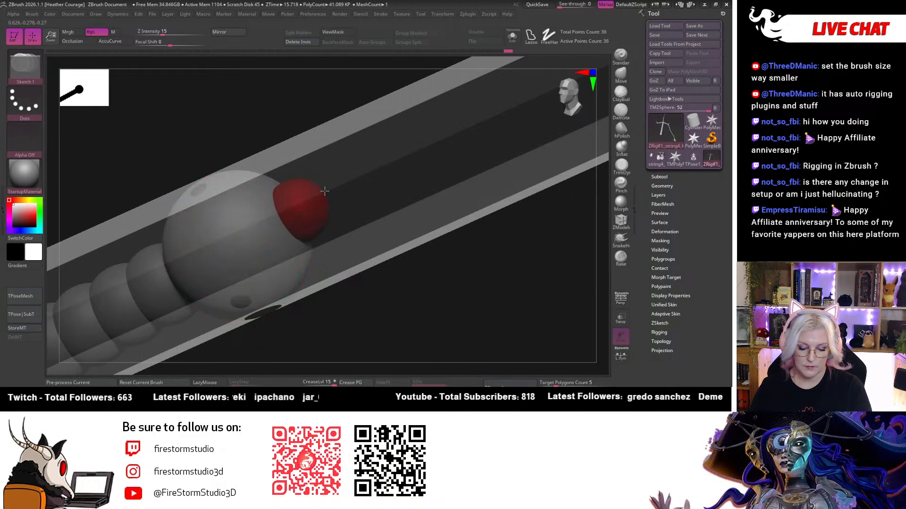
pyautogui.moveTo(325, 191); pyautogui.dragTo(341, 177)
pyautogui.press('w')
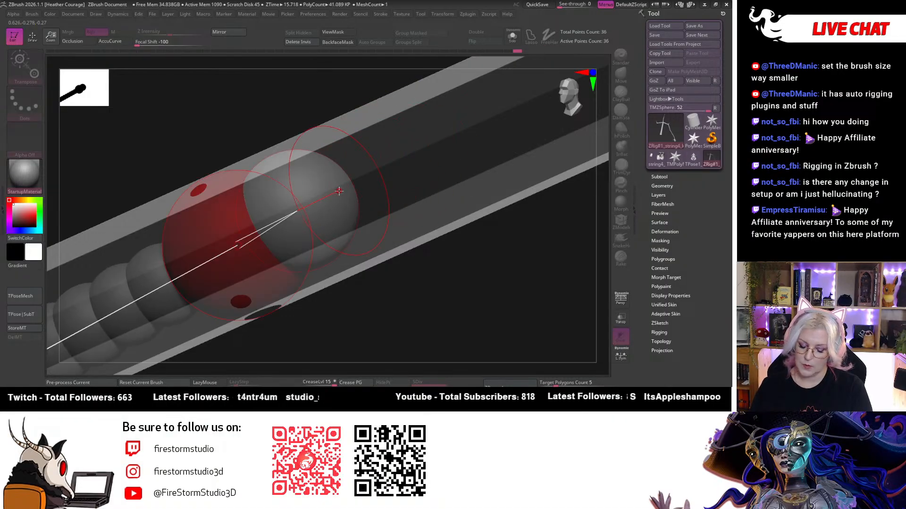
pyautogui.press('q')
pyautogui.hotkey('ctrl', 'z')
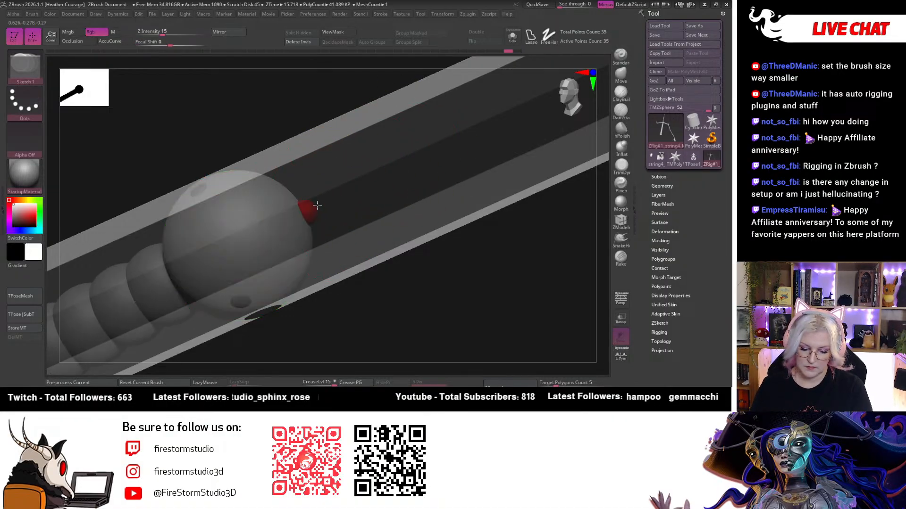
pyautogui.click(348, 189)
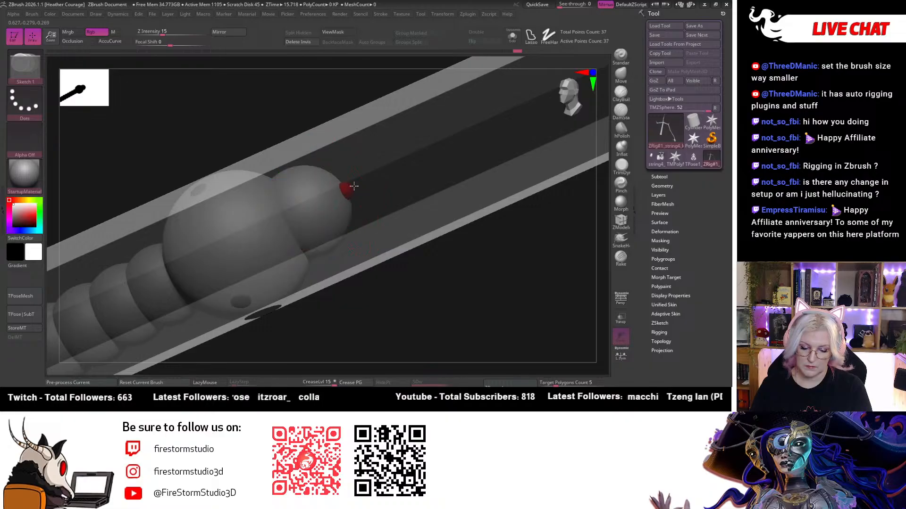
pyautogui.press('w')
pyautogui.hotkey('ctrl', 'z')
pyautogui.press('e')
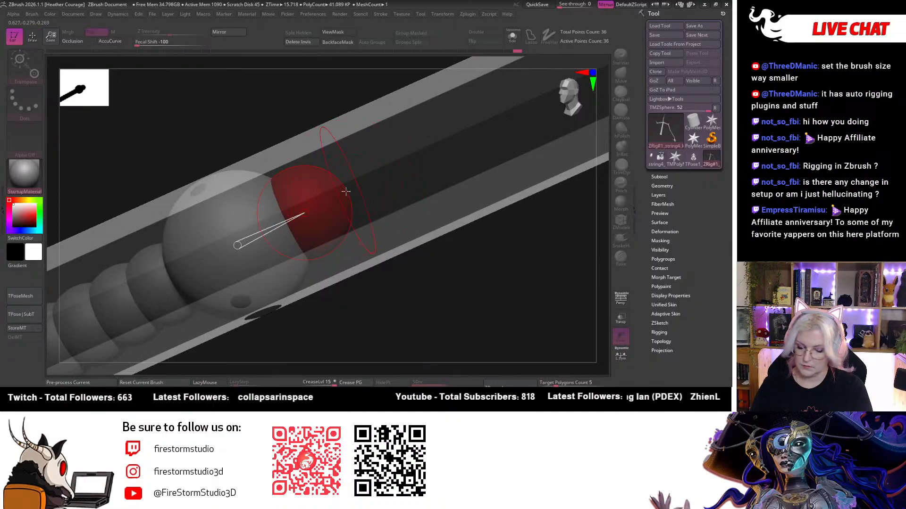
pyautogui.press('q')
pyautogui.hotkey('ctrl', 'z')
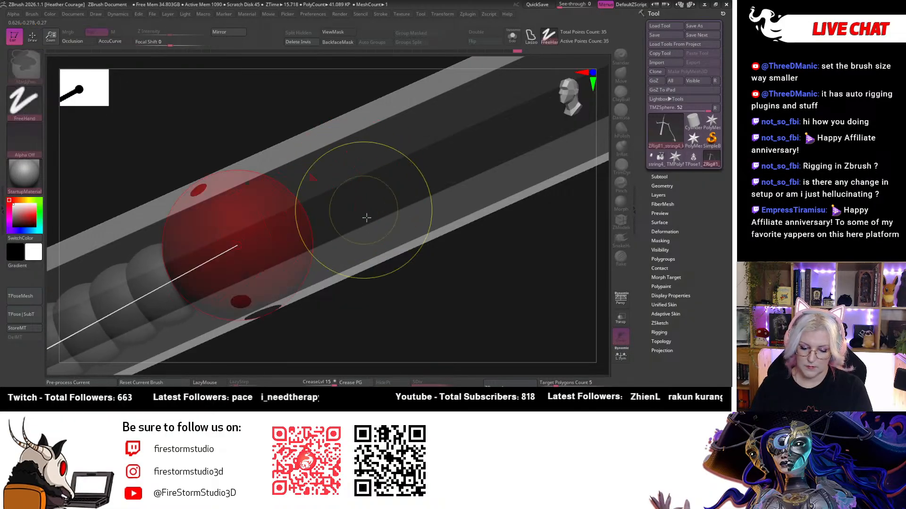
pyautogui.keyDown('ctrl'); pyautogui.moveTo(404, 300); pyautogui.dragTo(290, 116, button='right'); pyautogui.keyUp('ctrl')
pyautogui.keyDown('ctrl'); pyautogui.moveTo(325, 264); pyautogui.dragTo(295, 156, button='right'); pyautogui.keyUp('ctrl')
pyautogui.moveTo(269, 286); pyautogui.dragTo(341, 262, button='right')
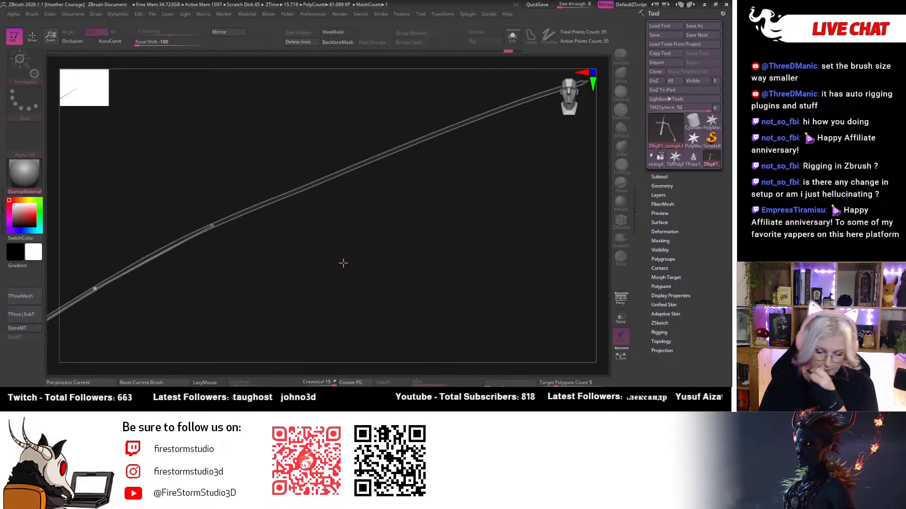
pyautogui.keyDown('alt'); pyautogui.moveTo(241, 348); pyautogui.dragTo(426, 218, button='right'); pyautogui.keyUp('alt')
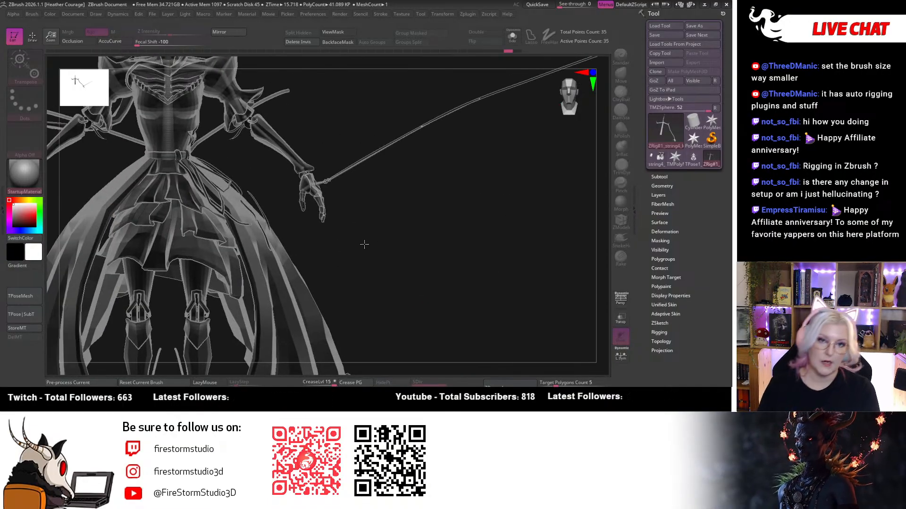
pyautogui.moveTo(375, 229); pyautogui.dragTo(390, 208, button='right')
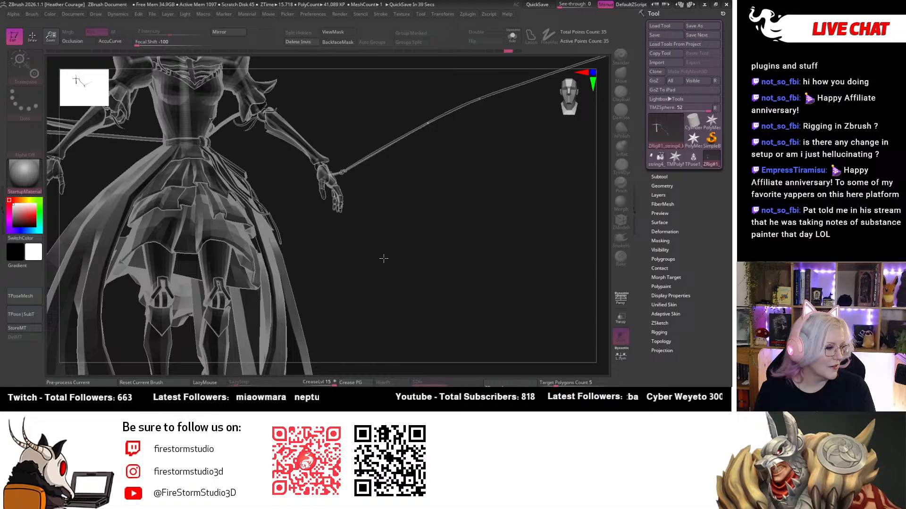
# Branch a ZSphere from the joint at the top of the neck and pull it forward towards the lower face.
pyautogui.moveTo(384, 259); pyautogui.dragTo(318, 223)
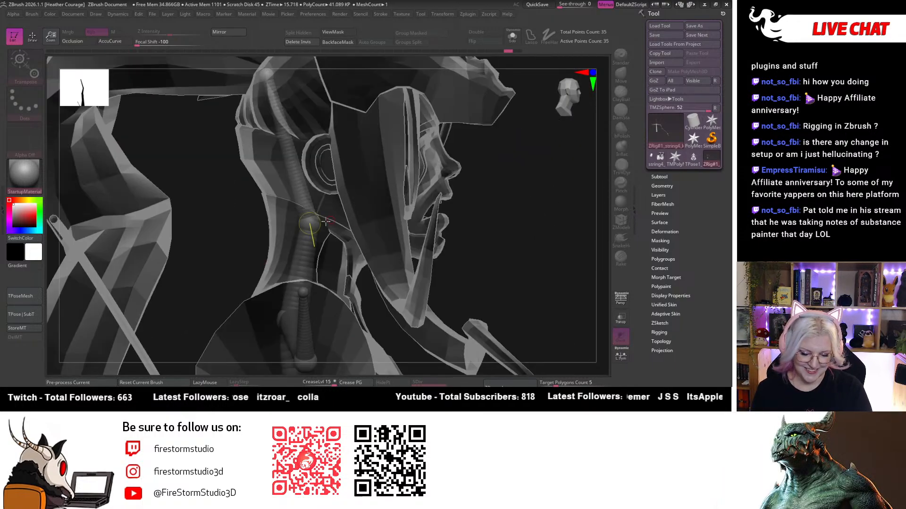
pyautogui.press('q')
pyautogui.moveTo(533, 212); pyautogui.dragTo(504, 215)
pyautogui.moveTo(355, 150); pyautogui.dragTo(447, 180)
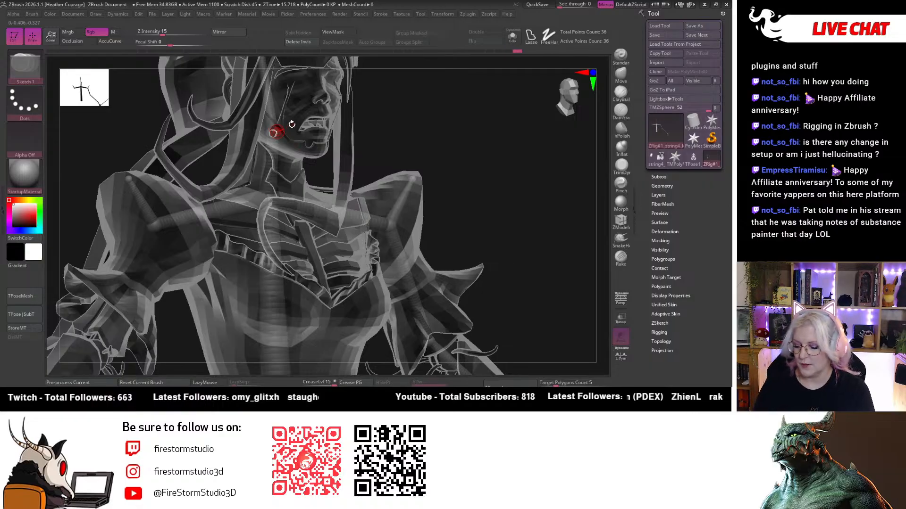
pyautogui.press('w')
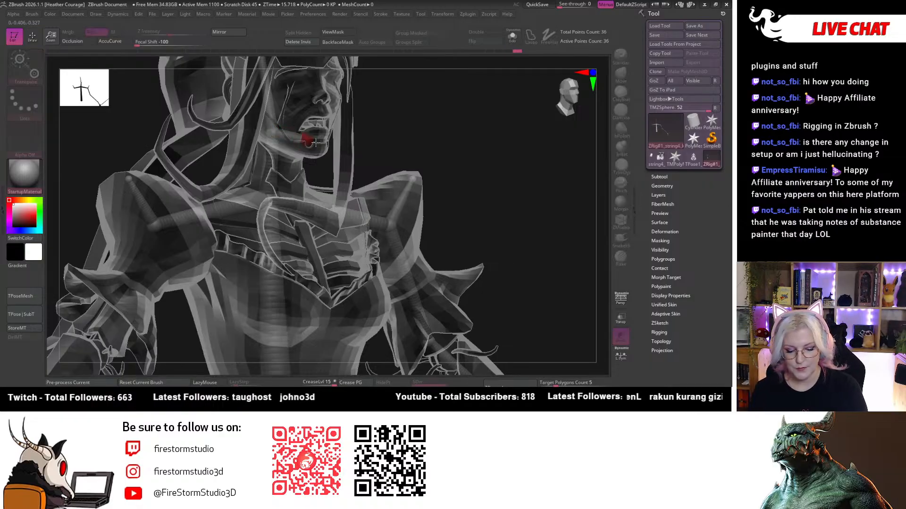
pyautogui.moveTo(374, 137); pyautogui.dragTo(486, 189)
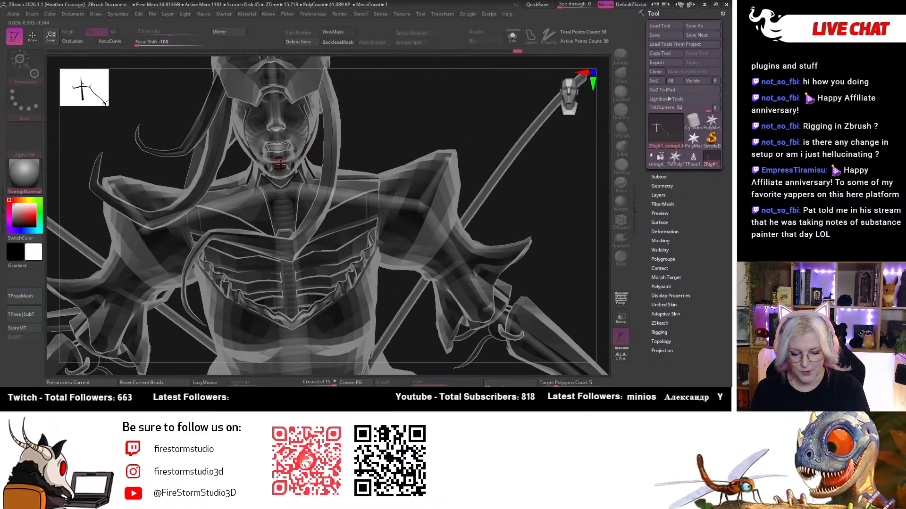
# Align the jaw ZSphere inside the chin from the side and front so the bone runs along the lower jaw.
pyautogui.moveTo(349, 126); pyautogui.dragTo(307, 157)
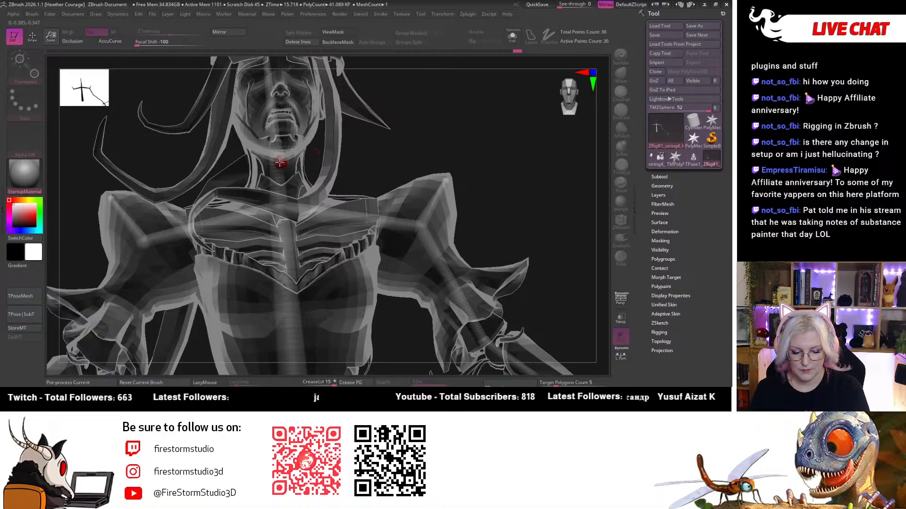
pyautogui.moveTo(404, 130); pyautogui.dragTo(290, 126)
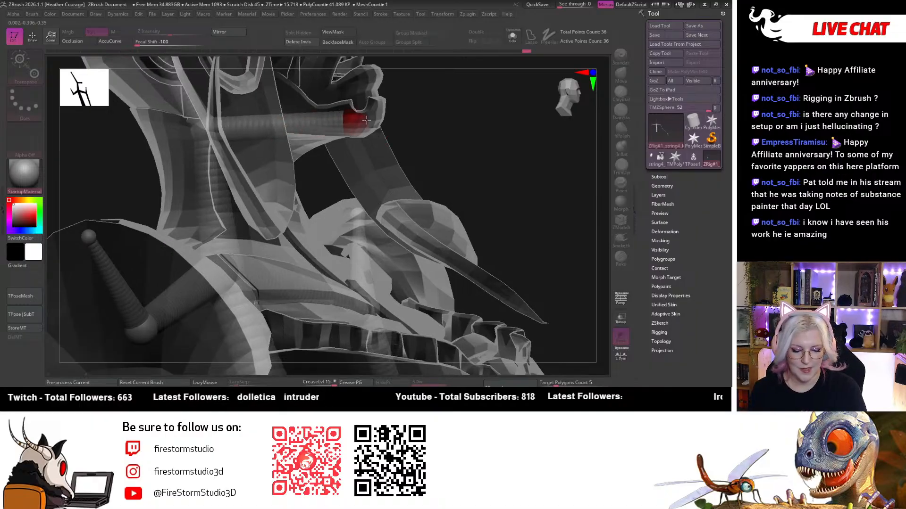
pyautogui.moveTo(366, 120); pyautogui.dragTo(444, 171)
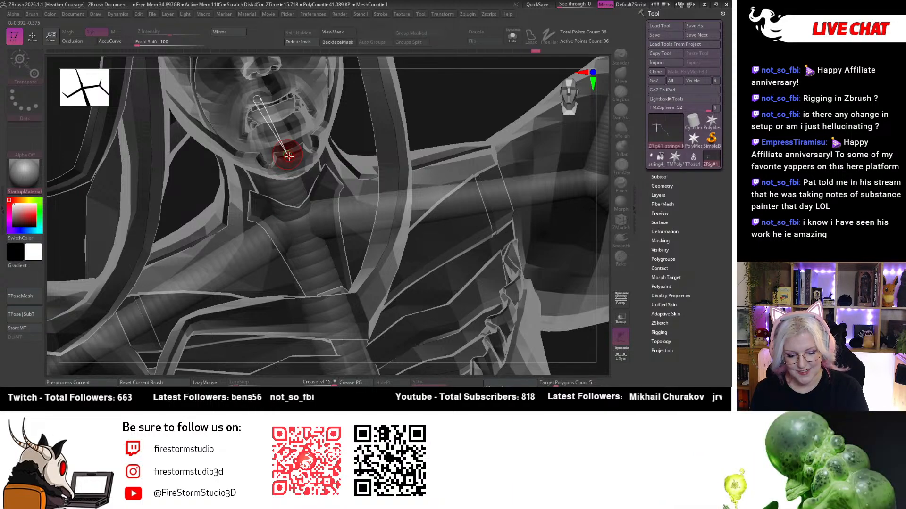
pyautogui.moveTo(550, 85); pyautogui.dragTo(556, 96)
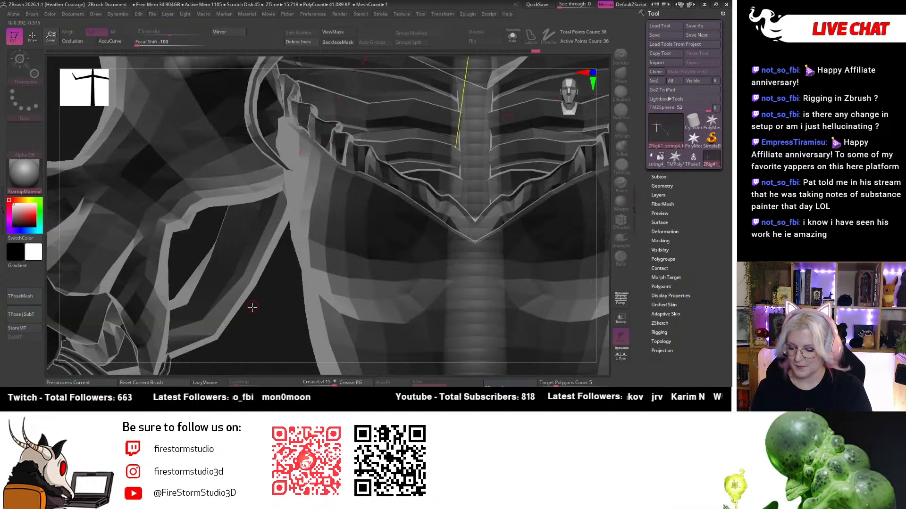
# Insert a ZSphere partway along the head bone between the top of the neck and the crown, at the back of the skull.
pyautogui.press('f')
pyautogui.keyDown('alt'); pyautogui.moveTo(349, 211); pyautogui.dragTo(445, 279); pyautogui.keyUp('alt')
pyautogui.moveTo(451, 218); pyautogui.dragTo(542, 225)
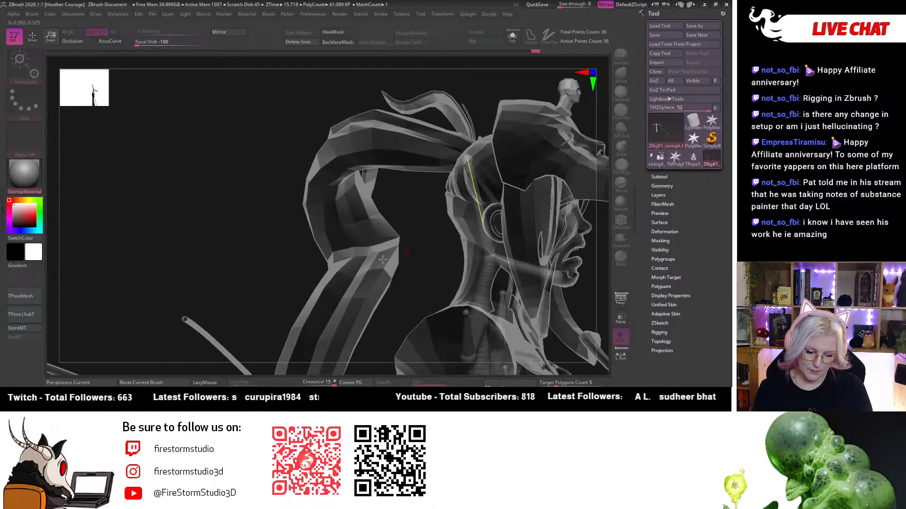
pyautogui.keyDown('alt'); pyautogui.moveTo(382, 260); pyautogui.dragTo(127, 233); pyautogui.keyUp('alt')
pyautogui.moveTo(533, 113); pyautogui.dragTo(566, 101)
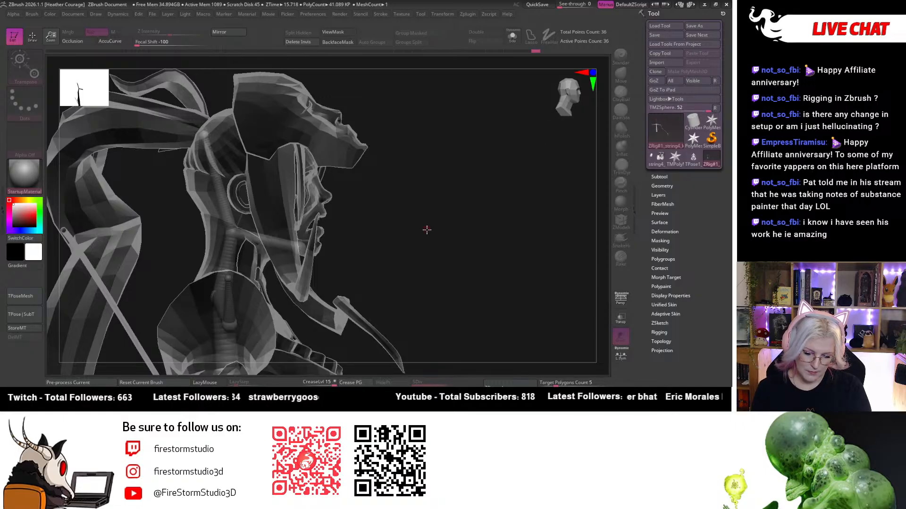
pyautogui.keyDown('alt'); pyautogui.moveTo(426, 230); pyautogui.dragTo(438, 280); pyautogui.keyUp('alt')
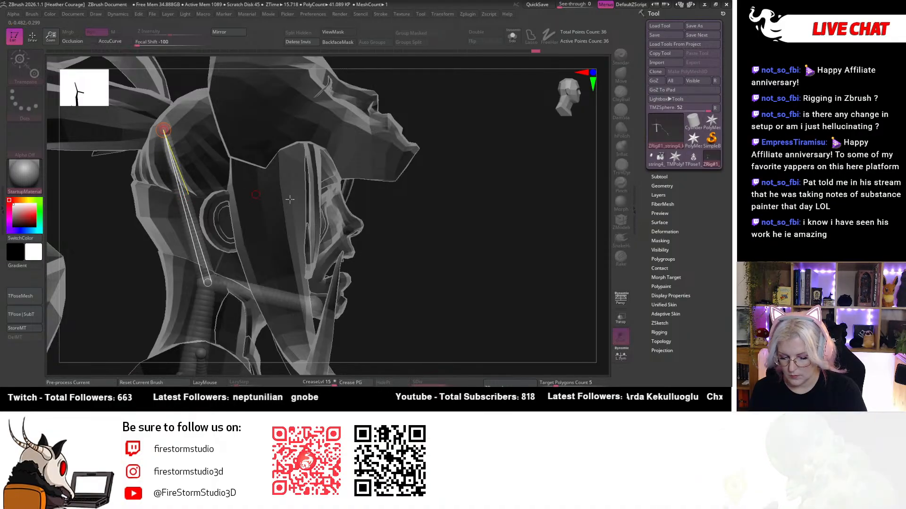
pyautogui.moveTo(405, 283)
pyautogui.keyDown('alt'); pyautogui.mouseDown()
pyautogui.moveTo(405, 255)
pyautogui.moveTo(178, 182)
pyautogui.mouseUp(); pyautogui.keyUp('alt')
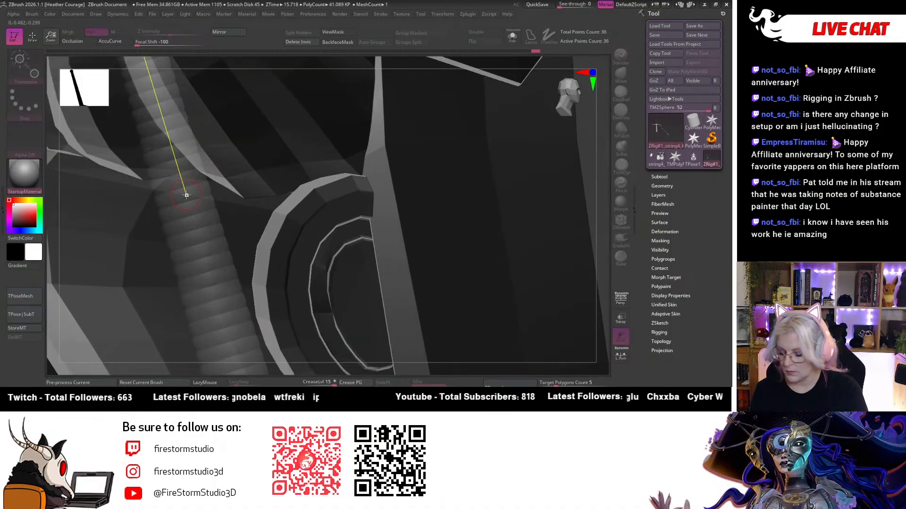
pyautogui.click(190, 192)
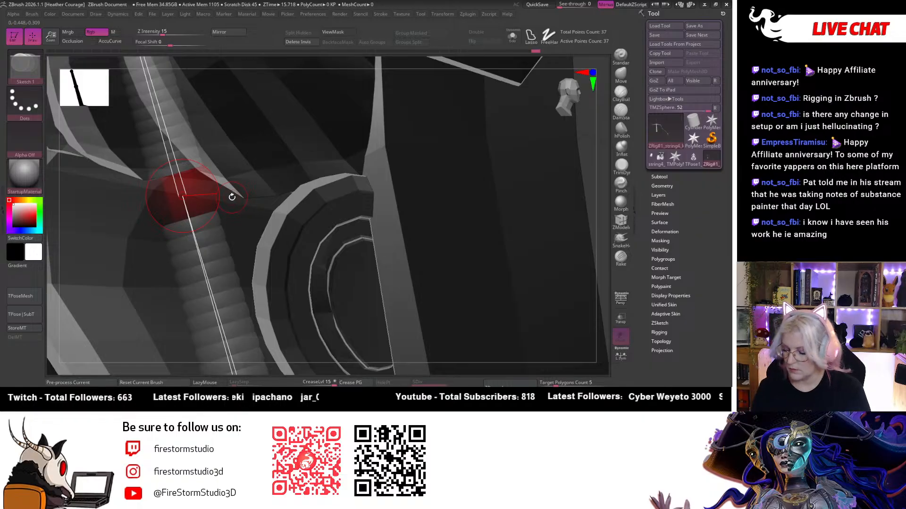
# Branch a ZSphere from the new mid-head joint and move it forward to the character's brow.
pyautogui.moveTo(579, 231); pyautogui.dragTo(320, 186)
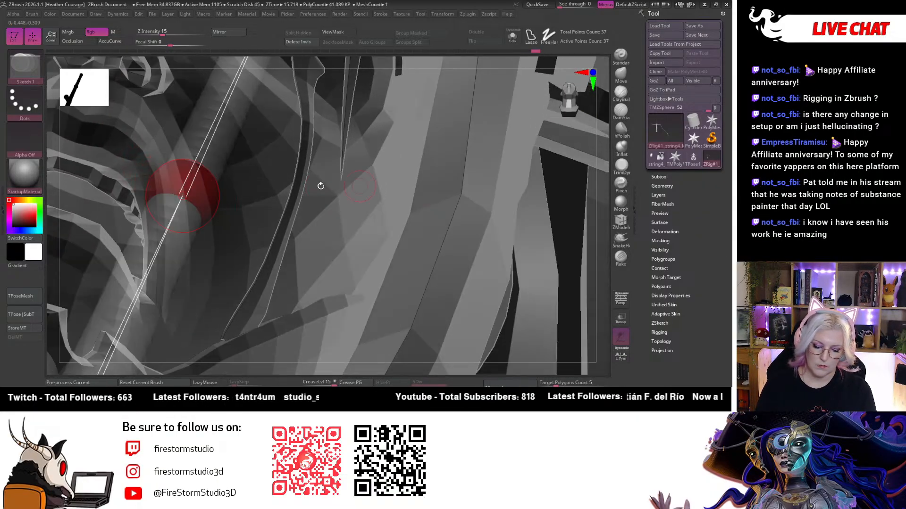
pyautogui.click(185, 175)
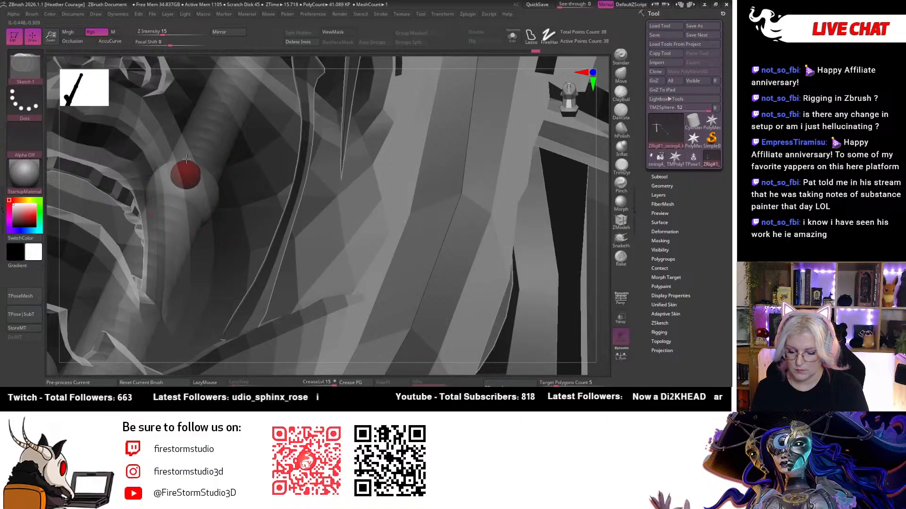
pyautogui.press('w')
pyautogui.moveTo(182, 195)
pyautogui.mouseDown()
pyautogui.moveTo(190, 144)
pyautogui.moveTo(174, 64)
pyautogui.mouseUp()
pyautogui.moveTo(560, 245)
pyautogui.mouseDown()
pyautogui.moveTo(606, 265)
pyautogui.moveTo(634, 310)
pyautogui.moveTo(597, 293)
pyautogui.moveTo(588, 275)
pyautogui.moveTo(530, 251)
pyautogui.mouseUp()
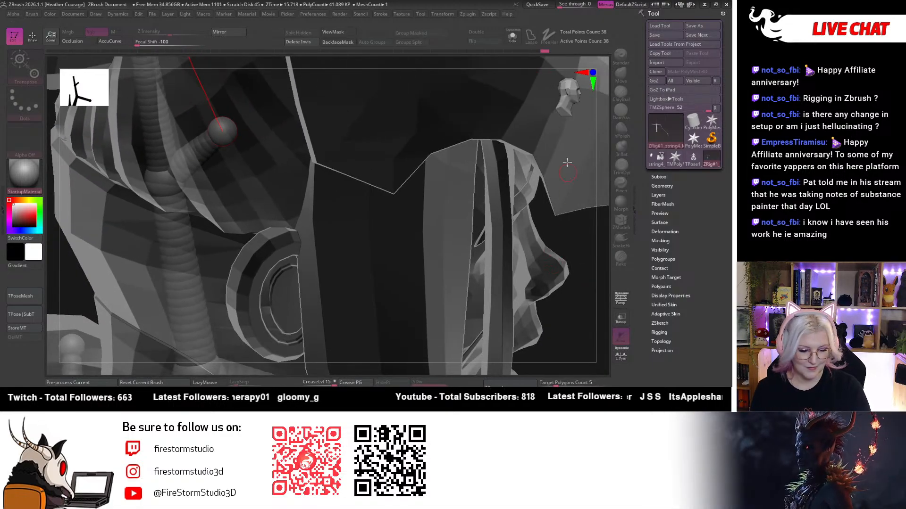
pyautogui.moveTo(567, 162); pyautogui.dragTo(472, 198)
pyautogui.moveTo(441, 227); pyautogui.dragTo(425, 195)
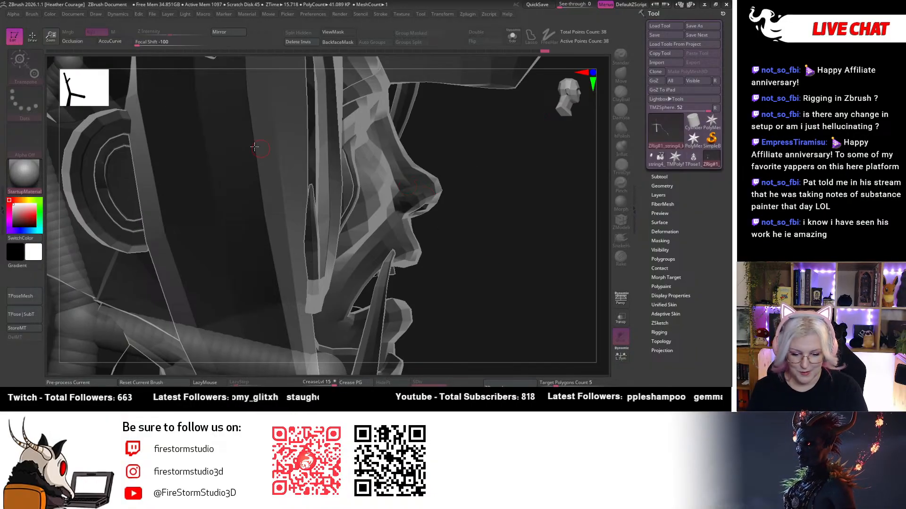
pyautogui.moveTo(478, 213); pyautogui.dragTo(94, 229)
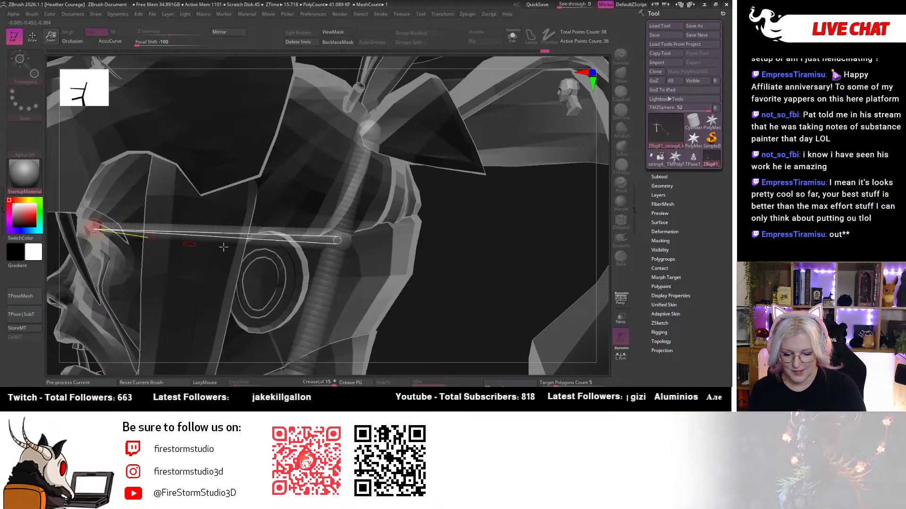
# Centre the brow ZSphere between the eyes from the front and check its alignment from the side.
pyautogui.moveTo(223, 247); pyautogui.dragTo(526, 231)
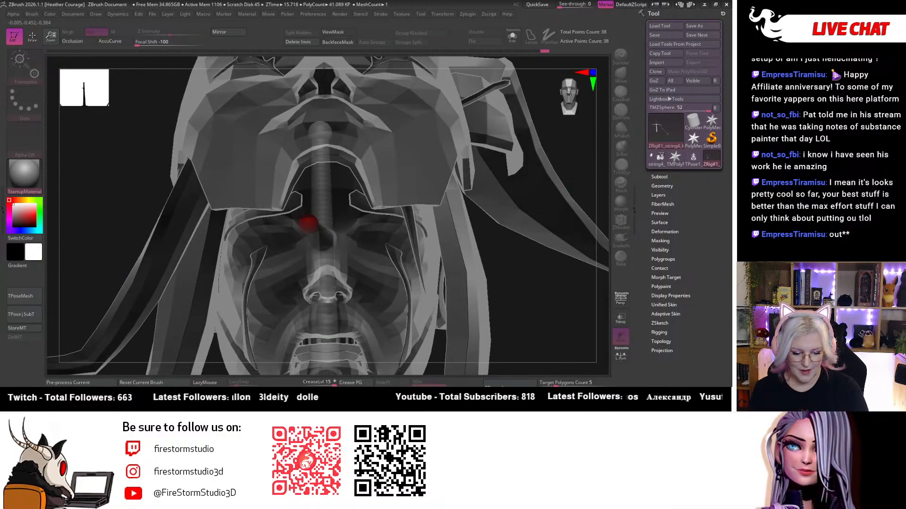
pyautogui.moveTo(569, 91); pyautogui.dragTo(348, 239)
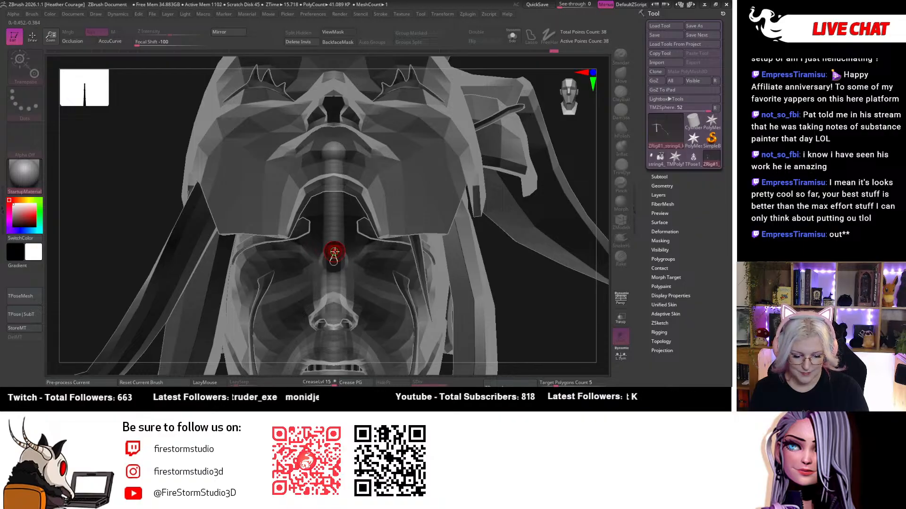
pyautogui.moveTo(463, 289); pyautogui.dragTo(471, 241)
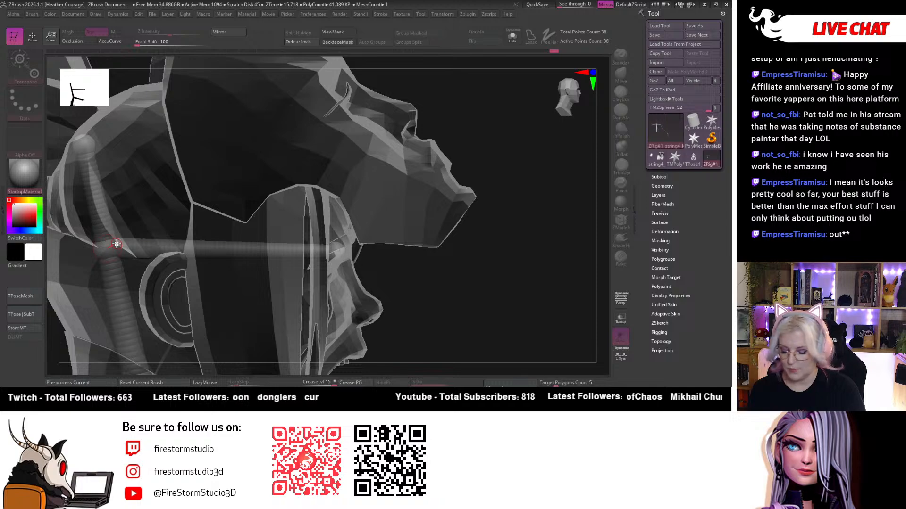
# Delete the misplaced ZSphere near the mid-head joint and branch a replacement from that joint.
pyautogui.moveTo(516, 249)
pyautogui.mouseDown()
pyautogui.moveTo(524, 273)
pyautogui.moveTo(514, 264)
pyautogui.mouseUp()
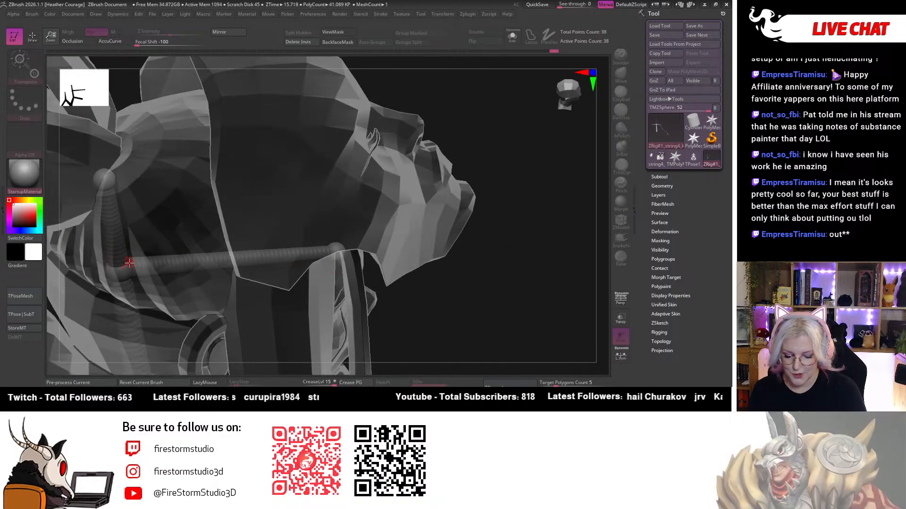
pyautogui.press('q')
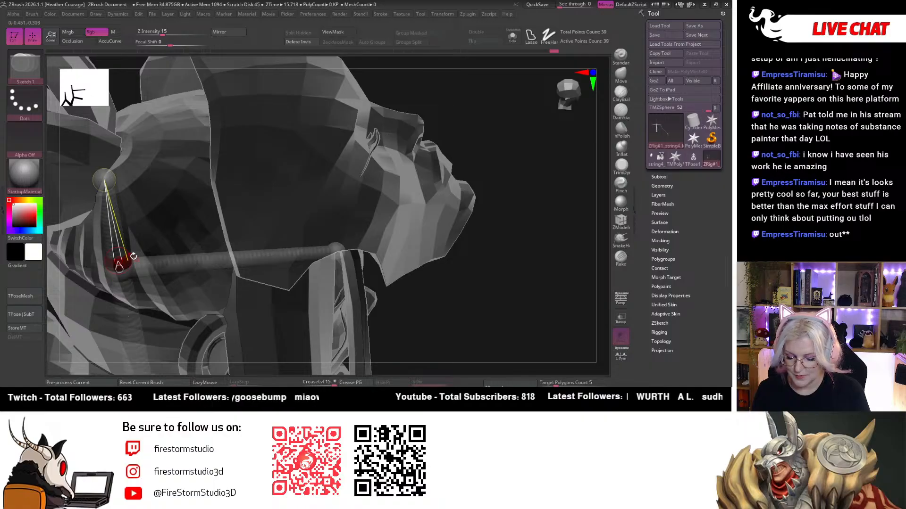
pyautogui.keyDown('alt'); pyautogui.click(133, 261); pyautogui.keyUp('alt')
pyautogui.moveTo(481, 278); pyautogui.dragTo(176, 240)
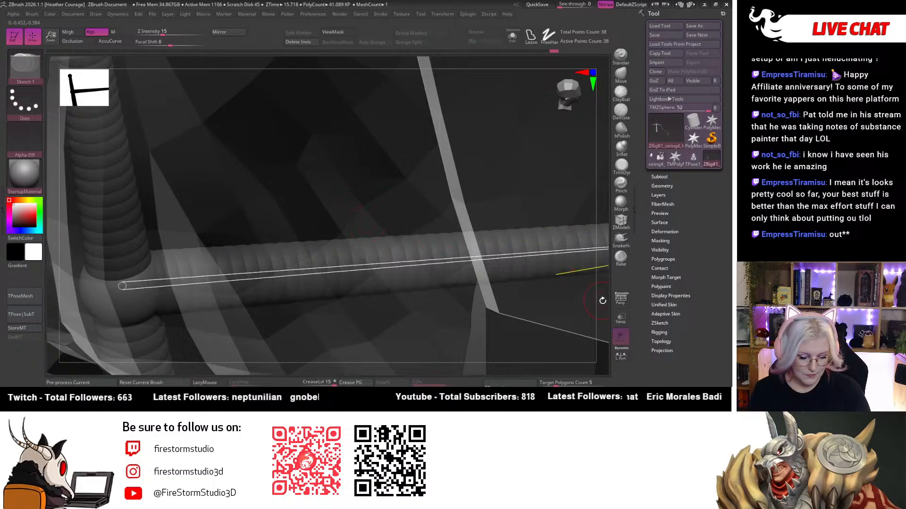
pyautogui.moveTo(415, 240); pyautogui.dragTo(149, 257)
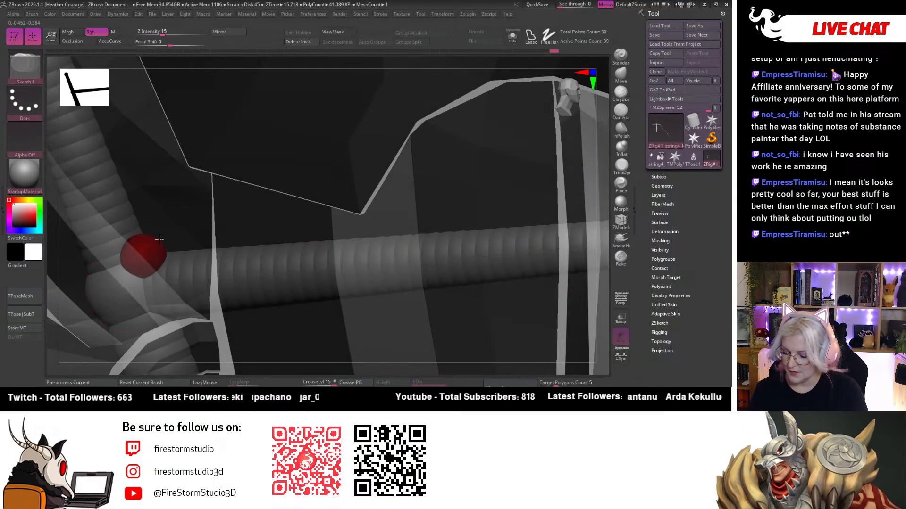
# Move the second mid-head ZSphere forward and up into the face-shaped headpiece, centring it from the front.
pyautogui.moveTo(602, 307)
pyautogui.mouseDown()
pyautogui.moveTo(611, 325)
pyautogui.moveTo(616, 307)
pyautogui.moveTo(600, 299)
pyautogui.mouseUp()
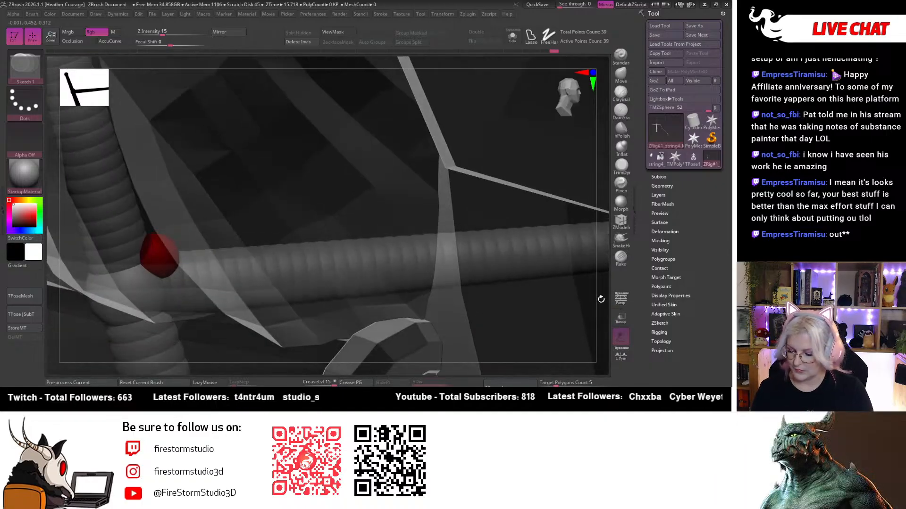
pyautogui.press('w')
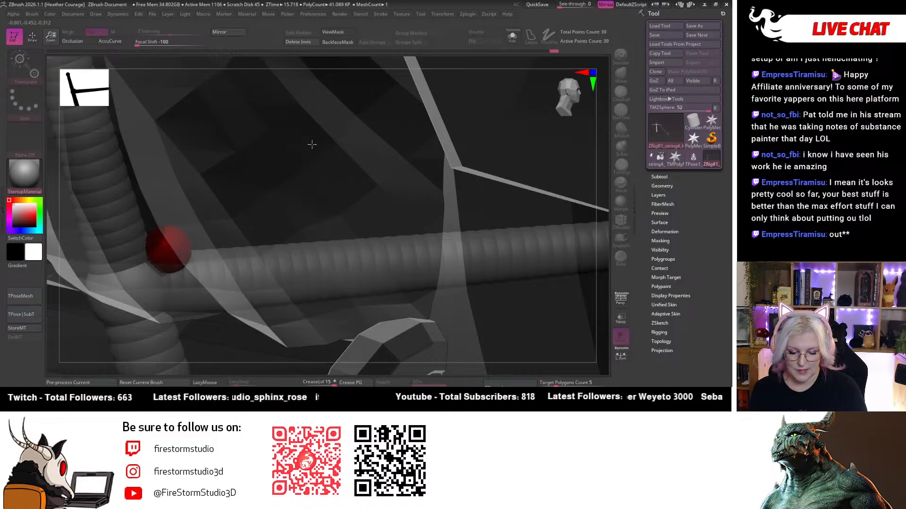
pyautogui.moveTo(167, 248); pyautogui.dragTo(551, 94)
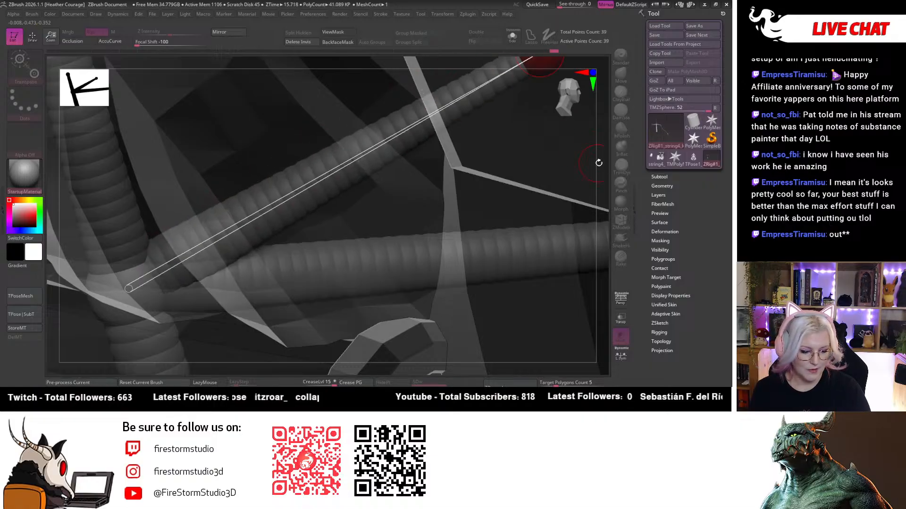
pyautogui.moveTo(599, 163); pyautogui.dragTo(538, 136)
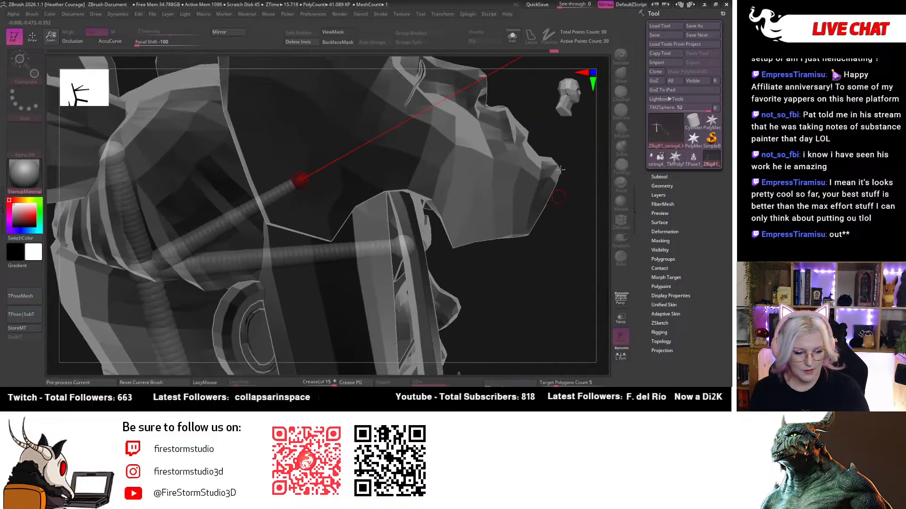
pyautogui.moveTo(560, 169); pyautogui.dragTo(526, 139)
pyautogui.moveTo(339, 202); pyautogui.dragTo(446, 79)
pyautogui.moveTo(540, 87); pyautogui.dragTo(342, 81)
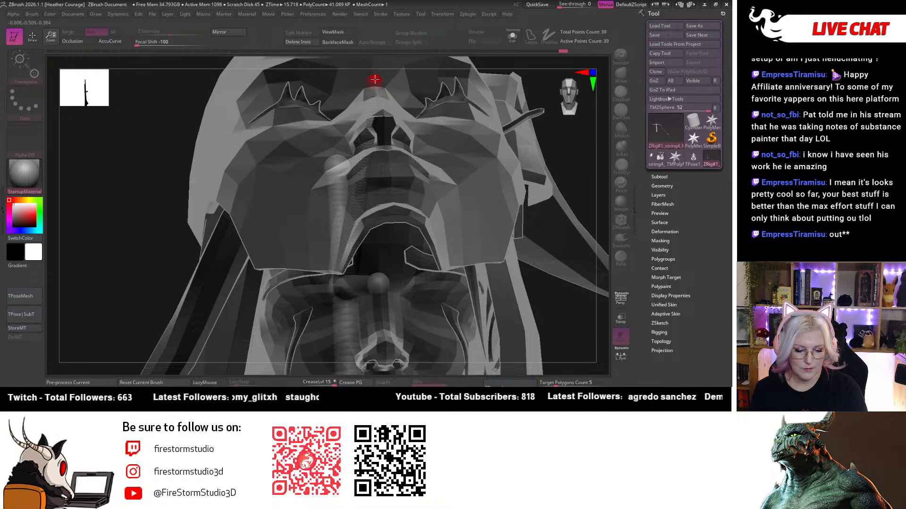
pyautogui.moveTo(571, 156); pyautogui.dragTo(478, 208)
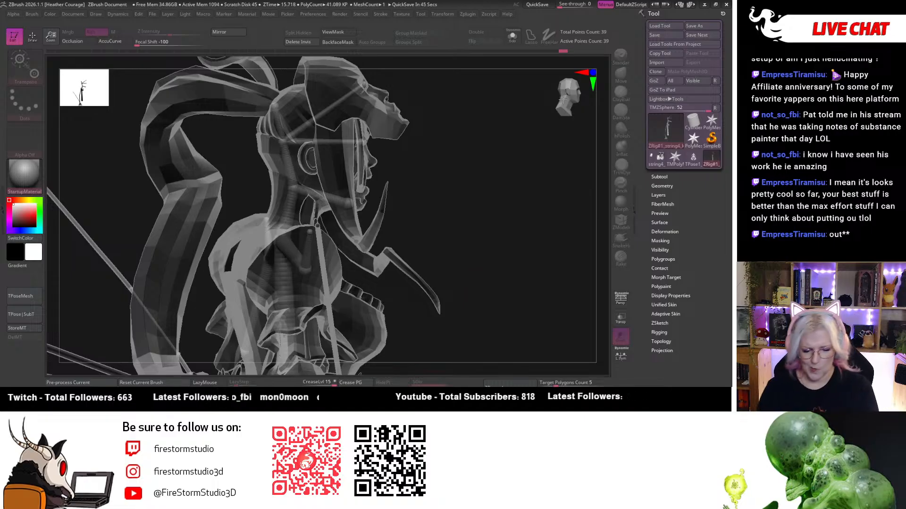
# Try mirroring the ZSphere rig across the X axis, merging the result into one SubTool.
pyautogui.keyDown('alt'); pyautogui.moveTo(493, 248); pyautogui.dragTo(473, 218, button='right'); pyautogui.keyUp('alt')
pyautogui.keyDown('ctrl'); pyautogui.moveTo(446, 141); pyautogui.dragTo(548, 106, button='right'); pyautogui.keyUp('ctrl')
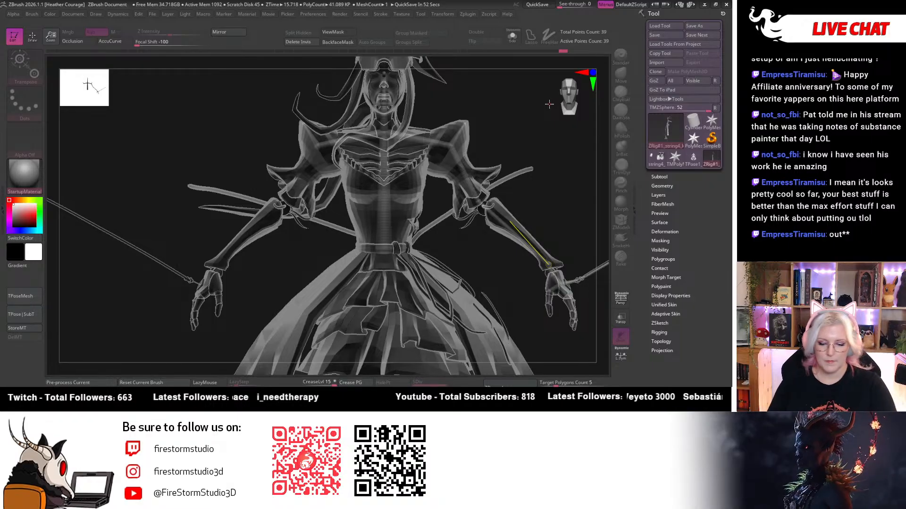
pyautogui.click(227, 32)
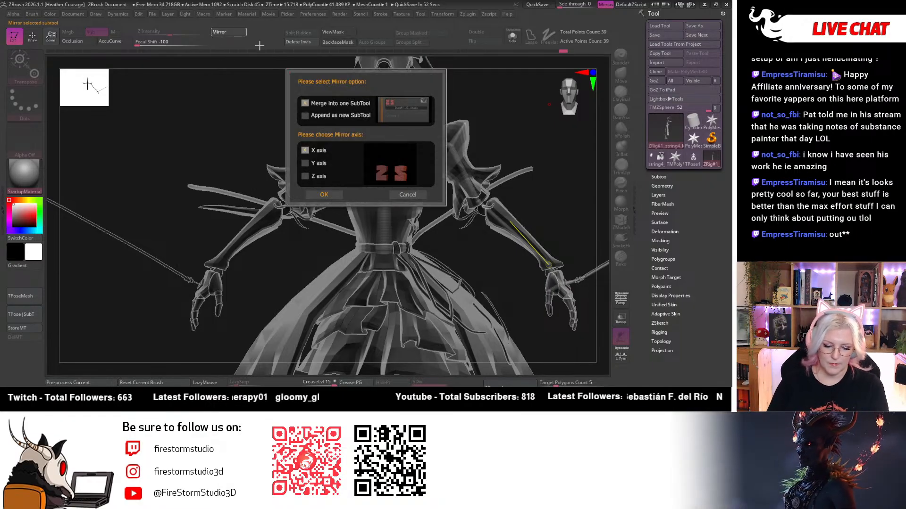
pyautogui.click(326, 195)
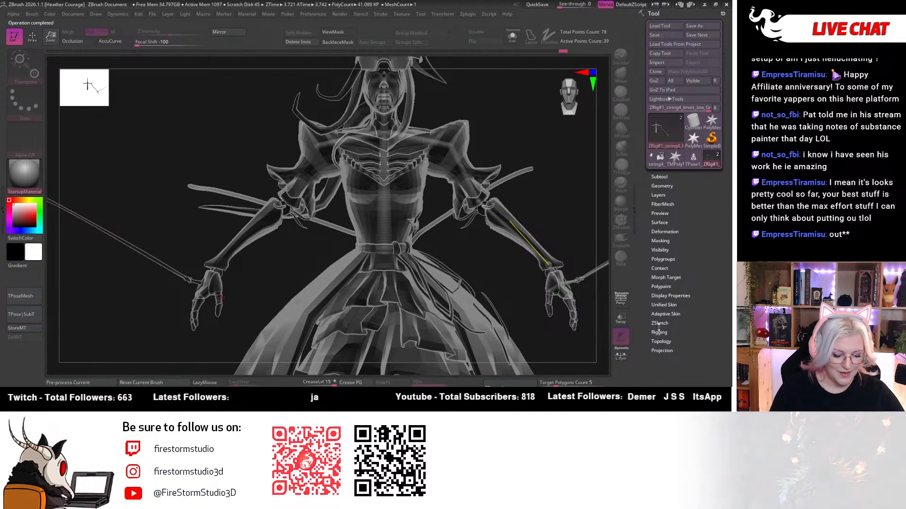
# Flip the rig with the Mirror deformation and try another X-axis SubTool mirror merged into one SubTool.
pyautogui.click(673, 231)
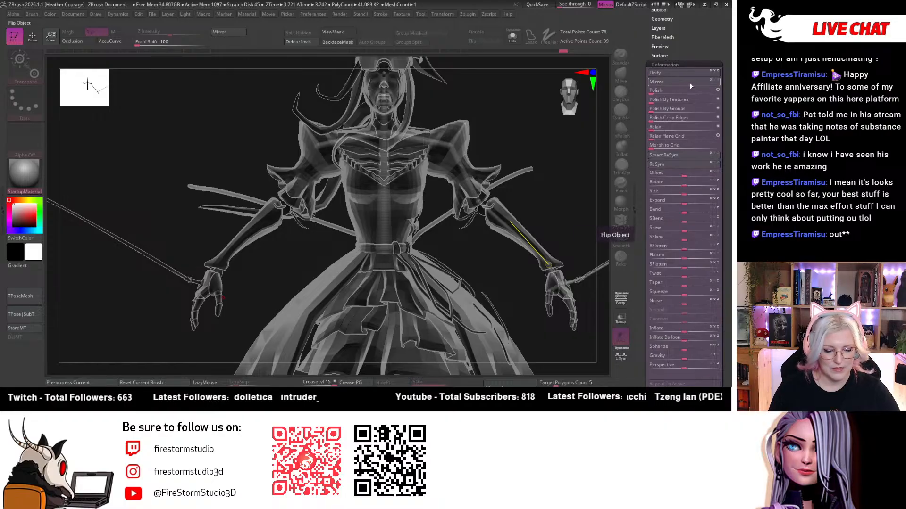
pyautogui.click(689, 85)
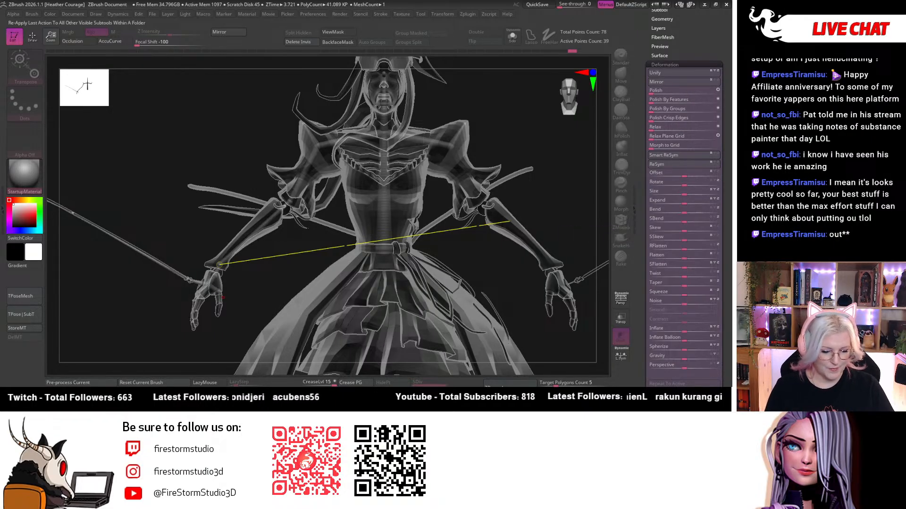
pyautogui.click(231, 31)
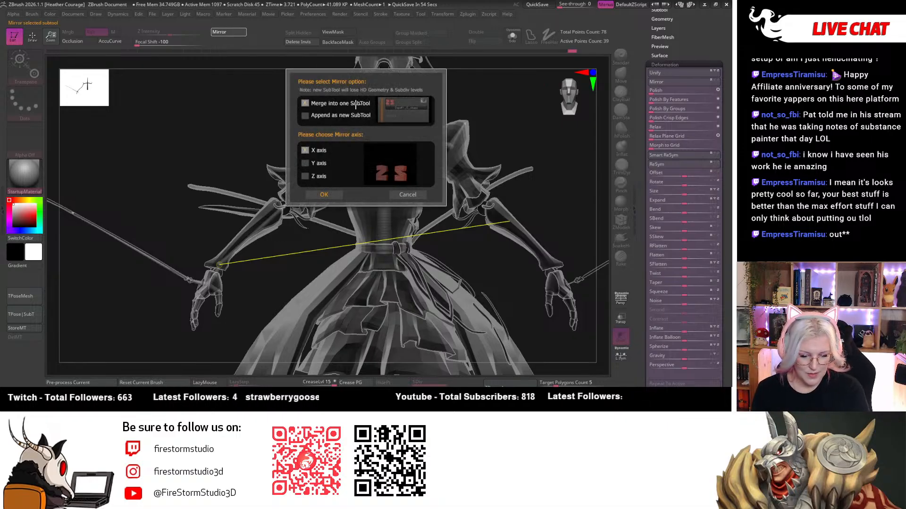
pyautogui.click(324, 195)
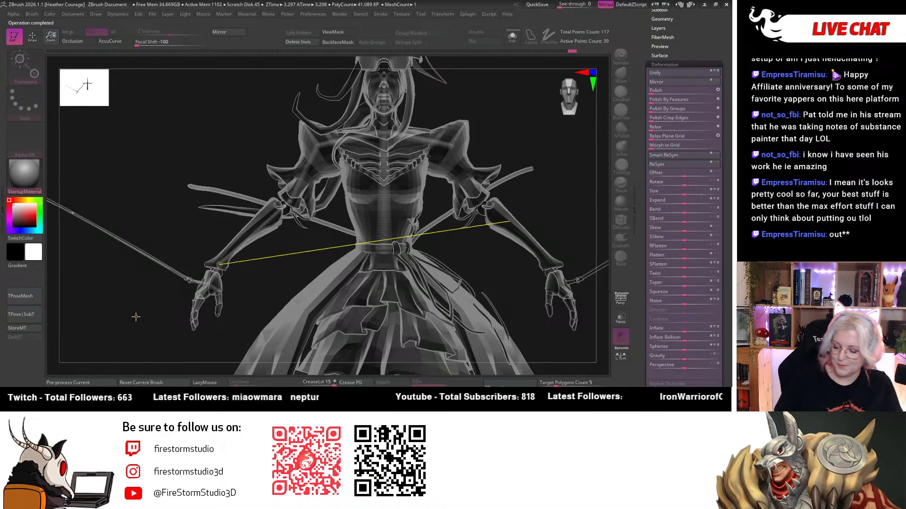
# Undo the mirror attempts and the one-sided arm and head rigging, back to the shoulder joints.
pyautogui.press('ctrl')
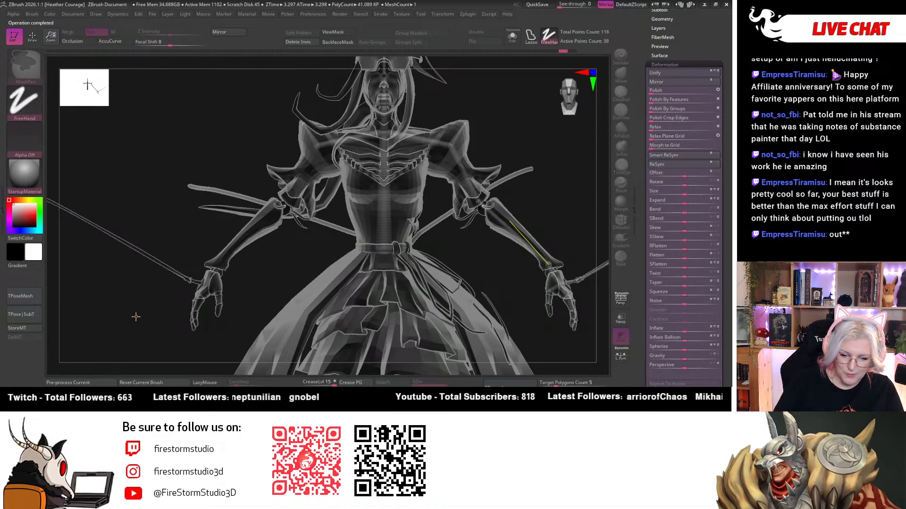
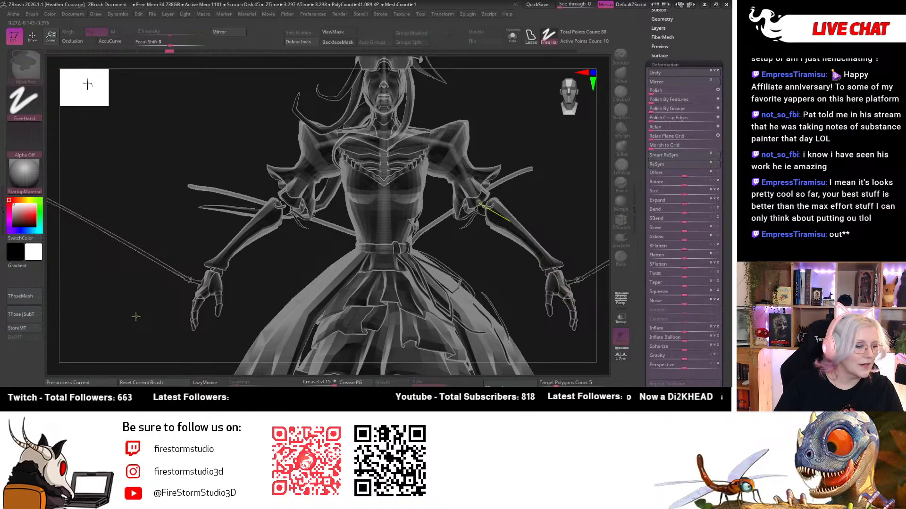
pyautogui.press('ctrl')
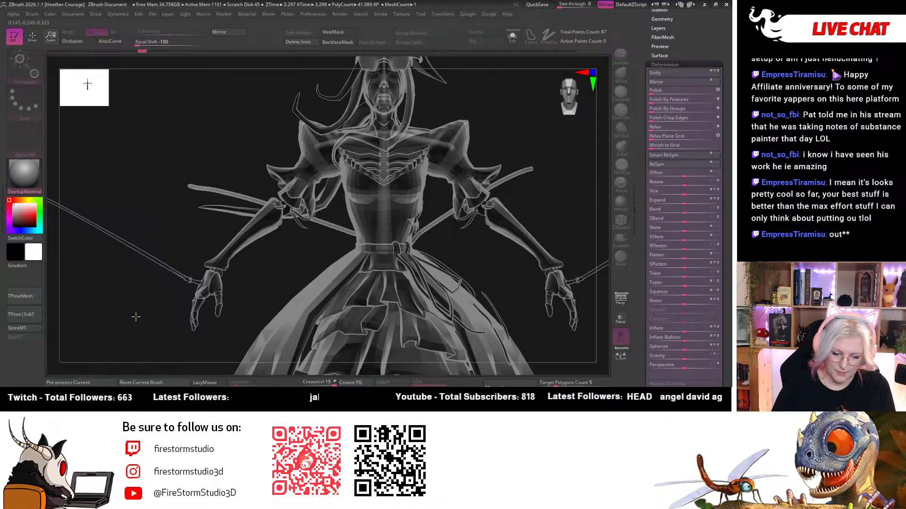
pyautogui.moveTo(487, 259); pyautogui.dragTo(488, 258)
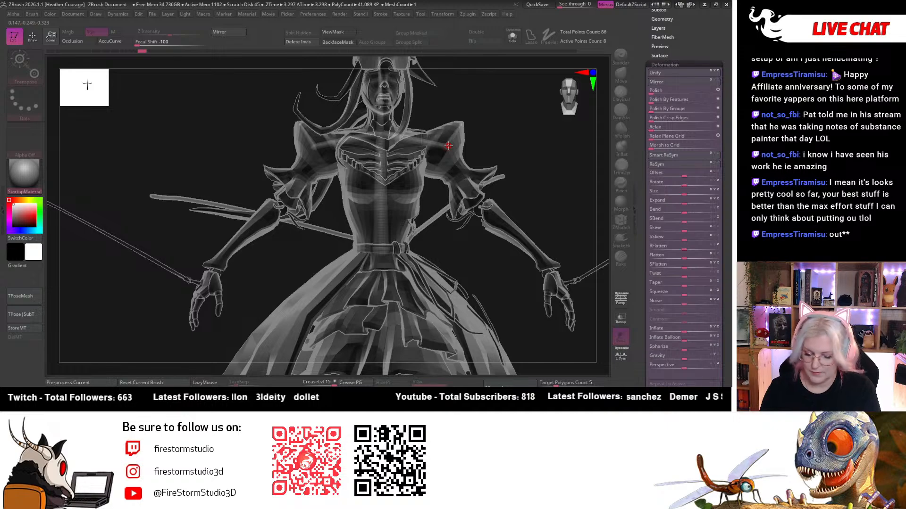
# Reposition the shoulder ZSpheres inside the puffed sleeves, checking their placement from the front and side.
pyautogui.moveTo(478, 126); pyautogui.dragTo(375, 210)
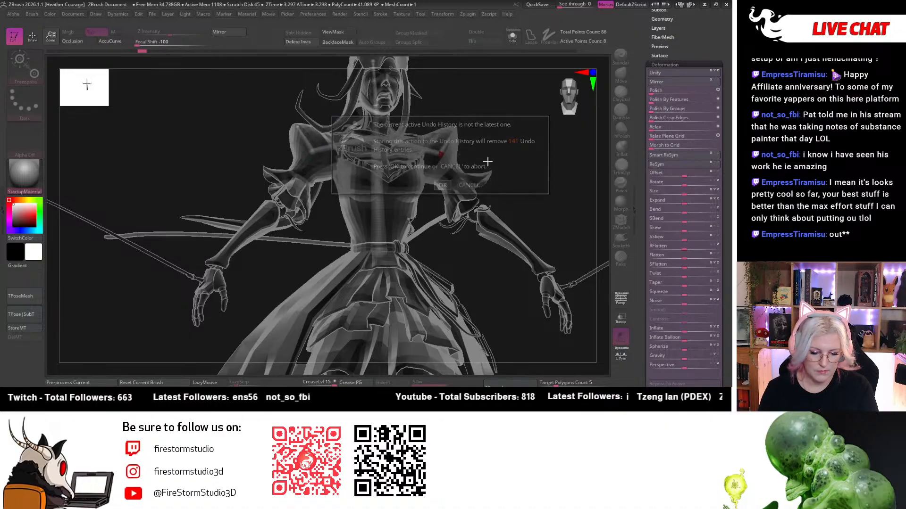
pyautogui.moveTo(446, 153); pyautogui.dragTo(481, 157)
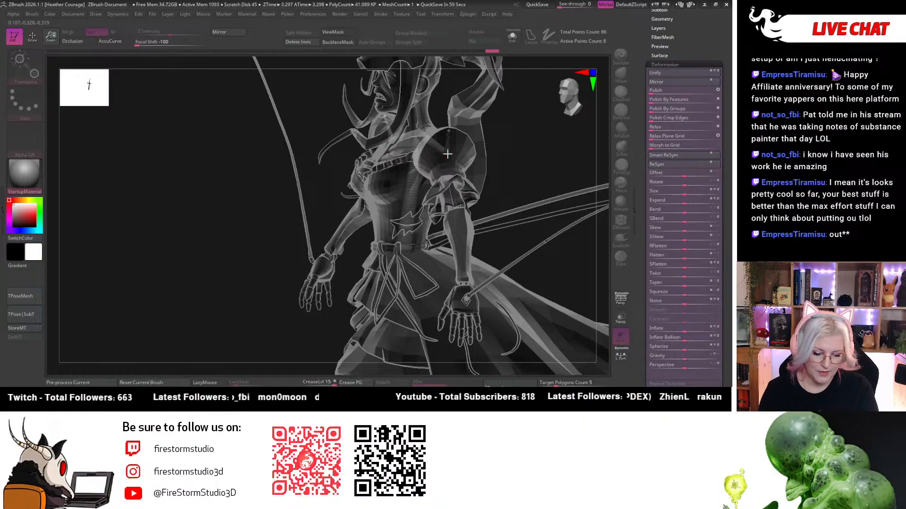
pyautogui.moveTo(532, 135); pyautogui.dragTo(561, 182)
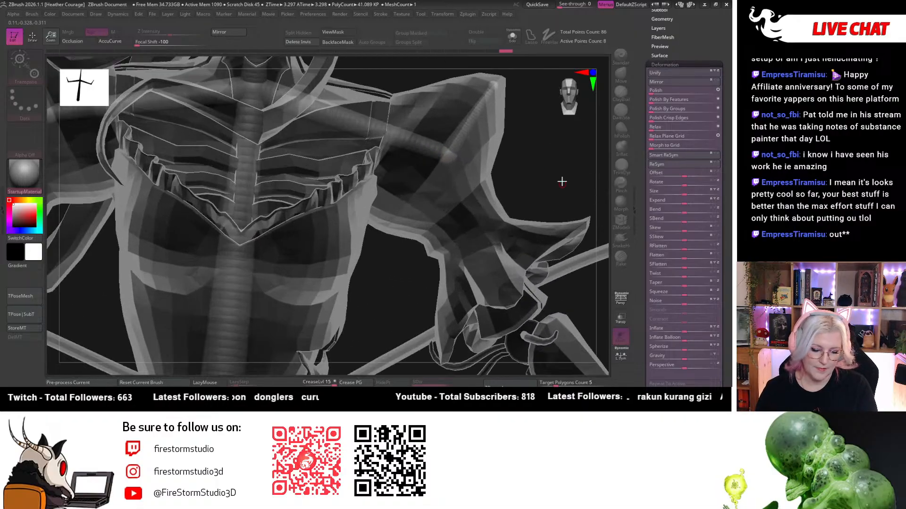
# Extend a symmetrical ZSphere from each shoulder and position it at the elbow joint.
pyautogui.press('q')
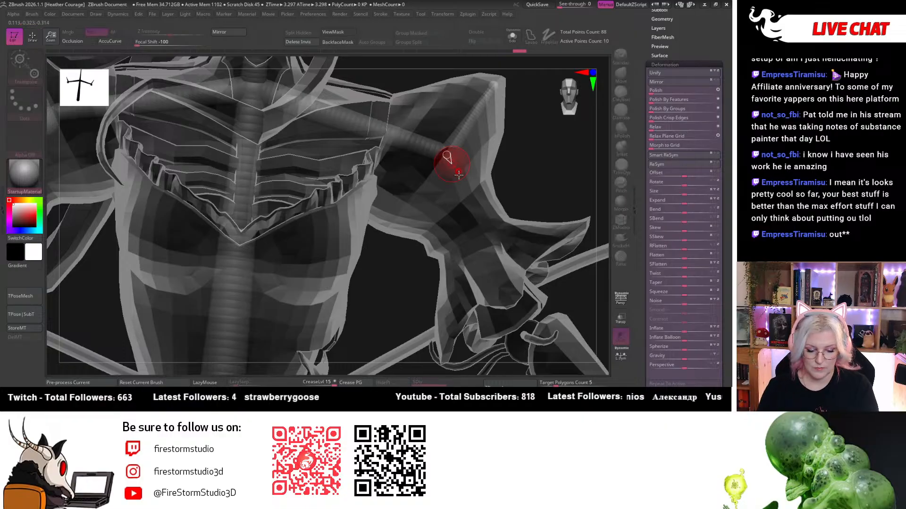
pyautogui.moveTo(448, 159); pyautogui.dragTo(526, 336)
pyautogui.press('w')
pyautogui.moveTo(571, 232)
pyautogui.mouseDown()
pyautogui.moveTo(484, 257)
pyautogui.moveTo(491, 200)
pyautogui.moveTo(526, 236)
pyautogui.moveTo(547, 237)
pyautogui.moveTo(425, 283)
pyautogui.mouseUp()
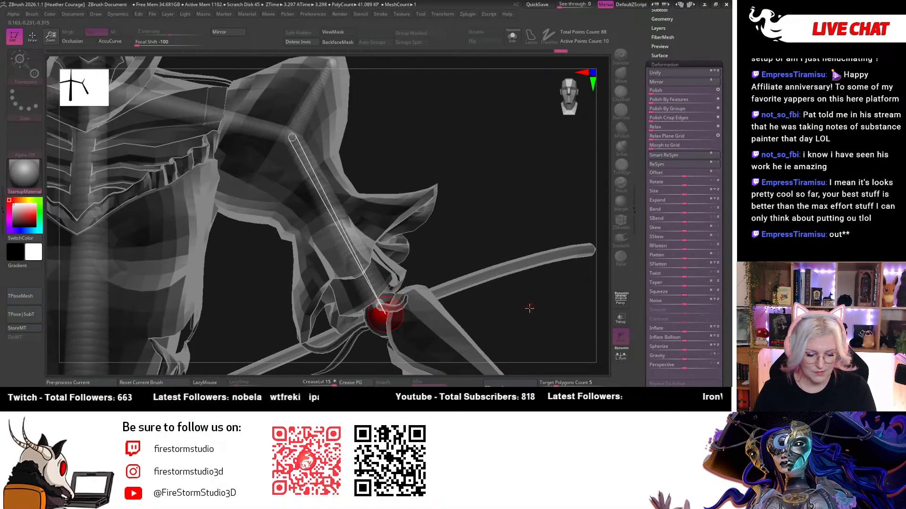
pyautogui.moveTo(529, 308)
pyautogui.mouseDown()
pyautogui.moveTo(485, 311)
pyautogui.moveTo(473, 208)
pyautogui.moveTo(494, 186)
pyautogui.moveTo(485, 204)
pyautogui.moveTo(502, 213)
pyautogui.moveTo(507, 249)
pyautogui.moveTo(491, 300)
pyautogui.moveTo(404, 234)
pyautogui.moveTo(465, 304)
pyautogui.moveTo(504, 371)
pyautogui.moveTo(490, 257)
pyautogui.moveTo(507, 266)
pyautogui.mouseUp()
# Extend the arm chain from the elbow to the wrist and align the wrist ZSphere from front and side.
pyautogui.press('q')
pyautogui.press('w')
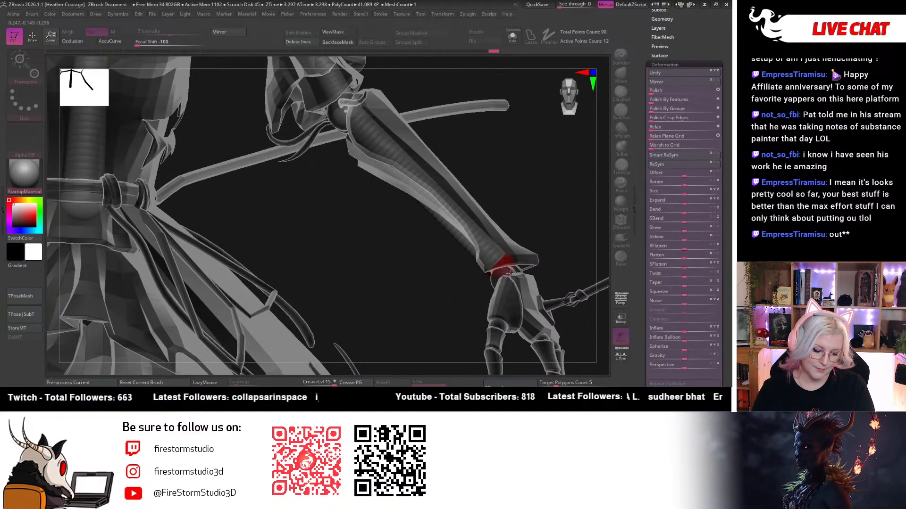
pyautogui.moveTo(572, 210); pyautogui.dragTo(530, 229)
pyautogui.moveTo(497, 277); pyautogui.dragTo(434, 296)
pyautogui.moveTo(552, 135); pyautogui.dragTo(585, 137)
pyautogui.moveTo(475, 282); pyautogui.dragTo(509, 279)
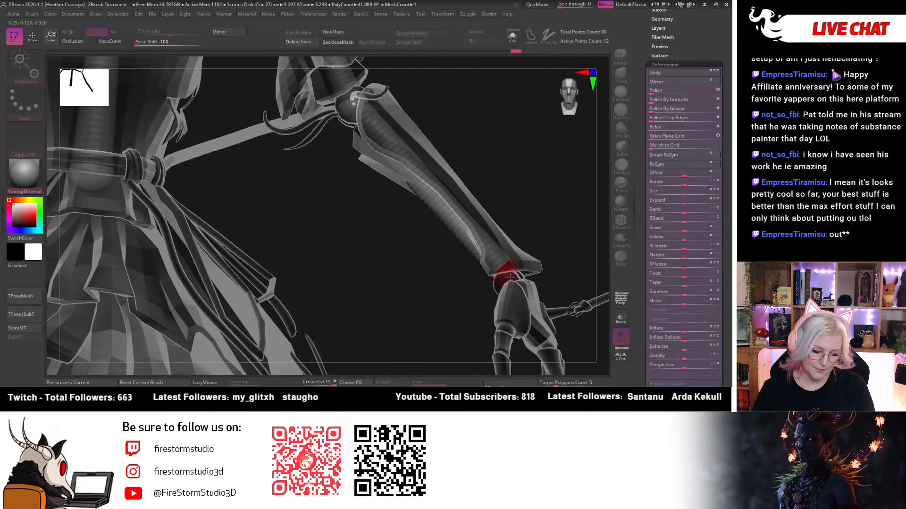
pyautogui.moveTo(543, 203); pyautogui.dragTo(543, 235)
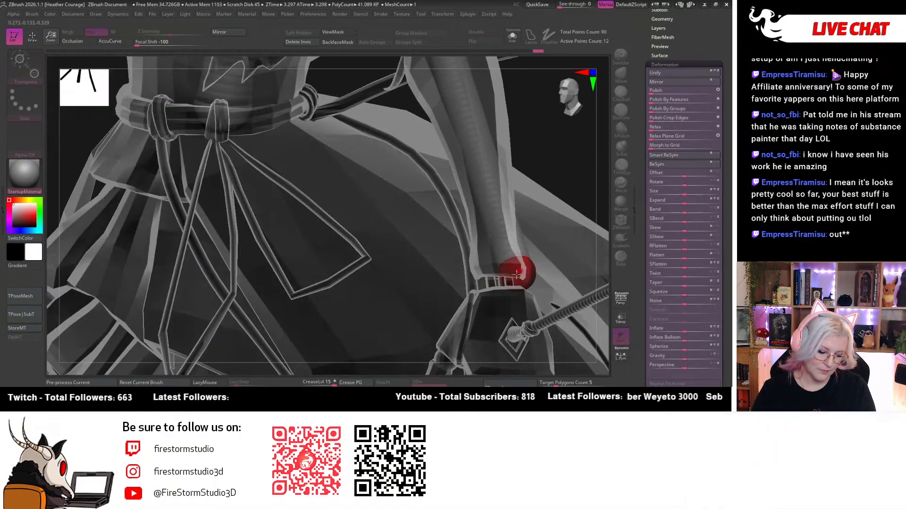
pyautogui.moveTo(519, 282); pyautogui.dragTo(561, 234)
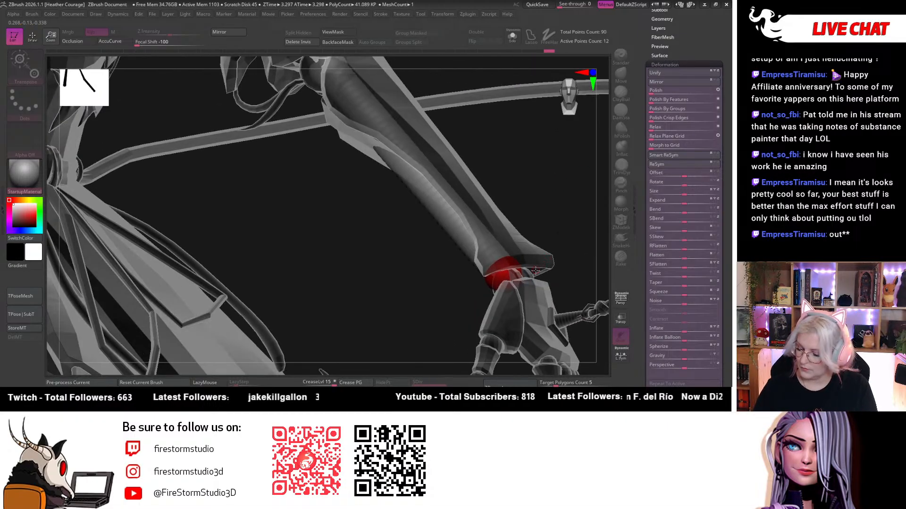
# Extend a ZSphere from the wrist into the hand and centre it inside the palm from several angles.
pyautogui.press('q')
pyautogui.moveTo(516, 287); pyautogui.dragTo(544, 340)
pyautogui.press('w')
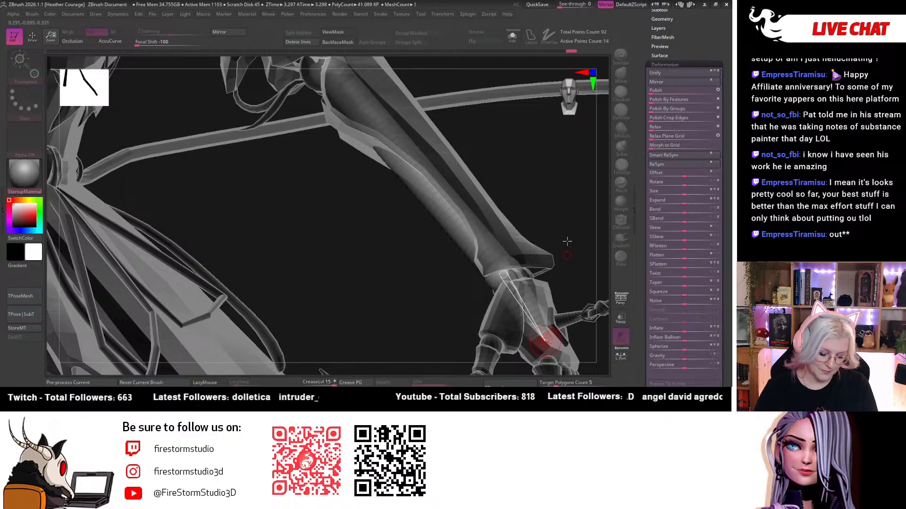
pyautogui.keyDown('alt'); pyautogui.moveTo(566, 240); pyautogui.dragTo(476, 103); pyautogui.keyUp('alt')
pyautogui.moveTo(544, 291); pyautogui.dragTo(514, 291)
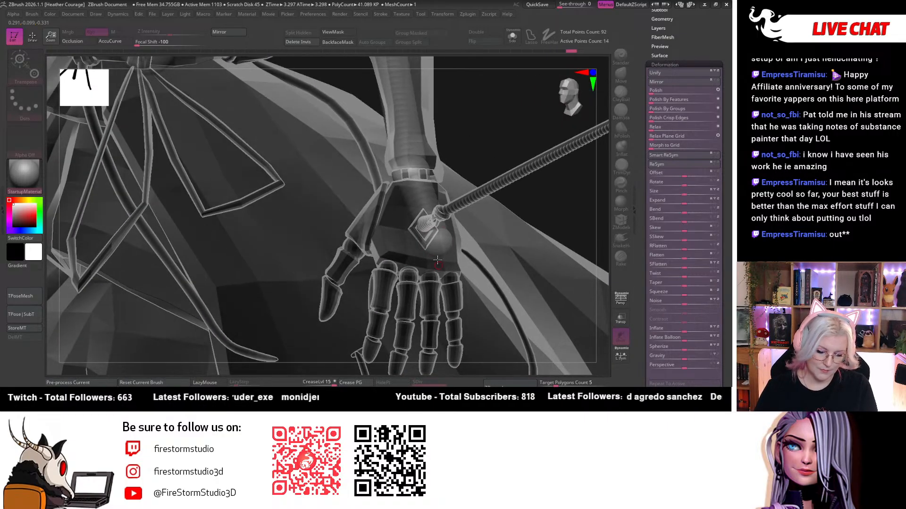
pyautogui.moveTo(442, 244); pyautogui.dragTo(421, 244)
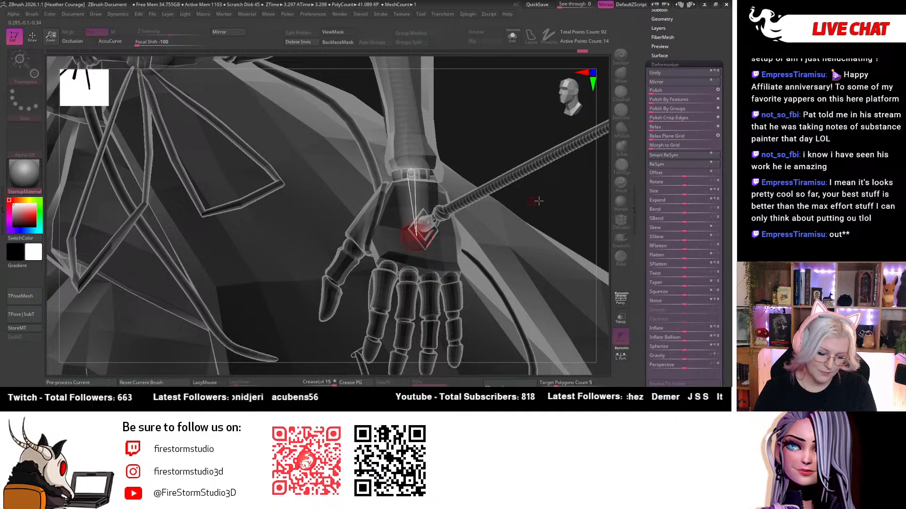
pyautogui.moveTo(594, 198); pyautogui.dragTo(453, 221)
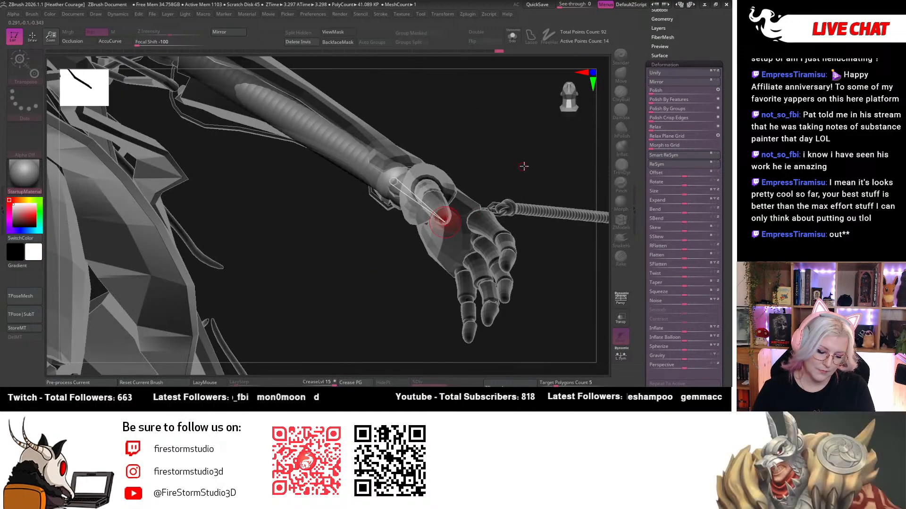
pyautogui.moveTo(522, 166); pyautogui.dragTo(490, 299)
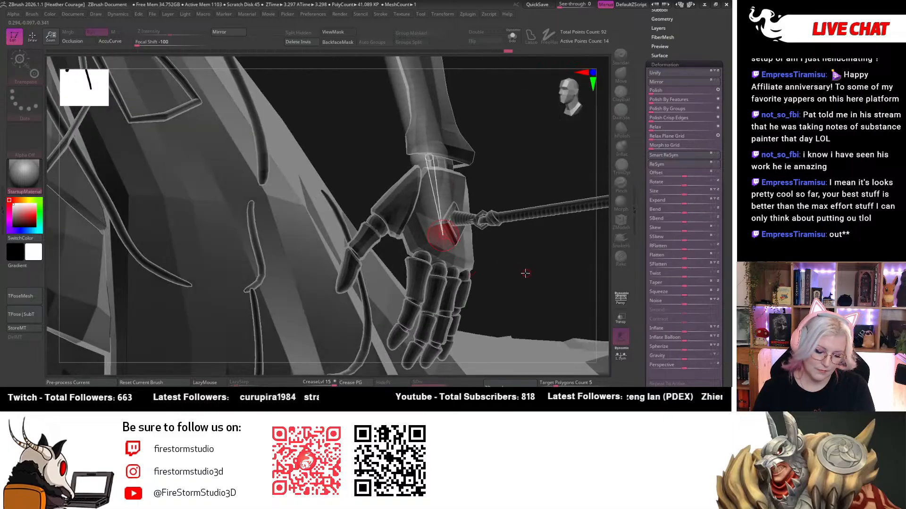
# Branch a ZSphere from the palm joint toward the thumb and extend another to the thumb's base knuckle.
pyautogui.moveTo(524, 273); pyautogui.dragTo(503, 272)
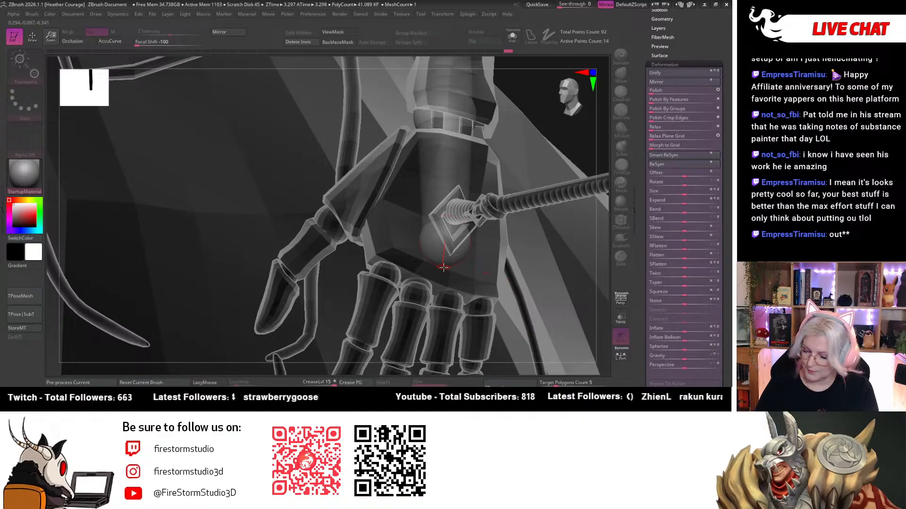
pyautogui.press('q')
pyautogui.click(423, 234)
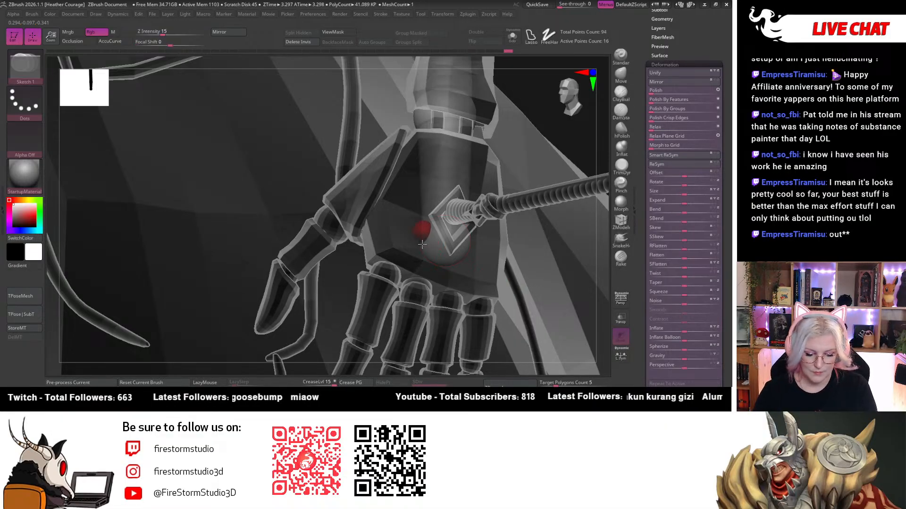
pyautogui.press('w')
pyautogui.moveTo(419, 227)
pyautogui.mouseDown()
pyautogui.moveTo(374, 206)
pyautogui.moveTo(327, 229)
pyautogui.mouseUp()
pyautogui.press('q')
pyautogui.press('w')
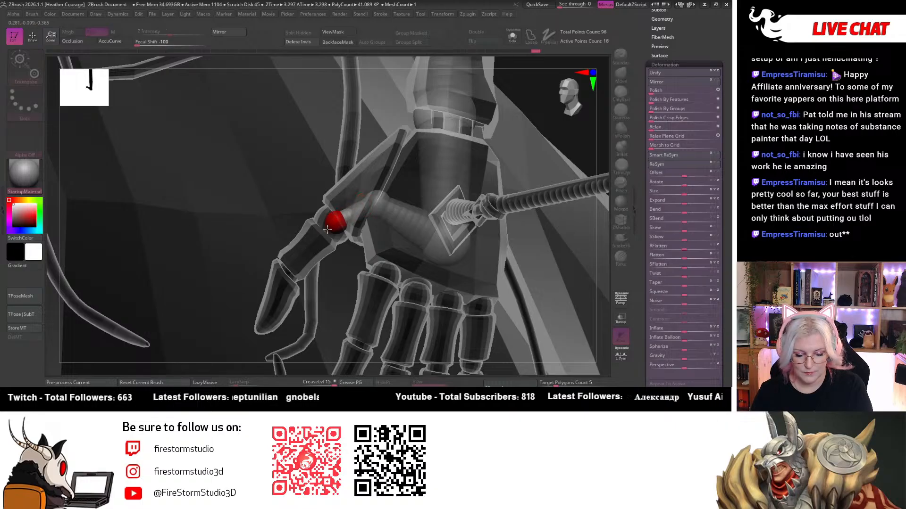
# Centre the base knuckle ZSphere inside the thumb joint from the side and front.
pyautogui.moveTo(605, 259); pyautogui.dragTo(631, 225)
pyautogui.moveTo(359, 218); pyautogui.dragTo(334, 225)
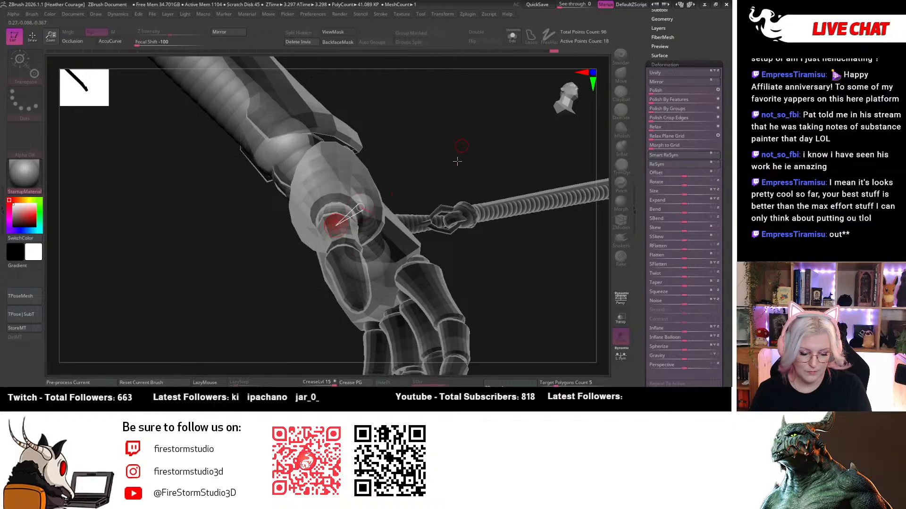
pyautogui.moveTo(457, 161); pyautogui.dragTo(363, 189)
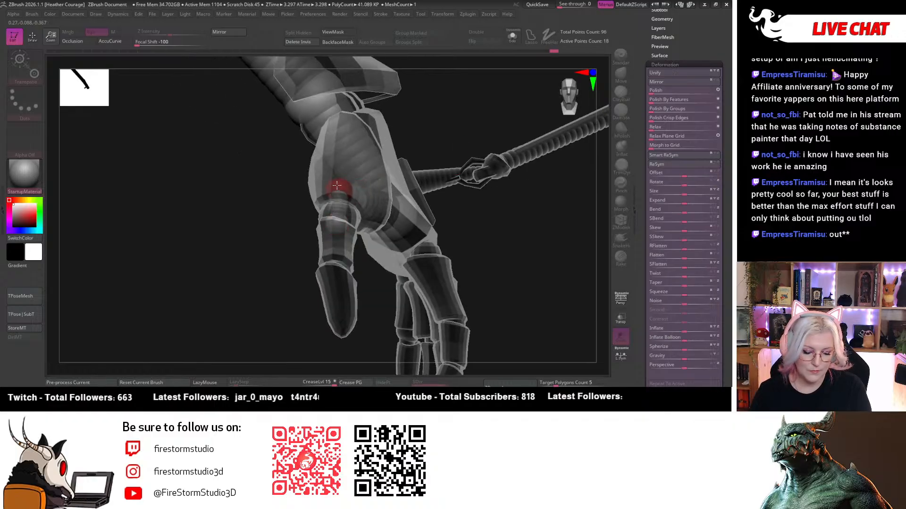
# Extend the thumb chain with two more ZSpheres and place them at the upper thumb joint and the thumb tip.
pyautogui.press('q')
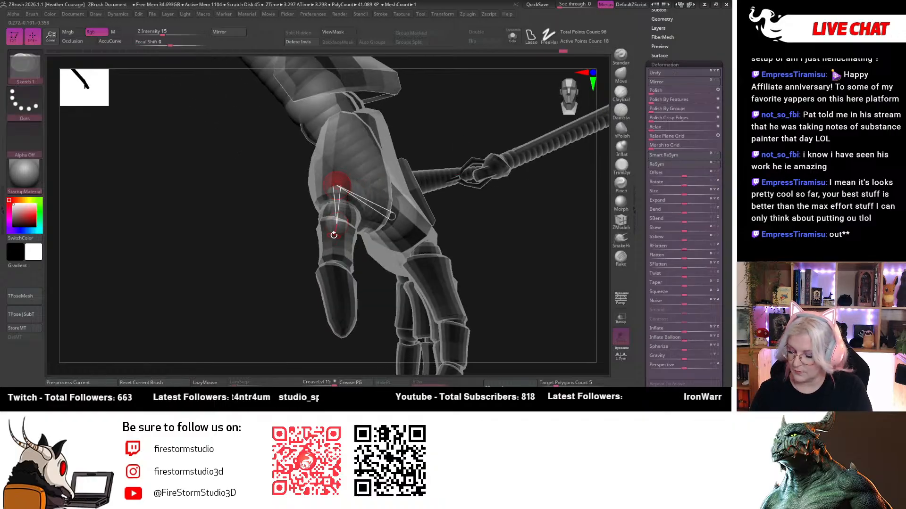
pyautogui.click(334, 235)
pyautogui.press('w')
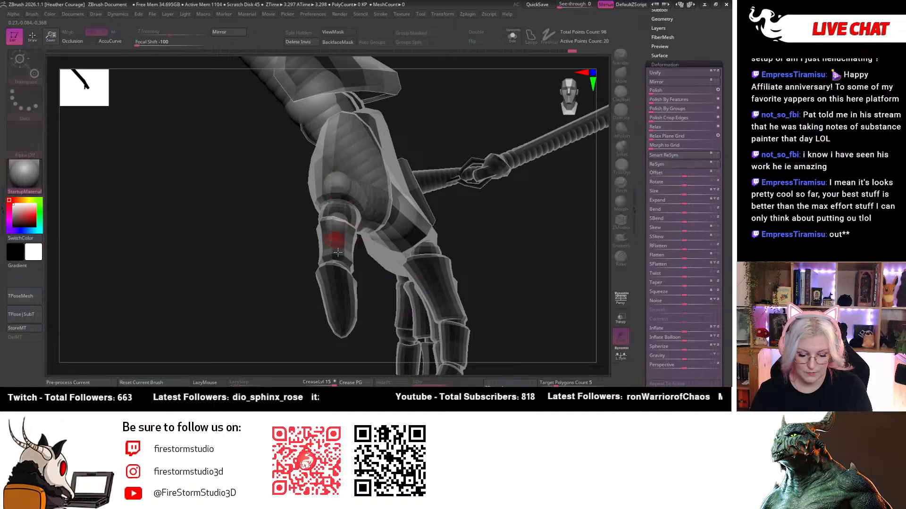
pyautogui.press('q')
pyautogui.click(338, 269)
pyautogui.press('w')
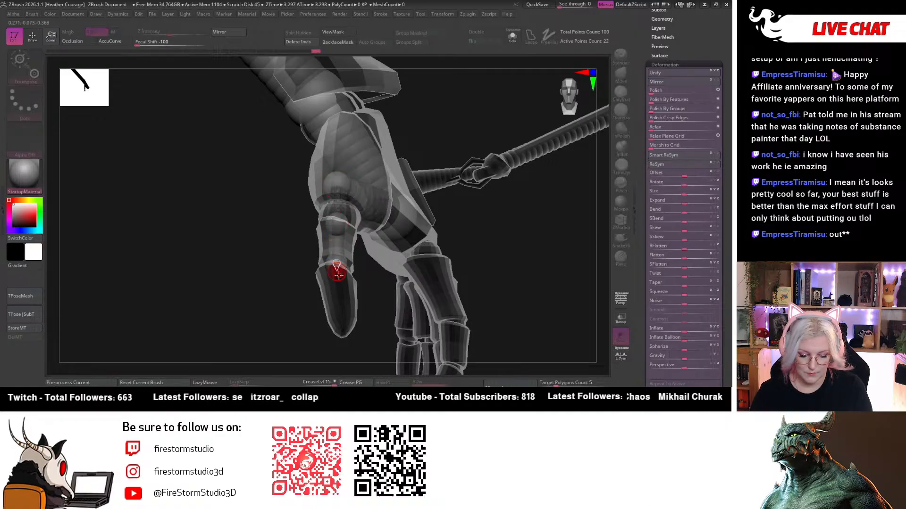
pyautogui.moveTo(378, 299); pyautogui.dragTo(299, 305)
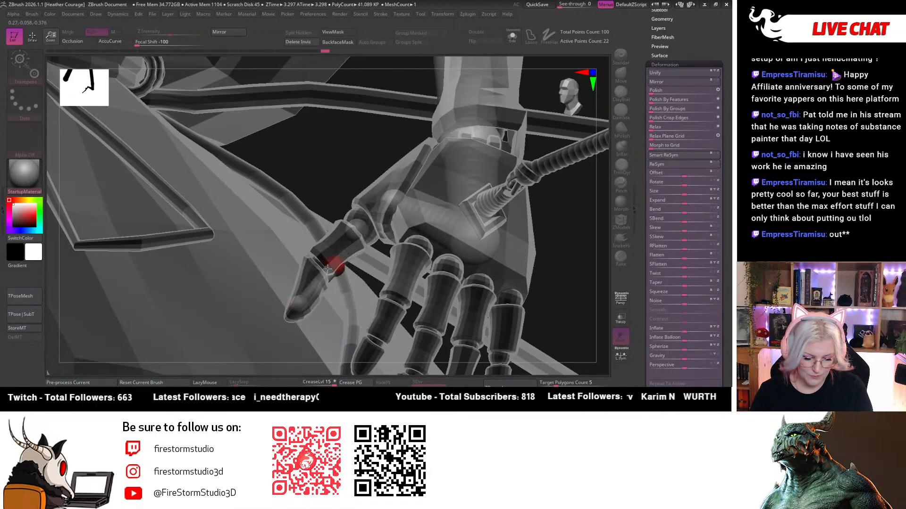
pyautogui.moveTo(446, 258); pyautogui.dragTo(606, 239)
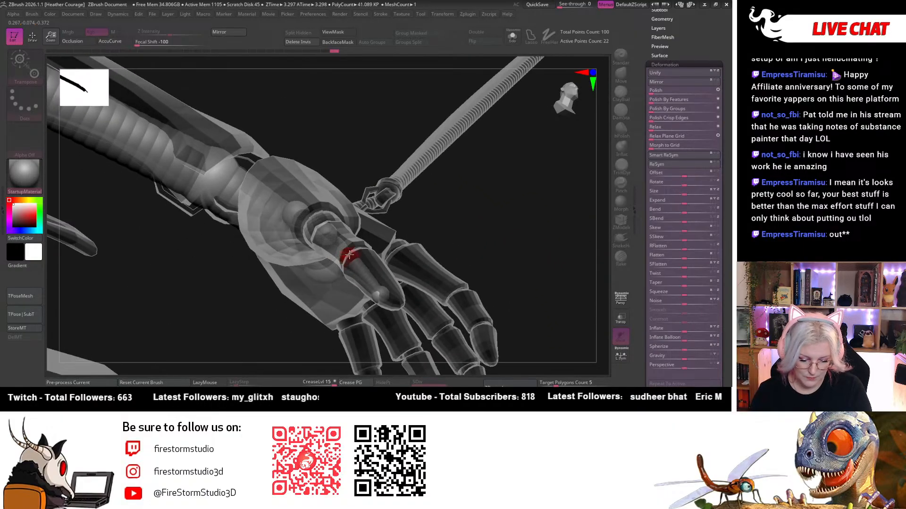
# Remove the stray ZSphere from the palm joint and branch one from there to the index finger's base knuckle.
pyautogui.moveTo(328, 233)
pyautogui.mouseDown()
pyautogui.moveTo(532, 247)
pyautogui.moveTo(533, 258)
pyautogui.moveTo(516, 257)
pyautogui.moveTo(601, 204)
pyautogui.moveTo(567, 173)
pyautogui.moveTo(409, 162)
pyautogui.mouseUp()
pyautogui.press('q')
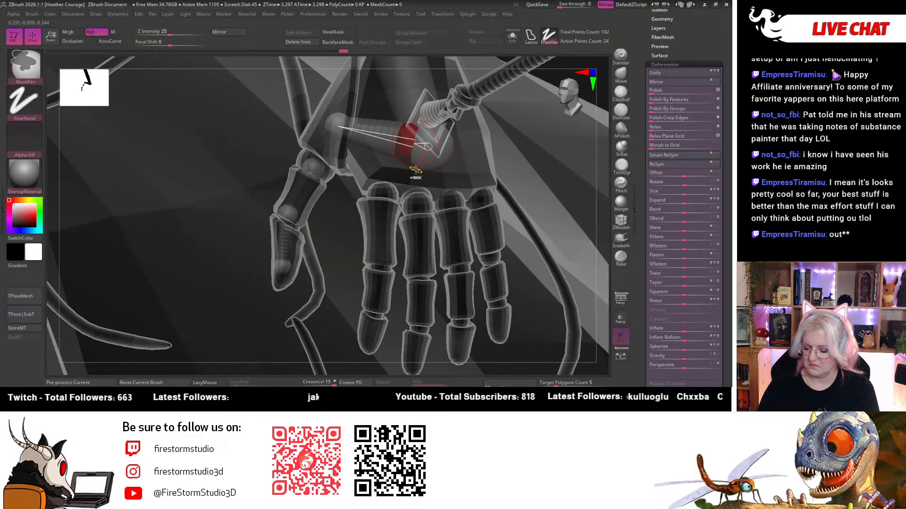
pyautogui.keyDown('alt'); pyautogui.click(412, 166); pyautogui.keyUp('alt')
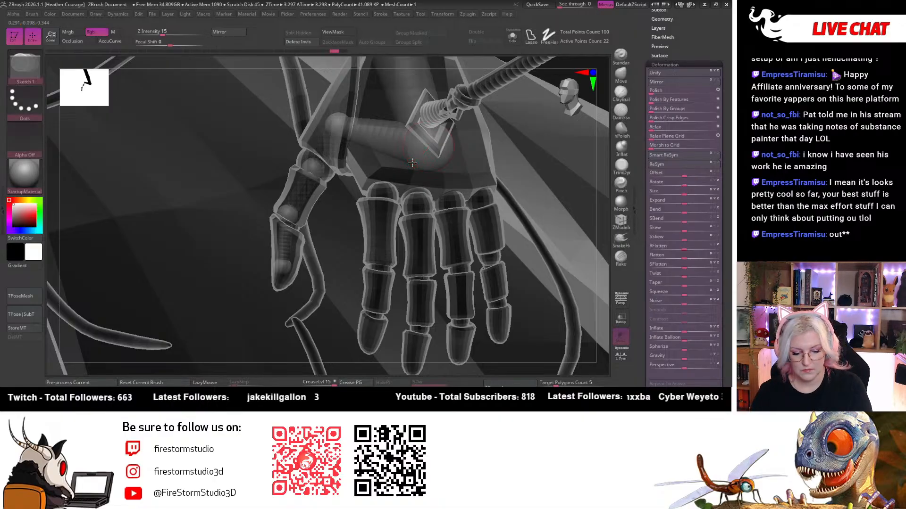
pyautogui.press('w')
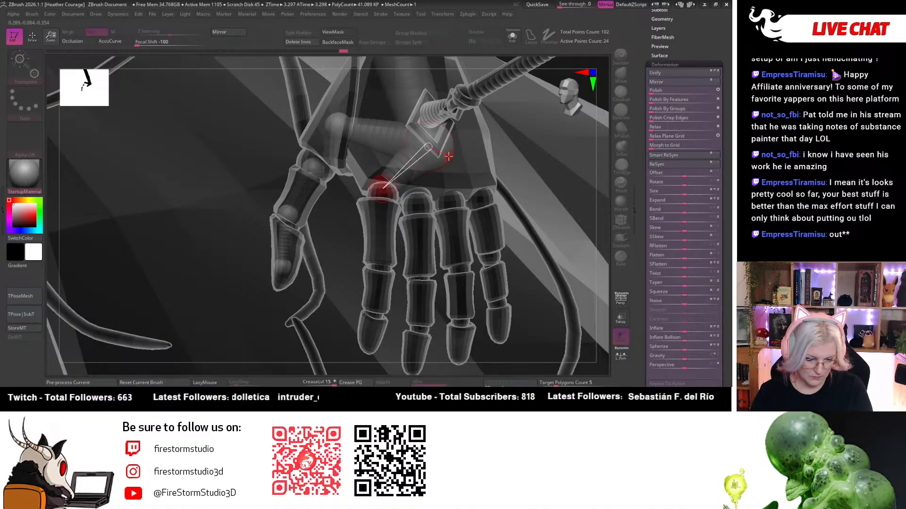
pyautogui.moveTo(430, 169)
pyautogui.mouseDown()
pyautogui.moveTo(438, 166)
pyautogui.moveTo(428, 160)
pyautogui.mouseUp()
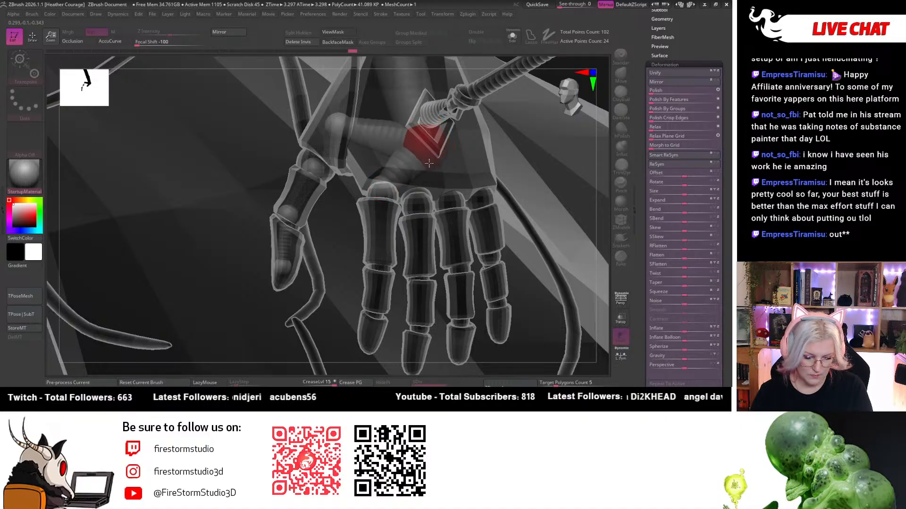
# Branch a ZSphere from the palm joint to the middle finger's base knuckle and centre the index and middle knuckle ZSpheres in their joints.
pyautogui.press('q')
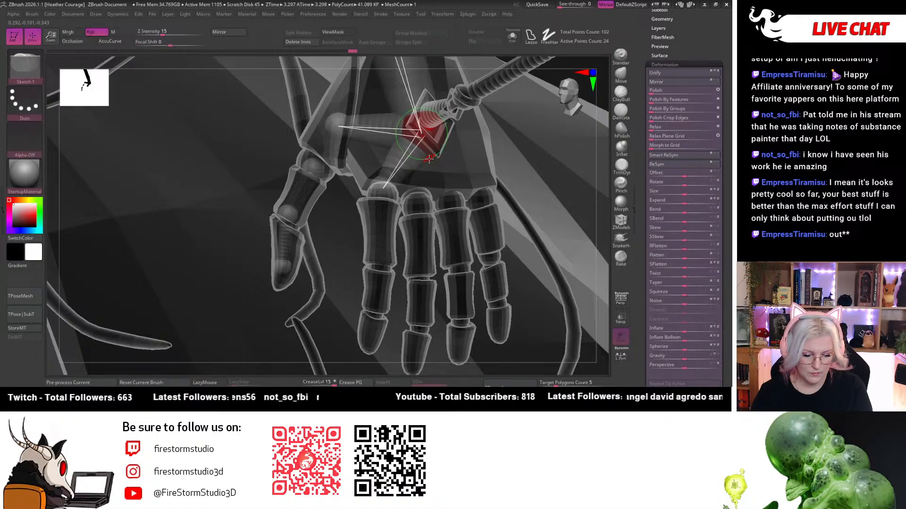
pyautogui.click(429, 159)
pyautogui.press('w')
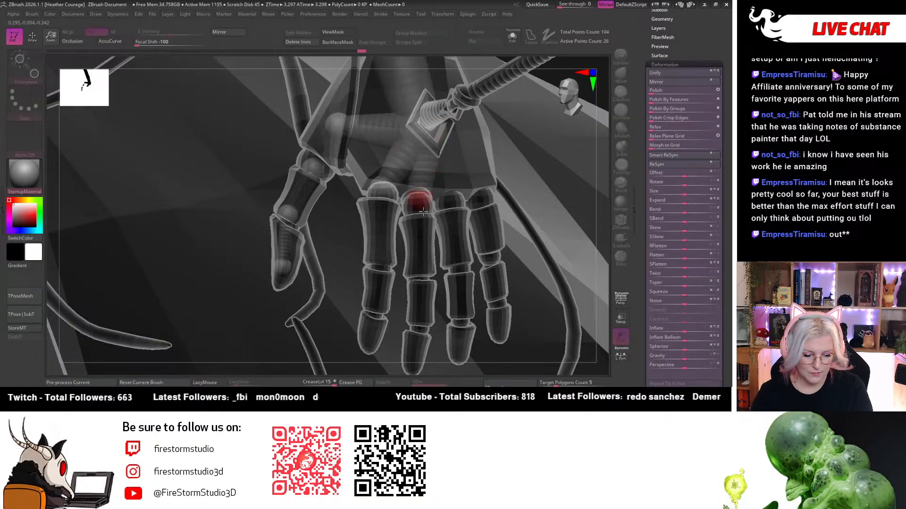
pyautogui.moveTo(605, 202); pyautogui.dragTo(535, 151)
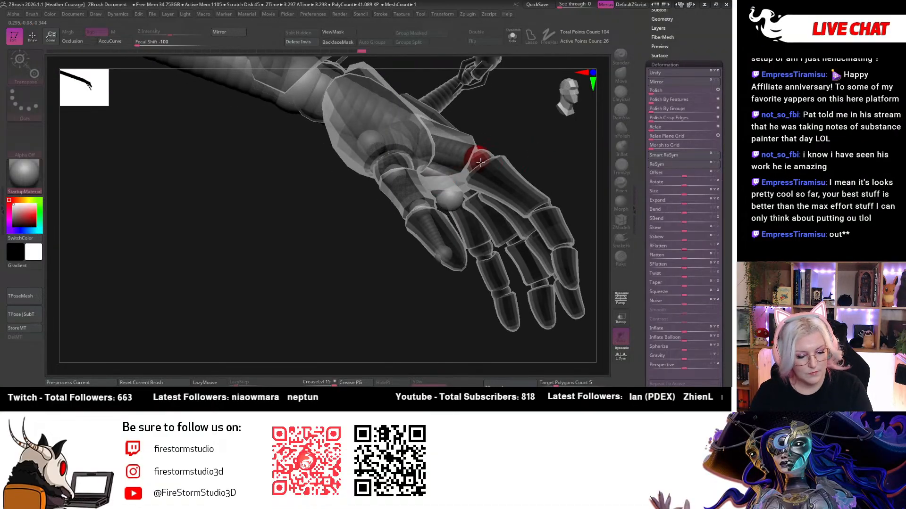
pyautogui.moveTo(456, 202); pyautogui.dragTo(436, 200, button='right')
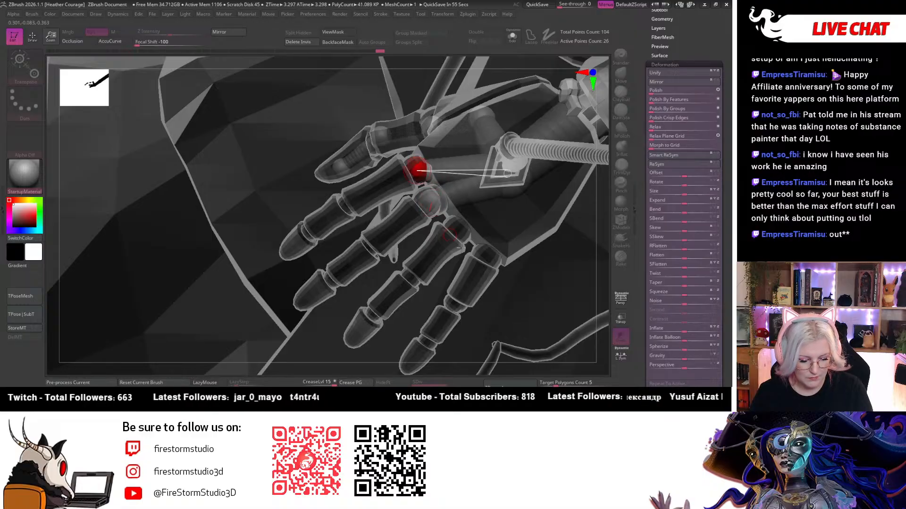
pyautogui.moveTo(418, 171); pyautogui.dragTo(427, 170, button='right')
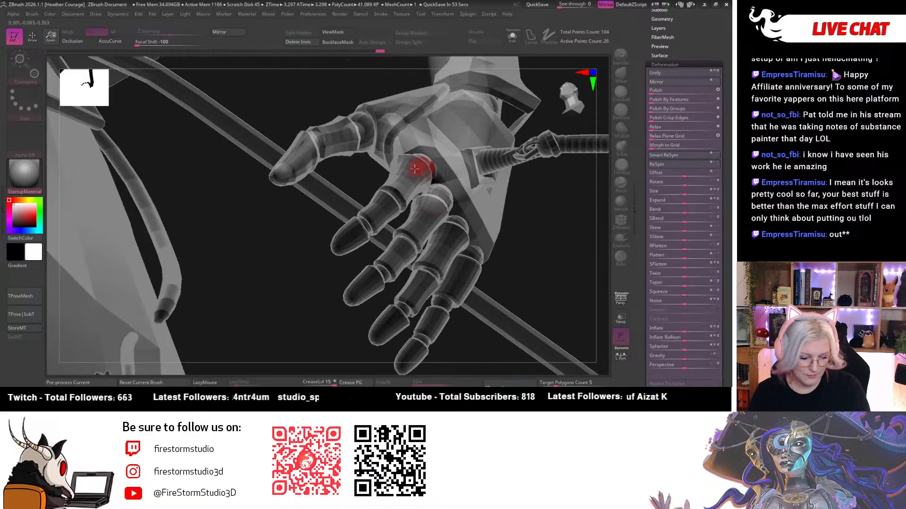
# Branch a ZSphere from the palm joint and place it inside the ring finger's base knuckle.
pyautogui.moveTo(563, 253); pyautogui.dragTo(502, 188)
pyautogui.press('q')
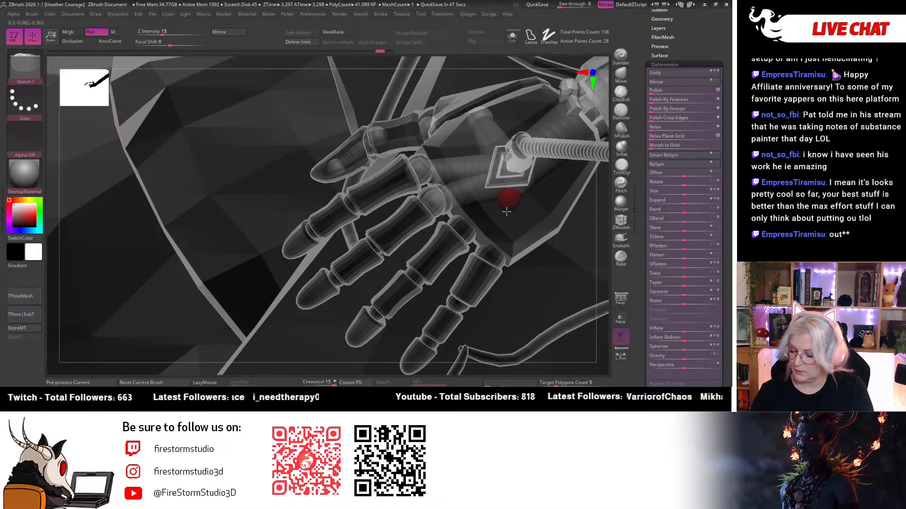
pyautogui.press('w')
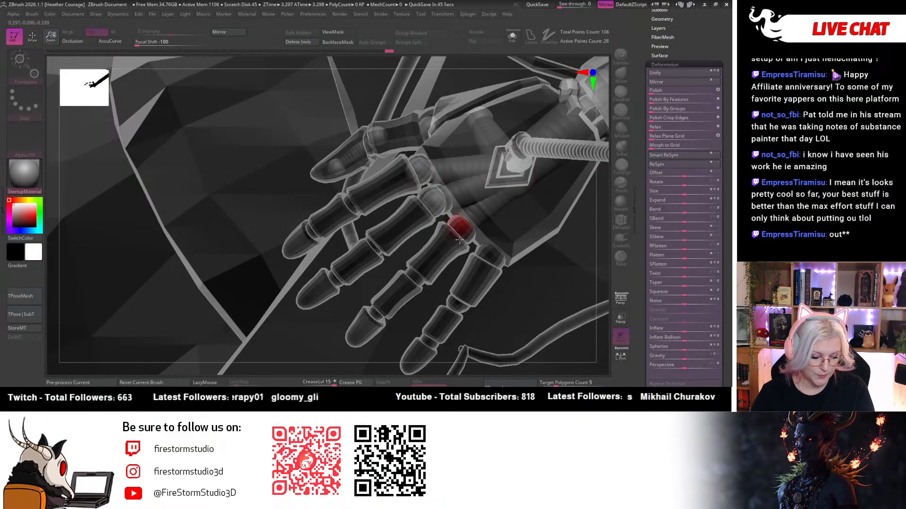
pyautogui.moveTo(599, 262); pyautogui.dragTo(577, 239)
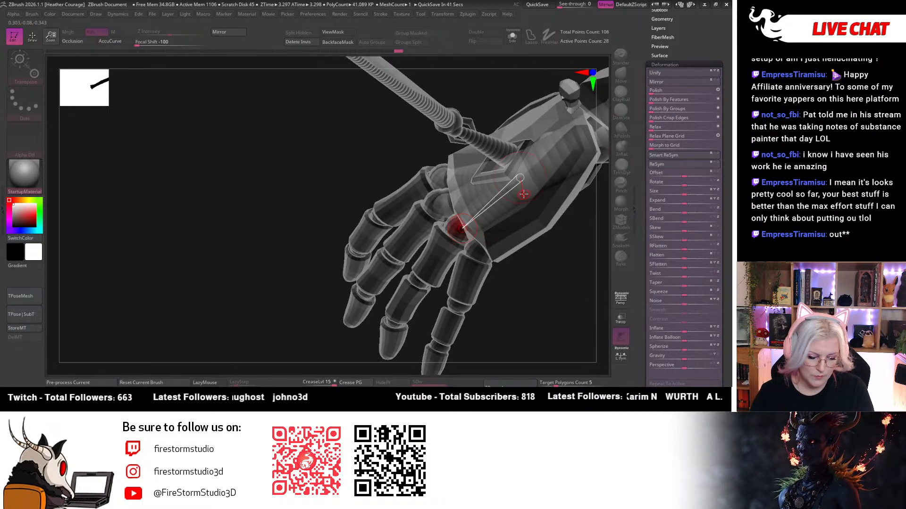
# Branch a ZSphere from the palm joint to the little finger's base knuckle and centre it from several angles.
pyautogui.press('q')
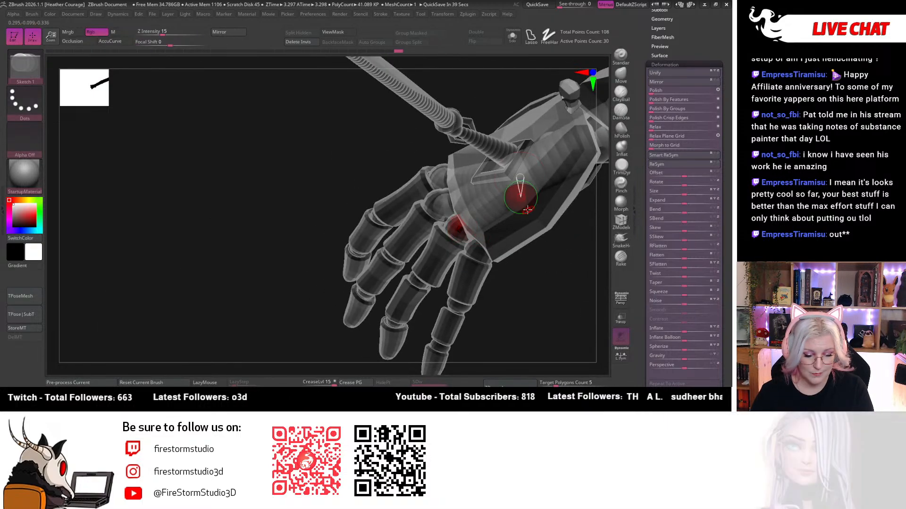
pyautogui.press('w')
pyautogui.moveTo(479, 259); pyautogui.dragTo(537, 300, button='right')
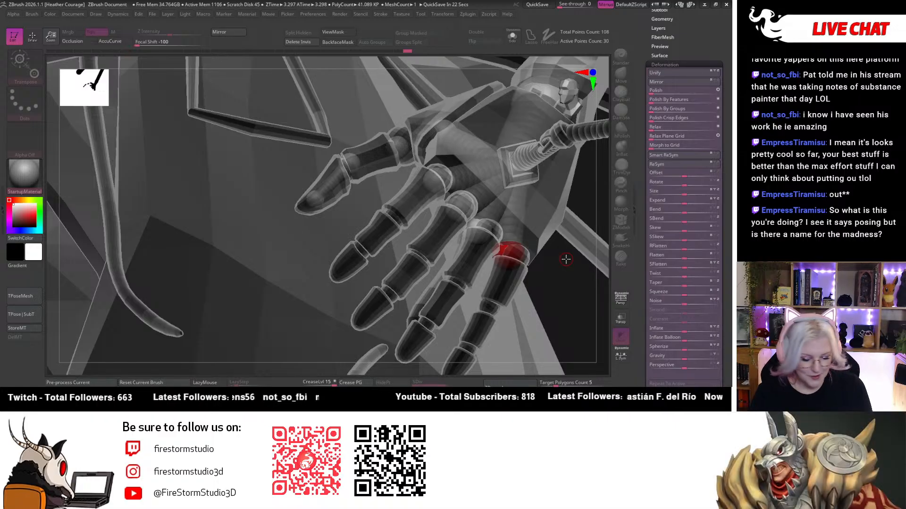
pyautogui.moveTo(565, 288)
pyautogui.mouseDown()
pyautogui.moveTo(536, 262)
pyautogui.moveTo(481, 299)
pyautogui.moveTo(473, 290)
pyautogui.moveTo(467, 241)
pyautogui.moveTo(530, 184)
pyautogui.mouseUp()
# Look up the ZSphere Rig option among the Transpose Master plugin commands.
pyautogui.click(468, 14)
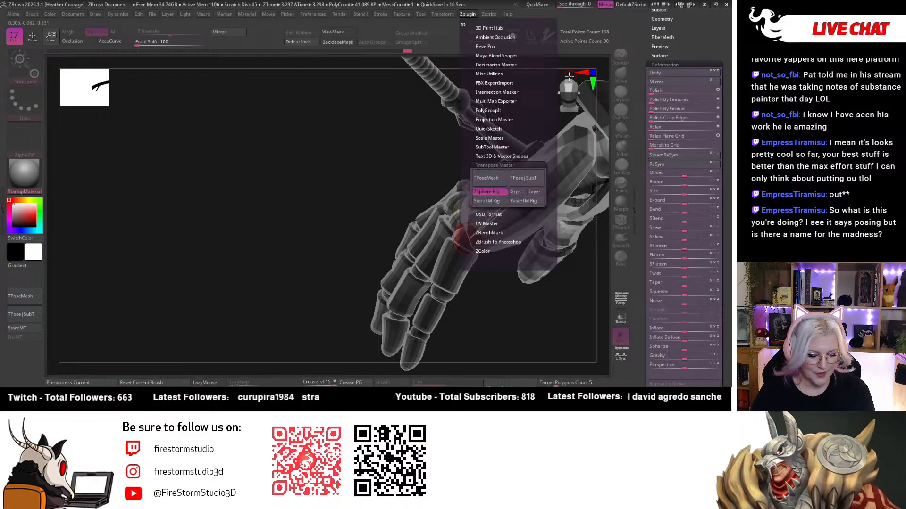
pyautogui.moveTo(278, 292); pyautogui.dragTo(291, 283)
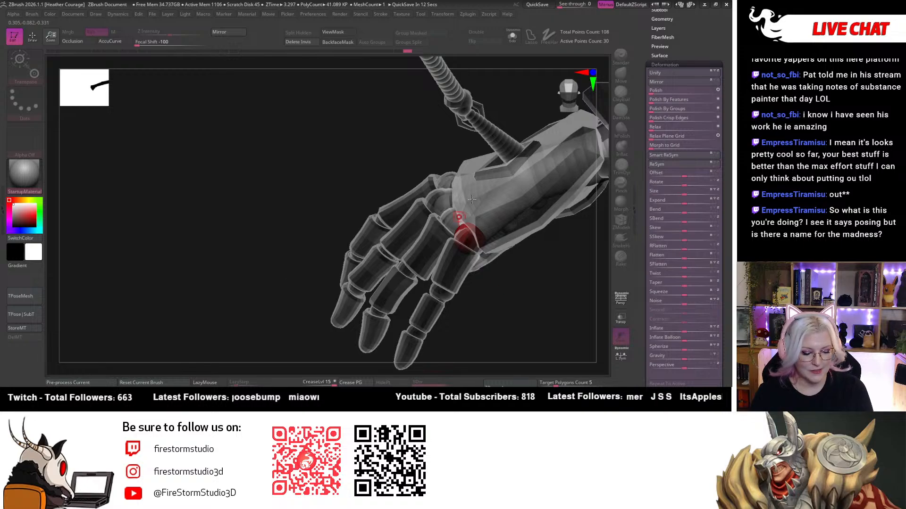
# Extend a ZSphere from the index finger's base knuckle and place it inside the finger's middle joint.
pyautogui.moveTo(521, 218); pyautogui.dragTo(455, 259)
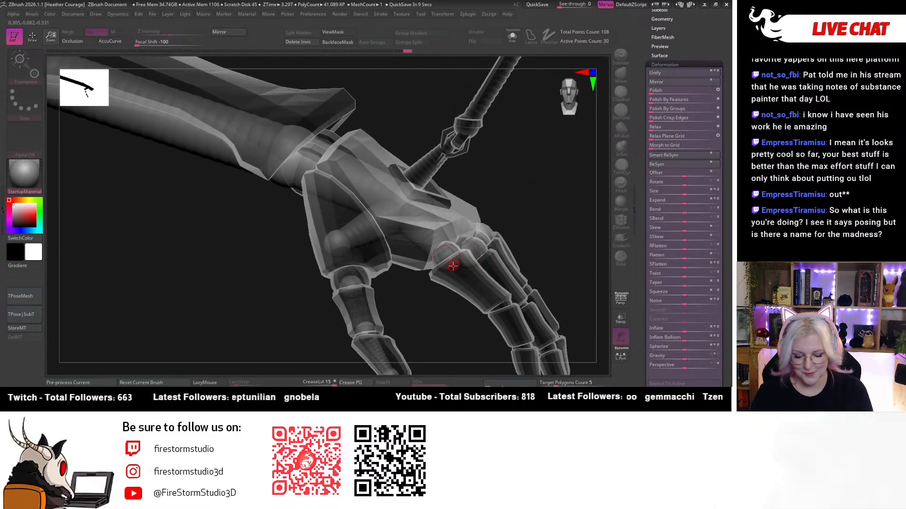
pyautogui.press('q')
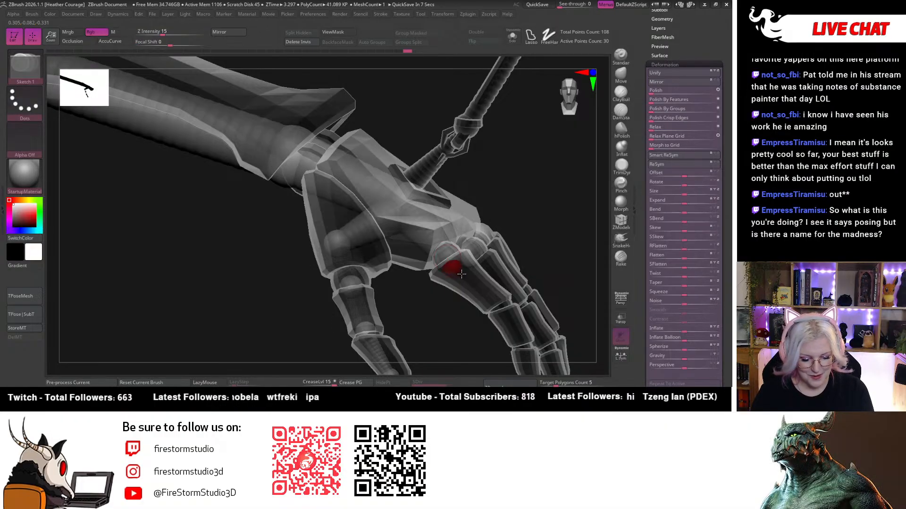
pyautogui.press('w')
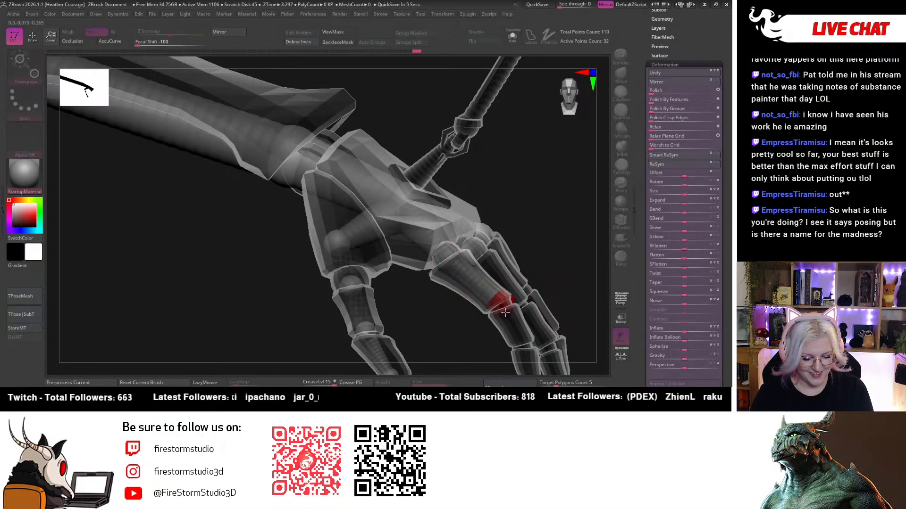
pyautogui.moveTo(505, 313); pyautogui.dragTo(490, 311, button='right')
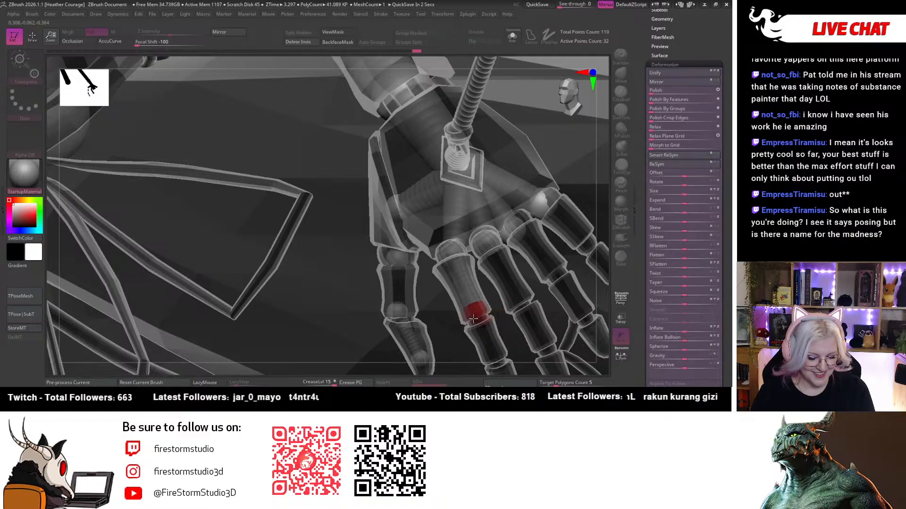
pyautogui.moveTo(474, 319); pyautogui.dragTo(452, 256)
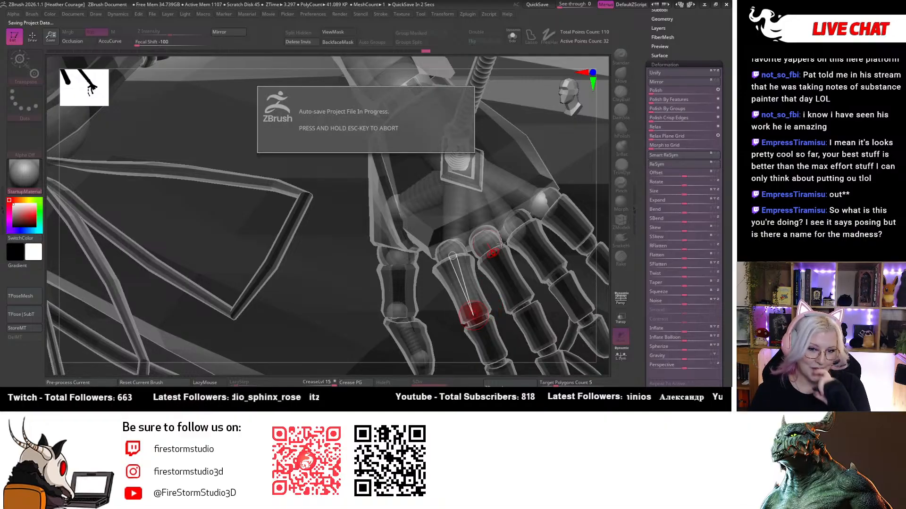
# Extend a ZSphere from the middle finger's base knuckle to its middle joint and align it from the side.
pyautogui.press('q')
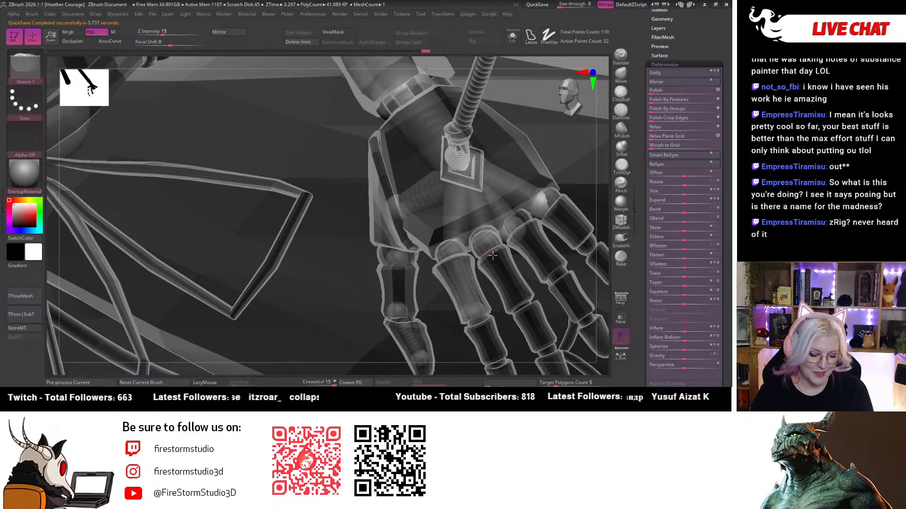
pyautogui.press('w')
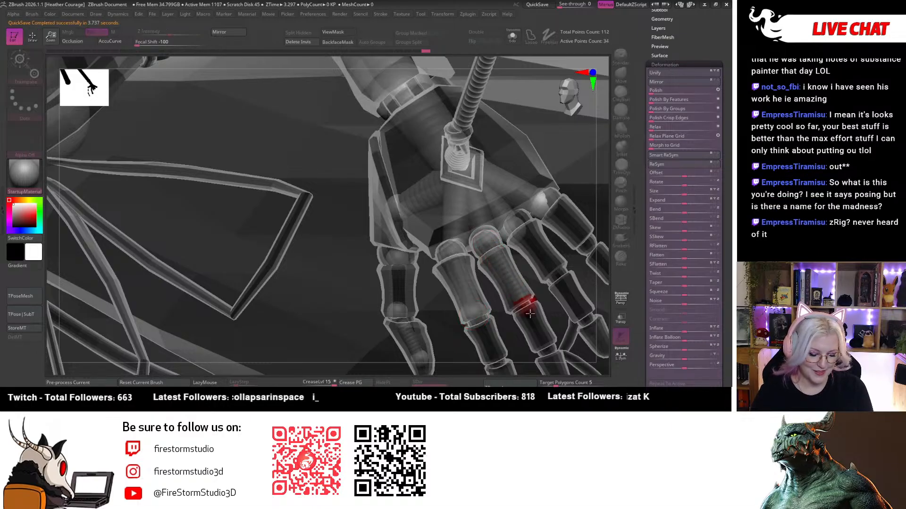
pyautogui.moveTo(604, 263); pyautogui.dragTo(573, 260)
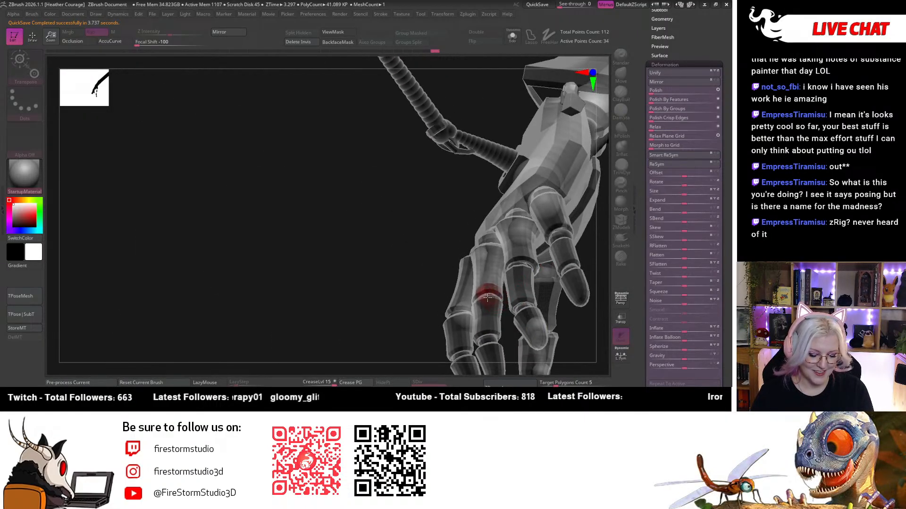
pyautogui.moveTo(504, 268); pyautogui.dragTo(511, 233)
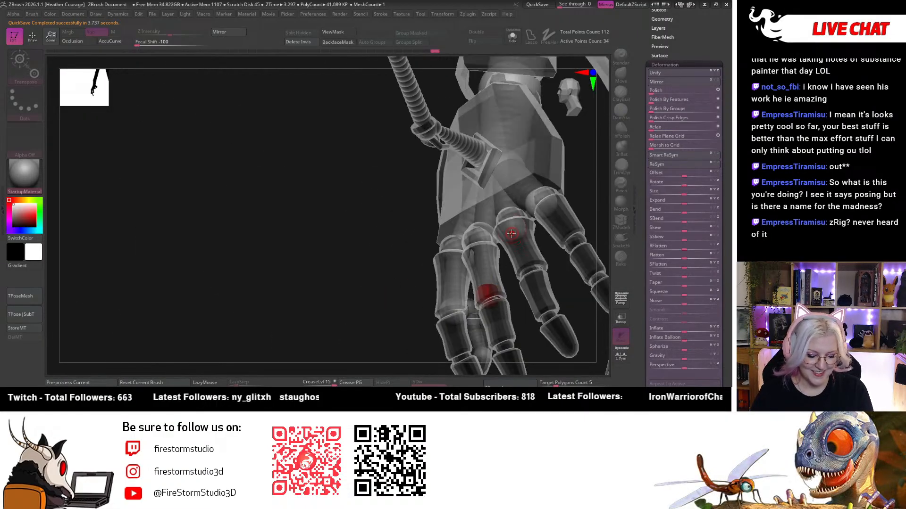
# Extend ZSpheres from the ring and little fingers' base knuckles to their middle joints and align the little finger's one.
pyautogui.click(512, 233)
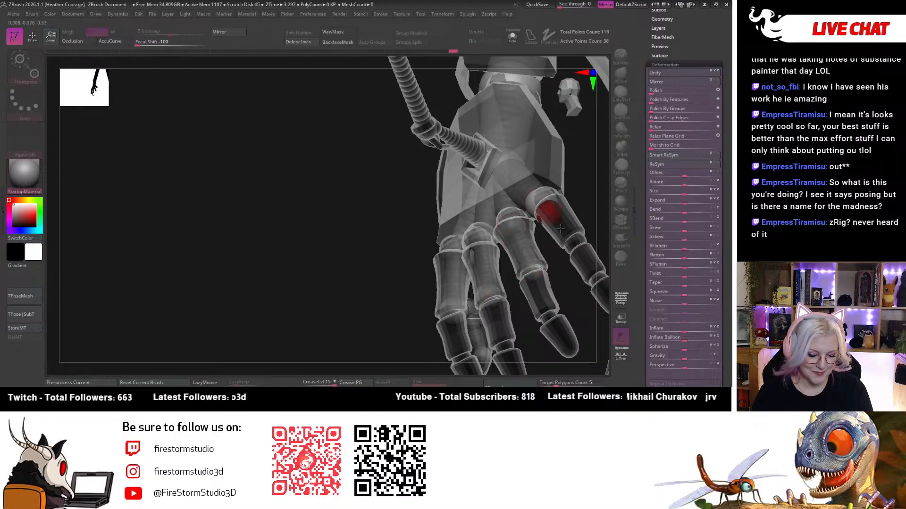
pyautogui.click(577, 249)
pyautogui.moveTo(590, 219); pyautogui.dragTo(554, 252)
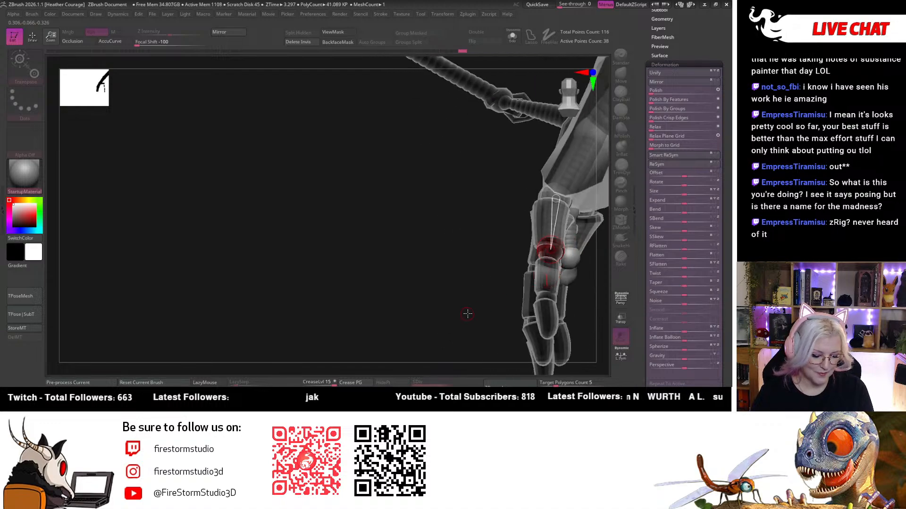
pyautogui.moveTo(467, 313); pyautogui.dragTo(562, 253)
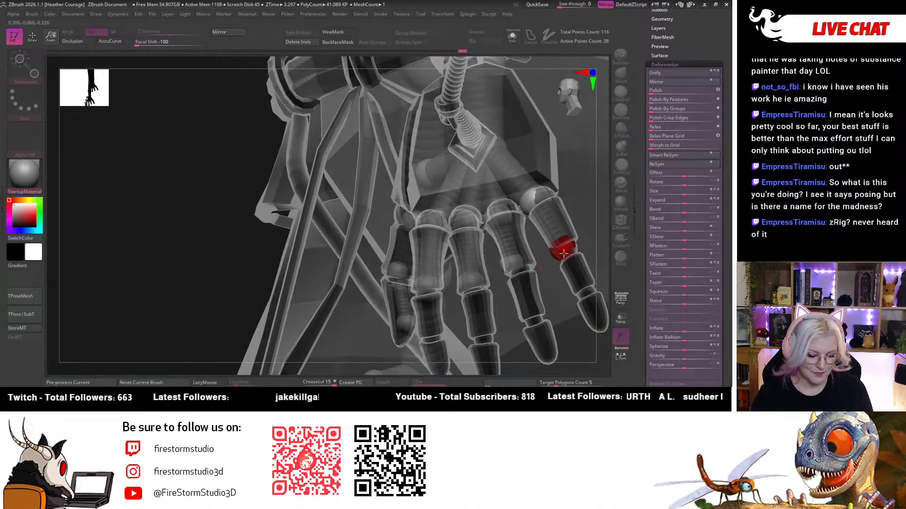
# Centre the ring finger's second ZSphere inside its middle joint from the front and from below.
pyautogui.click(516, 265)
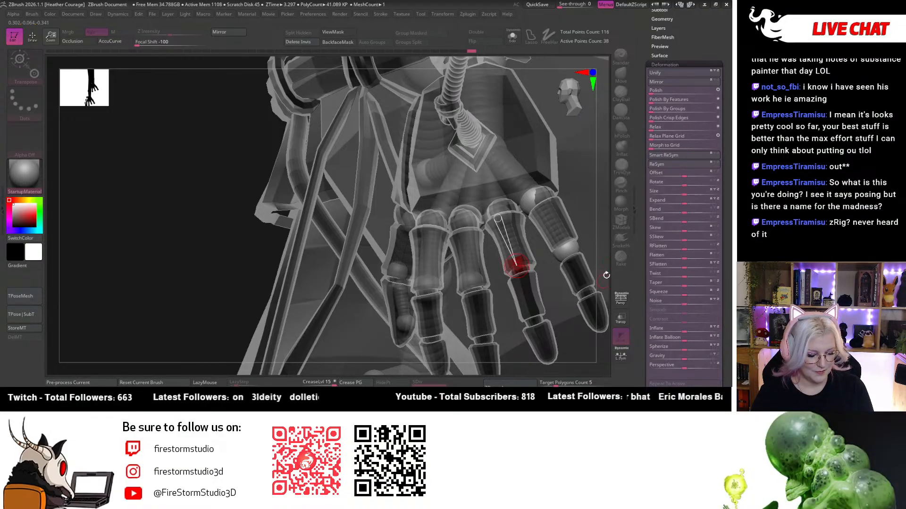
pyautogui.moveTo(607, 278); pyautogui.dragTo(537, 263)
pyautogui.moveTo(575, 215); pyautogui.dragTo(573, 113)
pyautogui.moveTo(517, 265); pyautogui.dragTo(554, 309)
pyautogui.moveTo(519, 273); pyautogui.dragTo(530, 270)
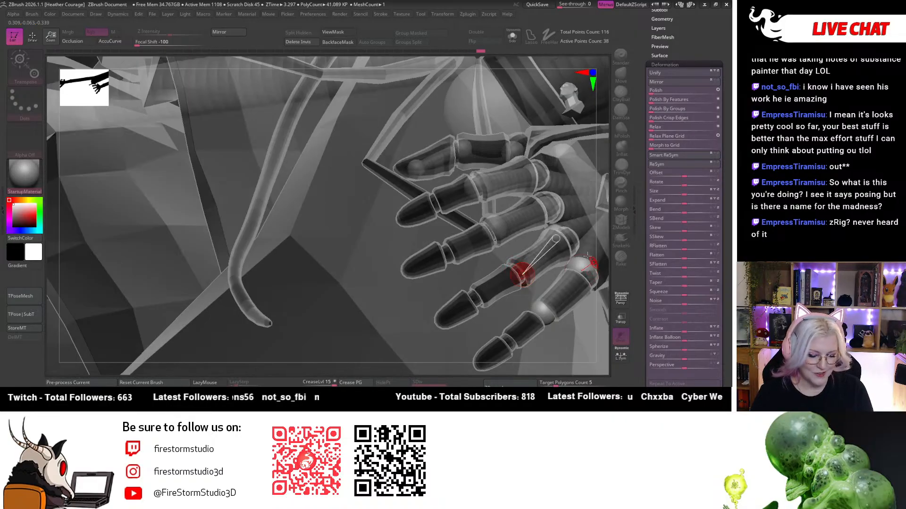
# Refine the finger middle-joint ZSpheres from several angles, centring the little finger's one inside its joint.
pyautogui.moveTo(599, 228); pyautogui.dragTo(599, 250)
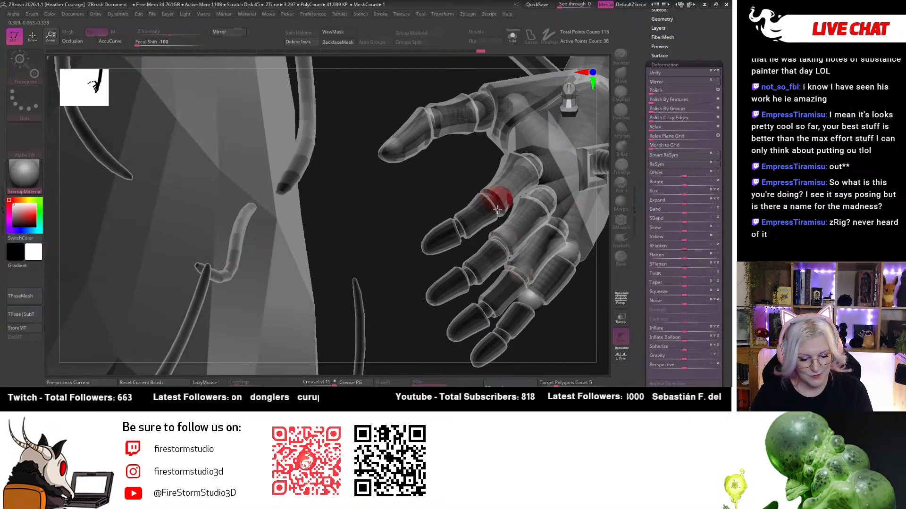
pyautogui.moveTo(414, 267); pyautogui.dragTo(381, 254)
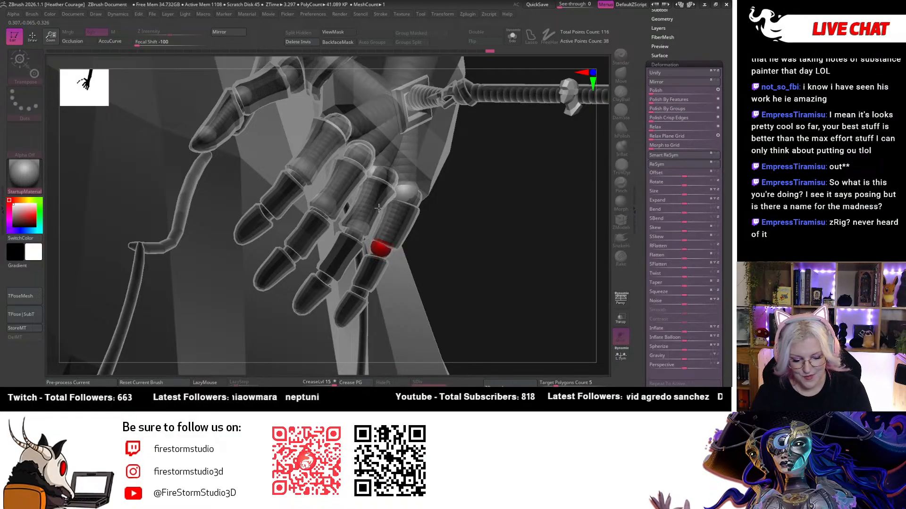
pyautogui.moveTo(555, 235); pyautogui.dragTo(446, 241)
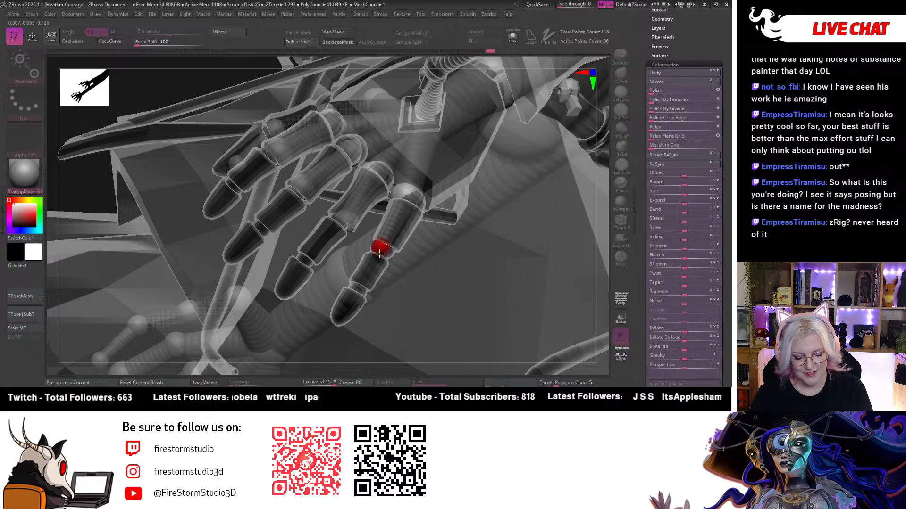
pyautogui.moveTo(593, 241); pyautogui.dragTo(385, 253)
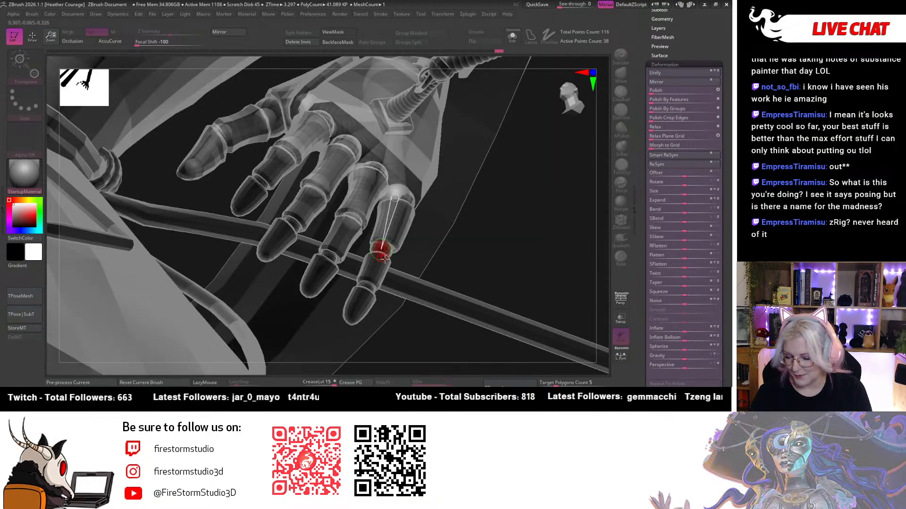
# Extend a ZSphere from the little finger's middle joint to its outer joint.
pyautogui.press('q')
pyautogui.click(378, 260)
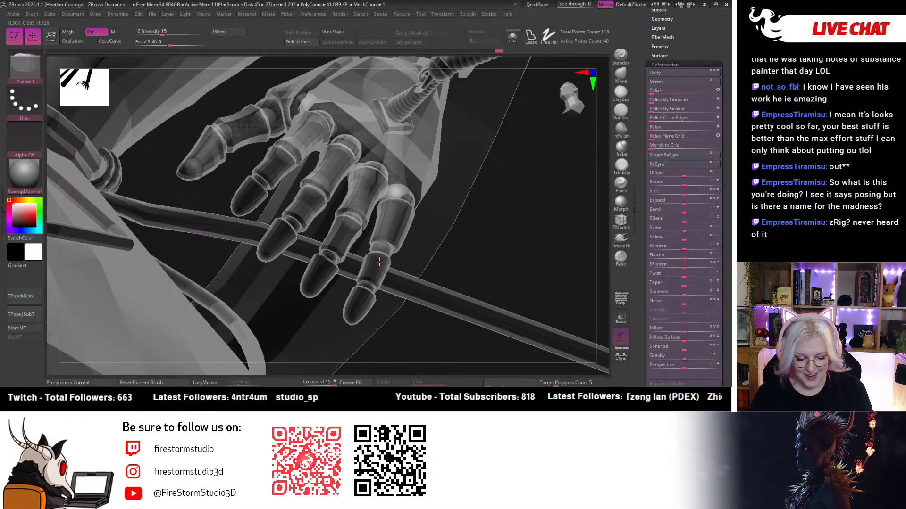
pyautogui.press('w')
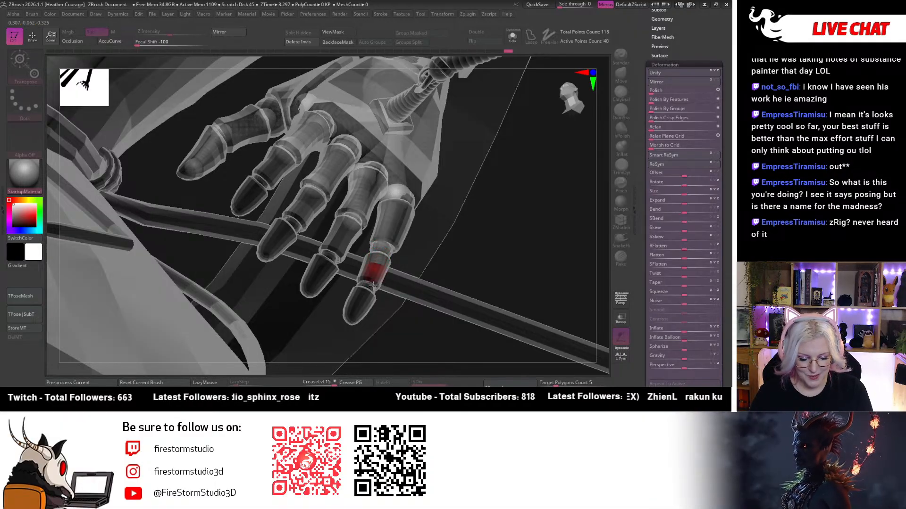
pyautogui.moveTo(533, 249); pyautogui.dragTo(504, 238)
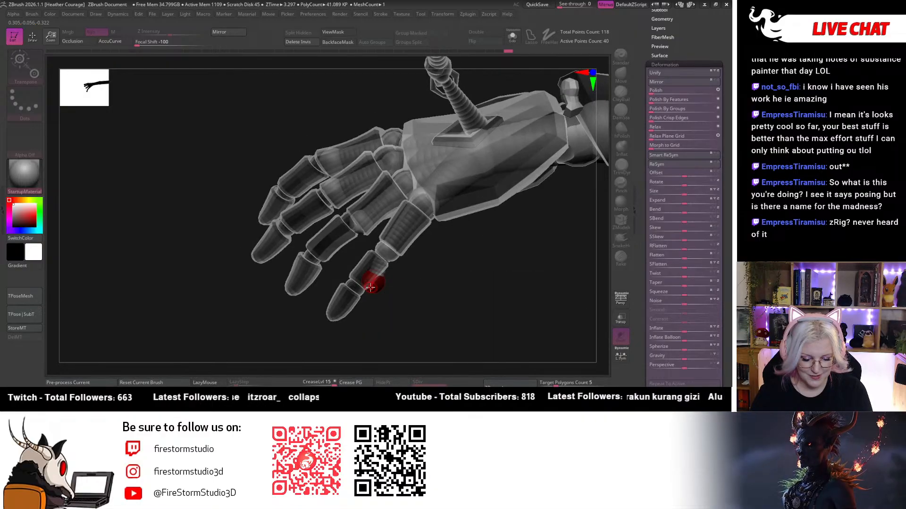
# Extend a ZSphere from the little finger's outer joint to its fingertip and align it from the side.
pyautogui.press('q')
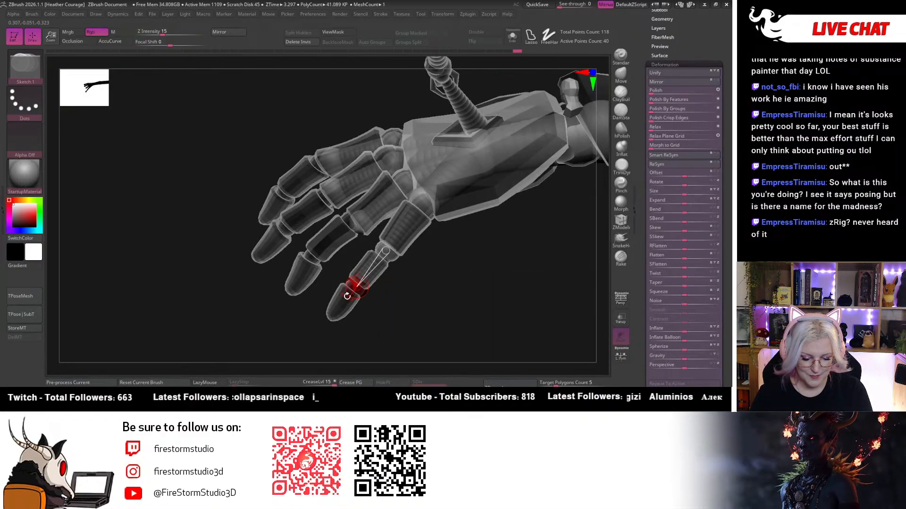
pyautogui.click(357, 287)
pyautogui.press('w')
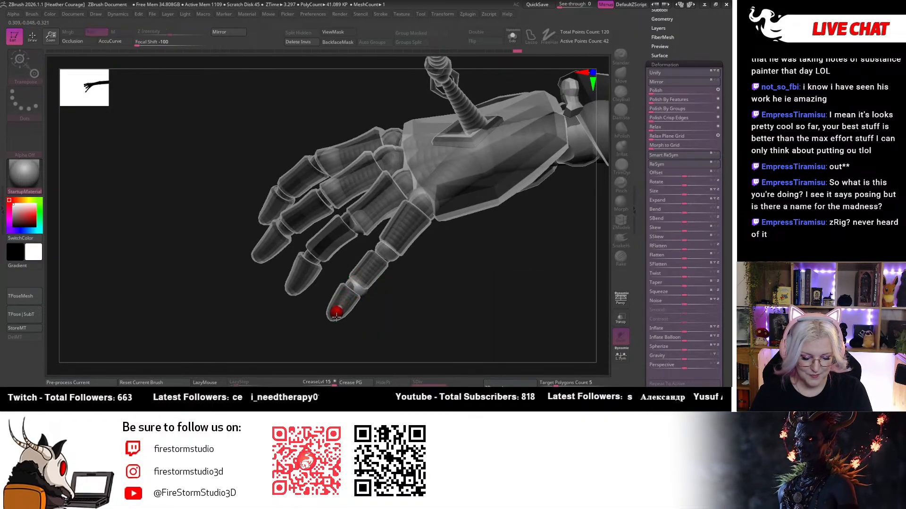
pyautogui.moveTo(404, 306); pyautogui.dragTo(441, 290)
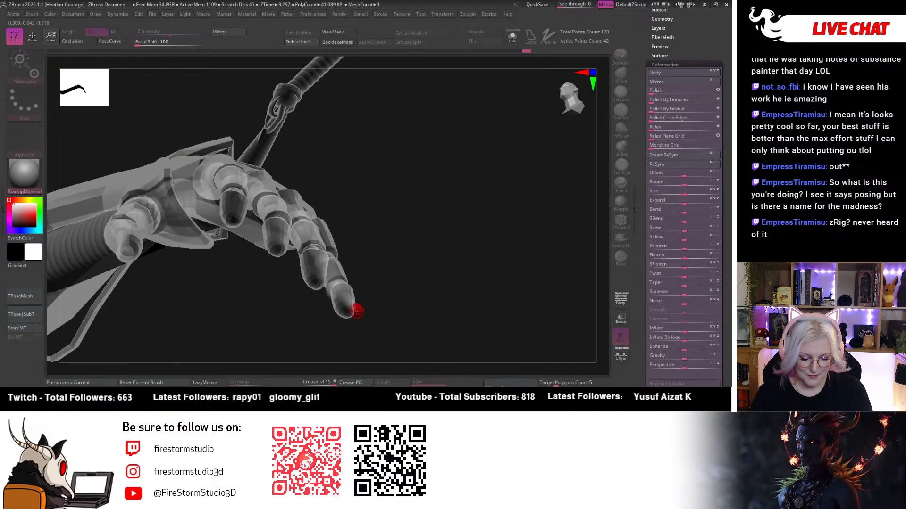
pyautogui.moveTo(345, 314); pyautogui.dragTo(321, 218)
# Extend a ZSphere from the ring finger's middle joint to its outer joint.
pyautogui.press('q')
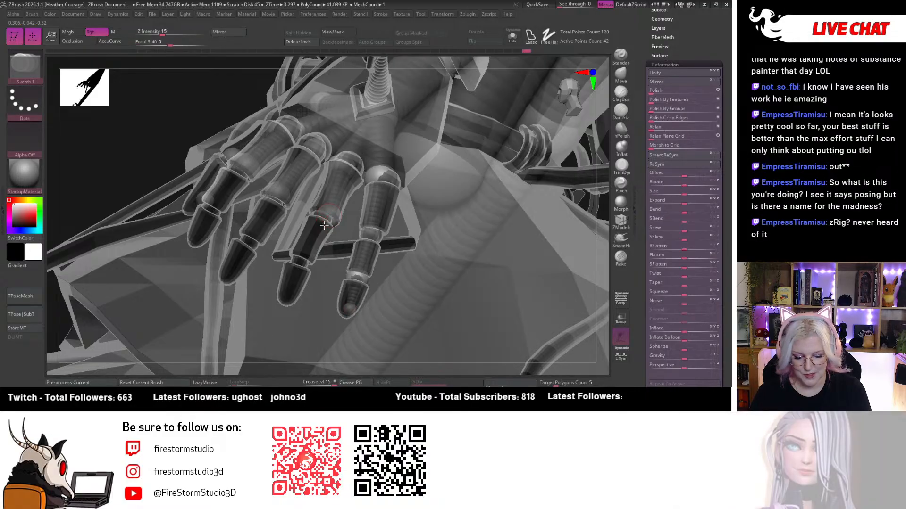
pyautogui.press('r')
pyautogui.moveTo(313, 241); pyautogui.dragTo(330, 222)
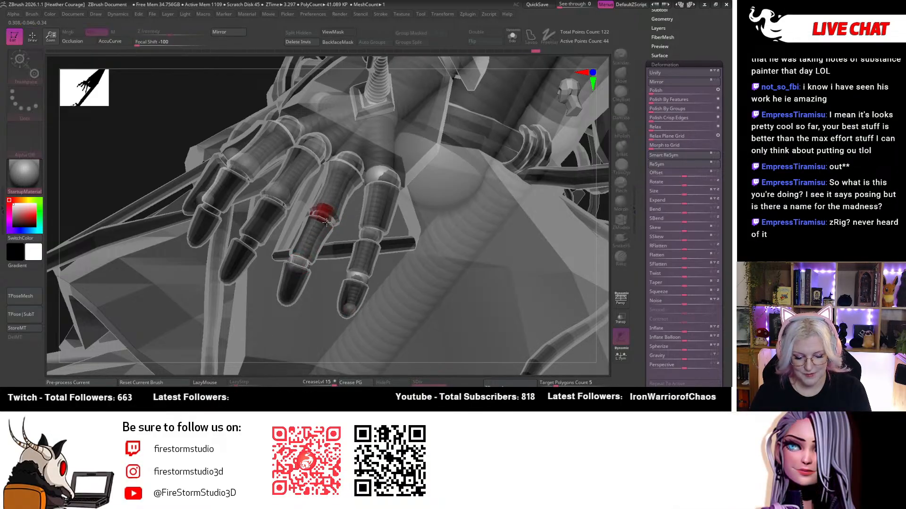
# Add the ring finger's fingertip ZSphere from its outer joint and align the finger's chain from another angle.
pyautogui.press('q')
pyautogui.moveTo(295, 272); pyautogui.dragTo(295, 283)
pyautogui.press('w')
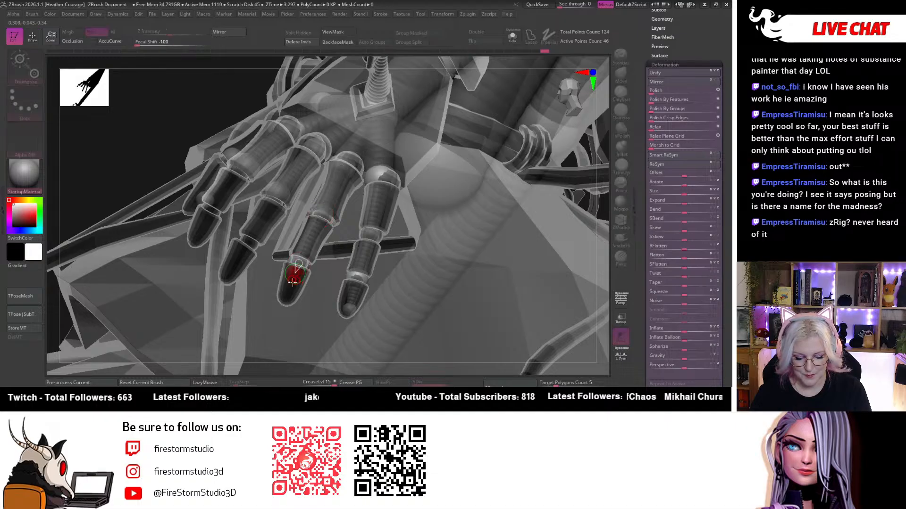
pyautogui.moveTo(605, 278); pyautogui.dragTo(603, 248)
pyautogui.moveTo(291, 295); pyautogui.dragTo(298, 215)
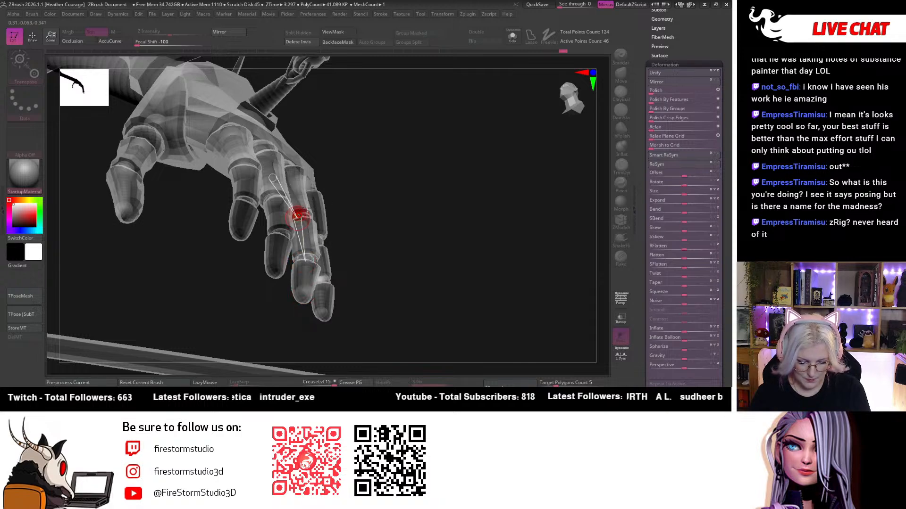
# Extend a ZSphere from the middle finger's middle joint to its outer joint and align it from several angles.
pyautogui.click(273, 204)
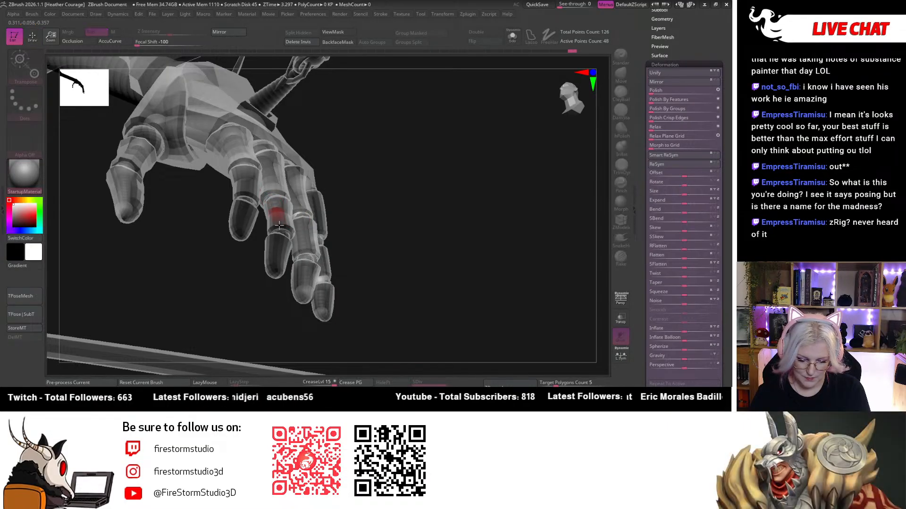
pyautogui.moveTo(491, 215); pyautogui.dragTo(288, 233)
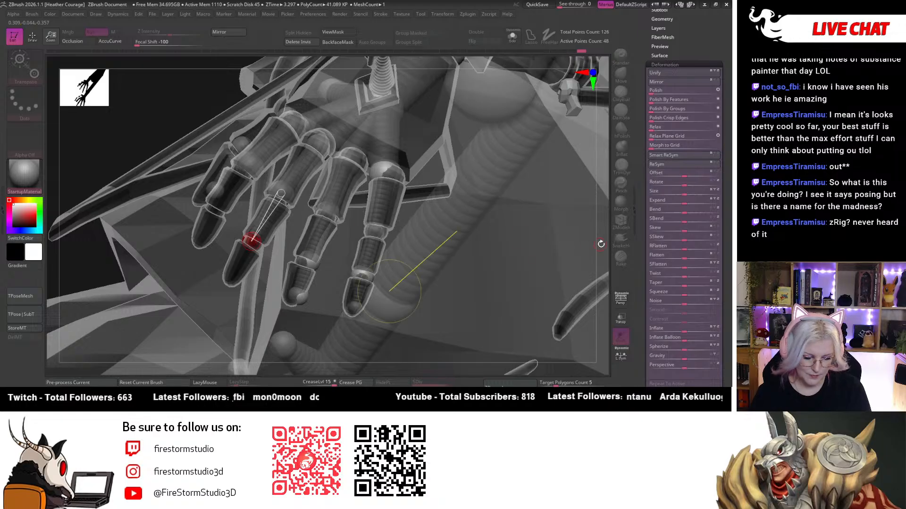
pyautogui.moveTo(602, 242); pyautogui.dragTo(634, 239)
pyautogui.moveTo(344, 211); pyautogui.dragTo(287, 230)
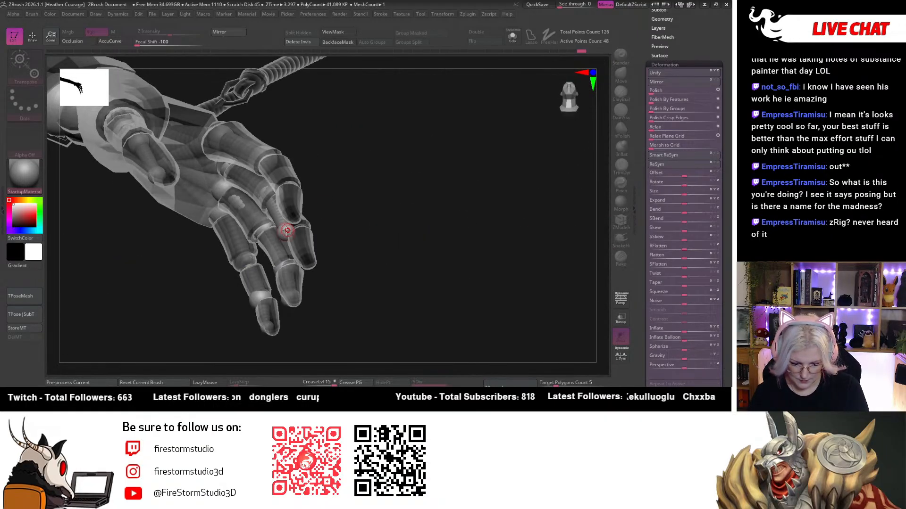
pyautogui.moveTo(387, 210); pyautogui.dragTo(289, 236)
pyautogui.hotkey('ctrl', 'z')
# Extend a ZSphere from the index finger's middle joint to its outer joint.
pyautogui.moveTo(229, 268)
pyautogui.mouseDown()
pyautogui.moveTo(282, 162)
pyautogui.moveTo(248, 212)
pyautogui.mouseUp()
pyautogui.press('q')
pyautogui.press('w')
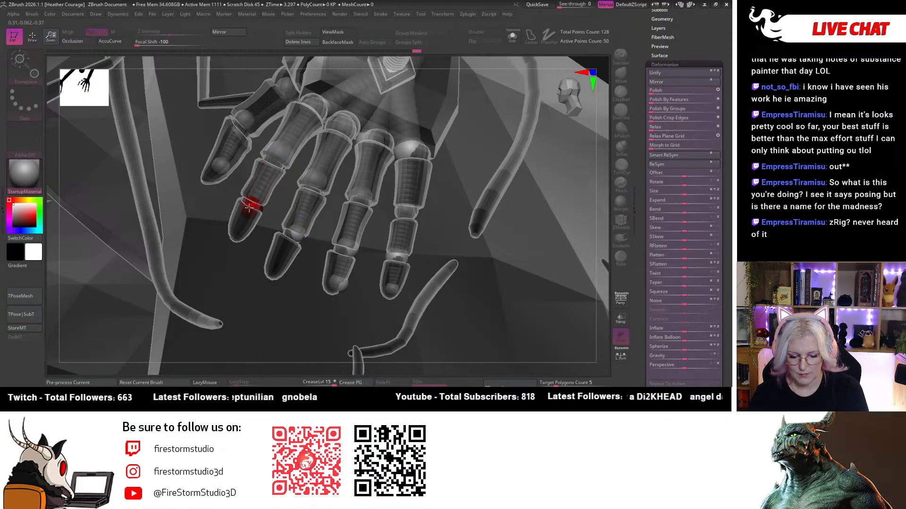
# Align the index finger's outer ZSphere from the side and extend a ZSphere from it to the fingertip.
pyautogui.moveTo(602, 215); pyautogui.dragTo(448, 217)
pyautogui.press('q')
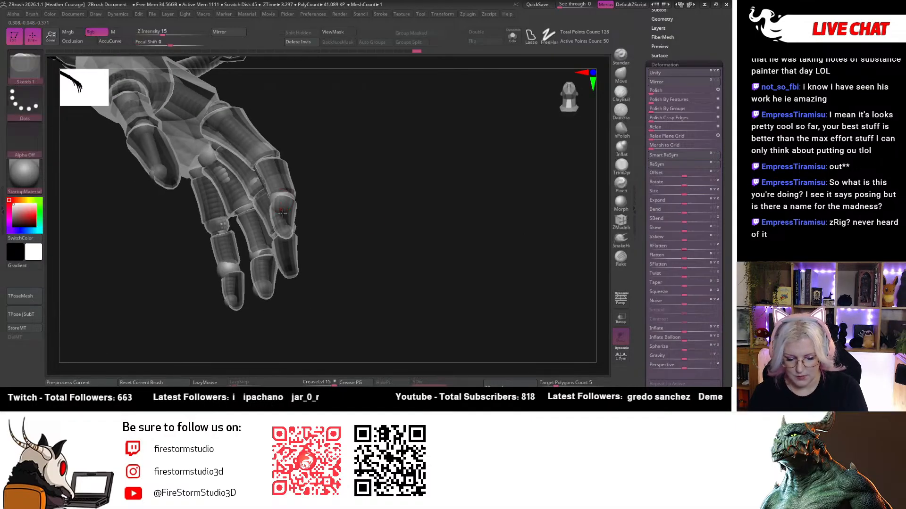
pyautogui.press('w')
pyautogui.moveTo(286, 230); pyautogui.dragTo(281, 202)
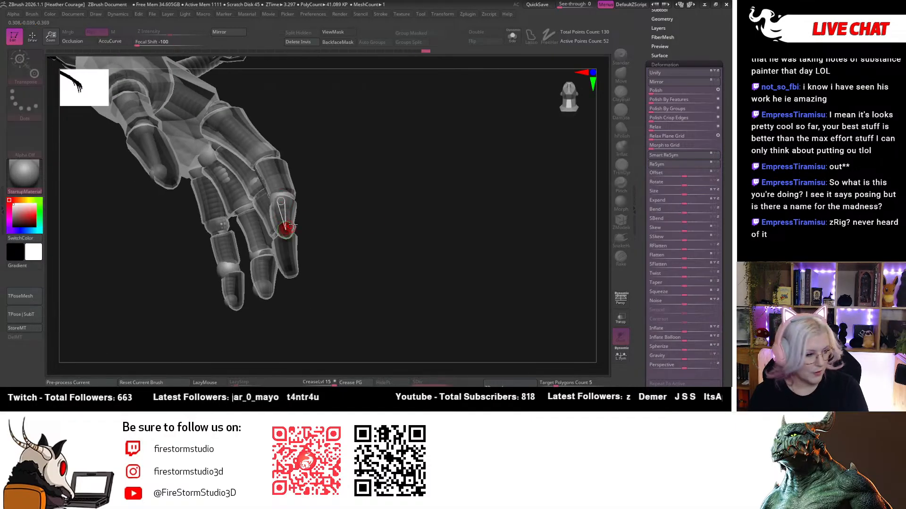
# Centre the middle finger's outer ZSphere in its joint, then extend a ZSphere to the fingertip and align it.
pyautogui.moveTo(470, 230); pyautogui.dragTo(330, 235)
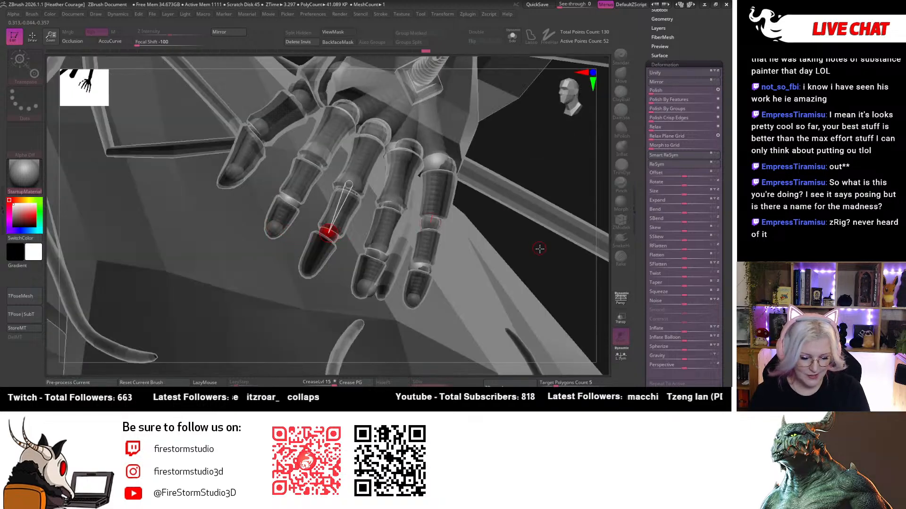
pyautogui.moveTo(539, 249)
pyautogui.mouseDown()
pyautogui.moveTo(425, 237)
pyautogui.moveTo(387, 214)
pyautogui.moveTo(329, 244)
pyautogui.moveTo(332, 206)
pyautogui.mouseUp()
pyautogui.press('q')
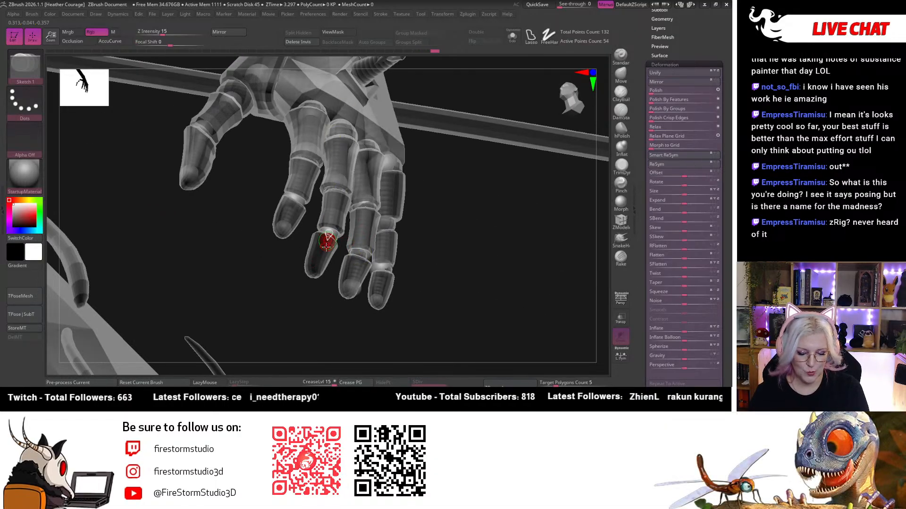
pyautogui.press('w')
pyautogui.moveTo(314, 272); pyautogui.dragTo(329, 233)
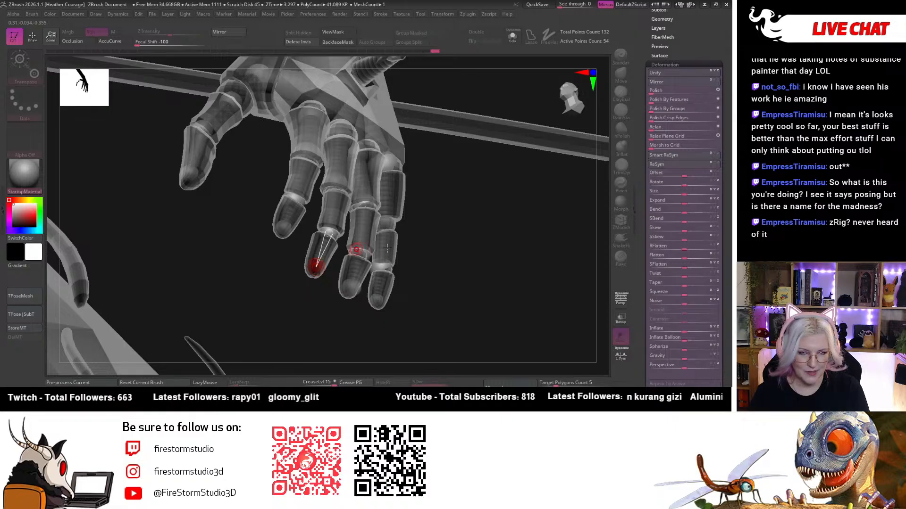
pyautogui.moveTo(520, 257); pyautogui.dragTo(462, 198)
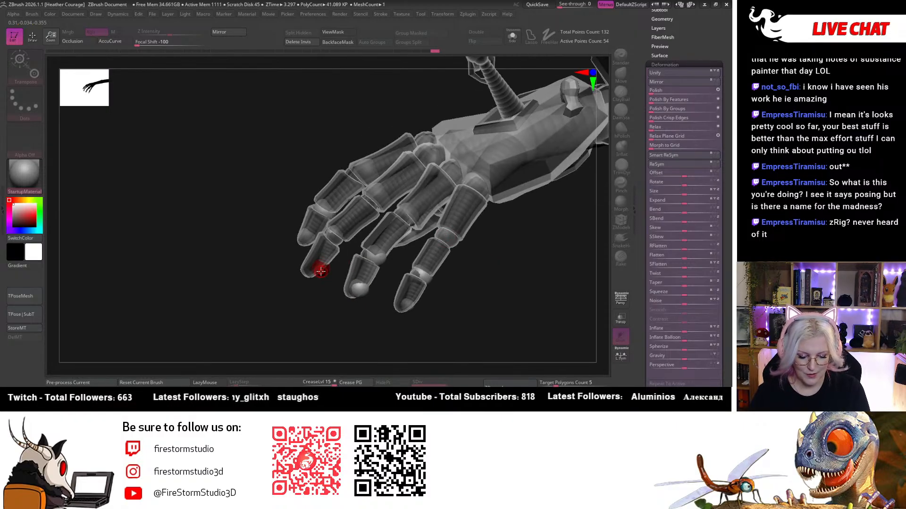
pyautogui.moveTo(312, 321)
pyautogui.mouseDown()
pyautogui.moveTo(368, 284)
pyautogui.moveTo(461, 277)
pyautogui.moveTo(467, 170)
pyautogui.moveTo(441, 153)
pyautogui.moveTo(435, 162)
pyautogui.mouseUp()
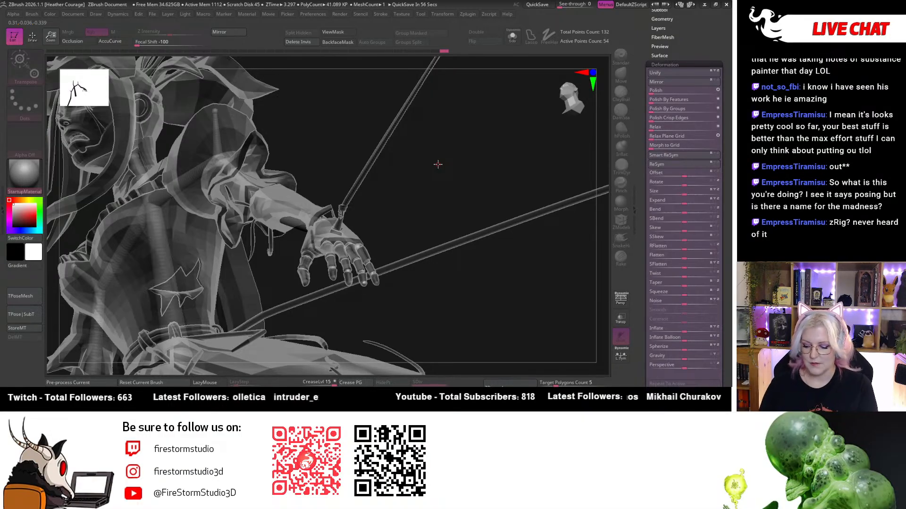
# Insert a ZSphere into the spine chain at the centre of the chest, working from the front.
pyautogui.click(574, 103)
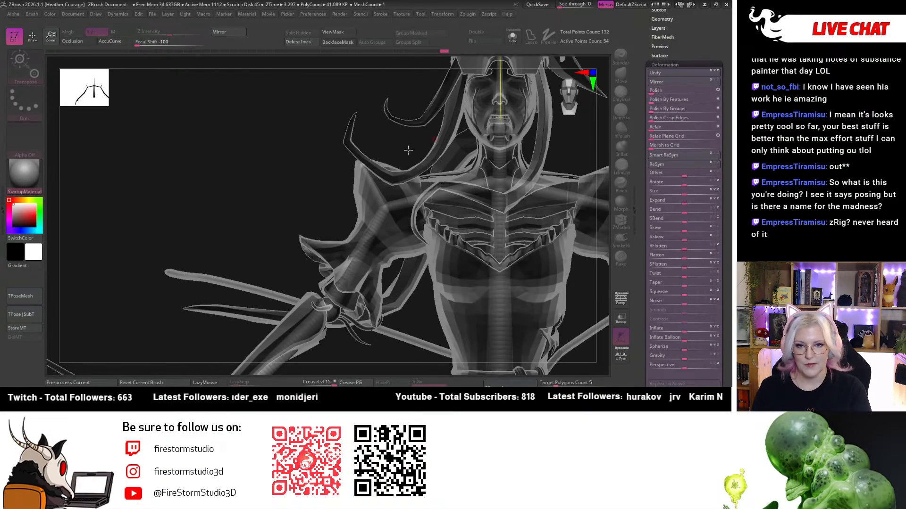
pyautogui.keyDown('alt'); pyautogui.moveTo(219, 183); pyautogui.dragTo(196, 152); pyautogui.keyUp('alt')
pyautogui.press('f')
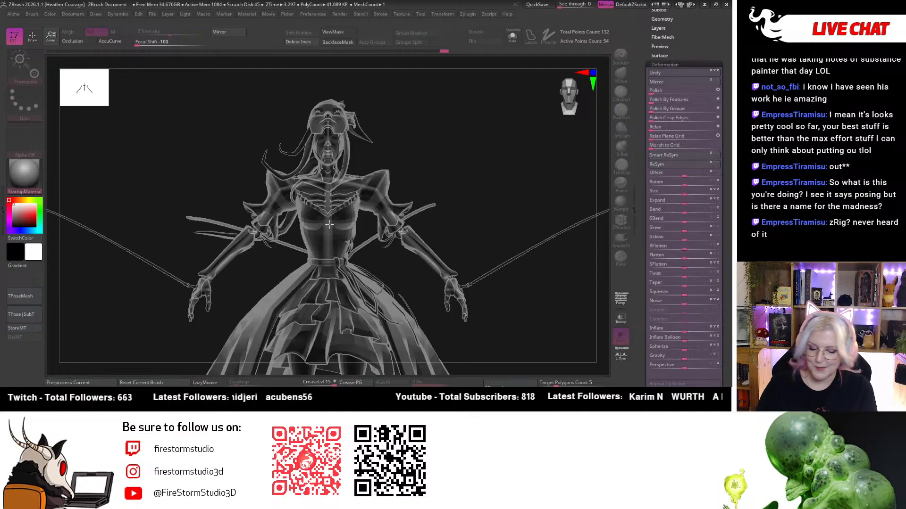
pyautogui.scroll(8, 485, 170)
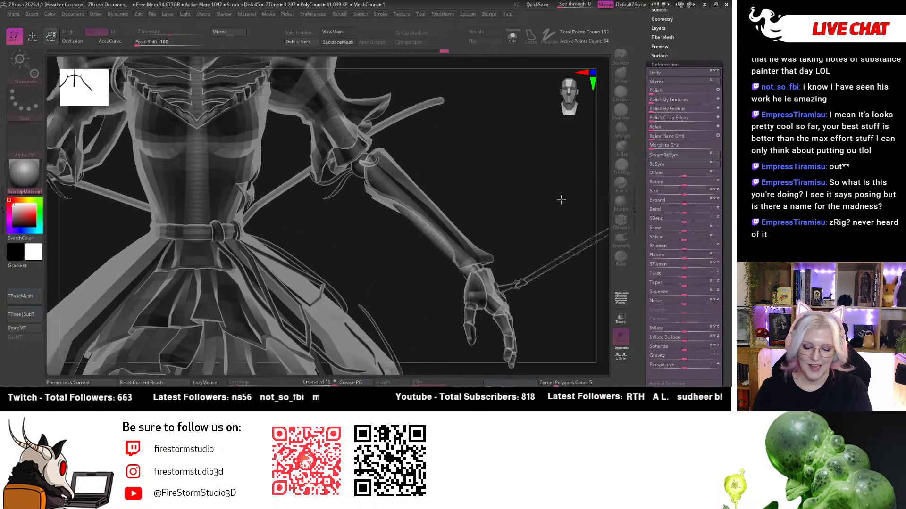
pyautogui.keyDown('alt'); pyautogui.moveTo(489, 155); pyautogui.dragTo(459, 105); pyautogui.keyUp('alt')
pyautogui.keyDown('alt'); pyautogui.moveTo(523, 168); pyautogui.dragTo(583, 321); pyautogui.keyUp('alt')
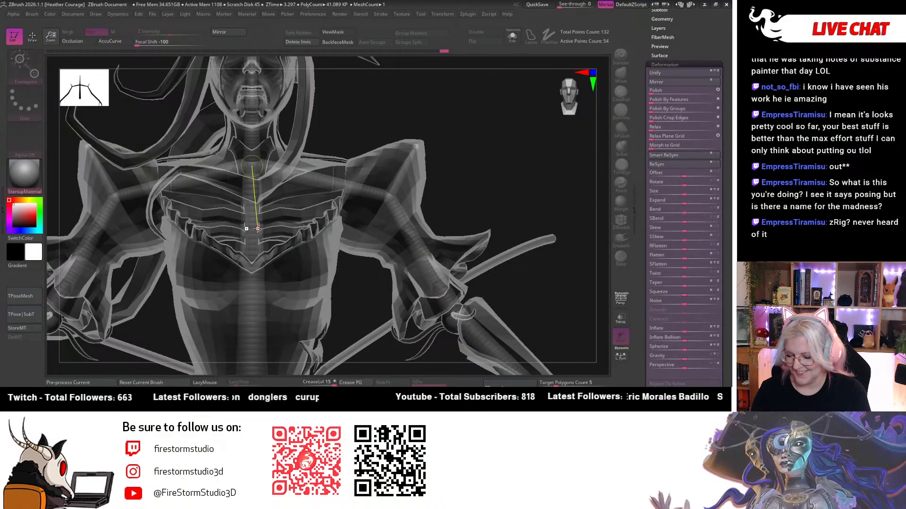
pyautogui.press('q')
pyautogui.moveTo(255, 227); pyautogui.dragTo(262, 230)
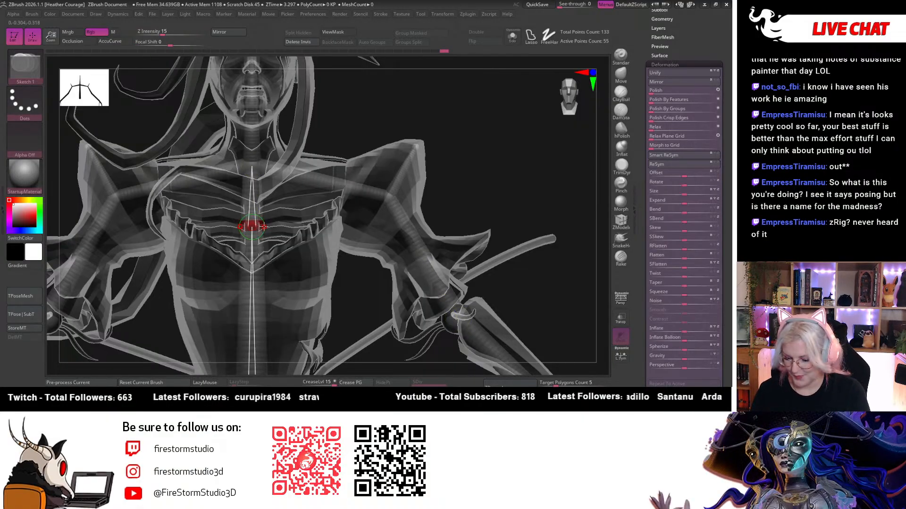
# Extend mirrored ZSpheres from the chest's central ZSphere to the sides of the ribcage and align their depth from the side.
pyautogui.press('r')
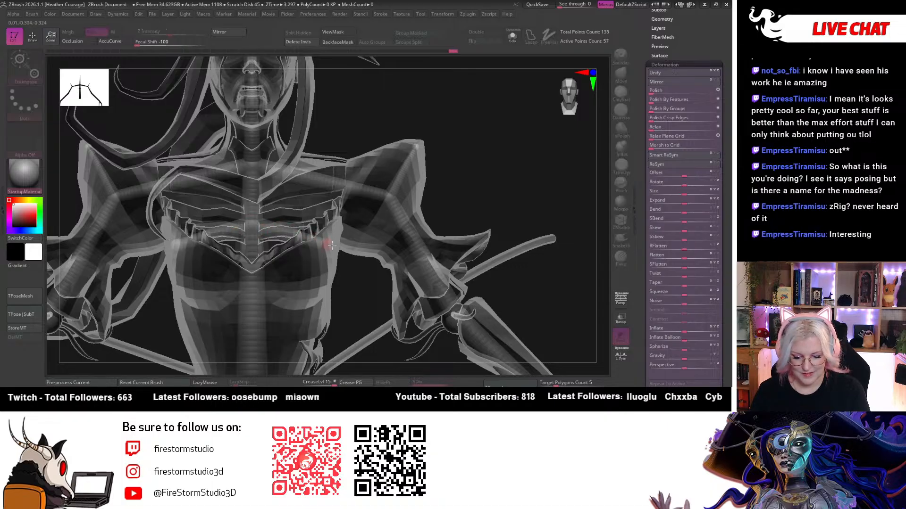
pyautogui.moveTo(323, 240); pyautogui.dragTo(305, 231)
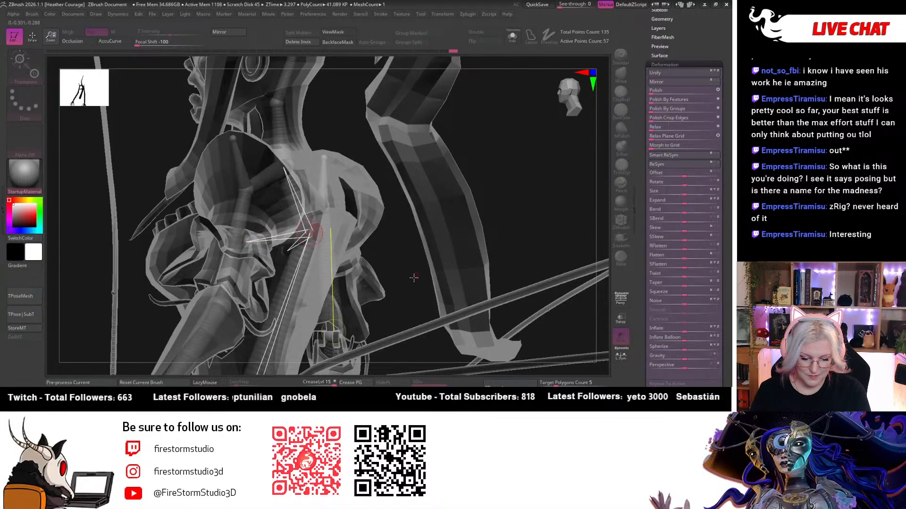
pyautogui.moveTo(414, 277); pyautogui.dragTo(318, 234)
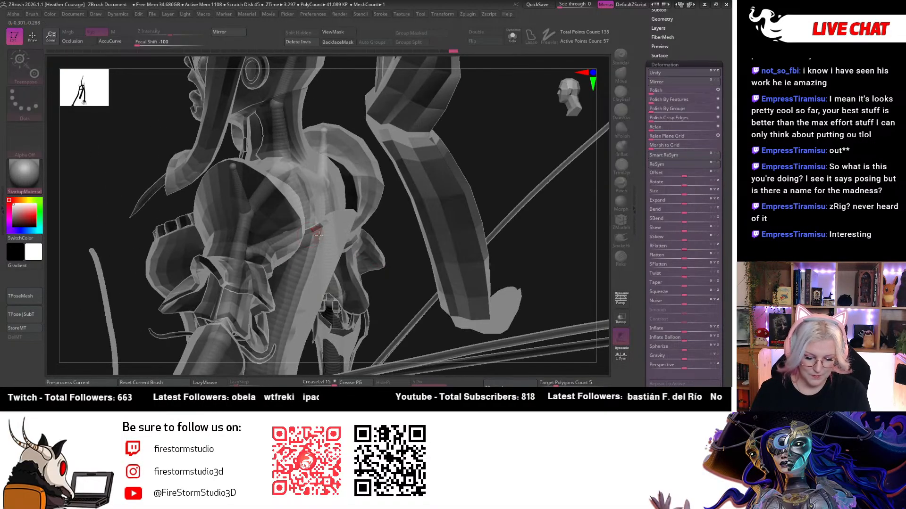
pyautogui.moveTo(410, 259); pyautogui.dragTo(405, 190)
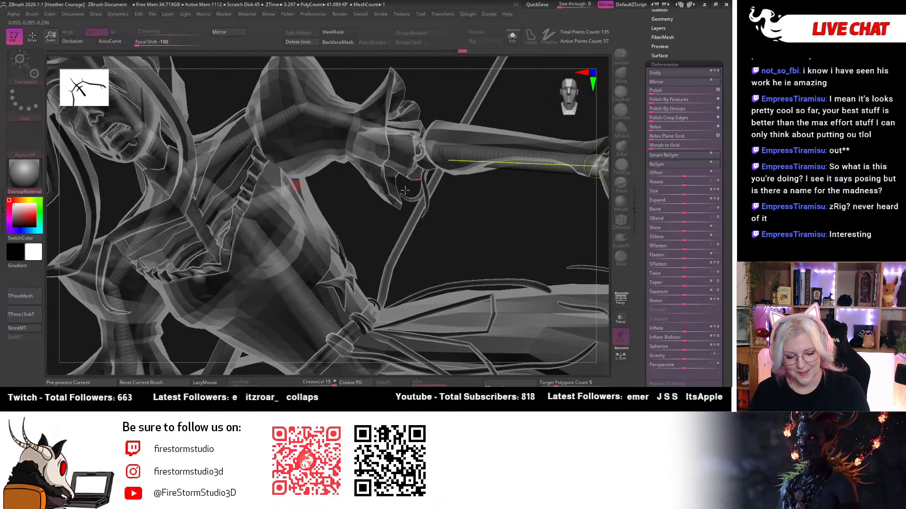
# Extend mirrored ZSpheres from the ribcage-side ZSpheres forward into the breasts and position them from several angles.
pyautogui.press('q')
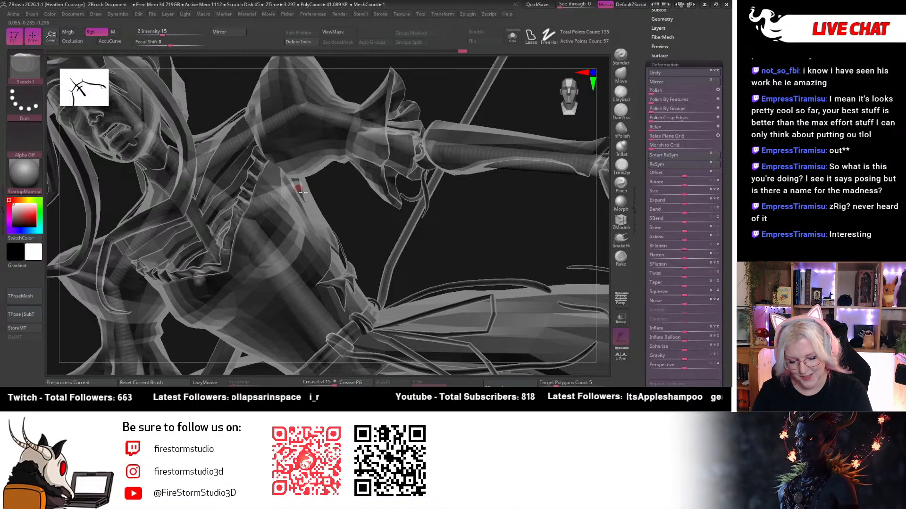
pyautogui.press('w')
pyautogui.moveTo(301, 190); pyautogui.dragTo(288, 209)
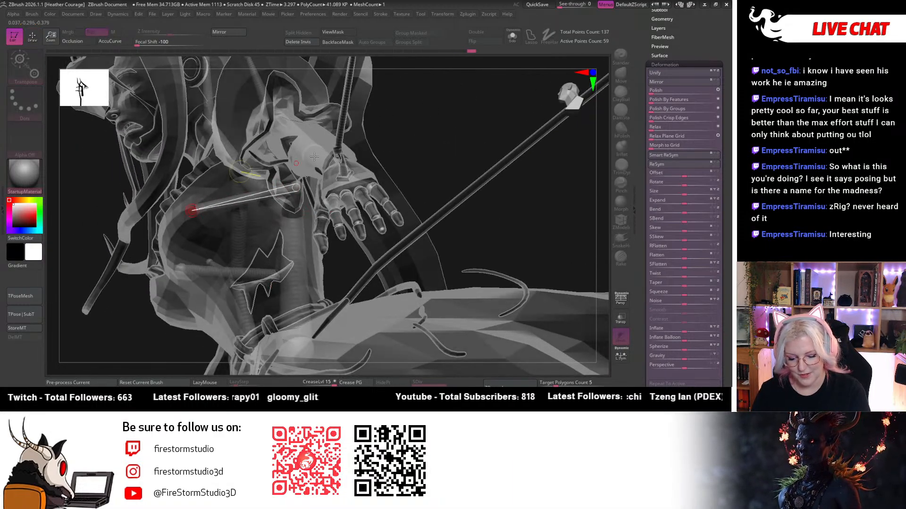
pyautogui.moveTo(314, 156); pyautogui.dragTo(293, 247)
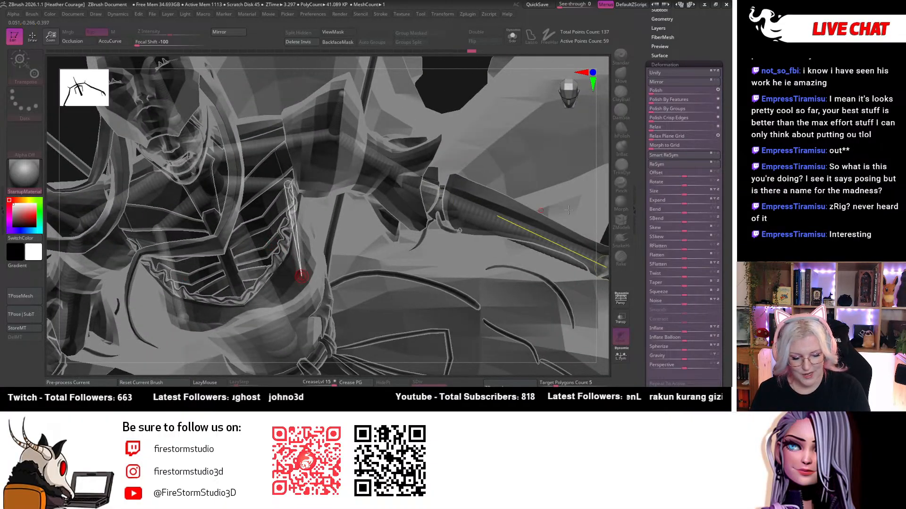
pyautogui.moveTo(568, 210); pyautogui.dragTo(411, 198)
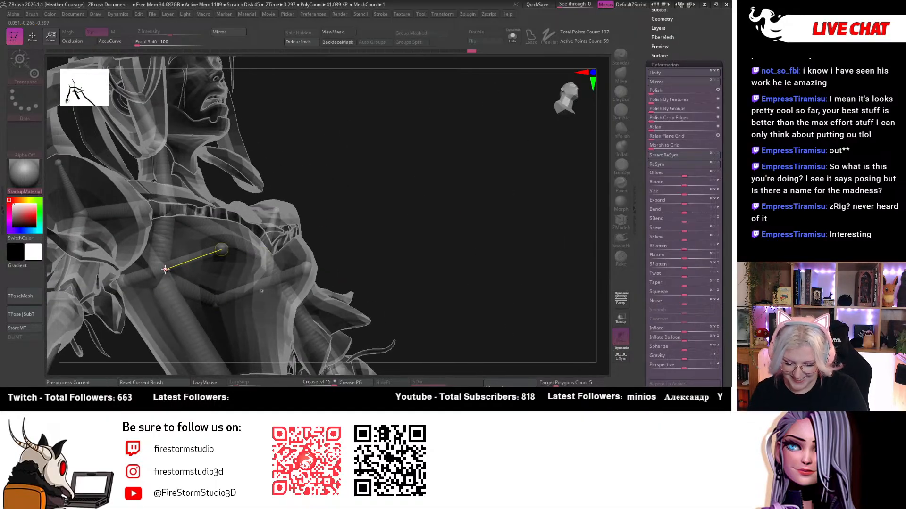
# Extend mirrored ZSpheres from the chest's central ZSphere forward into the chest and position them from several angles.
pyautogui.click(164, 270)
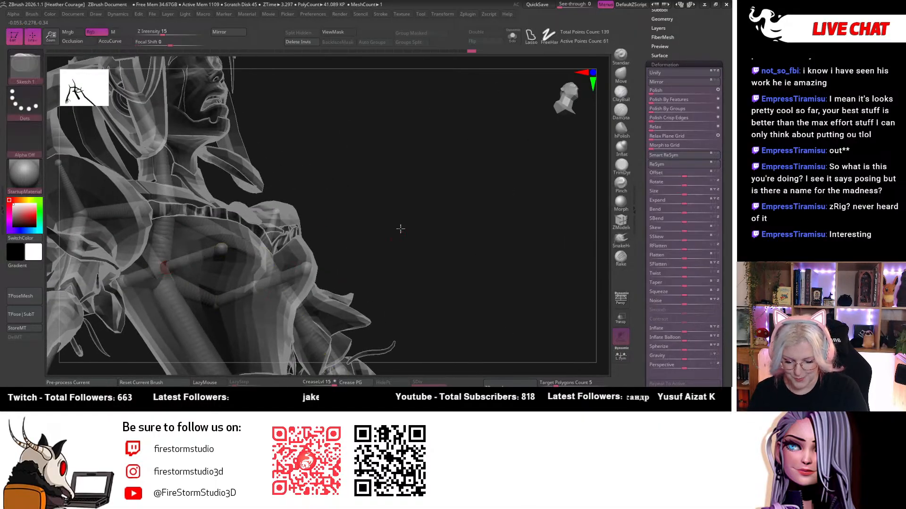
pyautogui.moveTo(401, 228); pyautogui.dragTo(189, 267)
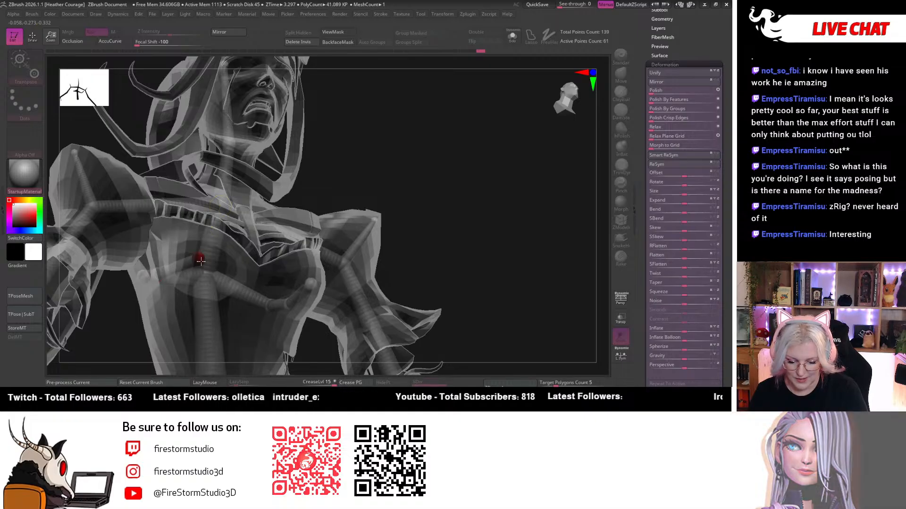
pyautogui.moveTo(494, 257); pyautogui.dragTo(461, 246)
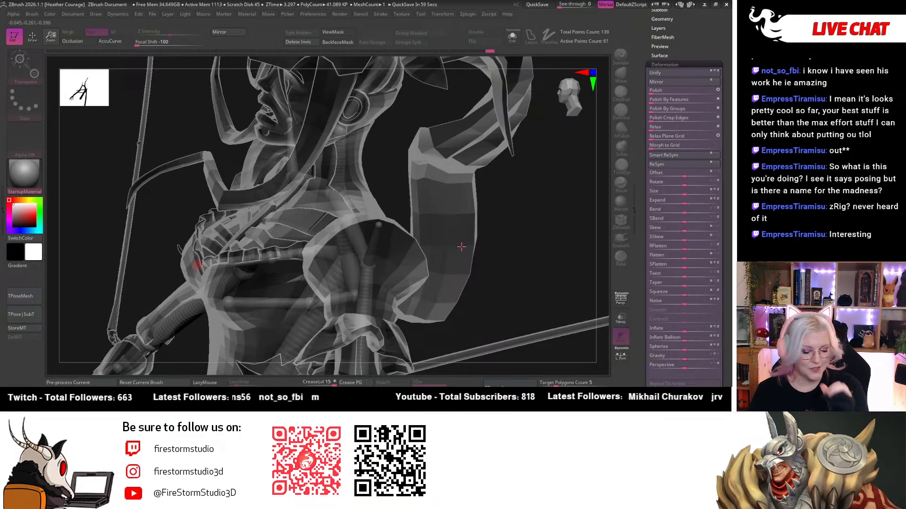
pyautogui.moveTo(520, 265); pyautogui.dragTo(444, 266)
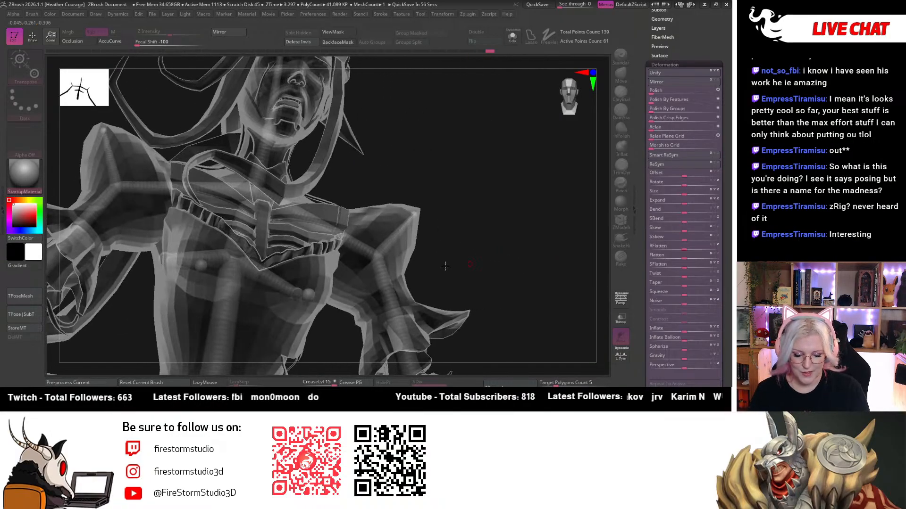
# Insert a ZSphere into the spine at the lower ribcage and extend mirrored ZSpheres from it to the sides of the torso.
pyautogui.moveTo(500, 248)
pyautogui.keyDown('alt'); pyautogui.mouseDown()
pyautogui.moveTo(510, 171)
pyautogui.moveTo(271, 237)
pyautogui.moveTo(228, 328)
pyautogui.mouseUp(); pyautogui.keyUp('alt')
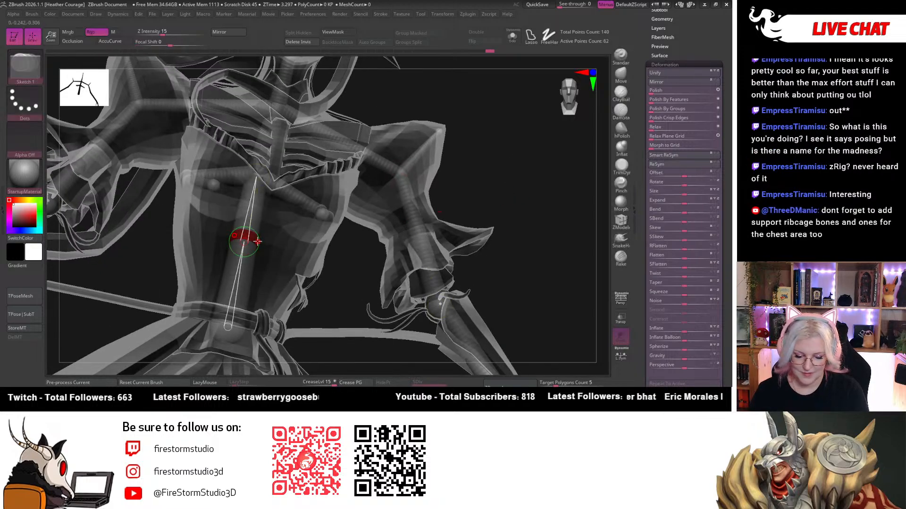
pyautogui.moveTo(258, 241); pyautogui.dragTo(308, 264)
pyautogui.press('w')
pyautogui.moveTo(356, 293); pyautogui.dragTo(319, 286)
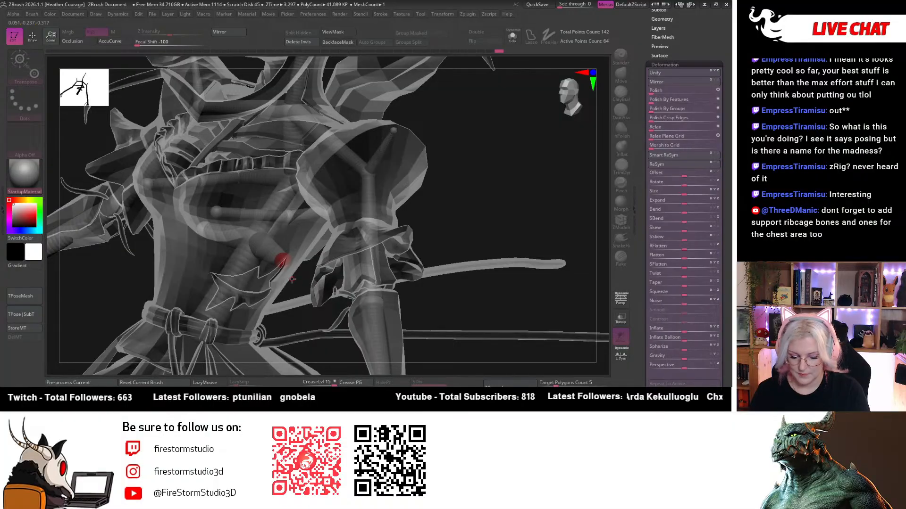
# Extend mirrored ZSpheres from the lower ribcage's side ZSpheres toward the front of the torso and position them from several angles.
pyautogui.press('q')
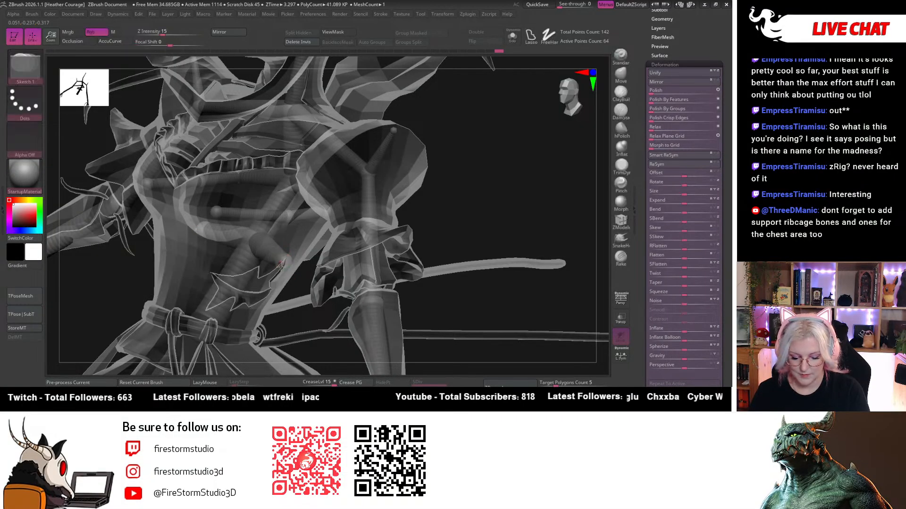
pyautogui.press('w')
pyautogui.moveTo(280, 263); pyautogui.dragTo(221, 252)
pyautogui.moveTo(457, 204); pyautogui.dragTo(249, 234)
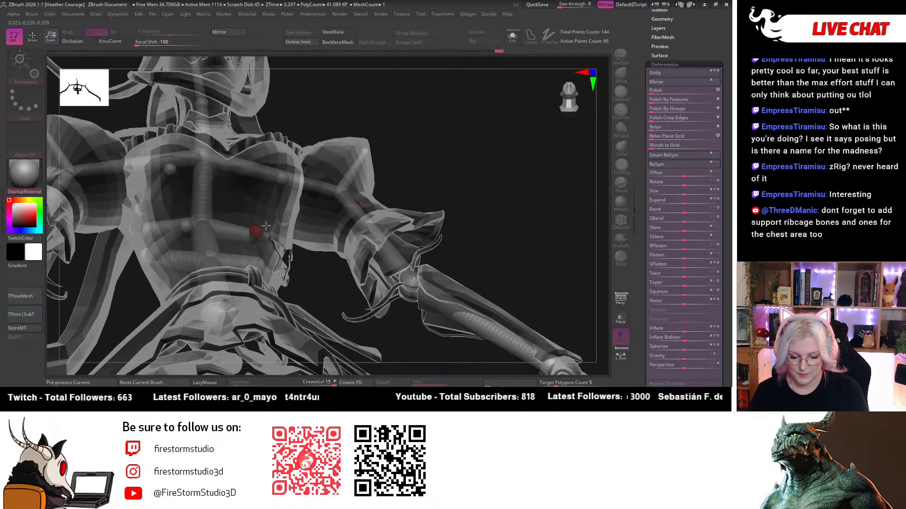
pyautogui.moveTo(445, 204); pyautogui.dragTo(284, 249)
# Insert a ZSphere into the spine above the waist, extend mirrored ZSpheres to the abdomen's sides and align their depth.
pyautogui.press('q')
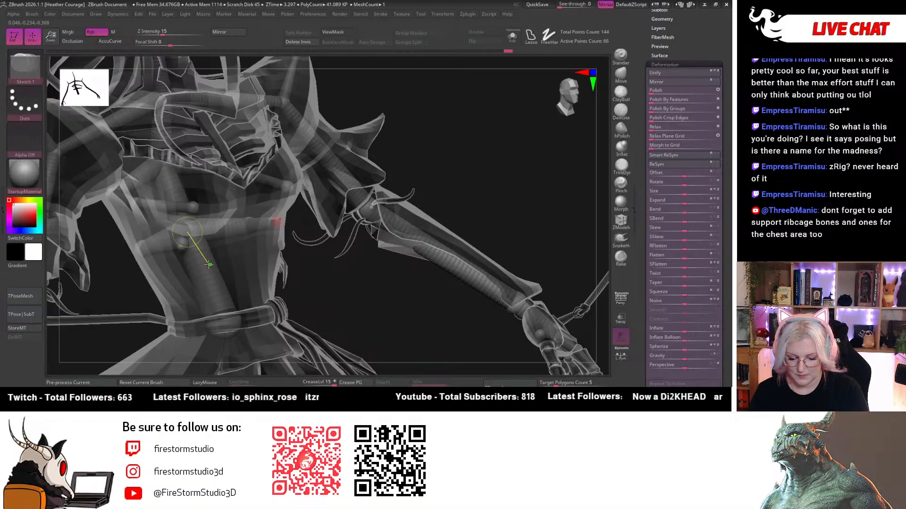
pyautogui.moveTo(203, 268)
pyautogui.mouseDown()
pyautogui.moveTo(240, 261)
pyautogui.moveTo(230, 265)
pyautogui.mouseUp()
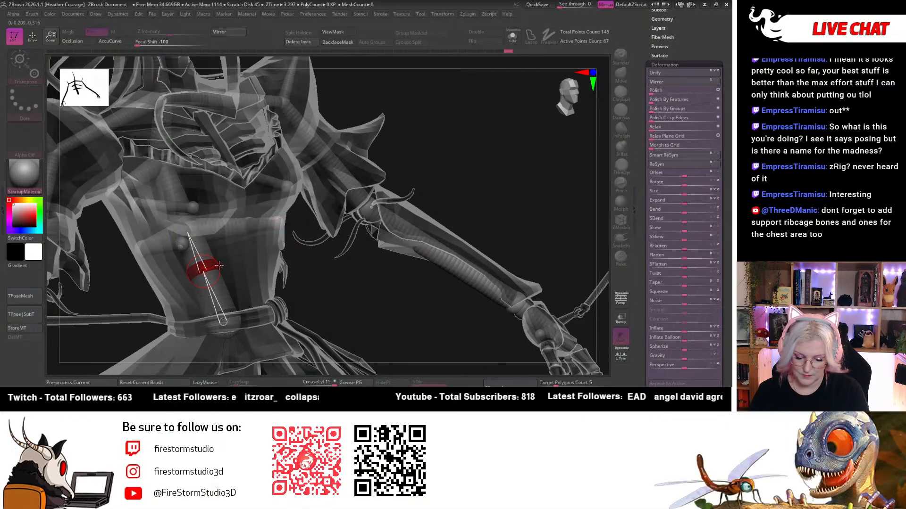
pyautogui.press('w')
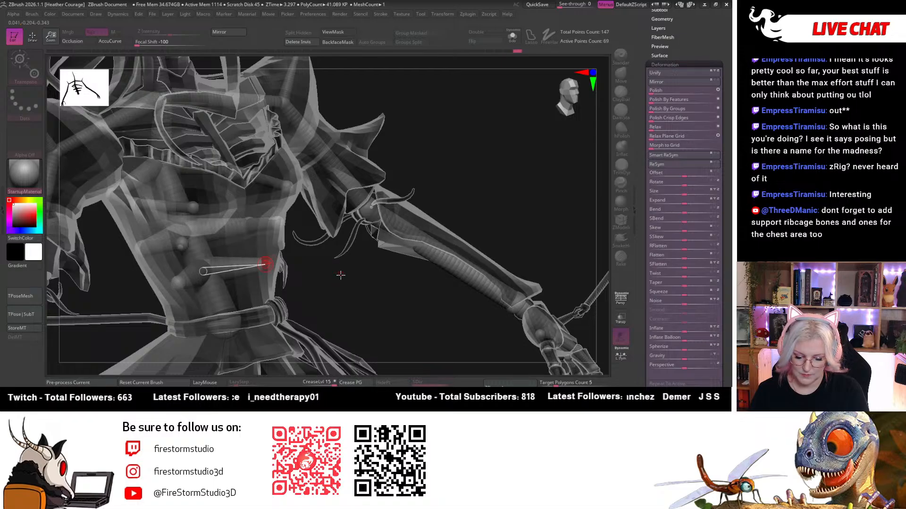
pyautogui.moveTo(341, 274); pyautogui.dragTo(249, 266)
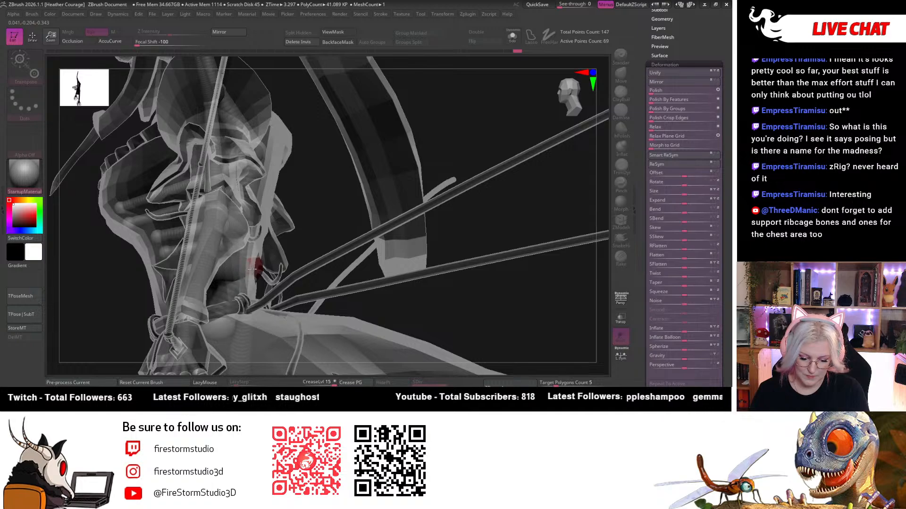
pyautogui.moveTo(295, 234); pyautogui.dragTo(251, 224)
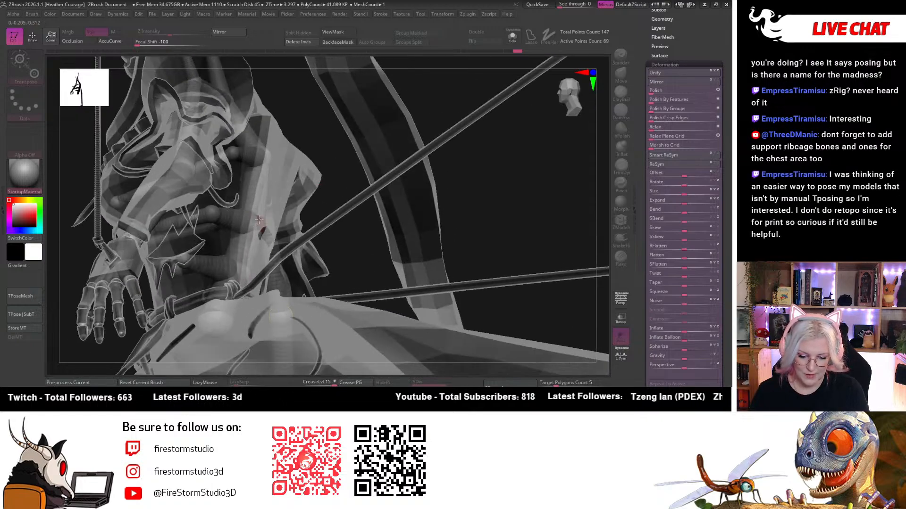
pyautogui.moveTo(258, 219); pyautogui.dragTo(272, 277)
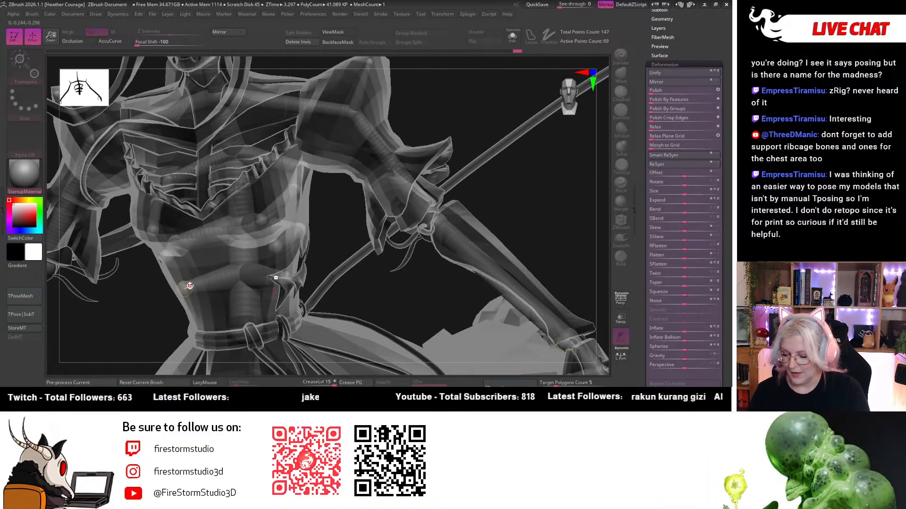
# Extend mirrored ZSpheres from the abdomen's side ZSpheres toward the front of the belly and adjust their position and depth.
pyautogui.press('q')
pyautogui.moveTo(367, 278); pyautogui.dragTo(410, 290)
pyautogui.press('w')
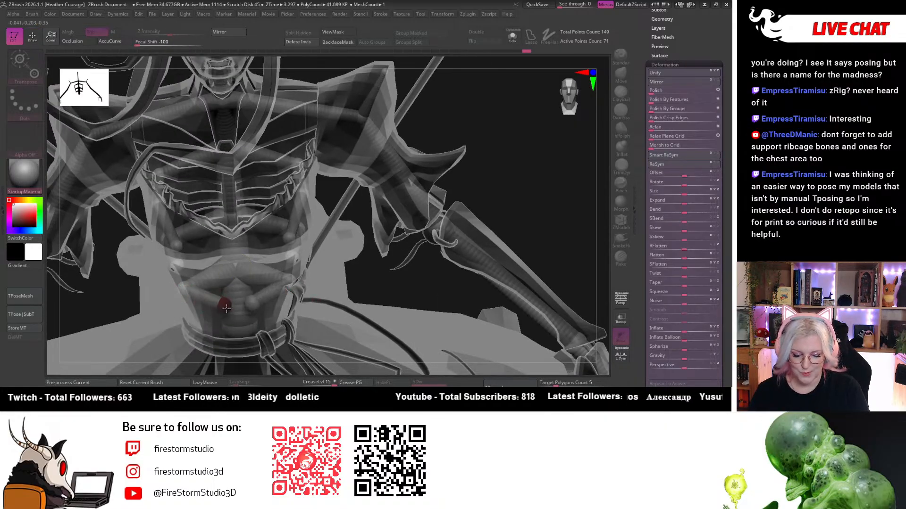
pyautogui.moveTo(184, 289); pyautogui.dragTo(206, 302)
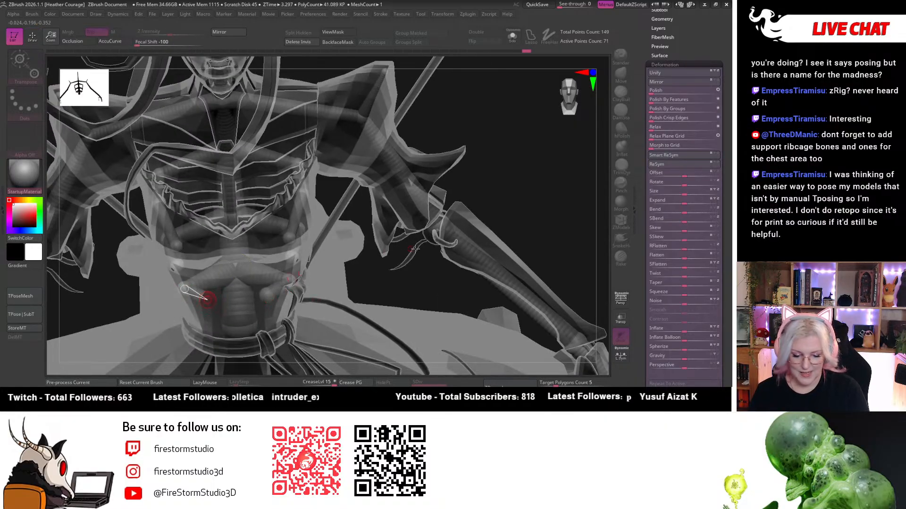
pyautogui.moveTo(415, 249); pyautogui.dragTo(201, 305)
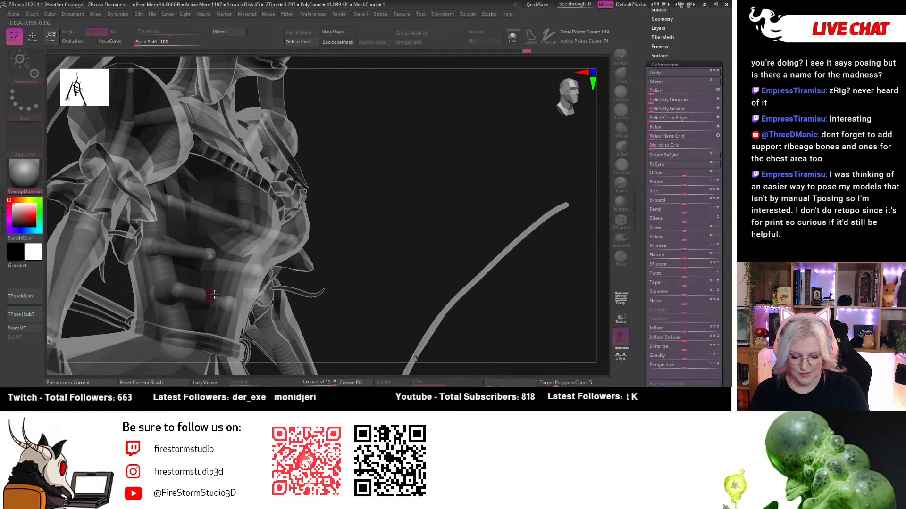
pyautogui.moveTo(406, 220); pyautogui.dragTo(293, 256)
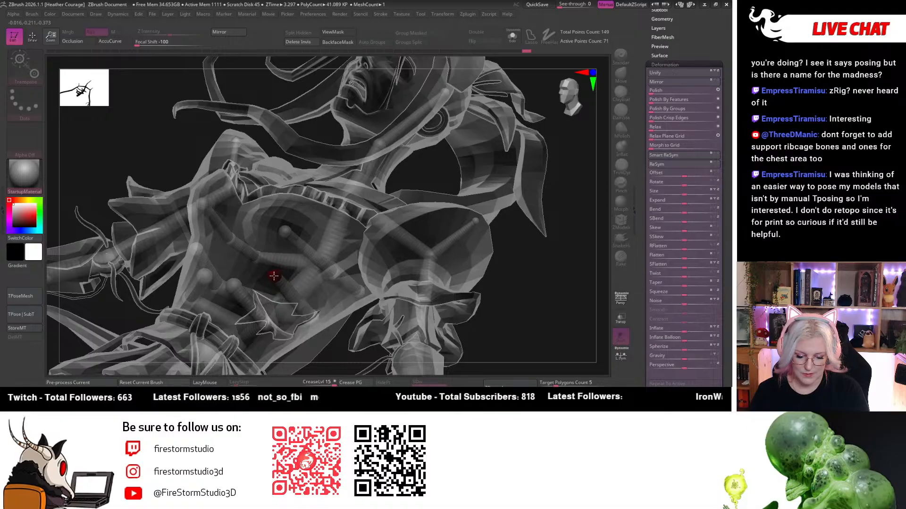
pyautogui.moveTo(516, 263); pyautogui.dragTo(533, 288)
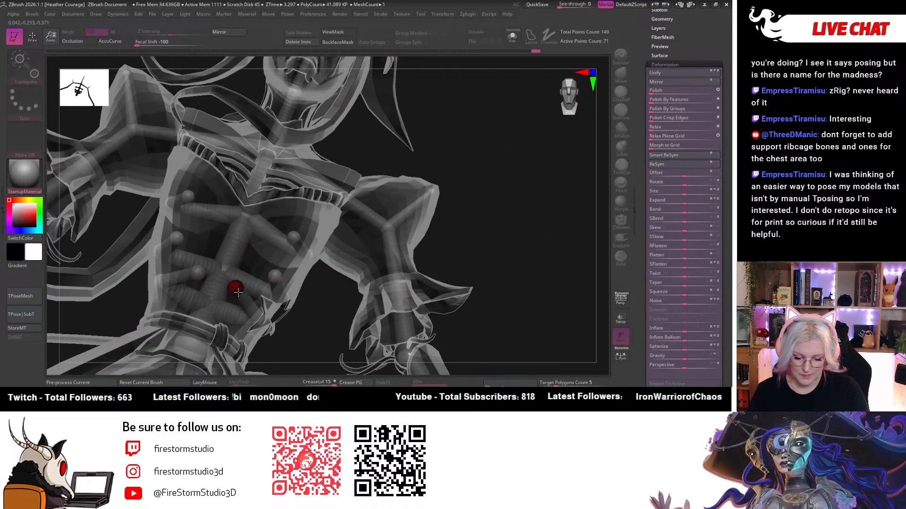
# Examine the torso rig, skirt and legs from the front, looking for areas that still need ZSpheres.
pyautogui.keyDown('alt'); pyautogui.moveTo(509, 251); pyautogui.dragTo(476, 158); pyautogui.keyUp('alt')
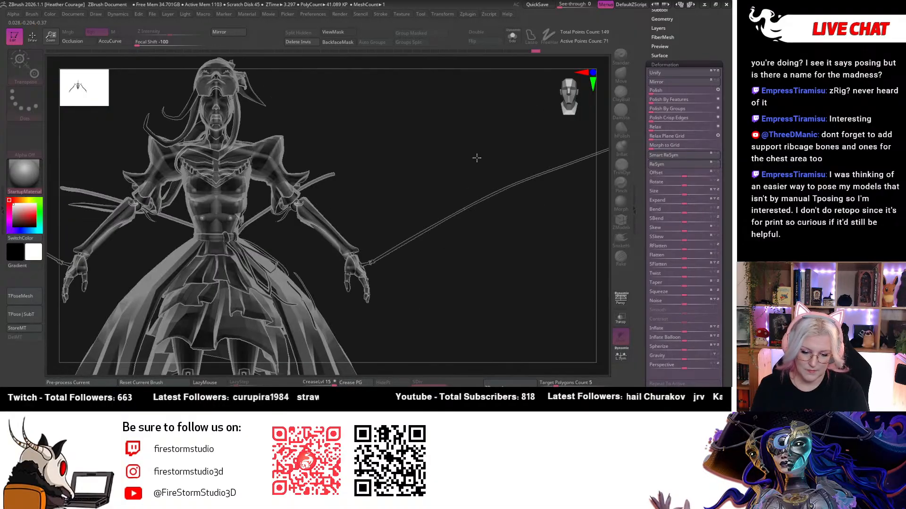
pyautogui.moveTo(377, 128); pyautogui.dragTo(399, 152)
pyautogui.moveTo(382, 213); pyautogui.dragTo(418, 225)
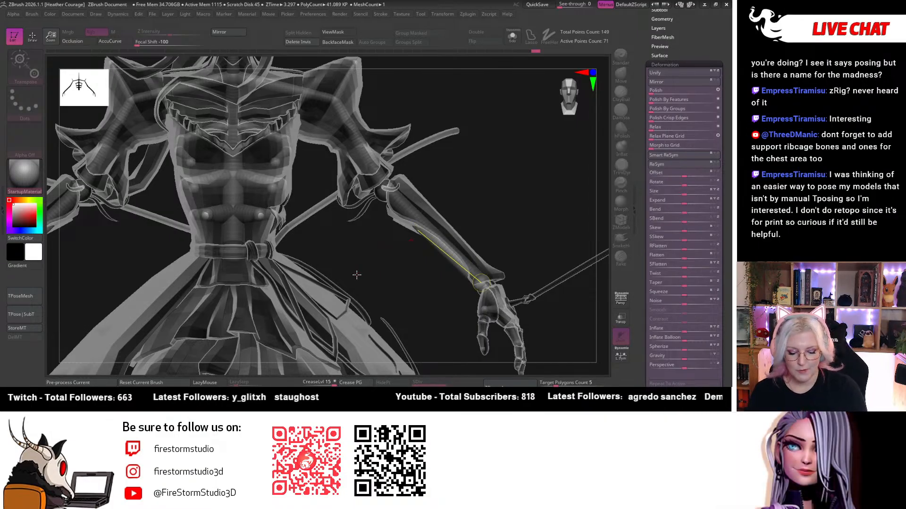
pyautogui.keyDown('ctrl'); pyautogui.moveTo(356, 275); pyautogui.dragTo(318, 234, button='right'); pyautogui.keyUp('ctrl')
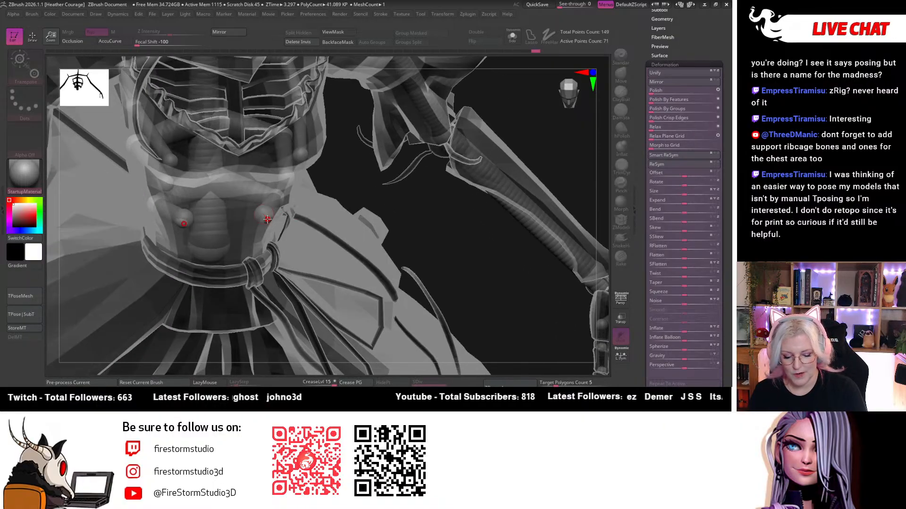
pyautogui.moveTo(403, 259); pyautogui.dragTo(373, 211, button='right')
pyautogui.moveTo(440, 172); pyautogui.dragTo(196, 173, button='right')
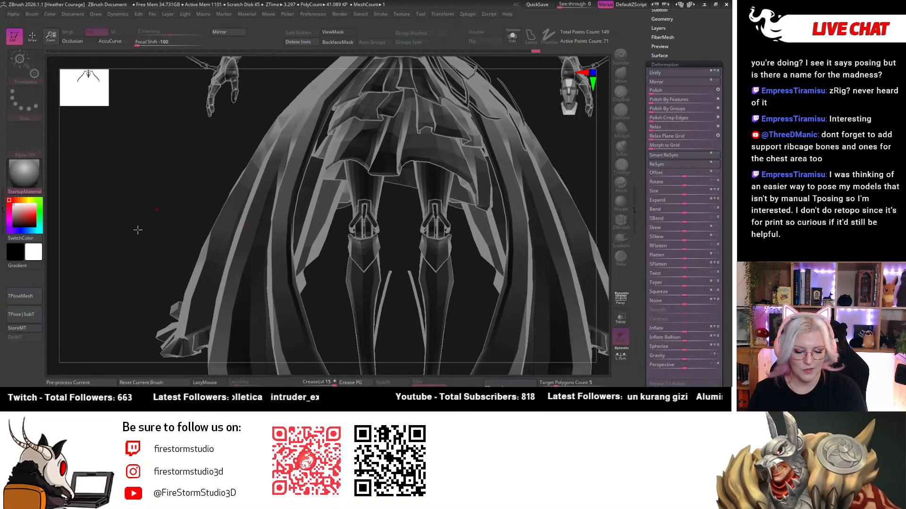
pyautogui.moveTo(137, 230); pyautogui.dragTo(262, 257, button='right')
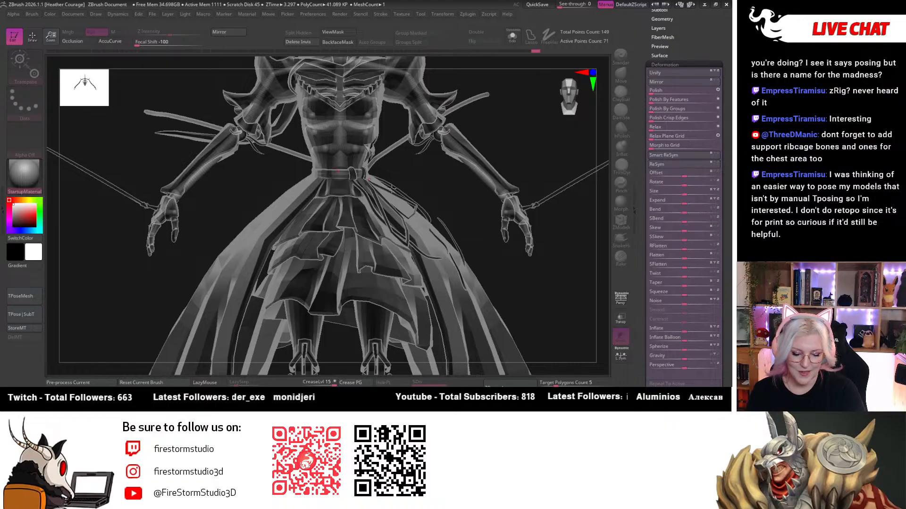
# Extend a ZSphere from the one just below the belt down the centreline into the upper skirt and adjust its position.
pyautogui.keyDown('ctrl'); pyautogui.moveTo(391, 189); pyautogui.dragTo(352, 227, button='right'); pyautogui.keyUp('ctrl')
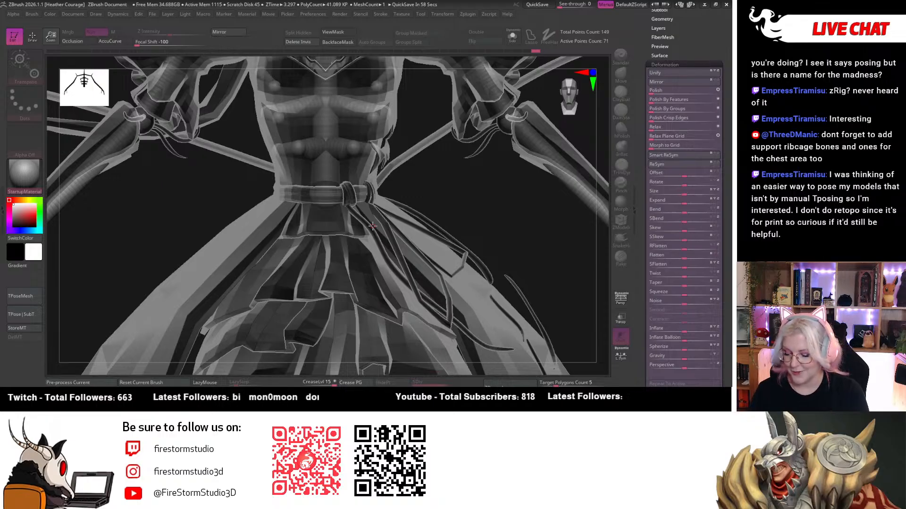
pyautogui.press('q')
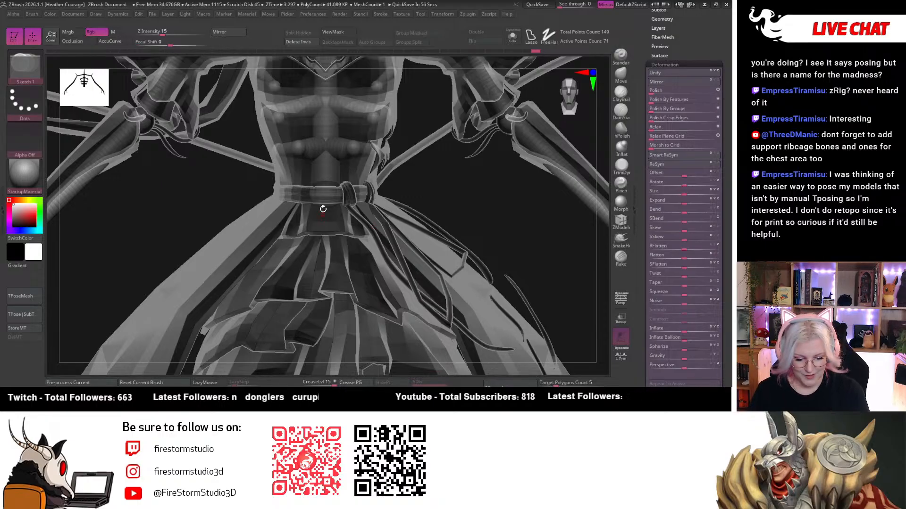
pyautogui.press('w')
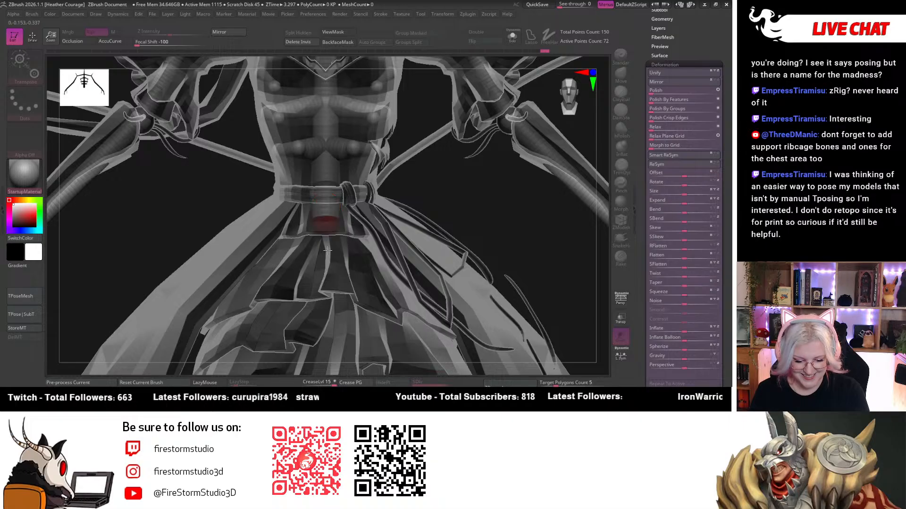
pyautogui.moveTo(327, 250); pyautogui.dragTo(324, 319)
pyautogui.moveTo(473, 206); pyautogui.dragTo(350, 283)
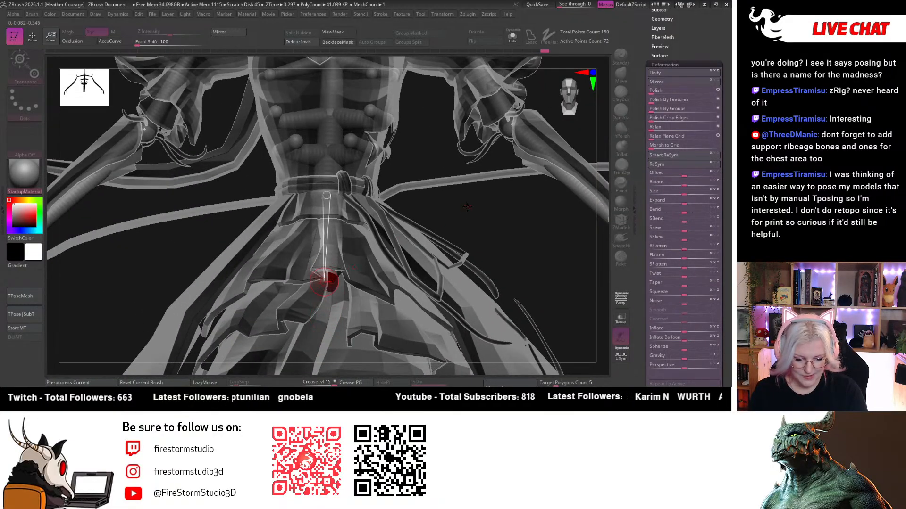
pyautogui.moveTo(468, 207); pyautogui.dragTo(506, 197)
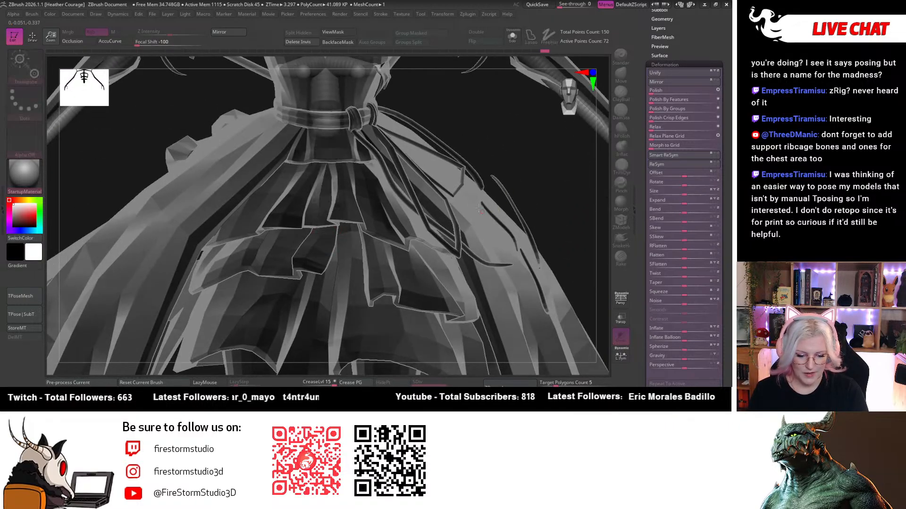
# Extend mirrored ZSpheres from the ZSphere below the belt diagonally down into both sides of the skirt's front ruffles and align their depth.
pyautogui.press('q')
pyautogui.click(338, 127)
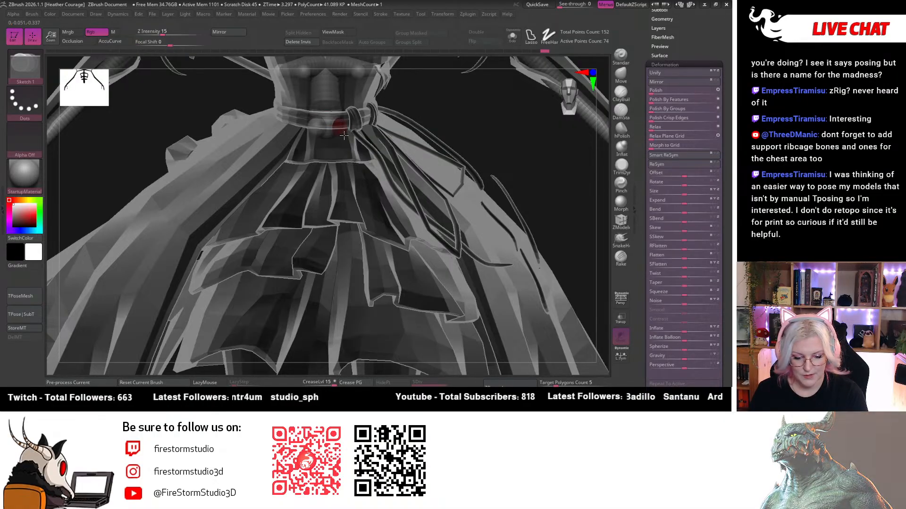
pyautogui.press('w')
pyautogui.moveTo(339, 127); pyautogui.dragTo(422, 239)
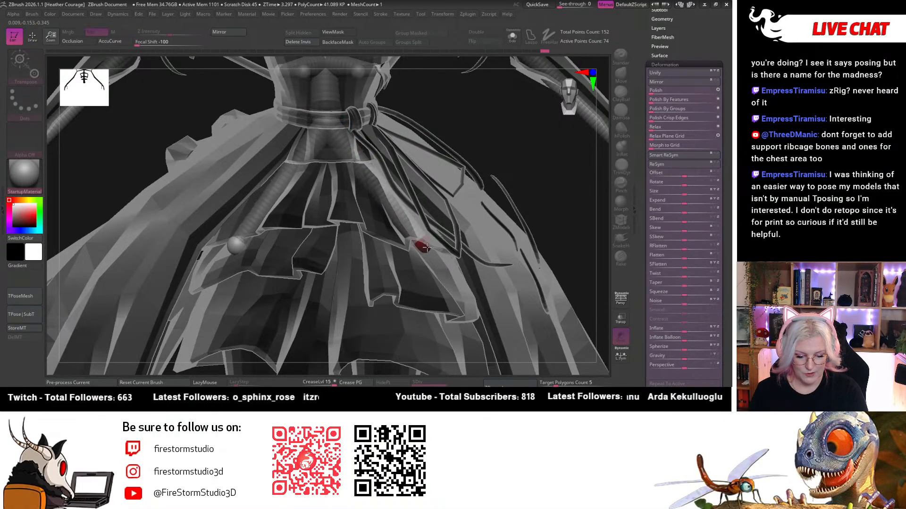
pyautogui.moveTo(423, 239); pyautogui.dragTo(457, 186, button='right')
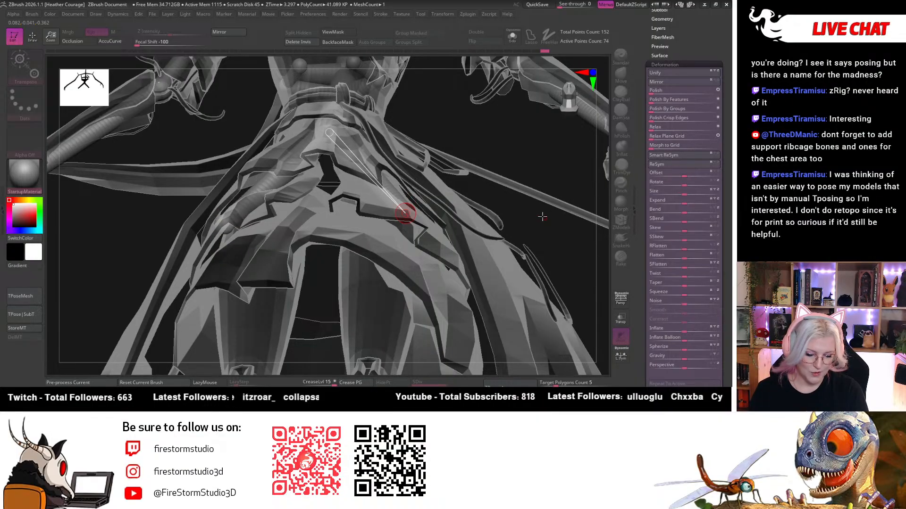
pyautogui.moveTo(408, 212)
pyautogui.mouseDown(button='right')
pyautogui.moveTo(422, 236)
pyautogui.moveTo(182, 188)
pyautogui.moveTo(254, 175)
pyautogui.mouseUp(button='right')
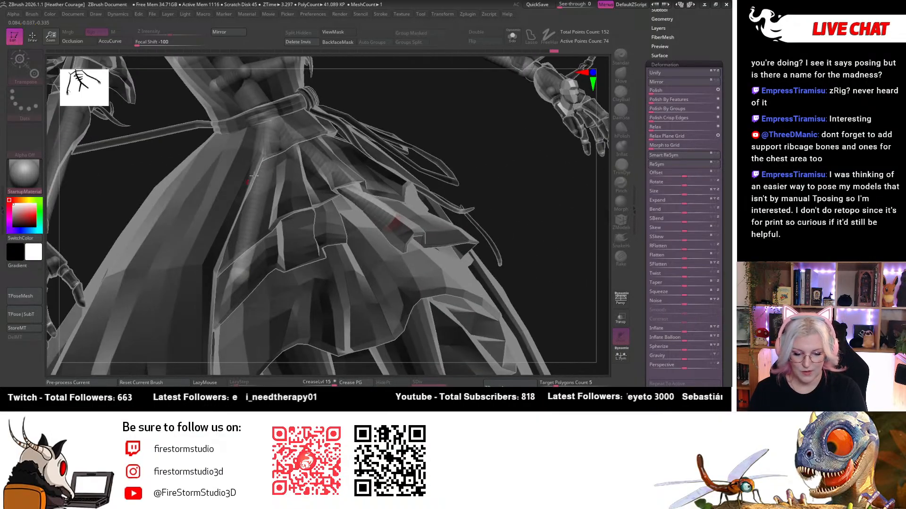
# Extend another central ZSphere from the one below the belt forward and down into the front ruffles of the skirt.
pyautogui.press('q')
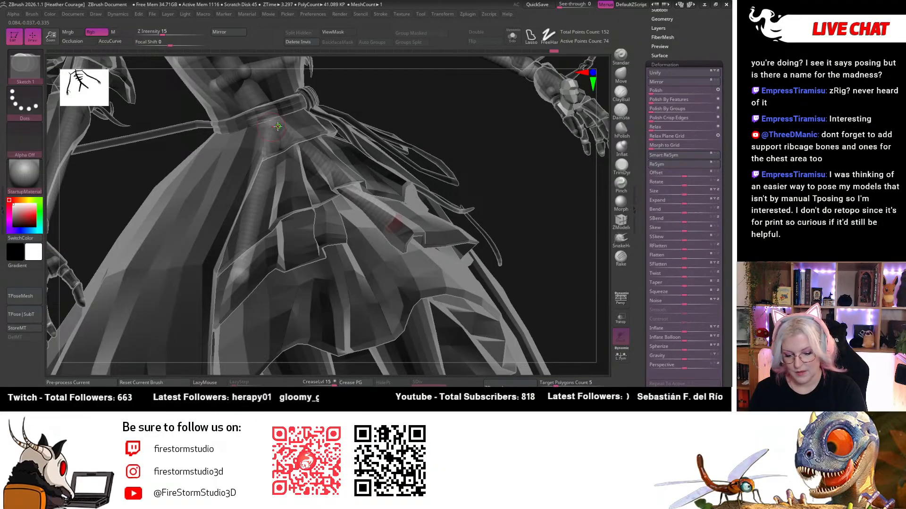
pyautogui.click(280, 133)
pyautogui.press('w')
pyautogui.moveTo(345, 200); pyautogui.dragTo(375, 191)
pyautogui.moveTo(523, 156); pyautogui.dragTo(524, 149)
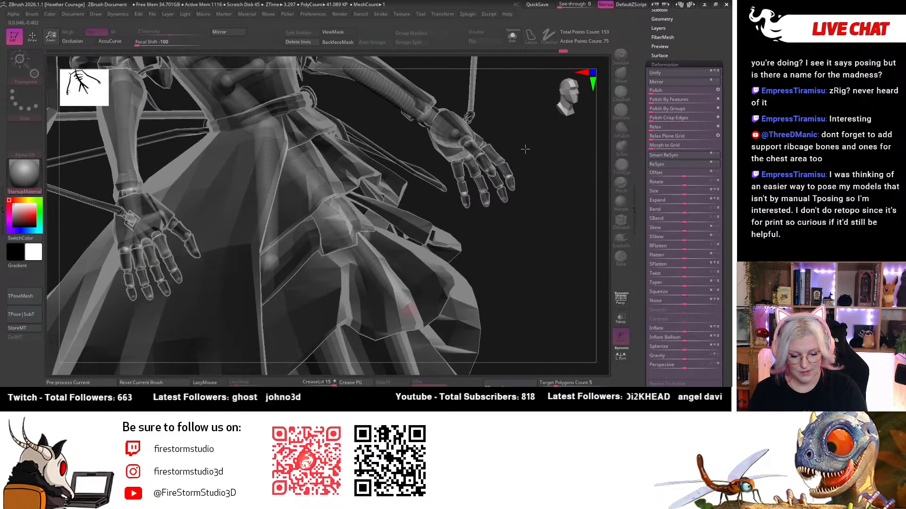
# Move the end ZSphere of the central front-ruffle chain farther forward and check its fit against the skirt from several angles.
pyautogui.moveTo(411, 308); pyautogui.dragTo(434, 289)
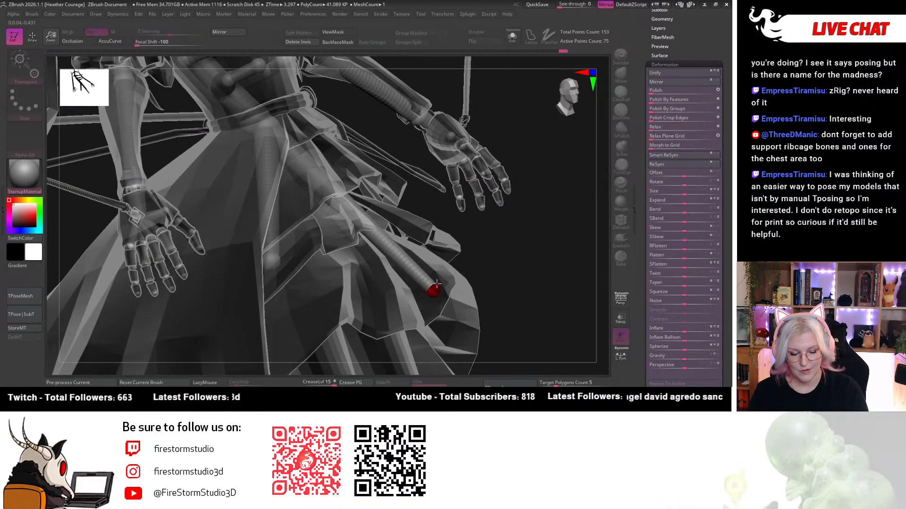
pyautogui.moveTo(519, 264); pyautogui.dragTo(412, 290)
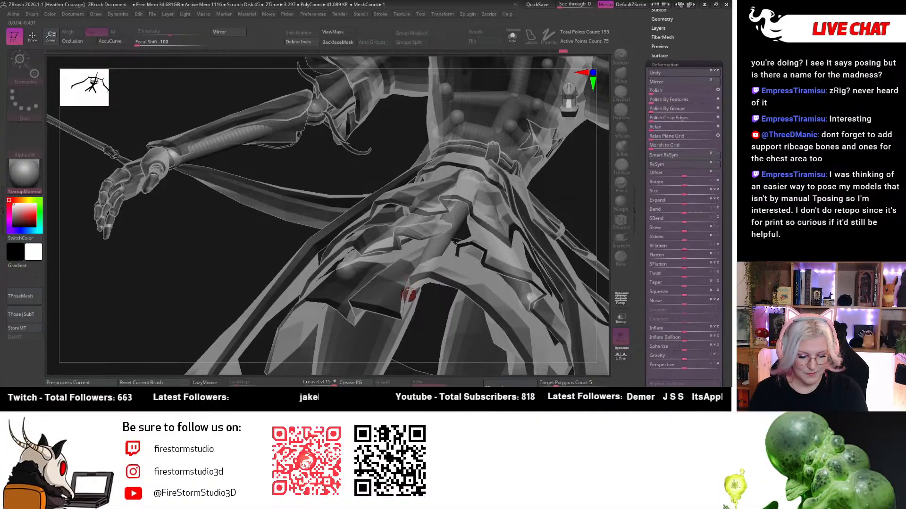
pyautogui.moveTo(578, 184); pyautogui.dragTo(580, 117)
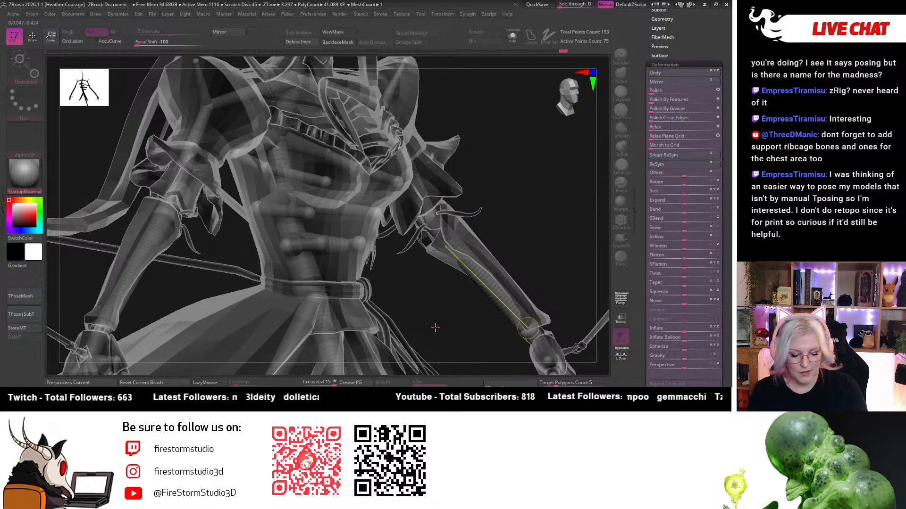
pyautogui.keyDown('alt'); pyautogui.moveTo(434, 328); pyautogui.dragTo(524, 204); pyautogui.keyUp('alt')
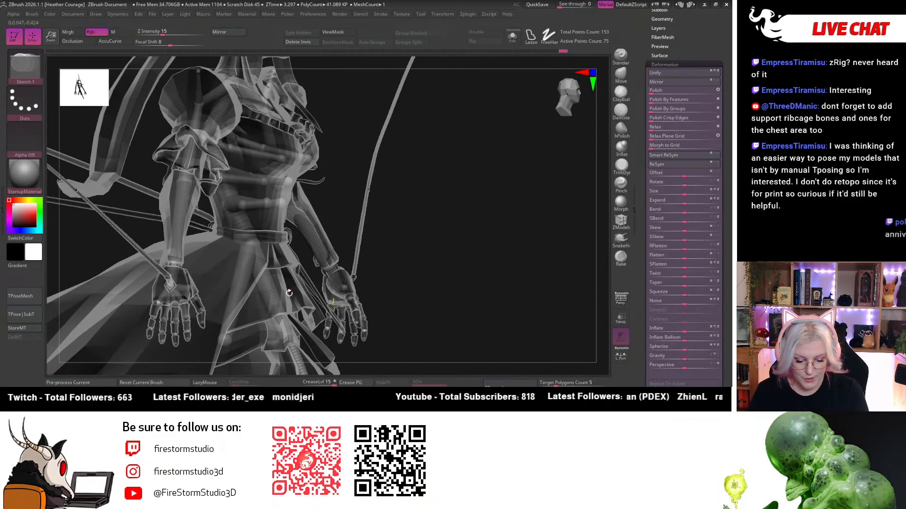
# Insert two intermediate ZSpheres along the central chain down the front of the skirt and adjust them to follow the ruffles.
pyautogui.click(290, 294)
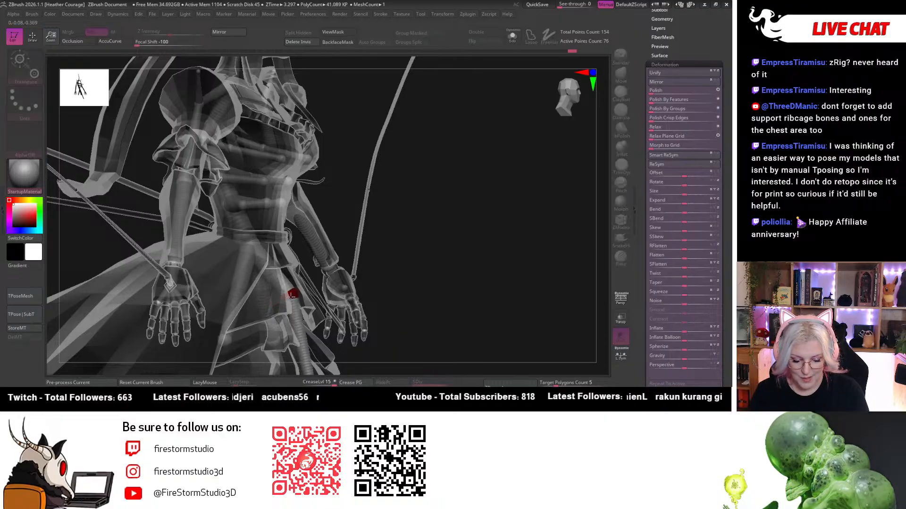
pyautogui.moveTo(439, 264); pyautogui.dragTo(444, 198)
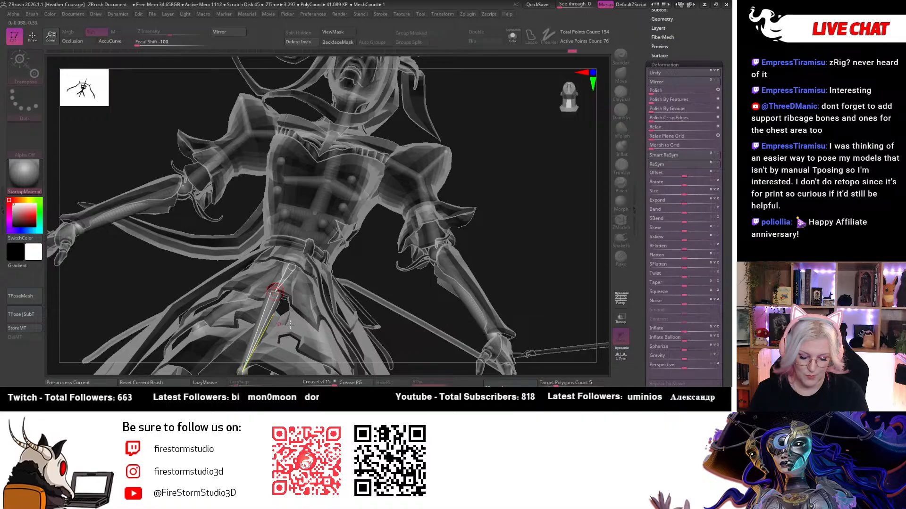
pyautogui.moveTo(291, 325); pyautogui.dragTo(254, 314)
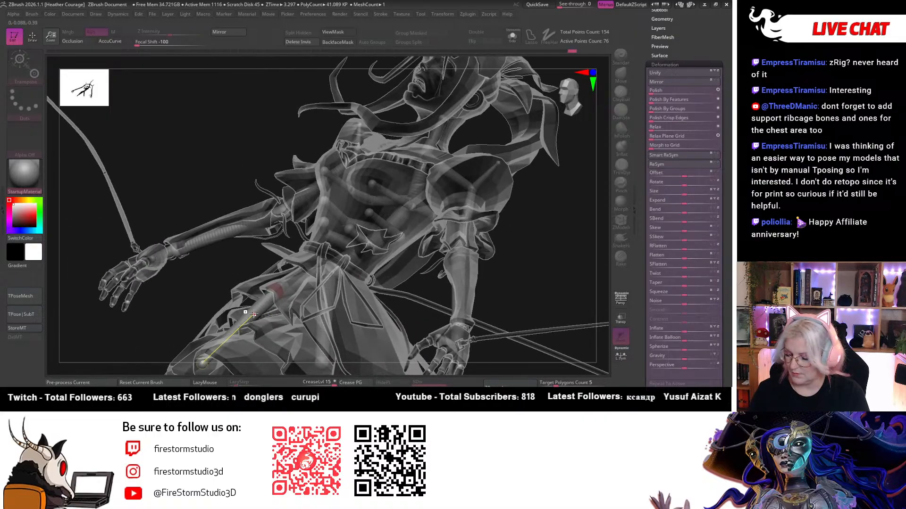
pyautogui.press('q')
pyautogui.click(252, 315)
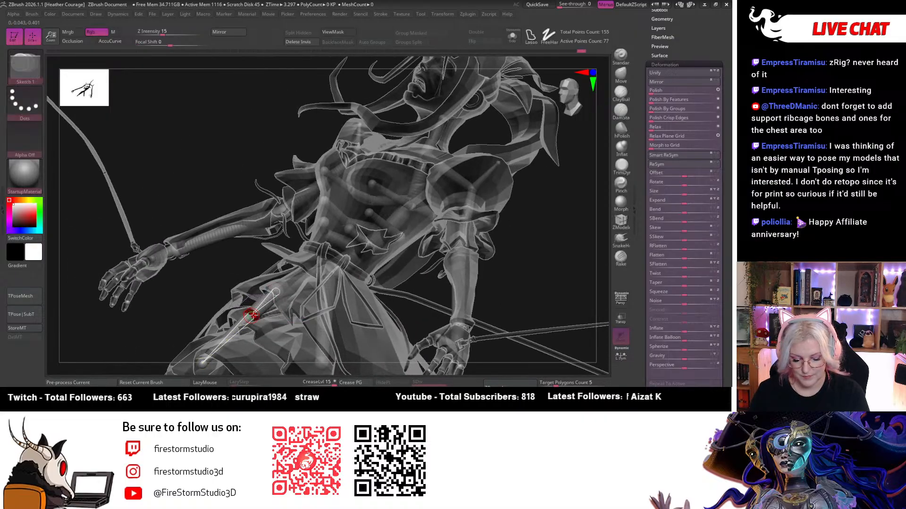
pyautogui.press('w')
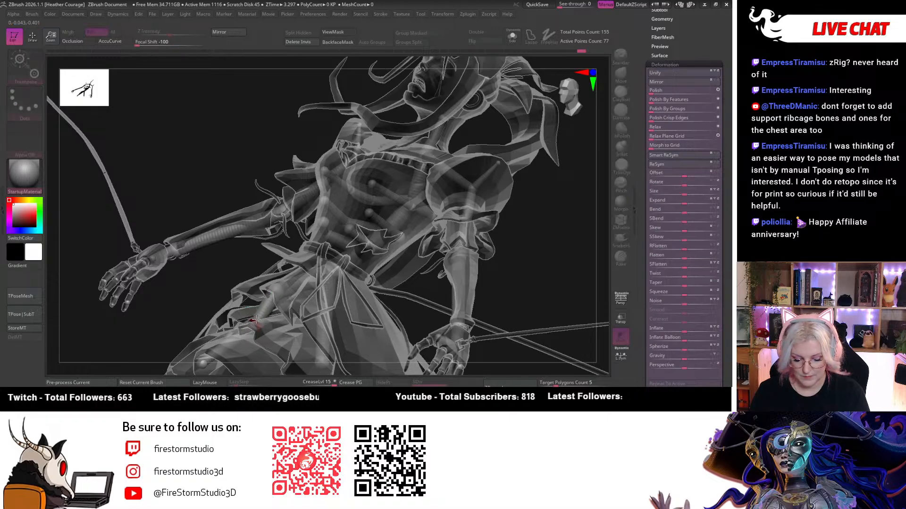
pyautogui.moveTo(158, 329); pyautogui.dragTo(235, 311)
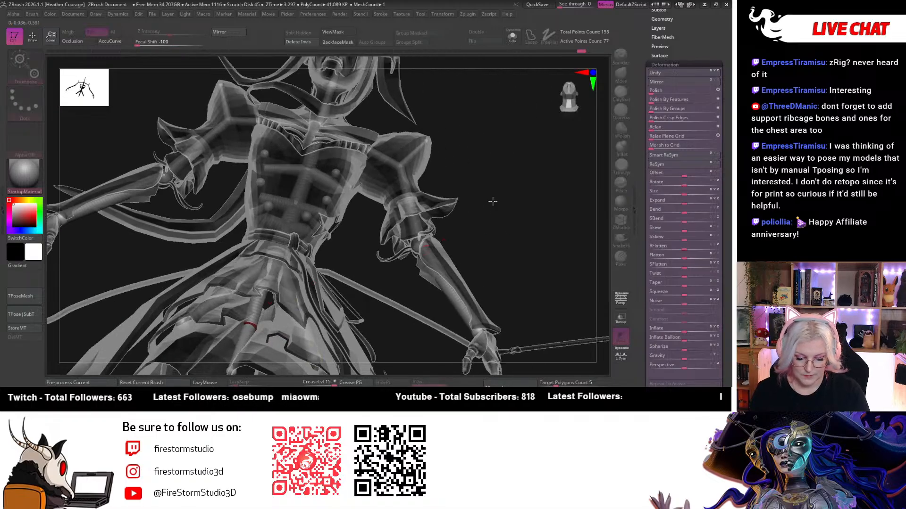
pyautogui.keyDown('alt'); pyautogui.moveTo(491, 200); pyautogui.dragTo(249, 224); pyautogui.keyUp('alt')
# Extend mirrored ZSpheres from the pelvis down through both thighs to the knees and adjust their depth from below.
pyautogui.press('q')
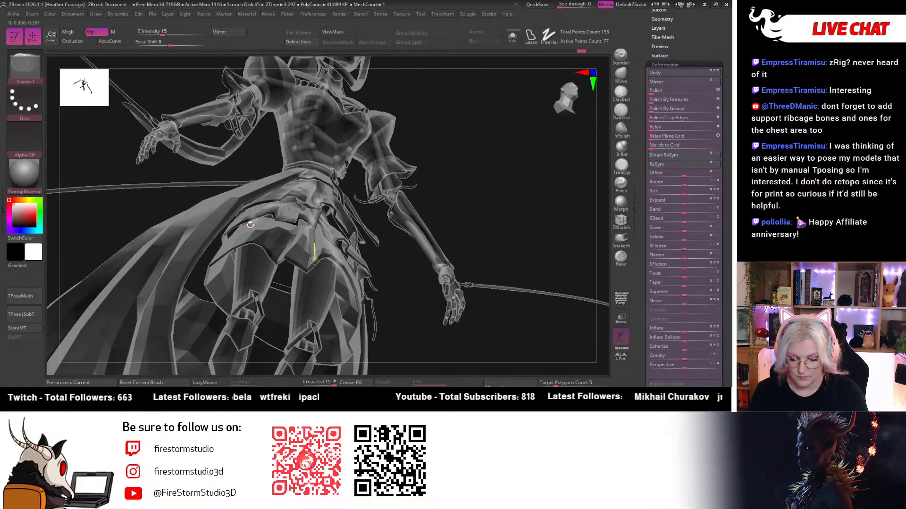
pyautogui.press('w')
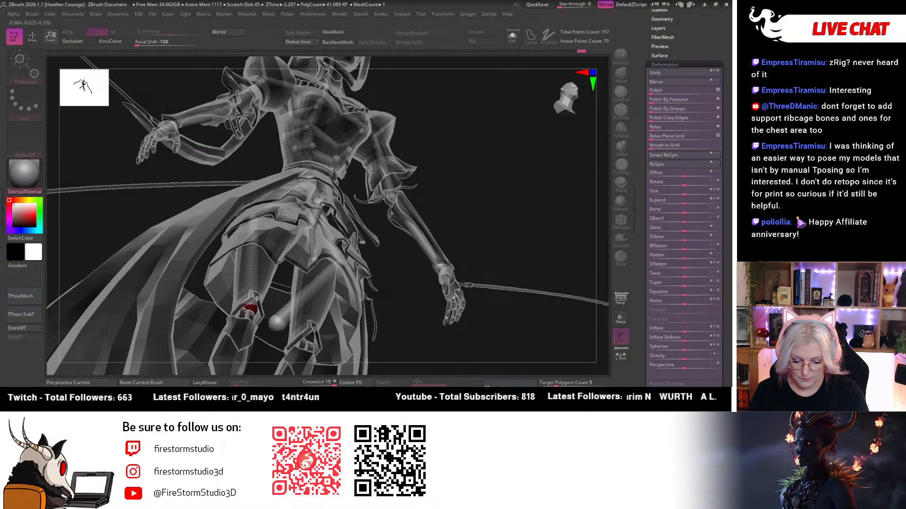
pyautogui.moveTo(522, 247)
pyautogui.mouseDown()
pyautogui.moveTo(346, 267)
pyautogui.moveTo(401, 245)
pyautogui.moveTo(547, 156)
pyautogui.moveTo(519, 170)
pyautogui.mouseUp()
pyautogui.click(285, 223)
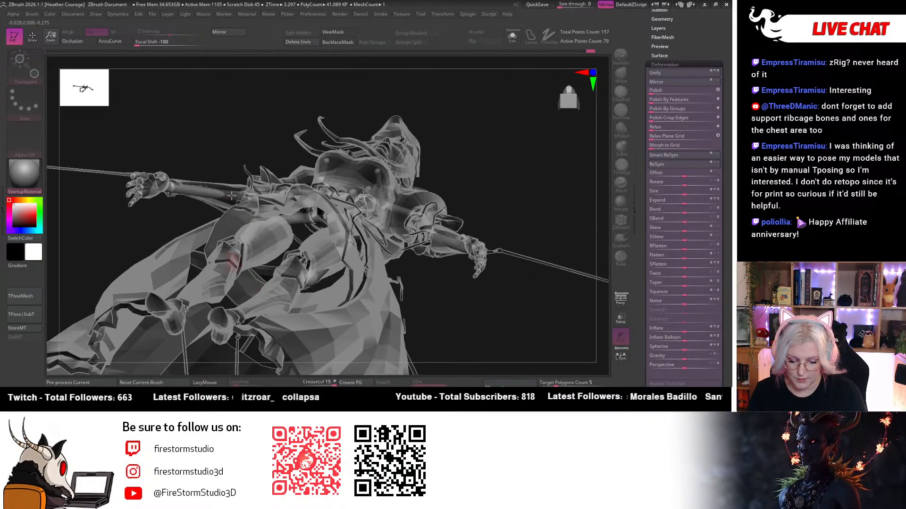
pyautogui.moveTo(232, 264); pyautogui.dragTo(229, 255)
pyautogui.hotkey('ctrl', 'z')
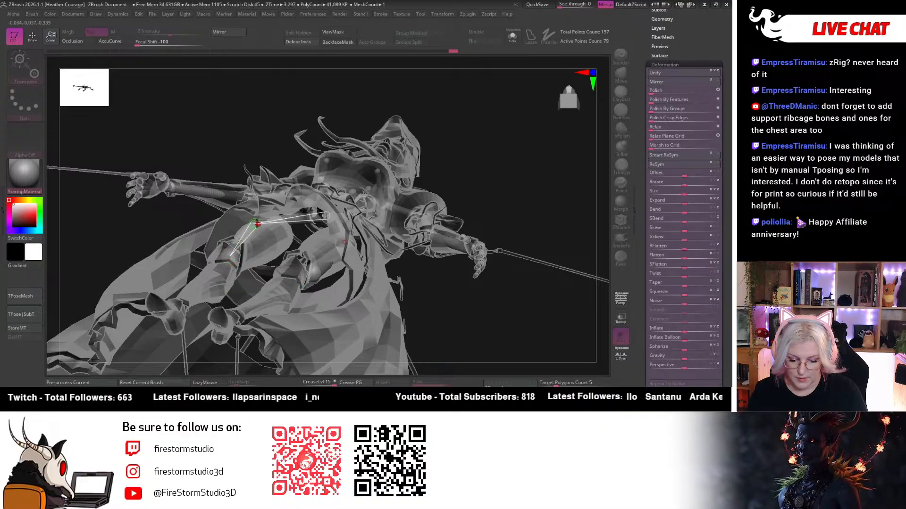
pyautogui.click(265, 231)
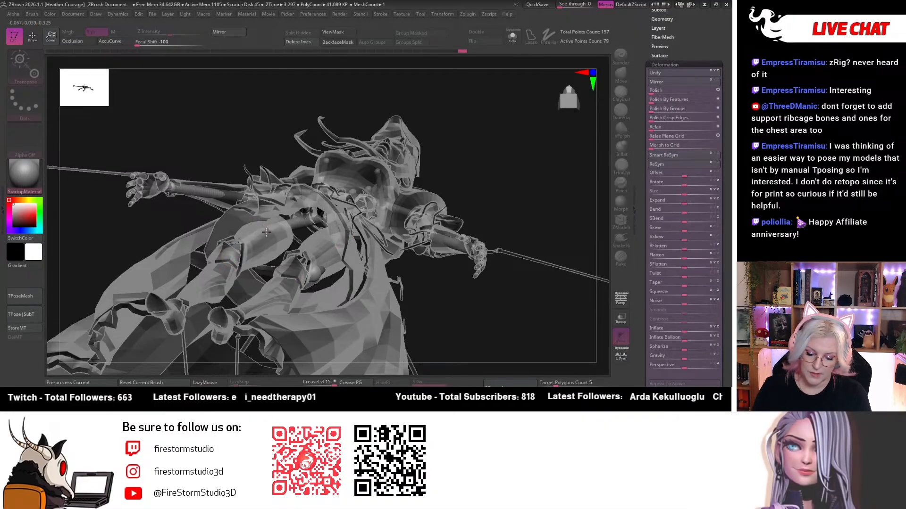
# Align the mirrored leg ZSpheres with the knee joints, working from the front and side.
pyautogui.moveTo(472, 305); pyautogui.dragTo(528, 349)
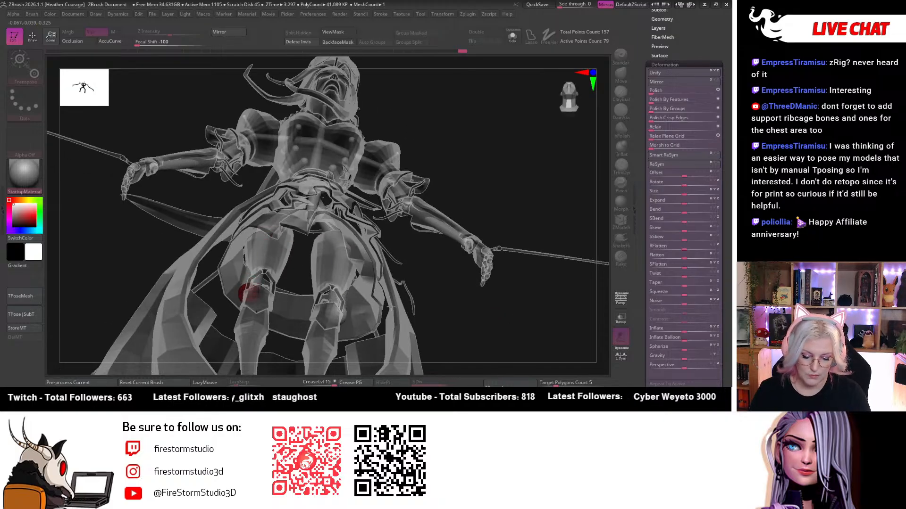
pyautogui.moveTo(467, 293); pyautogui.dragTo(359, 256)
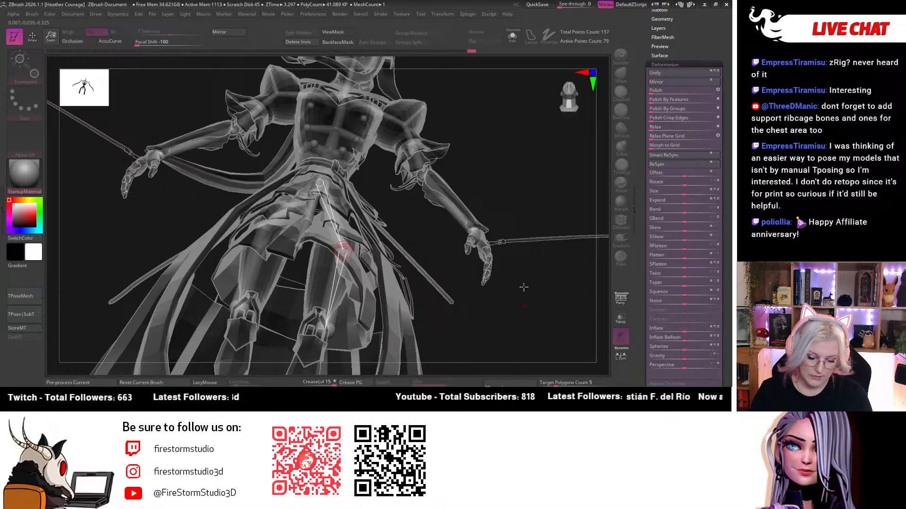
pyautogui.moveTo(524, 287); pyautogui.dragTo(531, 187)
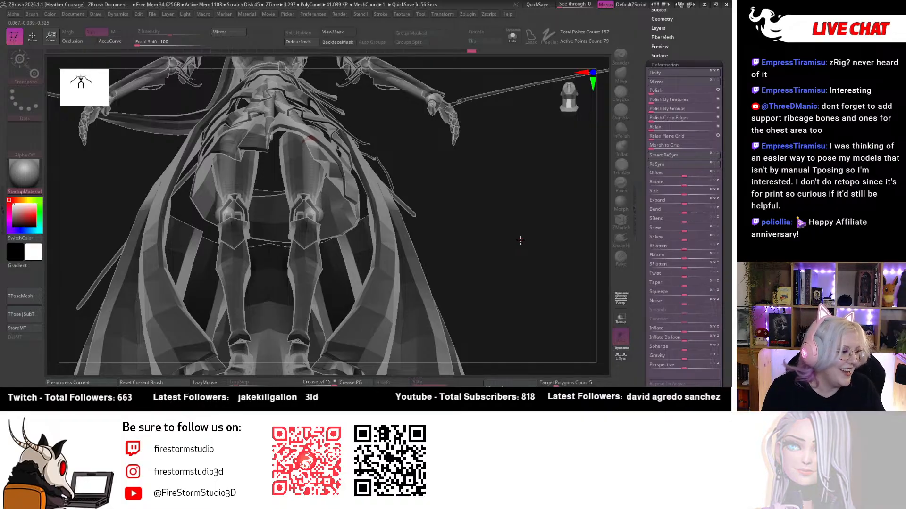
pyautogui.moveTo(520, 240); pyautogui.dragTo(543, 141)
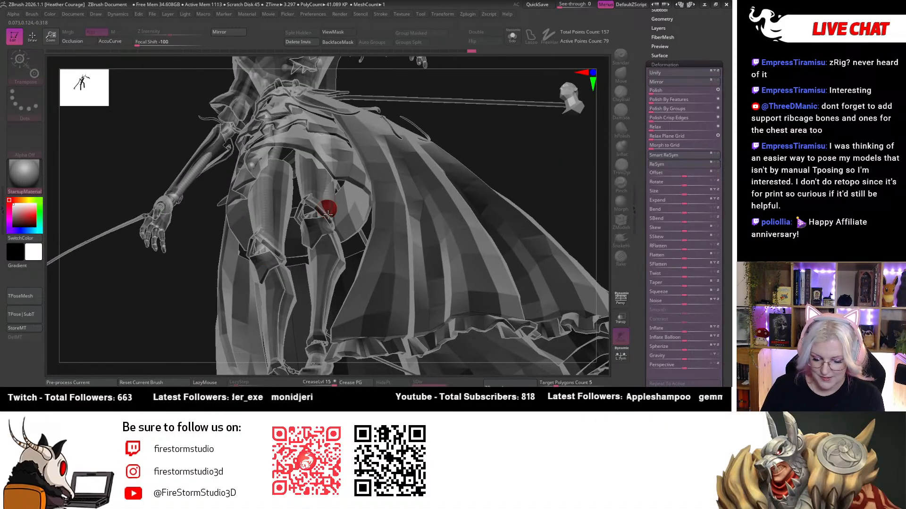
pyautogui.moveTo(521, 145); pyautogui.dragTo(361, 216)
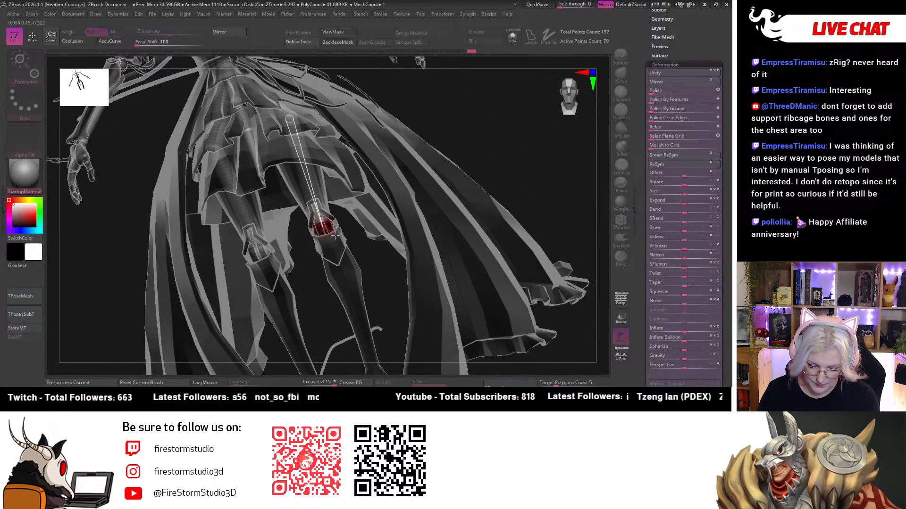
# Extend mirrored ZSpheres from both knees down through the shins to the ankles.
pyautogui.press('q')
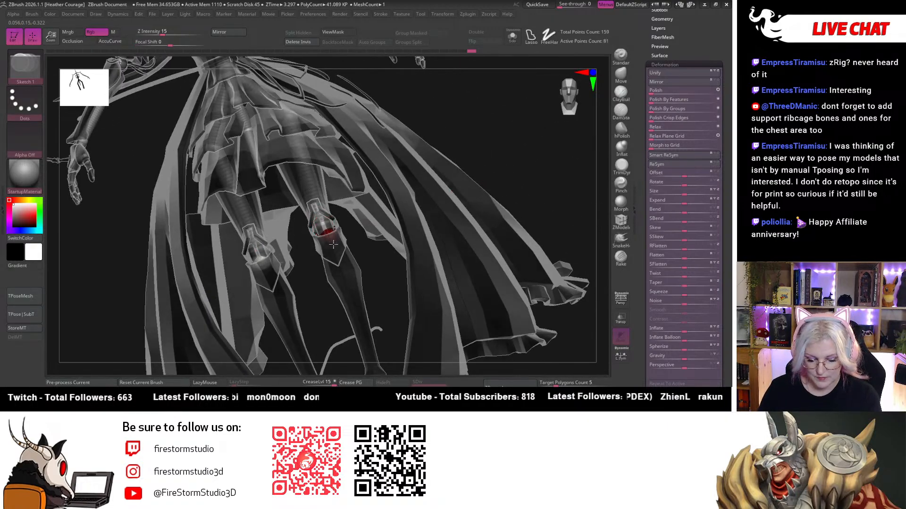
pyautogui.press('w')
pyautogui.moveTo(333, 244); pyautogui.dragTo(375, 359)
pyautogui.keyDown('alt'); pyautogui.moveTo(387, 221); pyautogui.dragTo(475, 263); pyautogui.keyUp('alt')
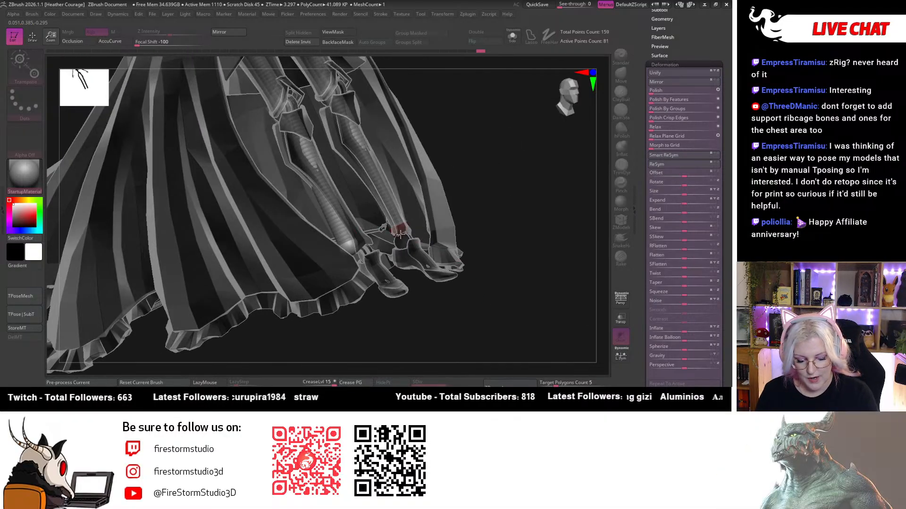
# Move the mirrored ankle ZSpheres into the centre of the ankles, between the lower legs and the shoes.
pyautogui.moveTo(400, 233); pyautogui.dragTo(378, 180)
pyautogui.click(378, 181)
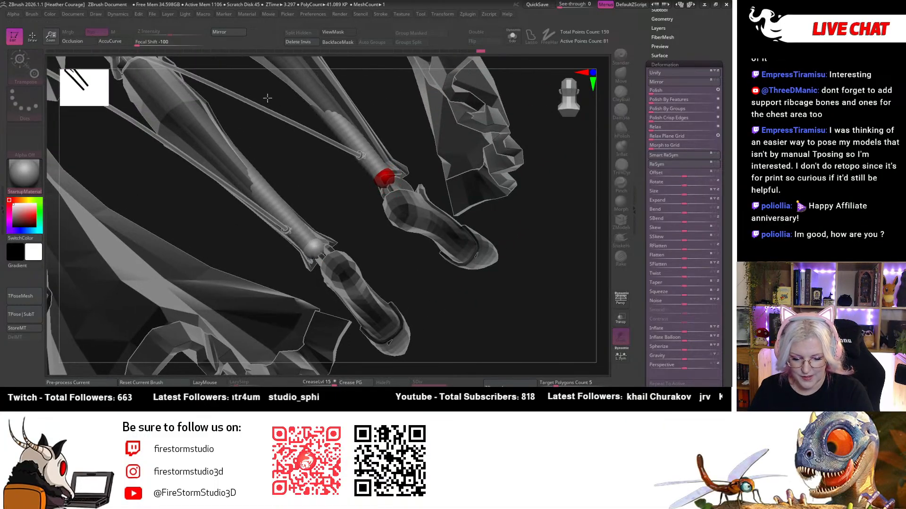
pyautogui.moveTo(405, 256); pyautogui.dragTo(384, 179)
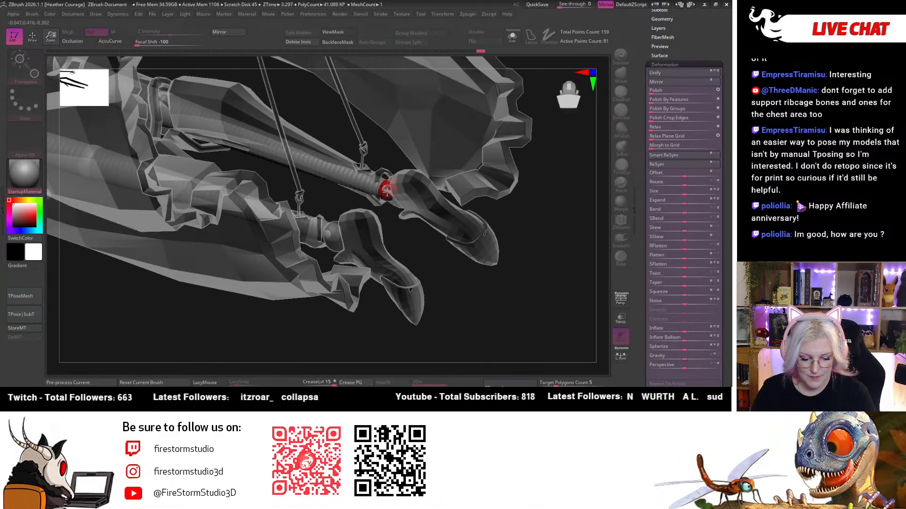
pyautogui.moveTo(417, 249); pyautogui.dragTo(382, 296)
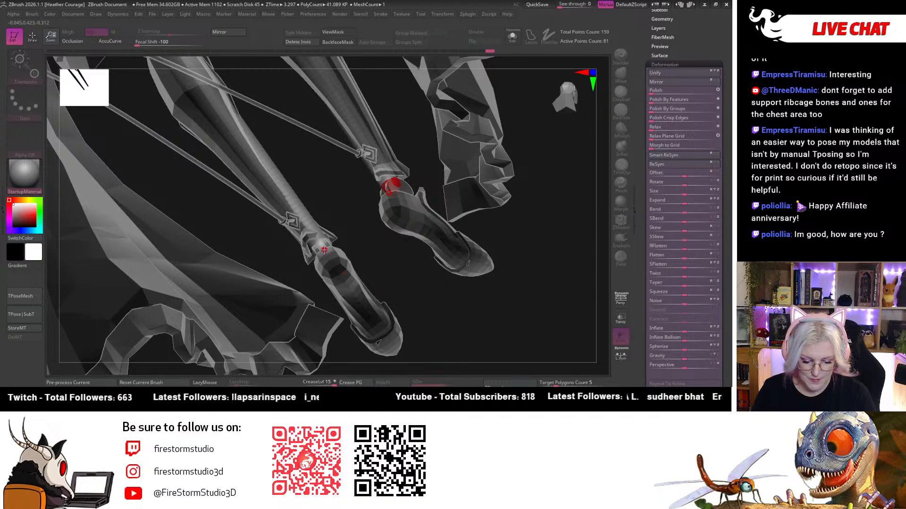
pyautogui.moveTo(362, 251); pyautogui.dragTo(320, 257)
# Add a mirrored pair of ZSpheres at the ankles and move them down into the heels of the shoes.
pyautogui.press('q')
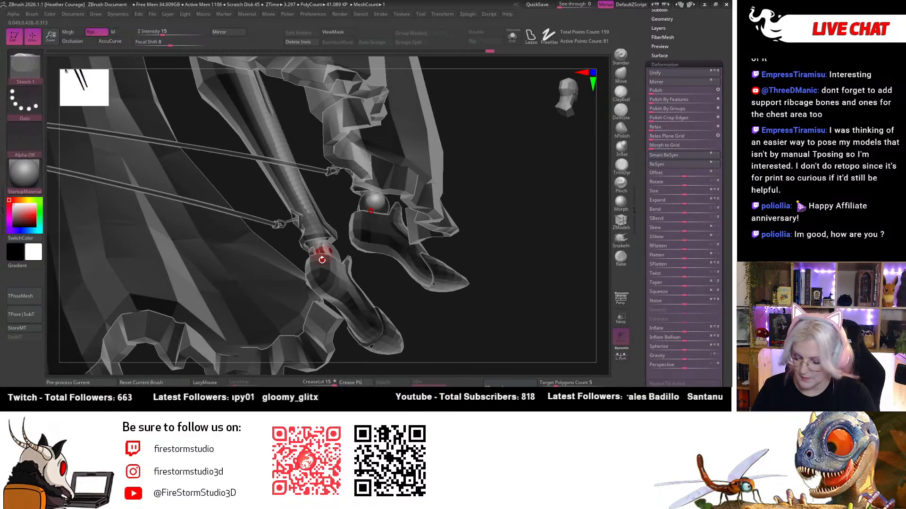
pyautogui.press('w')
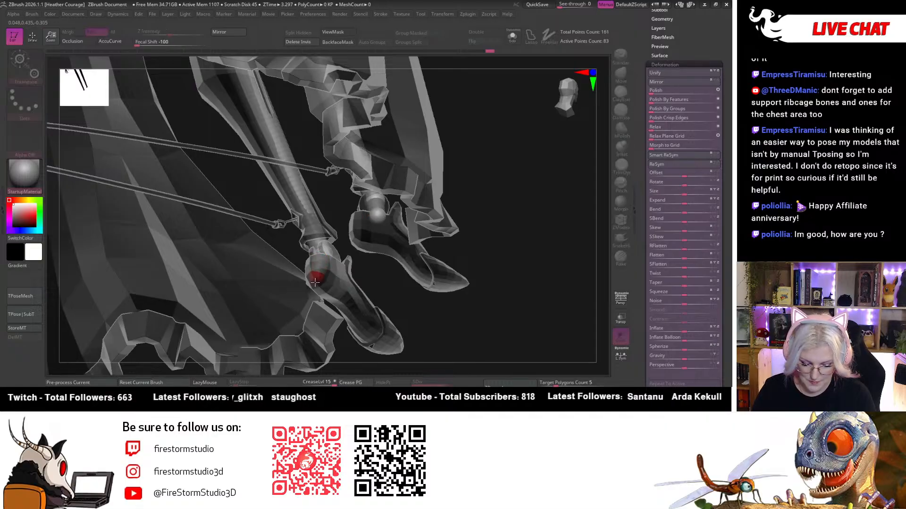
pyautogui.moveTo(443, 304); pyautogui.dragTo(306, 259)
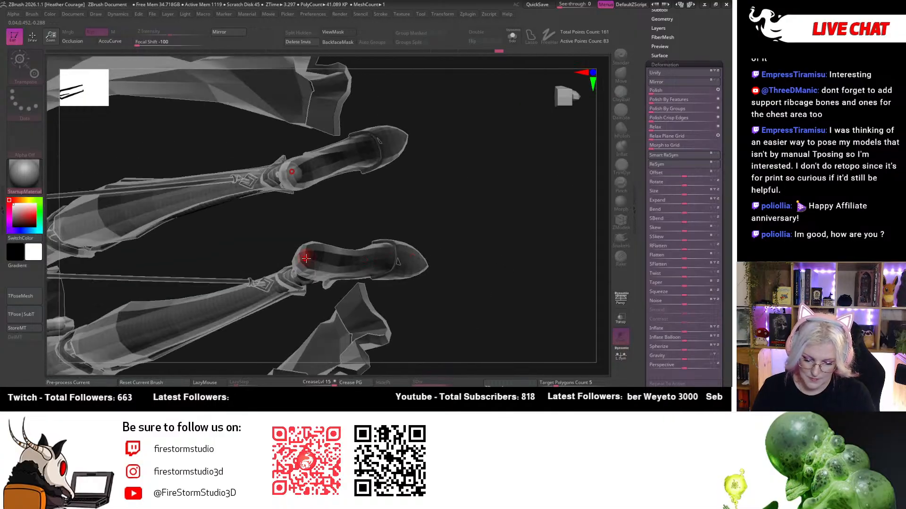
# Extend the foot chains from the heels with two more mirrored ZSphere pairs, ending at the balls and toe tips of the feet.
pyautogui.press('q')
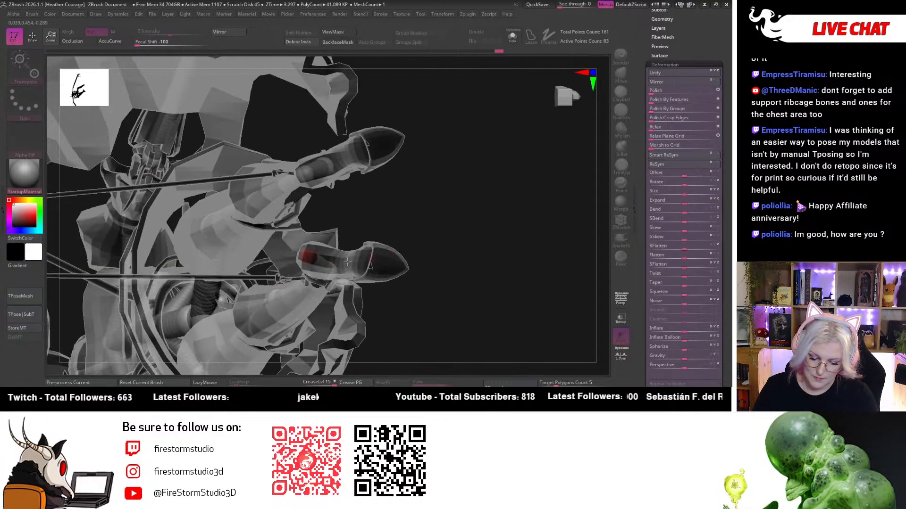
pyautogui.press('w')
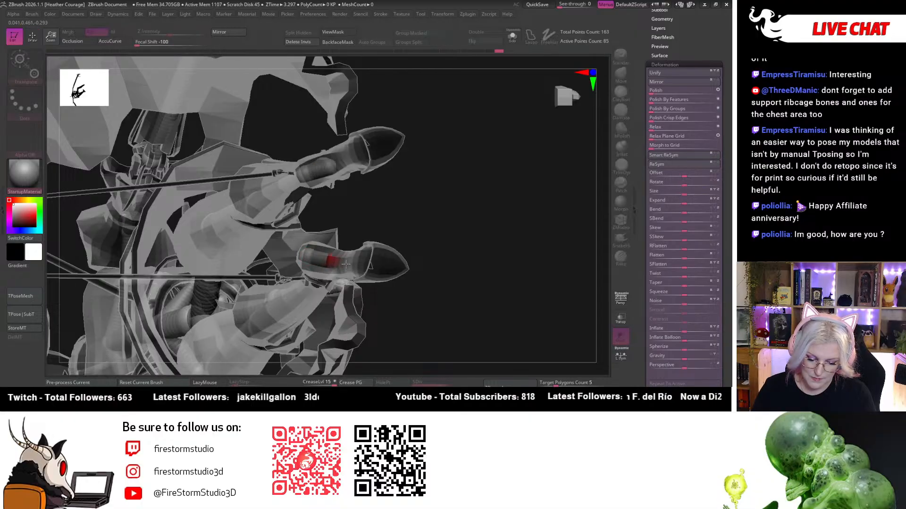
pyautogui.press('q')
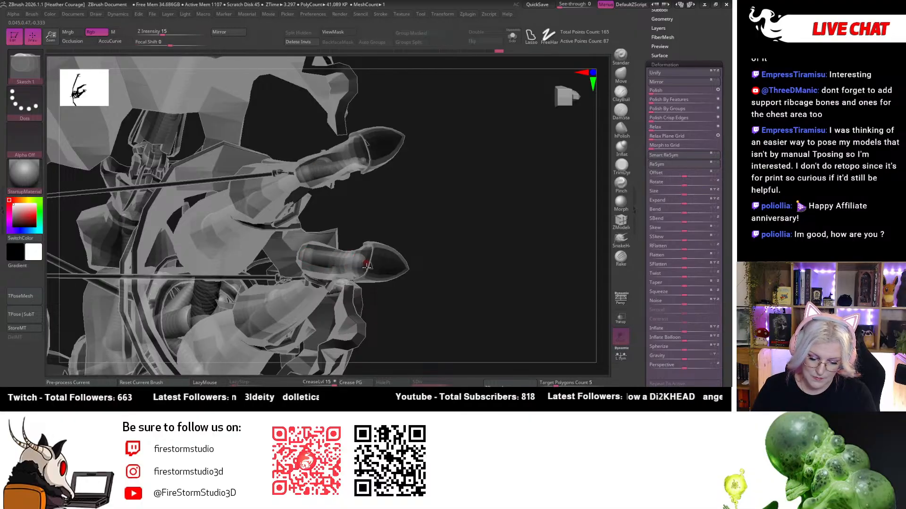
pyautogui.press('w')
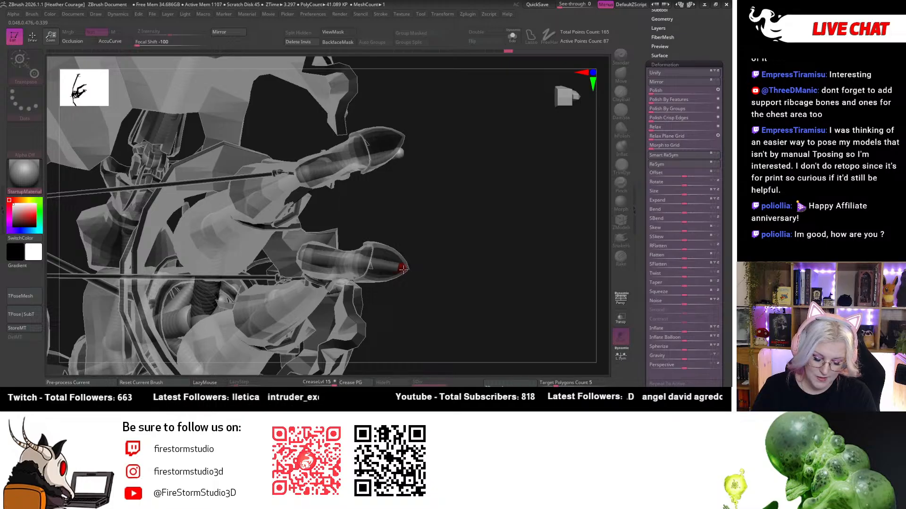
pyautogui.moveTo(398, 268); pyautogui.dragTo(359, 261)
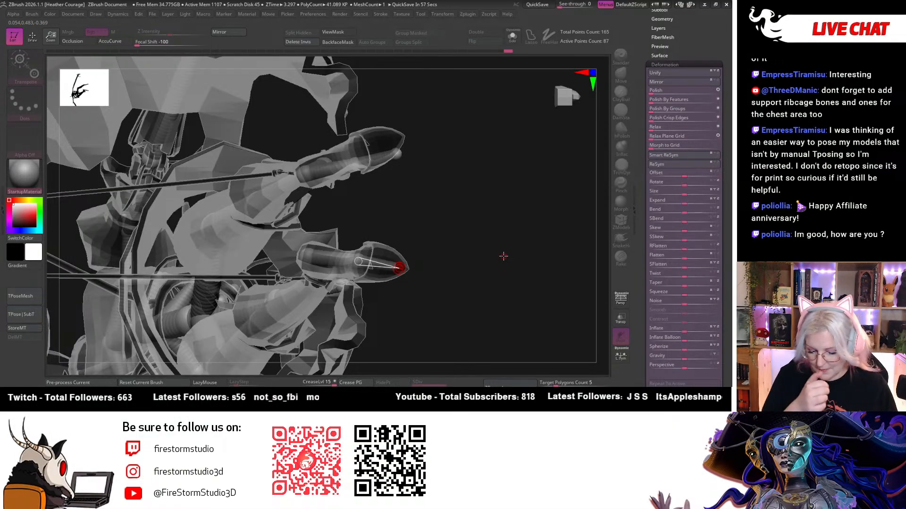
# Reposition the mirrored ball and toe ZSpheres so the foot chains follow the slope of the shoes.
pyautogui.moveTo(484, 228); pyautogui.dragTo(391, 254)
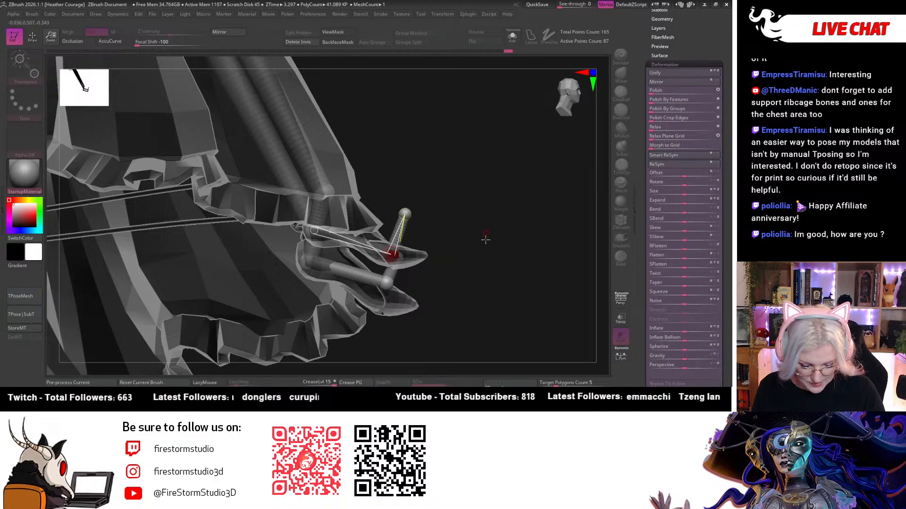
pyautogui.moveTo(485, 238); pyautogui.dragTo(484, 225)
pyautogui.moveTo(405, 212); pyautogui.dragTo(417, 250)
pyautogui.moveTo(504, 259); pyautogui.dragTo(466, 302)
pyautogui.moveTo(409, 226); pyautogui.dragTo(411, 234)
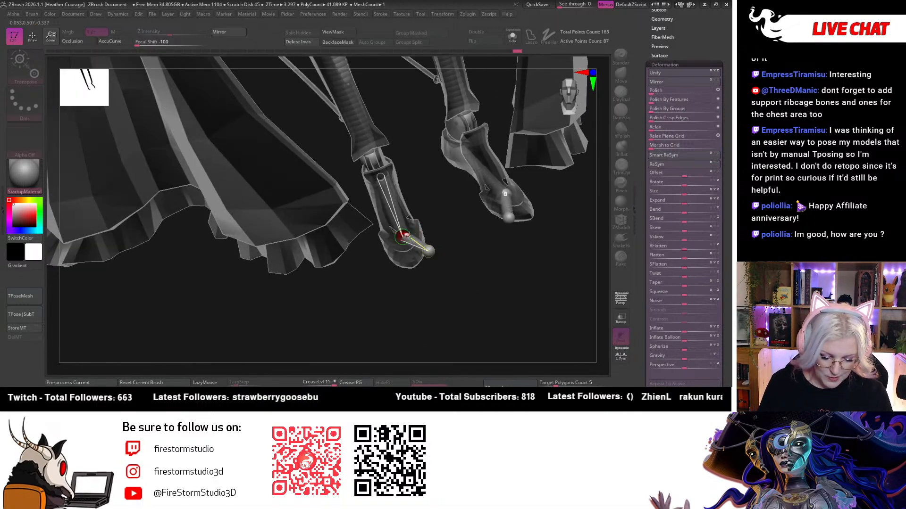
pyautogui.moveTo(465, 302); pyautogui.dragTo(499, 254)
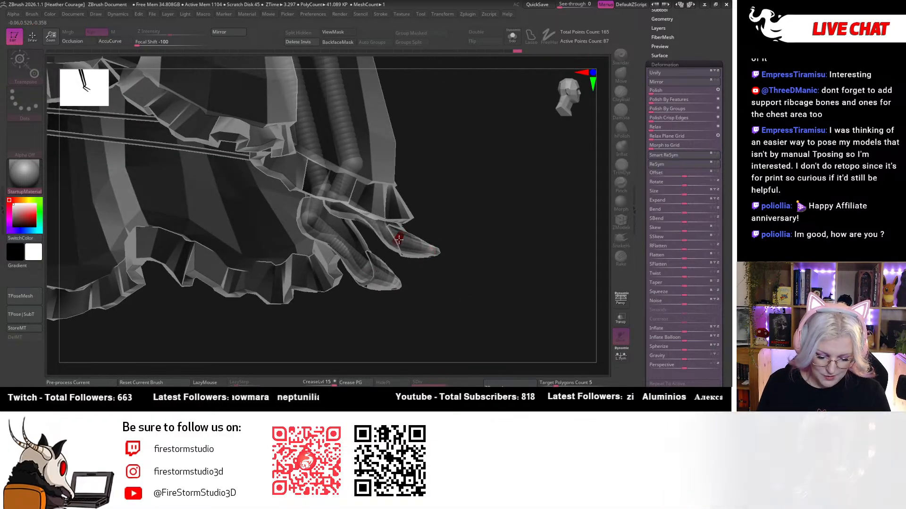
pyautogui.moveTo(400, 238); pyautogui.dragTo(393, 298)
pyautogui.moveTo(459, 190); pyautogui.dragTo(412, 291)
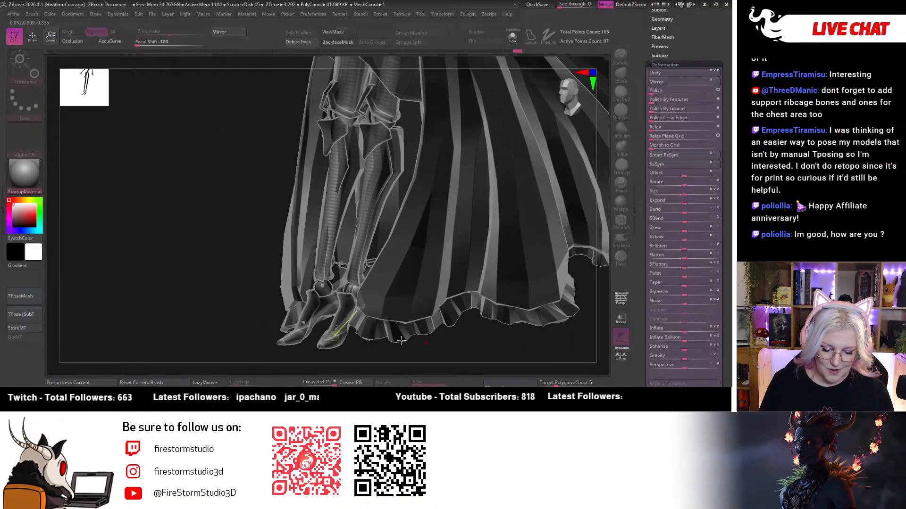
# Add a mirrored pair of ZSpheres to the lower spine at the waist and move them out to the sides of the belt.
pyautogui.moveTo(215, 272); pyautogui.dragTo(473, 197)
pyautogui.moveTo(551, 112); pyautogui.dragTo(476, 309)
pyautogui.keyDown('alt'); pyautogui.moveTo(357, 251); pyautogui.dragTo(247, 251); pyautogui.keyUp('alt')
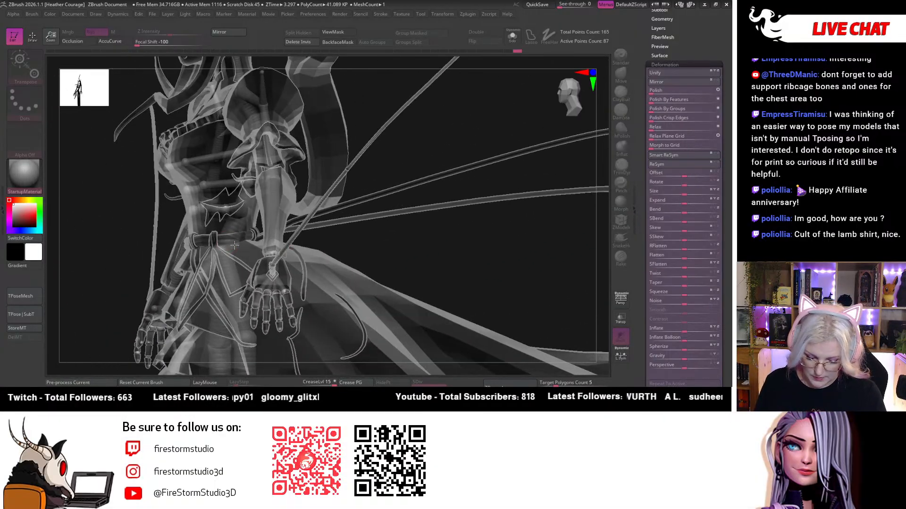
pyautogui.moveTo(318, 234); pyautogui.dragTo(339, 254)
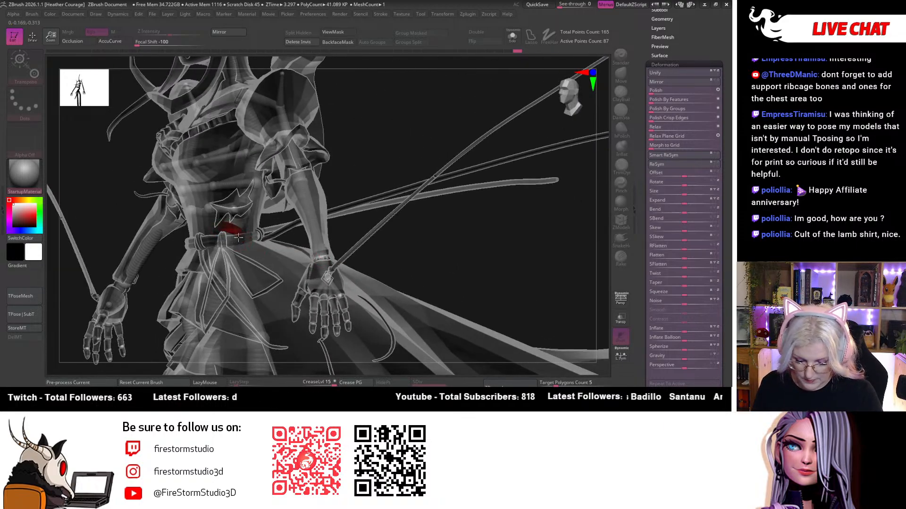
pyautogui.moveTo(369, 149); pyautogui.dragTo(326, 283)
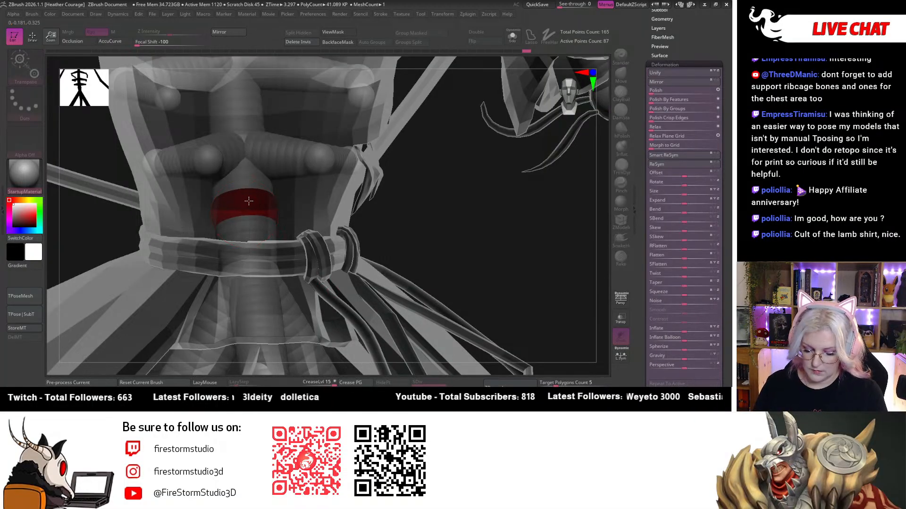
pyautogui.press('q')
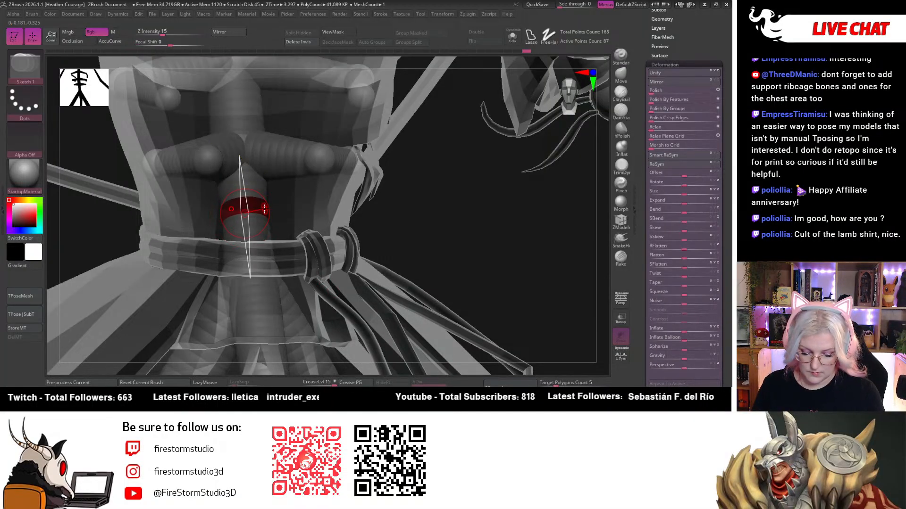
pyautogui.press('w')
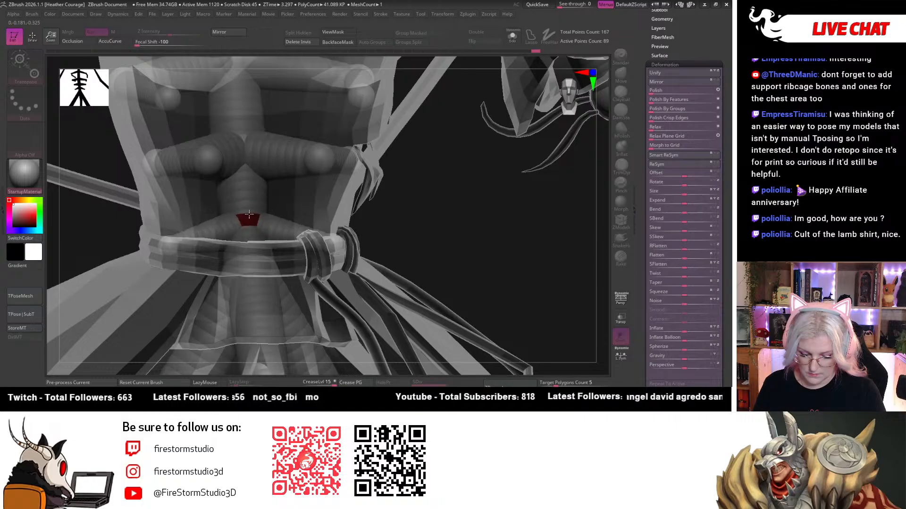
pyautogui.keyDown('ctrl'); pyautogui.moveTo(461, 196); pyautogui.dragTo(401, 198, button='right'); pyautogui.keyUp('ctrl')
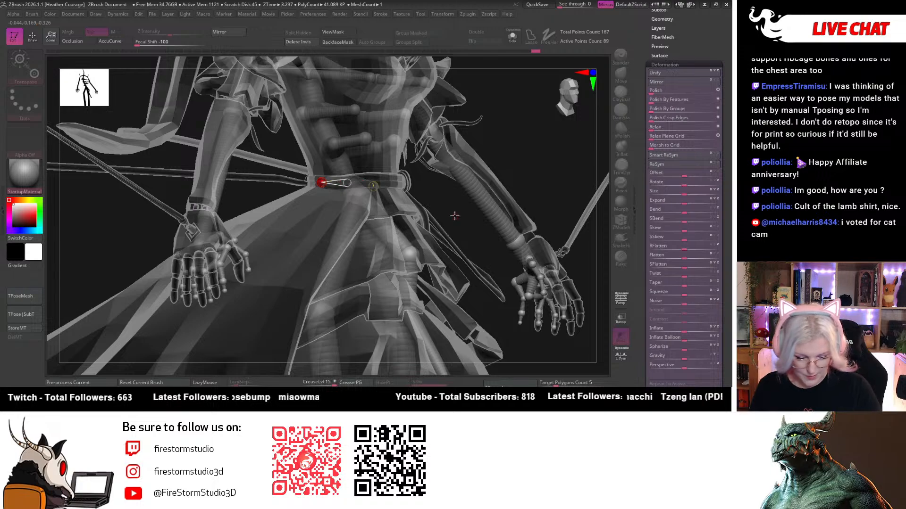
pyautogui.moveTo(344, 181); pyautogui.dragTo(329, 179, button='right')
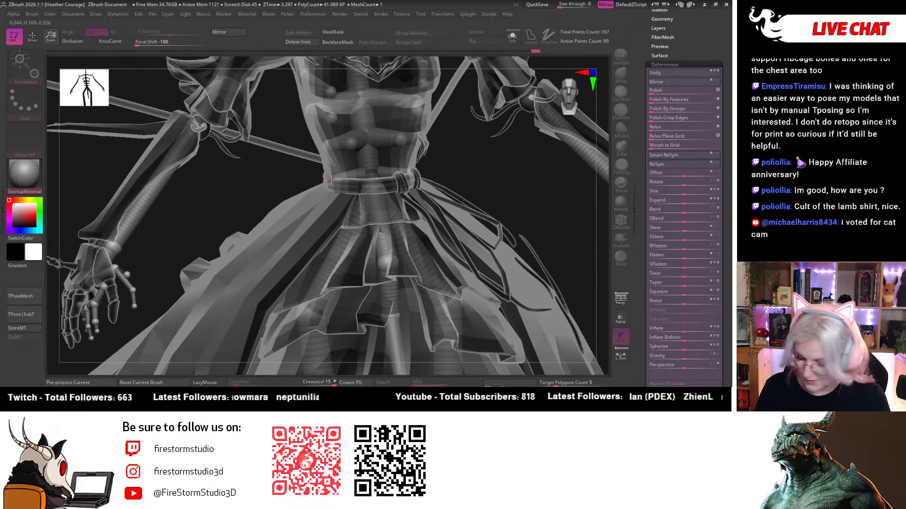
# Add a mirrored pair of ZSpheres to the side belt joints and move them around to the front of the belt.
pyautogui.press('q')
pyautogui.click(334, 186)
pyautogui.press('w')
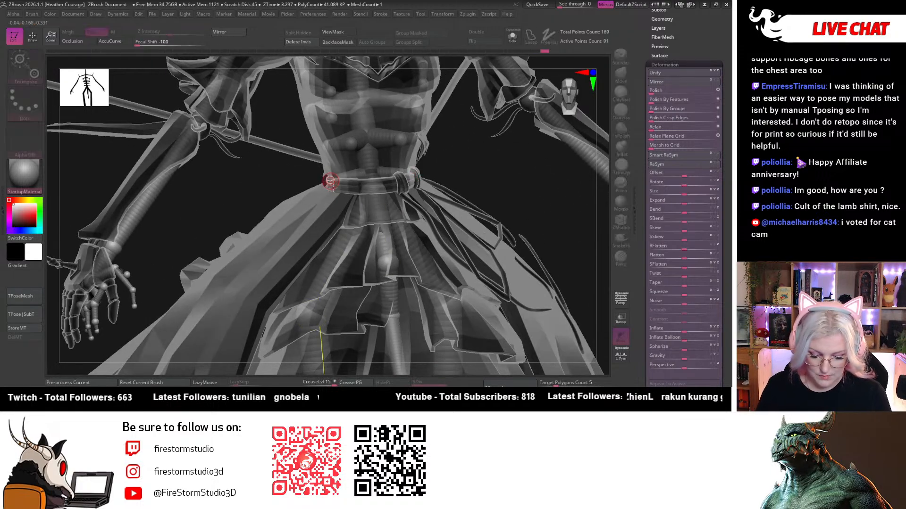
pyautogui.moveTo(390, 183); pyautogui.dragTo(367, 187, button='right')
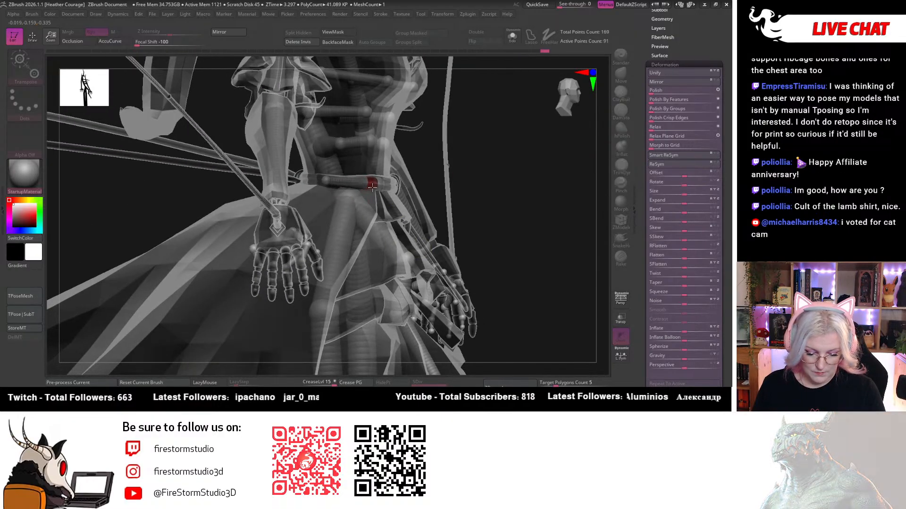
# Add a mirrored ZSphere pair to the front belt joints and extend it down and outward along the front of the overskirt.
pyautogui.moveTo(473, 194); pyautogui.dragTo(500, 261, button='right')
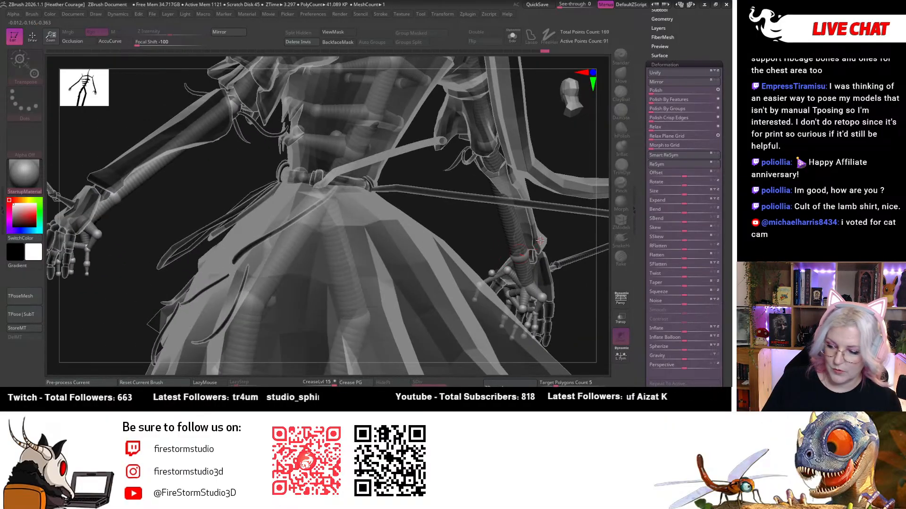
pyautogui.moveTo(466, 224)
pyautogui.mouseDown(button='right')
pyautogui.moveTo(482, 244)
pyautogui.moveTo(515, 233)
pyautogui.mouseUp(button='right')
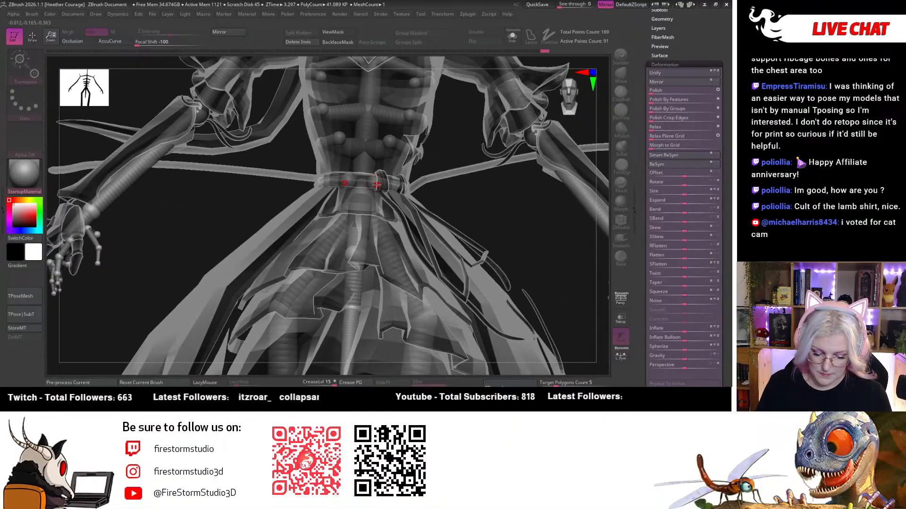
pyautogui.press('q')
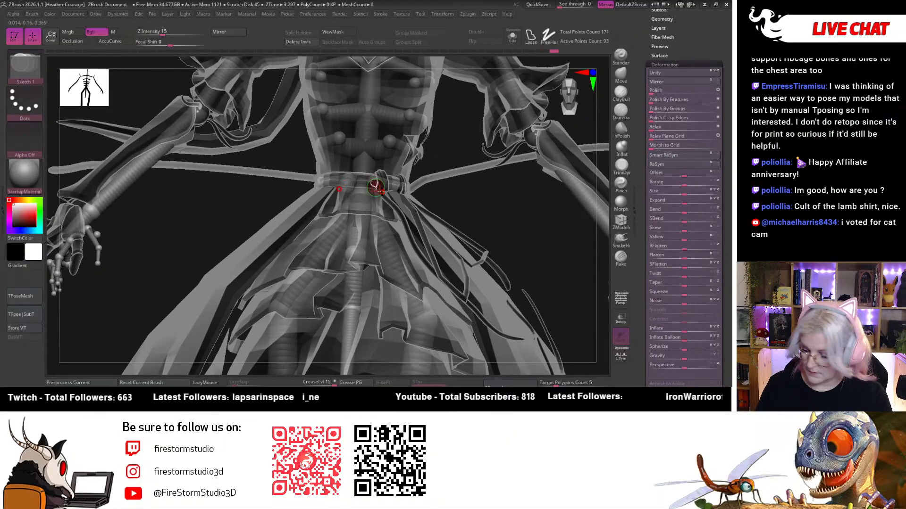
pyautogui.press('w')
pyautogui.moveTo(449, 268); pyautogui.dragTo(484, 309)
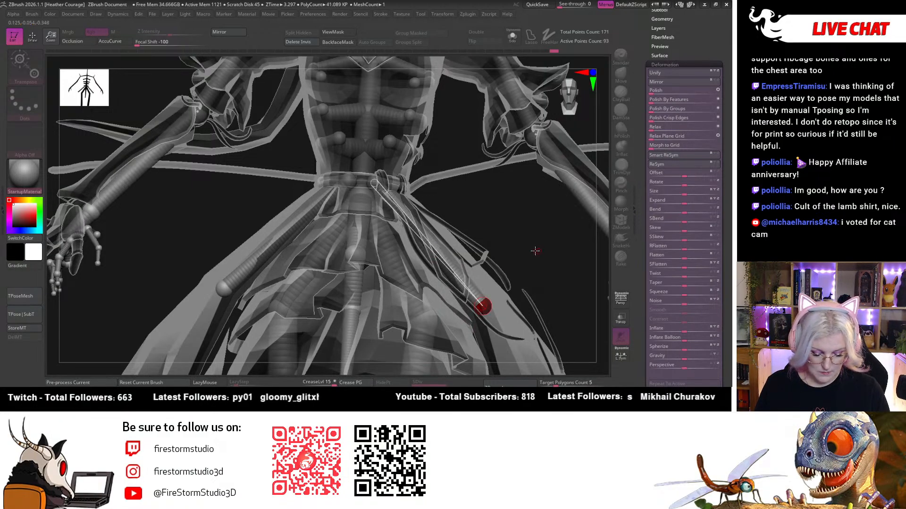
pyautogui.moveTo(535, 251); pyautogui.dragTo(421, 249)
pyautogui.moveTo(420, 249); pyautogui.dragTo(417, 250, button='right')
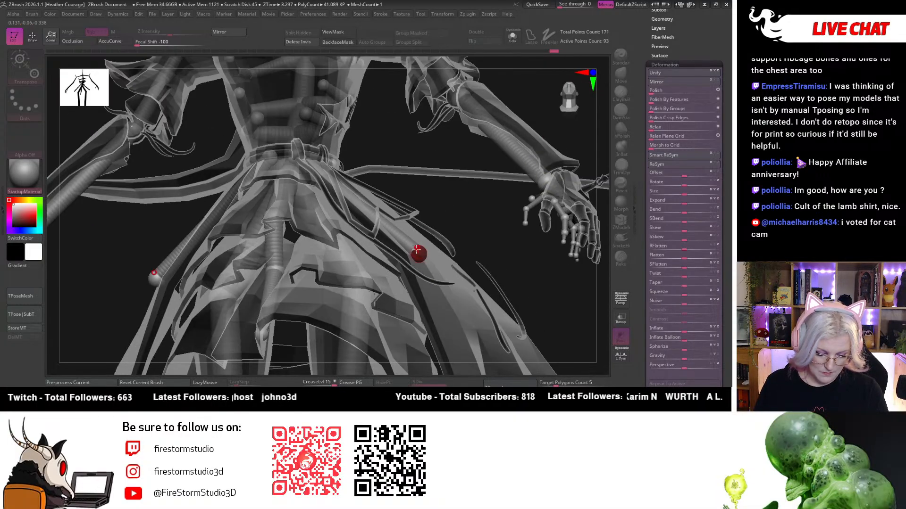
pyautogui.moveTo(417, 249); pyautogui.dragTo(413, 254)
# Extend the skirt chains with another mirrored ZSphere pair down to about knee height, aligned to the long overskirt's front edges.
pyautogui.keyDown('ctrl'); pyautogui.moveTo(447, 198); pyautogui.dragTo(399, 208, button='right'); pyautogui.keyUp('ctrl')
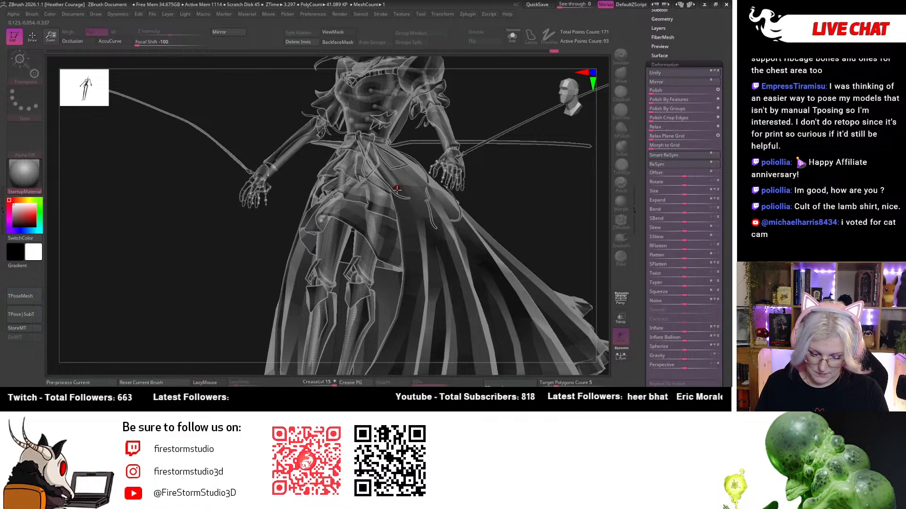
pyautogui.press('q')
pyautogui.press('w')
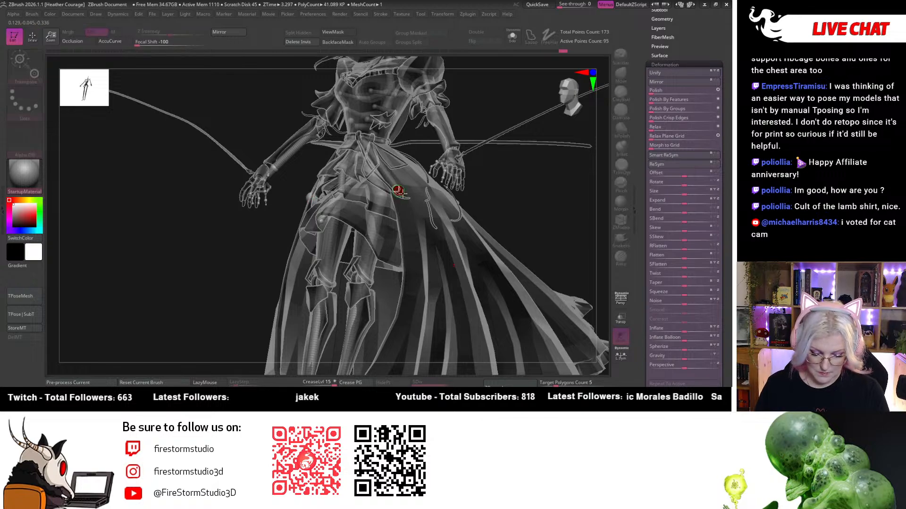
pyautogui.moveTo(409, 218); pyautogui.dragTo(414, 278)
pyautogui.moveTo(413, 277); pyautogui.dragTo(537, 210, button='right')
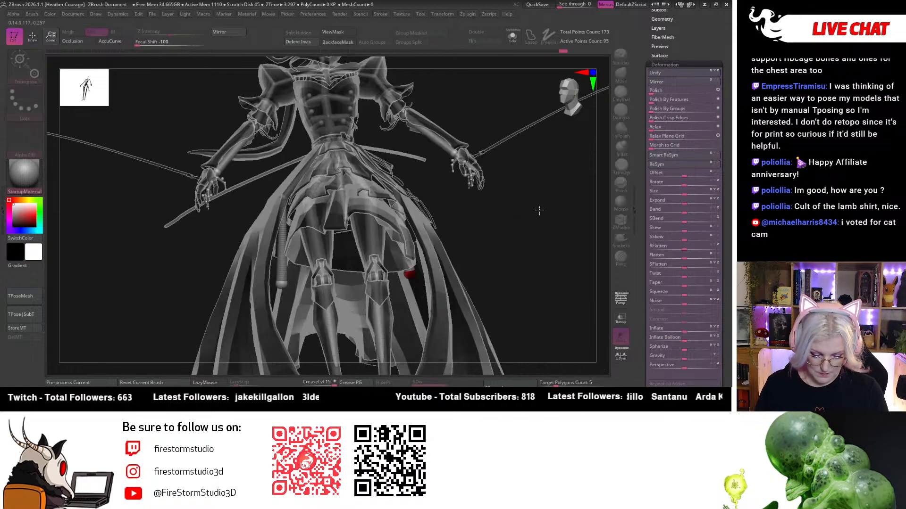
pyautogui.moveTo(412, 276); pyautogui.dragTo(437, 271)
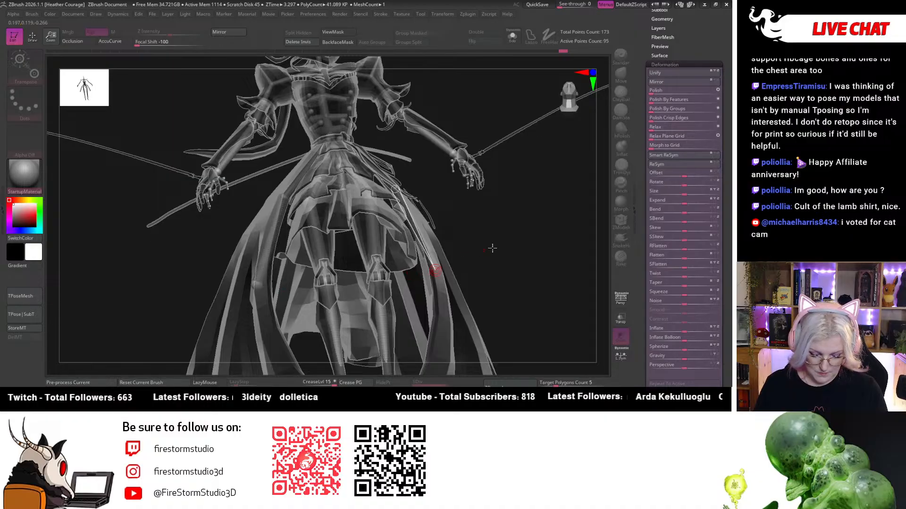
pyautogui.moveTo(491, 248); pyautogui.dragTo(401, 208, button='right')
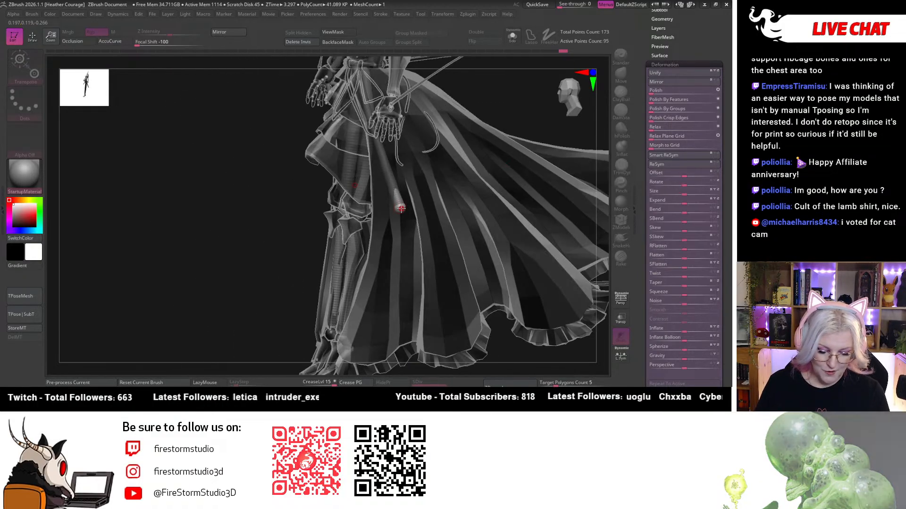
pyautogui.moveTo(401, 208); pyautogui.dragTo(380, 210)
pyautogui.moveTo(277, 285); pyautogui.dragTo(361, 235, button='right')
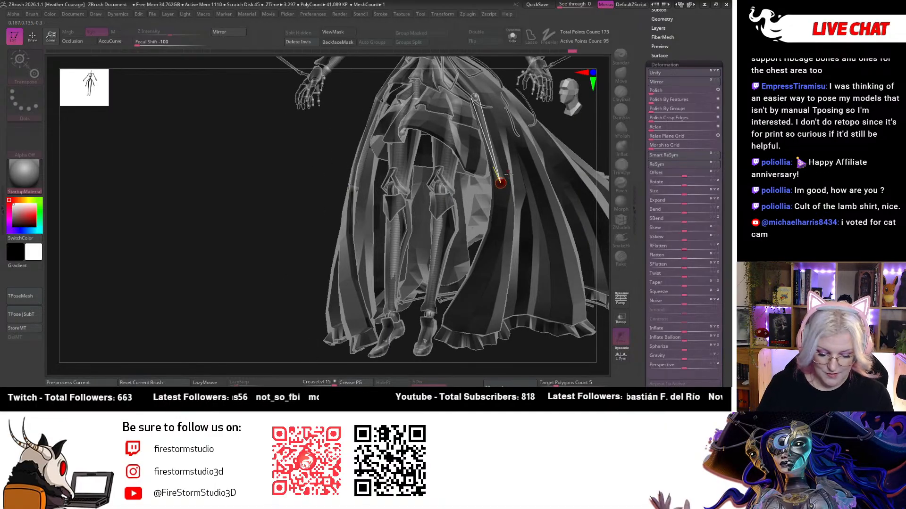
# Extend the front skirt chains with another mirrored ZSphere pair from the knee-height joints to the overskirt's hem.
pyautogui.moveTo(501, 182); pyautogui.dragTo(453, 322)
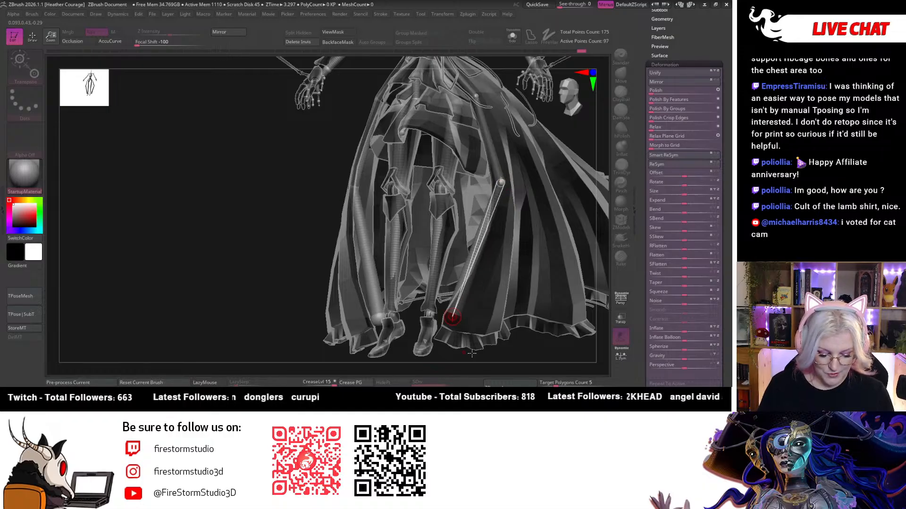
pyautogui.press('a')
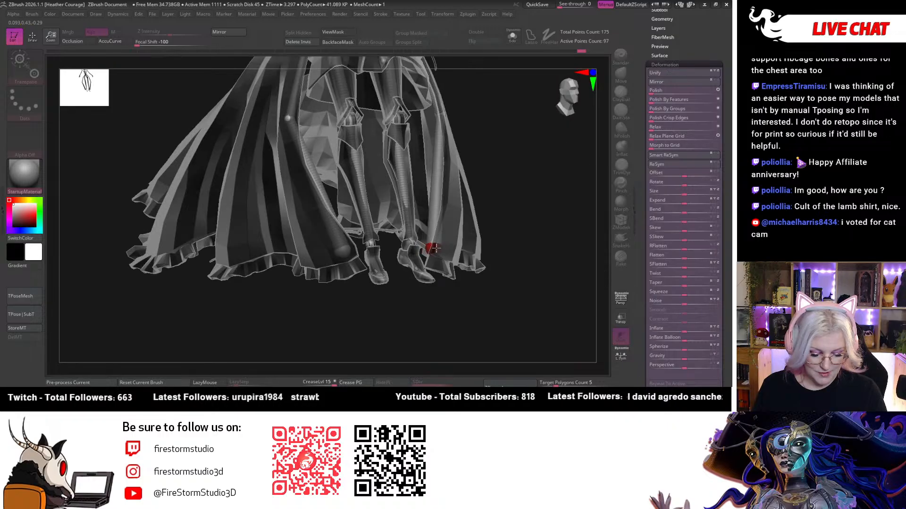
pyautogui.moveTo(549, 162); pyautogui.dragTo(415, 191)
pyautogui.press('a')
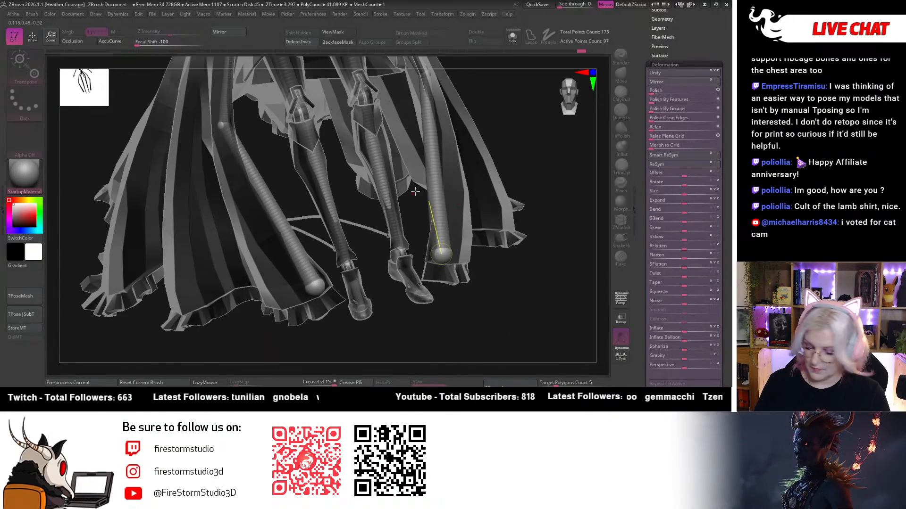
# Insert a mirrored ZSphere pair midway along the lowest front skirt bones and align these bones with the overskirt's front edges.
pyautogui.moveTo(431, 161); pyautogui.dragTo(446, 162)
pyautogui.moveTo(516, 114); pyautogui.dragTo(577, 75)
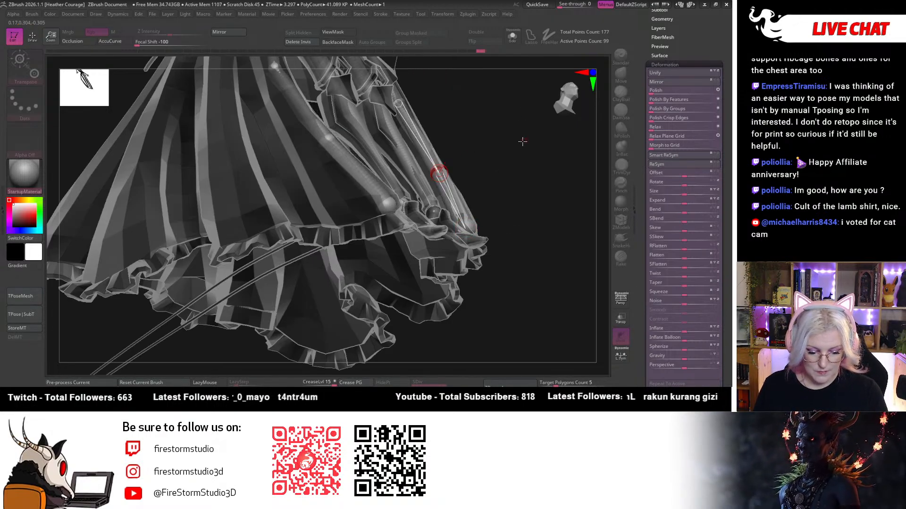
pyautogui.moveTo(521, 142); pyautogui.dragTo(522, 114)
pyautogui.keyDown('alt'); pyautogui.moveTo(529, 200); pyautogui.dragTo(430, 252); pyautogui.keyUp('alt')
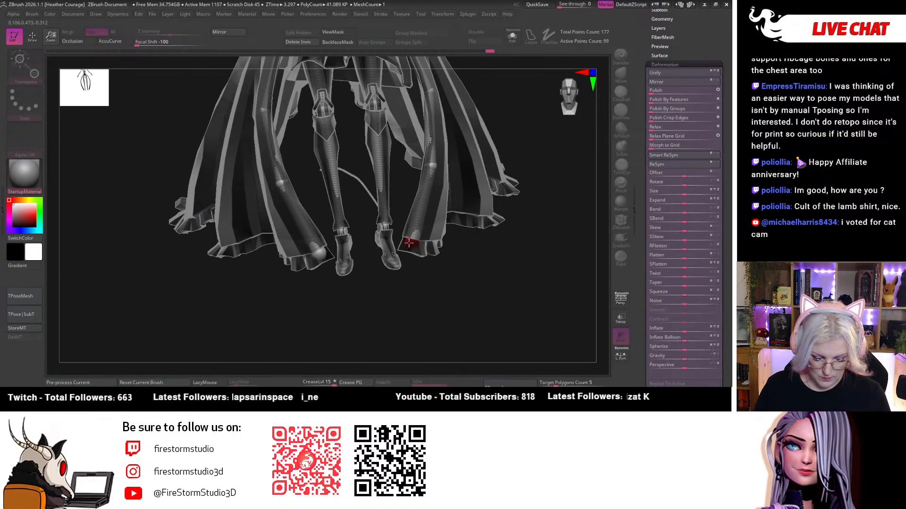
pyautogui.moveTo(388, 194); pyautogui.dragTo(544, 302)
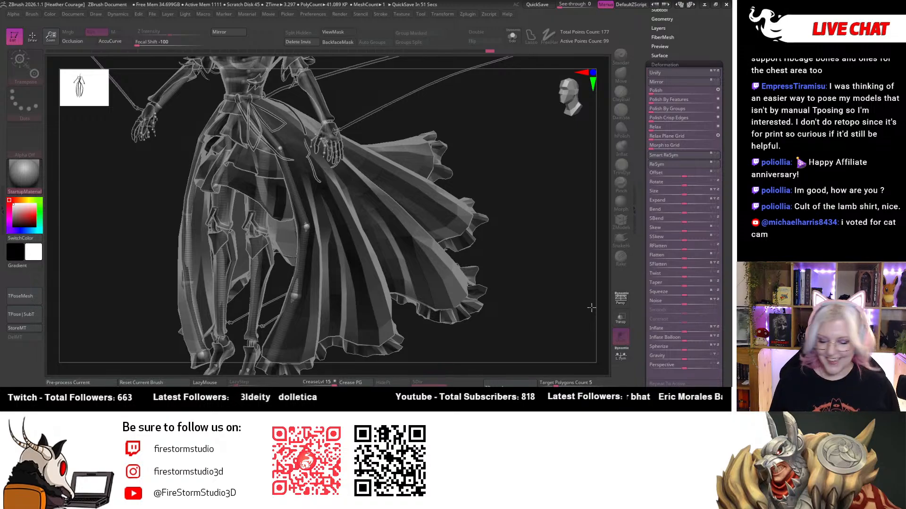
# Add a mirrored ZSphere pair at the waist joints and move it along the belt toward the back of the sides.
pyautogui.moveTo(539, 216); pyautogui.dragTo(516, 81)
pyautogui.moveTo(158, 175); pyautogui.dragTo(283, 167)
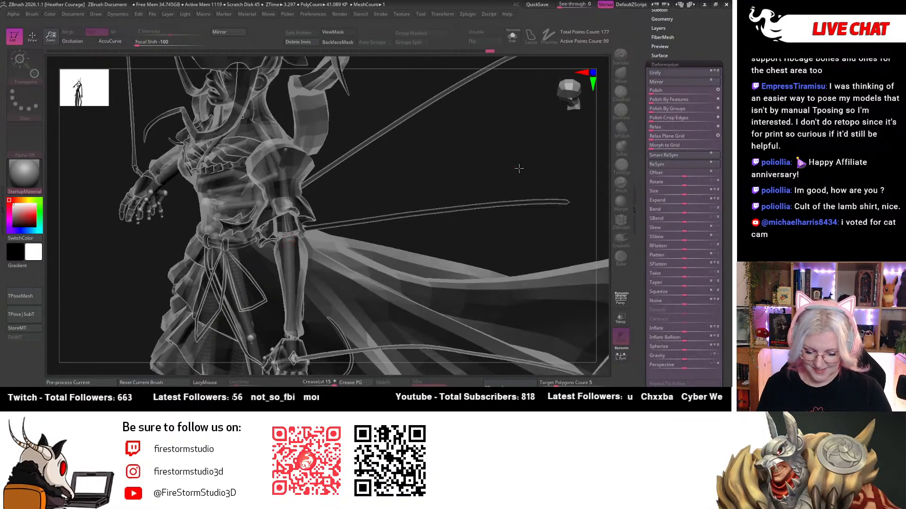
pyautogui.moveTo(377, 163); pyautogui.dragTo(289, 235)
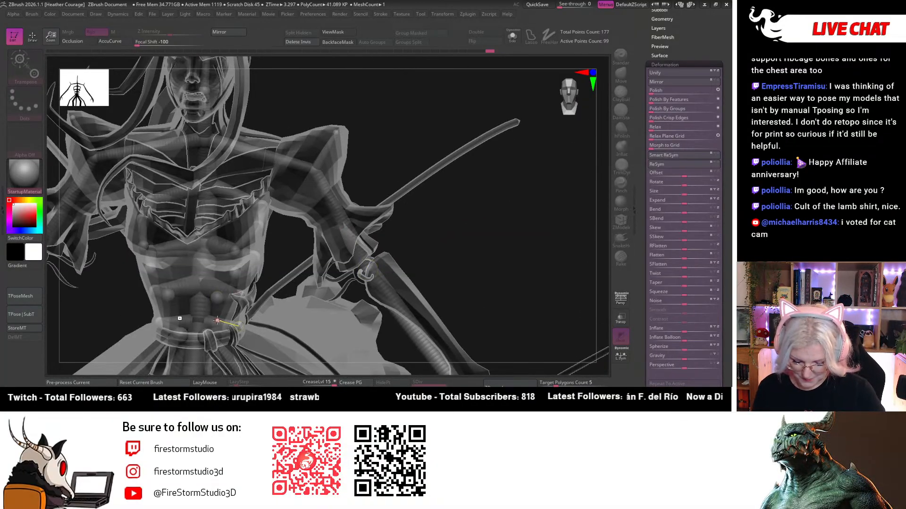
pyautogui.press('q')
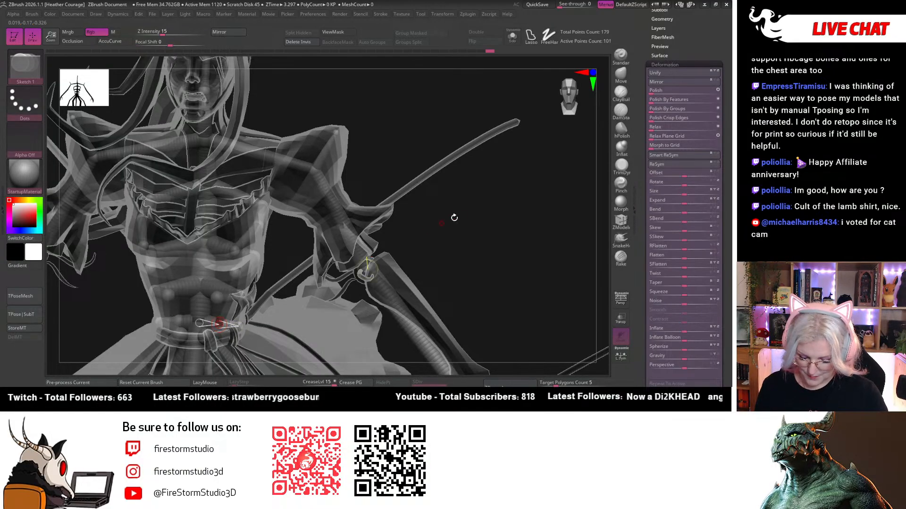
pyautogui.moveTo(453, 223)
pyautogui.mouseDown()
pyautogui.moveTo(425, 240)
pyautogui.moveTo(417, 226)
pyautogui.moveTo(291, 283)
pyautogui.mouseUp()
pyautogui.press('w')
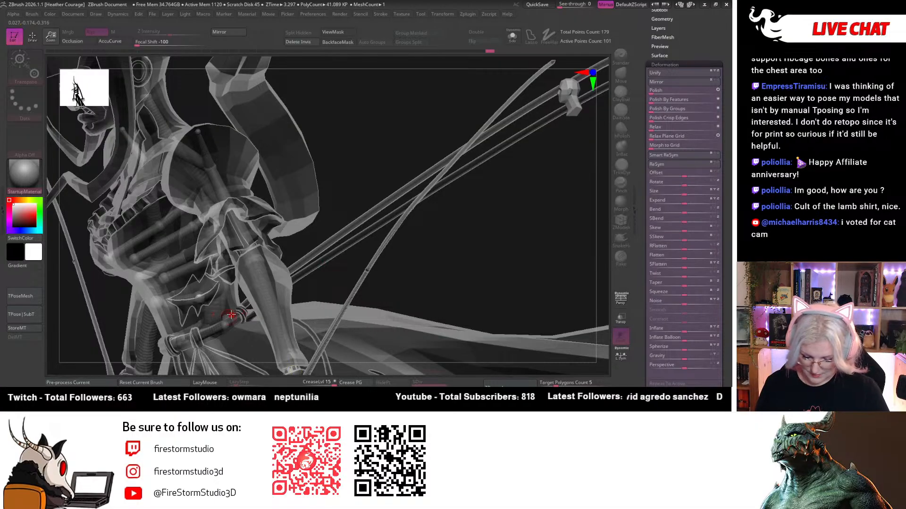
pyautogui.moveTo(484, 246); pyautogui.dragTo(520, 195)
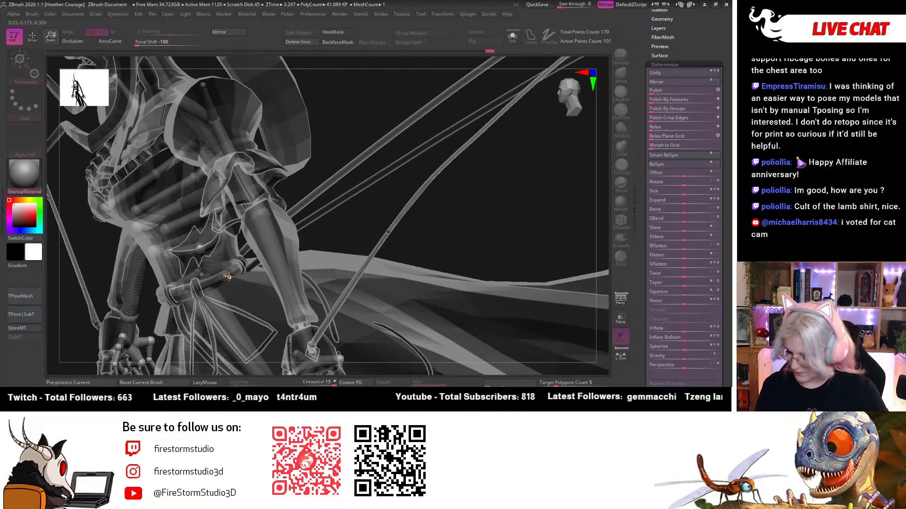
# Add a mirrored ZSphere pair to the new side waist joints and pull it down and outward to the overskirt's hips.
pyautogui.press('q')
pyautogui.press('w')
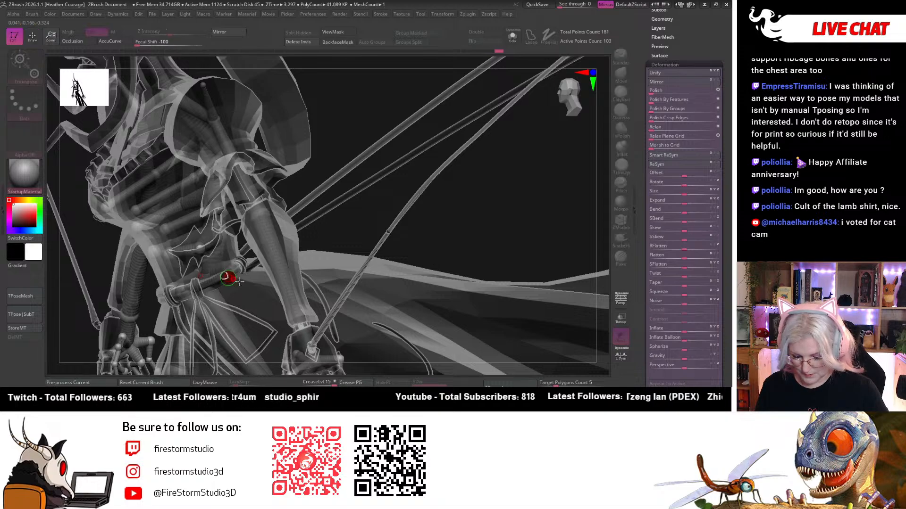
pyautogui.press('f')
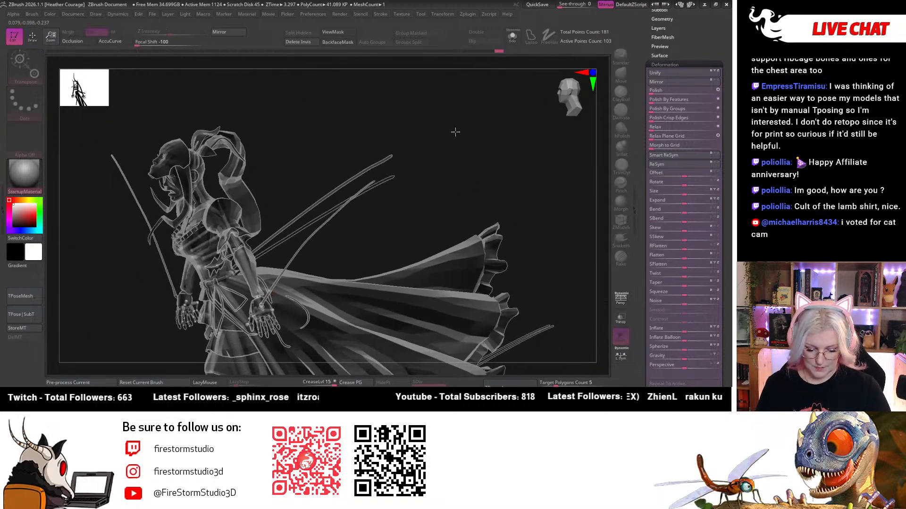
pyautogui.moveTo(455, 133); pyautogui.dragTo(569, 104)
pyautogui.moveTo(454, 219); pyautogui.dragTo(449, 174)
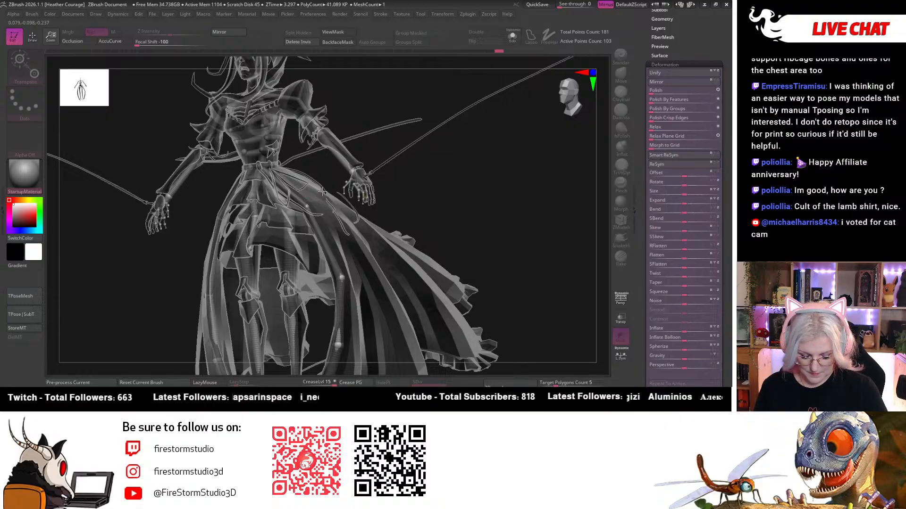
pyautogui.moveTo(490, 175); pyautogui.dragTo(430, 193)
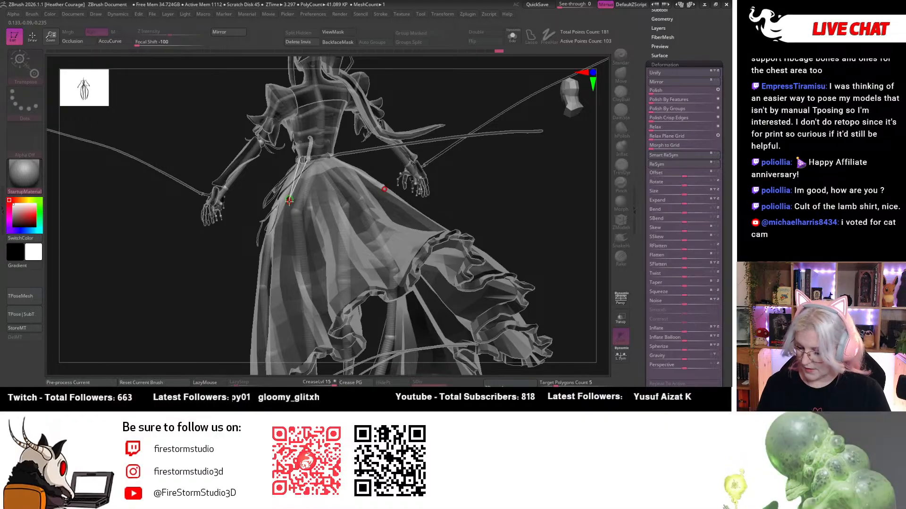
# Extend the side skirt chains with a mirrored ZSphere pair from the hips to about the middle of the overskirt, inside the fabric.
pyautogui.press('q')
pyautogui.press('w')
pyautogui.moveTo(290, 202); pyautogui.dragTo(285, 266)
pyautogui.moveTo(491, 175); pyautogui.dragTo(295, 266)
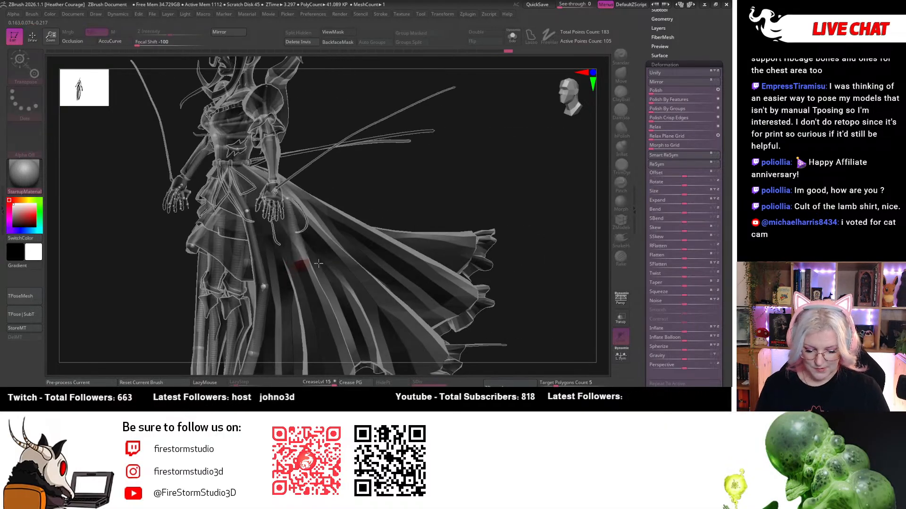
pyautogui.moveTo(546, 254)
pyautogui.mouseDown()
pyautogui.moveTo(536, 282)
pyautogui.moveTo(548, 338)
pyautogui.moveTo(539, 269)
pyautogui.mouseUp()
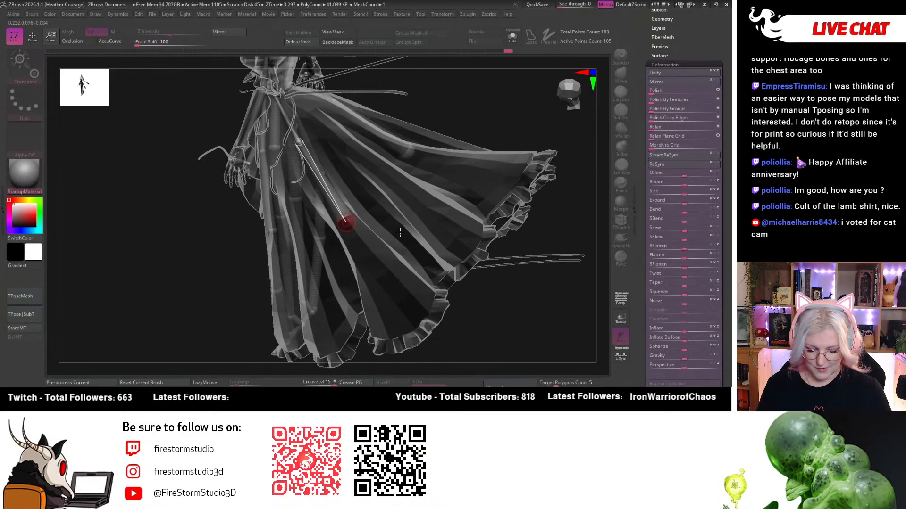
pyautogui.moveTo(400, 232); pyautogui.dragTo(464, 247)
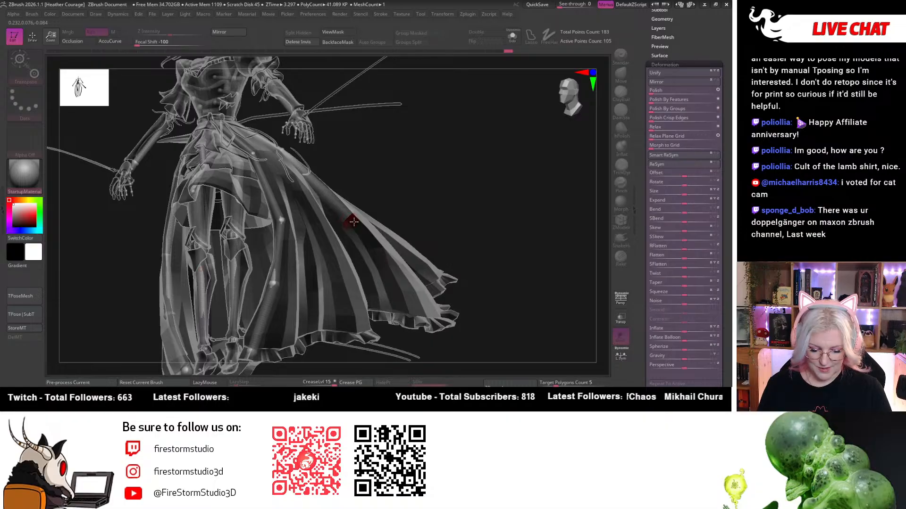
# Extend the side skirt chains with another mirrored ZSphere pair from mid-skirt to the flared side hem, inside the fabric.
pyautogui.press('q')
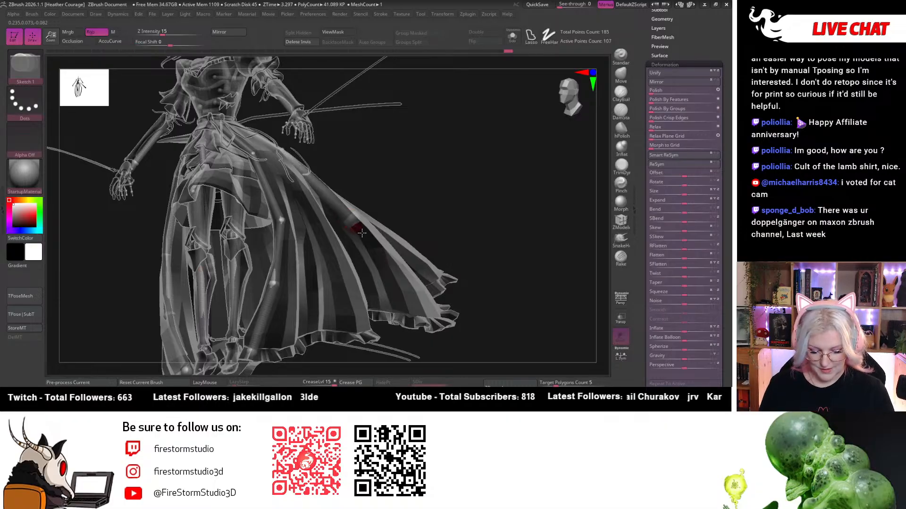
pyautogui.press('w')
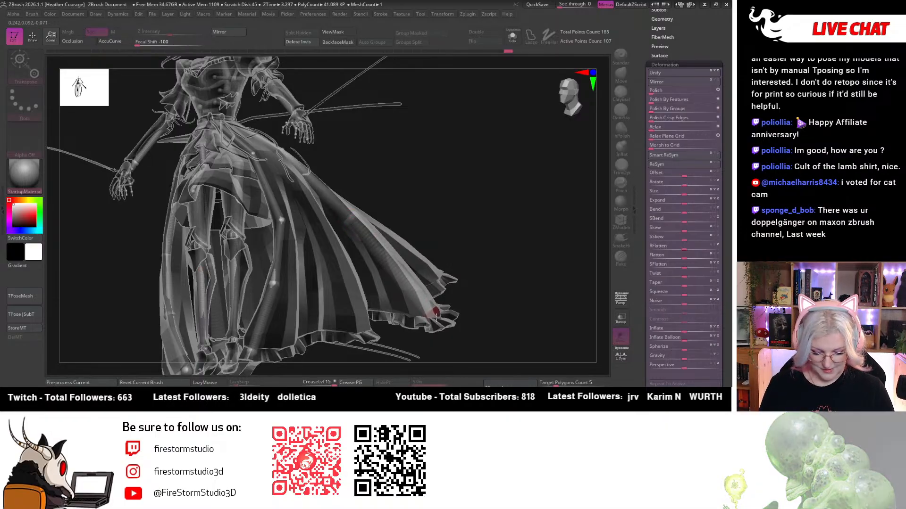
pyautogui.moveTo(436, 318); pyautogui.dragTo(506, 236)
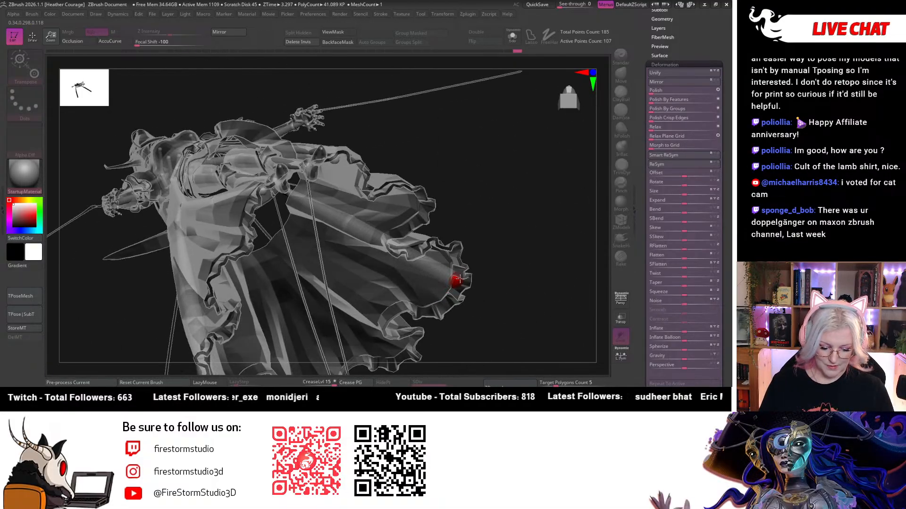
pyautogui.moveTo(459, 279); pyautogui.dragTo(514, 180)
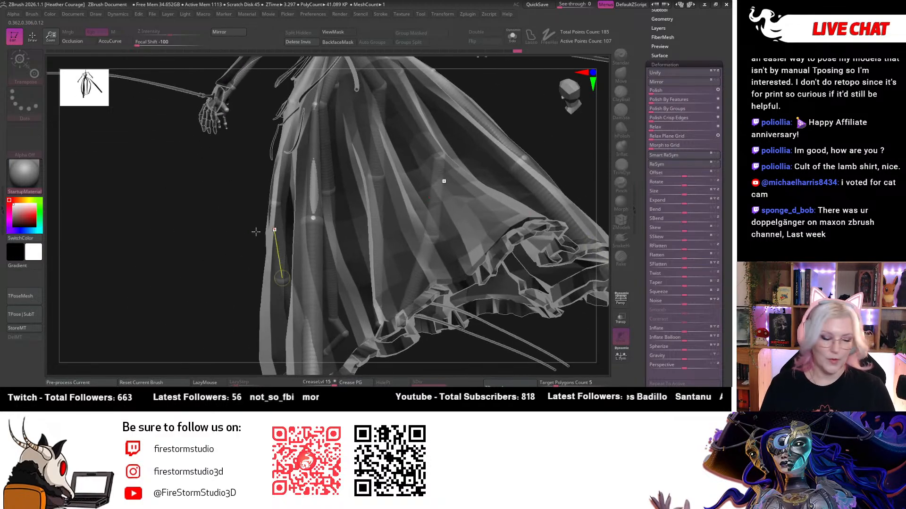
pyautogui.moveTo(227, 229); pyautogui.dragTo(227, 259)
pyautogui.moveTo(535, 200); pyautogui.dragTo(528, 221)
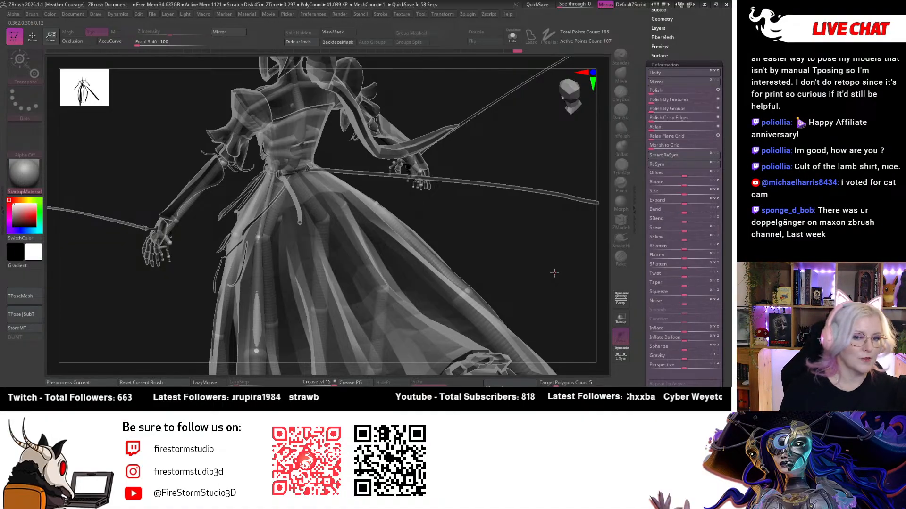
# Add a single centred ZSphere at the back of the waist and move it down along the upper back of the skirt.
pyautogui.moveTo(508, 227); pyautogui.dragTo(490, 283)
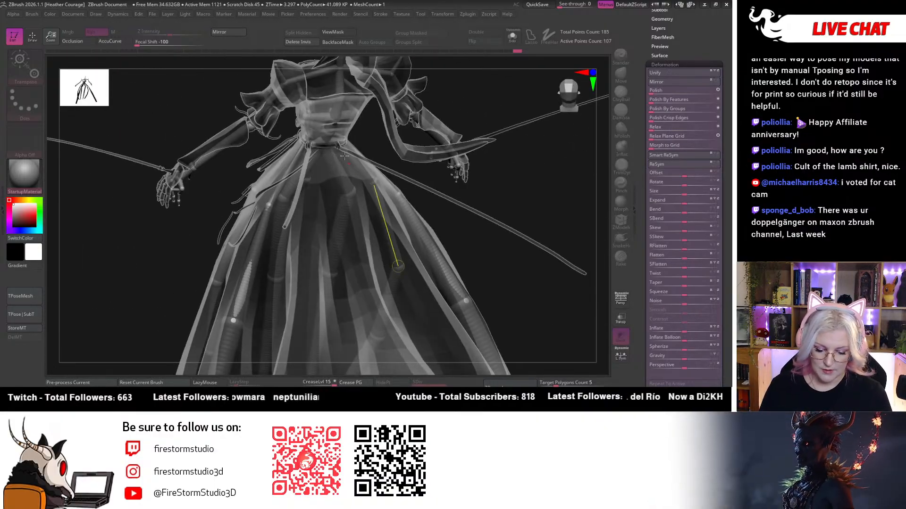
pyautogui.moveTo(538, 178); pyautogui.dragTo(435, 247)
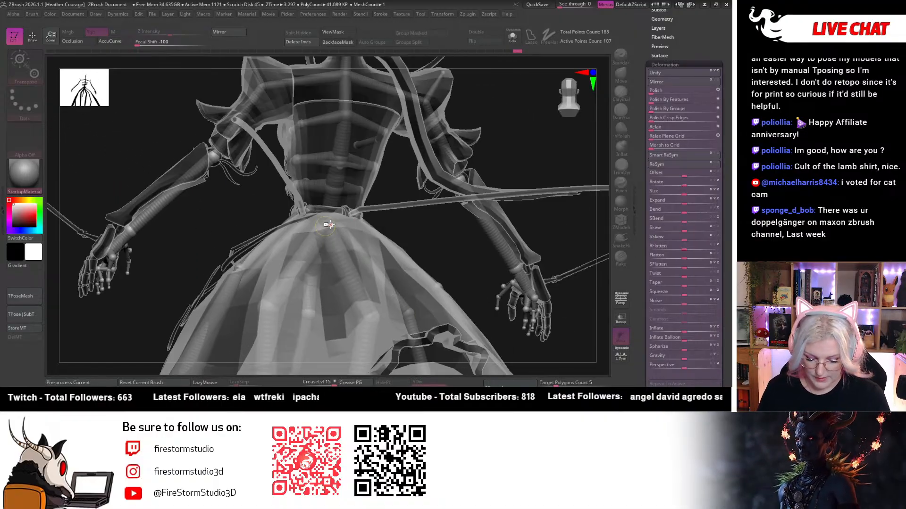
pyautogui.press('q')
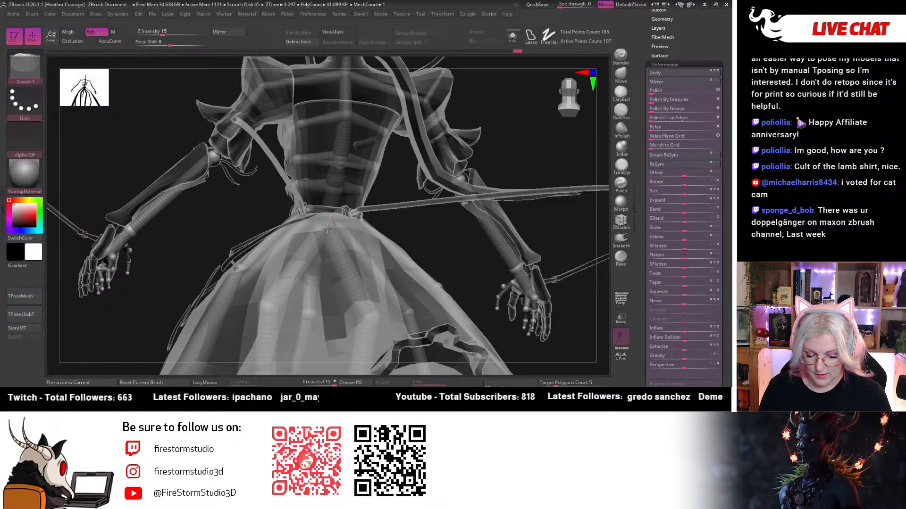
pyautogui.press('w')
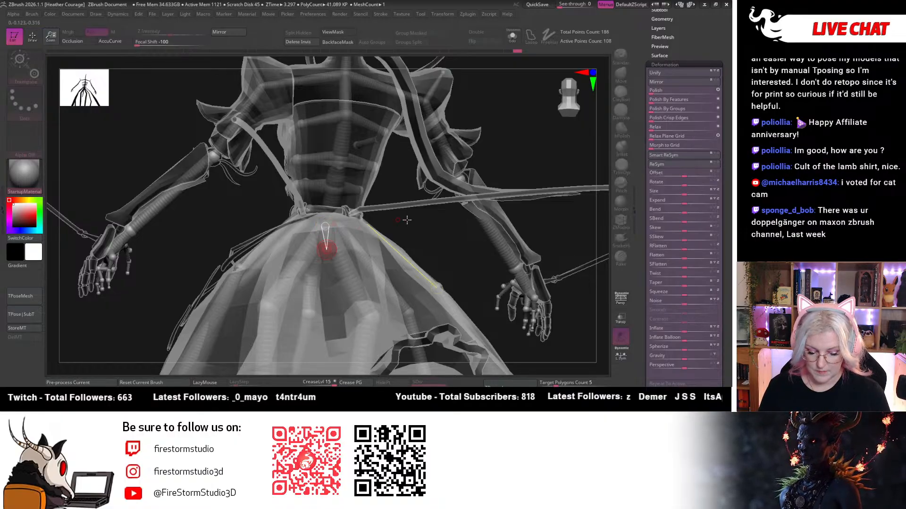
pyautogui.moveTo(406, 220); pyautogui.dragTo(339, 251)
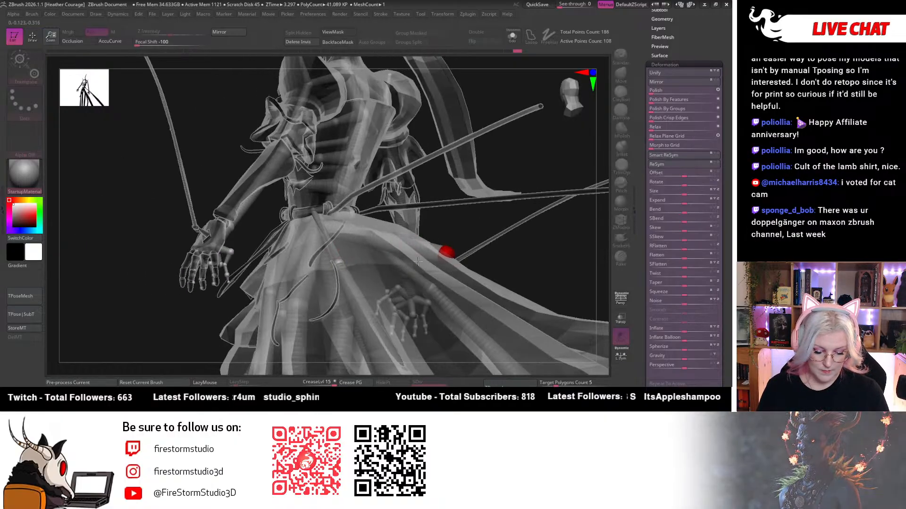
pyautogui.moveTo(548, 248); pyautogui.dragTo(479, 239)
pyautogui.moveTo(484, 286)
pyautogui.mouseDown()
pyautogui.moveTo(513, 297)
pyautogui.moveTo(505, 234)
pyautogui.moveTo(469, 233)
pyautogui.mouseUp()
# Extend the centre back skirt chain with another ZSphere to about the middle of the skirt.
pyautogui.press('q')
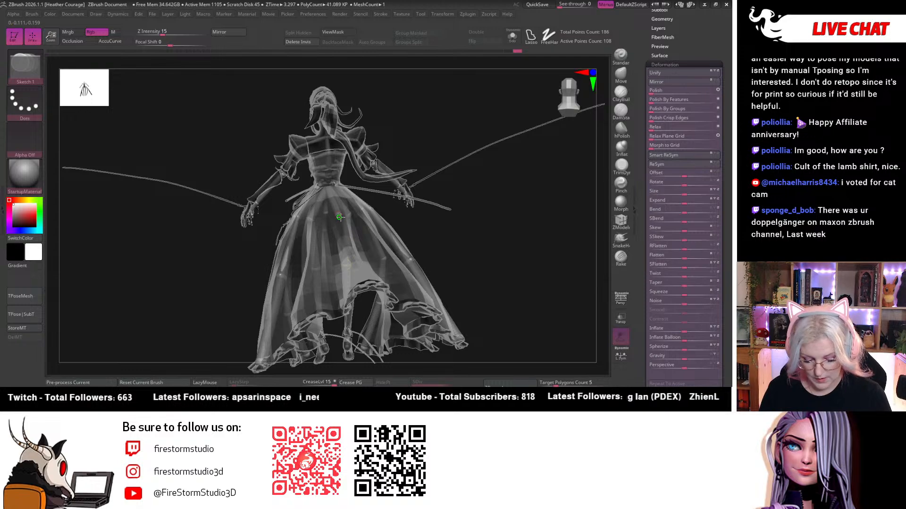
pyautogui.press('w')
pyautogui.moveTo(363, 256)
pyautogui.mouseDown()
pyautogui.moveTo(500, 217)
pyautogui.moveTo(385, 280)
pyautogui.moveTo(485, 228)
pyautogui.moveTo(508, 239)
pyautogui.moveTo(379, 253)
pyautogui.mouseUp()
# Add a ZSphere to the end of the centre back chain and extend it to the trailing back hem.
pyautogui.press('q')
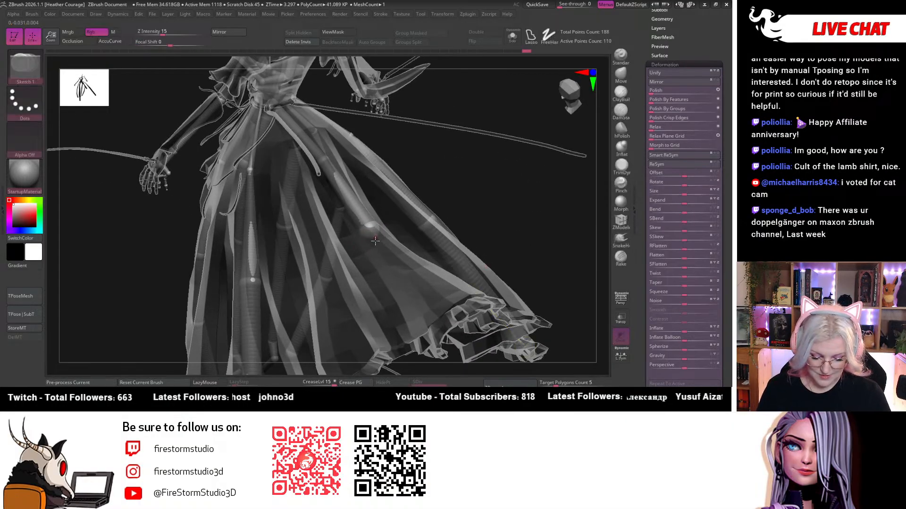
pyautogui.press('w')
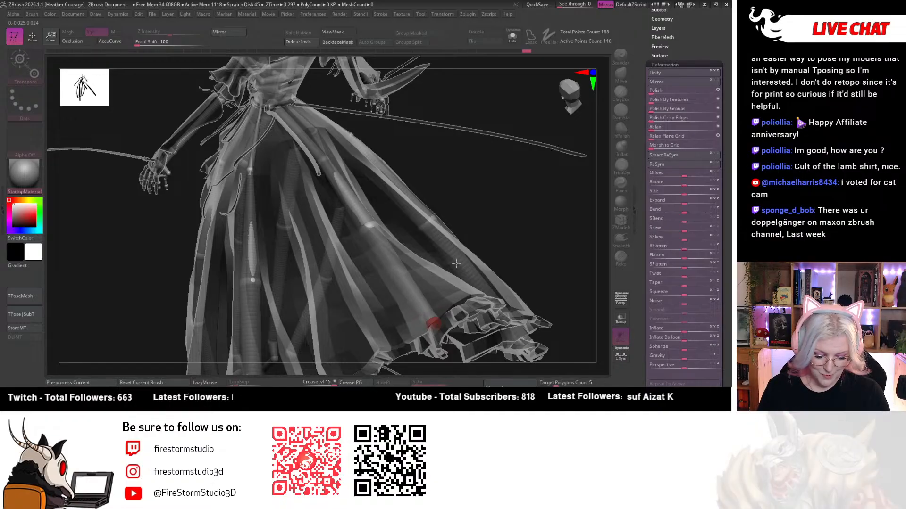
pyautogui.moveTo(432, 325); pyautogui.dragTo(518, 261)
pyautogui.moveTo(443, 316); pyautogui.dragTo(500, 285)
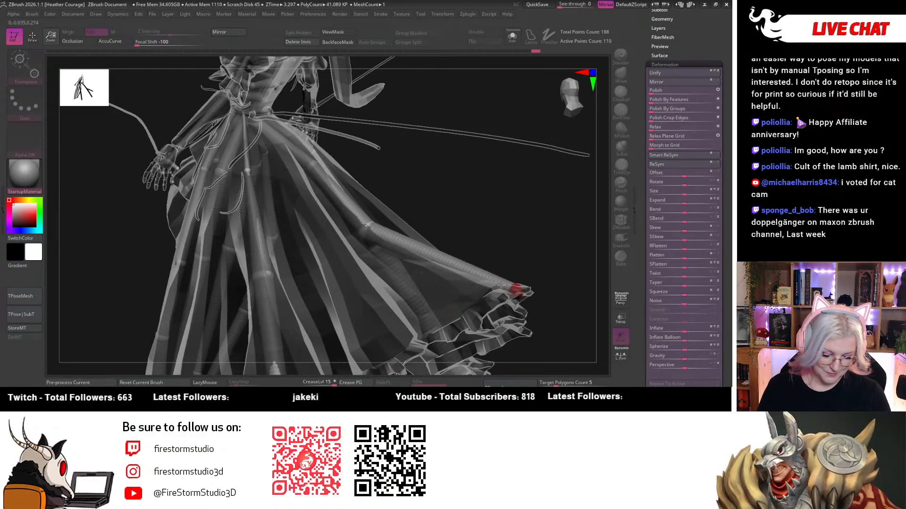
# Adjust the middle joint of the centre back chain and insert a ZSphere partway along its last bone, following the skirt's curve.
pyautogui.moveTo(368, 227); pyautogui.dragTo(367, 229)
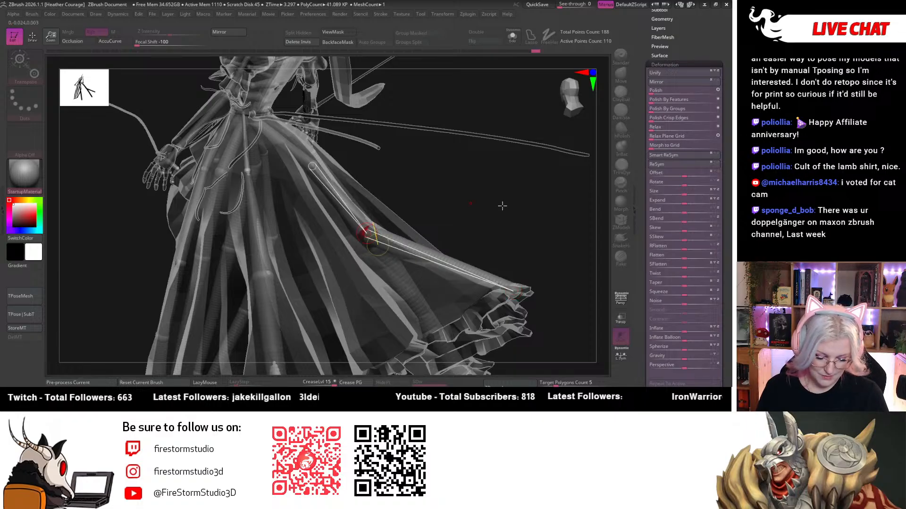
pyautogui.moveTo(502, 206); pyautogui.dragTo(465, 241)
pyautogui.click(466, 236)
pyautogui.click(466, 239)
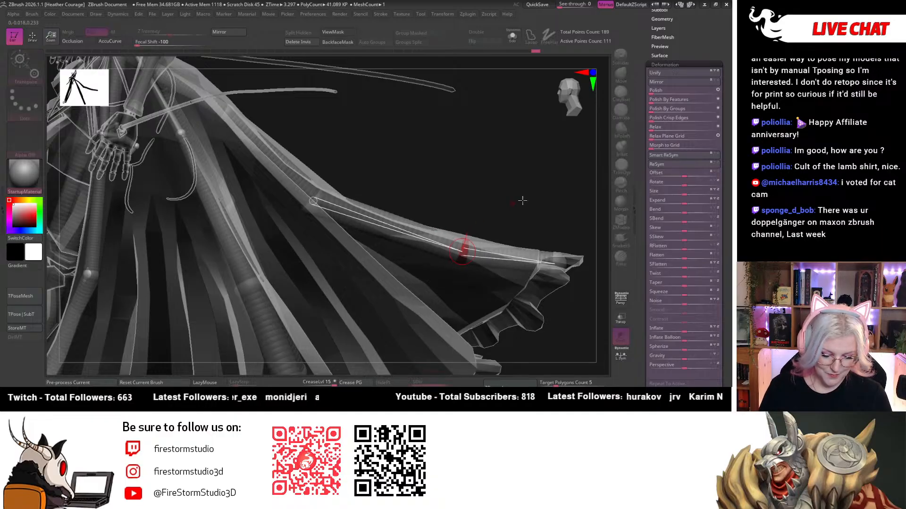
pyautogui.keyDown('alt'); pyautogui.moveTo(557, 194); pyautogui.dragTo(401, 231); pyautogui.keyUp('alt')
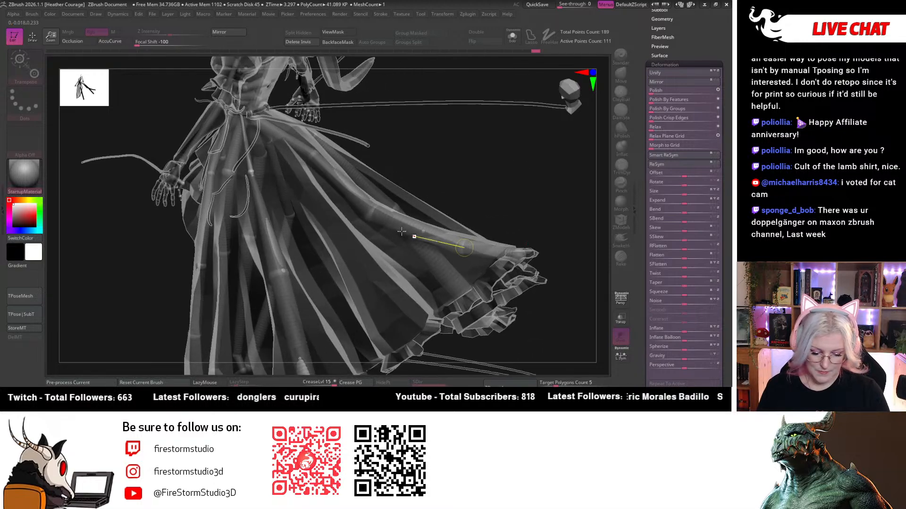
pyautogui.press('q')
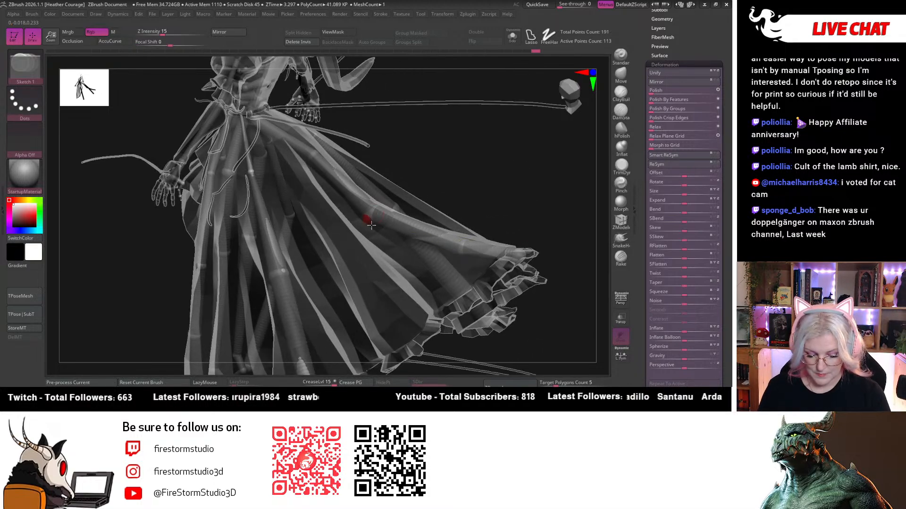
pyautogui.press('w')
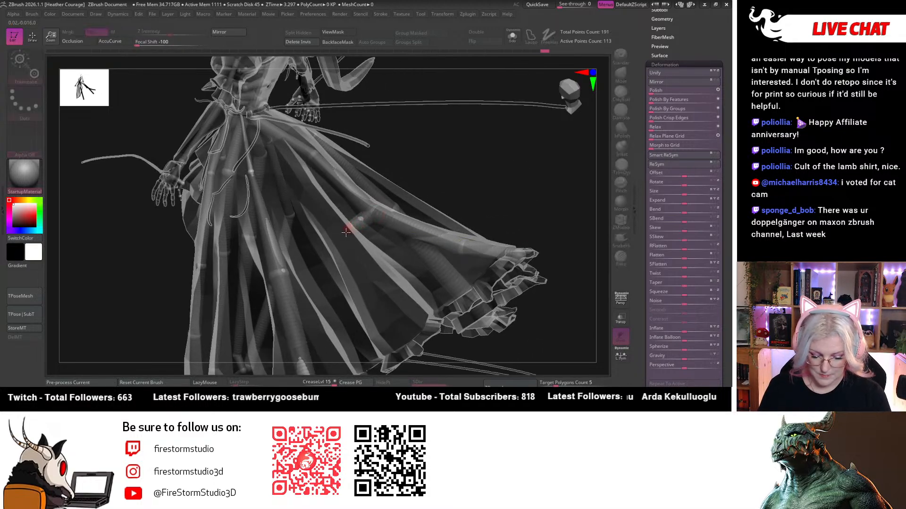
pyautogui.press('ctrl')
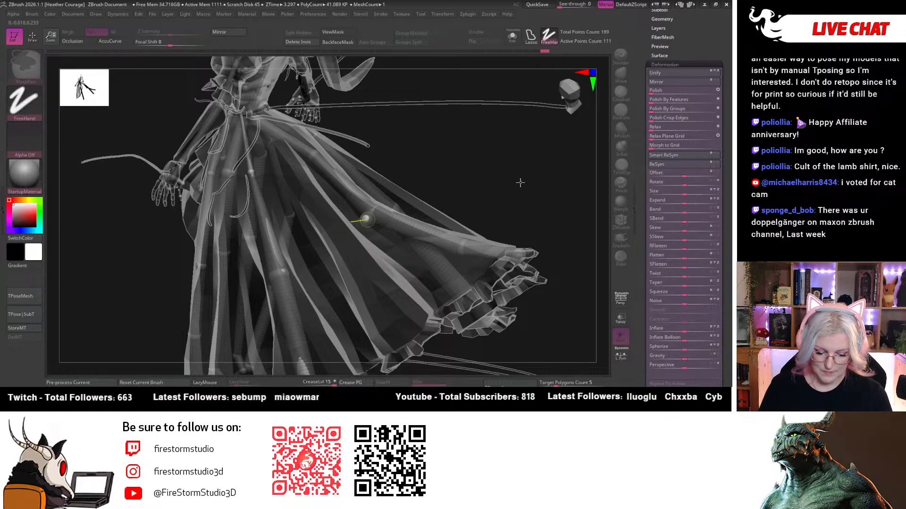
# Insert a mirrored pair of ZSpheres along the upper bones of the side-back skirt chains and fit them to the fabric.
pyautogui.moveTo(519, 182); pyautogui.dragTo(537, 210)
pyautogui.moveTo(554, 211)
pyautogui.mouseDown()
pyautogui.moveTo(538, 225)
pyautogui.moveTo(557, 218)
pyautogui.moveTo(267, 208)
pyautogui.mouseUp()
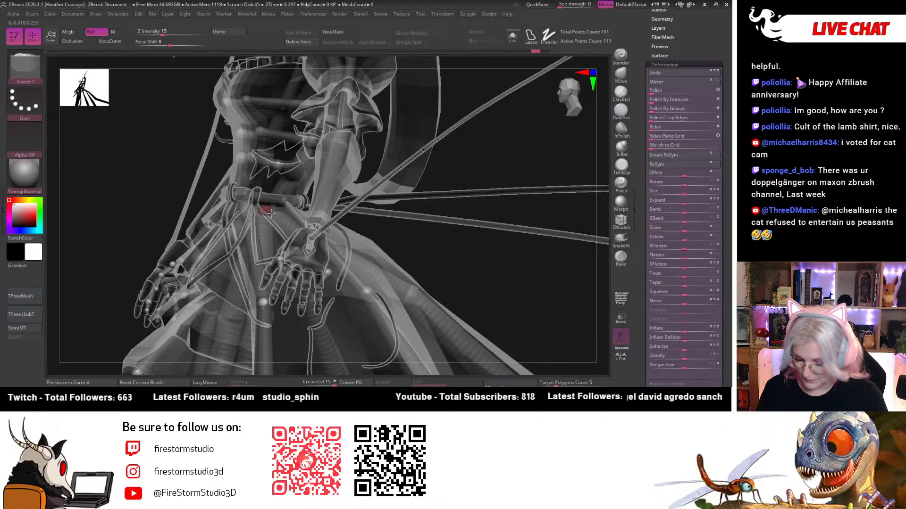
pyautogui.moveTo(270, 215); pyautogui.dragTo(265, 211)
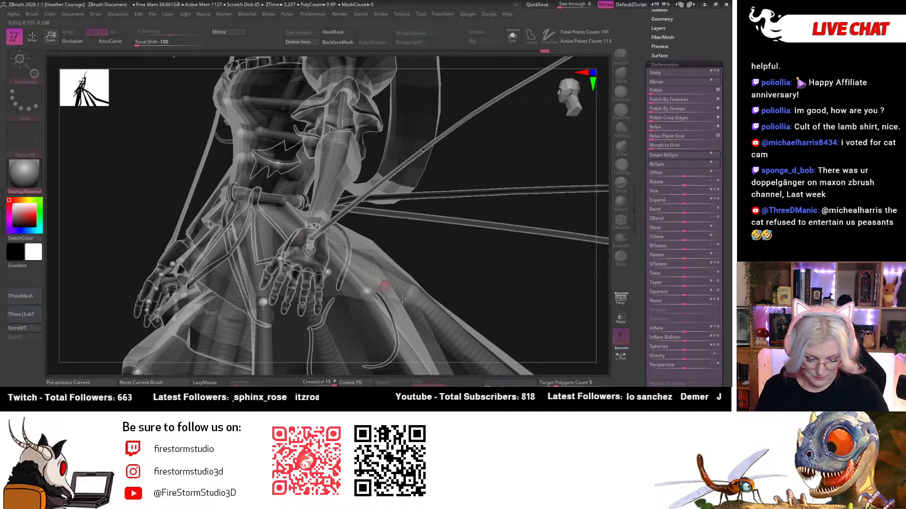
pyautogui.moveTo(425, 321)
pyautogui.mouseDown()
pyautogui.moveTo(525, 285)
pyautogui.moveTo(504, 241)
pyautogui.moveTo(540, 214)
pyautogui.moveTo(404, 243)
pyautogui.mouseUp()
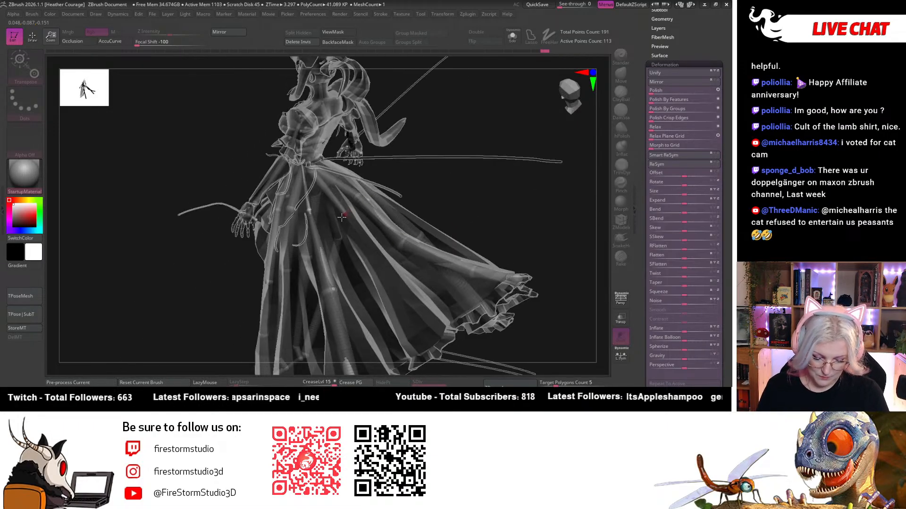
pyautogui.moveTo(429, 196); pyautogui.dragTo(526, 186)
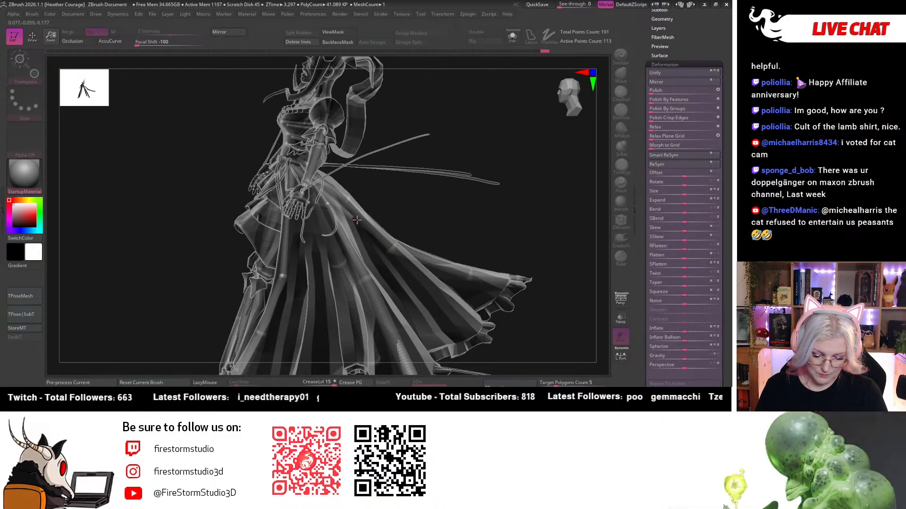
pyautogui.moveTo(357, 219); pyautogui.dragTo(359, 240)
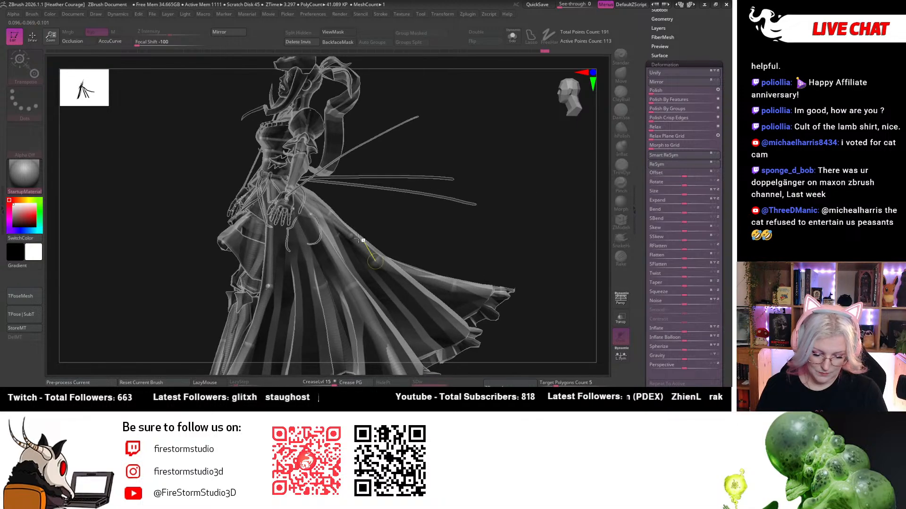
# Insert another mirrored pair of ZSpheres partway down the back skirt chains, just above mid-skirt.
pyautogui.press('q')
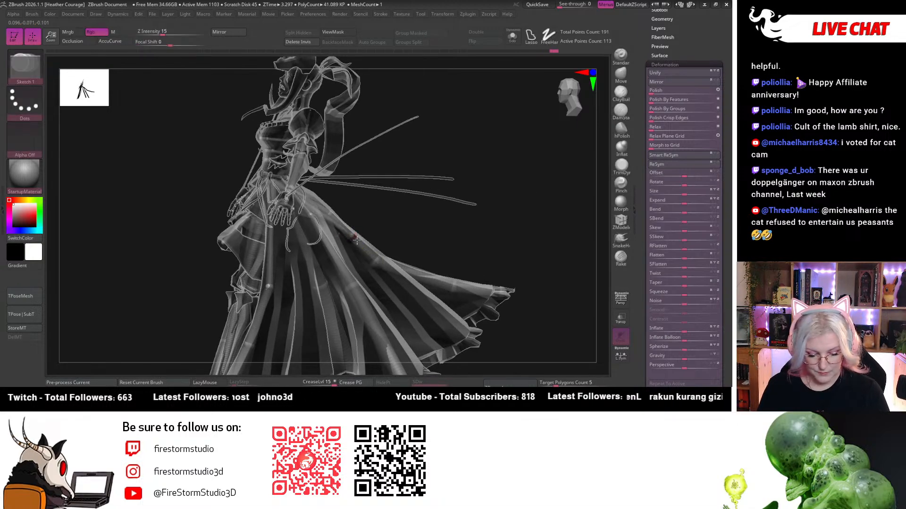
pyautogui.moveTo(410, 208); pyautogui.dragTo(394, 253)
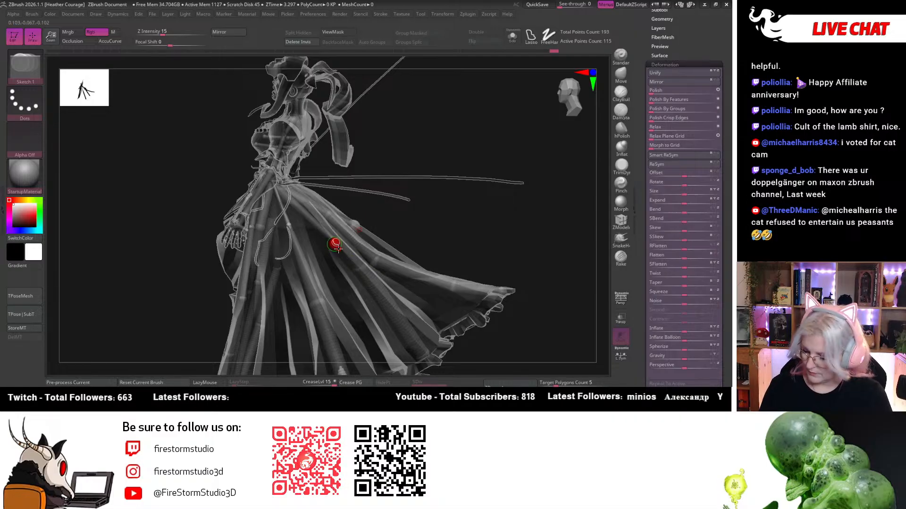
pyautogui.press('w')
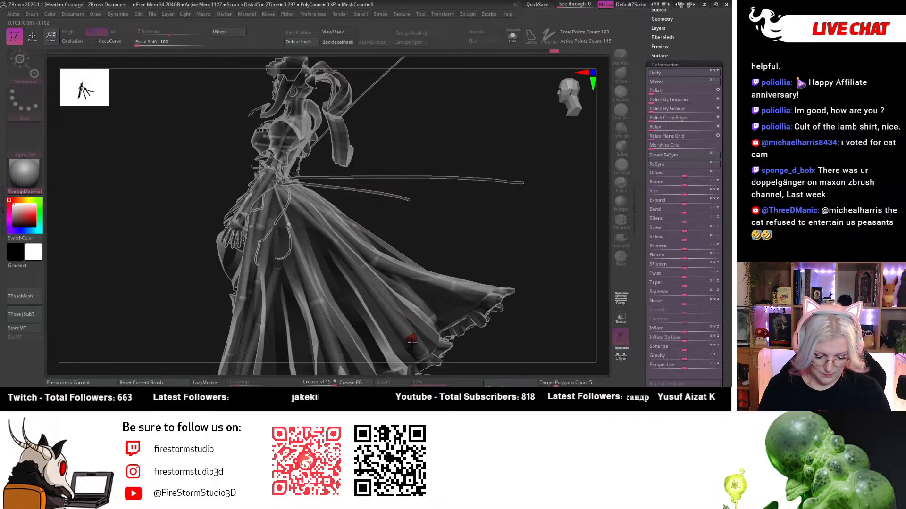
# Insert a mirrored ZSphere pair into the front skirt chains beside the shins and move it outward into the fabric.
pyautogui.moveTo(546, 294); pyautogui.dragTo(359, 120)
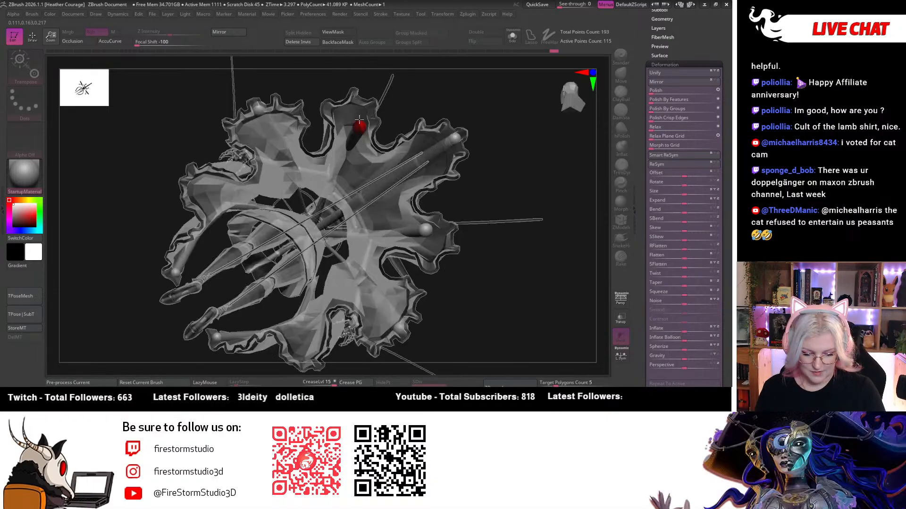
pyautogui.moveTo(458, 90); pyautogui.dragTo(373, 118)
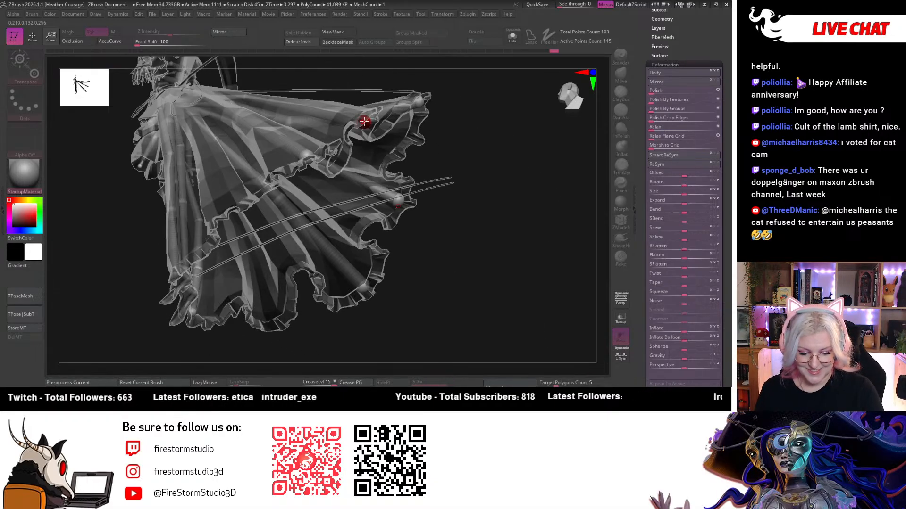
pyautogui.moveTo(487, 251)
pyautogui.mouseDown()
pyautogui.moveTo(505, 250)
pyautogui.moveTo(481, 259)
pyautogui.mouseUp()
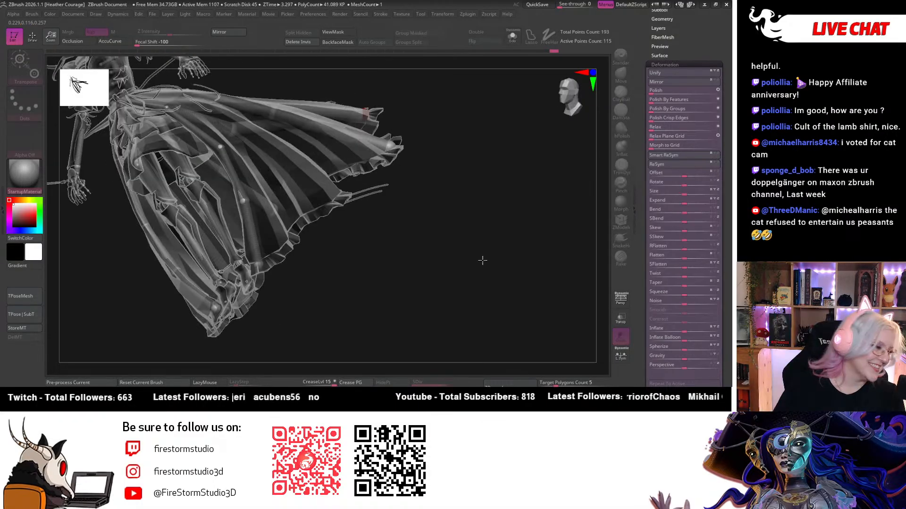
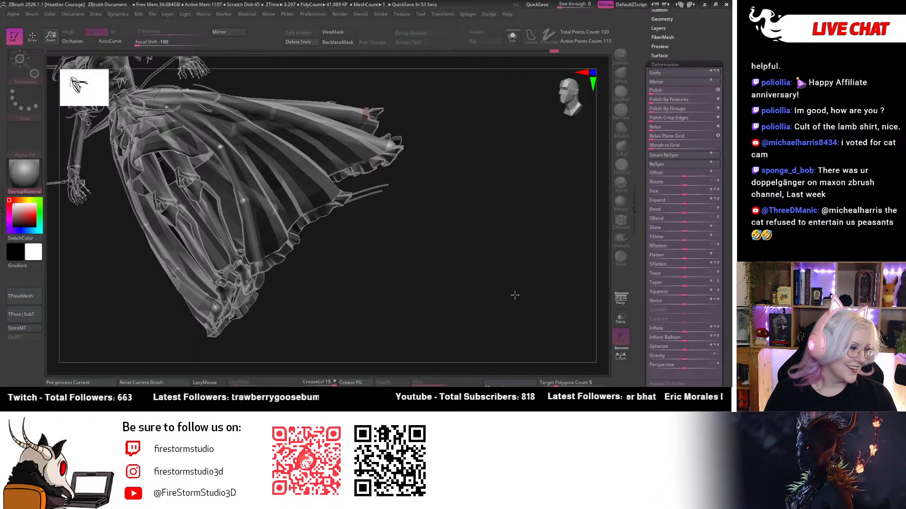
pyautogui.keyDown('alt'); pyautogui.moveTo(513, 299); pyautogui.dragTo(548, 276); pyautogui.keyUp('alt')
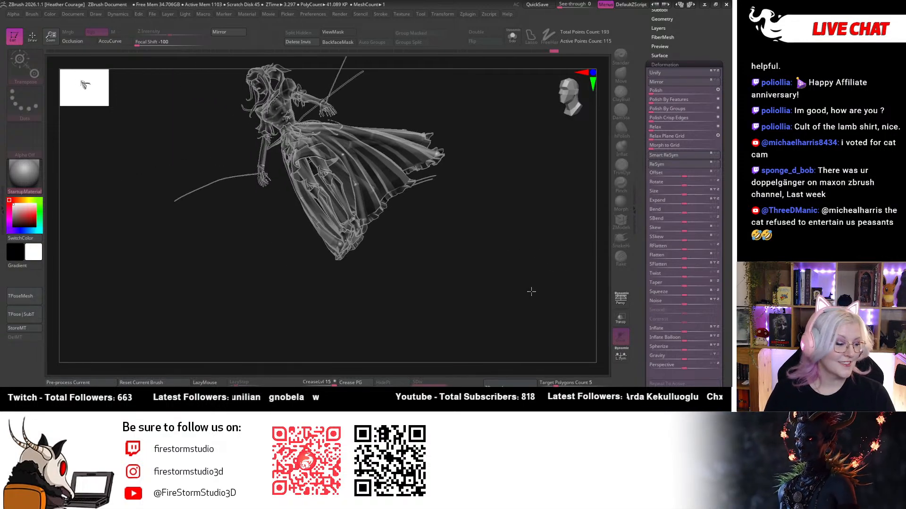
pyautogui.moveTo(523, 279); pyautogui.dragTo(527, 206)
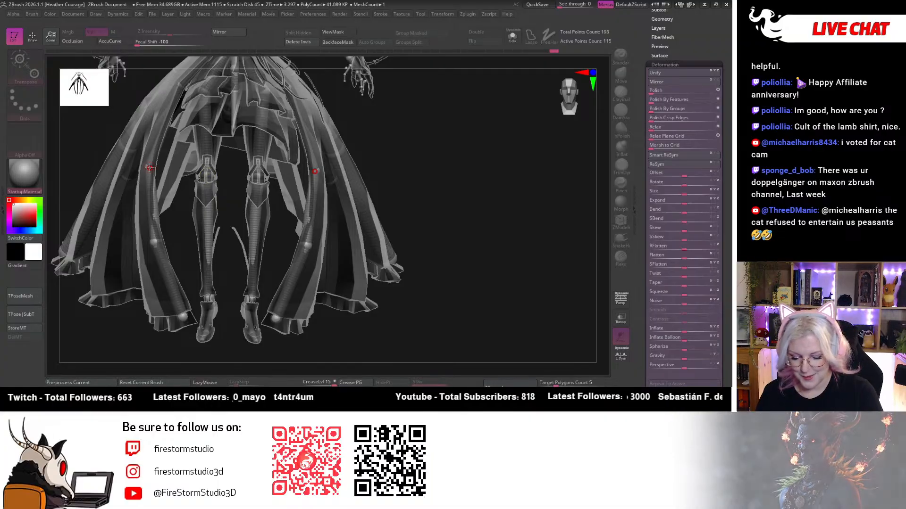
pyautogui.moveTo(211, 236); pyautogui.dragTo(424, 217, button='right')
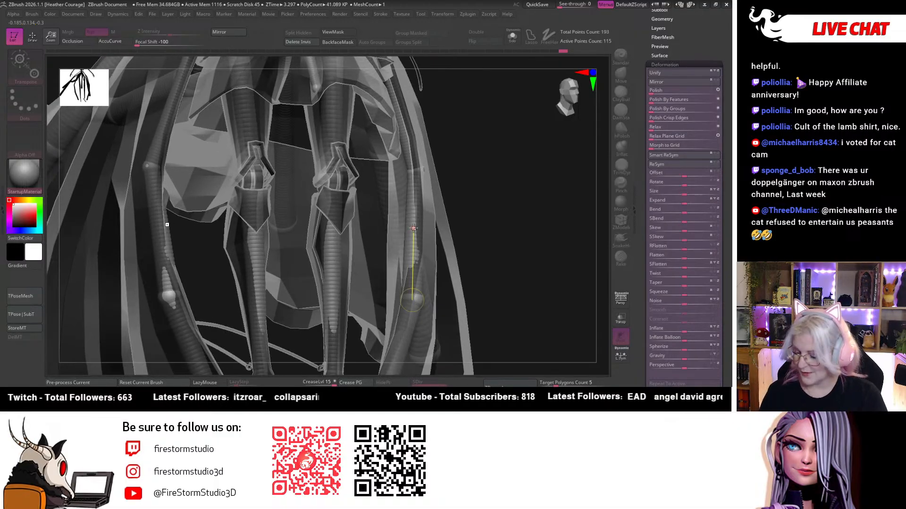
pyautogui.press('q')
pyautogui.click(413, 229)
pyautogui.press('w')
pyautogui.moveTo(413, 228); pyautogui.dragTo(427, 225)
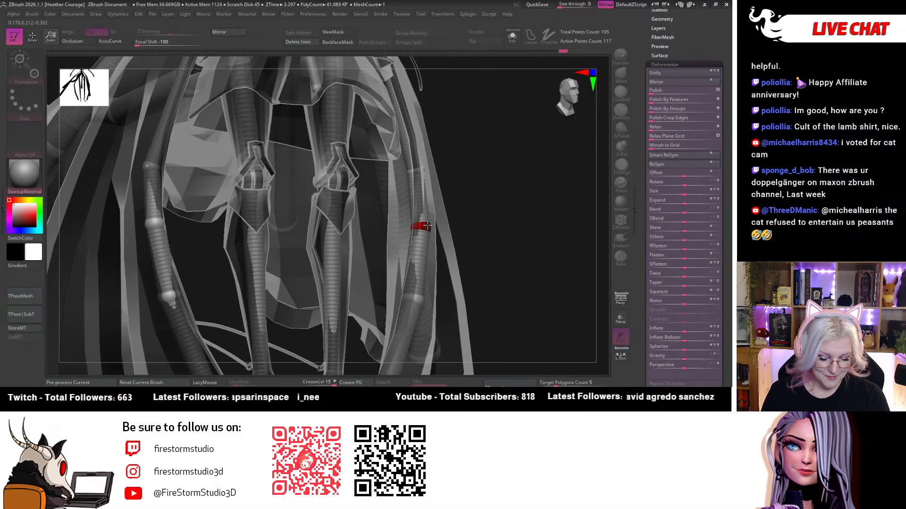
# Fine-tune the position of the new front-chain ZSpheres so they sit inside the skirt from the side and below.
pyautogui.moveTo(527, 206); pyautogui.dragTo(422, 223, button='right')
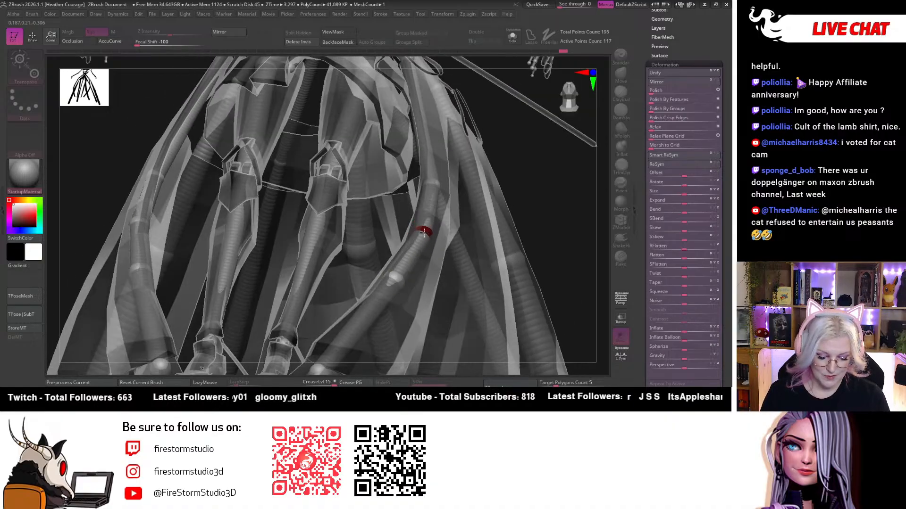
pyautogui.moveTo(533, 210); pyautogui.dragTo(494, 222, button='right')
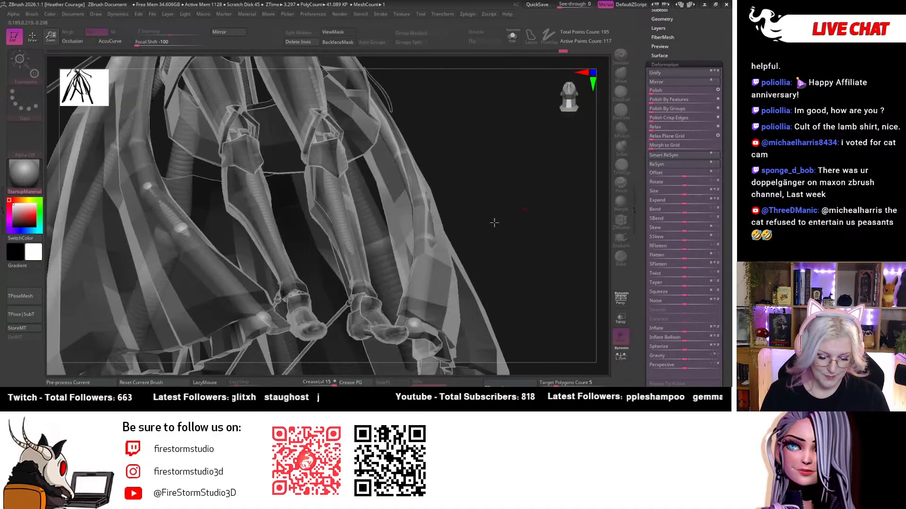
pyautogui.moveTo(430, 238); pyautogui.dragTo(427, 248)
pyautogui.moveTo(534, 209); pyautogui.dragTo(547, 127, button='right')
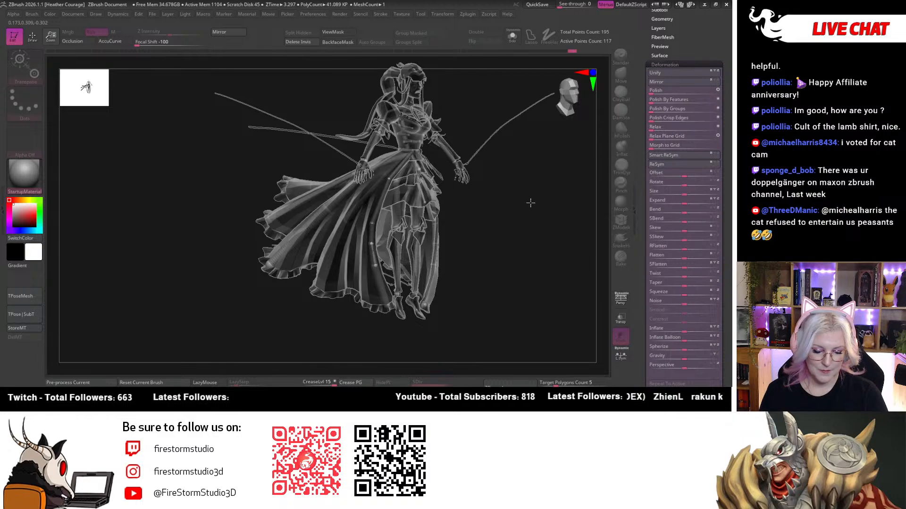
# Examine the whole rig from the front, then how the hand's finger ZSphere chains line up with the finger meshes.
pyautogui.moveTo(530, 203); pyautogui.dragTo(502, 191, button='right')
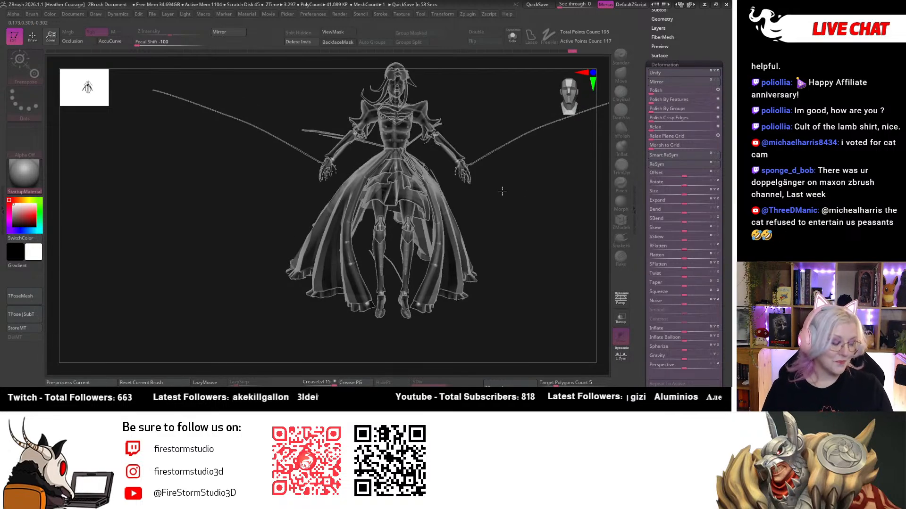
pyautogui.moveTo(510, 208); pyautogui.dragTo(561, 283, button='right')
pyautogui.click(570, 87)
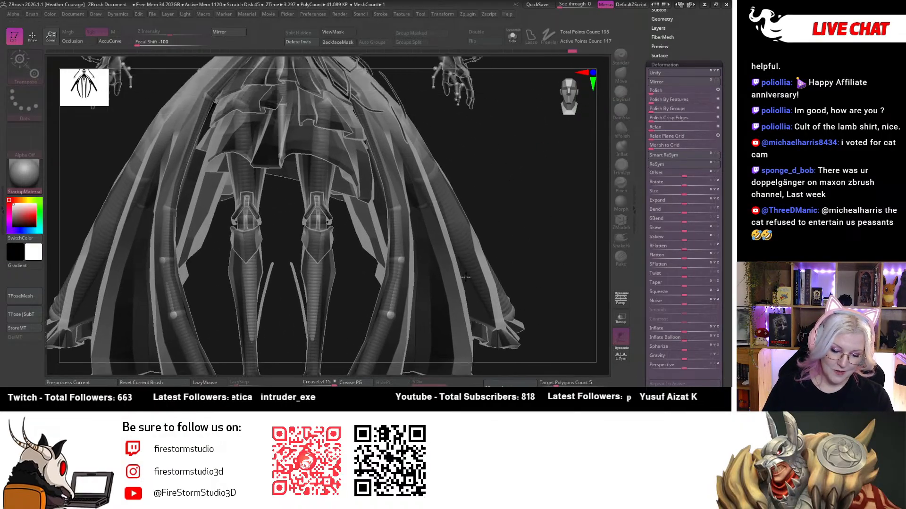
pyautogui.keyDown('alt'); pyautogui.moveTo(581, 155); pyautogui.dragTo(456, 253, button='right'); pyautogui.keyUp('alt')
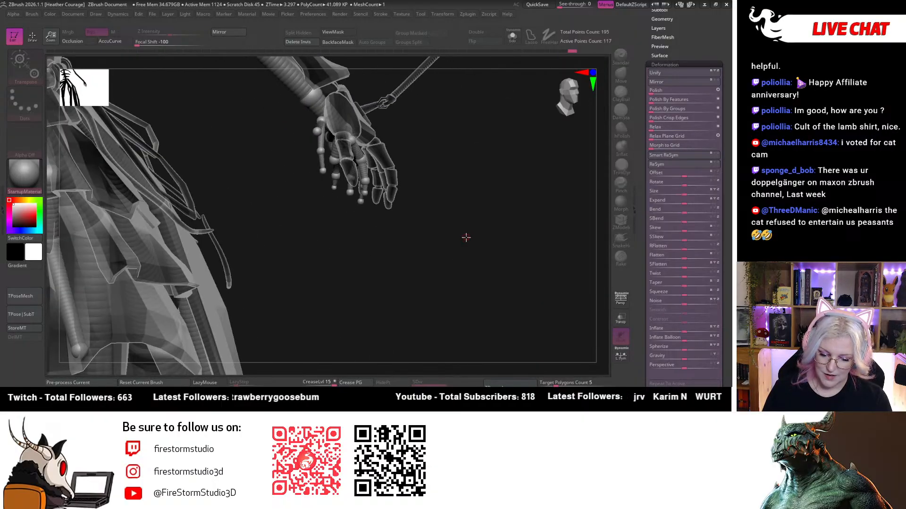
pyautogui.moveTo(458, 244); pyautogui.dragTo(470, 172, button='right')
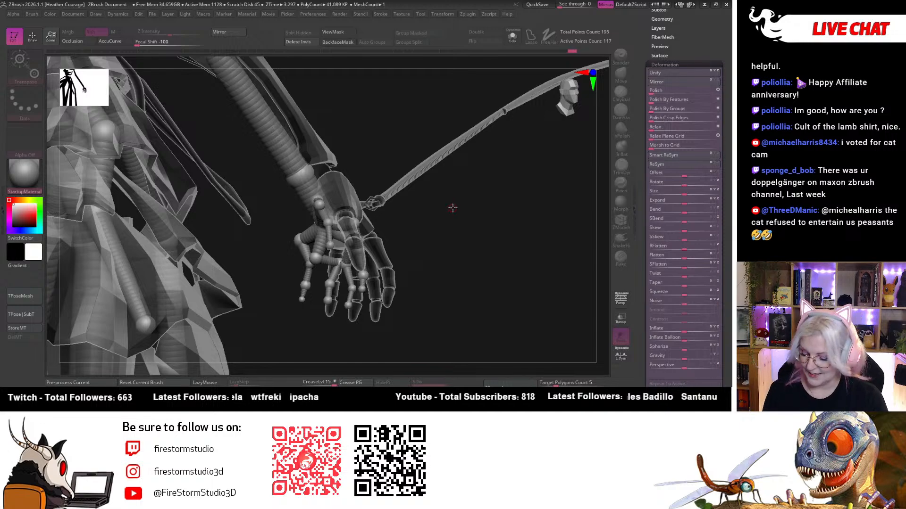
pyautogui.moveTo(464, 211); pyautogui.dragTo(368, 262, button='right')
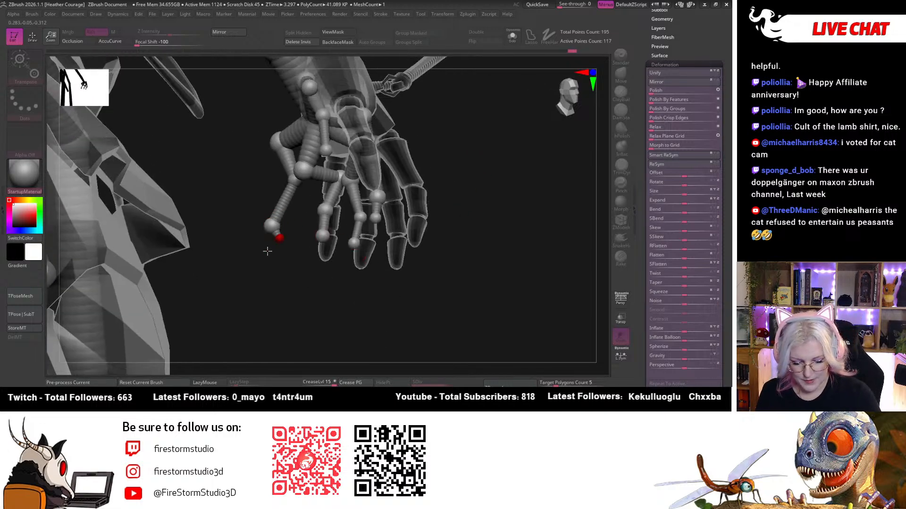
pyautogui.moveTo(476, 168); pyautogui.dragTo(468, 227, button='right')
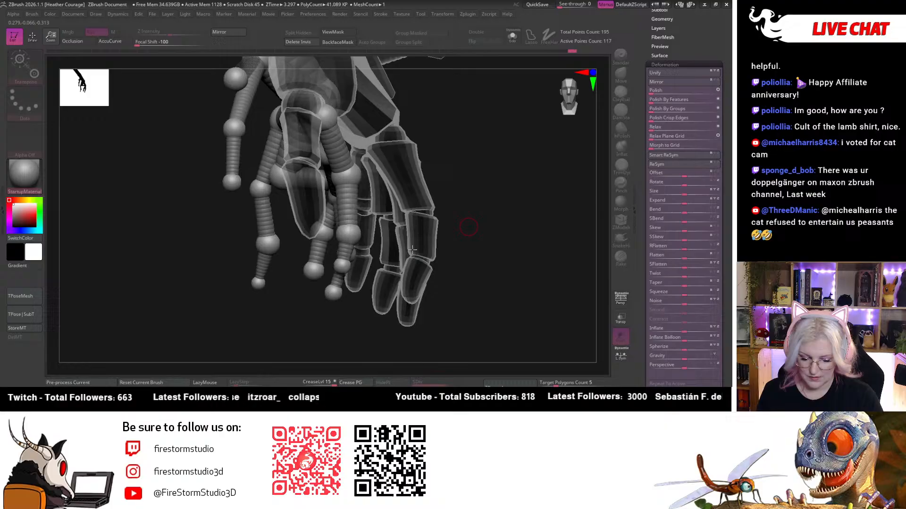
pyautogui.click(340, 266)
pyautogui.moveTo(538, 215)
pyautogui.mouseDown(button='right')
pyautogui.moveTo(510, 215)
pyautogui.moveTo(525, 180)
pyautogui.moveTo(346, 266)
pyautogui.mouseUp(button='right')
pyautogui.press('ctrl')
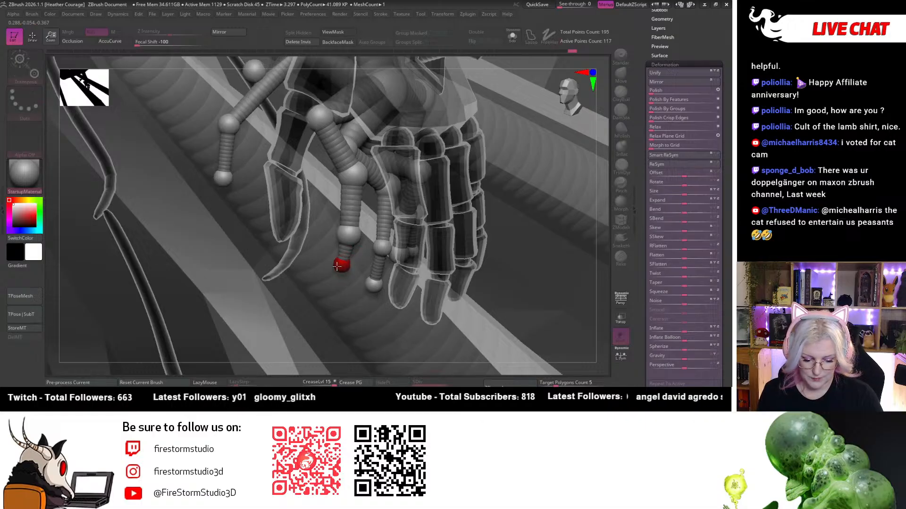
pyautogui.moveTo(612, 160); pyautogui.dragTo(635, 90, button='right')
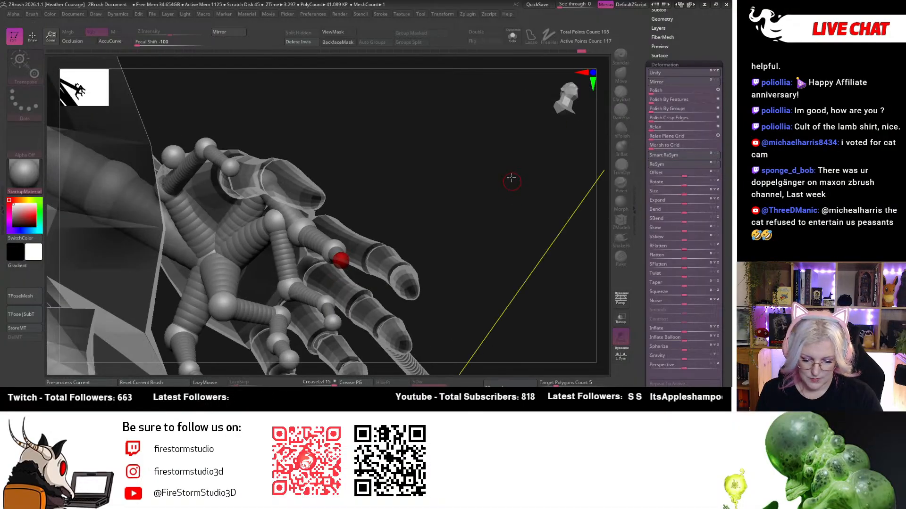
pyautogui.moveTo(511, 178); pyautogui.dragTo(453, 264, button='right')
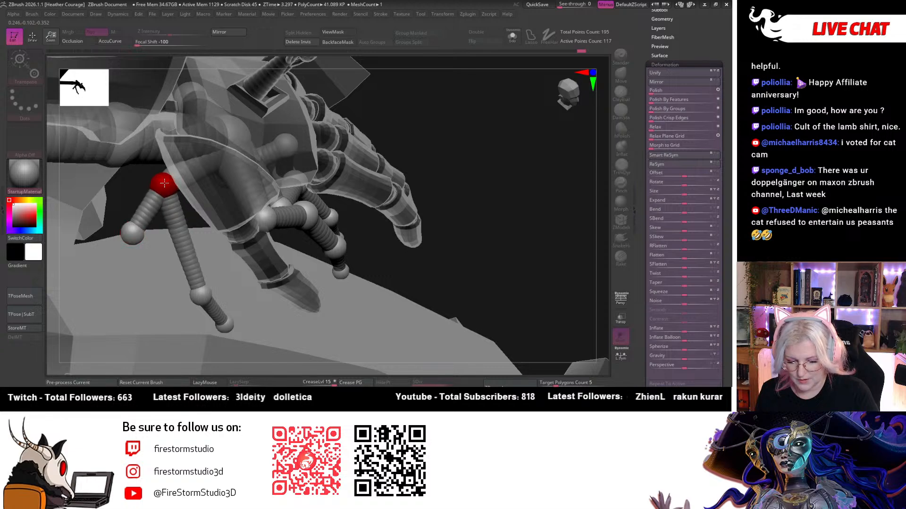
pyautogui.moveTo(269, 166); pyautogui.dragTo(203, 151, button='right')
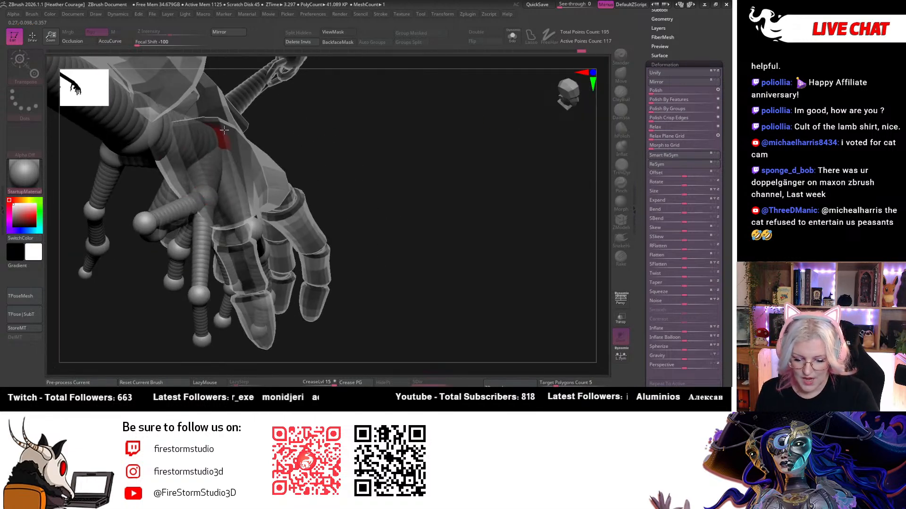
# Move the outer finger chain's base, middle joints and tip up from below the hand into the matching finger mesh.
pyautogui.moveTo(331, 130); pyautogui.dragTo(356, 315, button='right')
pyautogui.moveTo(284, 234); pyautogui.dragTo(281, 171)
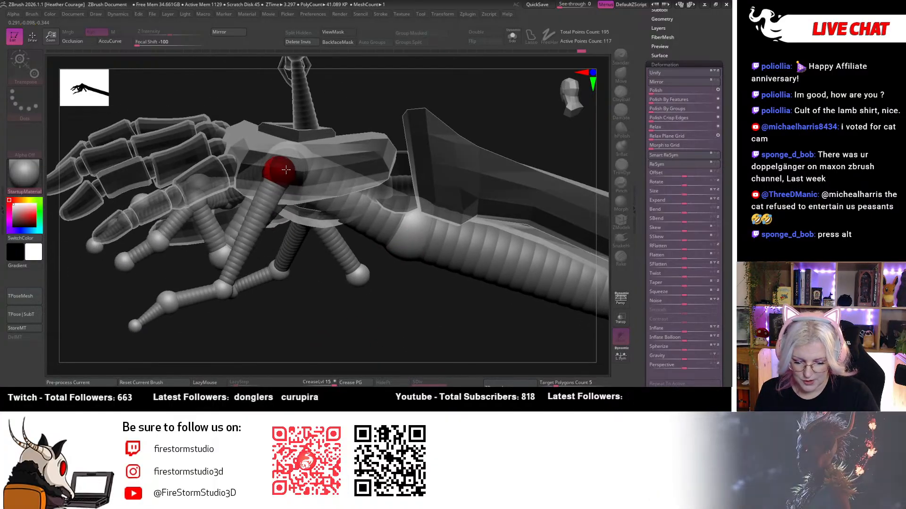
pyautogui.moveTo(289, 314); pyautogui.dragTo(282, 314, button='right')
pyautogui.moveTo(226, 283); pyautogui.dragTo(226, 168)
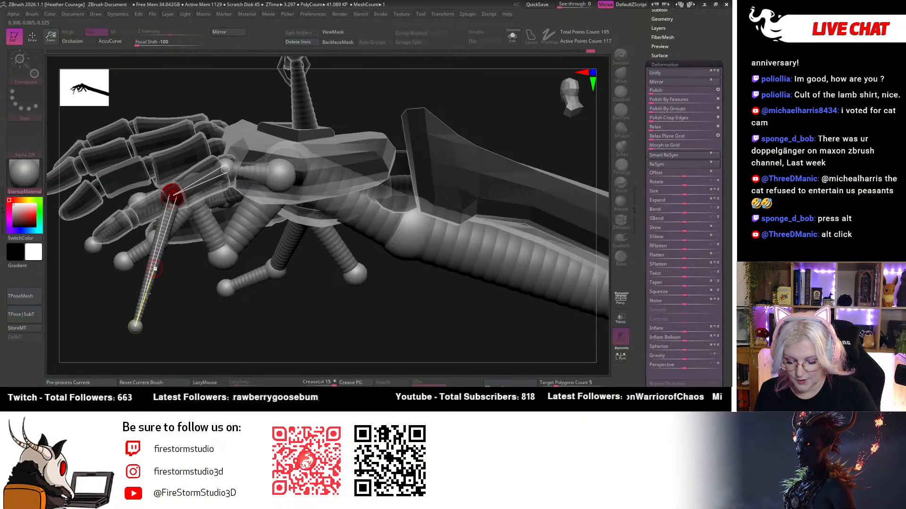
pyautogui.moveTo(132, 295); pyautogui.dragTo(106, 235)
pyautogui.moveTo(156, 361); pyautogui.dragTo(381, 152, button='right')
pyautogui.moveTo(532, 95); pyautogui.dragTo(346, 221, button='right')
pyautogui.keyDown('alt'); pyautogui.click(294, 208); pyautogui.keyUp('alt')
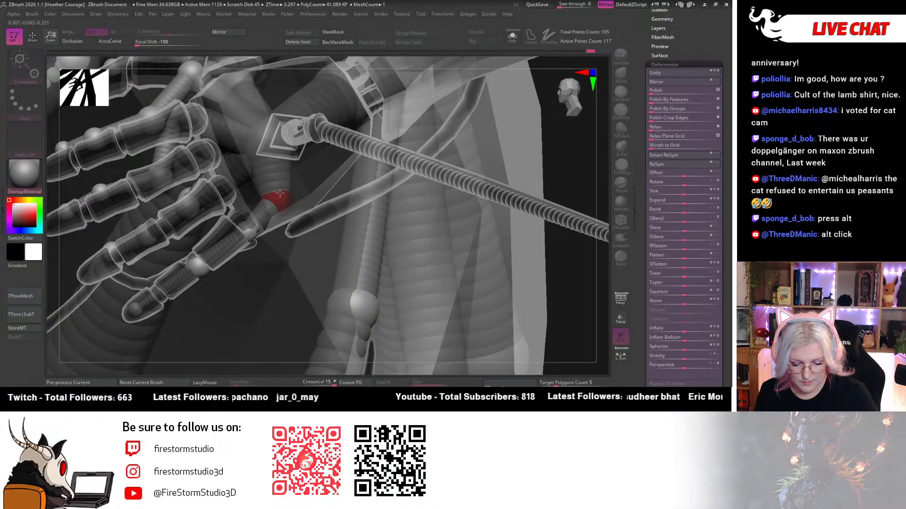
# Move the ring finger chain's middle and end joints up from below the hand into the matching finger mesh.
pyautogui.moveTo(499, 183); pyautogui.dragTo(468, 207, button='right')
pyautogui.moveTo(453, 243); pyautogui.dragTo(246, 217, button='right')
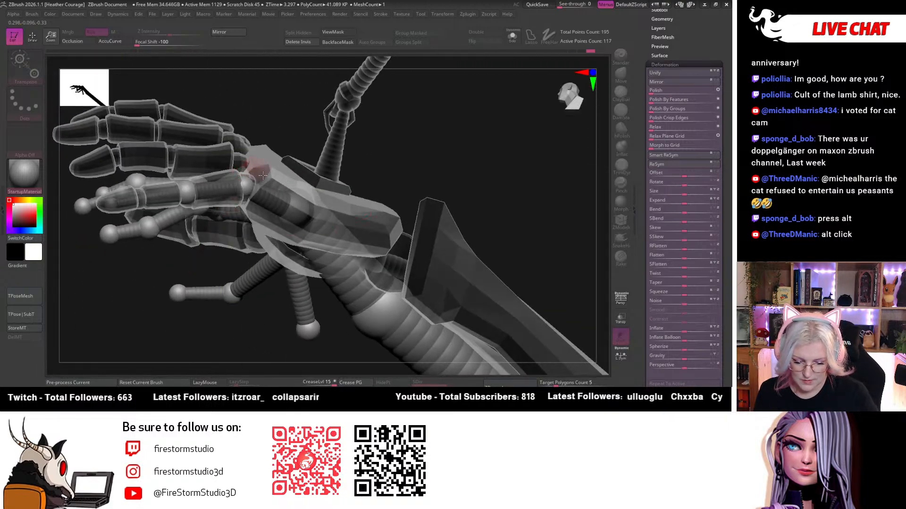
pyautogui.moveTo(405, 118); pyautogui.dragTo(383, 119, button='right')
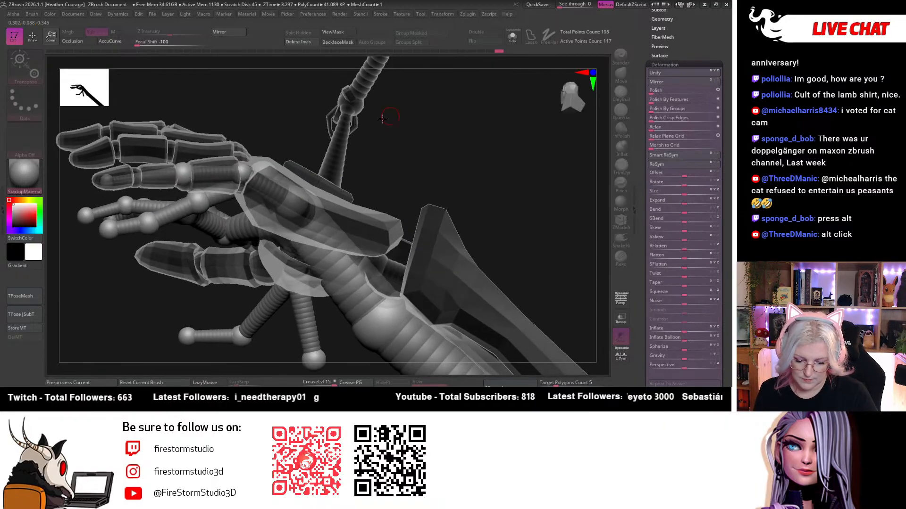
pyautogui.moveTo(191, 197); pyautogui.dragTo(174, 161)
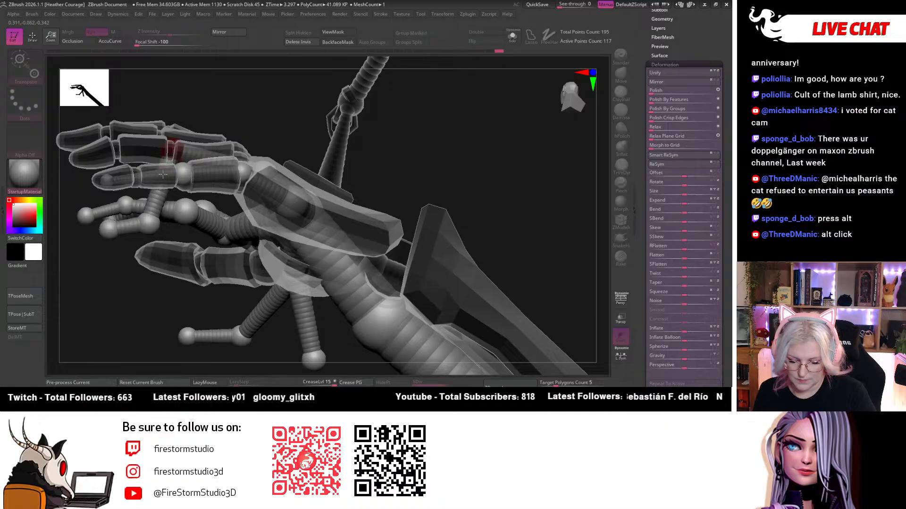
pyautogui.moveTo(143, 209); pyautogui.dragTo(82, 157)
# Fine-tune the ring finger chain's tip ZSphere so it is centred in the fingertip mesh from above and end-on.
pyautogui.moveTo(212, 74); pyautogui.dragTo(179, 163, button='right')
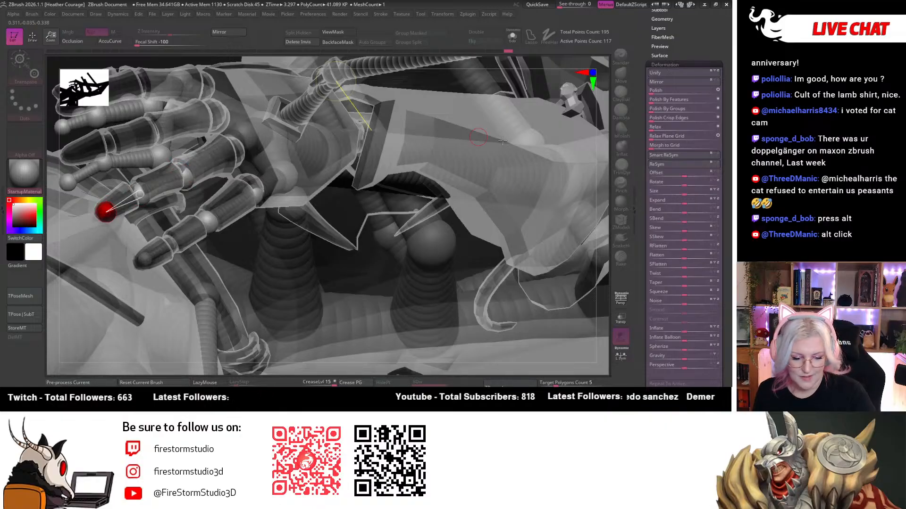
pyautogui.moveTo(603, 159); pyautogui.dragTo(632, 134, button='right')
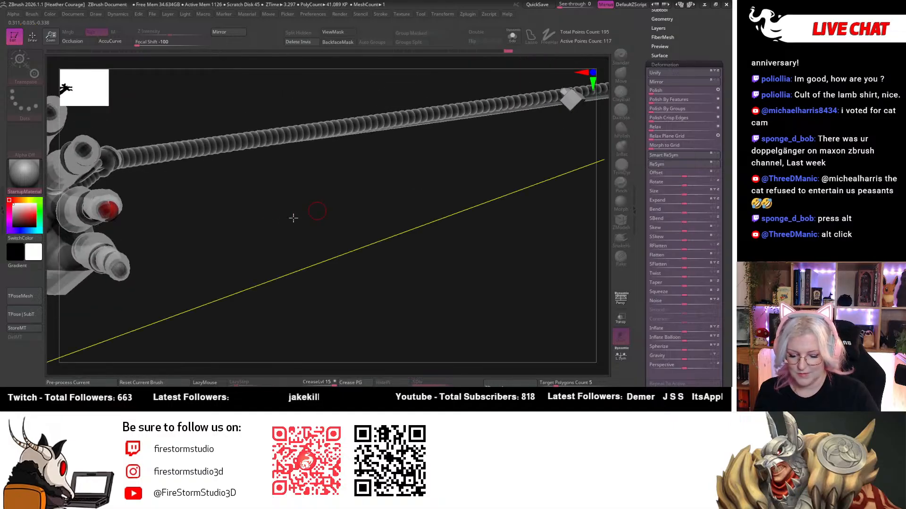
pyautogui.moveTo(113, 216); pyautogui.dragTo(105, 208)
pyautogui.moveTo(258, 211); pyautogui.dragTo(149, 214, button='right')
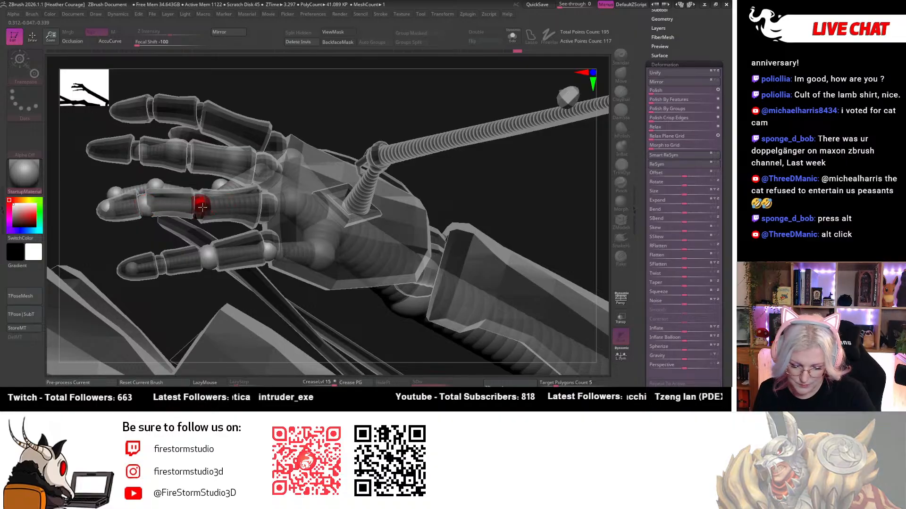
# Move the thumb chain's joint up from below the palm into the base of the thumb mesh.
pyautogui.moveTo(246, 165); pyautogui.dragTo(341, 64, button='right')
pyautogui.moveTo(341, 65); pyautogui.dragTo(389, 184, button='right')
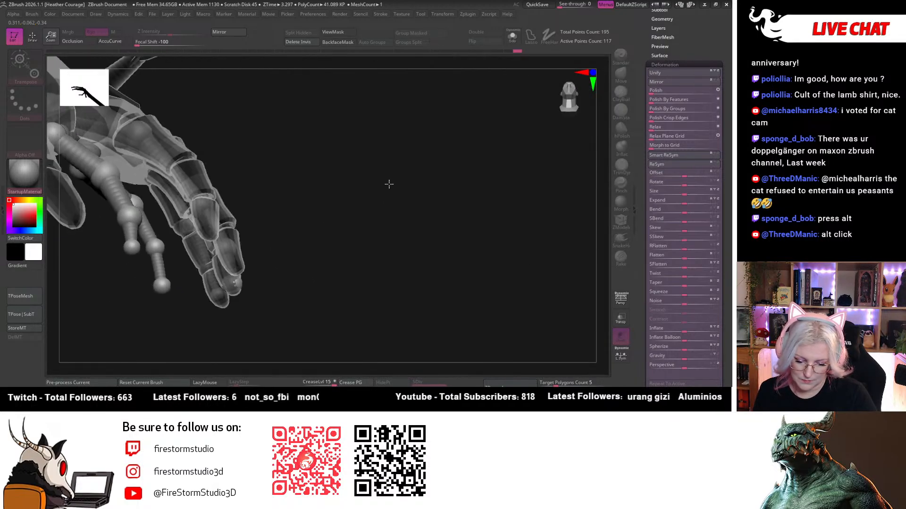
pyautogui.moveTo(458, 141); pyautogui.dragTo(345, 323, button='right')
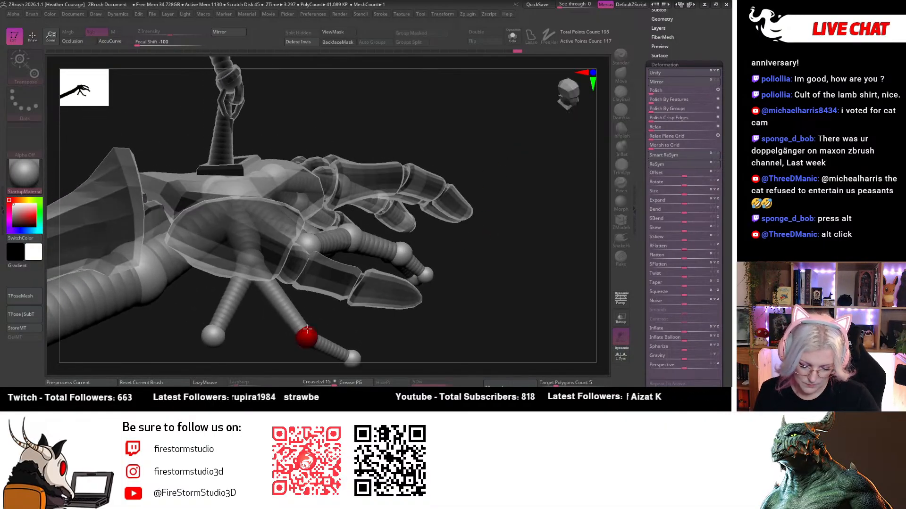
pyautogui.moveTo(307, 331); pyautogui.dragTo(296, 279)
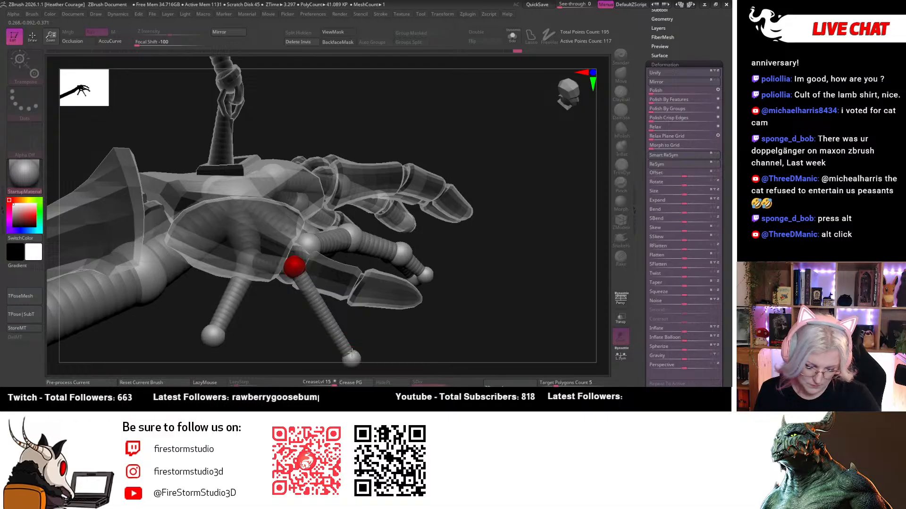
# Move the index finger chain's base ZSphere into the index knuckle at the edge of the palm.
pyautogui.moveTo(511, 241); pyautogui.dragTo(393, 232, button='right')
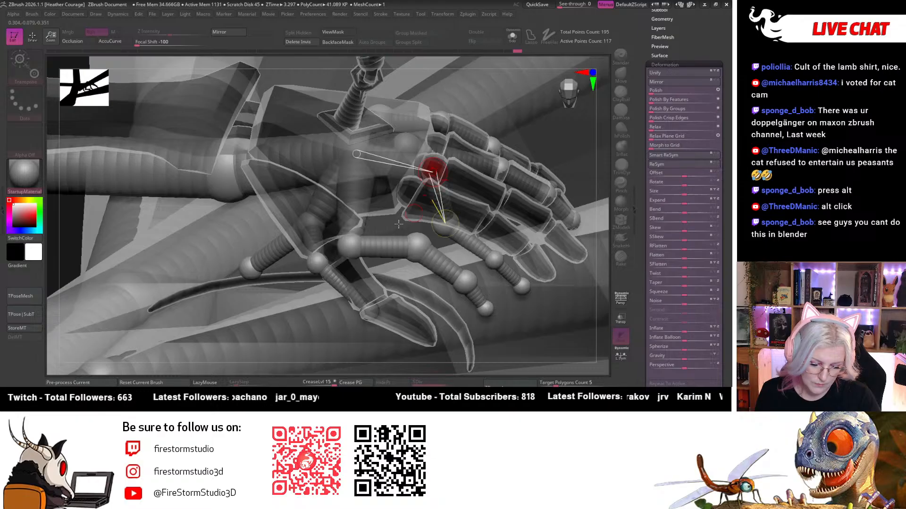
pyautogui.moveTo(348, 250); pyautogui.dragTo(411, 193)
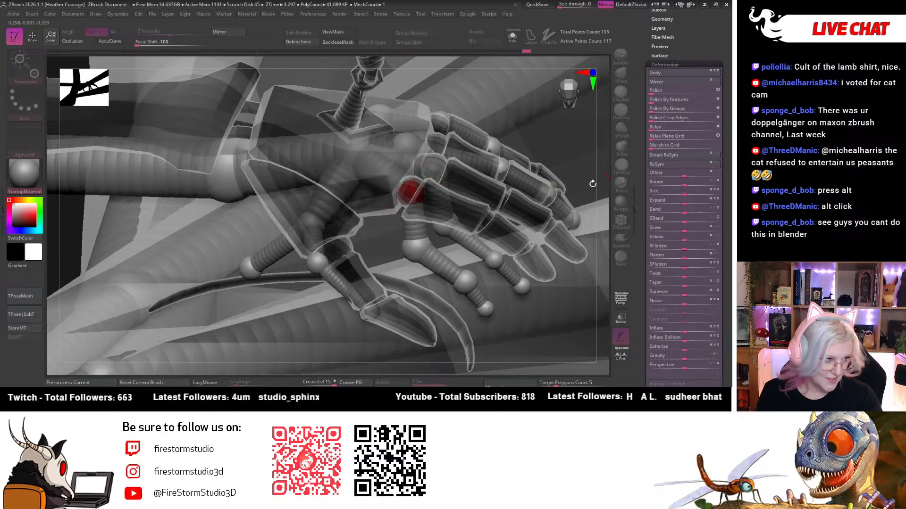
pyautogui.moveTo(592, 183); pyautogui.dragTo(551, 198, button='right')
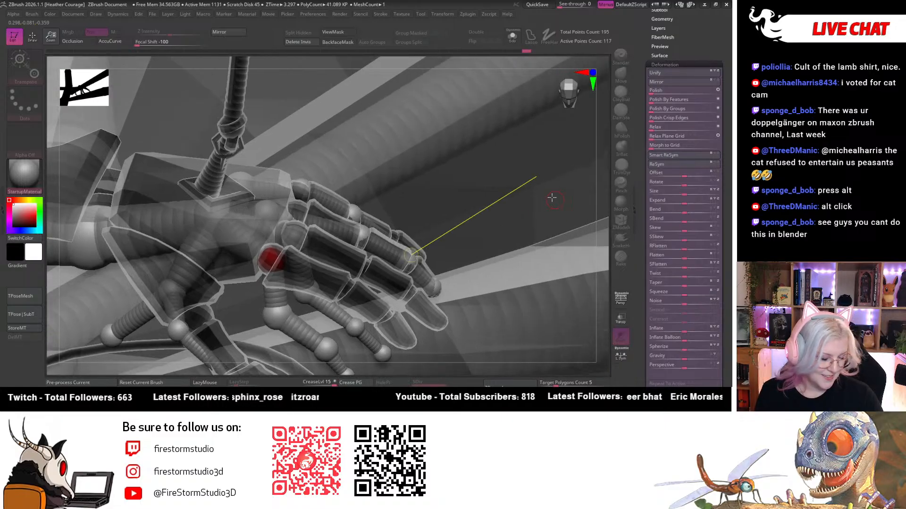
pyautogui.moveTo(574, 162); pyautogui.dragTo(278, 321, button='right')
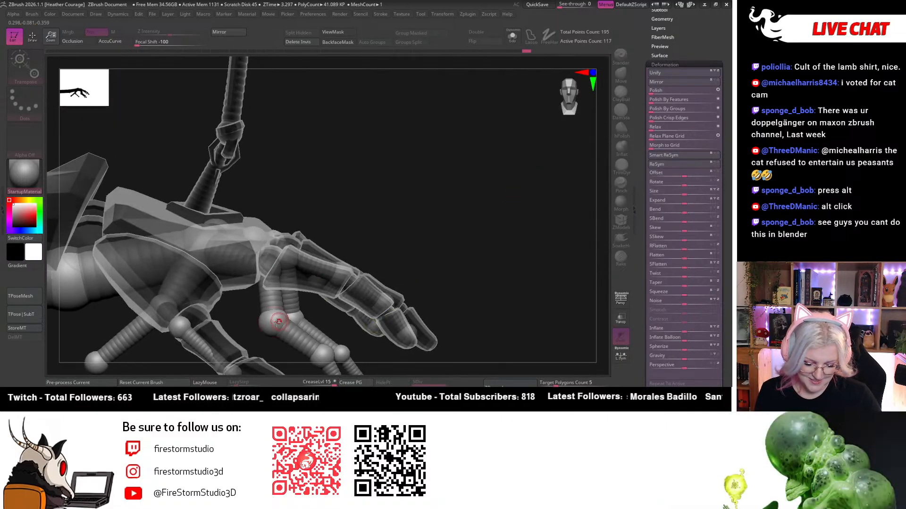
# Move the index finger chain's middle joints and tip up into the index finger segments.
pyautogui.moveTo(279, 321); pyautogui.dragTo(338, 293)
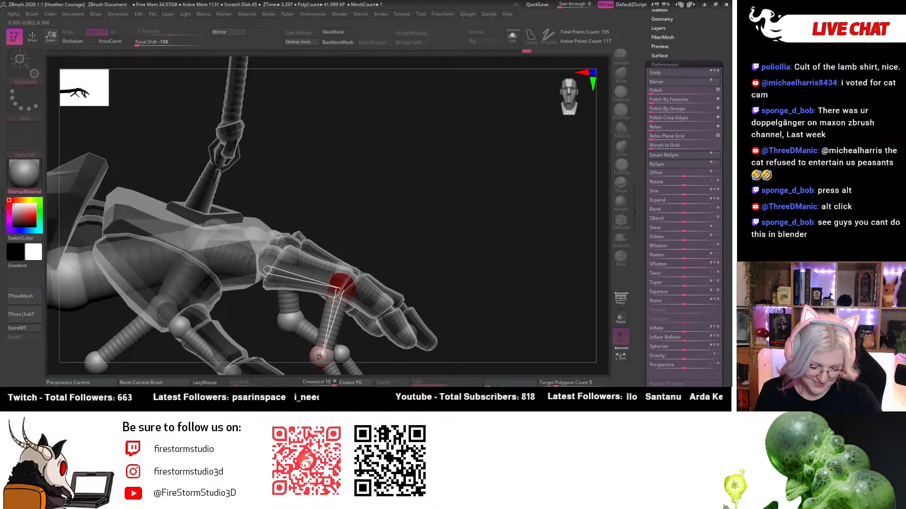
pyautogui.moveTo(320, 357); pyautogui.dragTo(374, 321)
pyautogui.moveTo(381, 313); pyautogui.dragTo(359, 257, button='right')
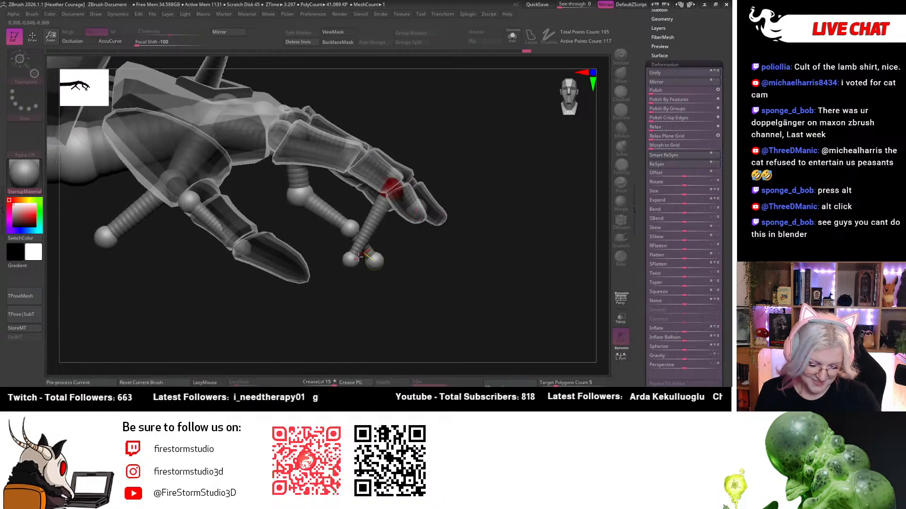
pyautogui.moveTo(516, 205); pyautogui.dragTo(327, 174, button='right')
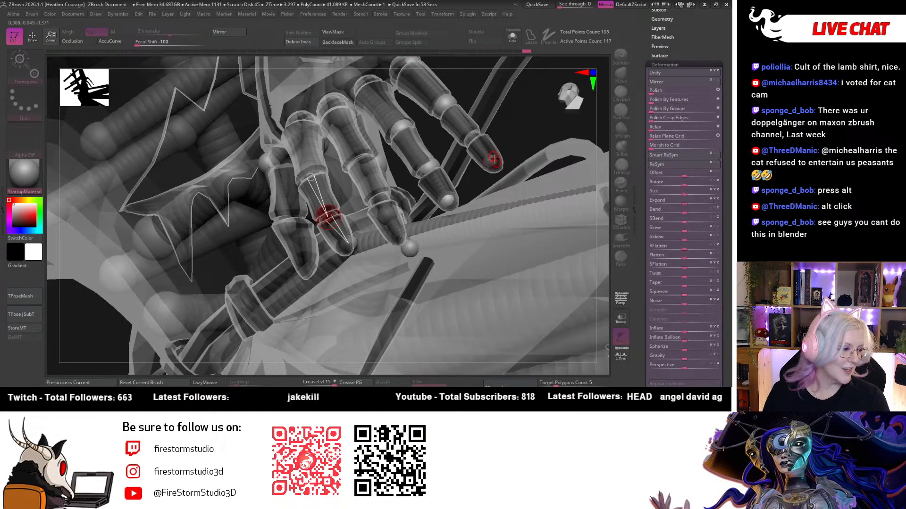
pyautogui.moveTo(520, 119); pyautogui.dragTo(397, 185)
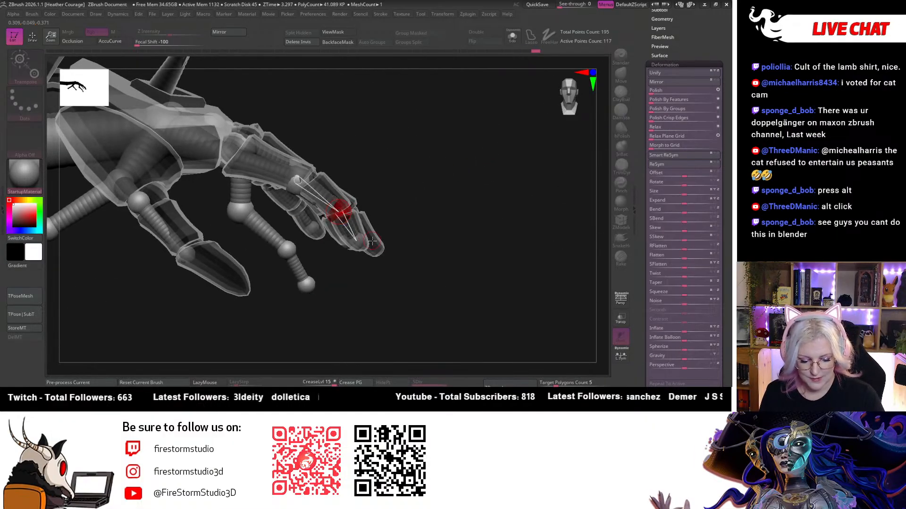
# Try to remove the stray ZSphere branching off the thumb chain's base joint.
pyautogui.moveTo(372, 241); pyautogui.dragTo(323, 289)
pyautogui.moveTo(451, 230); pyautogui.dragTo(105, 298)
pyautogui.moveTo(193, 324); pyautogui.dragTo(454, 150)
pyautogui.rightClick(406, 184)
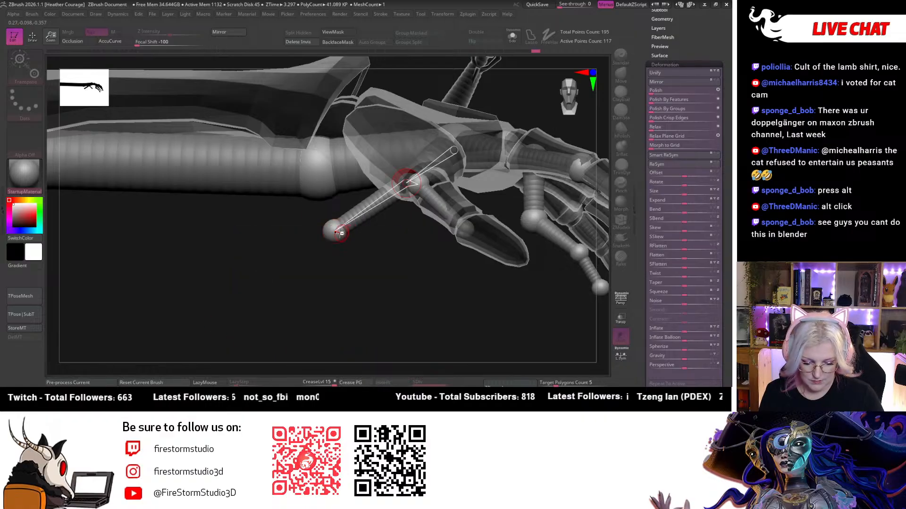
pyautogui.rightClick(334, 233)
pyautogui.click(285, 337)
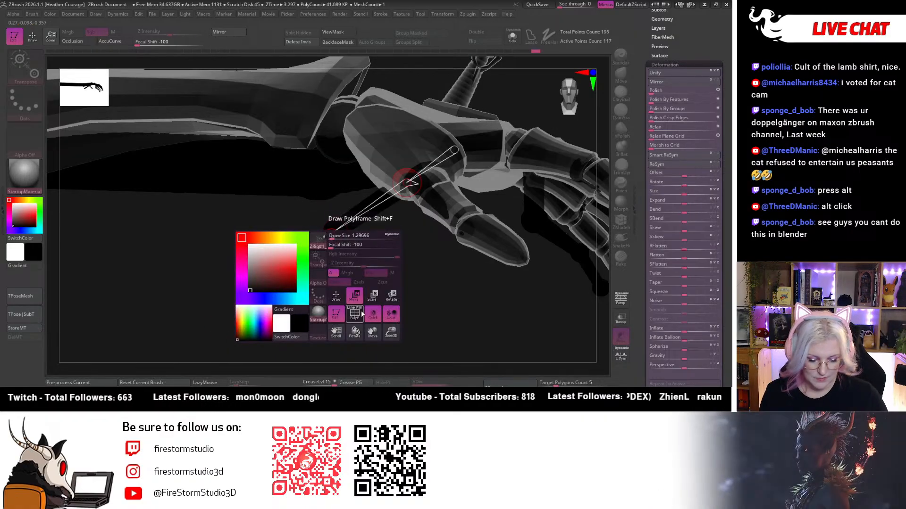
pyautogui.press('ctrl')
pyautogui.press('ctrl')
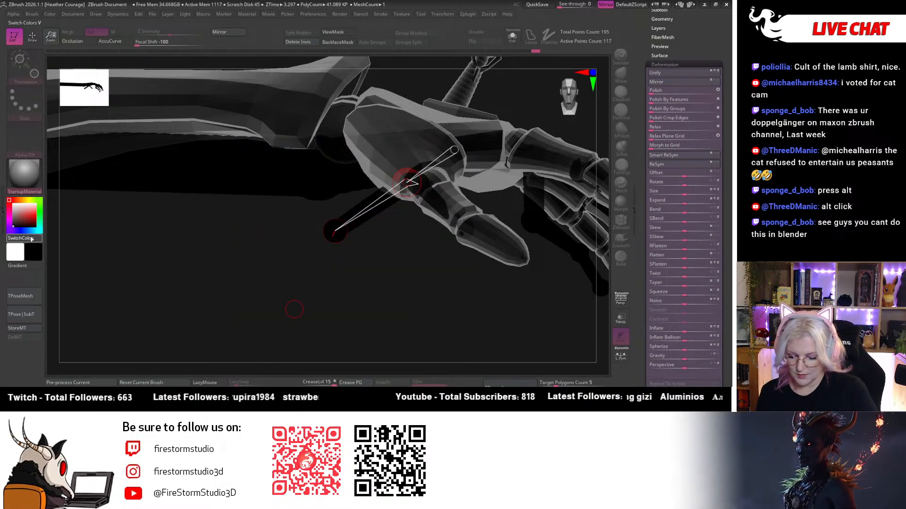
pyautogui.click(31, 239)
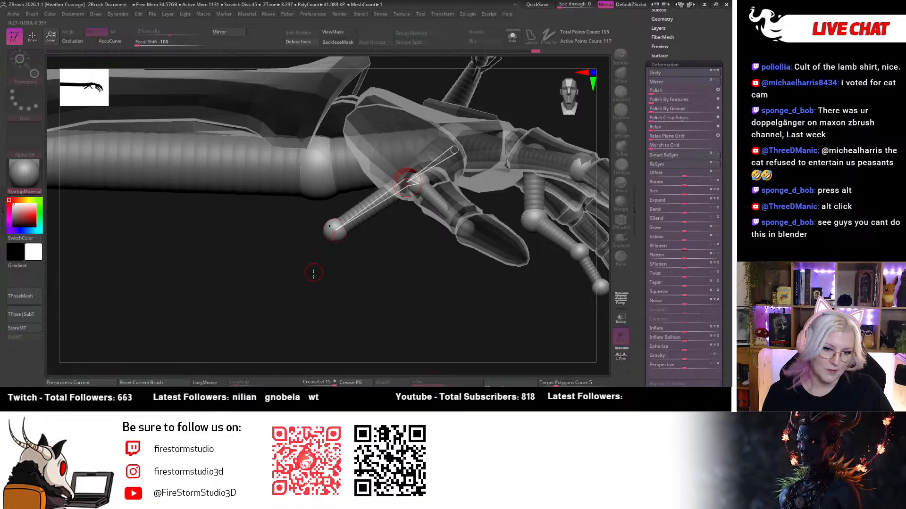
pyautogui.moveTo(313, 273)
pyautogui.mouseDown()
pyautogui.moveTo(317, 297)
pyautogui.moveTo(336, 291)
pyautogui.moveTo(330, 278)
pyautogui.mouseUp()
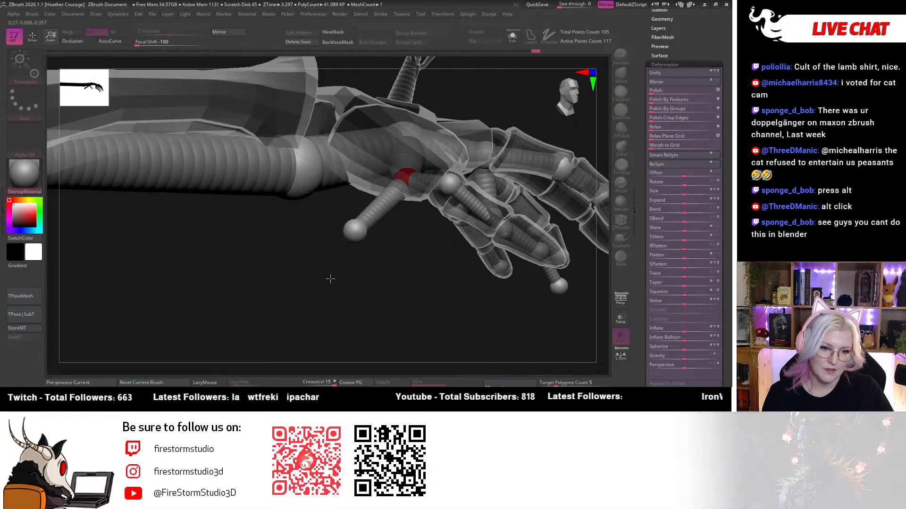
pyautogui.press('space')
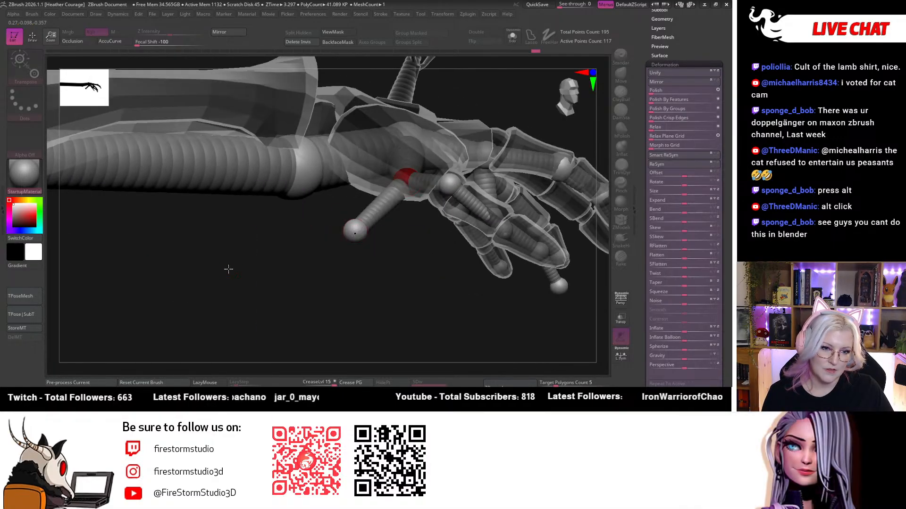
# Fine-tune the thumb chain's joints so they sit inside the thumb mesh from several angles.
pyautogui.moveTo(341, 294); pyautogui.dragTo(336, 276)
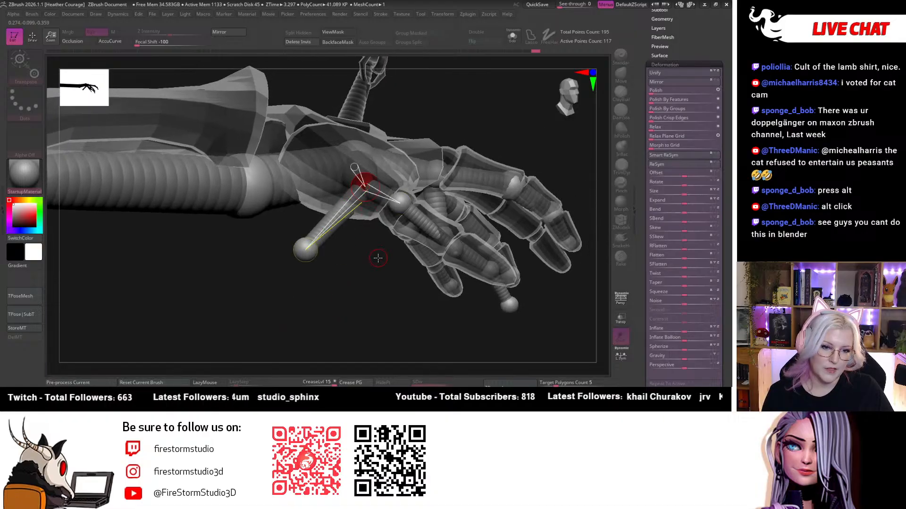
pyautogui.moveTo(378, 258); pyautogui.dragTo(329, 204)
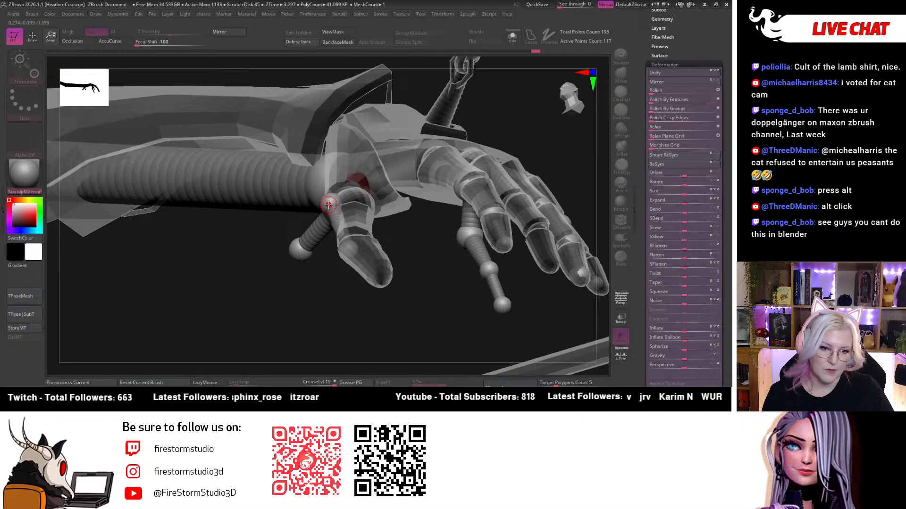
pyautogui.moveTo(372, 315); pyautogui.dragTo(402, 224)
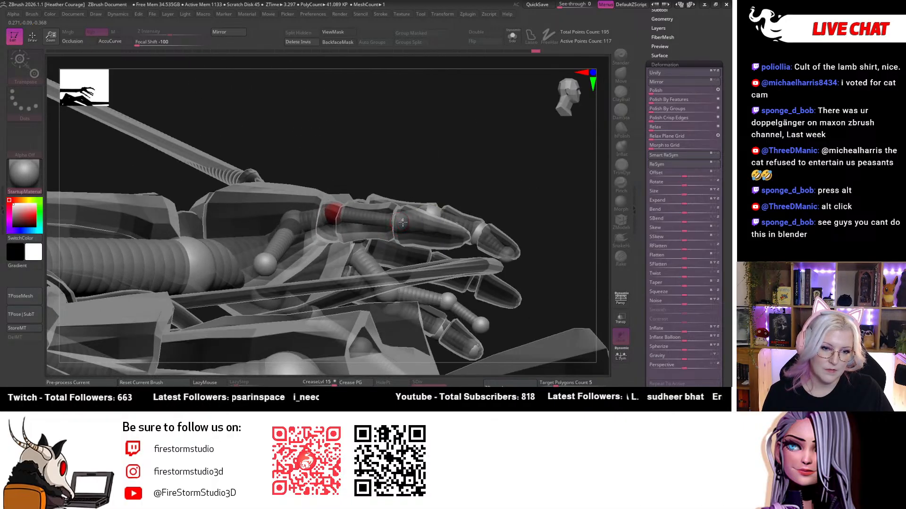
pyautogui.moveTo(459, 156); pyautogui.dragTo(394, 218)
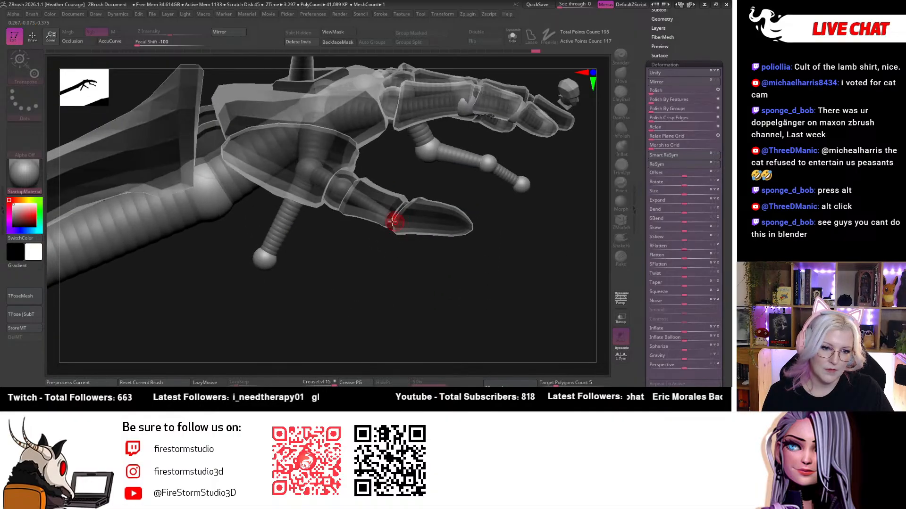
pyautogui.moveTo(366, 275); pyautogui.dragTo(360, 308)
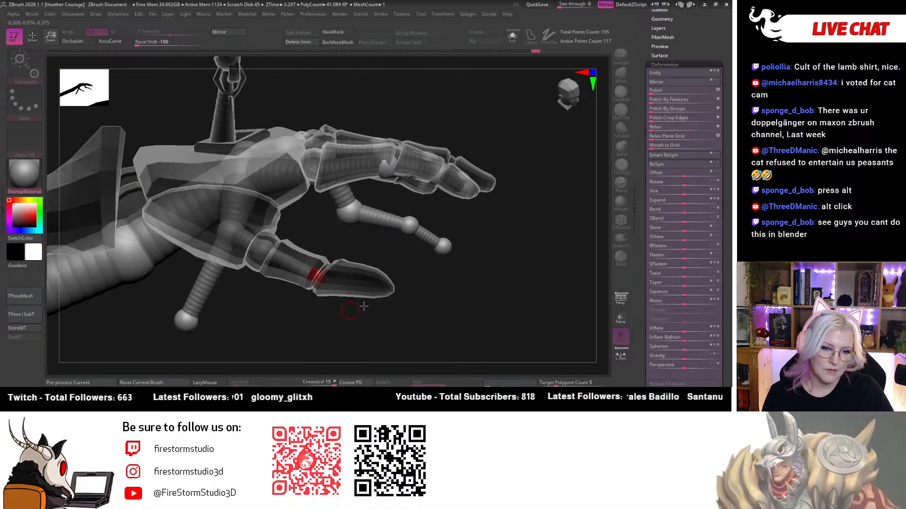
pyautogui.moveTo(457, 310); pyautogui.dragTo(398, 222)
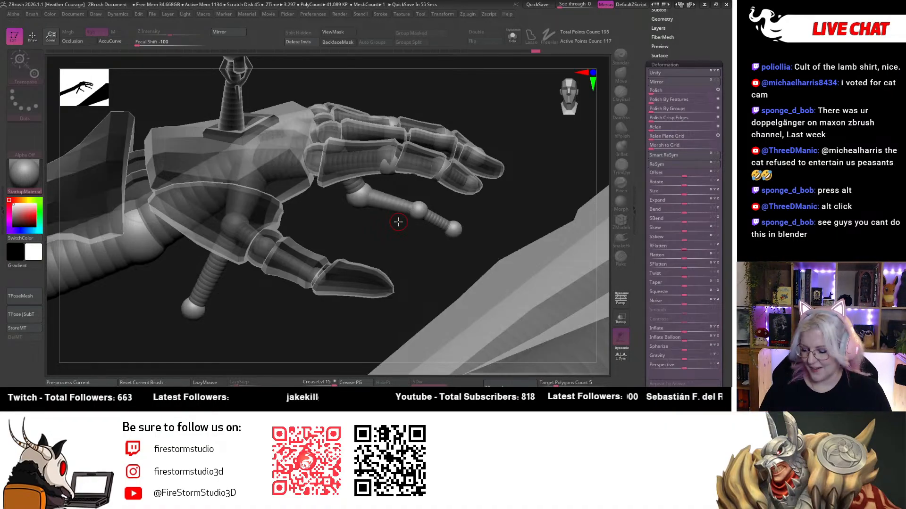
pyautogui.moveTo(517, 126); pyautogui.dragTo(493, 118)
# Move the middle finger chain's first hanging joint up into the end of the finger's first segment.
pyautogui.click(177, 316)
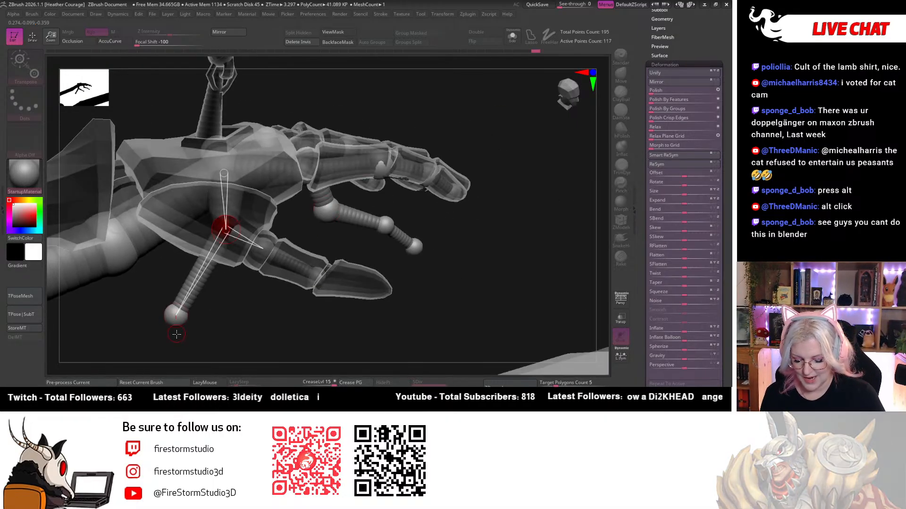
pyautogui.moveTo(211, 337)
pyautogui.mouseDown()
pyautogui.moveTo(252, 329)
pyautogui.moveTo(221, 328)
pyautogui.mouseUp()
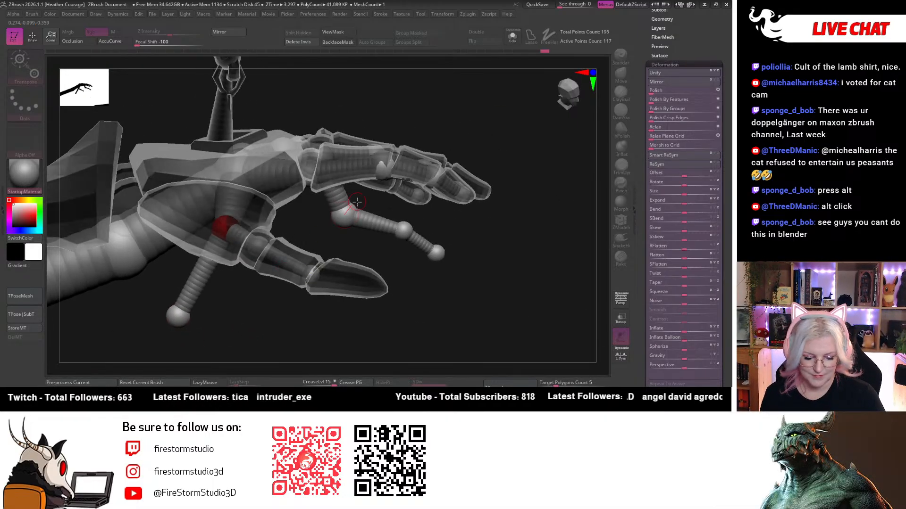
pyautogui.click(349, 208)
pyautogui.moveTo(357, 194); pyautogui.dragTo(366, 170)
pyautogui.moveTo(538, 163)
pyautogui.mouseDown()
pyautogui.moveTo(538, 185)
pyautogui.moveTo(538, 169)
pyautogui.mouseUp()
# Delete the stray ZSphere branching off the thumb's base joint and return to moving ZSpheres.
pyautogui.press('q')
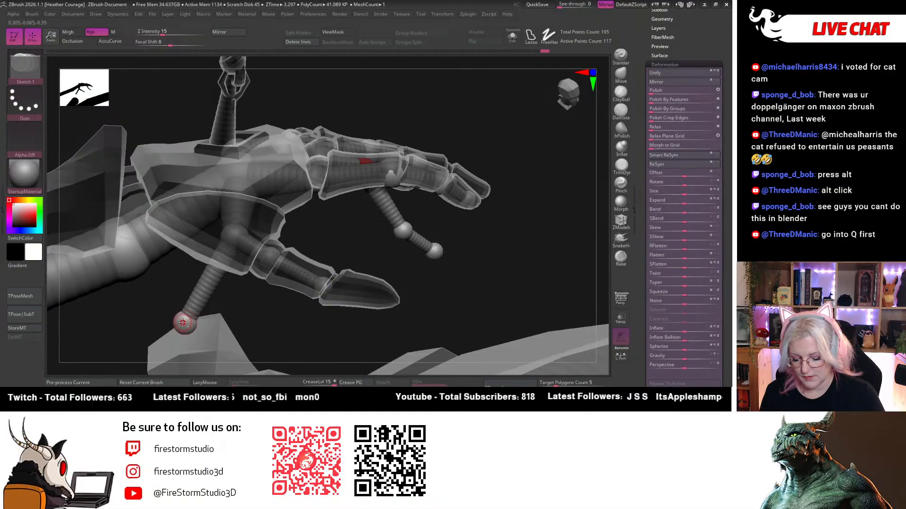
pyautogui.keyDown('alt'); pyautogui.click(183, 323); pyautogui.keyUp('alt')
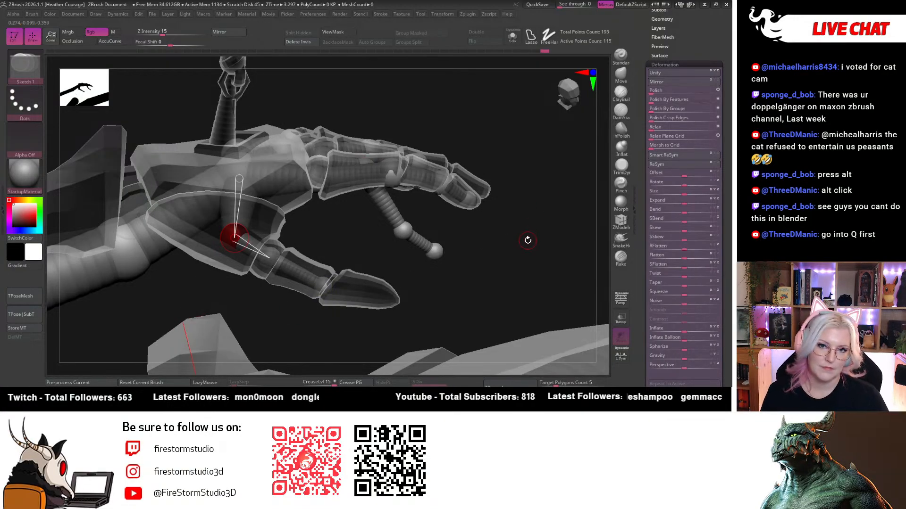
pyautogui.press('w')
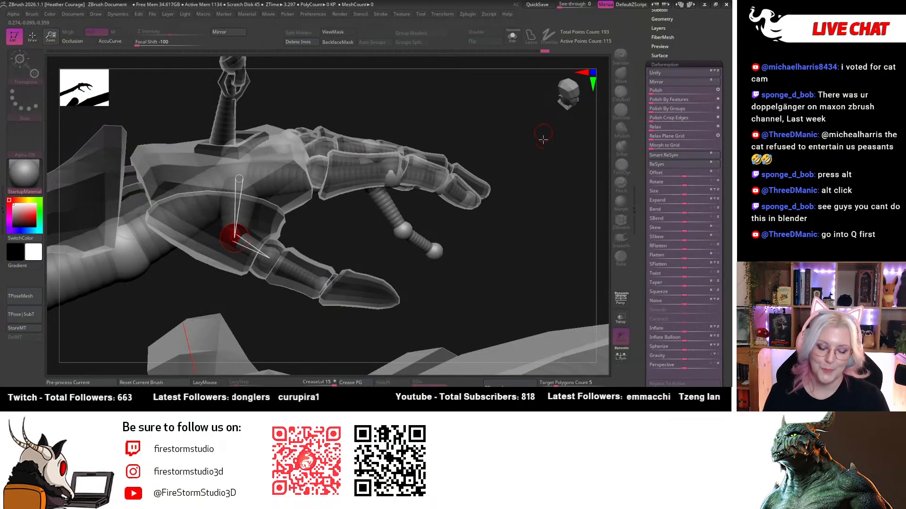
pyautogui.moveTo(543, 140); pyautogui.dragTo(521, 183)
pyautogui.moveTo(469, 124); pyautogui.dragTo(465, 173)
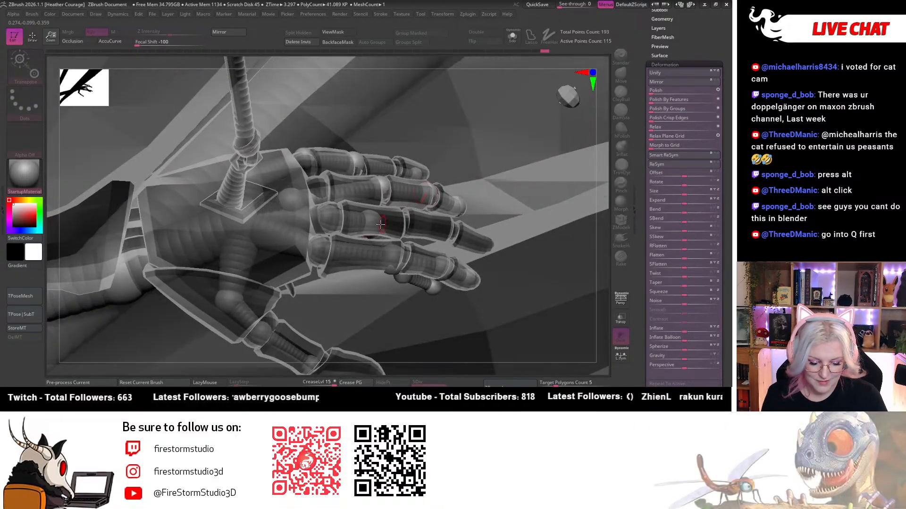
# Fit the remaining hanging joints of the middle finger chain into the finger segments out to the fingertip, aligning them from several angles.
pyautogui.moveTo(581, 226); pyautogui.dragTo(547, 182)
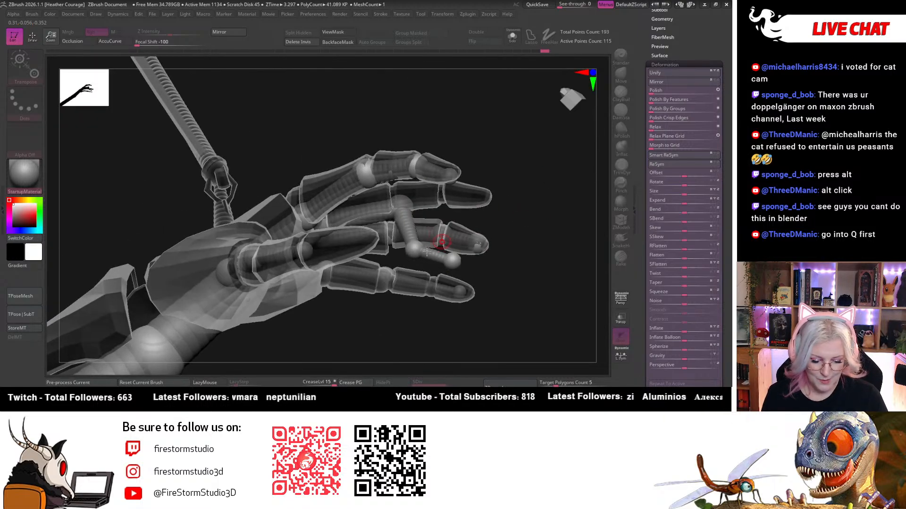
pyautogui.moveTo(490, 166); pyautogui.dragTo(449, 230)
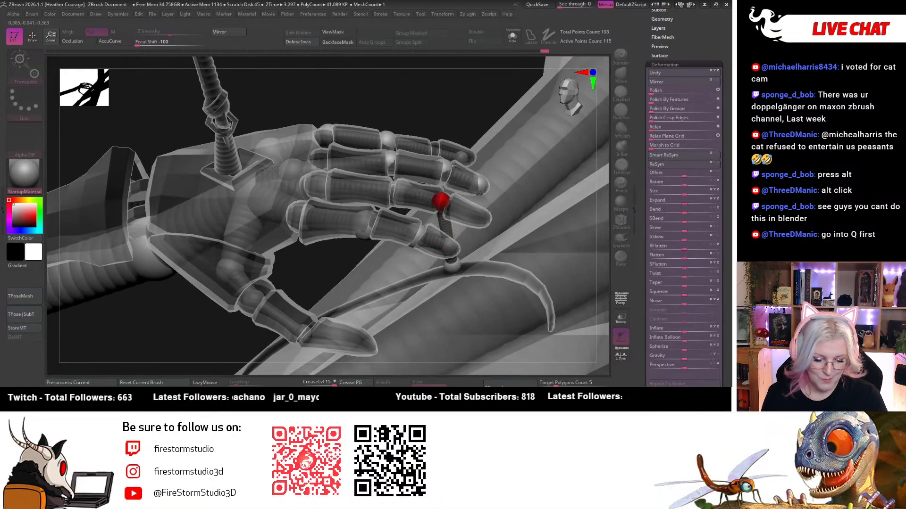
pyautogui.moveTo(452, 165); pyautogui.dragTo(443, 204)
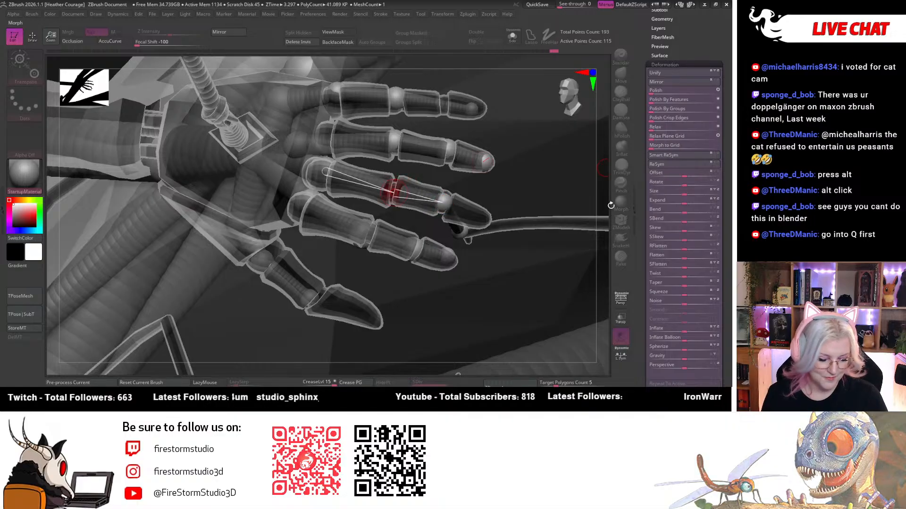
pyautogui.moveTo(397, 186); pyautogui.dragTo(435, 173)
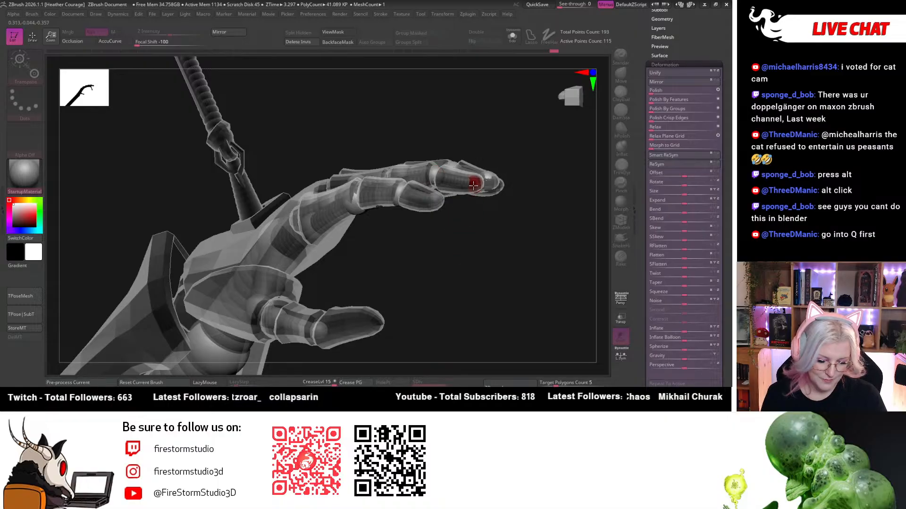
pyautogui.moveTo(473, 185); pyautogui.dragTo(562, 258)
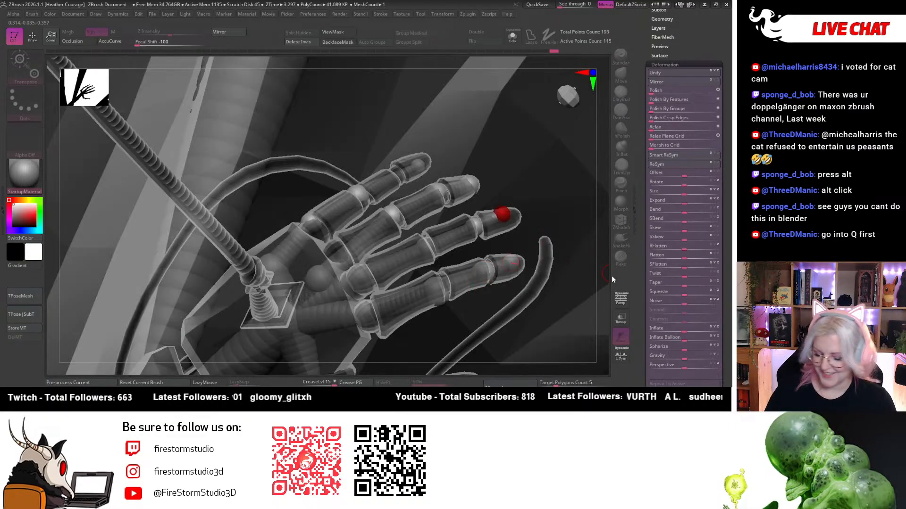
# Add a ZSphere on the back of the hand, move it into the wrist string's knot and align it from other angles.
pyautogui.press('f')
pyautogui.moveTo(558, 214); pyautogui.dragTo(561, 94)
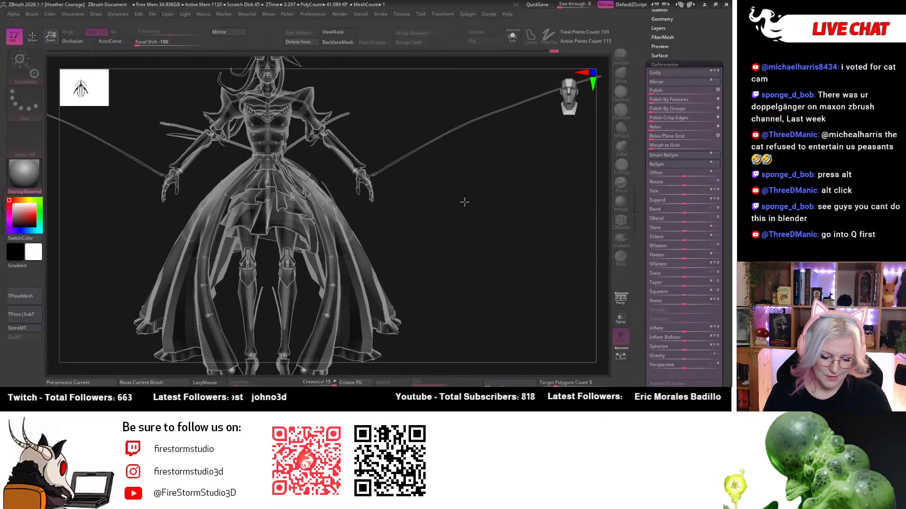
pyautogui.keyDown('alt'); pyautogui.moveTo(464, 202); pyautogui.dragTo(484, 150); pyautogui.keyUp('alt')
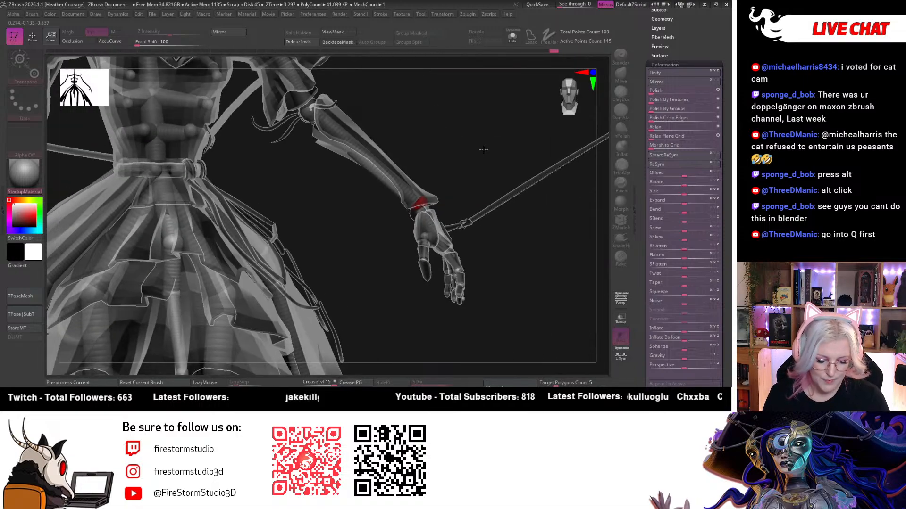
pyautogui.keyDown('alt'); pyautogui.moveTo(509, 272); pyautogui.dragTo(493, 183); pyautogui.keyUp('alt')
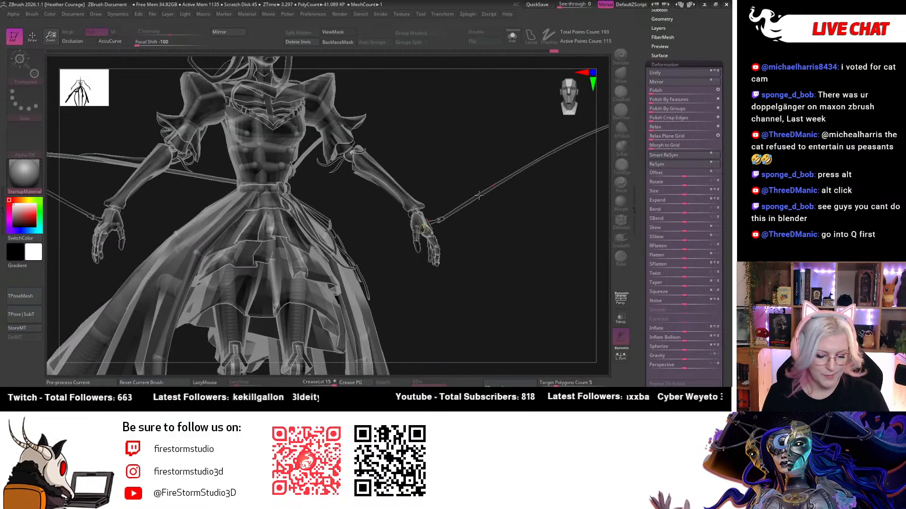
pyautogui.keyDown('alt'); pyautogui.moveTo(530, 253); pyautogui.dragTo(530, 227); pyautogui.keyUp('alt')
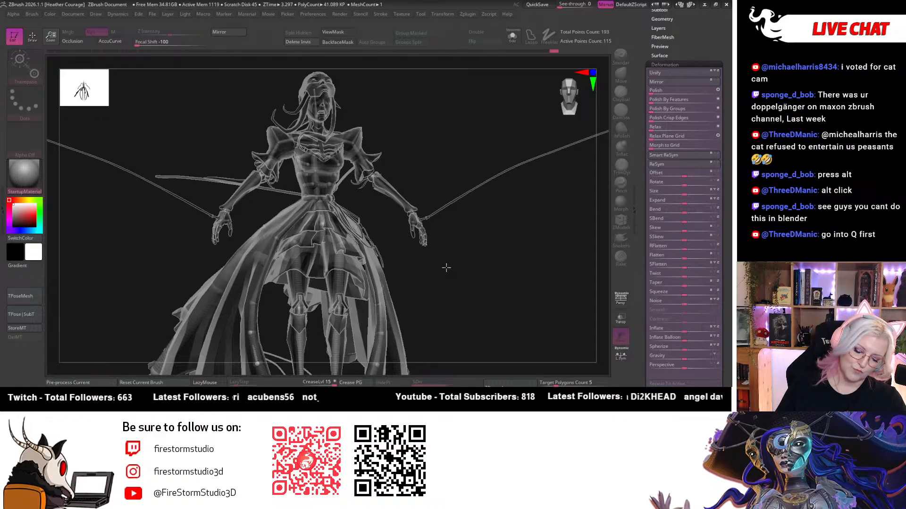
pyautogui.moveTo(446, 267)
pyautogui.keyDown('alt'); pyautogui.mouseDown()
pyautogui.moveTo(457, 299)
pyautogui.moveTo(525, 285)
pyautogui.moveTo(455, 304)
pyautogui.moveTo(480, 310)
pyautogui.moveTo(504, 336)
pyautogui.moveTo(544, 318)
pyautogui.moveTo(487, 272)
pyautogui.moveTo(485, 289)
pyautogui.moveTo(469, 285)
pyautogui.moveTo(491, 295)
pyautogui.moveTo(449, 266)
pyautogui.mouseUp(); pyautogui.keyUp('alt')
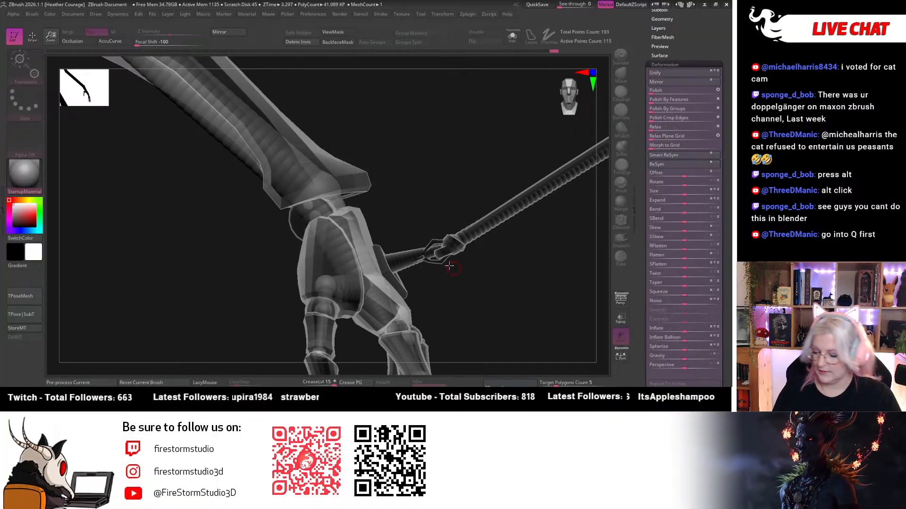
pyautogui.press('q')
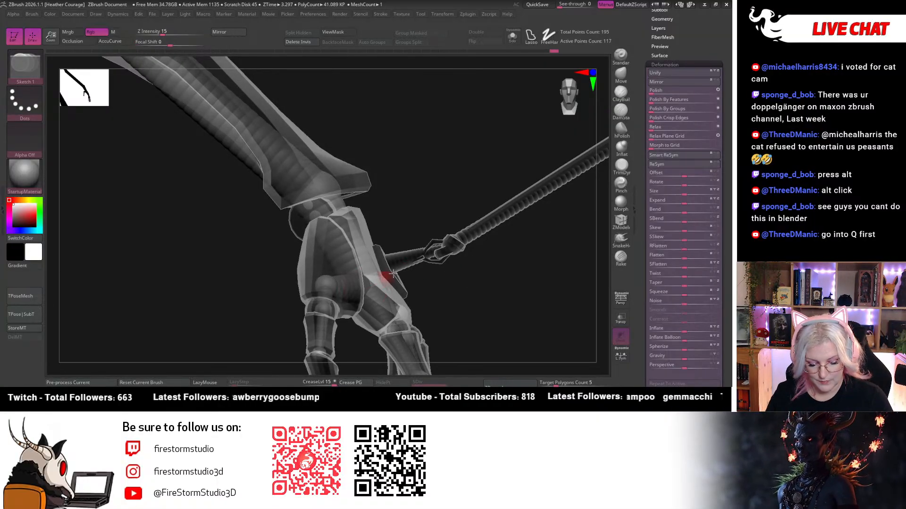
pyautogui.press('w')
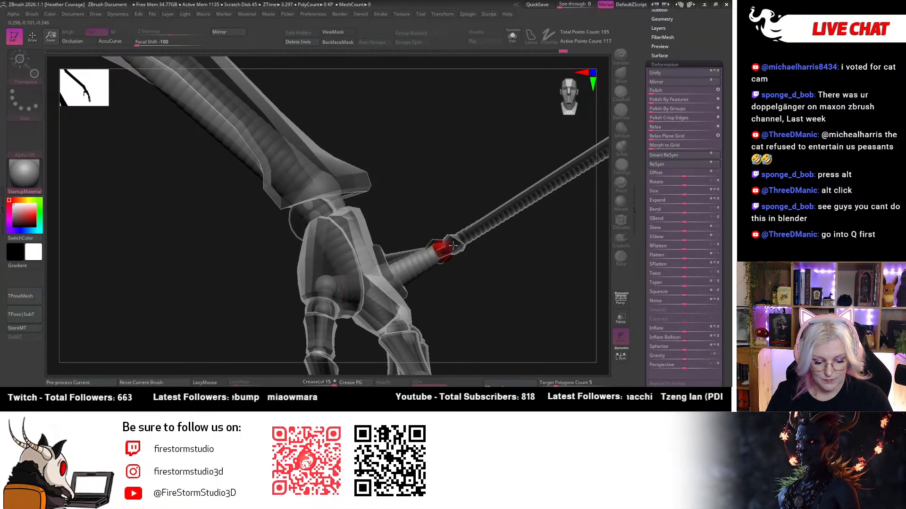
pyautogui.moveTo(482, 282); pyautogui.dragTo(513, 253)
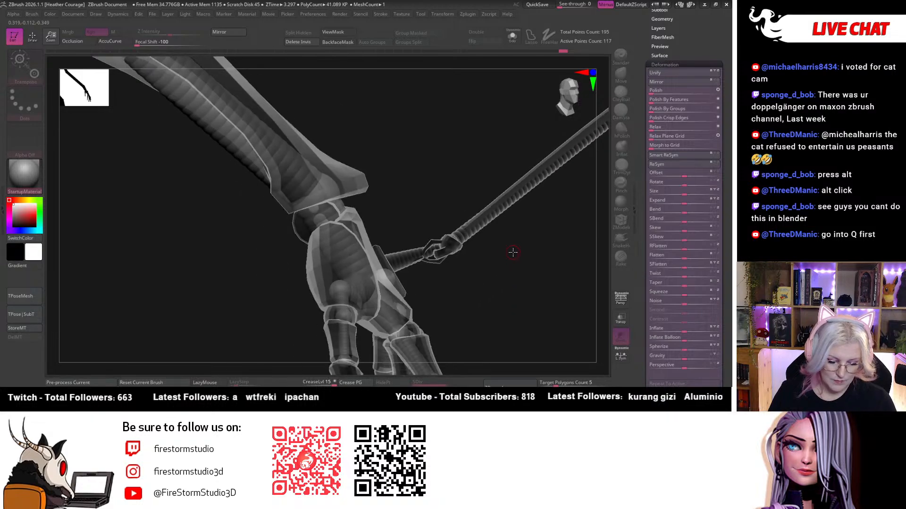
pyautogui.moveTo(453, 240); pyautogui.dragTo(346, 168)
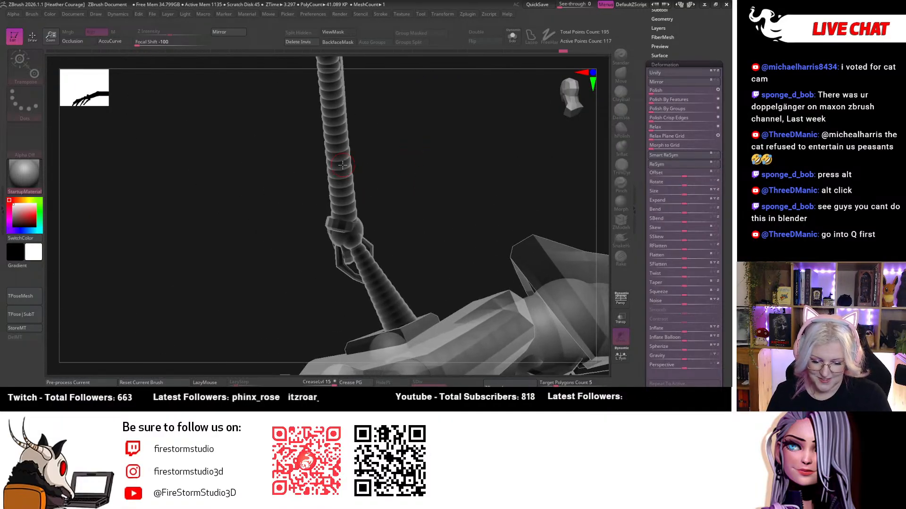
# Switch to the string4 knots rig subtool and delete the ZSphere partway along the wrist string.
pyautogui.keyDown('alt'); pyautogui.click(346, 236); pyautogui.keyUp('alt')
pyautogui.moveTo(399, 195); pyautogui.dragTo(466, 209)
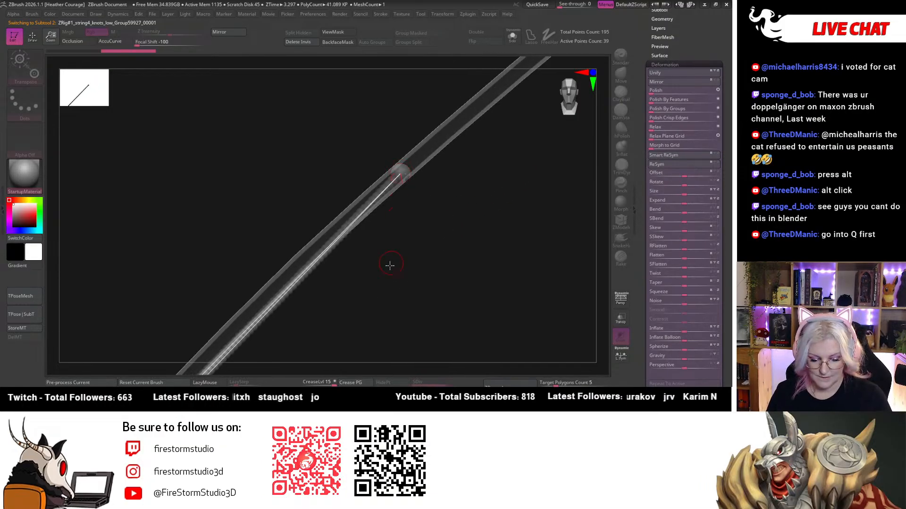
pyautogui.press('q')
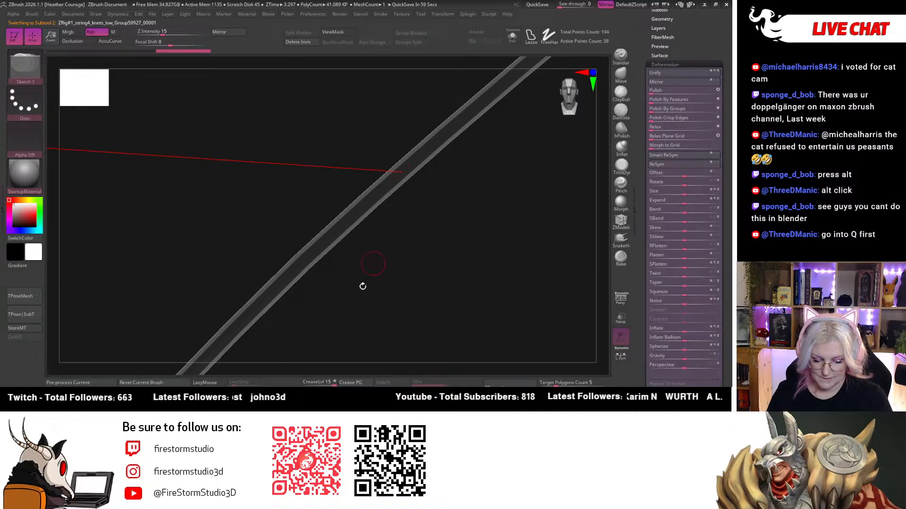
pyautogui.moveTo(362, 286); pyautogui.dragTo(346, 262)
# Extend a ZSphere from the knot joint and move it far up inside the wrist string, aligning it from several angles.
pyautogui.keyDown('alt'); pyautogui.moveTo(523, 244); pyautogui.dragTo(537, 272); pyautogui.keyUp('alt')
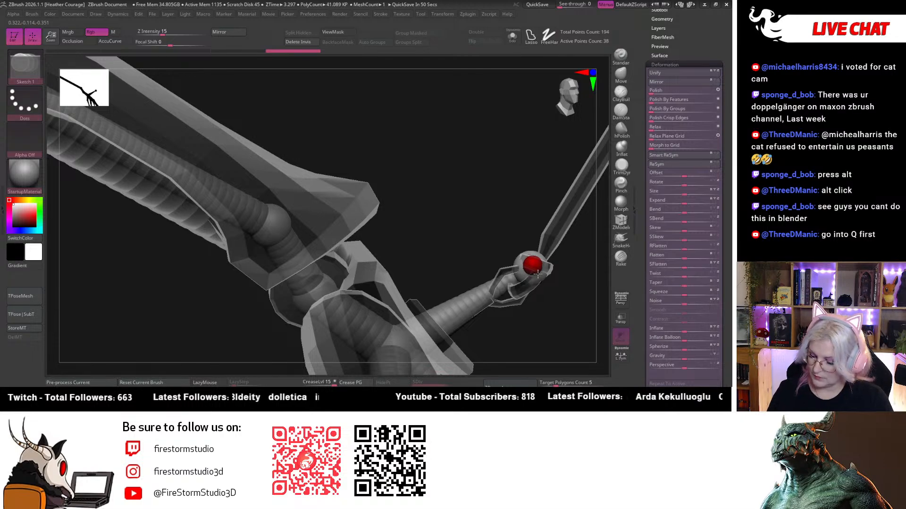
pyautogui.press('w')
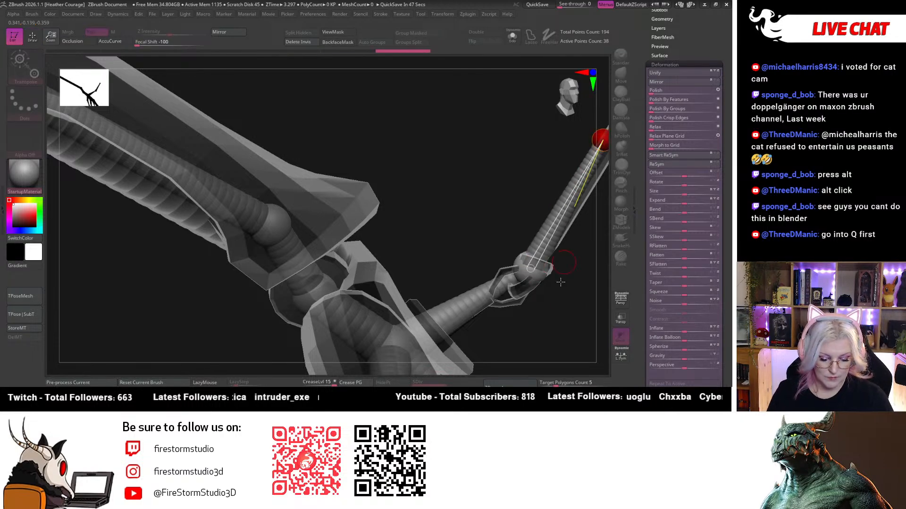
pyautogui.moveTo(560, 282); pyautogui.dragTo(487, 269)
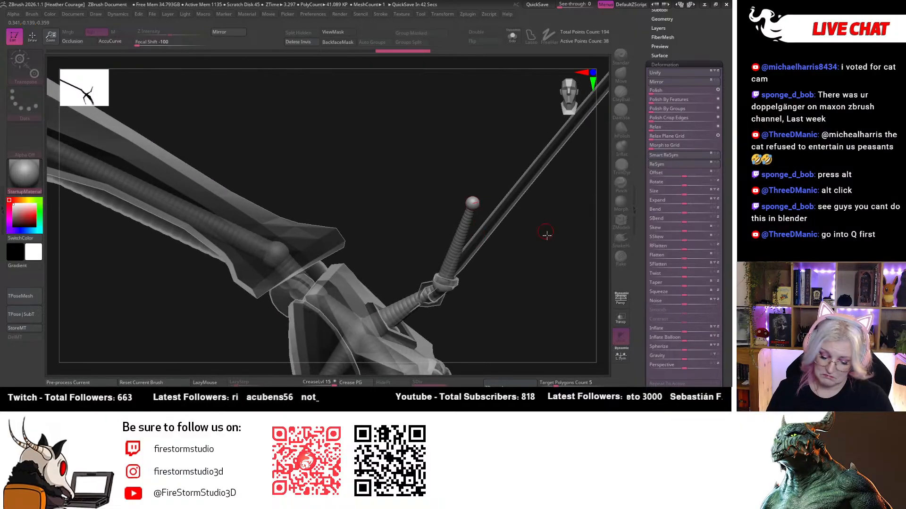
pyautogui.moveTo(547, 234)
pyautogui.mouseDown()
pyautogui.moveTo(505, 265)
pyautogui.moveTo(420, 240)
pyautogui.moveTo(494, 204)
pyautogui.moveTo(463, 210)
pyautogui.mouseUp()
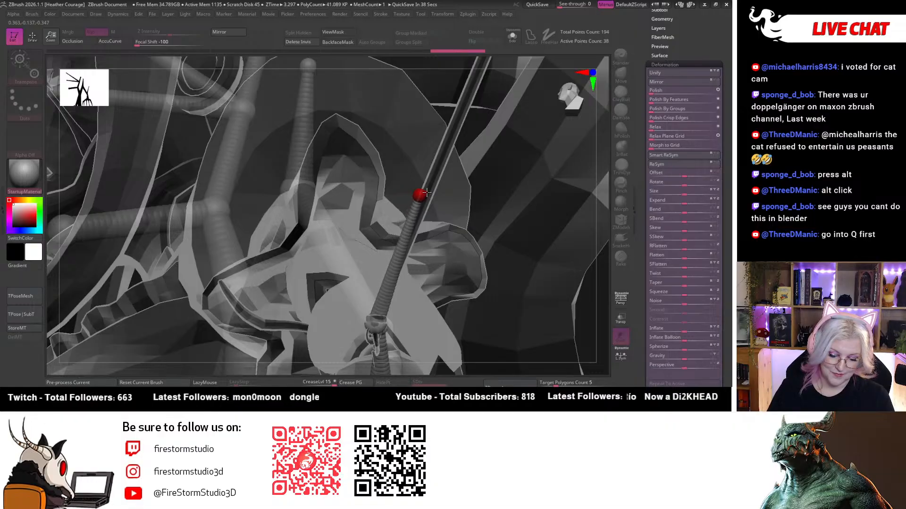
pyautogui.moveTo(596, 202); pyautogui.dragTo(427, 163)
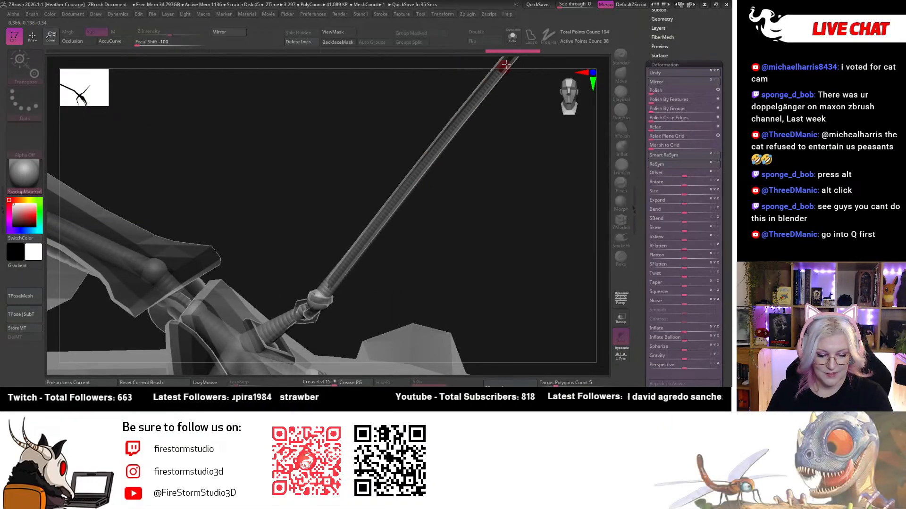
pyautogui.moveTo(521, 142)
pyautogui.mouseDown()
pyautogui.moveTo(412, 295)
pyautogui.moveTo(443, 233)
pyautogui.moveTo(372, 216)
pyautogui.moveTo(407, 149)
pyautogui.mouseUp()
pyautogui.moveTo(487, 110); pyautogui.dragTo(395, 279)
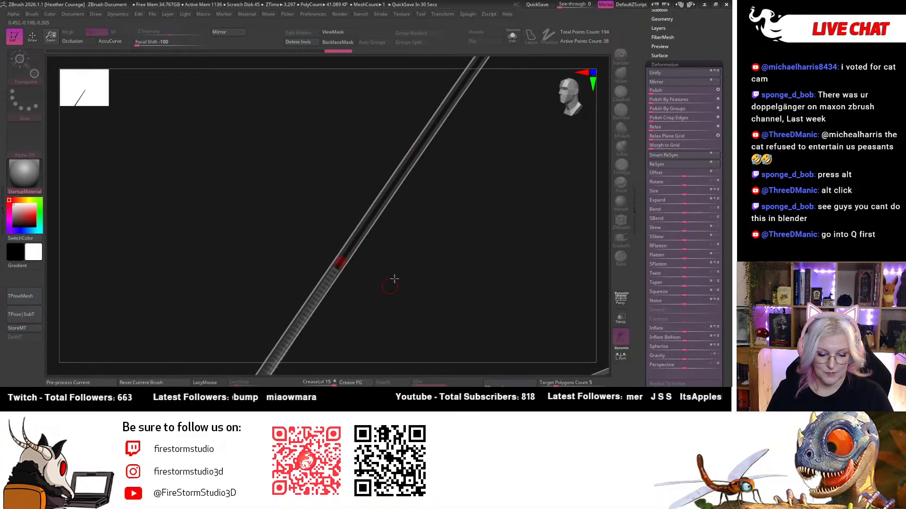
pyautogui.moveTo(409, 155)
pyautogui.mouseDown()
pyautogui.moveTo(471, 151)
pyautogui.moveTo(364, 146)
pyautogui.moveTo(311, 159)
pyautogui.moveTo(376, 156)
pyautogui.moveTo(350, 172)
pyautogui.moveTo(360, 141)
pyautogui.moveTo(412, 112)
pyautogui.moveTo(377, 124)
pyautogui.moveTo(411, 135)
pyautogui.moveTo(365, 124)
pyautogui.moveTo(480, 126)
pyautogui.moveTo(491, 139)
pyautogui.moveTo(359, 125)
pyautogui.moveTo(525, 113)
pyautogui.moveTo(424, 255)
pyautogui.moveTo(452, 199)
pyautogui.moveTo(386, 220)
pyautogui.mouseUp()
# Insert a ZSphere partway along the string chain and move it to follow the string's curve.
pyautogui.press('q')
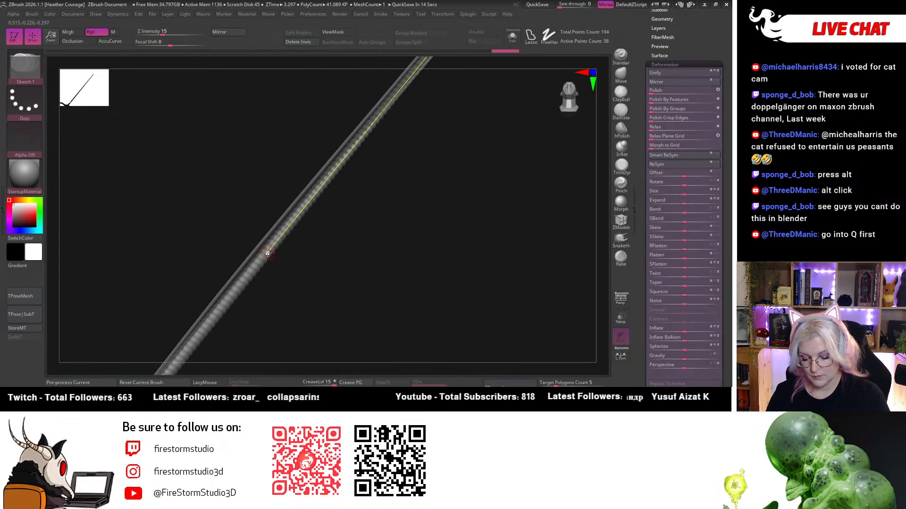
pyautogui.press('w')
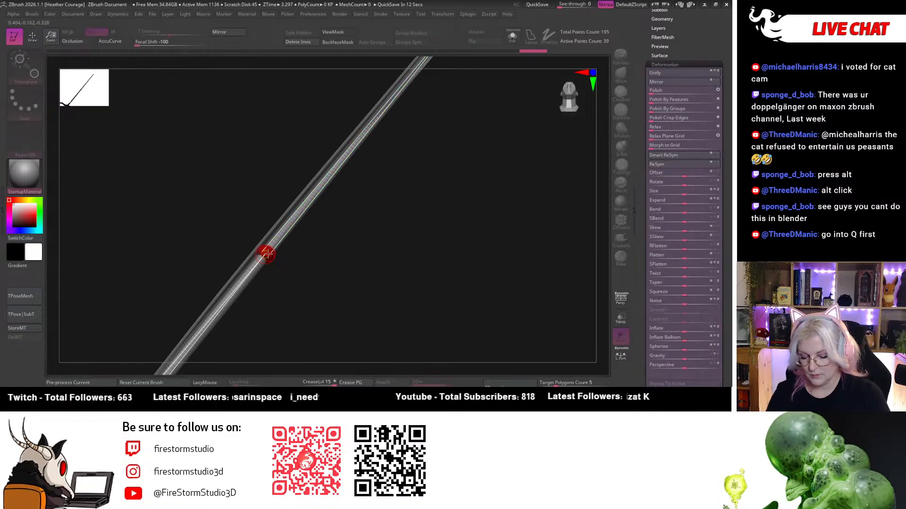
pyautogui.moveTo(330, 264)
pyautogui.mouseDown()
pyautogui.moveTo(352, 273)
pyautogui.moveTo(266, 248)
pyautogui.mouseUp()
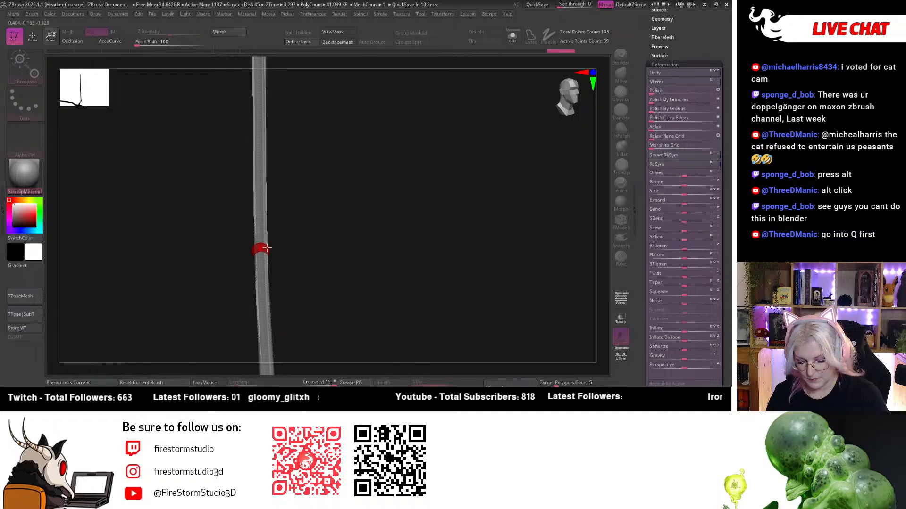
pyautogui.moveTo(333, 282); pyautogui.dragTo(340, 304)
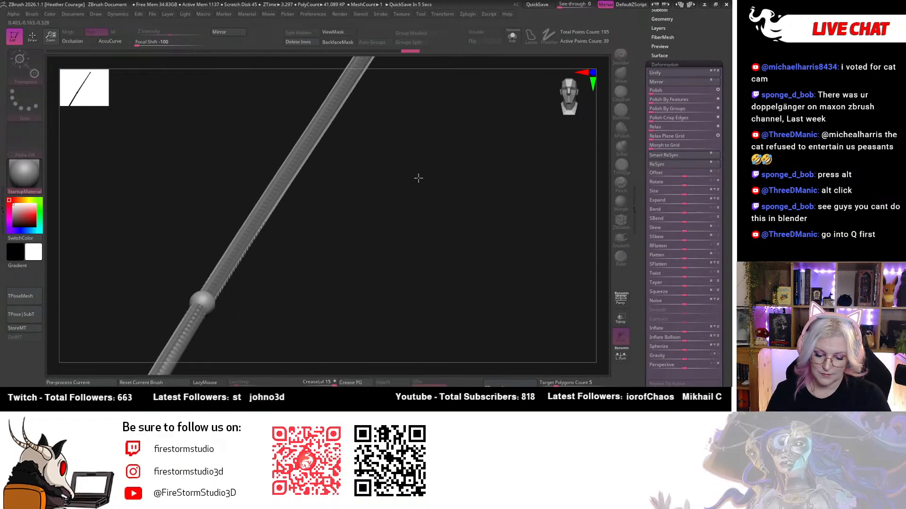
pyautogui.moveTo(418, 178); pyautogui.dragTo(368, 278)
# Add a ZSphere at the end of the string chain and move it farther up along the string.
pyautogui.press('q')
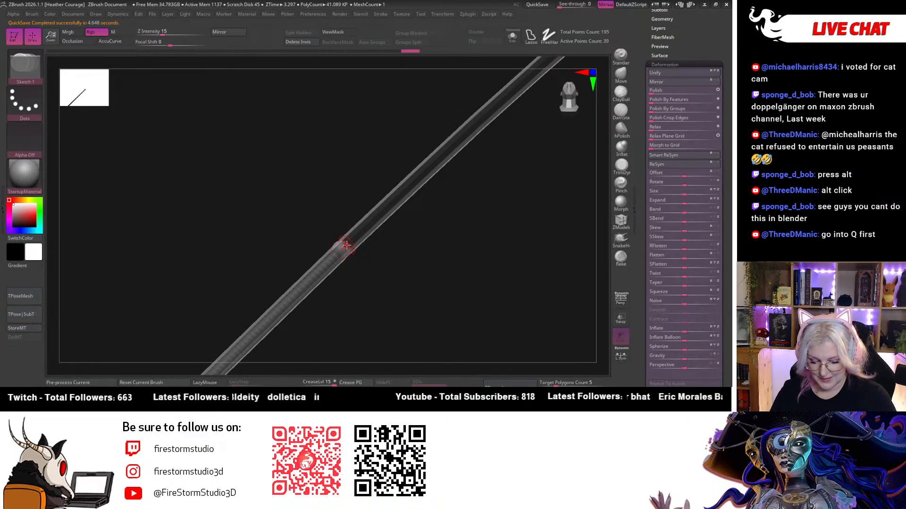
pyautogui.press('w')
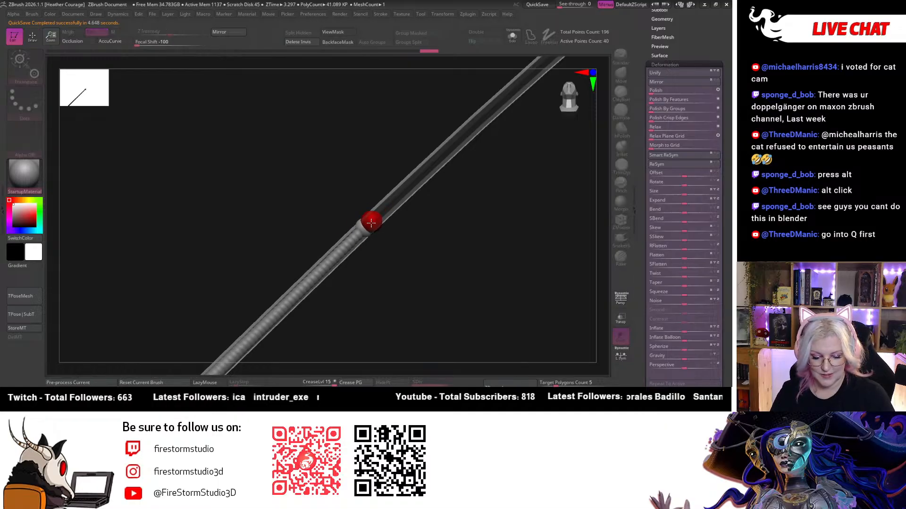
pyautogui.keyDown('ctrl'); pyautogui.moveTo(371, 223); pyautogui.dragTo(367, 239); pyautogui.keyUp('ctrl')
pyautogui.keyDown('ctrl'); pyautogui.moveTo(380, 266); pyautogui.dragTo(401, 251, button='right'); pyautogui.keyUp('ctrl')
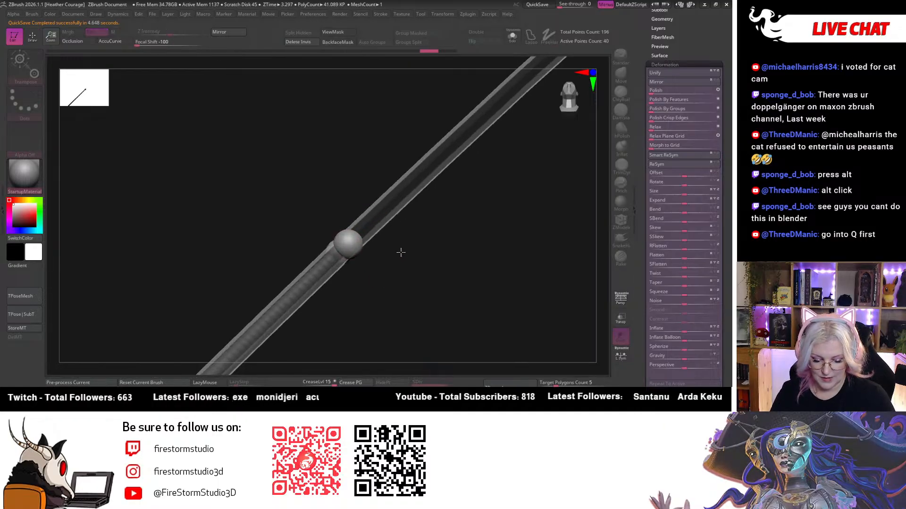
pyautogui.press('space')
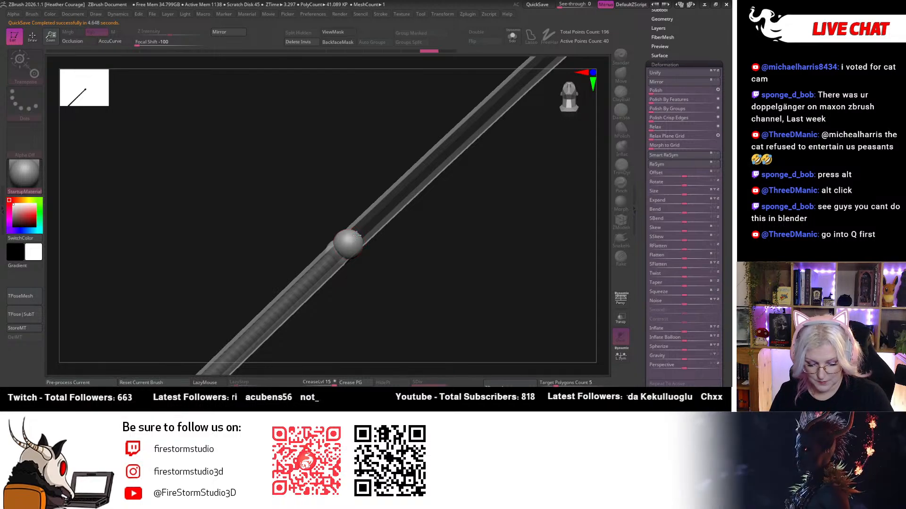
pyautogui.moveTo(360, 240); pyautogui.dragTo(518, 93)
pyautogui.moveTo(336, 249); pyautogui.dragTo(528, 88)
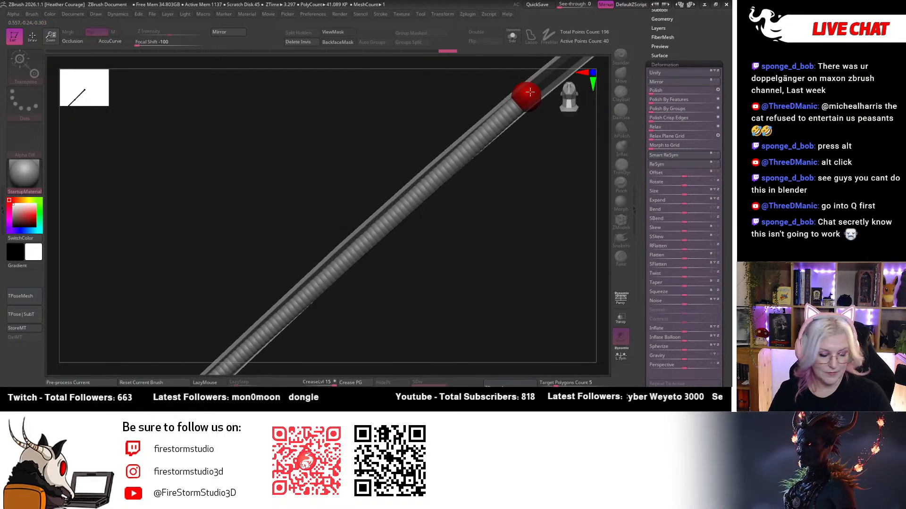
# Center the string chain's end ZSphere inside the string from several angles and return to drawing ZSpheres.
pyautogui.moveTo(512, 213); pyautogui.dragTo(447, 236, button='right')
pyautogui.moveTo(430, 134); pyautogui.dragTo(367, 107)
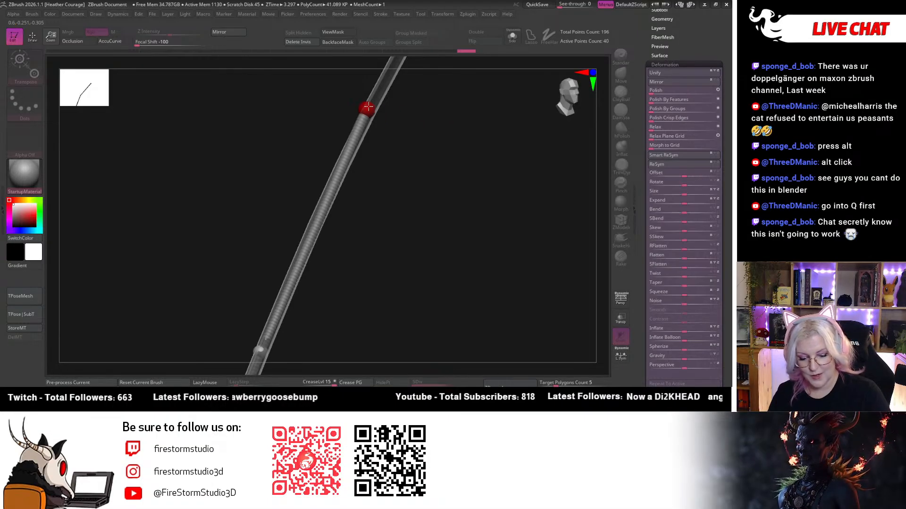
pyautogui.moveTo(440, 148); pyautogui.dragTo(417, 135, button='right')
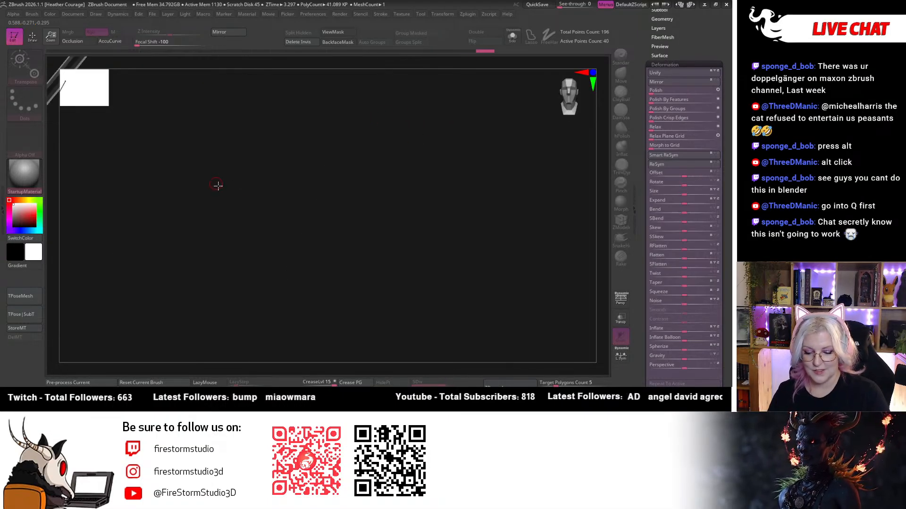
pyautogui.moveTo(217, 185); pyautogui.dragTo(259, 173, button='right')
pyautogui.moveTo(259, 172); pyautogui.dragTo(239, 171)
pyautogui.moveTo(274, 163); pyautogui.dragTo(252, 171, button='right')
pyautogui.moveTo(323, 202); pyautogui.dragTo(346, 217, button='right')
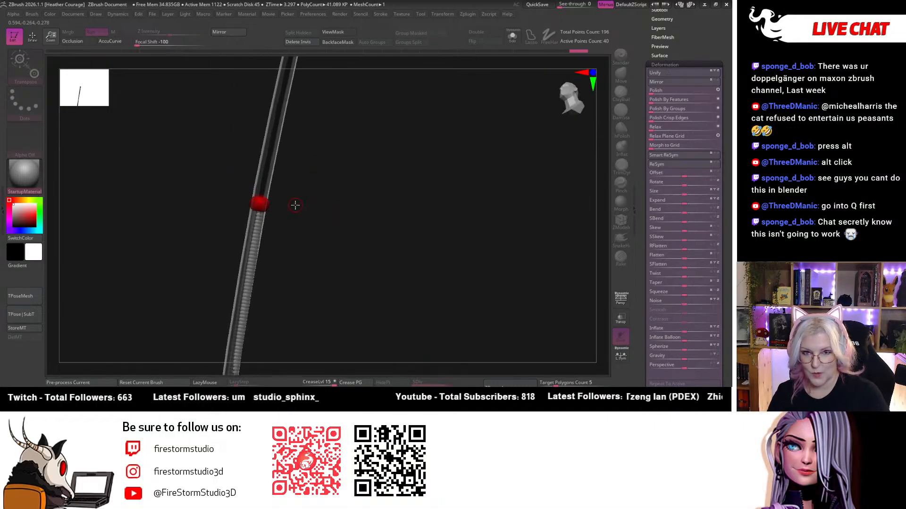
pyautogui.keyDown('alt'); pyautogui.moveTo(295, 205); pyautogui.dragTo(314, 246, button='right'); pyautogui.keyUp('alt')
pyautogui.press('q')
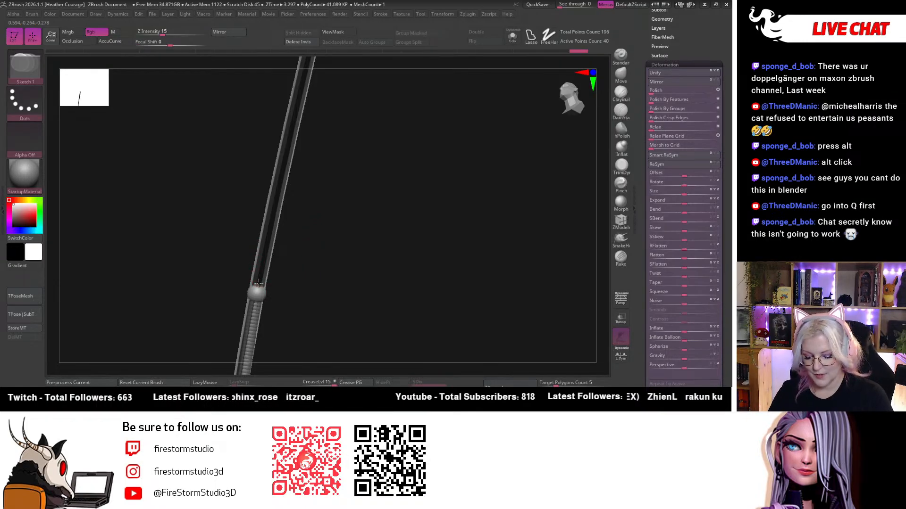
# Extend the string chain with a ZSphere and move it farther up inside the string, aligning it from several angles.
pyautogui.press('w')
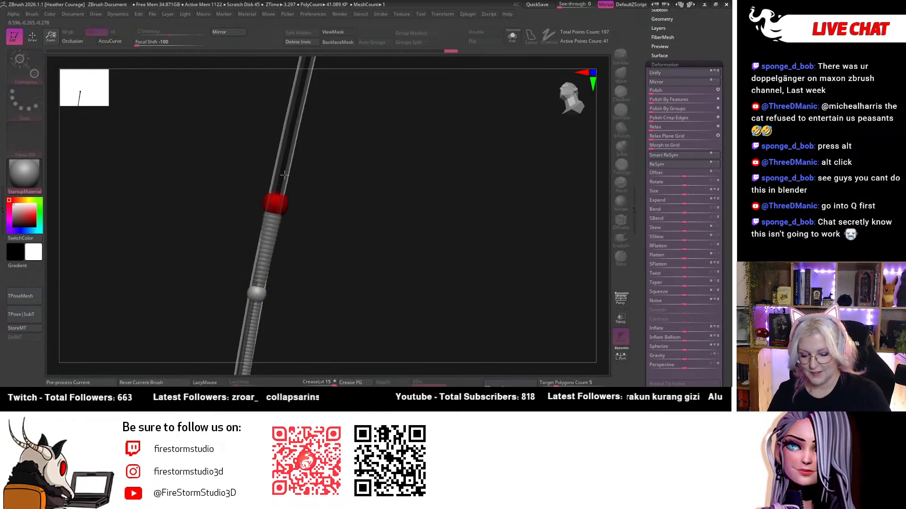
pyautogui.moveTo(285, 175); pyautogui.dragTo(306, 59)
pyautogui.keyDown('alt'); pyautogui.moveTo(364, 154); pyautogui.dragTo(317, 339, button='right'); pyautogui.keyUp('alt')
pyautogui.moveTo(263, 265); pyautogui.dragTo(268, 224)
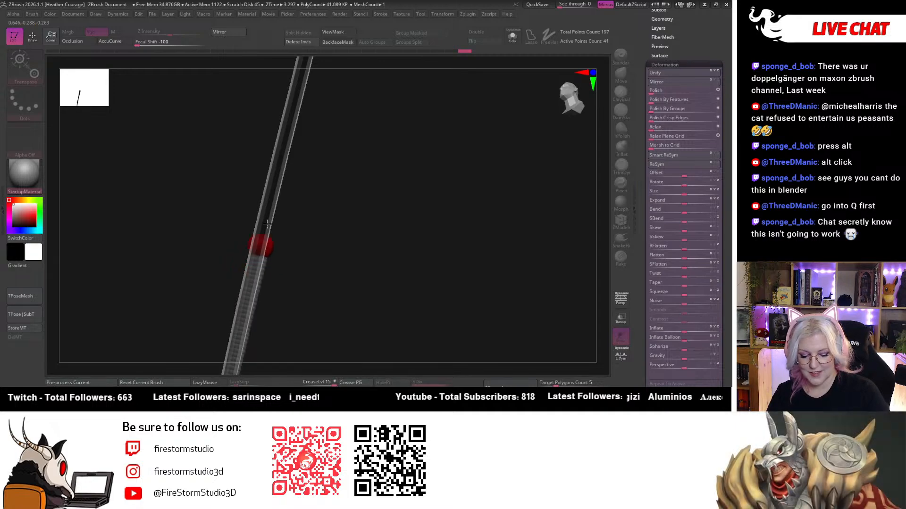
pyautogui.moveTo(351, 143); pyautogui.dragTo(333, 251, button='right')
pyautogui.moveTo(291, 205); pyautogui.dragTo(267, 170)
pyautogui.moveTo(321, 180); pyautogui.dragTo(319, 259, button='right')
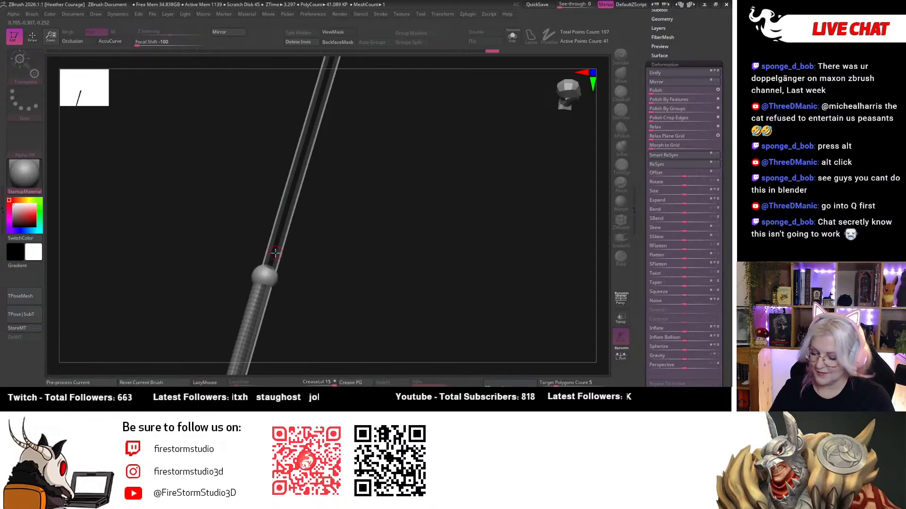
# Add another ZSphere to the end of the string chain and move it up, recentering it inside the string from another angle.
pyautogui.press('q')
pyautogui.press('w')
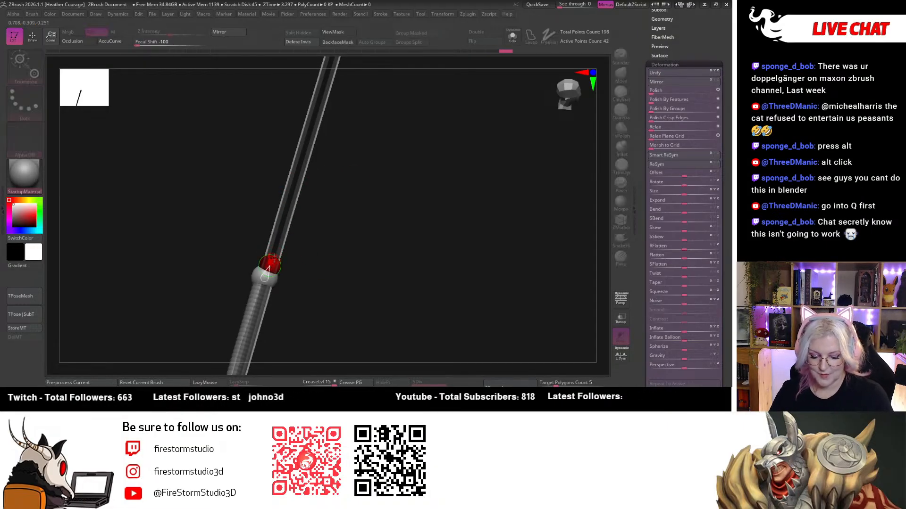
pyautogui.moveTo(324, 325); pyautogui.dragTo(309, 323, button='right')
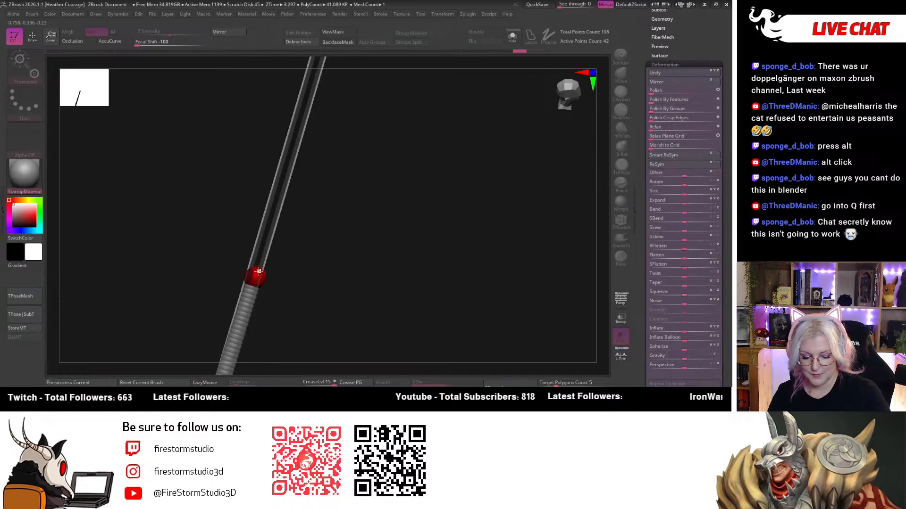
pyautogui.moveTo(258, 271); pyautogui.dragTo(304, 66)
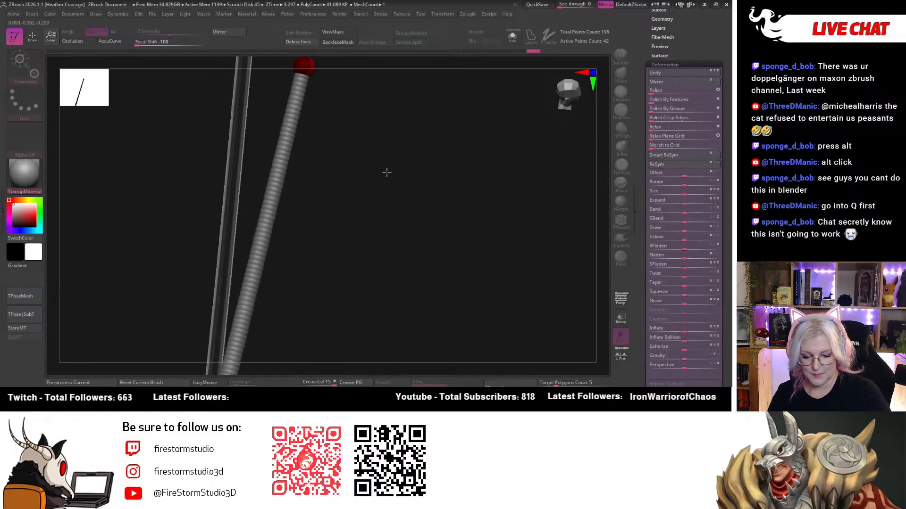
pyautogui.moveTo(386, 173); pyautogui.dragTo(364, 199, button='right')
pyautogui.moveTo(308, 135)
pyautogui.mouseDown()
pyautogui.moveTo(227, 150)
pyautogui.moveTo(309, 141)
pyautogui.moveTo(281, 148)
pyautogui.moveTo(265, 209)
pyautogui.mouseUp()
# Continue the chain with one more ZSphere, placing it farther along the string and centering it from the side views.
pyautogui.press('q')
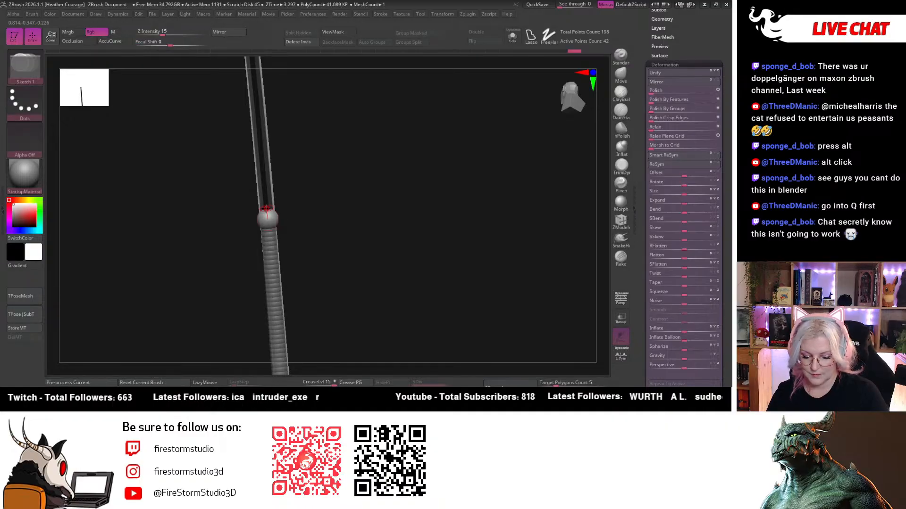
pyautogui.press('w')
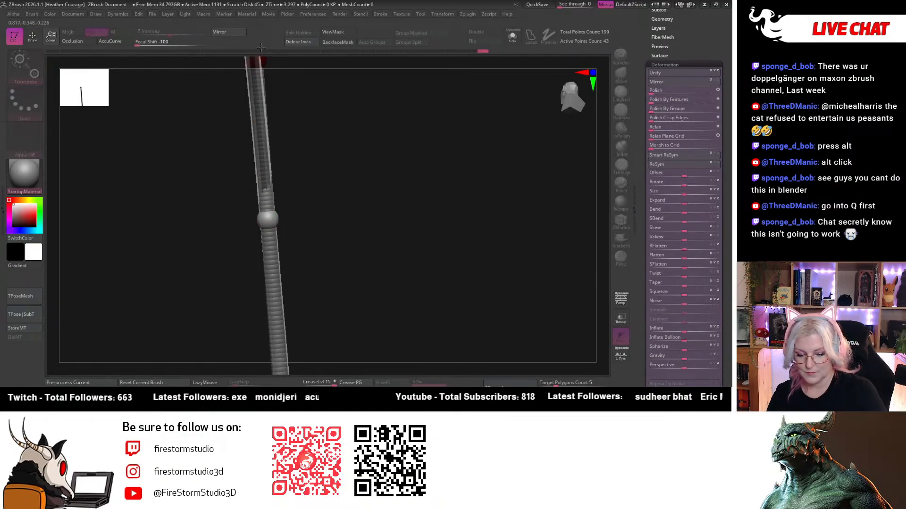
pyautogui.keyDown('alt'); pyautogui.moveTo(324, 209); pyautogui.dragTo(316, 360); pyautogui.keyUp('alt')
pyautogui.moveTo(345, 239); pyautogui.dragTo(258, 218)
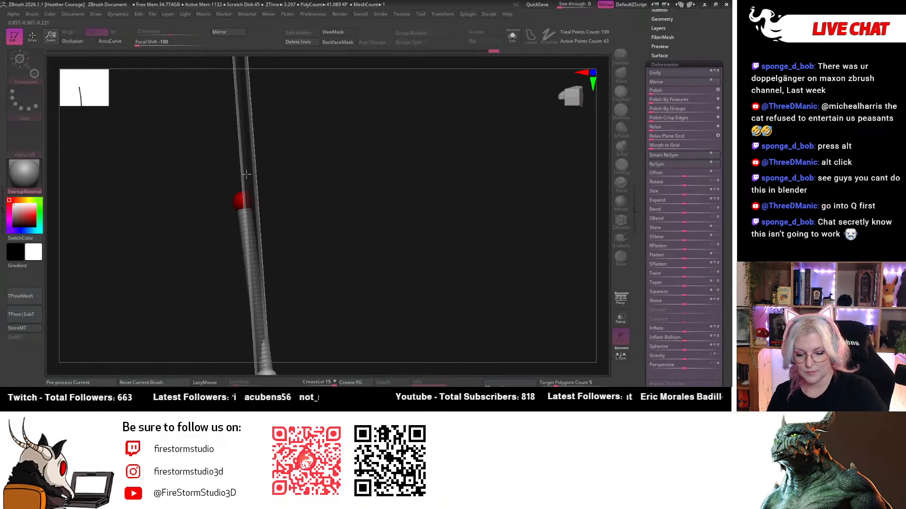
pyautogui.moveTo(246, 175); pyautogui.dragTo(242, 57)
pyautogui.keyDown('alt'); pyautogui.moveTo(338, 152); pyautogui.dragTo(370, 257); pyautogui.keyUp('alt')
pyautogui.moveTo(201, 155); pyautogui.dragTo(182, 62)
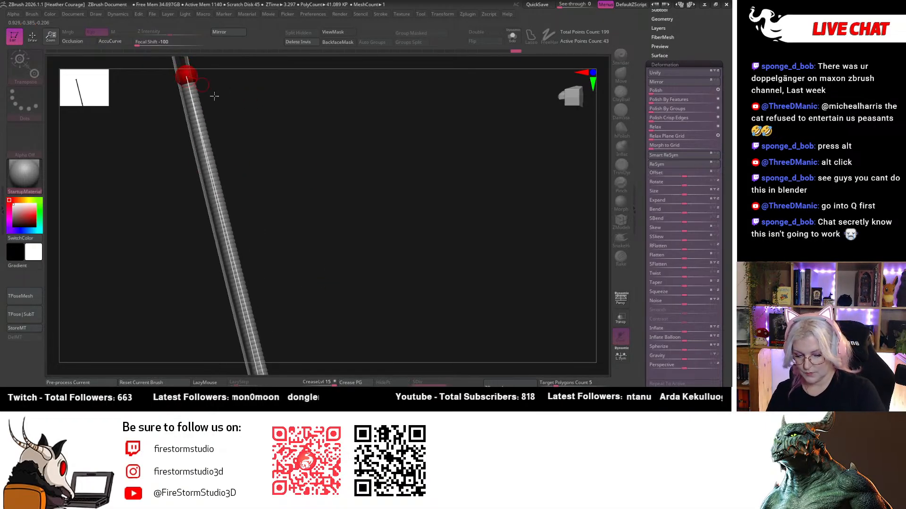
pyautogui.moveTo(264, 118); pyautogui.dragTo(289, 129)
pyautogui.moveTo(296, 176)
pyautogui.keyDown('alt'); pyautogui.mouseDown()
pyautogui.moveTo(320, 261)
pyautogui.moveTo(318, 218)
pyautogui.moveTo(227, 213)
pyautogui.moveTo(281, 191)
pyautogui.moveTo(293, 204)
pyautogui.moveTo(303, 259)
pyautogui.mouseUp(); pyautogui.keyUp('alt')
# Add the last ZSphere at the string's tip and check the whole chain's alignment inside the string.
pyautogui.press('q')
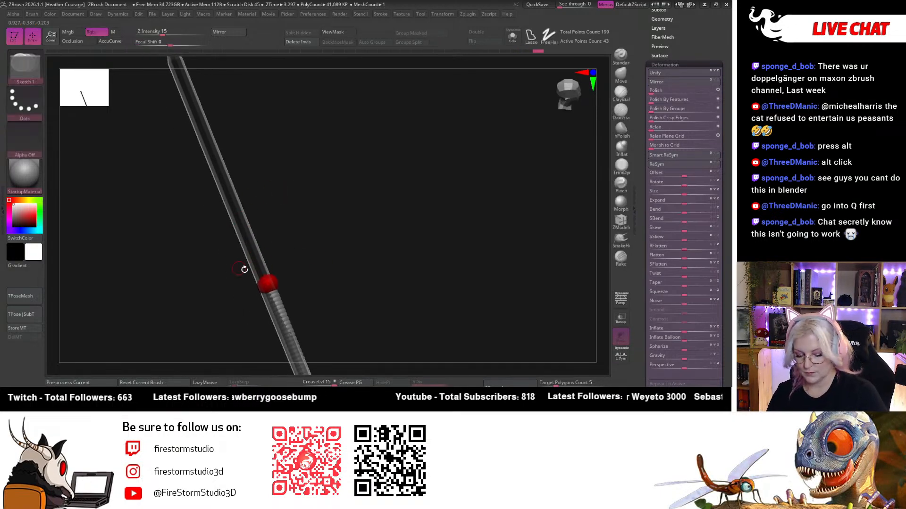
pyautogui.click(261, 272)
pyautogui.press('w')
pyautogui.moveTo(251, 246); pyautogui.dragTo(186, 78)
pyautogui.keyDown('alt'); pyautogui.moveTo(291, 198); pyautogui.dragTo(341, 361); pyautogui.keyUp('alt')
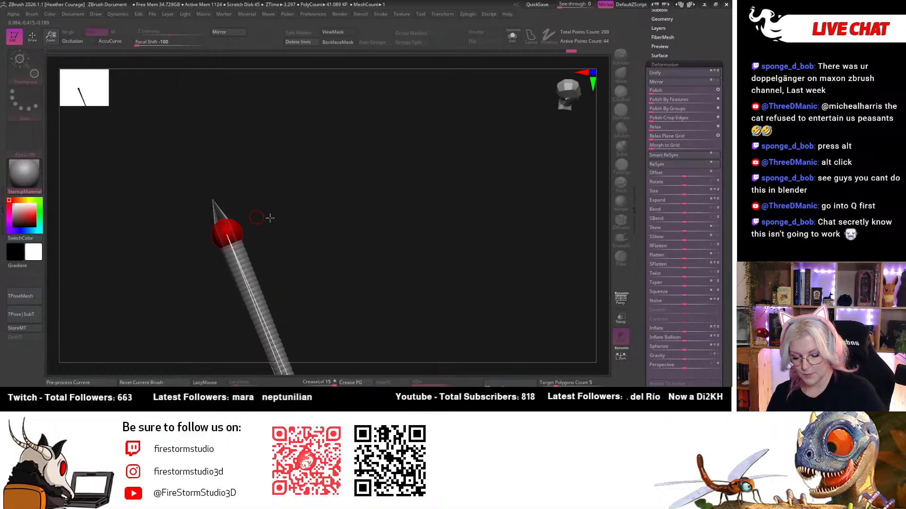
pyautogui.moveTo(270, 218); pyautogui.dragTo(419, 102)
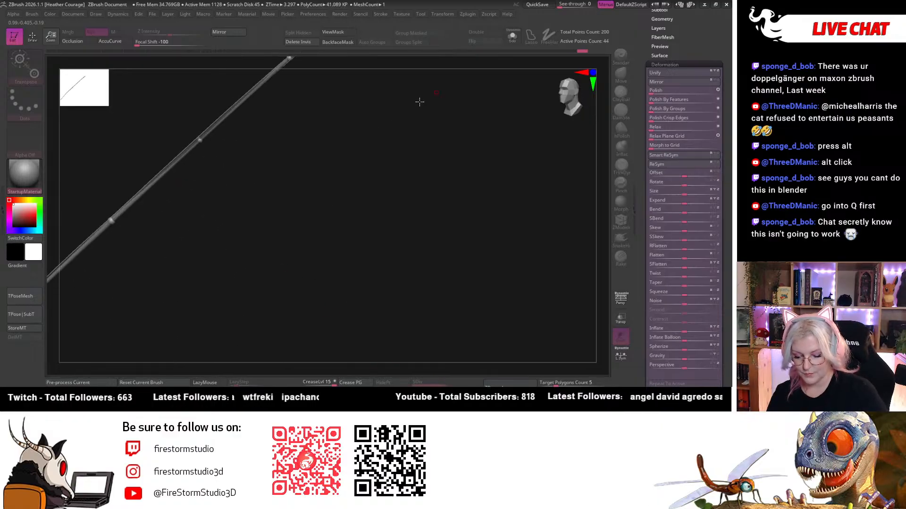
pyautogui.keyDown('alt'); pyautogui.moveTo(386, 163); pyautogui.dragTo(514, 222); pyautogui.keyUp('alt')
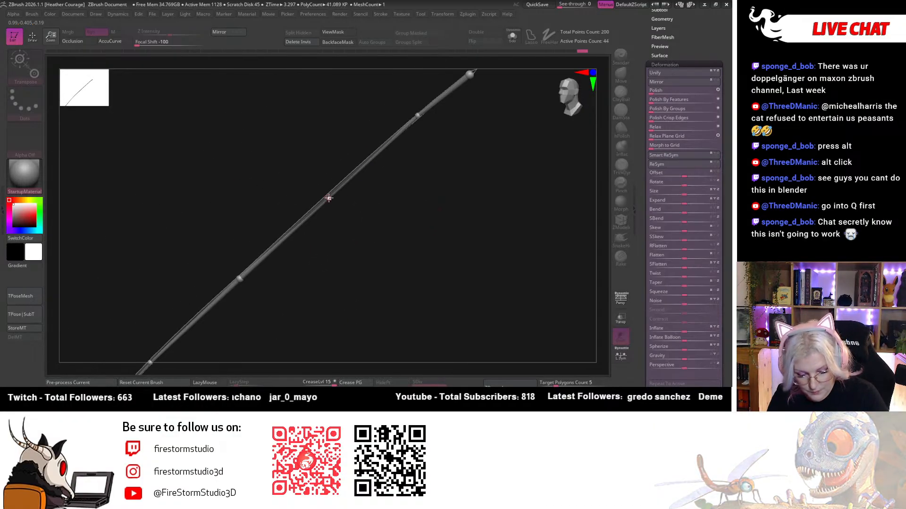
pyautogui.click(329, 198)
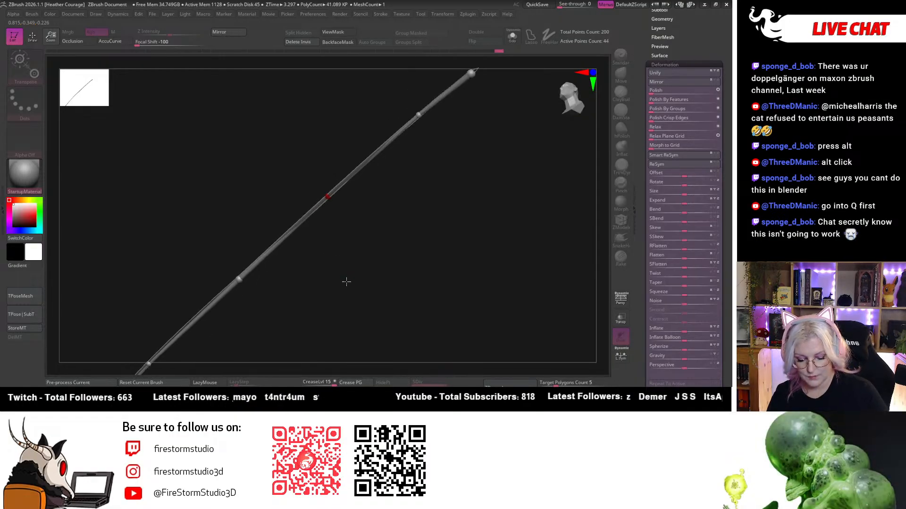
# Try to add a ZSphere at the back of the waist and move it into the waist string's knot.
pyautogui.keyDown('alt'); pyautogui.moveTo(346, 281); pyautogui.dragTo(254, 315); pyautogui.keyUp('alt')
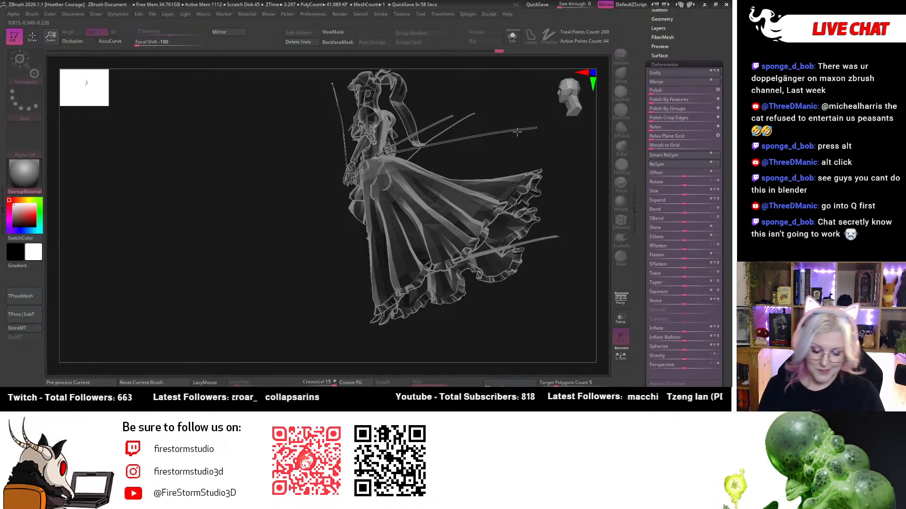
pyautogui.keyDown('alt'); pyautogui.moveTo(240, 271); pyautogui.dragTo(134, 159); pyautogui.keyUp('alt')
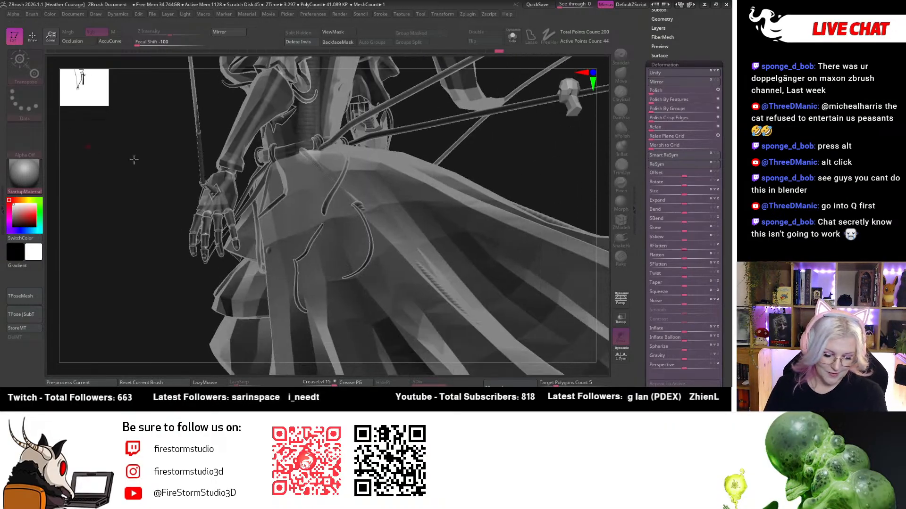
pyautogui.moveTo(557, 169); pyautogui.dragTo(349, 244)
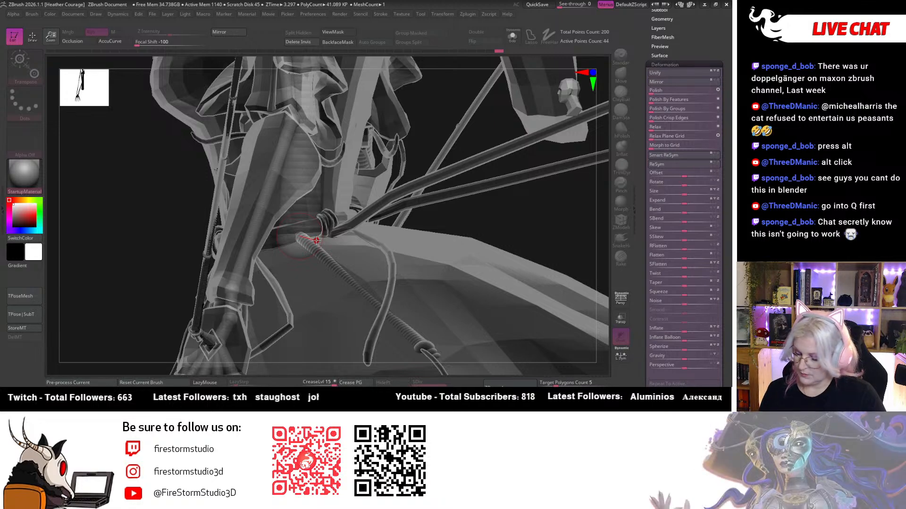
pyautogui.press('q')
pyautogui.press('w')
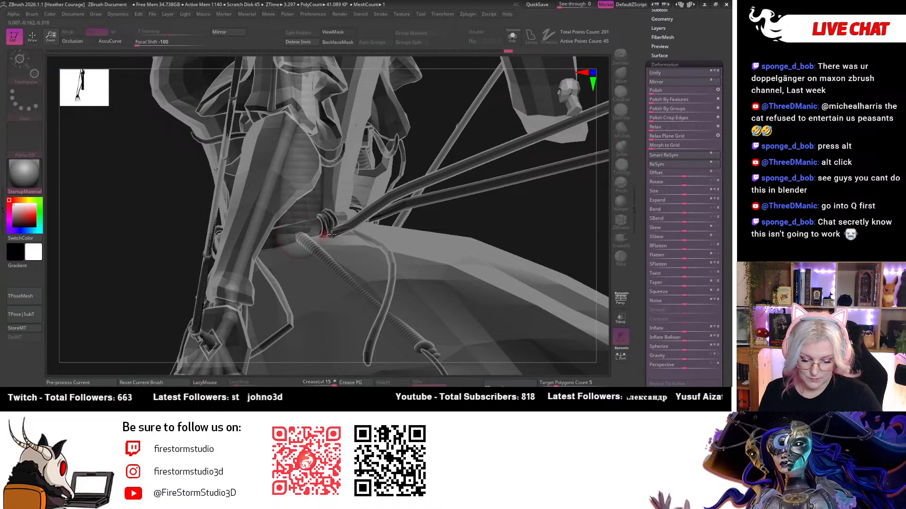
pyautogui.moveTo(523, 221); pyautogui.dragTo(503, 253)
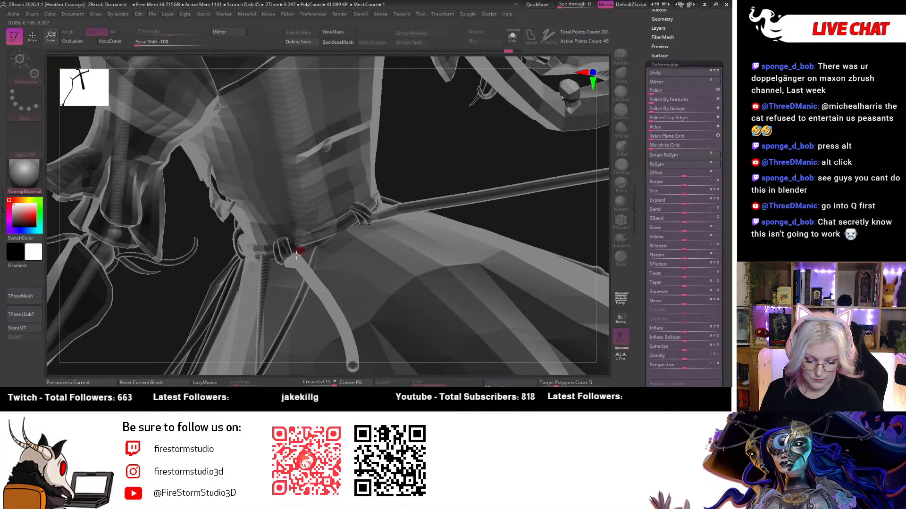
pyautogui.moveTo(450, 161); pyautogui.dragTo(460, 254)
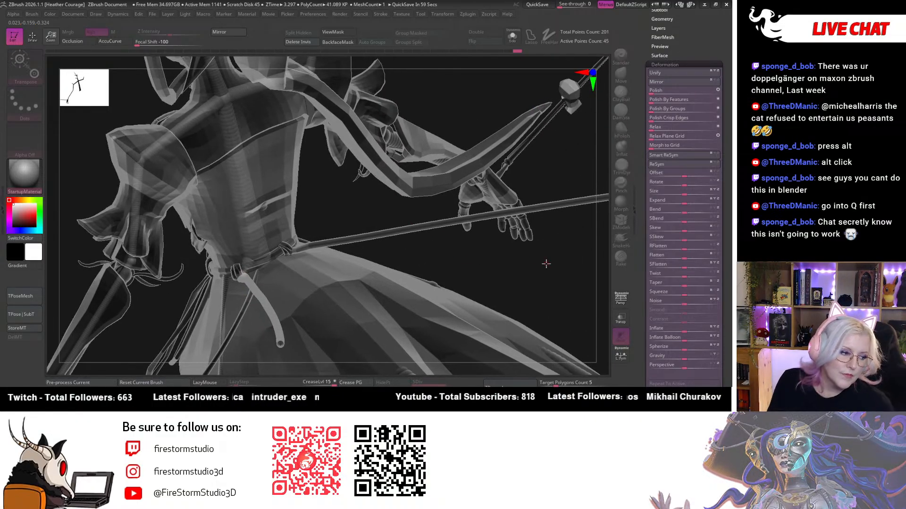
pyautogui.moveTo(545, 263); pyautogui.dragTo(498, 259)
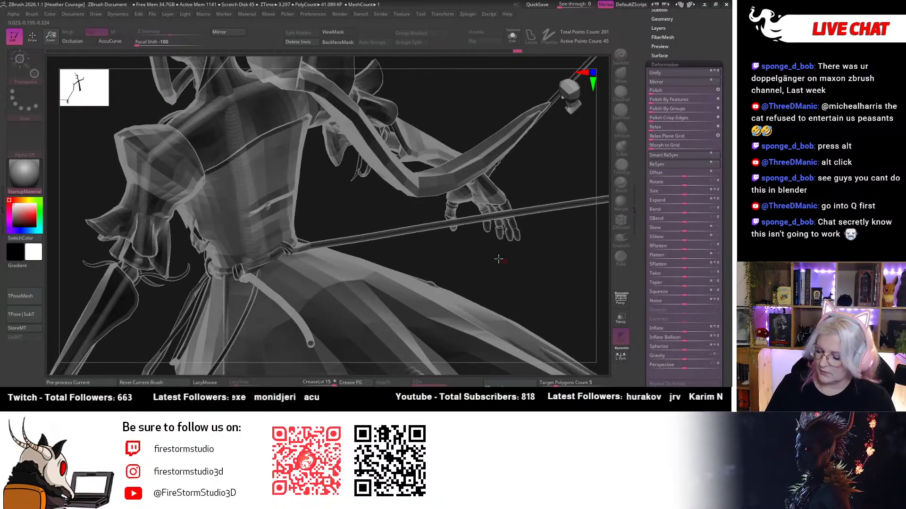
pyautogui.moveTo(347, 209); pyautogui.dragTo(370, 230)
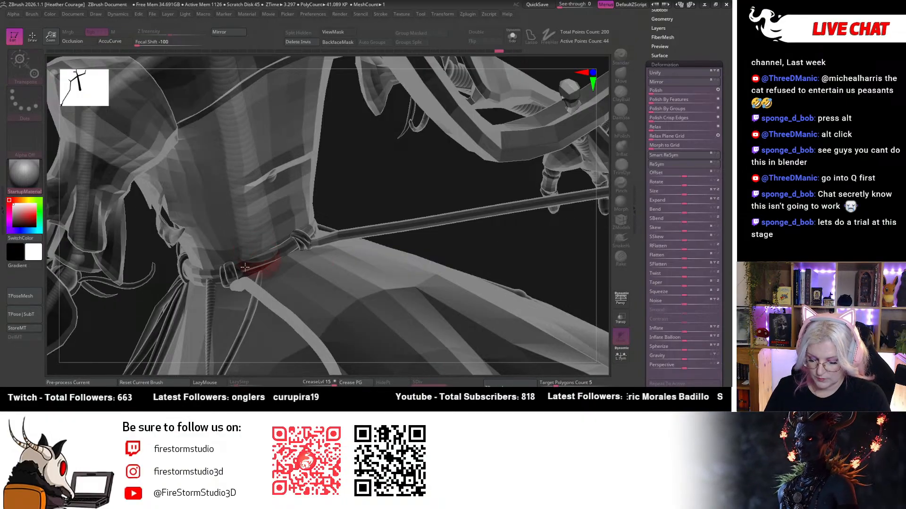
# Draw a symmetrical pair of ZSpheres from the lower spine and move them into the knots at the back of the waist.
pyautogui.press('q')
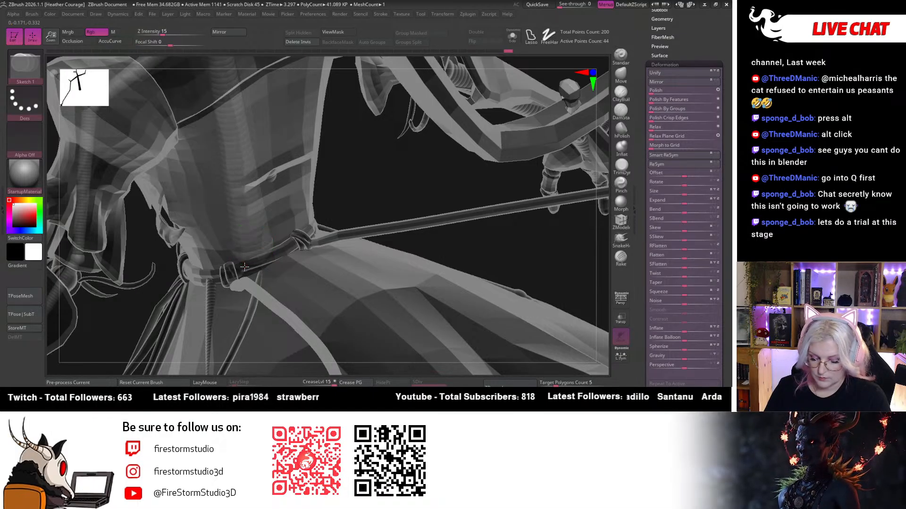
pyautogui.press('w')
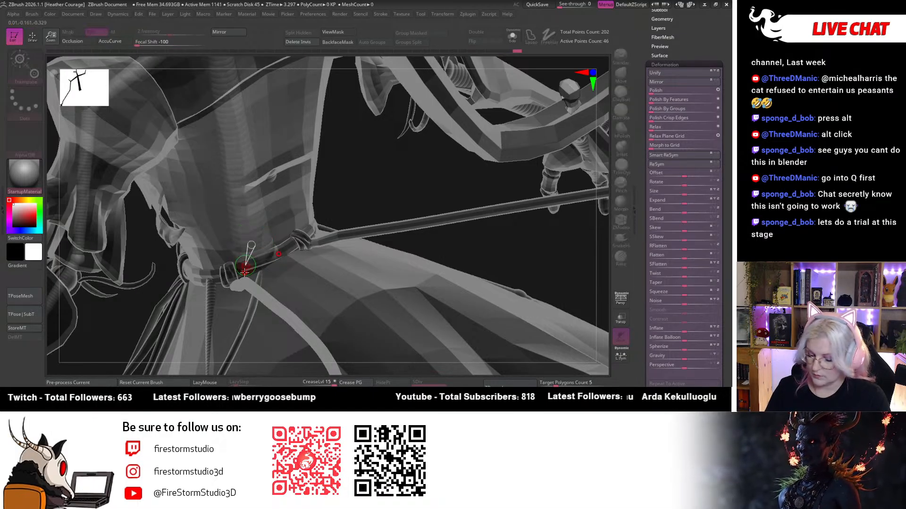
pyautogui.moveTo(243, 272); pyautogui.dragTo(231, 275)
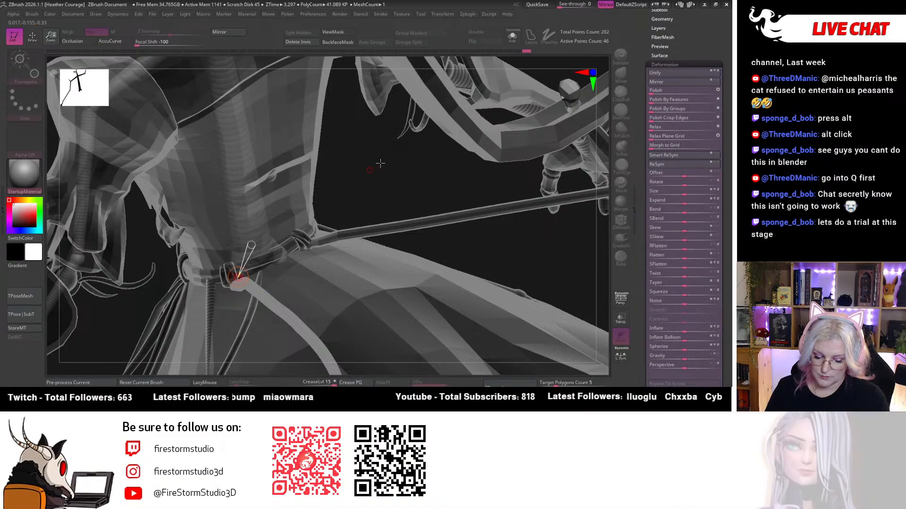
pyautogui.moveTo(381, 163); pyautogui.dragTo(386, 155)
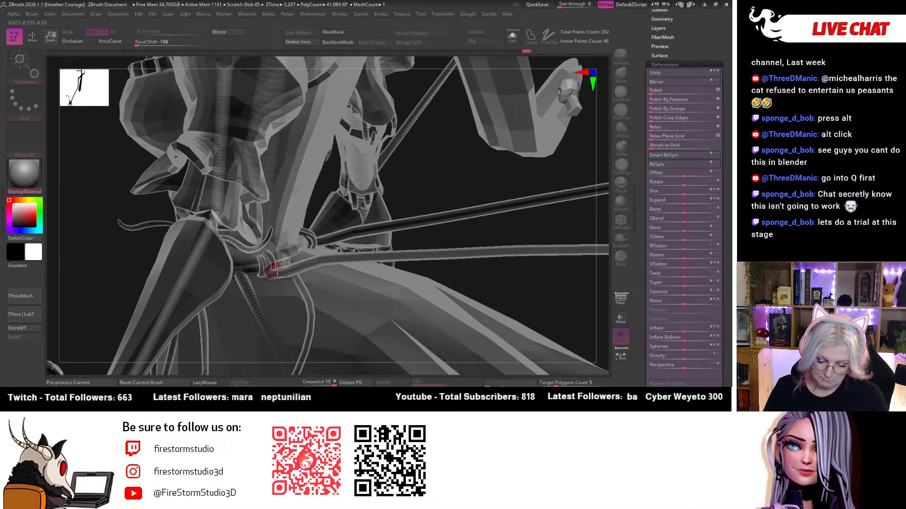
pyautogui.moveTo(469, 236); pyautogui.dragTo(450, 219)
pyautogui.moveTo(417, 270); pyautogui.dragTo(359, 264)
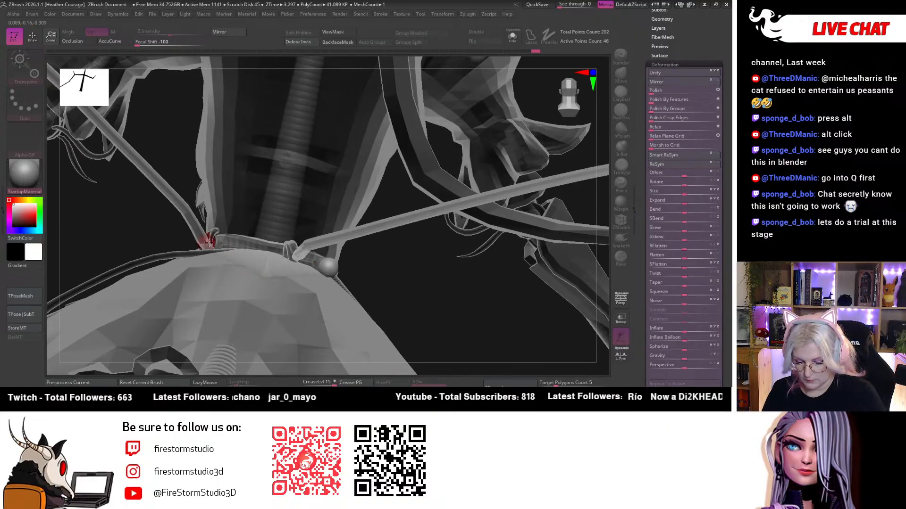
pyautogui.moveTo(184, 163); pyautogui.dragTo(212, 173)
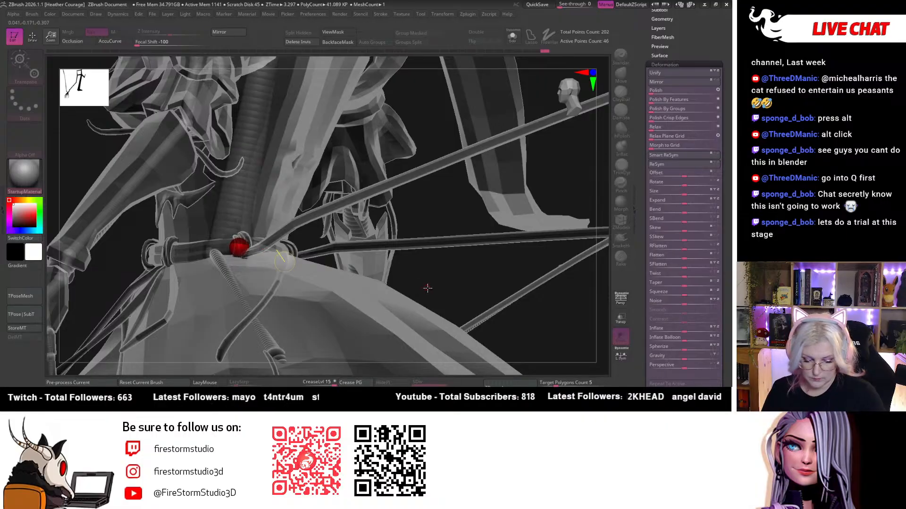
# Extend a mirrored ZSphere pair from the waist knots and align it inside the start of the rear strings.
pyautogui.moveTo(427, 288); pyautogui.dragTo(297, 262)
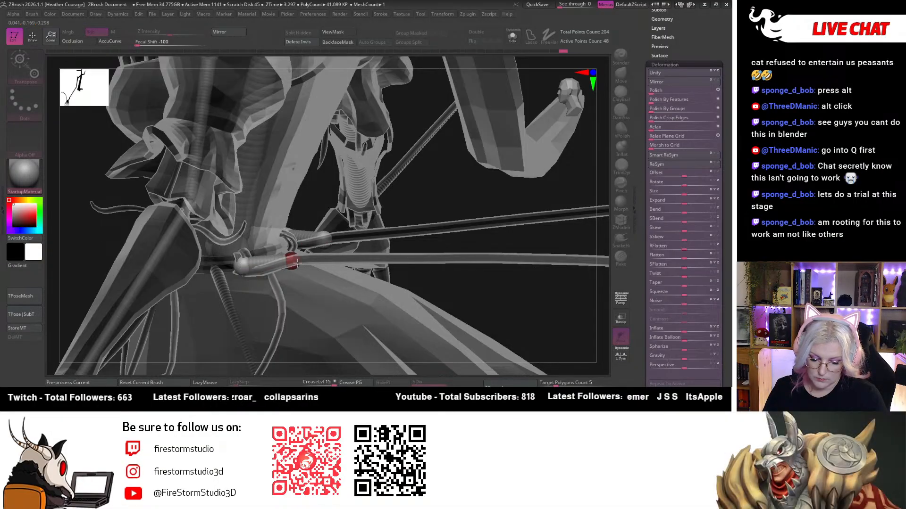
pyautogui.moveTo(462, 297); pyautogui.dragTo(243, 263)
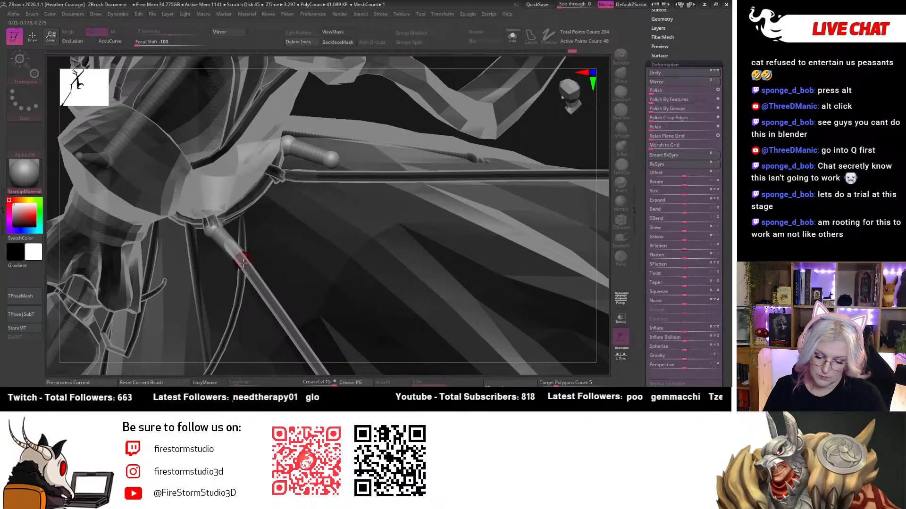
pyautogui.moveTo(414, 216); pyautogui.dragTo(290, 247)
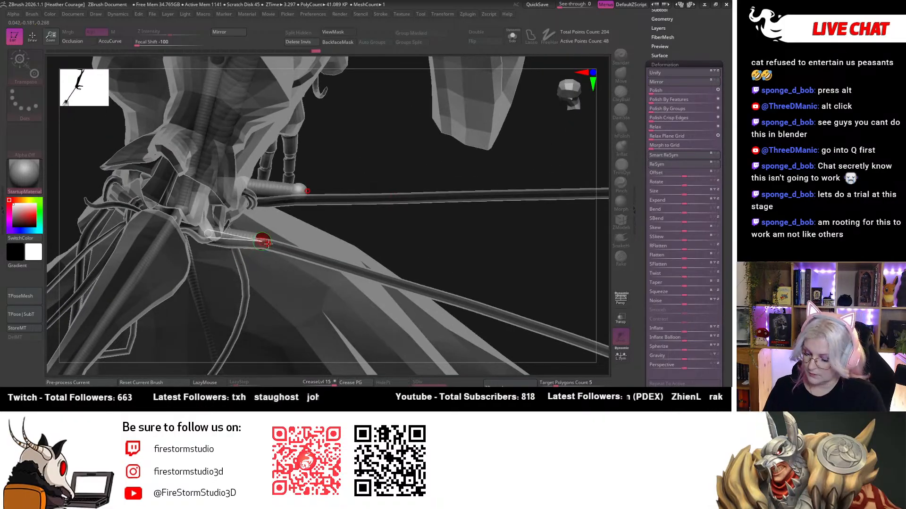
# Extend the rear waist string chains with another mirrored ZSphere pair and move it inside the strings.
pyautogui.press('q')
pyautogui.moveTo(277, 250); pyautogui.dragTo(564, 337)
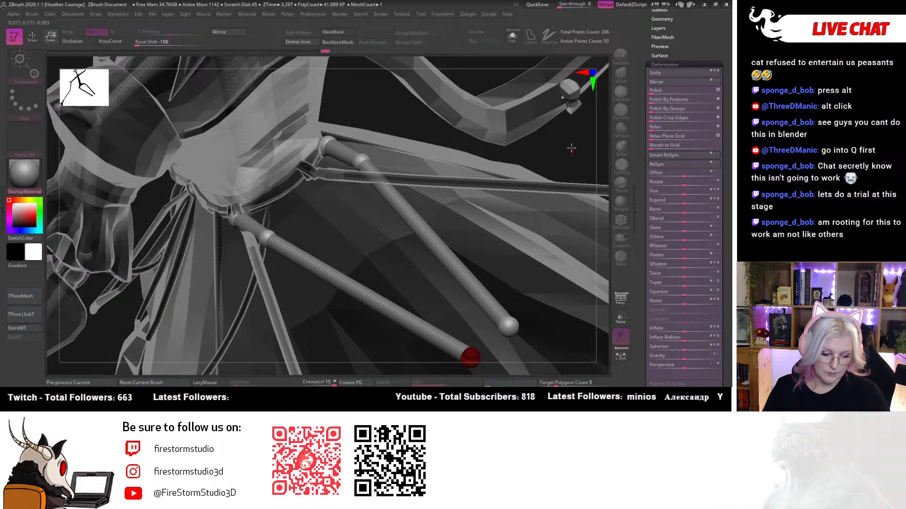
pyautogui.keyDown('alt'); pyautogui.moveTo(571, 148); pyautogui.dragTo(346, 235); pyautogui.keyUp('alt')
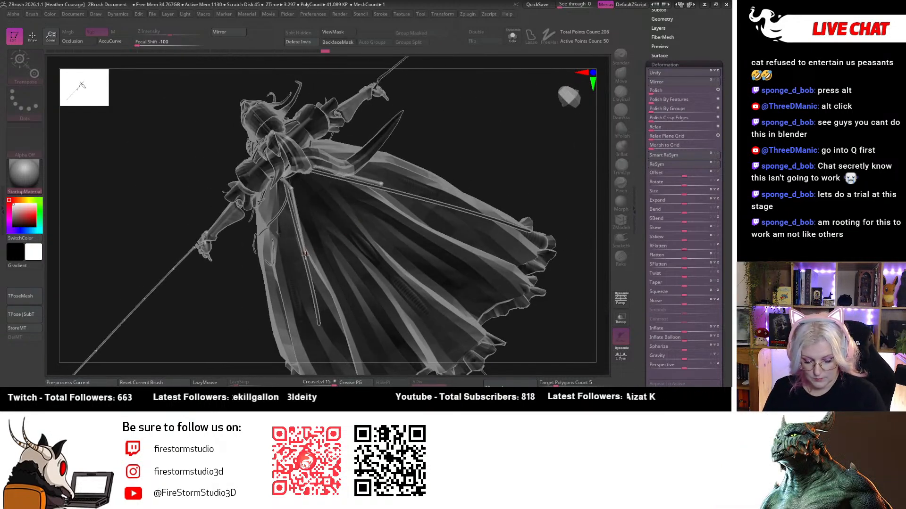
pyautogui.moveTo(397, 187); pyautogui.dragTo(448, 226)
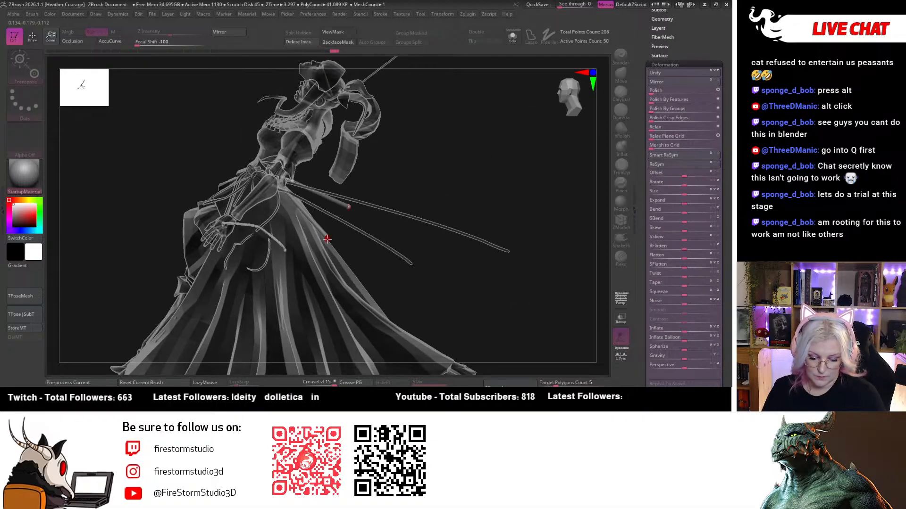
pyautogui.moveTo(345, 223); pyautogui.dragTo(345, 240)
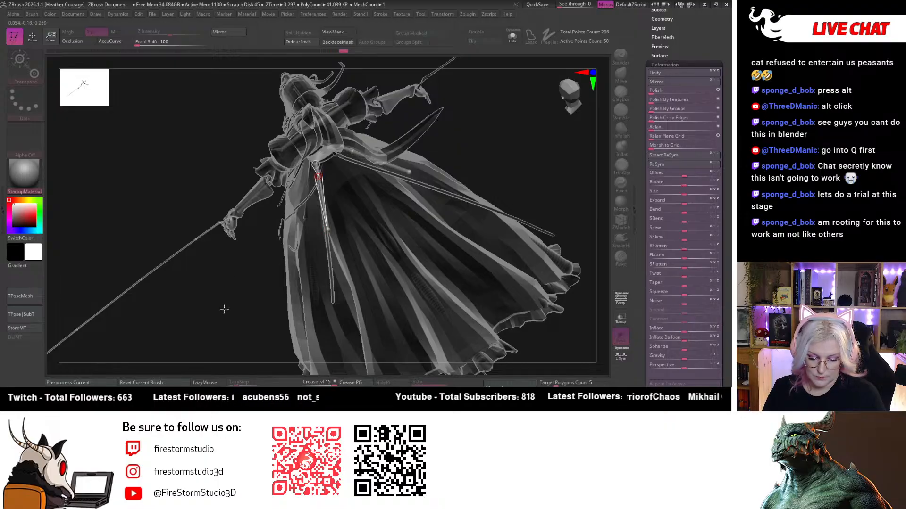
pyautogui.moveTo(318, 175); pyautogui.dragTo(303, 230)
pyautogui.click(479, 262)
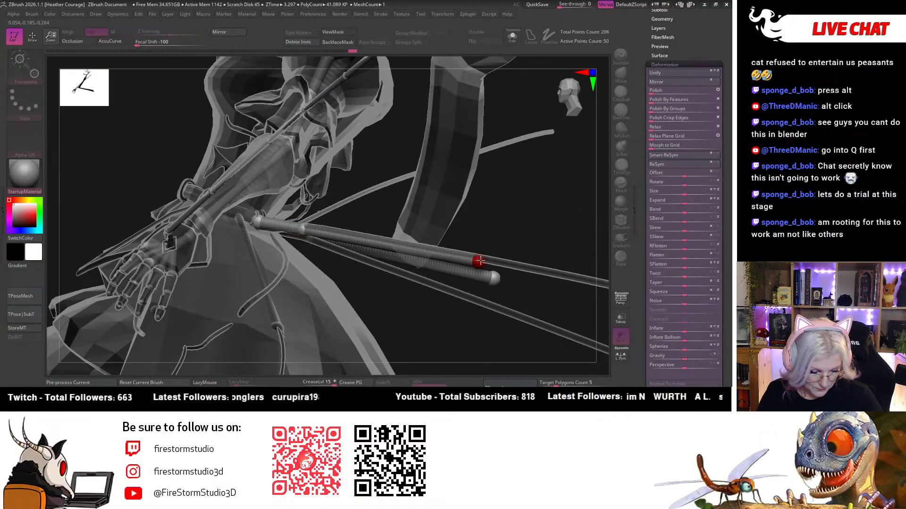
pyautogui.moveTo(480, 259); pyautogui.dragTo(518, 160)
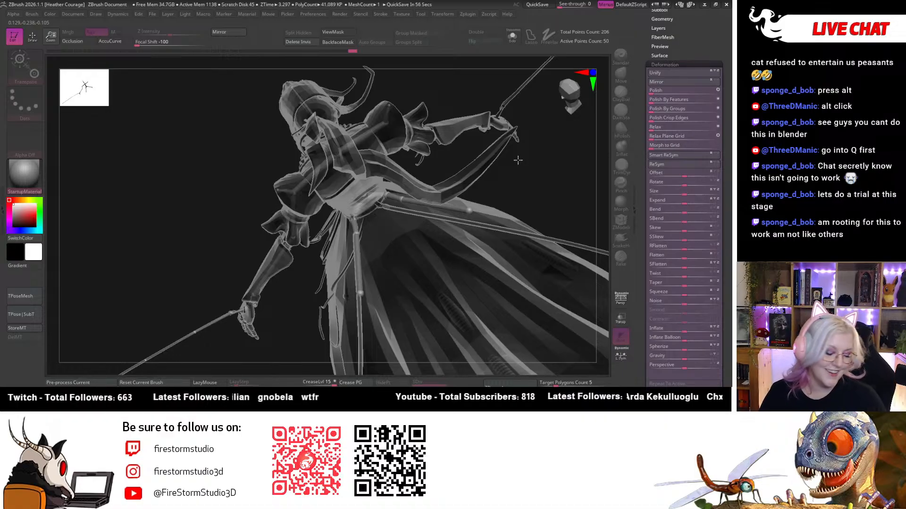
# Add a further mirrored ZSphere pair to the ends of the rear string chains and pull it outward along the strings.
pyautogui.moveTo(562, 172); pyautogui.dragTo(410, 256)
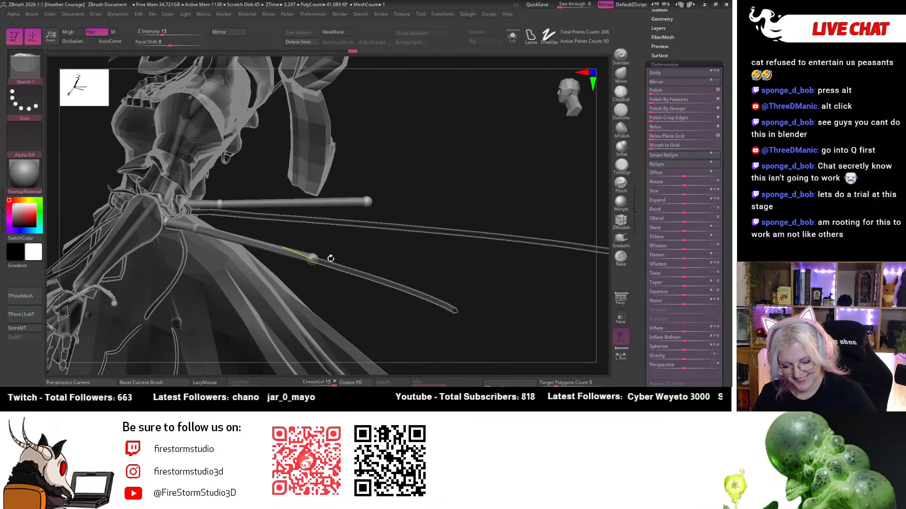
pyautogui.press('w')
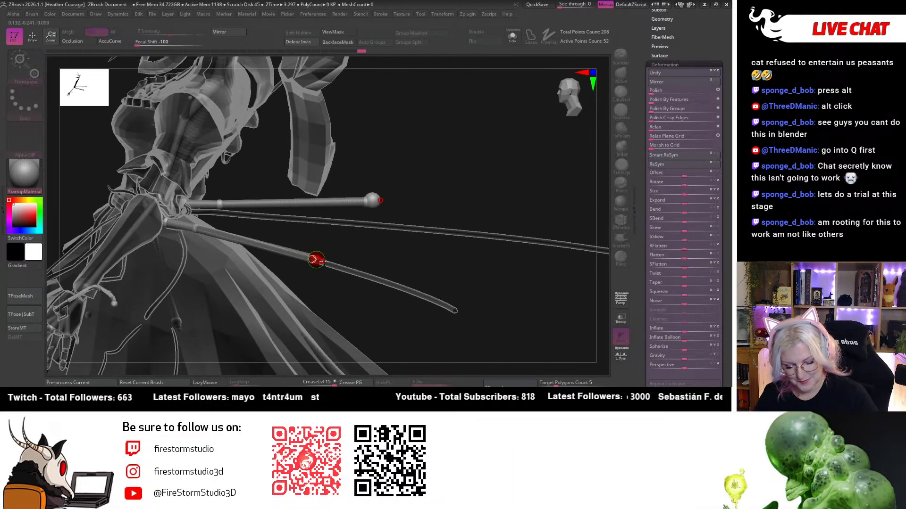
pyautogui.moveTo(359, 270); pyautogui.dragTo(288, 350)
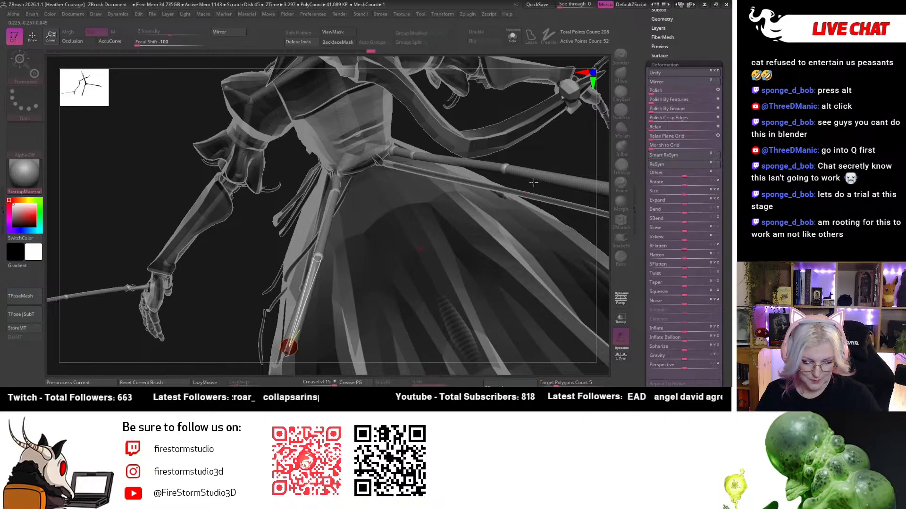
pyautogui.moveTo(534, 183); pyautogui.dragTo(416, 265)
pyautogui.moveTo(379, 303); pyautogui.dragTo(459, 278)
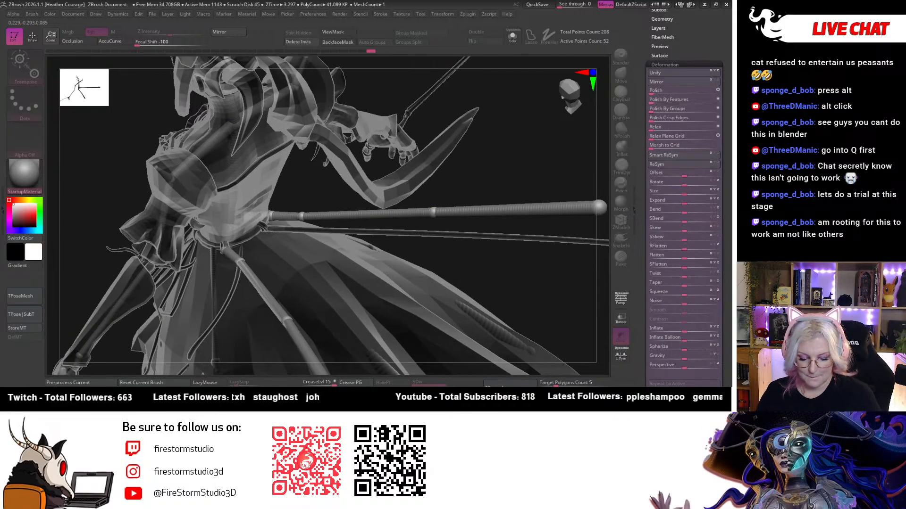
# Align the end ZSpheres of the rear chains inside the strings, close to the string tips.
pyautogui.moveTo(368, 147); pyautogui.dragTo(404, 170)
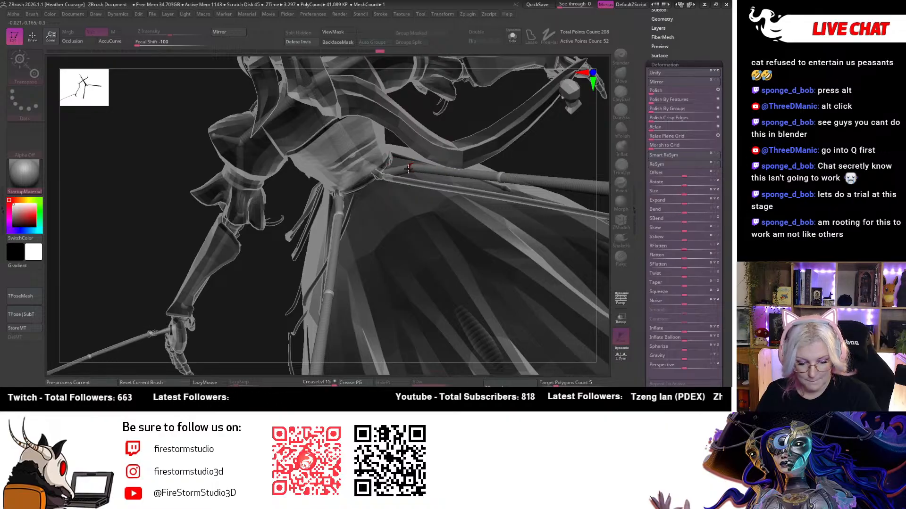
pyautogui.moveTo(518, 156); pyautogui.dragTo(411, 173)
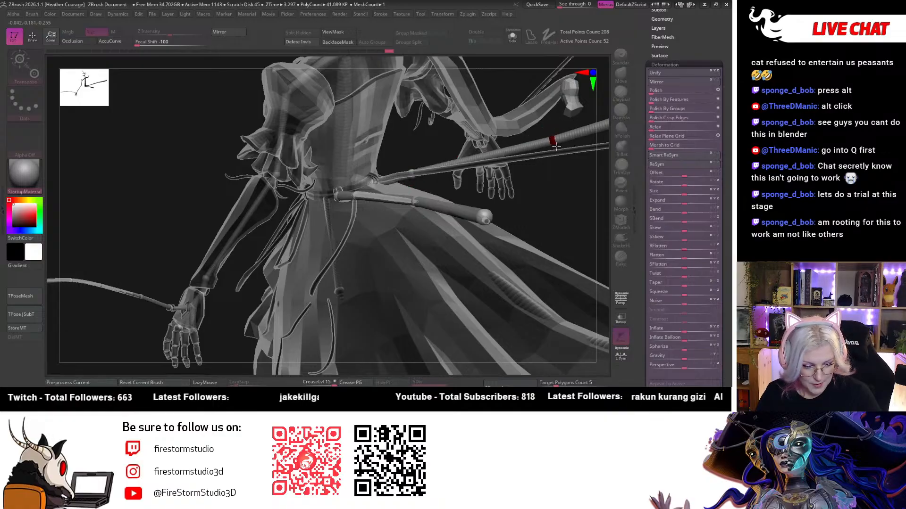
pyautogui.moveTo(572, 184); pyautogui.dragTo(551, 151)
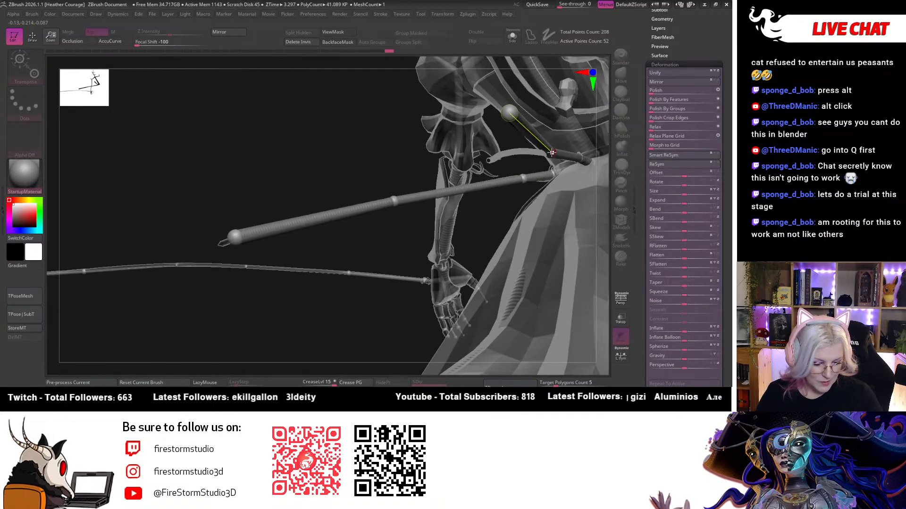
pyautogui.moveTo(362, 313); pyautogui.dragTo(384, 279)
pyautogui.moveTo(327, 313); pyautogui.dragTo(472, 163)
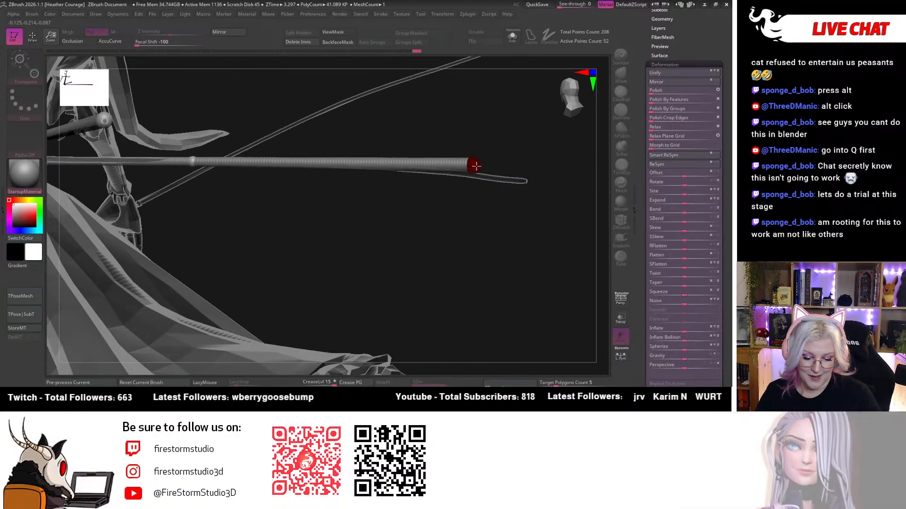
pyautogui.moveTo(457, 226); pyautogui.dragTo(423, 243)
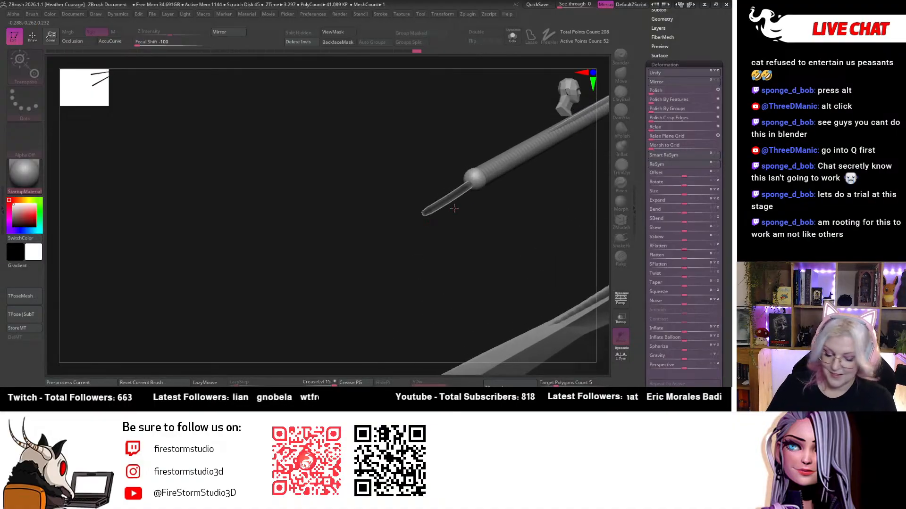
# Add a ZSphere at the tip of the rear string, fit it inside, and check the whole rig.
pyautogui.press('q')
pyautogui.press('w')
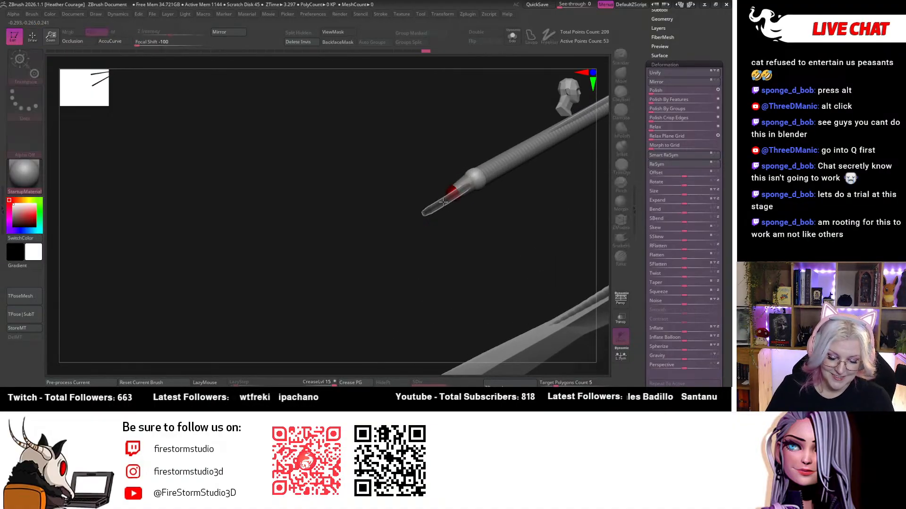
pyautogui.moveTo(398, 256); pyautogui.dragTo(471, 208)
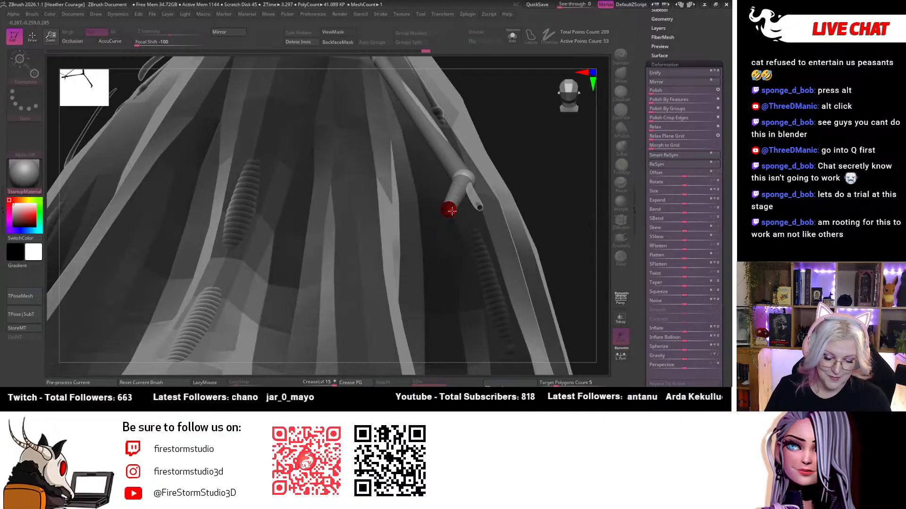
pyautogui.moveTo(543, 170); pyautogui.dragTo(485, 190)
pyautogui.moveTo(488, 158); pyautogui.dragTo(465, 166)
pyautogui.press('f')
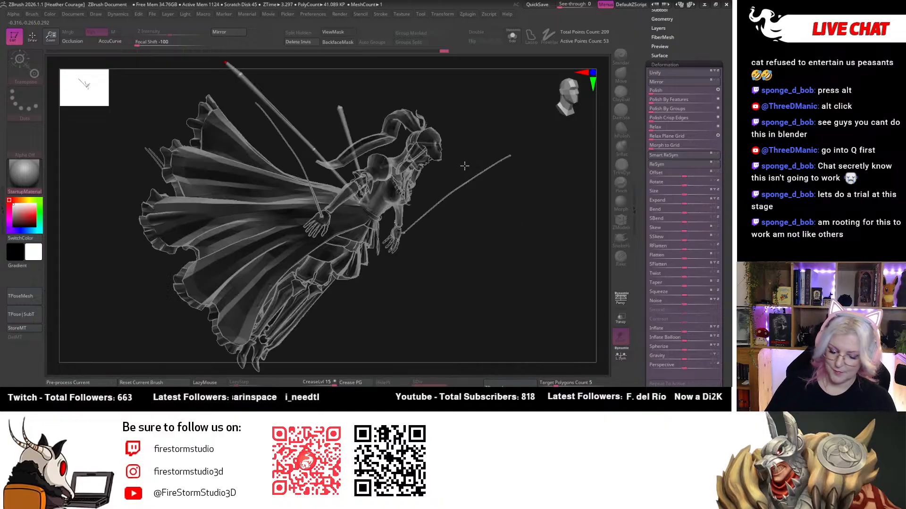
pyautogui.moveTo(538, 307); pyautogui.dragTo(532, 265)
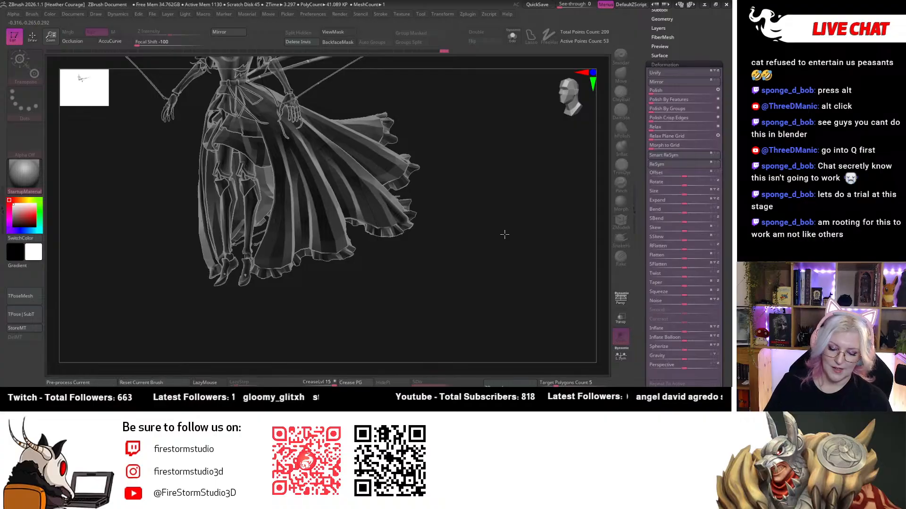
pyautogui.moveTo(504, 234); pyautogui.dragTo(493, 283)
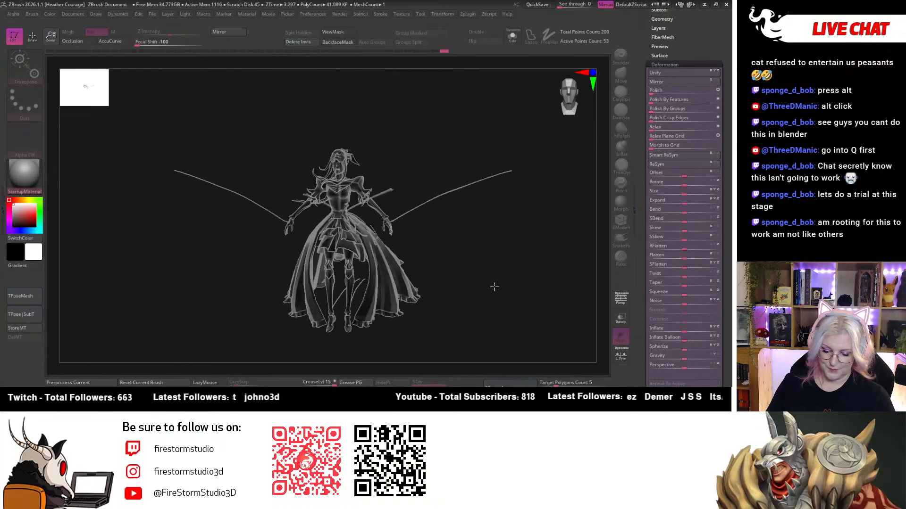
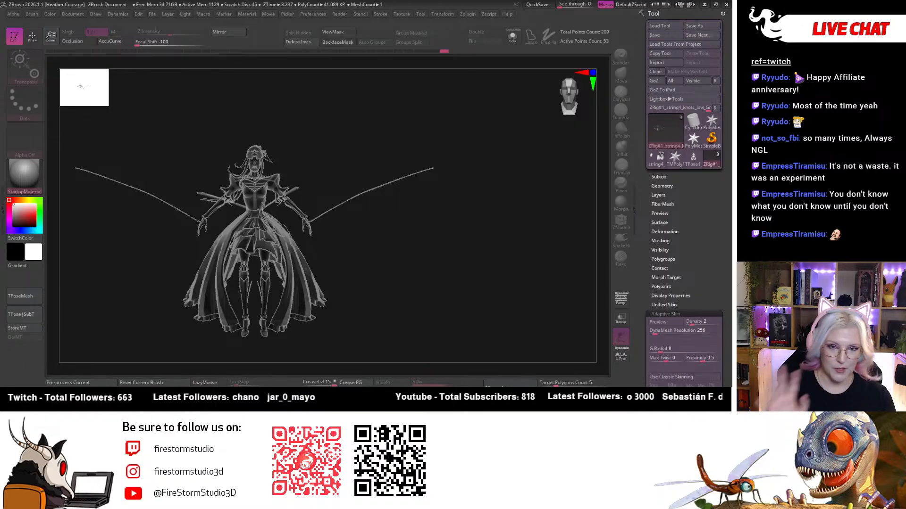
# Make an adaptive skin from the ZSphere rig with density 2 and DynaMesh resolution 256.
pyautogui.scroll(-5, 681, 289)
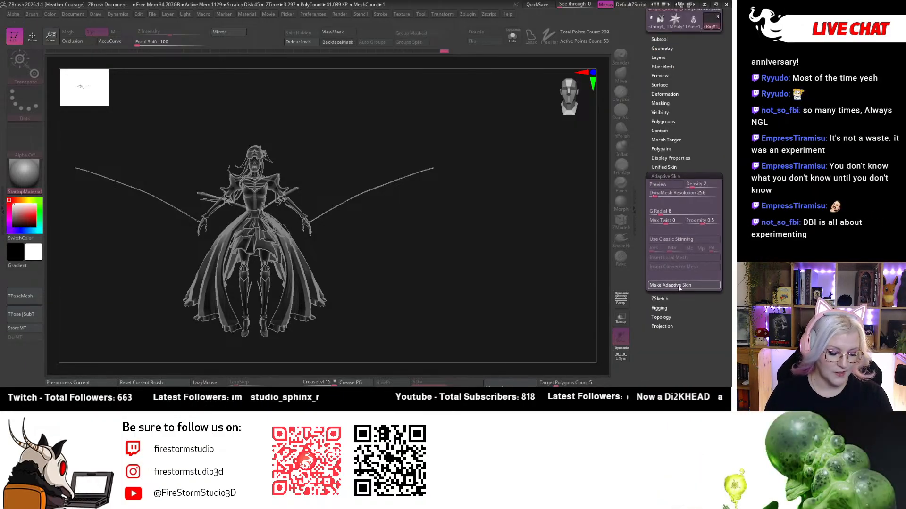
pyautogui.click(681, 285)
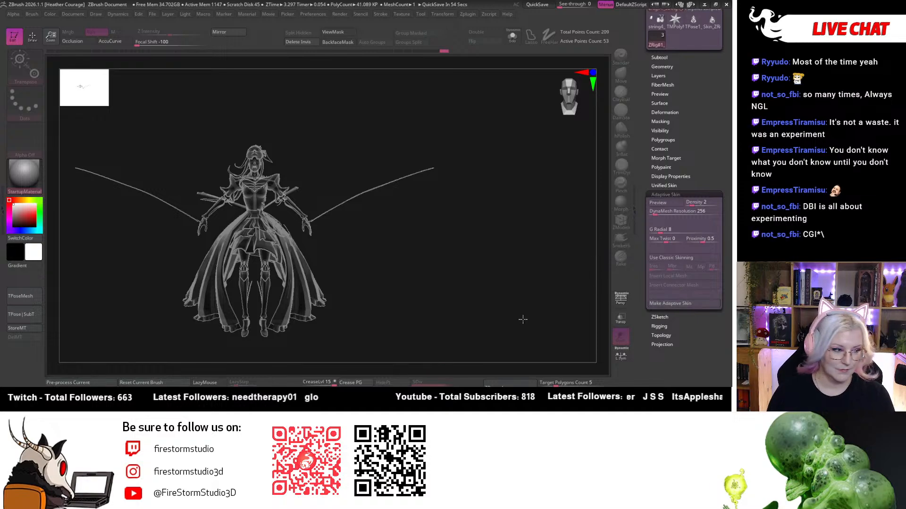
# Move the shoulder ZSphere slightly down and outward inside the upper arm.
pyautogui.moveTo(519, 317); pyautogui.dragTo(477, 337)
pyautogui.moveTo(439, 306); pyautogui.dragTo(530, 123)
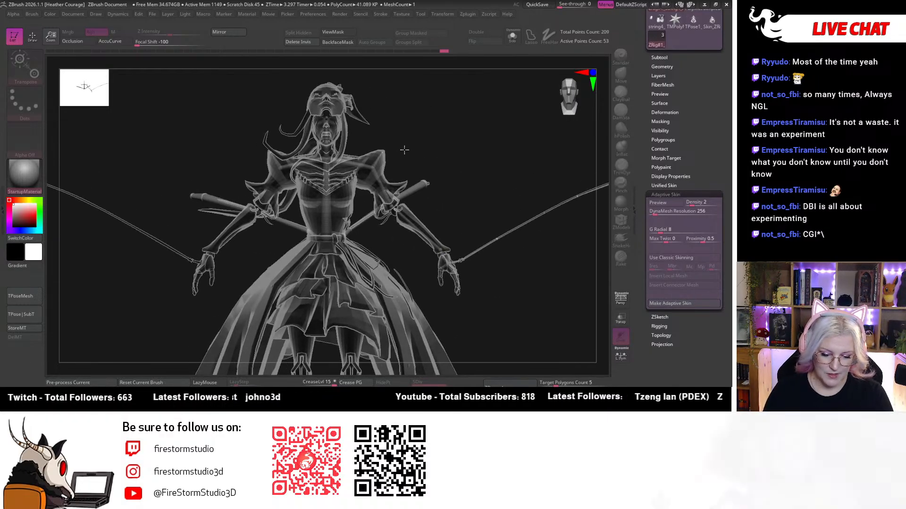
pyautogui.moveTo(449, 118); pyautogui.dragTo(395, 134)
pyautogui.moveTo(559, 161); pyautogui.dragTo(518, 151)
pyautogui.click(488, 152)
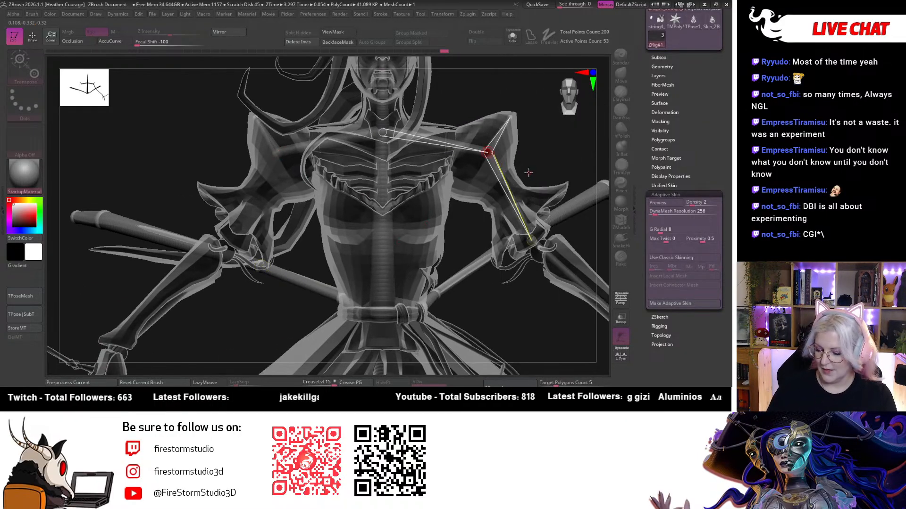
pyautogui.moveTo(490, 154); pyautogui.dragTo(502, 169)
pyautogui.keyDown('alt'); pyautogui.moveTo(534, 328); pyautogui.dragTo(443, 299); pyautogui.keyUp('alt')
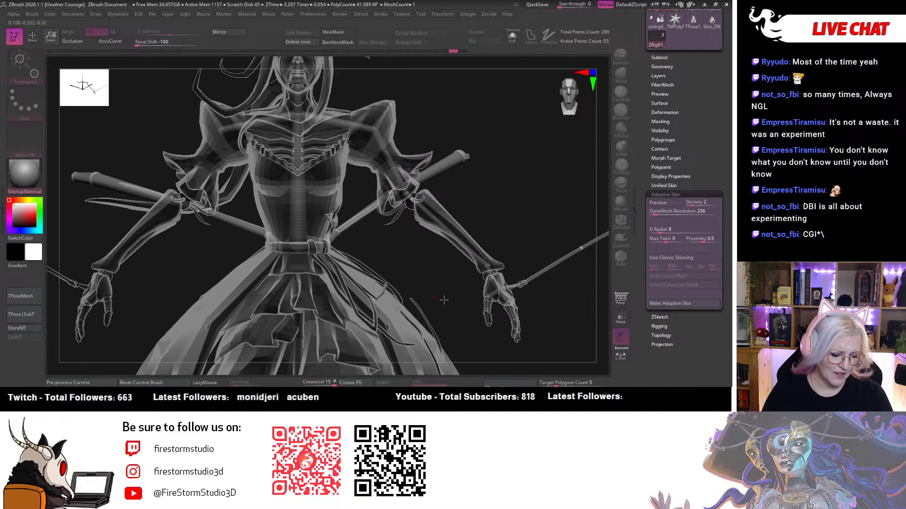
# Make the adaptive skin again from the rig with the adjusted shoulder.
pyautogui.click(681, 304)
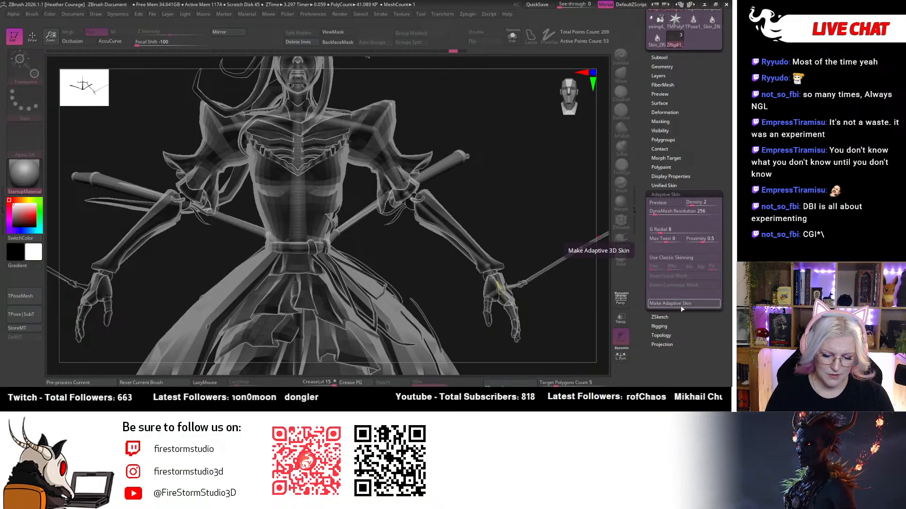
pyautogui.click(681, 305)
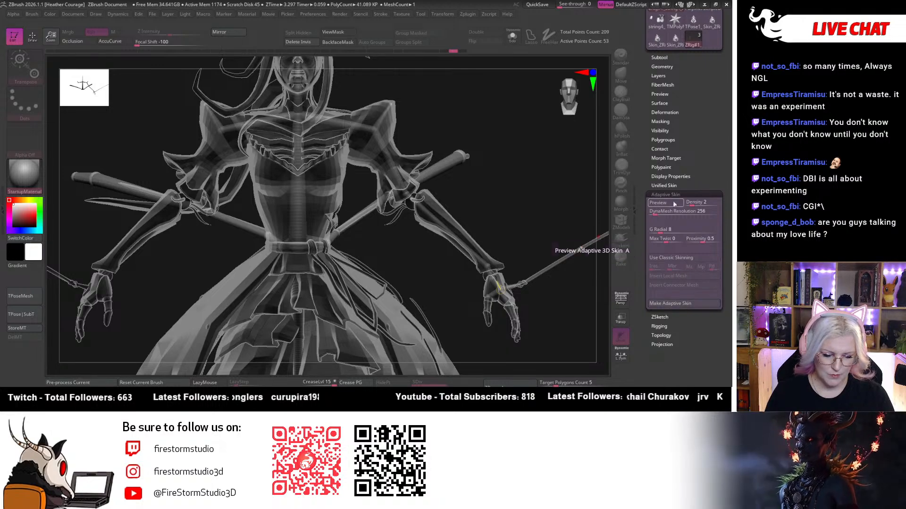
# Open the Unified Skin options, try to adjust the wrist ZSphere at the end of the forearm, and undo the change.
pyautogui.moveTo(525, 215); pyautogui.dragTo(445, 203)
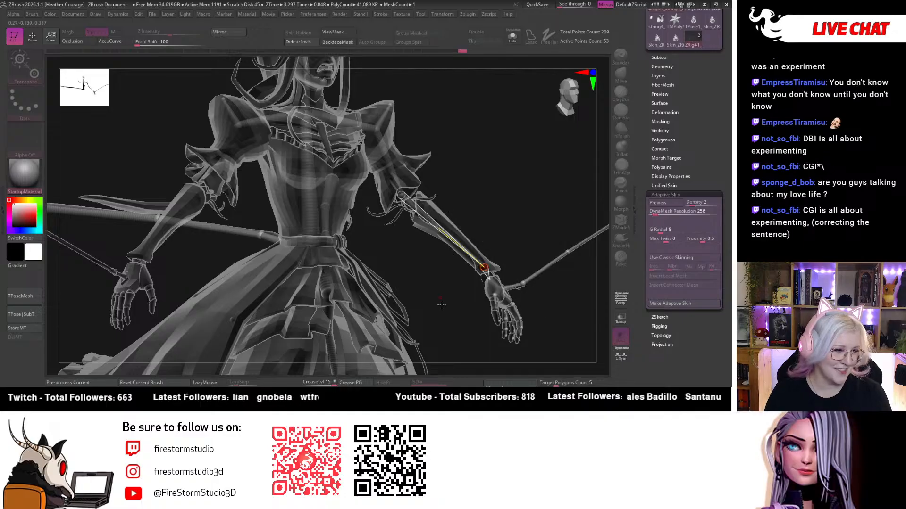
pyautogui.moveTo(452, 334); pyautogui.dragTo(466, 293)
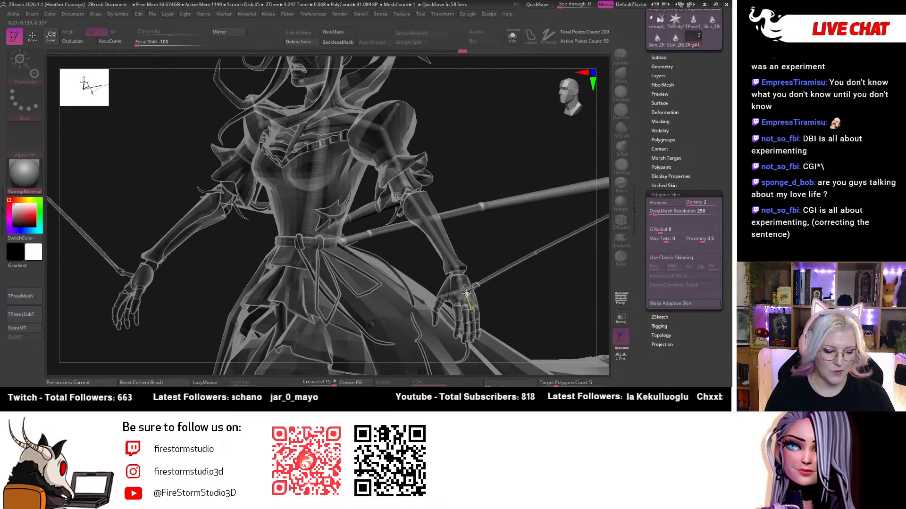
pyautogui.click(664, 186)
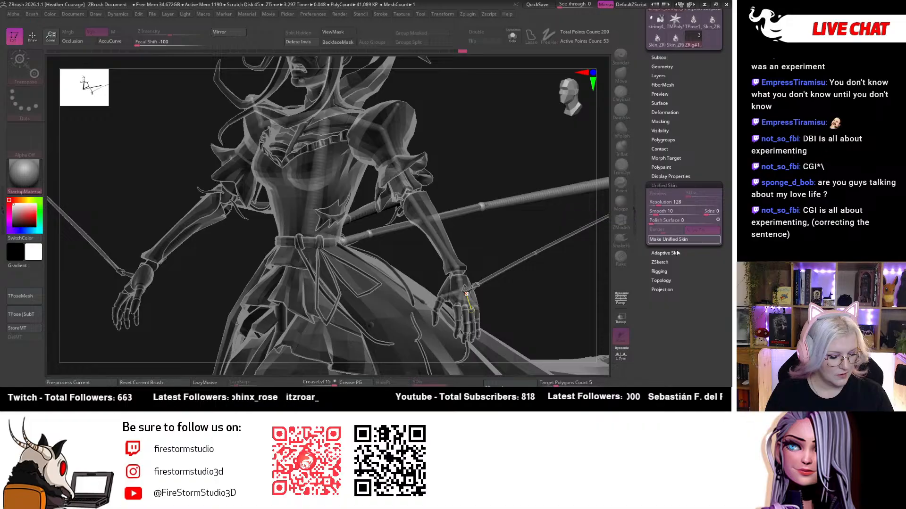
pyautogui.moveTo(590, 259); pyautogui.dragTo(477, 262)
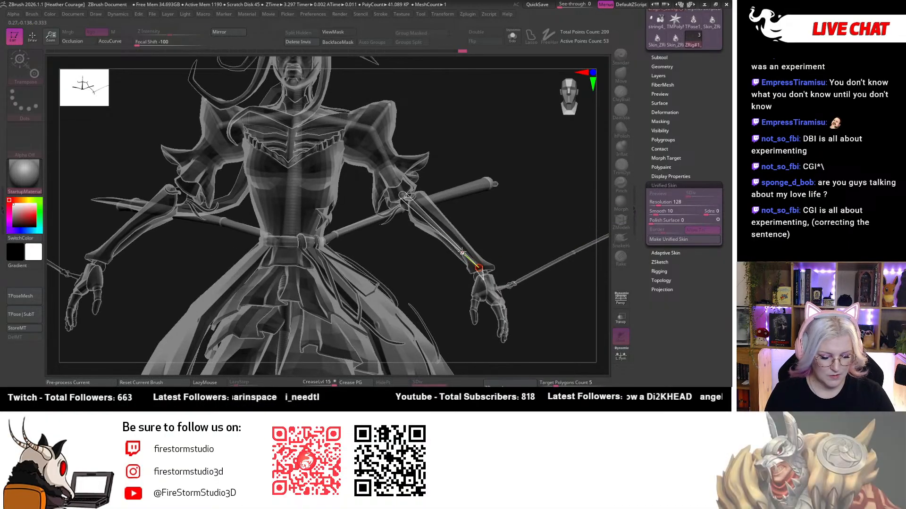
pyautogui.moveTo(406, 196); pyautogui.dragTo(478, 268)
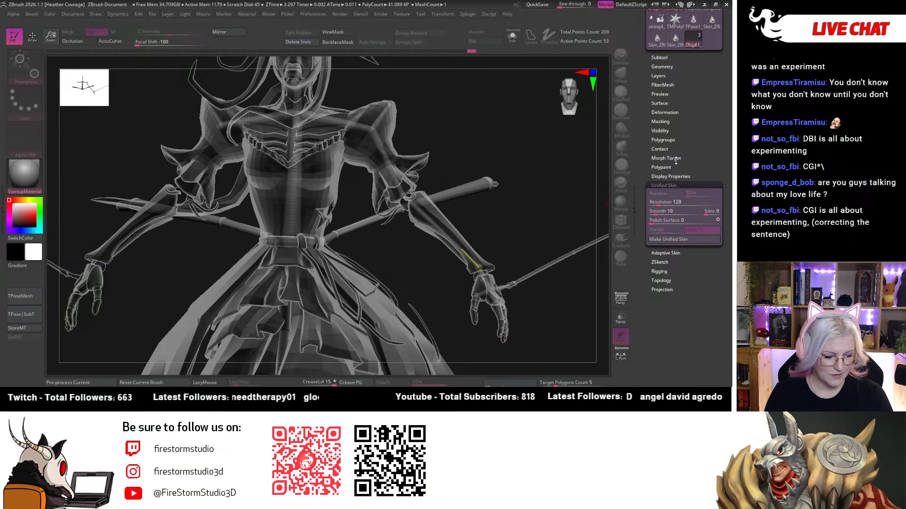
pyautogui.hotkey('ctrl', 'z')
# Turn on the Adaptive Skin preview for the ZSphere rig.
pyautogui.click(671, 253)
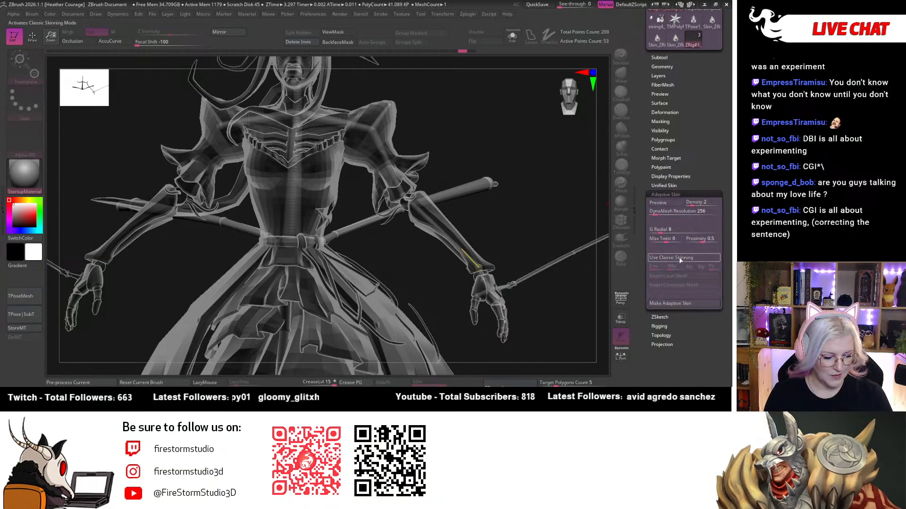
pyautogui.click(672, 207)
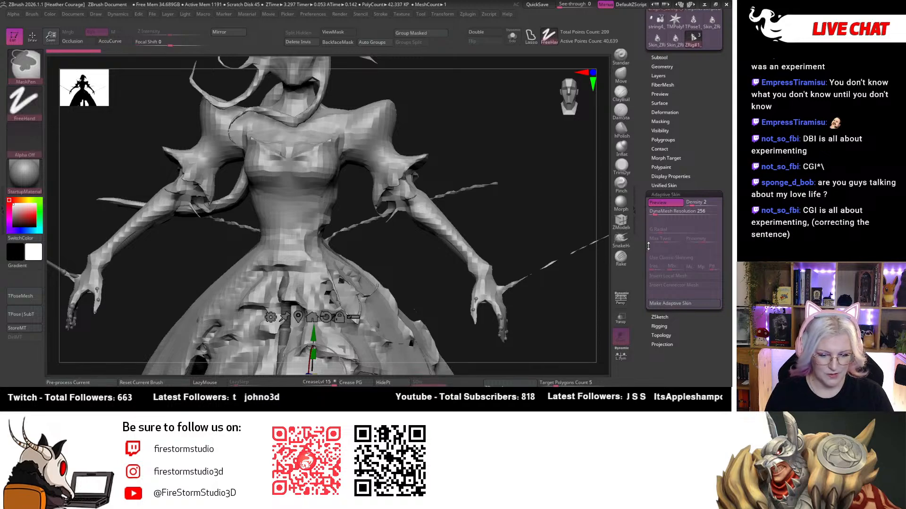
# Load the generated adaptive skin meshes and examine how the arms, dress, legs and strings came out.
pyautogui.click(675, 40)
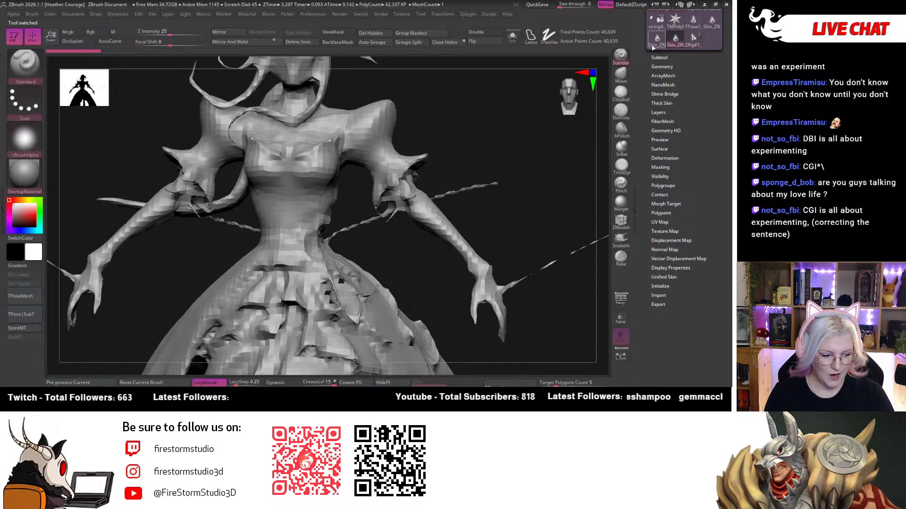
pyautogui.press('f')
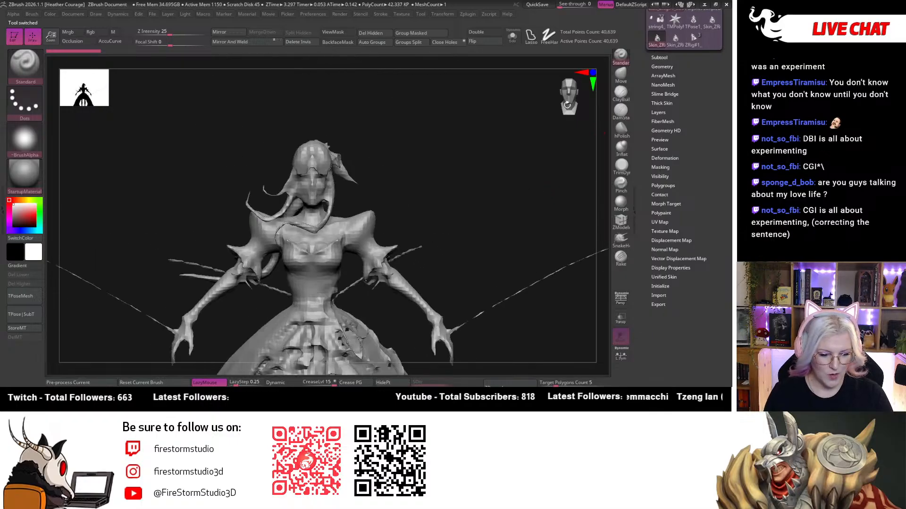
pyautogui.click(693, 23)
pyautogui.click(712, 24)
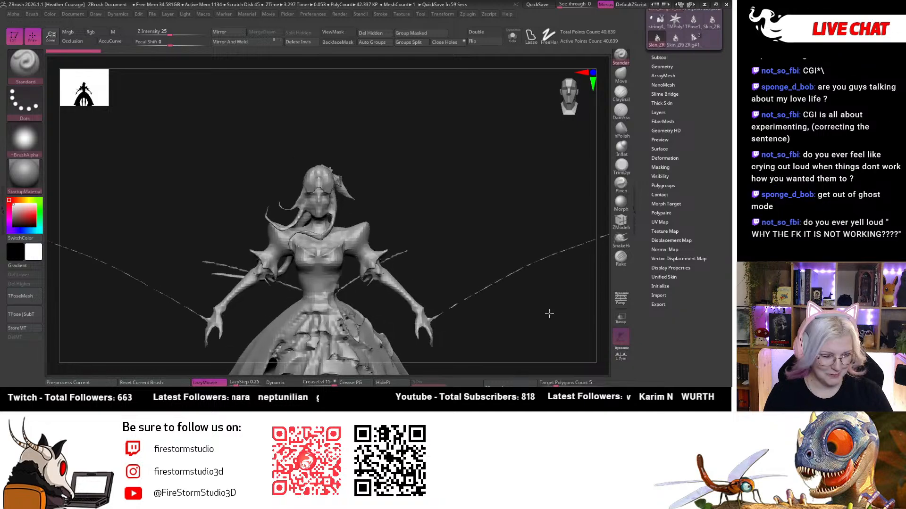
pyautogui.keyDown('alt'); pyautogui.moveTo(536, 336); pyautogui.dragTo(522, 146); pyautogui.keyUp('alt')
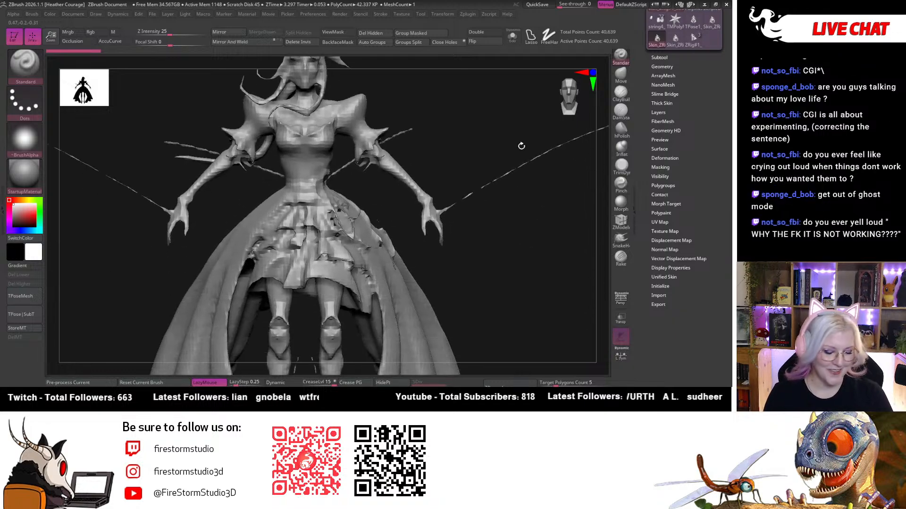
pyautogui.moveTo(510, 270)
pyautogui.mouseDown()
pyautogui.moveTo(500, 266)
pyautogui.moveTo(507, 257)
pyautogui.mouseUp()
pyautogui.press('f')
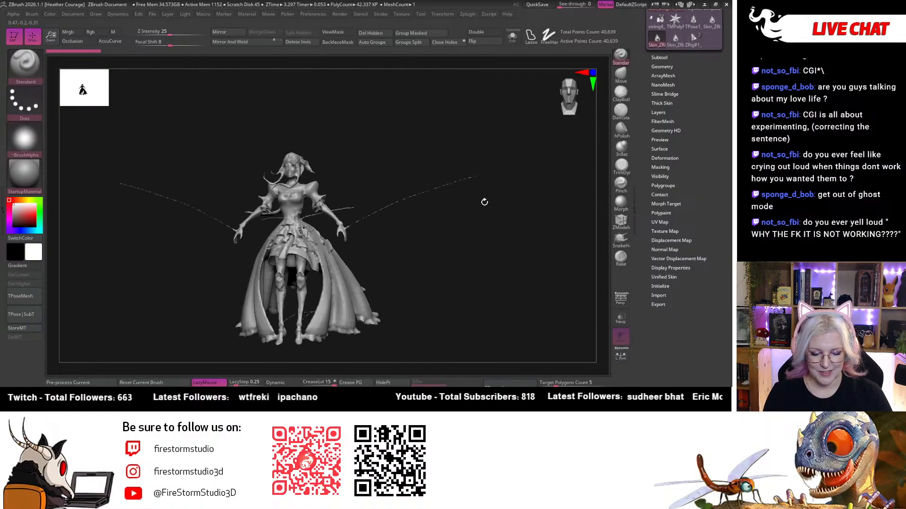
pyautogui.moveTo(483, 202); pyautogui.dragTo(503, 257)
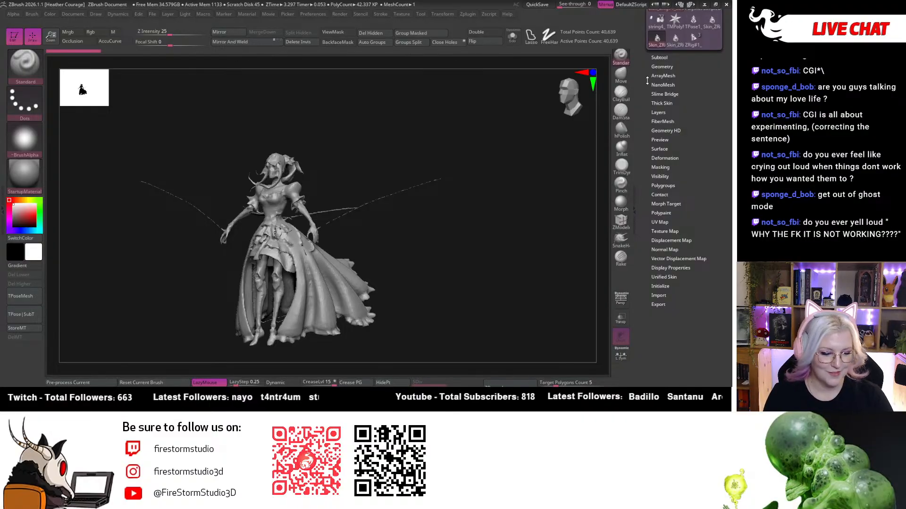
# Switch to the original TPose1 mesh and frame its upper body and strings from the front.
pyautogui.scroll(3, 668, 77)
pyautogui.click(693, 108)
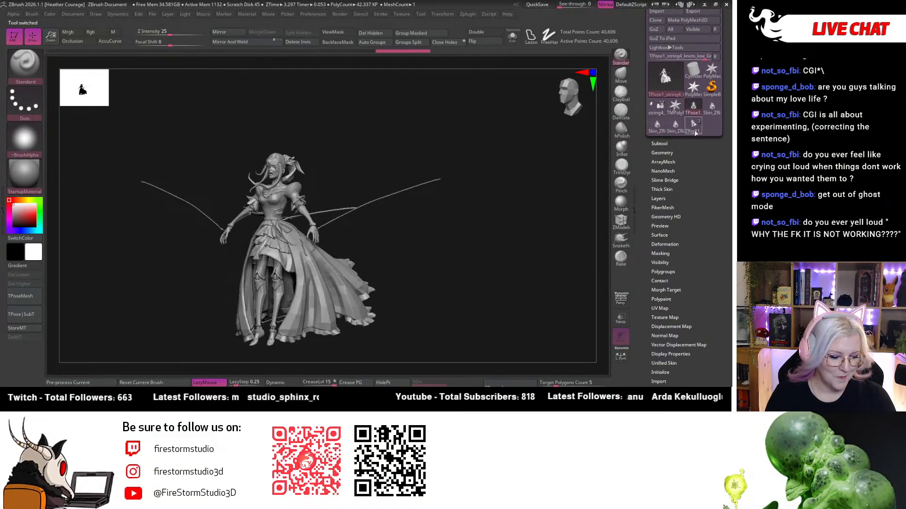
pyautogui.moveTo(452, 230); pyautogui.dragTo(487, 210)
pyautogui.click(570, 112)
pyautogui.keyDown('alt'); pyautogui.moveTo(522, 246); pyautogui.dragTo(535, 347); pyautogui.keyUp('alt')
pyautogui.keyDown('alt'); pyautogui.moveTo(535, 270); pyautogui.dragTo(522, 321); pyautogui.keyUp('alt')
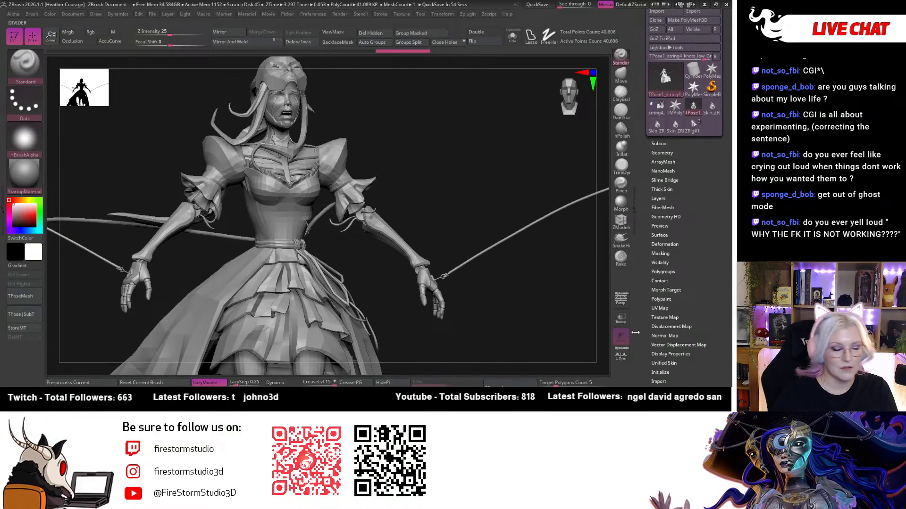
pyautogui.moveTo(590, 279)
pyautogui.mouseDown()
pyautogui.moveTo(512, 328)
pyautogui.moveTo(558, 134)
pyautogui.mouseUp()
pyautogui.click(569, 92)
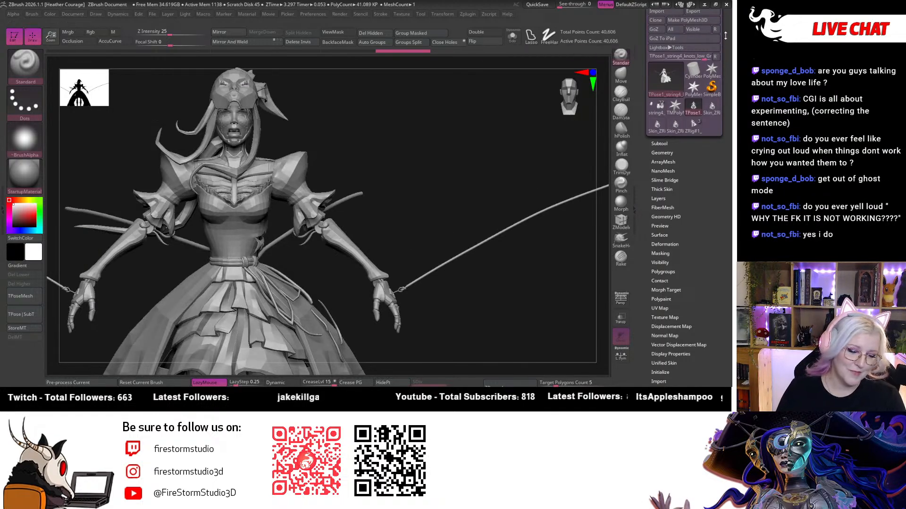
pyautogui.moveTo(725, 35); pyautogui.dragTo(726, 109)
pyautogui.click(702, 26)
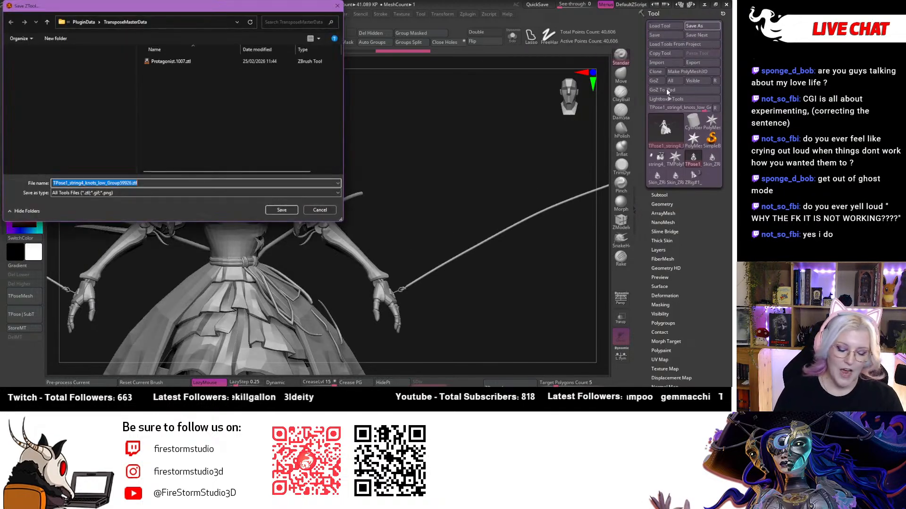
pyautogui.moveTo(259, 8); pyautogui.dragTo(450, 94)
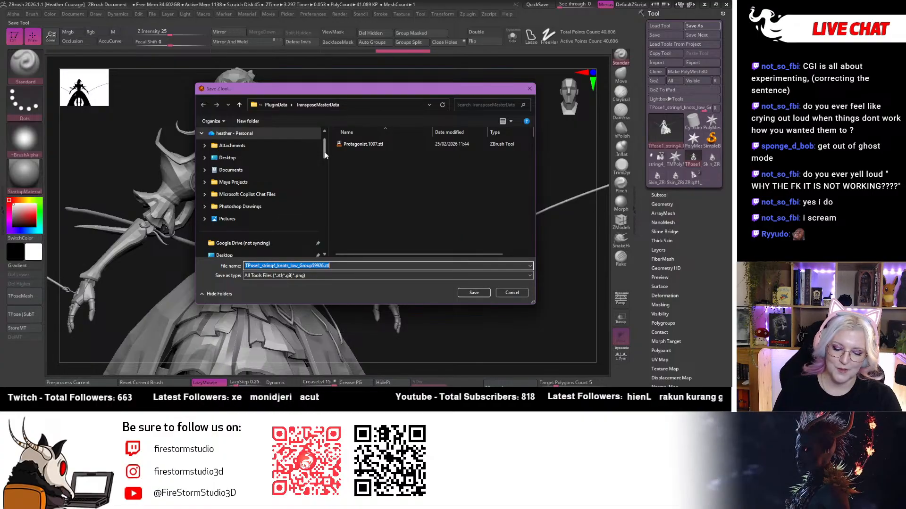
pyautogui.scroll(1, 324, 144)
pyautogui.click(288, 184)
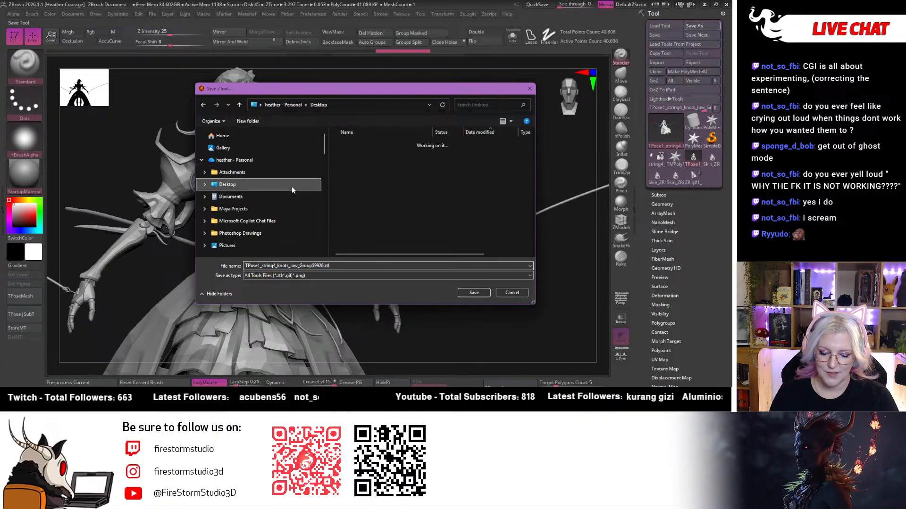
pyautogui.click(361, 227)
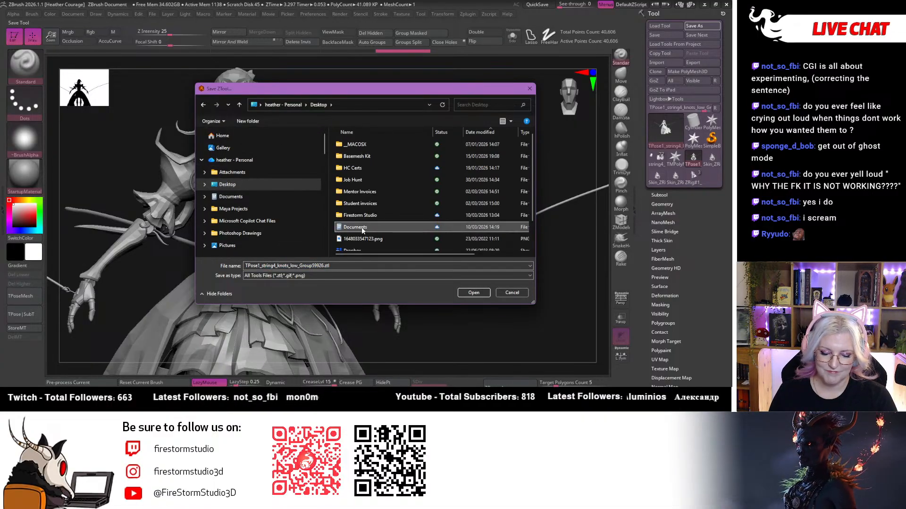
pyautogui.click(361, 227)
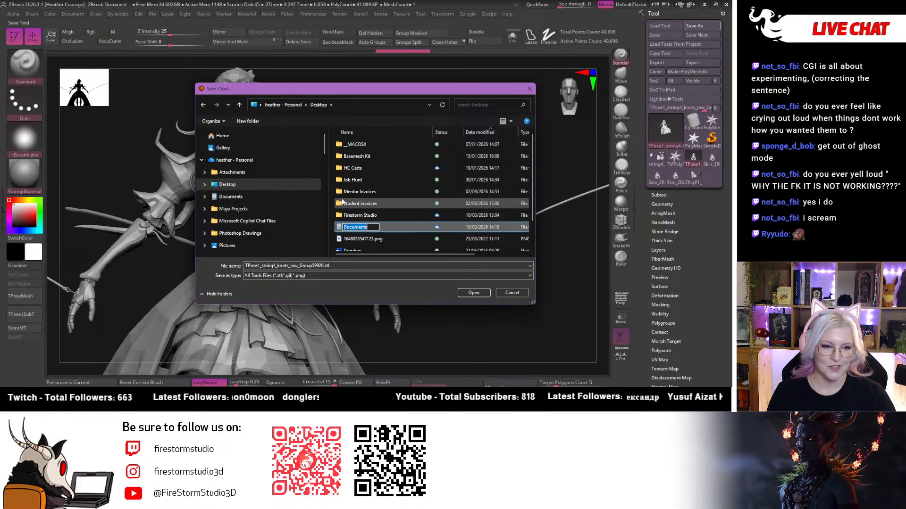
pyautogui.press('Escape')
pyautogui.press('Escape')
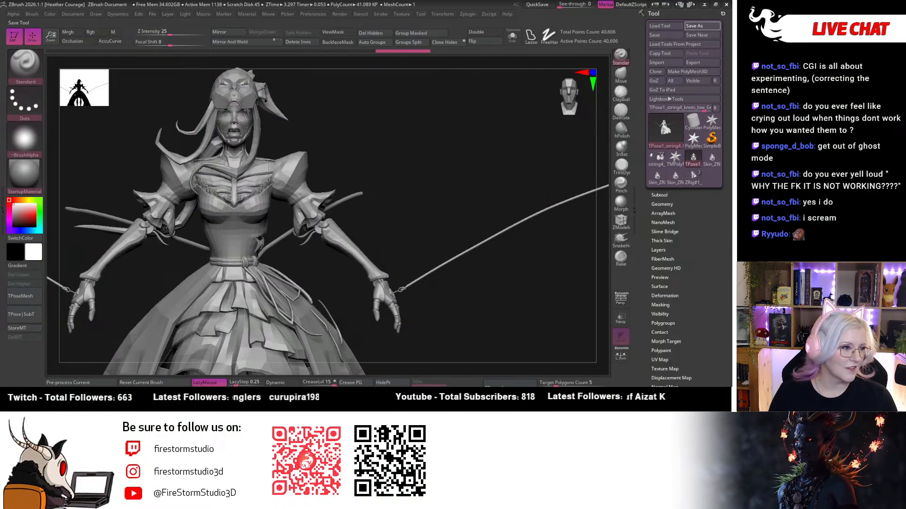
# Bring up the concept art reference and examine the puppet's pose and string directions.
pyautogui.moveTo(710, 129); pyautogui.dragTo(476, 98)
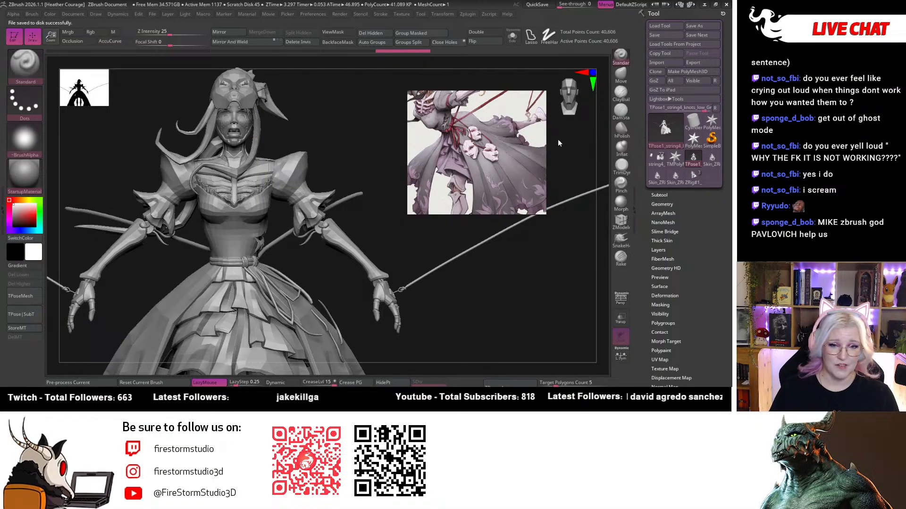
pyautogui.scroll(-3, 454, 154)
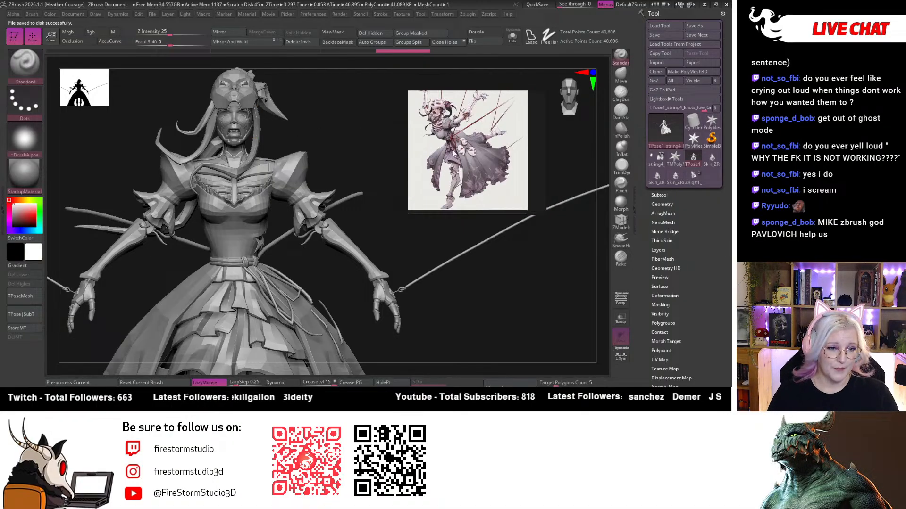
pyautogui.scroll(2, 454, 154)
pyautogui.moveTo(461, 160); pyautogui.dragTo(730, 326, button='right')
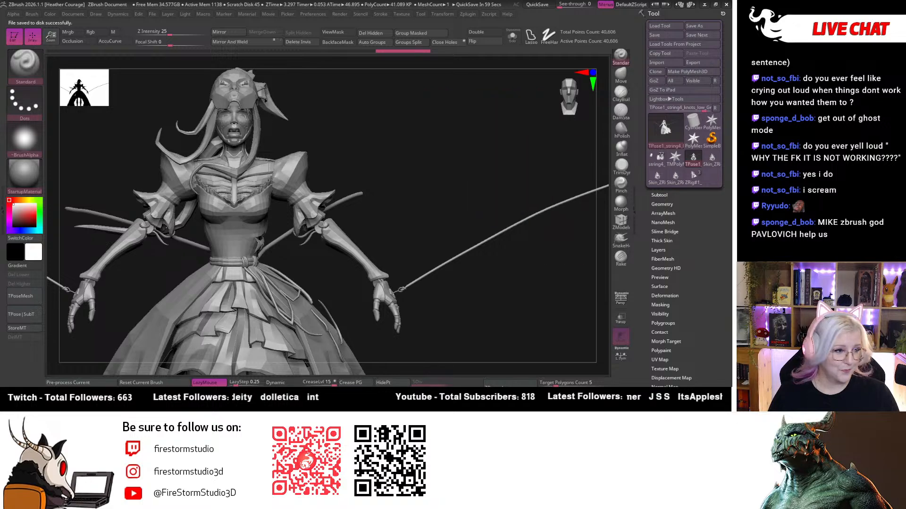
# Check the TPose mesh's polygroups with PolyFrame and open its subtool list.
pyautogui.moveTo(495, 135); pyautogui.dragTo(332, 192)
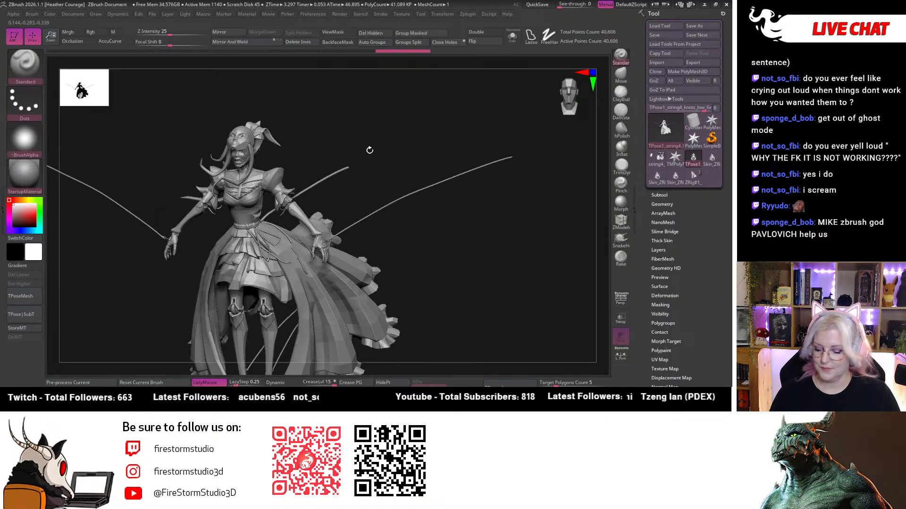
pyautogui.hotkey('shift', 'f')
pyautogui.moveTo(389, 143); pyautogui.dragTo(363, 139)
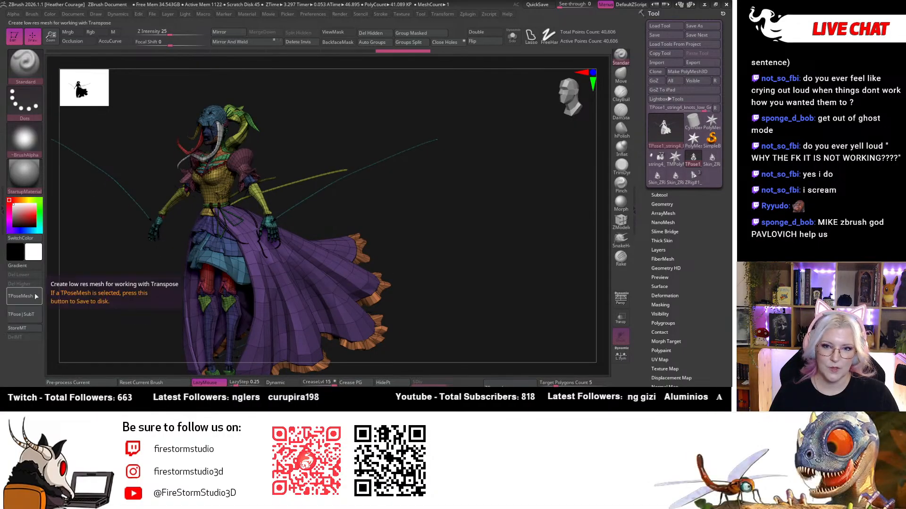
pyautogui.click(661, 194)
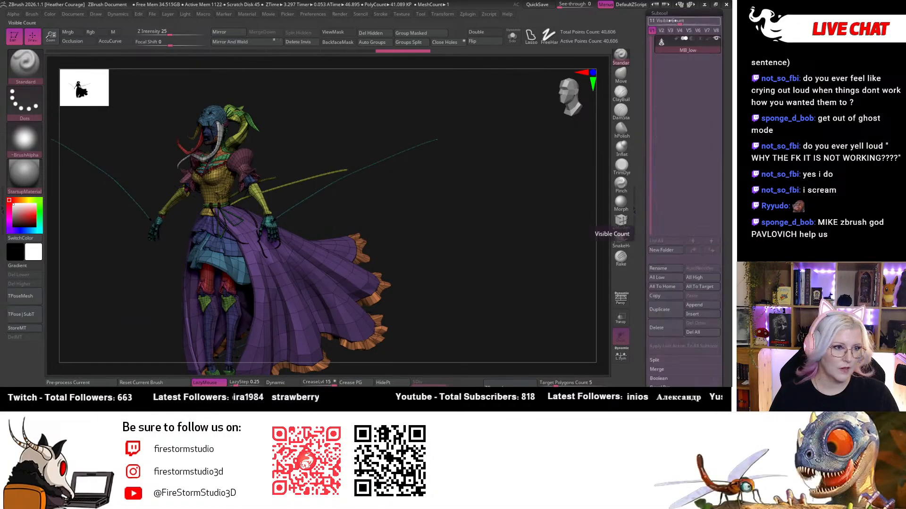
pyautogui.keyDown('alt'); pyautogui.moveTo(449, 201); pyautogui.dragTo(477, 129); pyautogui.keyUp('alt')
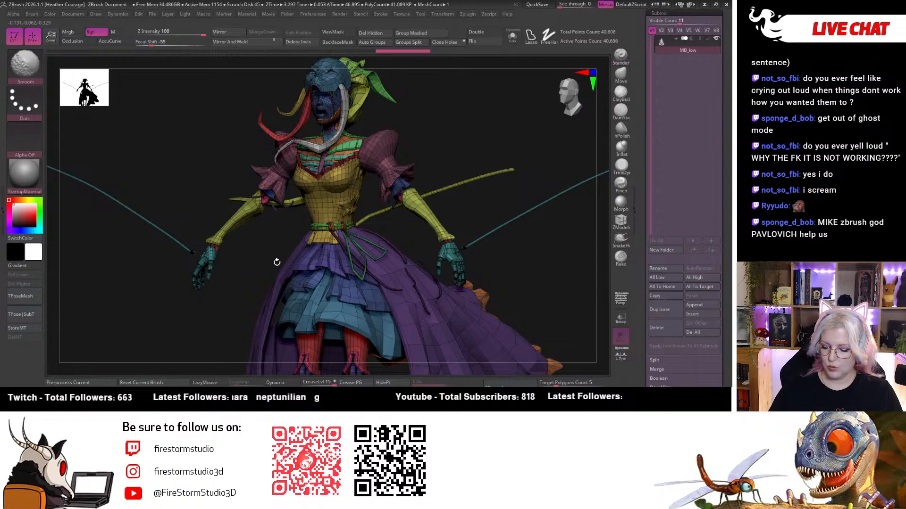
pyautogui.hotkey('shift', 'f')
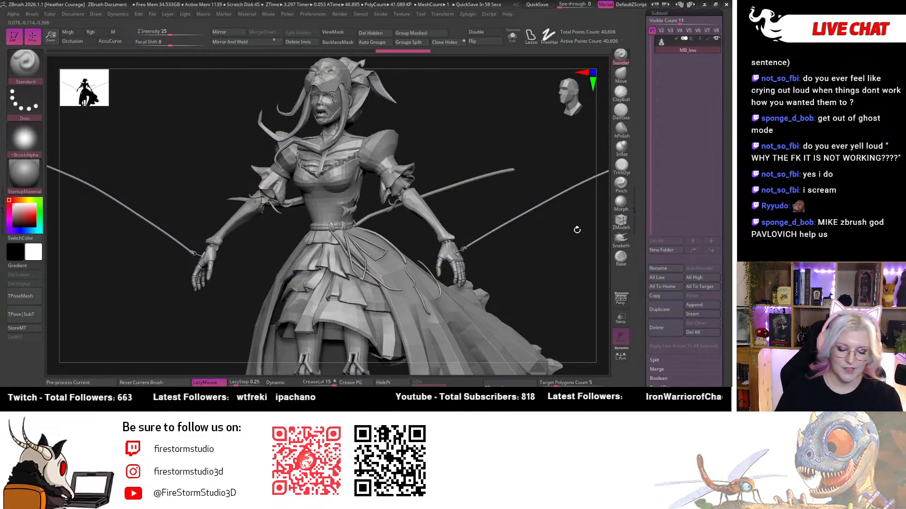
pyautogui.moveTo(492, 132); pyautogui.dragTo(476, 134)
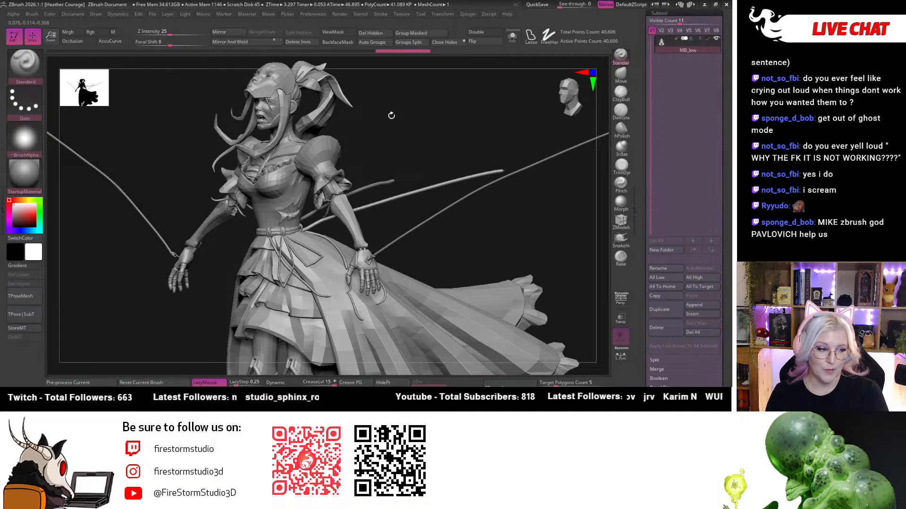
pyautogui.moveTo(404, 115); pyautogui.dragTo(418, 118)
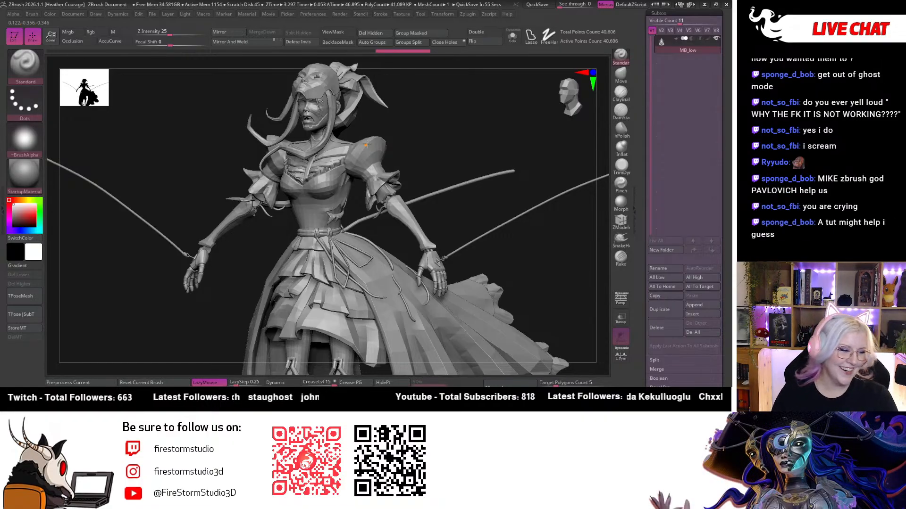
pyautogui.keyDown('ctrl'); pyautogui.moveTo(365, 144); pyautogui.dragTo(481, 122, button='right'); pyautogui.keyUp('ctrl')
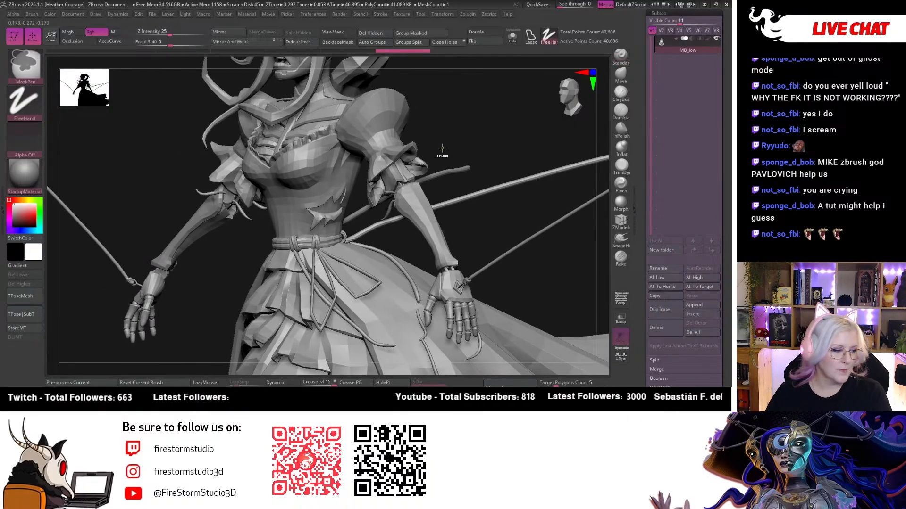
pyautogui.moveTo(537, 155)
pyautogui.mouseDown(button='right')
pyautogui.moveTo(486, 126)
pyautogui.moveTo(444, 128)
pyautogui.moveTo(537, 155)
pyautogui.mouseUp(button='right')
pyautogui.keyDown('ctrl'); pyautogui.moveTo(548, 270); pyautogui.dragTo(540, 251, button='right'); pyautogui.keyUp('ctrl')
pyautogui.moveTo(465, 115); pyautogui.dragTo(161, 109, button='right')
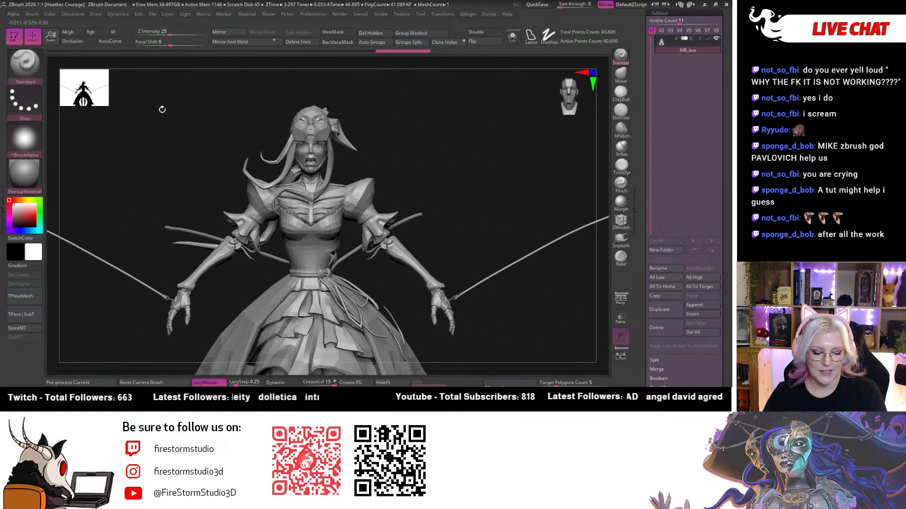
pyautogui.moveTo(425, 158)
pyautogui.mouseDown(button='right')
pyautogui.moveTo(495, 137)
pyautogui.moveTo(520, 115)
pyautogui.moveTo(517, 106)
pyautogui.moveTo(500, 167)
pyautogui.moveTo(491, 145)
pyautogui.mouseUp(button='right')
# Set the stroke to Lasso for both the SelectRect selection brush and the MaskPen masking brush.
pyautogui.hotkey('ctrl', 'shift')
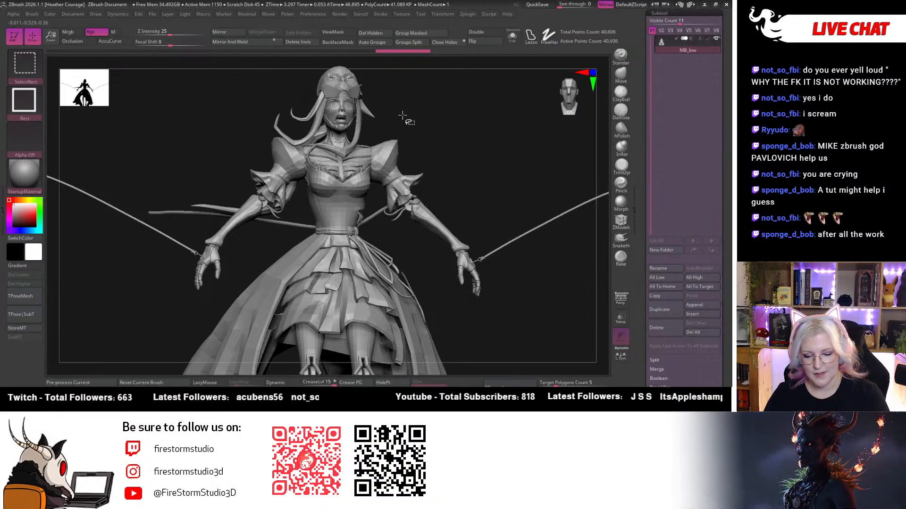
pyautogui.click(24, 99)
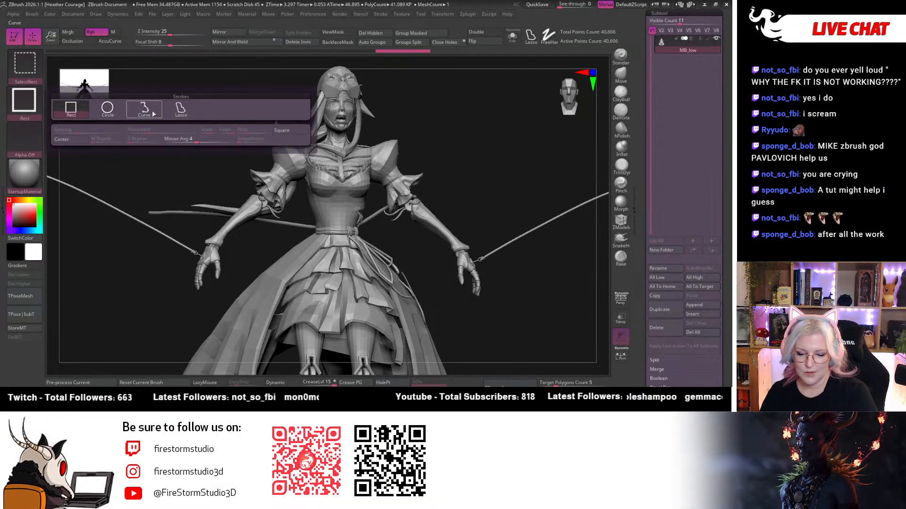
pyautogui.click(184, 113)
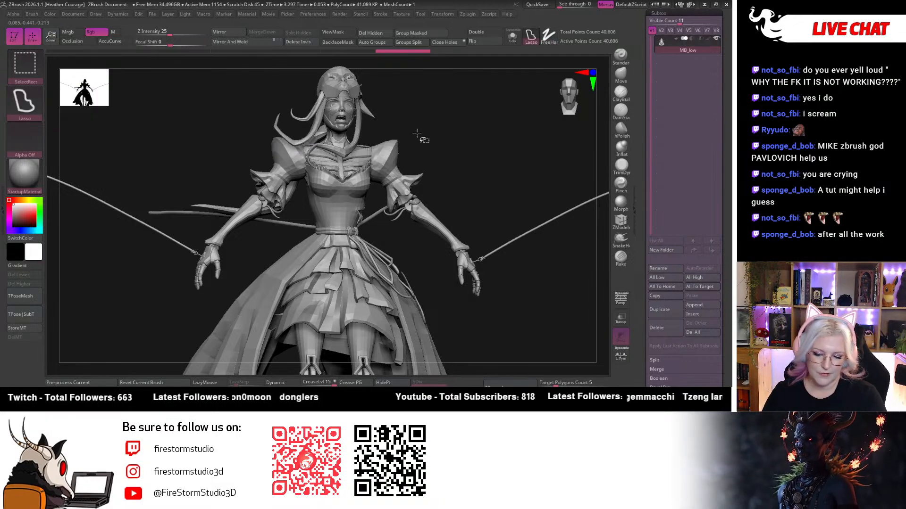
pyautogui.press('ctrl')
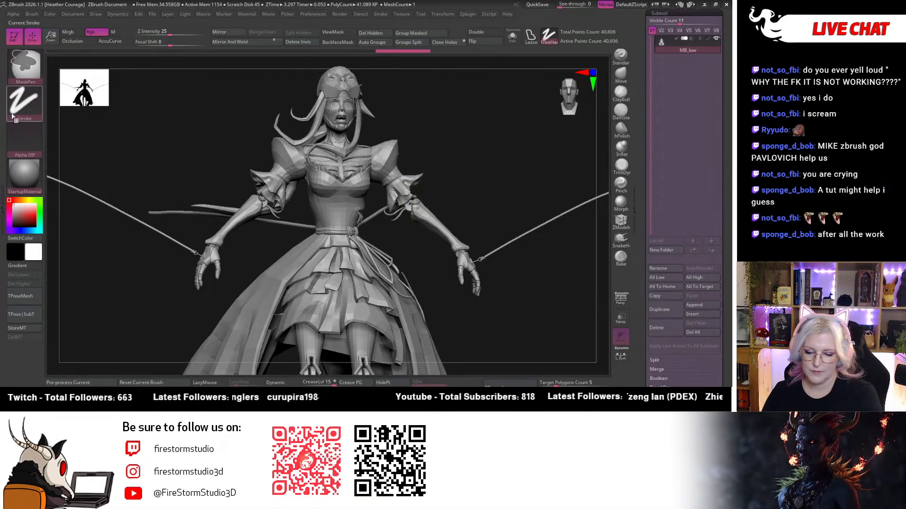
pyautogui.click(24, 101)
pyautogui.click(146, 129)
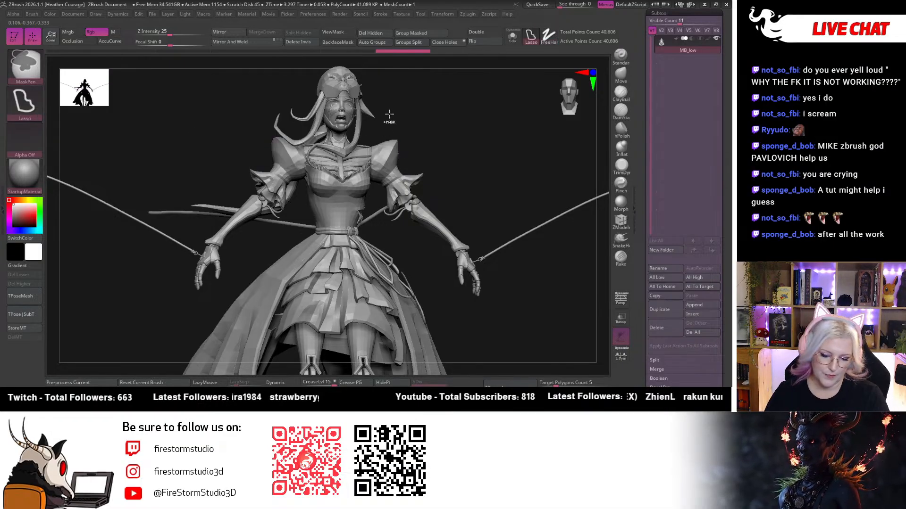
# Turn on the mask display and try a lasso mask over the arms from the shoulders down.
pyautogui.moveTo(374, 175)
pyautogui.keyDown('ctrl'); pyautogui.mouseDown()
pyautogui.moveTo(477, 313)
pyautogui.moveTo(586, 157)
pyautogui.moveTo(510, 142)
pyautogui.moveTo(505, 156)
pyautogui.mouseUp(); pyautogui.keyUp('ctrl')
pyautogui.moveTo(562, 207)
pyautogui.mouseDown()
pyautogui.moveTo(479, 310)
pyautogui.moveTo(427, 258)
pyautogui.moveTo(415, 215)
pyautogui.moveTo(443, 196)
pyautogui.moveTo(457, 202)
pyautogui.mouseUp()
pyautogui.keyDown('ctrl'); pyautogui.keyDown('shift'); pyautogui.click(463, 203); pyautogui.keyUp('shift'); pyautogui.keyUp('ctrl')
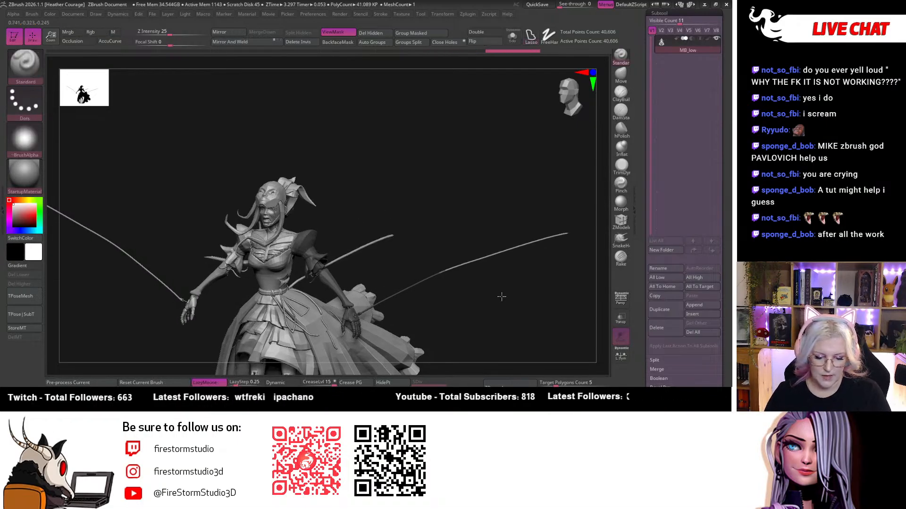
pyautogui.moveTo(499, 298)
pyautogui.mouseDown()
pyautogui.moveTo(527, 283)
pyautogui.moveTo(495, 281)
pyautogui.mouseUp()
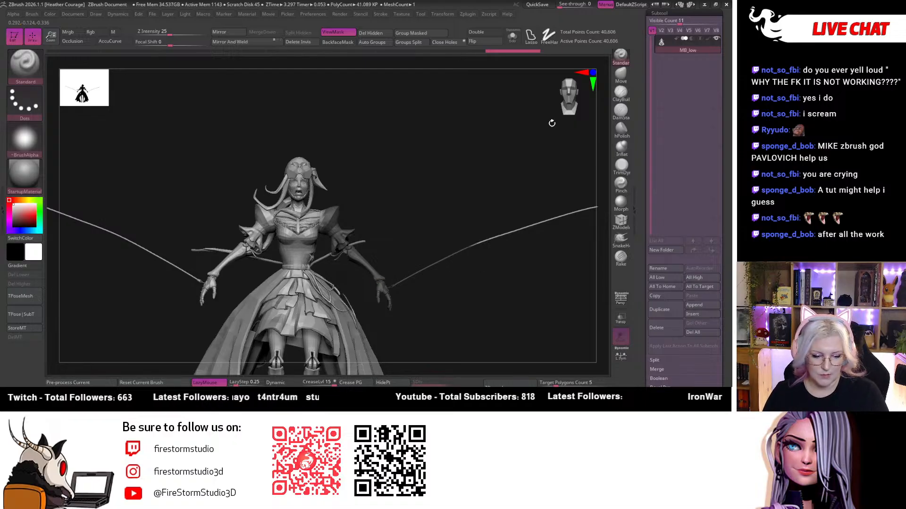
pyautogui.moveTo(551, 123); pyautogui.dragTo(434, 140)
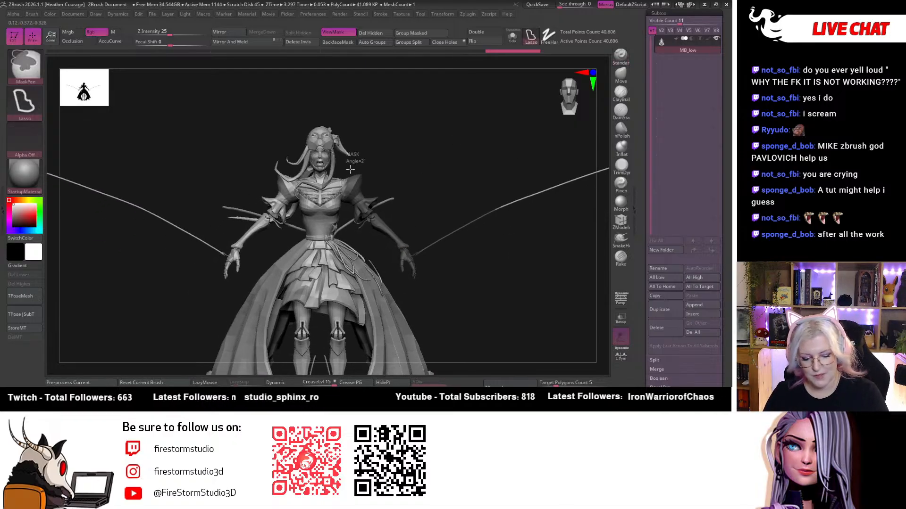
pyautogui.moveTo(350, 168)
pyautogui.keyDown('ctrl'); pyautogui.mouseDown()
pyautogui.moveTo(359, 202)
pyautogui.moveTo(406, 276)
pyautogui.moveTo(528, 243)
pyautogui.moveTo(399, 165)
pyautogui.mouseUp(); pyautogui.keyUp('ctrl')
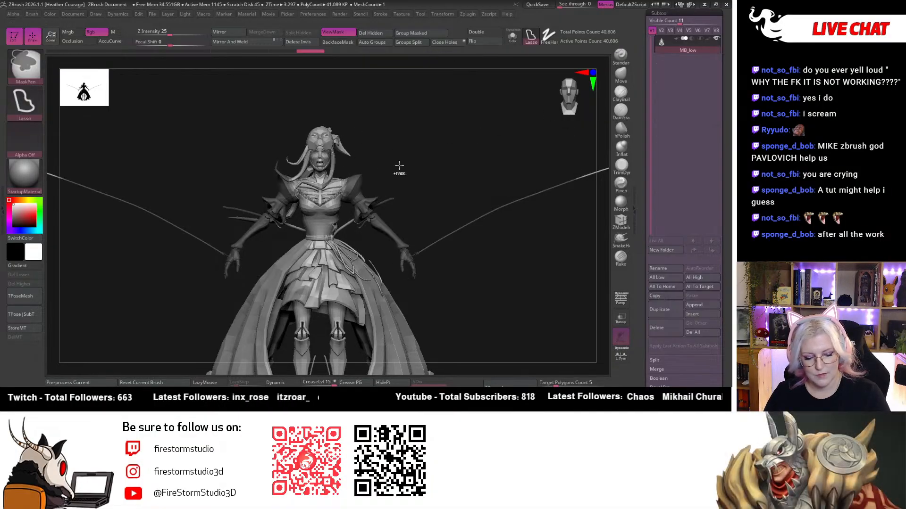
pyautogui.hotkey('ctrl', 'h')
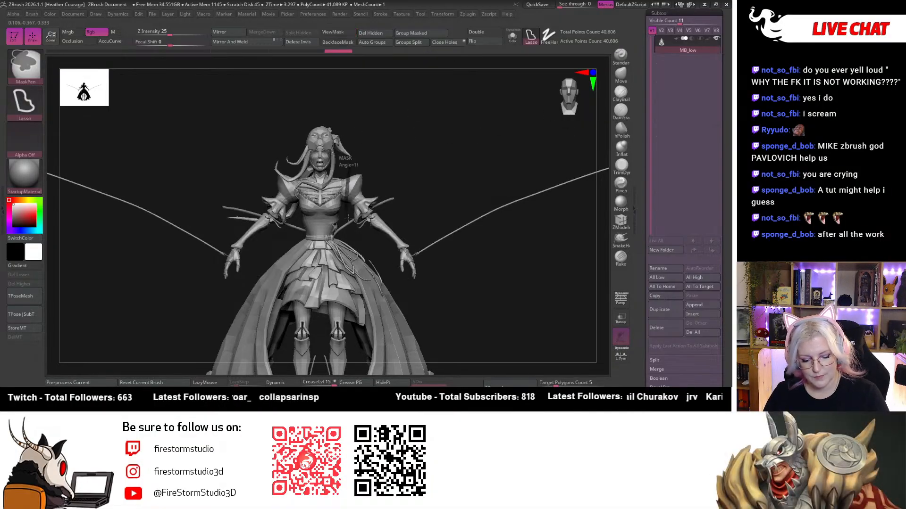
# Lasso-mask both arms from the puffed shoulders to the hands, including the wrist strings.
pyautogui.moveTo(348, 218)
pyautogui.keyDown('ctrl'); pyautogui.mouseDown()
pyautogui.moveTo(431, 289)
pyautogui.moveTo(530, 165)
pyautogui.moveTo(401, 189)
pyautogui.mouseUp(); pyautogui.keyUp('ctrl')
pyautogui.moveTo(403, 221)
pyautogui.keyDown('ctrl'); pyautogui.mouseDown()
pyautogui.moveTo(445, 240)
pyautogui.moveTo(437, 231)
pyautogui.mouseUp(); pyautogui.keyUp('ctrl')
pyautogui.keyDown('alt'); pyautogui.moveTo(475, 297); pyautogui.dragTo(399, 333); pyautogui.keyUp('alt')
pyautogui.moveTo(566, 187)
pyautogui.keyDown('ctrl'); pyautogui.mouseDown()
pyautogui.moveTo(582, 206)
pyautogui.moveTo(573, 196)
pyautogui.mouseUp(); pyautogui.keyUp('ctrl')
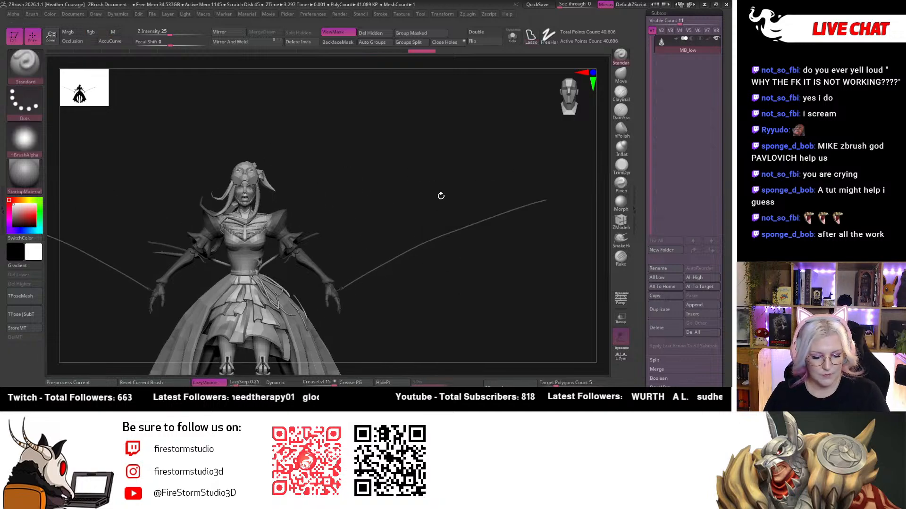
# Clear the mask from the strings at the back and invert the mask so only the arms and wrist strings are editable.
pyautogui.moveTo(434, 190)
pyautogui.mouseDown()
pyautogui.moveTo(463, 176)
pyautogui.moveTo(415, 208)
pyautogui.moveTo(392, 274)
pyautogui.moveTo(406, 203)
pyautogui.mouseUp()
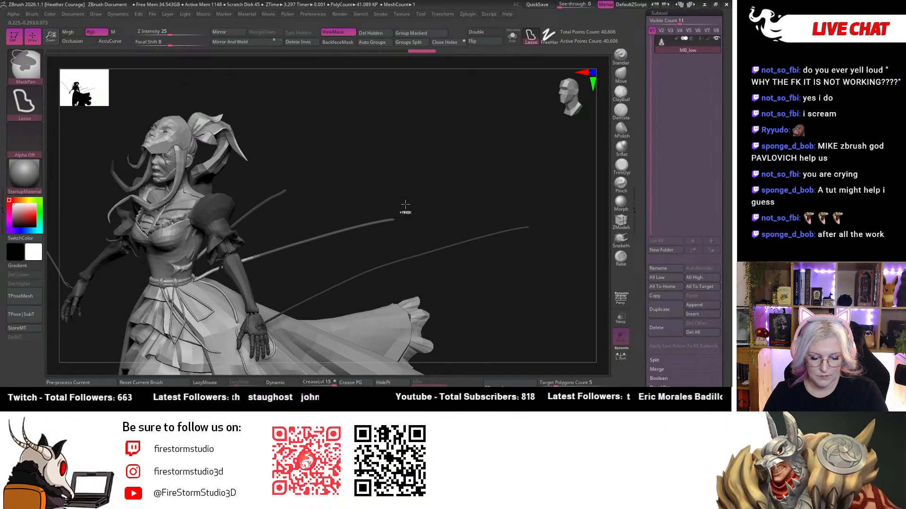
pyautogui.moveTo(267, 240)
pyautogui.keyDown('ctrl'); pyautogui.mouseDown()
pyautogui.moveTo(352, 259)
pyautogui.moveTo(437, 189)
pyautogui.moveTo(431, 174)
pyautogui.moveTo(414, 182)
pyautogui.mouseUp(); pyautogui.keyUp('ctrl')
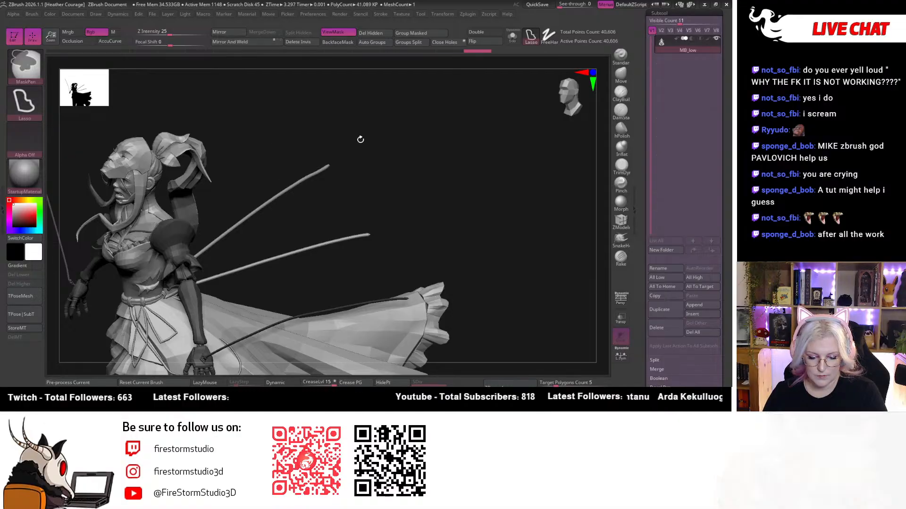
pyautogui.moveTo(359, 138); pyautogui.dragTo(586, 113)
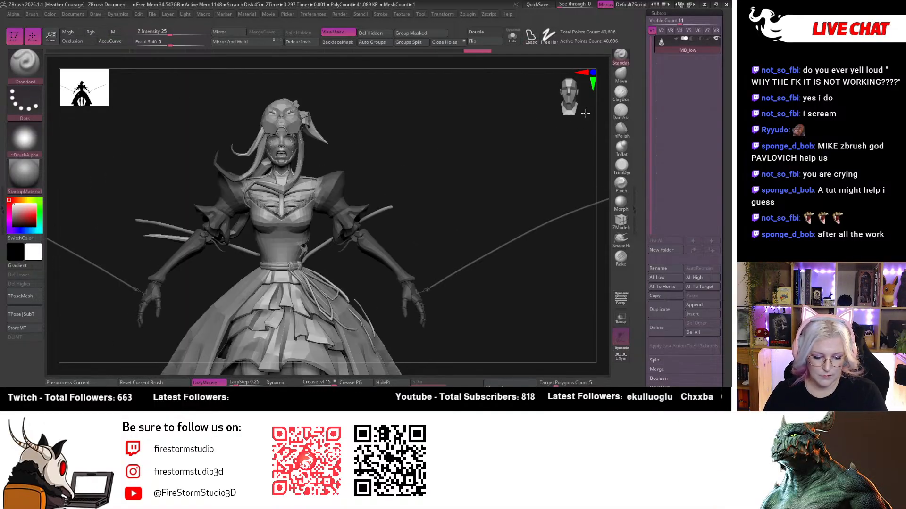
pyautogui.moveTo(543, 151); pyautogui.dragTo(525, 152)
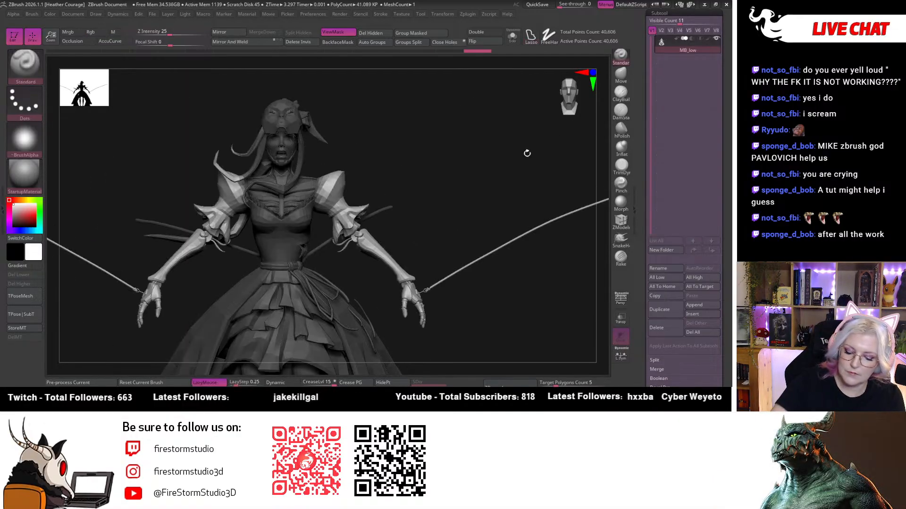
# Mask the leftover unmasked parts of the ponytail and the loose hair strands around the shoulders.
pyautogui.moveTo(478, 173)
pyautogui.mouseDown()
pyautogui.moveTo(468, 177)
pyautogui.moveTo(536, 153)
pyautogui.moveTo(427, 197)
pyautogui.moveTo(443, 198)
pyautogui.moveTo(441, 208)
pyautogui.moveTo(517, 188)
pyautogui.mouseUp()
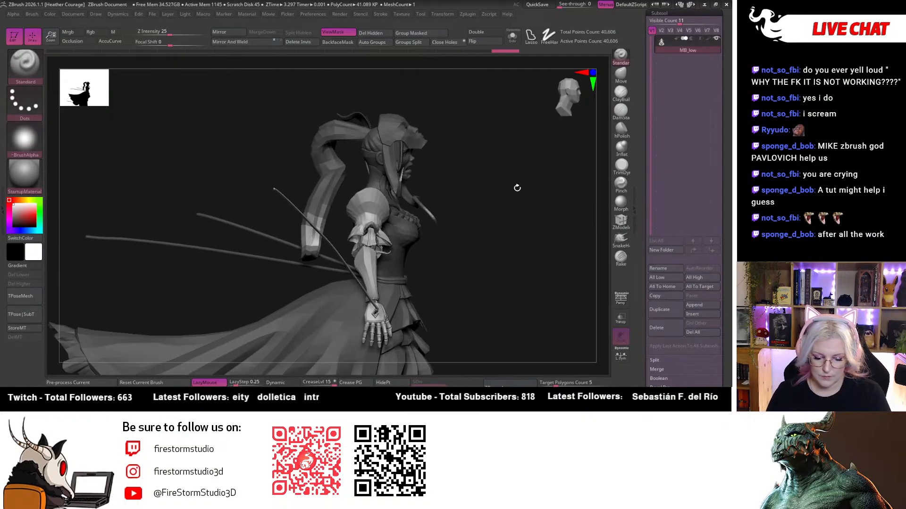
pyautogui.moveTo(307, 198)
pyautogui.mouseDown()
pyautogui.moveTo(267, 282)
pyautogui.moveTo(299, 206)
pyautogui.mouseUp()
pyautogui.press('ctrl')
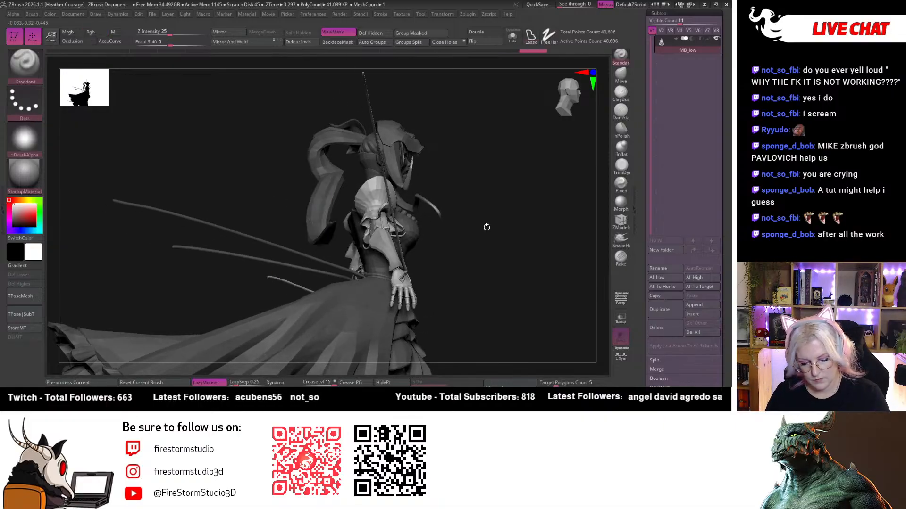
pyautogui.moveTo(487, 226)
pyautogui.mouseDown()
pyautogui.moveTo(480, 245)
pyautogui.moveTo(401, 135)
pyautogui.moveTo(514, 140)
pyautogui.moveTo(451, 247)
pyautogui.moveTo(453, 265)
pyautogui.moveTo(453, 227)
pyautogui.mouseUp()
pyautogui.press('ctrl')
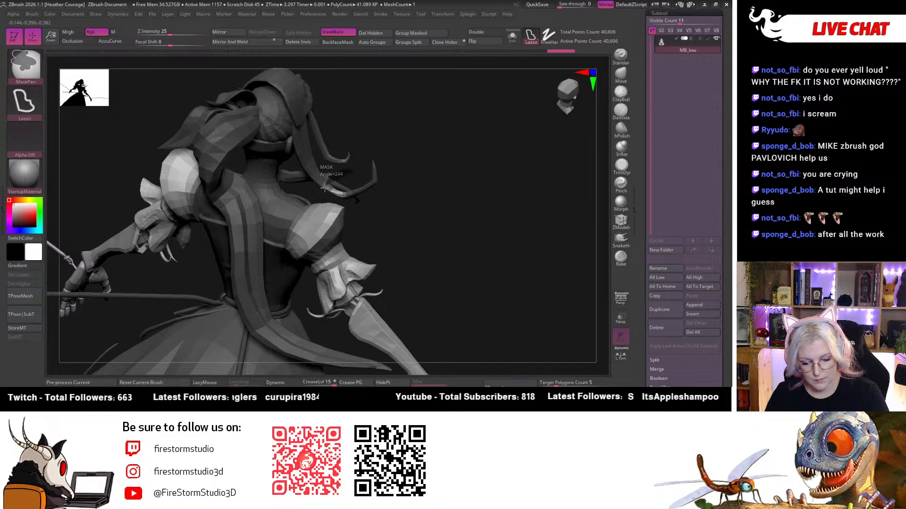
pyautogui.moveTo(444, 192); pyautogui.dragTo(417, 193)
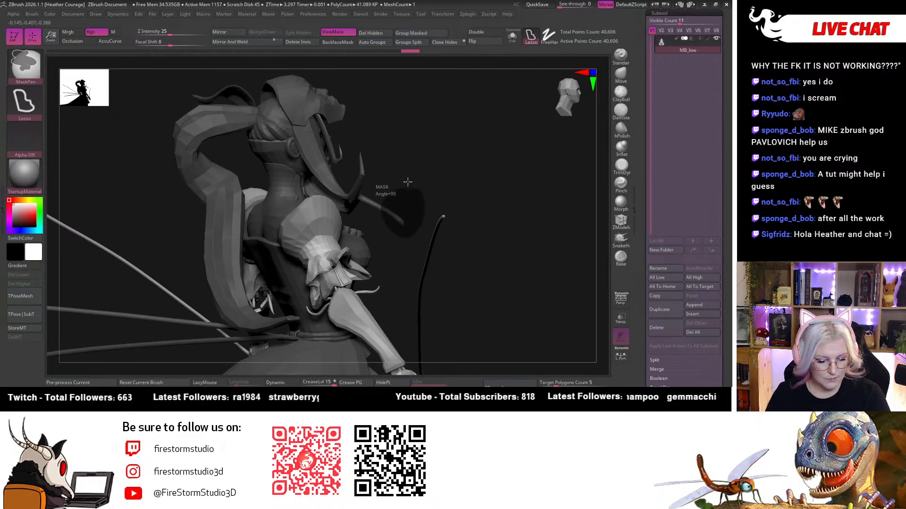
pyautogui.moveTo(509, 197); pyautogui.dragTo(483, 237)
# Switch to the transform gizmo and place its pivot inside the shoulder joint, adjusting the depth from the side.
pyautogui.press('w')
pyautogui.moveTo(361, 217); pyautogui.dragTo(562, 99)
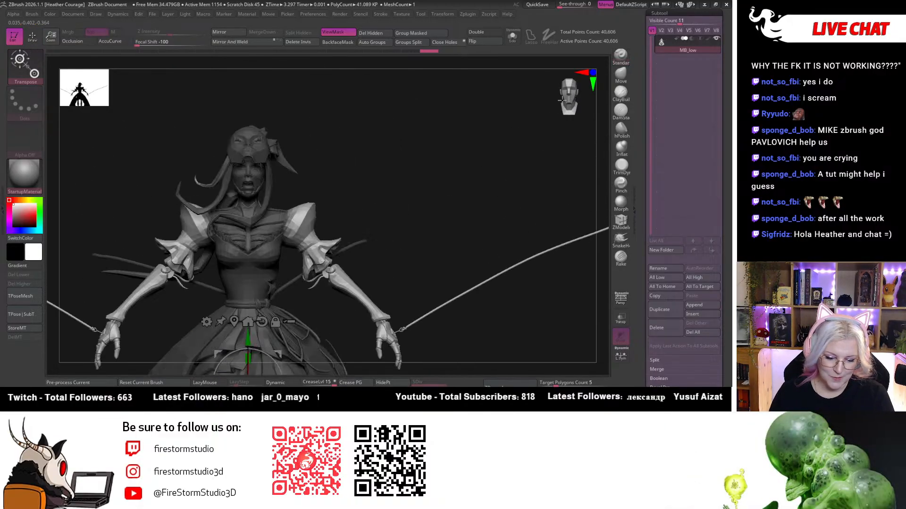
pyautogui.keyDown('alt'); pyautogui.click(288, 217); pyautogui.keyUp('alt')
pyautogui.keyDown('alt'); pyautogui.moveTo(387, 202); pyautogui.dragTo(439, 184); pyautogui.keyUp('alt')
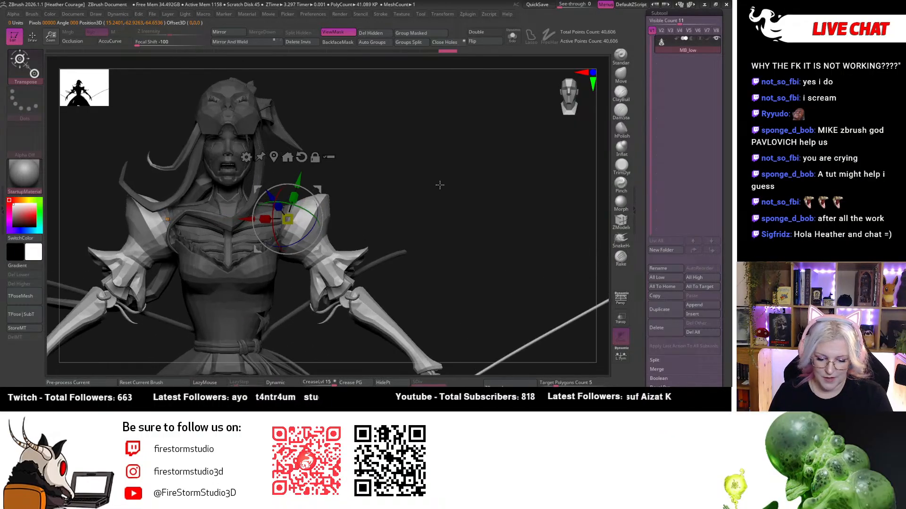
pyautogui.moveTo(321, 175); pyautogui.dragTo(571, 97)
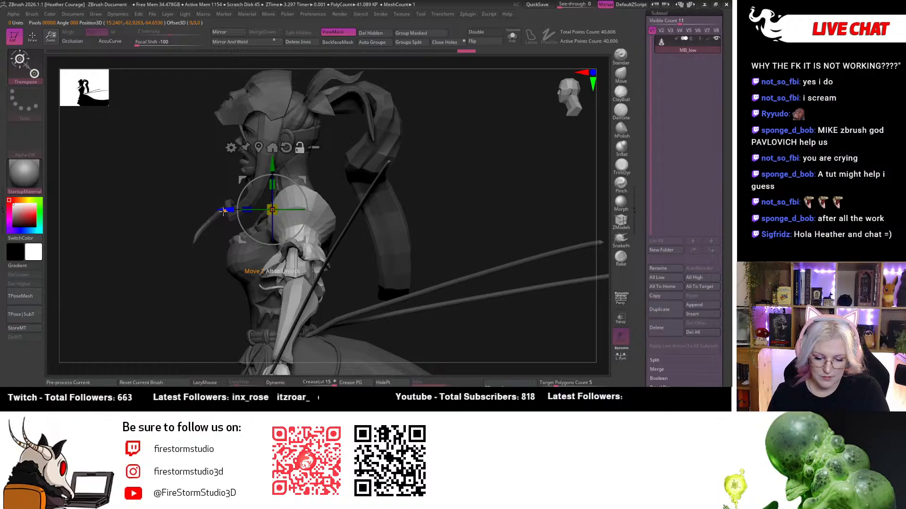
pyautogui.moveTo(223, 211); pyautogui.dragTo(248, 209)
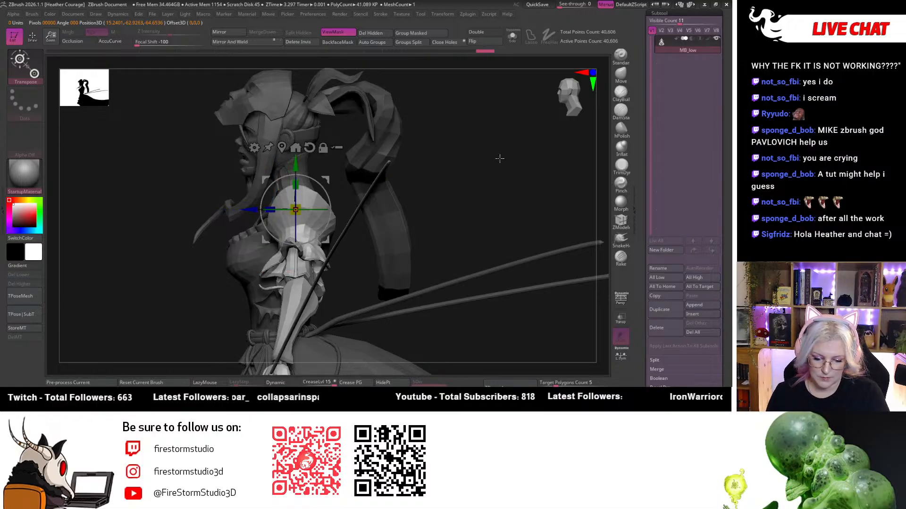
# Re-place the gizmo on the upper shoulder and reset its orientation, undoing the accidental arm rotation.
pyautogui.moveTo(500, 159); pyautogui.dragTo(460, 191)
pyautogui.keyDown('alt'); pyautogui.click(259, 283); pyautogui.keyUp('alt')
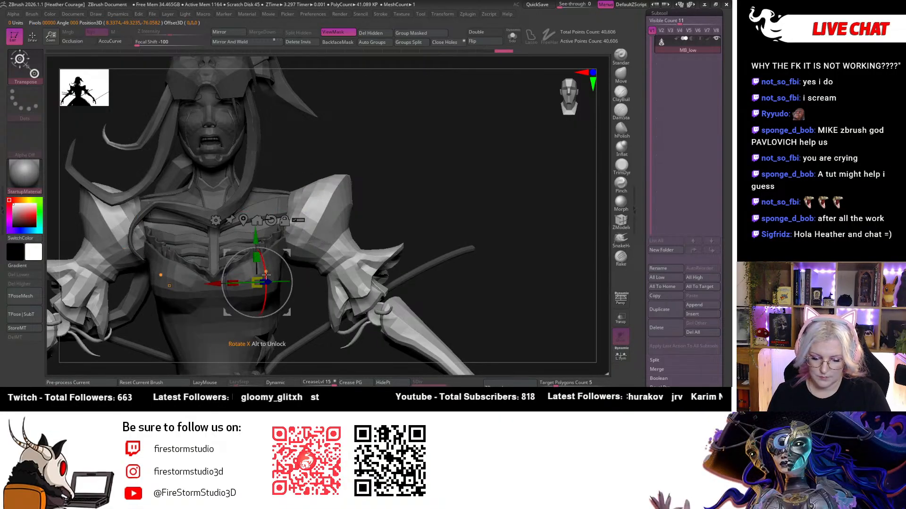
pyautogui.keyDown('alt'); pyautogui.click(295, 195); pyautogui.keyUp('alt')
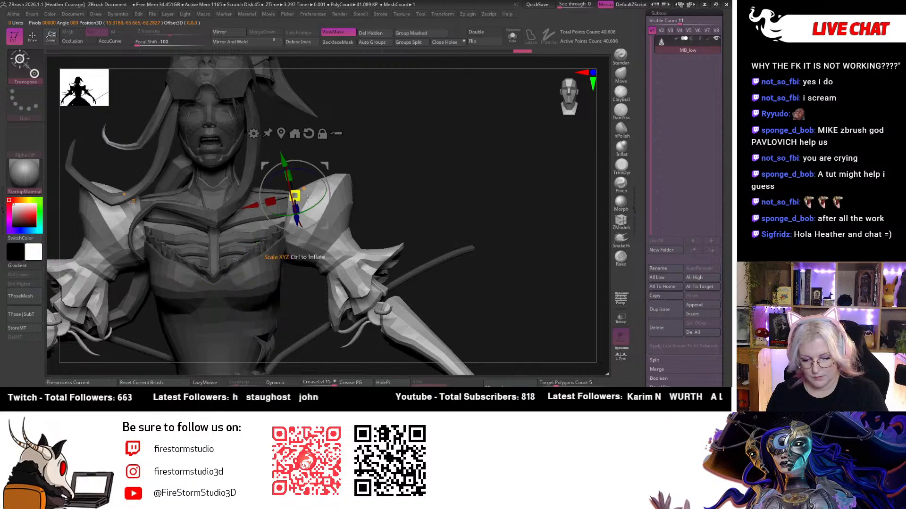
pyautogui.press('ctrl')
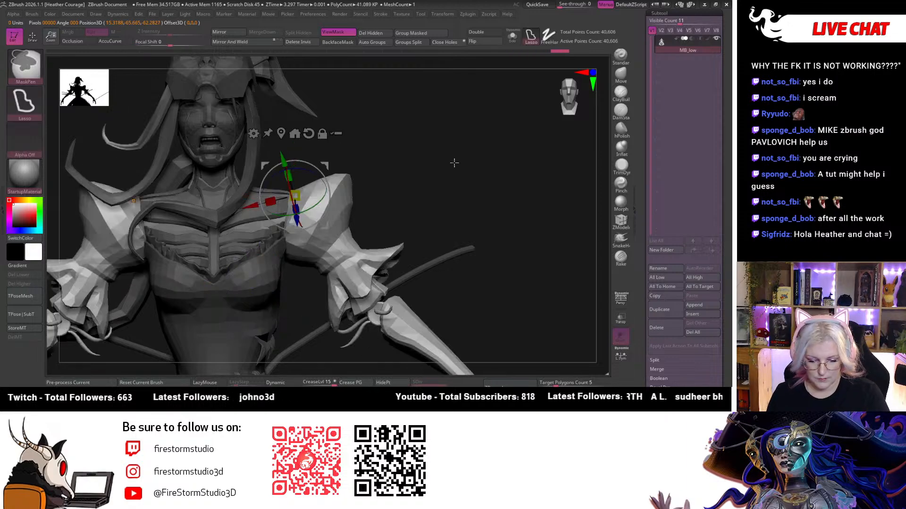
pyautogui.click(310, 135)
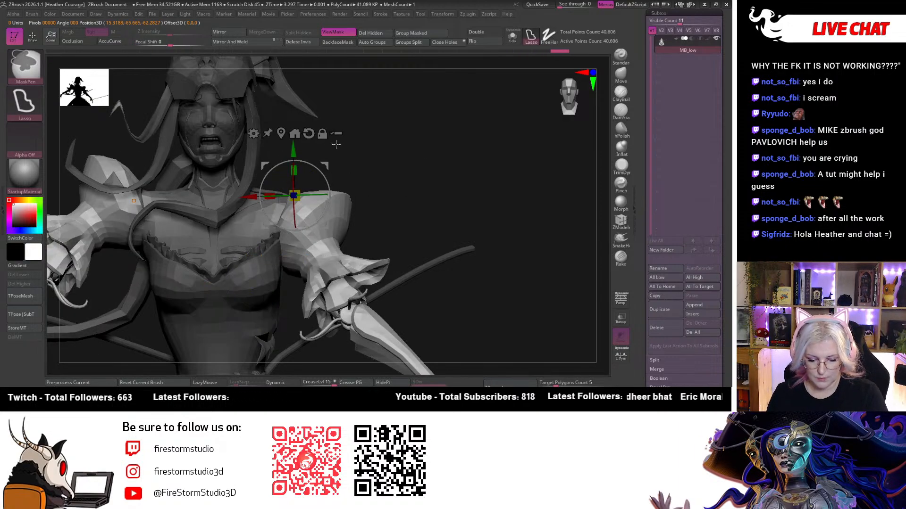
pyautogui.hotkey('ctrl', 'z')
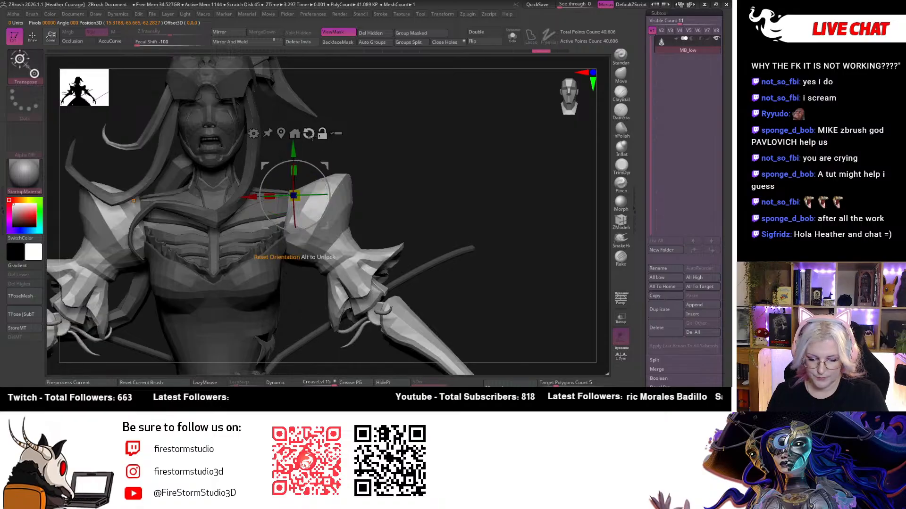
# Shift the unlocked gizmo's pivot back into the shoulder from the side and place it on the back of the shoulder.
pyautogui.moveTo(376, 149); pyautogui.dragTo(384, 137)
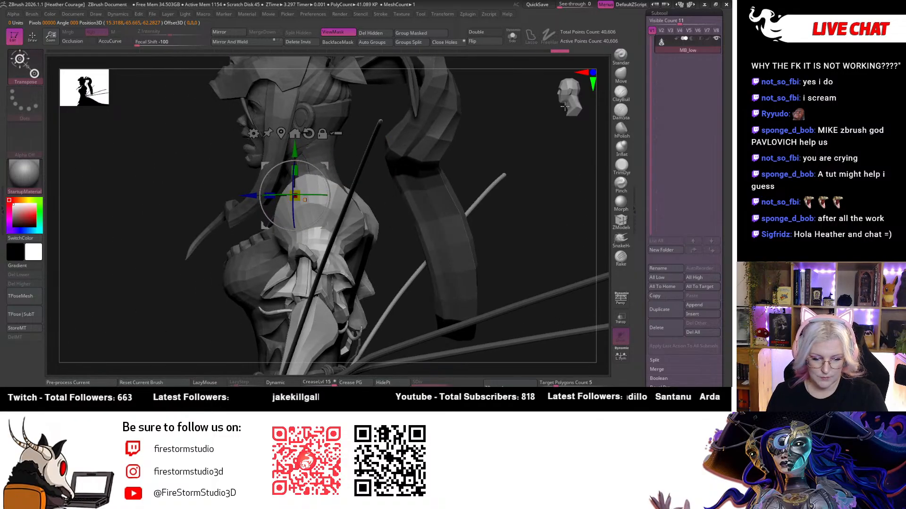
pyautogui.moveTo(564, 106); pyautogui.dragTo(504, 124)
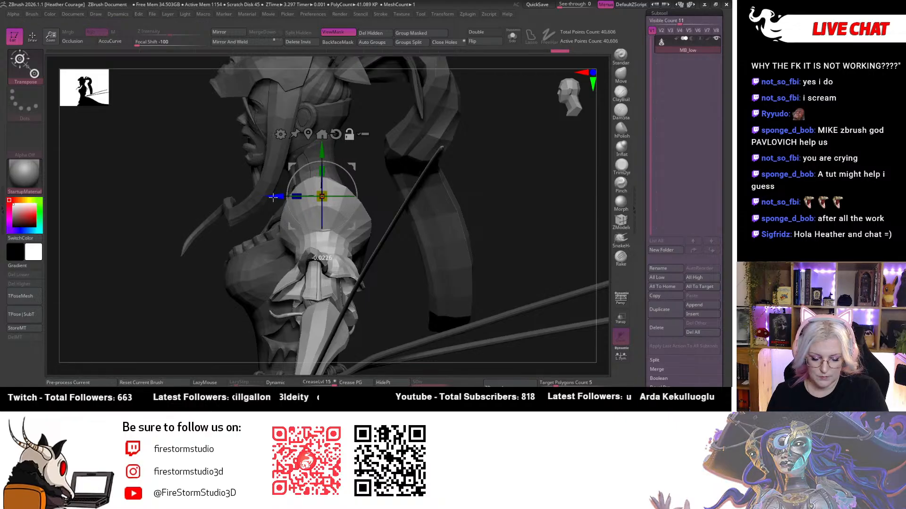
pyautogui.moveTo(448, 161); pyautogui.dragTo(516, 154)
pyautogui.click(314, 212)
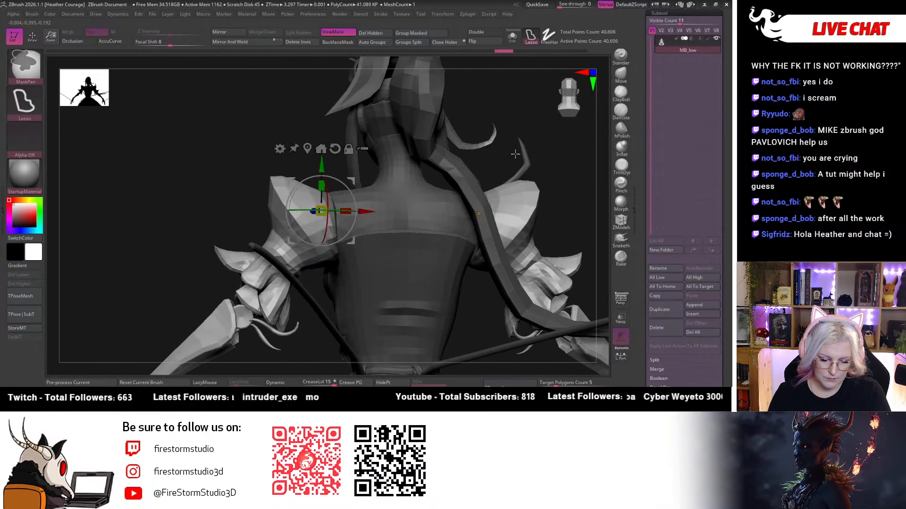
# Centre the gizmo's pivot in the shoulder joint and rotate both arms up and outward with their strings.
pyautogui.moveTo(274, 303); pyautogui.dragTo(281, 211)
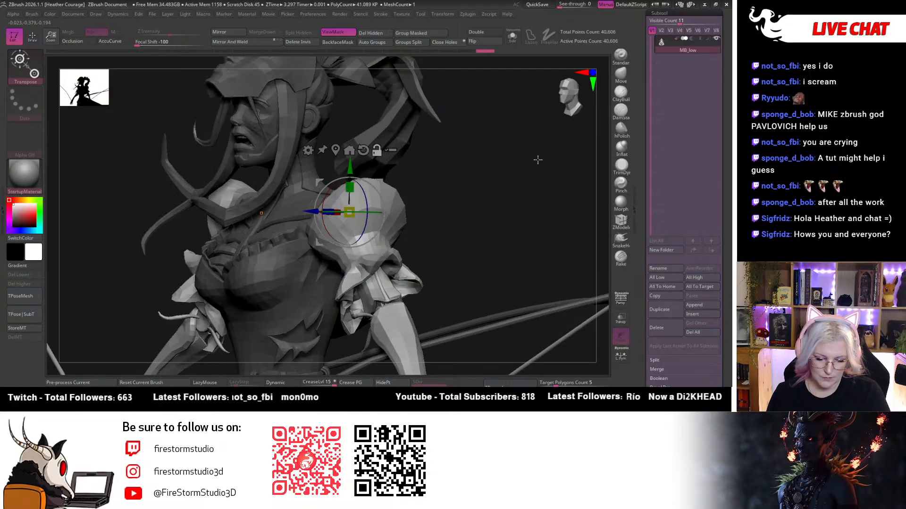
pyautogui.moveTo(537, 160); pyautogui.dragTo(486, 161)
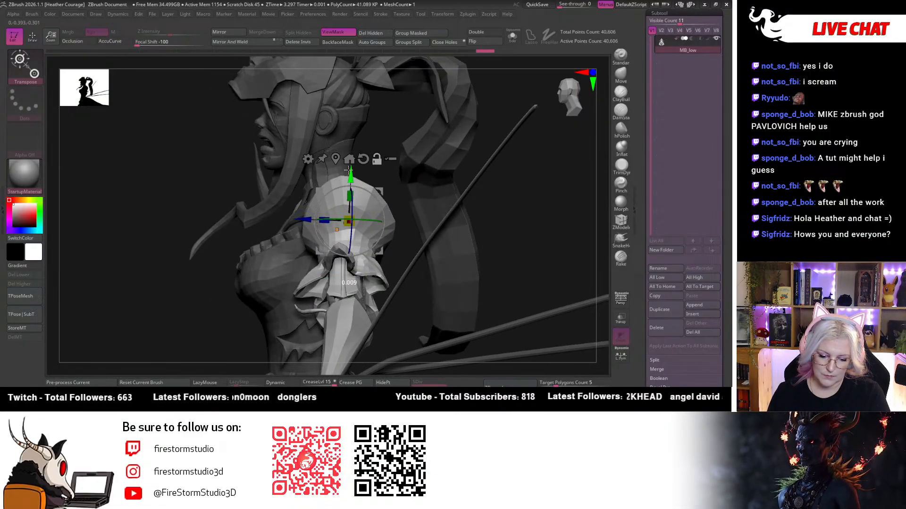
pyautogui.moveTo(553, 208); pyautogui.dragTo(514, 169)
pyautogui.moveTo(573, 98)
pyautogui.mouseDown()
pyautogui.moveTo(582, 196)
pyautogui.moveTo(530, 208)
pyautogui.moveTo(332, 159)
pyautogui.moveTo(441, 146)
pyautogui.moveTo(346, 162)
pyautogui.moveTo(456, 126)
pyautogui.moveTo(510, 222)
pyautogui.moveTo(527, 168)
pyautogui.moveTo(547, 148)
pyautogui.moveTo(511, 160)
pyautogui.moveTo(542, 186)
pyautogui.mouseUp()
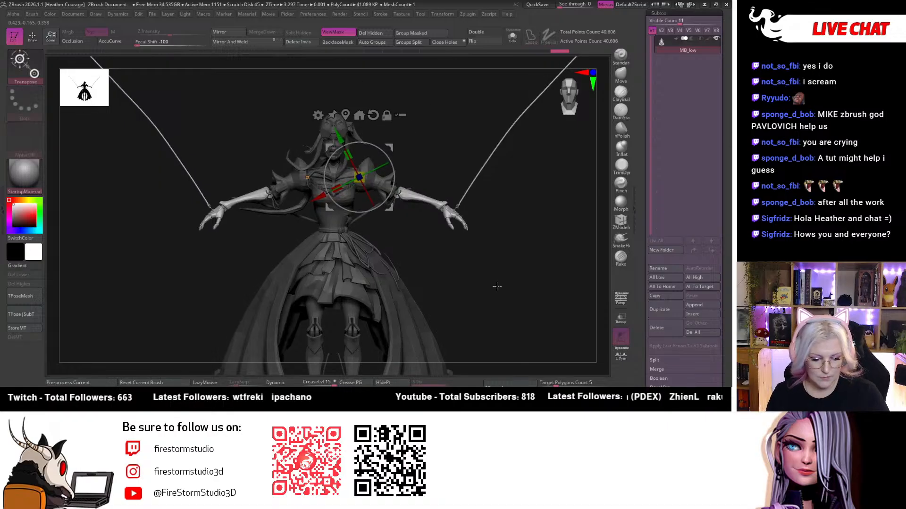
# Refine the lasso mask between the sleeve ruffle and the elbow joint so the forearm stays unmasked.
pyautogui.moveTo(495, 285)
pyautogui.keyDown('alt'); pyautogui.mouseDown()
pyautogui.moveTo(405, 341)
pyautogui.moveTo(422, 324)
pyautogui.moveTo(514, 109)
pyautogui.mouseUp(); pyautogui.keyUp('alt')
pyautogui.press('ctrl')
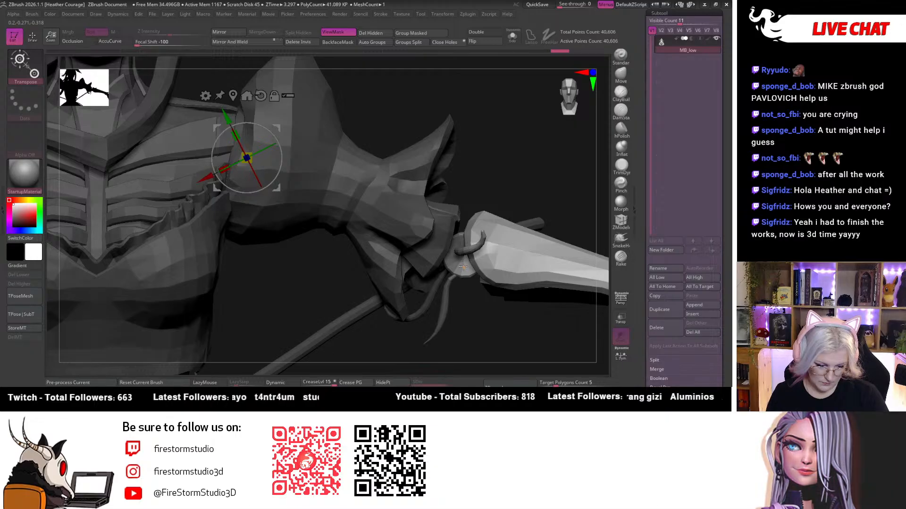
pyautogui.press('y')
pyautogui.press('y')
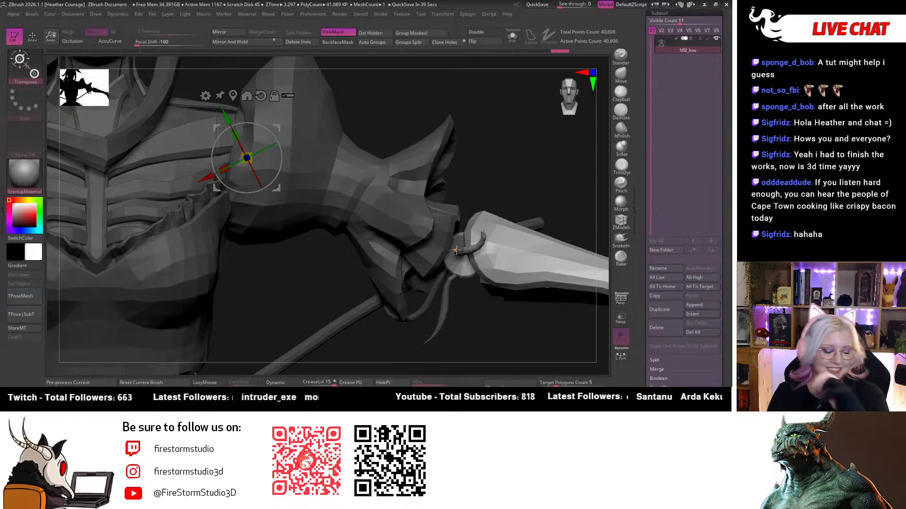
pyautogui.moveTo(555, 149)
pyautogui.keyDown('alt'); pyautogui.mouseDown()
pyautogui.moveTo(469, 156)
pyautogui.moveTo(492, 179)
pyautogui.moveTo(528, 188)
pyautogui.moveTo(460, 202)
pyautogui.mouseUp(); pyautogui.keyUp('alt')
pyautogui.press('ctrl')
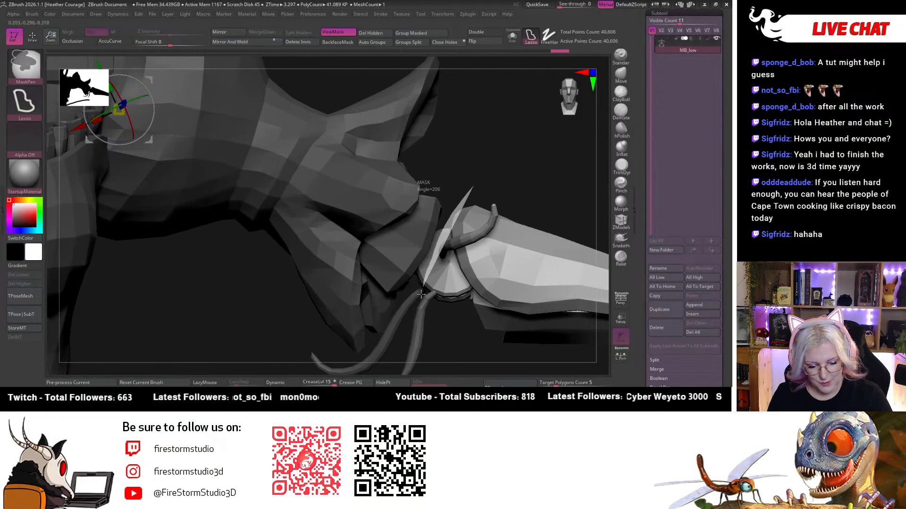
pyautogui.moveTo(421, 294)
pyautogui.keyDown('ctrl'); pyautogui.mouseDown()
pyautogui.moveTo(495, 283)
pyautogui.moveTo(434, 302)
pyautogui.mouseUp(); pyautogui.keyUp('ctrl')
# Isolate the elbow joint disc to inspect it, and restore the visibility of the whole figure.
pyautogui.moveTo(509, 142)
pyautogui.mouseDown()
pyautogui.moveTo(540, 141)
pyautogui.moveTo(550, 172)
pyautogui.mouseUp()
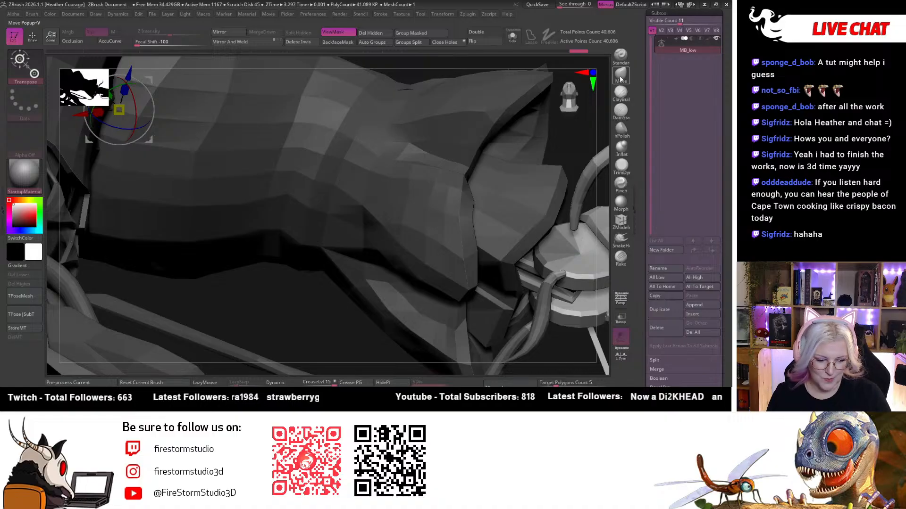
pyautogui.click(621, 76)
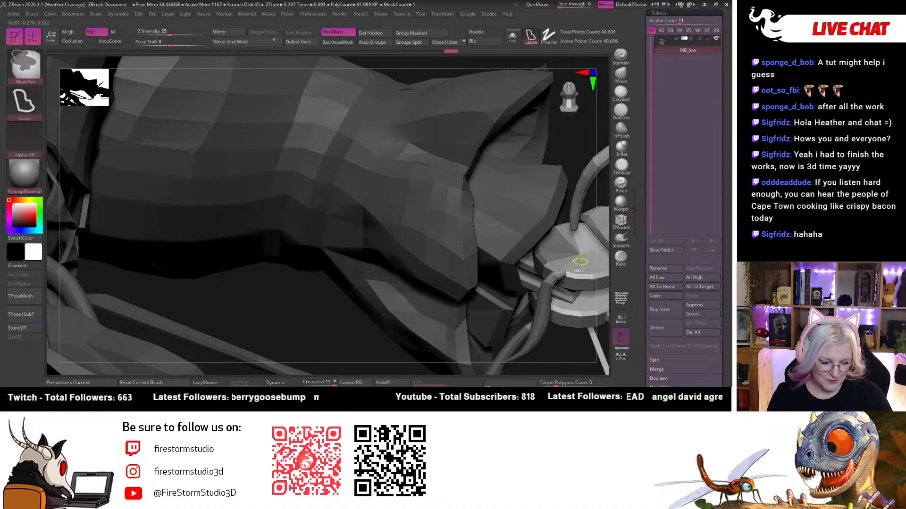
pyautogui.moveTo(280, 303)
pyautogui.mouseDown()
pyautogui.moveTo(458, 318)
pyautogui.moveTo(463, 338)
pyautogui.moveTo(444, 281)
pyautogui.mouseUp()
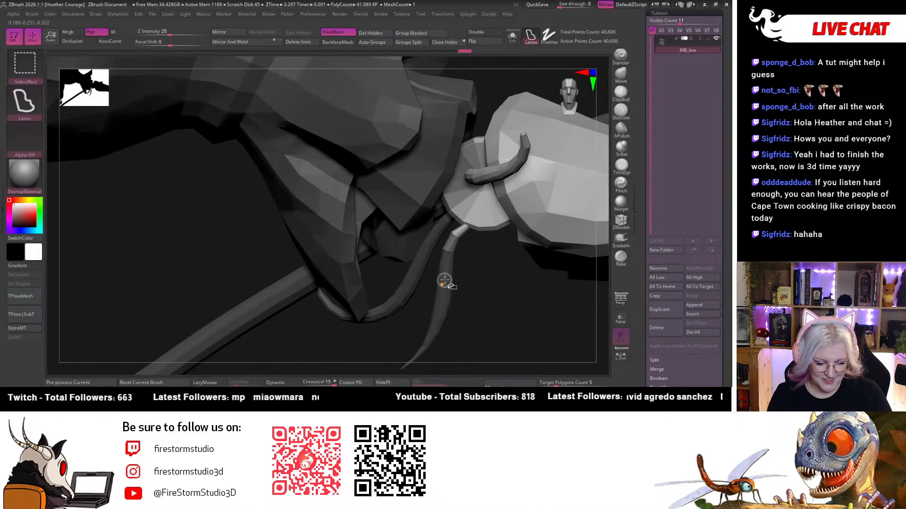
pyautogui.keyDown('ctrl'); pyautogui.keyDown('shift'); pyautogui.click(481, 218); pyautogui.keyUp('shift'); pyautogui.keyUp('ctrl')
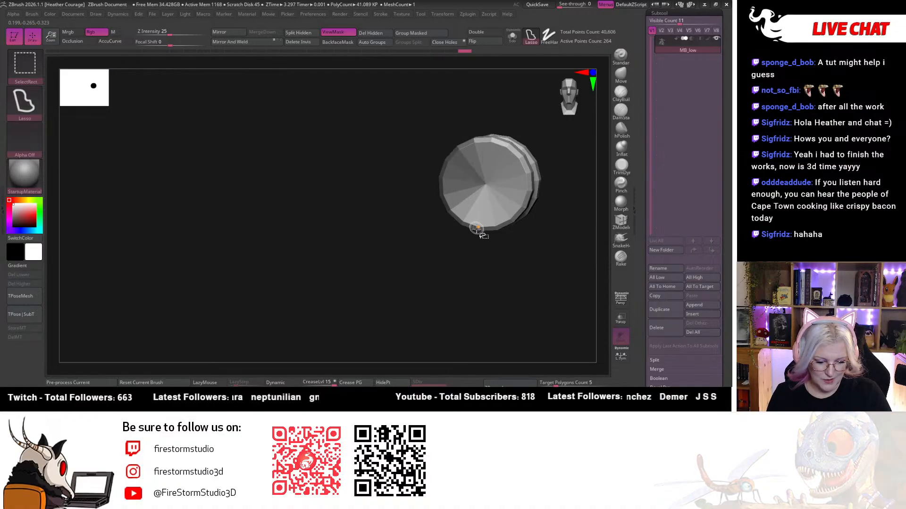
pyautogui.keyDown('ctrl'); pyautogui.keyDown('shift'); pyautogui.click(467, 315); pyautogui.keyUp('shift'); pyautogui.keyUp('ctrl')
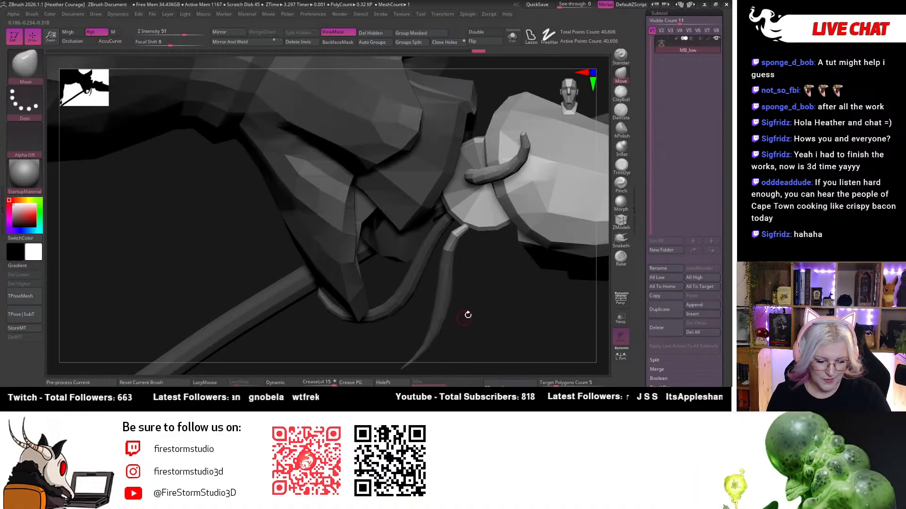
# Try to refine the lasso mask on the elbow disc between the sleeve ruffle and the forearm.
pyautogui.moveTo(484, 314); pyautogui.dragTo(488, 302)
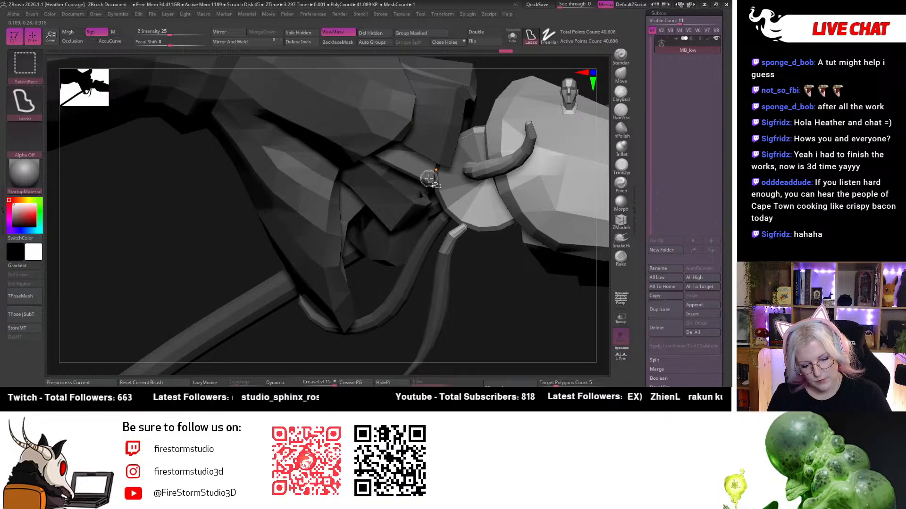
pyautogui.moveTo(489, 264); pyautogui.dragTo(499, 270)
pyautogui.press('ctrl')
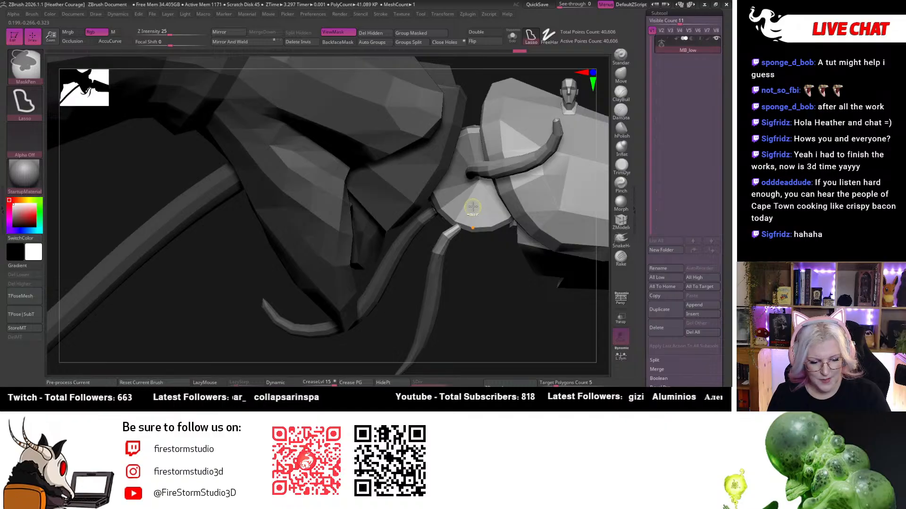
pyautogui.moveTo(519, 137)
pyautogui.mouseDown()
pyautogui.moveTo(541, 117)
pyautogui.moveTo(547, 148)
pyautogui.moveTo(525, 307)
pyautogui.moveTo(505, 307)
pyautogui.mouseUp()
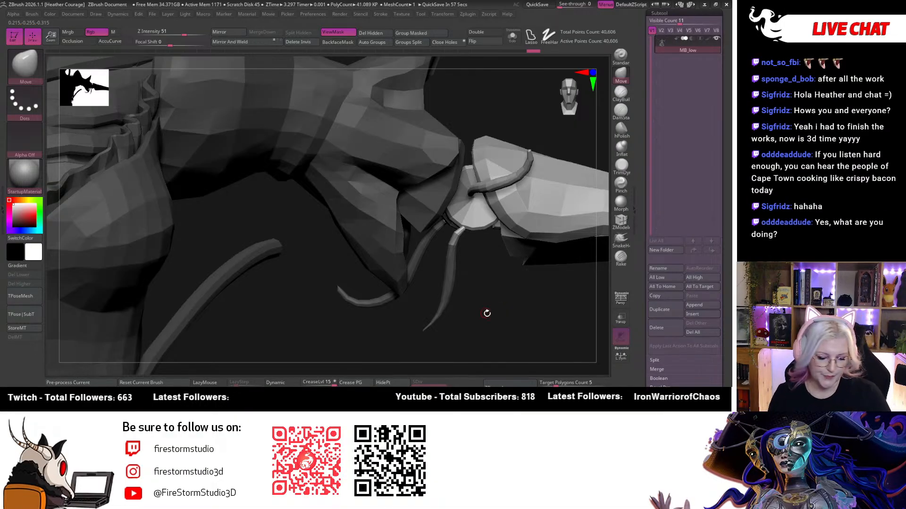
pyautogui.moveTo(487, 313); pyautogui.dragTo(506, 261)
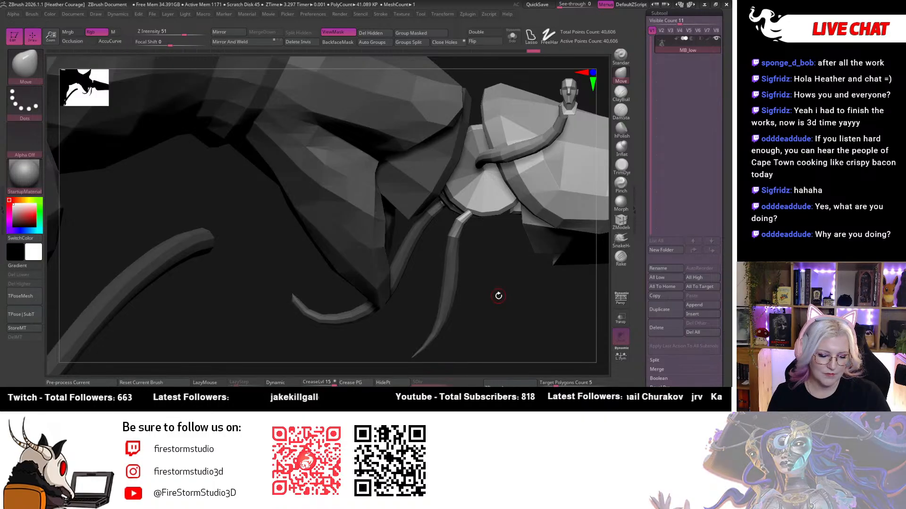
pyautogui.press('ctrl')
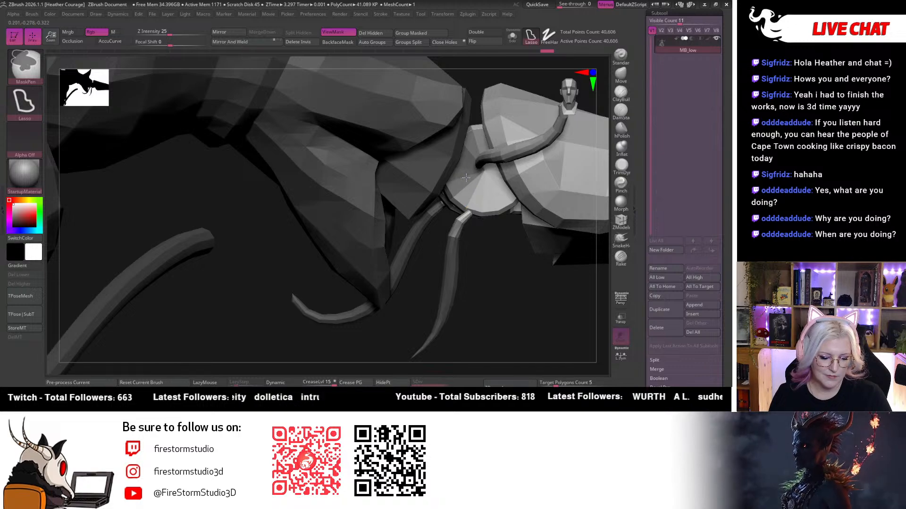
pyautogui.keyDown('ctrl'); pyautogui.moveTo(463, 172); pyautogui.dragTo(485, 222); pyautogui.keyUp('ctrl')
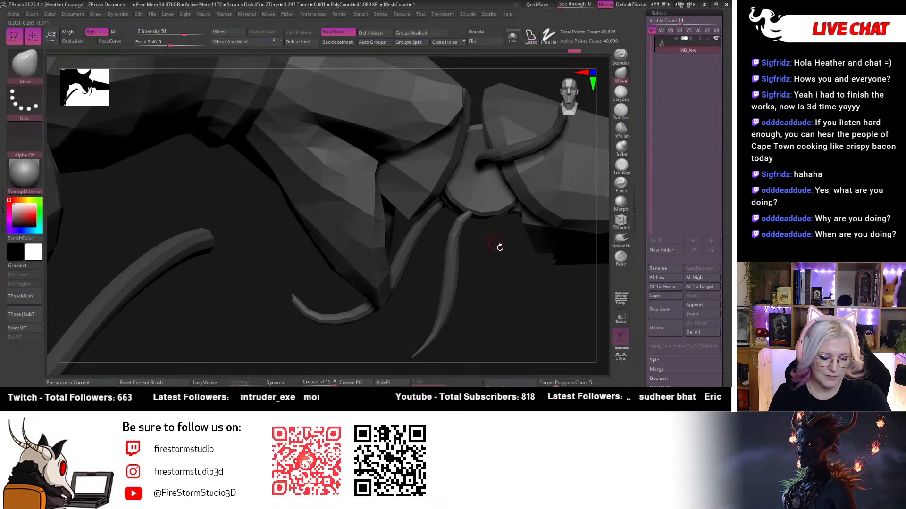
pyautogui.moveTo(509, 299)
pyautogui.keyDown('alt'); pyautogui.mouseDown()
pyautogui.moveTo(493, 291)
pyautogui.moveTo(482, 313)
pyautogui.moveTo(440, 328)
pyautogui.moveTo(389, 228)
pyautogui.mouseUp(); pyautogui.keyUp('alt')
pyautogui.press('ctrl')
pyautogui.keyDown('ctrl'); pyautogui.click(472, 317); pyautogui.keyUp('ctrl')
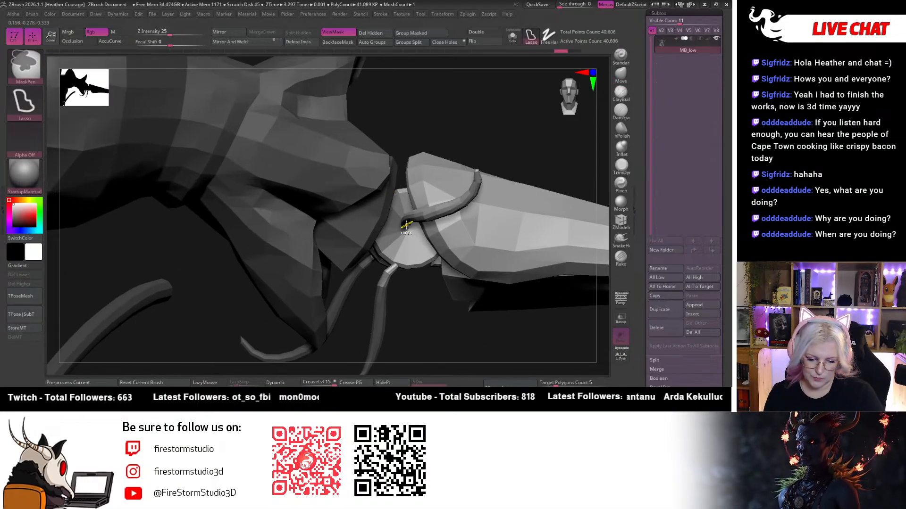
# Select the Move brush and try another lasso mask correction around the elbow joint and forearm end.
pyautogui.hotkey('ctrl', 'shift')
pyautogui.press('ctrl')
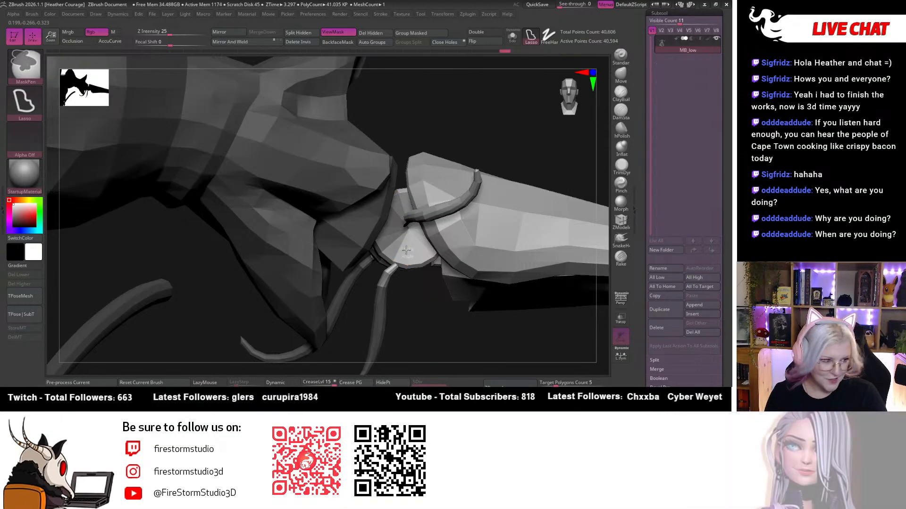
pyautogui.hotkey('ctrl', 'a')
pyautogui.press('b')
pyautogui.press('m')
pyautogui.press('v')
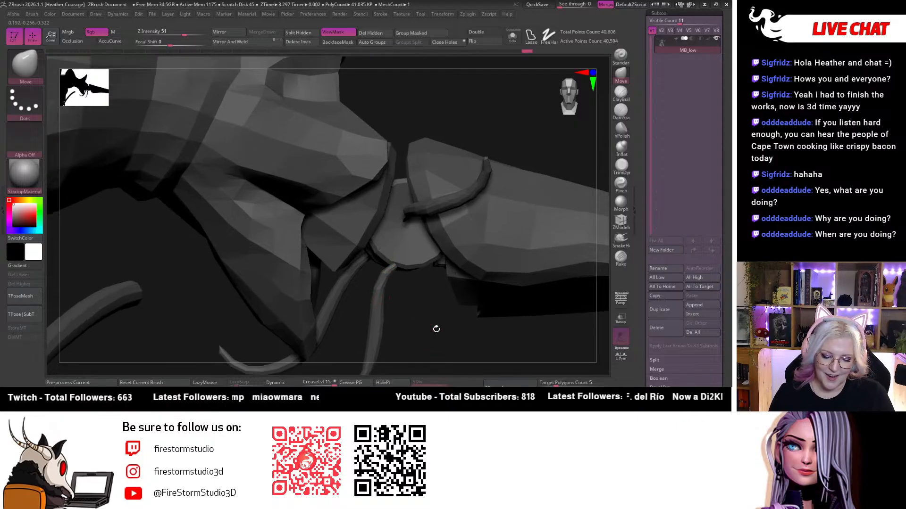
pyautogui.press('f')
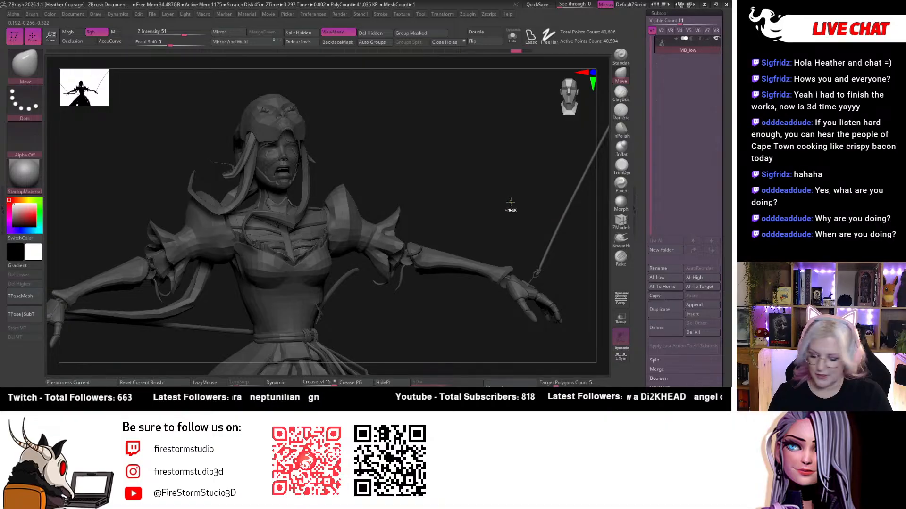
pyautogui.press('ctrl')
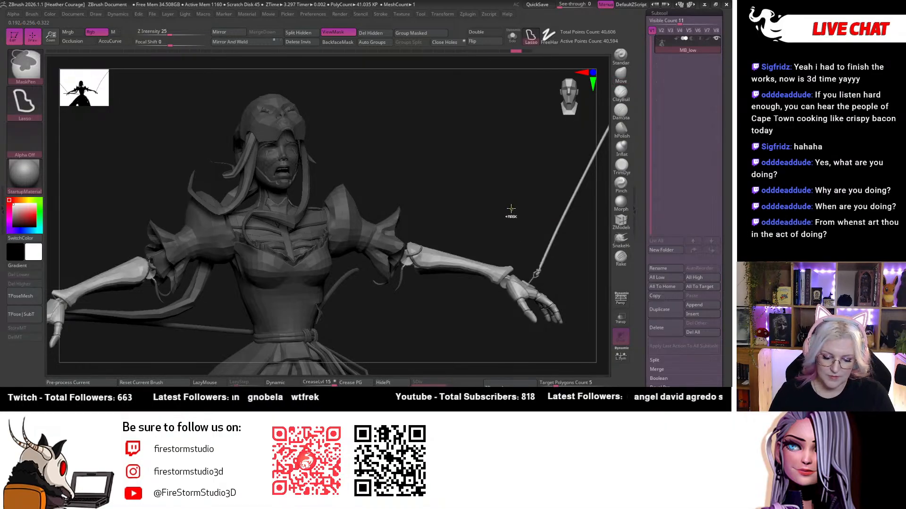
pyautogui.keyDown('ctrl'); pyautogui.moveTo(509, 208); pyautogui.dragTo(521, 236, button='right'); pyautogui.keyUp('ctrl')
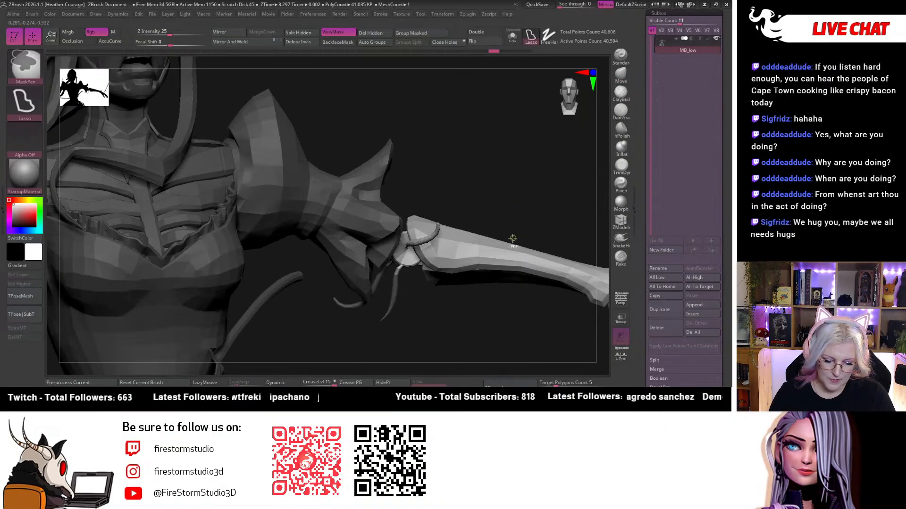
pyautogui.moveTo(511, 182)
pyautogui.keyDown('alt'); pyautogui.mouseDown(button='right')
pyautogui.moveTo(528, 212)
pyautogui.moveTo(487, 278)
pyautogui.moveTo(436, 326)
pyautogui.moveTo(439, 284)
pyautogui.mouseUp(button='right'); pyautogui.keyUp('alt')
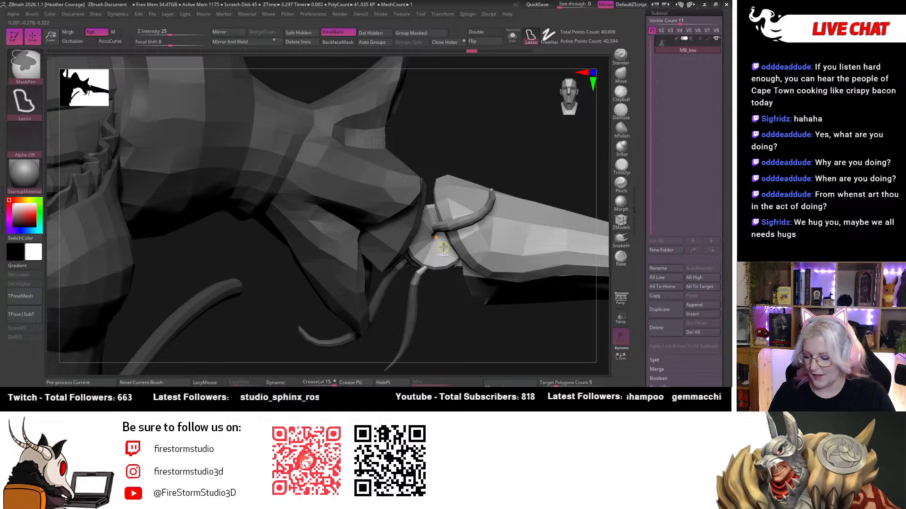
pyautogui.moveTo(449, 142)
pyautogui.keyDown('ctrl'); pyautogui.mouseDown()
pyautogui.moveTo(415, 243)
pyautogui.moveTo(495, 136)
pyautogui.moveTo(510, 96)
pyautogui.moveTo(514, 146)
pyautogui.moveTo(423, 212)
pyautogui.moveTo(482, 142)
pyautogui.moveTo(492, 195)
pyautogui.moveTo(461, 296)
pyautogui.moveTo(493, 336)
pyautogui.moveTo(511, 184)
pyautogui.moveTo(546, 149)
pyautogui.moveTo(574, 233)
pyautogui.moveTo(553, 171)
pyautogui.moveTo(519, 314)
pyautogui.moveTo(505, 287)
pyautogui.mouseUp(); pyautogui.keyUp('ctrl')
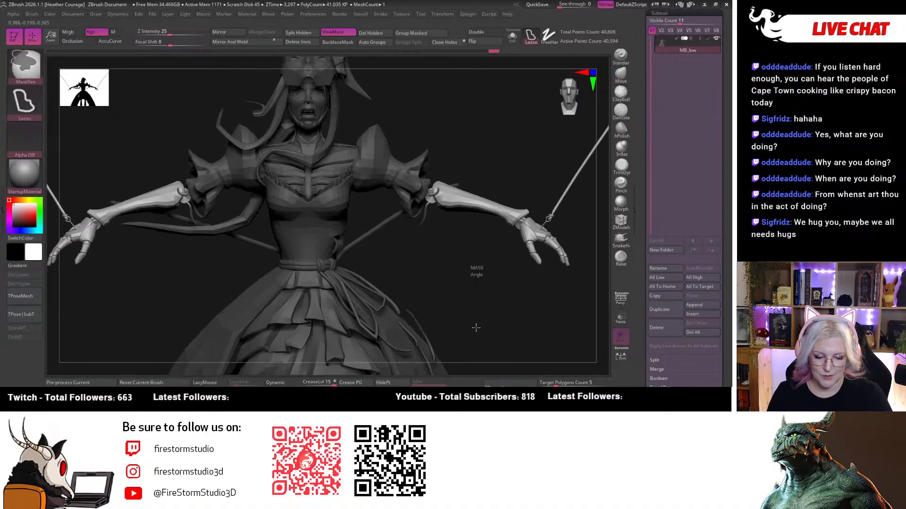
# Clear the mask, try hiding the forearm and hand polygroups, and unhide the whole figure.
pyautogui.moveTo(475, 327); pyautogui.dragTo(494, 218)
pyautogui.keyDown('ctrl'); pyautogui.keyDown('shift'); pyautogui.click(495, 209); pyautogui.keyUp('shift'); pyautogui.keyUp('ctrl')
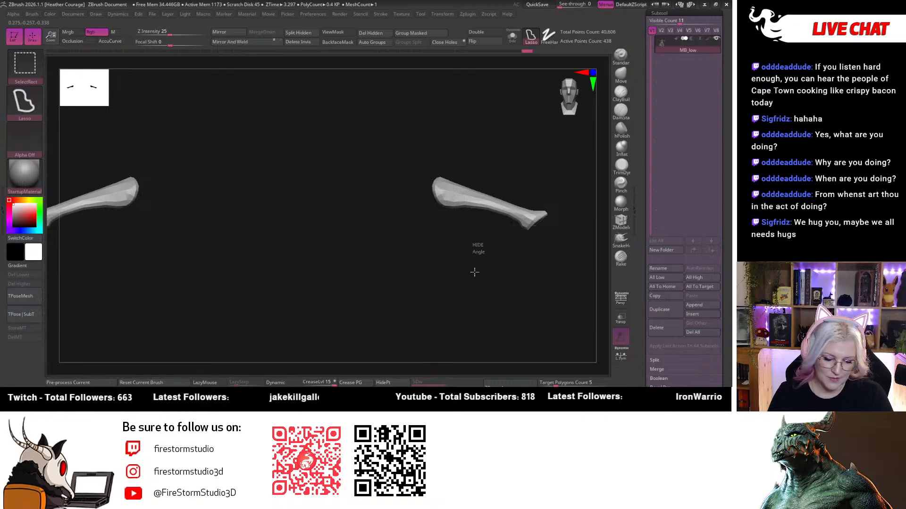
pyautogui.keyDown('ctrl'); pyautogui.keyDown('shift'); pyautogui.moveTo(474, 272); pyautogui.dragTo(489, 223); pyautogui.keyUp('shift'); pyautogui.keyUp('ctrl')
pyautogui.keyDown('ctrl'); pyautogui.keyDown('shift'); pyautogui.moveTo(544, 284); pyautogui.dragTo(533, 154); pyautogui.keyUp('shift'); pyautogui.keyUp('ctrl')
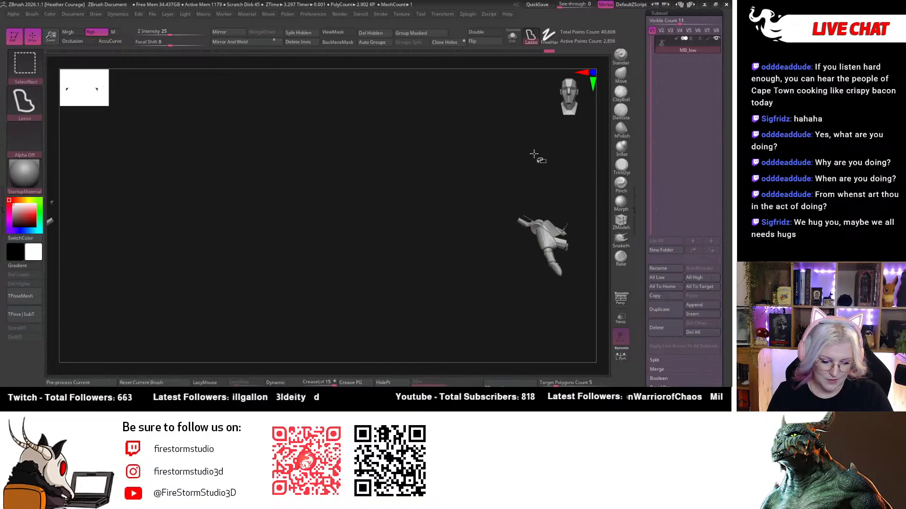
pyautogui.keyDown('ctrl'); pyautogui.keyDown('shift'); pyautogui.moveTo(469, 293); pyautogui.dragTo(469, 350); pyautogui.keyUp('shift'); pyautogui.keyUp('ctrl')
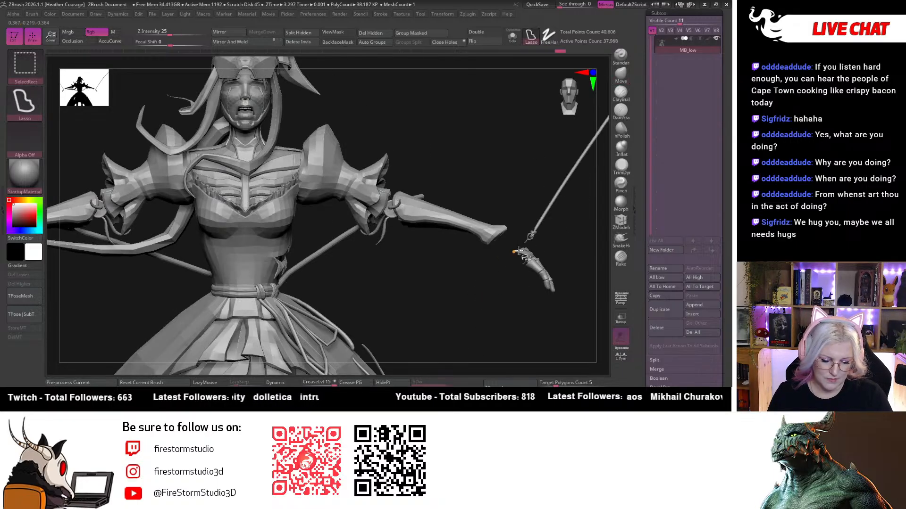
pyautogui.keyDown('ctrl'); pyautogui.keyDown('shift'); pyautogui.moveTo(479, 287); pyautogui.dragTo(476, 330); pyautogui.keyUp('shift'); pyautogui.keyUp('ctrl')
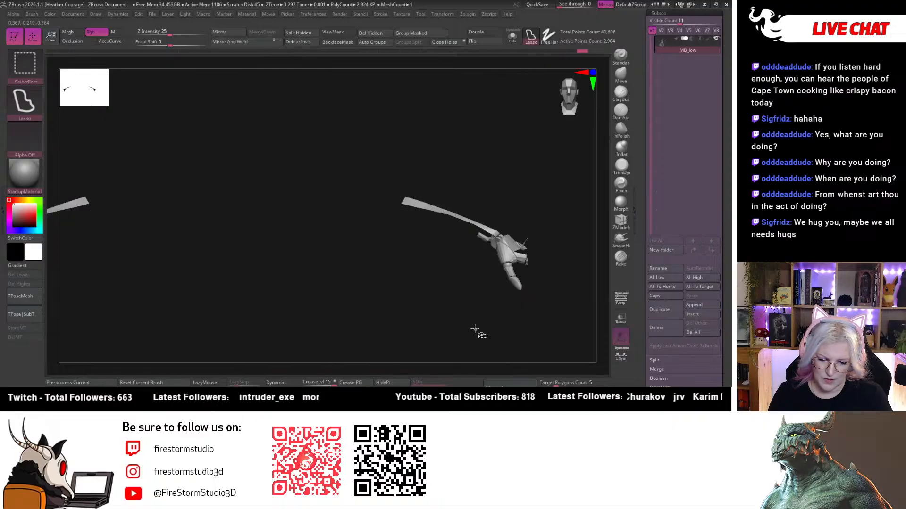
pyautogui.keyDown('ctrl'); pyautogui.keyDown('shift'); pyautogui.click(333, 202); pyautogui.keyUp('shift'); pyautogui.keyUp('ctrl')
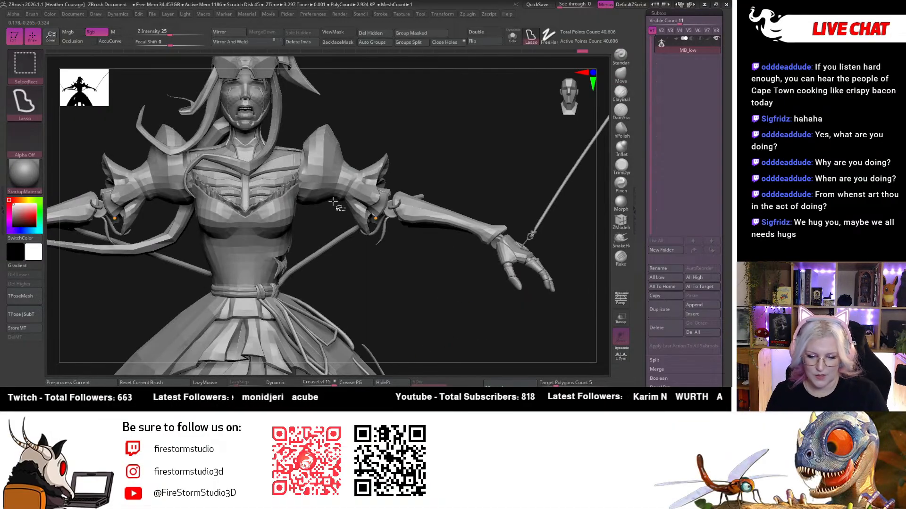
# Hide the forearm and hand pieces, leaving the body, elbow joints and strings visible.
pyautogui.keyDown('ctrl'); pyautogui.keyDown('shift'); pyautogui.click(460, 224); pyautogui.keyUp('shift'); pyautogui.keyUp('ctrl')
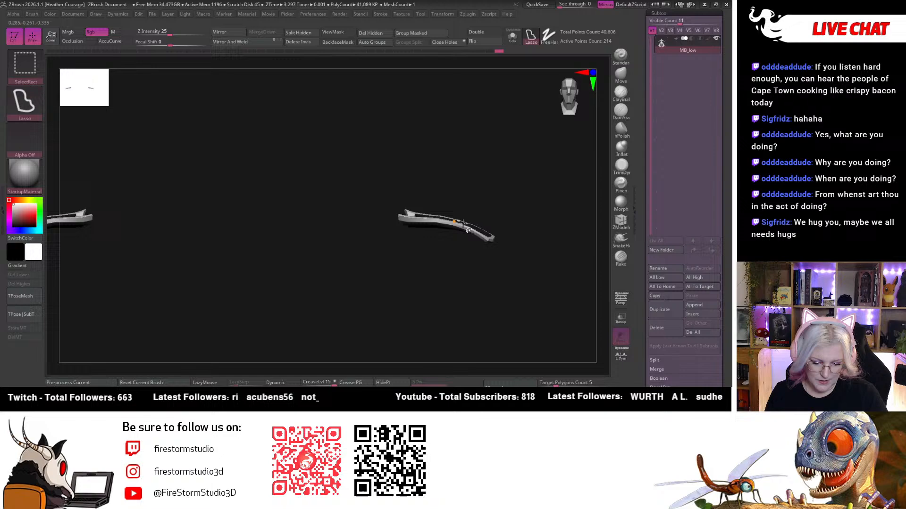
pyautogui.keyDown('ctrl'); pyautogui.keyDown('shift'); pyautogui.click(514, 124); pyautogui.keyUp('shift'); pyautogui.keyUp('ctrl')
pyautogui.keyDown('ctrl'); pyautogui.keyDown('shift'); pyautogui.click(446, 211); pyautogui.keyUp('shift'); pyautogui.keyUp('ctrl')
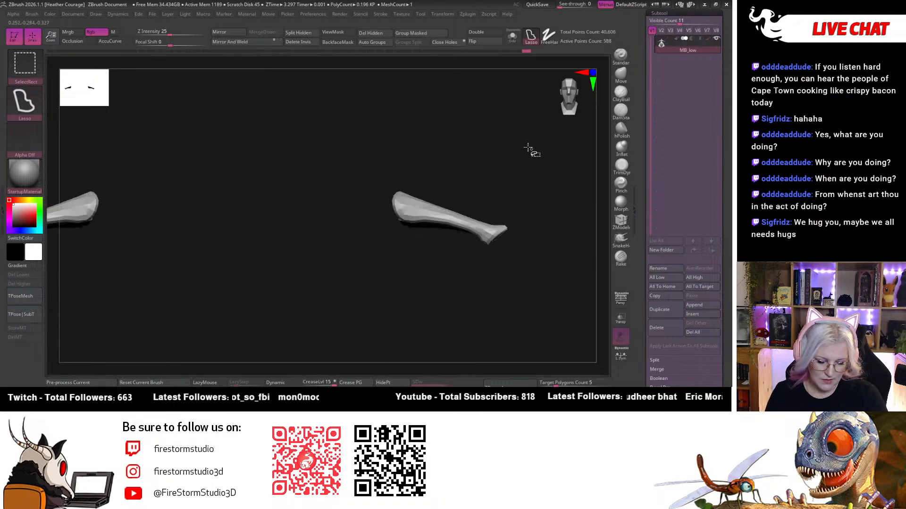
pyautogui.keyDown('ctrl'); pyautogui.keyDown('shift'); pyautogui.moveTo(528, 148); pyautogui.dragTo(541, 277); pyautogui.keyUp('shift'); pyautogui.keyUp('ctrl')
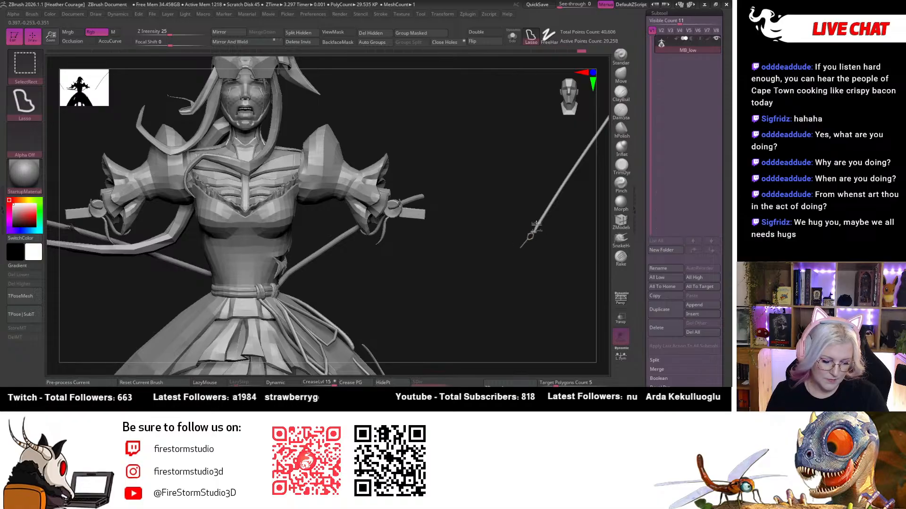
pyautogui.moveTo(537, 259); pyautogui.dragTo(544, 295)
pyautogui.press('ctrl')
# Hide the strings with their wrist loops, the elbow hinge bars and the leftover small arm pieces.
pyautogui.moveTo(452, 293)
pyautogui.mouseDown()
pyautogui.moveTo(475, 252)
pyautogui.moveTo(502, 251)
pyautogui.mouseUp()
pyautogui.keyDown('ctrl'); pyautogui.keyDown('shift'); pyautogui.click(485, 277); pyautogui.keyUp('shift'); pyautogui.keyUp('ctrl')
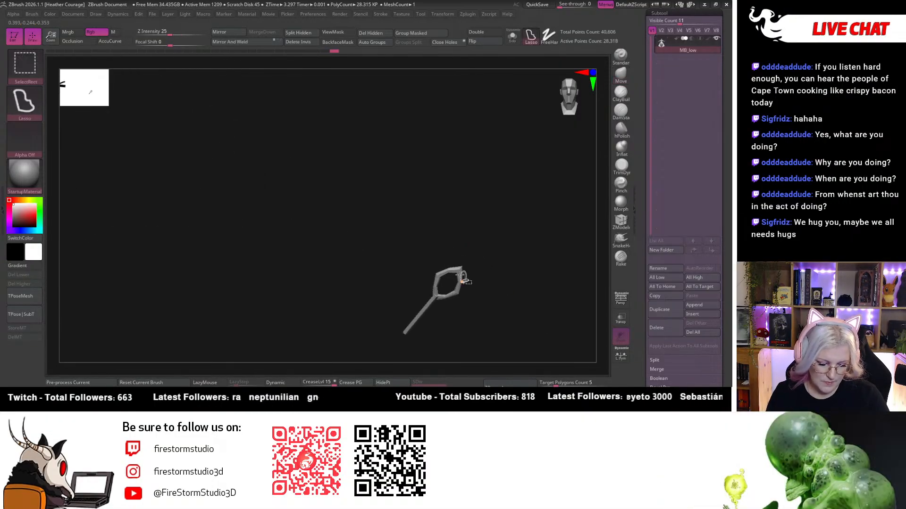
pyautogui.moveTo(449, 327)
pyautogui.keyDown('alt'); pyautogui.mouseDown()
pyautogui.moveTo(445, 297)
pyautogui.moveTo(380, 267)
pyautogui.moveTo(528, 248)
pyautogui.mouseUp(); pyautogui.keyUp('alt')
pyautogui.moveTo(491, 270)
pyautogui.mouseDown()
pyautogui.moveTo(486, 285)
pyautogui.moveTo(401, 250)
pyautogui.mouseUp()
pyautogui.hotkey('ctrl', 'shift')
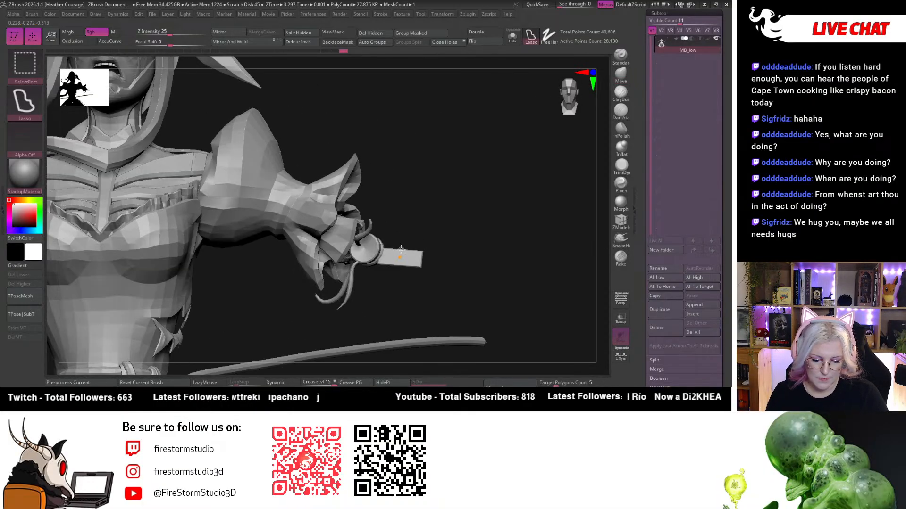
pyautogui.moveTo(459, 250)
pyautogui.keyDown('alt'); pyautogui.mouseDown()
pyautogui.moveTo(443, 197)
pyautogui.moveTo(522, 256)
pyautogui.moveTo(453, 307)
pyautogui.moveTo(298, 265)
pyautogui.mouseUp(); pyautogui.keyUp('alt')
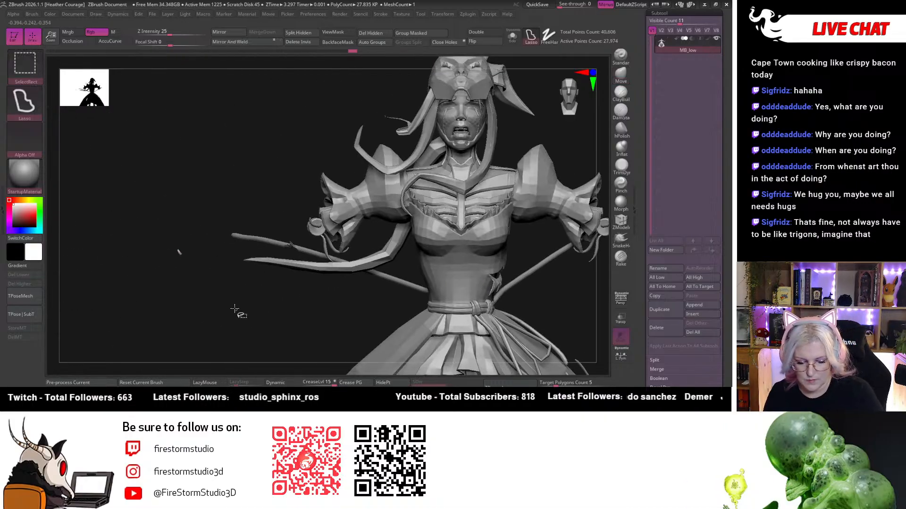
pyautogui.keyDown('alt'); pyautogui.moveTo(225, 332); pyautogui.dragTo(473, 177); pyautogui.keyUp('alt')
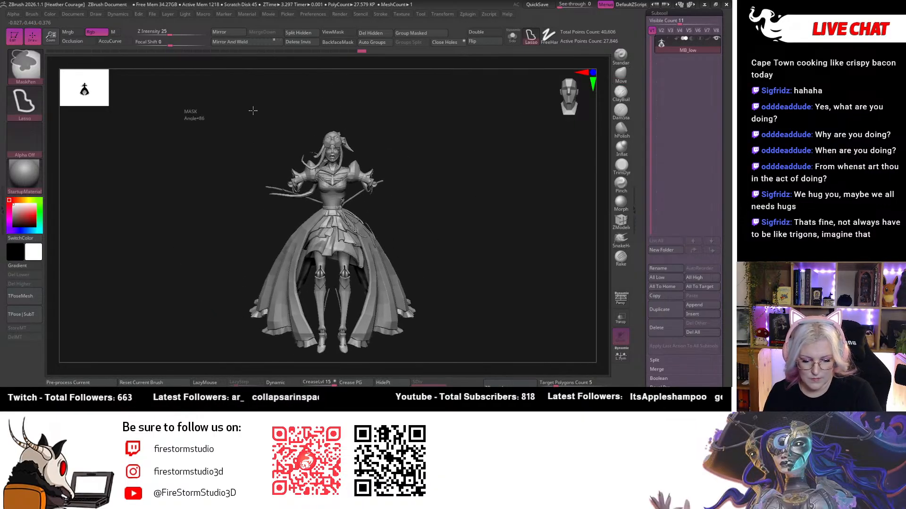
# Mask the visible body and unhide the rest, keeping the forearms, hands and strings unmasked.
pyautogui.moveTo(253, 112)
pyautogui.keyDown('ctrl'); pyautogui.mouseDown()
pyautogui.moveTo(461, 372)
pyautogui.moveTo(192, 246)
pyautogui.moveTo(198, 118)
pyautogui.mouseUp(); pyautogui.keyUp('ctrl')
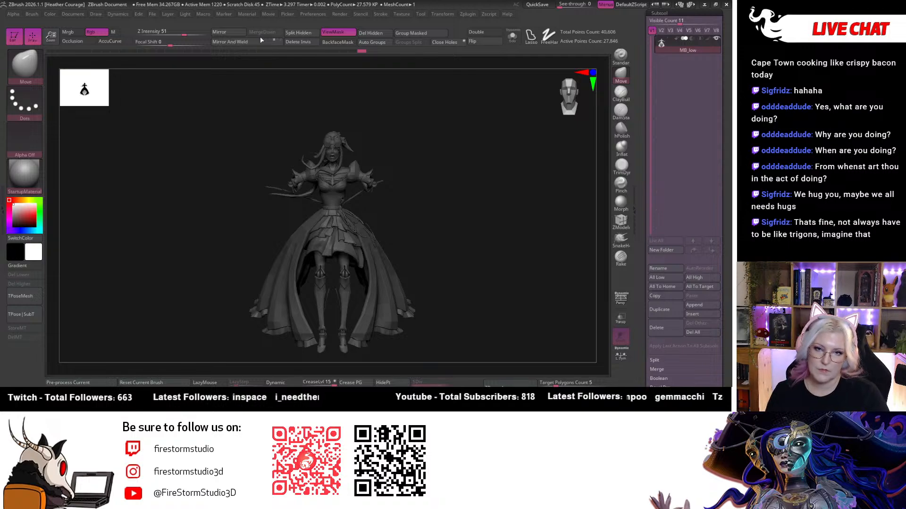
pyautogui.keyDown('ctrl'); pyautogui.click(506, 224); pyautogui.keyUp('ctrl')
pyautogui.keyDown('alt'); pyautogui.moveTo(506, 224); pyautogui.dragTo(506, 198); pyautogui.keyUp('alt')
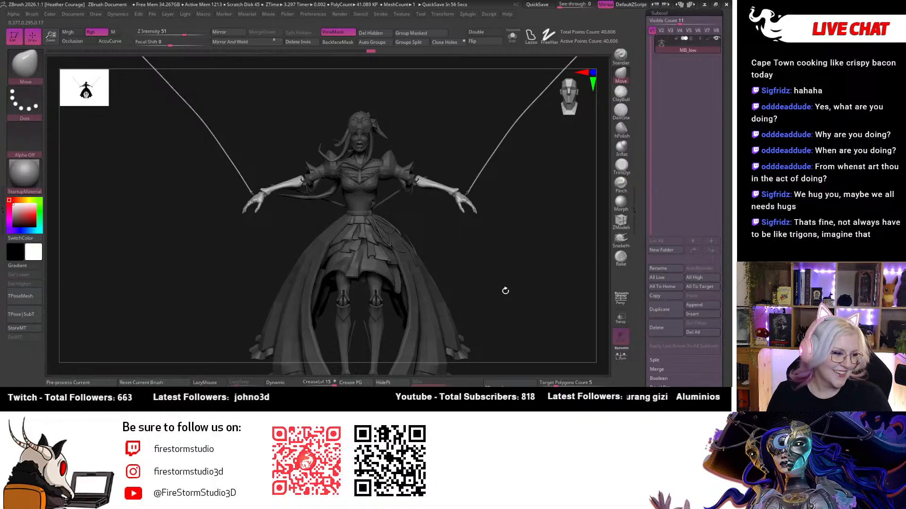
# Place the gizmo's pivot at the elbow end of the unmasked forearm, aligned with the joint.
pyautogui.keyDown('alt'); pyautogui.moveTo(543, 253); pyautogui.dragTo(1, 349); pyautogui.keyUp('alt')
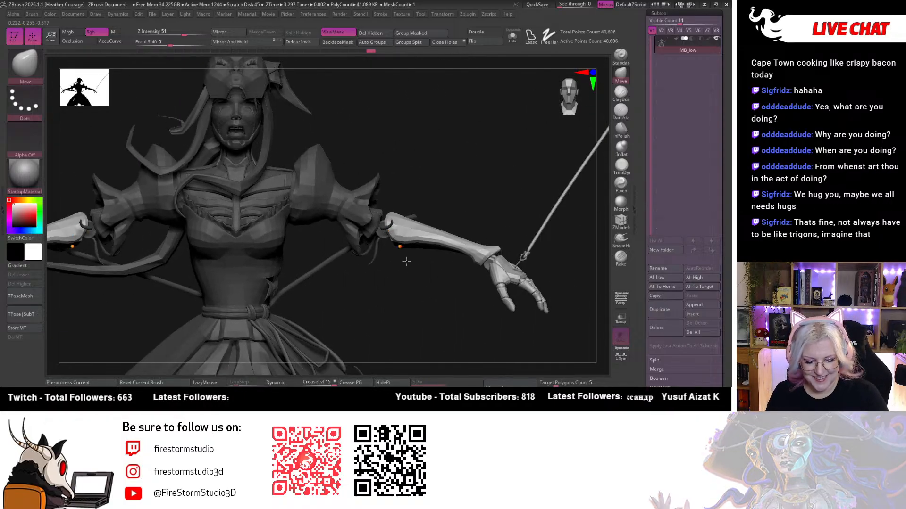
pyautogui.press('w')
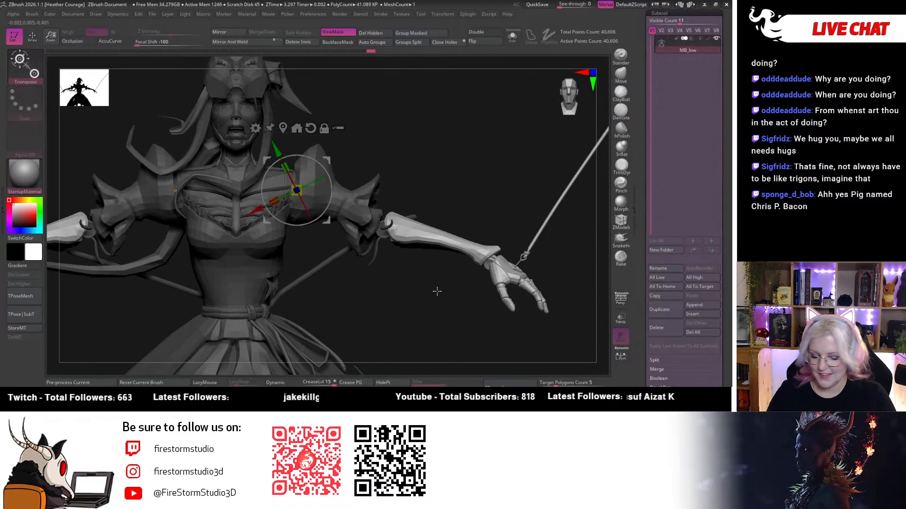
pyautogui.keyDown('alt'); pyautogui.click(394, 234); pyautogui.keyUp('alt')
pyautogui.keyDown('alt'); pyautogui.moveTo(418, 297); pyautogui.dragTo(432, 366); pyautogui.keyUp('alt')
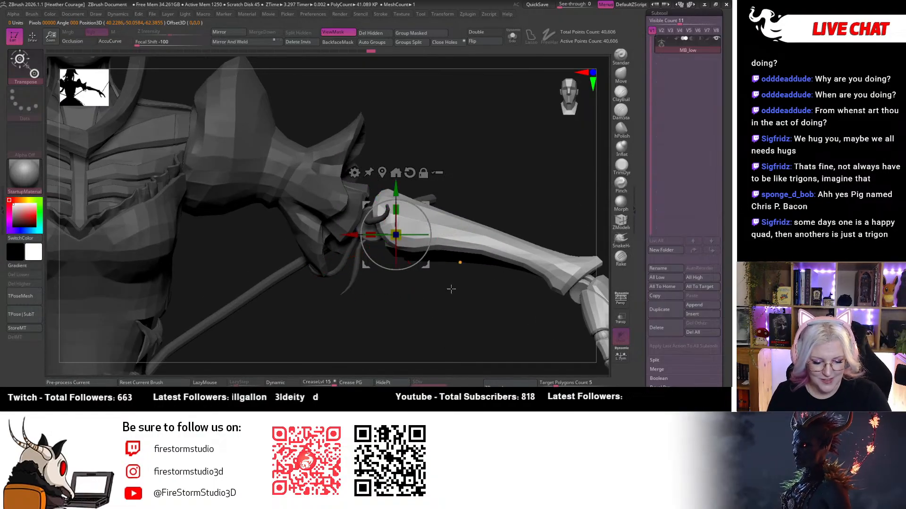
pyautogui.moveTo(451, 289); pyautogui.dragTo(401, 251)
pyautogui.keyDown('alt'); pyautogui.moveTo(353, 234); pyautogui.dragTo(386, 235); pyautogui.keyUp('alt')
pyautogui.moveTo(574, 235); pyautogui.dragTo(490, 277)
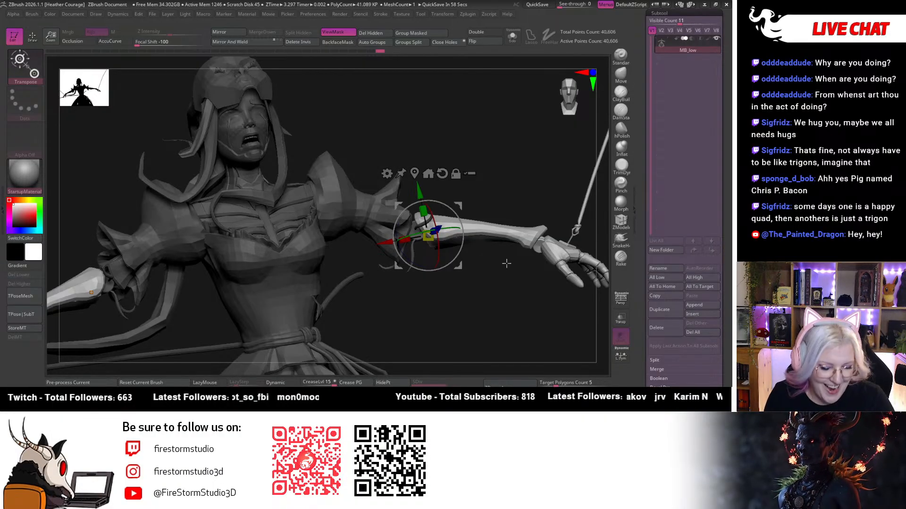
# Rotate the forearms, hands and strings upward about the elbows until the forearms are nearly horizontal, angling them slightly in depth.
pyautogui.moveTo(506, 263); pyautogui.dragTo(502, 155)
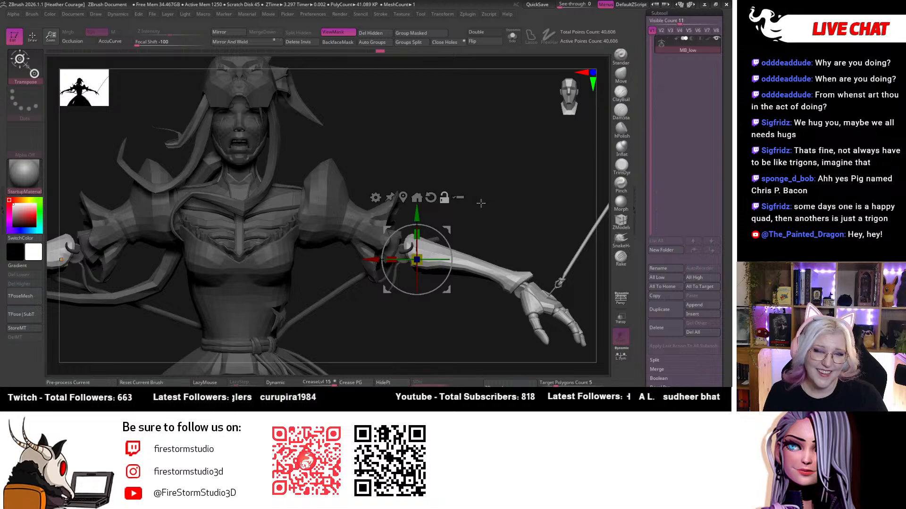
pyautogui.moveTo(448, 247); pyautogui.dragTo(447, 238)
pyautogui.scroll(5, 419, 266)
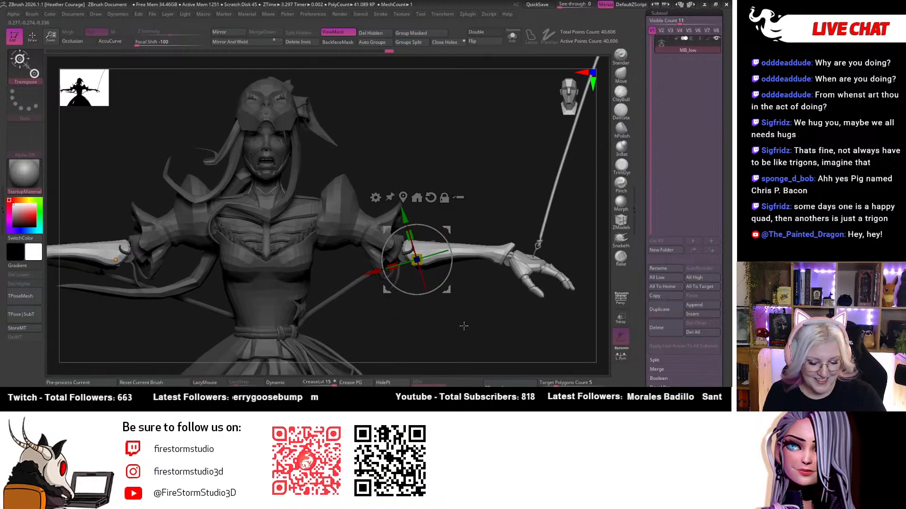
pyautogui.moveTo(414, 245); pyautogui.dragTo(499, 172)
pyautogui.hotkey('ctrl', 'z')
pyautogui.moveTo(500, 138); pyautogui.dragTo(562, 104)
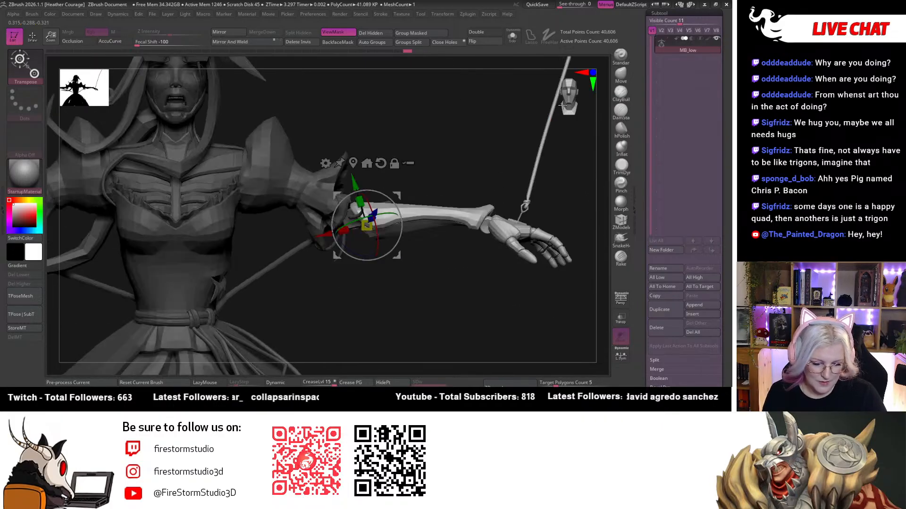
pyautogui.moveTo(396, 218); pyautogui.dragTo(373, 209)
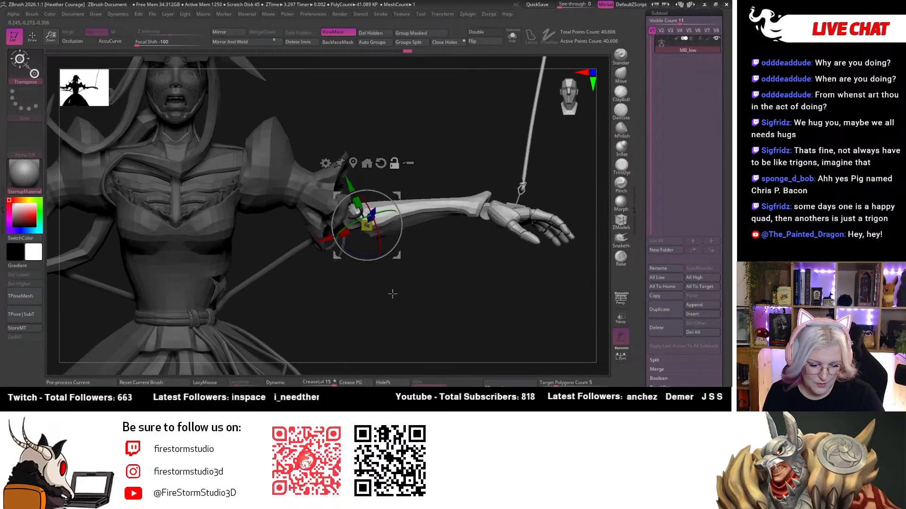
pyautogui.keyDown('ctrl'); pyautogui.moveTo(392, 293); pyautogui.dragTo(383, 281, button='right'); pyautogui.keyUp('ctrl')
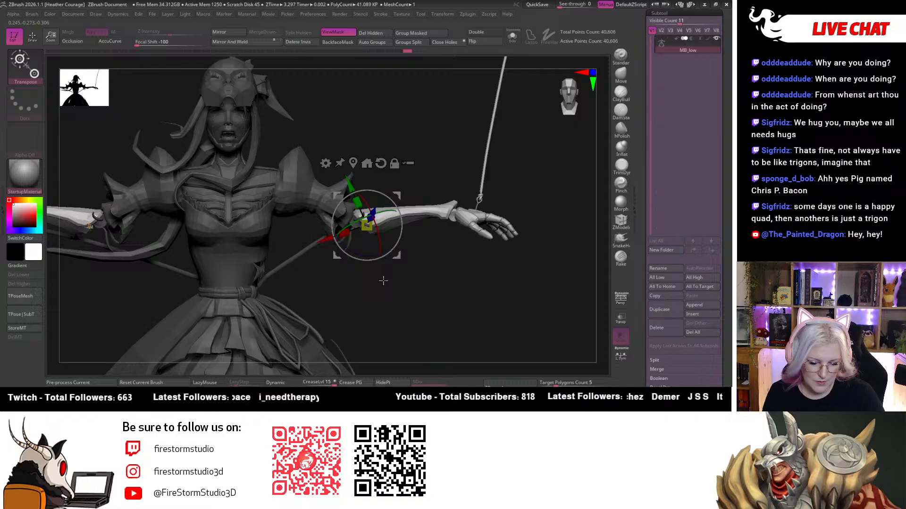
pyautogui.moveTo(383, 281); pyautogui.dragTo(475, 259)
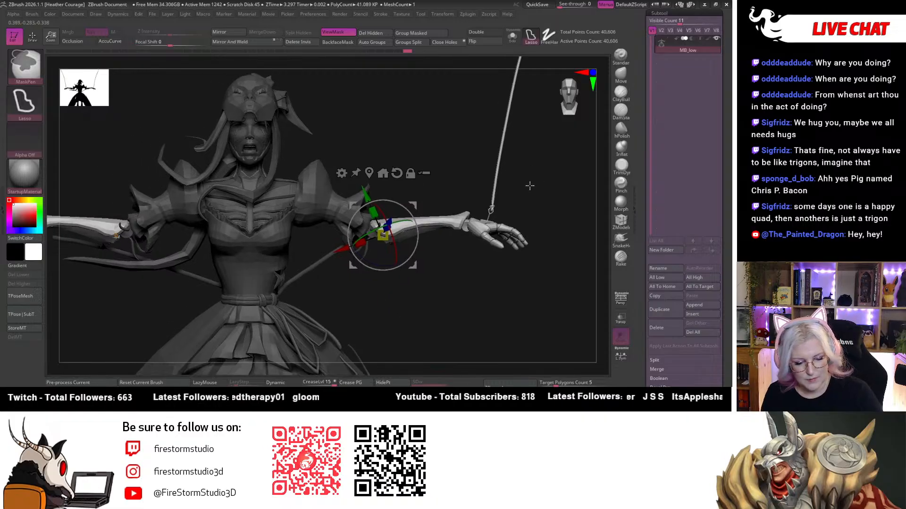
# Isolate the sleeve ruffle pieces to check the selection, unhide everything, and unmask the ruffles and elbow joints.
pyautogui.moveTo(430, 134)
pyautogui.keyDown('ctrl'); pyautogui.keyDown('shift'); pyautogui.mouseDown()
pyautogui.moveTo(380, 136)
pyautogui.moveTo(325, 238)
pyautogui.moveTo(342, 241)
pyautogui.mouseUp(); pyautogui.keyUp('shift'); pyautogui.keyUp('ctrl')
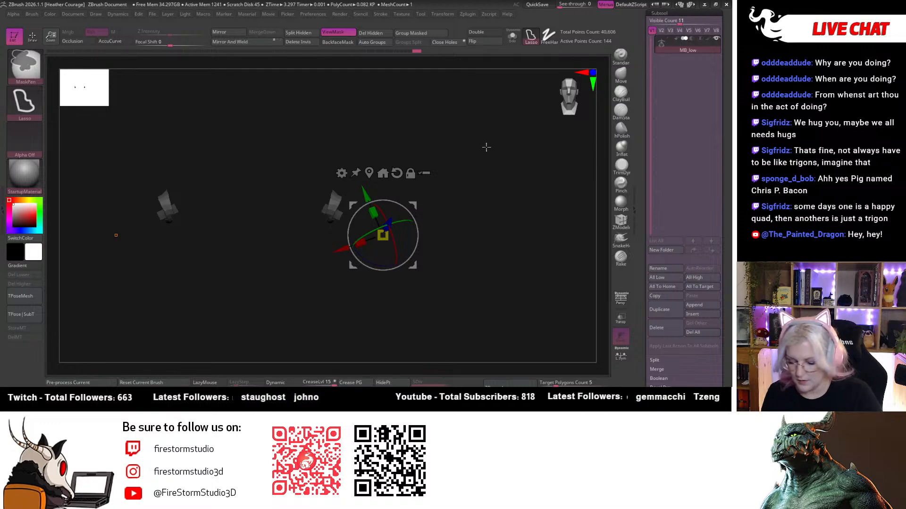
pyautogui.keyDown('ctrl'); pyautogui.keyDown('shift'); pyautogui.click(435, 207); pyautogui.keyUp('shift'); pyautogui.keyUp('ctrl')
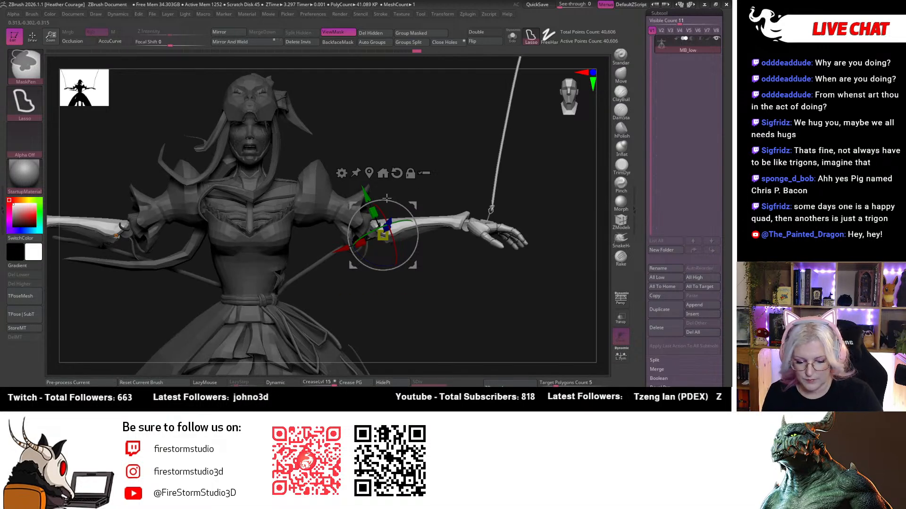
pyautogui.moveTo(372, 151)
pyautogui.keyDown('ctrl'); pyautogui.keyDown('alt'); pyautogui.mouseDown()
pyautogui.moveTo(386, 291)
pyautogui.moveTo(440, 113)
pyautogui.mouseUp(); pyautogui.keyUp('alt'); pyautogui.keyUp('ctrl')
pyautogui.moveTo(501, 324); pyautogui.dragTo(358, 198)
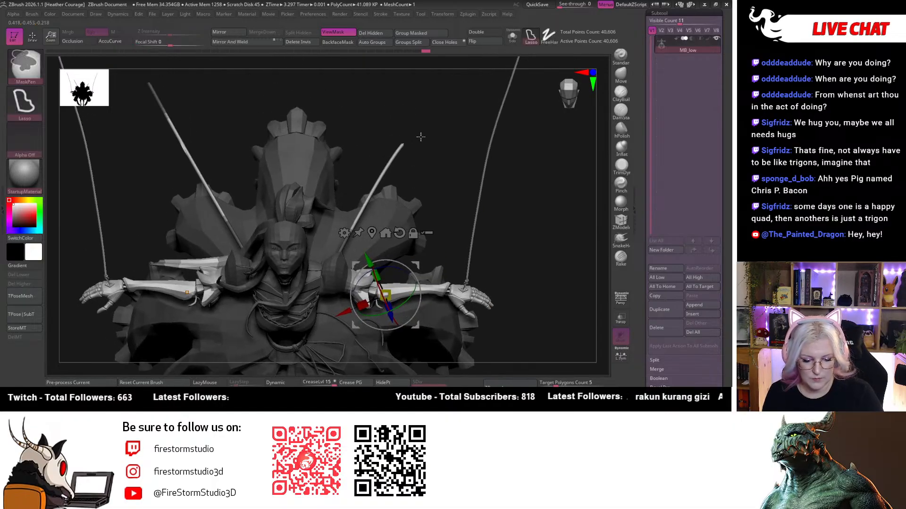
# Try to raise the forearms and sleeve ruffles by rotating and nudging them with the gizmo centred on the ruffle's upper-arm end.
pyautogui.moveTo(532, 209); pyautogui.dragTo(517, 254)
pyautogui.keyDown('alt'); pyautogui.click(318, 258); pyautogui.keyUp('alt')
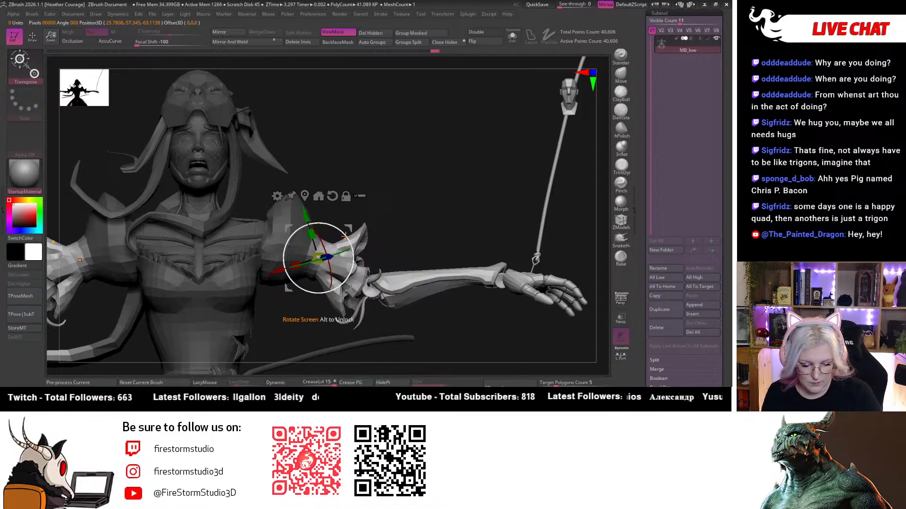
pyautogui.moveTo(346, 236); pyautogui.dragTo(396, 198)
pyautogui.click(305, 196)
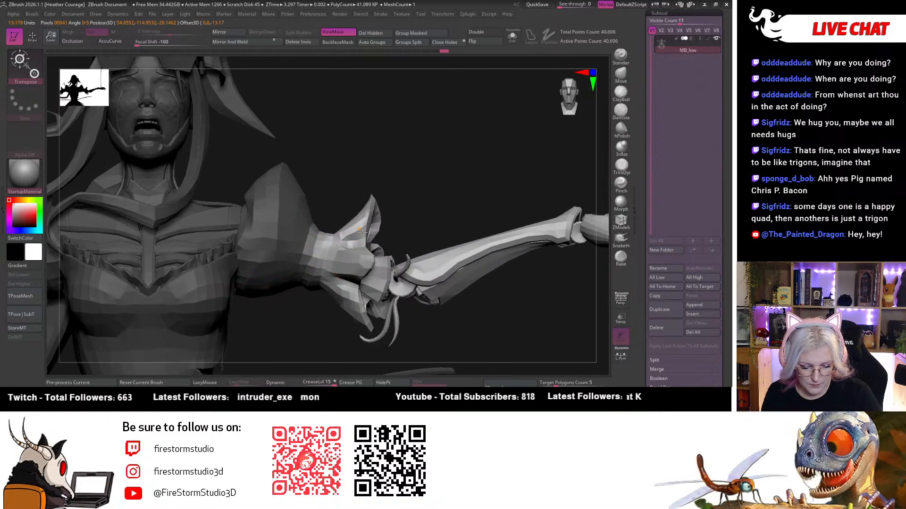
pyautogui.moveTo(443, 151); pyautogui.dragTo(370, 188)
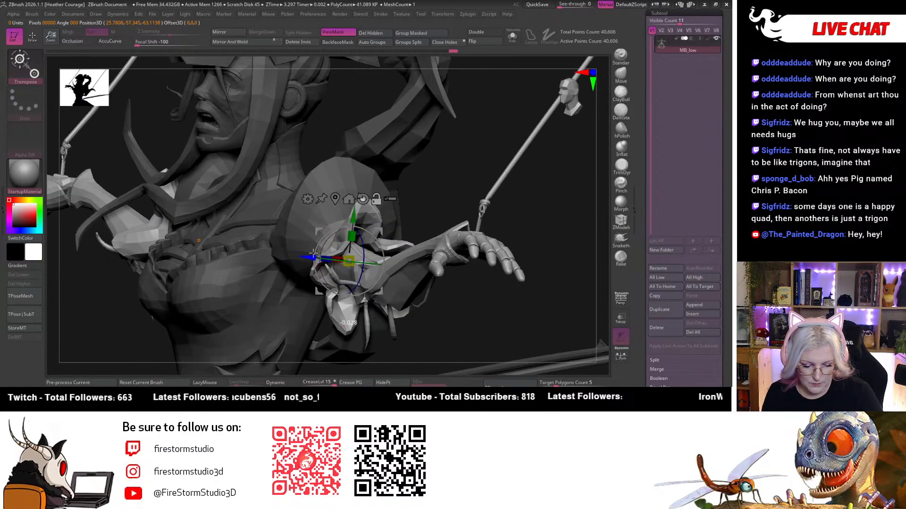
pyautogui.keyDown('shift'); pyautogui.moveTo(474, 160); pyautogui.dragTo(476, 203); pyautogui.keyUp('shift')
pyautogui.click(566, 98)
pyautogui.moveTo(374, 272); pyautogui.dragTo(374, 267)
pyautogui.moveTo(336, 237); pyautogui.dragTo(367, 254)
# Unmask the puffed upper sleeves together with the forearms, checking the selection from several angles.
pyautogui.keyDown('alt'); pyautogui.moveTo(464, 174); pyautogui.dragTo(377, 83); pyautogui.keyUp('alt')
pyautogui.moveTo(488, 288)
pyautogui.mouseDown()
pyautogui.moveTo(508, 260)
pyautogui.moveTo(488, 265)
pyautogui.moveTo(511, 265)
pyautogui.moveTo(491, 278)
pyautogui.moveTo(485, 245)
pyautogui.moveTo(468, 253)
pyautogui.mouseUp()
pyautogui.press('q')
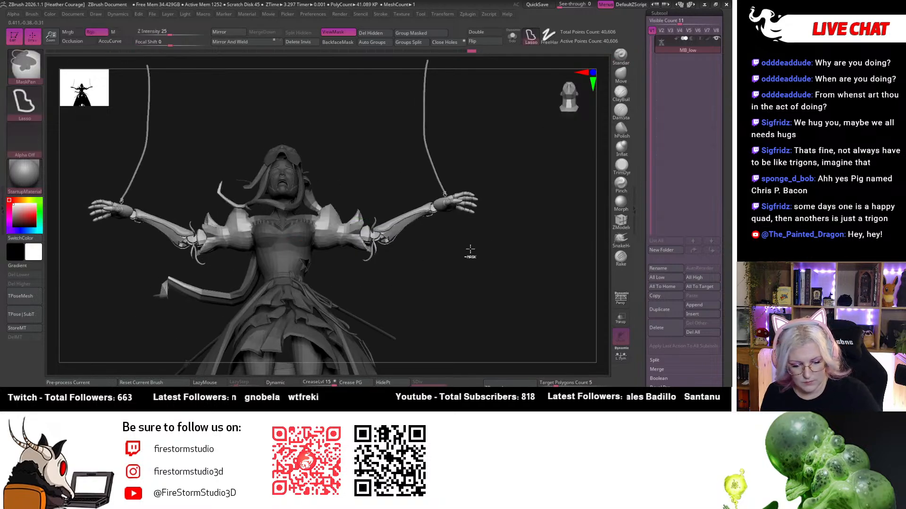
pyautogui.moveTo(470, 250)
pyautogui.mouseDown()
pyautogui.moveTo(474, 318)
pyautogui.moveTo(471, 311)
pyautogui.mouseUp()
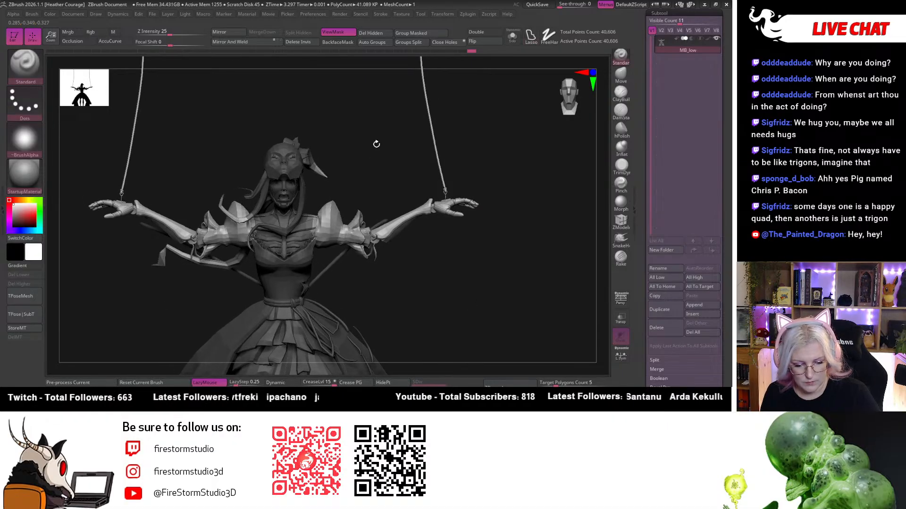
pyautogui.moveTo(376, 143)
pyautogui.mouseDown()
pyautogui.moveTo(530, 172)
pyautogui.moveTo(475, 209)
pyautogui.moveTo(531, 178)
pyautogui.moveTo(487, 163)
pyautogui.moveTo(474, 194)
pyautogui.mouseUp()
pyautogui.moveTo(410, 324)
pyautogui.mouseDown()
pyautogui.moveTo(417, 314)
pyautogui.moveTo(388, 334)
pyautogui.mouseUp()
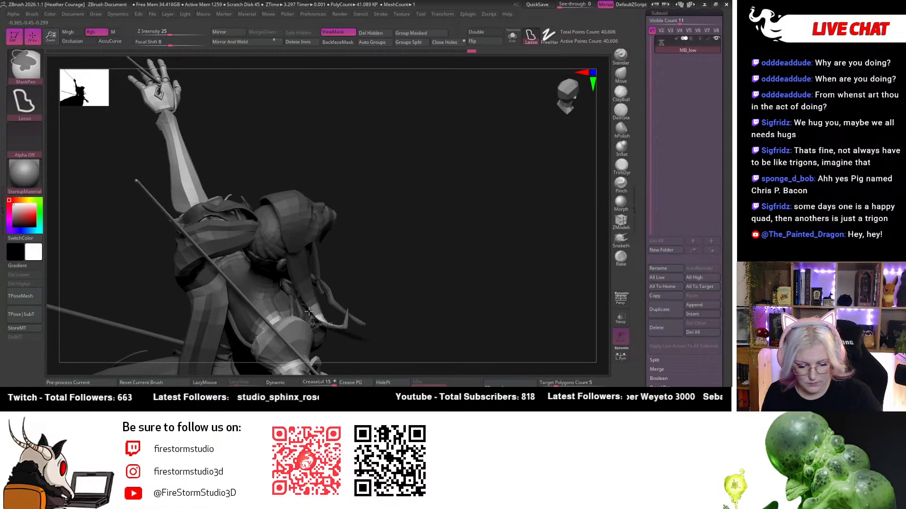
pyautogui.moveTo(388, 293)
pyautogui.mouseDown()
pyautogui.moveTo(469, 263)
pyautogui.moveTo(478, 221)
pyautogui.moveTo(333, 188)
pyautogui.mouseUp()
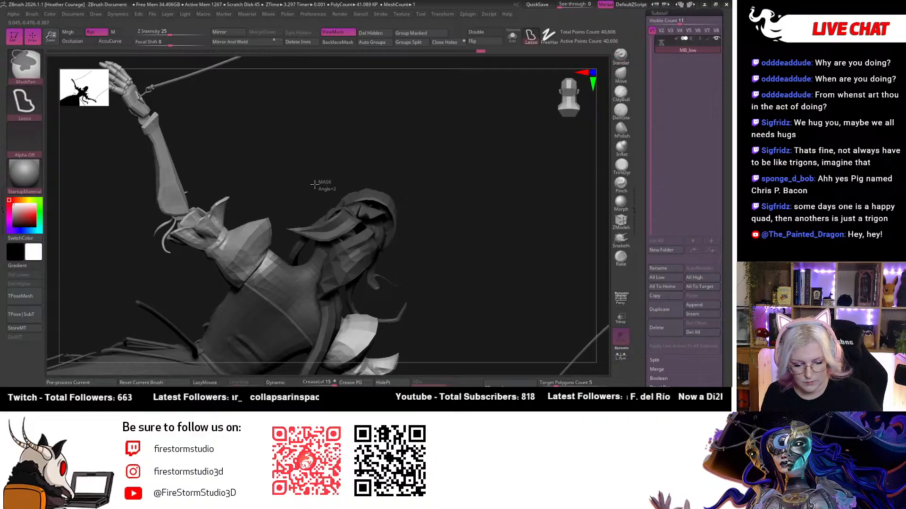
pyautogui.moveTo(426, 152)
pyautogui.mouseDown()
pyautogui.moveTo(420, 141)
pyautogui.moveTo(422, 148)
pyautogui.mouseUp()
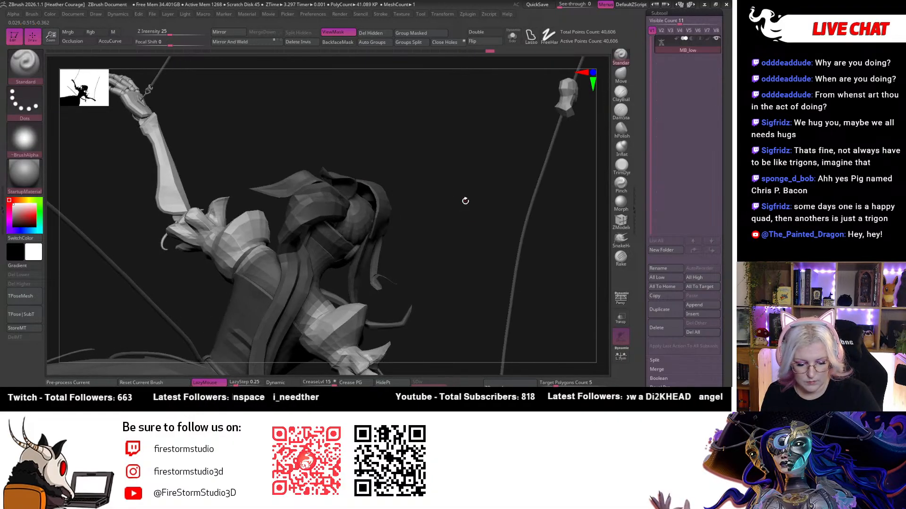
pyautogui.moveTo(447, 185); pyautogui.dragTo(538, 139)
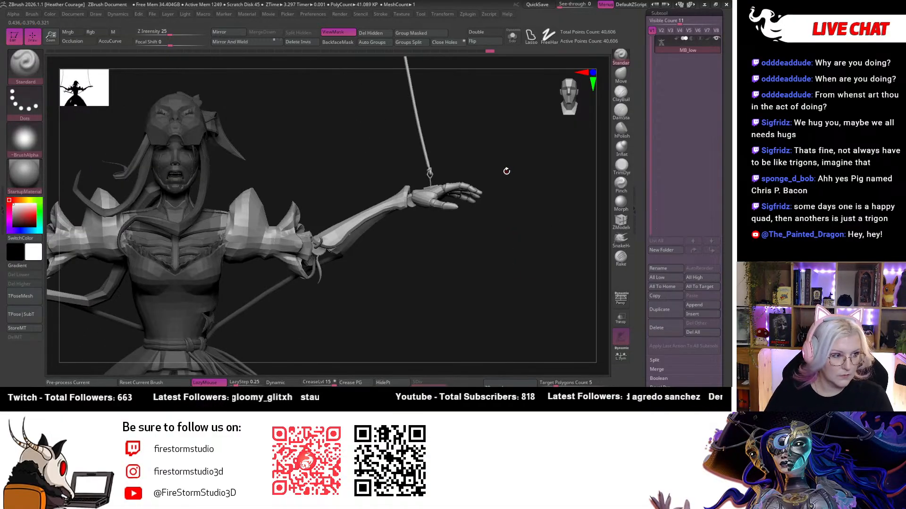
# Try to rotate the whole arms slightly upward with the gizmo placed at the shoulder joint.
pyautogui.moveTo(269, 244); pyautogui.dragTo(228, 219)
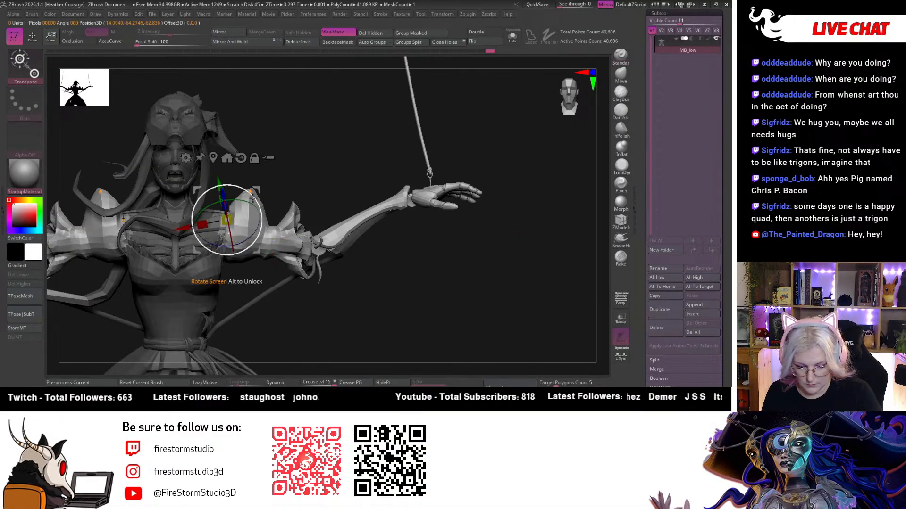
pyautogui.moveTo(291, 308); pyautogui.dragTo(351, 185)
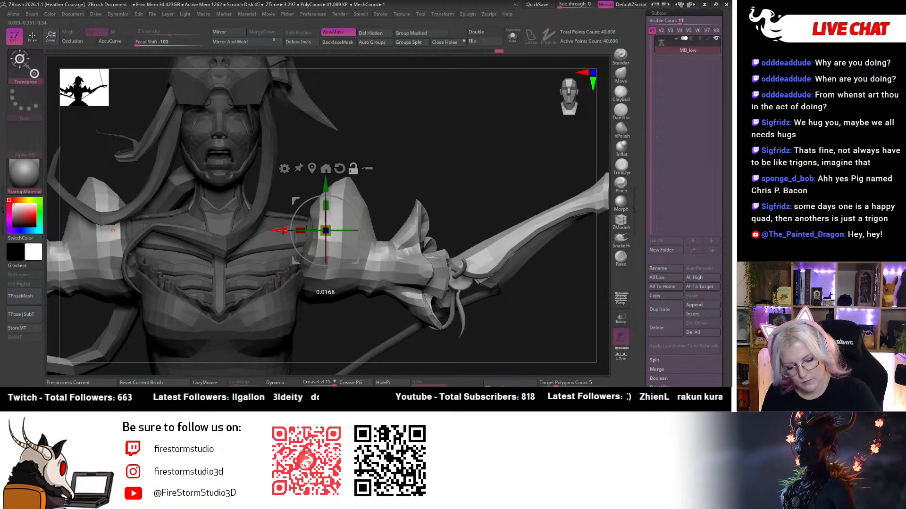
pyautogui.moveTo(371, 202); pyautogui.dragTo(367, 207)
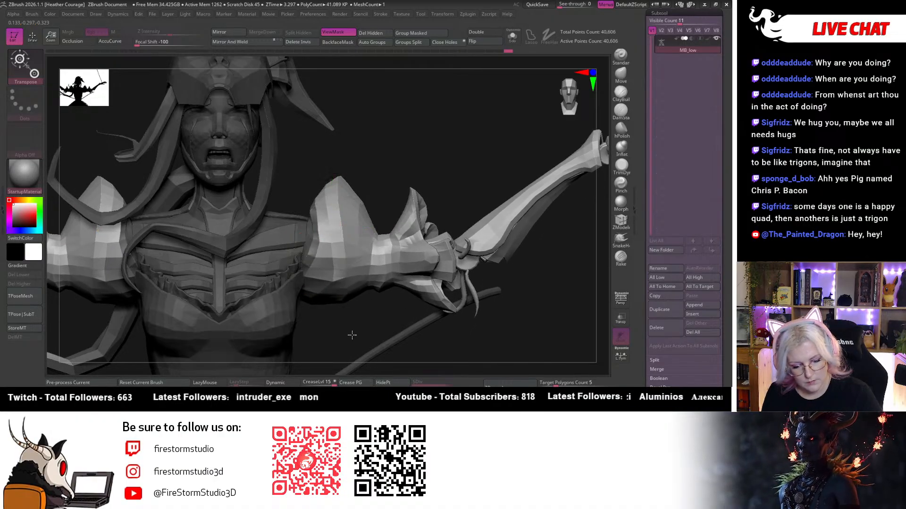
pyautogui.keyDown('ctrl'); pyautogui.moveTo(352, 335); pyautogui.dragTo(352, 301, button='right'); pyautogui.keyUp('ctrl')
pyautogui.moveTo(351, 198); pyautogui.dragTo(353, 199)
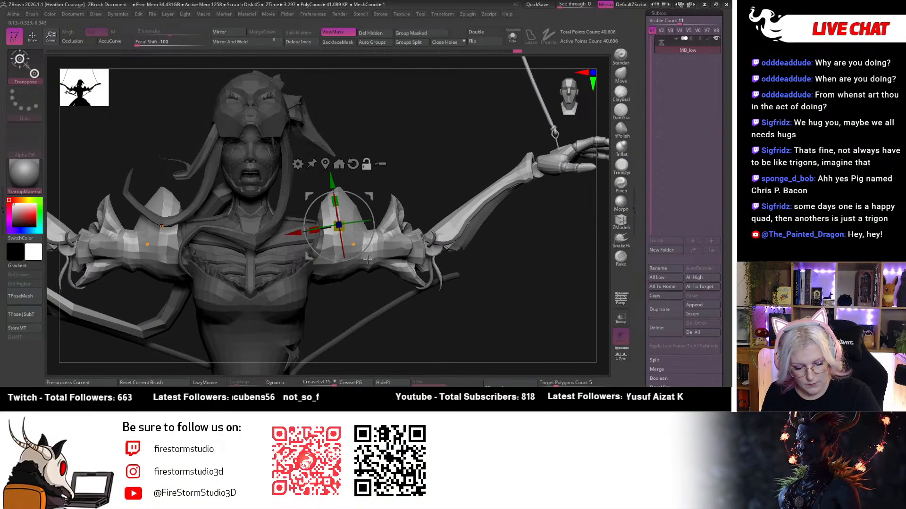
pyautogui.moveTo(467, 326)
pyautogui.mouseDown()
pyautogui.moveTo(431, 320)
pyautogui.moveTo(469, 323)
pyautogui.moveTo(452, 330)
pyautogui.mouseUp()
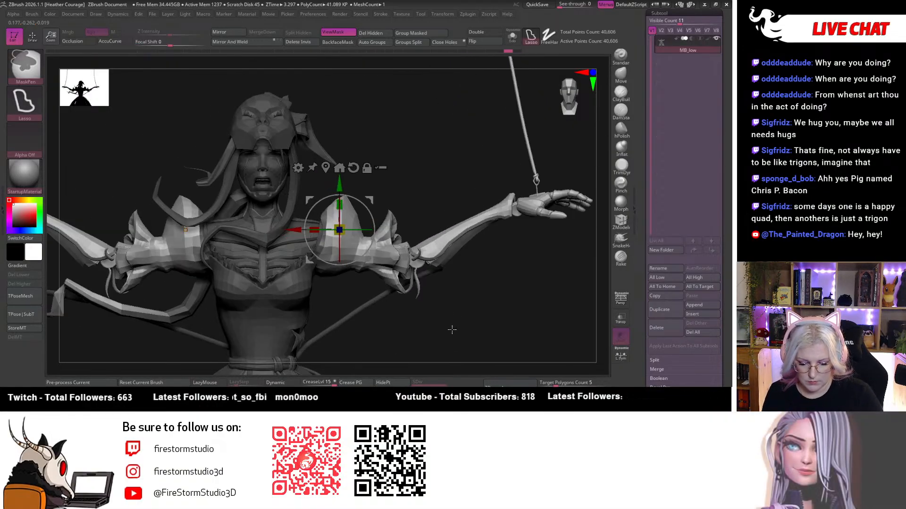
# Undo the shoulder rotation, the puffed-sleeve unmasking and the ruffle rotation.
pyautogui.hotkey('ctrl', 'z')
pyautogui.hotkey('ctrl', 'z')
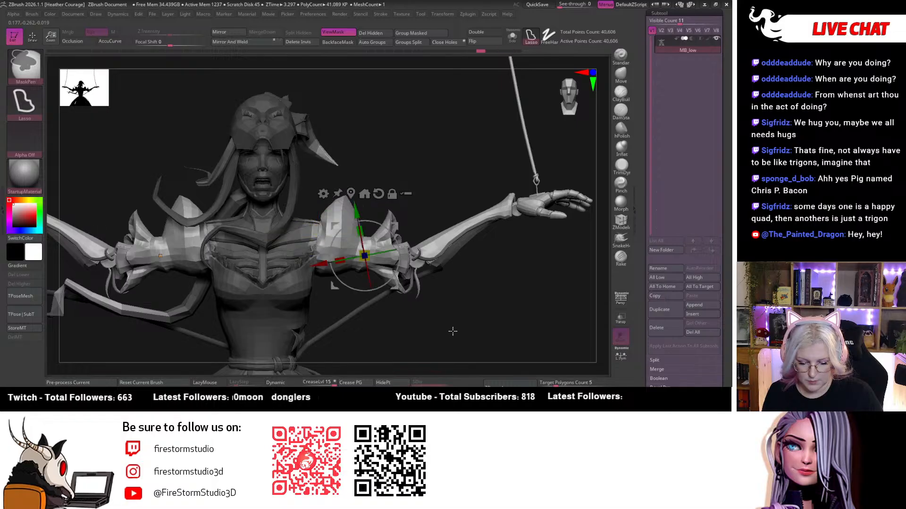
pyautogui.hotkey('ctrl', 'z')
pyautogui.hotkey('ctrl', 'z')
pyautogui.hotkey('ctrl', 'z')
pyautogui.hotkey('ctrl', 'z')
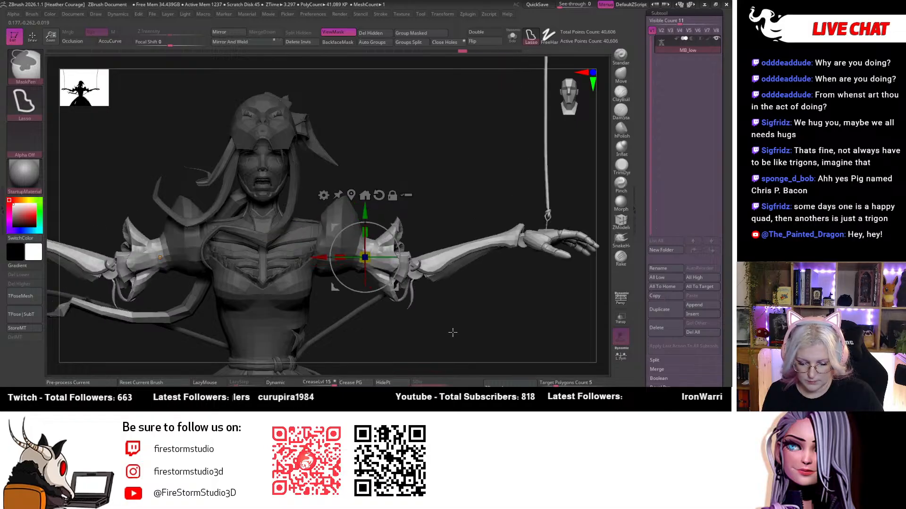
pyautogui.hotkey('ctrl', 'z')
pyautogui.hotkey('ctrl', 'z')
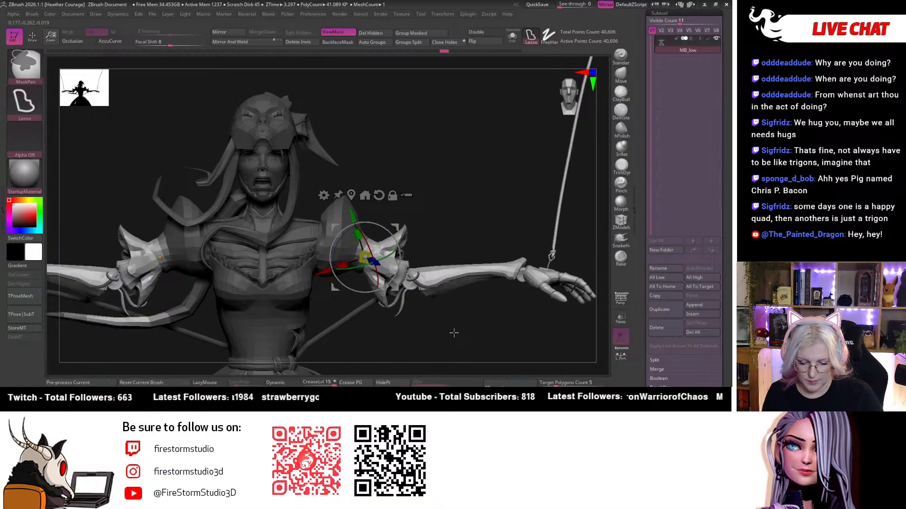
# Centre the gizmo where the sleeve ruffles meet the puffed sleeves, and rotate the ruffles, forearms and hands upward.
pyautogui.moveTo(477, 333); pyautogui.dragTo(519, 322)
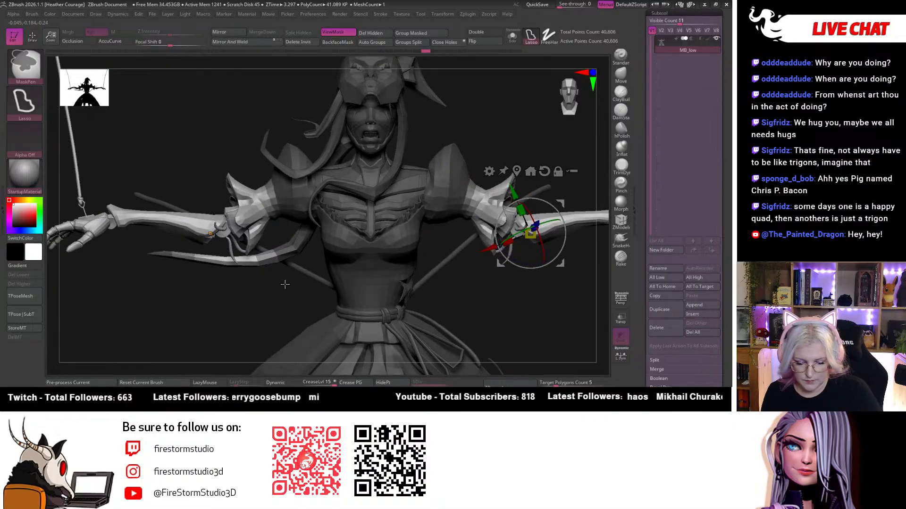
pyautogui.moveTo(262, 329)
pyautogui.mouseDown()
pyautogui.moveTo(257, 314)
pyautogui.moveTo(192, 324)
pyautogui.moveTo(311, 325)
pyautogui.mouseUp()
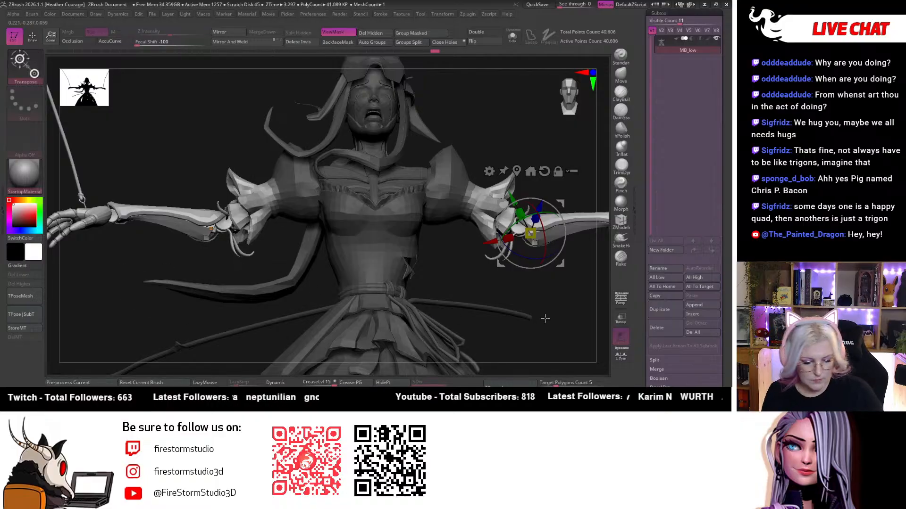
pyautogui.moveTo(545, 318); pyautogui.dragTo(572, 93)
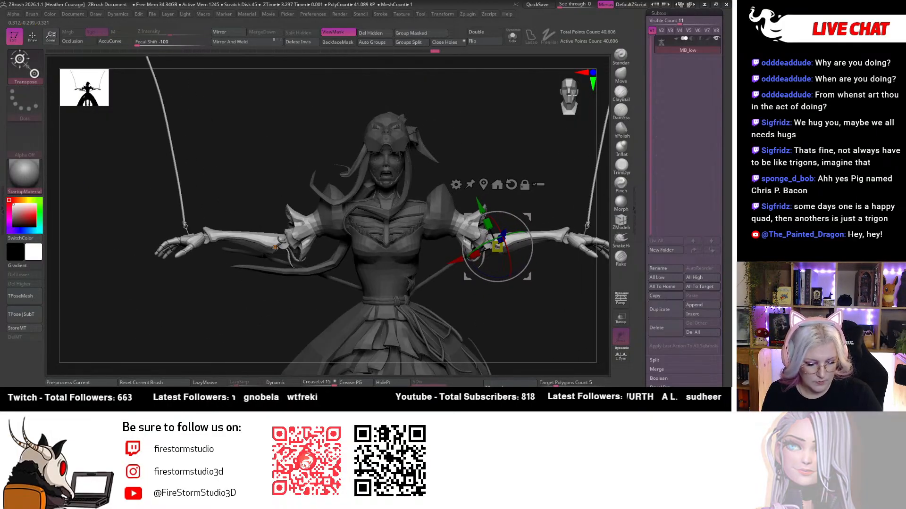
pyautogui.moveTo(516, 214); pyautogui.dragTo(466, 220)
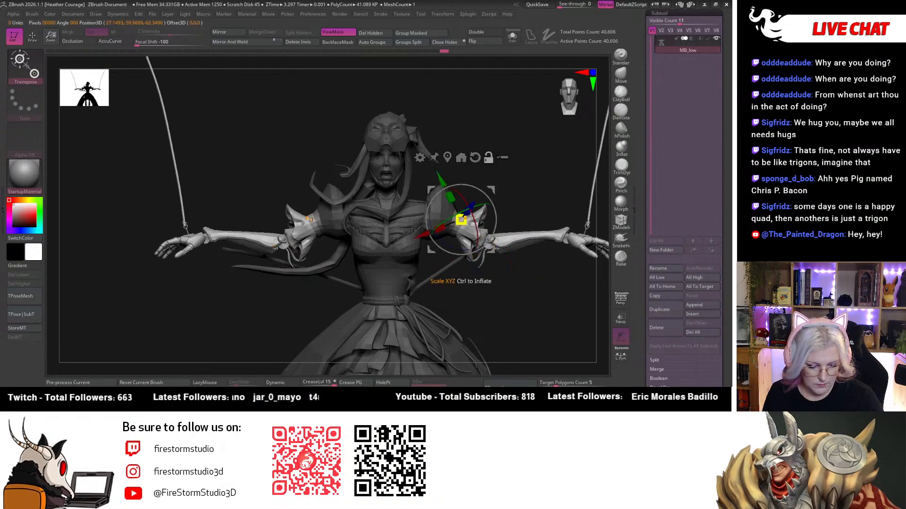
pyautogui.moveTo(479, 180); pyautogui.dragTo(478, 178)
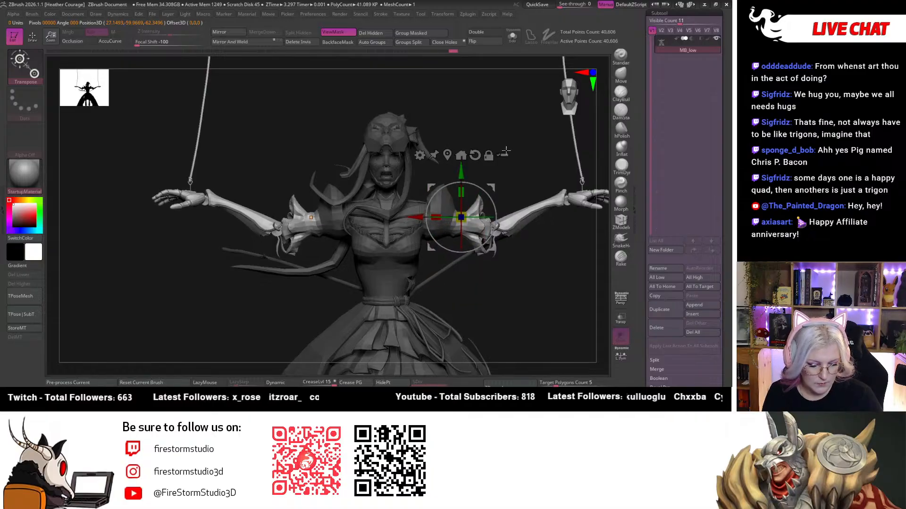
# Unmask the remaining lower ruffle points and bow ends around the elbows together with the forearms.
pyautogui.moveTo(506, 150)
pyautogui.mouseDown()
pyautogui.moveTo(536, 294)
pyautogui.moveTo(542, 264)
pyautogui.moveTo(528, 254)
pyautogui.moveTo(491, 301)
pyautogui.moveTo(516, 309)
pyautogui.moveTo(516, 322)
pyautogui.moveTo(524, 297)
pyautogui.mouseUp()
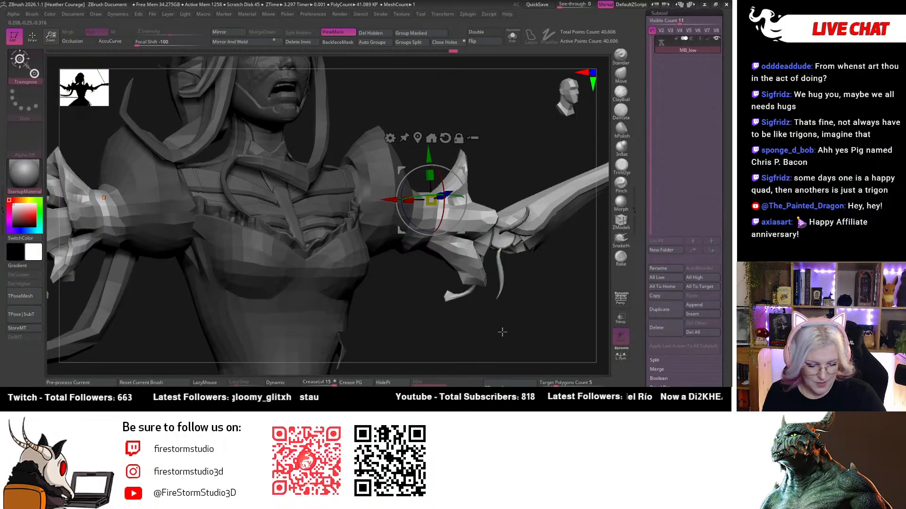
pyautogui.moveTo(502, 332); pyautogui.dragTo(498, 305)
pyautogui.press('ctrl')
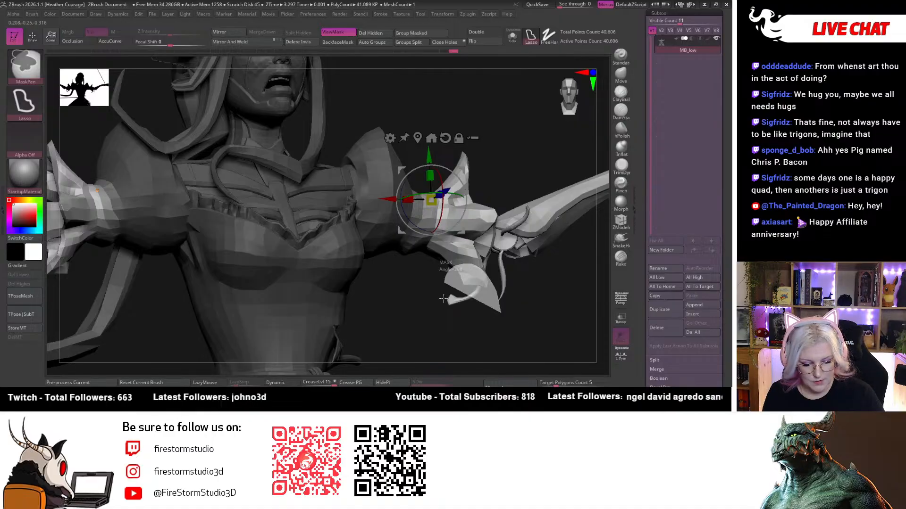
pyautogui.moveTo(499, 344)
pyautogui.mouseDown()
pyautogui.moveTo(515, 310)
pyautogui.moveTo(486, 230)
pyautogui.moveTo(527, 339)
pyautogui.mouseUp()
pyautogui.press('ctrl')
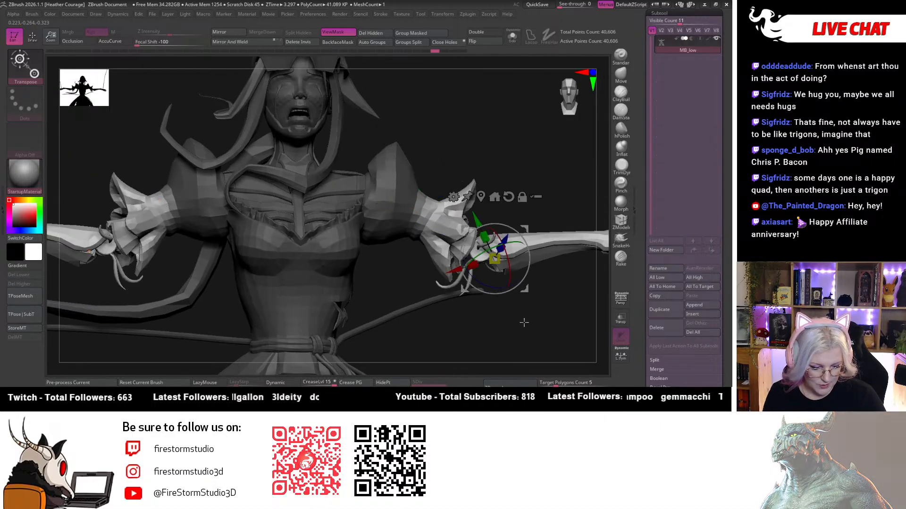
pyautogui.moveTo(532, 343); pyautogui.dragTo(538, 320)
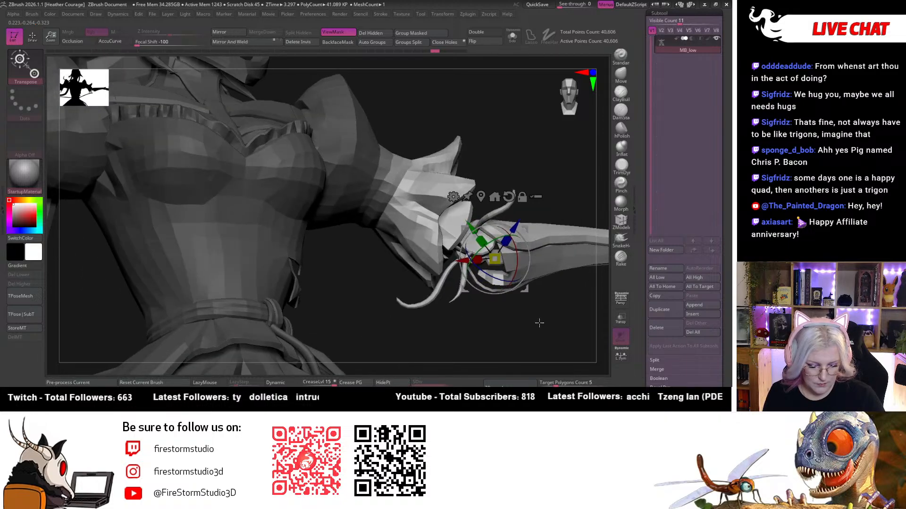
pyautogui.press('ctrl')
pyautogui.moveTo(404, 335)
pyautogui.keyDown('ctrl'); pyautogui.mouseDown()
pyautogui.moveTo(554, 283)
pyautogui.moveTo(525, 332)
pyautogui.moveTo(522, 373)
pyautogui.mouseUp(); pyautogui.keyUp('ctrl')
# Centre and realign the gizmo where the ruffles meet the puffed sleeves, and rotate the ruffles, forearms and hands upward.
pyautogui.click(402, 195)
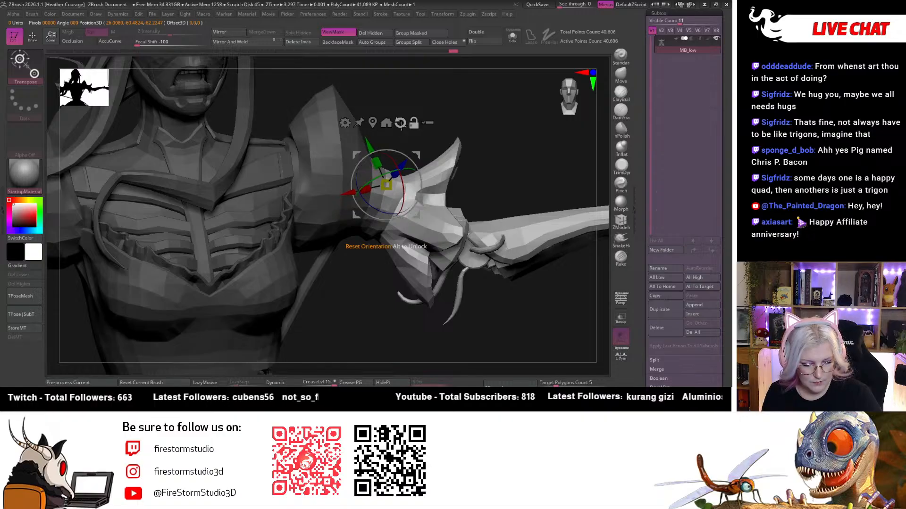
pyautogui.moveTo(412, 157); pyautogui.dragTo(406, 149)
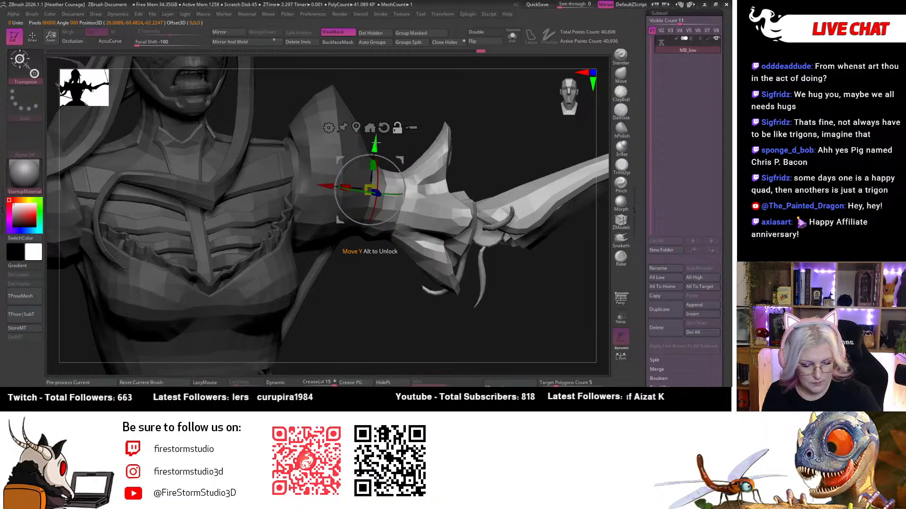
pyautogui.keyDown('alt'); pyautogui.click(319, 223); pyautogui.keyUp('alt')
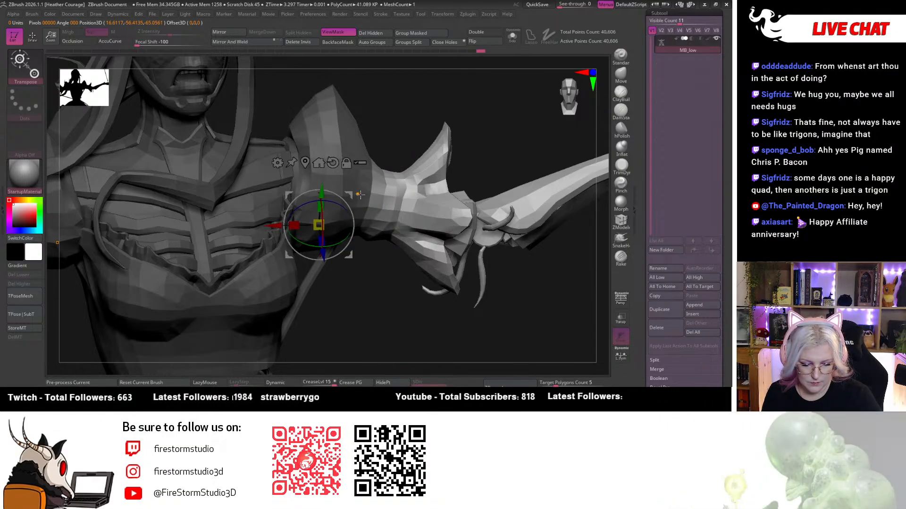
pyautogui.keyDown('alt'); pyautogui.moveTo(319, 223); pyautogui.dragTo(372, 182); pyautogui.keyUp('alt')
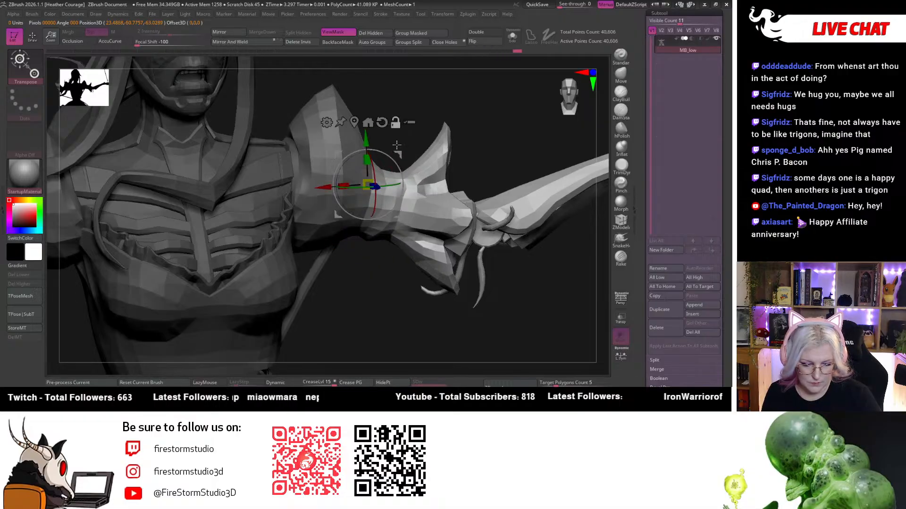
pyautogui.moveTo(396, 145); pyautogui.dragTo(489, 124)
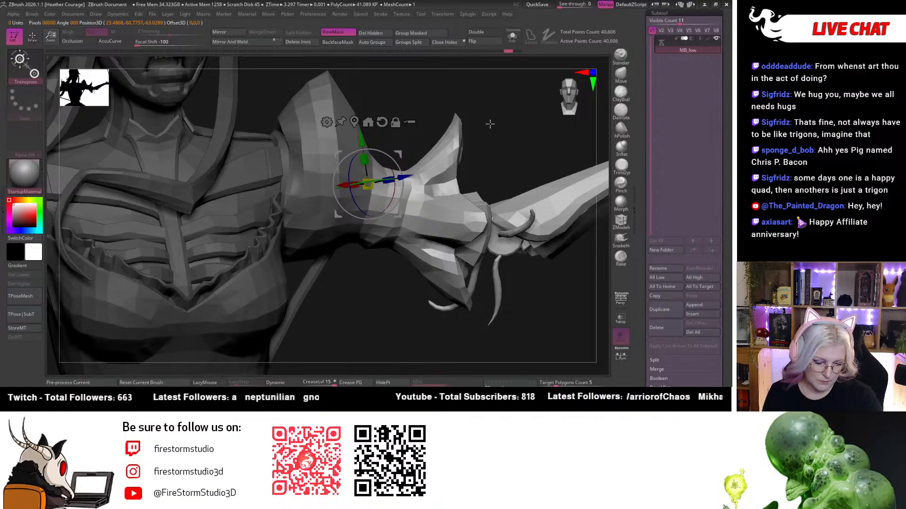
pyautogui.keyDown('alt'); pyautogui.click(381, 121); pyautogui.keyUp('alt')
pyautogui.moveTo(397, 164); pyautogui.dragTo(397, 154)
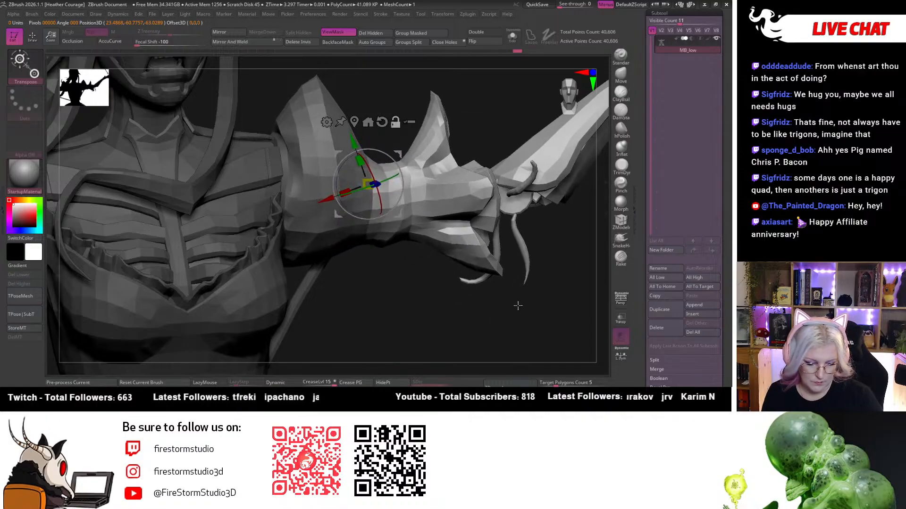
# Unmask the puffed upper sleeves so the whole arms are free up to the shoulders.
pyautogui.moveTo(517, 306)
pyautogui.keyDown('alt'); pyautogui.mouseDown()
pyautogui.moveTo(474, 252)
pyautogui.moveTo(519, 290)
pyautogui.mouseUp(); pyautogui.keyUp('alt')
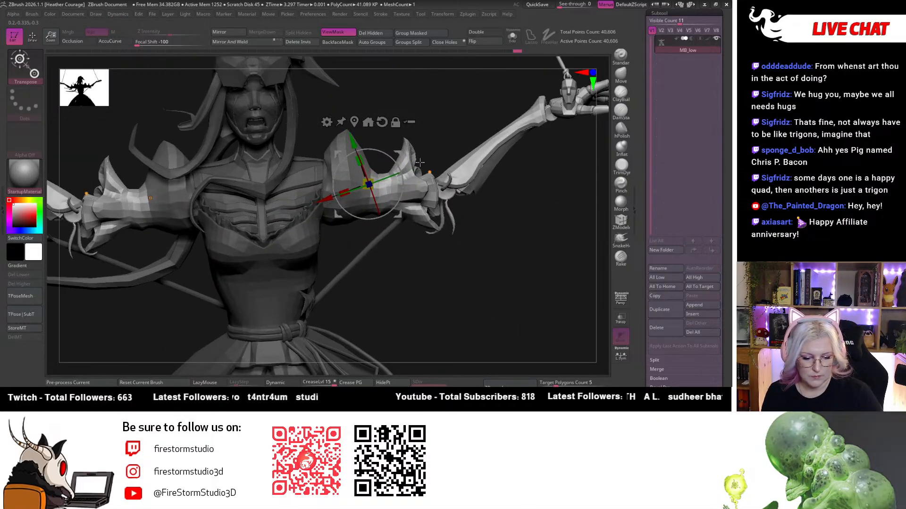
pyautogui.press('ctrl')
pyautogui.keyDown('ctrl'); pyautogui.moveTo(365, 213); pyautogui.dragTo(323, 171); pyautogui.keyUp('ctrl')
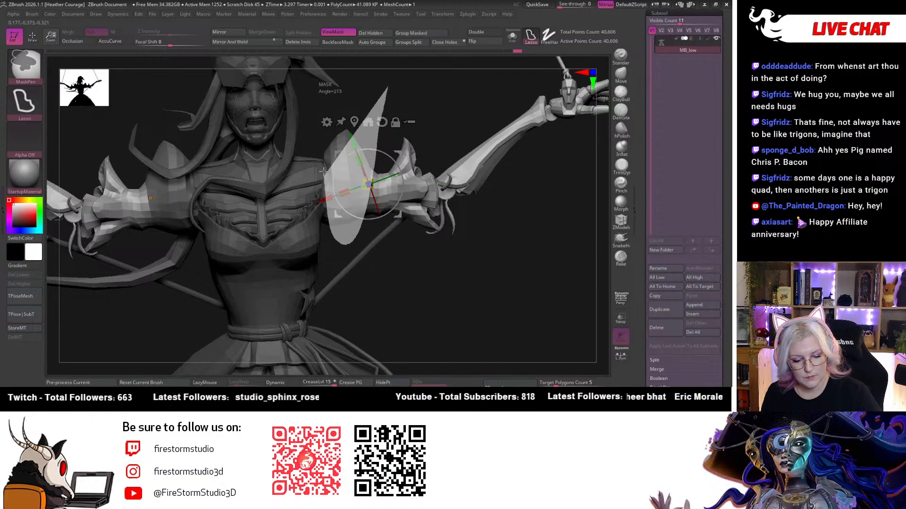
pyautogui.keyDown('ctrl'); pyautogui.moveTo(386, 88); pyautogui.dragTo(455, 229); pyautogui.keyUp('ctrl')
pyautogui.press('ctrl')
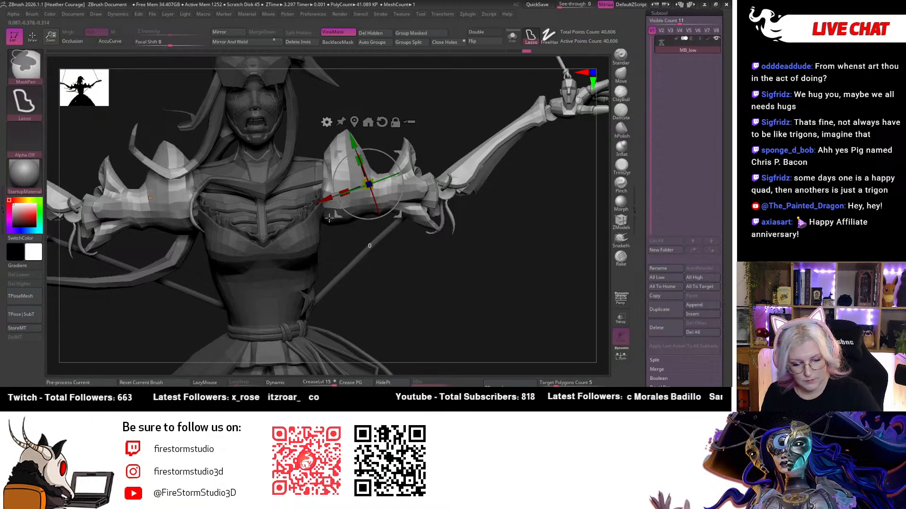
pyautogui.press('ctrl')
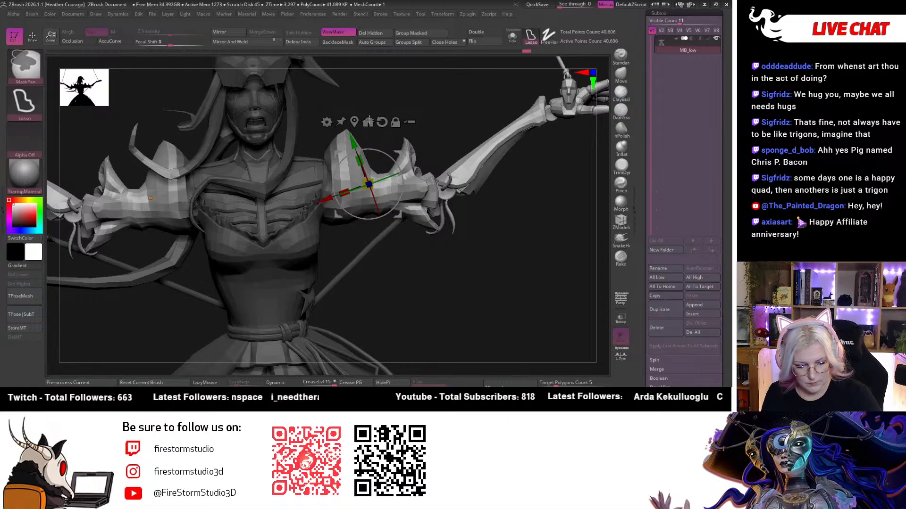
# Place the gizmo at the shoulder joints and rotate the whole arms into a raised pose, adjusting them from the side and front.
pyautogui.click(326, 164)
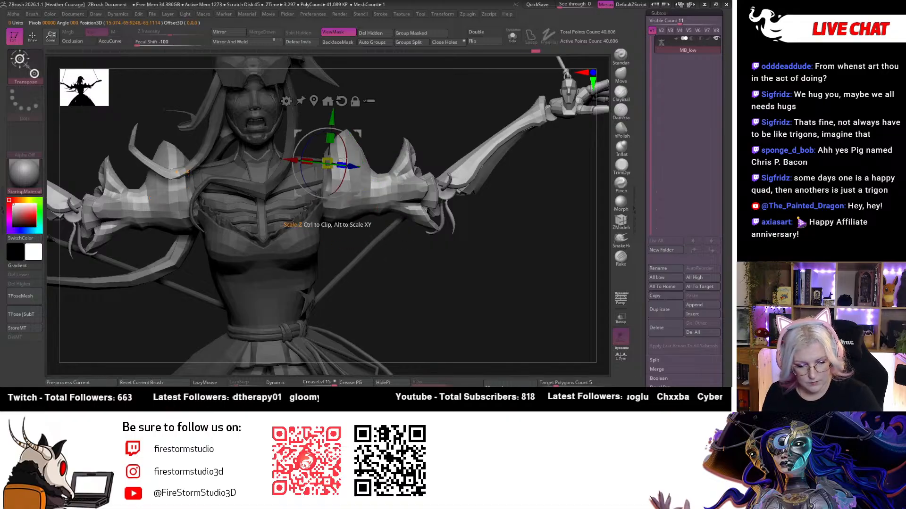
pyautogui.moveTo(355, 143); pyautogui.dragTo(355, 134)
pyautogui.moveTo(423, 263)
pyautogui.mouseDown()
pyautogui.moveTo(475, 283)
pyautogui.moveTo(495, 277)
pyautogui.moveTo(461, 300)
pyautogui.moveTo(522, 271)
pyautogui.moveTo(518, 257)
pyautogui.moveTo(537, 248)
pyautogui.moveTo(609, 263)
pyautogui.moveTo(558, 281)
pyautogui.moveTo(444, 258)
pyautogui.mouseUp()
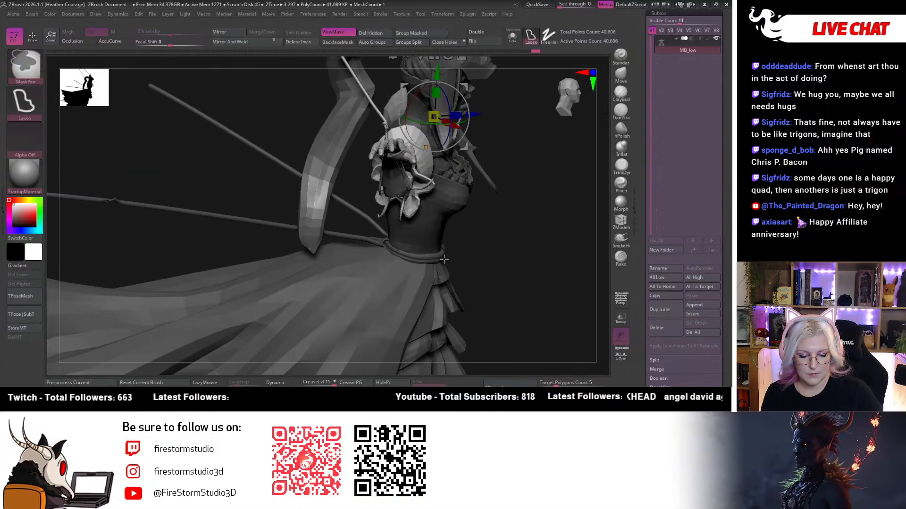
pyautogui.moveTo(359, 159)
pyautogui.mouseDown()
pyautogui.moveTo(521, 301)
pyautogui.moveTo(322, 152)
pyautogui.moveTo(359, 198)
pyautogui.mouseUp()
pyautogui.moveTo(460, 311)
pyautogui.mouseDown()
pyautogui.moveTo(495, 362)
pyautogui.moveTo(481, 280)
pyautogui.mouseUp()
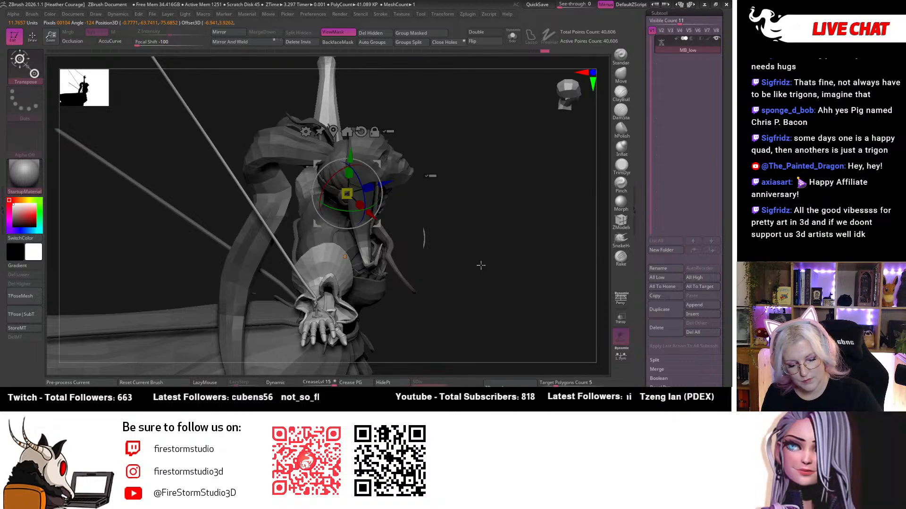
pyautogui.moveTo(479, 262)
pyautogui.mouseDown()
pyautogui.moveTo(489, 251)
pyautogui.moveTo(456, 257)
pyautogui.mouseUp()
pyautogui.keyDown('ctrl'); pyautogui.moveTo(354, 244); pyautogui.dragTo(401, 222); pyautogui.keyUp('ctrl')
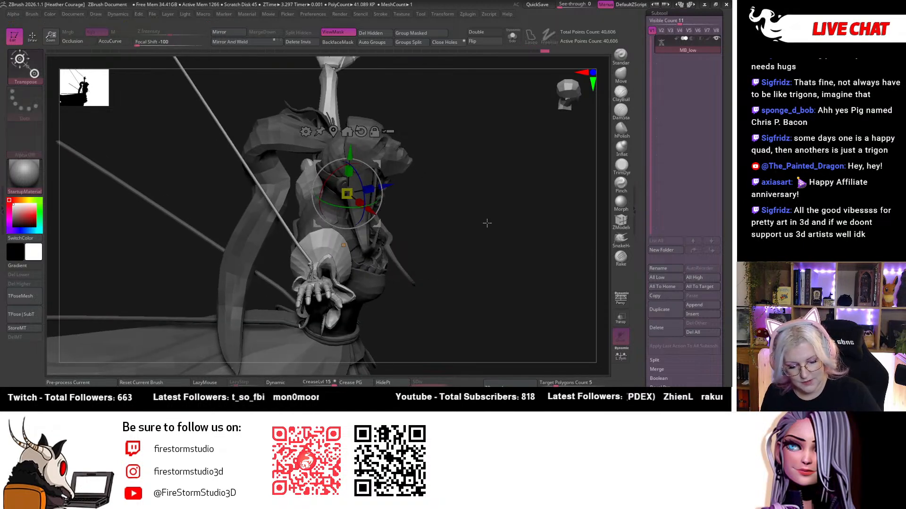
pyautogui.moveTo(486, 223)
pyautogui.mouseDown()
pyautogui.moveTo(402, 126)
pyautogui.moveTo(394, 164)
pyautogui.mouseUp()
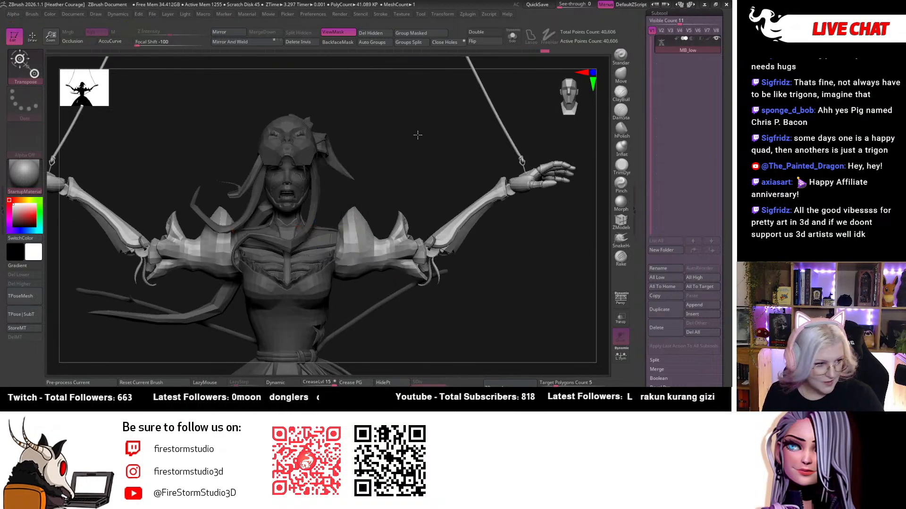
pyautogui.moveTo(419, 133); pyautogui.dragTo(572, 294)
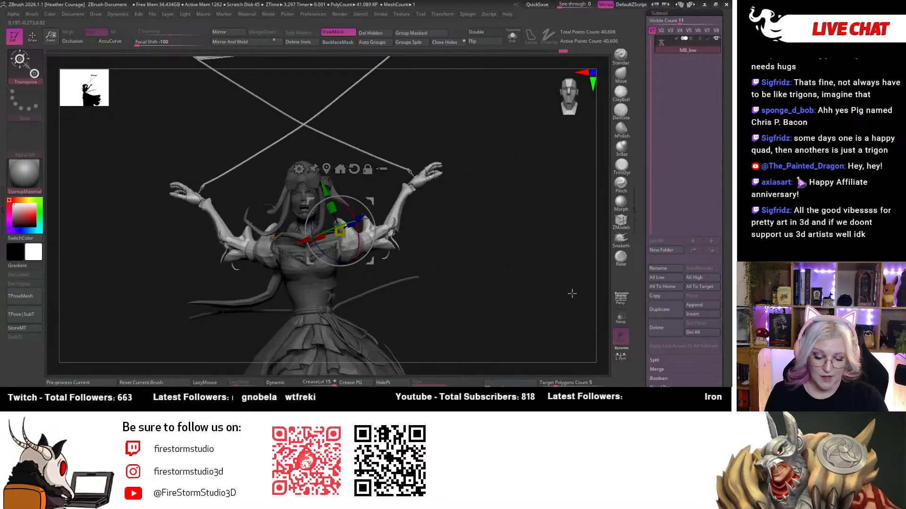
# Clear the mask from the whole puppet with the full figure in view.
pyautogui.scroll(-6, 572, 293)
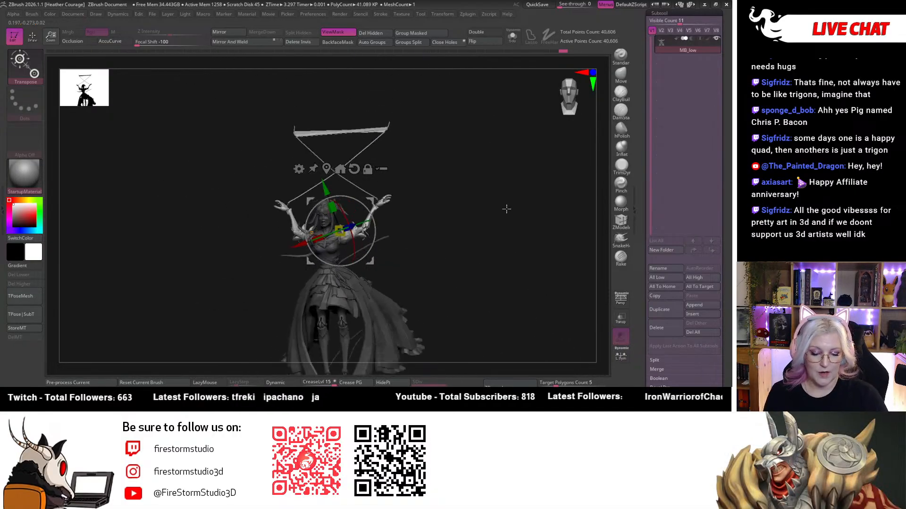
pyautogui.moveTo(506, 209)
pyautogui.mouseDown()
pyautogui.moveTo(501, 184)
pyautogui.moveTo(508, 221)
pyautogui.mouseUp()
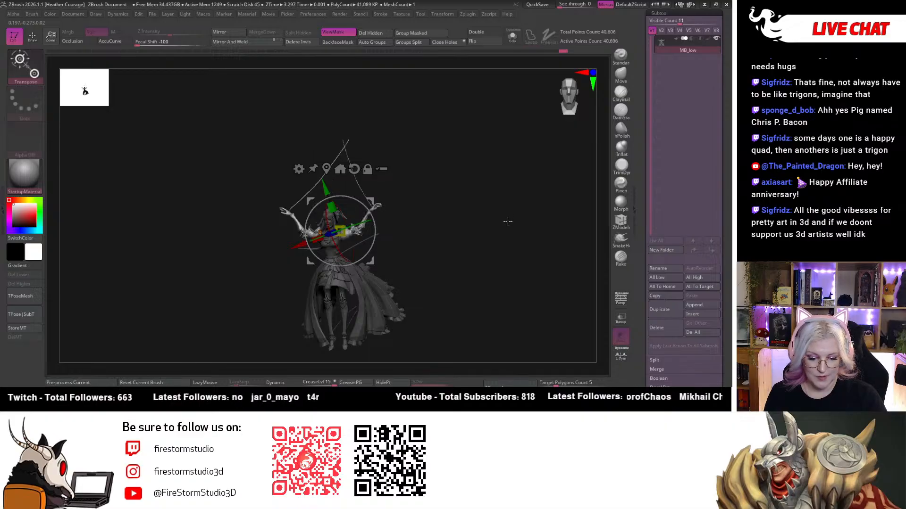
pyautogui.moveTo(406, 102)
pyautogui.keyDown('ctrl'); pyautogui.mouseDown()
pyautogui.moveTo(325, 106)
pyautogui.moveTo(401, 184)
pyautogui.moveTo(313, 112)
pyautogui.moveTo(353, 92)
pyautogui.mouseUp(); pyautogui.keyUp('ctrl')
pyautogui.moveTo(450, 161)
pyautogui.keyDown('ctrl'); pyautogui.mouseDown()
pyautogui.moveTo(445, 156)
pyautogui.moveTo(434, 200)
pyautogui.mouseUp(); pyautogui.keyUp('ctrl')
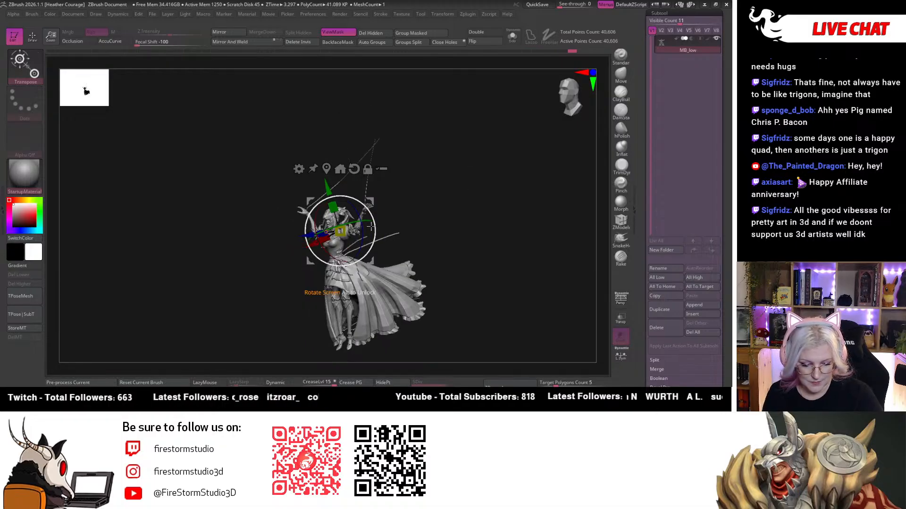
pyautogui.moveTo(368, 220); pyautogui.dragTo(352, 224)
pyautogui.hotkey('ctrl', 'z')
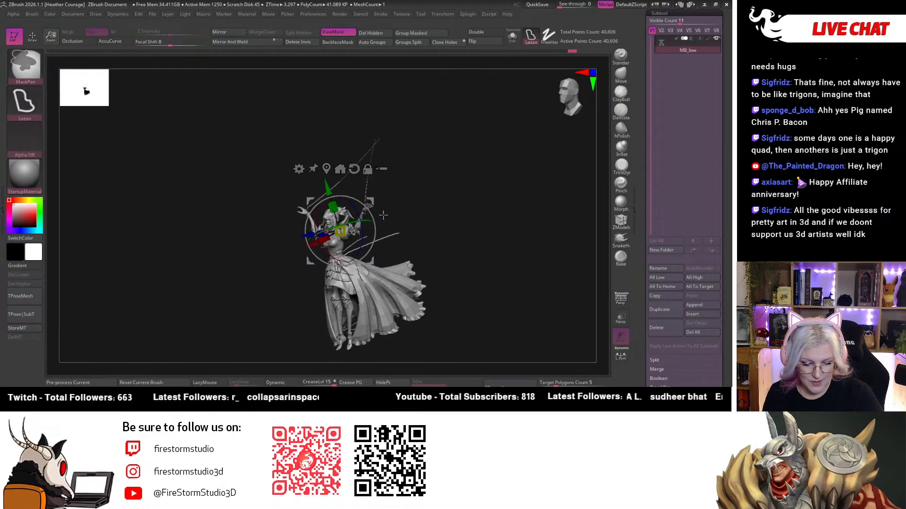
pyautogui.moveTo(443, 203); pyautogui.dragTo(482, 215)
pyautogui.keyDown('ctrl'); pyautogui.moveTo(482, 215); pyautogui.dragTo(481, 227, button='right'); pyautogui.keyUp('ctrl')
pyautogui.hotkey('ctrl', 'z')
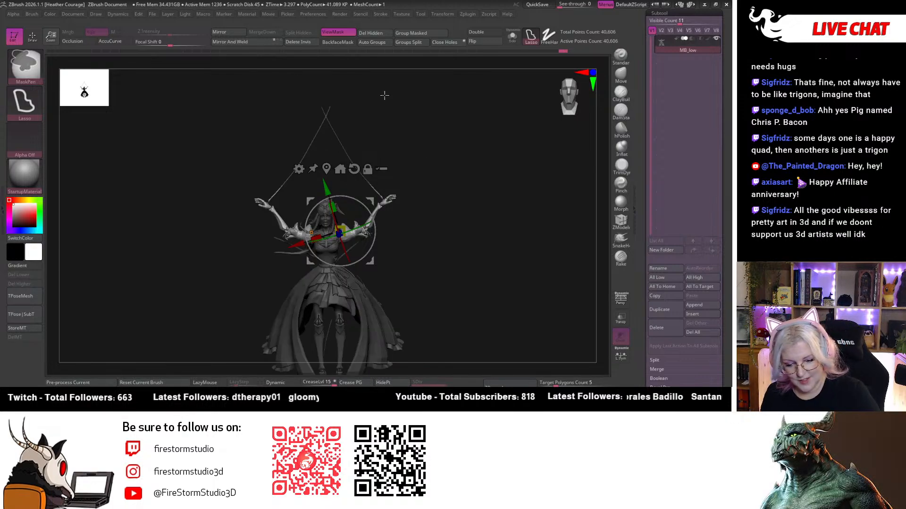
# Toggle the mask display off and on to check which parts of the figure are masked.
pyautogui.hotkey('ctrl', 'h')
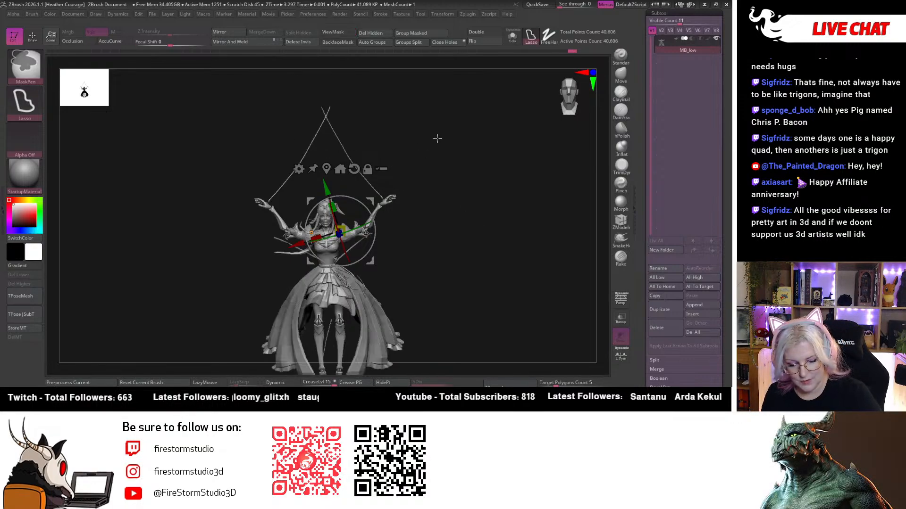
pyautogui.hotkey('ctrl', 'h')
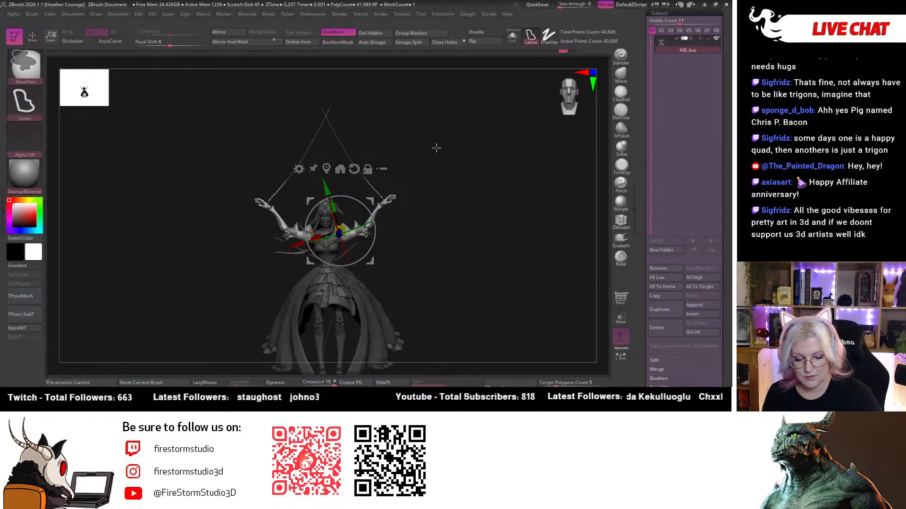
pyautogui.moveTo(405, 105)
pyautogui.mouseDown()
pyautogui.moveTo(440, 166)
pyautogui.moveTo(430, 177)
pyautogui.mouseUp()
pyautogui.moveTo(567, 104); pyautogui.dragTo(552, 108)
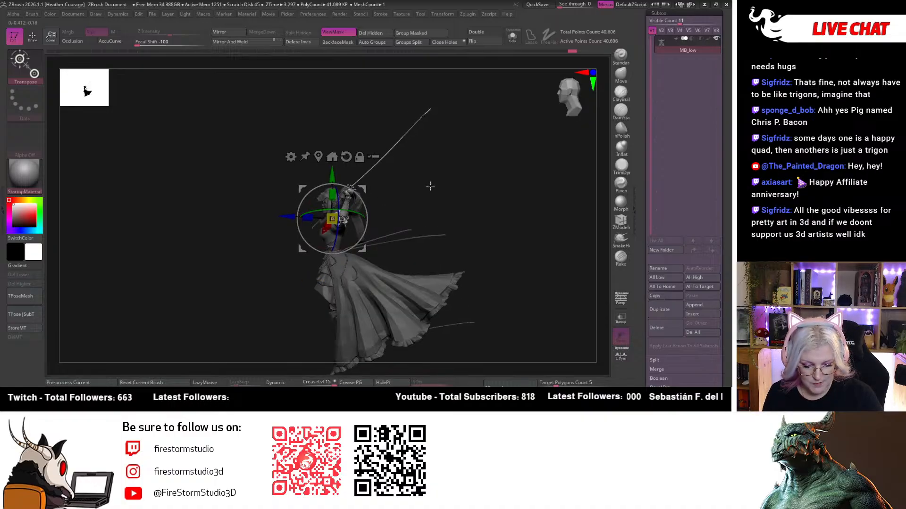
# Try to rotate the unmasked arms around the shoulders in side view, and undo the rotation.
pyautogui.keyDown('ctrl'); pyautogui.moveTo(431, 185); pyautogui.dragTo(518, 253, button='right'); pyautogui.keyUp('ctrl')
pyautogui.keyDown('shift'); pyautogui.moveTo(517, 253); pyautogui.dragTo(550, 228); pyautogui.keyUp('shift')
pyautogui.moveTo(362, 210); pyautogui.dragTo(331, 228)
pyautogui.moveTo(525, 212); pyautogui.dragTo(495, 133, button='right')
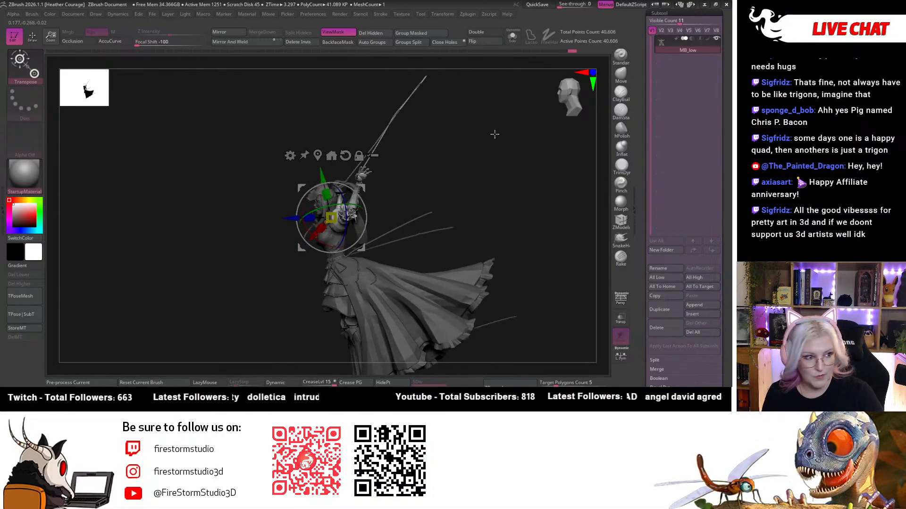
pyautogui.moveTo(568, 109); pyautogui.dragTo(517, 192, button='right')
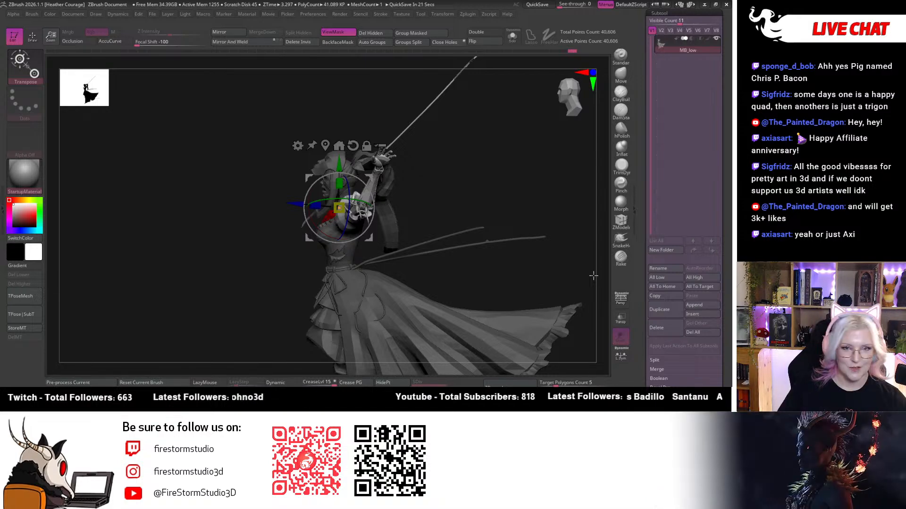
pyautogui.hotkey('ctrl', 'z')
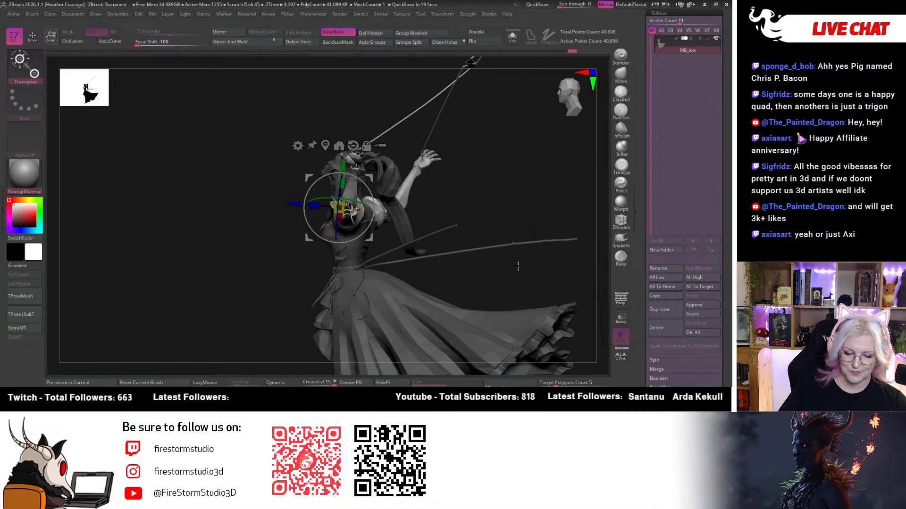
# Mask the raised forearm so only the hand stays free, and place the gizmo at the wrist.
pyautogui.moveTo(517, 265)
pyautogui.mouseDown()
pyautogui.moveTo(565, 210)
pyautogui.moveTo(554, 204)
pyautogui.moveTo(526, 226)
pyautogui.moveTo(528, 250)
pyautogui.moveTo(509, 271)
pyautogui.moveTo(532, 259)
pyautogui.moveTo(519, 256)
pyautogui.mouseUp()
pyautogui.press('ctrl')
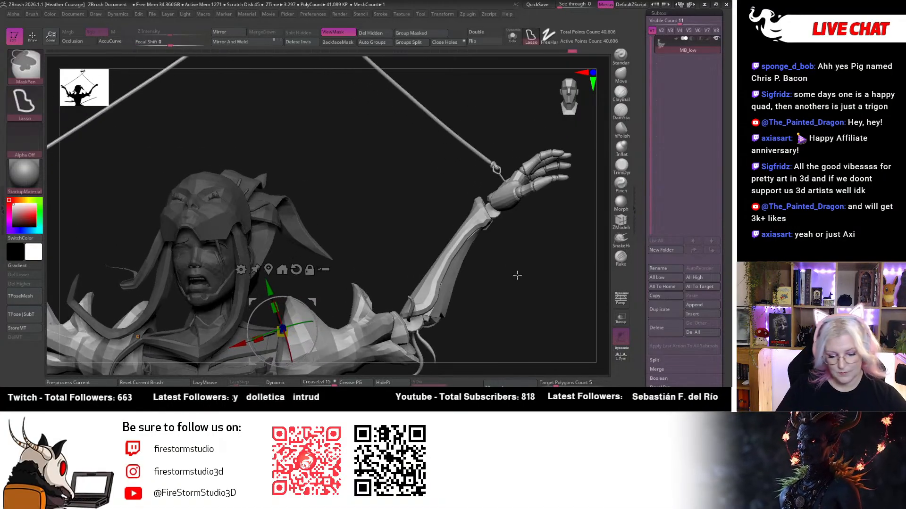
pyautogui.moveTo(477, 190)
pyautogui.keyDown('ctrl'); pyautogui.mouseDown()
pyautogui.moveTo(392, 271)
pyautogui.moveTo(255, 361)
pyautogui.moveTo(512, 264)
pyautogui.moveTo(536, 309)
pyautogui.moveTo(536, 283)
pyautogui.moveTo(517, 269)
pyautogui.moveTo(545, 273)
pyautogui.moveTo(511, 320)
pyautogui.mouseUp(); pyautogui.keyUp('ctrl')
pyautogui.click(490, 237)
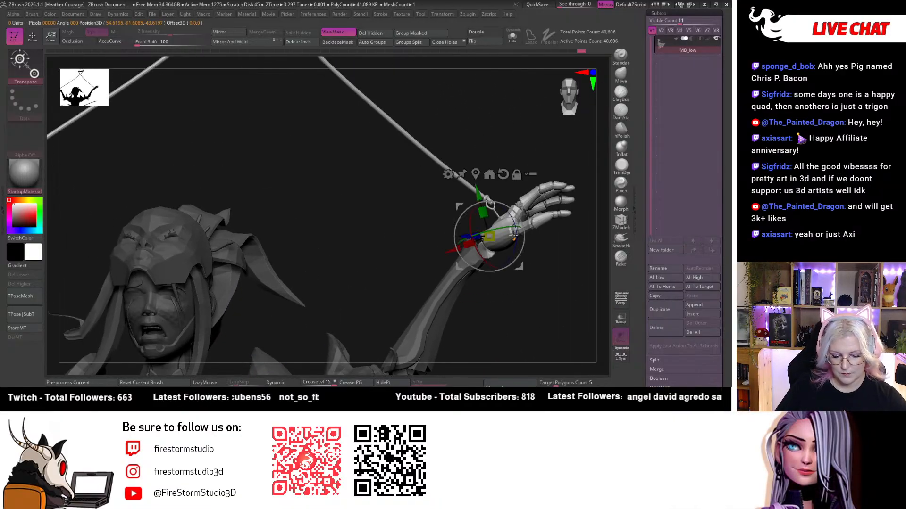
pyautogui.moveTo(472, 223); pyautogui.dragTo(477, 208)
pyautogui.hotkey('ctrl', 'z')
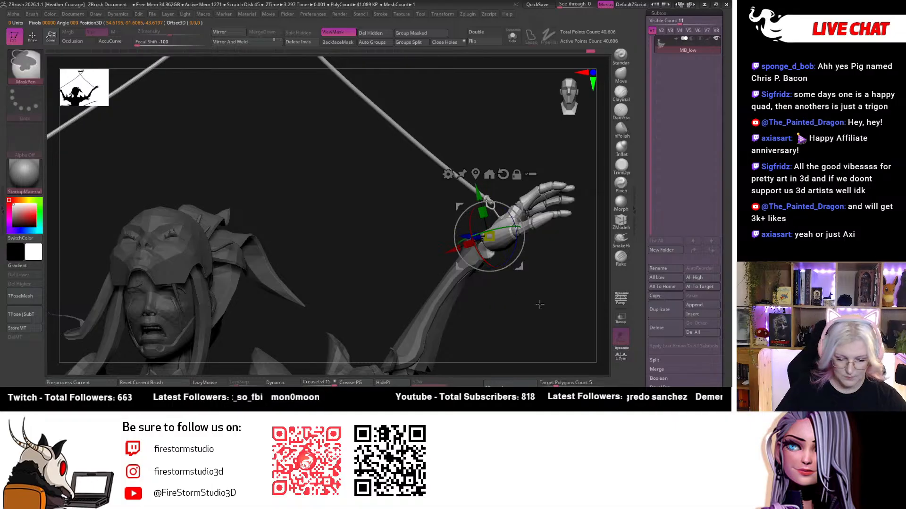
# Turn on the polyframe display, mask everything except the hand's polygroup and switch to Draw mode.
pyautogui.moveTo(537, 312); pyautogui.dragTo(534, 278)
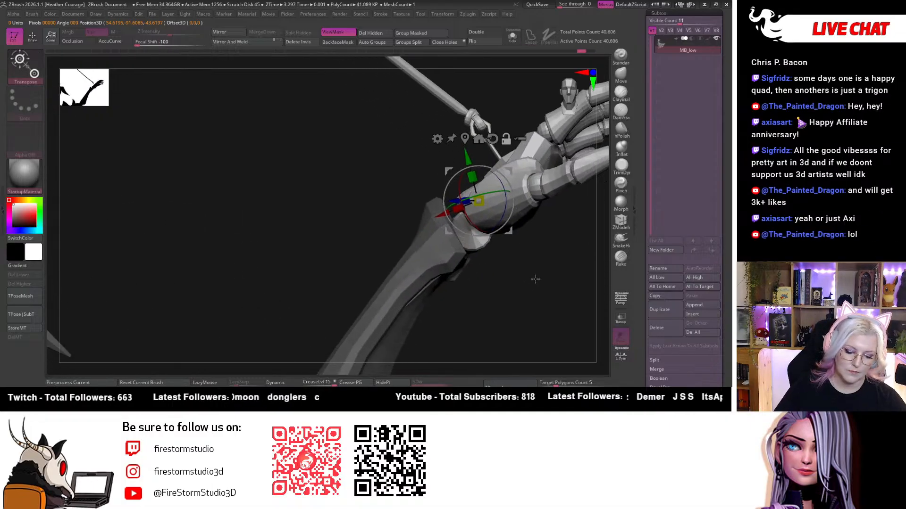
pyautogui.moveTo(550, 318); pyautogui.dragTo(545, 292)
pyautogui.hotkey('shift', 'f')
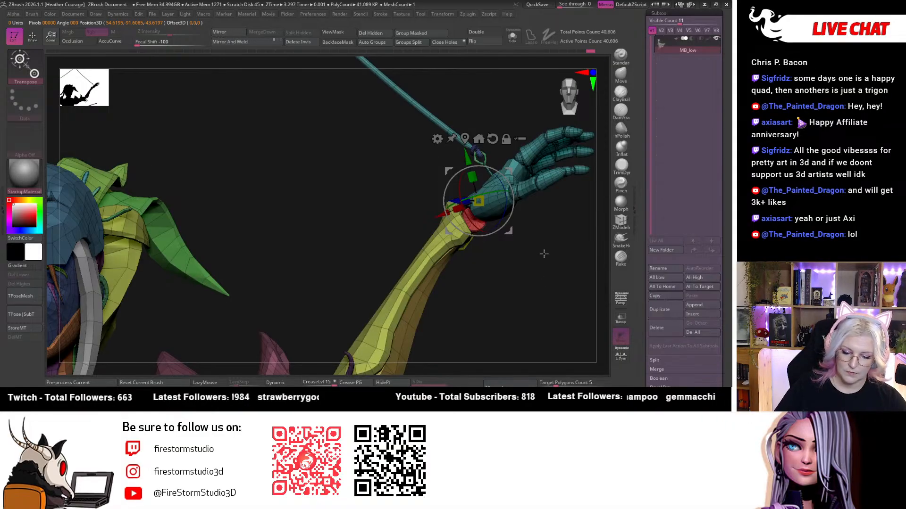
pyautogui.keyDown('ctrl'); pyautogui.click(520, 193); pyautogui.keyUp('ctrl')
pyautogui.keyDown('alt'); pyautogui.moveTo(518, 285); pyautogui.dragTo(527, 266); pyautogui.keyUp('alt')
pyautogui.press('q')
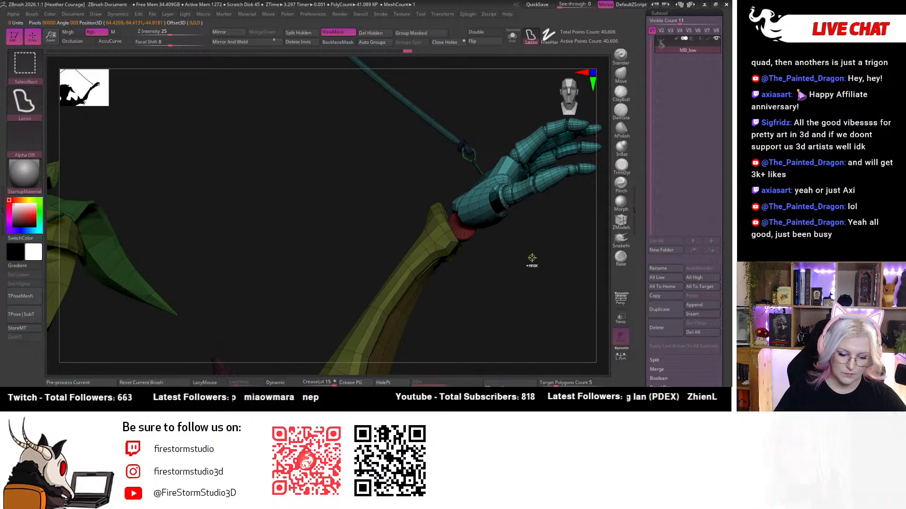
# Isolate the hand's polygroup, examine it from another angle and show the whole model again.
pyautogui.moveTo(532, 255); pyautogui.dragTo(519, 249)
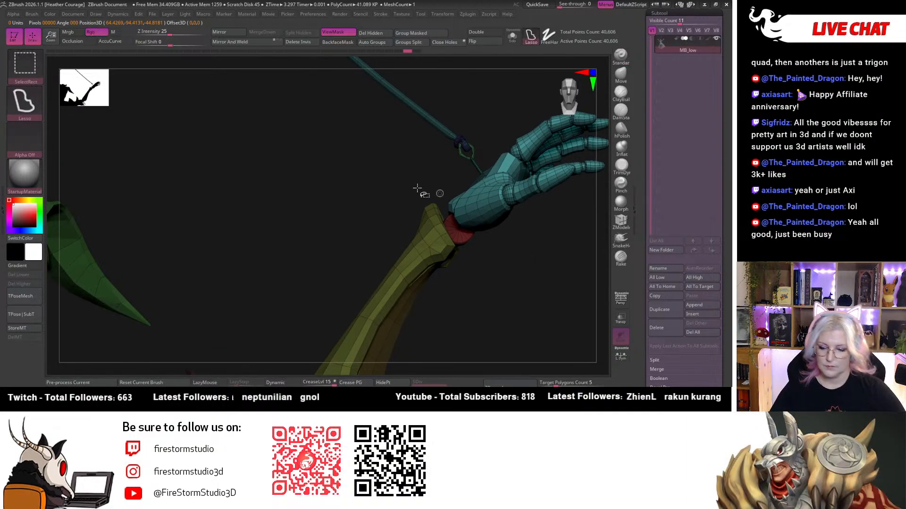
pyautogui.press('b')
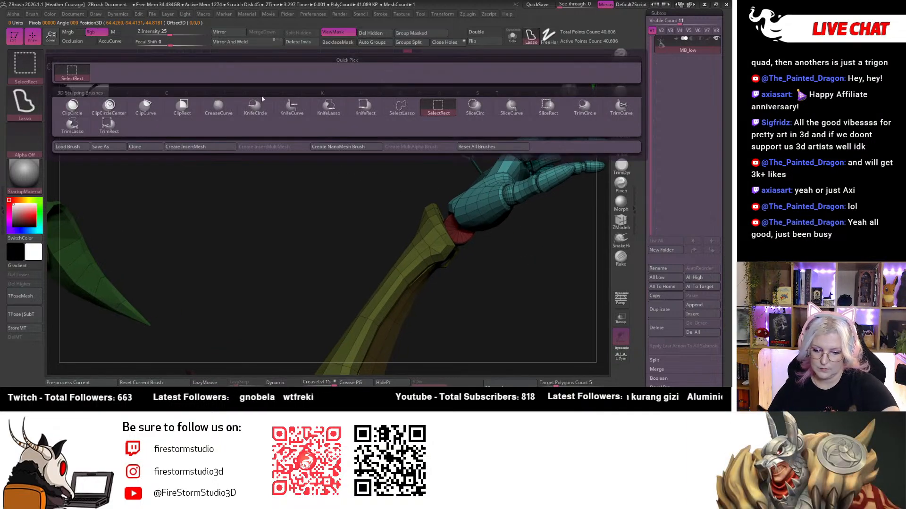
pyautogui.keyDown('ctrl'); pyautogui.keyDown('shift'); pyautogui.click(549, 109); pyautogui.keyUp('shift'); pyautogui.keyUp('ctrl')
pyautogui.keyDown('ctrl'); pyautogui.keyDown('shift'); pyautogui.click(558, 179); pyautogui.keyUp('shift'); pyautogui.keyUp('ctrl')
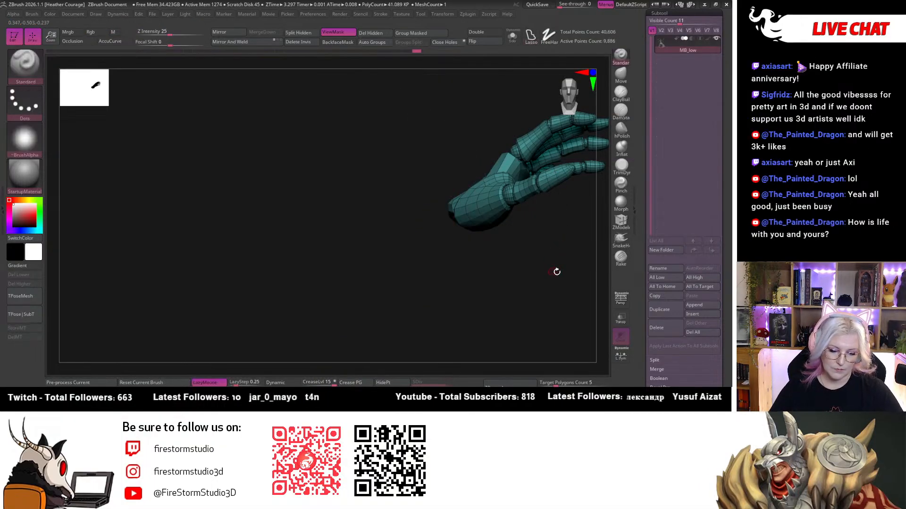
pyautogui.moveTo(556, 269)
pyautogui.mouseDown()
pyautogui.moveTo(570, 269)
pyautogui.moveTo(543, 276)
pyautogui.moveTo(511, 315)
pyautogui.mouseUp()
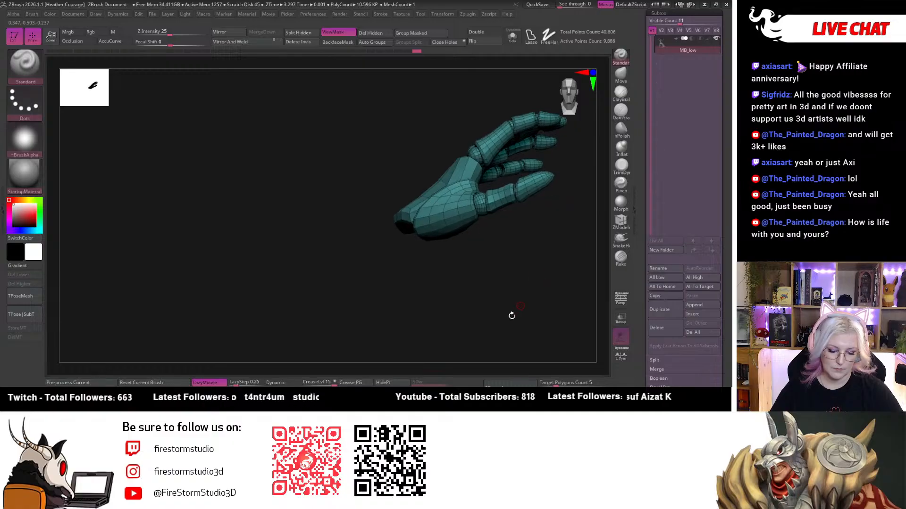
pyautogui.press('ctrl')
pyautogui.hotkey('ctrl', 'shift')
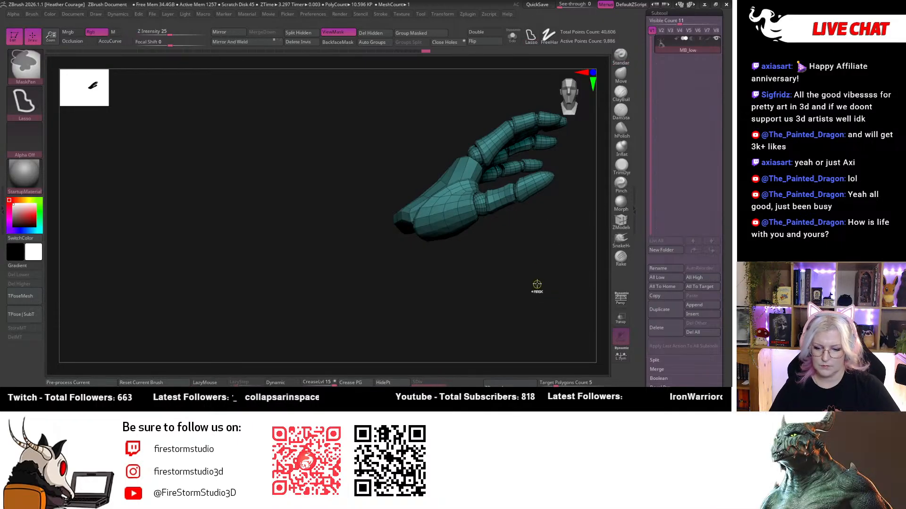
pyautogui.press('ctrl')
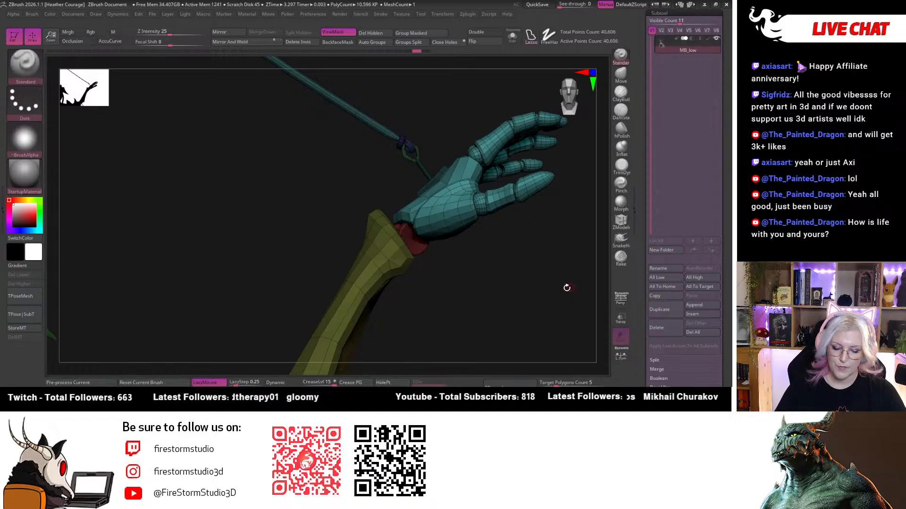
# Switch the selection brush to SelectRect and hide the pieces of the raised hand.
pyautogui.click(26, 75)
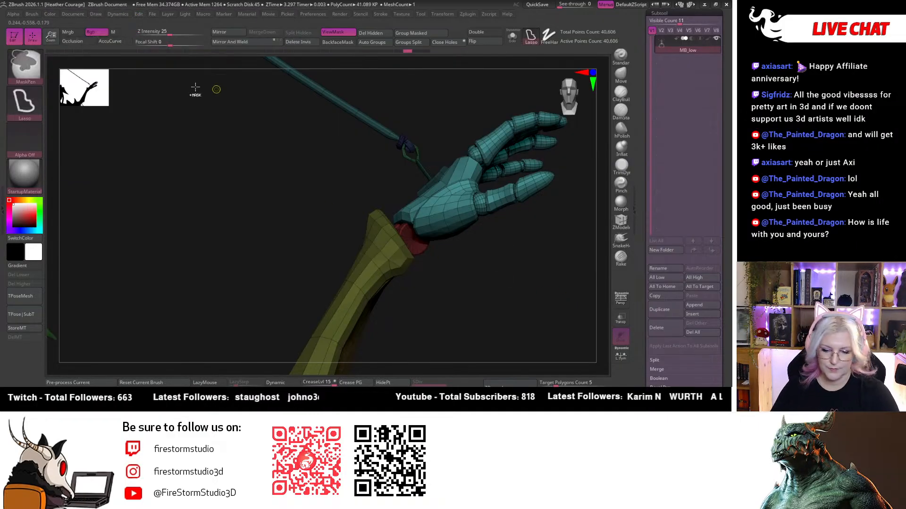
pyautogui.click(42, 71)
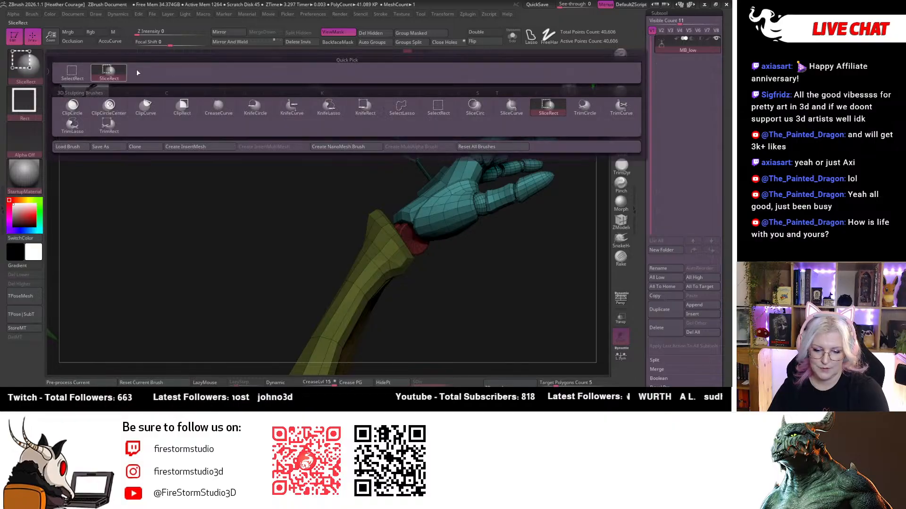
pyautogui.click(71, 73)
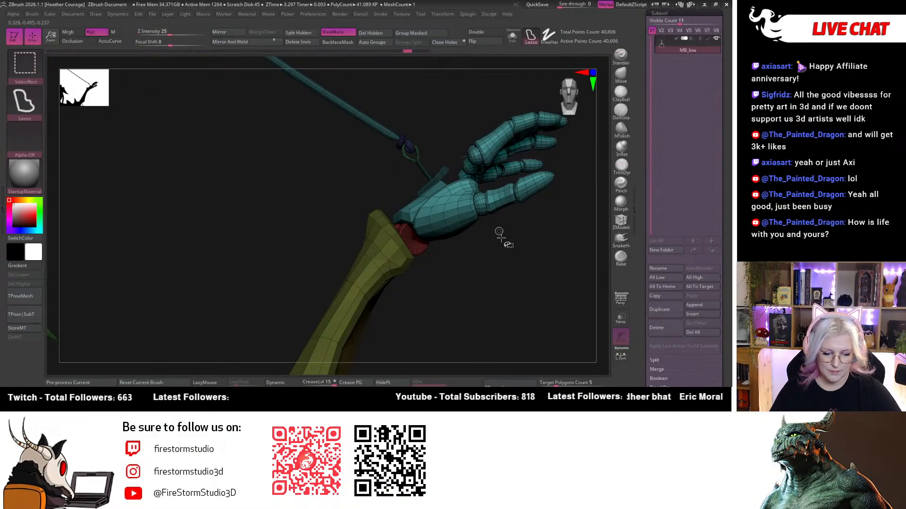
pyautogui.moveTo(501, 237)
pyautogui.mouseDown()
pyautogui.moveTo(522, 303)
pyautogui.moveTo(538, 307)
pyautogui.moveTo(520, 309)
pyautogui.moveTo(489, 253)
pyautogui.mouseUp()
pyautogui.keyDown('ctrl'); pyautogui.keyDown('alt'); pyautogui.keyDown('shift'); pyautogui.click(463, 220); pyautogui.keyUp('shift'); pyautogui.keyUp('alt'); pyautogui.keyUp('ctrl')
pyautogui.moveTo(460, 225); pyautogui.dragTo(518, 292)
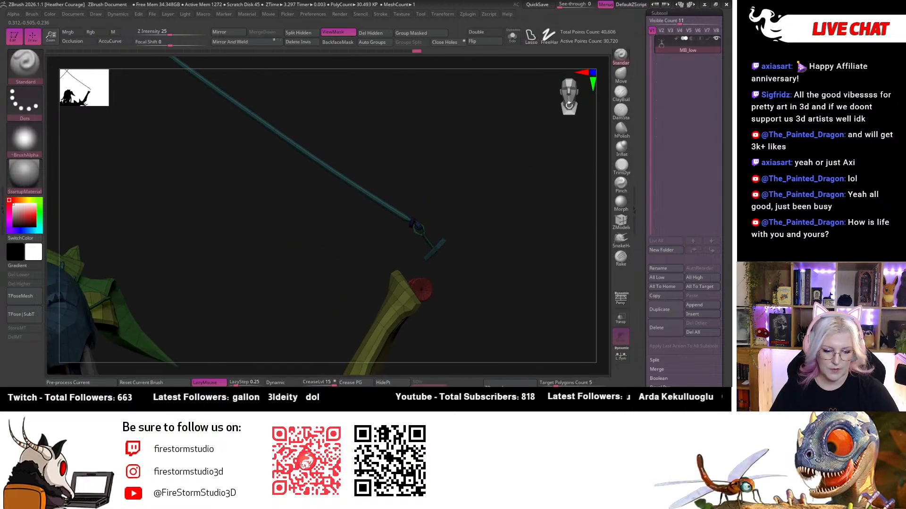
pyautogui.moveTo(569, 105)
pyautogui.mouseDown()
pyautogui.moveTo(538, 297)
pyautogui.moveTo(520, 203)
pyautogui.moveTo(488, 188)
pyautogui.mouseUp()
# Hide the pin, loop, bead and string pieces that lead to the hidden hand.
pyautogui.hotkey('ctrl', 'shift')
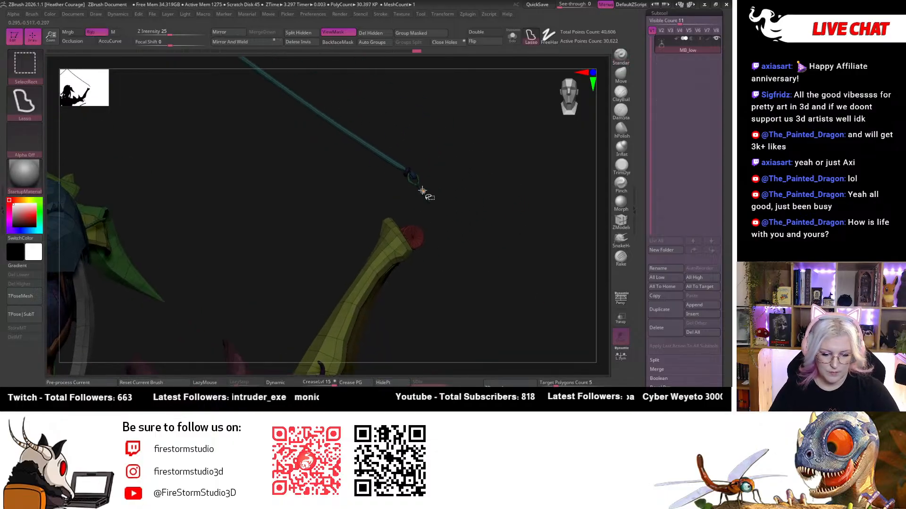
pyautogui.moveTo(453, 212)
pyautogui.mouseDown()
pyautogui.moveTo(491, 269)
pyautogui.moveTo(480, 222)
pyautogui.mouseUp()
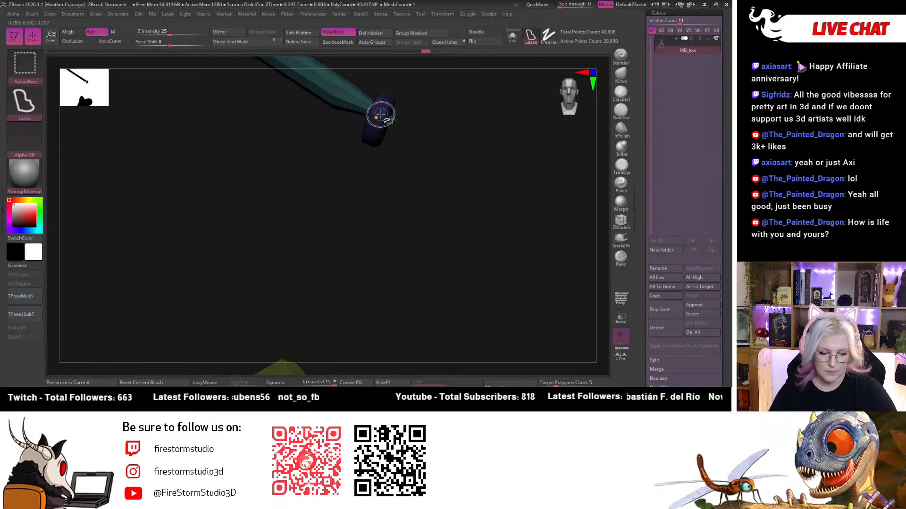
pyautogui.hotkey('ctrl', 'shift')
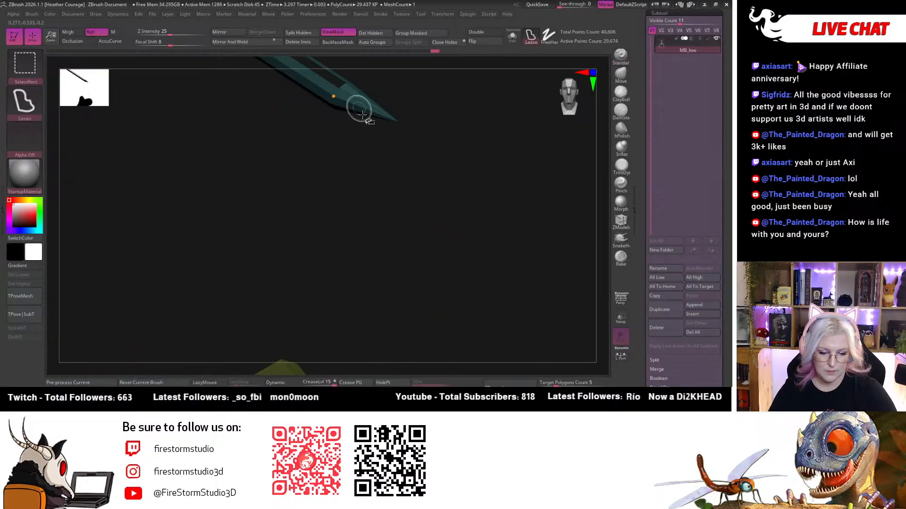
pyautogui.keyDown('ctrl'); pyautogui.keyDown('shift'); pyautogui.click(344, 94); pyautogui.keyUp('shift'); pyautogui.keyUp('ctrl')
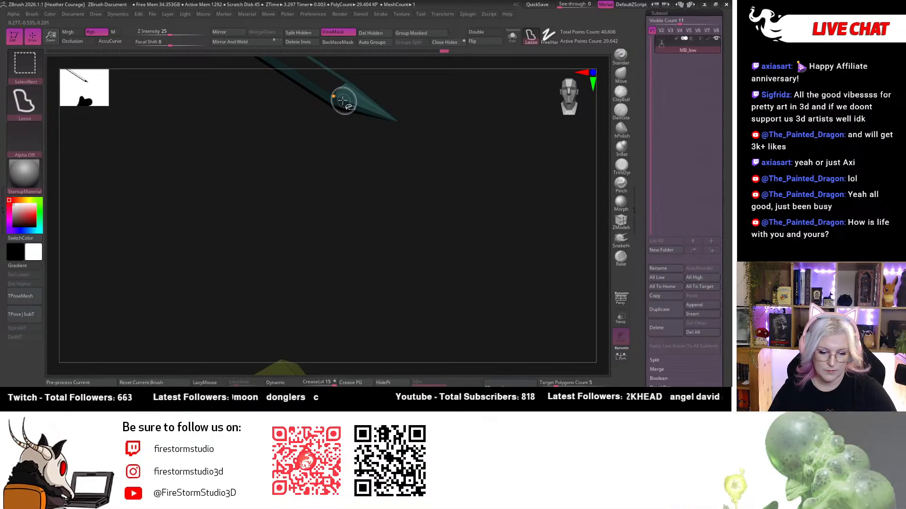
pyautogui.keyDown('ctrl'); pyautogui.keyDown('shift'); pyautogui.click(343, 100); pyautogui.keyUp('shift'); pyautogui.keyUp('ctrl')
pyautogui.moveTo(365, 140)
pyautogui.mouseDown()
pyautogui.moveTo(424, 166)
pyautogui.moveTo(508, 59)
pyautogui.moveTo(448, 117)
pyautogui.moveTo(479, 186)
pyautogui.moveTo(524, 235)
pyautogui.mouseUp()
# Invert the visibility repeatedly to compare the hidden hands and strings with the rest of the body.
pyautogui.keyDown('ctrl'); pyautogui.keyDown('shift'); pyautogui.click(533, 316); pyautogui.keyUp('shift'); pyautogui.keyUp('ctrl')
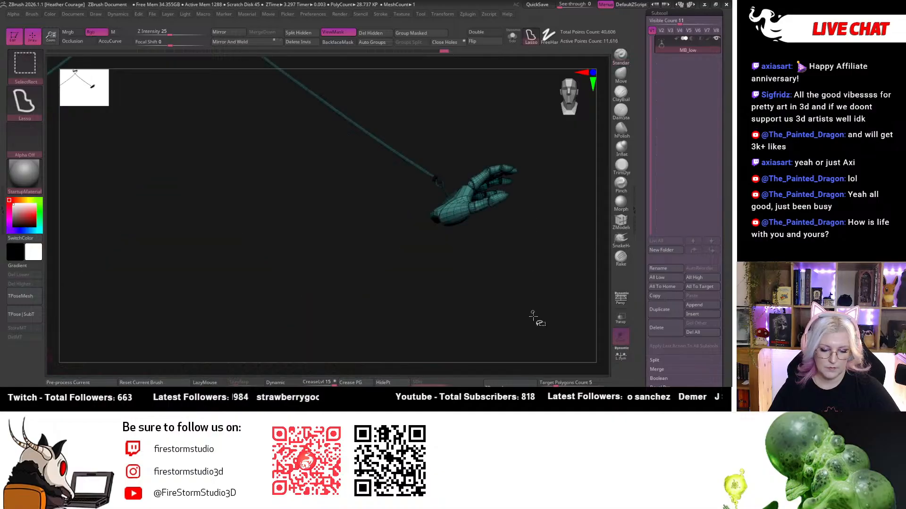
pyautogui.keyDown('ctrl'); pyautogui.keyDown('shift'); pyautogui.click(532, 316); pyautogui.keyUp('shift'); pyautogui.keyUp('ctrl')
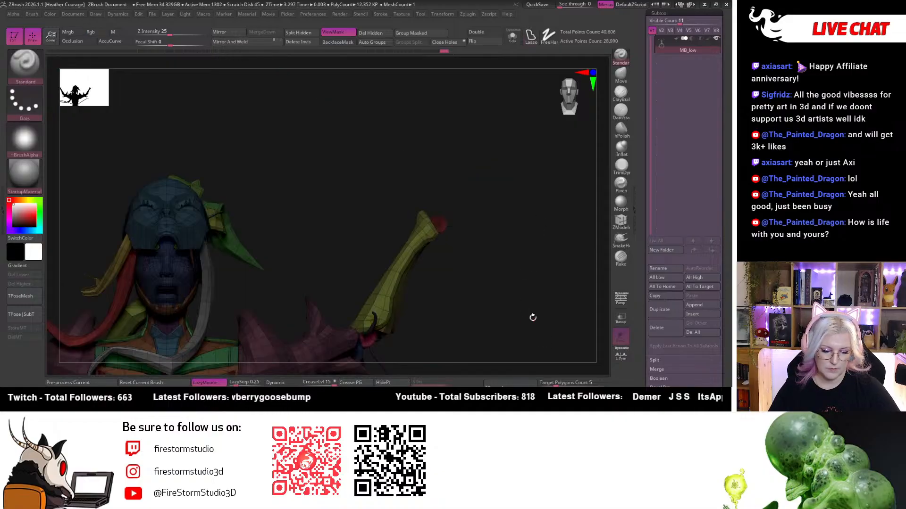
pyautogui.keyDown('ctrl'); pyautogui.keyDown('shift'); pyautogui.click(534, 261); pyautogui.keyUp('shift'); pyautogui.keyUp('ctrl')
pyautogui.moveTo(537, 303); pyautogui.dragTo(516, 216)
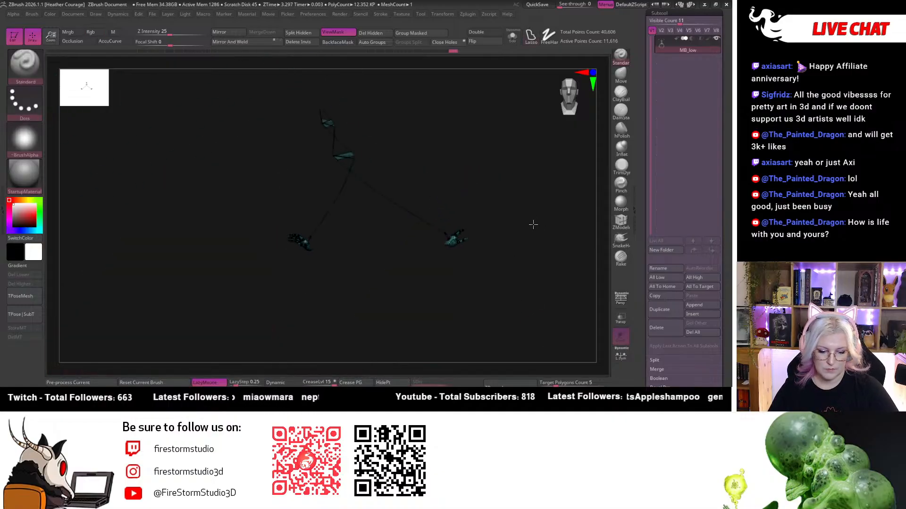
pyautogui.keyDown('ctrl'); pyautogui.keyDown('shift'); pyautogui.click(533, 272); pyautogui.keyUp('shift'); pyautogui.keyUp('ctrl')
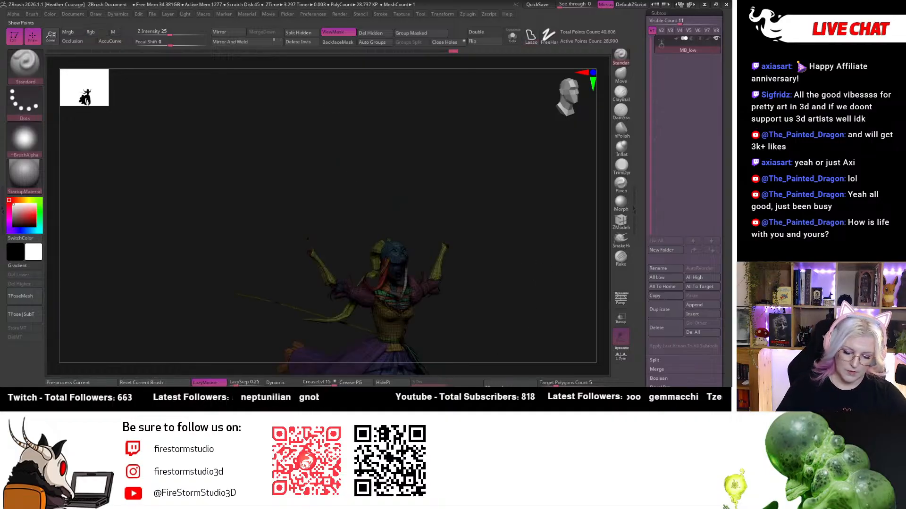
pyautogui.moveTo(516, 194); pyautogui.dragTo(530, 196)
pyautogui.keyDown('ctrl'); pyautogui.keyDown('shift'); pyautogui.click(530, 196); pyautogui.keyUp('shift'); pyautogui.keyUp('ctrl')
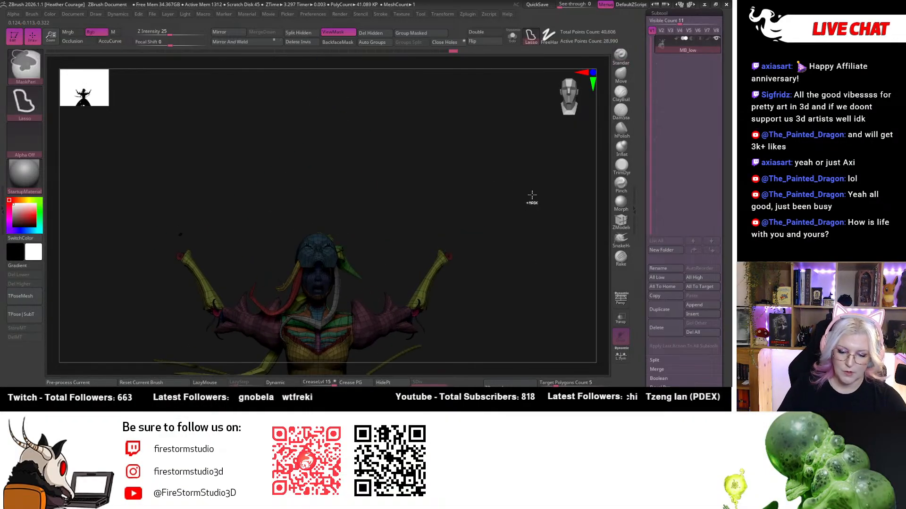
pyautogui.keyDown('ctrl'); pyautogui.keyDown('shift'); pyautogui.click(530, 198); pyautogui.keyUp('shift'); pyautogui.keyUp('ctrl')
pyautogui.keyDown('ctrl'); pyautogui.keyDown('shift'); pyautogui.click(530, 202); pyautogui.keyUp('shift'); pyautogui.keyUp('ctrl')
# Undo the last visibility changes to bring back the strings, and show the whole model.
pyautogui.hotkey('ctrl', 'z')
pyautogui.hotkey('ctrl', 'z')
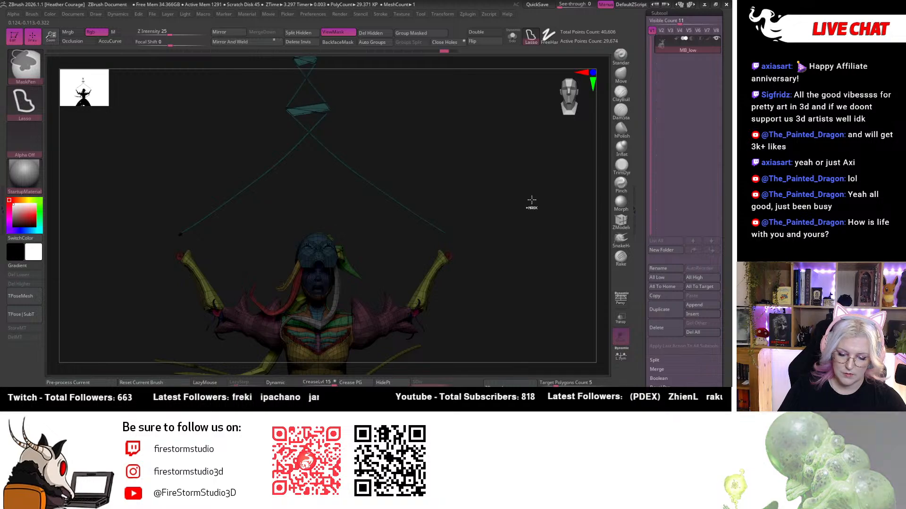
pyautogui.keyDown('ctrl'); pyautogui.keyDown('shift'); pyautogui.click(531, 201); pyautogui.keyUp('shift'); pyautogui.keyUp('ctrl')
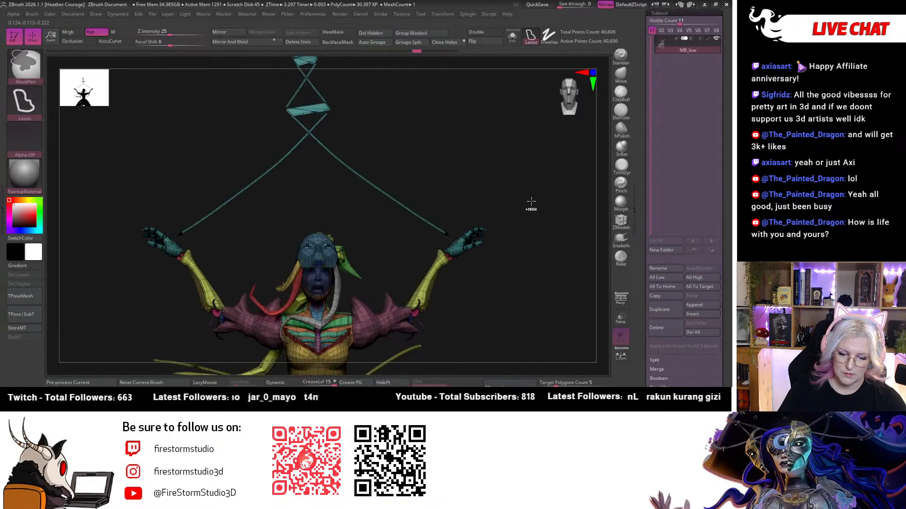
# Step back repeatedly through the undo history to an earlier pose of the arms and strings, and turn off the PolyFrame display.
pyautogui.hotkey('ctrl', 'h')
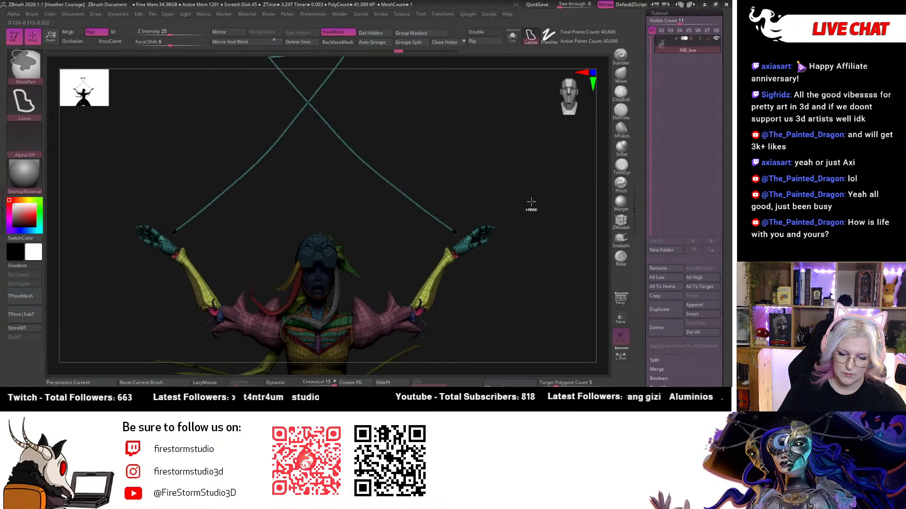
pyautogui.hotkey('ctrl', 'z')
pyautogui.hotkey('ctrl', 'z')
pyautogui.hotkey('ctrl', 'z')
pyautogui.hotkey('ctrl', 'z')
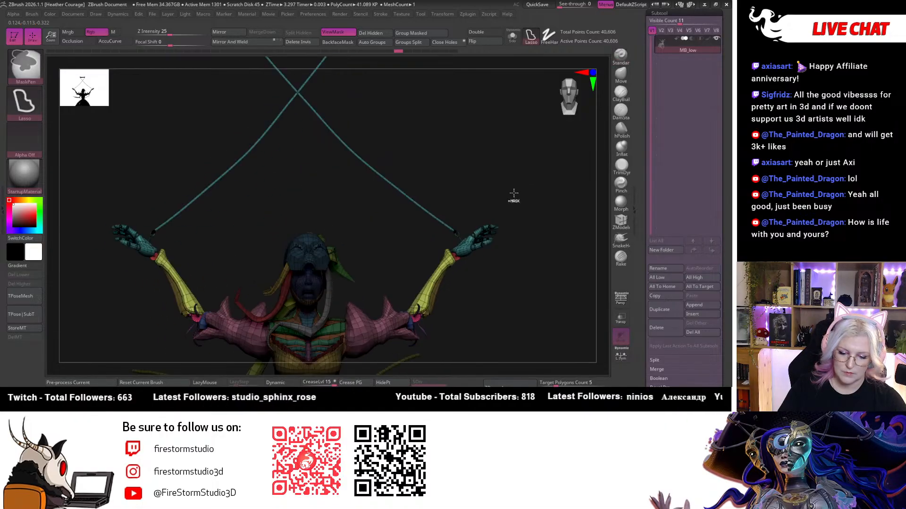
pyautogui.hotkey('ctrl', 'z')
pyautogui.hotkey('ctrl', 'z')
pyautogui.hotkey('ctrl', 'z')
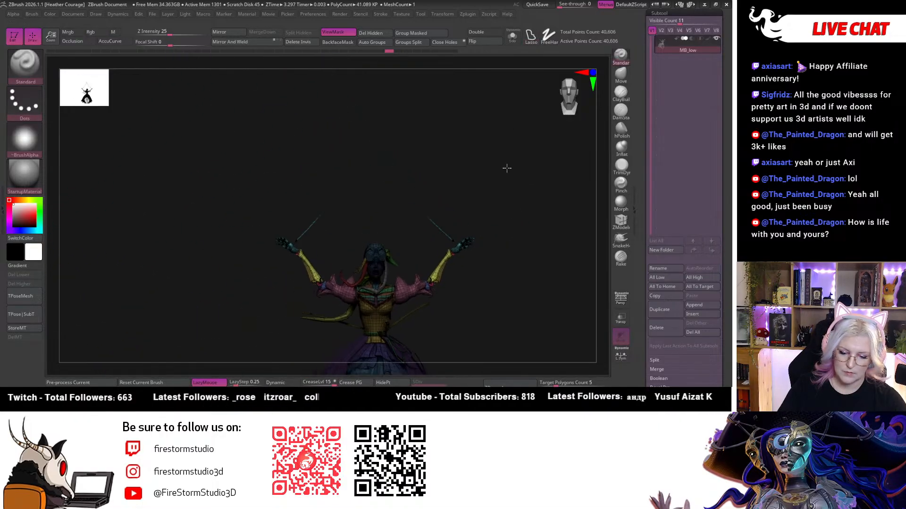
pyautogui.hotkey('ctrl', 'z')
pyautogui.hotkey('ctrl', 'z')
pyautogui.hotkey('ctrl', 'z')
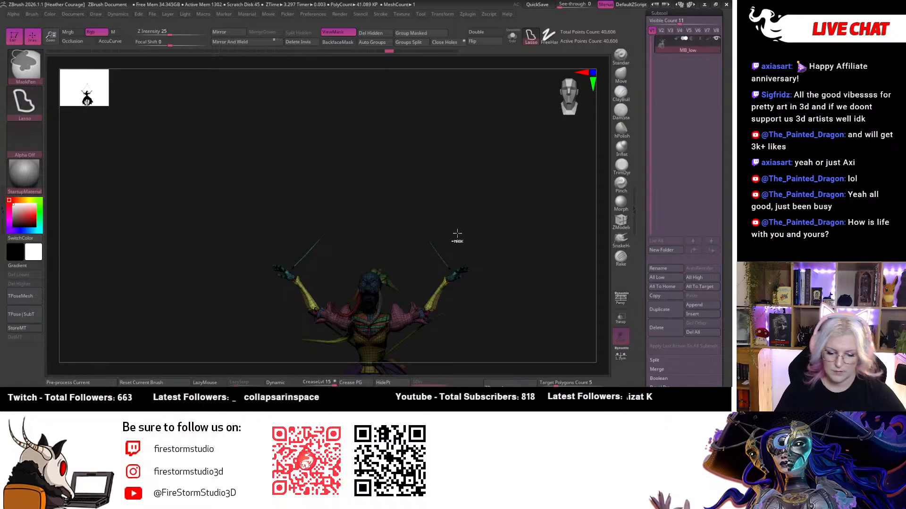
pyautogui.hotkey('ctrl', 'z')
pyautogui.hotkey('ctrl', 'z')
pyautogui.hotkey('ctrl', 'z')
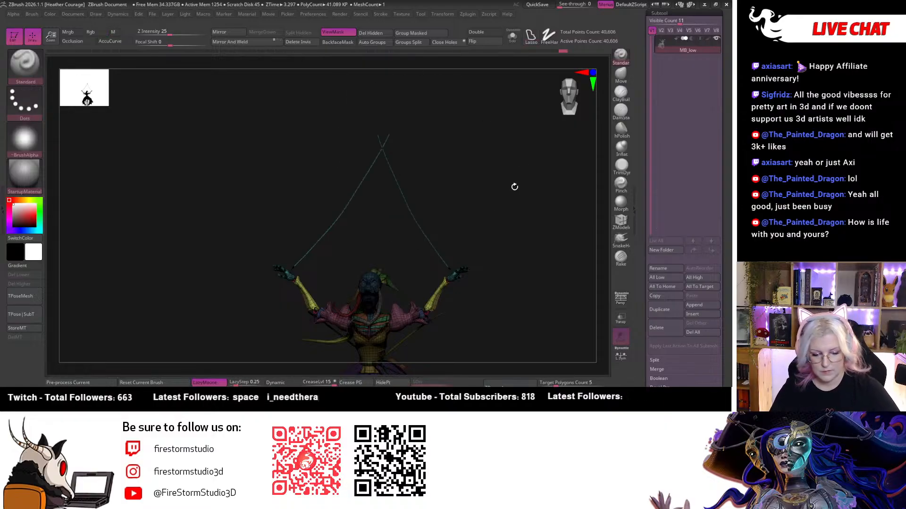
pyautogui.hotkey('ctrl', 'z')
pyautogui.hotkey('ctrl', 'z')
pyautogui.hotkey('ctrl', 'z')
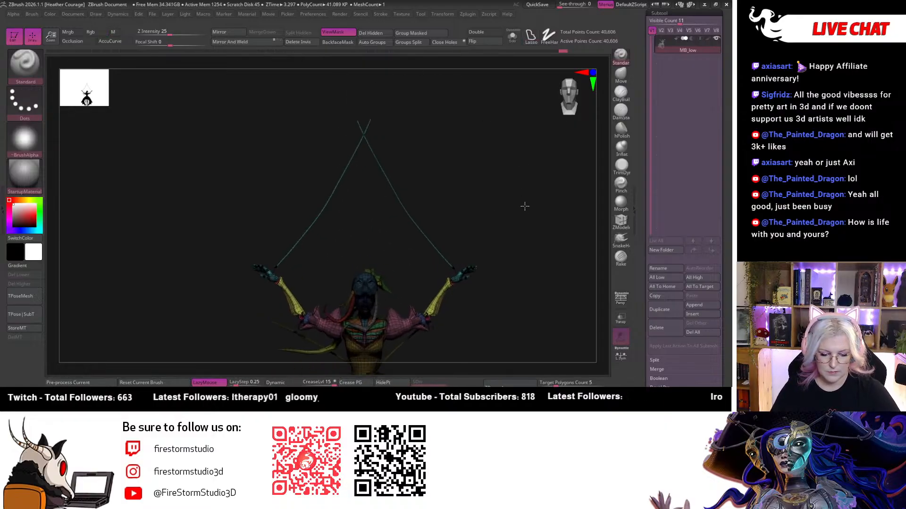
pyautogui.hotkey('ctrl', 'z')
pyautogui.hotkey('ctrl', 'z')
pyautogui.hotkey('ctrl', 'z')
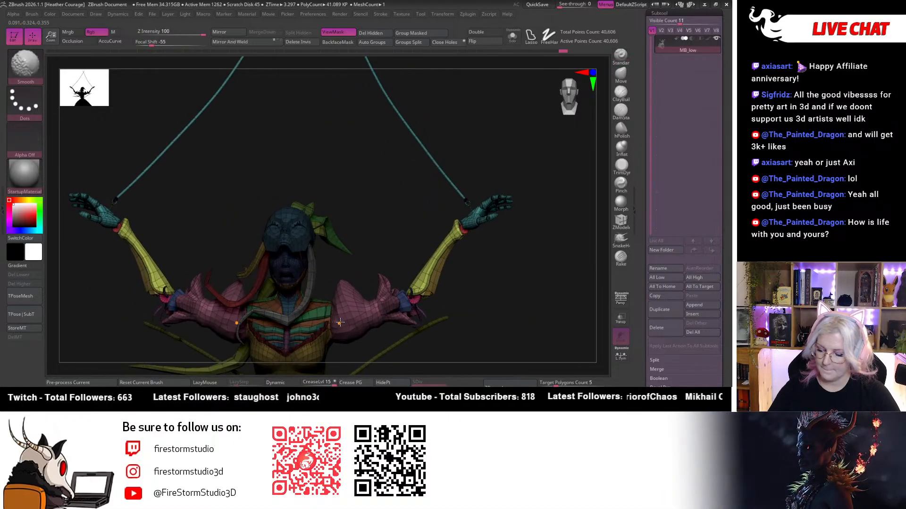
pyautogui.hotkey('shift', 'f')
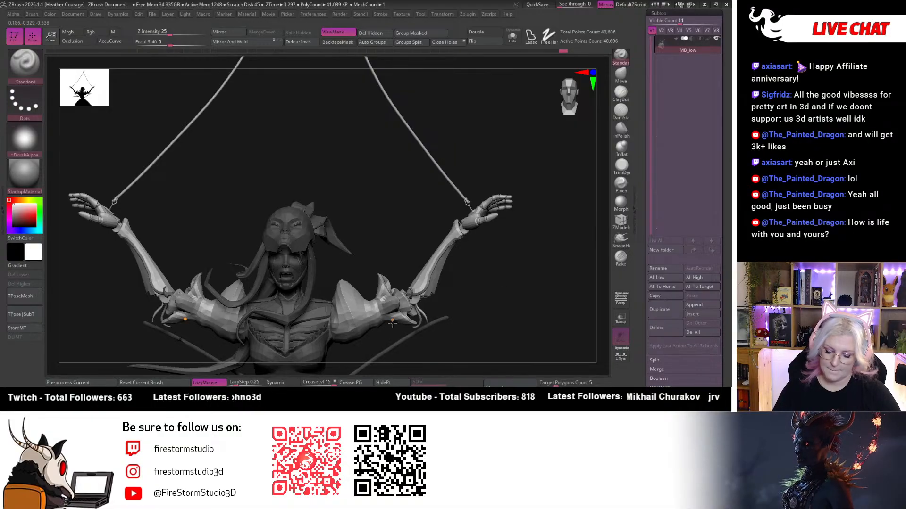
# Try to rotate the unmasked arms and strings about the shoulders, and inspect the upper ends of the crossed strings.
pyautogui.press('w')
pyautogui.moveTo(354, 299); pyautogui.dragTo(366, 289)
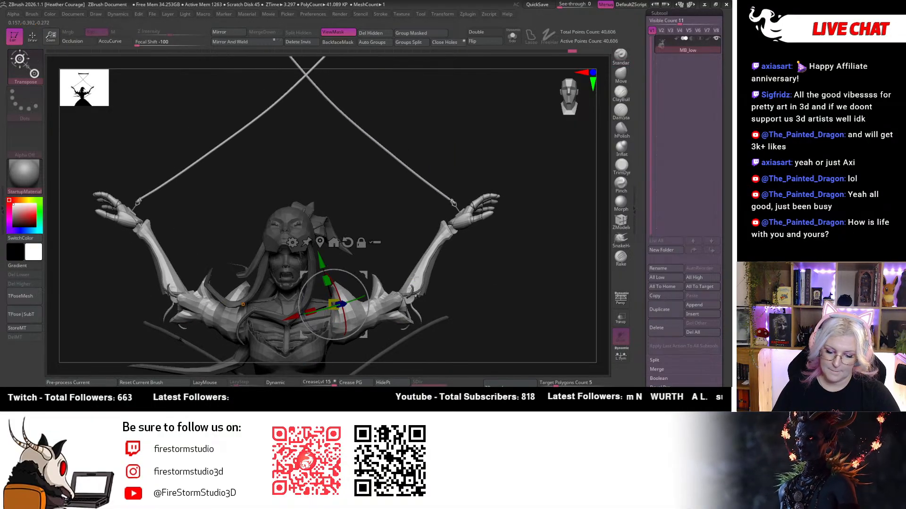
pyautogui.moveTo(547, 245); pyautogui.dragTo(500, 252)
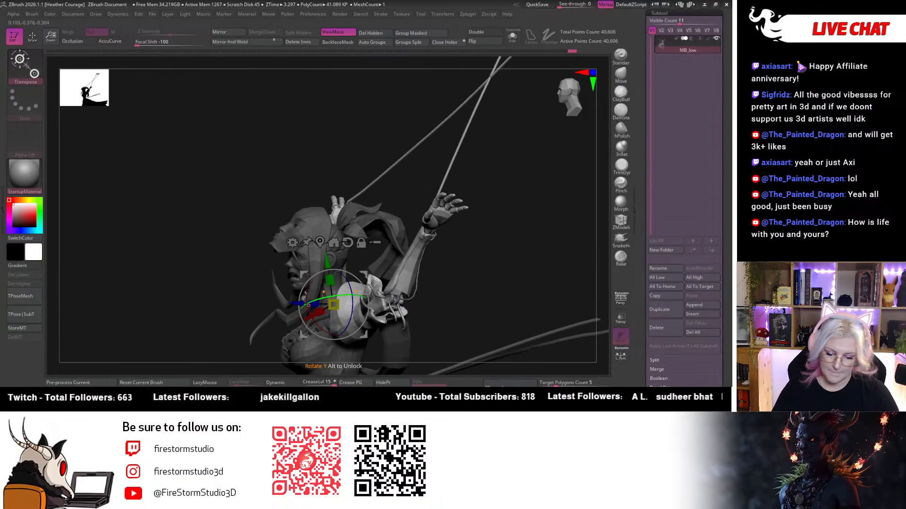
pyautogui.moveTo(357, 293); pyautogui.dragTo(353, 280)
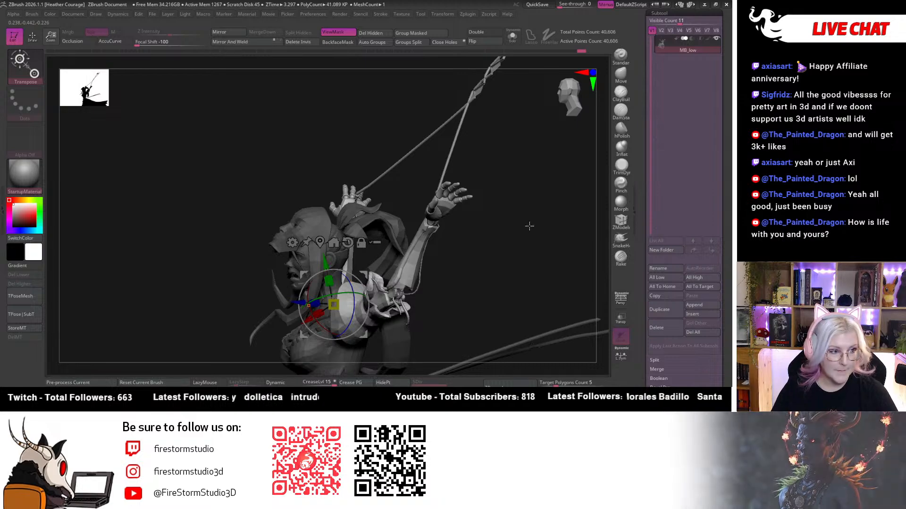
pyautogui.moveTo(528, 227)
pyautogui.mouseDown()
pyautogui.moveTo(538, 192)
pyautogui.moveTo(519, 264)
pyautogui.moveTo(517, 253)
pyautogui.moveTo(481, 304)
pyautogui.mouseUp()
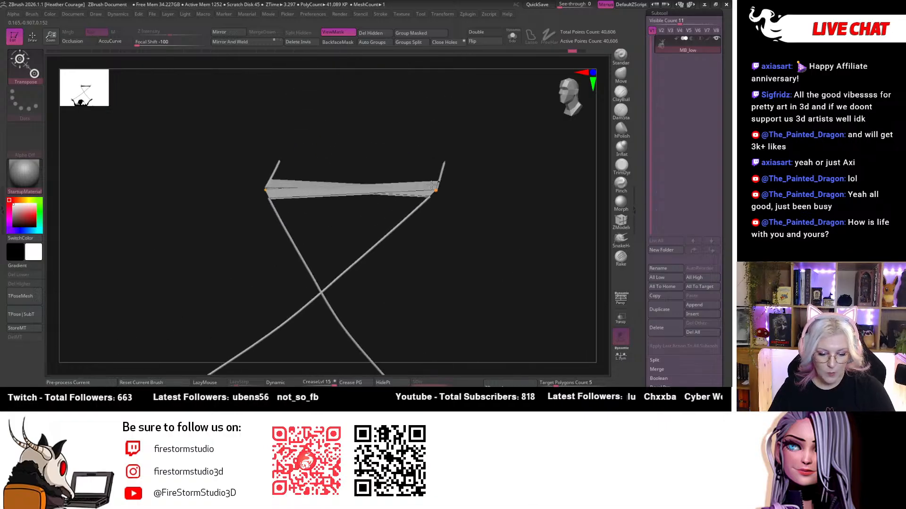
pyautogui.moveTo(432, 185); pyautogui.dragTo(478, 236)
pyautogui.scroll(1, 460, 264)
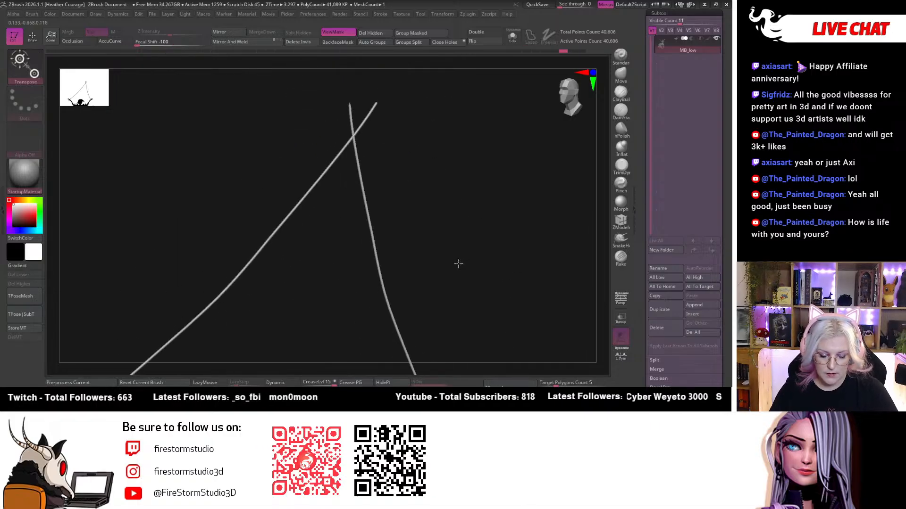
# Try masking and inverting the mask around the crossed strings, and return to a straight front view of the figure.
pyautogui.moveTo(441, 281)
pyautogui.keyDown('ctrl'); pyautogui.mouseDown()
pyautogui.moveTo(303, 230)
pyautogui.moveTo(489, 260)
pyautogui.moveTo(424, 214)
pyautogui.mouseUp(); pyautogui.keyUp('ctrl')
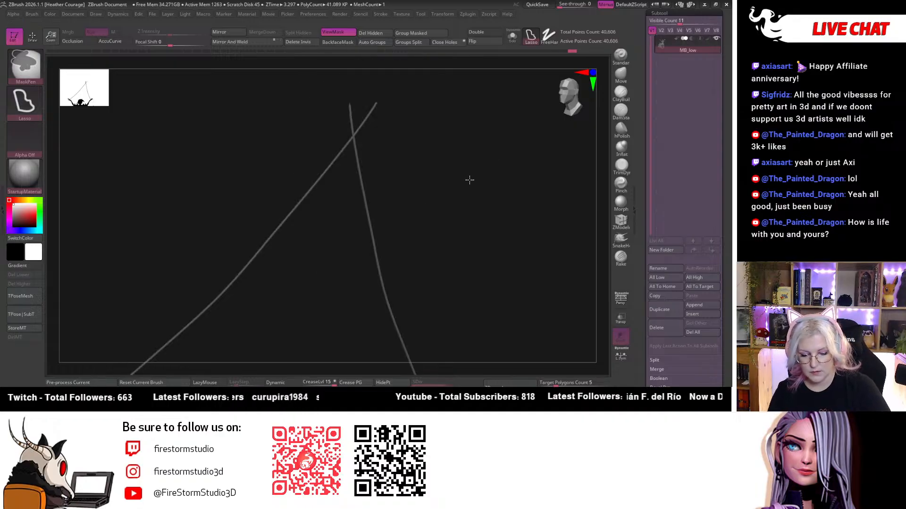
pyautogui.keyDown('ctrl'); pyautogui.click(478, 228); pyautogui.keyUp('ctrl')
pyautogui.press('w')
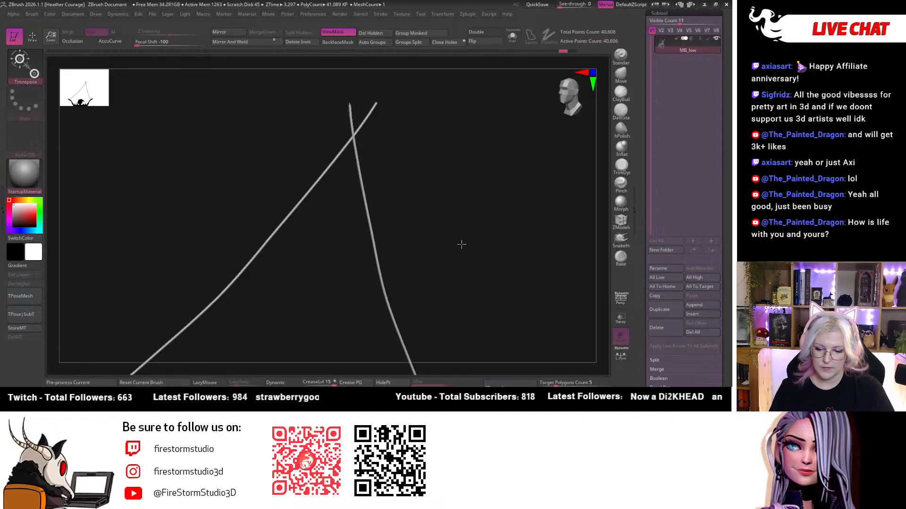
pyautogui.scroll(-3, 460, 245)
pyautogui.keyDown('alt'); pyautogui.moveTo(435, 307); pyautogui.dragTo(491, 89); pyautogui.keyUp('alt')
pyautogui.moveTo(492, 160)
pyautogui.keyDown('shift'); pyautogui.mouseDown()
pyautogui.moveTo(514, 174)
pyautogui.moveTo(492, 227)
pyautogui.mouseUp(); pyautogui.keyUp('shift')
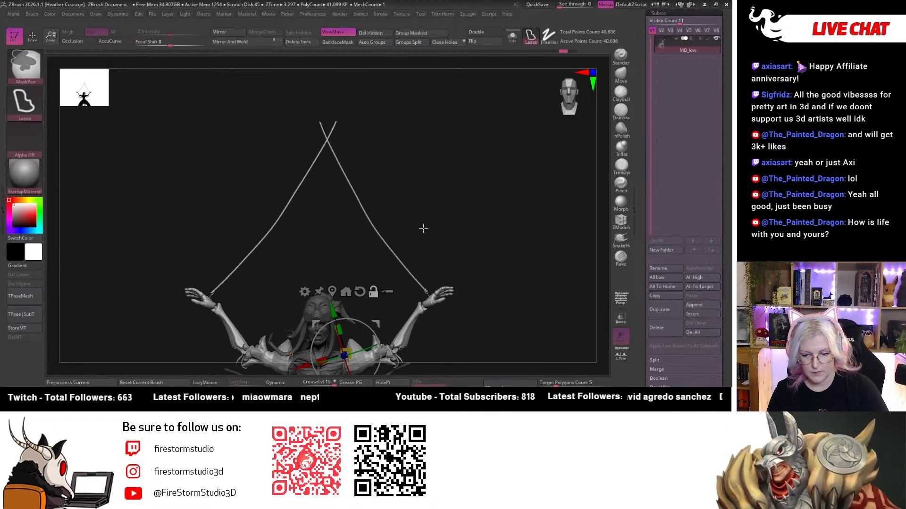
# Invert the mask until the arms and strings are unmasked, and try moving them with the gizmo again.
pyautogui.moveTo(418, 240)
pyautogui.keyDown('ctrl'); pyautogui.mouseDown()
pyautogui.moveTo(314, 162)
pyautogui.moveTo(458, 138)
pyautogui.mouseUp(); pyautogui.keyUp('ctrl')
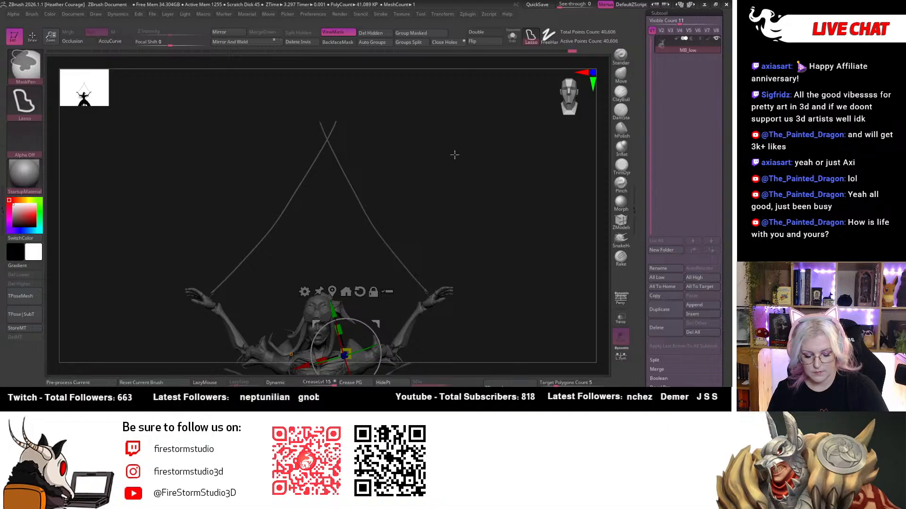
pyautogui.keyDown('ctrl'); pyautogui.click(453, 158); pyautogui.keyUp('ctrl')
pyautogui.keyDown('ctrl'); pyautogui.click(359, 227); pyautogui.keyUp('ctrl')
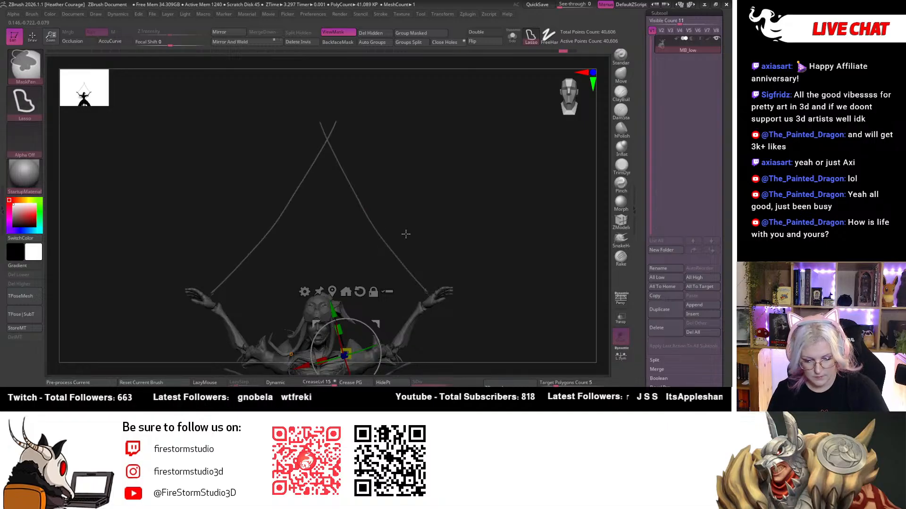
pyautogui.keyDown('ctrl'); pyautogui.click(438, 268); pyautogui.keyUp('ctrl')
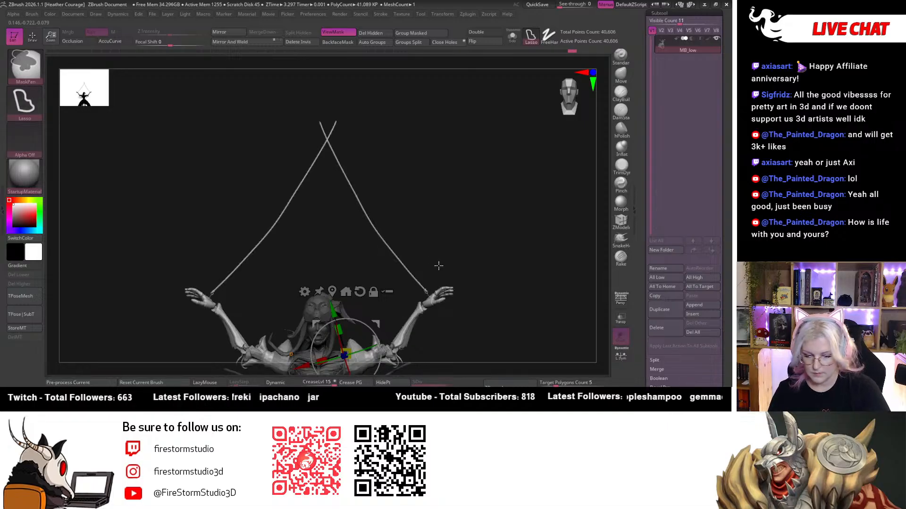
pyautogui.press('w')
pyautogui.moveTo(364, 350)
pyautogui.mouseDown()
pyautogui.moveTo(350, 355)
pyautogui.moveTo(370, 340)
pyautogui.mouseUp()
pyautogui.hotkey('ctrl', 'z')
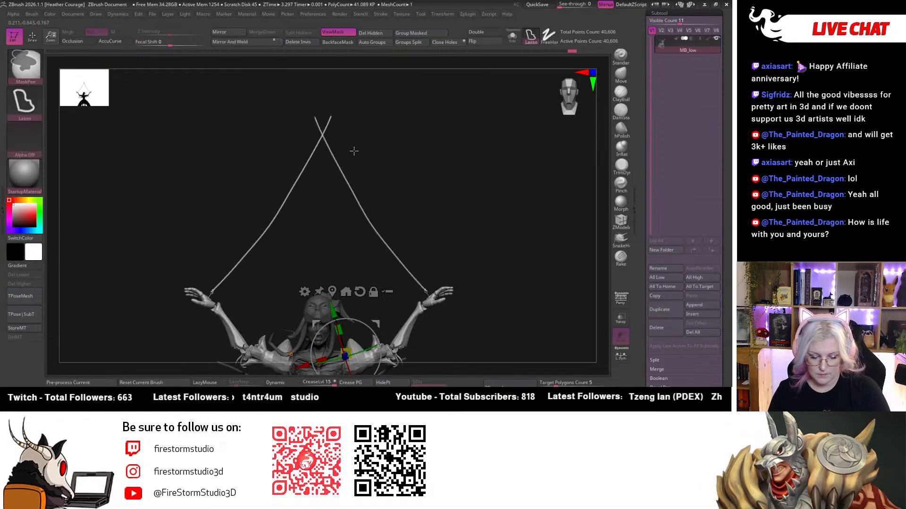
# Try a lasso mask over the strings, invert it, and undo the last change.
pyautogui.keyDown('ctrl'); pyautogui.moveTo(330, 127); pyautogui.dragTo(497, 300); pyautogui.keyUp('ctrl')
pyautogui.keyDown('ctrl'); pyautogui.click(385, 141); pyautogui.keyUp('ctrl')
pyautogui.click(570, 98)
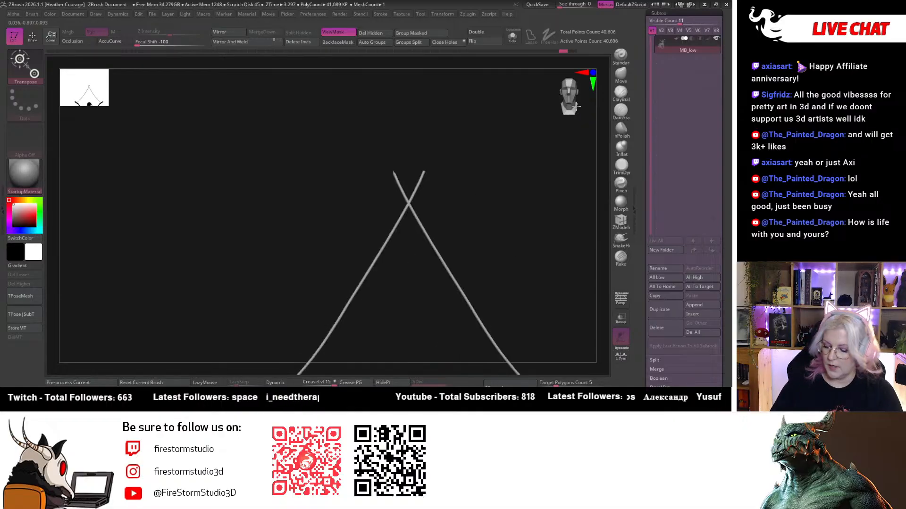
pyautogui.press('f')
pyautogui.moveTo(480, 175)
pyautogui.keyDown('alt'); pyautogui.mouseDown()
pyautogui.moveTo(505, 202)
pyautogui.moveTo(493, 259)
pyautogui.moveTo(520, 212)
pyautogui.moveTo(512, 219)
pyautogui.mouseUp(); pyautogui.keyUp('alt')
pyautogui.hotkey('ctrl', 'z')
# Mask the body, arms and hands so that only the strings stay unmasked, and return to Draw mode.
pyautogui.moveTo(375, 292)
pyautogui.mouseDown()
pyautogui.moveTo(518, 161)
pyautogui.moveTo(543, 171)
pyautogui.moveTo(525, 157)
pyautogui.moveTo(504, 212)
pyautogui.moveTo(497, 203)
pyautogui.moveTo(519, 218)
pyautogui.moveTo(524, 287)
pyautogui.moveTo(493, 332)
pyautogui.mouseUp()
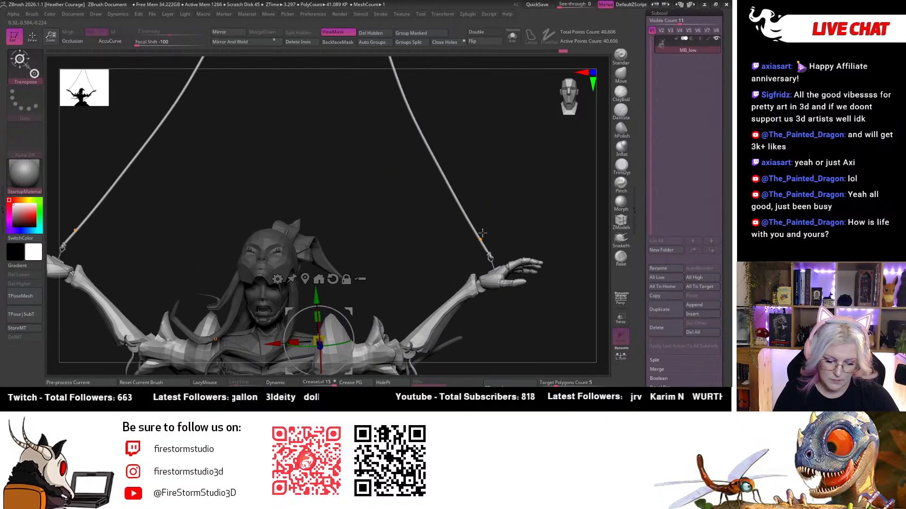
pyautogui.keyDown('ctrl'); pyautogui.moveTo(482, 232); pyautogui.dragTo(508, 217); pyautogui.keyUp('ctrl')
pyautogui.keyDown('ctrl'); pyautogui.click(475, 234); pyautogui.keyUp('ctrl')
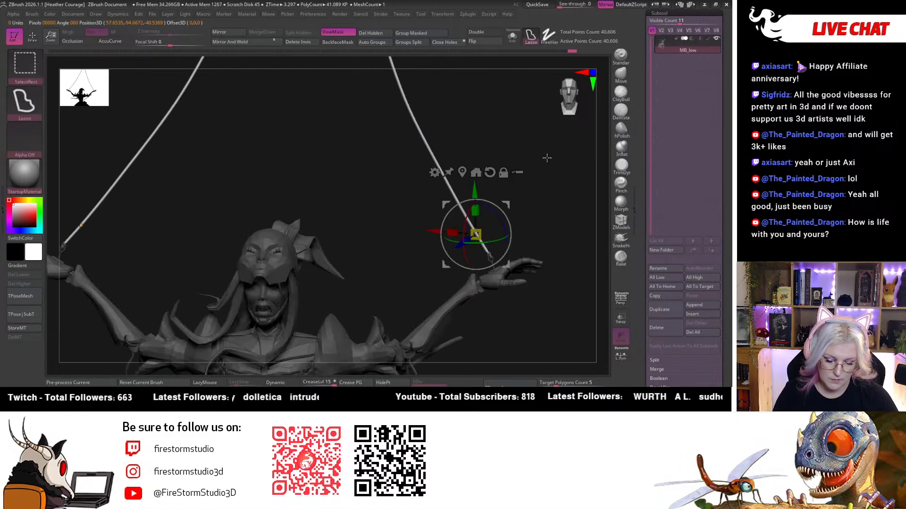
pyautogui.hotkey('ctrl', 'z')
pyautogui.press('q')
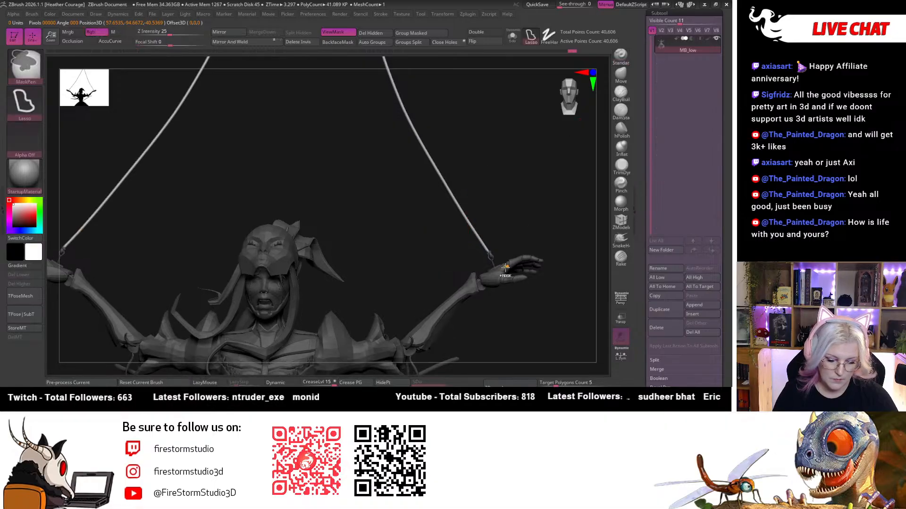
# Hide the hand pieces together with the string, knot, loop and pin attached to the hand.
pyautogui.keyDown('ctrl'); pyautogui.keyDown('shift'); pyautogui.click(491, 278); pyautogui.keyUp('shift'); pyautogui.keyUp('ctrl')
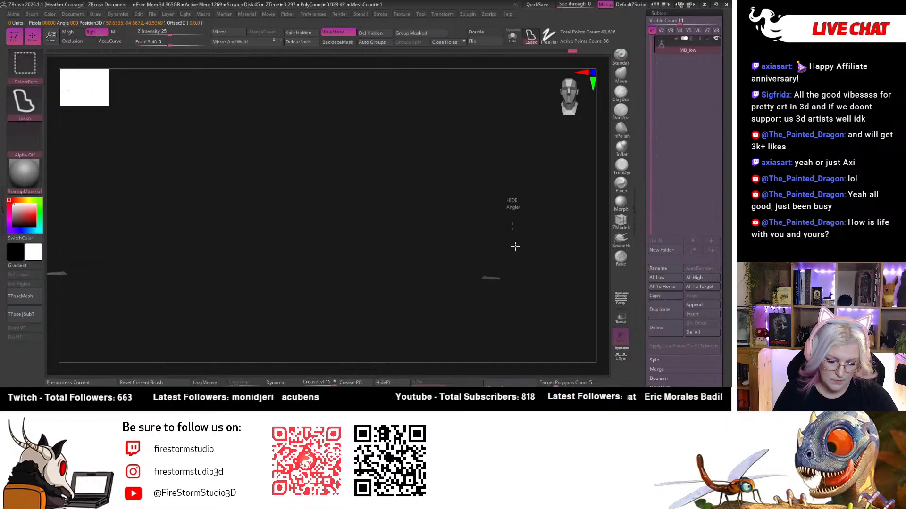
pyautogui.keyDown('ctrl'); pyautogui.keyDown('shift'); pyautogui.click(515, 247); pyautogui.keyUp('shift'); pyautogui.keyUp('ctrl')
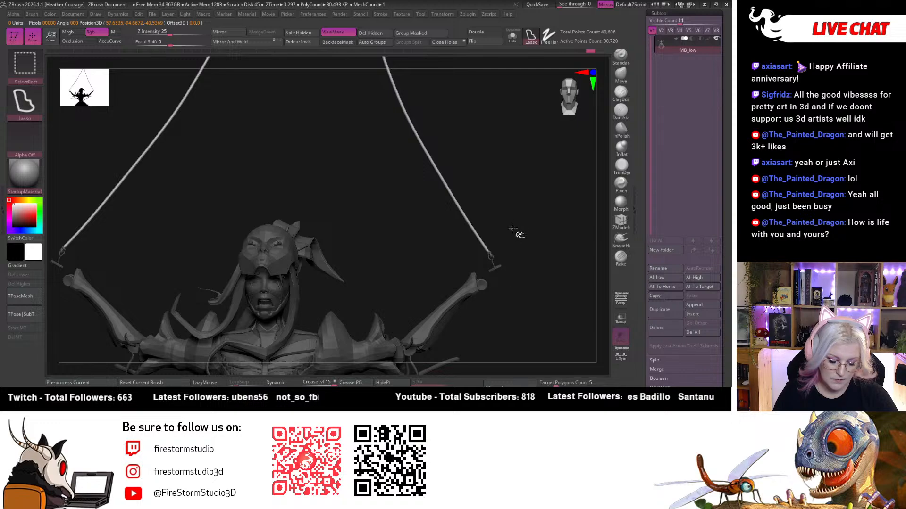
pyautogui.scroll(2, 525, 220)
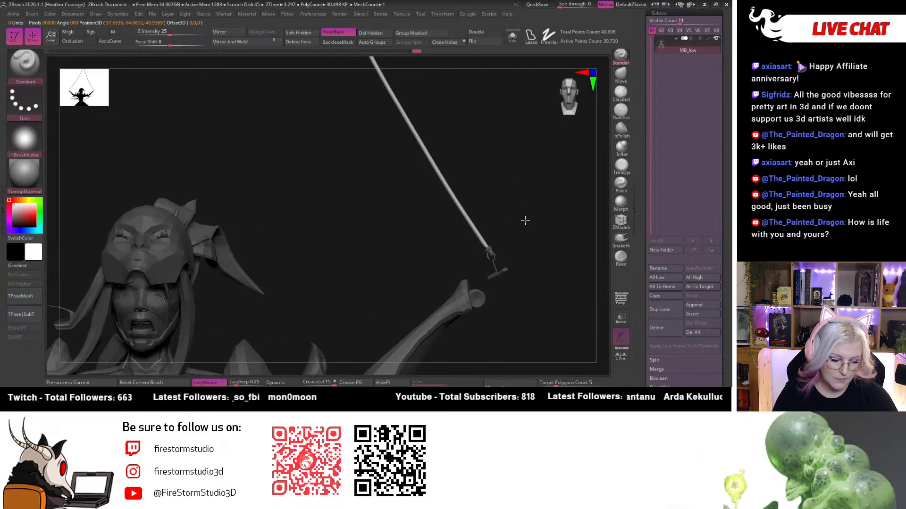
pyautogui.scroll(2, 517, 241)
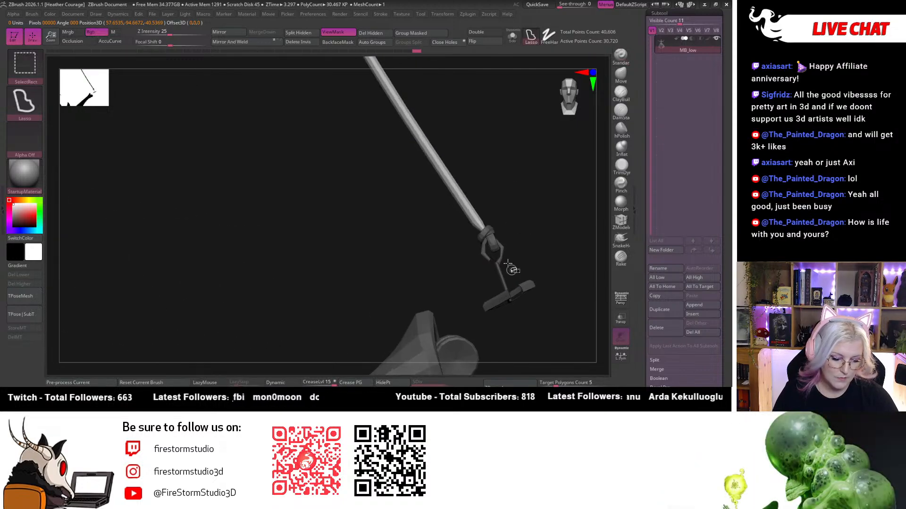
pyautogui.keyDown('ctrl'); pyautogui.keyDown('alt'); pyautogui.keyDown('shift'); pyautogui.click(486, 232); pyautogui.keyUp('shift'); pyautogui.keyUp('alt'); pyautogui.keyUp('ctrl')
pyautogui.keyDown('ctrl'); pyautogui.keyDown('alt'); pyautogui.keyDown('shift'); pyautogui.click(504, 298); pyautogui.keyUp('shift'); pyautogui.keyUp('alt'); pyautogui.keyUp('ctrl')
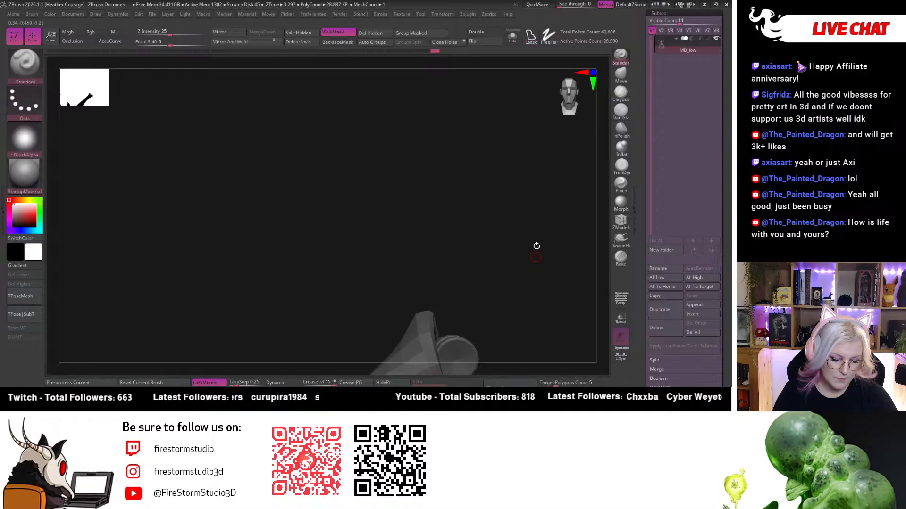
# Hide the small leftover attachment pieces floating above the opposite wrist.
pyautogui.moveTo(536, 245)
pyautogui.mouseDown()
pyautogui.moveTo(507, 176)
pyautogui.moveTo(512, 253)
pyautogui.moveTo(530, 251)
pyautogui.moveTo(554, 140)
pyautogui.moveTo(539, 228)
pyautogui.mouseUp()
pyautogui.scroll(-2, 526, 192)
pyautogui.moveTo(526, 192)
pyautogui.mouseDown()
pyautogui.moveTo(489, 178)
pyautogui.moveTo(508, 192)
pyautogui.moveTo(469, 204)
pyautogui.moveTo(343, 205)
pyautogui.moveTo(460, 196)
pyautogui.mouseUp()
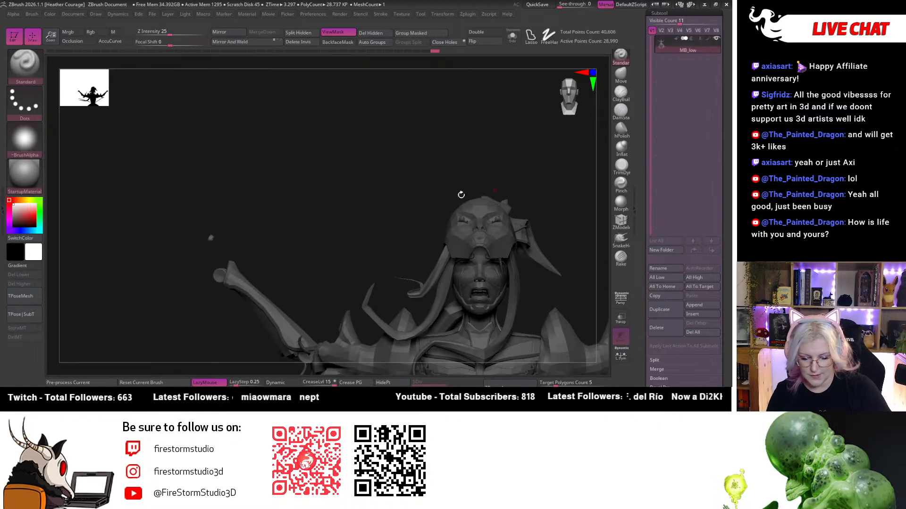
pyautogui.keyDown('ctrl'); pyautogui.keyDown('shift'); pyautogui.click(212, 241); pyautogui.keyUp('shift'); pyautogui.keyUp('ctrl')
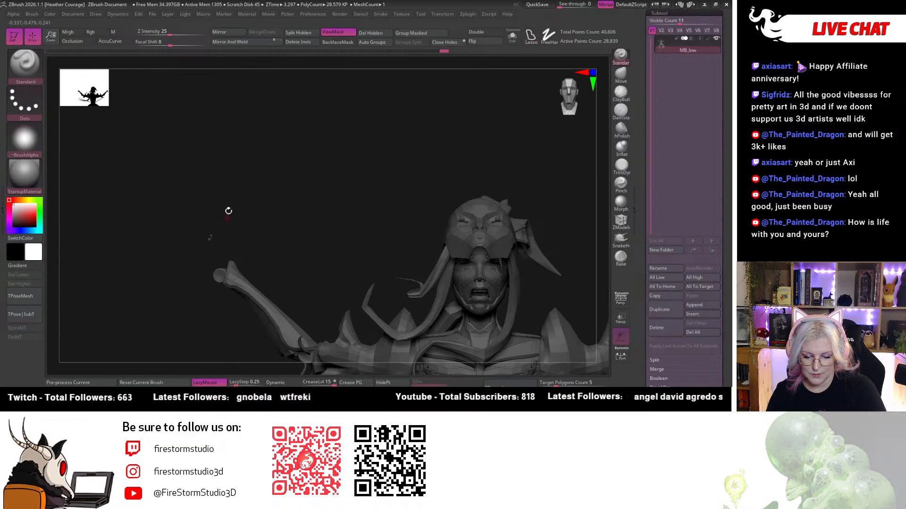
pyautogui.keyDown('alt'); pyautogui.moveTo(229, 210); pyautogui.dragTo(264, 222); pyautogui.keyUp('alt')
pyautogui.hotkey('ctrl', 'shift')
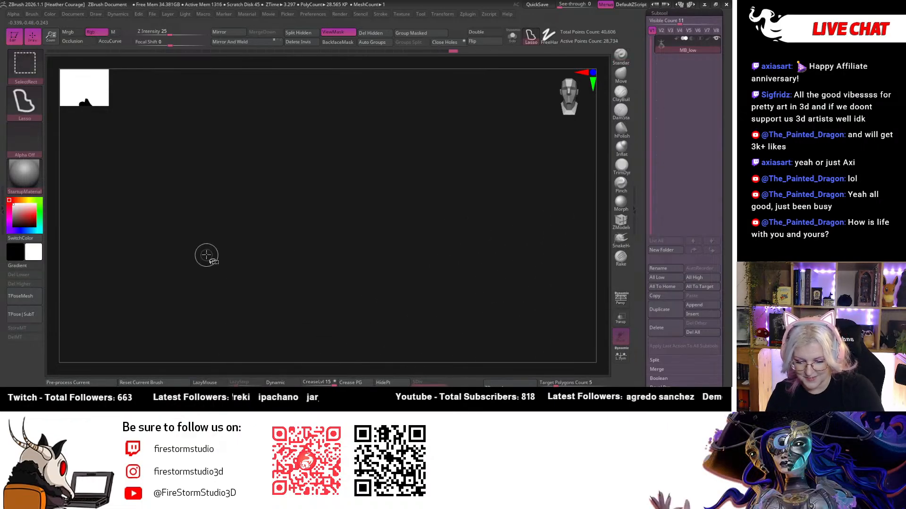
# Invert the visibility so that only the hands and their strings are shown.
pyautogui.moveTo(317, 269)
pyautogui.mouseDown()
pyautogui.moveTo(271, 188)
pyautogui.moveTo(505, 154)
pyautogui.mouseUp()
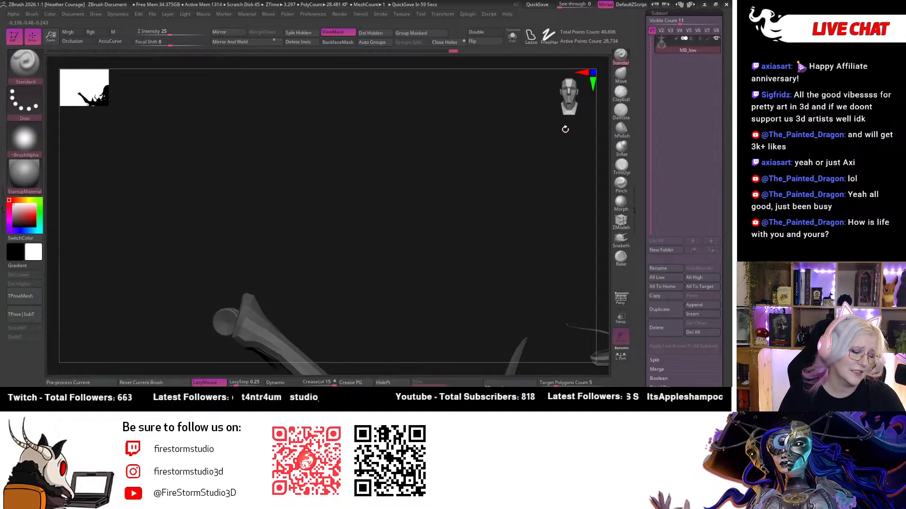
pyautogui.moveTo(540, 240); pyautogui.dragTo(543, 221)
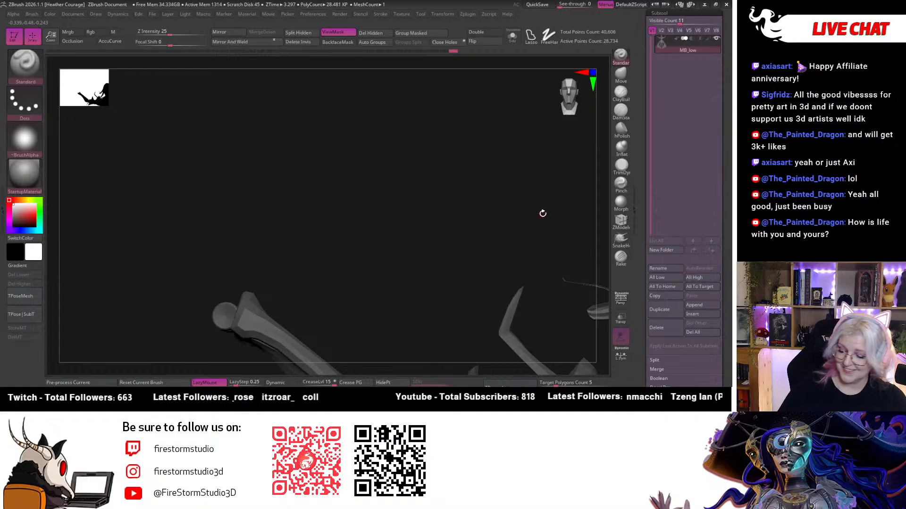
pyautogui.press('f')
pyautogui.moveTo(509, 184)
pyautogui.keyDown('alt'); pyautogui.mouseDown()
pyautogui.moveTo(516, 203)
pyautogui.moveTo(523, 162)
pyautogui.moveTo(532, 277)
pyautogui.moveTo(503, 214)
pyautogui.moveTo(507, 202)
pyautogui.mouseUp(); pyautogui.keyUp('alt')
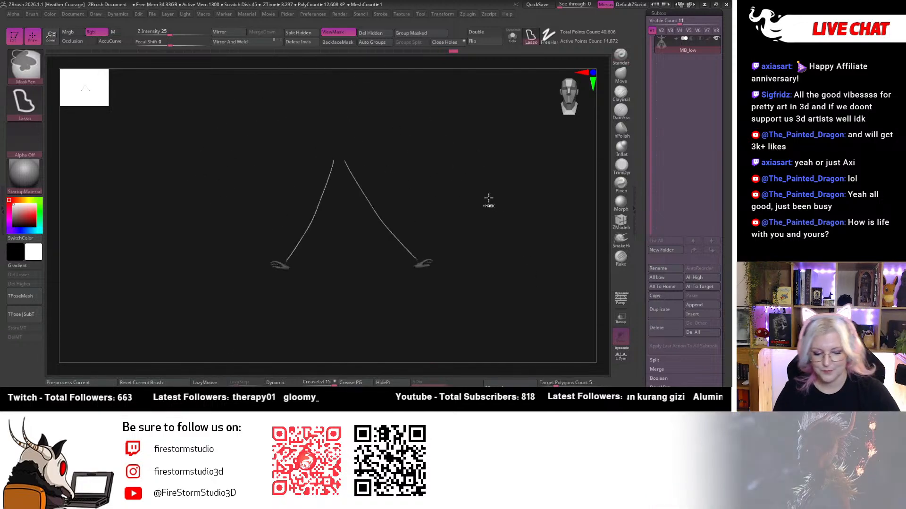
# Clear the mask from the hands and their strings and bring the whole character back into view.
pyautogui.hotkey('ctrl', 'shift')
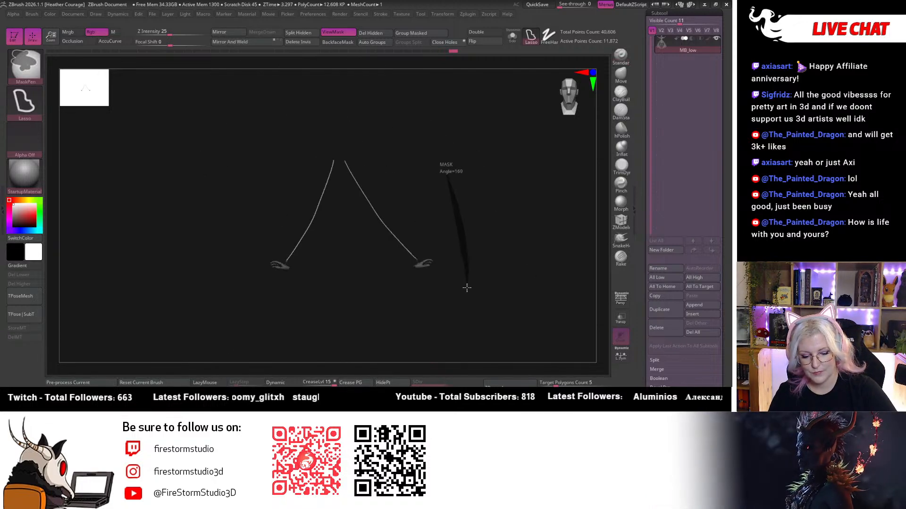
pyautogui.keyDown('ctrl'); pyautogui.moveTo(467, 287); pyautogui.dragTo(403, 276); pyautogui.keyUp('ctrl')
pyautogui.moveTo(468, 173)
pyautogui.keyDown('ctrl'); pyautogui.keyDown('shift'); pyautogui.mouseDown()
pyautogui.moveTo(351, 231)
pyautogui.moveTo(410, 109)
pyautogui.mouseUp(); pyautogui.keyUp('shift'); pyautogui.keyUp('ctrl')
pyautogui.hotkey('ctrl', 'z')
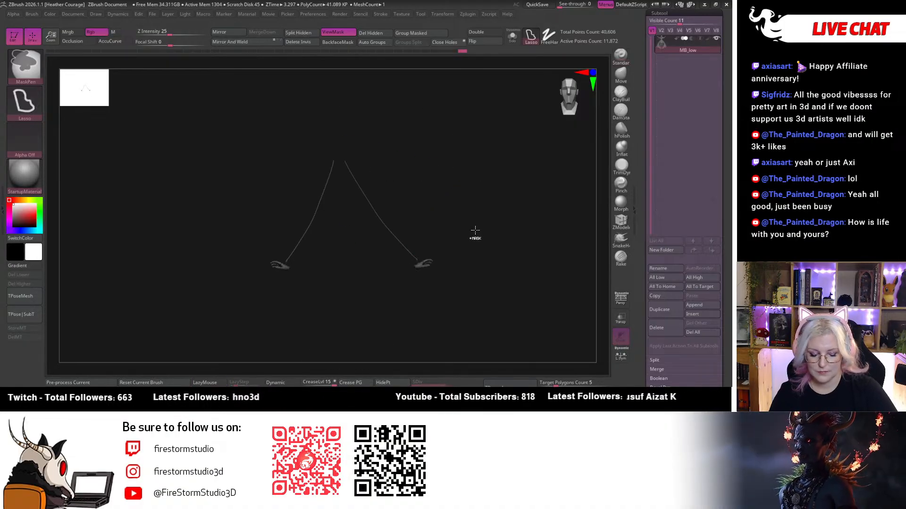
pyautogui.keyDown('ctrl'); pyautogui.moveTo(455, 271); pyautogui.dragTo(363, 236); pyautogui.keyUp('ctrl')
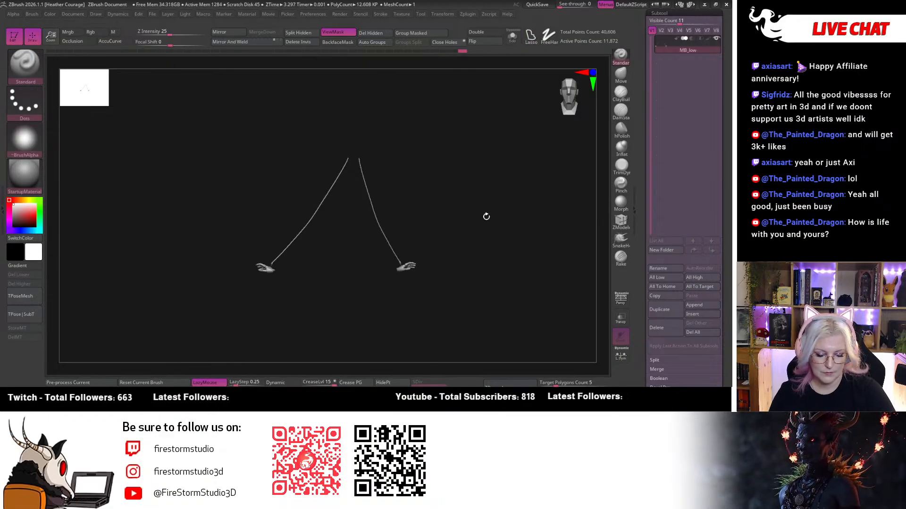
pyautogui.keyDown('ctrl'); pyautogui.keyDown('shift'); pyautogui.click(444, 326); pyautogui.keyUp('shift'); pyautogui.keyUp('ctrl')
# Set the transform gizmo on the wrist and rotate the hands together with their strings.
pyautogui.keyDown('alt'); pyautogui.moveTo(521, 262); pyautogui.dragTo(528, 300); pyautogui.keyUp('alt')
pyautogui.press('w')
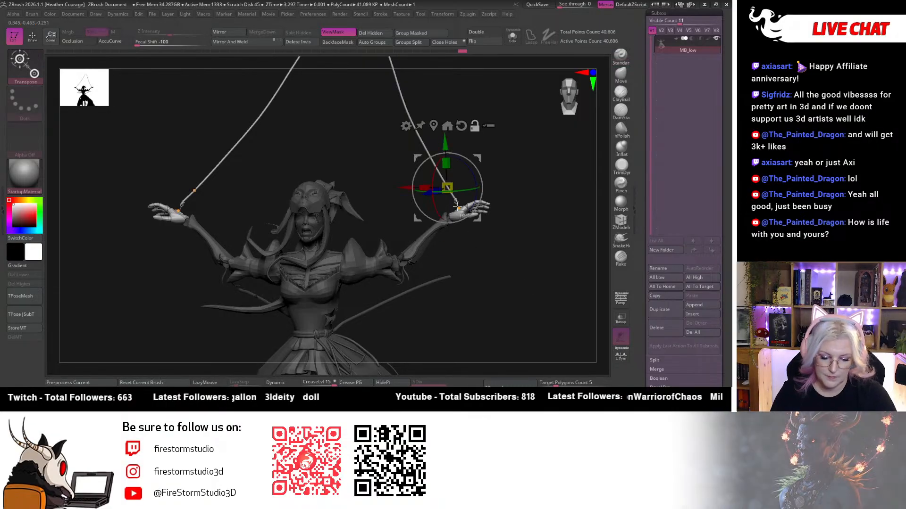
pyautogui.keyDown('alt'); pyautogui.click(453, 214); pyautogui.keyUp('alt')
pyautogui.keyDown('alt'); pyautogui.moveTo(525, 185); pyautogui.dragTo(521, 233); pyautogui.keyUp('alt')
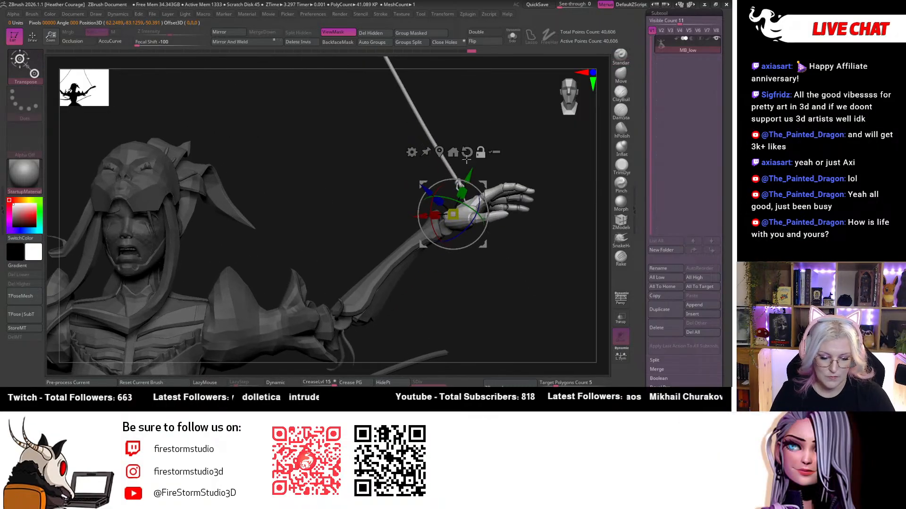
pyautogui.moveTo(442, 206); pyautogui.dragTo(472, 200)
pyautogui.moveTo(521, 288); pyautogui.dragTo(519, 312)
pyautogui.moveTo(440, 194); pyautogui.dragTo(439, 194)
pyautogui.moveTo(508, 108); pyautogui.dragTo(494, 276)
pyautogui.moveTo(435, 175); pyautogui.dragTo(430, 154)
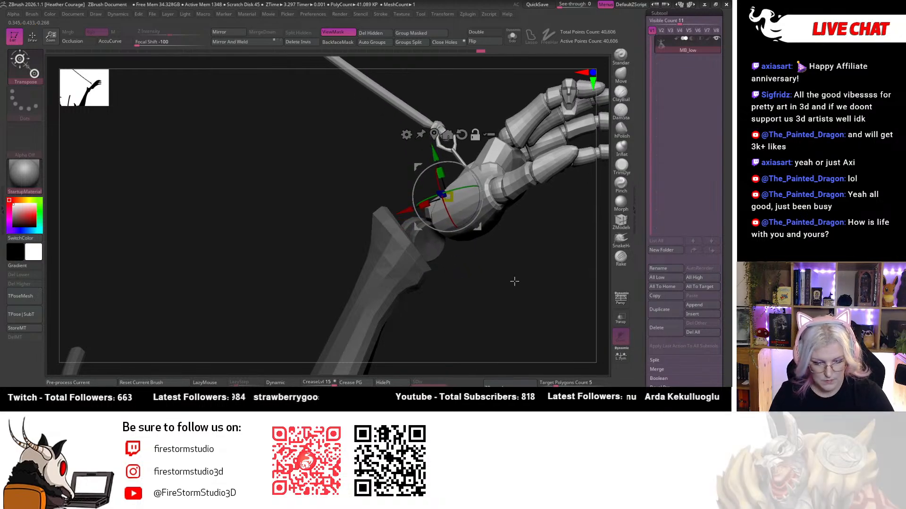
# Mask everything except the hand strings, set the gizmo at the string's knot, and rotate the strings around it.
pyautogui.keyDown('alt'); pyautogui.moveTo(514, 281); pyautogui.dragTo(498, 347); pyautogui.keyUp('alt')
pyautogui.keyDown('alt'); pyautogui.moveTo(488, 139); pyautogui.dragTo(538, 182); pyautogui.keyUp('alt')
pyautogui.press('ctrl')
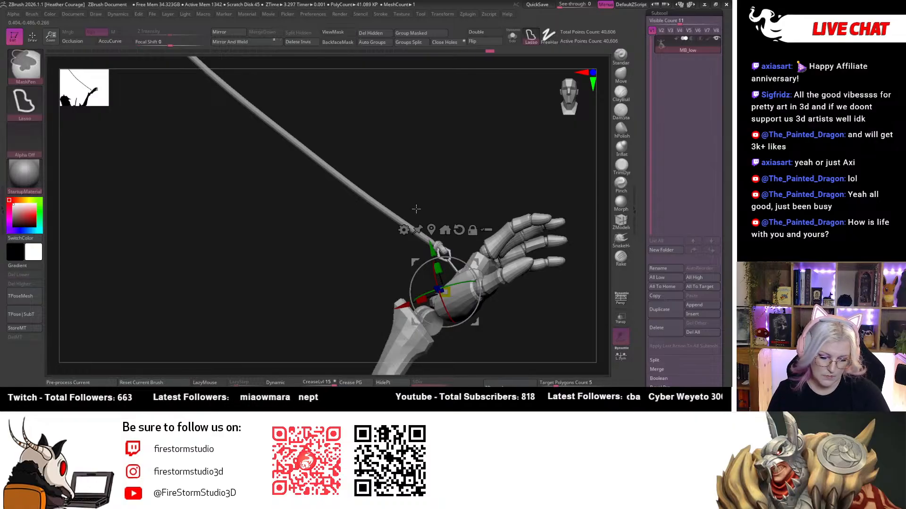
pyautogui.keyDown('ctrl'); pyautogui.click(383, 207); pyautogui.keyUp('ctrl')
pyautogui.moveTo(486, 171)
pyautogui.keyDown('alt'); pyautogui.mouseDown()
pyautogui.moveTo(482, 163)
pyautogui.moveTo(474, 182)
pyautogui.mouseUp(); pyautogui.keyUp('alt')
pyautogui.moveTo(421, 198); pyautogui.dragTo(411, 145)
pyautogui.click(426, 236)
pyautogui.moveTo(452, 208); pyautogui.dragTo(481, 244)
# Rotate the strings further around their attachment points on the hands so they trail behind the character.
pyautogui.keyDown('ctrl'); pyautogui.moveTo(508, 326); pyautogui.dragTo(480, 129, button='right'); pyautogui.keyUp('ctrl')
pyautogui.moveTo(568, 96); pyautogui.dragTo(542, 265, button='right')
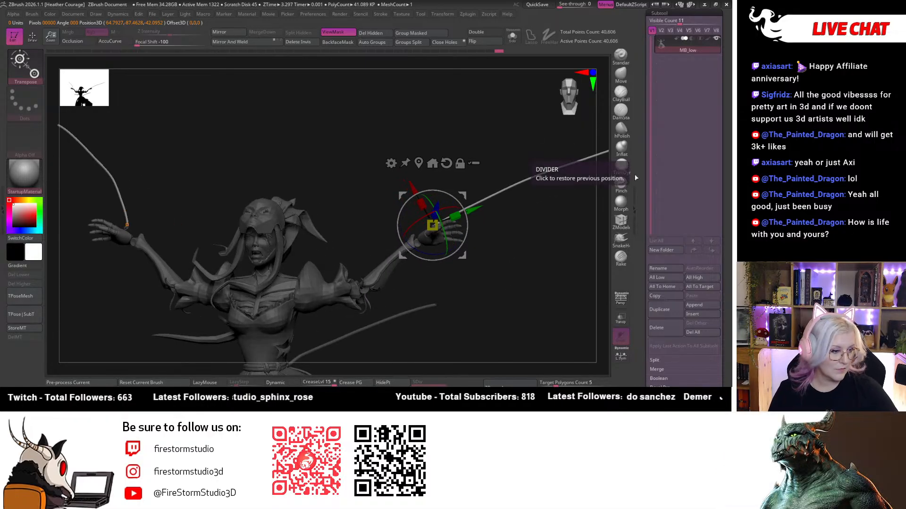
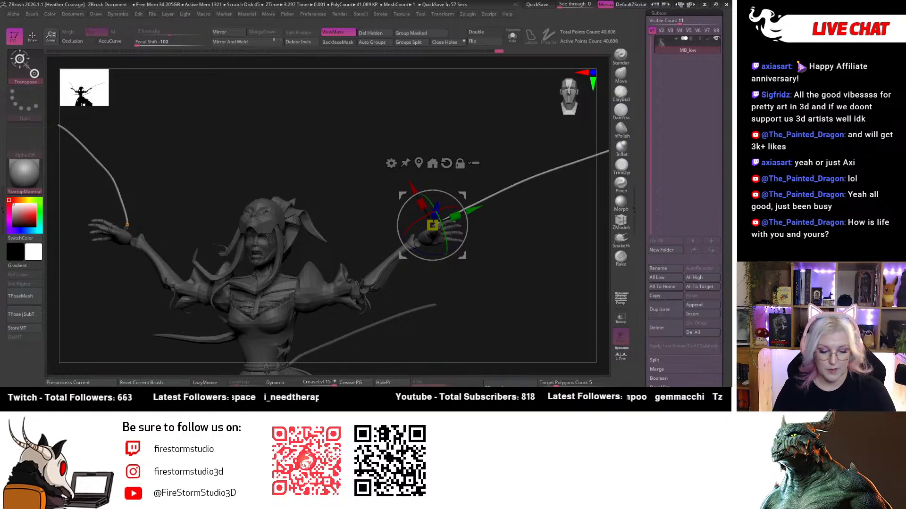
pyautogui.moveTo(569, 89); pyautogui.dragTo(524, 268, button='right')
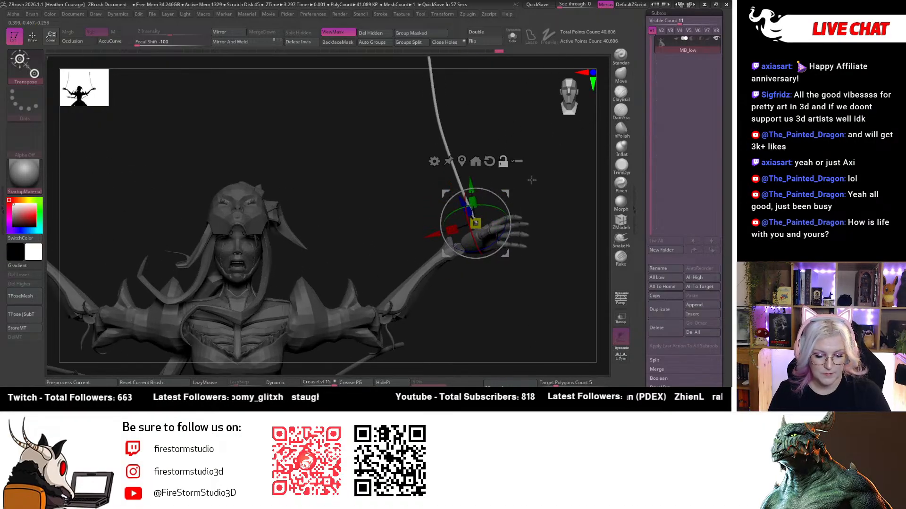
pyautogui.moveTo(532, 180); pyautogui.dragTo(518, 290, button='right')
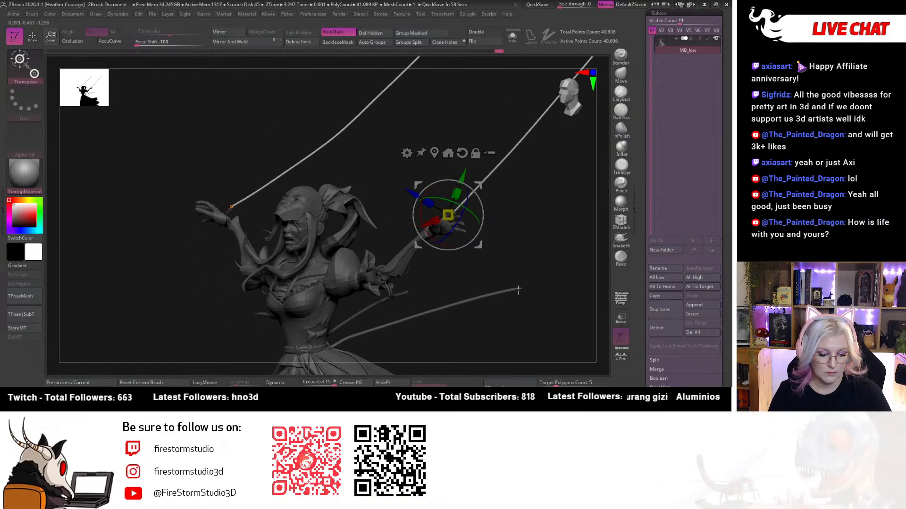
pyautogui.moveTo(538, 236); pyautogui.dragTo(528, 283, button='right')
pyautogui.moveTo(465, 200); pyautogui.dragTo(498, 190)
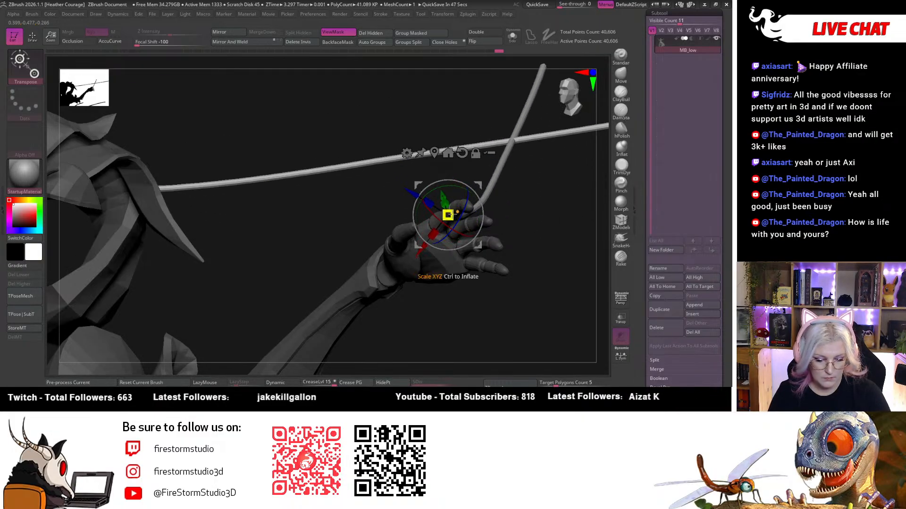
pyautogui.moveTo(446, 227); pyautogui.dragTo(513, 210)
# Mask the skirt, lower body and trailing waist ropes, leaving the upper body unmasked.
pyautogui.moveTo(527, 211); pyautogui.dragTo(575, 96, button='right')
pyautogui.moveTo(528, 228); pyautogui.dragTo(481, 140, button='right')
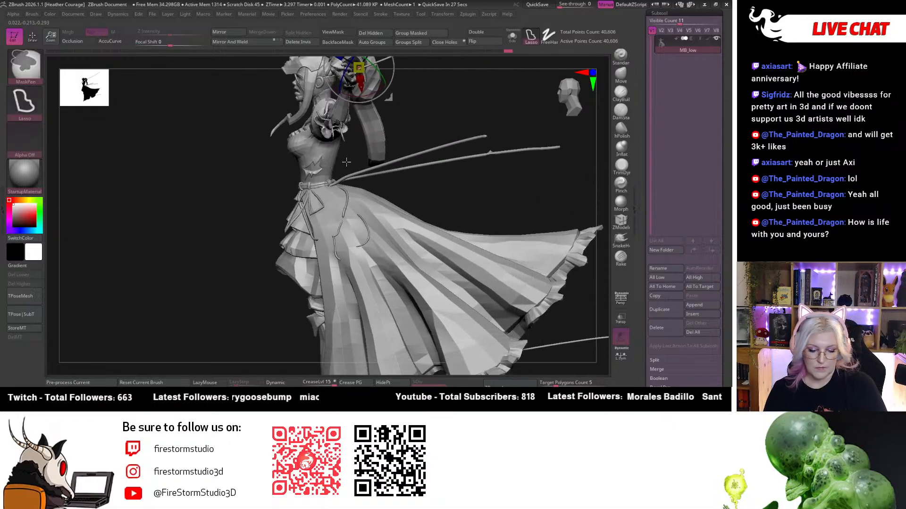
pyautogui.moveTo(265, 203)
pyautogui.keyDown('ctrl'); pyautogui.mouseDown()
pyautogui.moveTo(341, 293)
pyautogui.moveTo(534, 174)
pyautogui.moveTo(513, 115)
pyautogui.mouseUp(); pyautogui.keyUp('ctrl')
pyautogui.keyDown('ctrl'); pyautogui.moveTo(381, 156); pyautogui.dragTo(372, 163); pyautogui.keyUp('ctrl')
pyautogui.keyDown('ctrl'); pyautogui.moveTo(373, 163); pyautogui.dragTo(470, 176, button='right'); pyautogui.keyUp('ctrl')
pyautogui.moveTo(470, 175)
pyautogui.keyDown('ctrl'); pyautogui.mouseDown()
pyautogui.moveTo(283, 264)
pyautogui.moveTo(534, 251)
pyautogui.moveTo(514, 163)
pyautogui.mouseUp(); pyautogui.keyUp('ctrl')
pyautogui.moveTo(496, 330)
pyautogui.mouseDown()
pyautogui.moveTo(581, 334)
pyautogui.moveTo(564, 326)
pyautogui.moveTo(547, 283)
pyautogui.moveTo(532, 162)
pyautogui.moveTo(548, 259)
pyautogui.moveTo(509, 357)
pyautogui.moveTo(505, 330)
pyautogui.mouseUp()
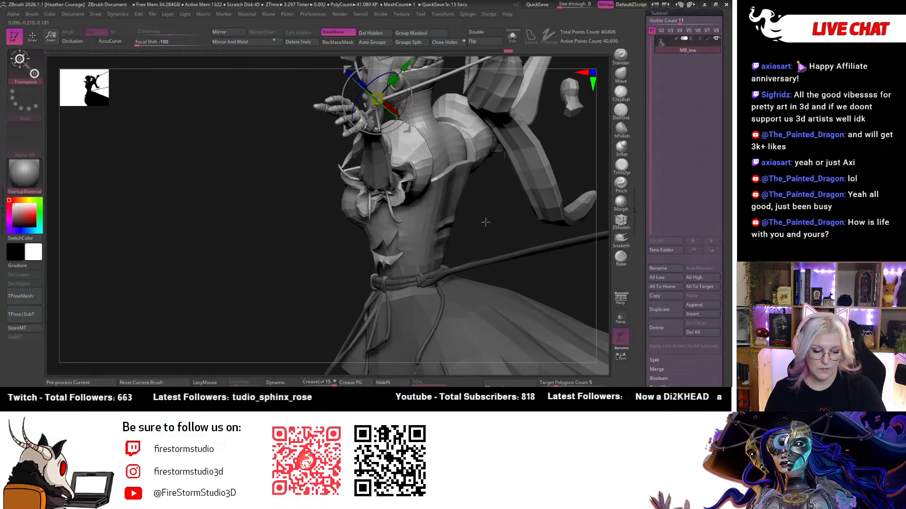
pyautogui.moveTo(486, 222)
pyautogui.mouseDown()
pyautogui.moveTo(478, 249)
pyautogui.moveTo(495, 188)
pyautogui.moveTo(509, 198)
pyautogui.mouseUp()
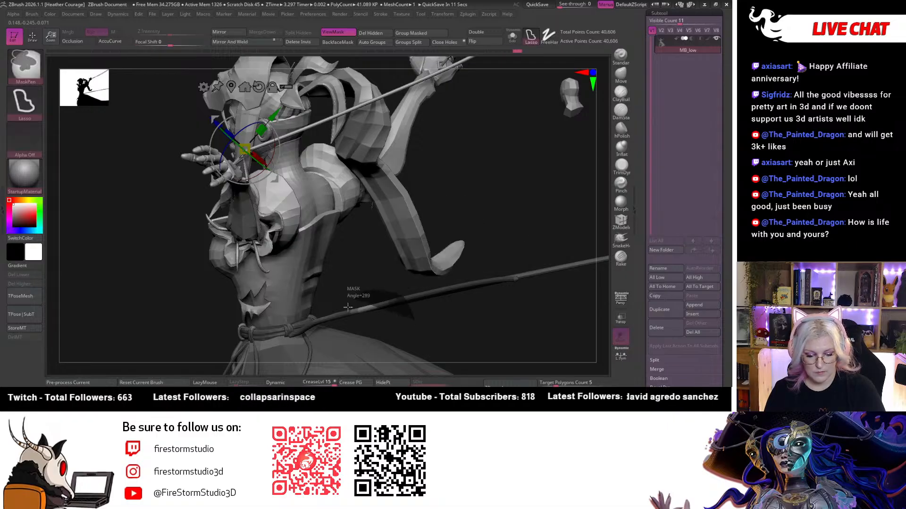
pyautogui.moveTo(472, 330)
pyautogui.mouseDown()
pyautogui.moveTo(501, 319)
pyautogui.moveTo(495, 330)
pyautogui.moveTo(467, 321)
pyautogui.mouseUp()
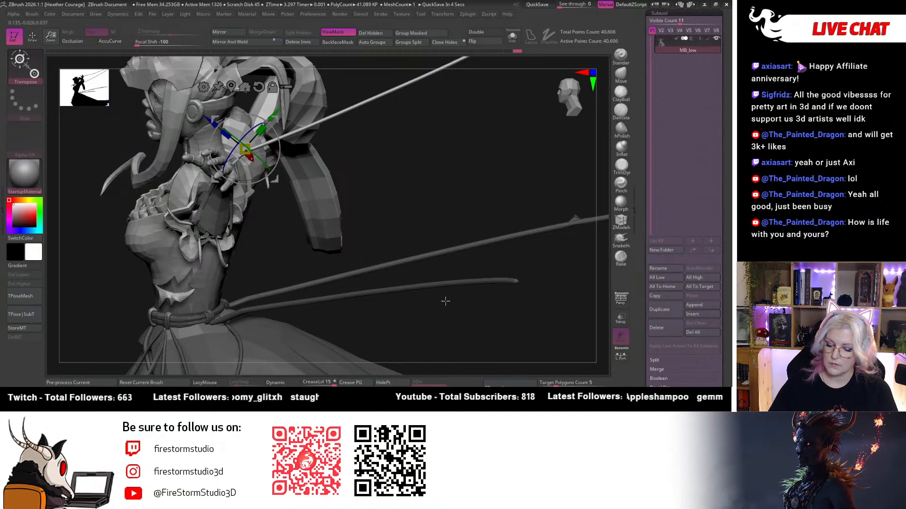
# Move the transform gizmo to the waist and touch up the mask around the waist ropes.
pyautogui.click(197, 317)
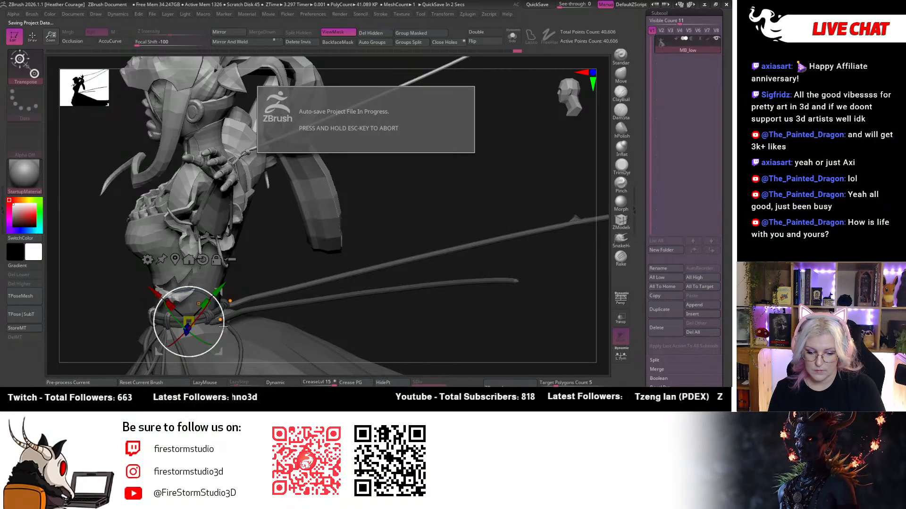
pyautogui.moveTo(580, 218); pyautogui.dragTo(247, 311)
pyautogui.moveTo(241, 347); pyautogui.dragTo(312, 276)
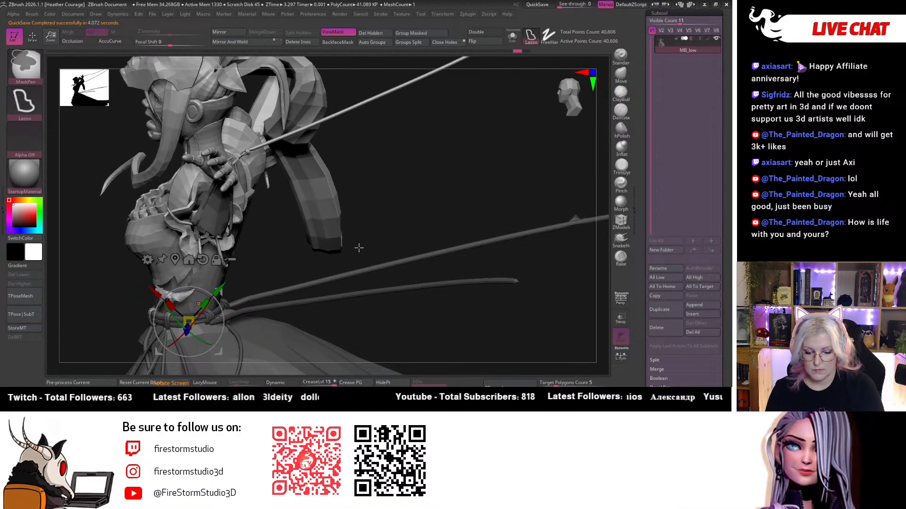
pyautogui.keyDown('ctrl'); pyautogui.moveTo(287, 230); pyautogui.dragTo(288, 231); pyautogui.keyUp('ctrl')
pyautogui.moveTo(390, 321); pyautogui.dragTo(563, 109)
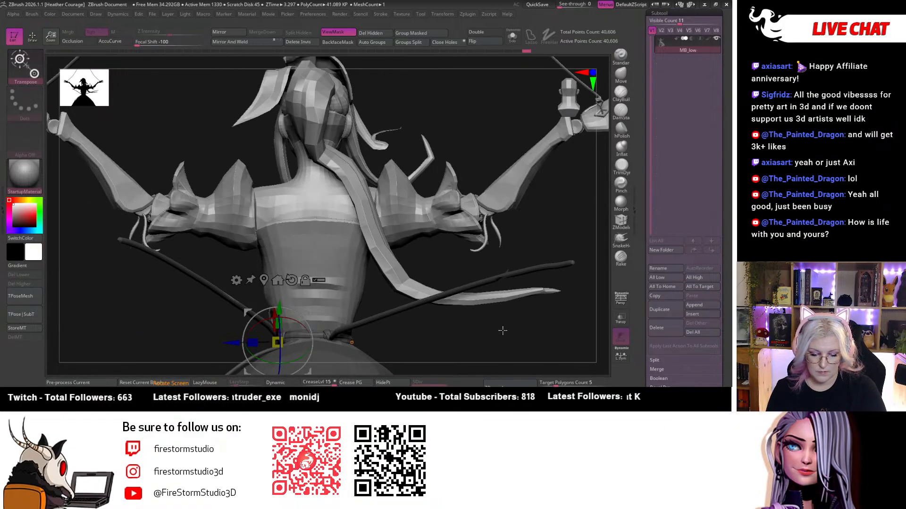
# Undo the last change and correct the mask around the long ribbon behind the back, leaving the ribbon unmasked.
pyautogui.hotkey('ctrl', 'z')
pyautogui.moveTo(481, 354)
pyautogui.mouseDown()
pyautogui.moveTo(473, 328)
pyautogui.moveTo(479, 354)
pyautogui.moveTo(477, 338)
pyautogui.mouseUp()
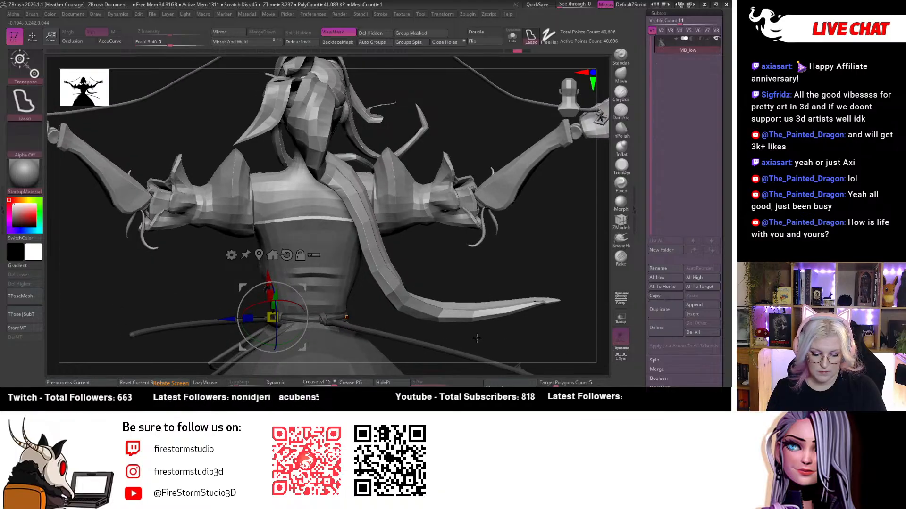
pyautogui.keyDown('ctrl'); pyautogui.moveTo(425, 326); pyautogui.dragTo(494, 238); pyautogui.keyUp('ctrl')
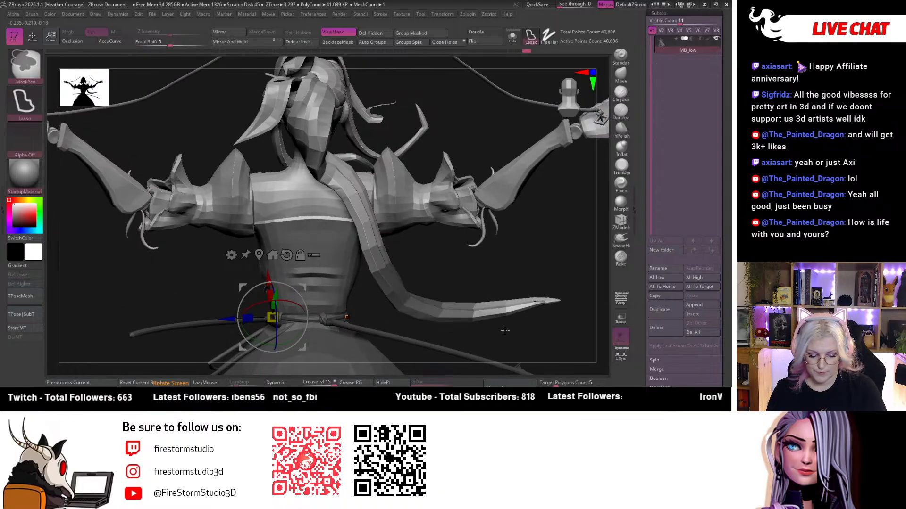
pyautogui.keyDown('ctrl'); pyautogui.moveTo(504, 328); pyautogui.dragTo(487, 335); pyautogui.keyUp('ctrl')
pyautogui.keyDown('ctrl'); pyautogui.moveTo(414, 325); pyautogui.dragTo(373, 289); pyautogui.keyUp('ctrl')
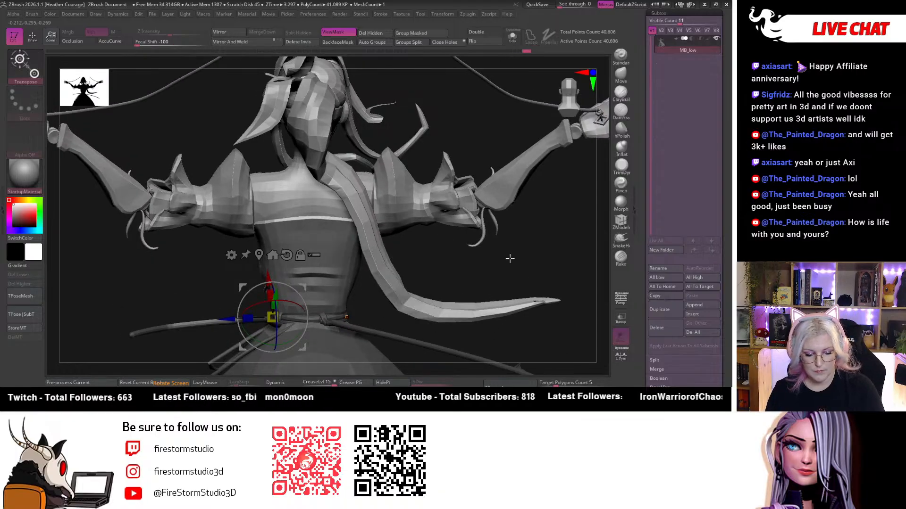
pyautogui.moveTo(510, 259)
pyautogui.keyDown('alt'); pyautogui.mouseDown()
pyautogui.moveTo(528, 245)
pyautogui.moveTo(514, 281)
pyautogui.moveTo(554, 258)
pyautogui.moveTo(512, 267)
pyautogui.moveTo(494, 255)
pyautogui.moveTo(462, 280)
pyautogui.mouseUp(); pyautogui.keyUp('alt')
pyautogui.moveTo(540, 257); pyautogui.dragTo(524, 266)
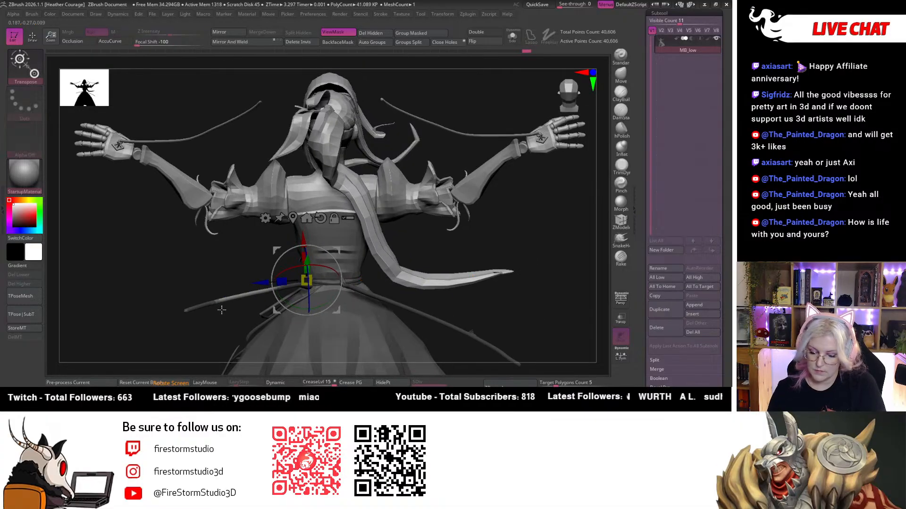
# Center the transform gizmo on the waist, aligning it from the front and from the side.
pyautogui.press('ctrl')
pyautogui.moveTo(177, 370)
pyautogui.mouseDown()
pyautogui.moveTo(212, 344)
pyautogui.moveTo(533, 237)
pyautogui.moveTo(545, 198)
pyautogui.mouseUp()
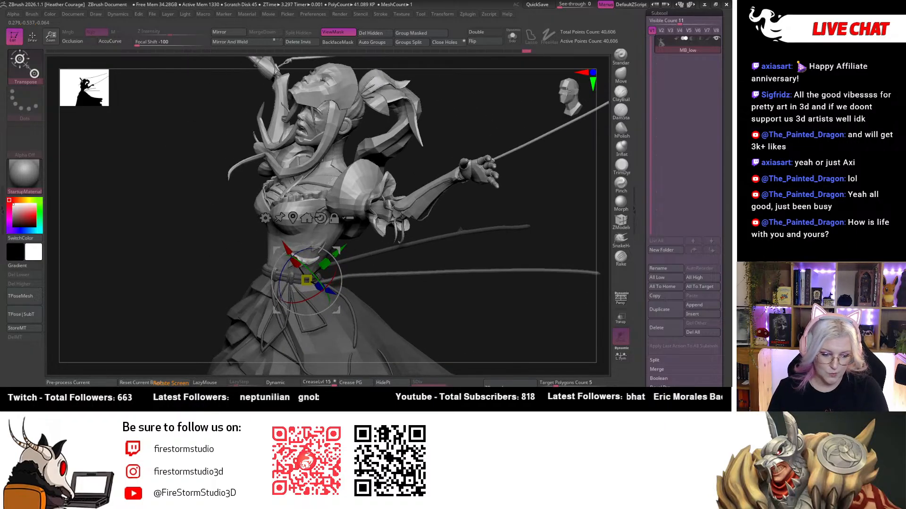
pyautogui.moveTo(567, 92); pyautogui.dragTo(503, 223)
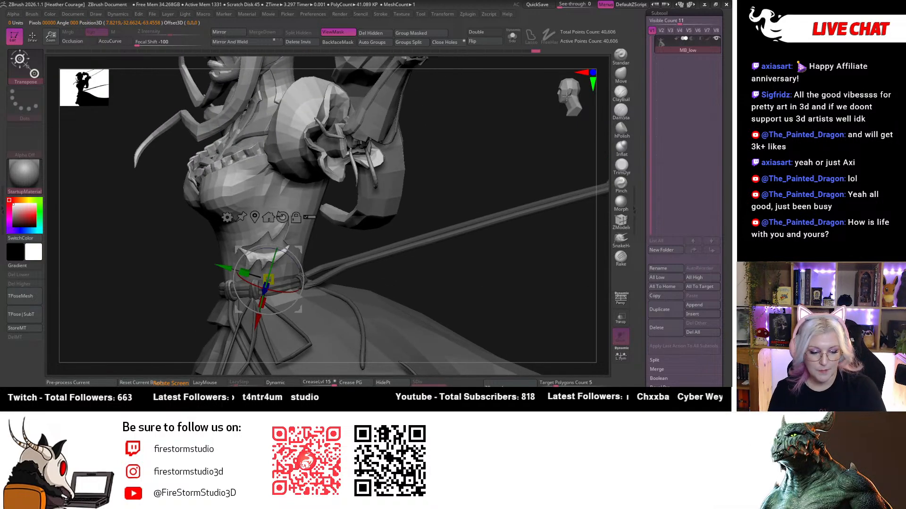
pyautogui.click(567, 97)
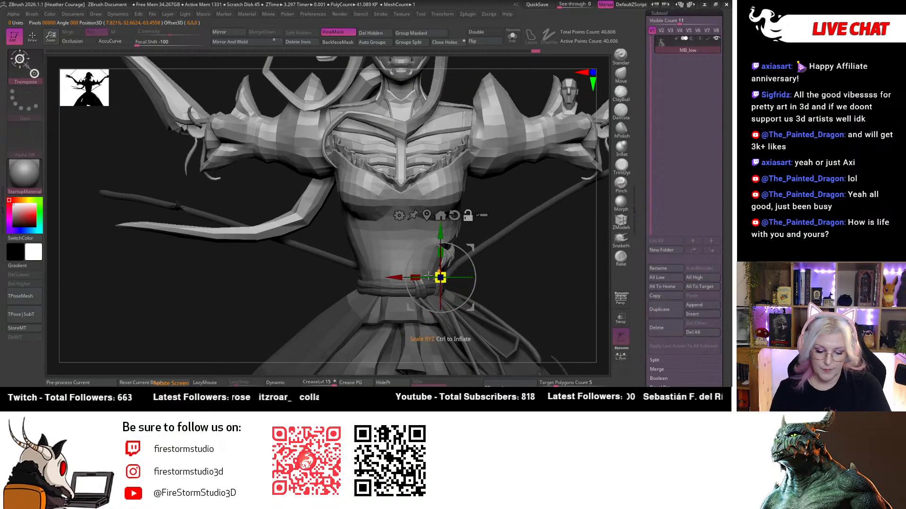
pyautogui.moveTo(395, 279); pyautogui.dragTo(364, 284)
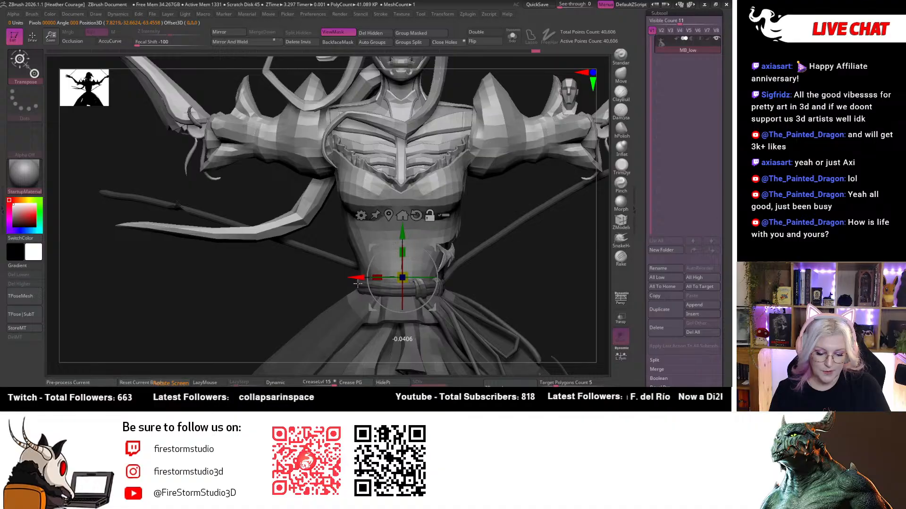
pyautogui.moveTo(541, 250)
pyautogui.mouseDown()
pyautogui.moveTo(571, 250)
pyautogui.moveTo(556, 242)
pyautogui.mouseUp()
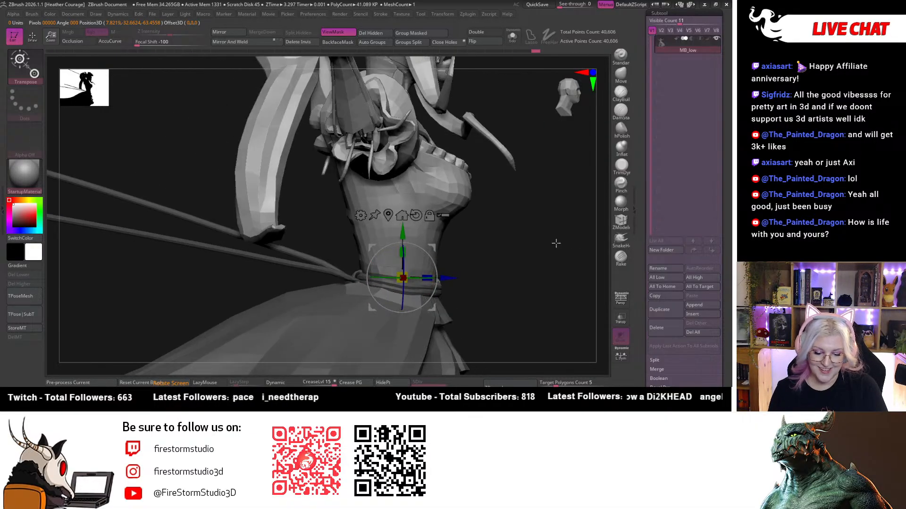
pyautogui.moveTo(572, 157); pyautogui.dragTo(554, 128)
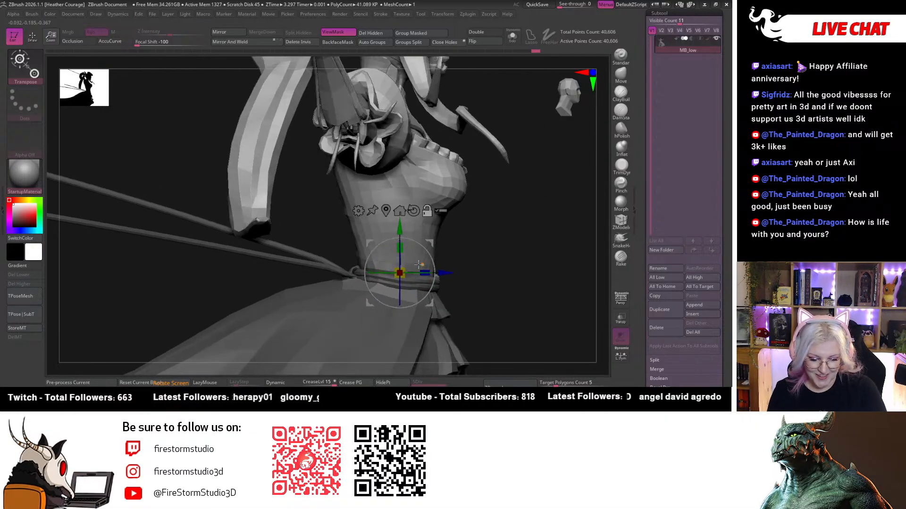
pyautogui.keyDown('alt'); pyautogui.moveTo(444, 273); pyautogui.dragTo(407, 256); pyautogui.keyUp('alt')
pyautogui.keyDown('alt'); pyautogui.moveTo(497, 243); pyautogui.dragTo(570, 115); pyautogui.keyUp('alt')
# Twist the unmasked upper body slightly around the waist.
pyautogui.moveTo(506, 244); pyautogui.dragTo(406, 271)
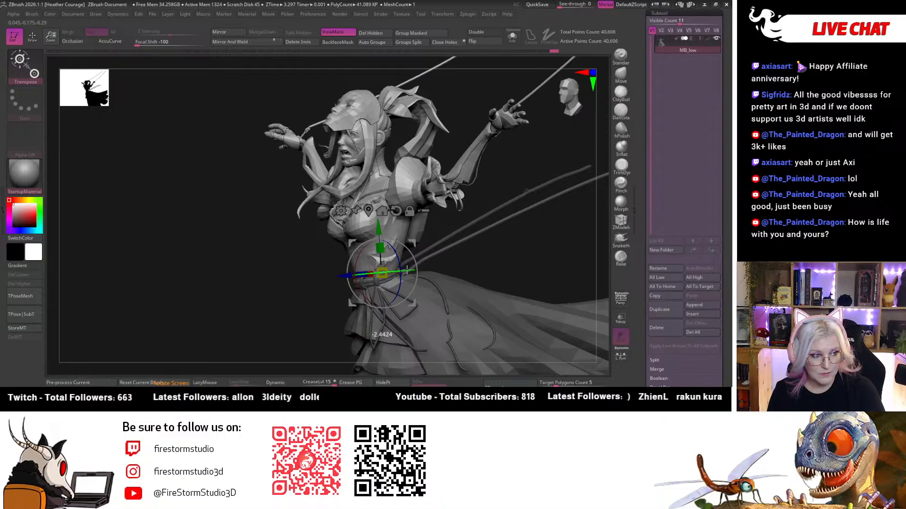
pyautogui.moveTo(536, 237); pyautogui.dragTo(528, 259)
pyautogui.moveTo(399, 270); pyautogui.dragTo(364, 256)
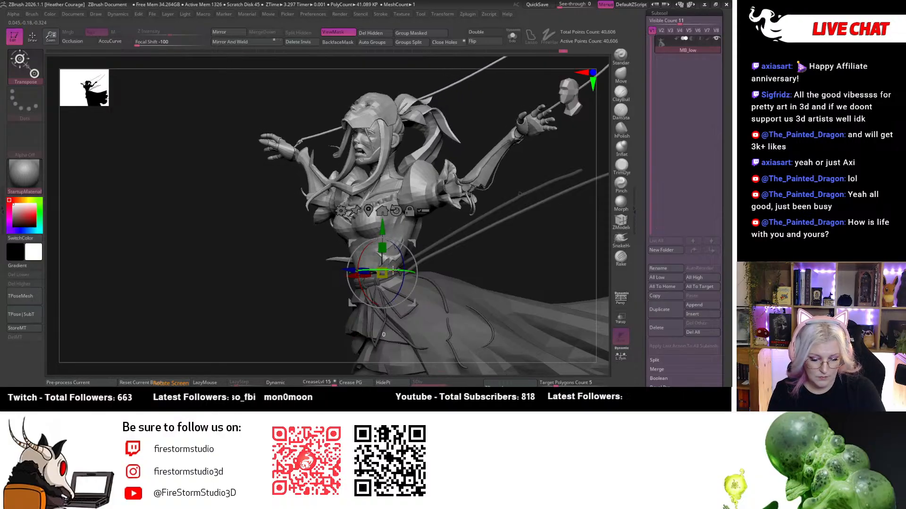
pyautogui.moveTo(506, 246); pyautogui.dragTo(576, 104)
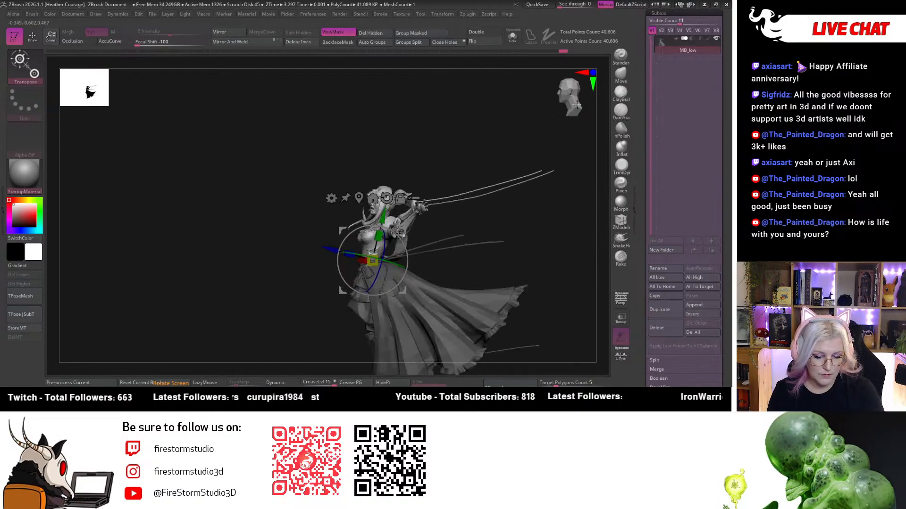
# Clear the mask from the skirt and lower body.
pyautogui.moveTo(543, 247); pyautogui.dragTo(516, 76)
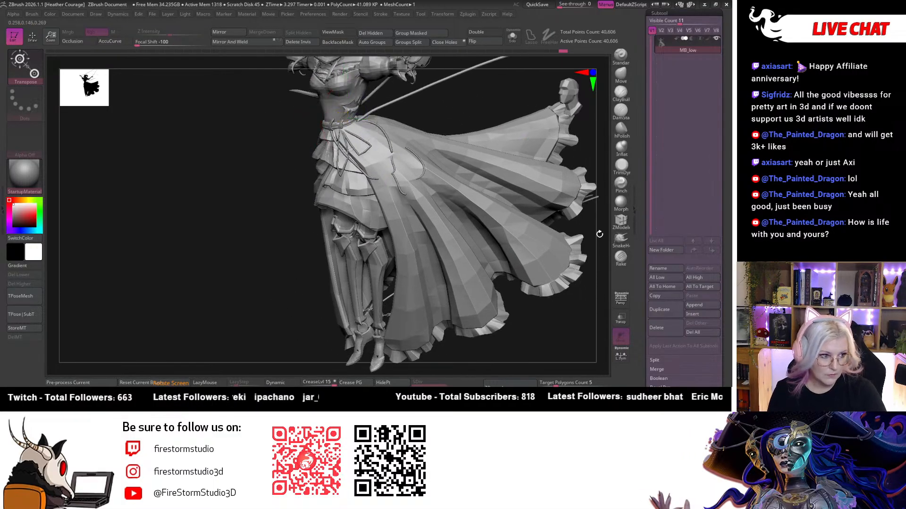
pyautogui.moveTo(599, 234); pyautogui.dragTo(600, 230)
pyautogui.moveTo(567, 324); pyautogui.dragTo(572, 302)
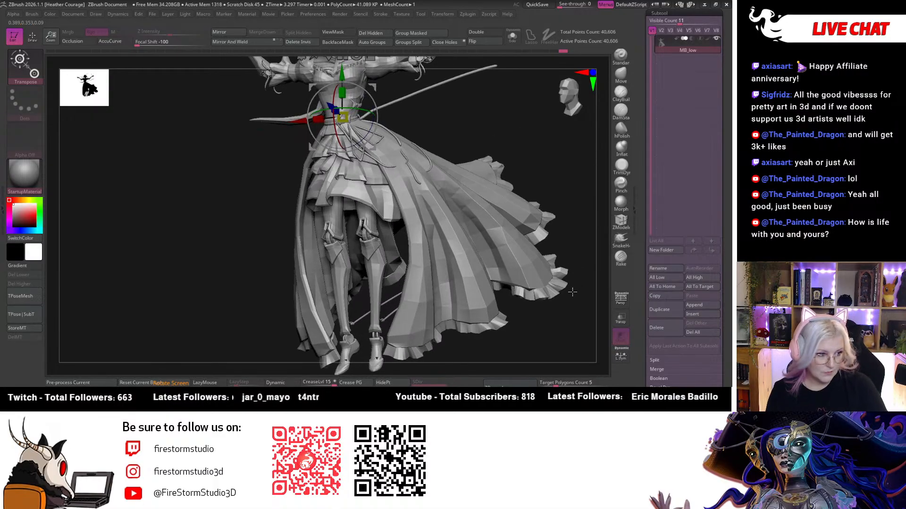
pyautogui.moveTo(530, 181); pyautogui.dragTo(581, 97)
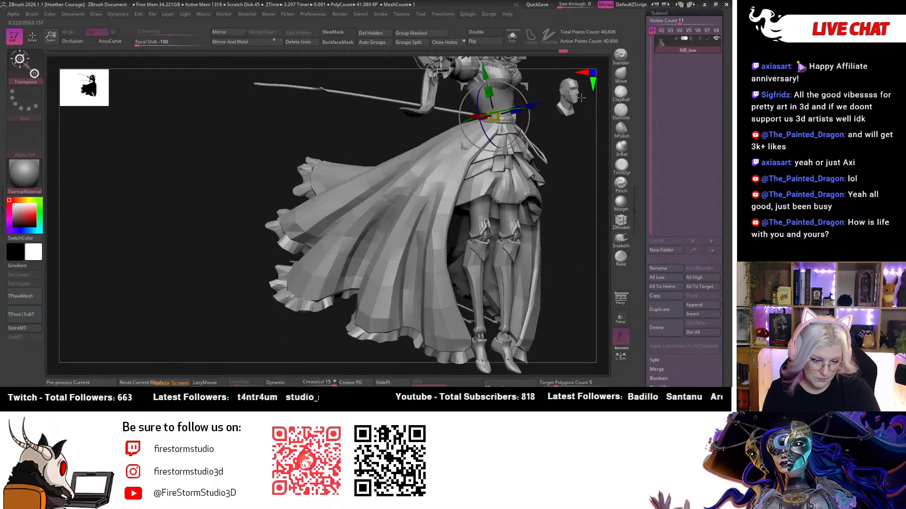
pyautogui.click(580, 98)
pyautogui.keyDown('ctrl'); pyautogui.moveTo(566, 111); pyautogui.dragTo(572, 212, button='right'); pyautogui.keyUp('ctrl')
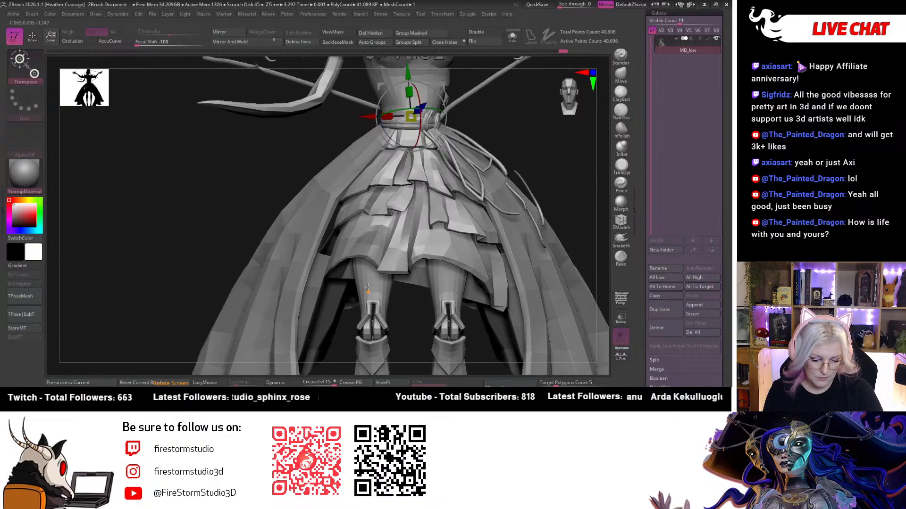
pyautogui.keyDown('ctrl'); pyautogui.click(370, 285); pyautogui.keyUp('ctrl')
pyautogui.keyDown('alt'); pyautogui.moveTo(405, 324); pyautogui.dragTo(438, 241, button='right'); pyautogui.keyUp('alt')
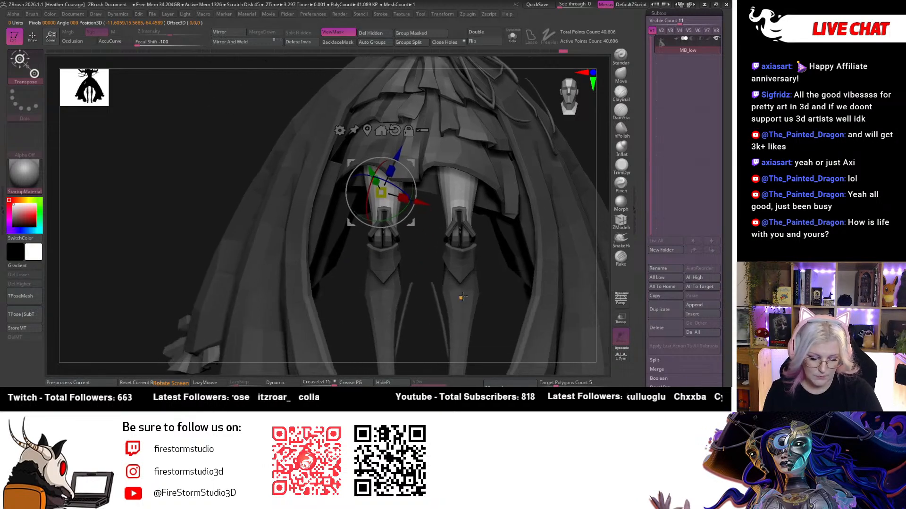
pyautogui.press('q')
pyautogui.hotkey('ctrl', 'shift', 'a')
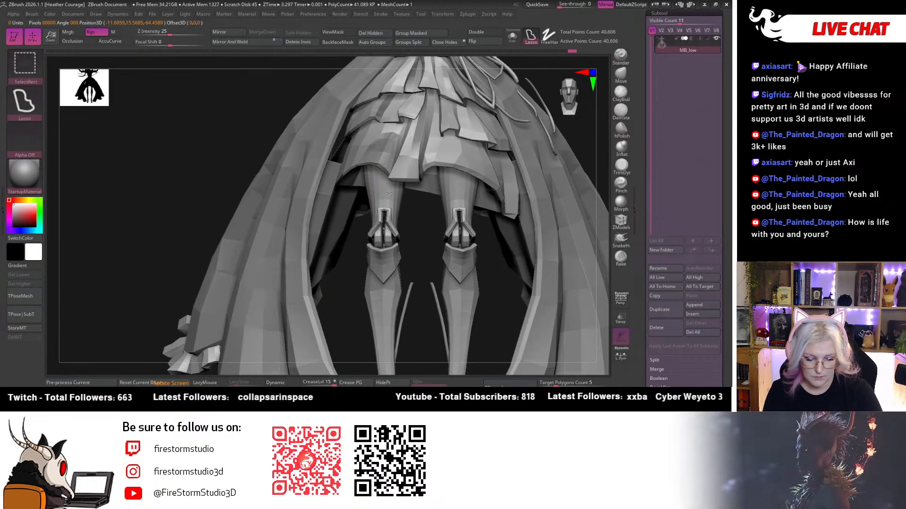
pyautogui.keyDown('ctrl'); pyautogui.keyDown('alt'); pyautogui.keyDown('shift'); pyautogui.click(389, 193); pyautogui.keyUp('shift'); pyautogui.keyUp('alt'); pyautogui.keyUp('ctrl')
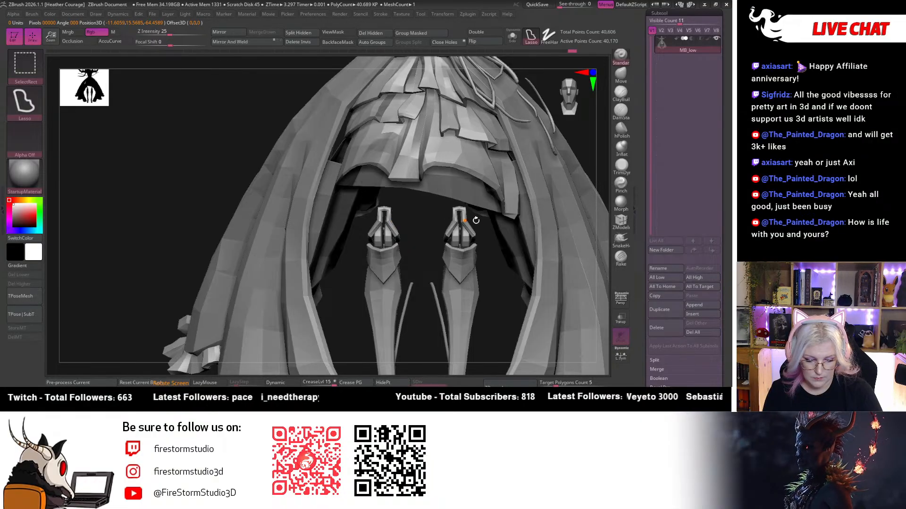
pyautogui.keyDown('ctrl'); pyautogui.keyDown('shift'); pyautogui.click(434, 265); pyautogui.keyUp('shift'); pyautogui.keyUp('ctrl')
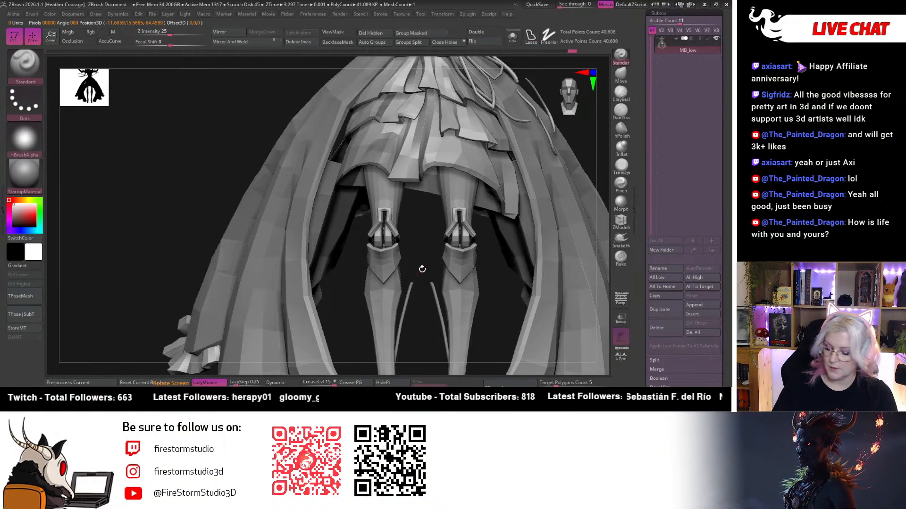
# Hide the thighs, knee joints and shins of both legs under the skirt.
pyautogui.moveTo(428, 239)
pyautogui.mouseDown()
pyautogui.moveTo(421, 223)
pyautogui.moveTo(424, 238)
pyautogui.moveTo(486, 239)
pyautogui.moveTo(423, 237)
pyautogui.moveTo(411, 225)
pyautogui.mouseUp()
pyautogui.press('ctrl')
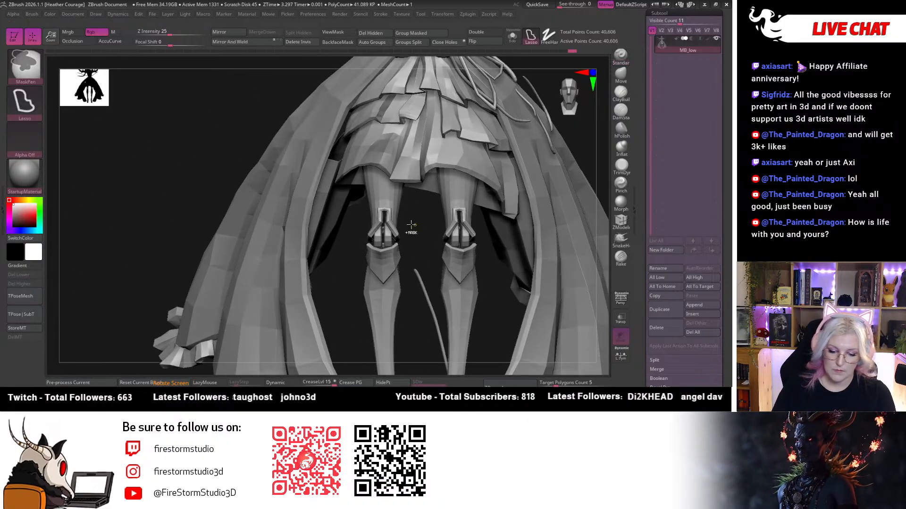
pyautogui.keyDown('ctrl'); pyautogui.keyDown('alt'); pyautogui.keyDown('shift'); pyautogui.click(393, 202); pyautogui.keyUp('shift'); pyautogui.keyUp('alt'); pyautogui.keyUp('ctrl')
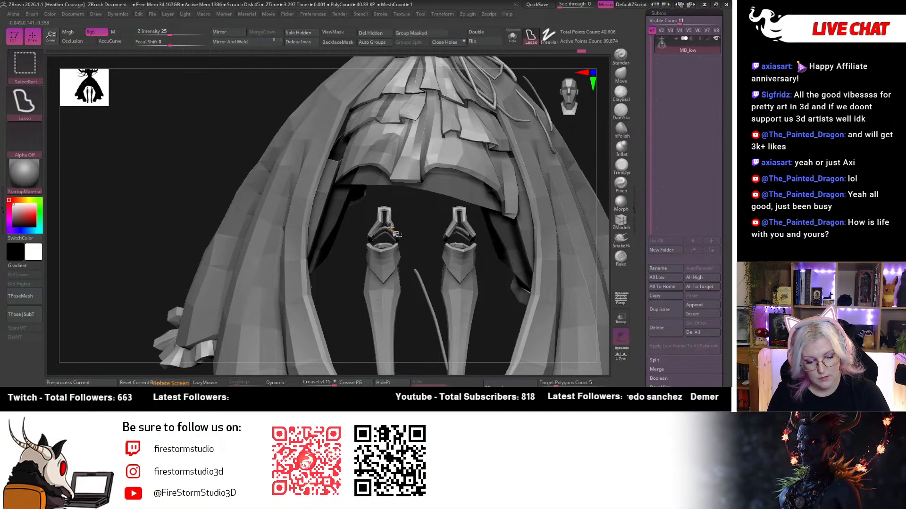
pyautogui.keyDown('ctrl'); pyautogui.keyDown('shift'); pyautogui.click(391, 255); pyautogui.keyUp('shift'); pyautogui.keyUp('ctrl')
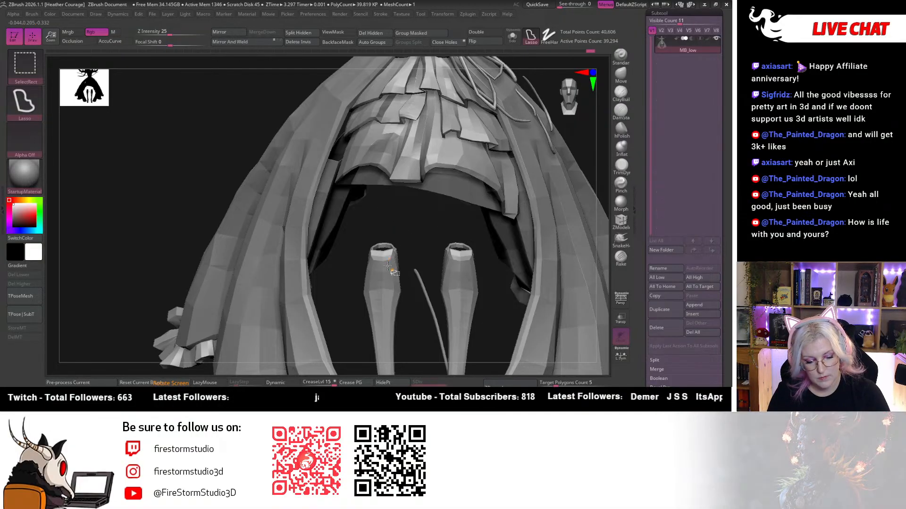
pyautogui.keyDown('ctrl'); pyautogui.keyDown('shift'); pyautogui.click(389, 267); pyautogui.keyUp('shift'); pyautogui.keyUp('ctrl')
pyautogui.keyDown('ctrl'); pyautogui.keyDown('shift'); pyautogui.click(393, 271); pyautogui.keyUp('shift'); pyautogui.keyUp('ctrl')
pyautogui.keyDown('ctrl'); pyautogui.keyDown('shift'); pyautogui.click(395, 294); pyautogui.keyUp('shift'); pyautogui.keyUp('ctrl')
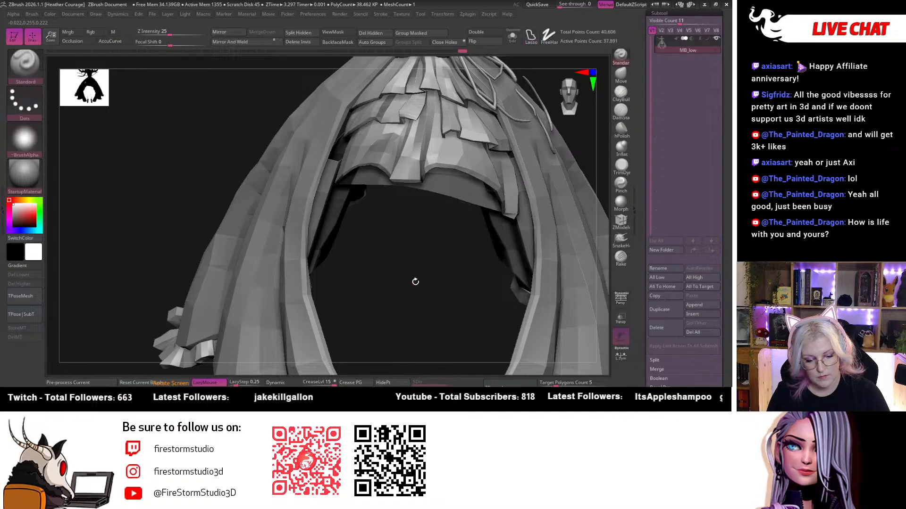
# Hide the ankle joints and feet of both legs below the skirt hem.
pyautogui.keyDown('alt'); pyautogui.moveTo(430, 294); pyautogui.dragTo(418, 149); pyautogui.keyUp('alt')
pyautogui.keyDown('alt'); pyautogui.moveTo(427, 310); pyautogui.dragTo(507, 358); pyautogui.keyUp('alt')
pyautogui.keyDown('alt'); pyautogui.moveTo(435, 245); pyautogui.dragTo(442, 114); pyautogui.keyUp('alt')
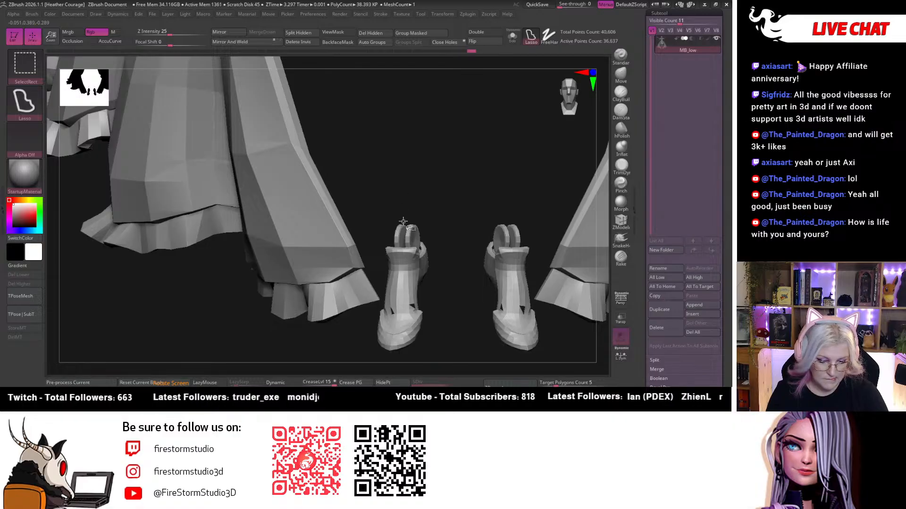
pyautogui.keyDown('ctrl'); pyautogui.keyDown('shift'); pyautogui.click(404, 237); pyautogui.keyUp('shift'); pyautogui.keyUp('ctrl')
pyautogui.keyDown('ctrl'); pyautogui.keyDown('shift'); pyautogui.click(407, 256); pyautogui.keyUp('shift'); pyautogui.keyUp('ctrl')
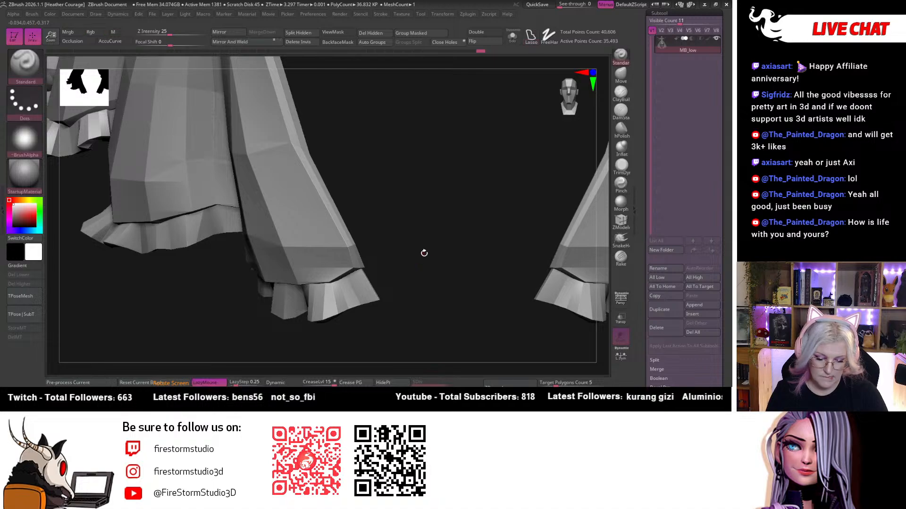
# Invert the visibility to isolate the legs, and mask the character's left leg together with its string.
pyautogui.moveTo(424, 253); pyautogui.dragTo(464, 326)
pyautogui.press('f')
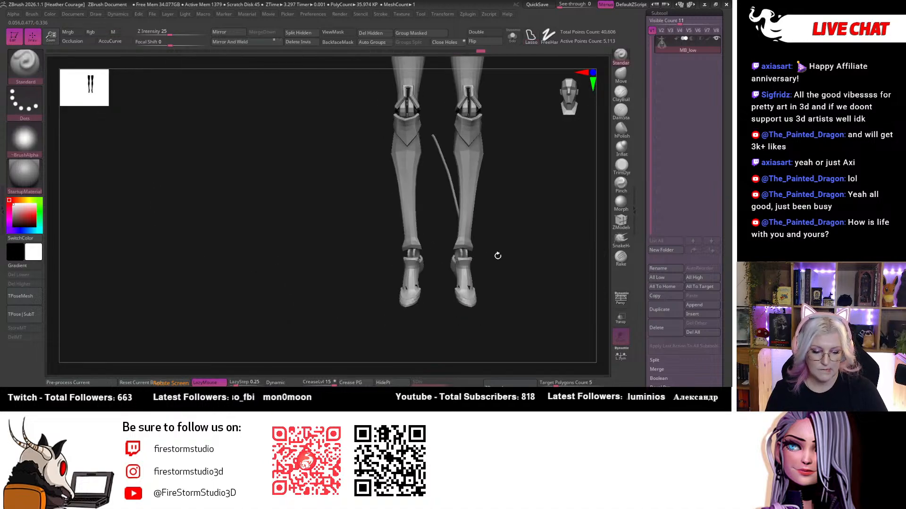
pyautogui.moveTo(497, 255); pyautogui.dragTo(459, 247)
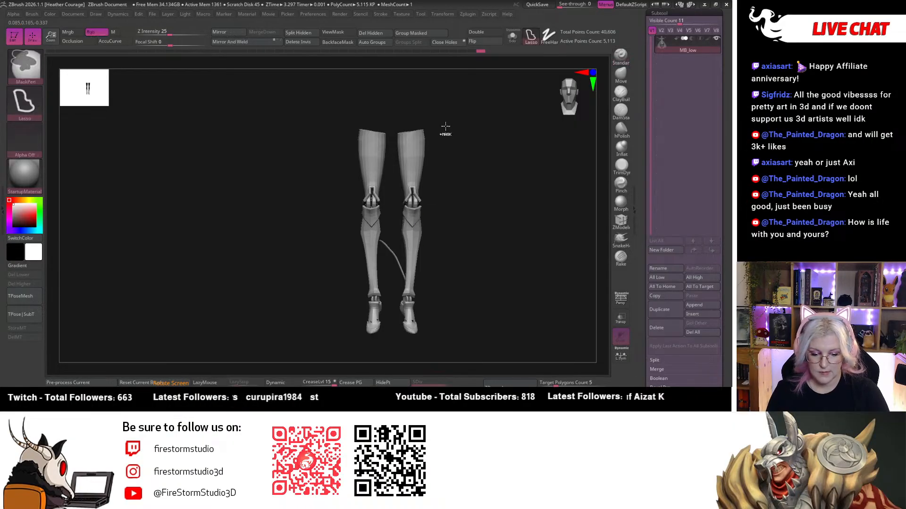
pyautogui.click(562, 97)
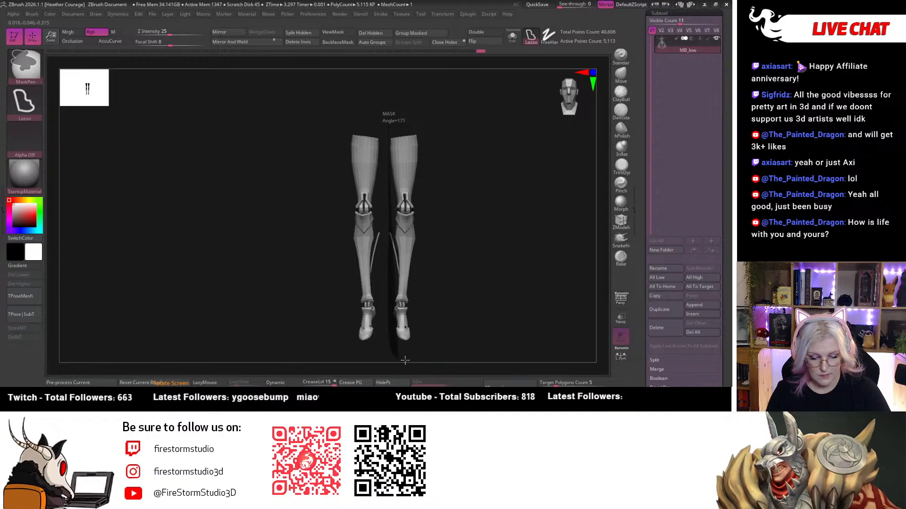
pyautogui.keyDown('ctrl'); pyautogui.moveTo(405, 360); pyautogui.dragTo(404, 361); pyautogui.keyUp('ctrl')
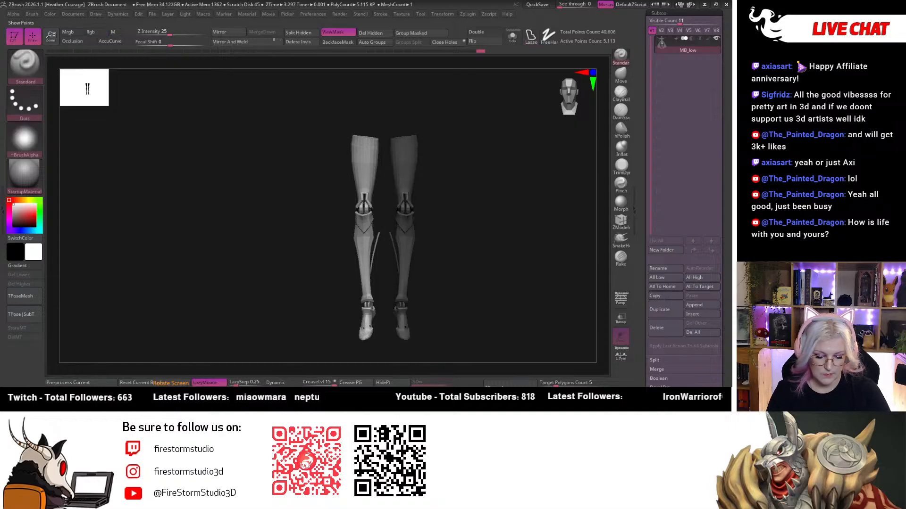
# Bring back the rest of the body, mask it completely, and show the whole model with only the right leg unmasked.
pyautogui.keyDown('ctrl'); pyautogui.keyDown('shift'); pyautogui.click(536, 251); pyautogui.keyUp('shift'); pyautogui.keyUp('ctrl')
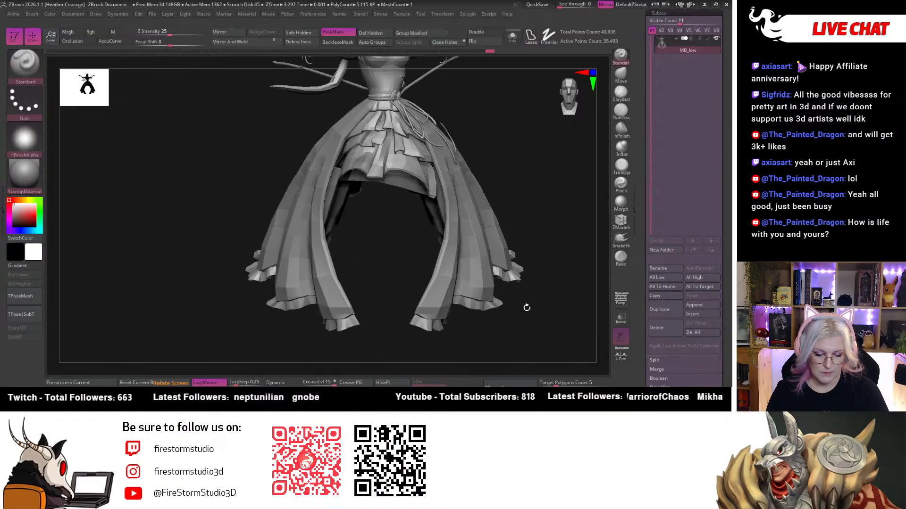
pyautogui.press('f')
pyautogui.moveTo(261, 95)
pyautogui.keyDown('ctrl'); pyautogui.mouseDown()
pyautogui.moveTo(457, 347)
pyautogui.moveTo(236, 95)
pyautogui.moveTo(248, 94)
pyautogui.mouseUp(); pyautogui.keyUp('ctrl')
pyautogui.keyDown('ctrl'); pyautogui.keyDown('shift'); pyautogui.click(548, 249); pyautogui.keyUp('shift'); pyautogui.keyUp('ctrl')
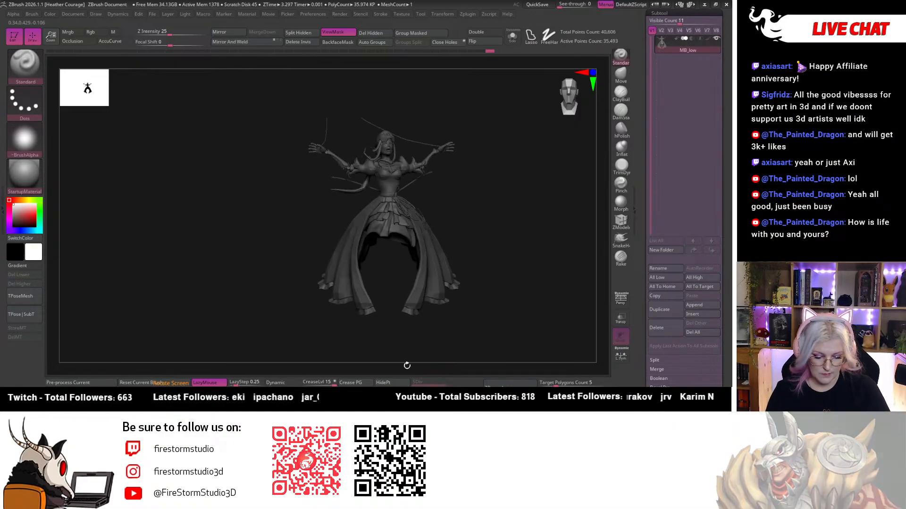
# Center the transform gizmo on the hip of the unmasked right leg and swing the leg slightly backward.
pyautogui.moveTo(526, 288); pyautogui.dragTo(507, 169)
pyautogui.press('w')
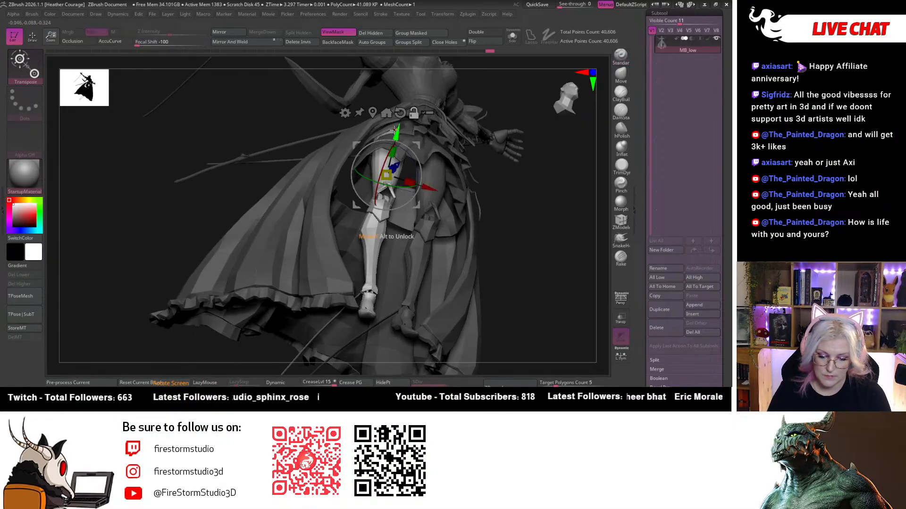
pyautogui.moveTo(537, 160); pyautogui.dragTo(526, 139)
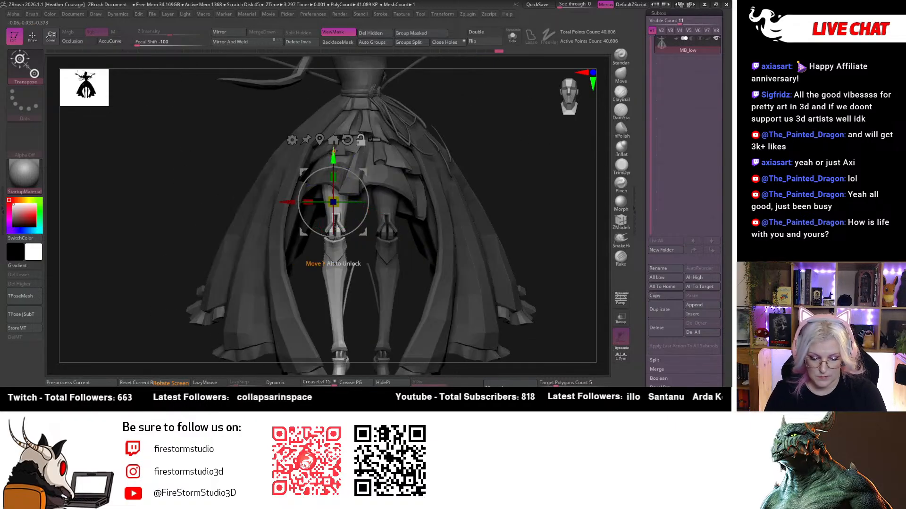
pyautogui.moveTo(333, 150); pyautogui.dragTo(333, 101)
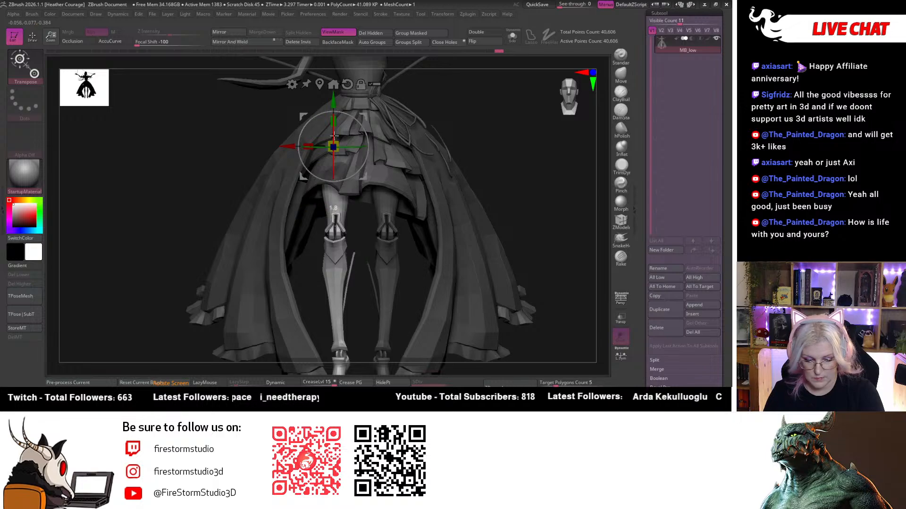
pyautogui.moveTo(333, 135); pyautogui.dragTo(333, 162)
pyautogui.moveTo(478, 127); pyautogui.dragTo(438, 177)
pyautogui.moveTo(498, 206)
pyautogui.mouseDown()
pyautogui.moveTo(486, 199)
pyautogui.moveTo(503, 220)
pyautogui.mouseUp()
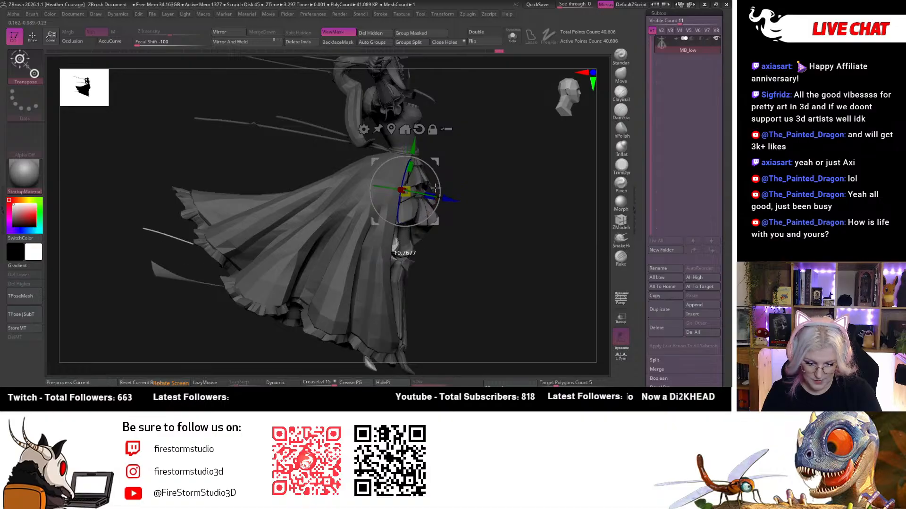
# Examine the rotated leg and the strings hanging below the skirt from behind.
pyautogui.moveTo(530, 249); pyautogui.dragTo(514, 236)
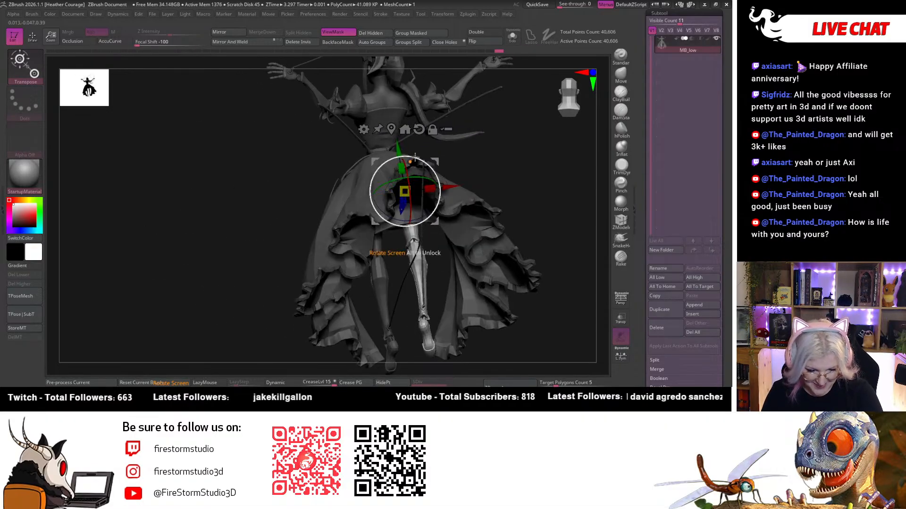
pyautogui.moveTo(514, 161); pyautogui.dragTo(533, 198)
pyautogui.keyDown('alt'); pyautogui.moveTo(411, 305); pyautogui.dragTo(476, 363); pyautogui.keyUp('alt')
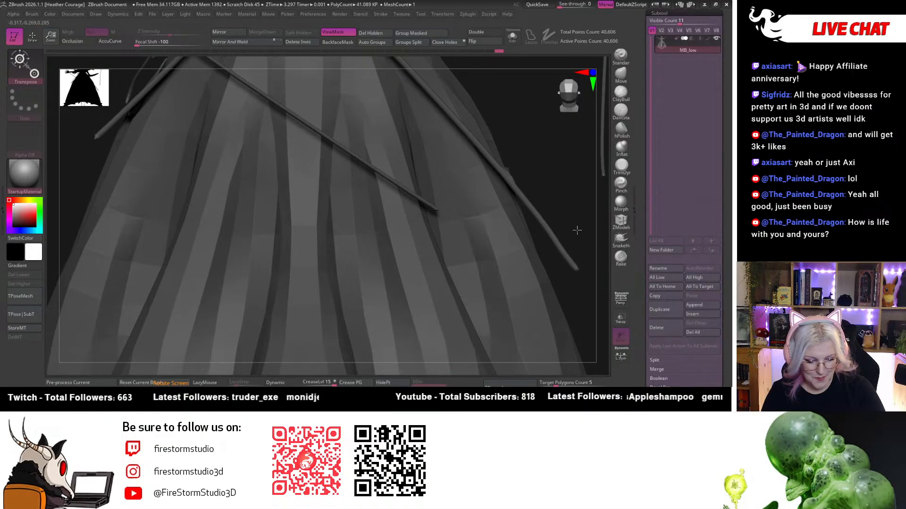
pyautogui.keyDown('alt'); pyautogui.moveTo(576, 230); pyautogui.dragTo(522, 202); pyautogui.keyUp('alt')
pyautogui.keyDown('alt'); pyautogui.moveTo(458, 267); pyautogui.dragTo(504, 164); pyautogui.keyUp('alt')
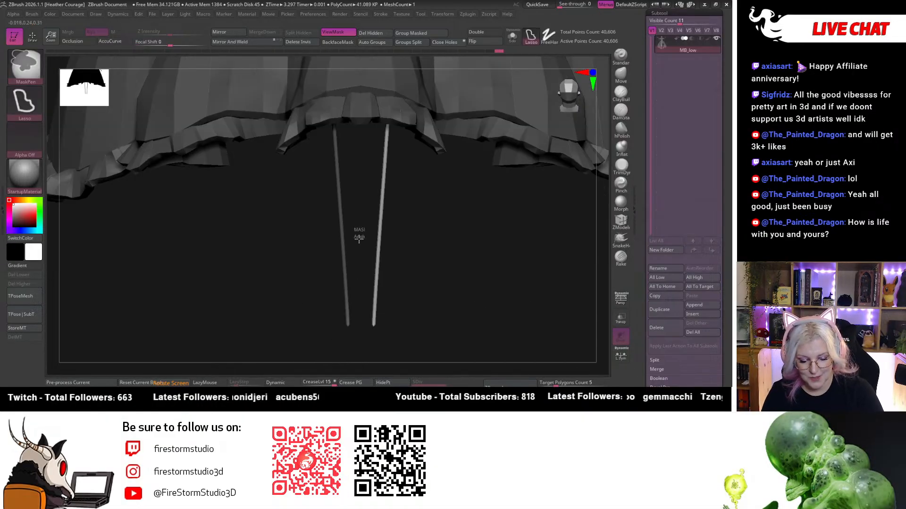
pyautogui.keyDown('alt'); pyautogui.moveTo(474, 298); pyautogui.dragTo(449, 229); pyautogui.keyUp('alt')
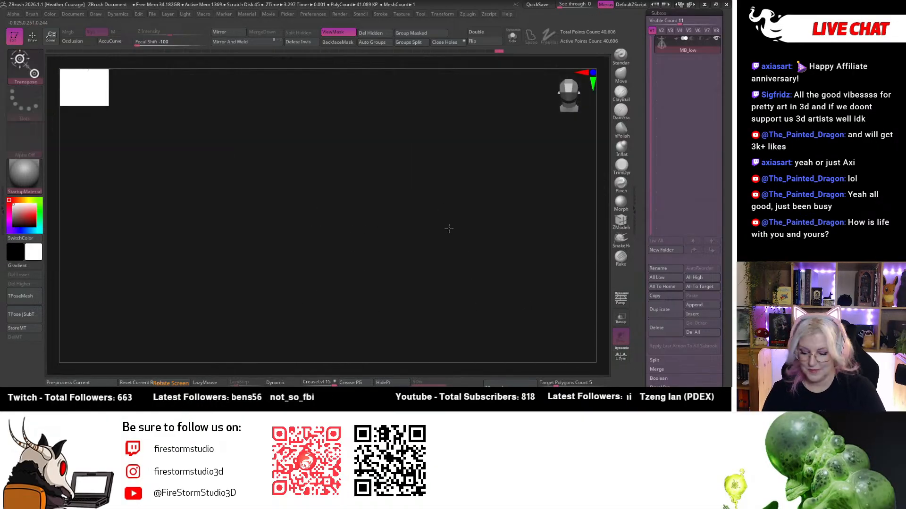
pyautogui.press('f')
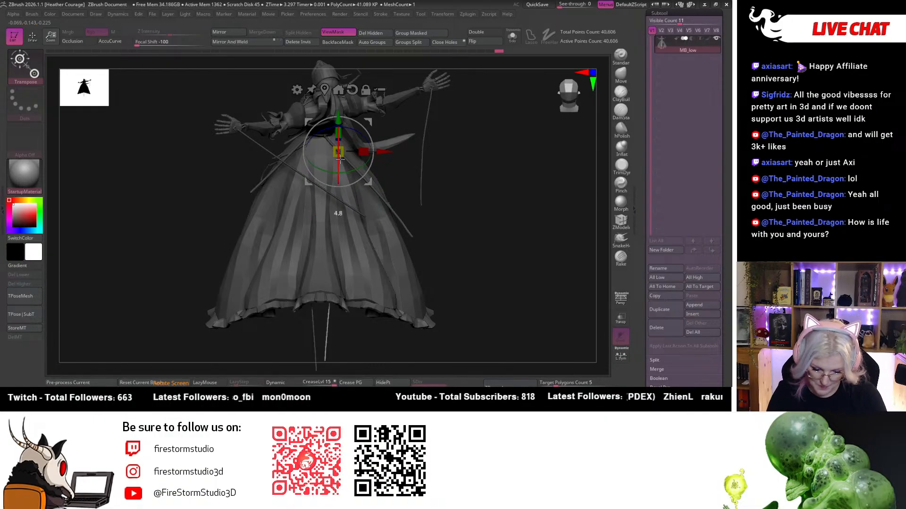
# Swing the unmasked right leg backward by about 58 degrees around the hip in side view.
pyautogui.moveTo(419, 186); pyautogui.dragTo(453, 174)
pyautogui.moveTo(566, 104); pyautogui.dragTo(566, 110)
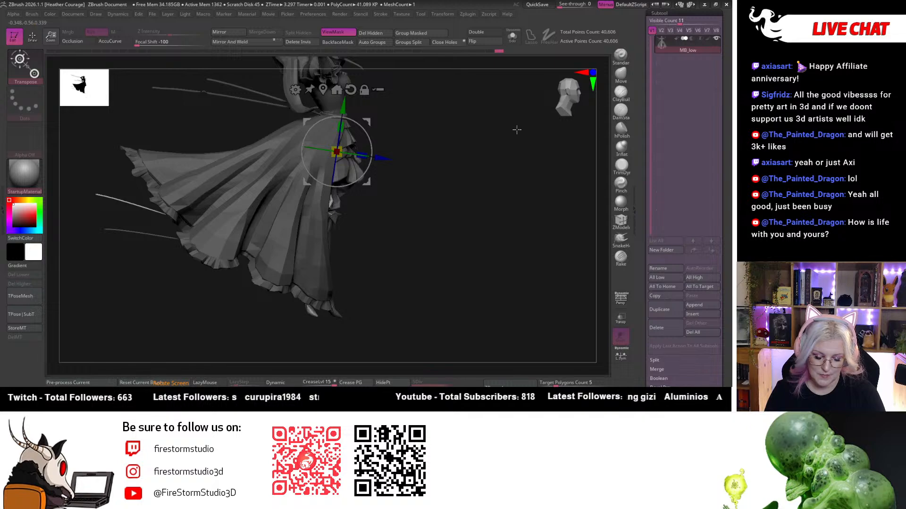
pyautogui.click(620, 317)
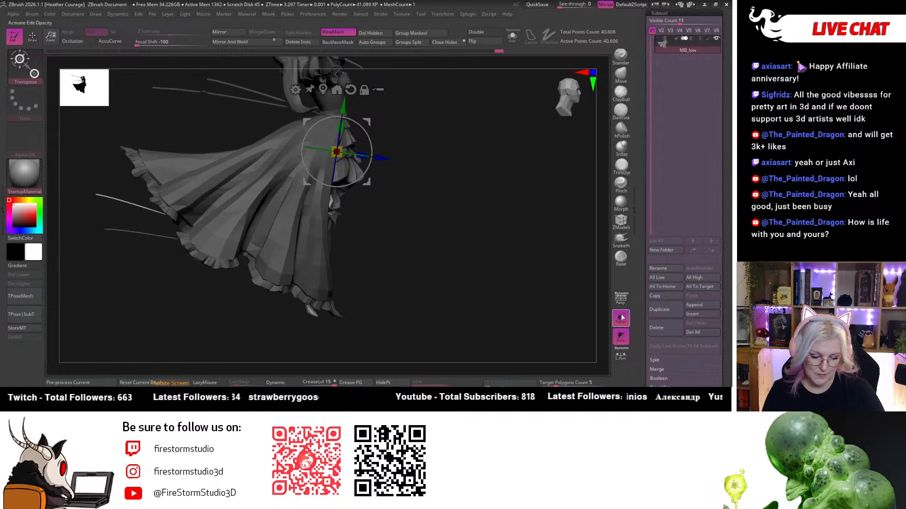
pyautogui.moveTo(370, 166); pyautogui.dragTo(386, 181)
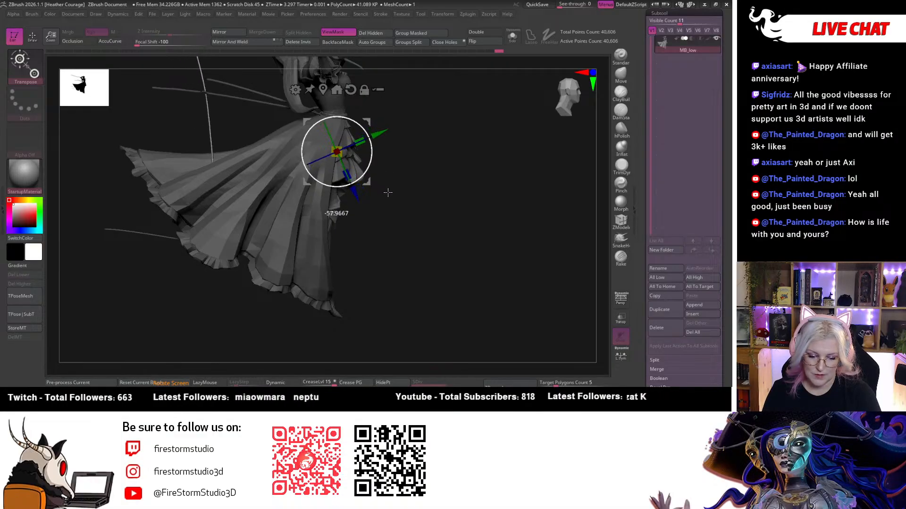
pyautogui.moveTo(454, 172)
pyautogui.keyDown('alt'); pyautogui.mouseDown()
pyautogui.moveTo(522, 151)
pyautogui.moveTo(537, 184)
pyautogui.moveTo(512, 189)
pyautogui.moveTo(576, 172)
pyautogui.moveTo(543, 169)
pyautogui.moveTo(559, 165)
pyautogui.moveTo(568, 92)
pyautogui.mouseUp(); pyautogui.keyUp('alt')
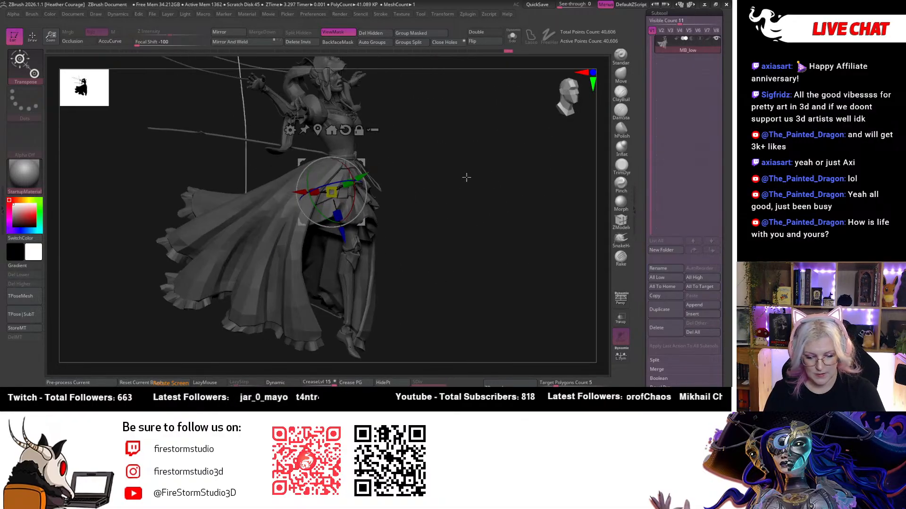
# Fine-tune the position and backward rotation of the raised right leg inside the skirt, checking it from both sides and the front.
pyautogui.moveTo(465, 178); pyautogui.dragTo(381, 184)
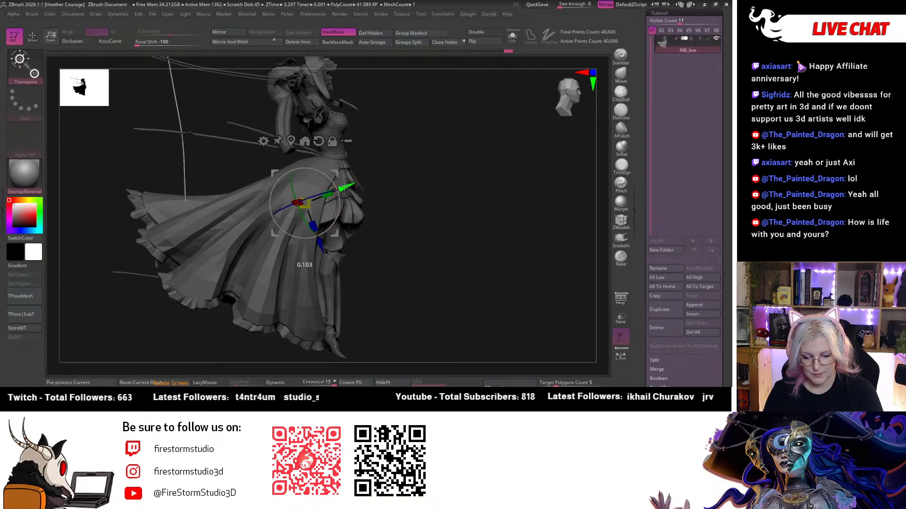
pyautogui.moveTo(481, 170)
pyautogui.mouseDown()
pyautogui.moveTo(434, 177)
pyautogui.moveTo(530, 196)
pyautogui.moveTo(490, 184)
pyautogui.mouseUp()
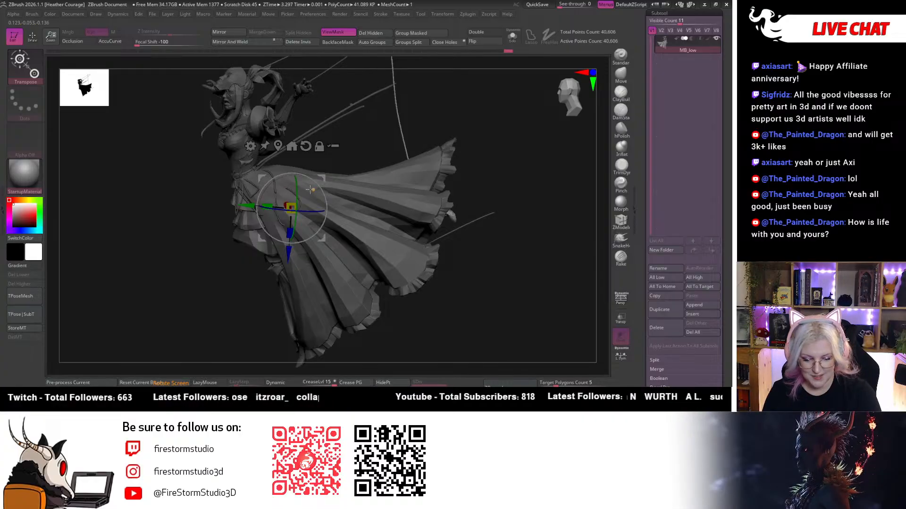
pyautogui.moveTo(502, 238)
pyautogui.mouseDown()
pyautogui.moveTo(541, 239)
pyautogui.moveTo(512, 267)
pyautogui.moveTo(502, 261)
pyautogui.mouseUp()
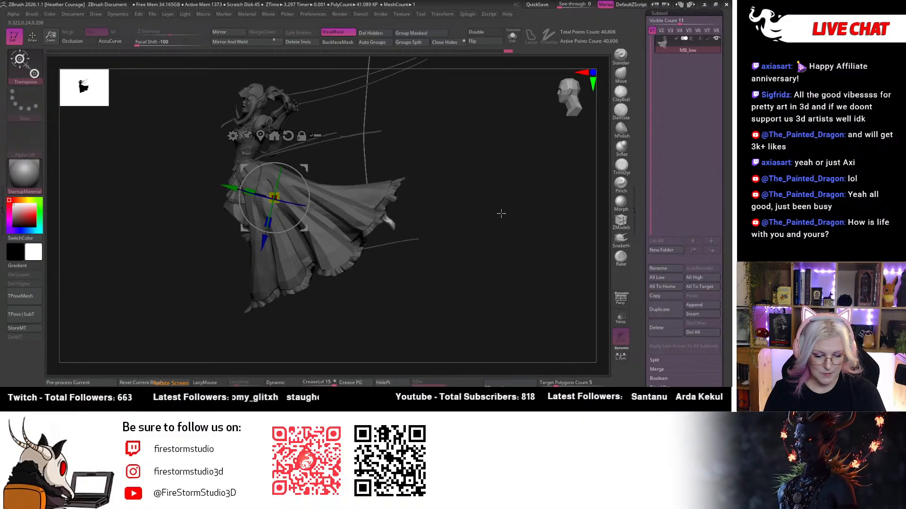
pyautogui.moveTo(503, 221); pyautogui.dragTo(519, 216)
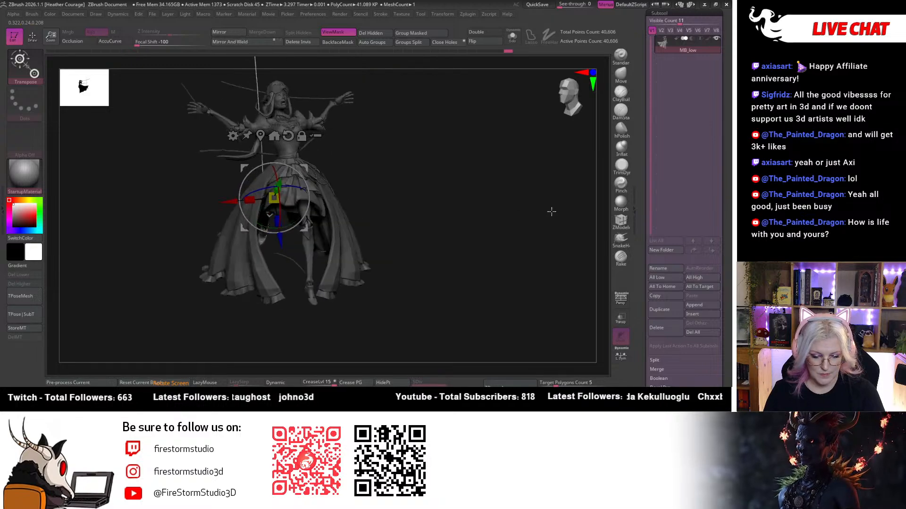
pyautogui.press('ctrl')
pyautogui.moveTo(534, 172)
pyautogui.mouseDown()
pyautogui.moveTo(529, 227)
pyautogui.moveTo(546, 219)
pyautogui.moveTo(538, 188)
pyautogui.moveTo(550, 194)
pyautogui.moveTo(515, 190)
pyautogui.moveTo(544, 177)
pyautogui.mouseUp()
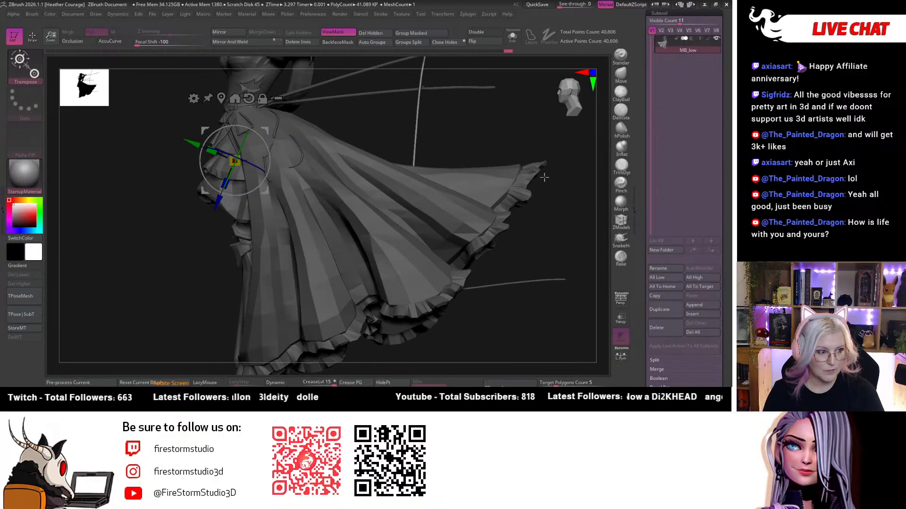
# Mask the standing leg's foot and adjust the angle and height of the raised right foot with the gizmo centred on its ankle.
pyautogui.moveTo(543, 306)
pyautogui.mouseDown()
pyautogui.moveTo(511, 203)
pyautogui.moveTo(503, 151)
pyautogui.moveTo(514, 144)
pyautogui.moveTo(487, 140)
pyautogui.mouseUp()
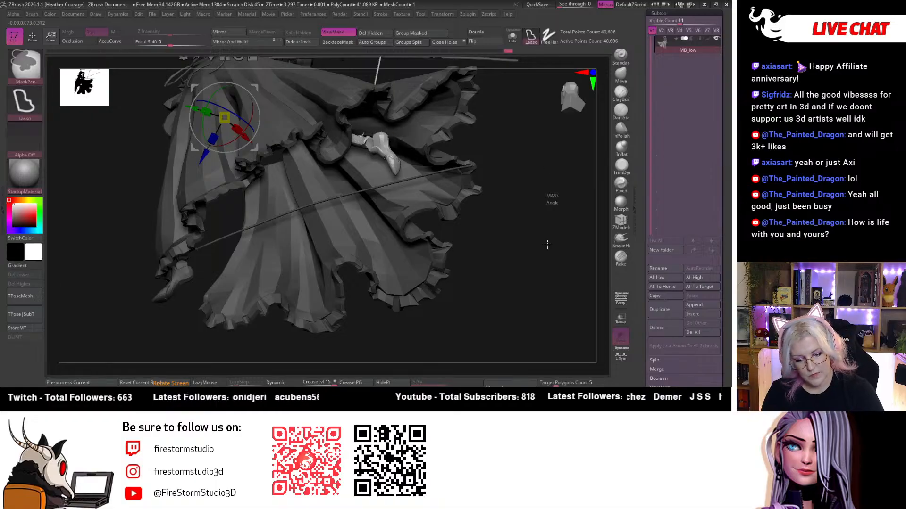
pyautogui.click(386, 139)
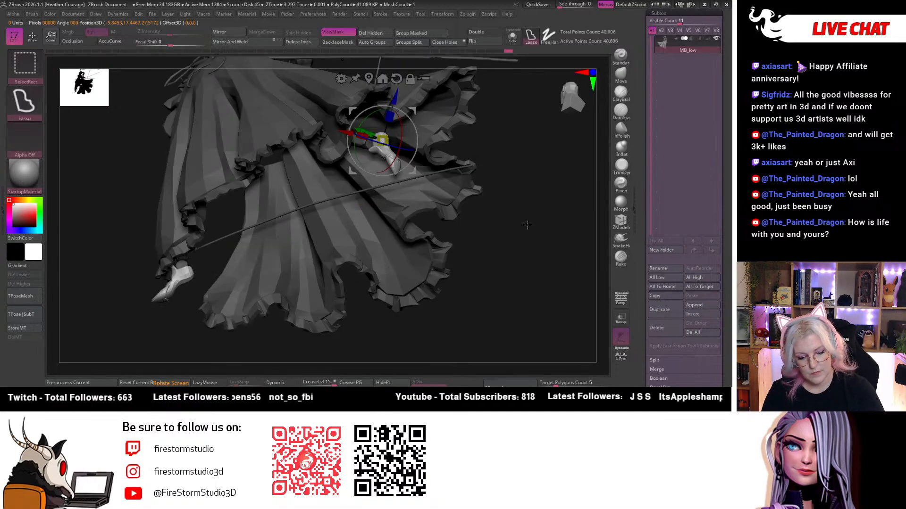
pyautogui.moveTo(528, 225); pyautogui.dragTo(525, 230)
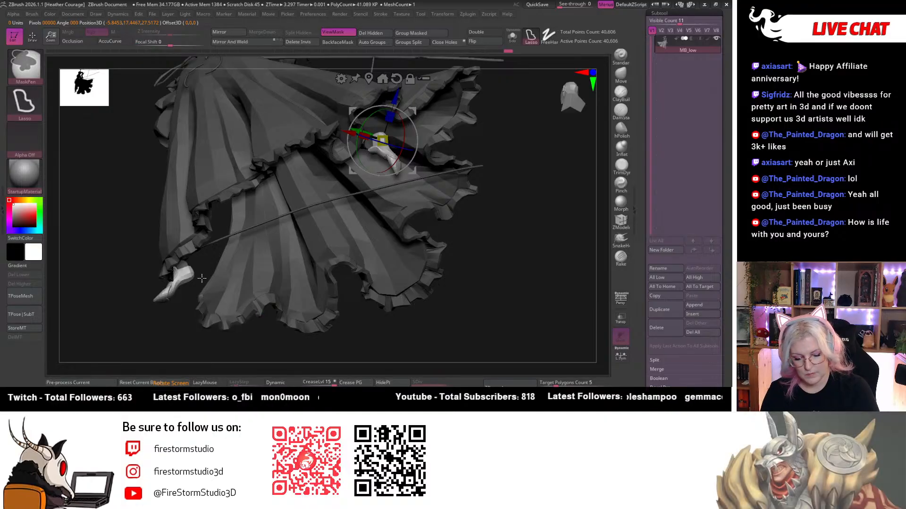
pyautogui.moveTo(202, 279)
pyautogui.keyDown('ctrl'); pyautogui.mouseDown()
pyautogui.moveTo(197, 290)
pyautogui.moveTo(156, 269)
pyautogui.mouseUp(); pyautogui.keyUp('ctrl')
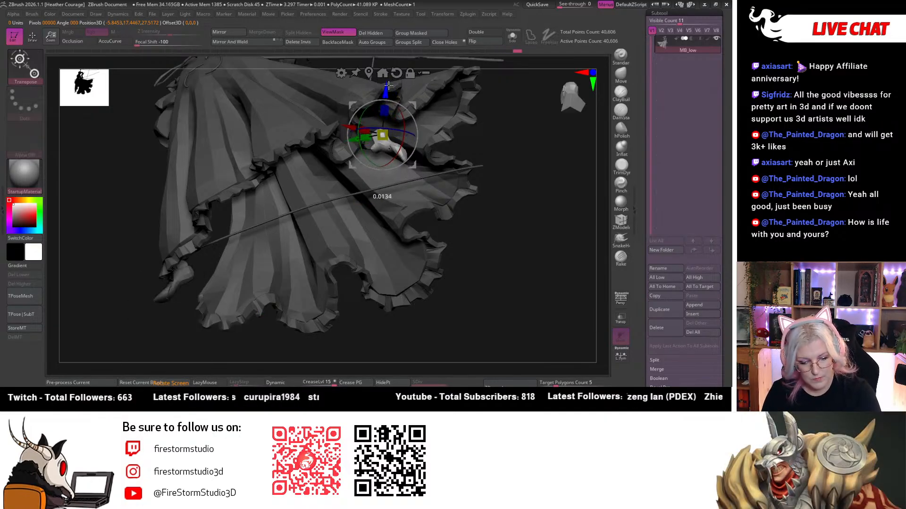
pyautogui.moveTo(521, 254); pyautogui.dragTo(526, 231)
pyautogui.moveTo(566, 100); pyautogui.dragTo(538, 142)
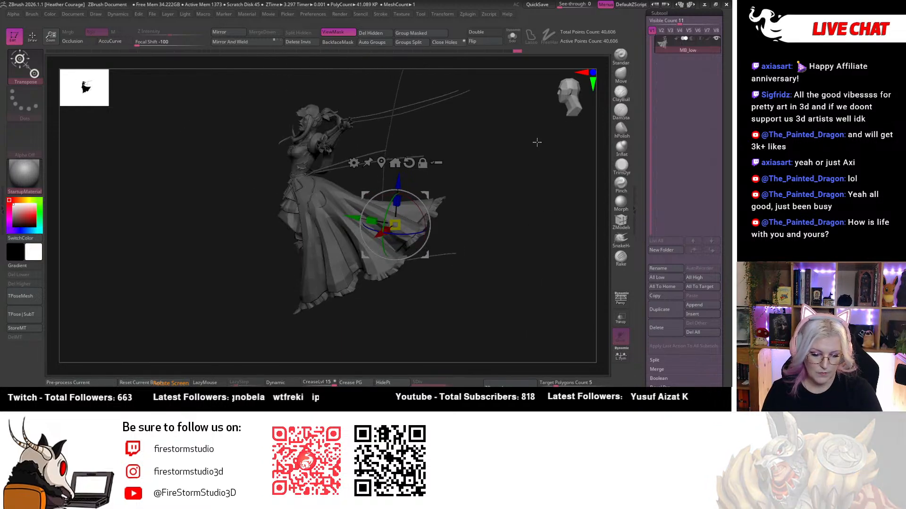
# Isolate the upright string beside the skirt together with the lower trailing string, and mask the lower one.
pyautogui.hotkey('ctrl', 'h')
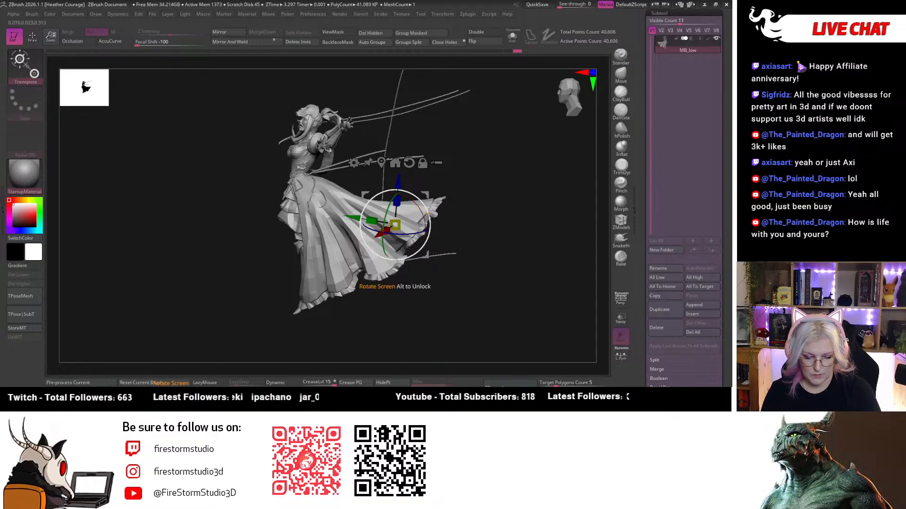
pyautogui.moveTo(427, 214); pyautogui.dragTo(552, 162)
pyautogui.moveTo(534, 207); pyautogui.dragTo(519, 189)
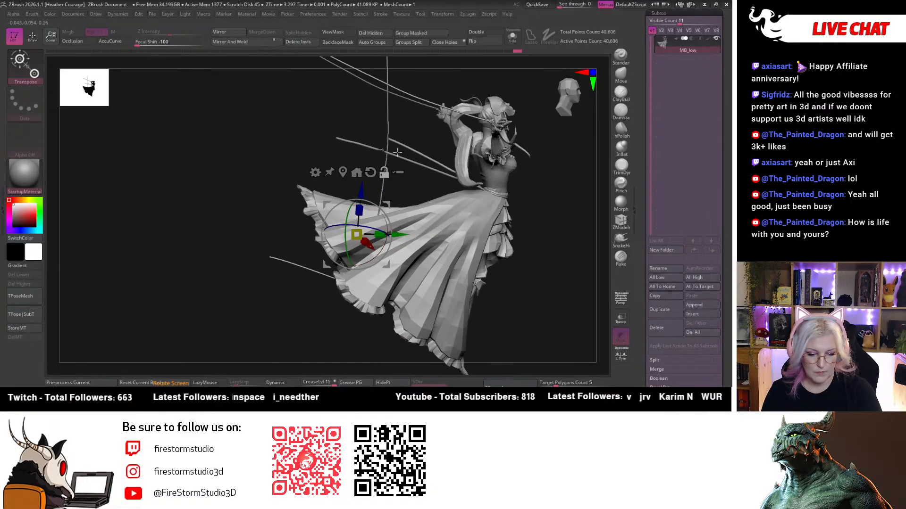
pyautogui.click(387, 121)
pyautogui.press('ctrl')
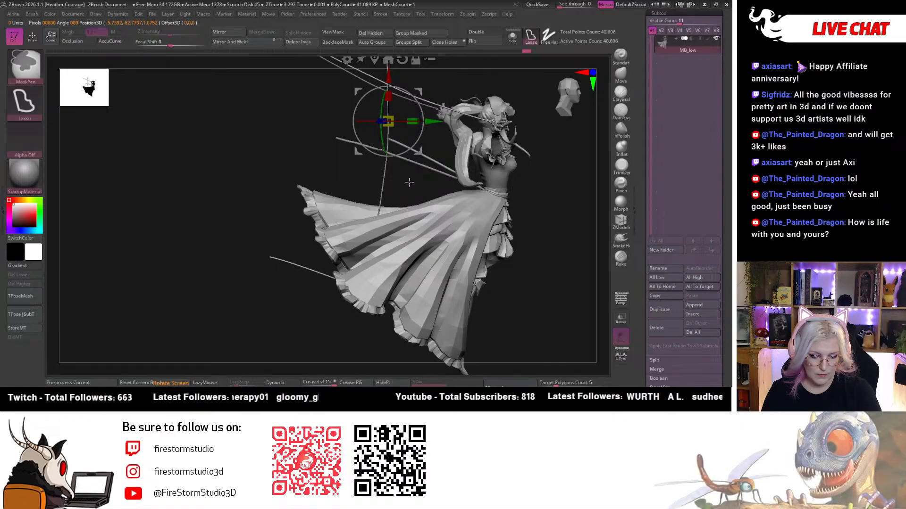
pyautogui.press('q')
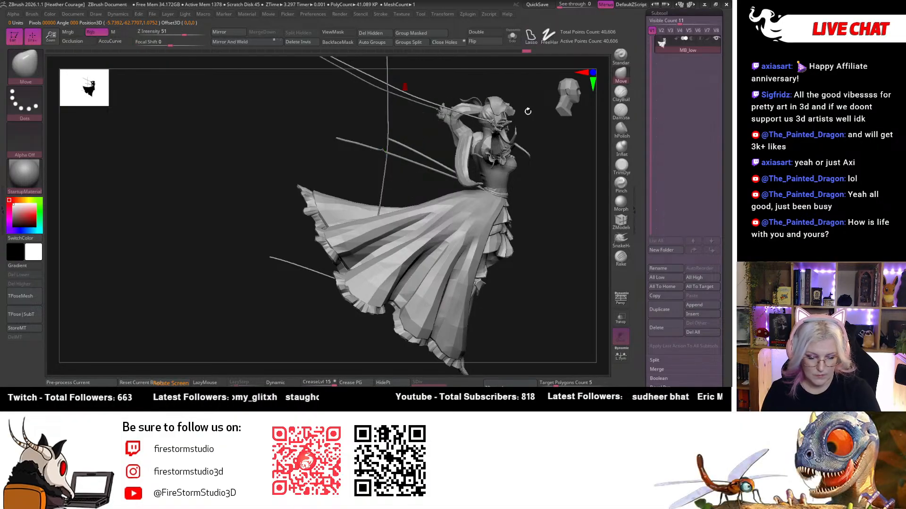
pyautogui.keyDown('ctrl'); pyautogui.keyDown('shift'); pyautogui.click(383, 188); pyautogui.keyUp('shift'); pyautogui.keyUp('ctrl')
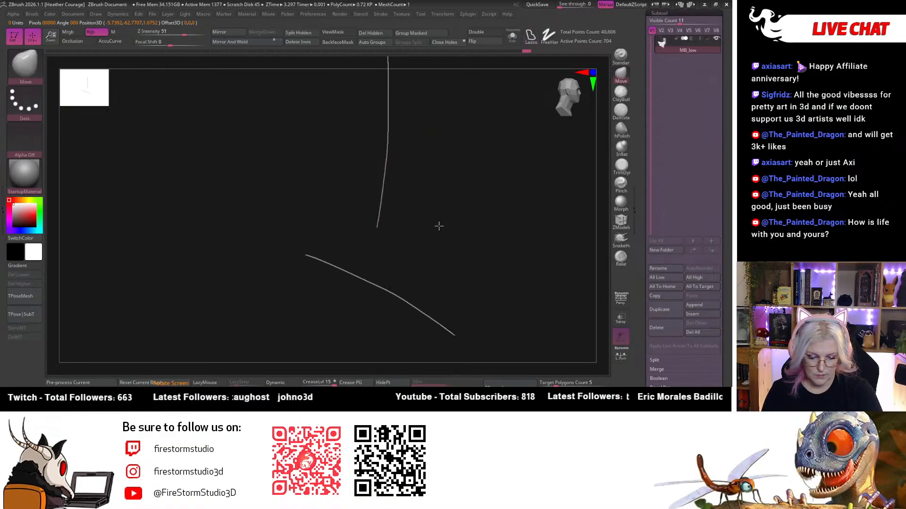
pyautogui.moveTo(317, 242)
pyautogui.keyDown('ctrl'); pyautogui.mouseDown()
pyautogui.moveTo(472, 358)
pyautogui.moveTo(286, 278)
pyautogui.mouseUp(); pyautogui.keyUp('ctrl')
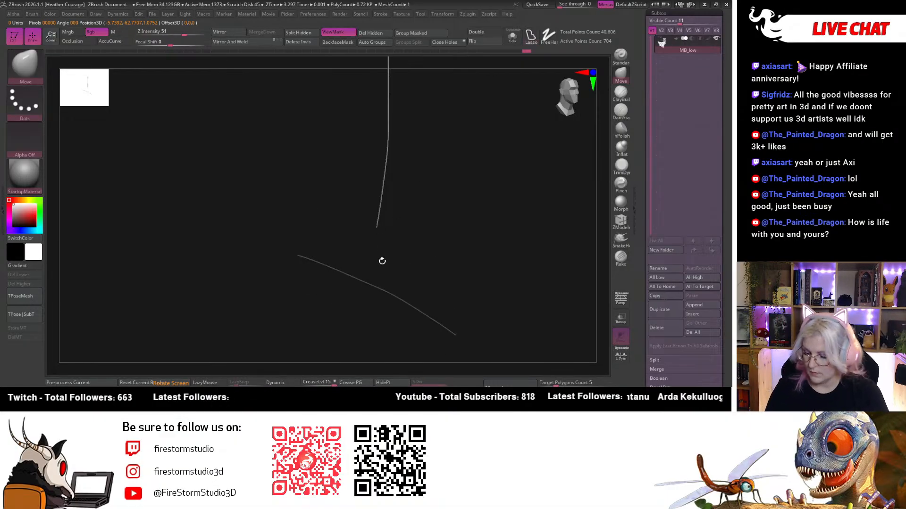
# Centre the gizmo on the upright string's lower end and mask everything on the model except that string.
pyautogui.press('w')
pyautogui.click(377, 228)
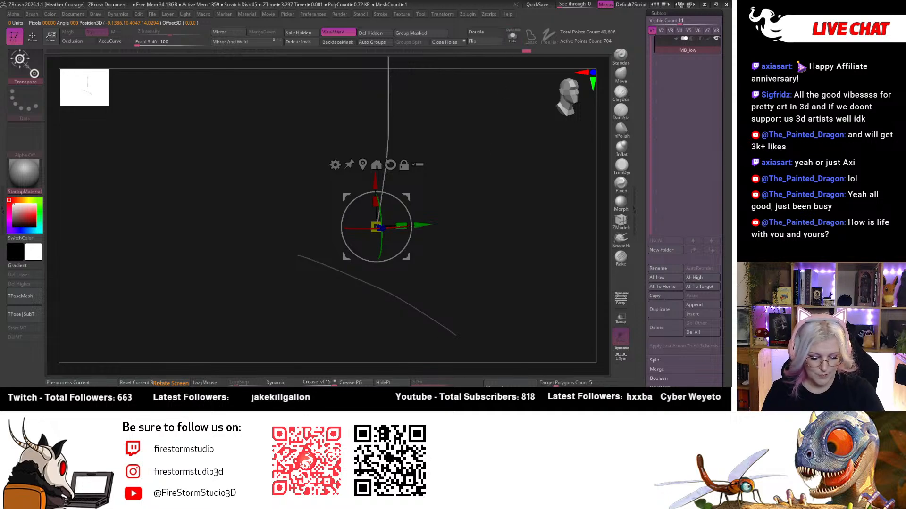
pyautogui.keyDown('ctrl'); pyautogui.keyDown('shift'); pyautogui.click(434, 276); pyautogui.keyUp('shift'); pyautogui.keyUp('ctrl')
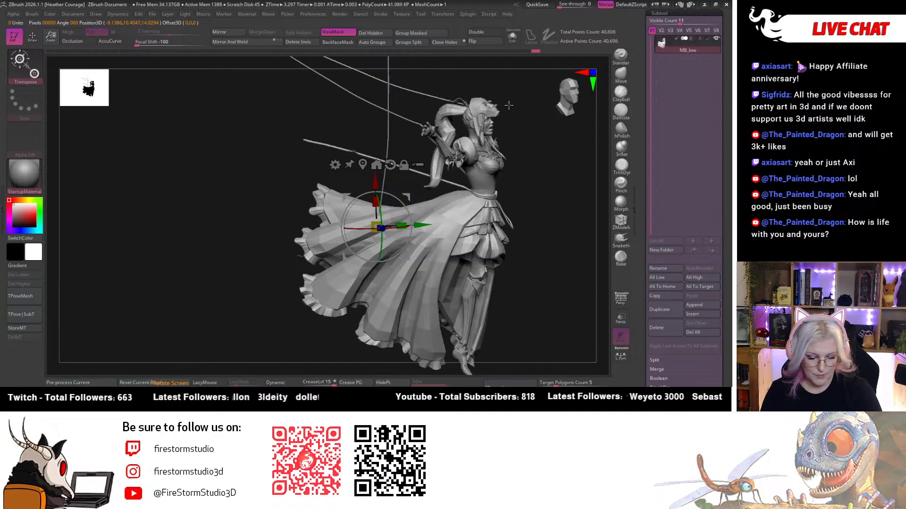
pyautogui.hotkey('ctrl', 'z')
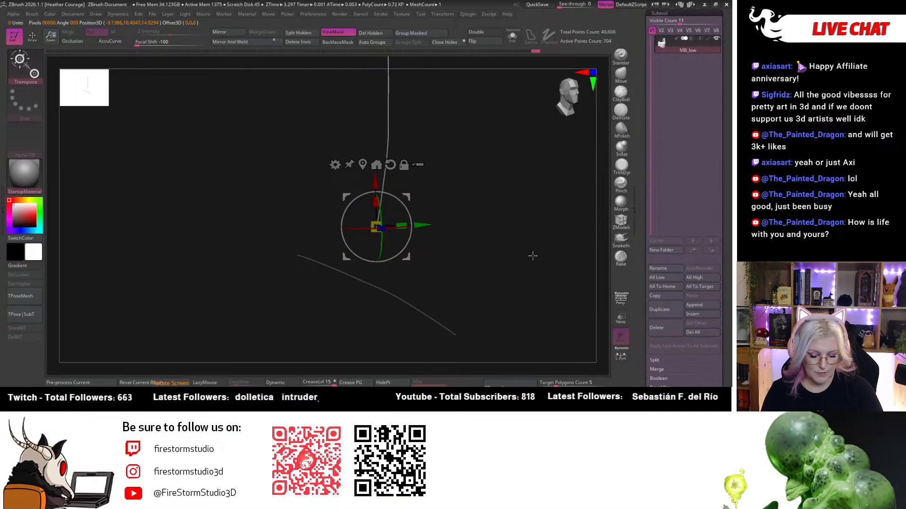
pyautogui.keyDown('ctrl'); pyautogui.keyDown('shift'); pyautogui.moveTo(537, 265); pyautogui.dragTo(566, 271); pyautogui.keyUp('shift'); pyautogui.keyUp('ctrl')
pyautogui.moveTo(296, 103)
pyautogui.keyDown('ctrl'); pyautogui.mouseDown()
pyautogui.moveTo(494, 264)
pyautogui.moveTo(386, 104)
pyautogui.mouseUp(); pyautogui.keyUp('ctrl')
pyautogui.keyDown('ctrl'); pyautogui.moveTo(525, 233); pyautogui.dragTo(542, 330, button='right'); pyautogui.keyUp('ctrl')
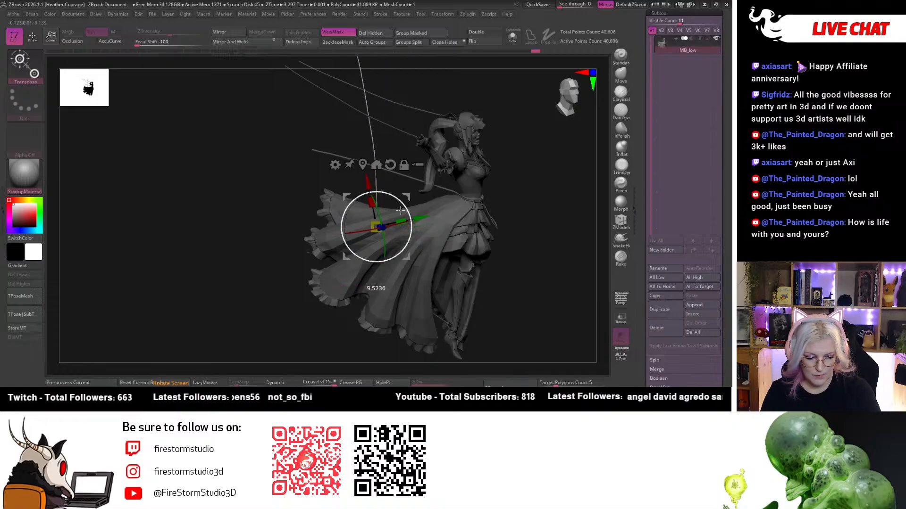
# Rotate the unmasked string backward around its lower end so it trails behind the skirt like the others, and clear the mask.
pyautogui.moveTo(485, 198); pyautogui.dragTo(439, 203, button='right')
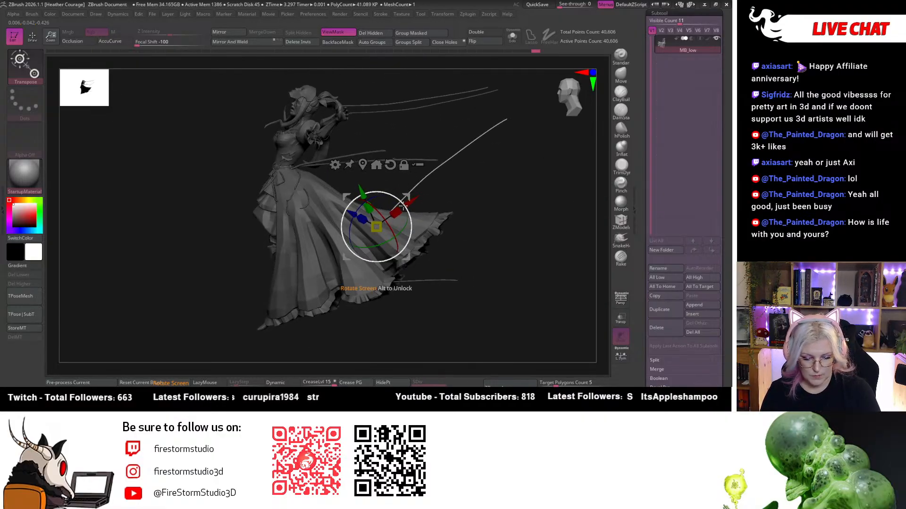
pyautogui.moveTo(397, 198); pyautogui.dragTo(494, 264)
pyautogui.keyDown('alt'); pyautogui.moveTo(494, 264); pyautogui.dragTo(486, 245, button='right'); pyautogui.keyUp('alt')
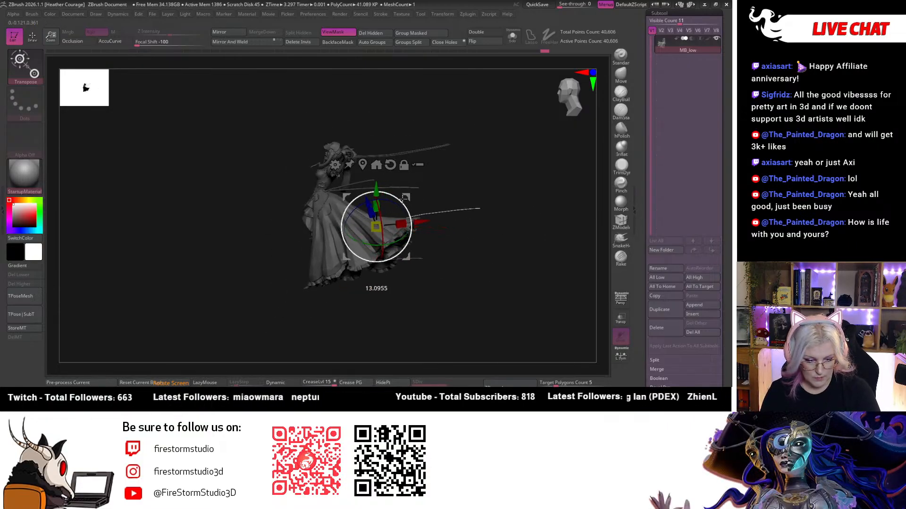
pyautogui.moveTo(475, 277); pyautogui.dragTo(530, 241, button='right')
pyautogui.keyDown('alt'); pyautogui.moveTo(528, 346); pyautogui.dragTo(355, 315, button='right'); pyautogui.keyUp('alt')
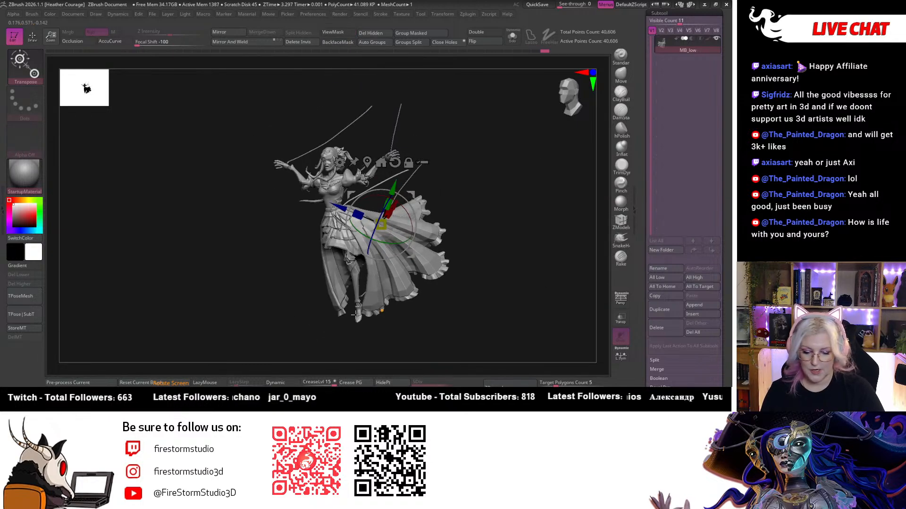
# Try to transfer the posed mesh back to its subtools with Transpose Master.
pyautogui.click(29, 315)
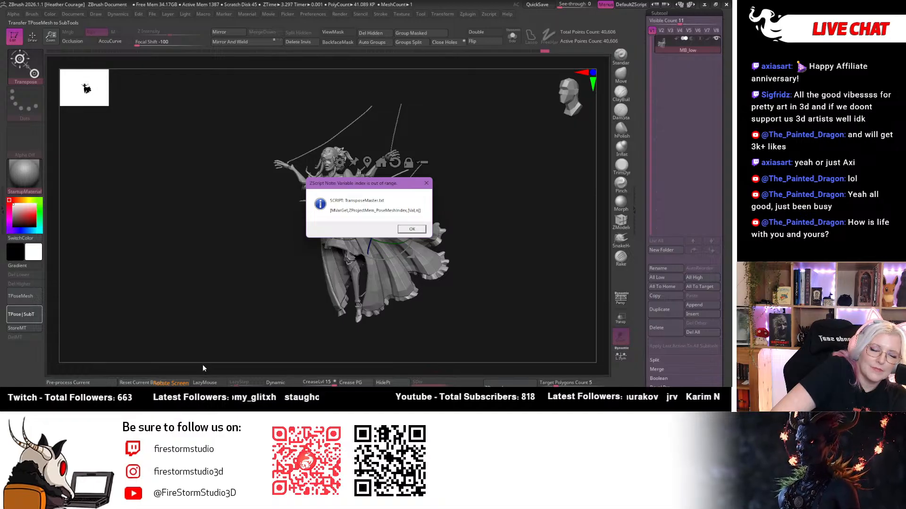
pyautogui.click(412, 230)
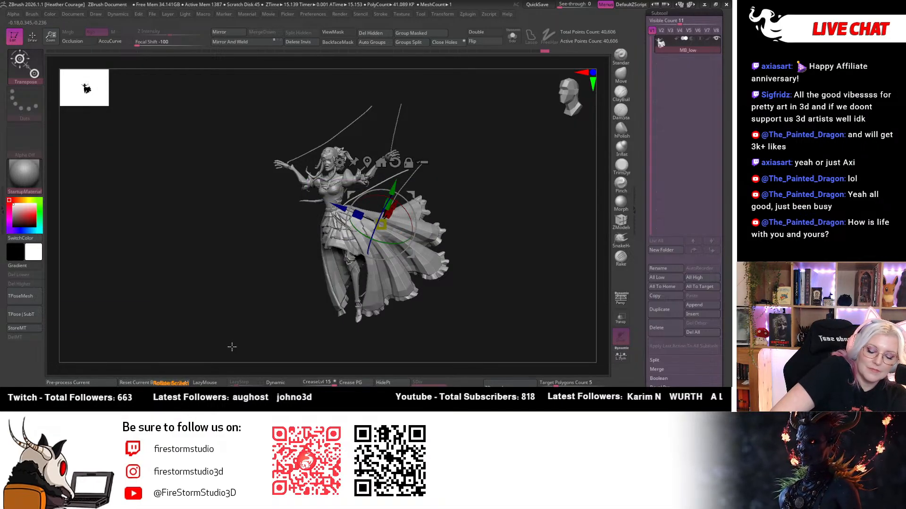
pyautogui.moveTo(248, 324); pyautogui.dragTo(277, 323)
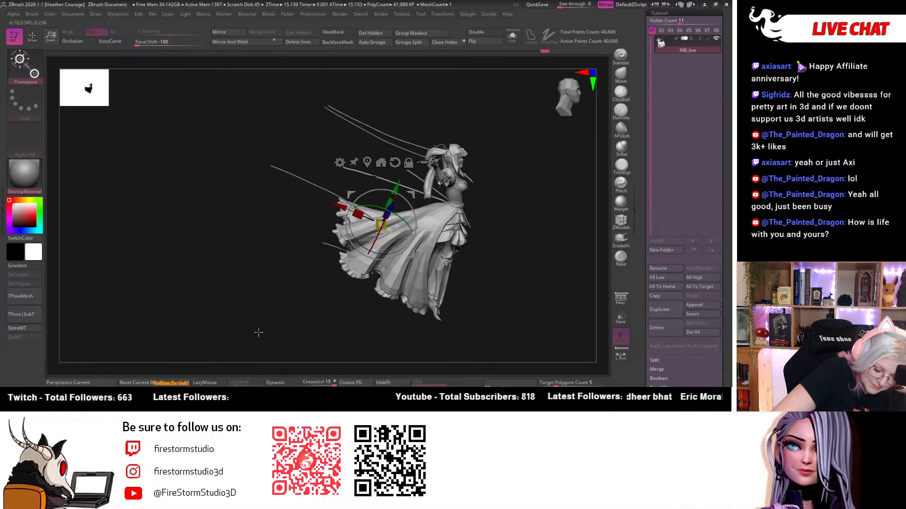
pyautogui.click(29, 320)
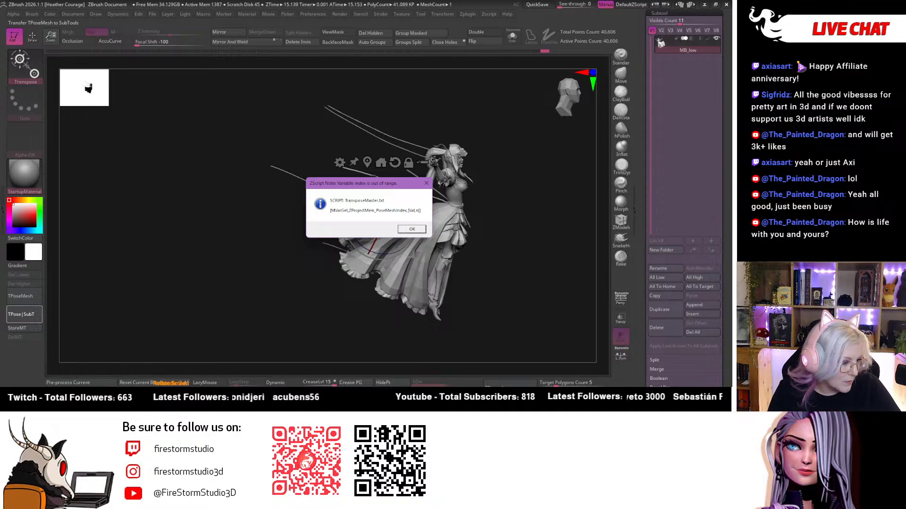
# Switch to a new browser window and search Google for "script transposemaster.txt not working".
pyautogui.hotkey('alt', 'Tab')
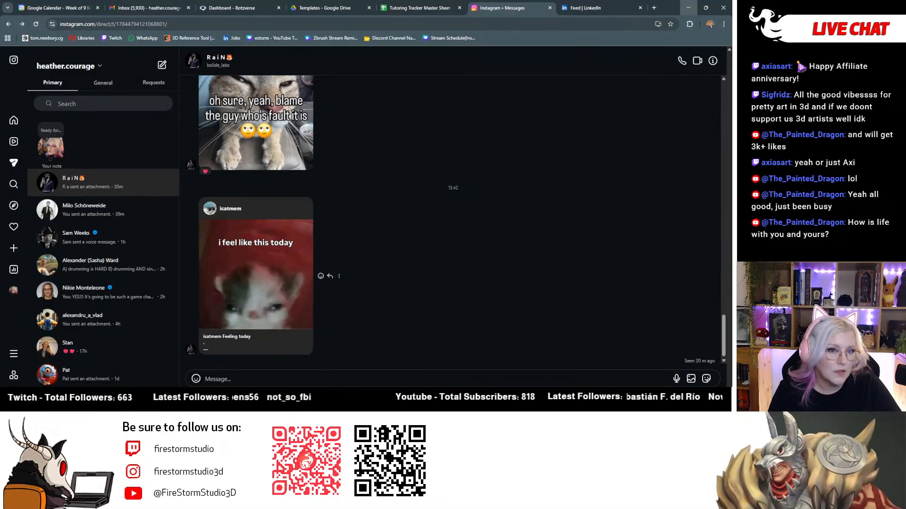
pyautogui.click(688, 8)
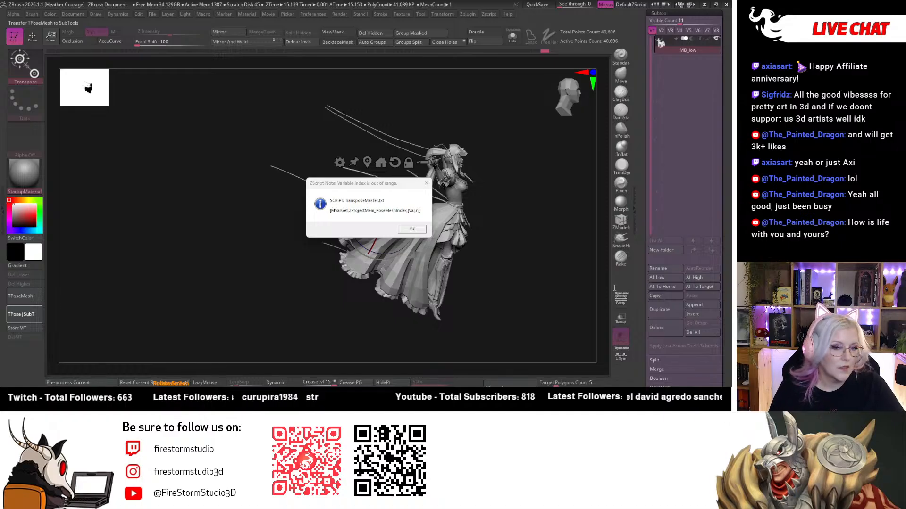
pyautogui.moveTo(615, 287); pyautogui.dragTo(348, 234)
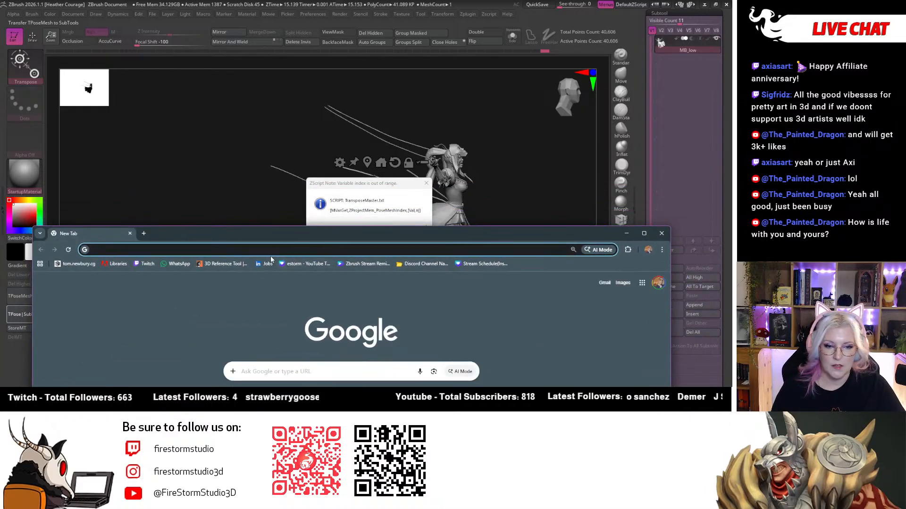
pyautogui.click(266, 249)
pyautogui.write('sc')
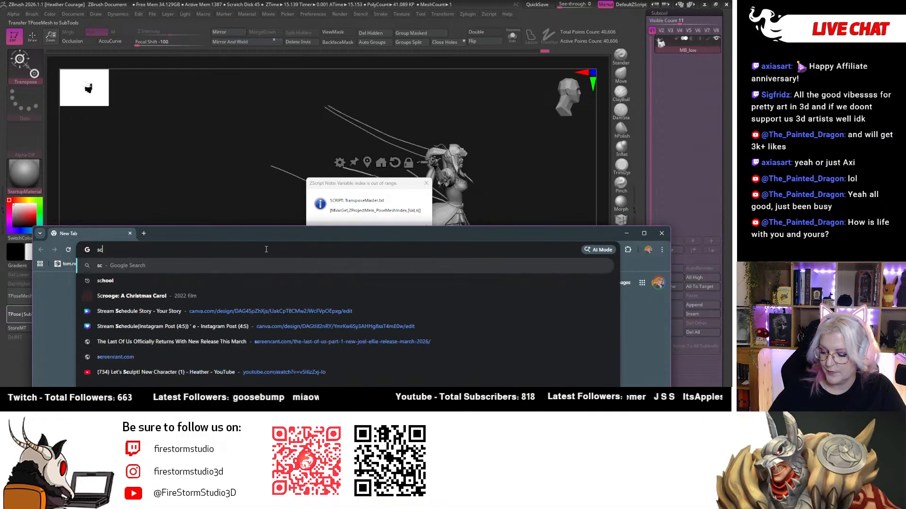
pyautogui.write('ript ')
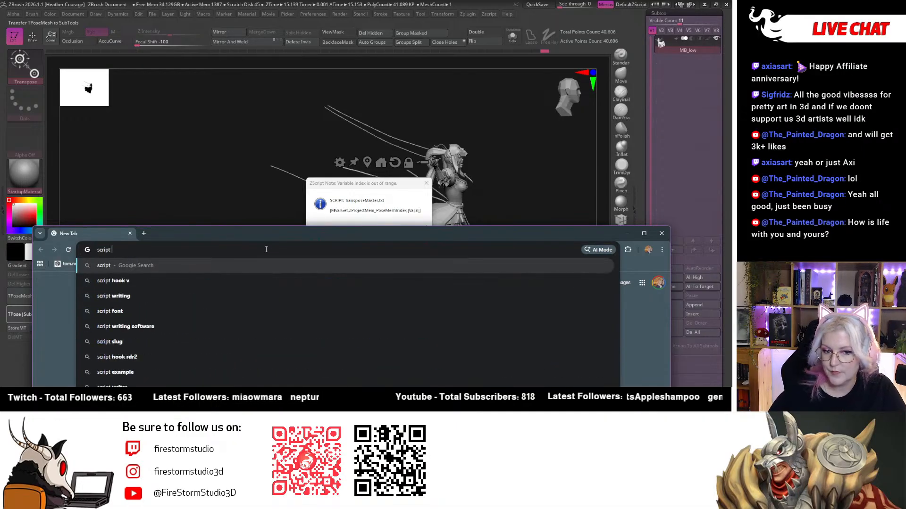
pyautogui.write('trans')
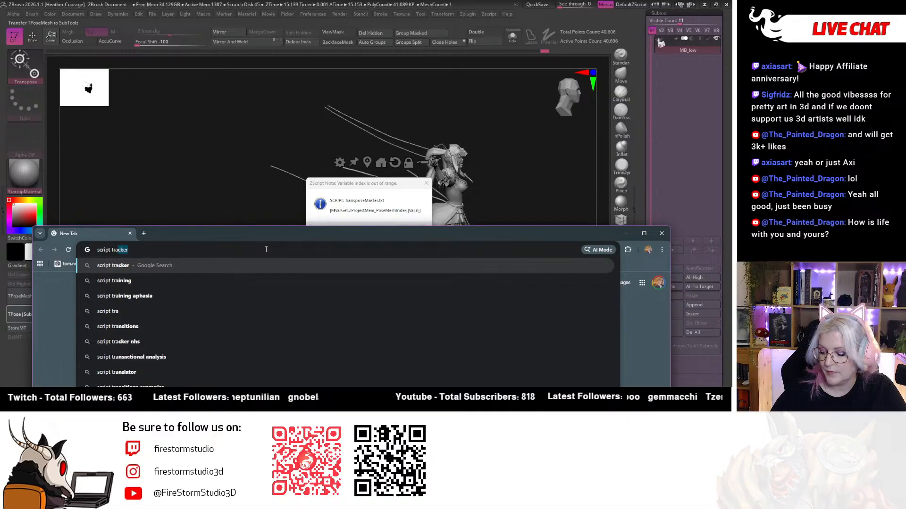
pyautogui.write('po')
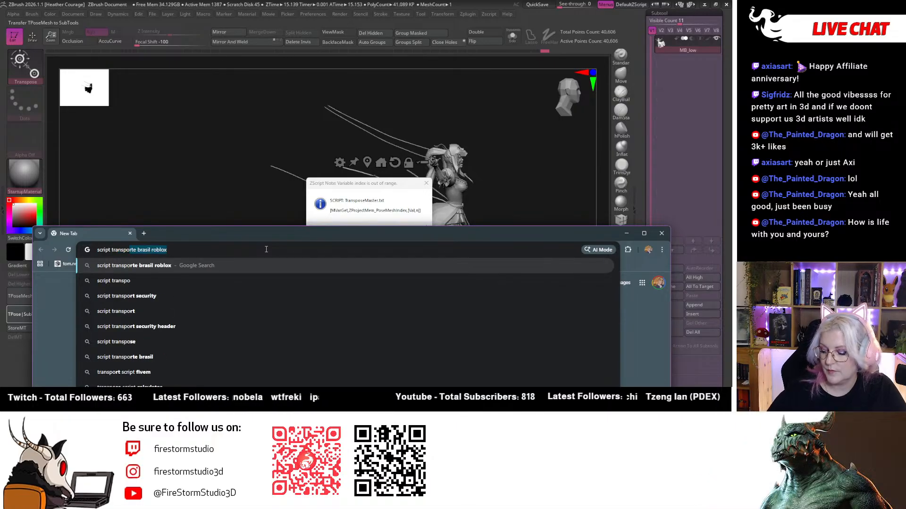
pyautogui.write('semaste')
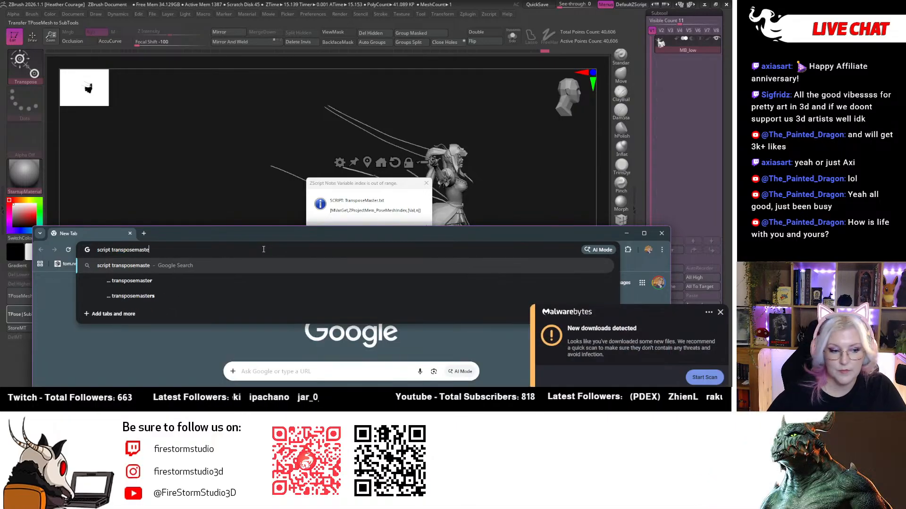
pyautogui.write('r')
pyautogui.press('Escape')
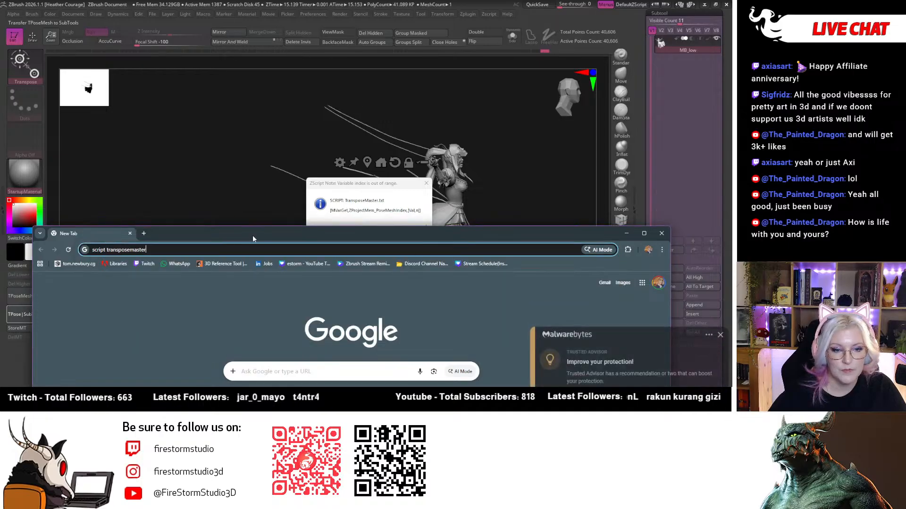
pyautogui.click(721, 304)
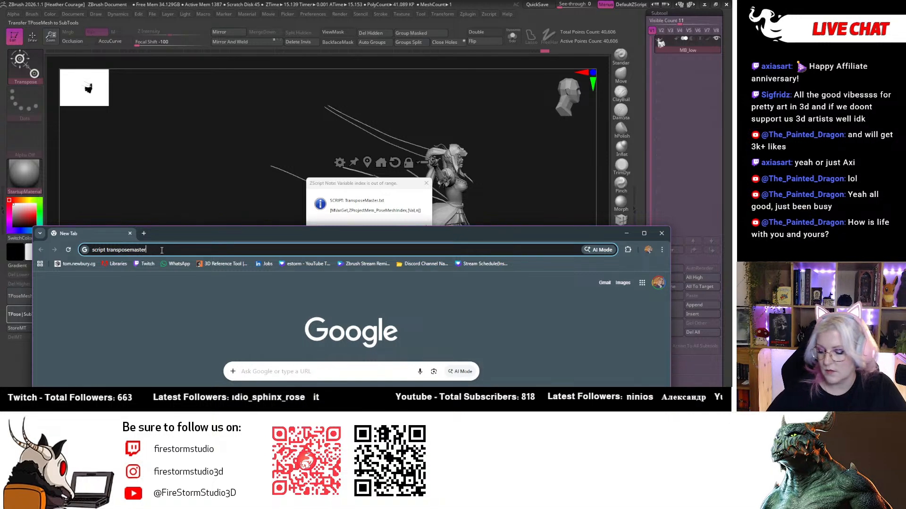
pyautogui.write('.tx')
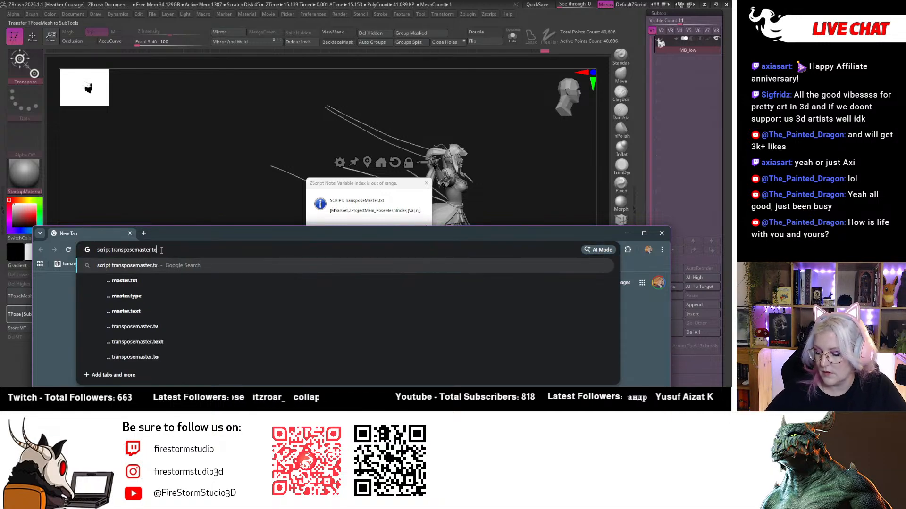
pyautogui.write('t')
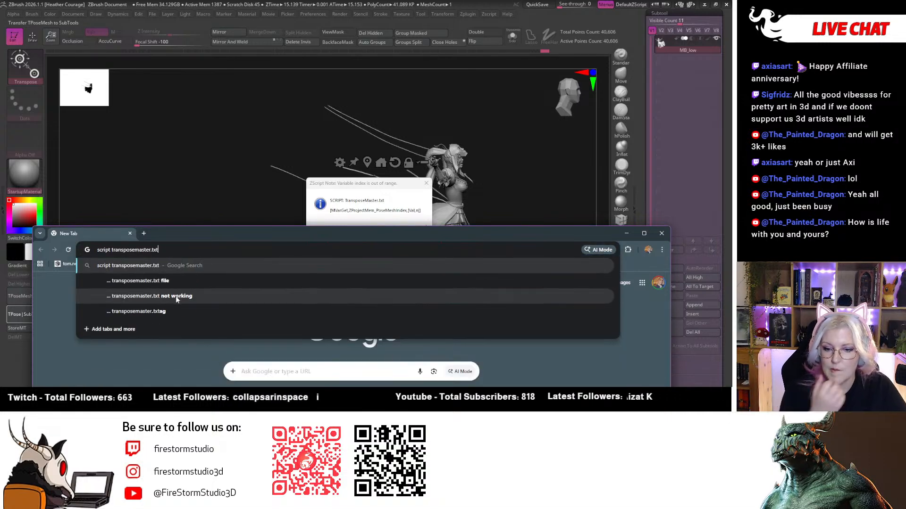
pyautogui.click(176, 296)
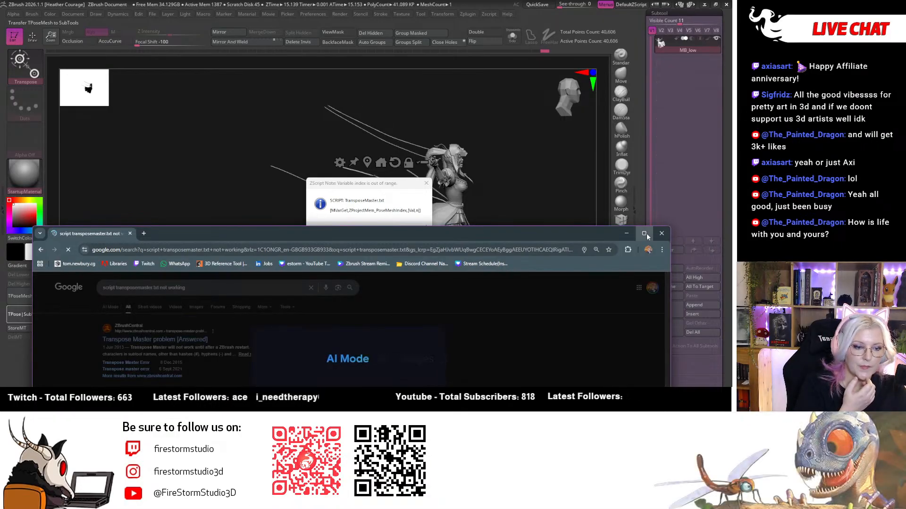
# Read the ZBrushCentral thread "Transpose Master problem [Answered]", return to ZBrush and dismiss the script note.
pyautogui.click(644, 234)
pyautogui.click(387, 267)
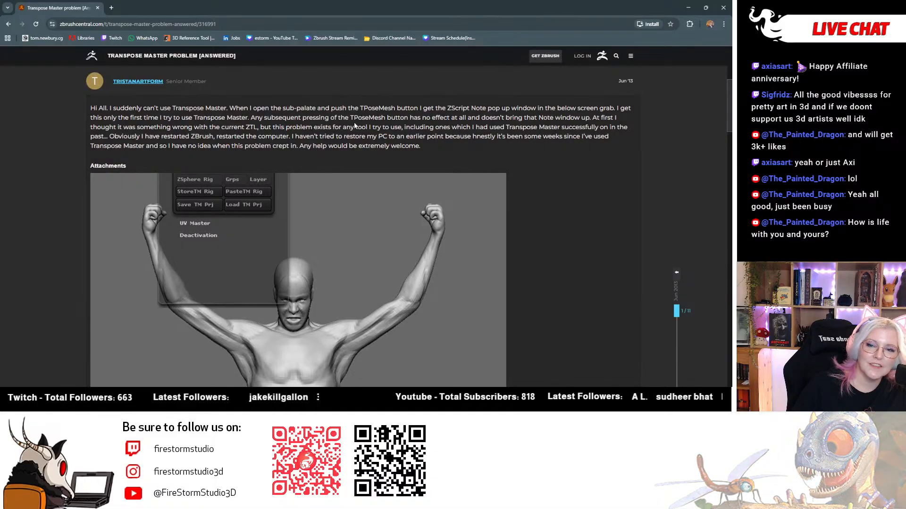
pyautogui.click(8, 24)
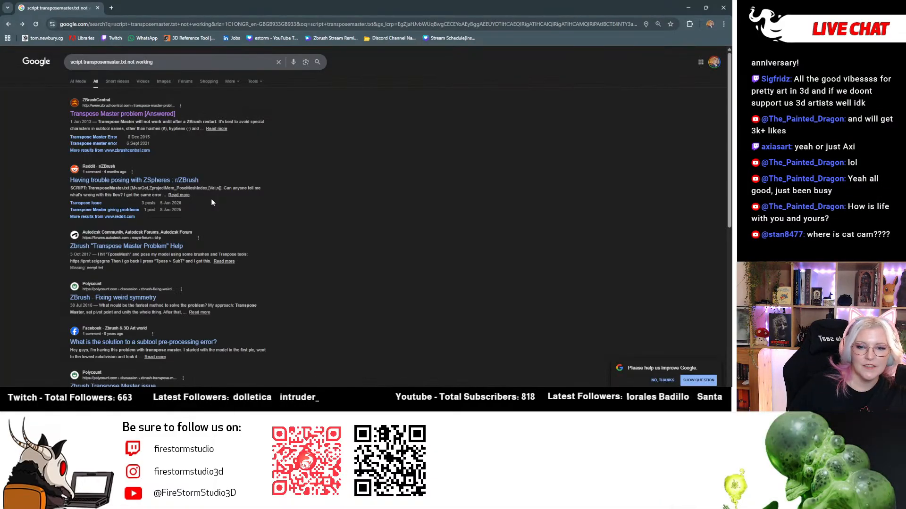
pyautogui.click(690, 7)
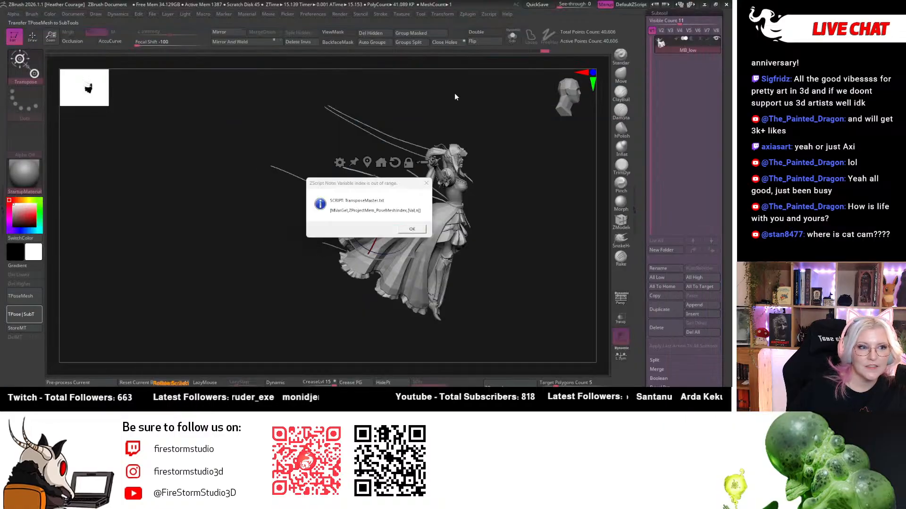
pyautogui.click(410, 228)
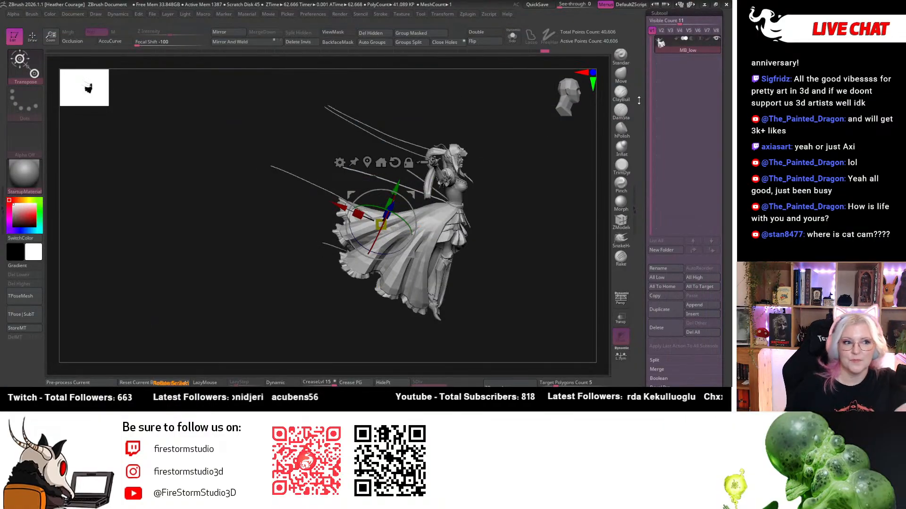
pyautogui.moveTo(509, 137)
pyautogui.mouseDown()
pyautogui.moveTo(426, 149)
pyautogui.moveTo(443, 157)
pyautogui.moveTo(565, 107)
pyautogui.mouseUp()
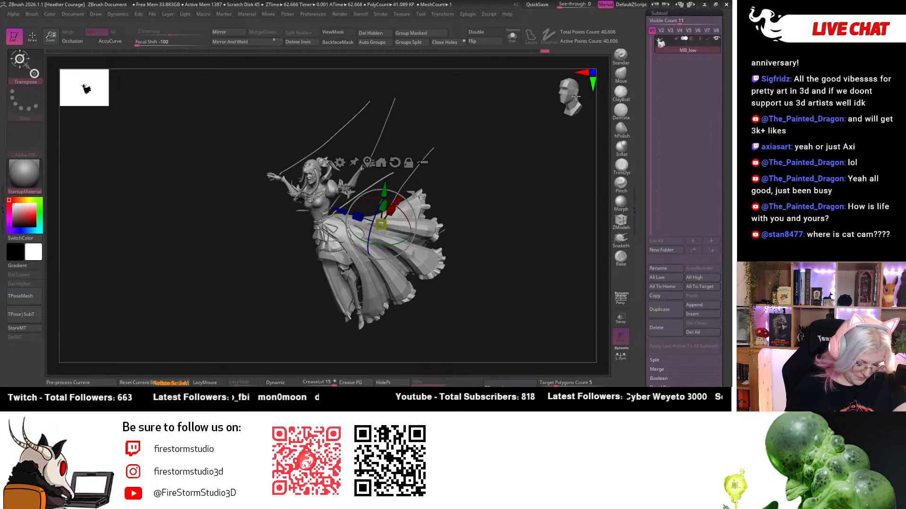
pyautogui.click(573, 98)
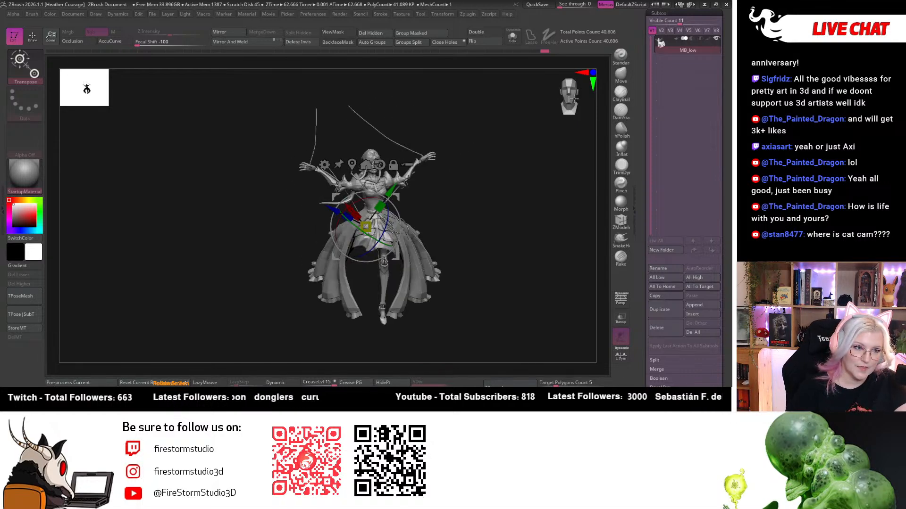
pyautogui.moveTo(577, 98)
pyautogui.mouseDown()
pyautogui.moveTo(542, 135)
pyautogui.moveTo(500, 136)
pyautogui.mouseUp()
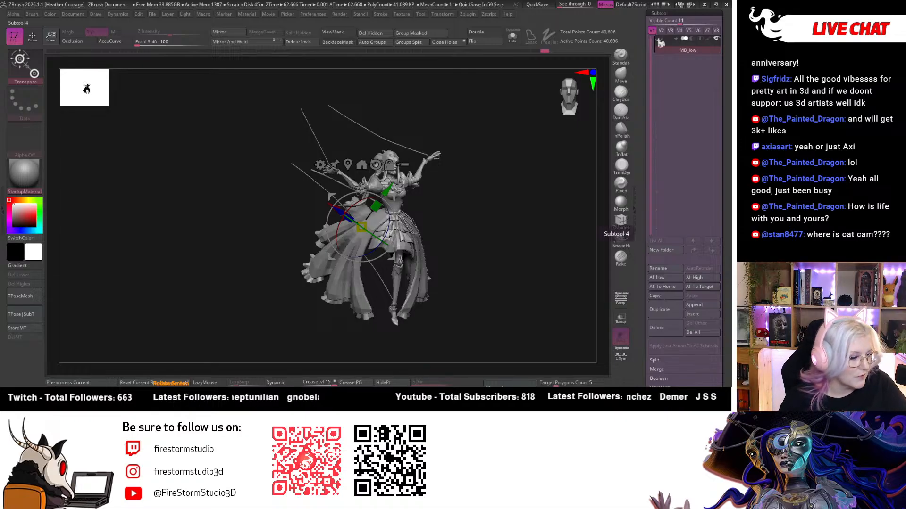
pyautogui.hotkey('alt', 'Tab')
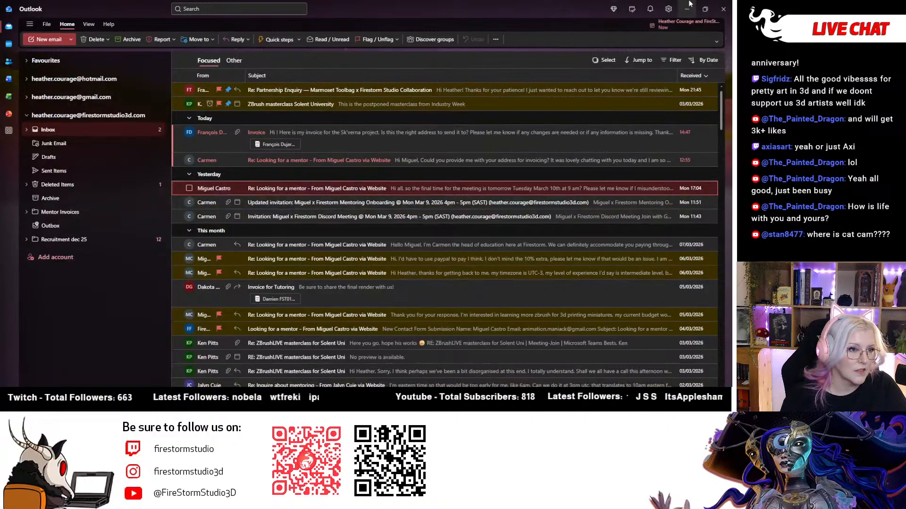
pyautogui.hotkey('alt', 'Tab')
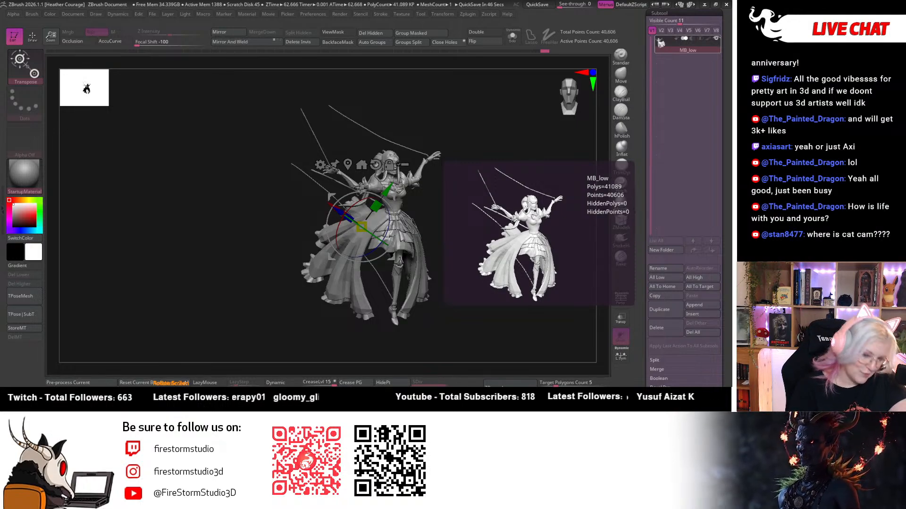
# Retry transferring the posed mesh to its subtools with Transpose Master and dismiss the resulting note.
pyautogui.moveTo(454, 238); pyautogui.dragTo(222, 270)
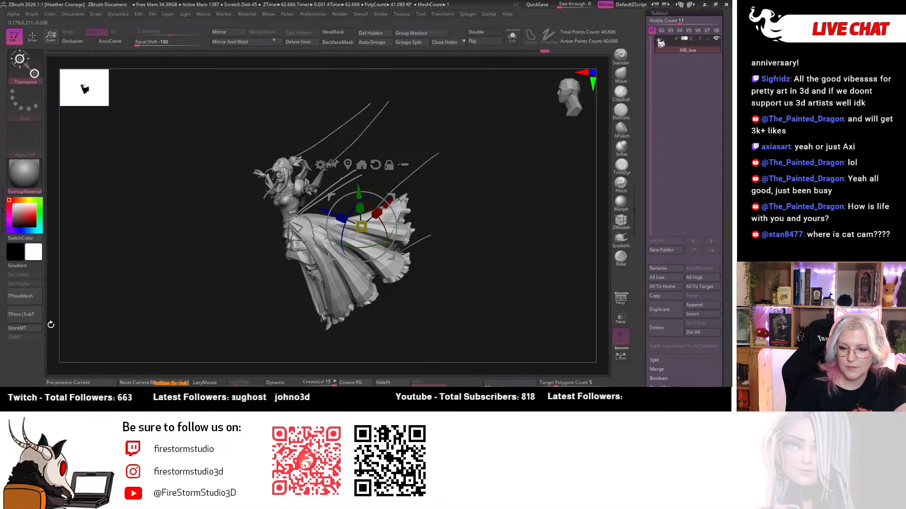
pyautogui.click(21, 314)
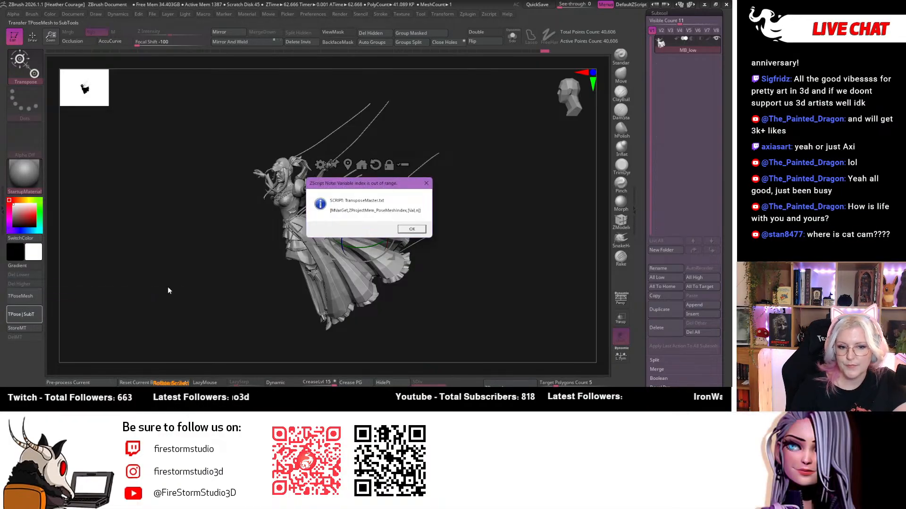
pyautogui.click(410, 230)
pyautogui.click(410, 229)
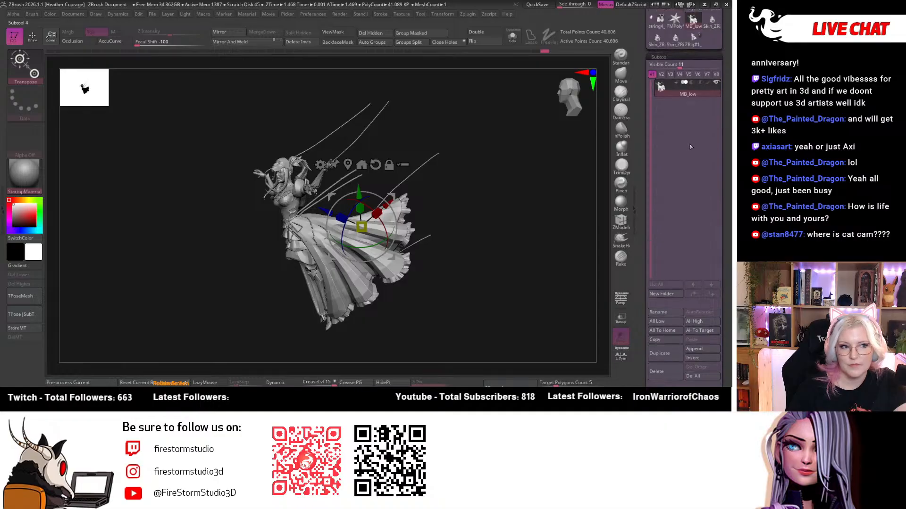
# Inspect the ZSphere rig tool among the loaded tools and close ZBrush.
pyautogui.scroll(3, 689, 142)
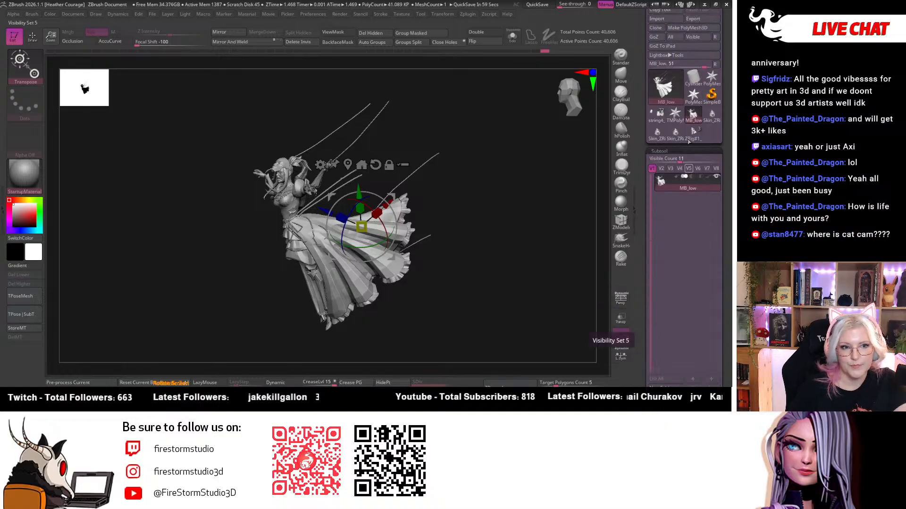
pyautogui.moveTo(689, 139)
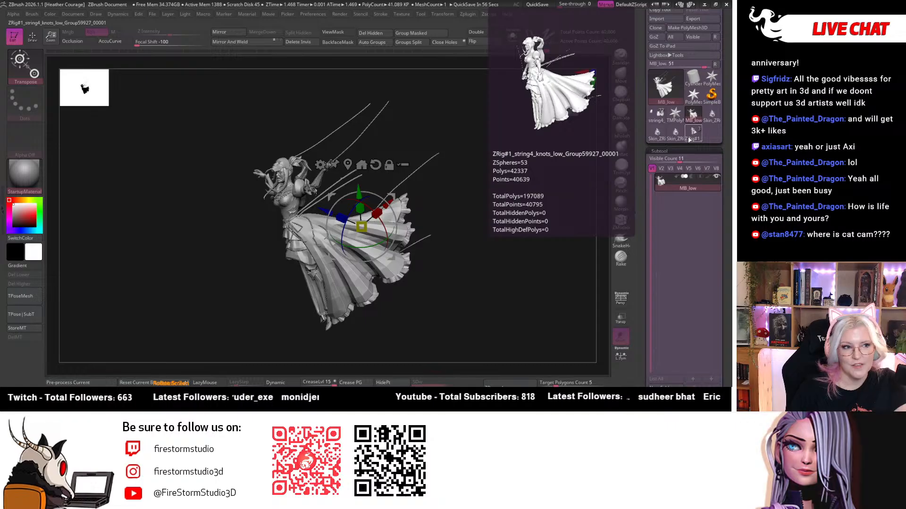
pyautogui.scroll(2, 675, 74)
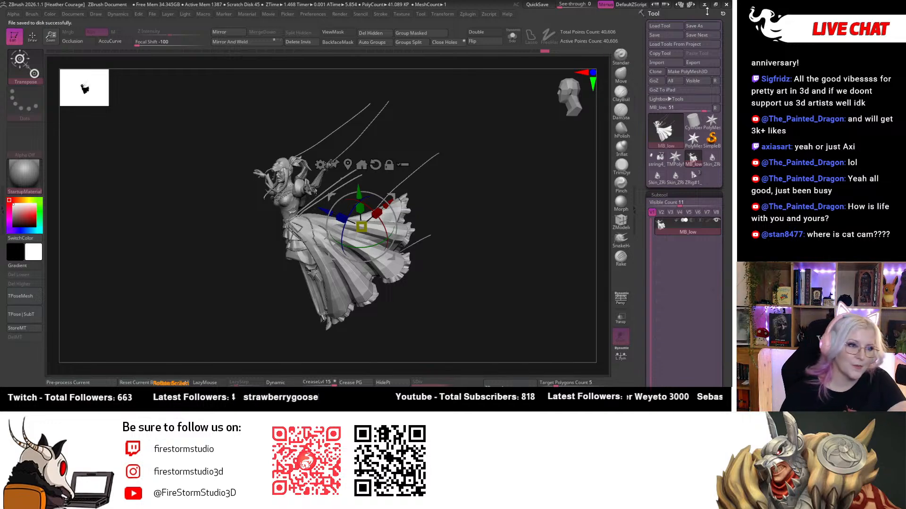
pyautogui.click(727, 4)
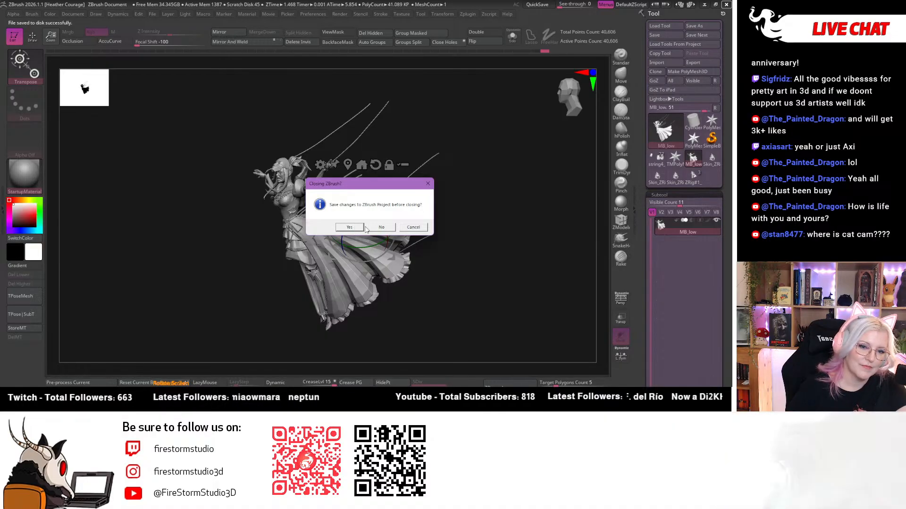
pyautogui.click(413, 226)
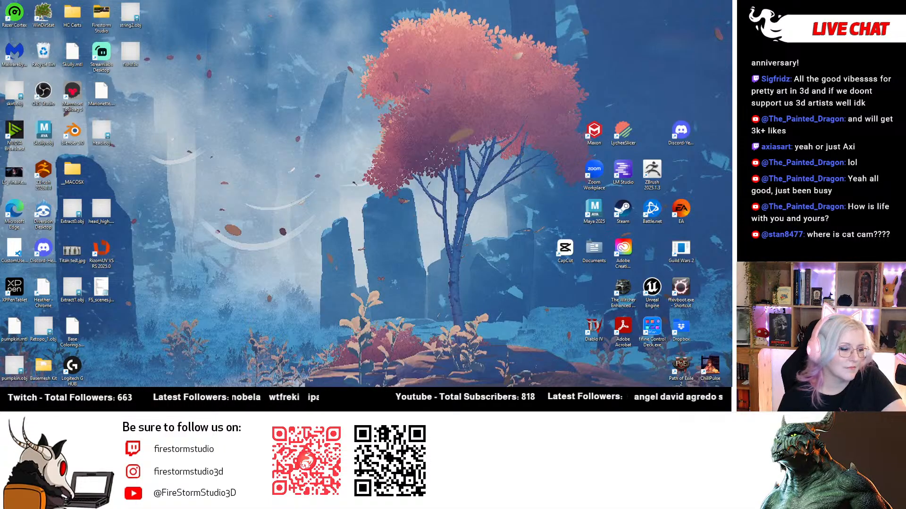
# Open File Explorer, reopen the saved marionette model in ZBrush and maximise the program window.
pyautogui.press('super+e')
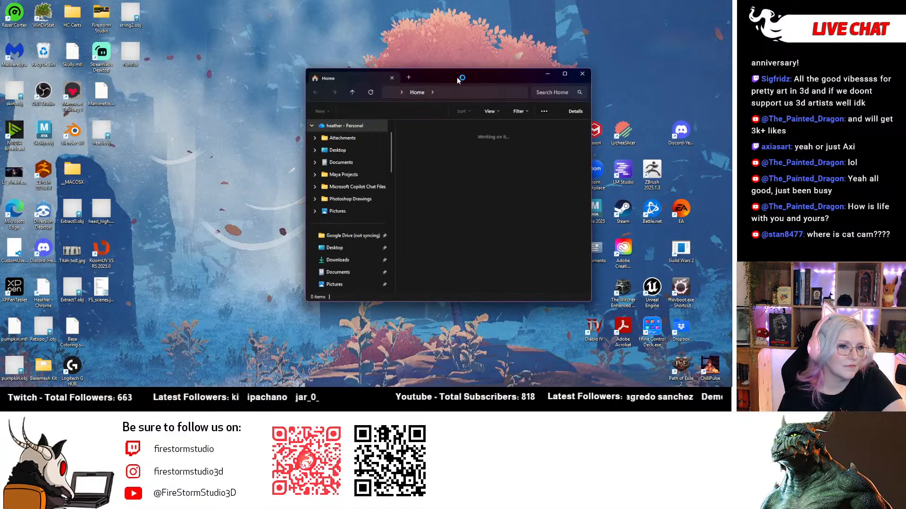
pyautogui.moveTo(514, 82); pyautogui.dragTo(731, 108)
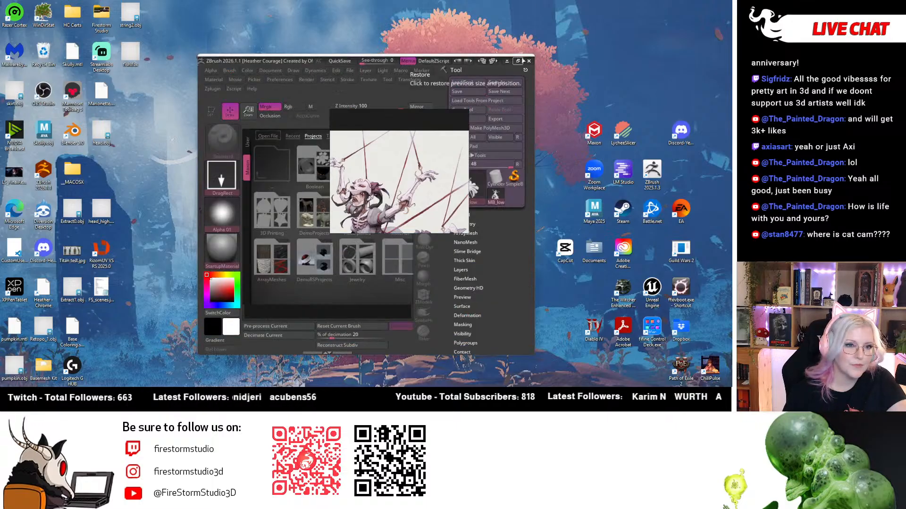
pyautogui.click(518, 61)
pyautogui.click(587, 61)
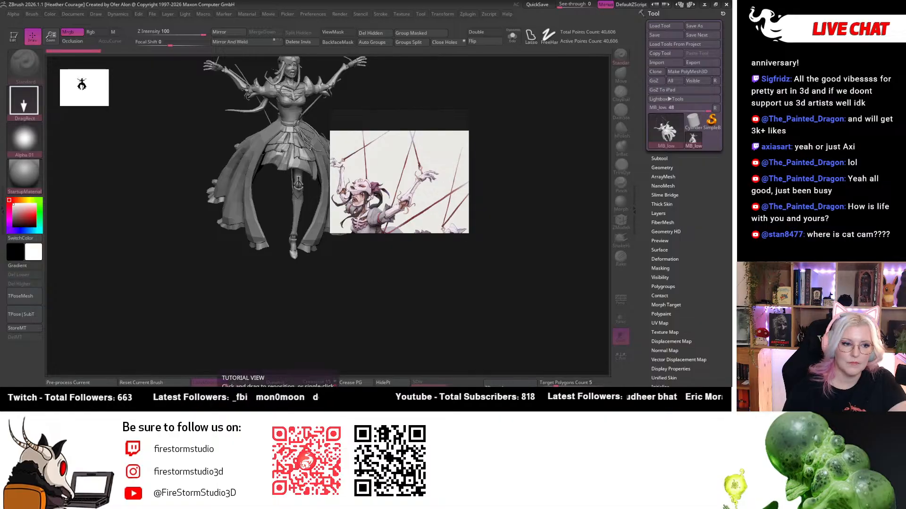
# Put the reopened model into Edit mode and place the marionette reference image beside it, zoomed out to show the figure.
pyautogui.press('t')
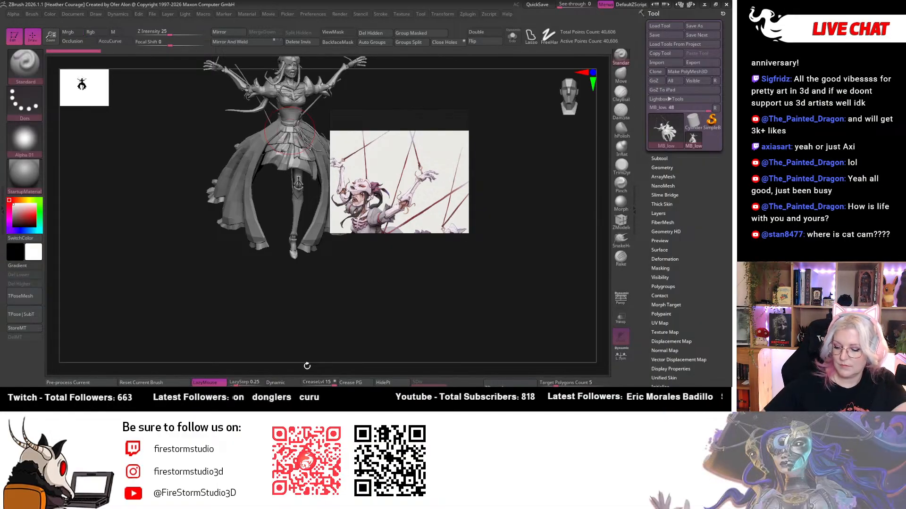
pyautogui.moveTo(307, 364)
pyautogui.mouseDown()
pyautogui.moveTo(587, 116)
pyautogui.moveTo(566, 97)
pyautogui.mouseUp()
pyautogui.moveTo(425, 156); pyautogui.dragTo(584, 135)
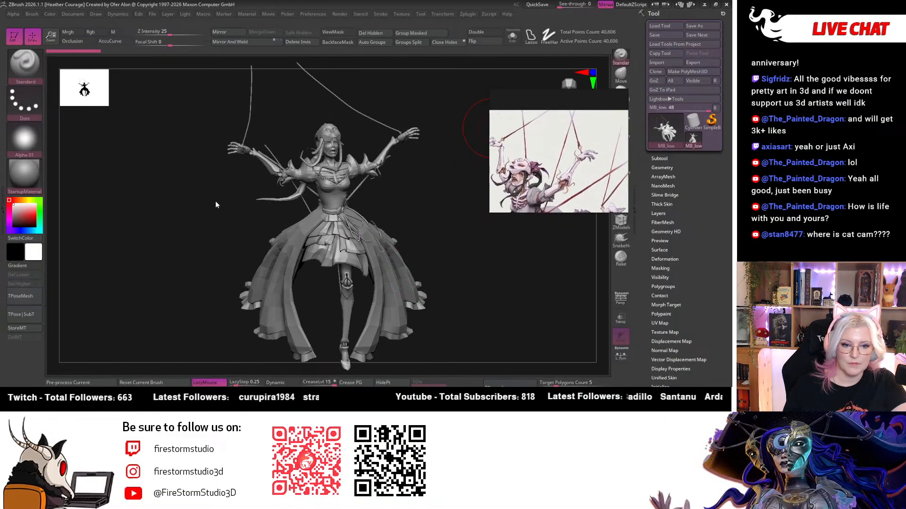
pyautogui.moveTo(216, 204); pyautogui.dragTo(192, 198)
pyautogui.scroll(-3, 606, 170)
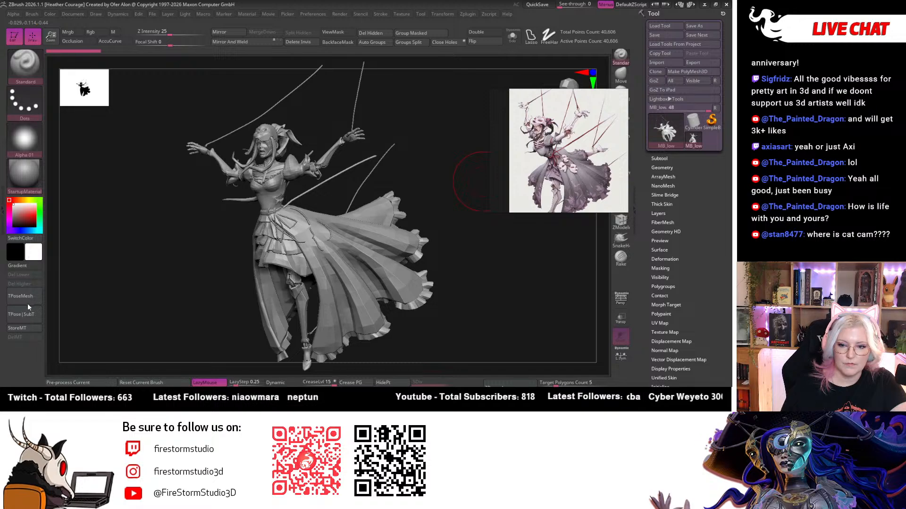
# Show the reopened model's subtool list and polygroups, and try transferring the pose to the subtools, cancelling the load of a TPoseMesh from disk.
pyautogui.click(665, 158)
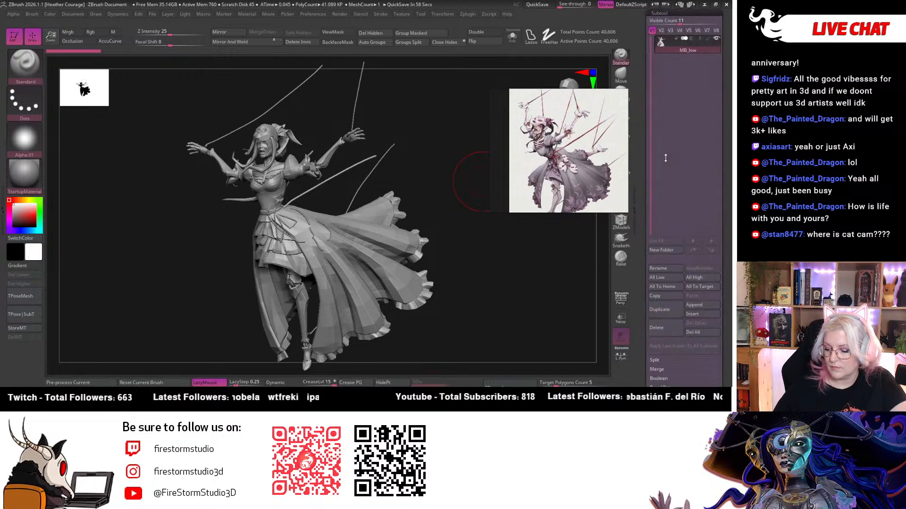
pyautogui.hotkey('shift', 'f')
pyautogui.moveTo(406, 157); pyautogui.dragTo(363, 161)
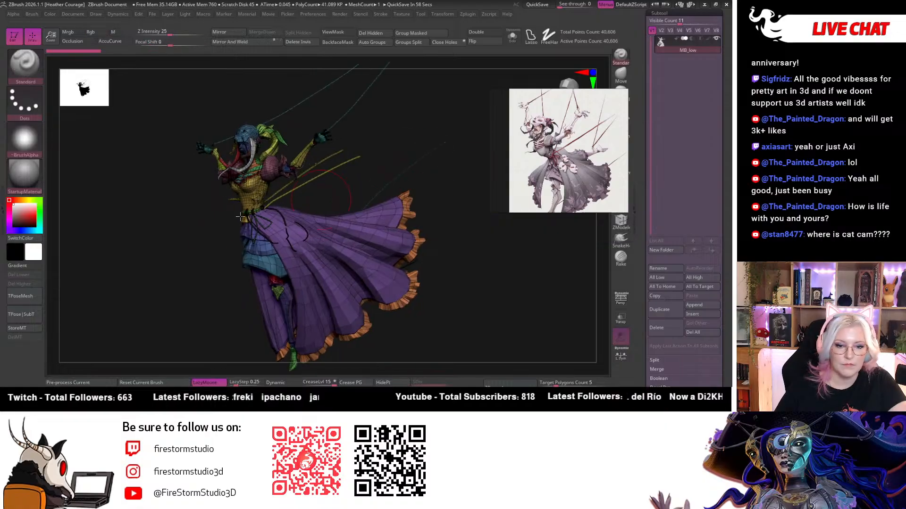
pyautogui.click(21, 320)
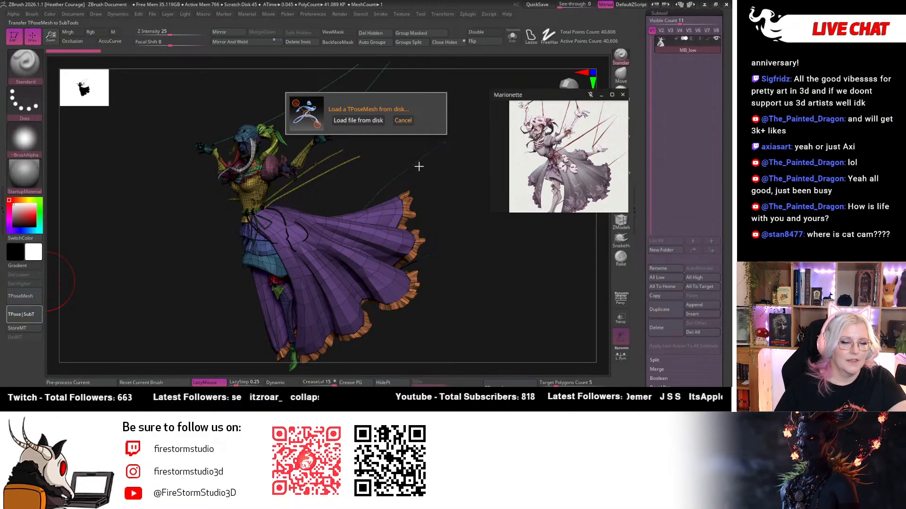
pyautogui.press('Escape')
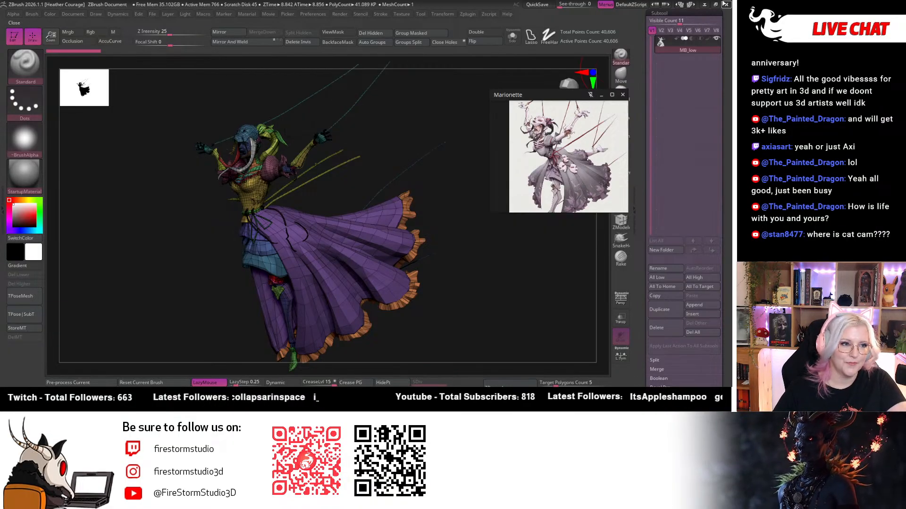
# Close ZBrush without saving the project and relaunch it from the desktop, minimising the music player.
pyautogui.click(727, 4)
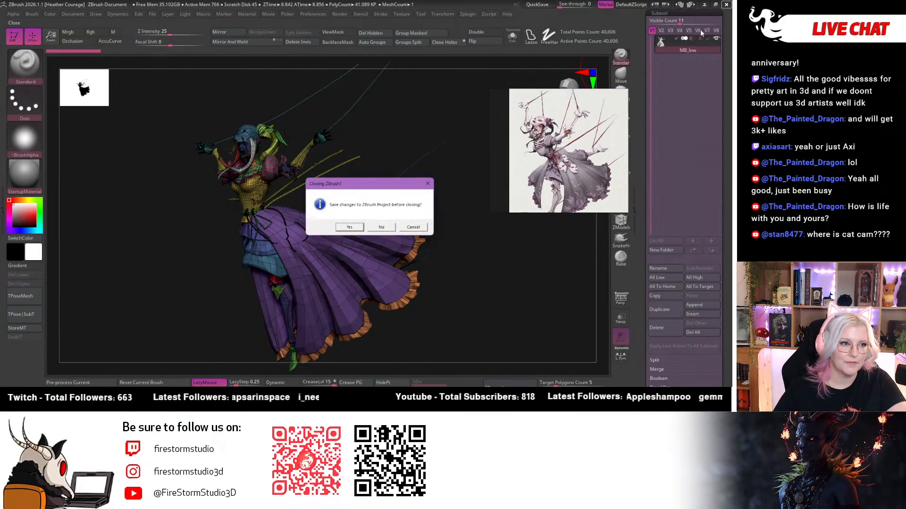
pyautogui.click(381, 228)
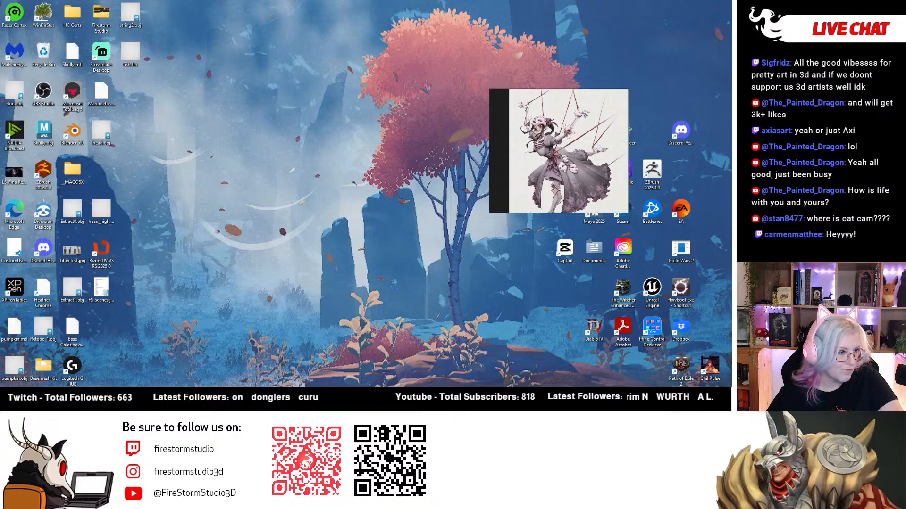
pyautogui.doubleClick(43, 174)
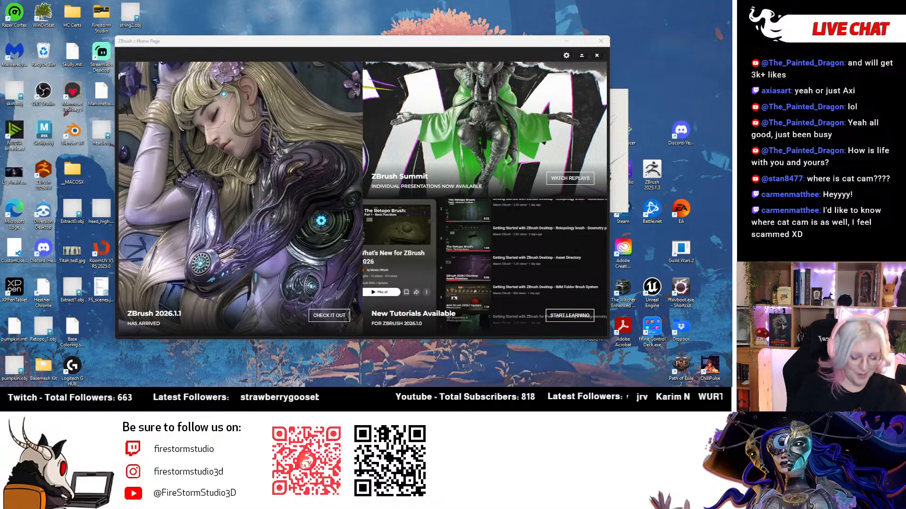
pyautogui.hotkey('alt', 'Tab')
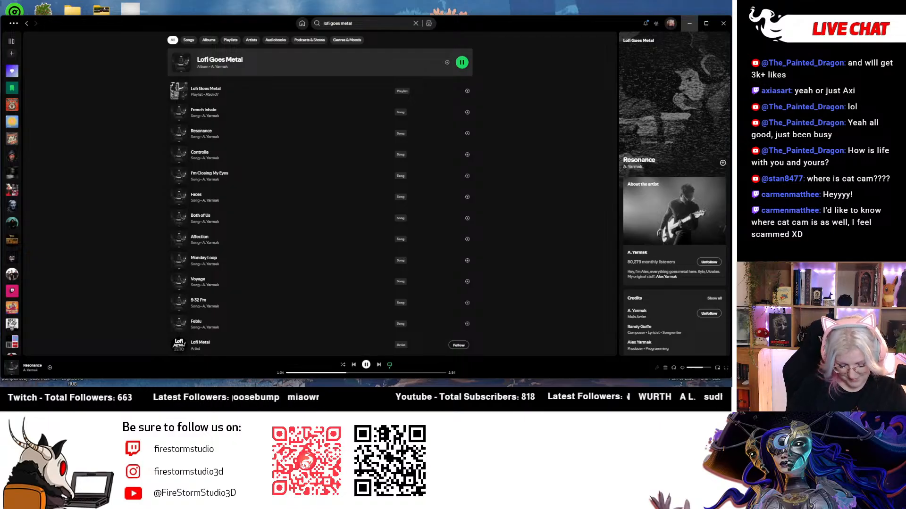
pyautogui.click(689, 23)
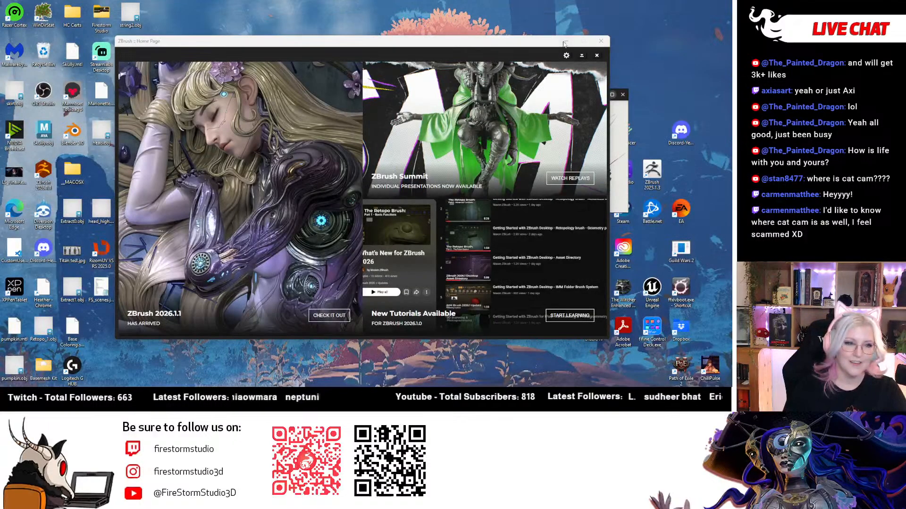
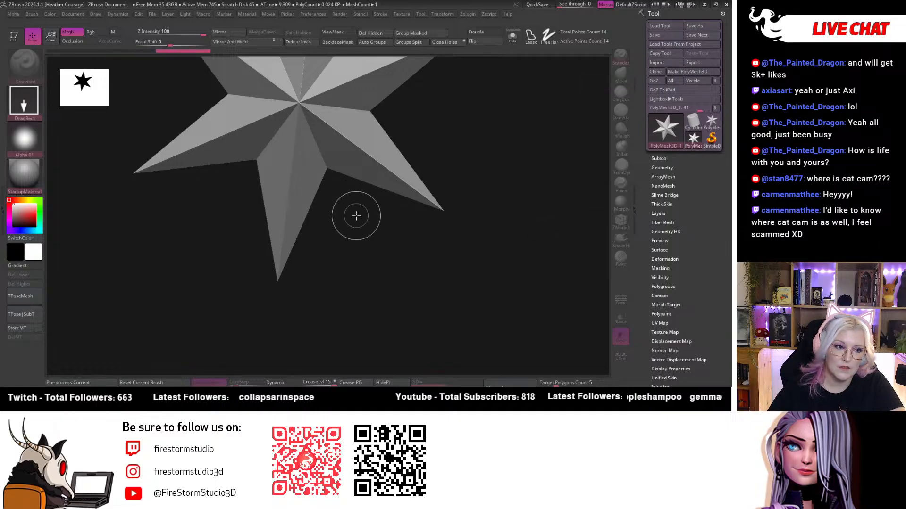
# Draw a second PolyMesh3D star overlapping the first and close ZBrush without saving.
pyautogui.moveTo(356, 216); pyautogui.dragTo(367, 344)
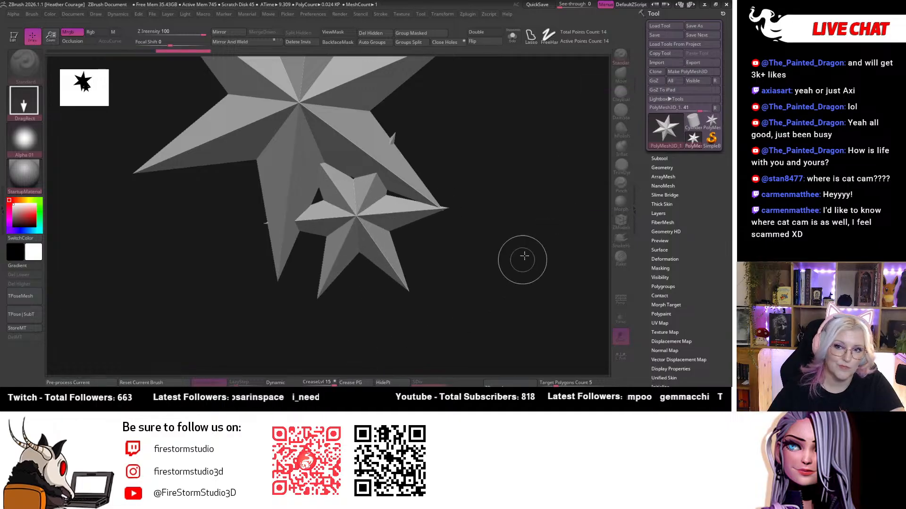
pyautogui.click(727, 4)
pyautogui.click(384, 236)
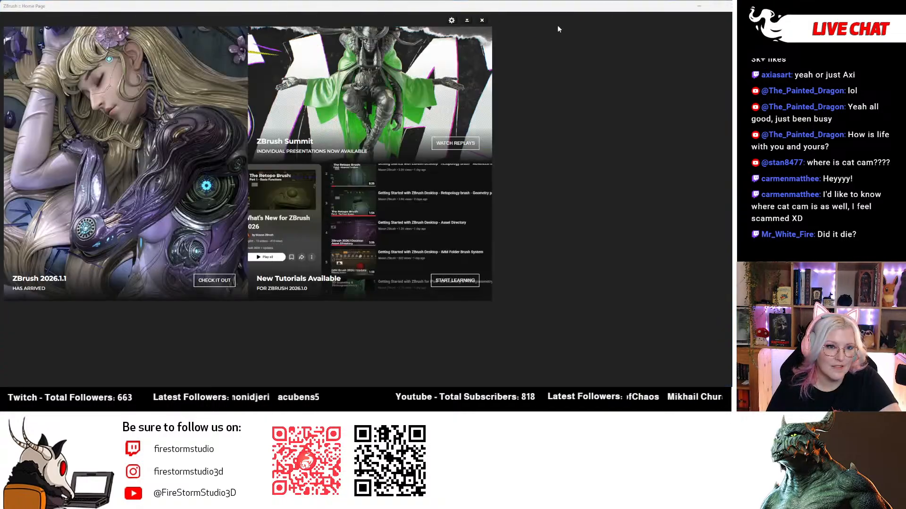
pyautogui.moveTo(637, 3); pyautogui.dragTo(672, 66)
pyautogui.click(673, 65)
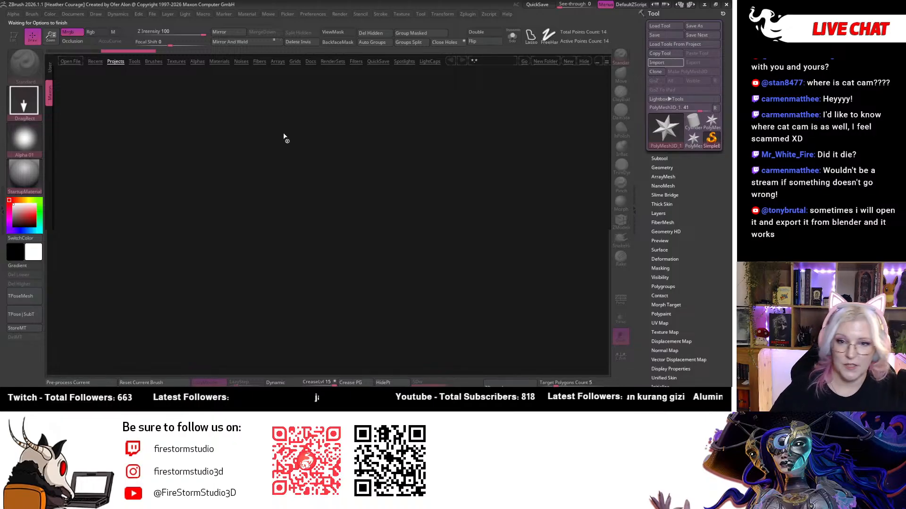
pyautogui.press('Escape')
pyautogui.click(586, 63)
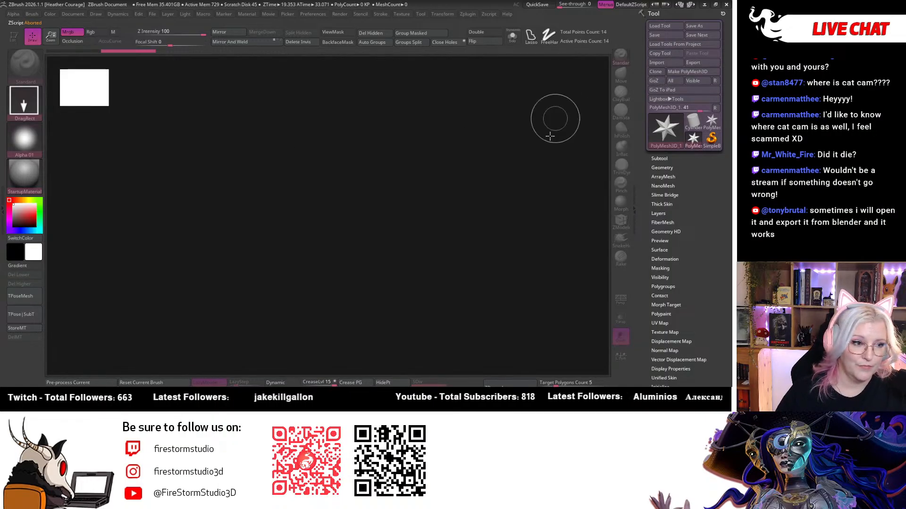
pyautogui.click(726, 4)
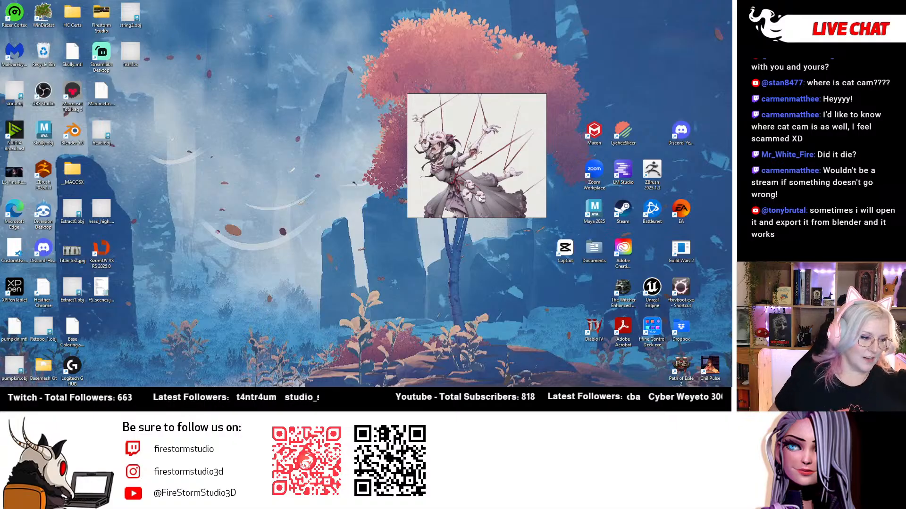
# Minimise the marionette reference image and start a new scene in Maya 2025.
pyautogui.click(480, 198)
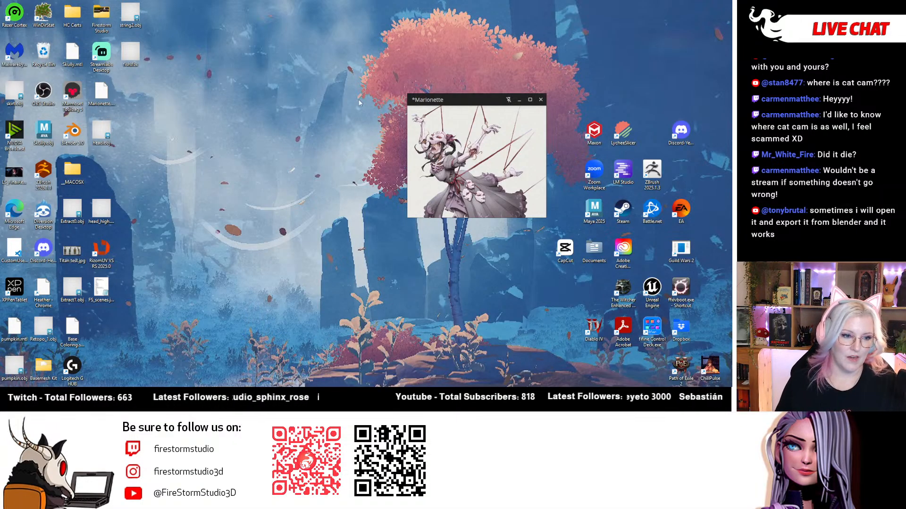
pyautogui.click(519, 101)
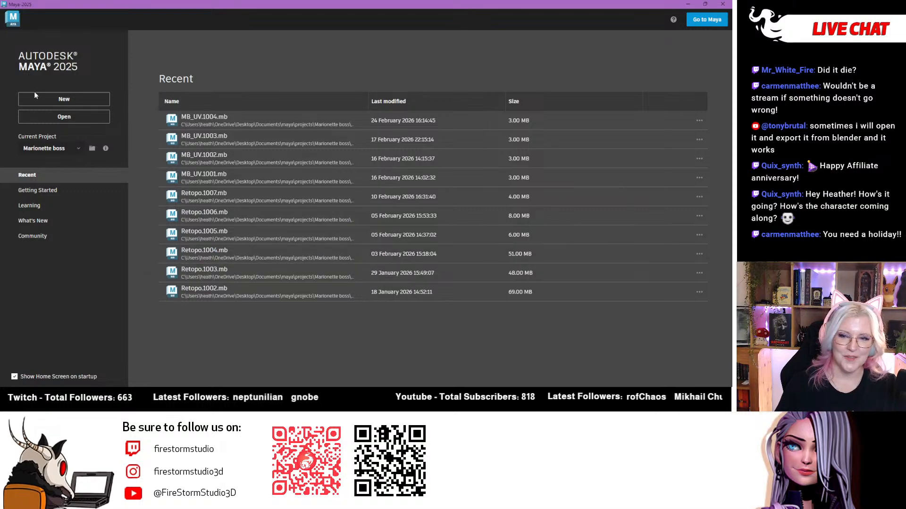
pyautogui.click(80, 98)
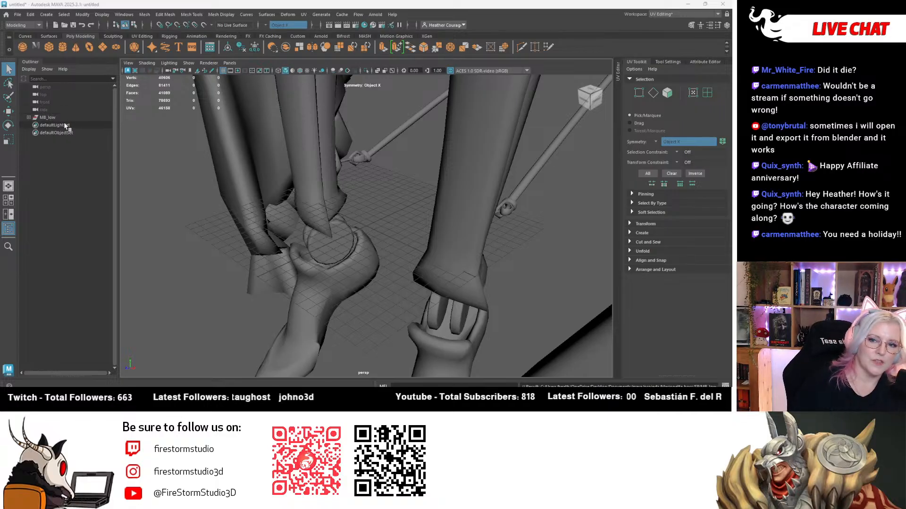
# Select the MB_low group and frame the whole marionette model in the perspective view.
pyautogui.click(48, 118)
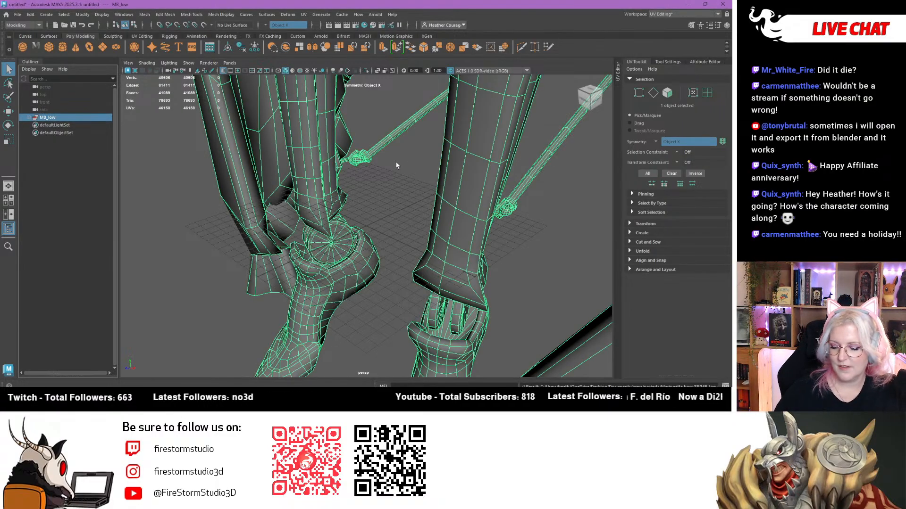
pyautogui.press('f')
pyautogui.moveTo(440, 172); pyautogui.dragTo(467, 152)
pyautogui.click(52, 118)
pyautogui.click(584, 100)
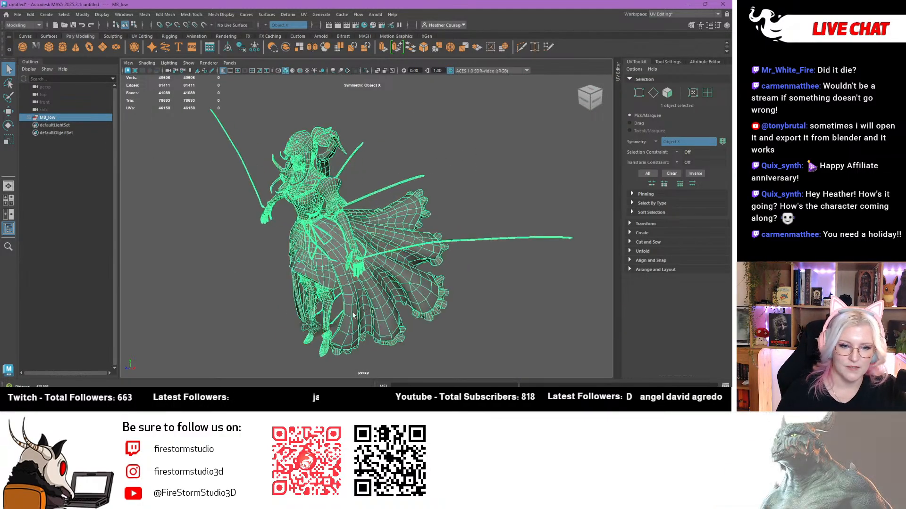
# Open the UV Editor, expand the MB_low group and display the UV layout of Hair_low.
pyautogui.click(621, 80)
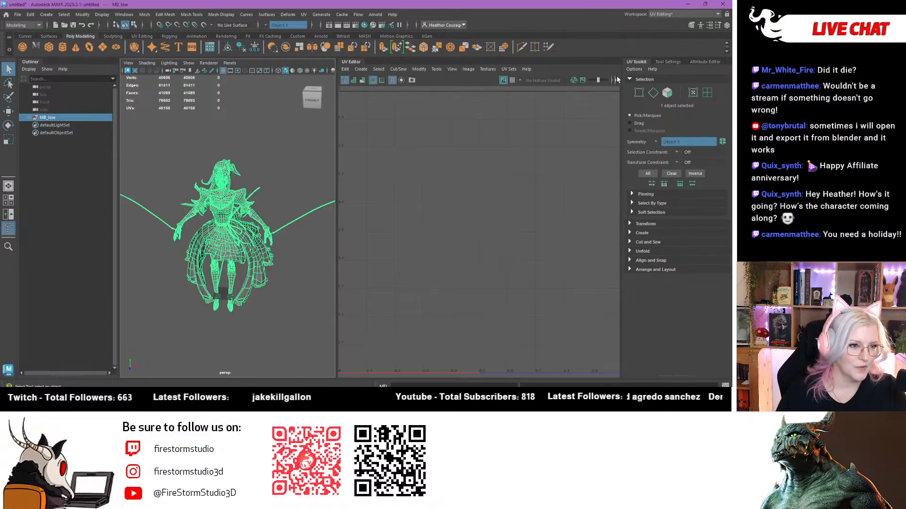
pyautogui.click(28, 117)
pyautogui.click(50, 133)
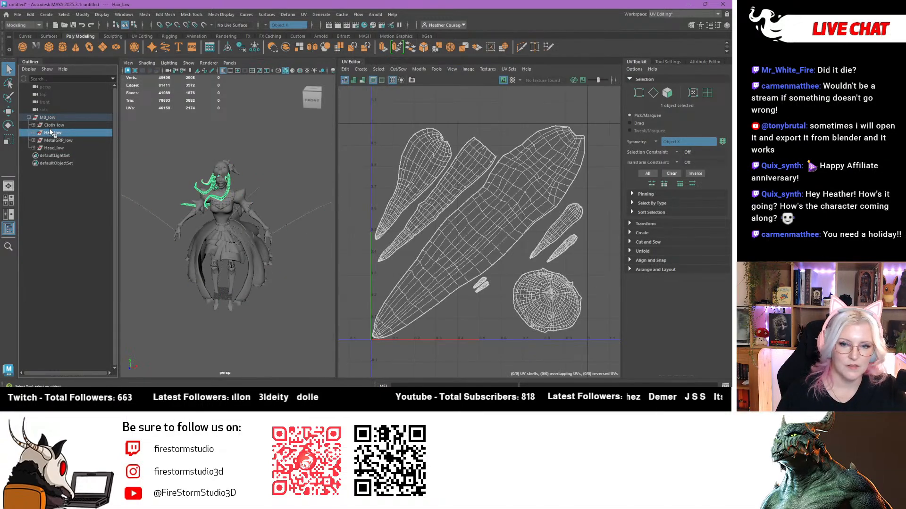
# Select the whole MB_low group and export the selection as FBX into the Marionette boss project.
pyautogui.click(48, 117)
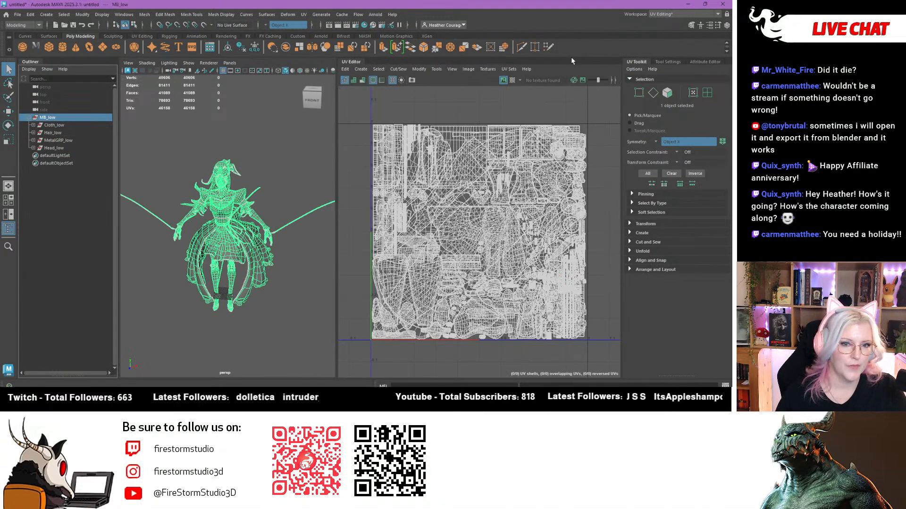
pyautogui.click(17, 14)
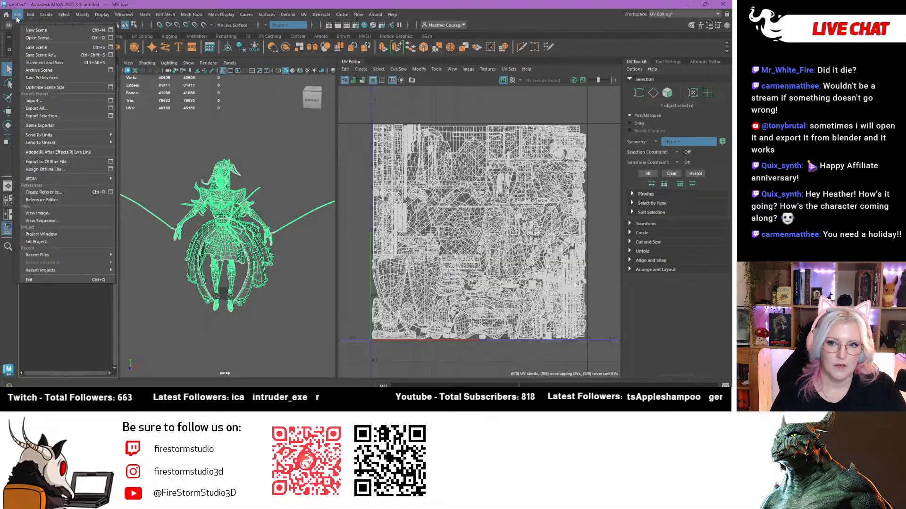
pyautogui.click(43, 116)
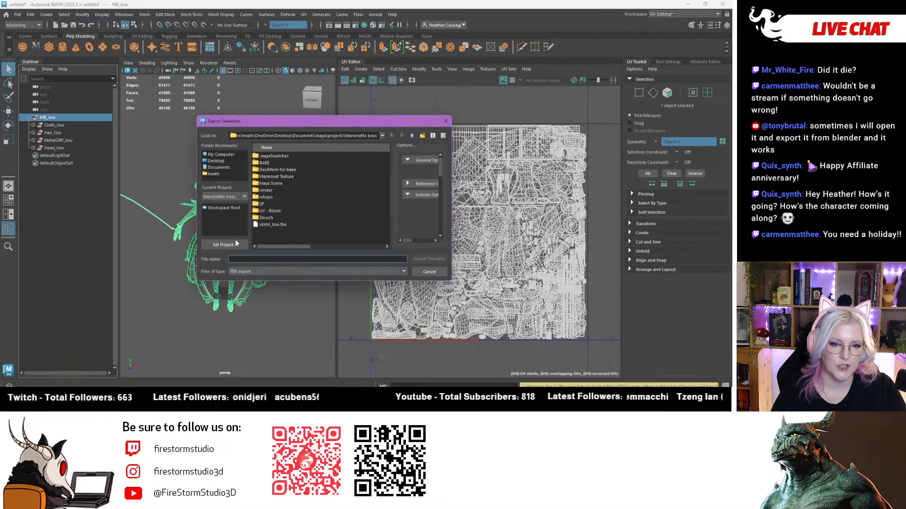
pyautogui.press('Escape')
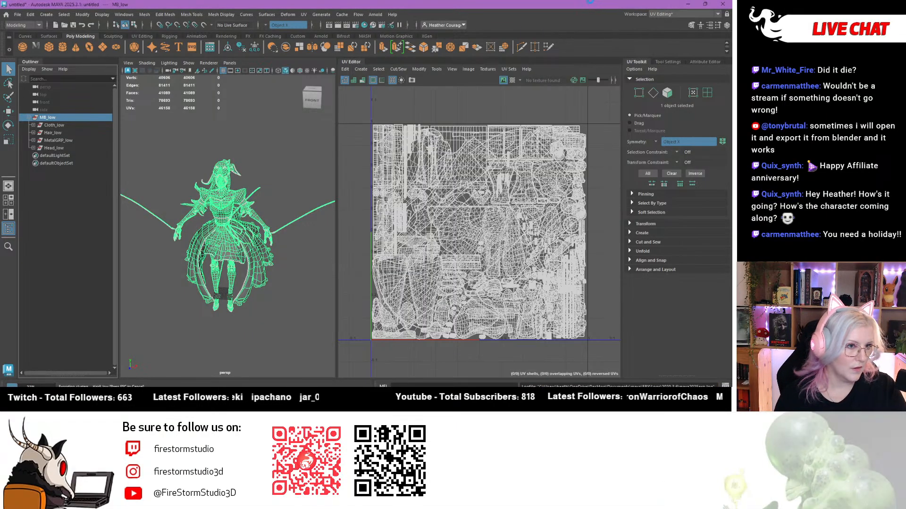
# Minimise Maya, relaunch ZBrush, and maximise its window with the home page and LightBox closed.
pyautogui.click(688, 6)
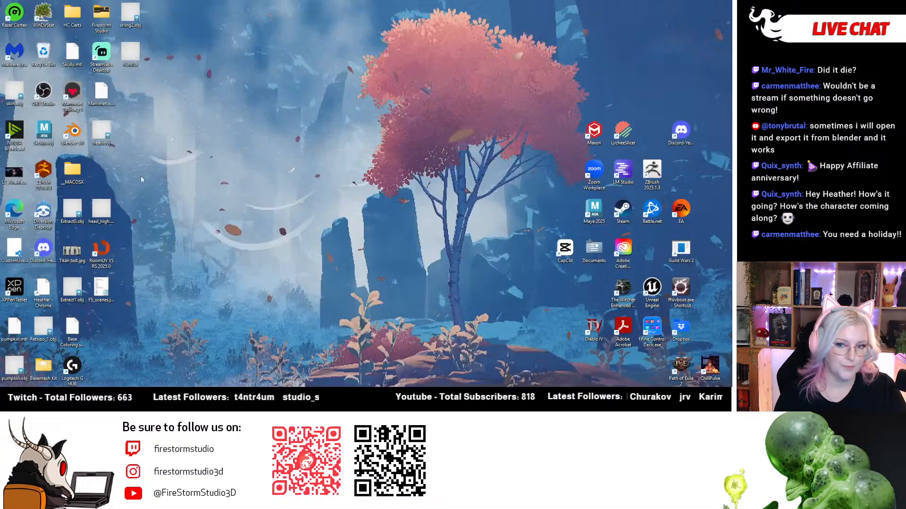
pyautogui.doubleClick(43, 180)
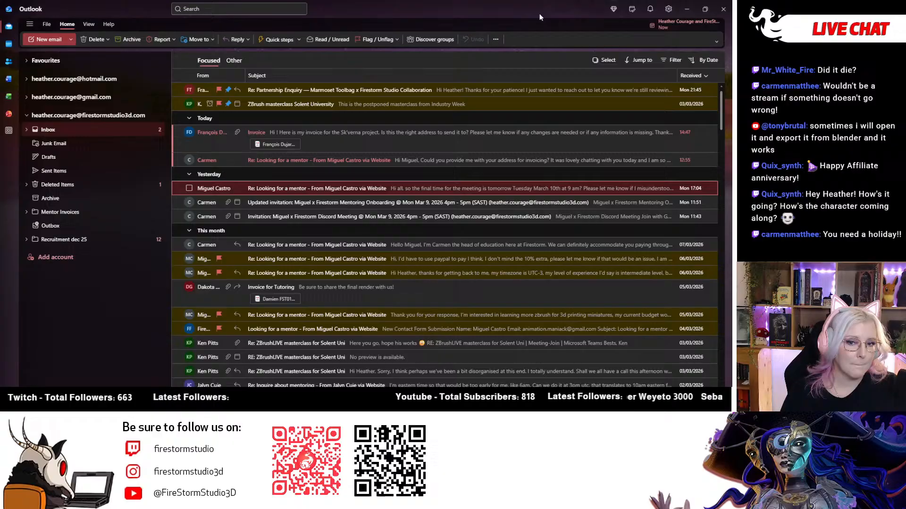
pyautogui.moveTo(540, 15); pyautogui.dragTo(731, 54)
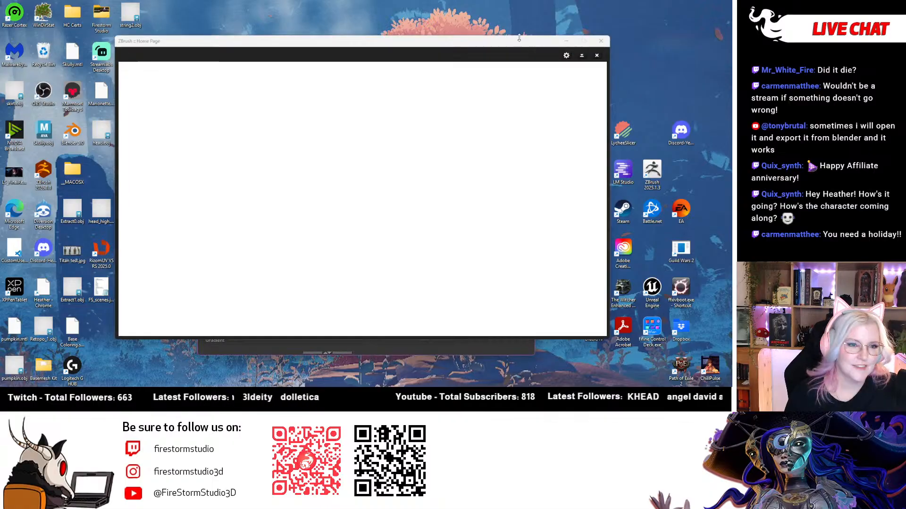
pyautogui.click(596, 55)
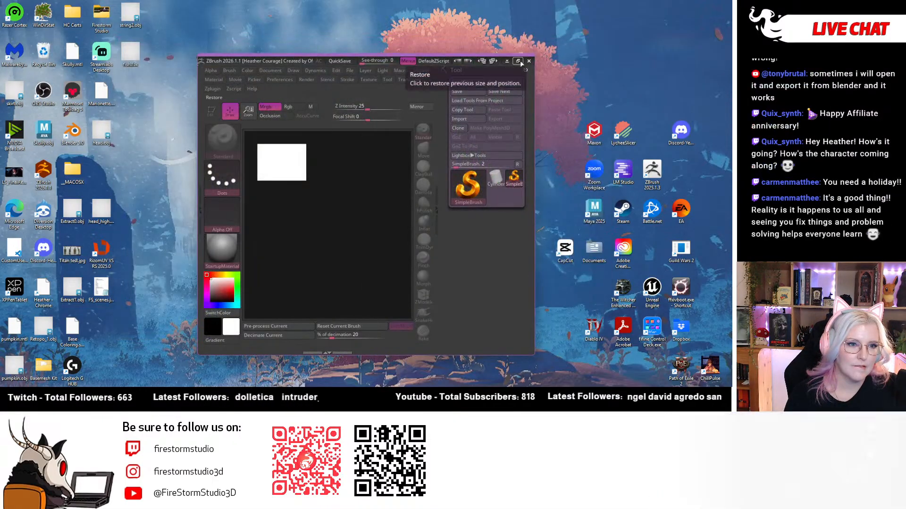
pyautogui.click(521, 62)
pyautogui.click(584, 61)
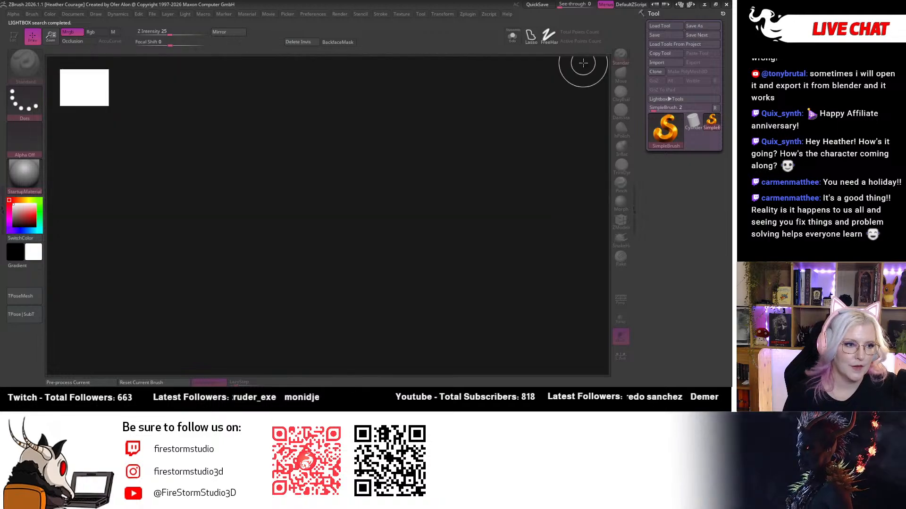
# Import the marionette FBX with cameras enabled and create a low-resolution TPoseMesh from its subtools.
pyautogui.click(655, 62)
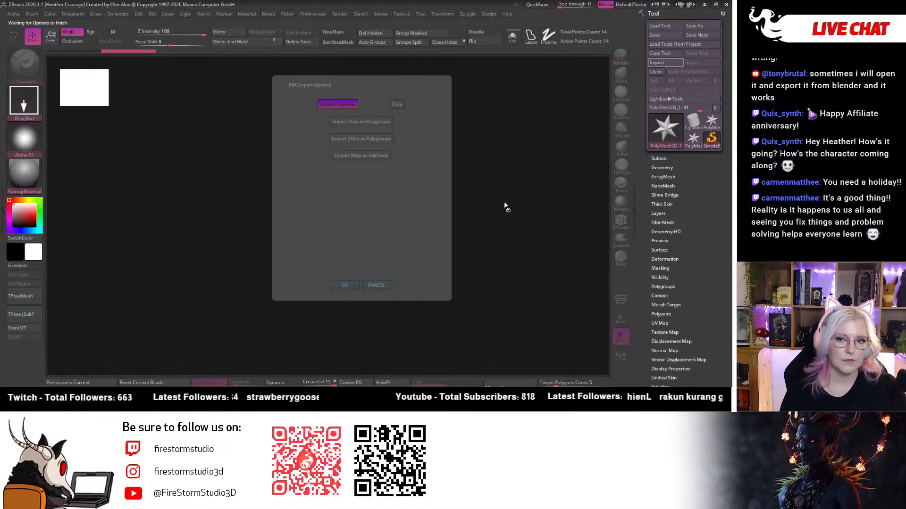
pyautogui.click(345, 285)
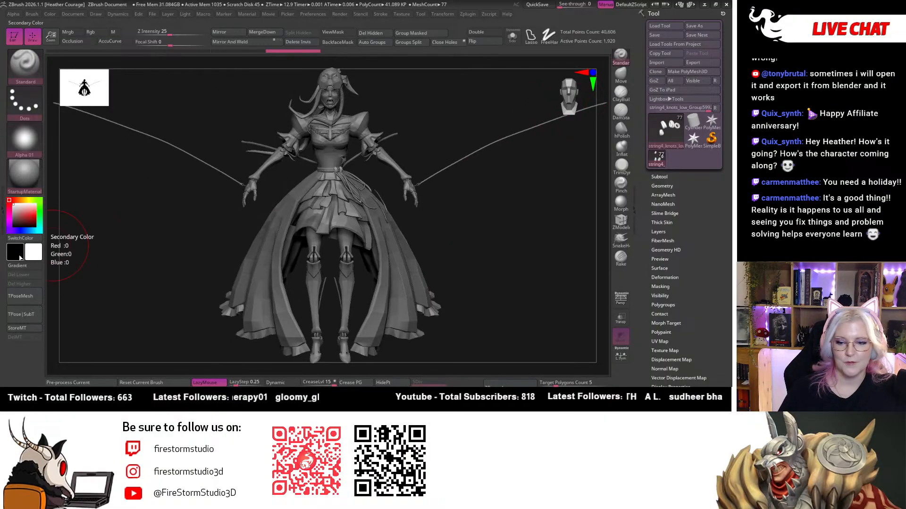
pyautogui.click(35, 300)
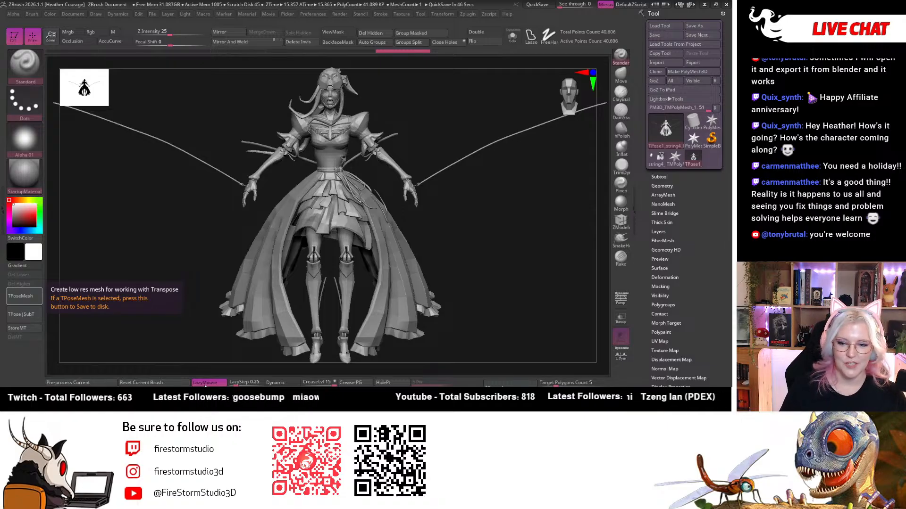
pyautogui.click(659, 176)
# Mask everything except the sleeves, arms, hands and strings by hiding those polygroups while masking the rest of the figure.
pyautogui.moveTo(522, 245)
pyautogui.mouseDown()
pyautogui.moveTo(477, 249)
pyautogui.moveTo(556, 251)
pyautogui.moveTo(463, 267)
pyautogui.moveTo(506, 273)
pyautogui.moveTo(546, 259)
pyautogui.moveTo(534, 184)
pyautogui.moveTo(563, 98)
pyautogui.moveTo(517, 217)
pyautogui.moveTo(543, 208)
pyautogui.mouseUp()
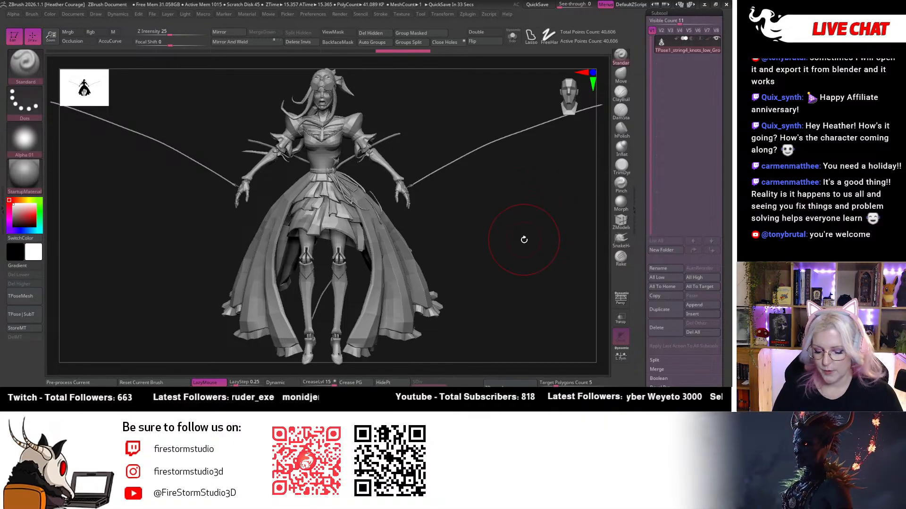
pyautogui.moveTo(524, 240)
pyautogui.mouseDown()
pyautogui.moveTo(491, 243)
pyautogui.moveTo(547, 178)
pyautogui.moveTo(509, 237)
pyautogui.moveTo(471, 162)
pyautogui.moveTo(481, 156)
pyautogui.moveTo(481, 184)
pyautogui.moveTo(530, 149)
pyautogui.moveTo(553, 154)
pyautogui.moveTo(543, 167)
pyautogui.moveTo(492, 165)
pyautogui.moveTo(477, 137)
pyautogui.moveTo(512, 117)
pyautogui.moveTo(476, 165)
pyautogui.moveTo(483, 205)
pyautogui.moveTo(480, 198)
pyautogui.mouseUp()
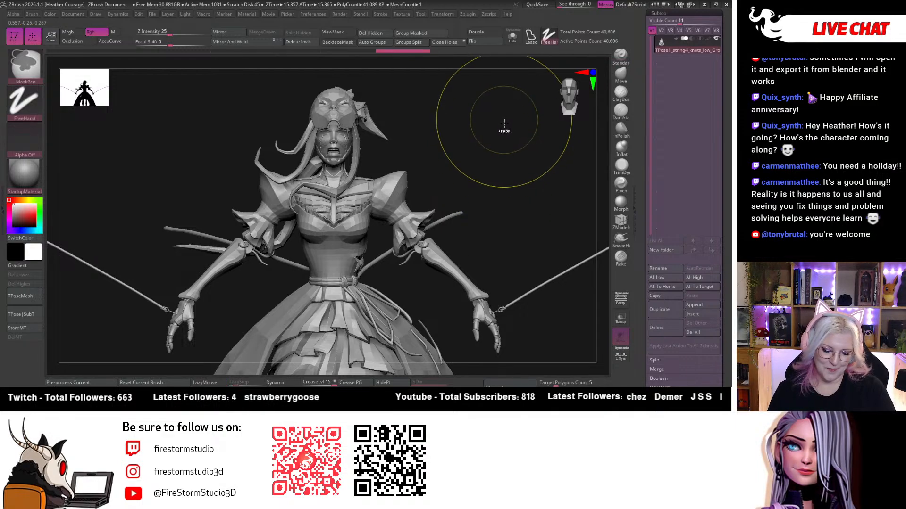
pyautogui.keyDown('ctrl'); pyautogui.keyDown('shift'); pyautogui.click(399, 210); pyautogui.keyUp('shift'); pyautogui.keyUp('ctrl')
pyautogui.keyDown('ctrl'); pyautogui.keyDown('shift'); pyautogui.click(503, 184); pyautogui.keyUp('shift'); pyautogui.keyUp('ctrl')
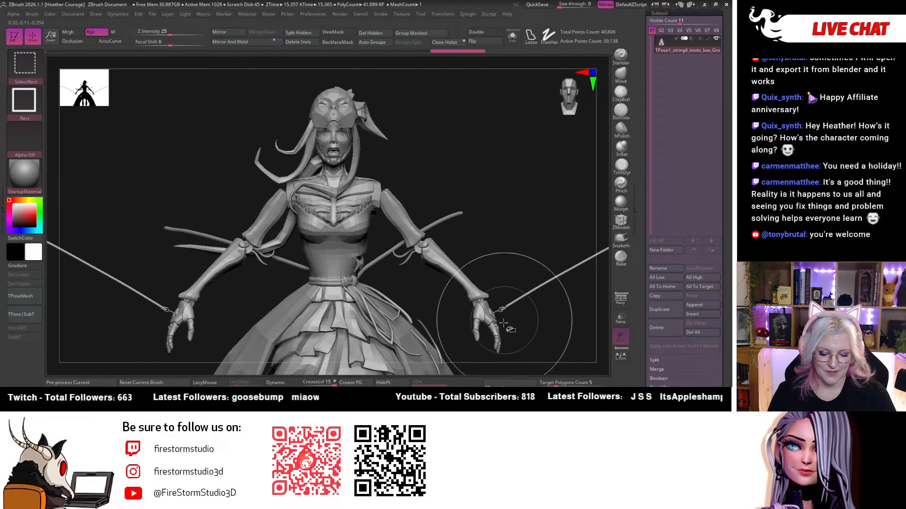
pyautogui.keyDown('ctrl'); pyautogui.keyDown('alt'); pyautogui.keyDown('shift'); pyautogui.click(443, 258); pyautogui.keyUp('shift'); pyautogui.keyUp('alt'); pyautogui.keyUp('ctrl')
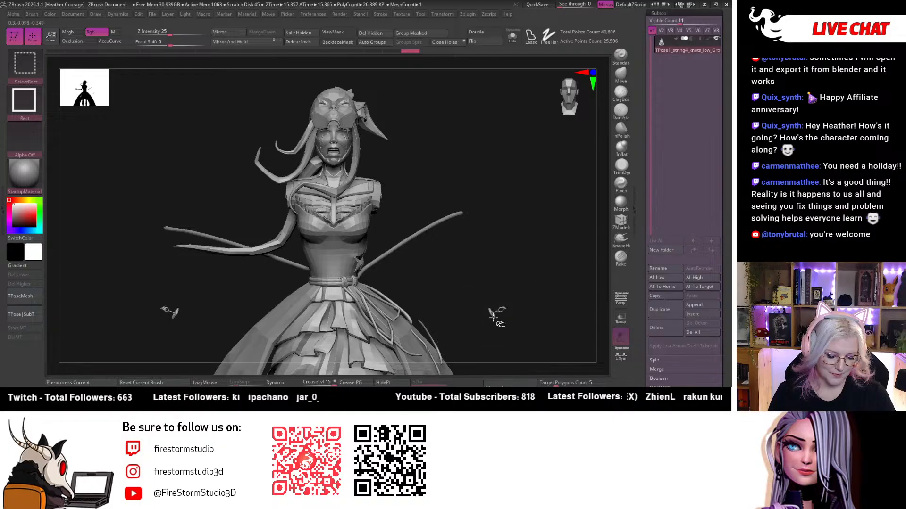
pyautogui.keyDown('ctrl'); pyautogui.keyDown('alt'); pyautogui.keyDown('shift'); pyautogui.click(495, 313); pyautogui.keyUp('shift'); pyautogui.keyUp('alt'); pyautogui.keyUp('ctrl')
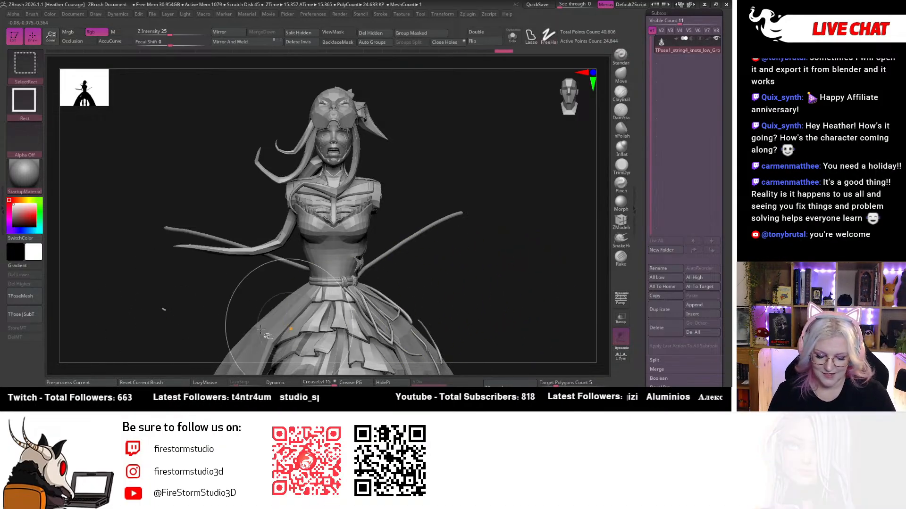
pyautogui.keyDown('ctrl'); pyautogui.keyDown('alt'); pyautogui.keyDown('shift'); pyautogui.click(164, 310); pyautogui.keyUp('shift'); pyautogui.keyUp('alt'); pyautogui.keyUp('ctrl')
pyautogui.moveTo(517, 318)
pyautogui.mouseDown()
pyautogui.moveTo(501, 277)
pyautogui.moveTo(524, 275)
pyautogui.moveTo(519, 292)
pyautogui.mouseUp()
pyautogui.moveTo(544, 185)
pyautogui.mouseDown()
pyautogui.moveTo(541, 106)
pyautogui.moveTo(515, 200)
pyautogui.moveTo(487, 178)
pyautogui.moveTo(481, 149)
pyautogui.moveTo(511, 208)
pyautogui.moveTo(491, 166)
pyautogui.moveTo(289, 141)
pyautogui.moveTo(492, 231)
pyautogui.mouseUp()
pyautogui.moveTo(495, 348)
pyautogui.mouseDown()
pyautogui.moveTo(508, 296)
pyautogui.moveTo(486, 252)
pyautogui.moveTo(349, 132)
pyautogui.moveTo(343, 169)
pyautogui.mouseUp()
pyautogui.click(391, 392)
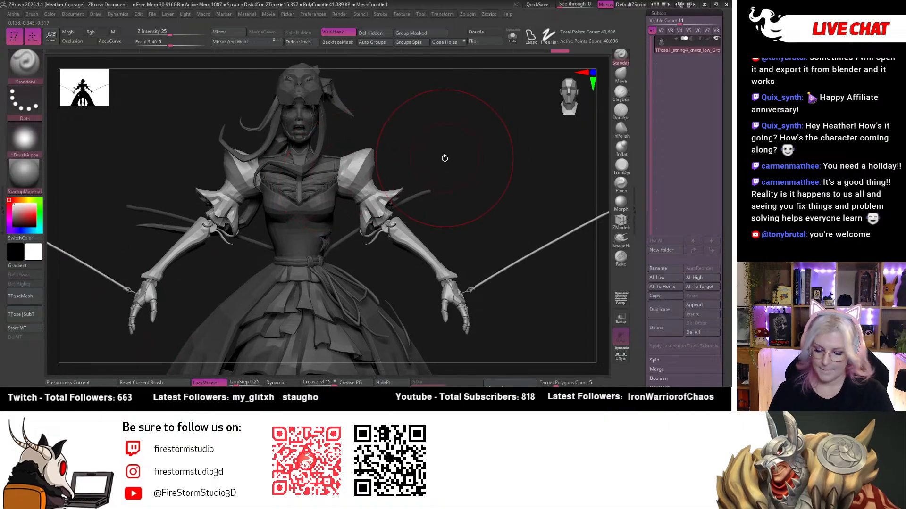
# Place the transform gizmo at the shoulder joint and rotate both unmasked arms slightly downward, undoing the first attempt.
pyautogui.press('w')
pyautogui.moveTo(465, 145)
pyautogui.mouseDown()
pyautogui.moveTo(461, 158)
pyautogui.moveTo(424, 152)
pyautogui.moveTo(455, 158)
pyautogui.mouseUp()
pyautogui.keyDown('alt'); pyautogui.click(338, 166); pyautogui.keyUp('alt')
pyautogui.moveTo(376, 165); pyautogui.dragTo(373, 129)
pyautogui.hotkey('ctrl', 'z')
pyautogui.keyDown('alt'); pyautogui.moveTo(433, 118); pyautogui.dragTo(475, 183); pyautogui.keyUp('alt')
pyautogui.moveTo(448, 155); pyautogui.dragTo(440, 173)
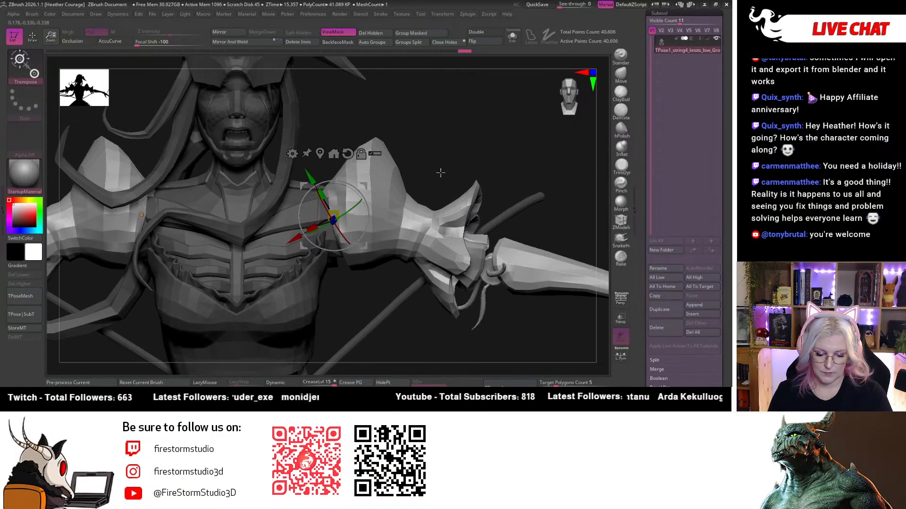
pyautogui.moveTo(369, 199); pyautogui.dragTo(373, 231)
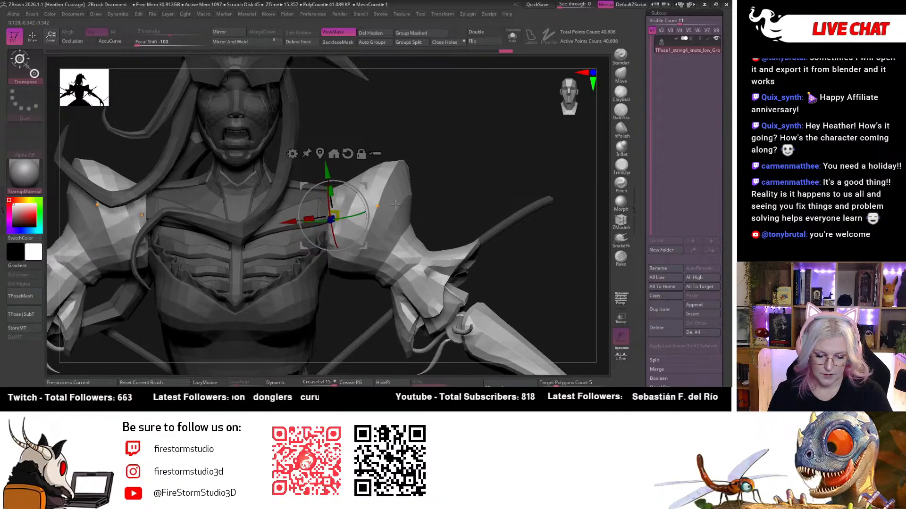
# Inspect the rotated arms and shoulder joints from the front and the back of the figure.
pyautogui.keyDown('ctrl'); pyautogui.moveTo(464, 170); pyautogui.dragTo(404, 158, button='right'); pyautogui.keyUp('ctrl')
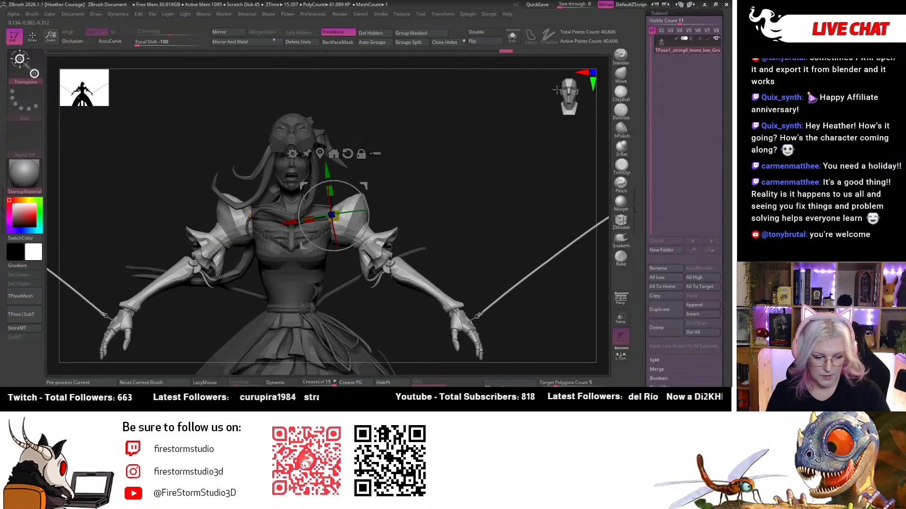
pyautogui.keyDown('ctrl'); pyautogui.moveTo(557, 90); pyautogui.dragTo(438, 187, button='right'); pyautogui.keyUp('ctrl')
pyautogui.keyDown('ctrl'); pyautogui.moveTo(463, 140); pyautogui.dragTo(381, 198, button='right'); pyautogui.keyUp('ctrl')
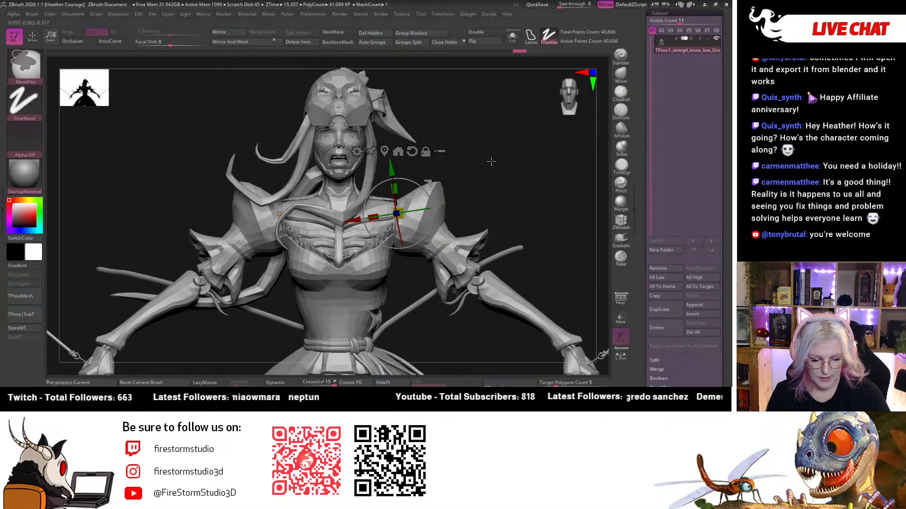
pyautogui.click(25, 101)
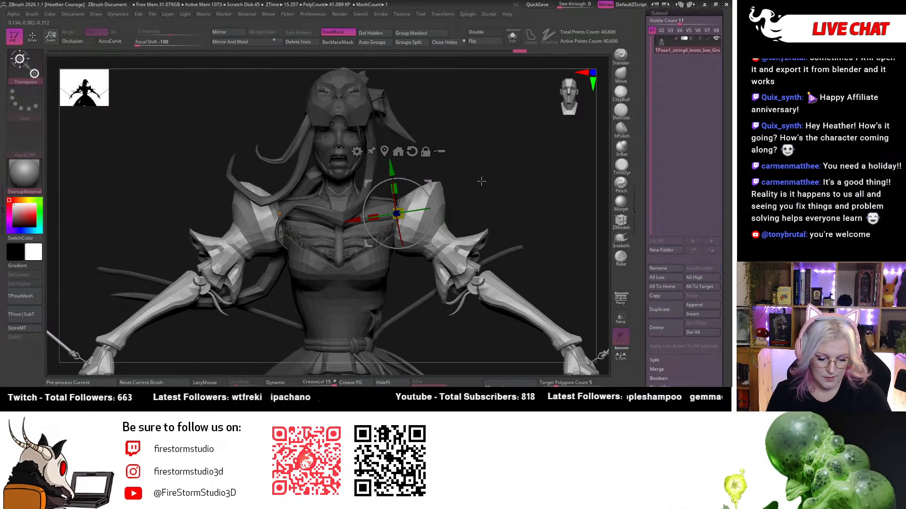
pyautogui.keyDown('ctrl'); pyautogui.moveTo(521, 152); pyautogui.dragTo(519, 238, button='right'); pyautogui.keyUp('ctrl')
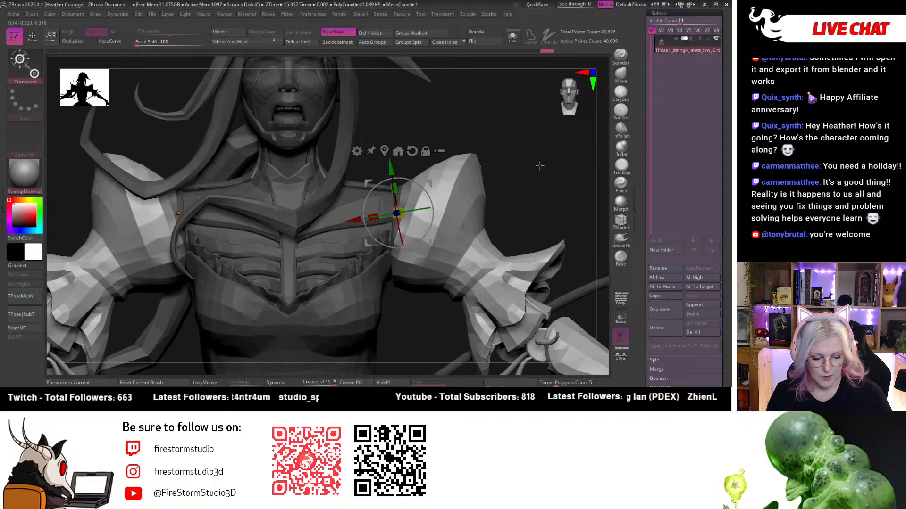
pyautogui.keyDown('ctrl'); pyautogui.moveTo(538, 166); pyautogui.dragTo(561, 121, button='right'); pyautogui.keyUp('ctrl')
pyautogui.moveTo(427, 195); pyautogui.dragTo(528, 132)
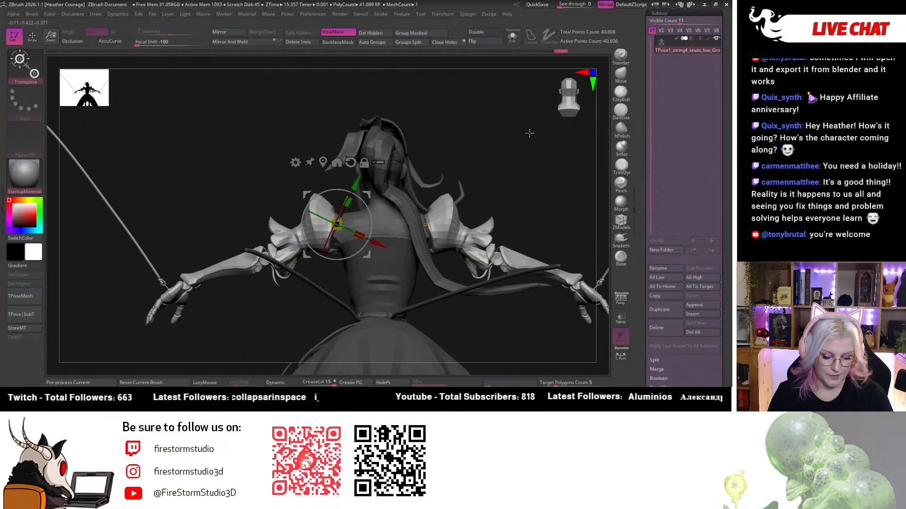
# Rotate both unmasked arms by about 26 degrees at the shoulder joints and check them from the front.
pyautogui.keyDown('ctrl'); pyautogui.moveTo(528, 132); pyautogui.dragTo(538, 193, button='right'); pyautogui.keyUp('ctrl')
pyautogui.moveTo(326, 315)
pyautogui.mouseDown()
pyautogui.moveTo(312, 316)
pyautogui.moveTo(320, 318)
pyautogui.moveTo(332, 213)
pyautogui.moveTo(366, 222)
pyautogui.moveTo(356, 256)
pyautogui.moveTo(318, 313)
pyautogui.moveTo(263, 317)
pyautogui.moveTo(330, 302)
pyautogui.moveTo(349, 283)
pyautogui.moveTo(533, 201)
pyautogui.moveTo(452, 220)
pyautogui.moveTo(438, 183)
pyautogui.mouseUp()
pyautogui.press('ctrl')
pyautogui.press('ctrl')
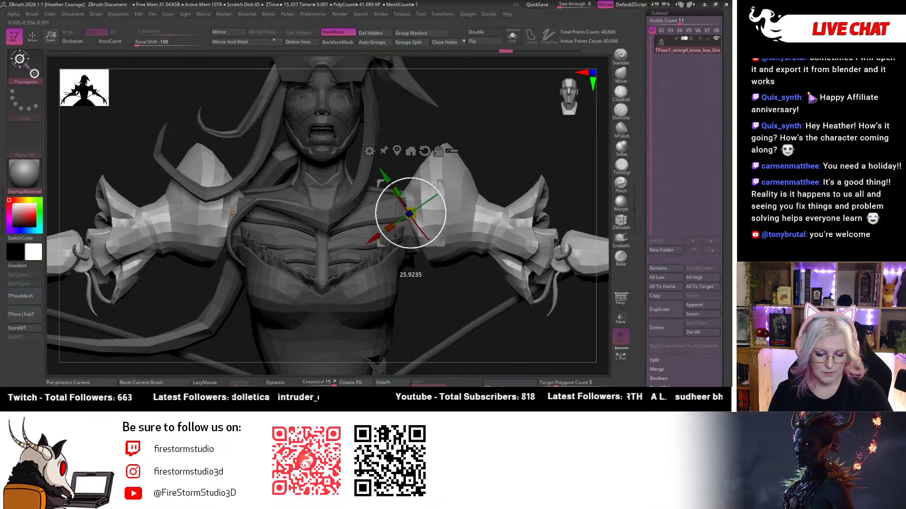
pyautogui.keyDown('ctrl'); pyautogui.moveTo(424, 312); pyautogui.dragTo(432, 194, button='right'); pyautogui.keyUp('ctrl')
pyautogui.keyDown('ctrl'); pyautogui.moveTo(511, 141); pyautogui.dragTo(505, 194, button='right'); pyautogui.keyUp('ctrl')
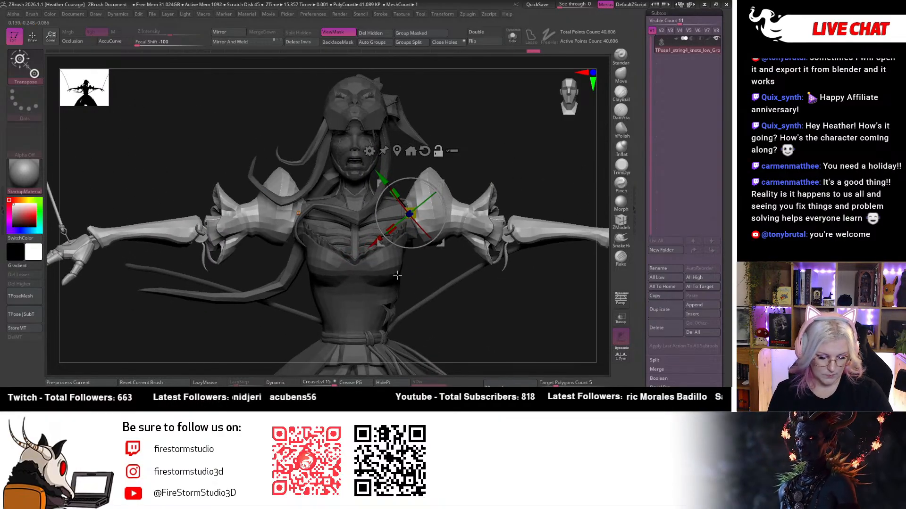
pyautogui.keyDown('alt'); pyautogui.moveTo(488, 316); pyautogui.dragTo(449, 311, button='right'); pyautogui.keyUp('alt')
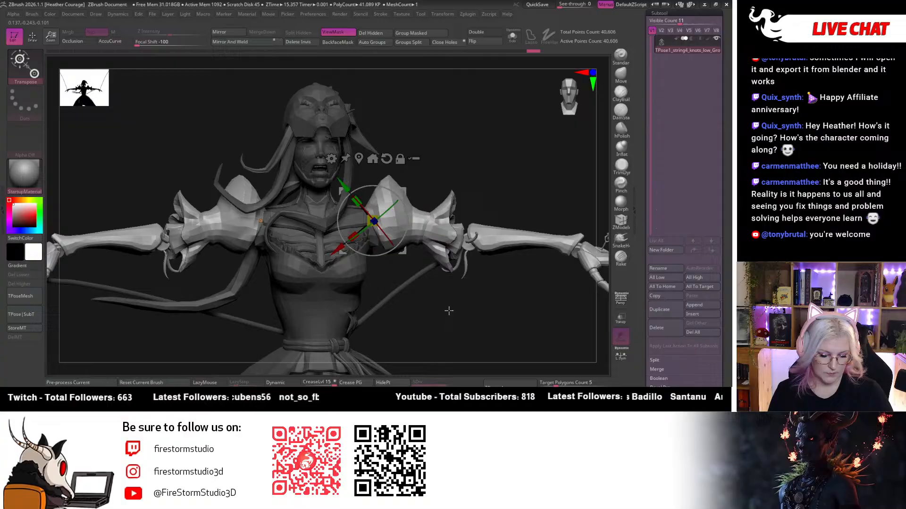
pyautogui.click(419, 224)
pyautogui.hotkey('ctrl', 'shift')
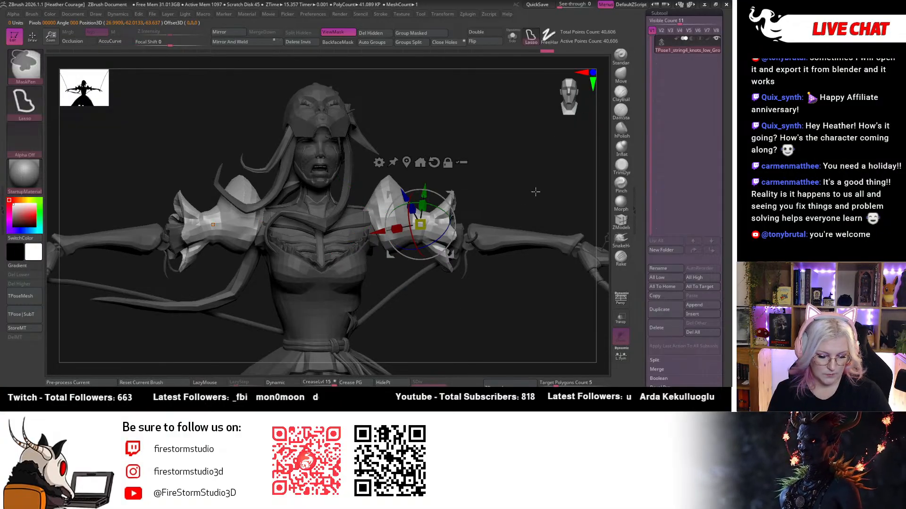
pyautogui.click(380, 201)
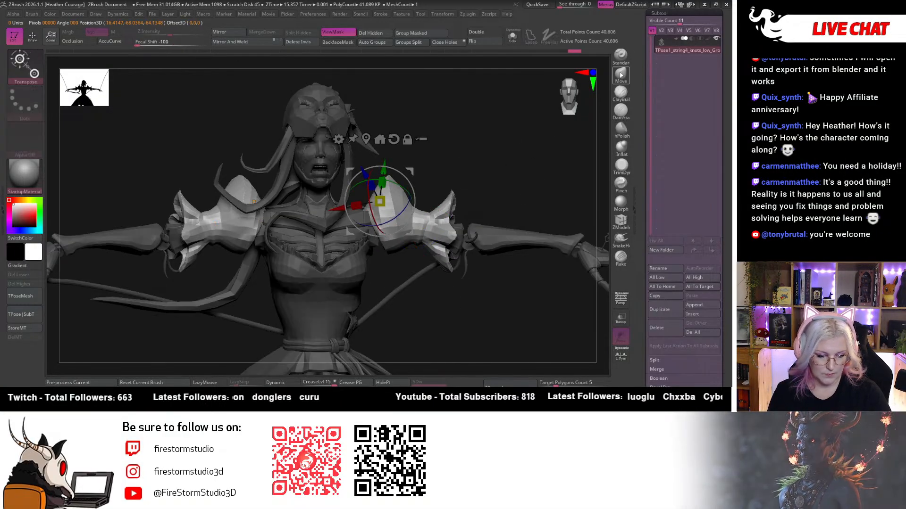
pyautogui.press('q')
pyautogui.keyDown('ctrl'); pyautogui.keyDown('shift'); pyautogui.click(406, 207); pyautogui.keyUp('shift'); pyautogui.keyUp('ctrl')
pyautogui.keyDown('ctrl'); pyautogui.keyDown('shift'); pyautogui.click(532, 145); pyautogui.keyUp('shift'); pyautogui.keyUp('ctrl')
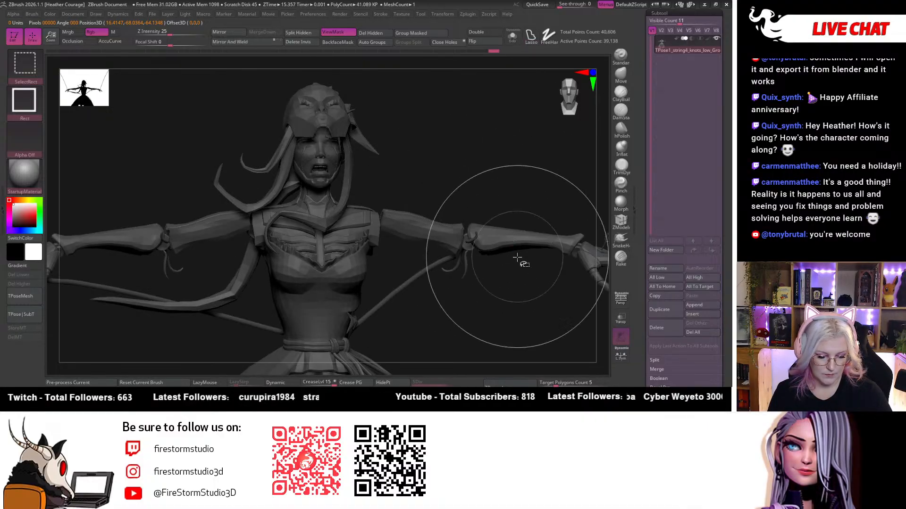
# Show the whole mesh, clear the mask and hide the polygroups of both forearms and their inner bone pieces.
pyautogui.keyDown('ctrl'); pyautogui.keyDown('shift'); pyautogui.click(491, 118); pyautogui.keyUp('shift'); pyautogui.keyUp('ctrl')
pyautogui.keyDown('ctrl'); pyautogui.click(486, 113); pyautogui.keyUp('ctrl')
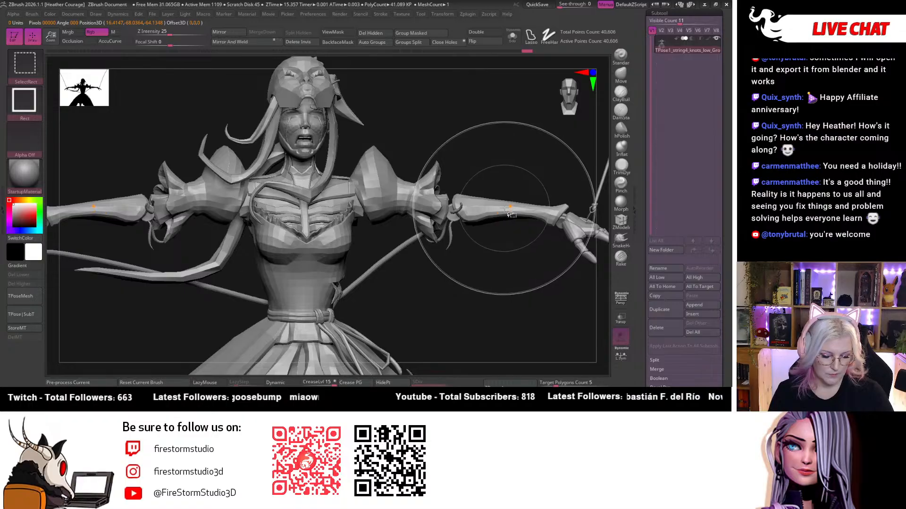
pyautogui.keyDown('ctrl'); pyautogui.keyDown('shift'); pyautogui.click(505, 215); pyautogui.keyUp('shift'); pyautogui.keyUp('ctrl')
pyautogui.keyDown('ctrl'); pyautogui.keyDown('shift'); pyautogui.moveTo(488, 270); pyautogui.dragTo(491, 298); pyautogui.keyUp('shift'); pyautogui.keyUp('ctrl')
pyautogui.keyDown('ctrl'); pyautogui.keyDown('shift'); pyautogui.click(498, 222); pyautogui.keyUp('shift'); pyautogui.keyUp('ctrl')
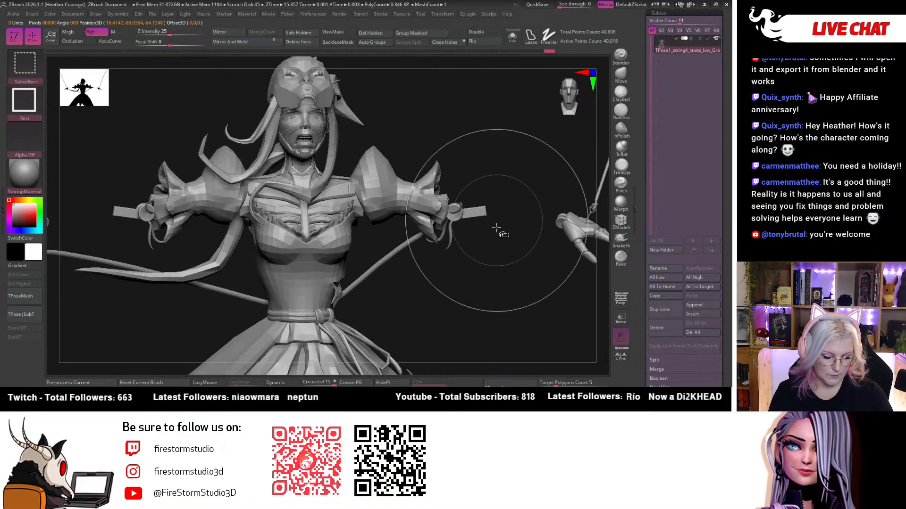
pyautogui.moveTo(491, 276)
pyautogui.keyDown('ctrl'); pyautogui.mouseDown(button='right')
pyautogui.moveTo(474, 226)
pyautogui.moveTo(460, 371)
pyautogui.mouseUp(button='right'); pyautogui.keyUp('ctrl')
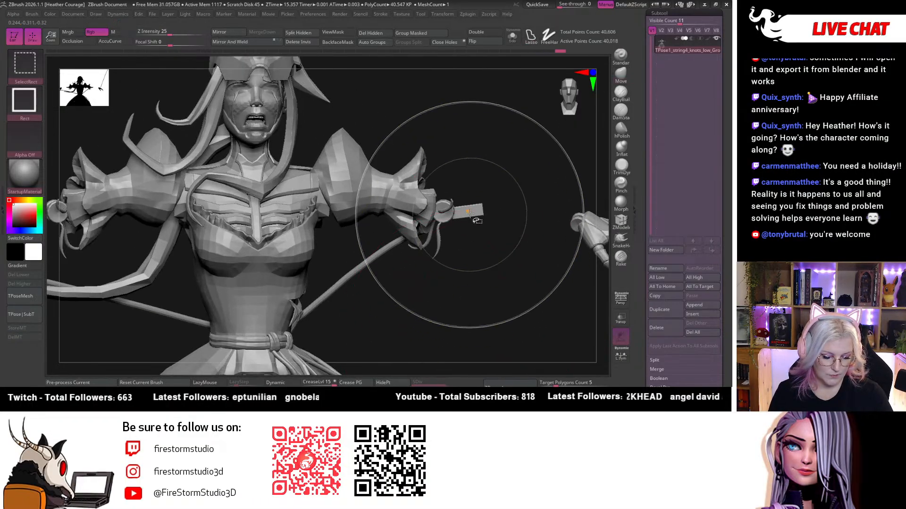
pyautogui.keyDown('ctrl'); pyautogui.keyDown('shift'); pyautogui.click(470, 212); pyautogui.keyUp('shift'); pyautogui.keyUp('ctrl')
# Hide the polygroups of the hands, wrist joints, string loops, knots and hand strings.
pyautogui.keyDown('alt'); pyautogui.moveTo(491, 289); pyautogui.dragTo(371, 305, button='right'); pyautogui.keyUp('alt')
pyautogui.keyDown('ctrl'); pyautogui.keyDown('shift'); pyautogui.click(476, 246); pyautogui.keyUp('shift'); pyautogui.keyUp('ctrl')
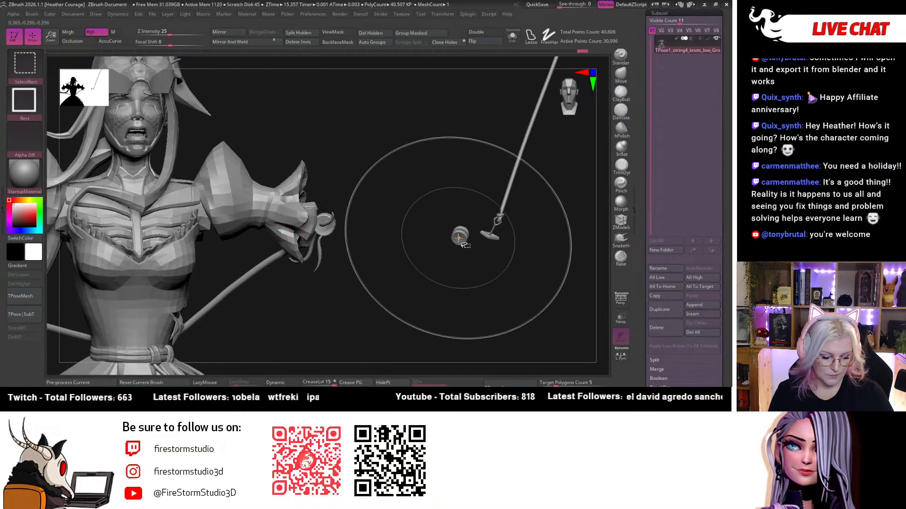
pyautogui.keyDown('ctrl'); pyautogui.keyDown('shift'); pyautogui.click(458, 238); pyautogui.keyUp('shift'); pyautogui.keyUp('ctrl')
pyautogui.keyDown('ctrl'); pyautogui.keyDown('shift'); pyautogui.click(466, 234); pyautogui.keyUp('shift'); pyautogui.keyUp('ctrl')
pyautogui.keyDown('ctrl'); pyautogui.keyDown('shift'); pyautogui.click(497, 235); pyautogui.keyUp('shift'); pyautogui.keyUp('ctrl')
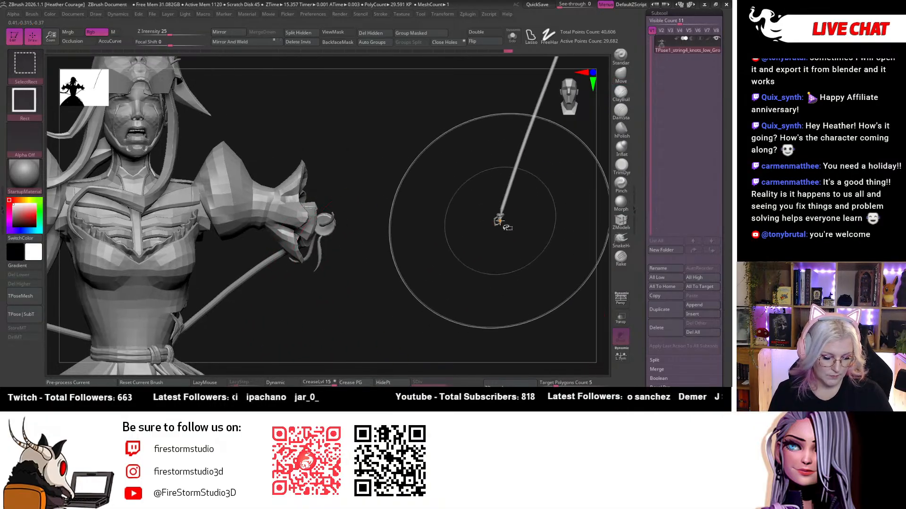
pyautogui.keyDown('ctrl'); pyautogui.keyDown('shift'); pyautogui.click(498, 221); pyautogui.keyUp('shift'); pyautogui.keyUp('ctrl')
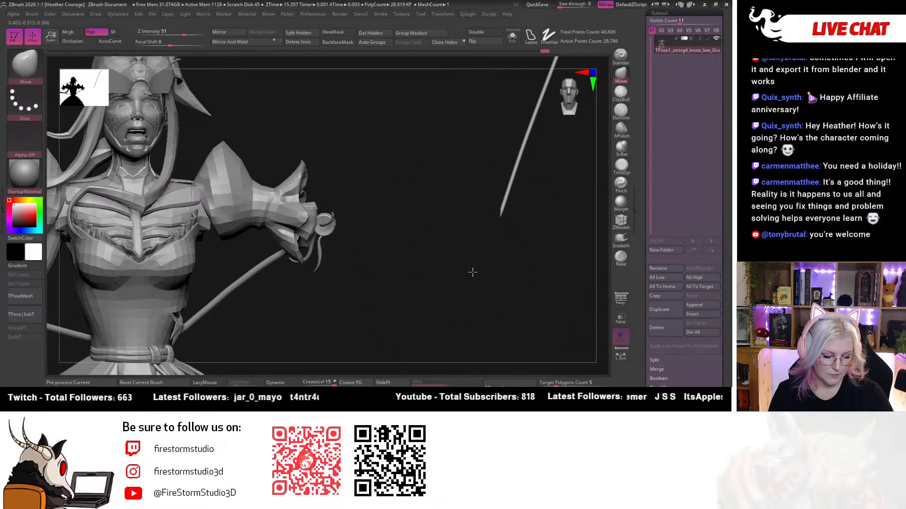
pyautogui.moveTo(471, 271)
pyautogui.keyDown('ctrl'); pyautogui.mouseDown(button='right')
pyautogui.moveTo(442, 176)
pyautogui.moveTo(449, 201)
pyautogui.mouseUp(button='right'); pyautogui.keyUp('ctrl')
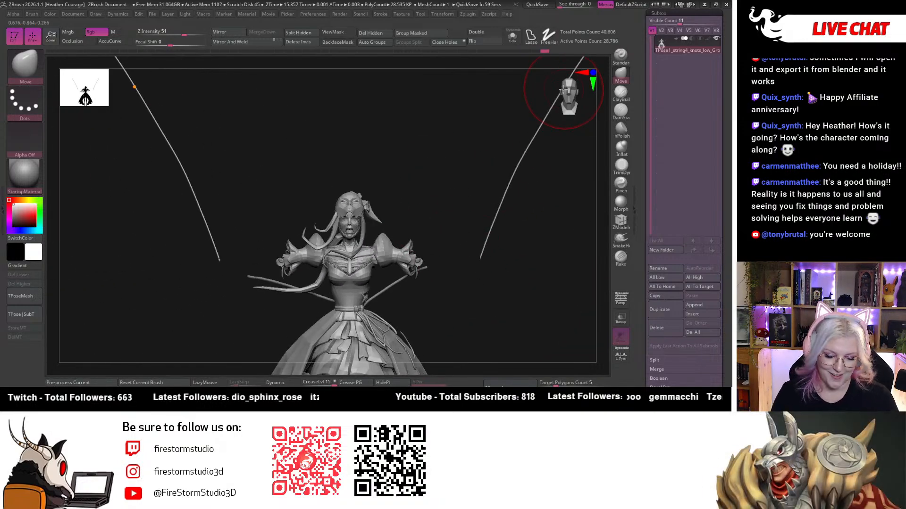
pyautogui.keyDown('ctrl'); pyautogui.keyDown('shift'); pyautogui.click(486, 239); pyautogui.keyUp('shift'); pyautogui.keyUp('ctrl')
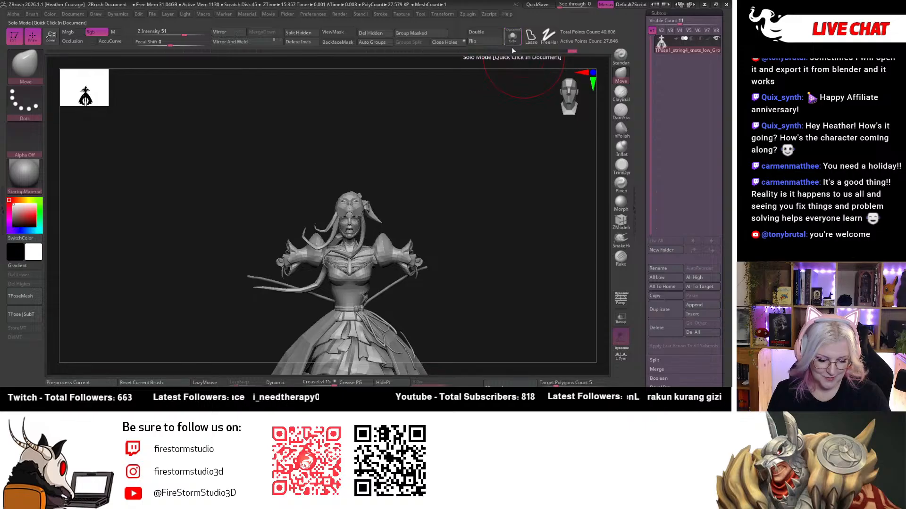
# Mask the visible remainder of the figure and show all parts, leaving only the forearms, hands and strings unmasked.
pyautogui.keyDown('ctrl'); pyautogui.keyDown('shift'); pyautogui.click(401, 353); pyautogui.keyUp('shift'); pyautogui.keyUp('ctrl')
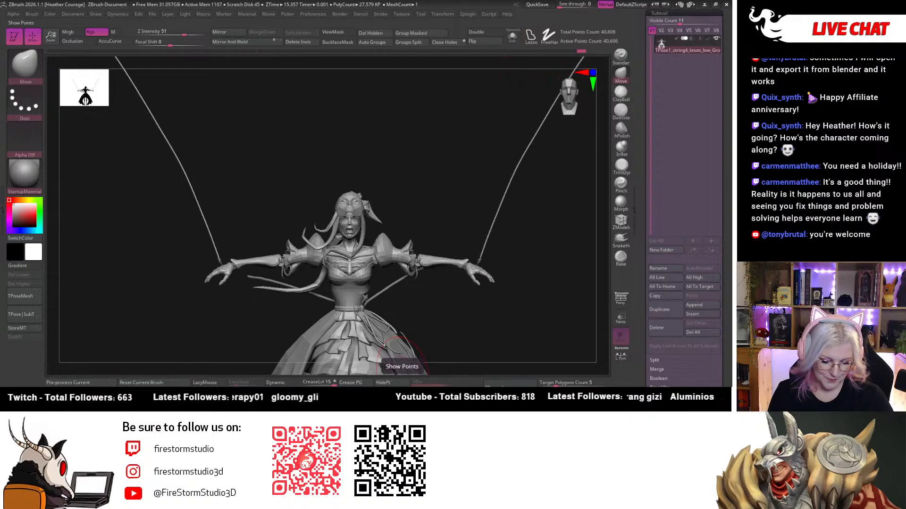
pyautogui.hotkey('ctrl', 'z')
pyautogui.moveTo(490, 268)
pyautogui.keyDown('alt'); pyautogui.mouseDown()
pyautogui.moveTo(449, 287)
pyautogui.moveTo(517, 129)
pyautogui.mouseUp(); pyautogui.keyUp('alt')
pyautogui.moveTo(507, 84)
pyautogui.keyDown('ctrl'); pyautogui.mouseDown()
pyautogui.moveTo(509, 196)
pyautogui.moveTo(240, 214)
pyautogui.moveTo(339, 59)
pyautogui.mouseUp(); pyautogui.keyUp('ctrl')
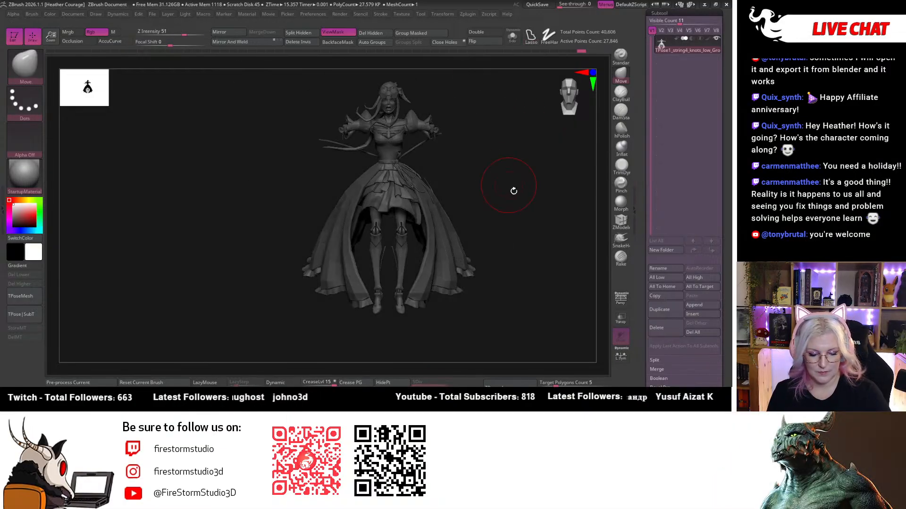
pyautogui.moveTo(514, 191)
pyautogui.keyDown('alt'); pyautogui.mouseDown()
pyautogui.moveTo(542, 214)
pyautogui.moveTo(435, 233)
pyautogui.moveTo(440, 246)
pyautogui.mouseUp(); pyautogui.keyUp('alt')
pyautogui.click(388, 385)
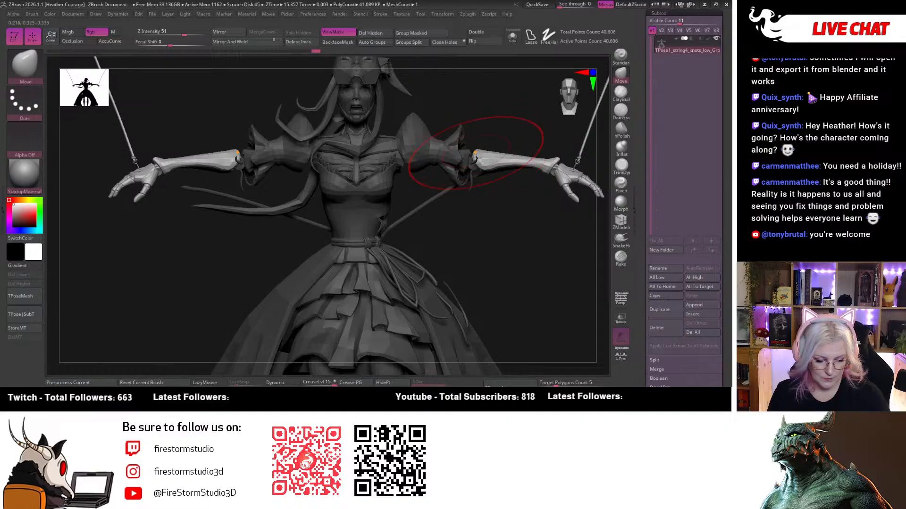
# Place the transform gizmo at the elbow joint, twist both forearms about 46 degrees and swing them upward.
pyautogui.press('r')
pyautogui.click(474, 152)
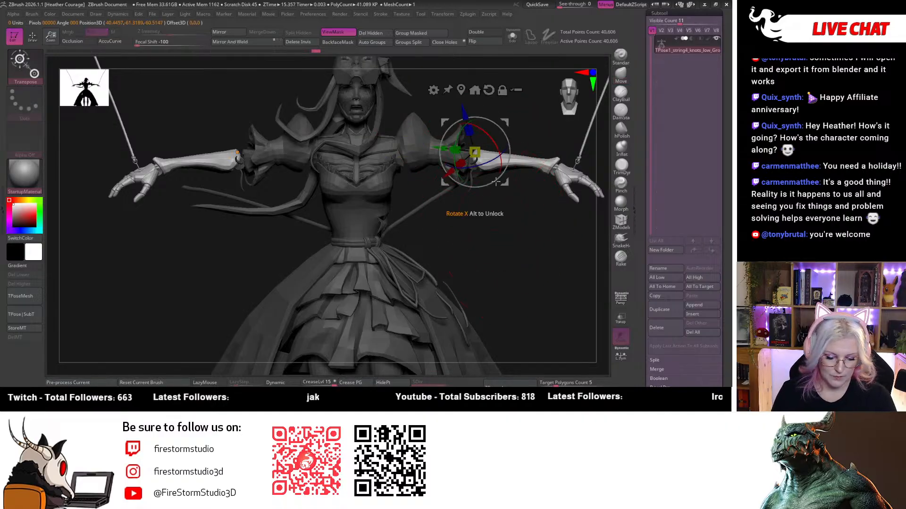
pyautogui.moveTo(504, 136); pyautogui.dragTo(494, 117)
pyautogui.keyDown('alt'); pyautogui.moveTo(515, 248); pyautogui.dragTo(444, 373); pyautogui.keyUp('alt')
pyautogui.moveTo(387, 225); pyautogui.dragTo(397, 176)
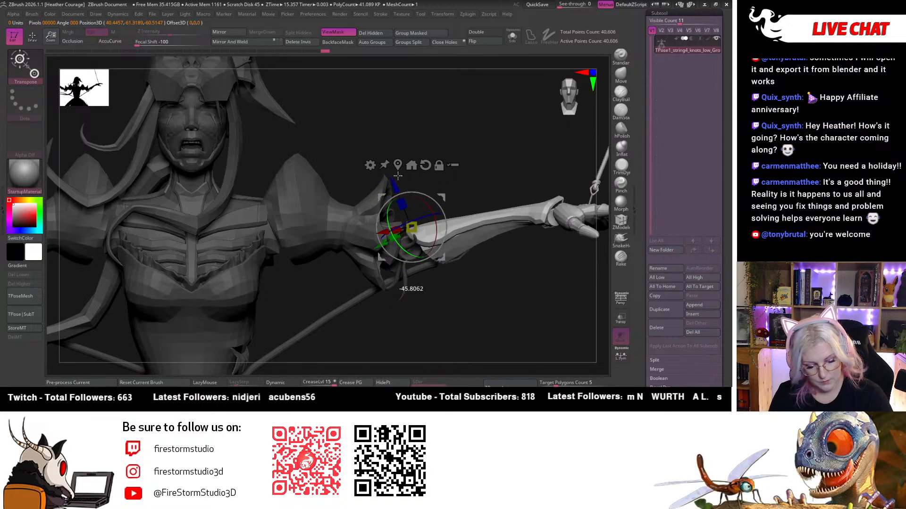
pyautogui.keyDown('alt'); pyautogui.moveTo(487, 314); pyautogui.dragTo(481, 330); pyautogui.keyUp('alt')
pyautogui.moveTo(439, 204); pyautogui.dragTo(432, 193)
pyautogui.moveTo(472, 304)
pyautogui.keyDown('ctrl'); pyautogui.mouseDown(button='right')
pyautogui.moveTo(495, 335)
pyautogui.moveTo(519, 302)
pyautogui.moveTo(590, 113)
pyautogui.mouseUp(button='right'); pyautogui.keyUp('ctrl')
# Clear the mask and hide the polygroups of the upper arms, elbow joints, forearms and the dangling cords at the elbows.
pyautogui.press('q')
pyautogui.hotkey('ctrl', 'h')
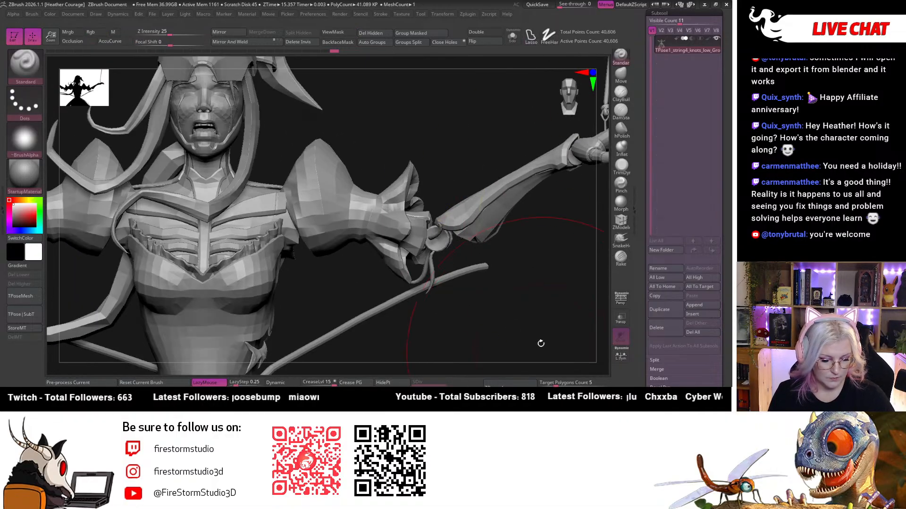
pyautogui.keyDown('ctrl'); pyautogui.moveTo(532, 277); pyautogui.dragTo(542, 347, button='right'); pyautogui.keyUp('ctrl')
pyautogui.moveTo(444, 141)
pyautogui.mouseDown(button='right')
pyautogui.moveTo(466, 139)
pyautogui.moveTo(453, 178)
pyautogui.mouseUp(button='right')
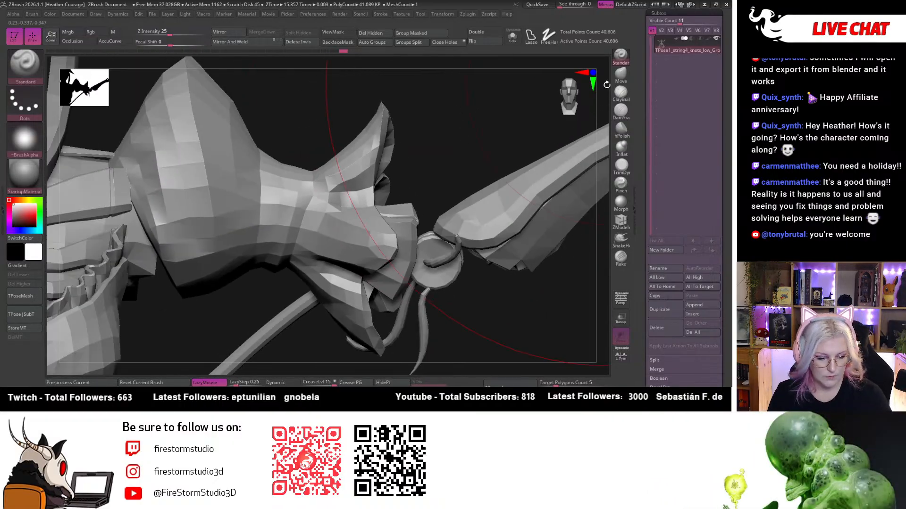
pyautogui.press('space')
pyautogui.keyDown('ctrl'); pyautogui.keyDown('shift'); pyautogui.click(407, 225); pyautogui.keyUp('shift'); pyautogui.keyUp('ctrl')
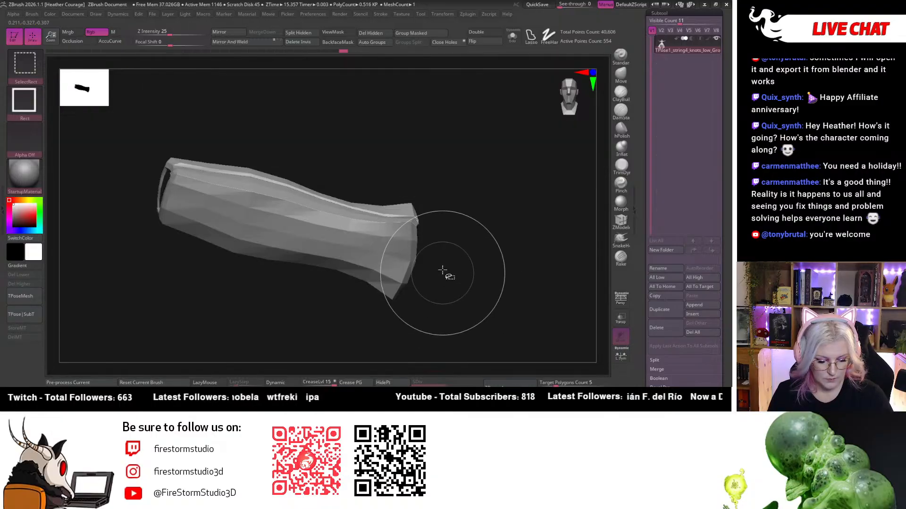
pyautogui.keyDown('ctrl'); pyautogui.keyDown('shift'); pyautogui.moveTo(533, 118); pyautogui.dragTo(504, 324); pyautogui.keyUp('shift'); pyautogui.keyUp('ctrl')
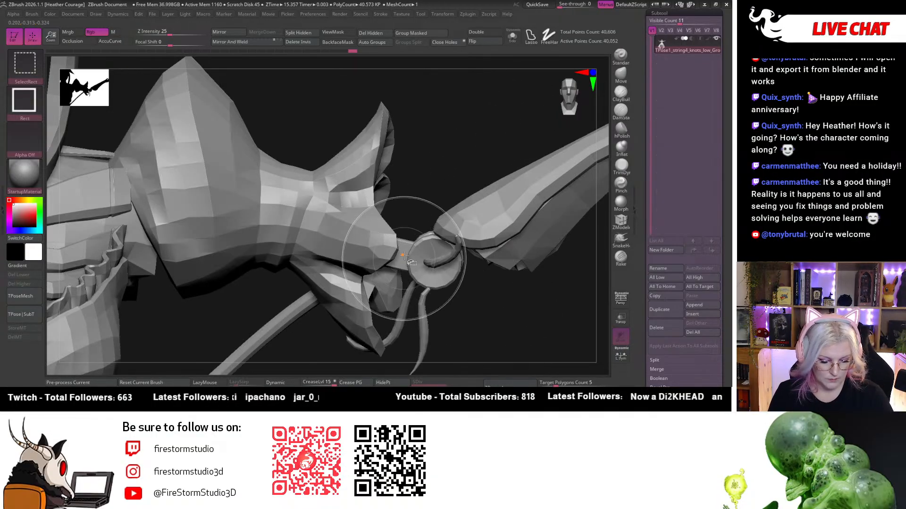
pyautogui.keyDown('ctrl'); pyautogui.keyDown('alt'); pyautogui.keyDown('shift'); pyautogui.click(475, 225); pyautogui.keyUp('shift'); pyautogui.keyUp('alt'); pyautogui.keyUp('ctrl')
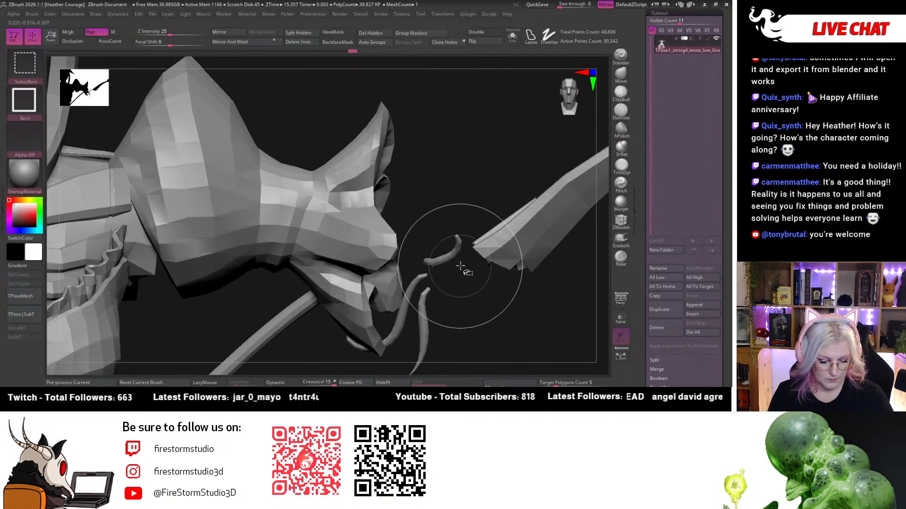
pyautogui.keyDown('ctrl'); pyautogui.keyDown('alt'); pyautogui.keyDown('shift'); pyautogui.click(499, 254); pyautogui.keyUp('shift'); pyautogui.keyUp('alt'); pyautogui.keyUp('ctrl')
pyautogui.keyDown('ctrl'); pyautogui.keyDown('alt'); pyautogui.keyDown('shift'); pyautogui.click(496, 283); pyautogui.keyUp('shift'); pyautogui.keyUp('alt'); pyautogui.keyUp('ctrl')
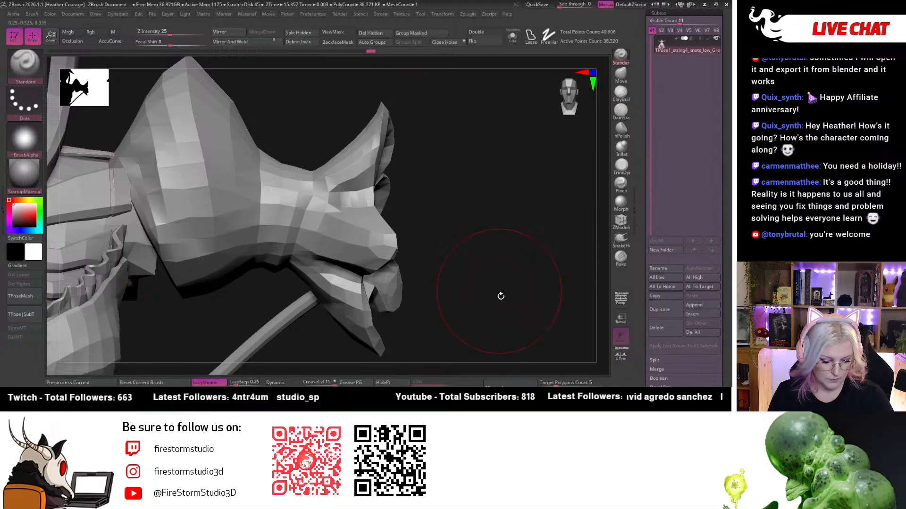
# Hide the polygroups of the raised hands, wrist loops, knots and strings so only the body and sleeves remain.
pyautogui.moveTo(499, 297)
pyautogui.mouseDown()
pyautogui.moveTo(460, 210)
pyautogui.moveTo(414, 269)
pyautogui.mouseUp()
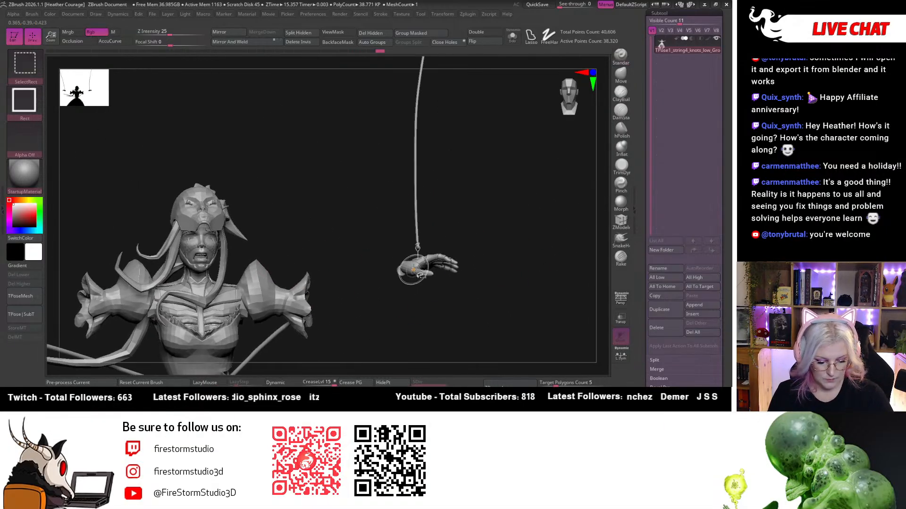
pyautogui.moveTo(406, 310); pyautogui.dragTo(382, 271)
pyautogui.keyDown('ctrl'); pyautogui.keyDown('alt'); pyautogui.keyDown('shift'); pyautogui.click(380, 273); pyautogui.keyUp('shift'); pyautogui.keyUp('alt'); pyautogui.keyUp('ctrl')
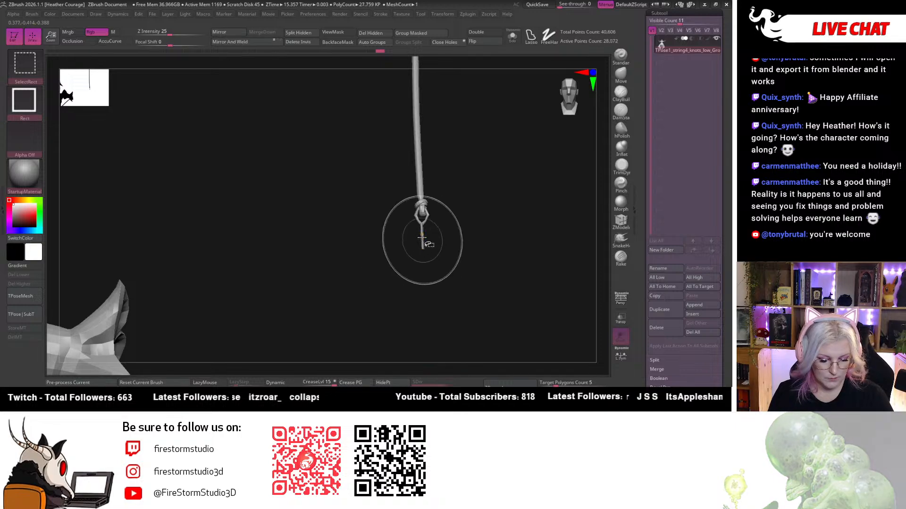
pyautogui.keyDown('ctrl'); pyautogui.keyDown('alt'); pyautogui.keyDown('shift'); pyautogui.click(421, 213); pyautogui.keyUp('shift'); pyautogui.keyUp('alt'); pyautogui.keyUp('ctrl')
pyautogui.keyDown('ctrl'); pyautogui.keyDown('alt'); pyautogui.keyDown('shift'); pyautogui.click(417, 170); pyautogui.keyUp('shift'); pyautogui.keyUp('alt'); pyautogui.keyUp('ctrl')
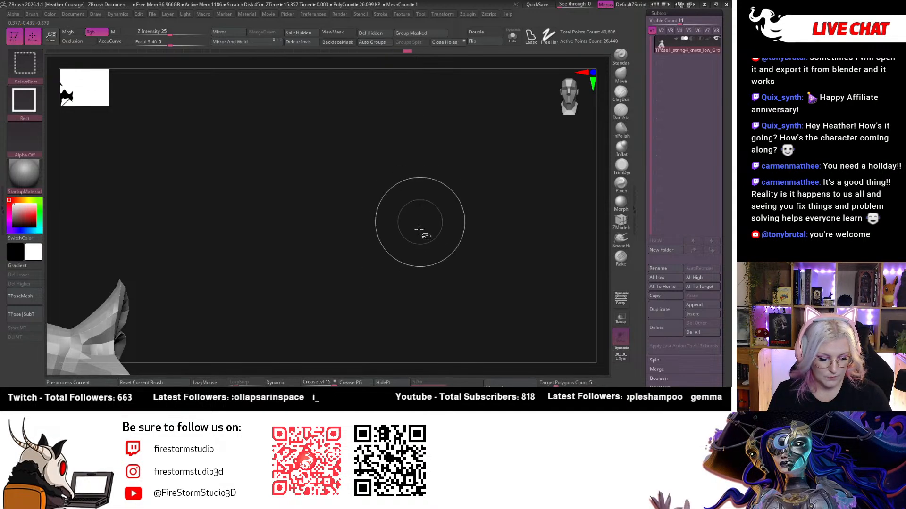
pyautogui.moveTo(421, 218); pyautogui.dragTo(411, 287)
pyautogui.press('f')
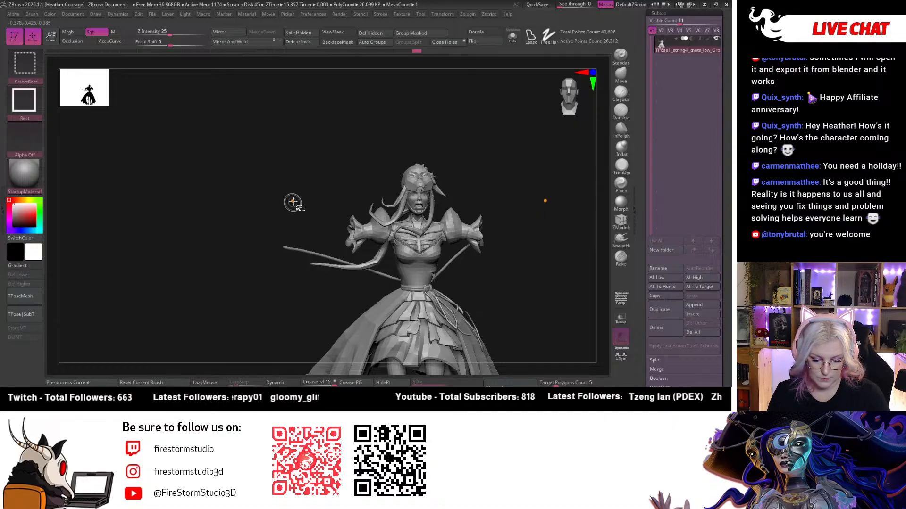
pyautogui.keyDown('alt'); pyautogui.moveTo(515, 272); pyautogui.dragTo(509, 212); pyautogui.keyUp('alt')
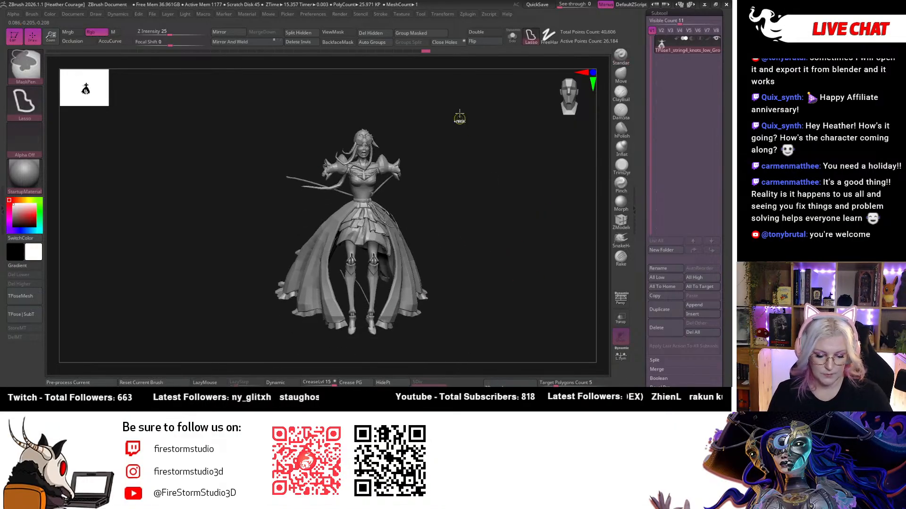
# Mask the visible body and sleeves and show all parts, leaving the complete arms, hands and strings unmasked.
pyautogui.moveTo(460, 118)
pyautogui.keyDown('ctrl'); pyautogui.mouseDown()
pyautogui.moveTo(236, 307)
pyautogui.moveTo(443, 106)
pyautogui.mouseUp(); pyautogui.keyUp('ctrl')
pyautogui.moveTo(485, 174)
pyautogui.keyDown('alt'); pyautogui.mouseDown()
pyautogui.moveTo(503, 279)
pyautogui.moveTo(522, 118)
pyautogui.moveTo(529, 155)
pyautogui.moveTo(407, 363)
pyautogui.moveTo(421, 357)
pyautogui.mouseUp(); pyautogui.keyUp('alt')
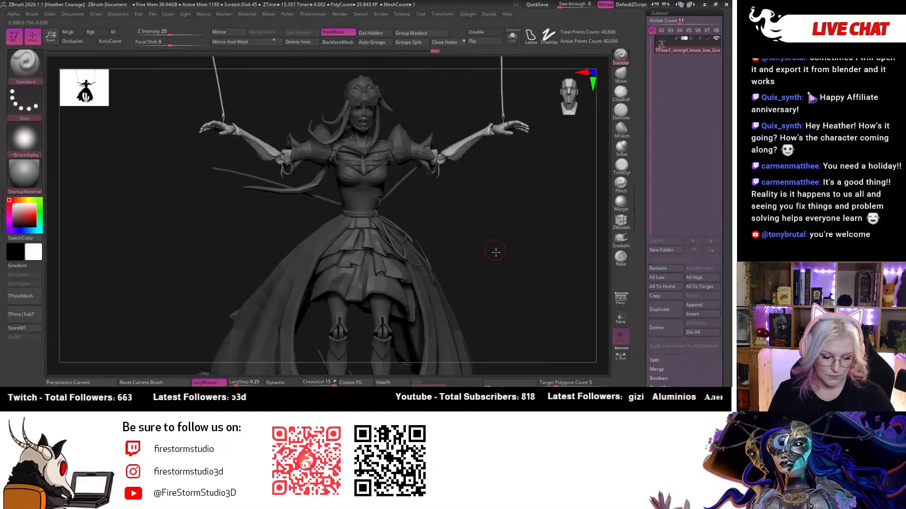
pyautogui.moveTo(495, 252); pyautogui.dragTo(456, 287)
pyautogui.moveTo(575, 99); pyautogui.dragTo(541, 129)
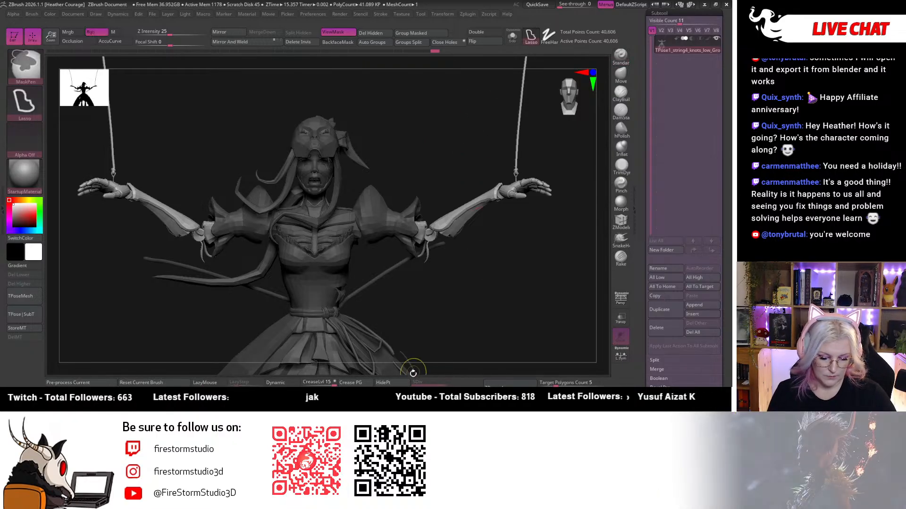
# Isolate the complete arms, hands and strings, and place the transform gizmo at the shoulder end of the upper arm with its orientation reset.
pyautogui.hotkey('ctrl', 'z')
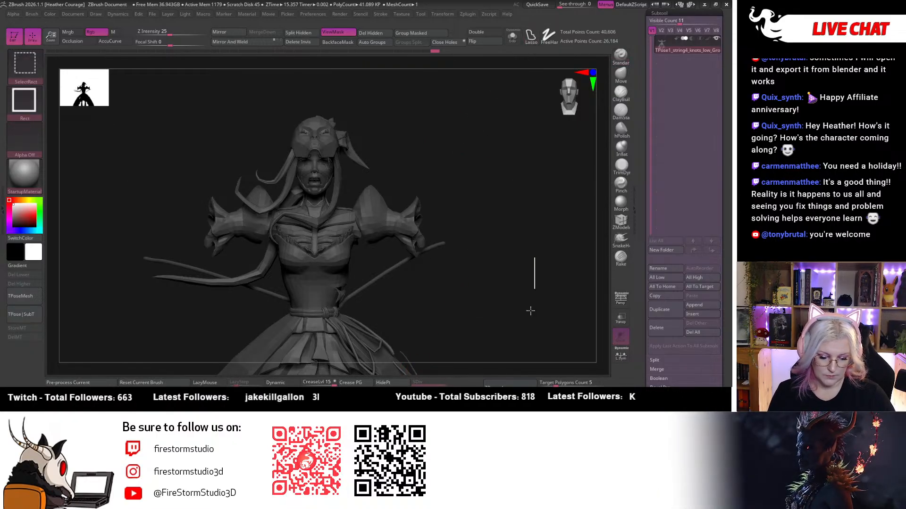
pyautogui.keyDown('ctrl'); pyautogui.keyDown('shift'); pyautogui.click(531, 311); pyautogui.keyUp('shift'); pyautogui.keyUp('ctrl')
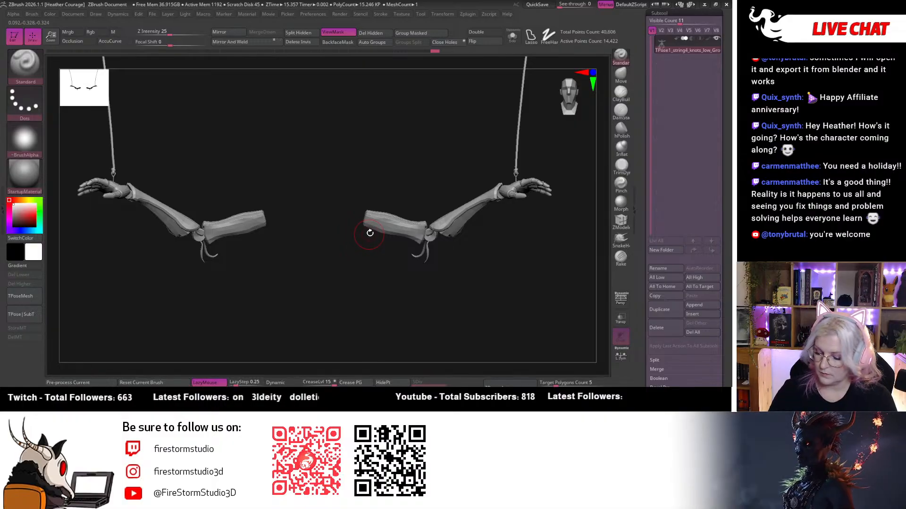
pyautogui.press('w')
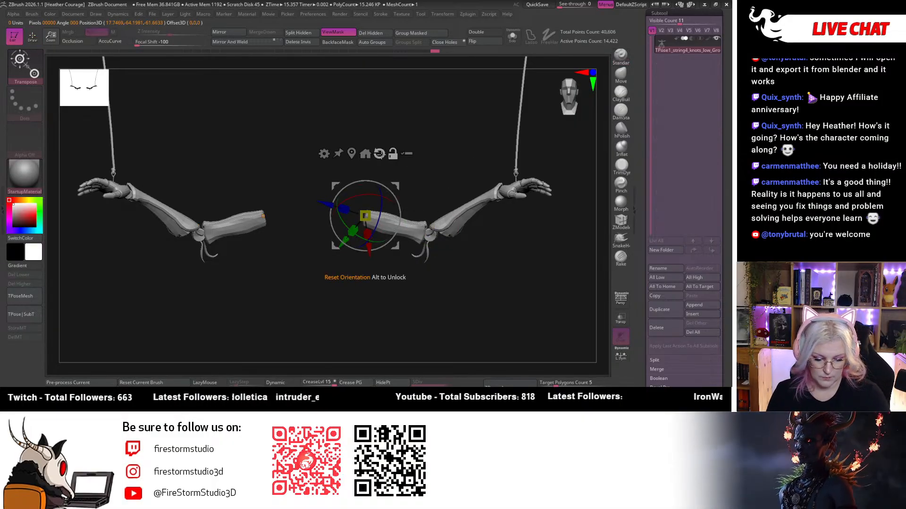
pyautogui.keyDown('ctrl'); pyautogui.keyDown('shift'); pyautogui.click(378, 185); pyautogui.keyUp('shift'); pyautogui.keyUp('ctrl')
# Rotate both complete arms about the shoulder joints so the elbows sit lower and the forearms point further upward.
pyautogui.moveTo(399, 198); pyautogui.dragTo(351, 180)
pyautogui.keyDown('ctrl'); pyautogui.moveTo(459, 317); pyautogui.dragTo(465, 347, button='right'); pyautogui.keyUp('ctrl')
pyautogui.moveTo(352, 179); pyautogui.dragTo(353, 182)
pyautogui.moveTo(401, 210); pyautogui.dragTo(398, 205)
pyautogui.moveTo(522, 309)
pyautogui.mouseDown(button='right')
pyautogui.moveTo(500, 310)
pyautogui.moveTo(432, 255)
pyautogui.mouseUp(button='right')
pyautogui.moveTo(344, 237); pyautogui.dragTo(348, 225)
# Refine both arms from the side with a small X rotation and a slight upward move along Y to seat them in the sleeves.
pyautogui.moveTo(500, 226)
pyautogui.mouseDown(button='right')
pyautogui.moveTo(416, 295)
pyautogui.moveTo(384, 283)
pyautogui.mouseUp(button='right')
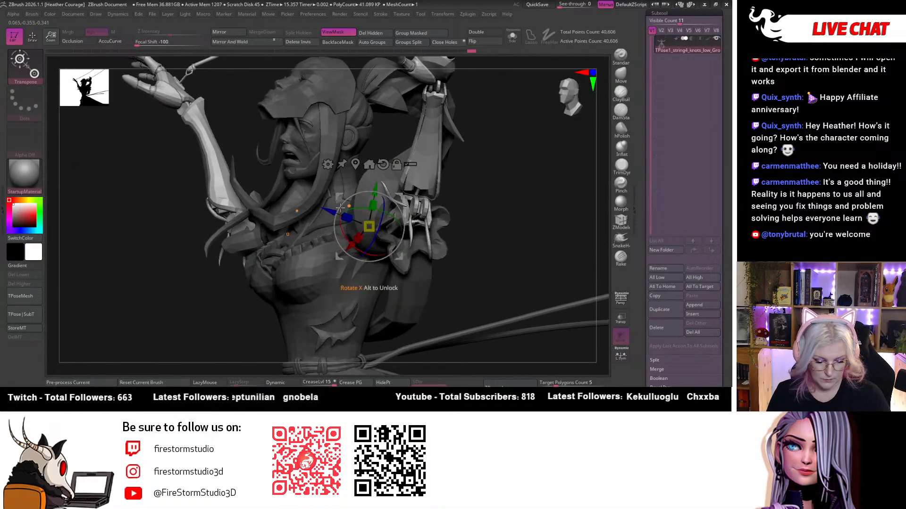
pyautogui.moveTo(333, 210); pyautogui.dragTo(339, 213)
pyautogui.moveTo(383, 187); pyautogui.dragTo(381, 184)
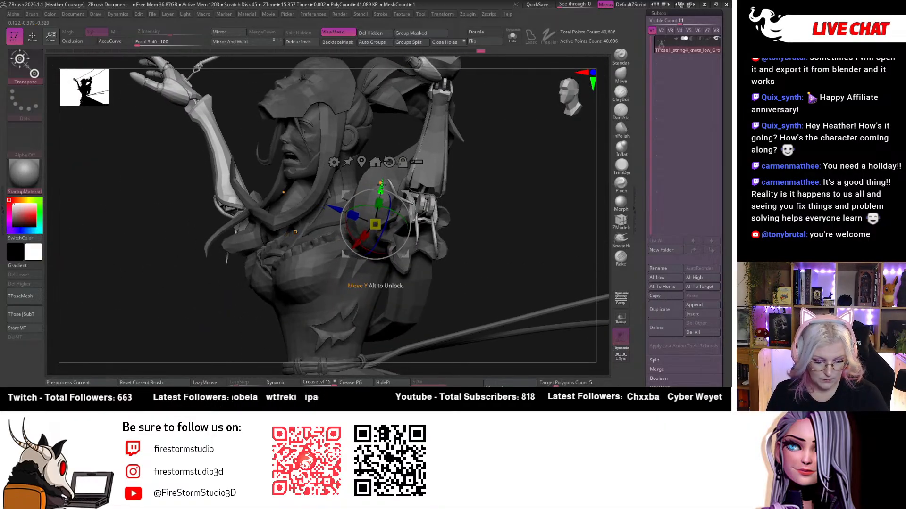
pyautogui.moveTo(350, 232); pyautogui.dragTo(346, 227)
pyautogui.keyDown('ctrl'); pyautogui.moveTo(490, 238); pyautogui.dragTo(544, 239, button='right'); pyautogui.keyUp('ctrl')
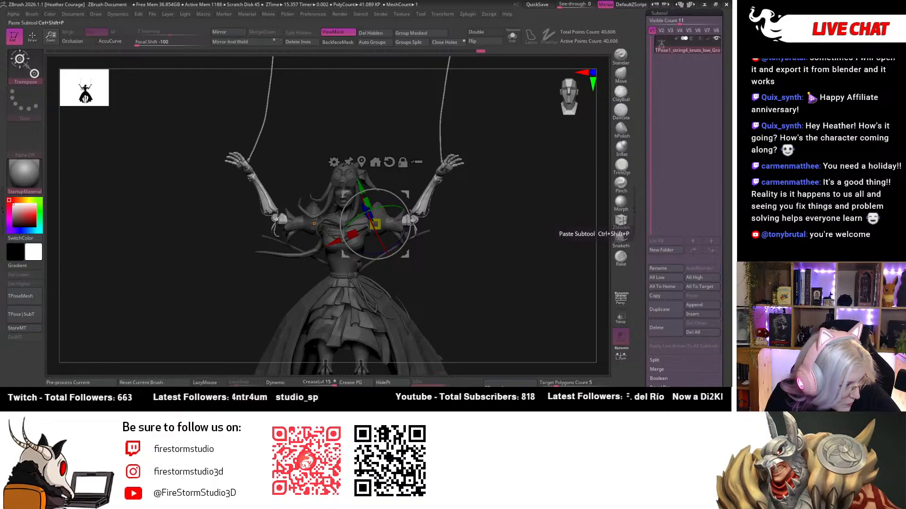
# Bring up the Marionette reference image and move it clear of the figure for comparing the arm pose.
pyautogui.hotkey('alt', 'Tab')
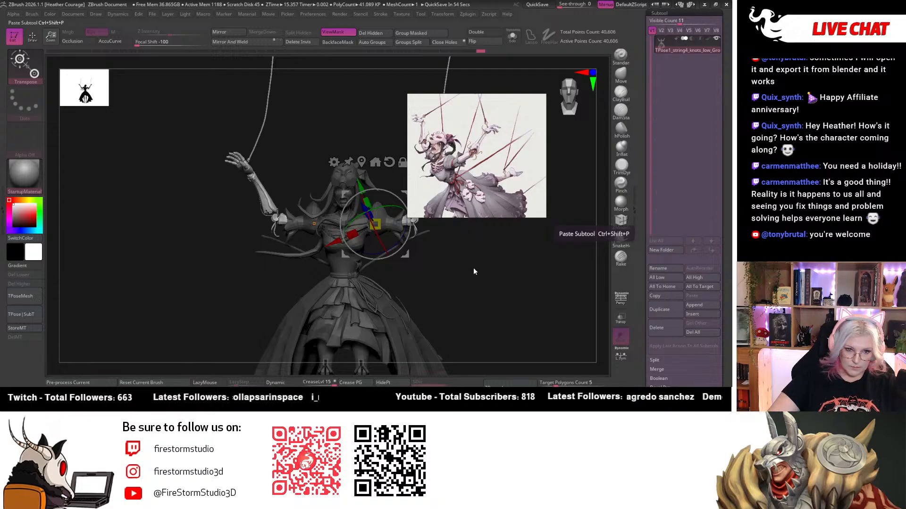
pyautogui.moveTo(471, 265); pyautogui.dragTo(489, 280, button='right')
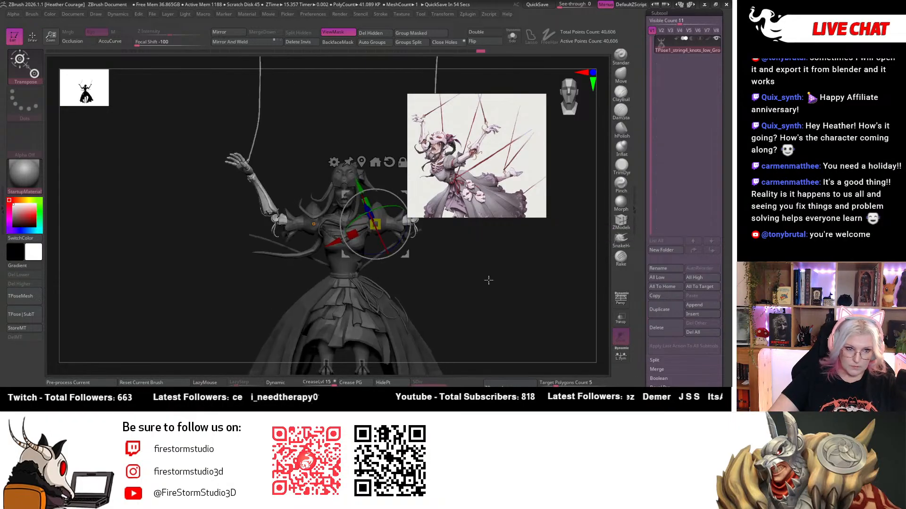
pyautogui.moveTo(477, 210); pyautogui.dragTo(598, 229)
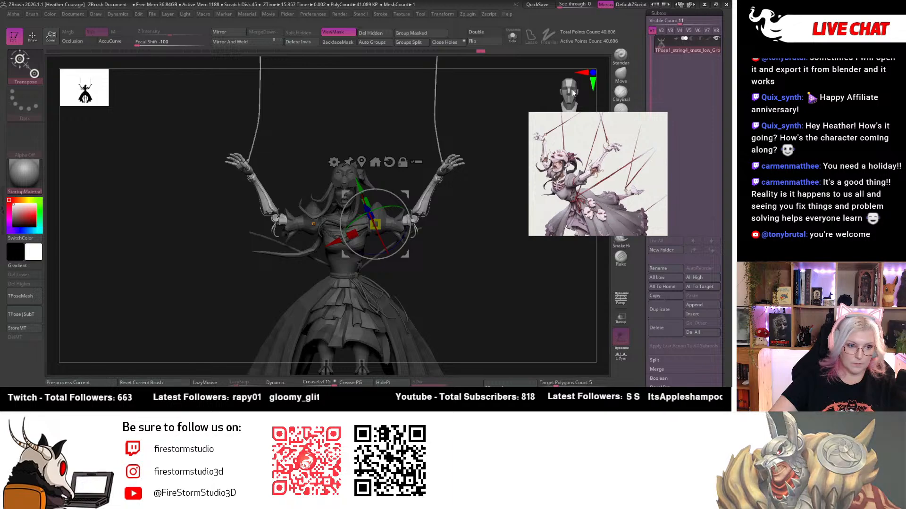
pyautogui.keyDown('alt'); pyautogui.moveTo(458, 207); pyautogui.dragTo(407, 210, button='right'); pyautogui.keyUp('alt')
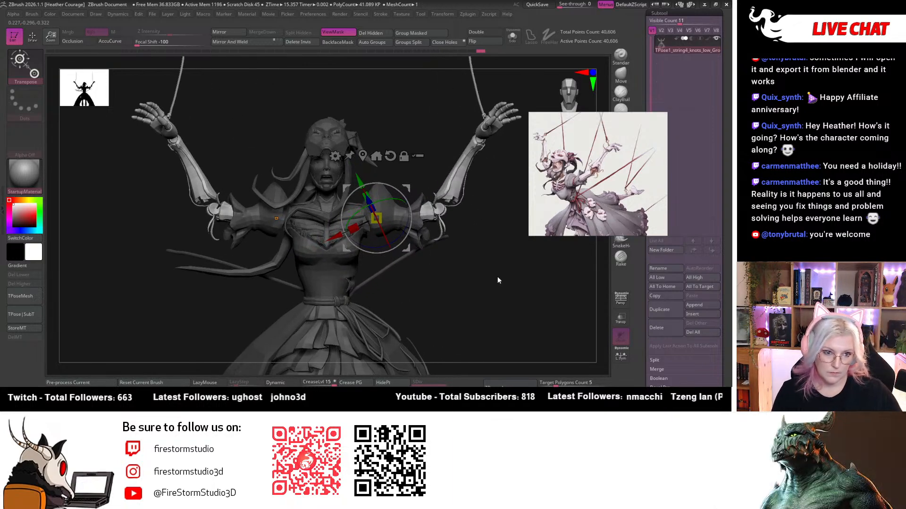
# Clear the mask and hide the polygroups of the puffed sleeves, upper arms, elbow joints and elbow cords.
pyautogui.hotkey('ctrl', 'h')
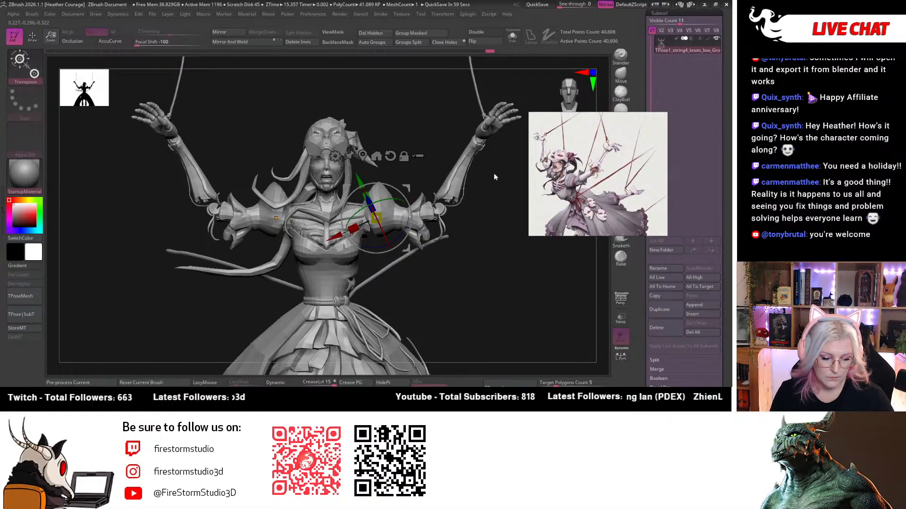
pyautogui.click(622, 59)
pyautogui.keyDown('ctrl'); pyautogui.keyDown('shift'); pyautogui.click(396, 212); pyautogui.keyUp('shift'); pyautogui.keyUp('ctrl')
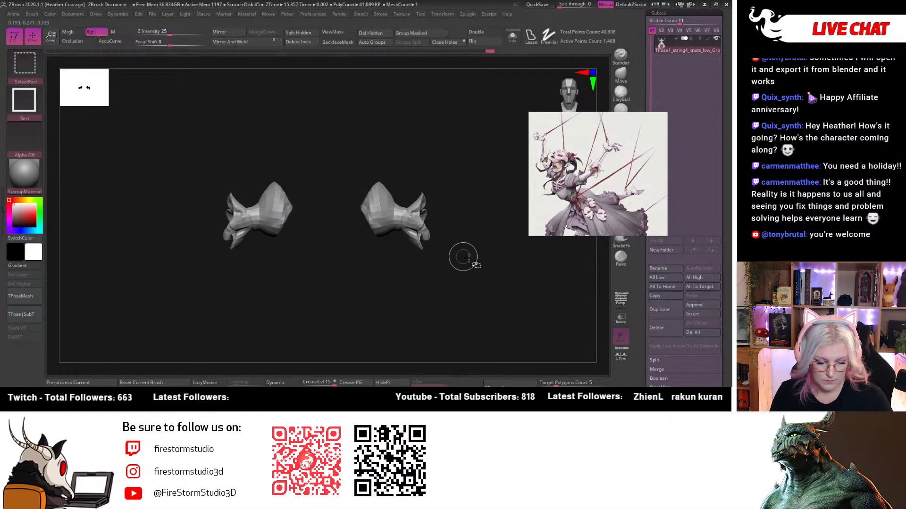
pyautogui.keyDown('ctrl'); pyautogui.keyDown('shift'); pyautogui.click(466, 309); pyautogui.keyUp('shift'); pyautogui.keyUp('ctrl')
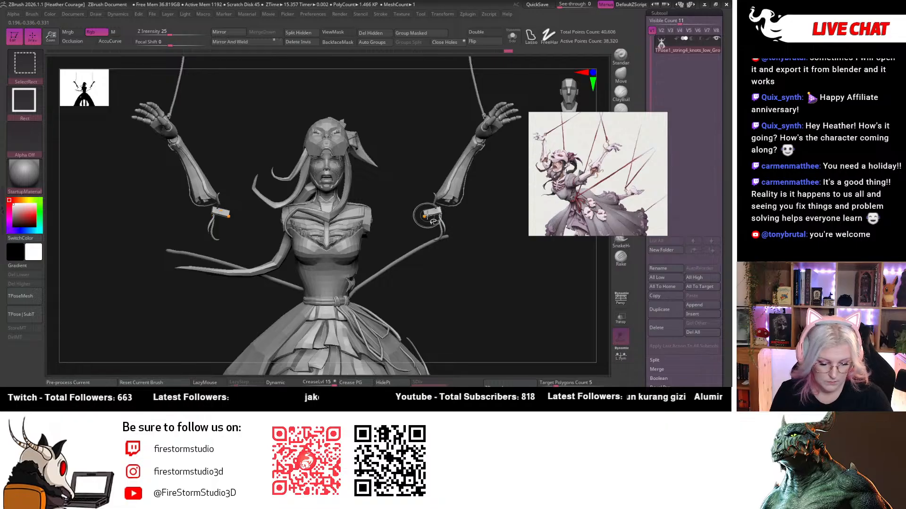
pyautogui.keyDown('ctrl'); pyautogui.keyDown('shift'); pyautogui.click(441, 224); pyautogui.keyUp('shift'); pyautogui.keyUp('ctrl')
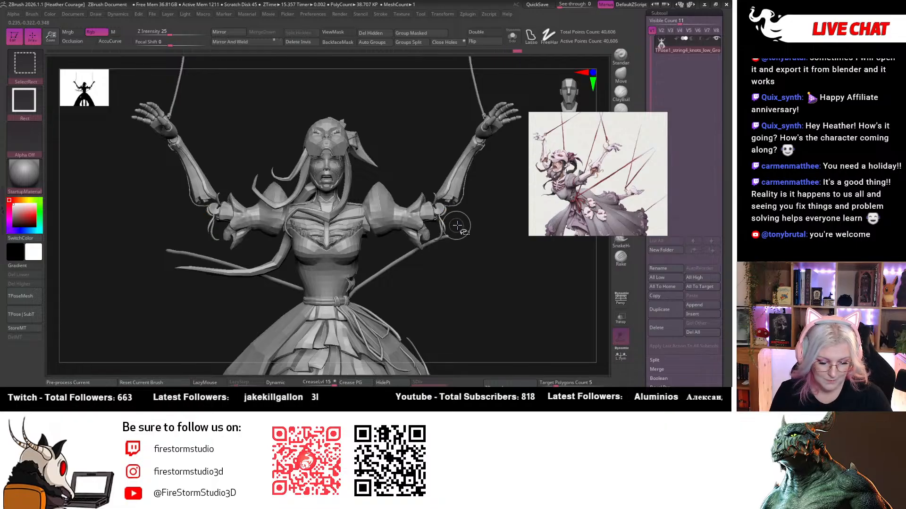
pyautogui.keyDown('ctrl'); pyautogui.keyDown('shift'); pyautogui.click(457, 227); pyautogui.keyUp('shift'); pyautogui.keyUp('ctrl')
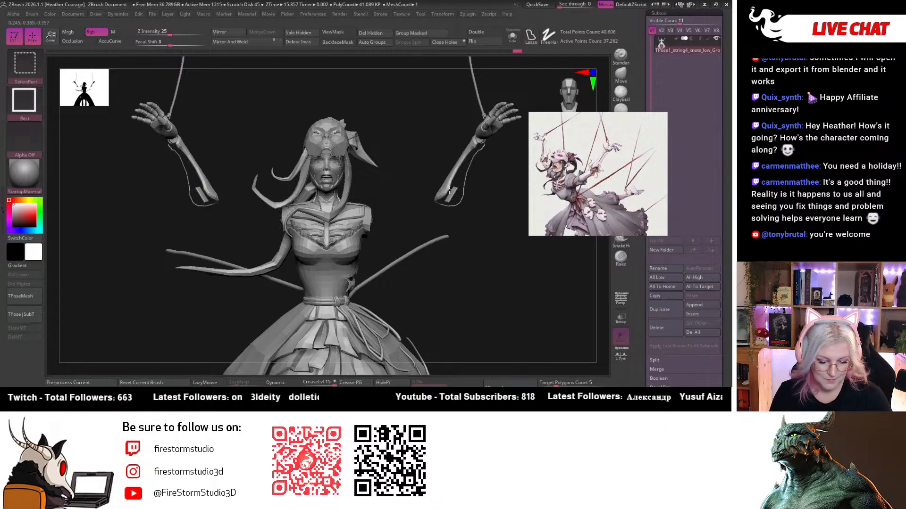
# Hide the polygroups of the forearms, hands, wrist loops, knots and strings so only the body remains.
pyautogui.keyDown('ctrl'); pyautogui.keyDown('shift'); pyautogui.click(487, 123); pyautogui.keyUp('shift'); pyautogui.keyUp('ctrl')
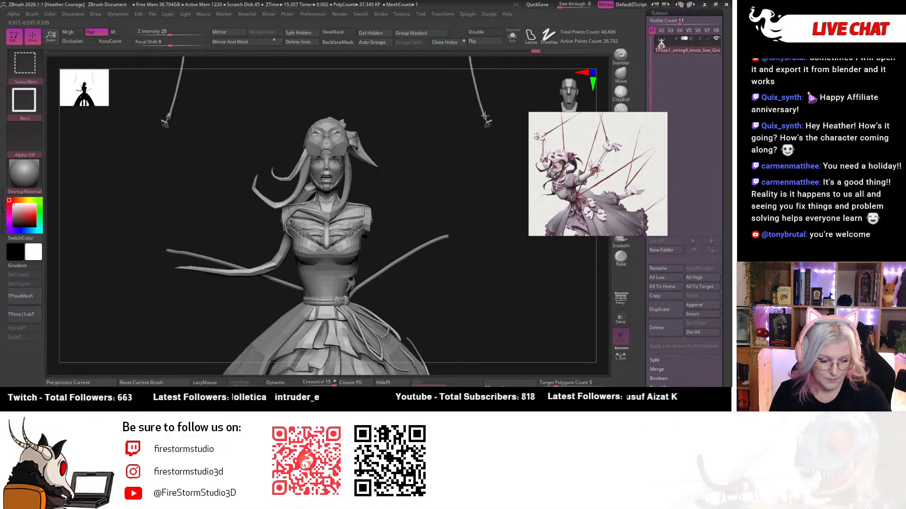
pyautogui.keyDown('ctrl'); pyautogui.keyDown('shift'); pyautogui.click(486, 122); pyautogui.keyUp('shift'); pyautogui.keyUp('ctrl')
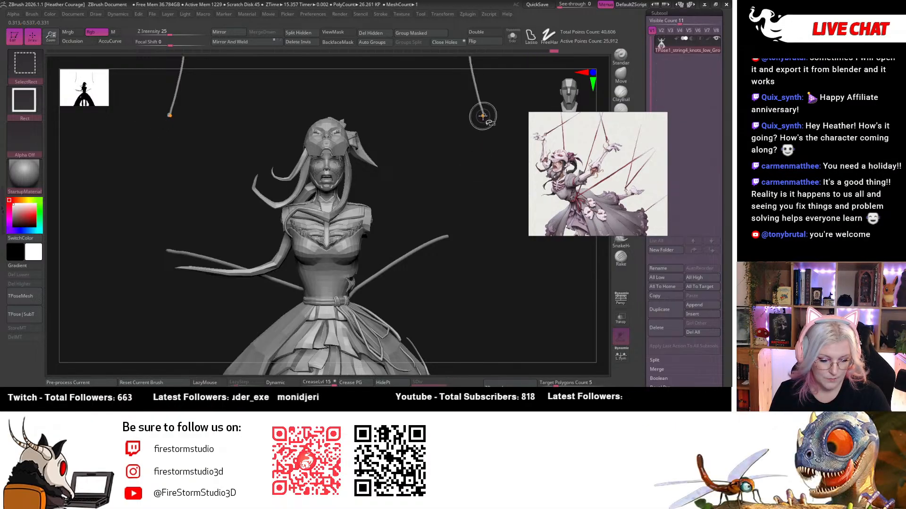
pyautogui.moveTo(463, 192)
pyautogui.mouseDown()
pyautogui.moveTo(467, 182)
pyautogui.moveTo(460, 199)
pyautogui.mouseUp()
pyautogui.moveTo(475, 251); pyautogui.dragTo(464, 236)
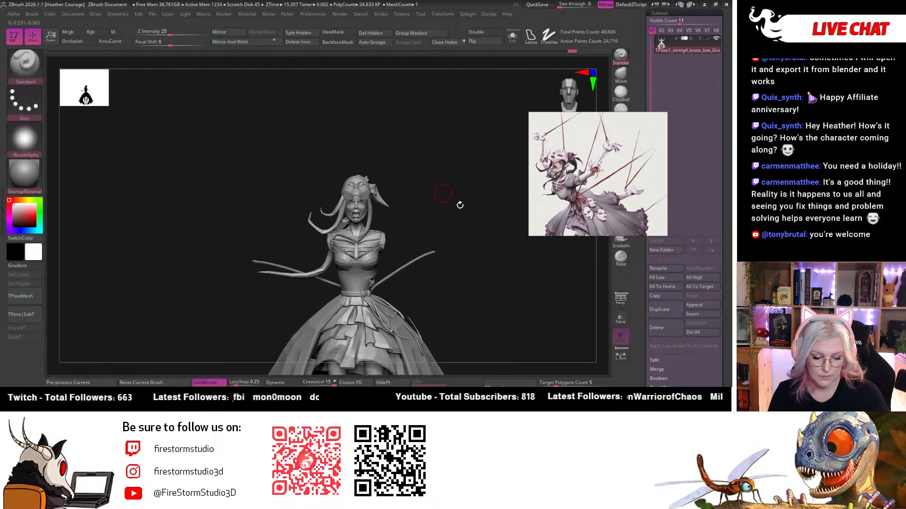
# Mask the visible body and show all parts, leaving the arms, puffed sleeves, hands and strings unmasked.
pyautogui.moveTo(459, 205)
pyautogui.keyDown('alt'); pyautogui.mouseDown()
pyautogui.moveTo(440, 123)
pyautogui.moveTo(269, 327)
pyautogui.moveTo(444, 145)
pyautogui.moveTo(459, 242)
pyautogui.moveTo(450, 283)
pyautogui.mouseUp(); pyautogui.keyUp('alt')
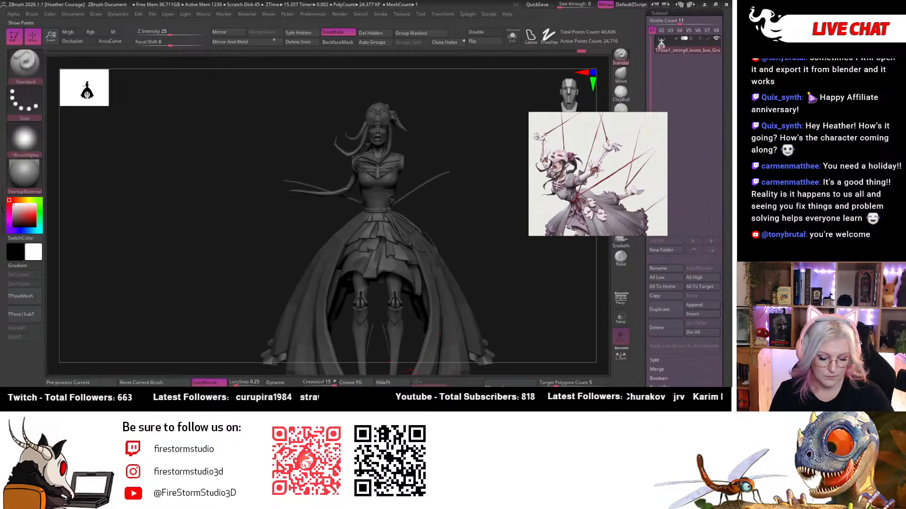
pyautogui.keyDown('ctrl'); pyautogui.keyDown('shift'); pyautogui.click(404, 371); pyautogui.keyUp('shift'); pyautogui.keyUp('ctrl')
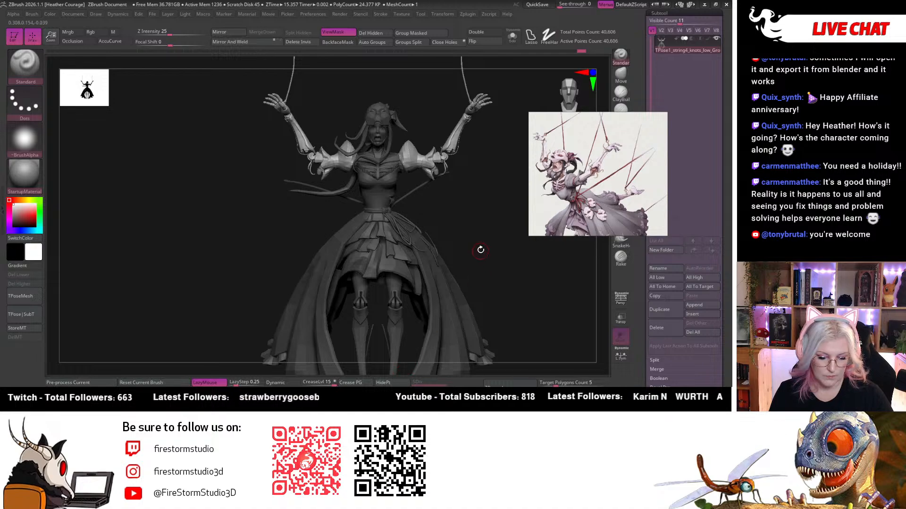
pyautogui.keyDown('alt'); pyautogui.moveTo(481, 250); pyautogui.dragTo(490, 306); pyautogui.keyUp('alt')
pyautogui.keyDown('alt'); pyautogui.moveTo(310, 309); pyautogui.dragTo(198, 333); pyautogui.keyUp('alt')
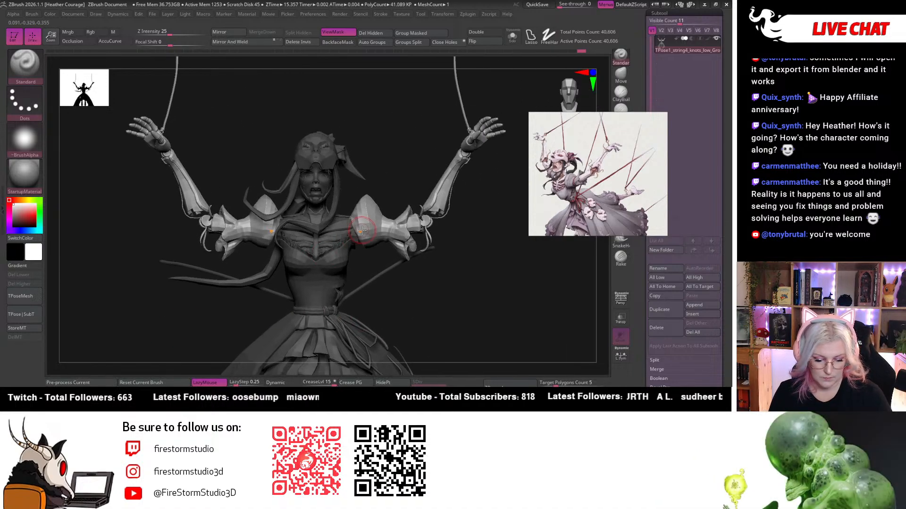
# Place the transform gizmo at the shoulder and tilt both arms with their sleeves about 12 degrees.
pyautogui.press('w')
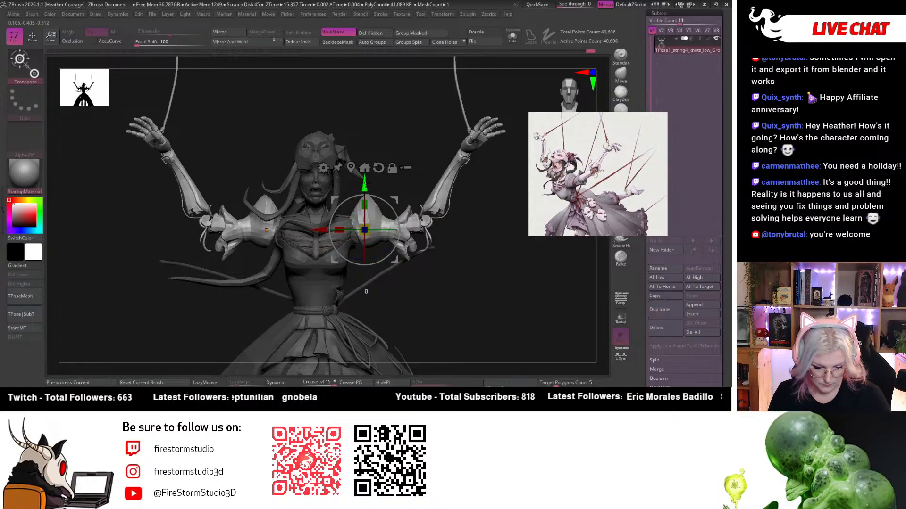
pyautogui.moveTo(366, 184); pyautogui.dragTo(365, 210)
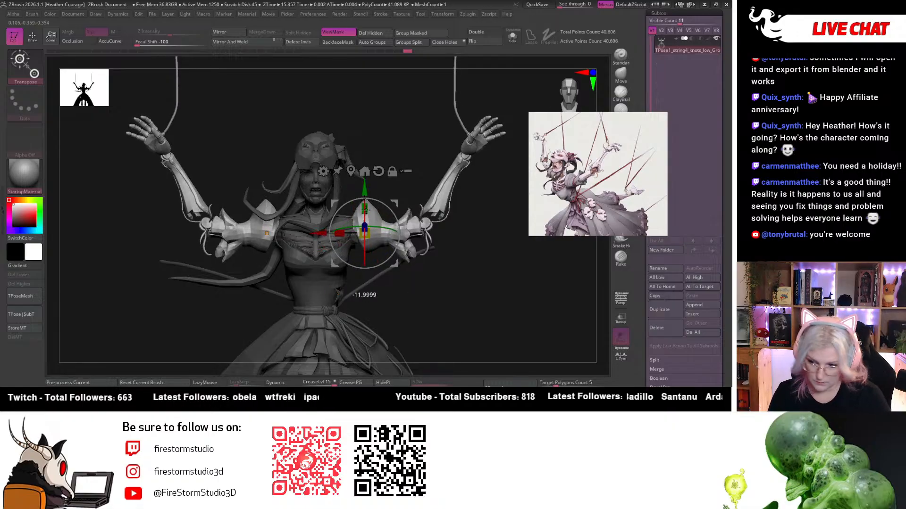
pyautogui.moveTo(443, 301); pyautogui.dragTo(424, 313)
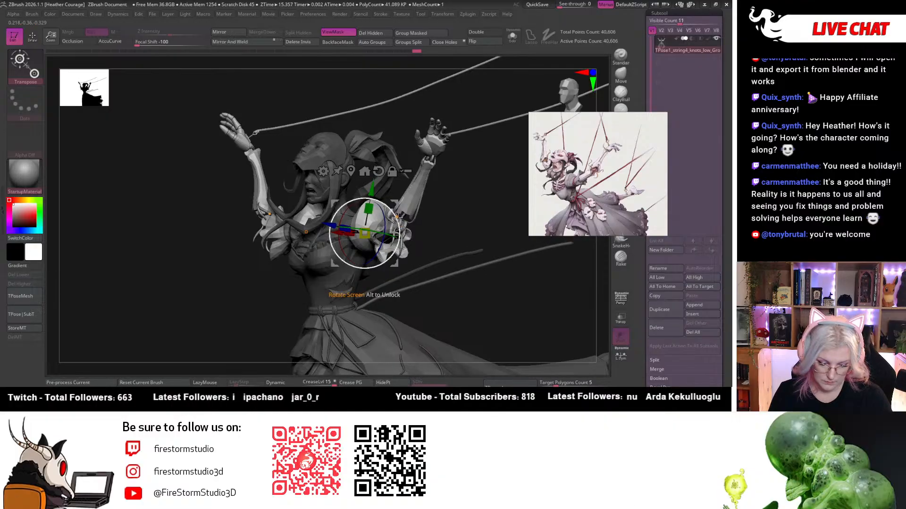
# Rotate both sleeved arms further about the shoulders and adjust their sideways position against the torso.
pyautogui.moveTo(397, 215); pyautogui.dragTo(480, 279)
pyautogui.moveTo(480, 278)
pyautogui.mouseDown(button='right')
pyautogui.moveTo(497, 305)
pyautogui.moveTo(484, 284)
pyautogui.mouseUp(button='right')
pyautogui.moveTo(386, 220); pyautogui.dragTo(387, 251)
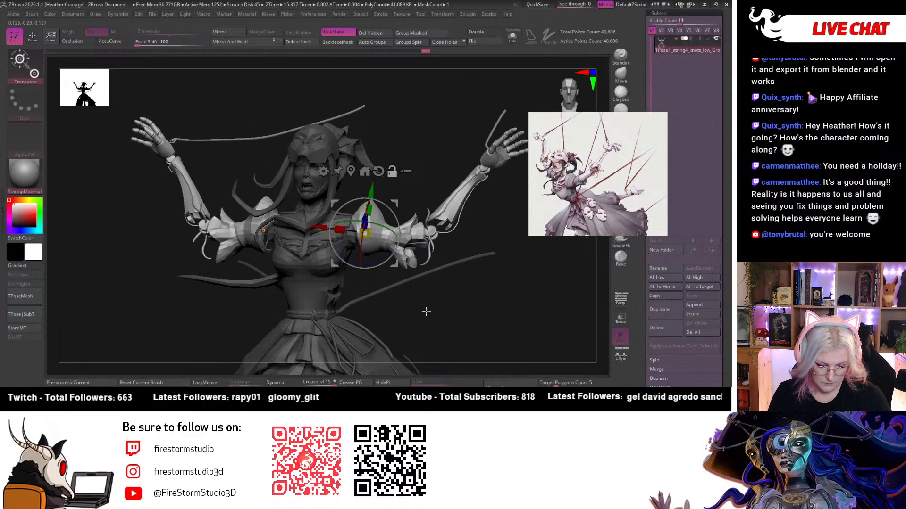
pyautogui.keyDown('ctrl'); pyautogui.moveTo(426, 311); pyautogui.dragTo(437, 358, button='right'); pyautogui.keyUp('ctrl')
pyautogui.moveTo(317, 225); pyautogui.dragTo(311, 224)
pyautogui.moveTo(391, 216); pyautogui.dragTo(391, 215)
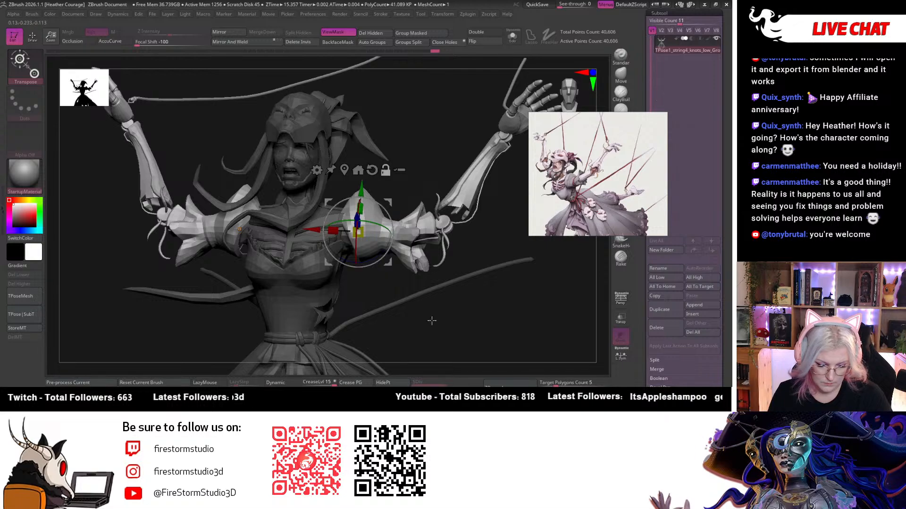
pyautogui.moveTo(431, 321); pyautogui.dragTo(343, 209)
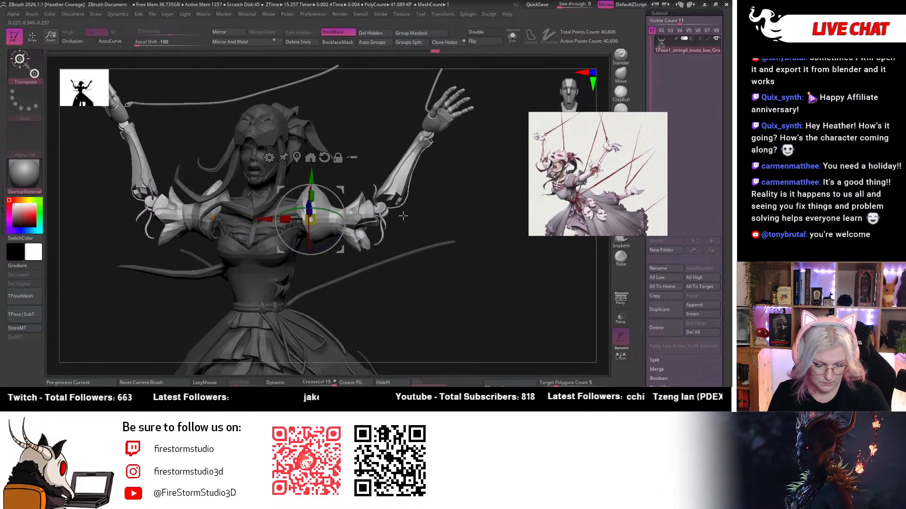
# Clear the mask and hide the polygroups of the forearms, hands, wrist parts and strings, keeping the body, sleeves and elbow joints.
pyautogui.moveTo(434, 204); pyautogui.dragTo(472, 155)
pyautogui.click(621, 58)
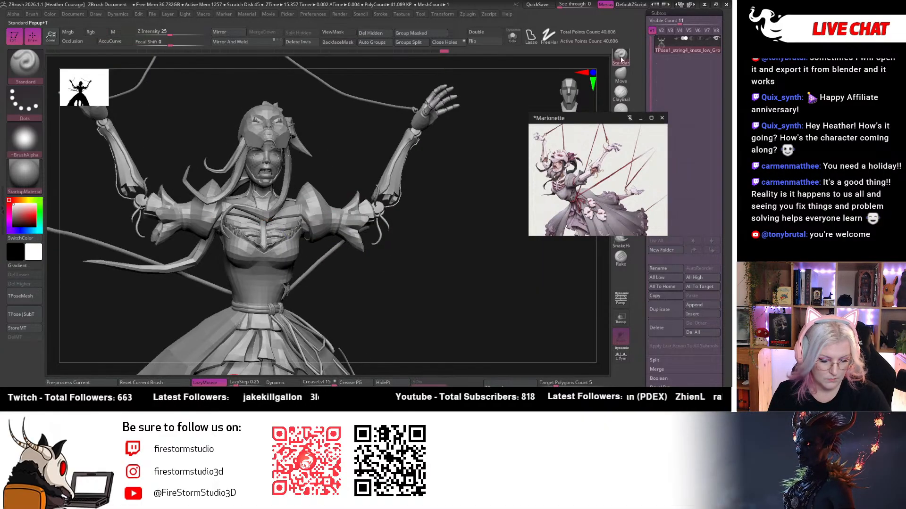
pyautogui.moveTo(453, 234)
pyautogui.keyDown('alt'); pyautogui.mouseDown()
pyautogui.moveTo(459, 265)
pyautogui.moveTo(402, 279)
pyautogui.mouseUp(); pyautogui.keyUp('alt')
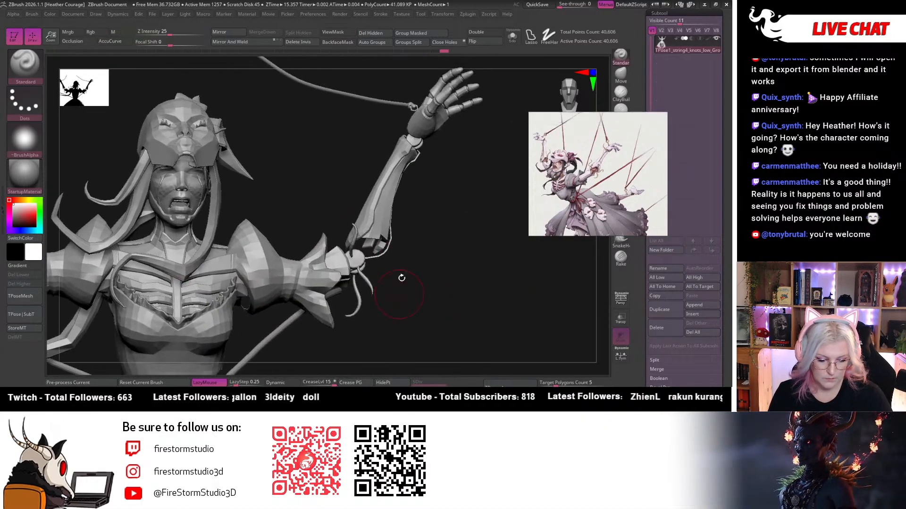
pyautogui.keyDown('ctrl'); pyautogui.keyDown('shift'); pyautogui.click(385, 208); pyautogui.keyUp('shift'); pyautogui.keyUp('ctrl')
pyautogui.keyDown('ctrl'); pyautogui.keyDown('shift'); pyautogui.click(397, 194); pyautogui.keyUp('shift'); pyautogui.keyUp('ctrl')
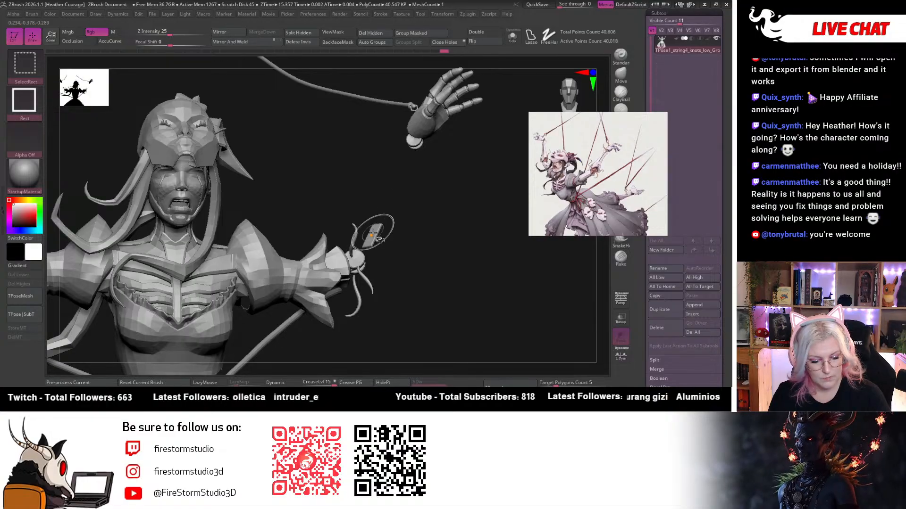
pyautogui.keyDown('ctrl'); pyautogui.keyDown('alt'); pyautogui.keyDown('shift'); pyautogui.click(423, 124); pyautogui.keyUp('shift'); pyautogui.keyUp('alt'); pyautogui.keyUp('ctrl')
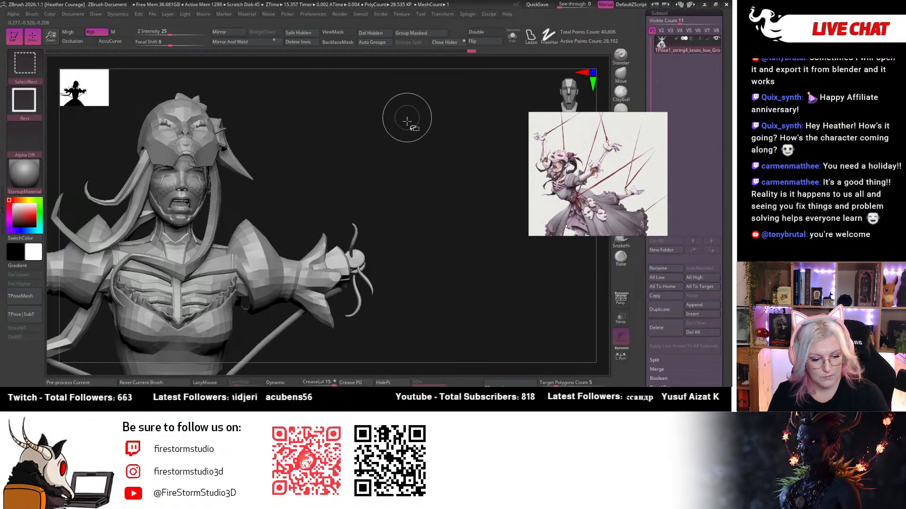
pyautogui.keyDown('alt'); pyautogui.moveTo(384, 168); pyautogui.dragTo(465, 262); pyautogui.keyUp('alt')
pyautogui.keyDown('ctrl'); pyautogui.keyDown('shift'); pyautogui.click(205, 185); pyautogui.keyUp('shift'); pyautogui.keyUp('ctrl')
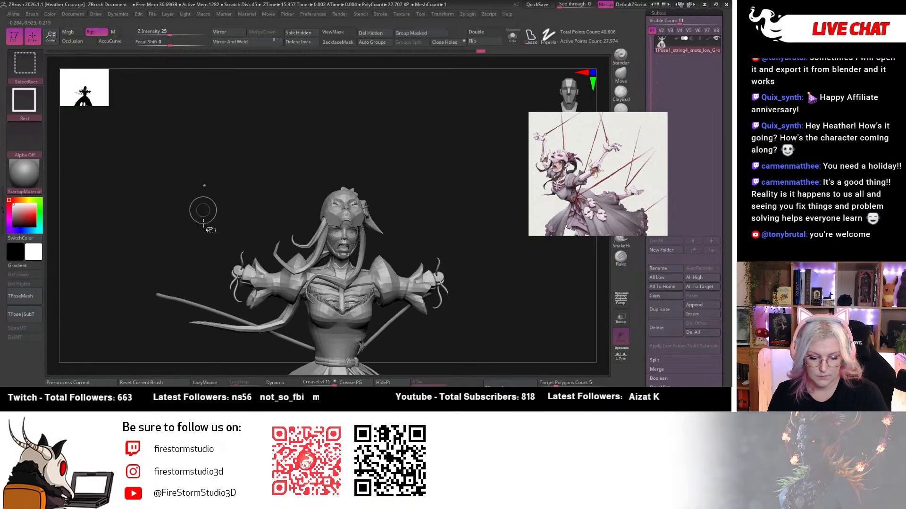
# Mask the visible body, sleeves, elbow joints and elbow cords while the forearms, hands and strings are hidden.
pyautogui.keyDown('alt'); pyautogui.moveTo(459, 212); pyautogui.dragTo(529, 185); pyautogui.keyUp('alt')
pyautogui.moveTo(424, 127)
pyautogui.keyDown('ctrl'); pyautogui.mouseDown()
pyautogui.moveTo(382, 360)
pyautogui.moveTo(418, 91)
pyautogui.mouseUp(); pyautogui.keyUp('ctrl')
pyautogui.moveTo(484, 161)
pyautogui.mouseDown()
pyautogui.moveTo(451, 206)
pyautogui.moveTo(478, 150)
pyautogui.moveTo(479, 249)
pyautogui.moveTo(437, 256)
pyautogui.mouseUp()
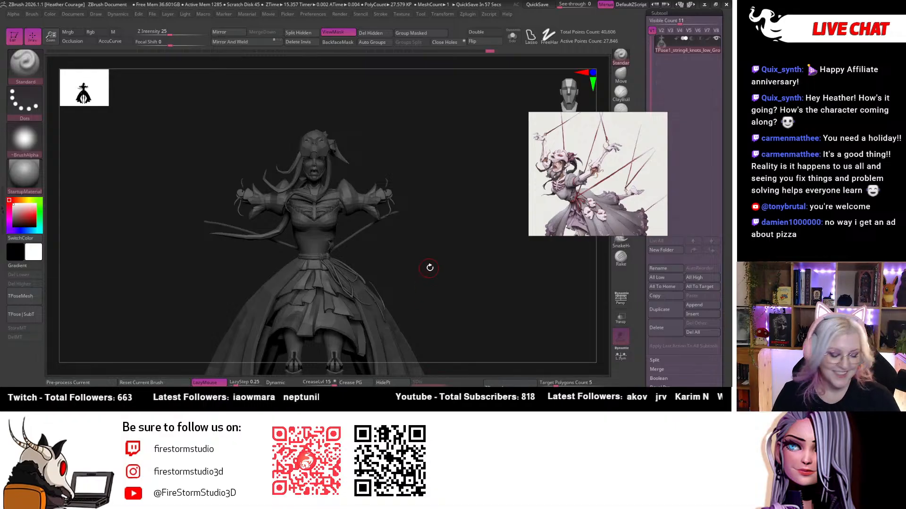
pyautogui.keyDown('alt'); pyautogui.moveTo(429, 268); pyautogui.dragTo(453, 269); pyautogui.keyUp('alt')
pyautogui.keyDown('alt'); pyautogui.moveTo(455, 300); pyautogui.dragTo(448, 306); pyautogui.keyUp('alt')
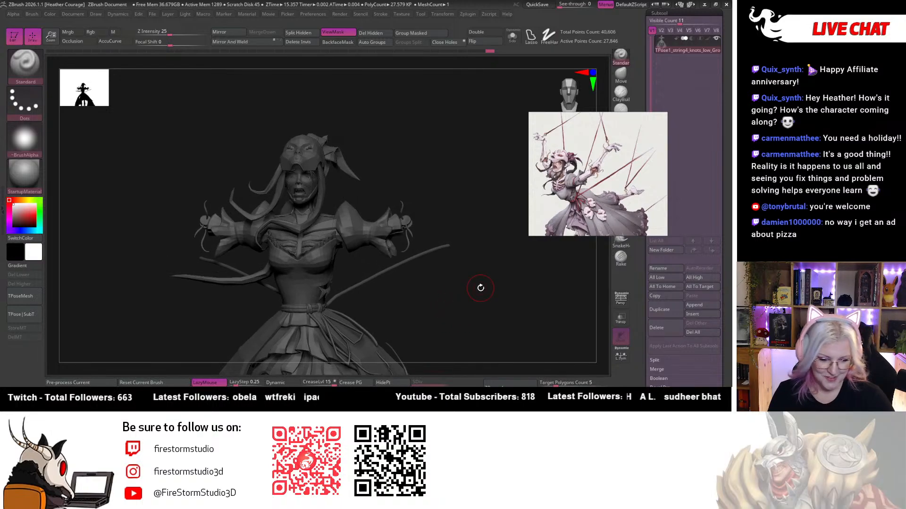
pyautogui.moveTo(491, 297); pyautogui.dragTo(485, 315)
pyautogui.moveTo(555, 122)
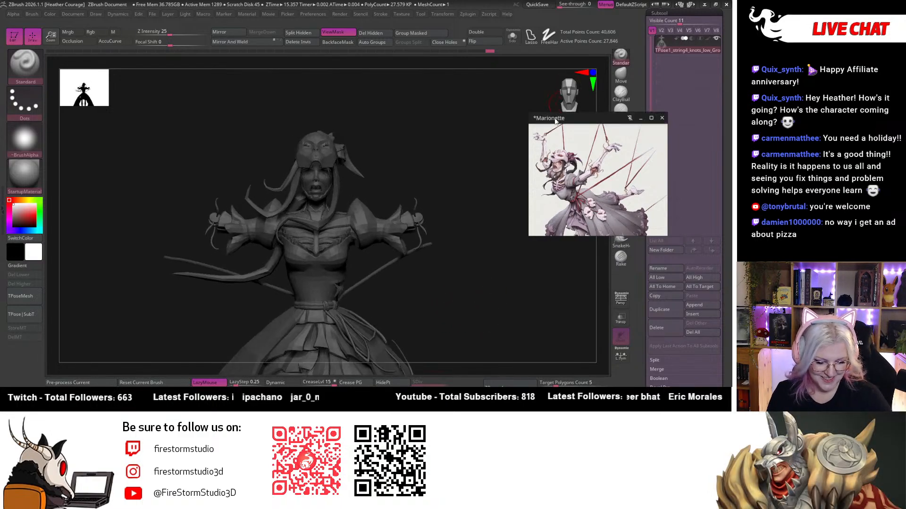
# Reveal the whole model, place the transform gizmo at the elbow and rotate both unmasked forearms with their hands outward.
pyautogui.keyDown('alt'); pyautogui.moveTo(456, 269); pyautogui.dragTo(457, 276); pyautogui.keyUp('alt')
pyautogui.keyDown('ctrl'); pyautogui.keyDown('shift'); pyautogui.click(427, 306); pyautogui.keyUp('shift'); pyautogui.keyUp('ctrl')
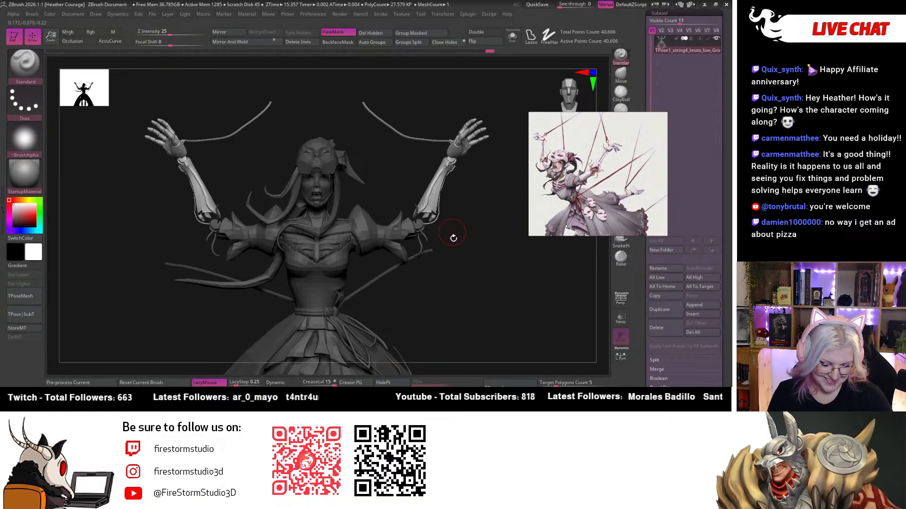
pyautogui.moveTo(453, 239)
pyautogui.keyDown('alt'); pyautogui.mouseDown()
pyautogui.moveTo(458, 266)
pyautogui.moveTo(494, 232)
pyautogui.mouseUp(); pyautogui.keyUp('alt')
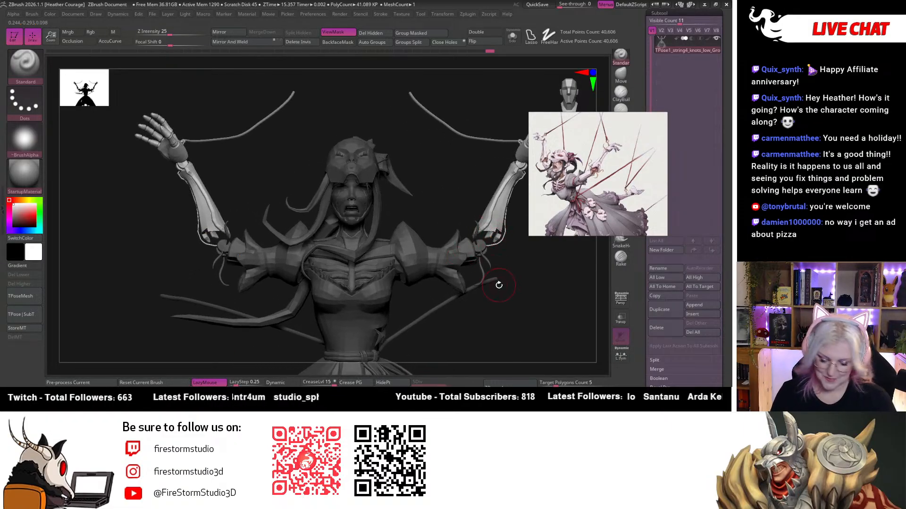
pyautogui.press('w')
pyautogui.keyDown('alt'); pyautogui.click(492, 232); pyautogui.keyUp('alt')
pyautogui.keyDown('alt'); pyautogui.moveTo(516, 306); pyautogui.dragTo(437, 332); pyautogui.keyUp('alt')
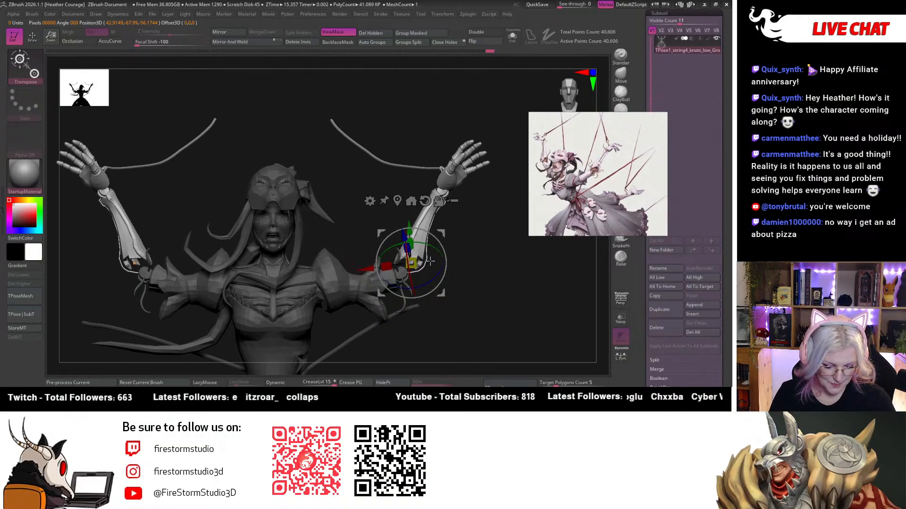
pyautogui.moveTo(447, 262); pyautogui.dragTo(479, 282)
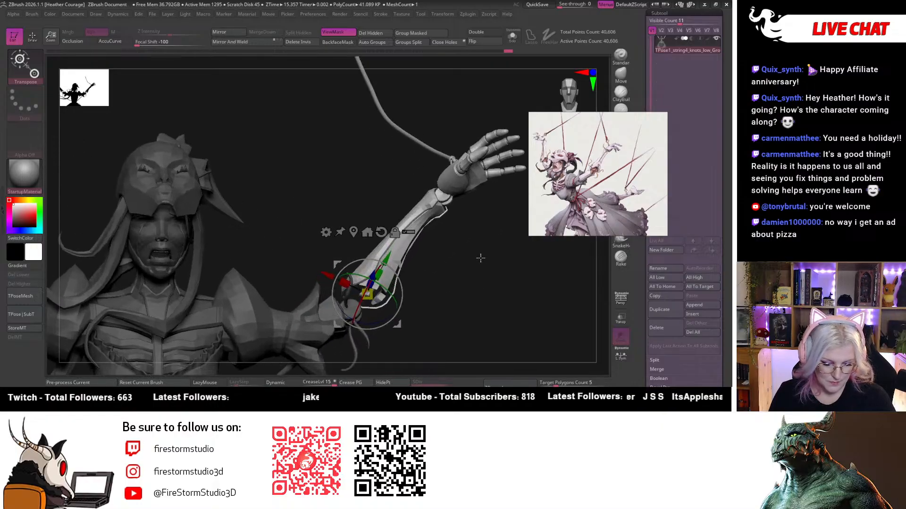
# Clear the mask and hide the hands, wrist parts and hand strings on both sides, keeping the forearms and body.
pyautogui.hotkey('ctrl', 'h')
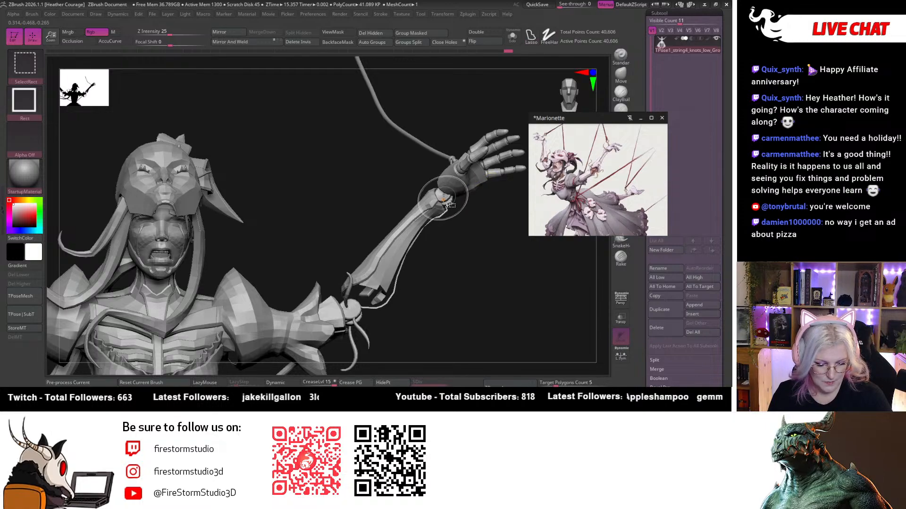
pyautogui.keyDown('ctrl'); pyautogui.keyDown('shift'); pyautogui.click(465, 198); pyautogui.keyUp('shift'); pyautogui.keyUp('ctrl')
pyautogui.keyDown('ctrl'); pyautogui.keyDown('shift'); pyautogui.click(478, 247); pyautogui.keyUp('shift'); pyautogui.keyUp('ctrl')
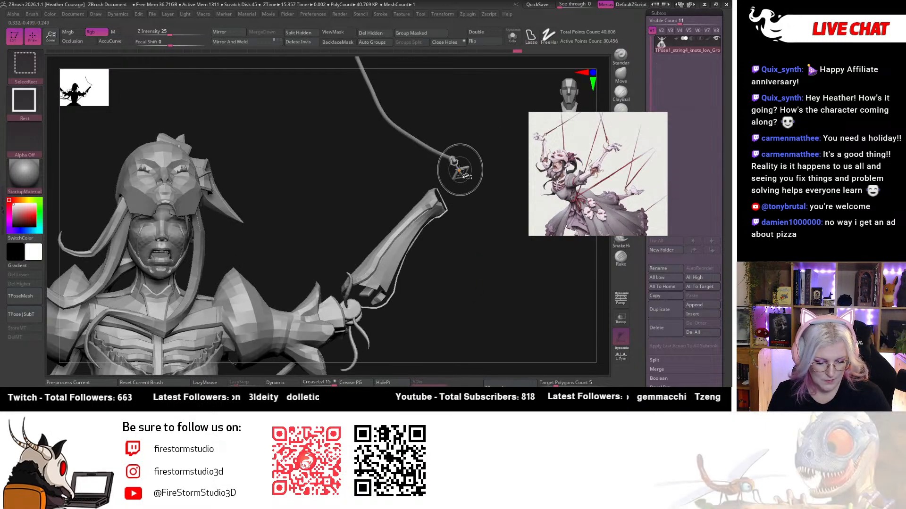
pyautogui.keyDown('ctrl'); pyautogui.keyDown('shift'); pyautogui.click(456, 162); pyautogui.keyUp('shift'); pyautogui.keyUp('ctrl')
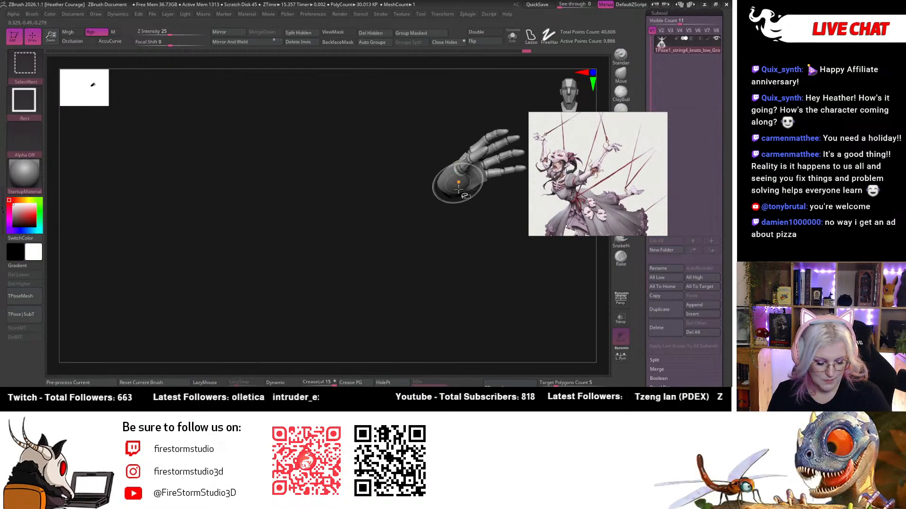
pyautogui.keyDown('ctrl'); pyautogui.keyDown('shift'); pyautogui.moveTo(484, 319); pyautogui.dragTo(485, 312); pyautogui.keyUp('shift'); pyautogui.keyUp('ctrl')
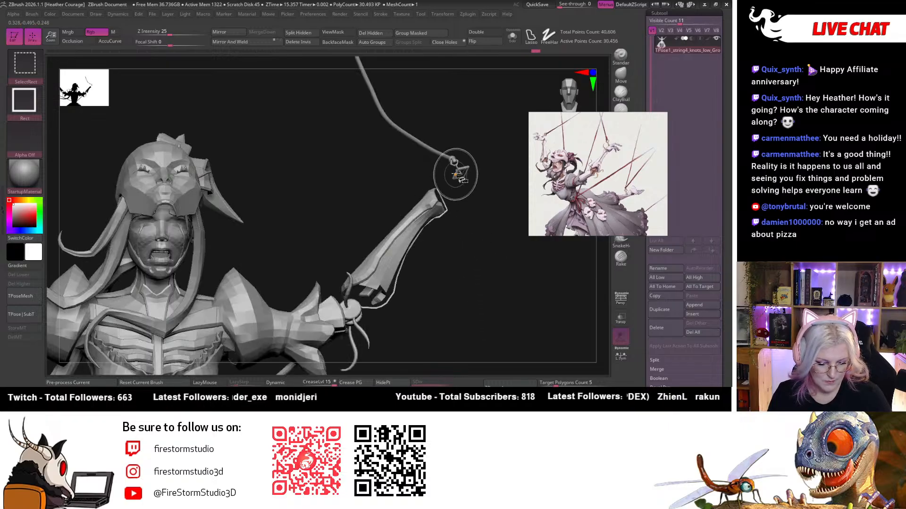
pyautogui.keyDown('ctrl'); pyautogui.keyDown('alt'); pyautogui.keyDown('shift'); pyautogui.click(453, 162); pyautogui.keyUp('shift'); pyautogui.keyUp('alt'); pyautogui.keyUp('ctrl')
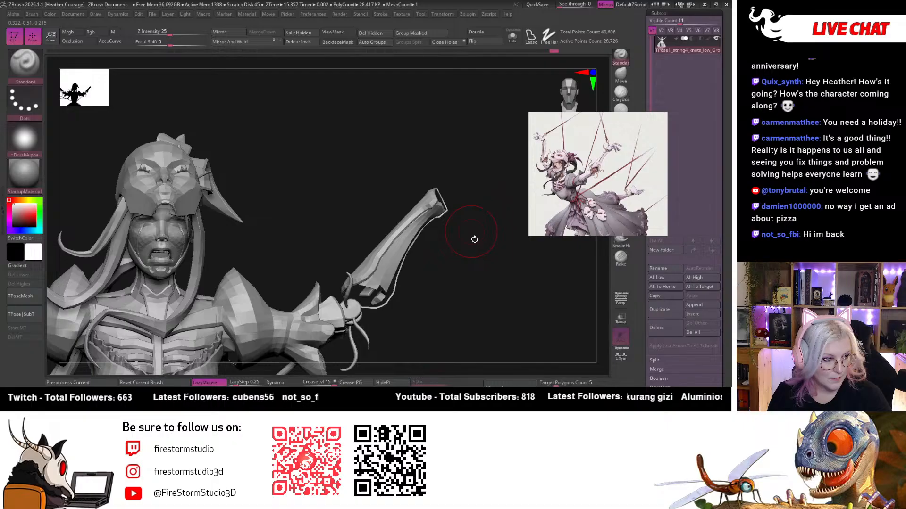
pyautogui.moveTo(474, 239); pyautogui.dragTo(134, 239)
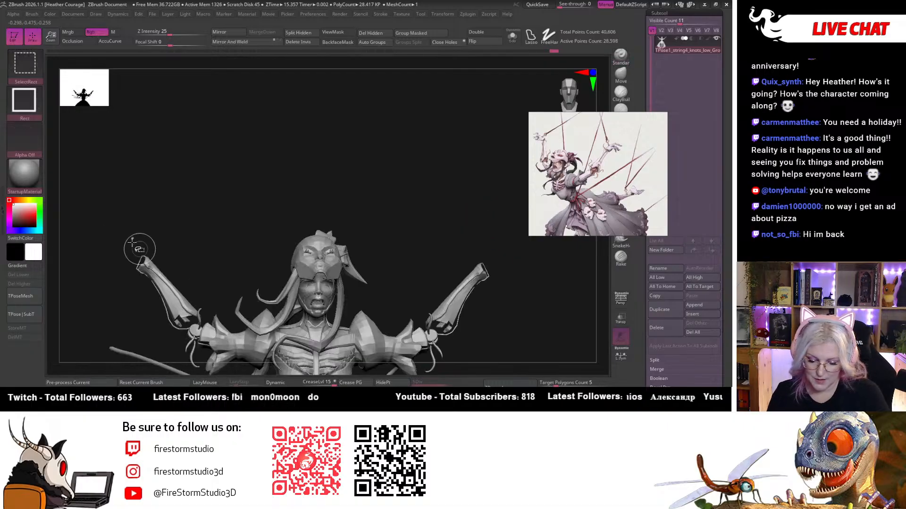
pyautogui.press('l')
pyautogui.moveTo(390, 200); pyautogui.dragTo(389, 180)
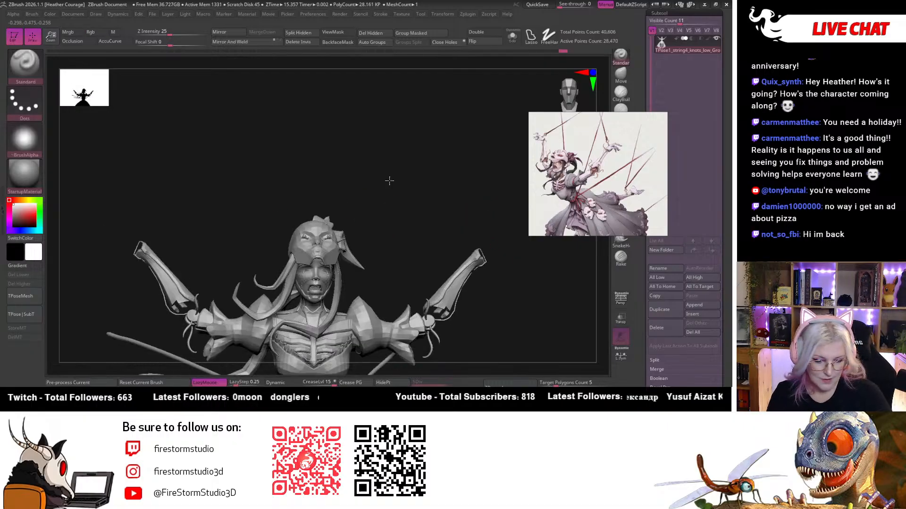
pyautogui.press('f')
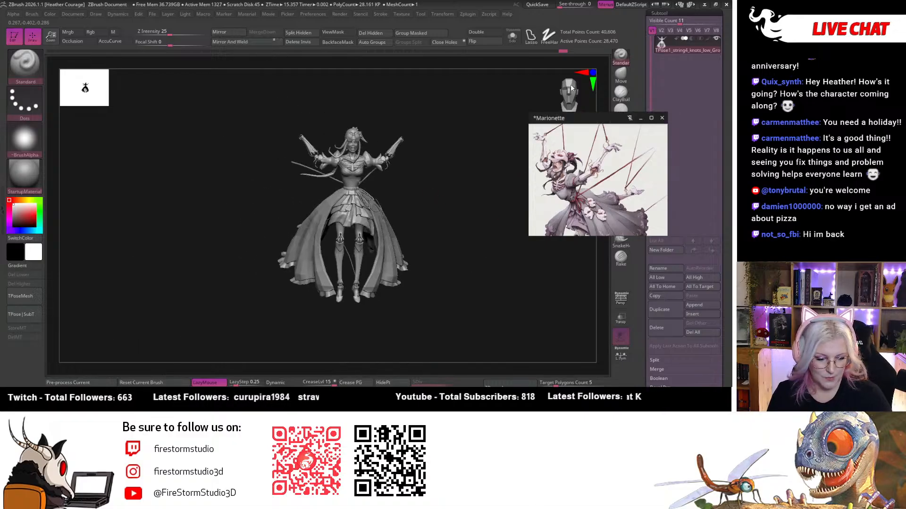
# Mask the visible body and forearms, reveal the hands and strings, and place the transform gizmo at the wrist.
pyautogui.press('ctrl')
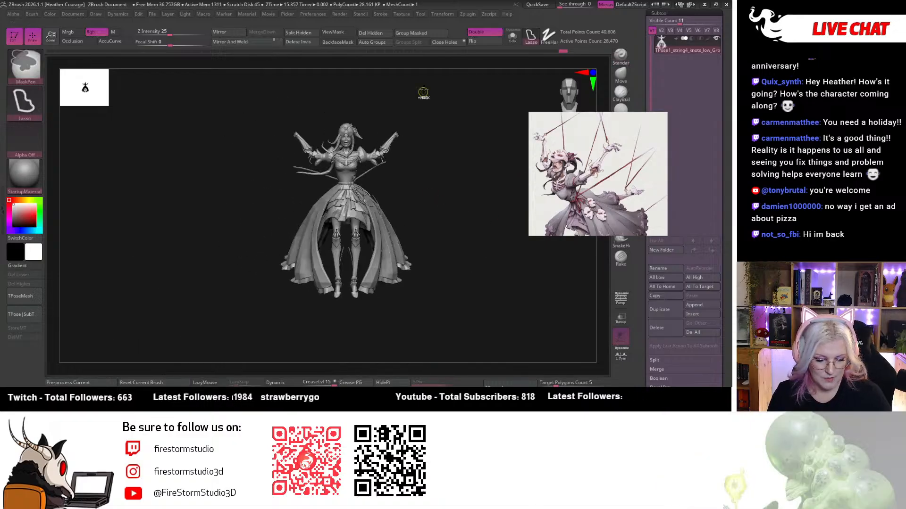
pyautogui.keyDown('ctrl'); pyautogui.moveTo(423, 92); pyautogui.dragTo(433, 332, button='right'); pyautogui.keyUp('ctrl')
pyautogui.press('w')
pyautogui.keyDown('alt'); pyautogui.click(450, 248); pyautogui.keyUp('alt')
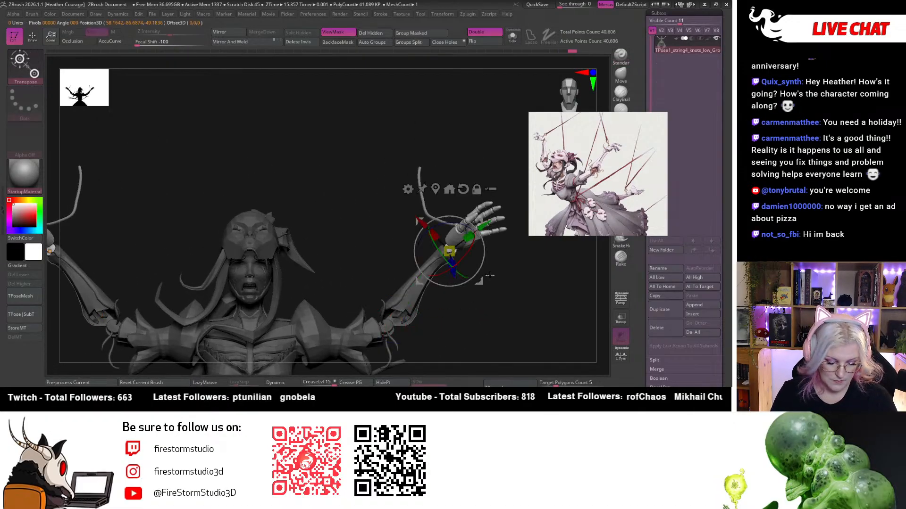
pyautogui.keyDown('ctrl'); pyautogui.moveTo(490, 275); pyautogui.dragTo(501, 287, button='right'); pyautogui.keyUp('ctrl')
# Rotate both hands about the wrists around the Y and X axes so their strings run upward.
pyautogui.moveTo(465, 251); pyautogui.dragTo(485, 262)
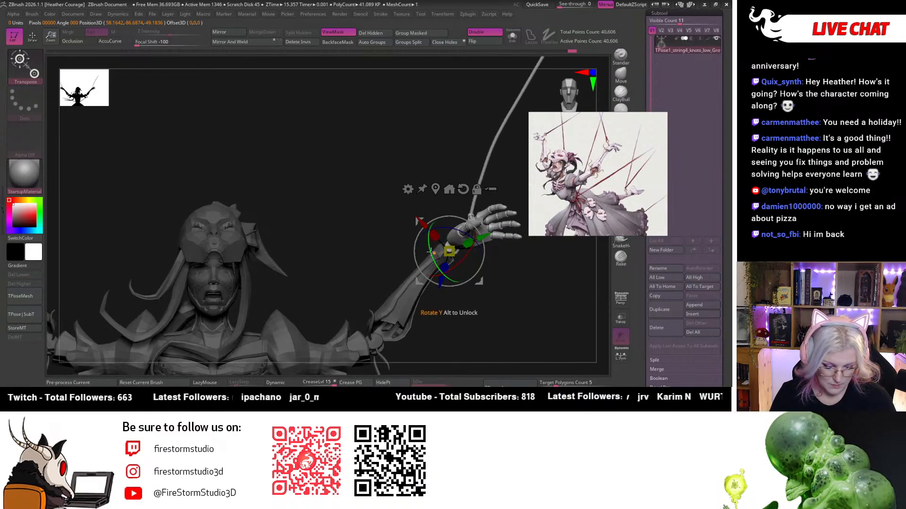
pyautogui.moveTo(431, 252); pyautogui.dragTo(483, 237)
pyautogui.moveTo(506, 291); pyautogui.dragTo(402, 328)
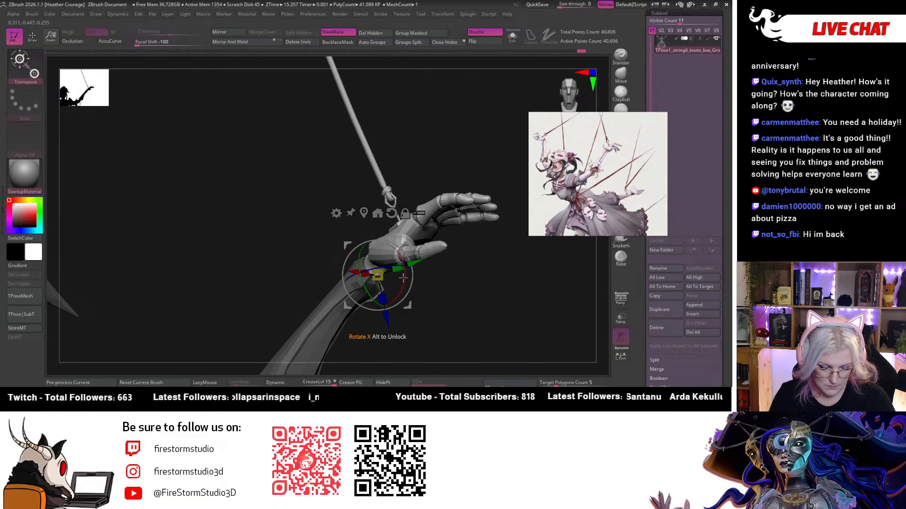
pyautogui.moveTo(402, 279); pyautogui.dragTo(402, 286)
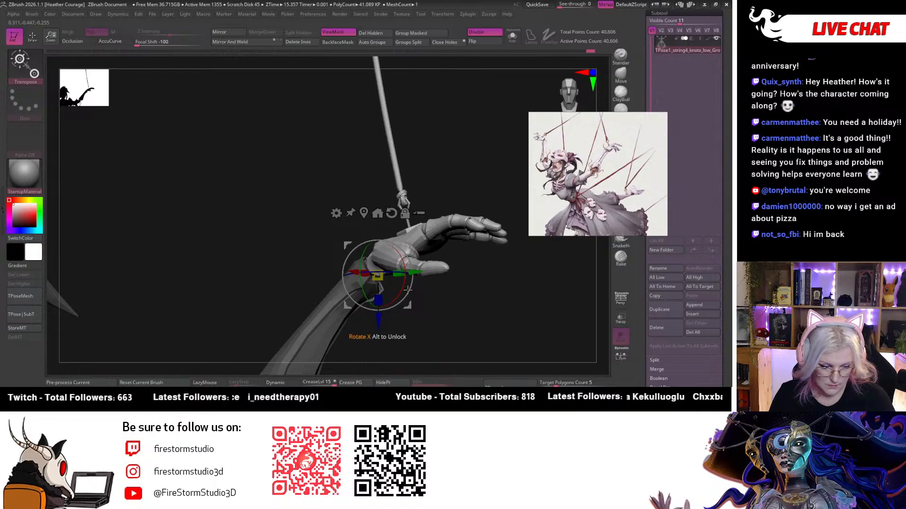
pyautogui.moveTo(446, 313)
pyautogui.mouseDown()
pyautogui.moveTo(479, 349)
pyautogui.moveTo(390, 346)
pyautogui.moveTo(500, 259)
pyautogui.mouseUp()
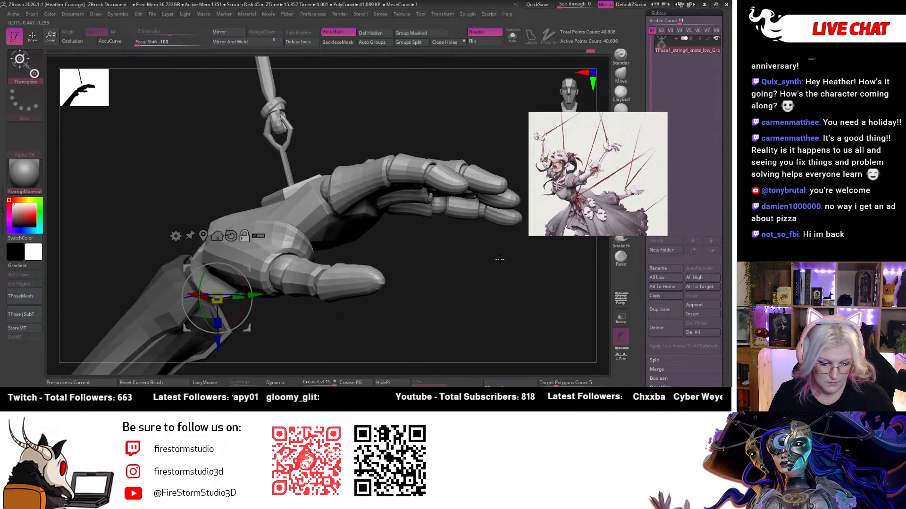
# Isolate the hands to examine their pose from several angles, and restore the whole model to view.
pyautogui.press('q')
pyautogui.moveTo(445, 296); pyautogui.dragTo(429, 330)
pyautogui.keyDown('ctrl'); pyautogui.keyDown('shift'); pyautogui.click(311, 266); pyautogui.keyUp('shift'); pyautogui.keyUp('ctrl')
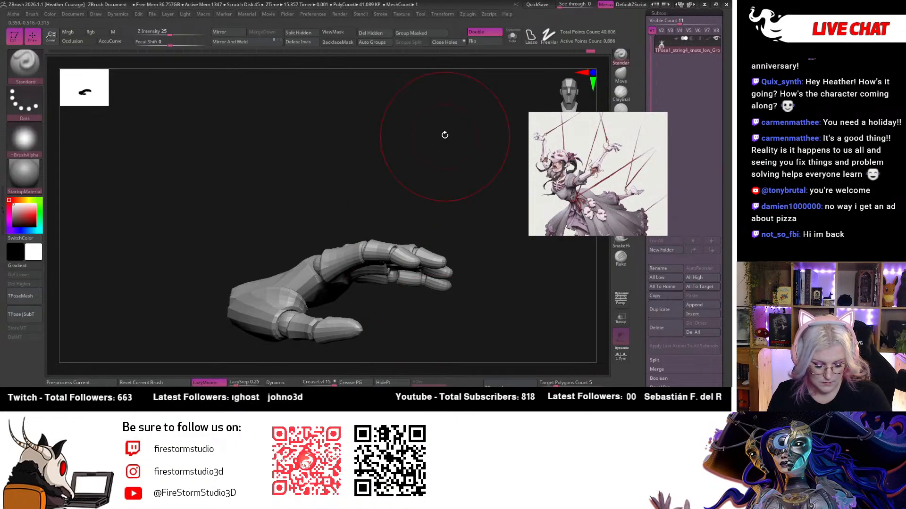
pyautogui.moveTo(442, 135)
pyautogui.keyDown('alt'); pyautogui.mouseDown()
pyautogui.moveTo(471, 147)
pyautogui.moveTo(451, 156)
pyautogui.moveTo(447, 265)
pyautogui.moveTo(487, 293)
pyautogui.moveTo(483, 324)
pyautogui.moveTo(483, 274)
pyautogui.moveTo(477, 315)
pyautogui.mouseUp(); pyautogui.keyUp('alt')
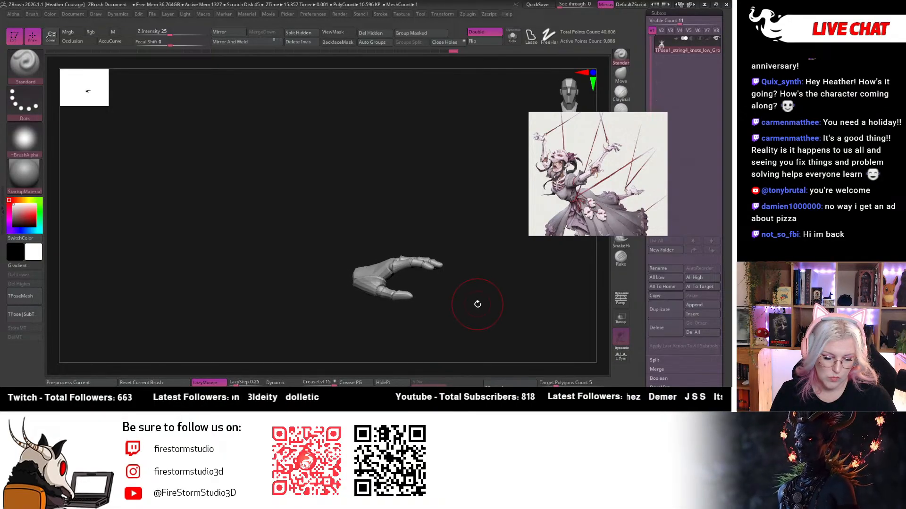
pyautogui.moveTo(472, 221); pyautogui.dragTo(568, 93)
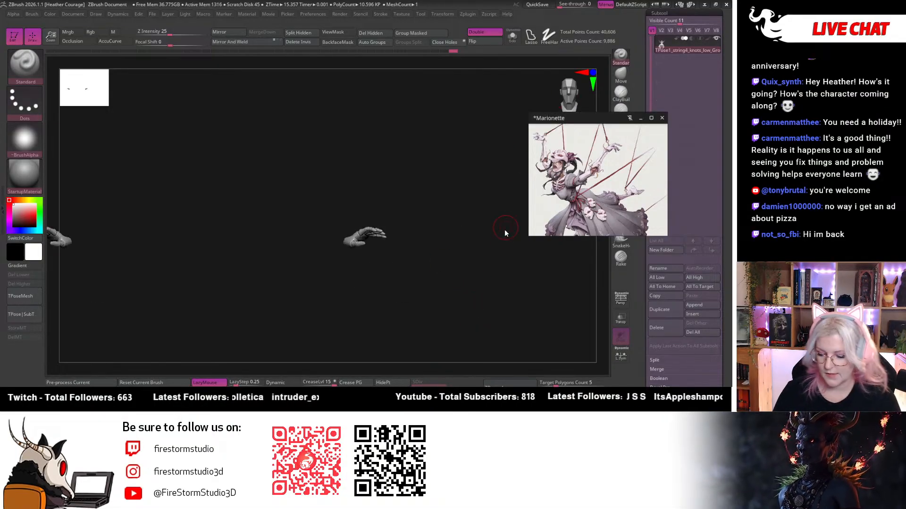
pyautogui.moveTo(434, 280); pyautogui.dragTo(462, 292)
pyautogui.moveTo(541, 240); pyautogui.dragTo(466, 275)
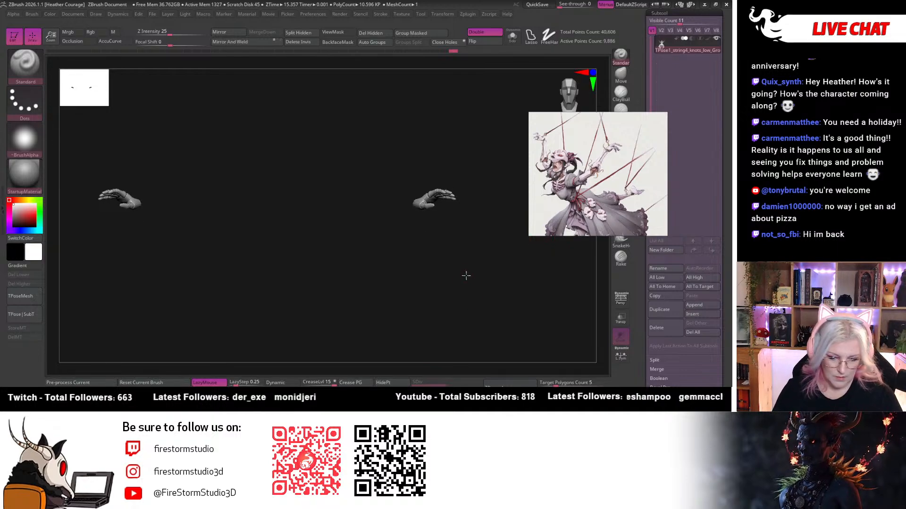
pyautogui.keyDown('ctrl'); pyautogui.keyDown('shift'); pyautogui.click(471, 292); pyautogui.keyUp('shift'); pyautogui.keyUp('ctrl')
pyautogui.press('f')
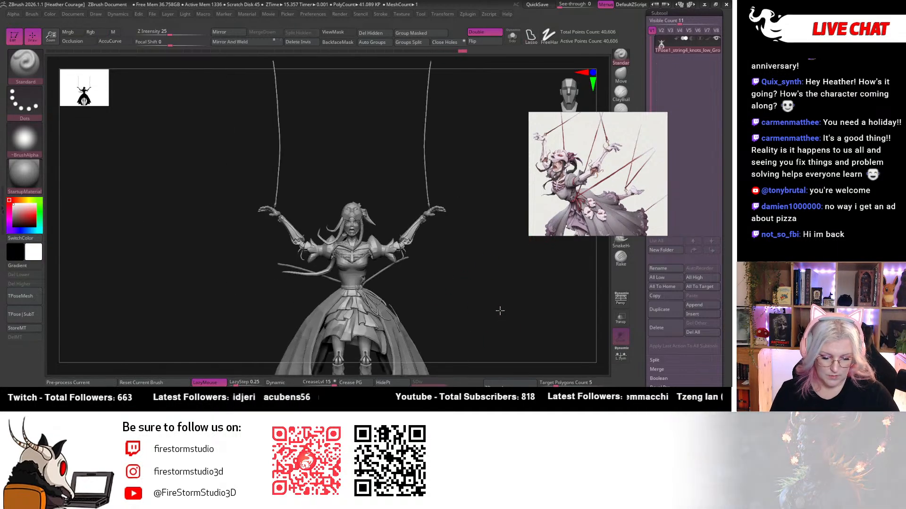
# Mask everything above the waist with a lasso, including the arms, head and trailing ribbon, leaving the skirt and waist cords unmasked.
pyautogui.moveTo(494, 275); pyautogui.dragTo(571, 93)
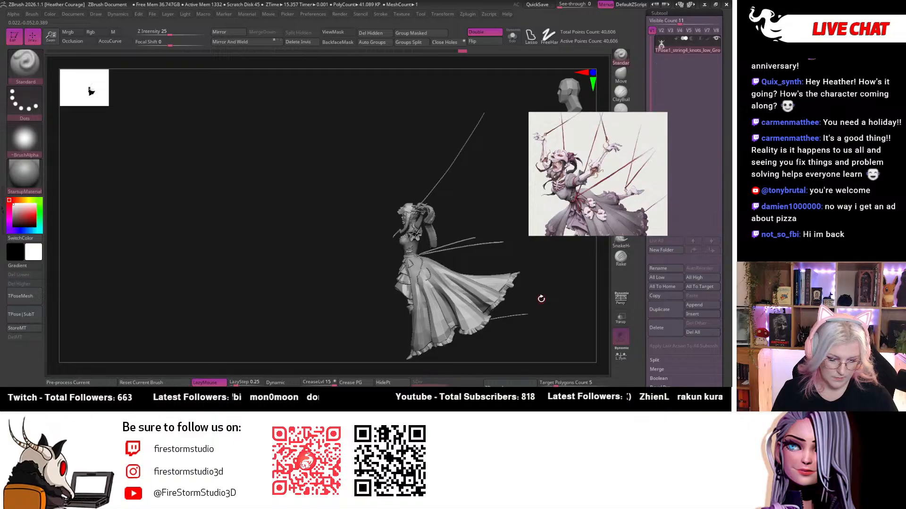
pyautogui.moveTo(544, 285); pyautogui.dragTo(547, 313)
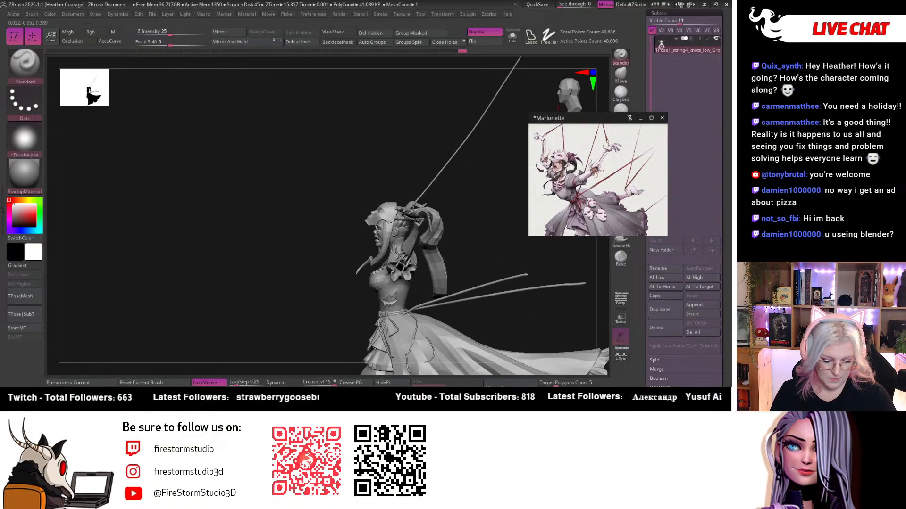
pyautogui.moveTo(413, 310)
pyautogui.keyDown('ctrl'); pyautogui.mouseDown()
pyautogui.moveTo(360, 307)
pyautogui.moveTo(380, 158)
pyautogui.moveTo(477, 232)
pyautogui.mouseUp(); pyautogui.keyUp('ctrl')
pyautogui.moveTo(482, 186)
pyautogui.mouseDown()
pyautogui.moveTo(451, 196)
pyautogui.moveTo(461, 196)
pyautogui.moveTo(467, 264)
pyautogui.moveTo(487, 289)
pyautogui.moveTo(472, 284)
pyautogui.moveTo(376, 337)
pyautogui.moveTo(148, 301)
pyautogui.moveTo(396, 305)
pyautogui.moveTo(493, 344)
pyautogui.moveTo(492, 287)
pyautogui.mouseUp()
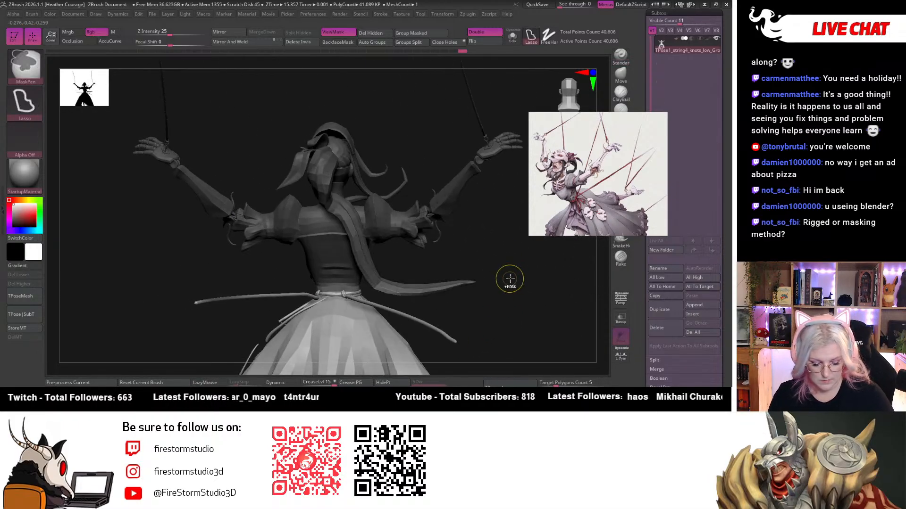
pyautogui.hotkey('ctrl', 'z')
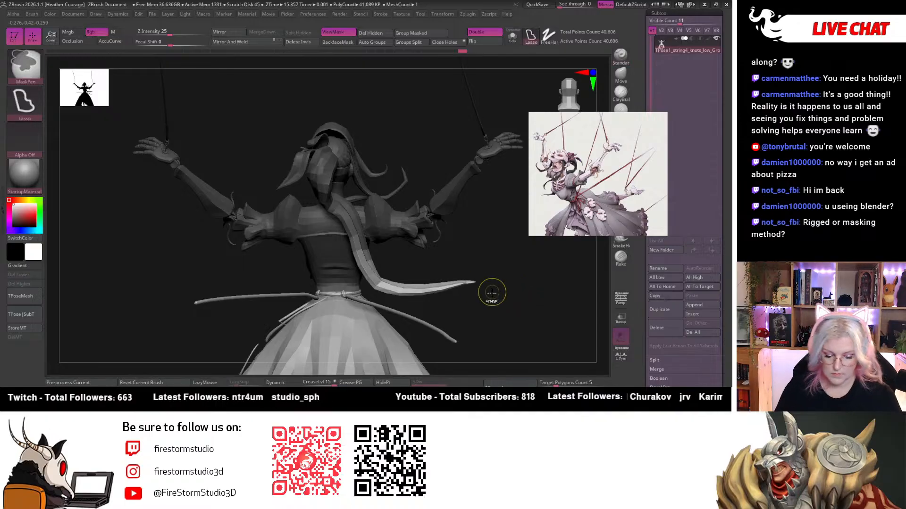
pyautogui.moveTo(487, 295)
pyautogui.keyDown('ctrl'); pyautogui.mouseDown()
pyautogui.moveTo(386, 295)
pyautogui.moveTo(351, 246)
pyautogui.moveTo(469, 263)
pyautogui.moveTo(476, 245)
pyautogui.moveTo(486, 259)
pyautogui.mouseUp(); pyautogui.keyUp('ctrl')
pyautogui.keyDown('ctrl'); pyautogui.moveTo(395, 251); pyautogui.dragTo(398, 248); pyautogui.keyUp('ctrl')
pyautogui.moveTo(465, 245)
pyautogui.mouseDown()
pyautogui.moveTo(467, 186)
pyautogui.moveTo(429, 216)
pyautogui.moveTo(390, 221)
pyautogui.mouseUp()
pyautogui.moveTo(232, 278)
pyautogui.keyDown('alt'); pyautogui.mouseDown()
pyautogui.moveTo(556, 269)
pyautogui.moveTo(340, 283)
pyautogui.moveTo(111, 249)
pyautogui.mouseUp(); pyautogui.keyUp('alt')
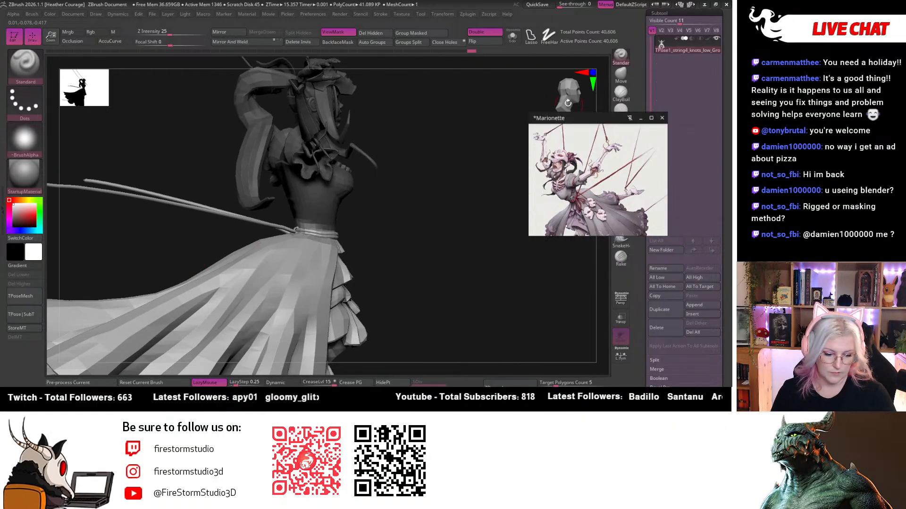
# Invert the mask so the skirt is protected, and place the transform gizmo at the waist.
pyautogui.moveTo(568, 103)
pyautogui.mouseDown()
pyautogui.moveTo(452, 273)
pyautogui.moveTo(397, 189)
pyautogui.moveTo(384, 266)
pyautogui.mouseUp()
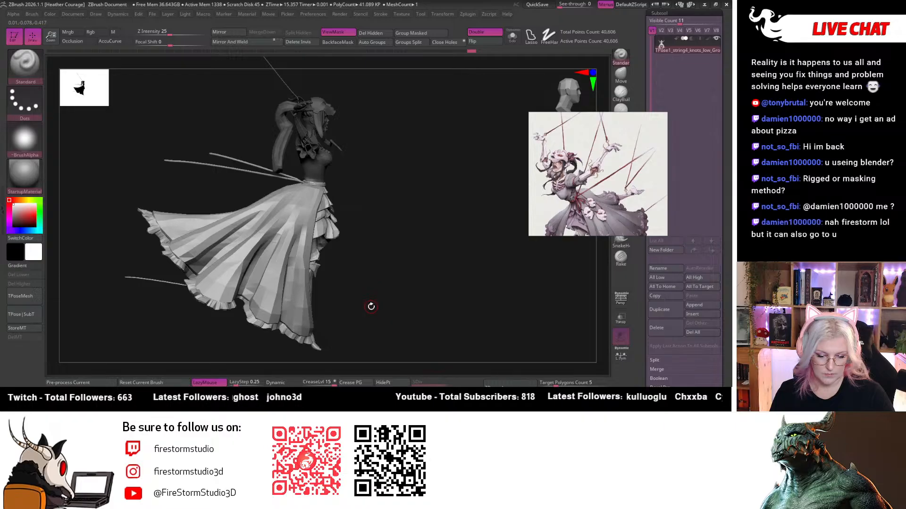
pyautogui.press('w')
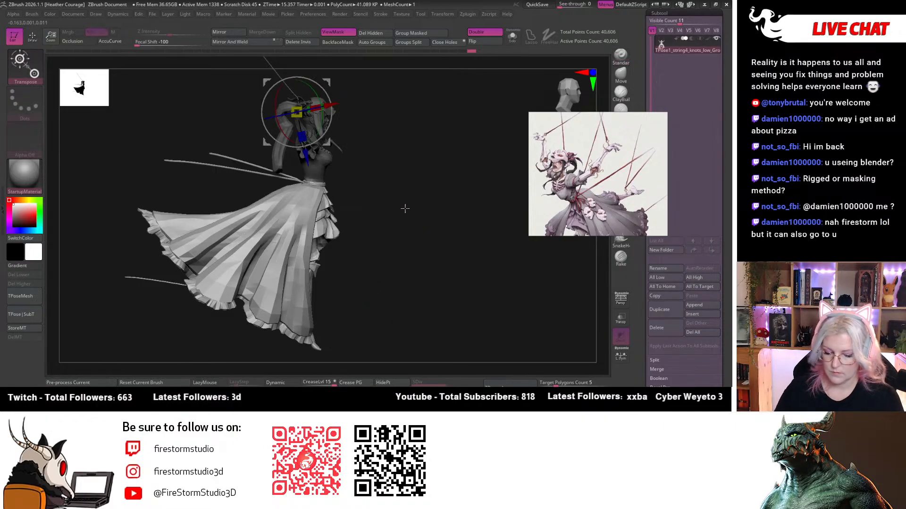
pyautogui.click(325, 183)
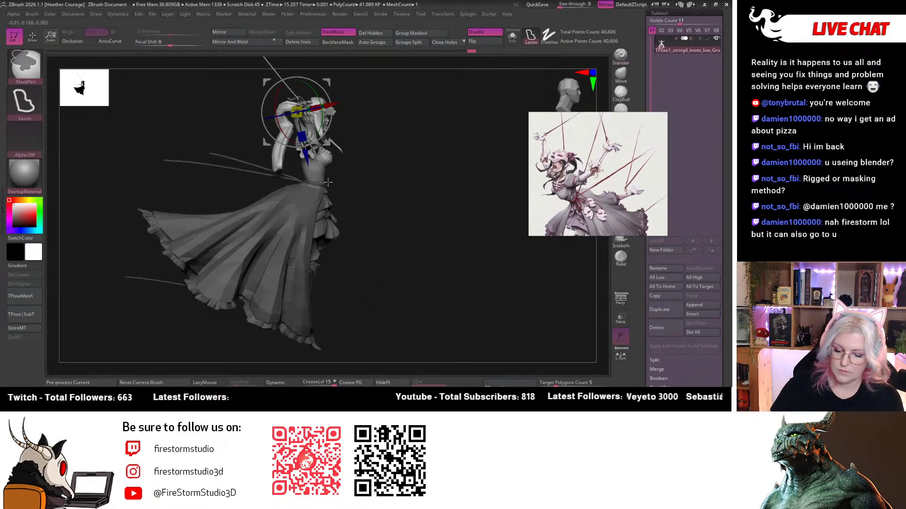
pyautogui.keyDown('alt'); pyautogui.click(312, 179); pyautogui.keyUp('alt')
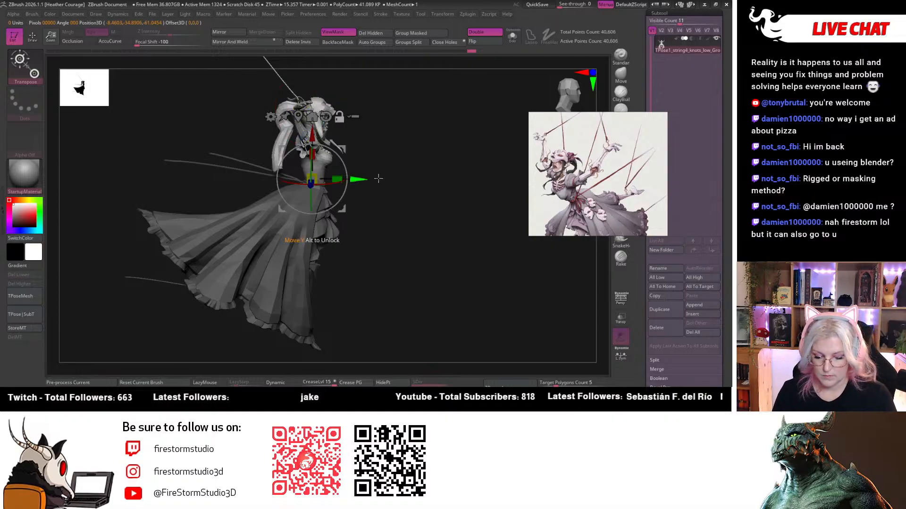
# Lean the unmasked upper body at the waist and twist it sideways about 8.7 degrees.
pyautogui.keyDown('ctrl'); pyautogui.moveTo(378, 179); pyautogui.dragTo(414, 203, button='right'); pyautogui.keyUp('ctrl')
pyautogui.moveTo(343, 162); pyautogui.dragTo(338, 158)
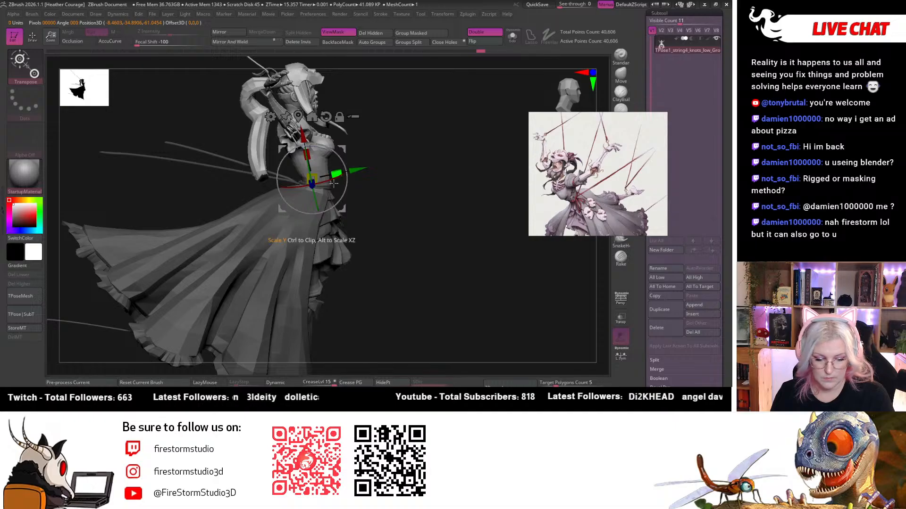
pyautogui.moveTo(388, 283); pyautogui.dragTo(290, 278)
pyautogui.moveTo(568, 92)
pyautogui.mouseDown()
pyautogui.moveTo(483, 168)
pyautogui.moveTo(452, 180)
pyautogui.moveTo(562, 101)
pyautogui.mouseUp()
pyautogui.moveTo(235, 289); pyautogui.dragTo(312, 208)
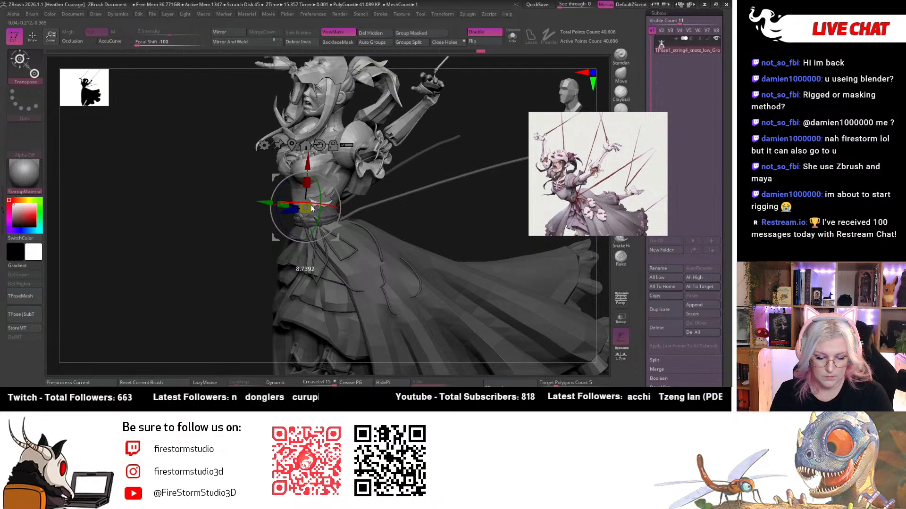
pyautogui.keyDown('alt'); pyautogui.moveTo(236, 299); pyautogui.dragTo(141, 302); pyautogui.keyUp('alt')
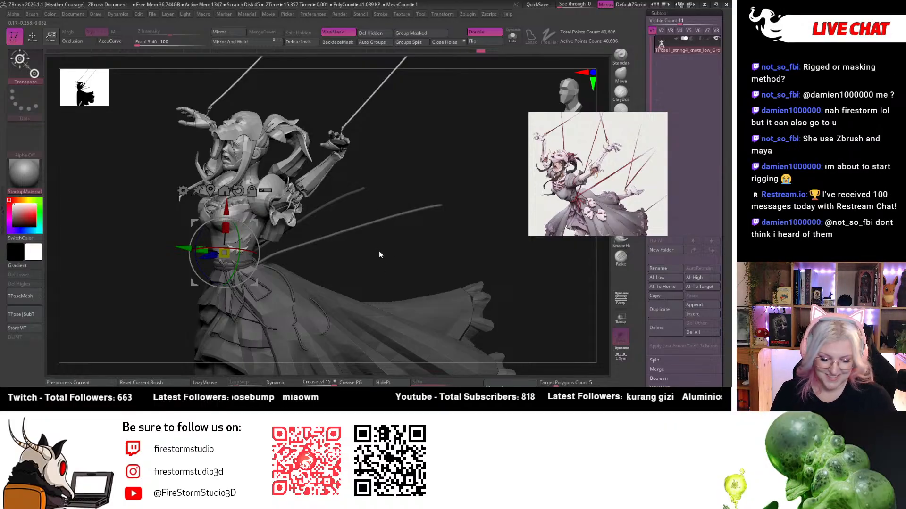
# Tilt the unmasked upper body slightly further at the waist, seen from the side.
pyautogui.moveTo(379, 254); pyautogui.dragTo(391, 255)
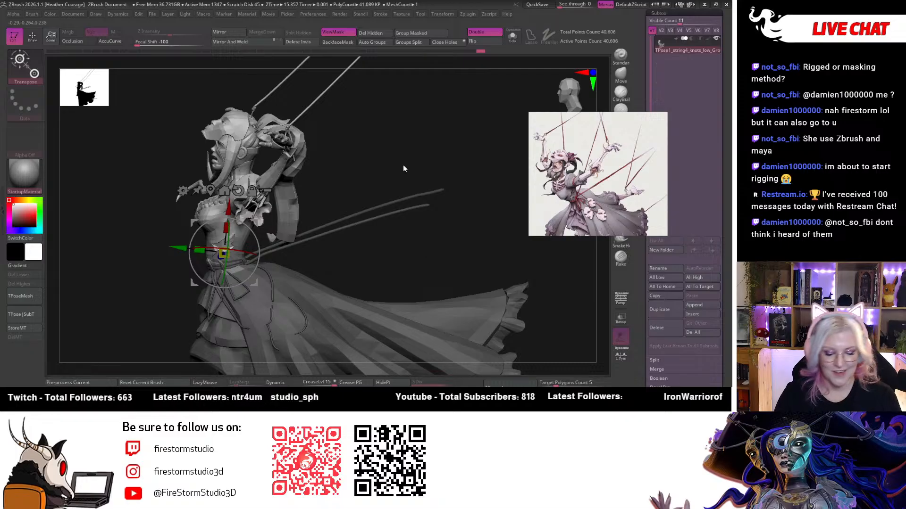
pyautogui.keyDown('ctrl'); pyautogui.moveTo(387, 140); pyautogui.dragTo(342, 228, button='right'); pyautogui.keyUp('ctrl')
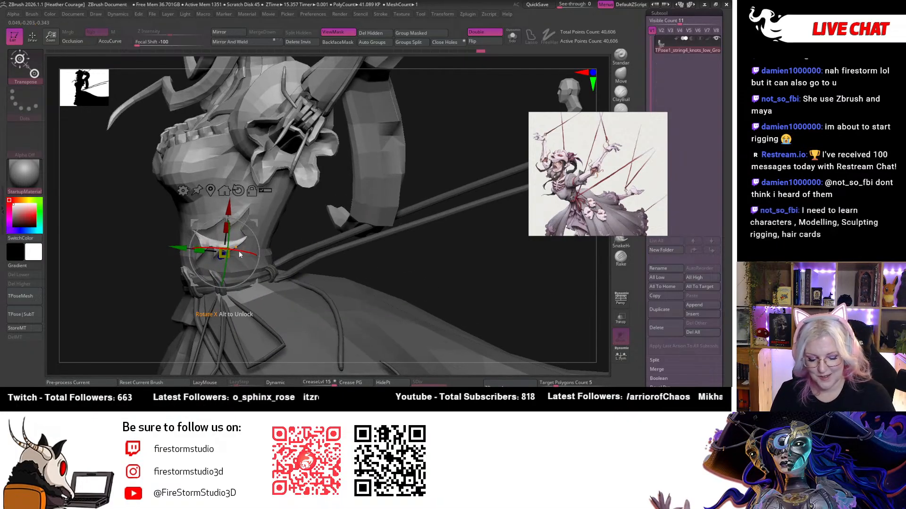
pyautogui.moveTo(242, 252); pyautogui.dragTo(255, 250)
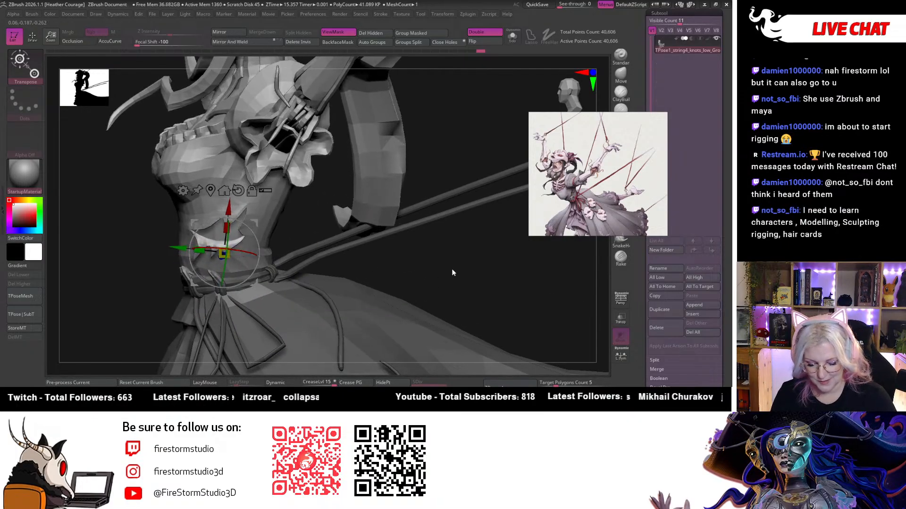
# Adjust the mask around the waist just above the belt with lassos, and place the transform gizmo at the front of the waist.
pyautogui.moveTo(451, 268)
pyautogui.mouseDown(button='right')
pyautogui.moveTo(466, 267)
pyautogui.moveTo(452, 273)
pyautogui.moveTo(417, 246)
pyautogui.mouseUp(button='right')
pyautogui.moveTo(361, 247); pyautogui.dragTo(464, 258, button='right')
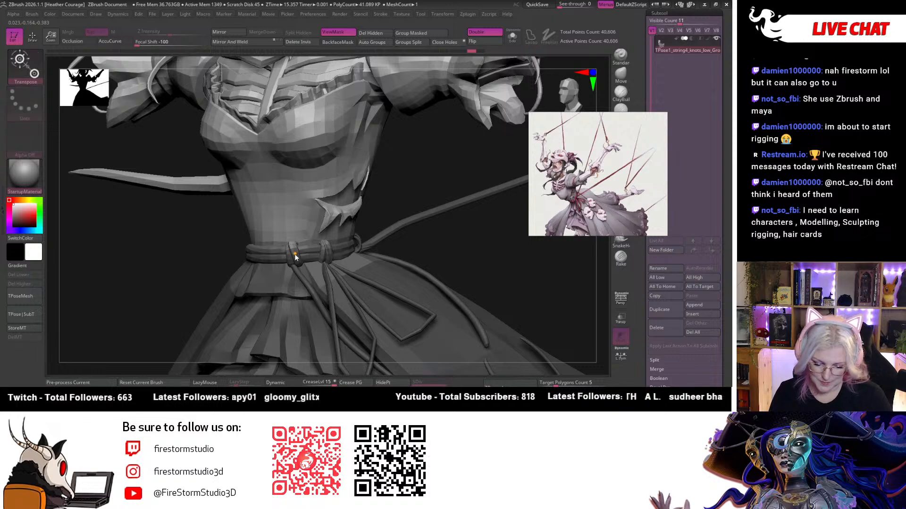
pyautogui.press('ctrl')
pyautogui.press('ctrl')
pyautogui.press('ctrl')
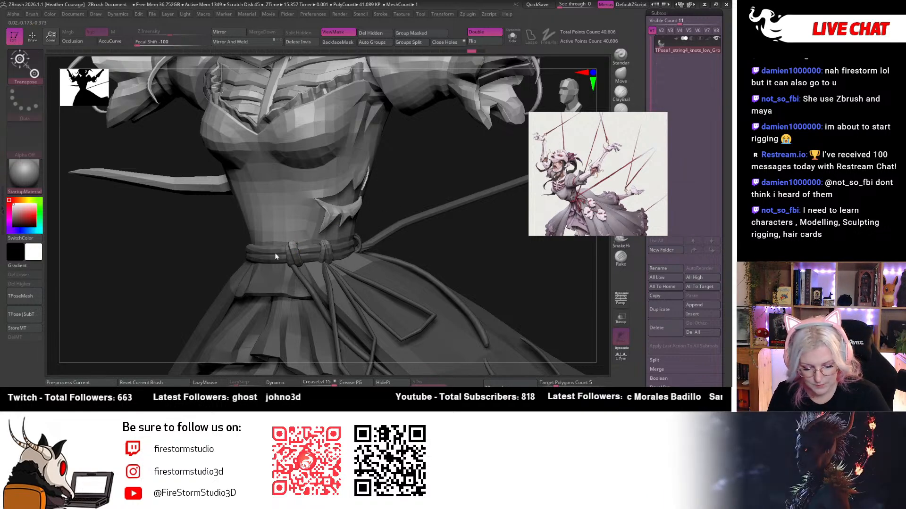
pyautogui.press('ctrl')
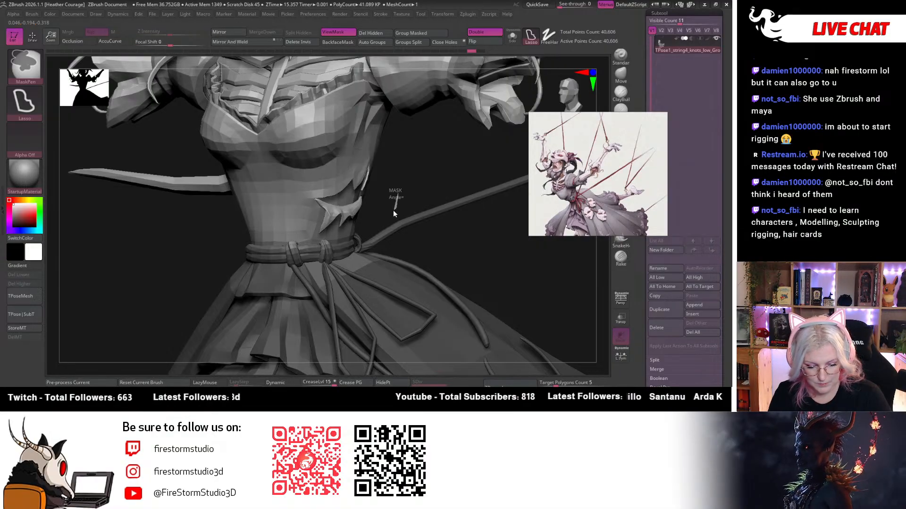
pyautogui.keyDown('ctrl'); pyautogui.moveTo(398, 194); pyautogui.dragTo(361, 232); pyautogui.keyUp('ctrl')
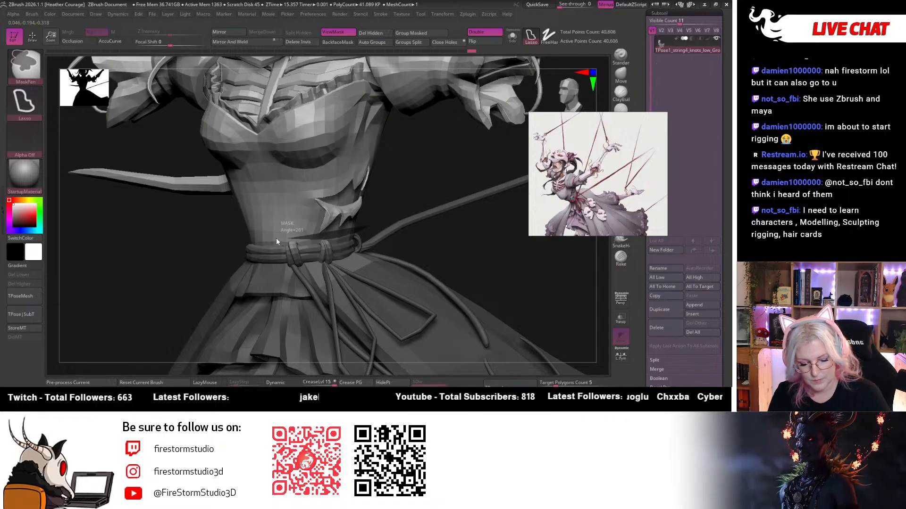
pyautogui.moveTo(276, 241)
pyautogui.keyDown('ctrl'); pyautogui.mouseDown()
pyautogui.moveTo(326, 275)
pyautogui.moveTo(349, 268)
pyautogui.mouseUp(); pyautogui.keyUp('ctrl')
pyautogui.moveTo(460, 276); pyautogui.dragTo(452, 278)
pyautogui.click(320, 230)
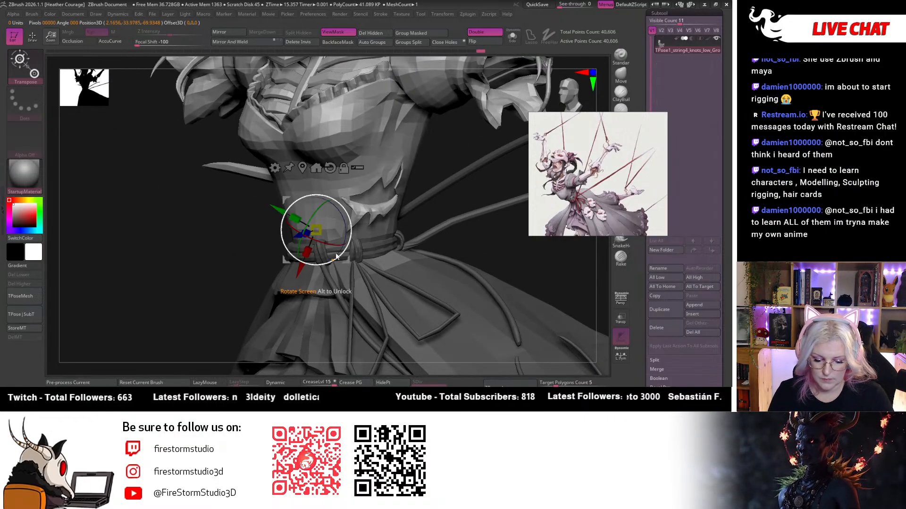
# Try small rotations of the upper body around the waist gizmo, and undo the last one.
pyautogui.moveTo(484, 266); pyautogui.dragTo(562, 105)
pyautogui.moveTo(264, 238); pyautogui.dragTo(297, 240)
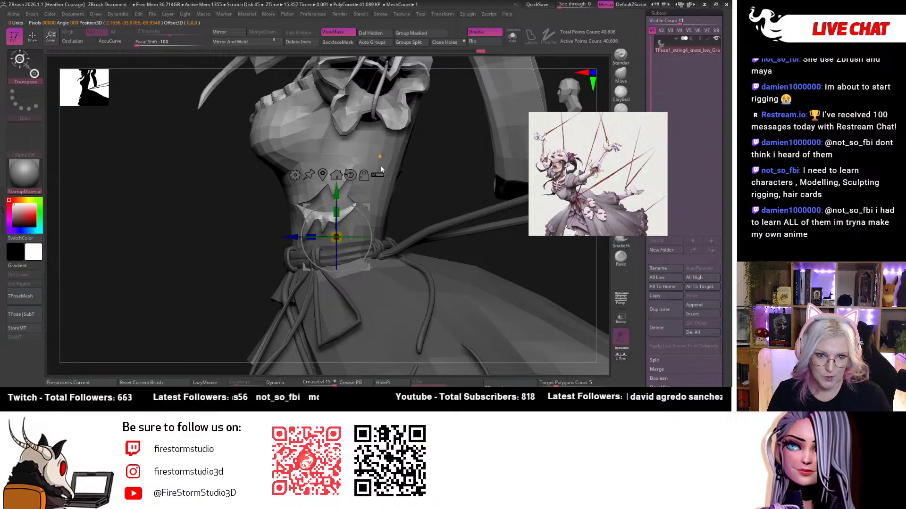
pyautogui.moveTo(355, 239); pyautogui.dragTo(313, 220)
pyautogui.moveTo(360, 241); pyautogui.dragTo(363, 241)
pyautogui.moveTo(478, 260); pyautogui.dragTo(443, 250)
pyautogui.click(572, 87)
pyautogui.moveTo(358, 241)
pyautogui.mouseDown()
pyautogui.moveTo(346, 245)
pyautogui.moveTo(360, 238)
pyautogui.mouseUp()
pyautogui.hotkey('ctrl', 'z')
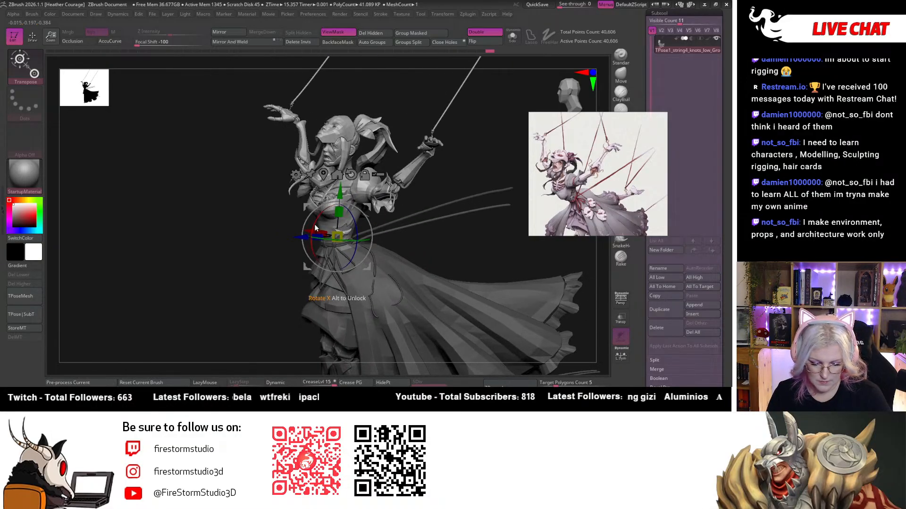
# Try to lean the upper body strongly forward at the waist, and undo the rotations.
pyautogui.moveTo(426, 226); pyautogui.dragTo(430, 287)
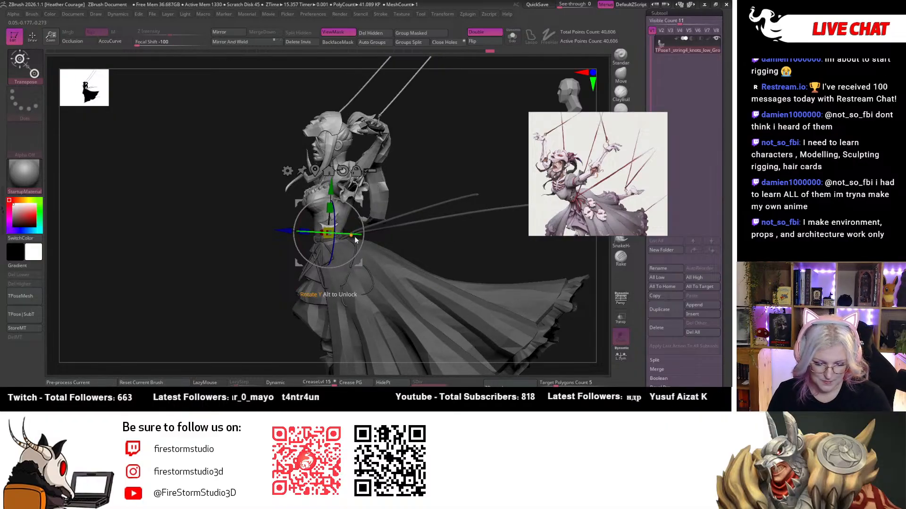
pyautogui.moveTo(355, 240); pyautogui.dragTo(344, 217)
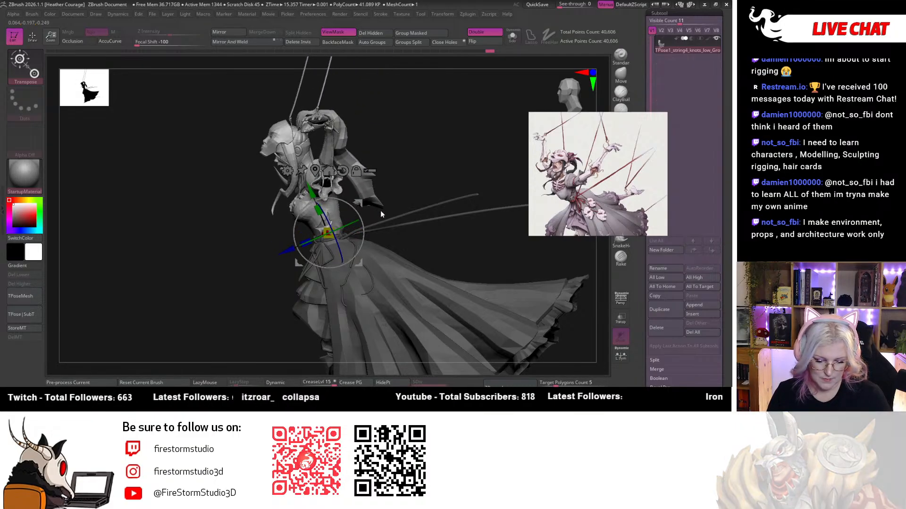
pyautogui.keyDown('ctrl'); pyautogui.moveTo(426, 162); pyautogui.dragTo(472, 293, button='right'); pyautogui.keyUp('ctrl')
pyautogui.moveTo(285, 252); pyautogui.dragTo(282, 253)
pyautogui.moveTo(281, 253)
pyautogui.mouseDown(button='right')
pyautogui.moveTo(279, 261)
pyautogui.moveTo(344, 260)
pyautogui.mouseUp(button='right')
pyautogui.moveTo(399, 217)
pyautogui.mouseDown(button='right')
pyautogui.moveTo(407, 182)
pyautogui.moveTo(396, 185)
pyautogui.moveTo(447, 230)
pyautogui.moveTo(465, 214)
pyautogui.moveTo(449, 217)
pyautogui.moveTo(533, 244)
pyautogui.moveTo(567, 106)
pyautogui.moveTo(404, 182)
pyautogui.mouseUp(button='right')
pyautogui.hotkey('ctrl', 'z')
pyautogui.hotkey('ctrl', 'z')
# Place the gizmo at the back of the waist with its orientation reset, and lean the upper body forward about 6.6 degrees.
pyautogui.press('w')
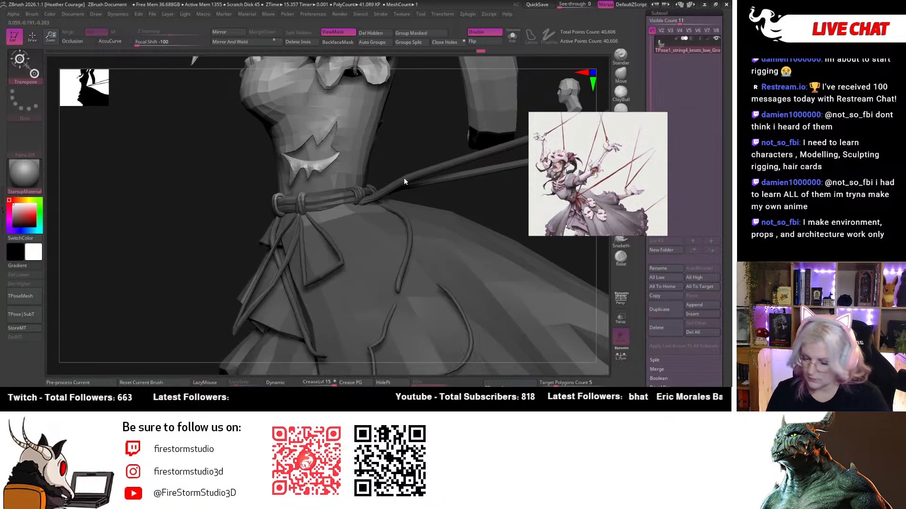
pyautogui.click(395, 189)
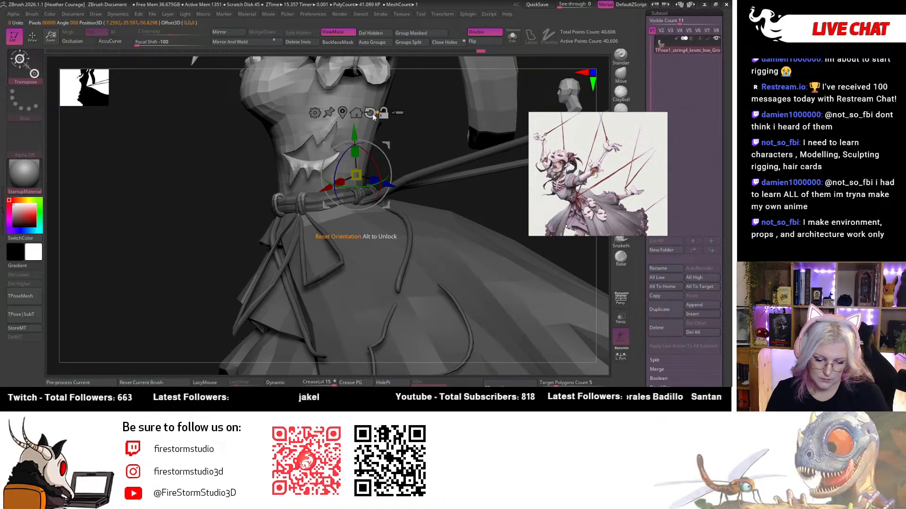
pyautogui.press('ctrl')
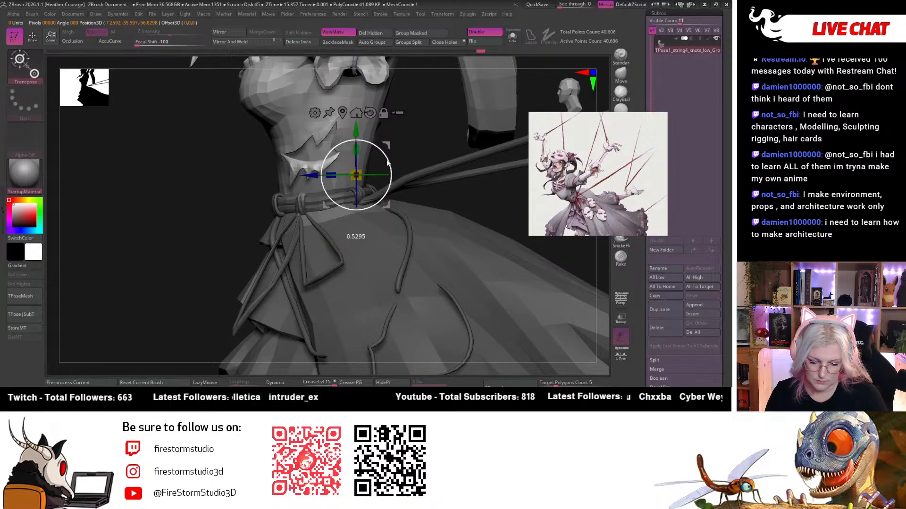
pyautogui.moveTo(387, 163); pyautogui.dragTo(380, 165)
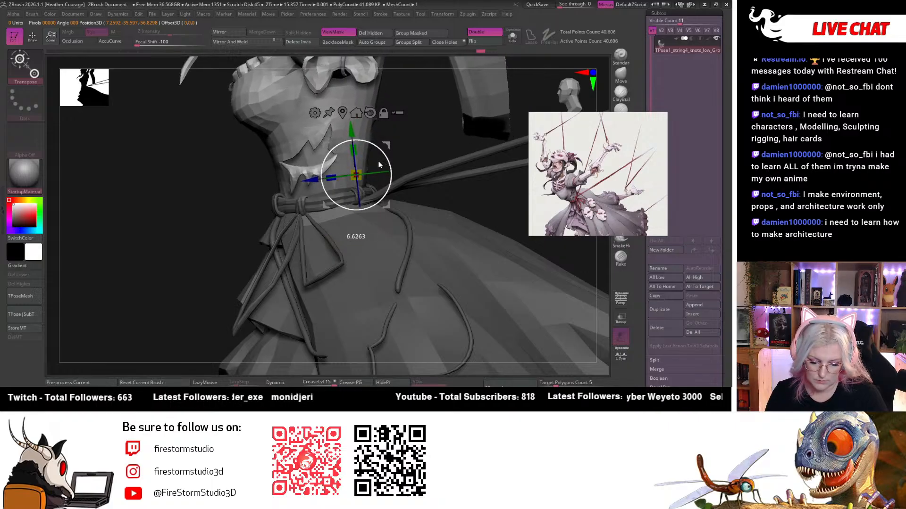
pyautogui.moveTo(186, 302); pyautogui.dragTo(227, 292)
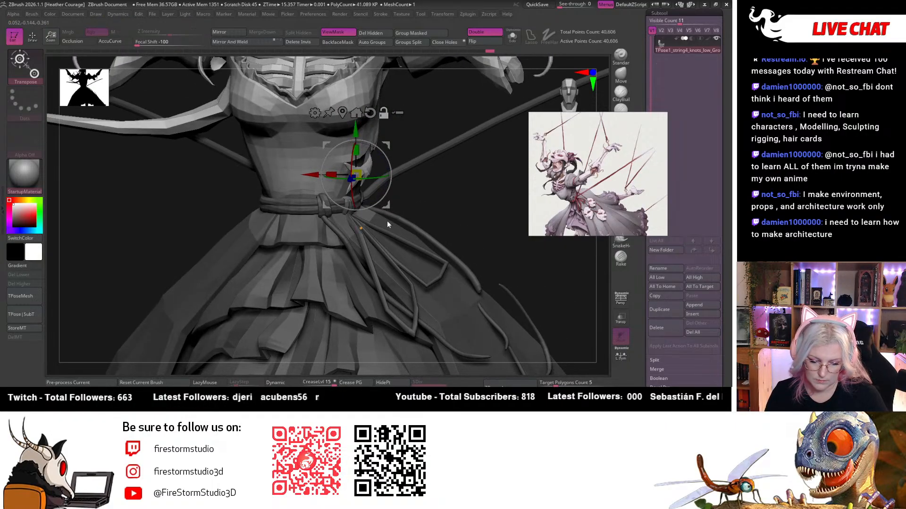
# Tilt the upper body back upright at the waist by about 6.5 degrees.
pyautogui.press('f')
pyautogui.moveTo(443, 161); pyautogui.dragTo(569, 91)
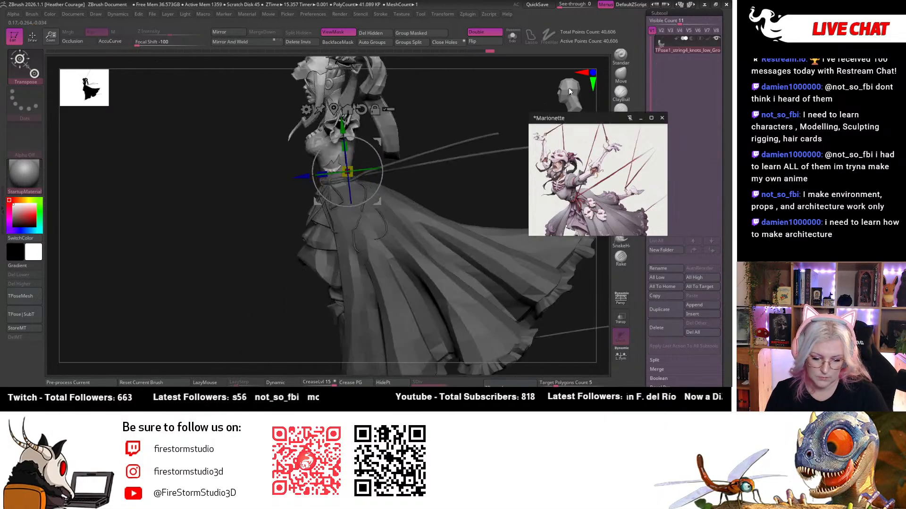
pyautogui.moveTo(477, 214); pyautogui.dragTo(463, 200)
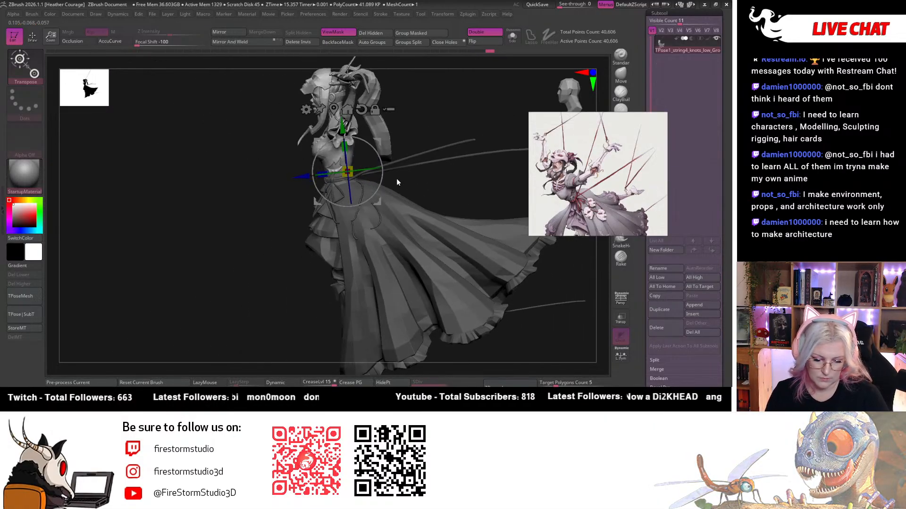
pyautogui.moveTo(365, 171); pyautogui.dragTo(371, 169)
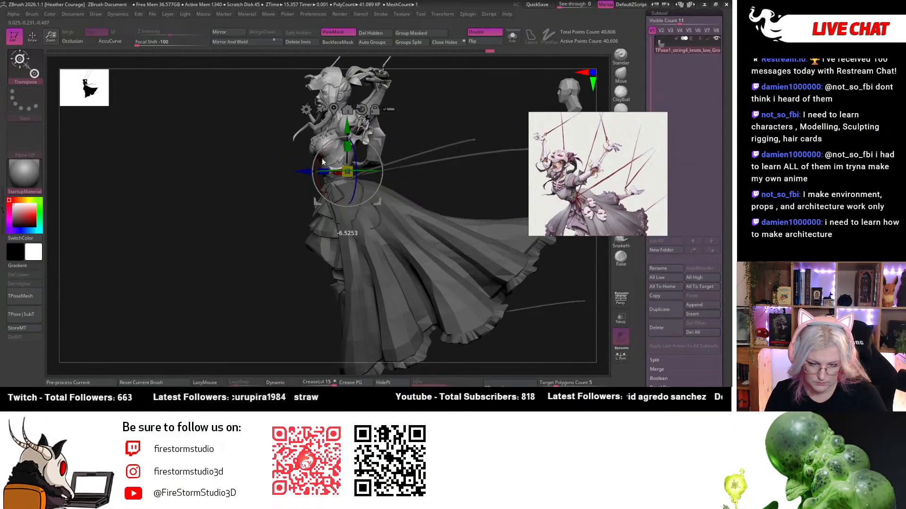
# Clear the mask from the whole model, and frame the full figure from the side.
pyautogui.keyDown('ctrl'); pyautogui.moveTo(447, 116); pyautogui.dragTo(492, 180, button='right'); pyautogui.keyUp('ctrl')
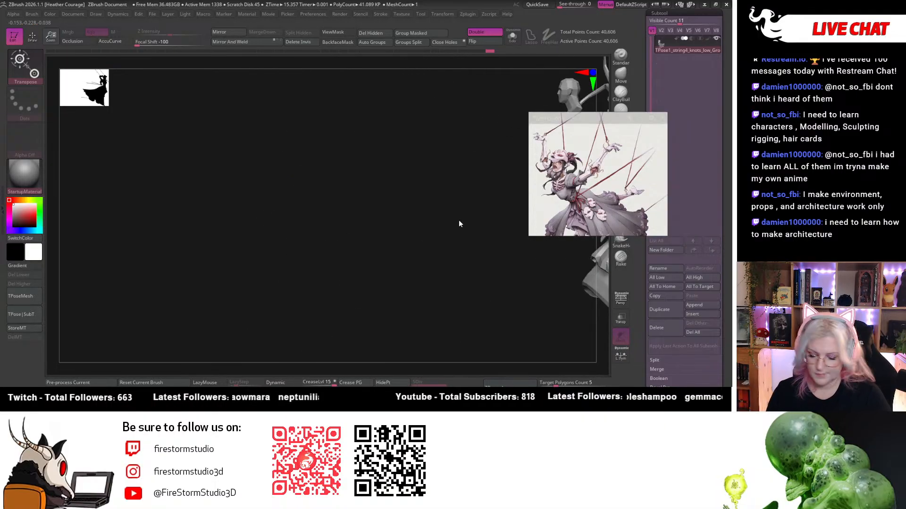
pyautogui.press('f')
pyautogui.moveTo(573, 87); pyautogui.dragTo(477, 231, button='right')
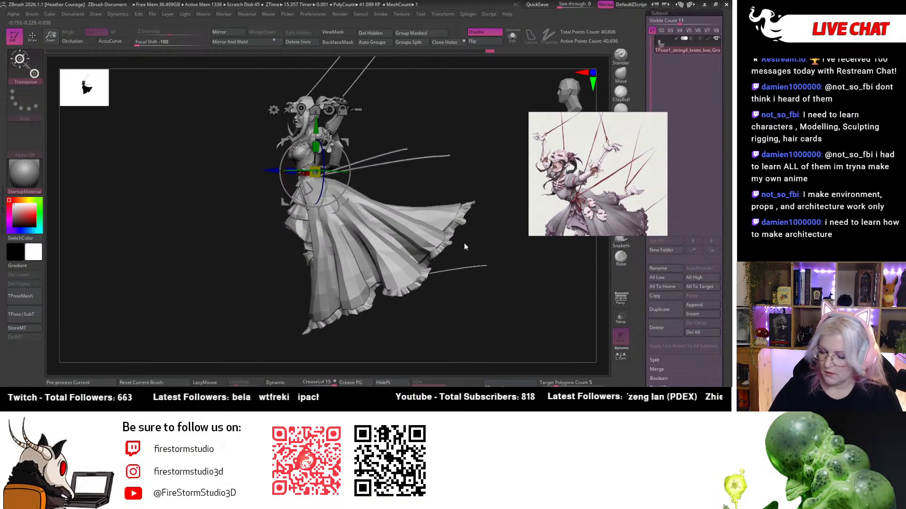
pyautogui.moveTo(347, 190); pyautogui.dragTo(344, 156)
pyautogui.keyDown('alt'); pyautogui.moveTo(290, 311); pyautogui.dragTo(324, 364); pyautogui.keyUp('alt')
pyautogui.keyDown('alt'); pyautogui.moveTo(208, 320); pyautogui.dragTo(225, 342); pyautogui.keyUp('alt')
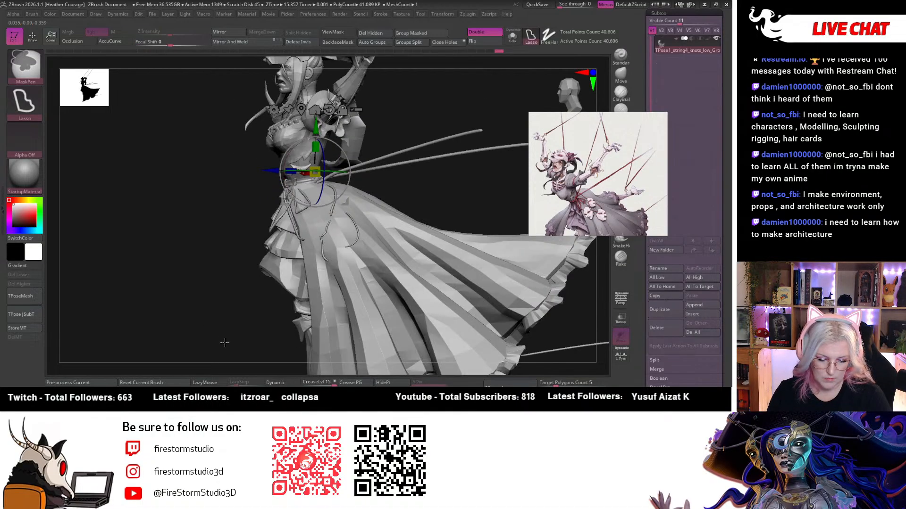
# Step backward and forward through the recent waist rotations and mask changes to compare the poses.
pyautogui.hotkey('ctrl', 'h')
pyautogui.hotkey('ctrl', 'z')
pyautogui.hotkey('ctrl', 'z')
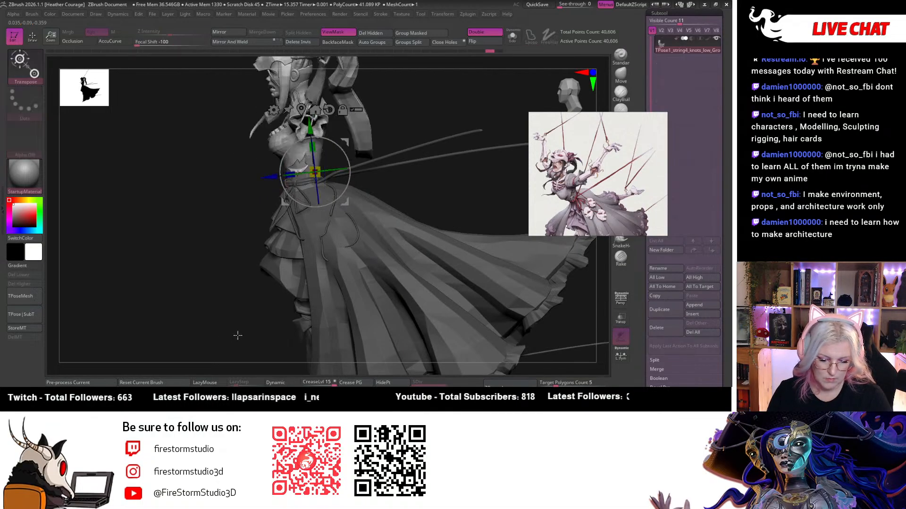
pyautogui.hotkey('ctrl', 'h')
pyautogui.hotkey('ctrl', 'z')
pyautogui.hotkey('ctrl', 'h')
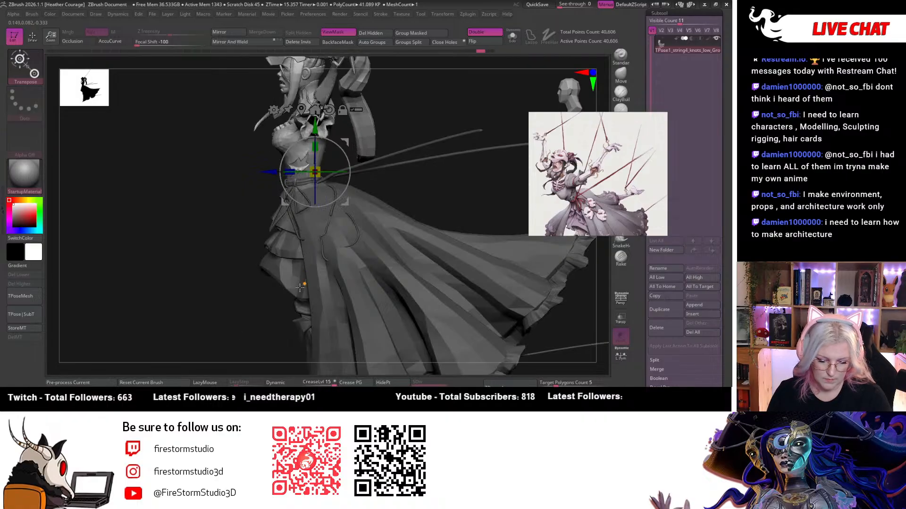
pyautogui.hotkey('ctrl', 'h')
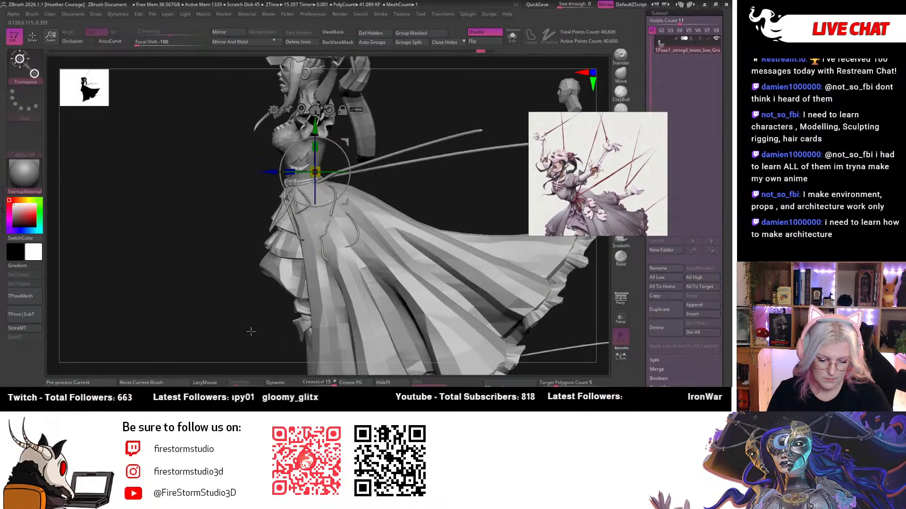
pyautogui.hotkey('ctrl', 'z')
pyautogui.hotkey('ctrl', 'z')
# Lean the whole unmasked figure forward around the waist gizmo so the skirt swings up behind it.
pyautogui.moveTo(568, 102); pyautogui.dragTo(240, 330)
pyautogui.moveTo(348, 185); pyautogui.dragTo(349, 182)
pyautogui.keyDown('alt'); pyautogui.moveTo(248, 285); pyautogui.dragTo(335, 204); pyautogui.keyUp('alt')
pyautogui.moveTo(348, 131)
pyautogui.keyDown('alt'); pyautogui.mouseDown()
pyautogui.moveTo(380, 156)
pyautogui.moveTo(186, 123)
pyautogui.mouseUp(); pyautogui.keyUp('alt')
# Mask the upper body, head, arms and their strings with a lasso, and invert the mask so the skirt is protected.
pyautogui.press('ctrl')
pyautogui.moveTo(189, 300)
pyautogui.keyDown('alt'); pyautogui.mouseDown()
pyautogui.moveTo(173, 253)
pyautogui.moveTo(285, 252)
pyautogui.mouseUp(); pyautogui.keyUp('alt')
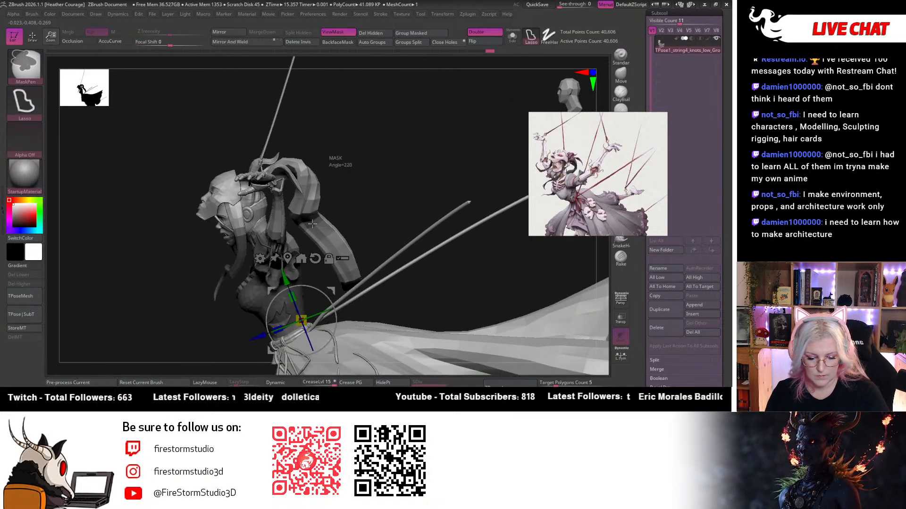
pyautogui.moveTo(313, 223)
pyautogui.keyDown('ctrl'); pyautogui.mouseDown()
pyautogui.moveTo(367, 83)
pyautogui.moveTo(350, 198)
pyautogui.moveTo(361, 157)
pyautogui.moveTo(328, 162)
pyautogui.moveTo(356, 95)
pyautogui.moveTo(264, 90)
pyautogui.mouseUp(); pyautogui.keyUp('ctrl')
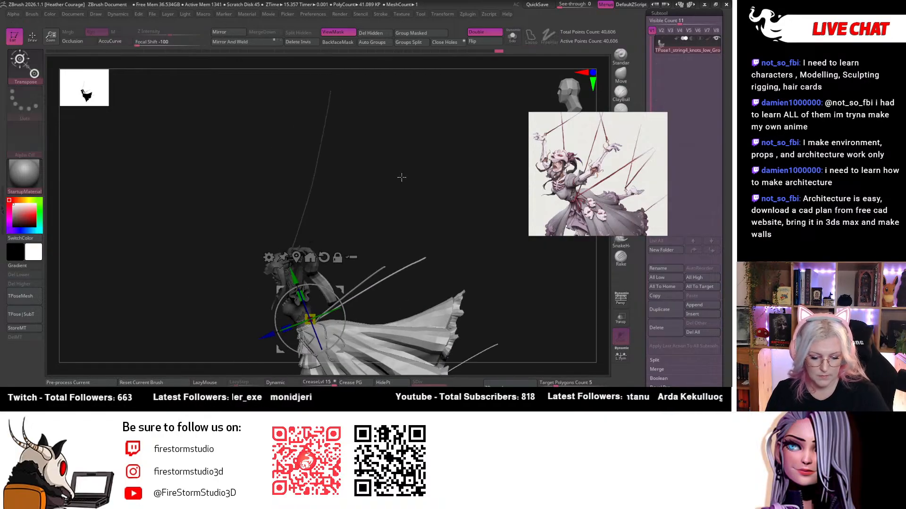
pyautogui.moveTo(402, 177); pyautogui.dragTo(575, 92)
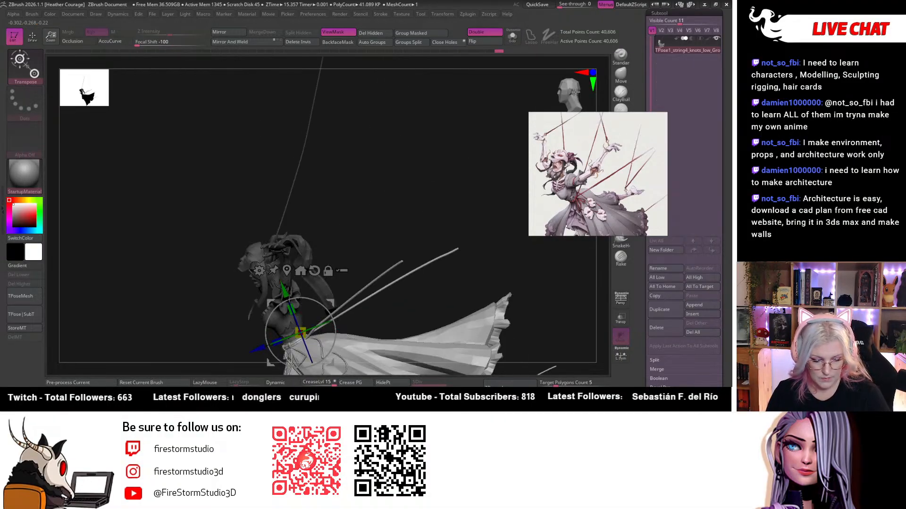
pyautogui.moveTo(411, 194); pyautogui.dragTo(383, 191)
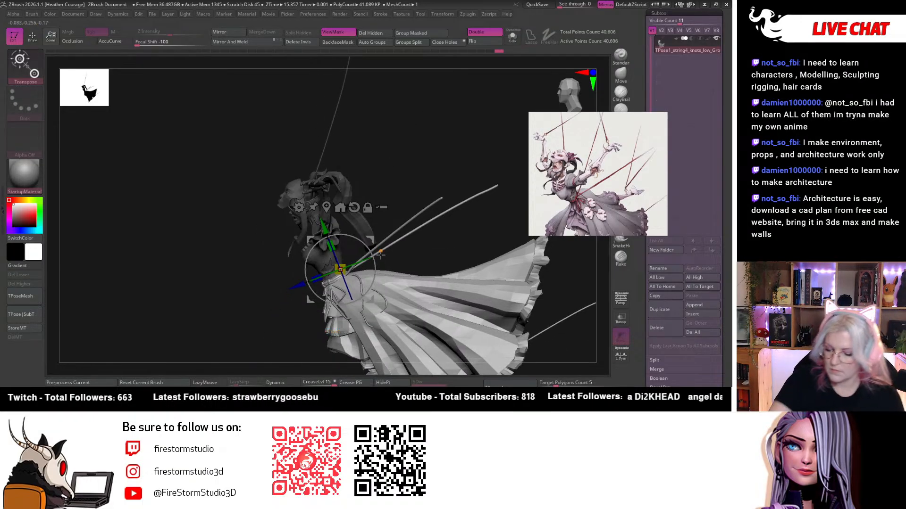
pyautogui.keyDown('ctrl'); pyautogui.click(478, 146); pyautogui.keyUp('ctrl')
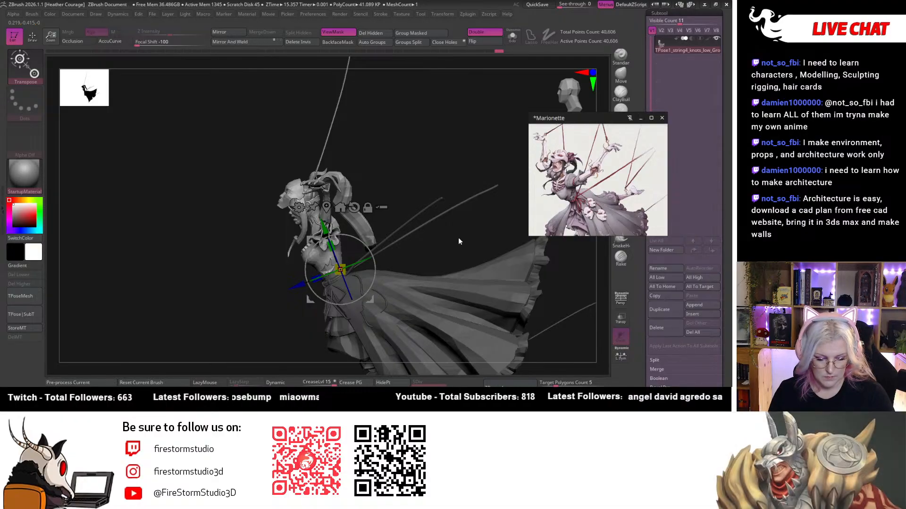
# Raise the leaning upper body slightly at the waist, and twist it around its vertical axis.
pyautogui.keyDown('alt'); pyautogui.moveTo(459, 239); pyautogui.dragTo(431, 210); pyautogui.keyUp('alt')
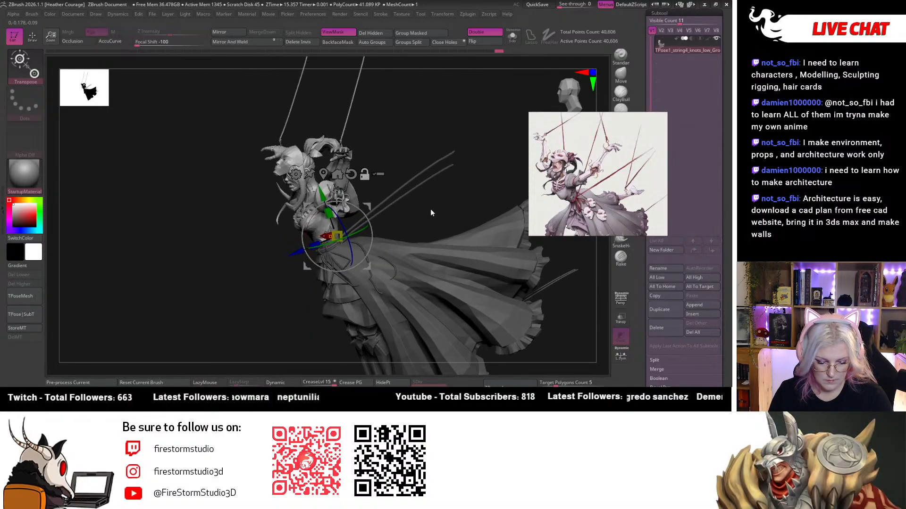
pyautogui.moveTo(355, 216); pyautogui.dragTo(372, 214)
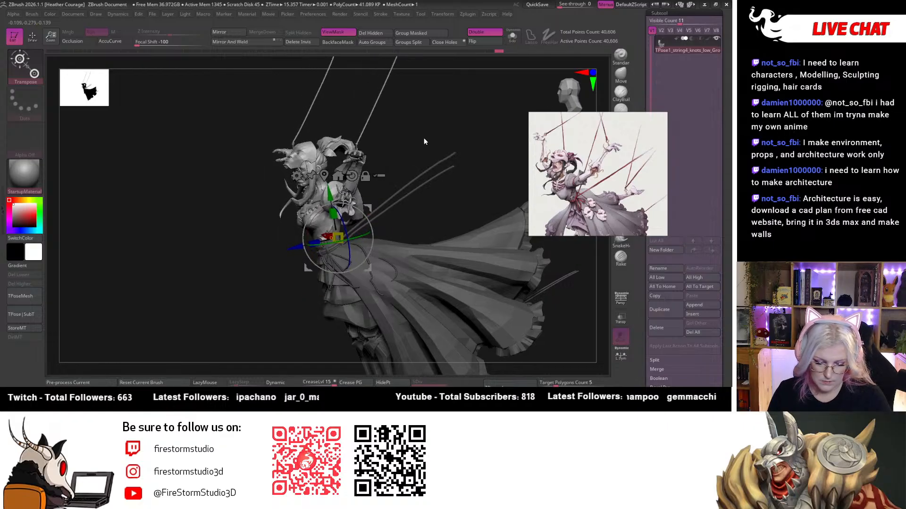
pyautogui.keyDown('ctrl'); pyautogui.moveTo(424, 139); pyautogui.dragTo(434, 182, button='right'); pyautogui.keyUp('ctrl')
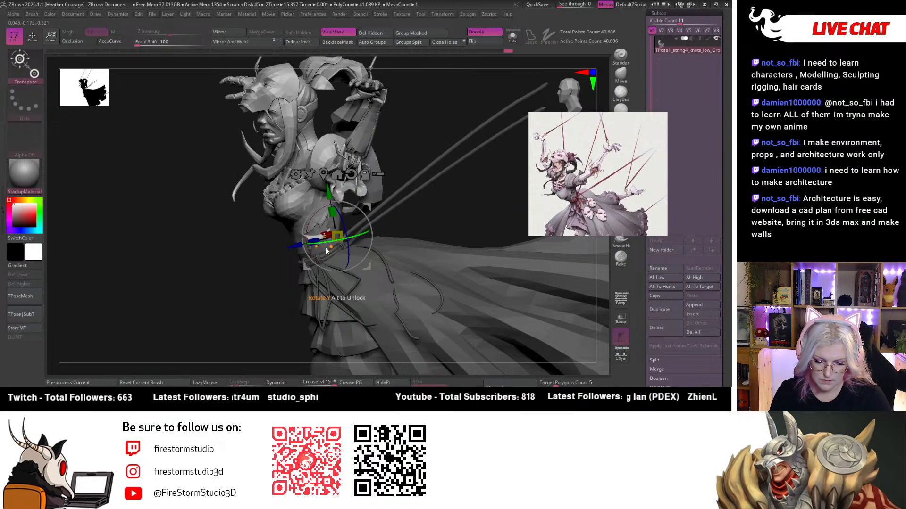
pyautogui.moveTo(325, 248)
pyautogui.mouseDown()
pyautogui.moveTo(331, 244)
pyautogui.moveTo(323, 247)
pyautogui.mouseUp()
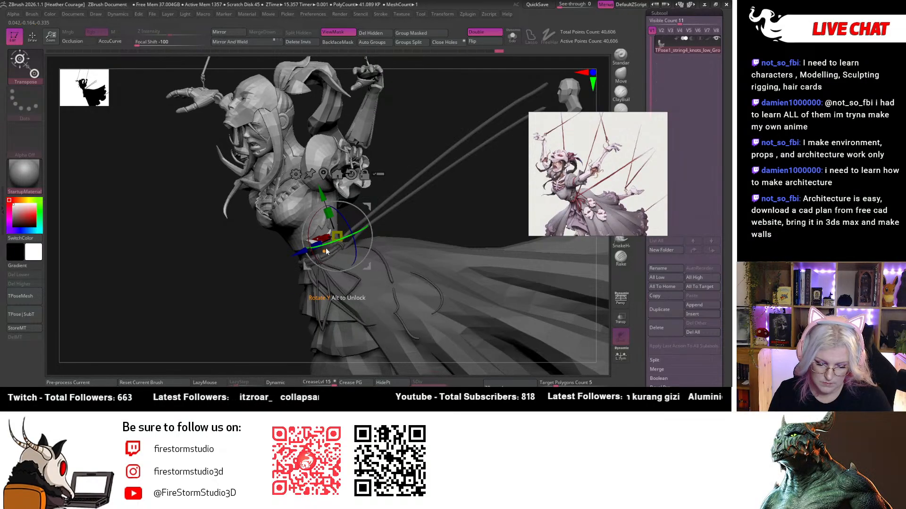
# Twist the unmasked upper body, head and arms further around the vertical axis at the waist.
pyautogui.keyDown('alt'); pyautogui.moveTo(233, 320); pyautogui.dragTo(376, 221); pyautogui.keyUp('alt')
pyautogui.keyDown('alt'); pyautogui.moveTo(457, 216); pyautogui.dragTo(514, 187); pyautogui.keyUp('alt')
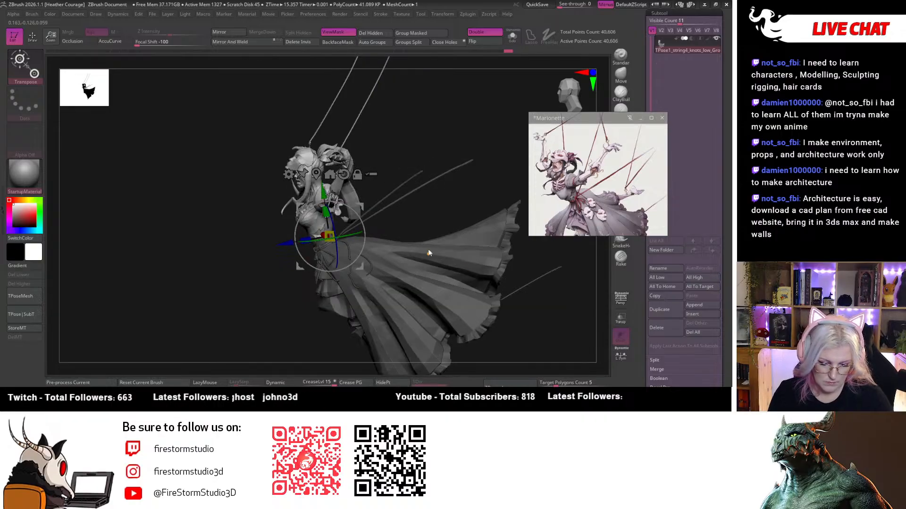
pyautogui.keyDown('alt'); pyautogui.moveTo(445, 203); pyautogui.dragTo(415, 235); pyautogui.keyUp('alt')
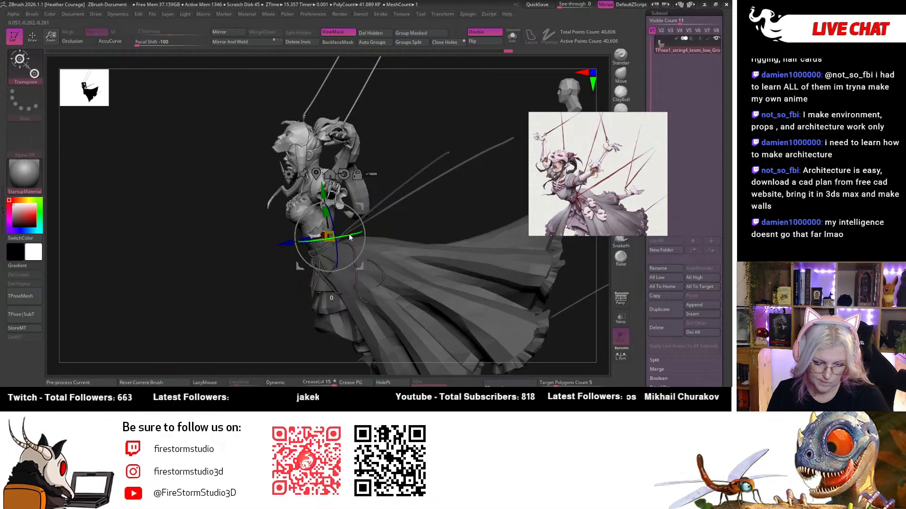
pyautogui.moveTo(349, 234); pyautogui.dragTo(448, 200)
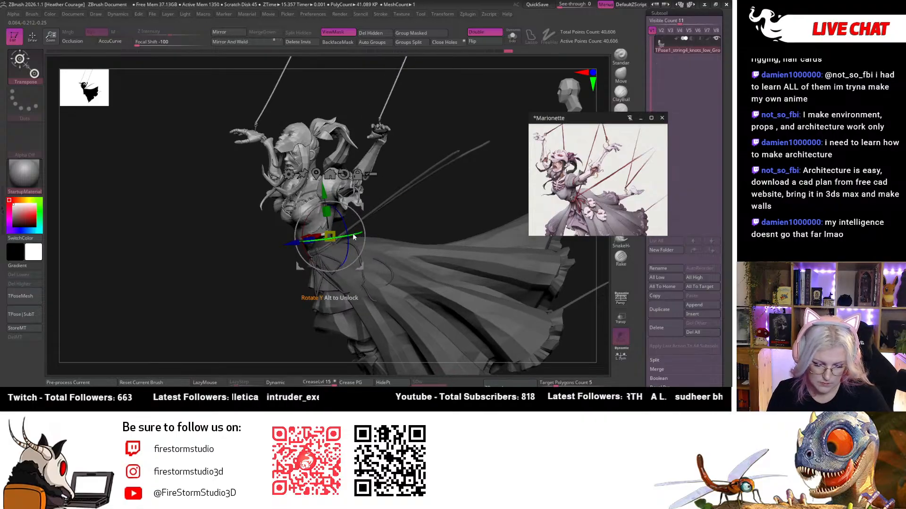
pyautogui.moveTo(352, 233); pyautogui.dragTo(355, 232)
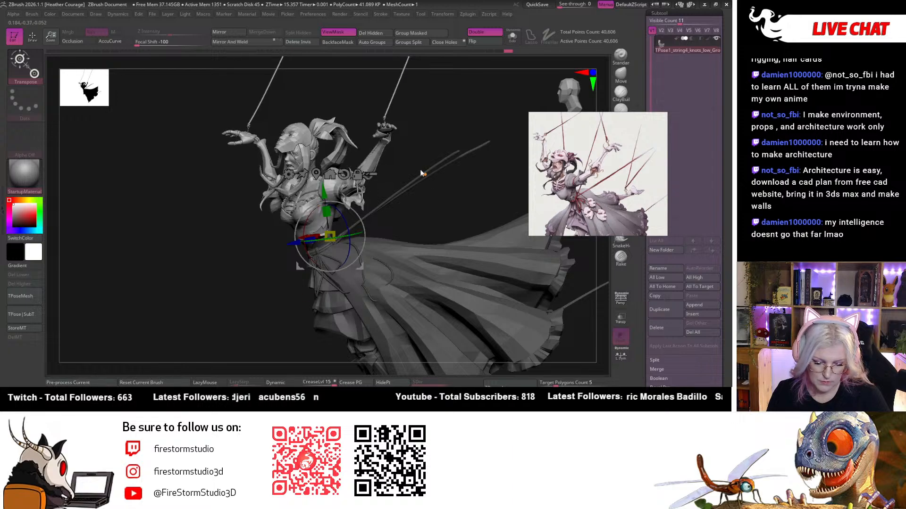
# Clear the mask protecting the skirt so that the whole figure is unmasked.
pyautogui.hotkey('ctrl', 'h')
pyautogui.moveTo(427, 135); pyautogui.dragTo(581, 91)
pyautogui.moveTo(412, 87); pyautogui.dragTo(378, 206)
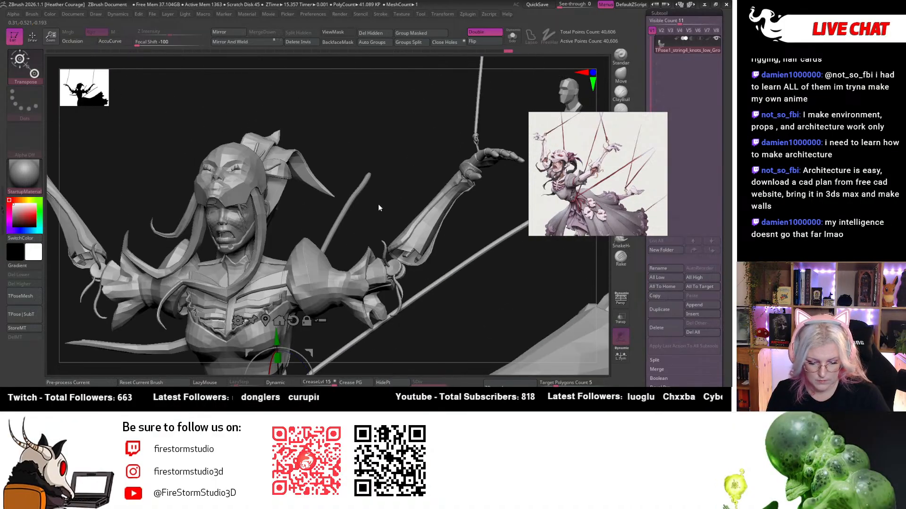
pyautogui.moveTo(402, 162); pyautogui.dragTo(454, 146)
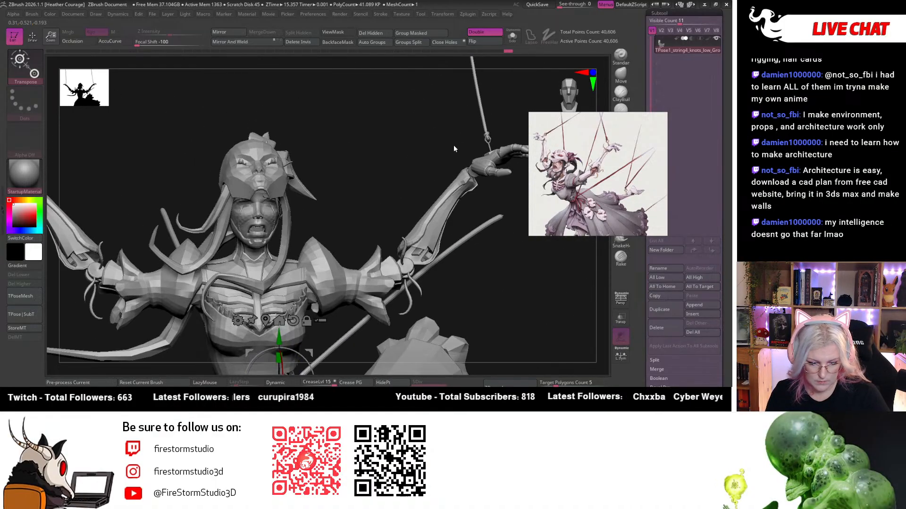
pyautogui.keyDown('ctrl'); pyautogui.click(286, 236); pyautogui.keyUp('ctrl')
pyautogui.press('q')
pyautogui.keyDown('ctrl'); pyautogui.moveTo(384, 186); pyautogui.dragTo(364, 203); pyautogui.keyUp('ctrl')
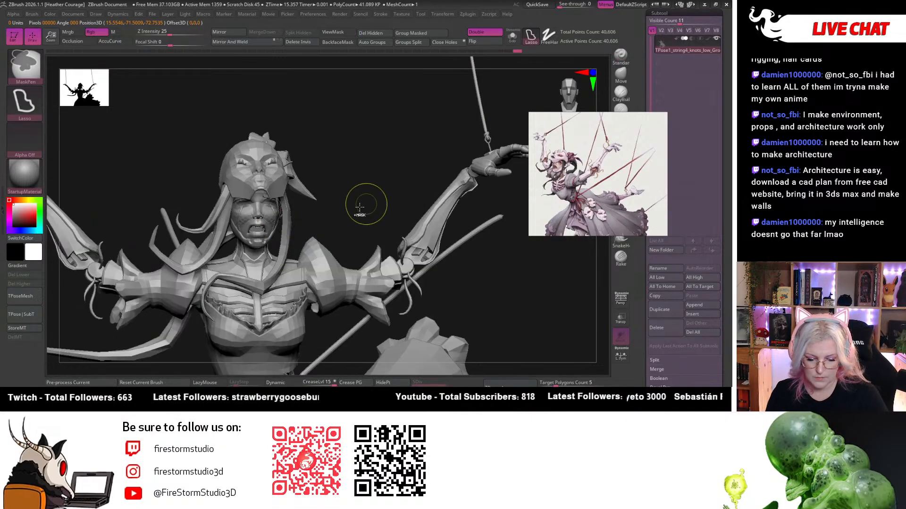
# Hide the head's separate pieces one by one, including the face, mask, hair strands, ponytail and skull, leaving the body visible.
pyautogui.keyDown('ctrl'); pyautogui.keyDown('shift'); pyautogui.click(286, 231); pyautogui.keyUp('shift'); pyautogui.keyUp('ctrl')
pyautogui.keyDown('ctrl'); pyautogui.keyDown('shift'); pyautogui.click(371, 221); pyautogui.keyUp('shift'); pyautogui.keyUp('ctrl')
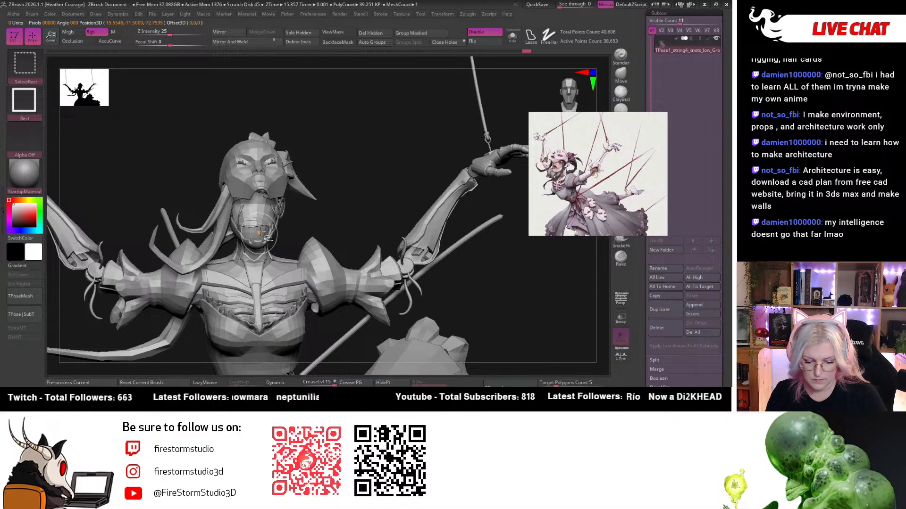
pyautogui.keyDown('ctrl'); pyautogui.keyDown('alt'); pyautogui.keyDown('shift'); pyautogui.click(273, 190); pyautogui.keyUp('shift'); pyautogui.keyUp('alt'); pyautogui.keyUp('ctrl')
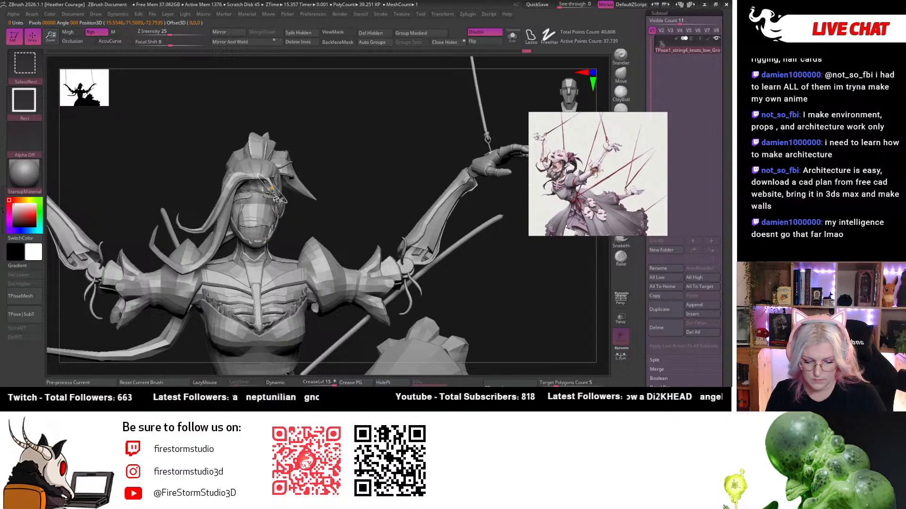
pyautogui.keyDown('ctrl'); pyautogui.keyDown('alt'); pyautogui.keyDown('shift'); pyautogui.click(226, 210); pyautogui.keyUp('shift'); pyautogui.keyUp('alt'); pyautogui.keyUp('ctrl')
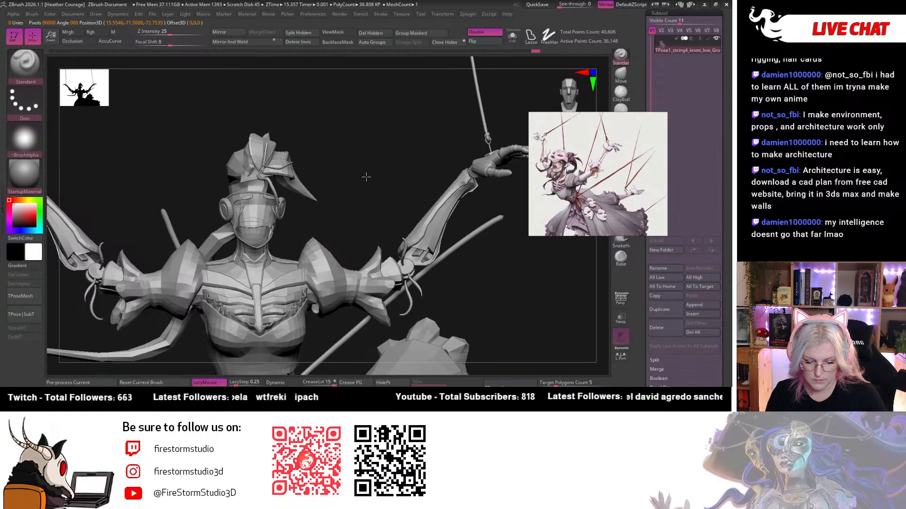
pyautogui.moveTo(366, 177)
pyautogui.keyDown('ctrl'); pyautogui.mouseDown(button='right')
pyautogui.moveTo(364, 212)
pyautogui.moveTo(356, 171)
pyautogui.moveTo(349, 177)
pyautogui.mouseUp(button='right'); pyautogui.keyUp('ctrl')
pyautogui.keyDown('ctrl'); pyautogui.keyDown('alt'); pyautogui.keyDown('shift'); pyautogui.click(260, 245); pyautogui.keyUp('shift'); pyautogui.keyUp('alt'); pyautogui.keyUp('ctrl')
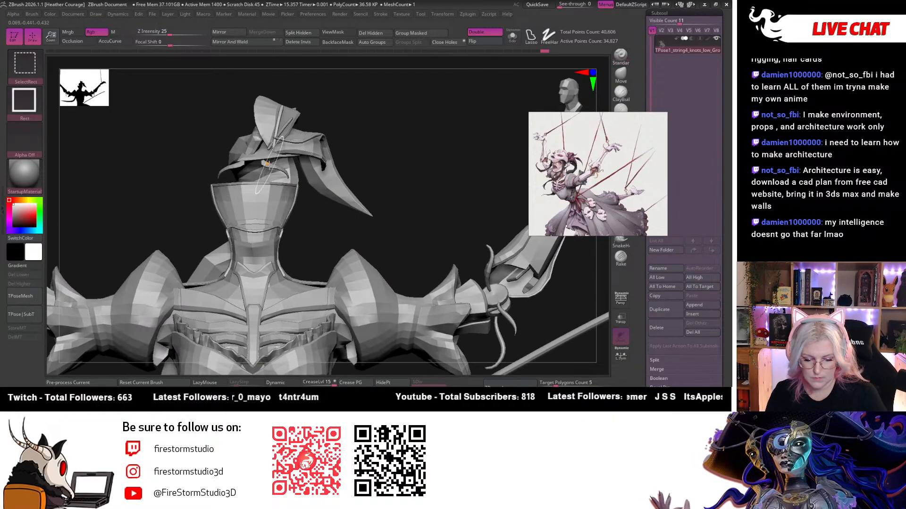
pyautogui.keyDown('ctrl'); pyautogui.keyDown('alt'); pyautogui.keyDown('shift'); pyautogui.click(245, 161); pyautogui.keyUp('shift'); pyautogui.keyUp('alt'); pyautogui.keyUp('ctrl')
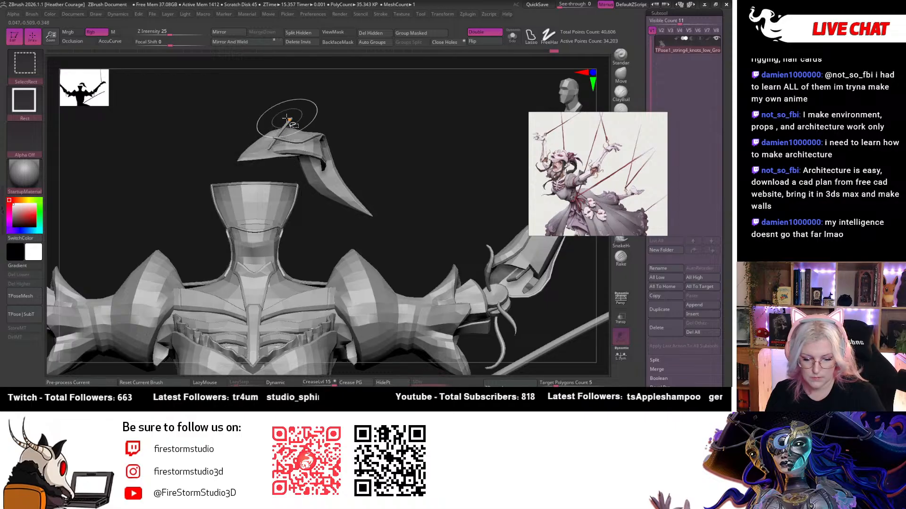
pyautogui.keyDown('ctrl'); pyautogui.keyDown('alt'); pyautogui.keyDown('shift'); pyautogui.click(305, 148); pyautogui.keyUp('shift'); pyautogui.keyUp('alt'); pyautogui.keyUp('ctrl')
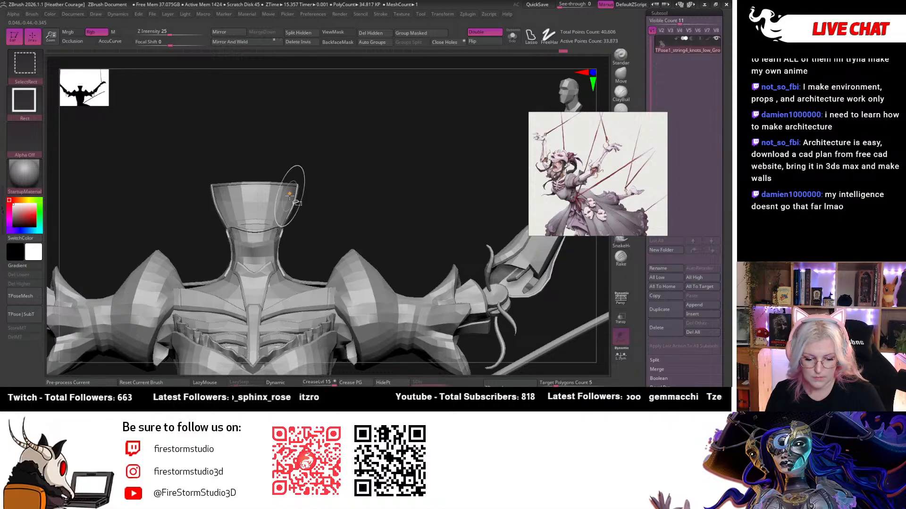
pyautogui.keyDown('ctrl'); pyautogui.keyDown('alt'); pyautogui.keyDown('shift'); pyautogui.click(274, 208); pyautogui.keyUp('shift'); pyautogui.keyUp('alt'); pyautogui.keyUp('ctrl')
# Mask the body that is still visible, and unhide the head and hair so only they can be transformed.
pyautogui.moveTo(338, 192); pyautogui.dragTo(423, 206, button='right')
pyautogui.moveTo(390, 105)
pyautogui.keyDown('ctrl'); pyautogui.mouseDown()
pyautogui.moveTo(241, 302)
pyautogui.moveTo(435, 151)
pyautogui.mouseUp(); pyautogui.keyUp('ctrl')
pyautogui.moveTo(435, 151)
pyautogui.keyDown('ctrl'); pyautogui.mouseDown(button='right')
pyautogui.moveTo(473, 216)
pyautogui.moveTo(457, 217)
pyautogui.moveTo(483, 318)
pyautogui.moveTo(408, 256)
pyautogui.mouseUp(button='right'); pyautogui.keyUp('ctrl')
pyautogui.keyDown('ctrl'); pyautogui.keyDown('shift'); pyautogui.click(437, 255); pyautogui.keyUp('shift'); pyautogui.keyUp('ctrl')
pyautogui.press('w')
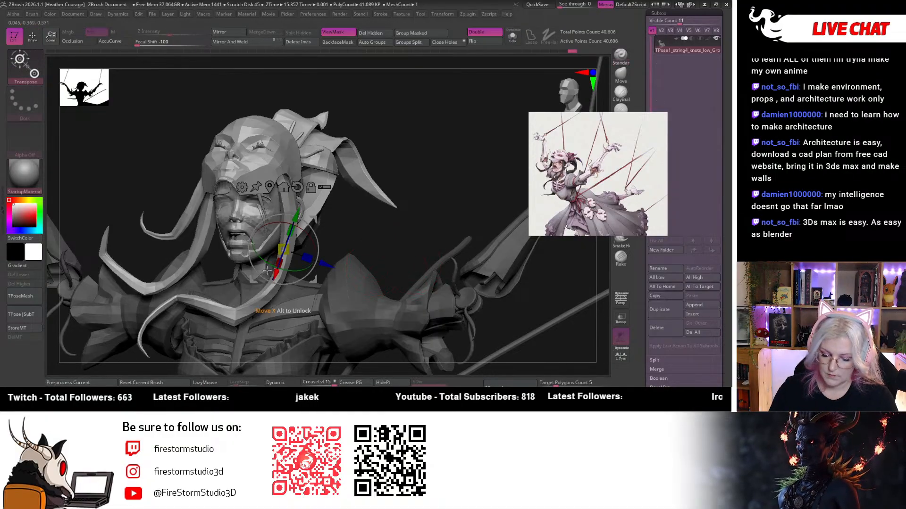
# Reset the tilted gizmo's orientation so it stands upright for posing the unmasked head.
pyautogui.moveTo(360, 233)
pyautogui.mouseDown(button='right')
pyautogui.moveTo(533, 118)
pyautogui.moveTo(487, 149)
pyautogui.mouseUp(button='right')
pyautogui.click(250, 218)
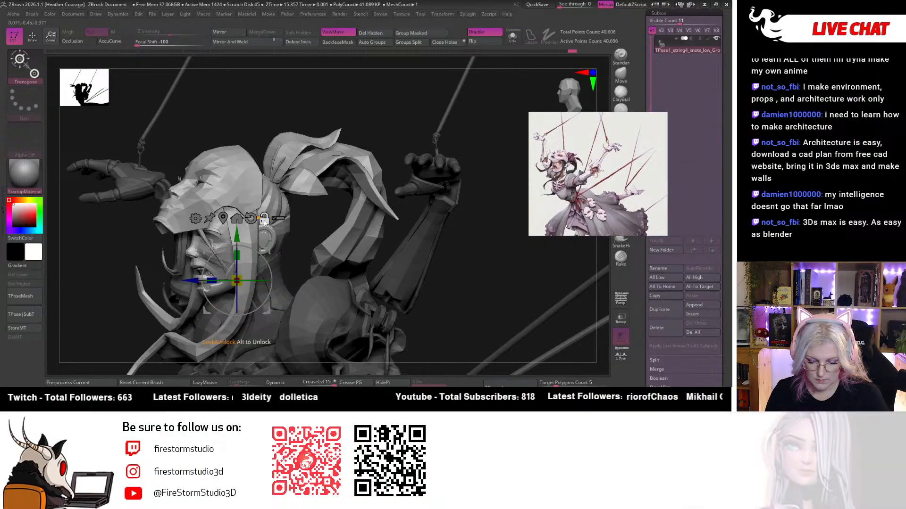
pyautogui.moveTo(481, 281)
pyautogui.mouseDown(button='right')
pyautogui.moveTo(505, 272)
pyautogui.moveTo(498, 278)
pyautogui.mouseUp(button='right')
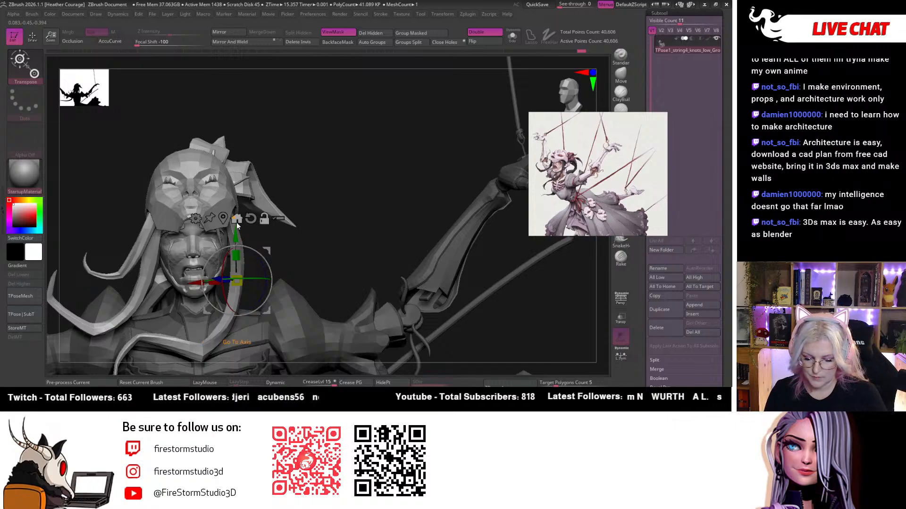
# Centre the transform pivot on the unmasked head and hair, and shift it sideways onto the head's centre line.
pyautogui.click(221, 219)
pyautogui.moveTo(312, 246); pyautogui.dragTo(216, 244, button='right')
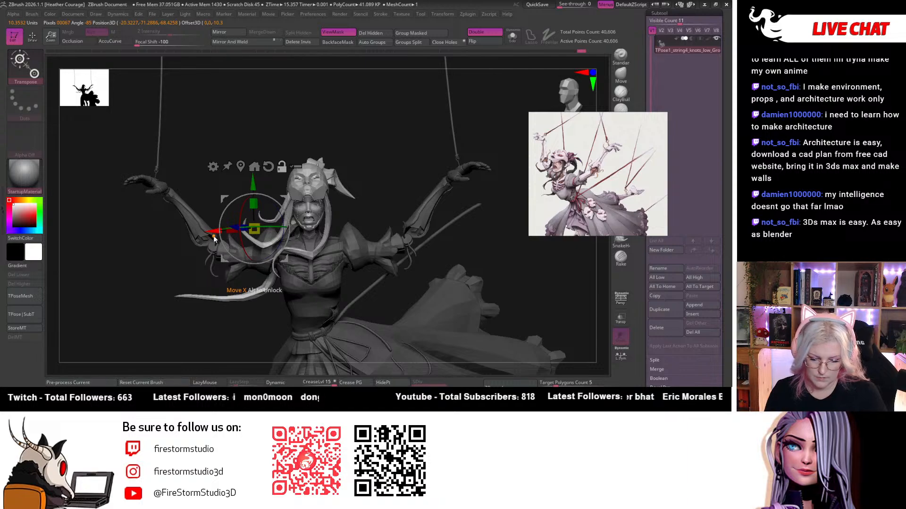
pyautogui.keyDown('ctrl'); pyautogui.moveTo(398, 149); pyautogui.dragTo(429, 199, button='right'); pyautogui.keyUp('ctrl')
pyautogui.moveTo(295, 162); pyautogui.dragTo(248, 169, button='right')
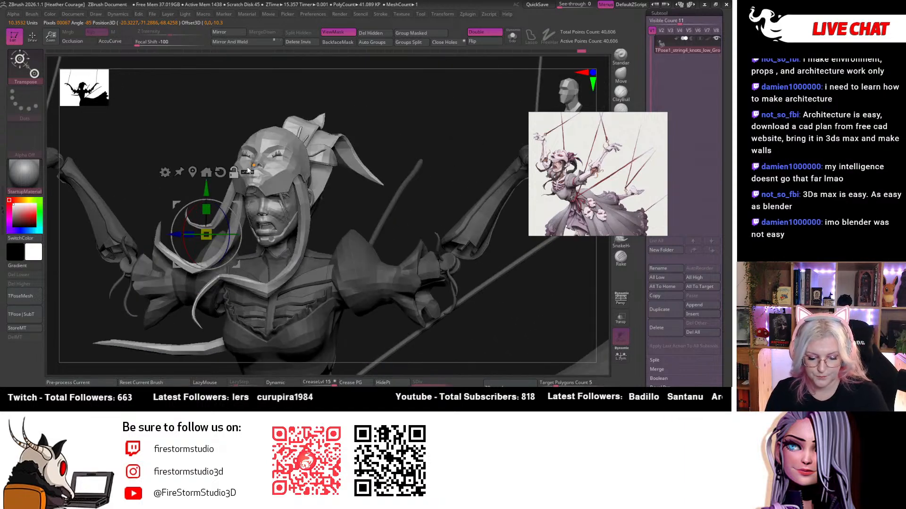
pyautogui.click(574, 91)
pyautogui.keyDown('alt'); pyautogui.moveTo(310, 122); pyautogui.dragTo(123, 140, button='right'); pyautogui.keyUp('alt')
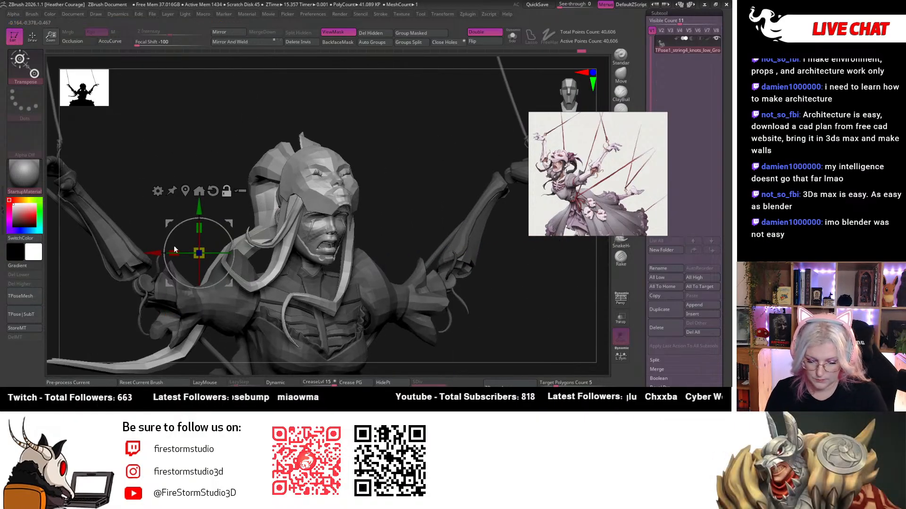
pyautogui.keyDown('alt'); pyautogui.moveTo(156, 256); pyautogui.dragTo(272, 263); pyautogui.keyUp('alt')
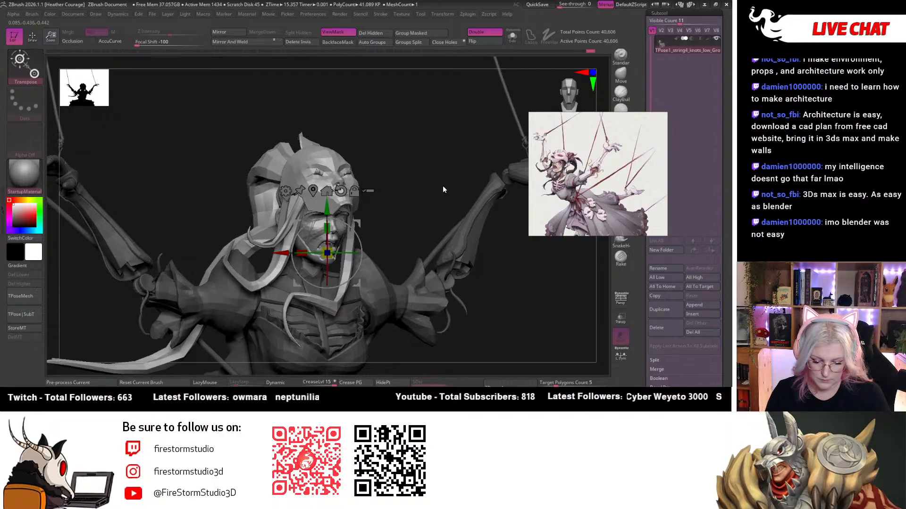
# Align the transform pivot with the tilt of the head and place it in the neck under the chin.
pyautogui.moveTo(443, 185); pyautogui.dragTo(409, 198)
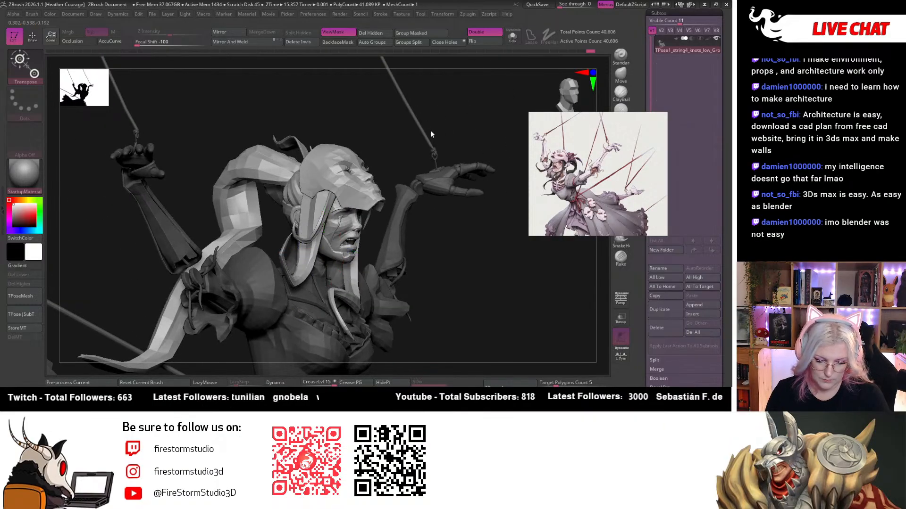
pyautogui.moveTo(430, 134); pyautogui.dragTo(256, 227)
pyautogui.moveTo(406, 142); pyautogui.dragTo(475, 177)
pyautogui.moveTo(393, 239); pyautogui.dragTo(408, 248)
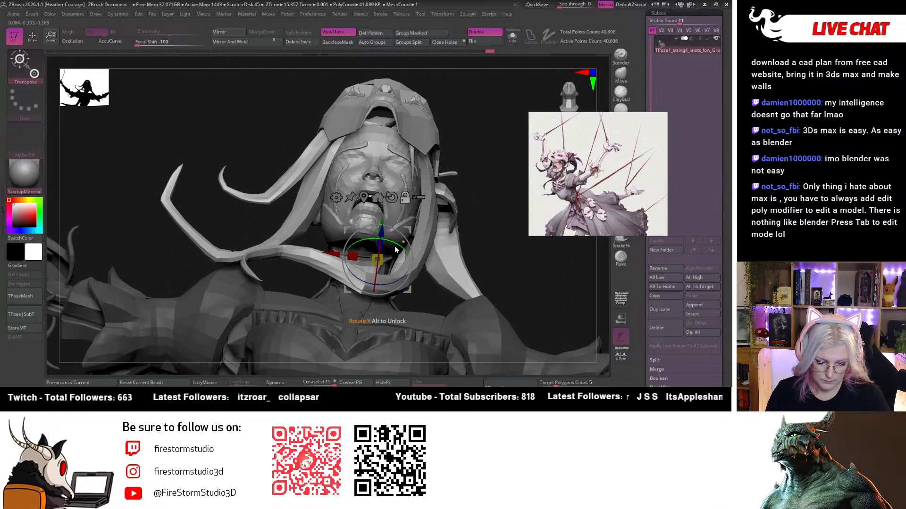
pyautogui.moveTo(329, 256); pyautogui.dragTo(312, 256)
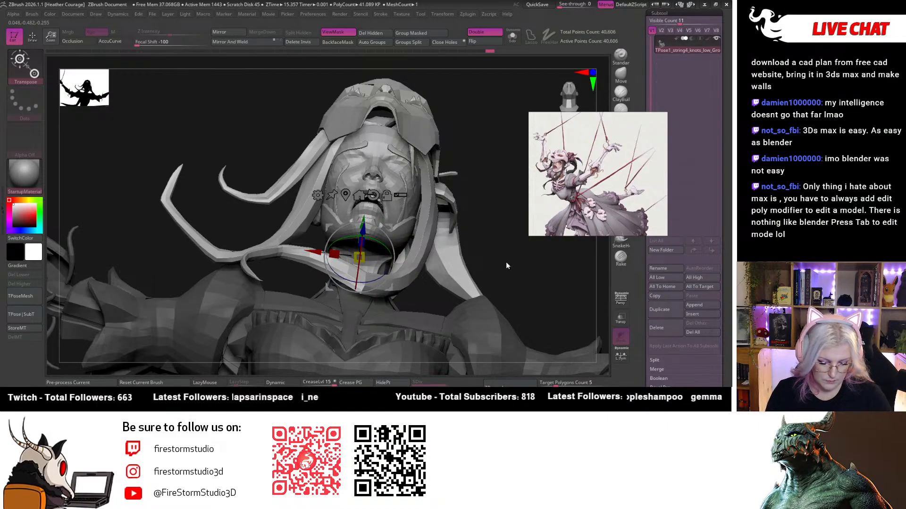
pyautogui.moveTo(507, 265); pyautogui.dragTo(410, 300)
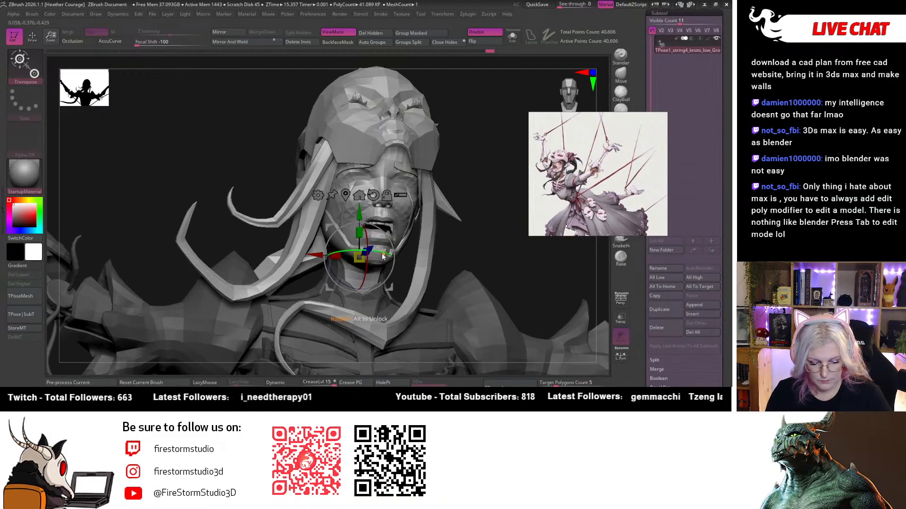
# Rotate the unmasked head and hair slightly back around the neck pivot.
pyautogui.moveTo(364, 268); pyautogui.dragTo(365, 262)
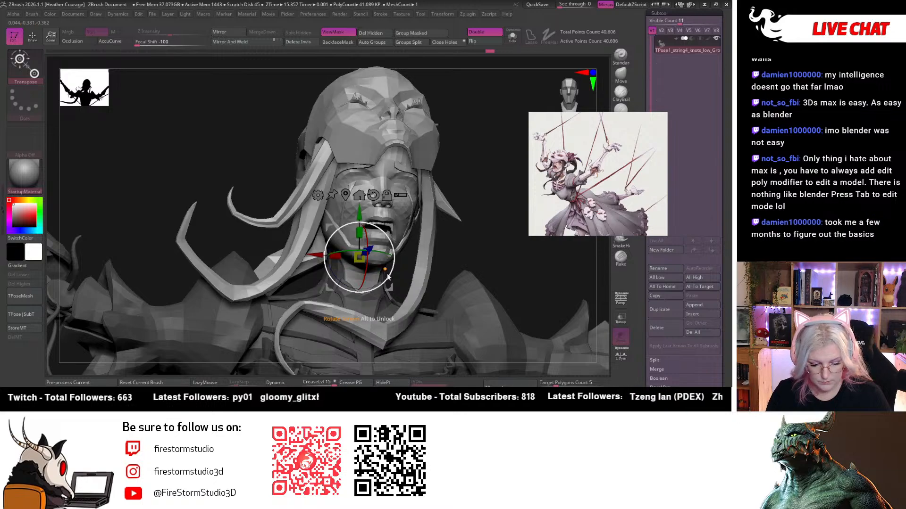
pyautogui.press('q')
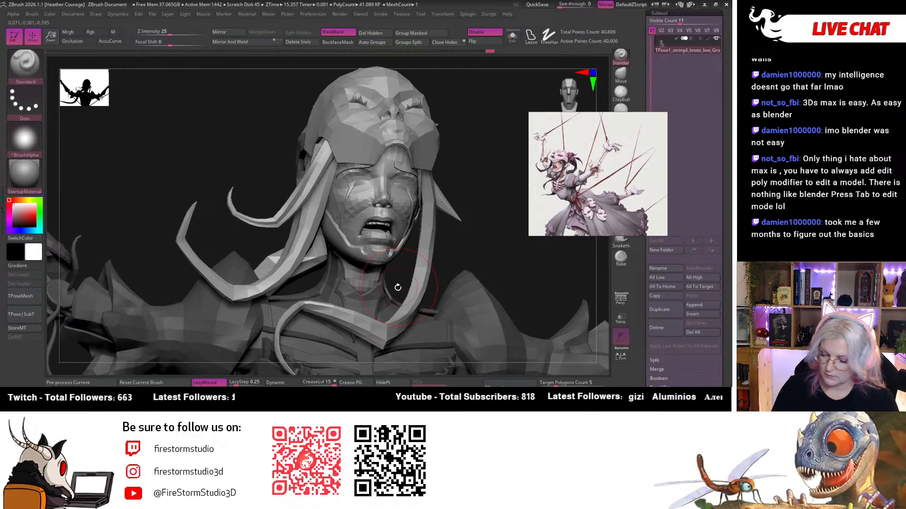
pyautogui.press('w')
pyautogui.moveTo(366, 266); pyautogui.dragTo(367, 260)
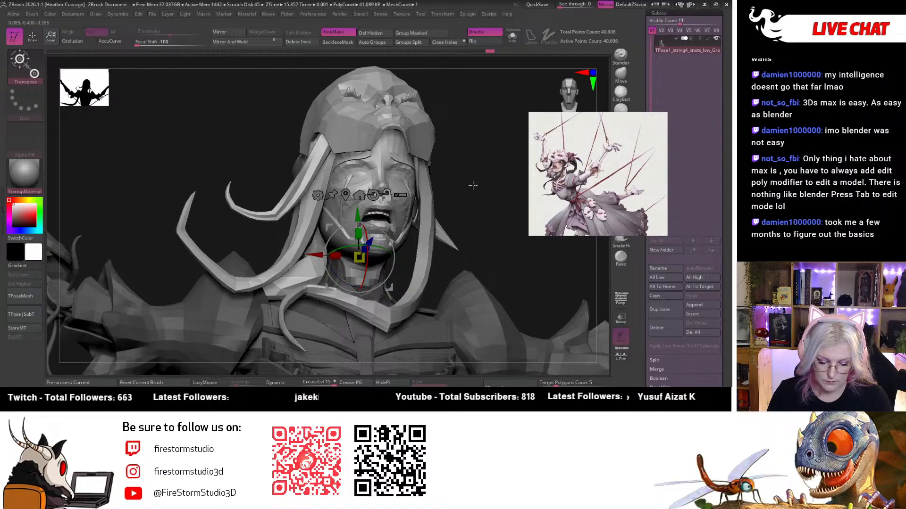
# Refine the tilt of the head and hair from the side, rotating around the neck pivot in screen space and about X.
pyautogui.keyDown('alt'); pyautogui.moveTo(472, 186); pyautogui.dragTo(463, 213); pyautogui.keyUp('alt')
pyautogui.moveTo(519, 142); pyautogui.dragTo(533, 169)
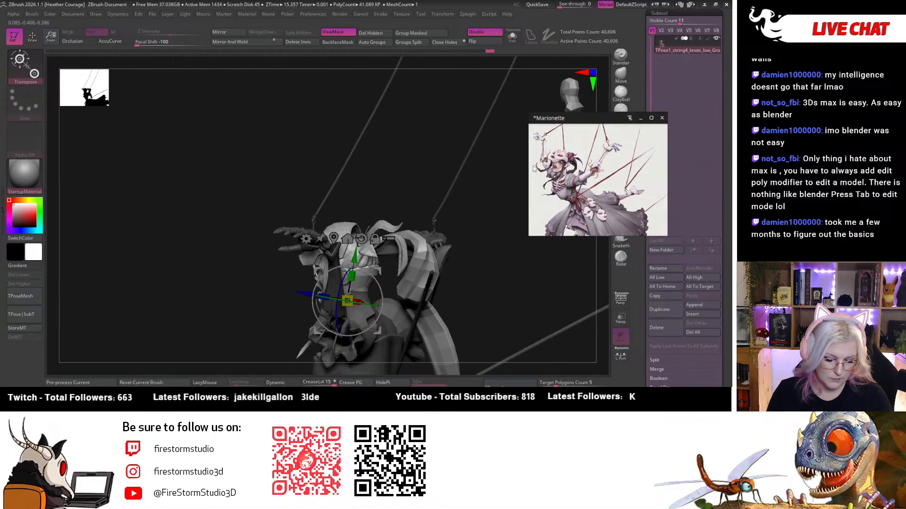
pyautogui.moveTo(499, 245); pyautogui.dragTo(471, 264)
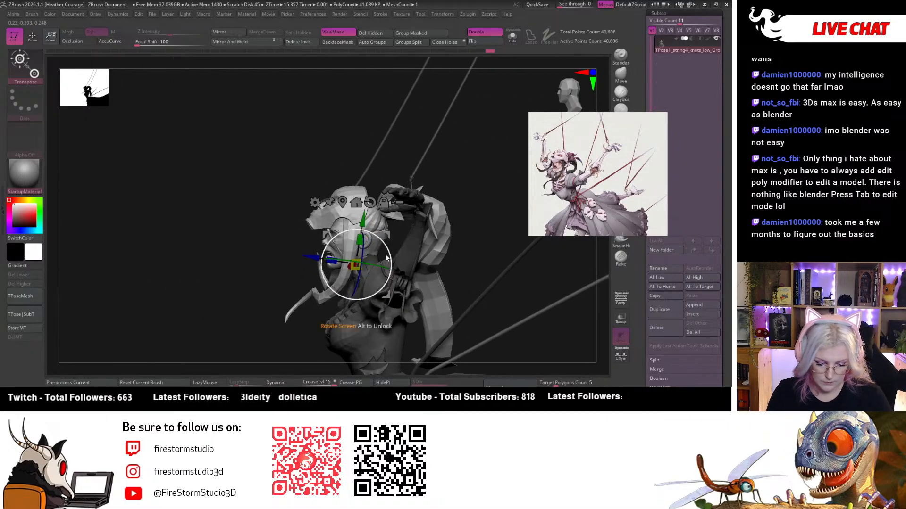
pyautogui.moveTo(389, 258); pyautogui.dragTo(398, 259)
pyautogui.moveTo(486, 243); pyautogui.dragTo(516, 196)
pyautogui.moveTo(504, 256); pyautogui.dragTo(491, 196)
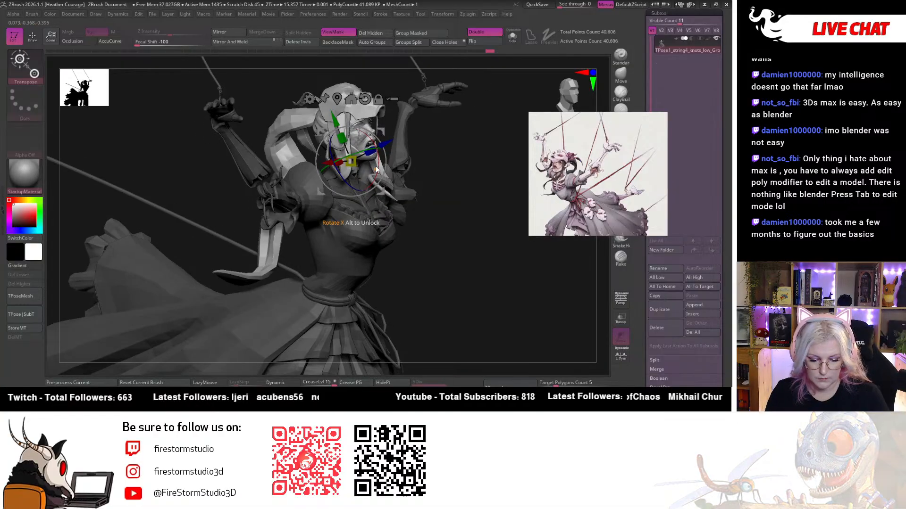
pyautogui.moveTo(372, 161); pyautogui.dragTo(376, 168)
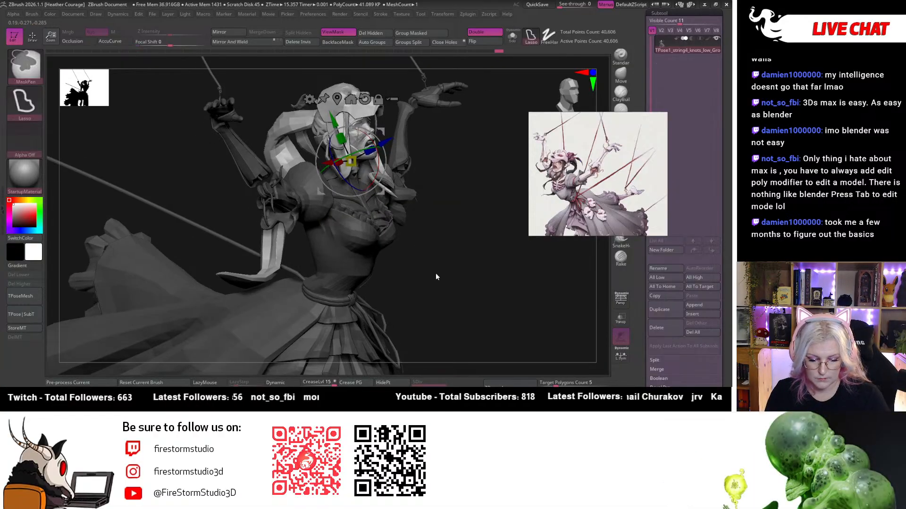
# Hide the mask display and transfer the pose from the Transpose Master mesh back to the original subtools.
pyautogui.hotkey('ctrl', 'h')
pyautogui.moveTo(449, 318)
pyautogui.mouseDown()
pyautogui.moveTo(427, 264)
pyautogui.moveTo(458, 307)
pyautogui.mouseUp()
pyautogui.keyDown('alt'); pyautogui.moveTo(457, 307); pyautogui.dragTo(465, 283, button='right'); pyautogui.keyUp('alt')
pyautogui.moveTo(575, 96); pyautogui.dragTo(451, 260, button='right')
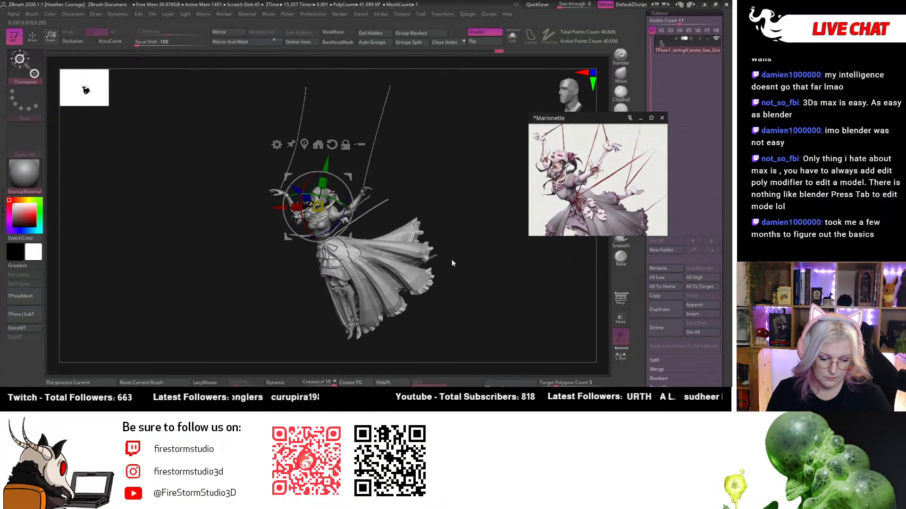
pyautogui.click(29, 317)
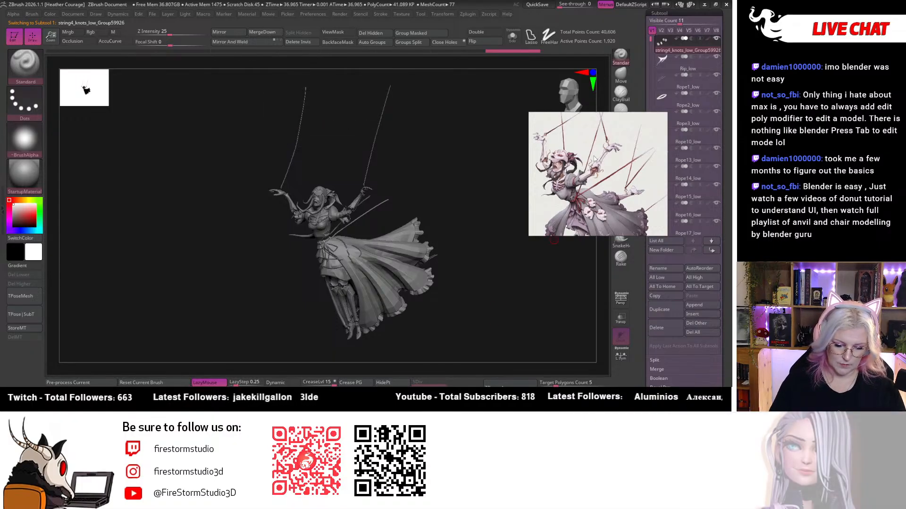
# Reshape the torn cloth piece Rip_low so it sits against the bodice's waist, using the Move Topological brush.
pyautogui.moveTo(504, 236); pyautogui.dragTo(474, 257)
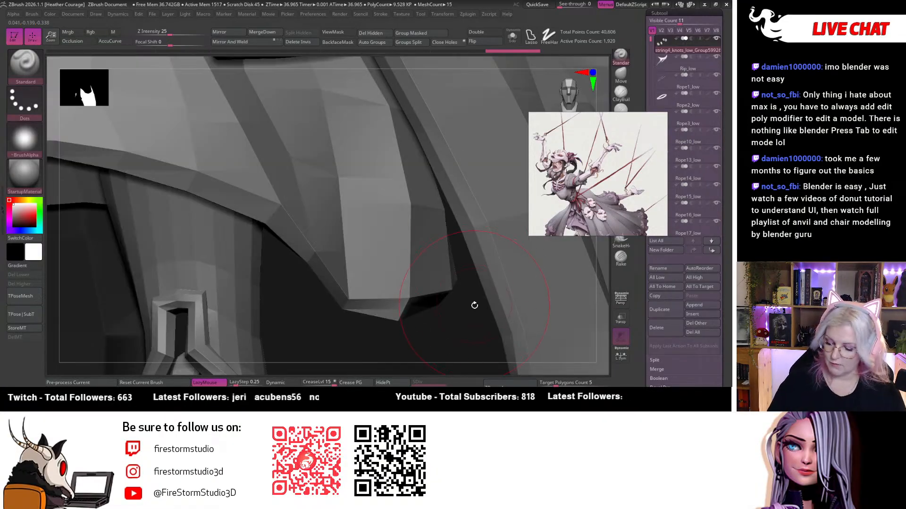
pyautogui.moveTo(475, 305); pyautogui.dragTo(435, 291)
pyautogui.moveTo(603, 284); pyautogui.dragTo(448, 206)
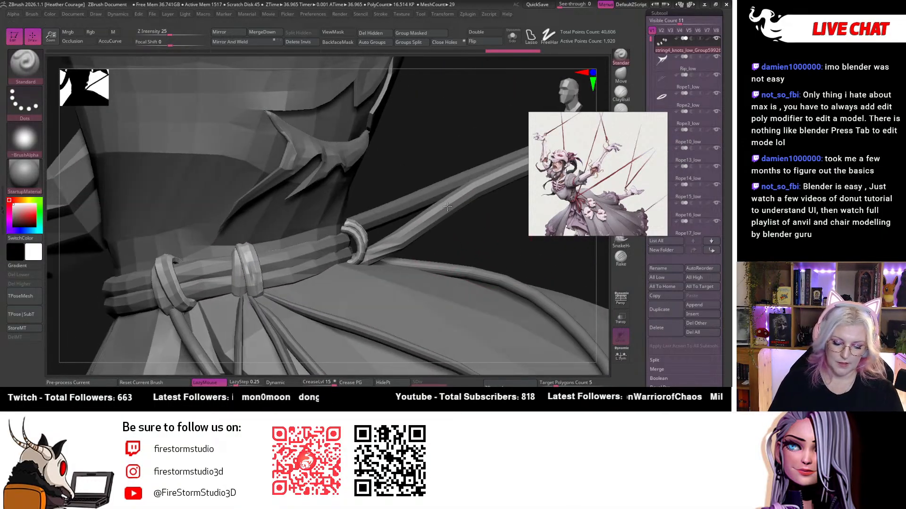
pyautogui.keyDown('alt'); pyautogui.click(299, 169); pyautogui.keyUp('alt')
pyautogui.moveTo(423, 141); pyautogui.dragTo(388, 177)
pyautogui.press('b')
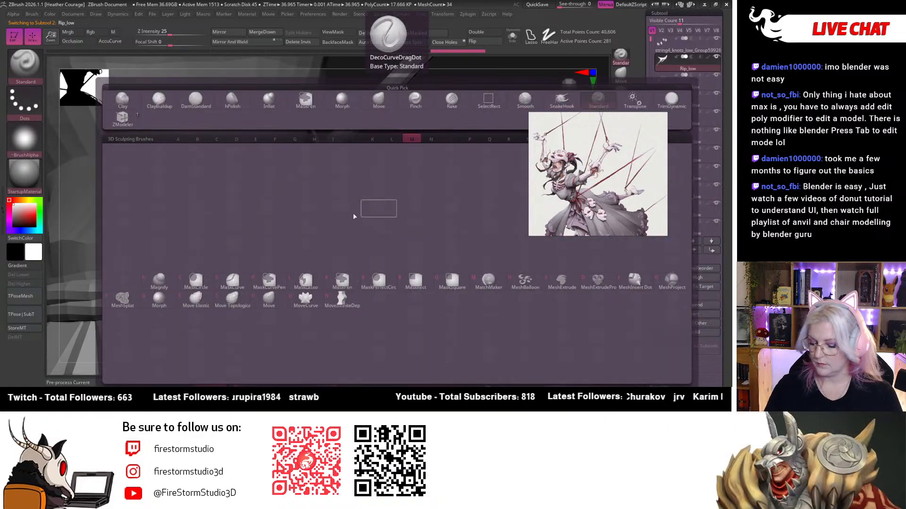
pyautogui.press('m')
pyautogui.press('t')
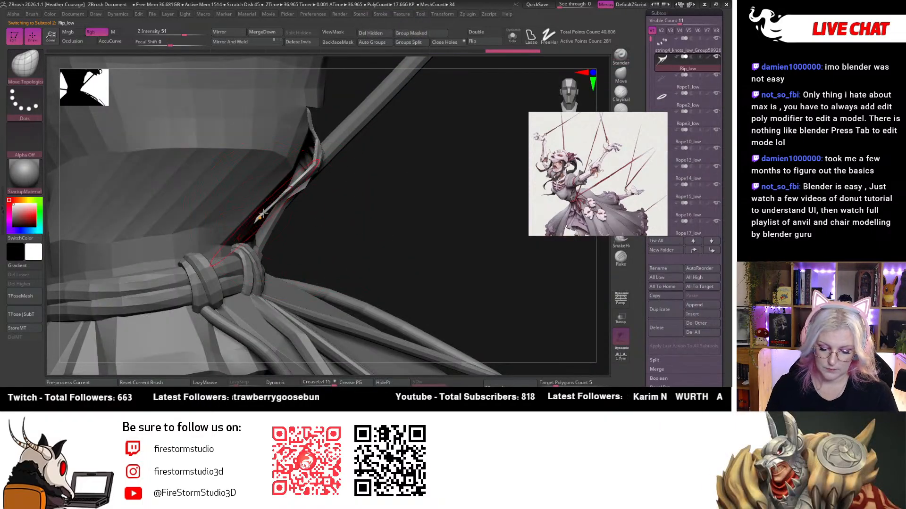
pyautogui.moveTo(348, 204); pyautogui.dragTo(284, 202)
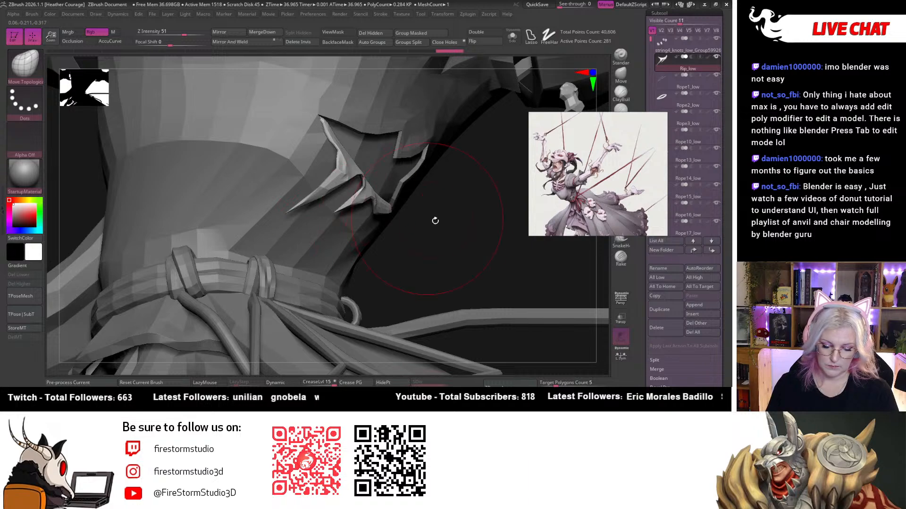
pyautogui.moveTo(435, 220); pyautogui.dragTo(341, 228)
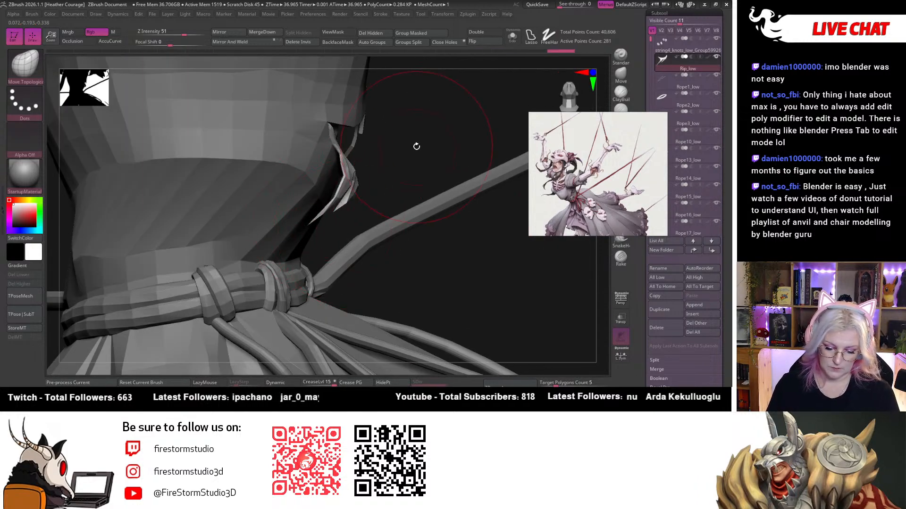
# Smooth and reshape the side of Top_low's waist above the rope belt with the Smooth and Move Topological brushes.
pyautogui.moveTo(416, 146); pyautogui.dragTo(413, 218)
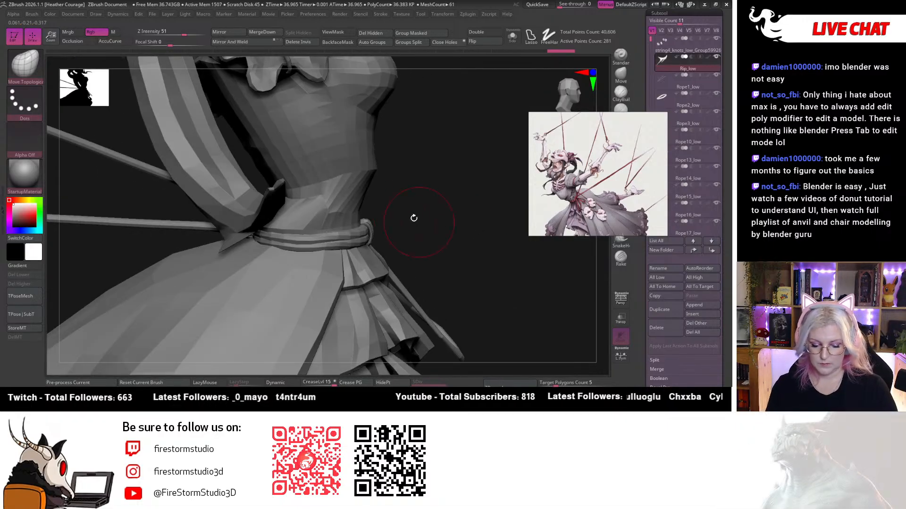
pyautogui.press('shift')
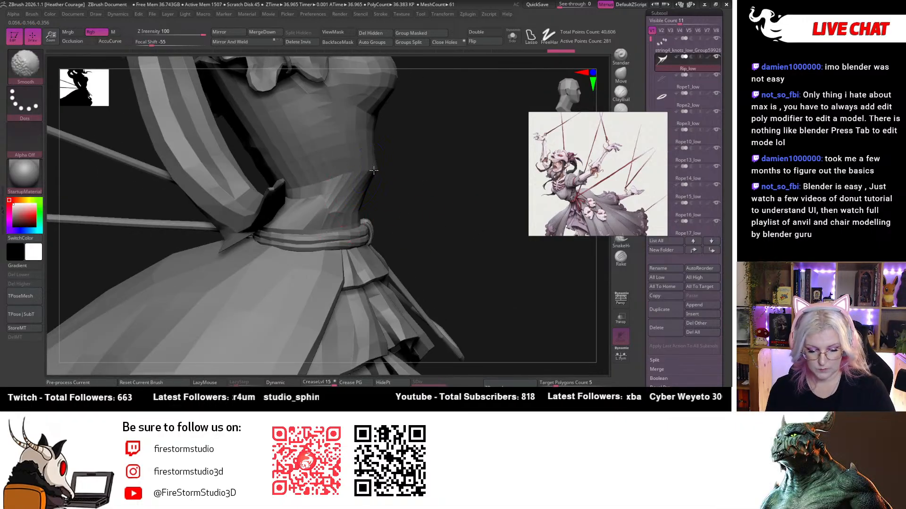
pyautogui.moveTo(420, 190)
pyautogui.mouseDown()
pyautogui.moveTo(341, 190)
pyautogui.moveTo(372, 190)
pyautogui.mouseUp()
pyautogui.press('shift')
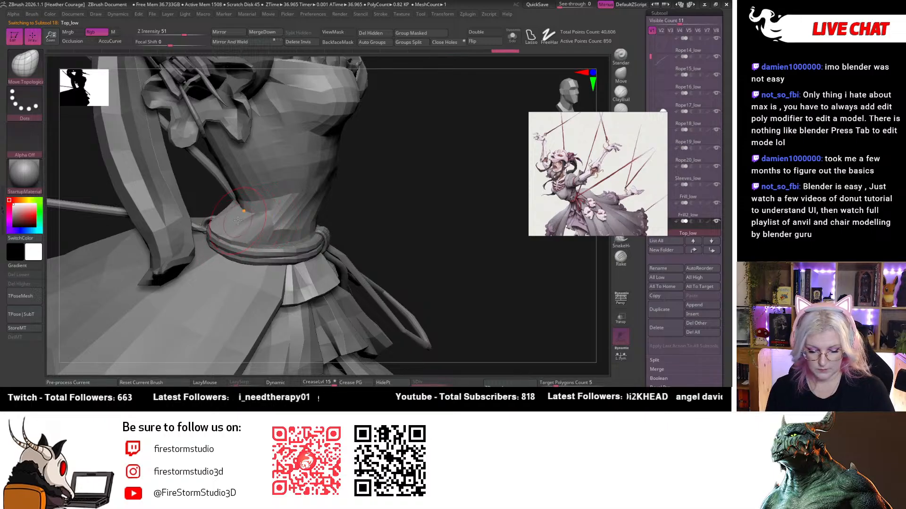
pyautogui.moveTo(399, 188); pyautogui.dragTo(231, 182)
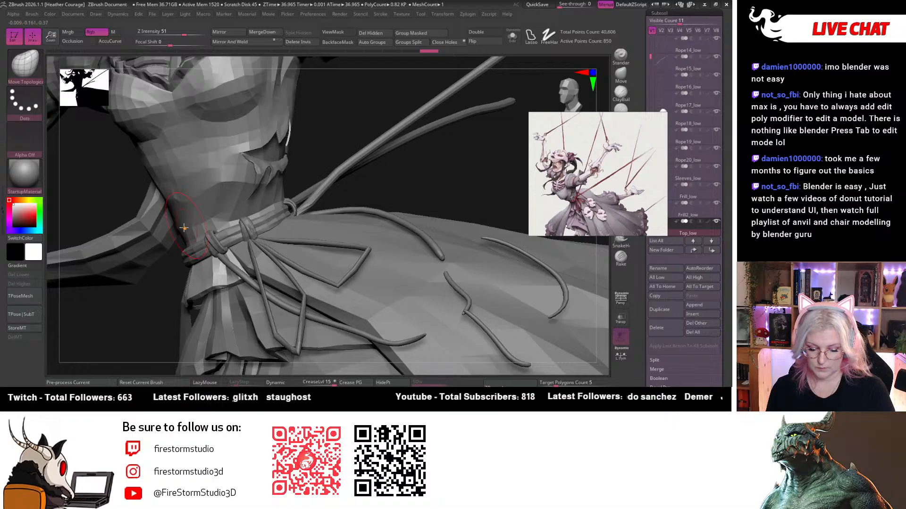
pyautogui.press('shift')
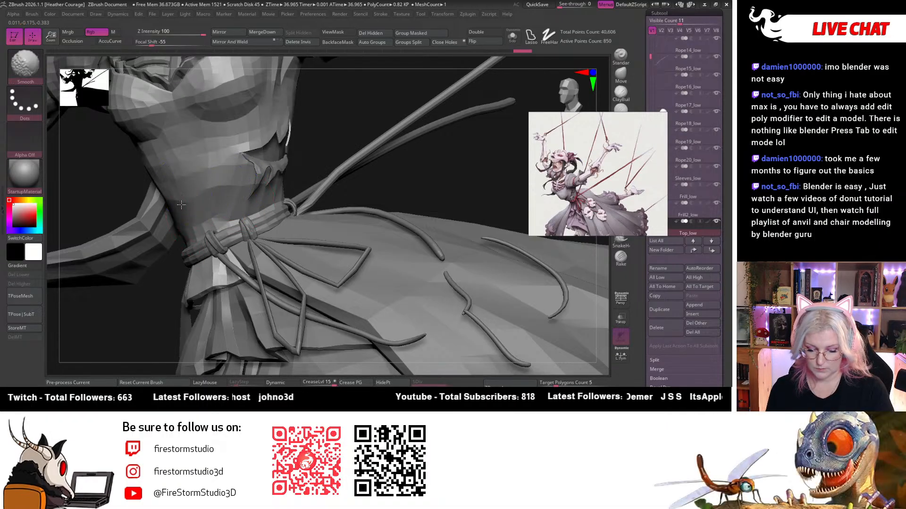
# Adjust the brush size and smooth the back of Top_low's waist just above the rope belt.
pyautogui.moveTo(319, 179); pyautogui.dragTo(277, 183, button='right')
pyautogui.moveTo(478, 105)
pyautogui.mouseDown(button='right')
pyautogui.moveTo(461, 126)
pyautogui.moveTo(406, 124)
pyautogui.moveTo(425, 234)
pyautogui.moveTo(404, 200)
pyautogui.mouseUp(button='right')
pyautogui.press('space')
pyautogui.moveTo(407, 202); pyautogui.dragTo(416, 201)
pyautogui.moveTo(415, 201)
pyautogui.mouseDown(button='right')
pyautogui.moveTo(387, 192)
pyautogui.moveTo(410, 269)
pyautogui.moveTo(300, 136)
pyautogui.mouseUp(button='right')
pyautogui.press('shift')
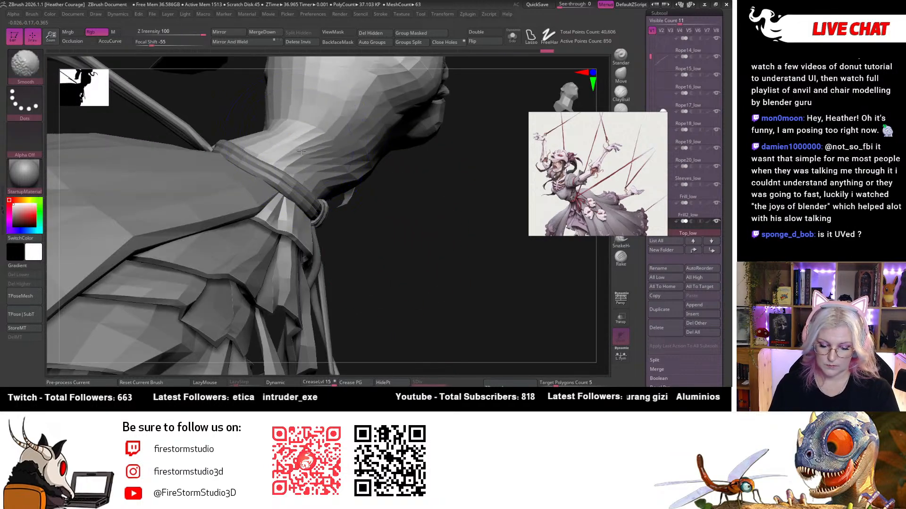
# Even out the front of Top_low's waist between the bust and the rope belt with the Smooth brush.
pyautogui.moveTo(343, 197); pyautogui.dragTo(523, 107, button='right')
pyautogui.moveTo(570, 88)
pyautogui.mouseDown(button='right')
pyautogui.moveTo(363, 160)
pyautogui.moveTo(372, 152)
pyautogui.moveTo(443, 134)
pyautogui.moveTo(307, 200)
pyautogui.mouseUp(button='right')
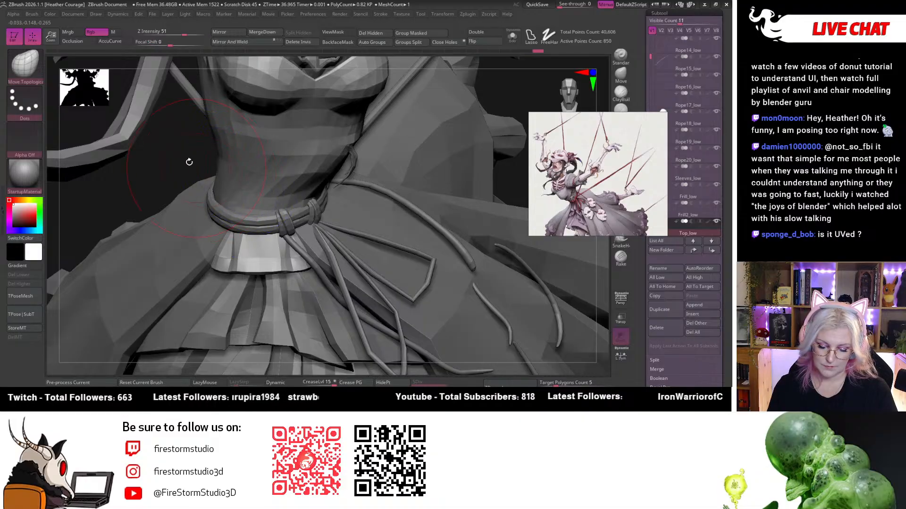
pyautogui.keyDown('ctrl'); pyautogui.moveTo(189, 162); pyautogui.dragTo(567, 90, button='right'); pyautogui.keyUp('ctrl')
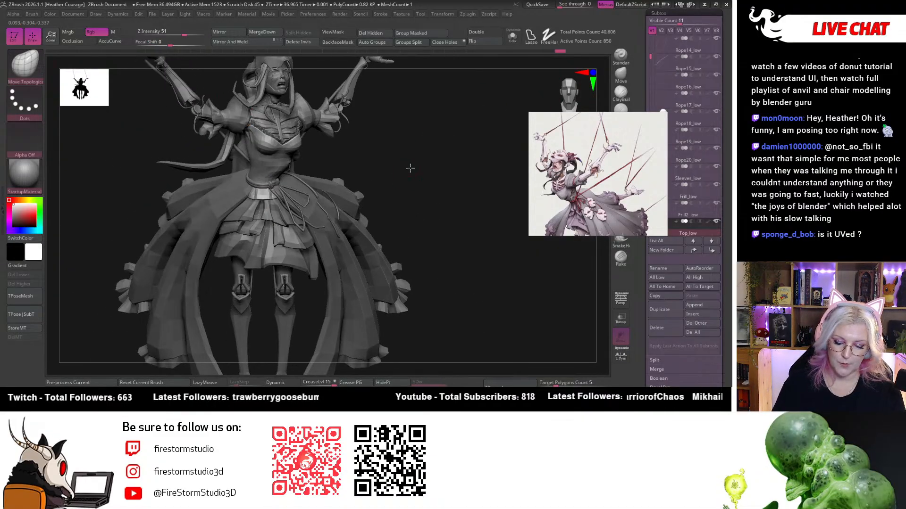
pyautogui.keyDown('ctrl'); pyautogui.moveTo(410, 167); pyautogui.dragTo(316, 170, button='right'); pyautogui.keyUp('ctrl')
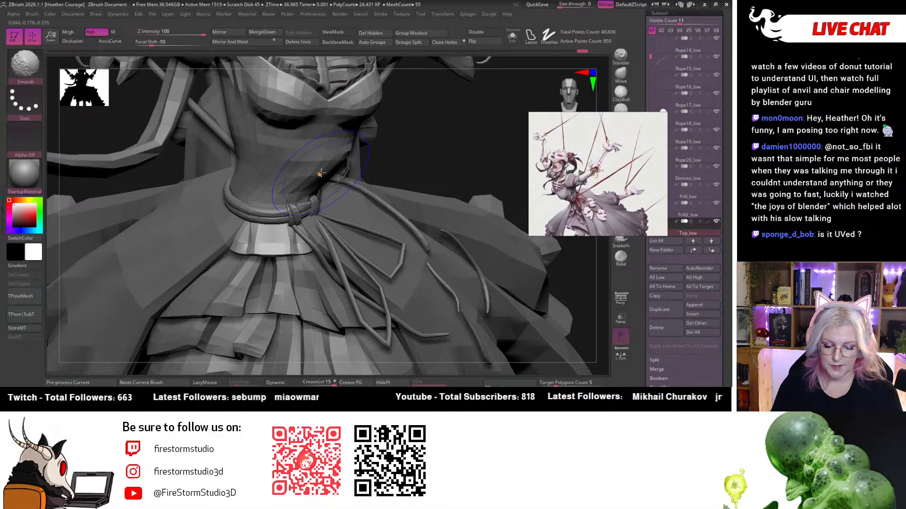
# Adjust the brush size and fit Rope3_low and the front of Top_low's waist together in profile with the Move Topological brush.
pyautogui.moveTo(431, 120)
pyautogui.mouseDown(button='right')
pyautogui.moveTo(445, 109)
pyautogui.moveTo(392, 179)
pyautogui.moveTo(410, 180)
pyautogui.mouseUp(button='right')
pyautogui.keyDown('alt'); pyautogui.click(283, 210); pyautogui.keyUp('alt')
pyautogui.press('space')
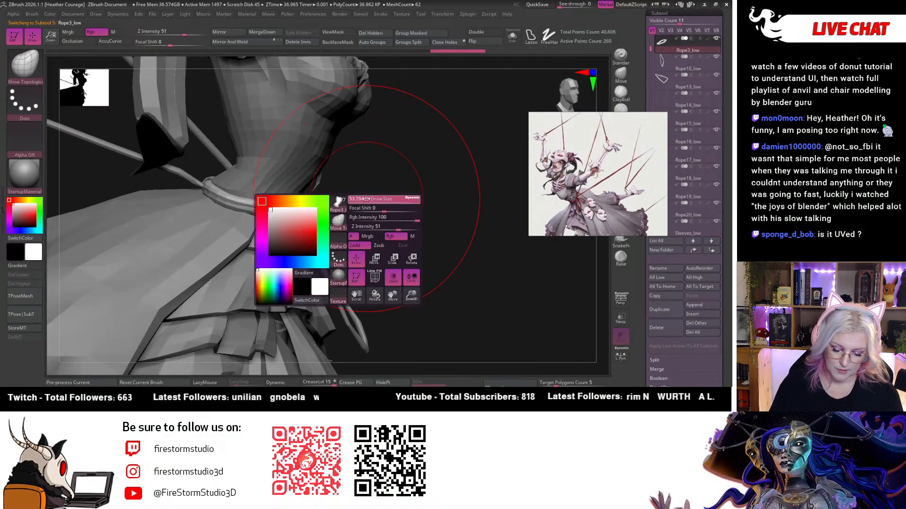
pyautogui.moveTo(378, 208)
pyautogui.mouseDown(button='right')
pyautogui.moveTo(369, 197)
pyautogui.moveTo(324, 197)
pyautogui.mouseUp(button='right')
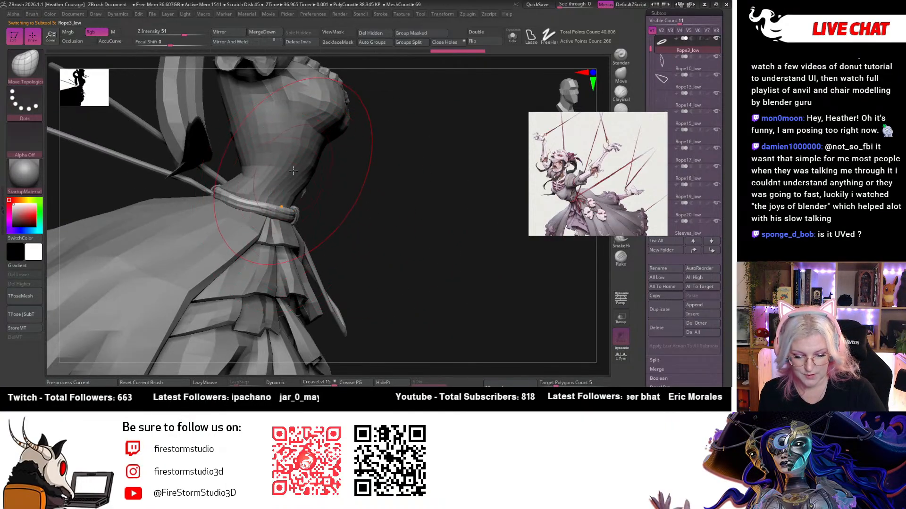
pyautogui.press('space')
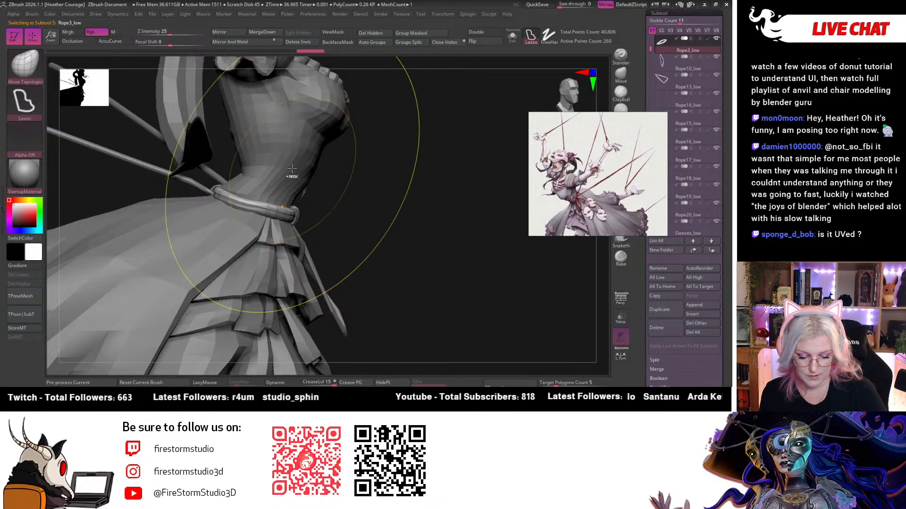
pyautogui.press('space')
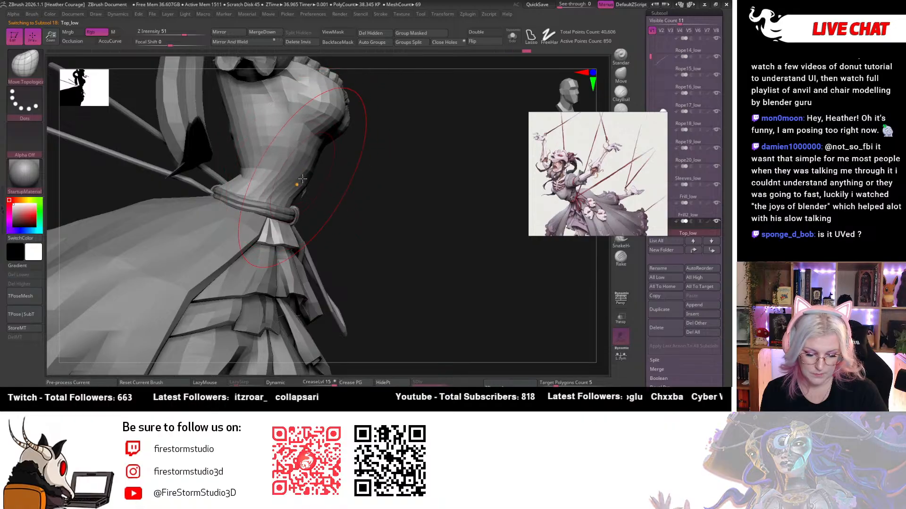
pyautogui.moveTo(346, 214); pyautogui.dragTo(306, 208)
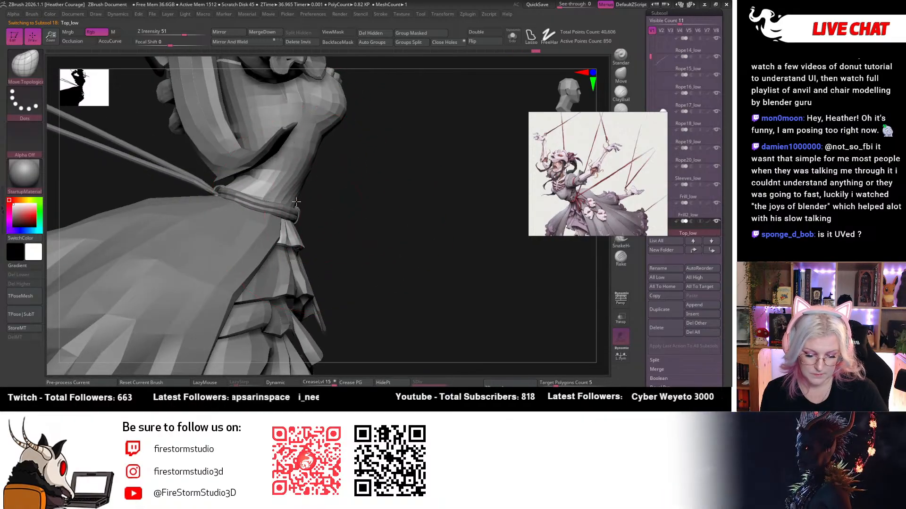
pyautogui.moveTo(364, 213)
pyautogui.mouseDown()
pyautogui.moveTo(383, 230)
pyautogui.moveTo(345, 133)
pyautogui.moveTo(401, 203)
pyautogui.moveTo(443, 208)
pyautogui.moveTo(287, 184)
pyautogui.mouseUp()
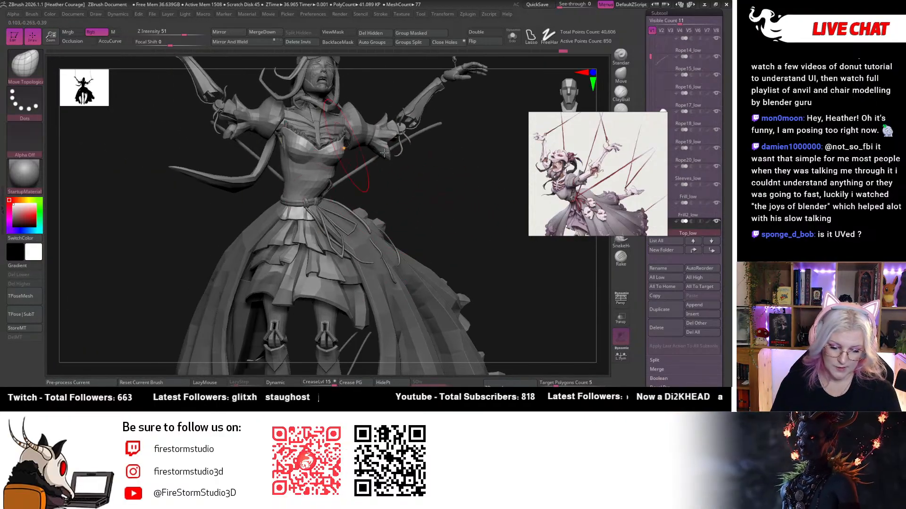
# Isolate Sleeves_low and reshape its puffed shoulders and armhole edges with the Move Topological brush.
pyautogui.moveTo(384, 153); pyautogui.dragTo(576, 88)
pyautogui.keyDown('alt'); pyautogui.moveTo(436, 170); pyautogui.dragTo(423, 183); pyautogui.keyUp('alt')
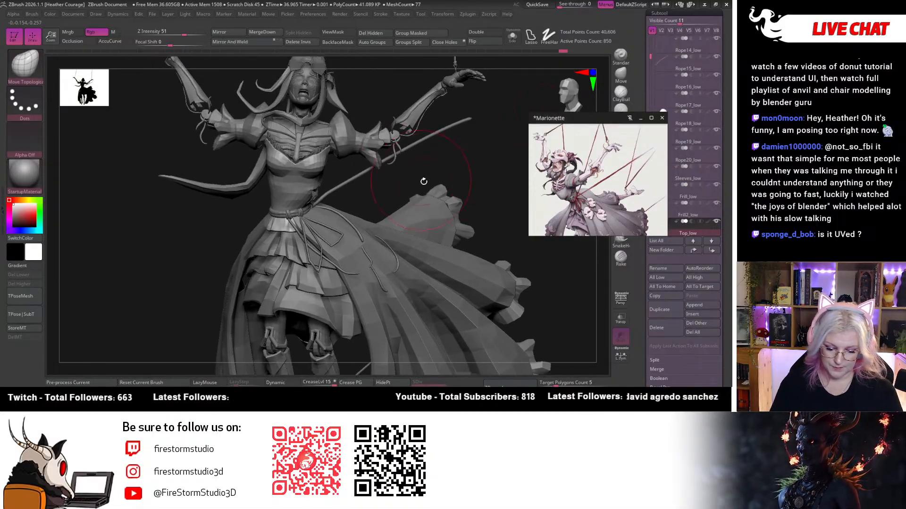
pyautogui.keyDown('alt'); pyautogui.moveTo(486, 133); pyautogui.dragTo(294, 201); pyautogui.keyUp('alt')
pyautogui.keyDown('alt'); pyautogui.click(295, 202); pyautogui.keyUp('alt')
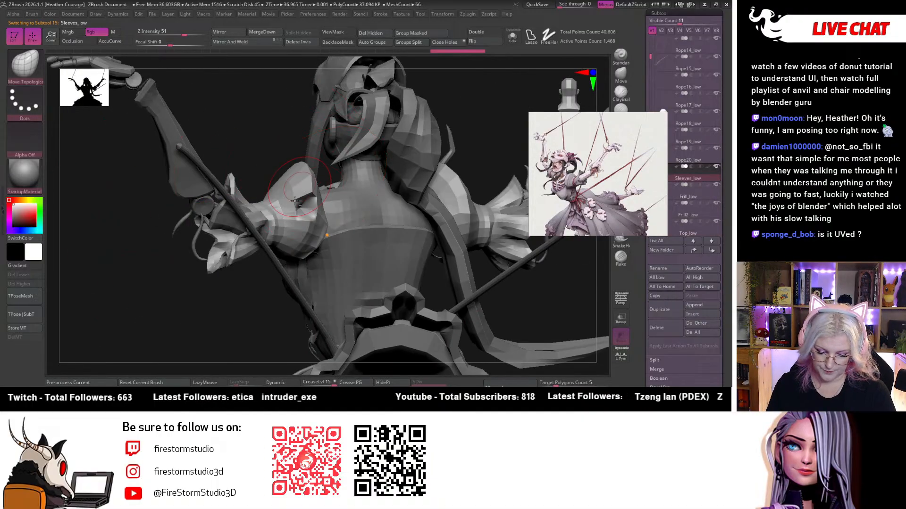
pyautogui.moveTo(324, 134)
pyautogui.keyDown('ctrl'); pyautogui.mouseDown(button='right')
pyautogui.moveTo(389, 206)
pyautogui.moveTo(418, 149)
pyautogui.moveTo(411, 177)
pyautogui.moveTo(420, 196)
pyautogui.moveTo(320, 252)
pyautogui.moveTo(390, 182)
pyautogui.mouseUp(button='right'); pyautogui.keyUp('ctrl')
pyautogui.press('shift')
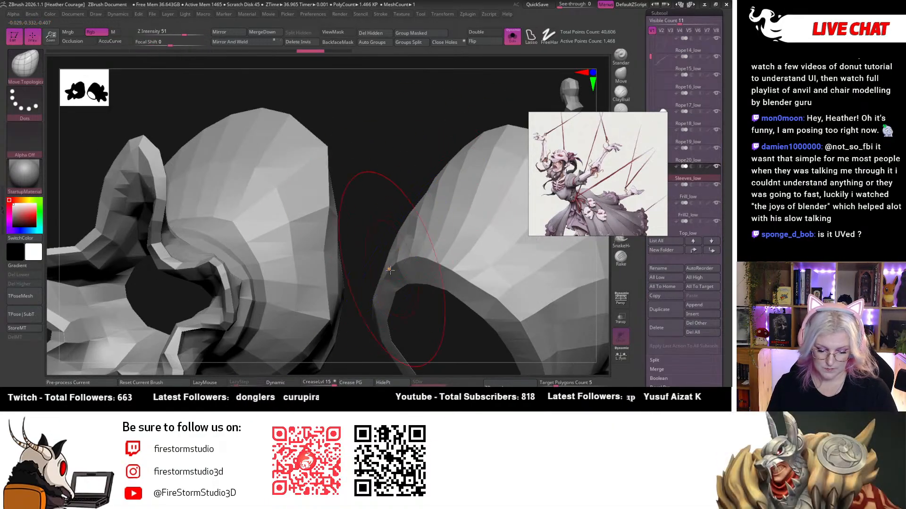
pyautogui.moveTo(369, 175)
pyautogui.mouseDown(button='right')
pyautogui.moveTo(366, 134)
pyautogui.moveTo(289, 119)
pyautogui.moveTo(358, 189)
pyautogui.moveTo(400, 214)
pyautogui.moveTo(452, 189)
pyautogui.moveTo(431, 155)
pyautogui.moveTo(395, 179)
pyautogui.mouseUp(button='right')
pyautogui.press('space')
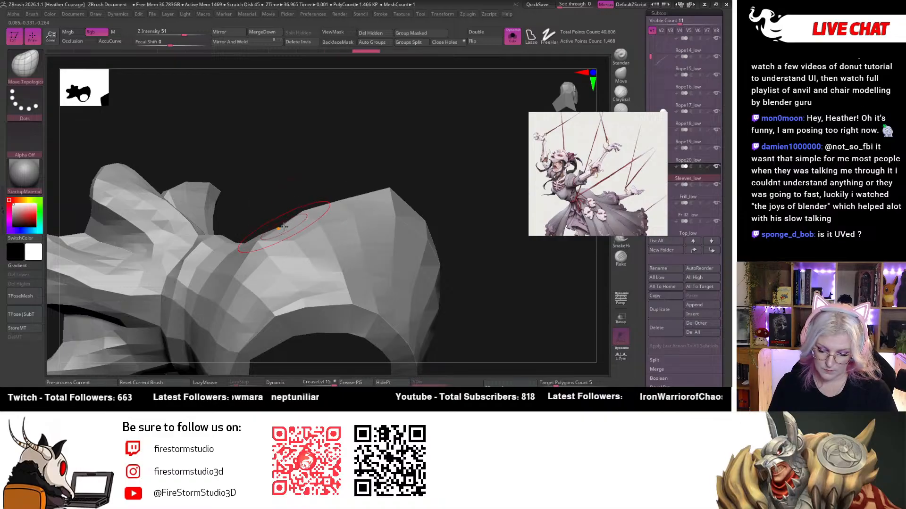
pyautogui.moveTo(404, 148); pyautogui.dragTo(438, 171, button='right')
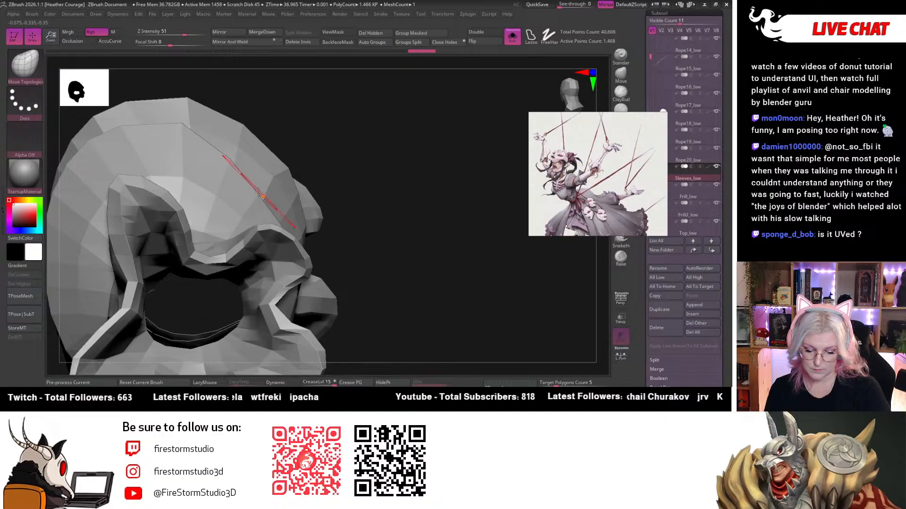
pyautogui.moveTo(380, 228); pyautogui.dragTo(485, 131, button='right')
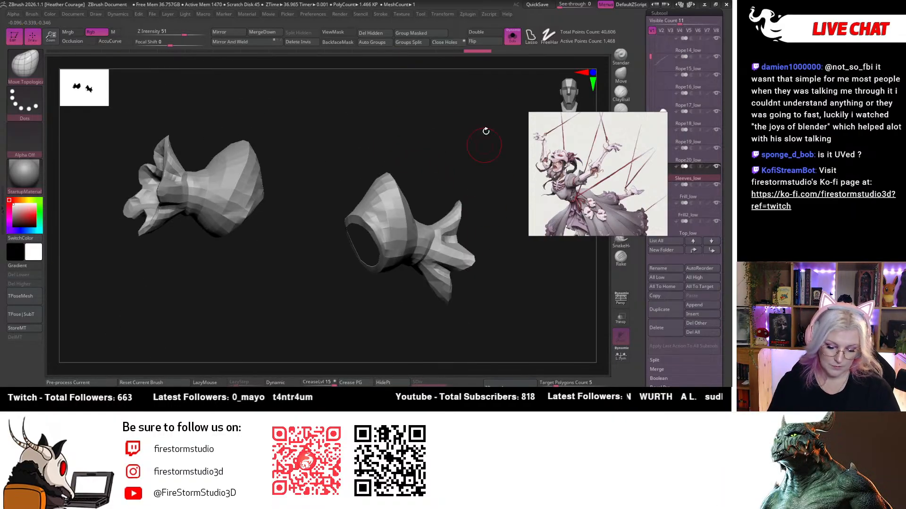
# Show the whole character again, resize the brush and fit the armhole of the character's left sleeve against the bodice.
pyautogui.click(513, 41)
pyautogui.moveTo(507, 304); pyautogui.dragTo(571, 88, button='right')
pyautogui.rightClick(443, 165)
pyautogui.moveTo(458, 116)
pyautogui.mouseDown(button='right')
pyautogui.moveTo(443, 165)
pyautogui.moveTo(455, 101)
pyautogui.moveTo(413, 142)
pyautogui.mouseUp(button='right')
pyautogui.rightClick(398, 171)
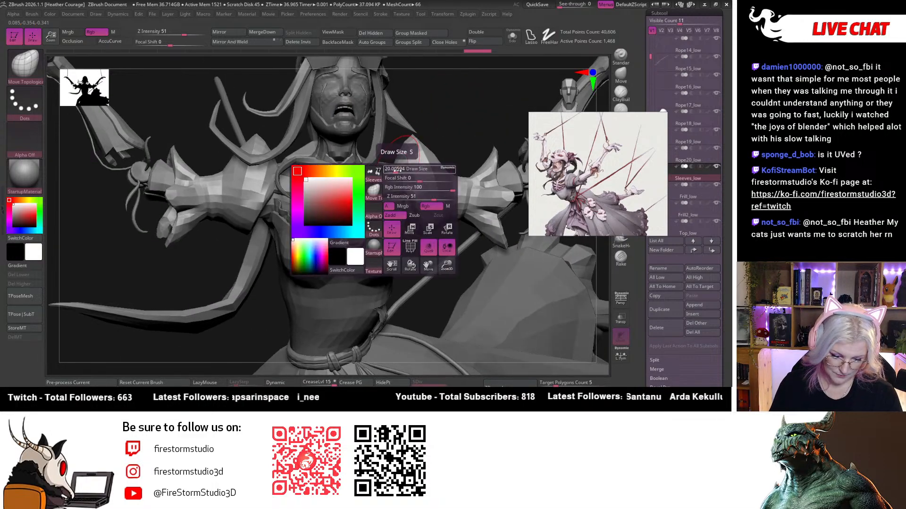
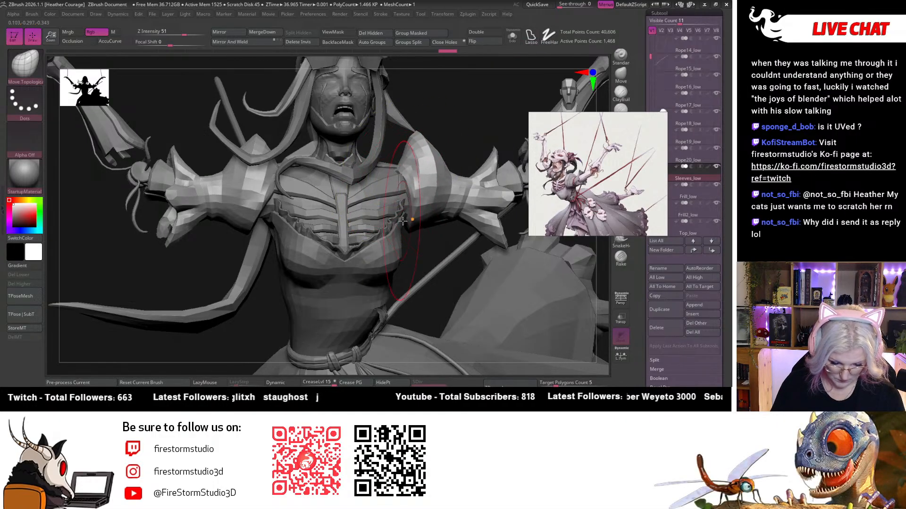
pyautogui.moveTo(464, 114); pyautogui.dragTo(402, 161)
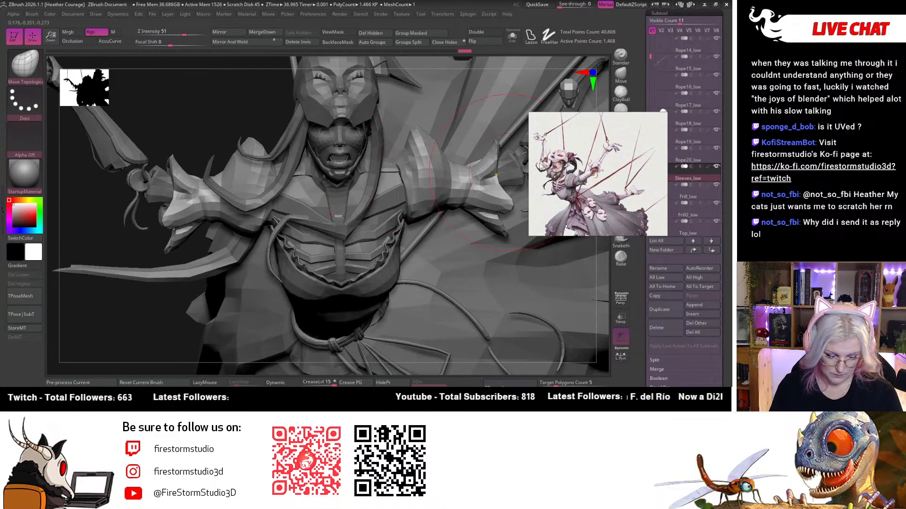
# Fit the armhole and puffed top of the character's right sleeve to the shoulder and bodice with the Move Topological brush.
pyautogui.moveTo(159, 299)
pyautogui.mouseDown()
pyautogui.moveTo(220, 296)
pyautogui.moveTo(268, 255)
pyautogui.mouseUp()
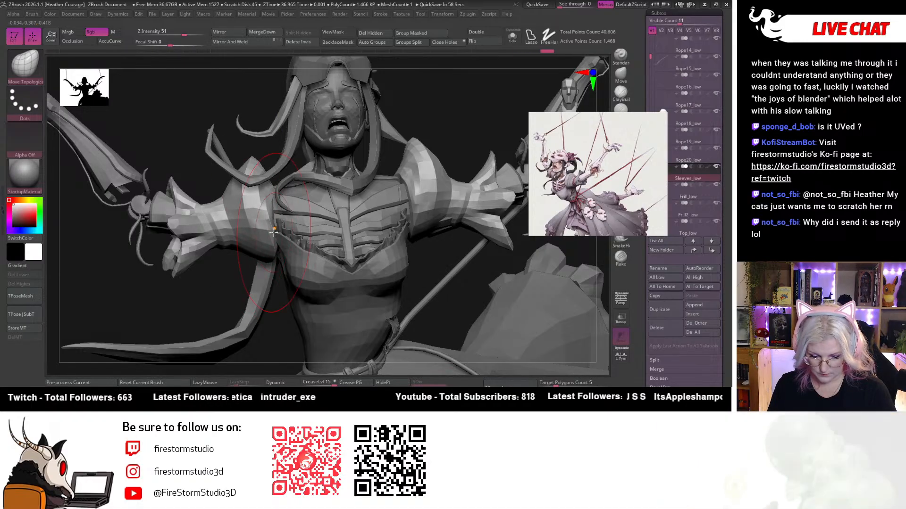
pyautogui.moveTo(467, 112); pyautogui.dragTo(389, 139)
pyautogui.press('space')
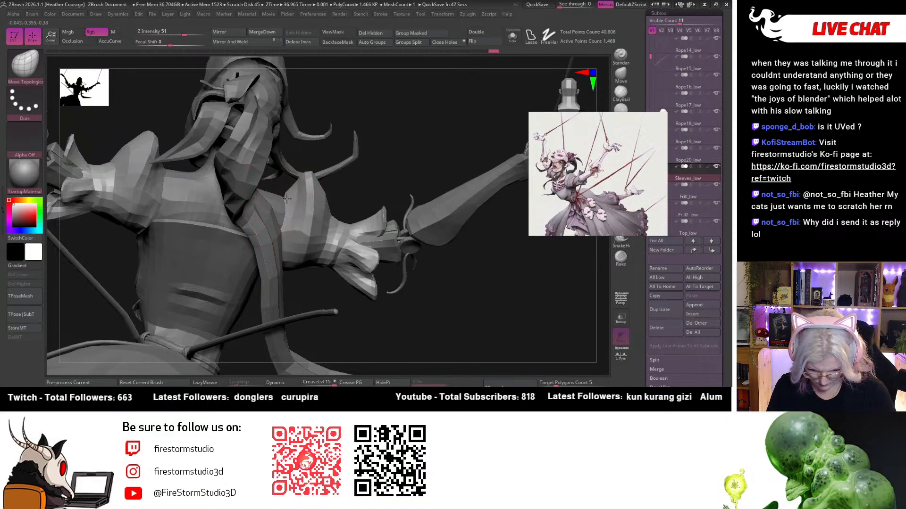
pyautogui.moveTo(412, 159); pyautogui.dragTo(266, 194)
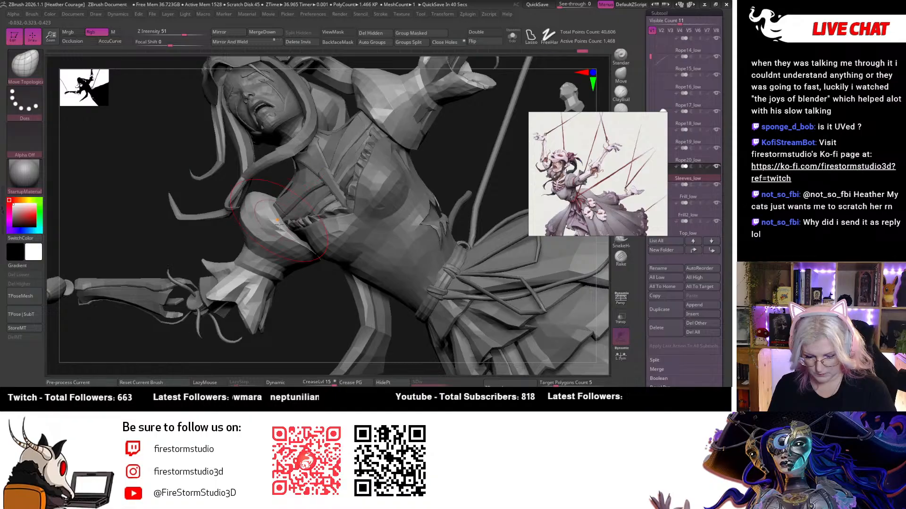
pyautogui.moveTo(278, 224)
pyautogui.mouseDown()
pyautogui.moveTo(304, 303)
pyautogui.moveTo(284, 229)
pyautogui.mouseUp()
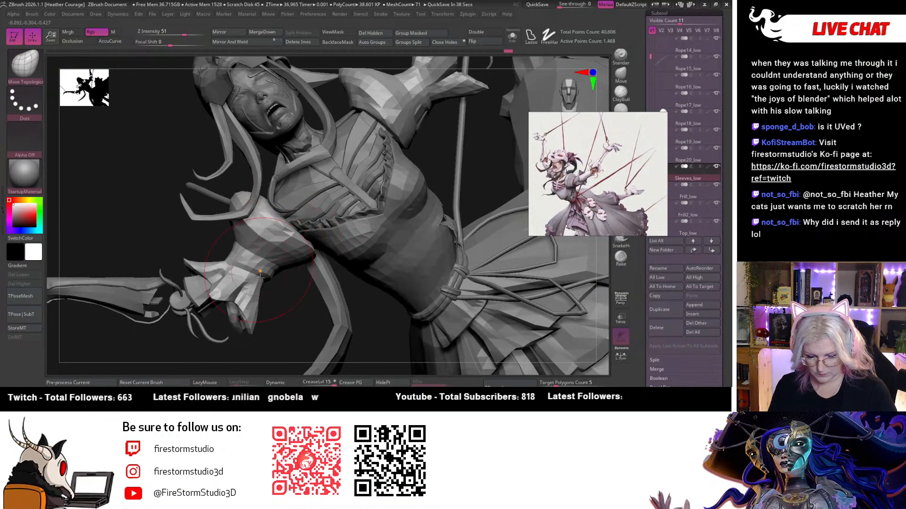
pyautogui.press('ctrl')
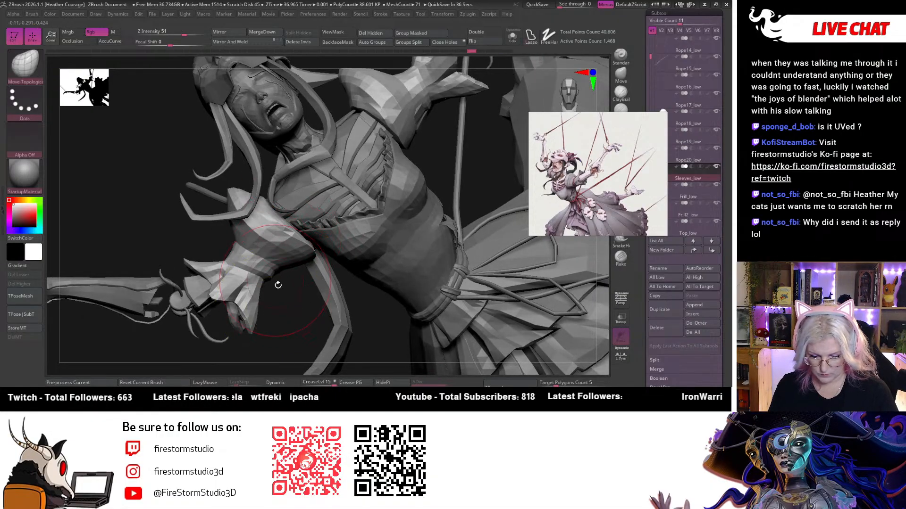
pyautogui.moveTo(277, 283)
pyautogui.mouseDown()
pyautogui.moveTo(281, 317)
pyautogui.moveTo(275, 204)
pyautogui.mouseUp()
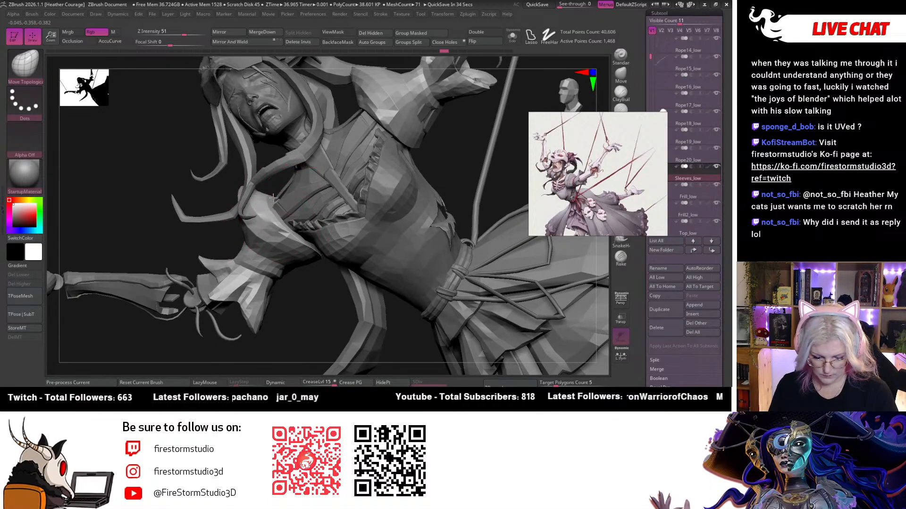
# Resize the brush and refine the back of Sleeves_low where the sleeves meet the shoulders and bodice.
pyautogui.moveTo(298, 307)
pyautogui.mouseDown()
pyautogui.moveTo(325, 330)
pyautogui.moveTo(372, 269)
pyautogui.moveTo(386, 222)
pyautogui.moveTo(378, 186)
pyautogui.moveTo(273, 200)
pyautogui.mouseUp()
pyautogui.press('space')
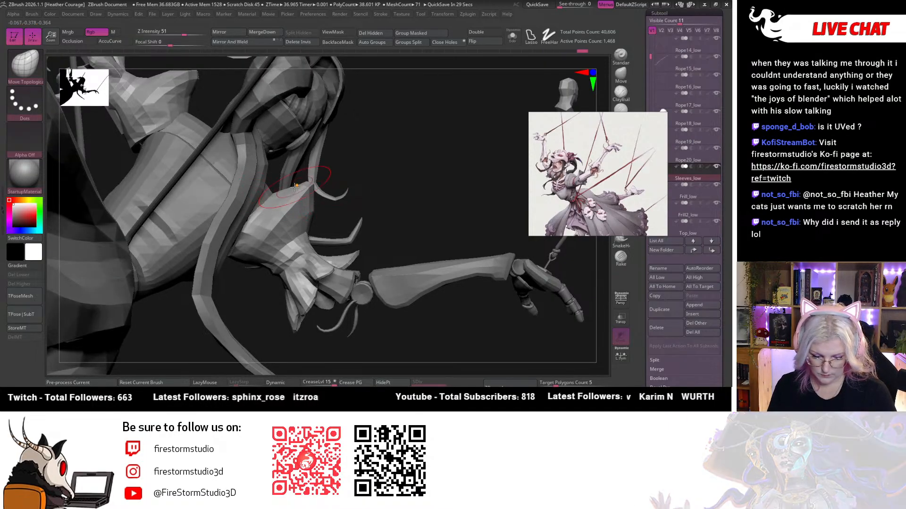
pyautogui.moveTo(423, 166); pyautogui.dragTo(415, 156)
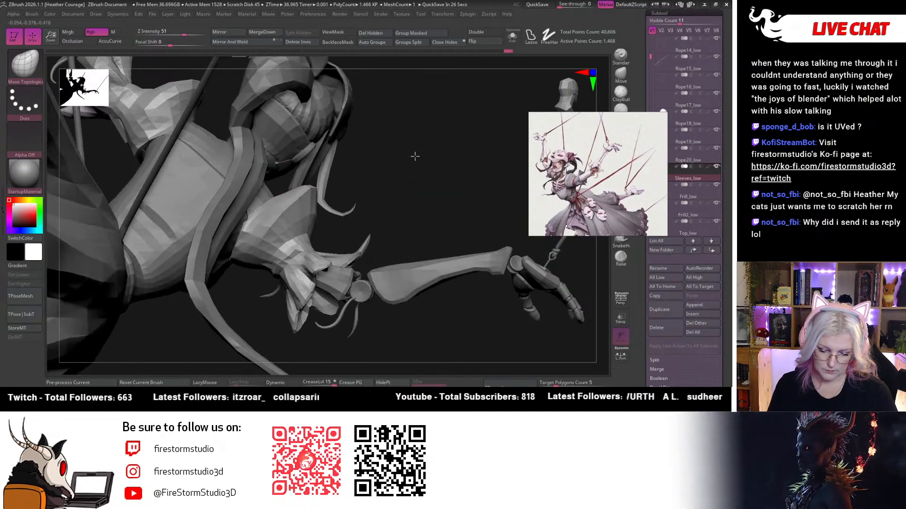
pyautogui.moveTo(145, 155); pyautogui.dragTo(150, 147)
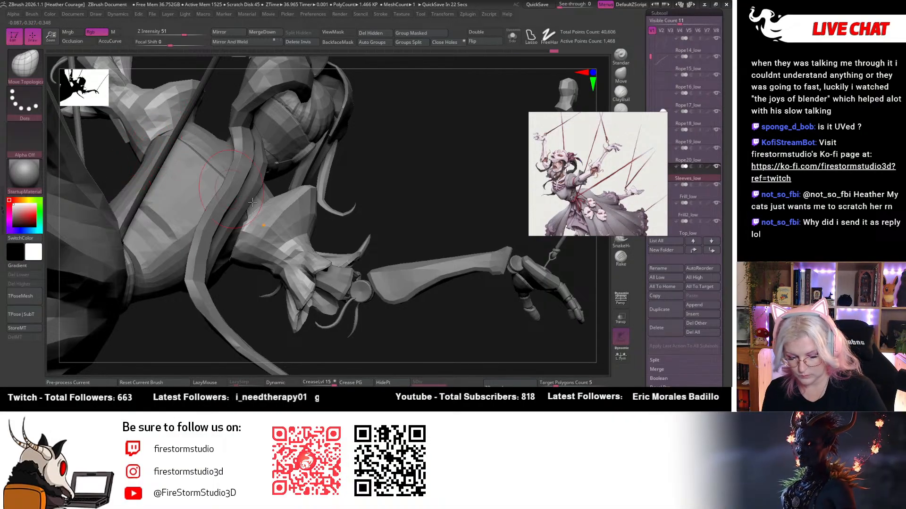
pyautogui.moveTo(385, 149)
pyautogui.keyDown('alt'); pyautogui.mouseDown()
pyautogui.moveTo(293, 179)
pyautogui.moveTo(384, 150)
pyautogui.mouseUp(); pyautogui.keyUp('alt')
# Select Skirt4_low, enlarge the brush and reshape the skirt's hips just below the rope belt with the Move Topological brush.
pyautogui.moveTo(578, 90); pyautogui.dragTo(453, 171)
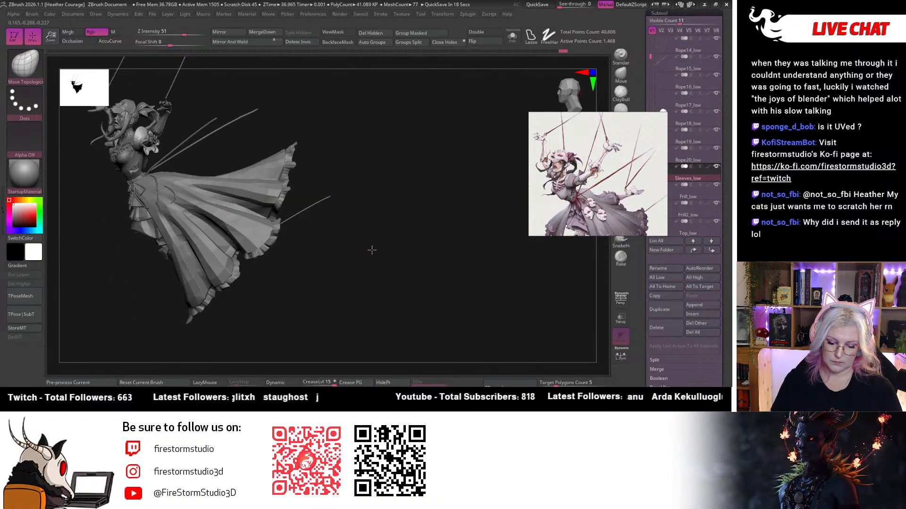
pyautogui.moveTo(326, 259); pyautogui.dragTo(404, 267)
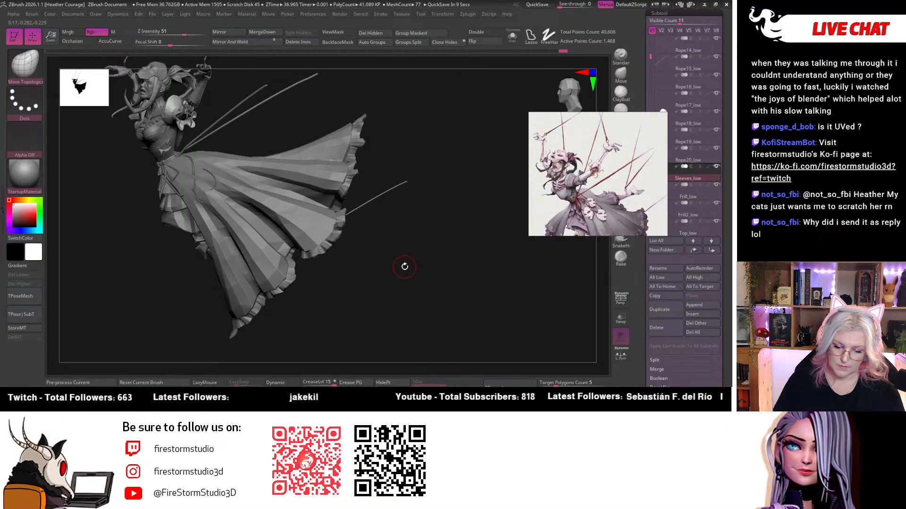
pyautogui.press('space')
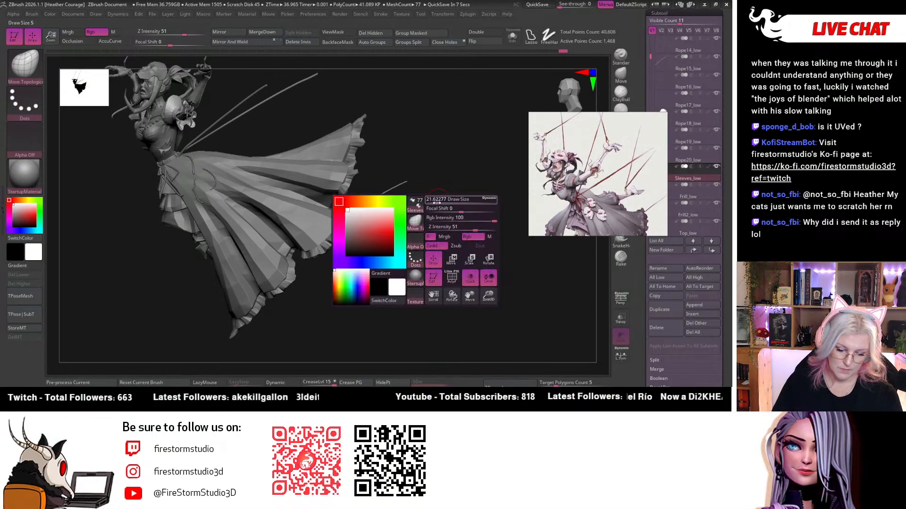
pyautogui.keyDown('alt'); pyautogui.click(314, 228); pyautogui.keyUp('alt')
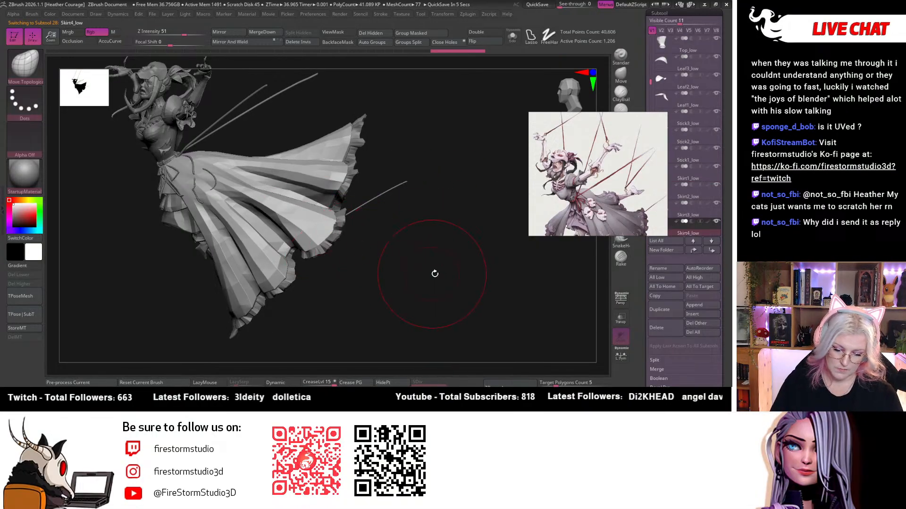
pyautogui.moveTo(433, 272); pyautogui.dragTo(481, 265)
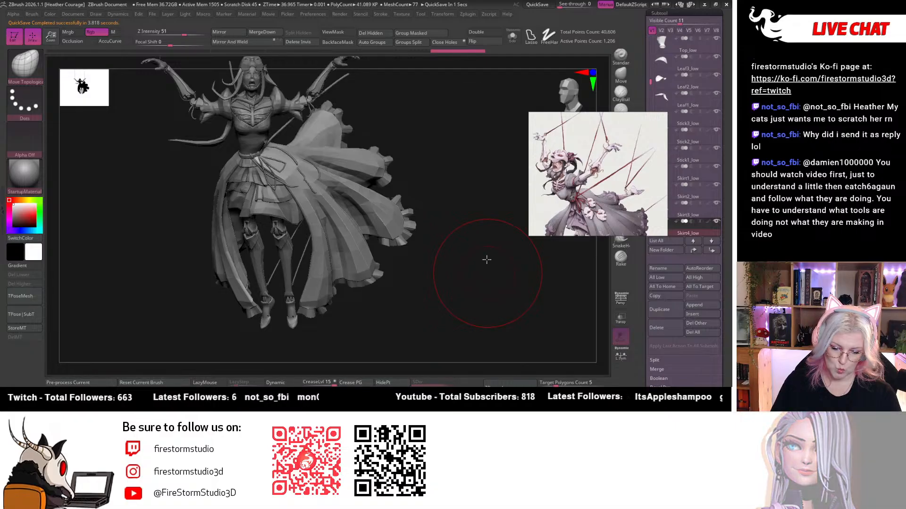
pyautogui.moveTo(486, 256); pyautogui.dragTo(477, 281)
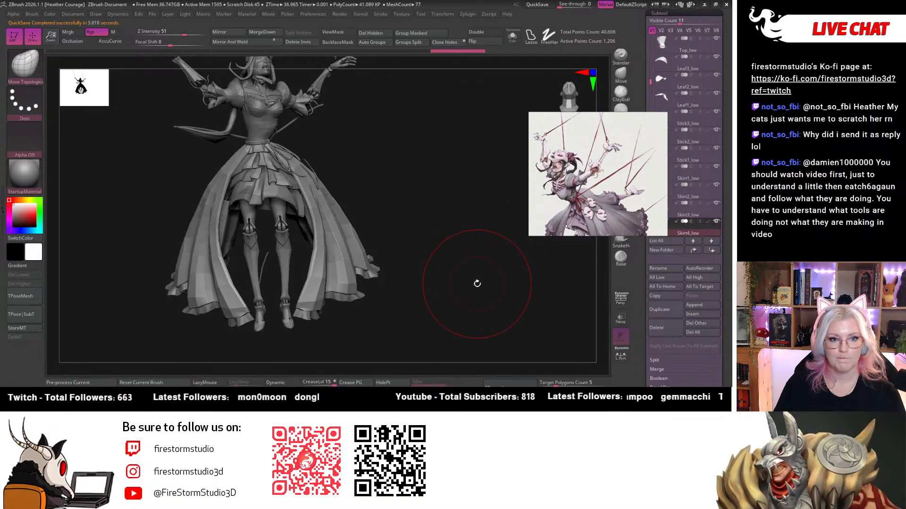
pyautogui.moveTo(474, 294); pyautogui.dragTo(467, 297)
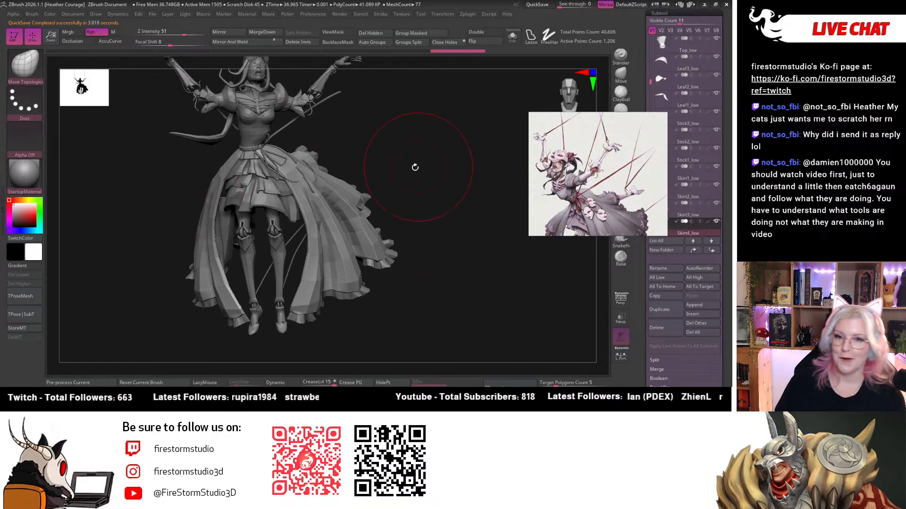
pyautogui.moveTo(415, 167)
pyautogui.keyDown('alt'); pyautogui.mouseDown()
pyautogui.moveTo(424, 146)
pyautogui.moveTo(465, 227)
pyautogui.mouseUp(); pyautogui.keyUp('alt')
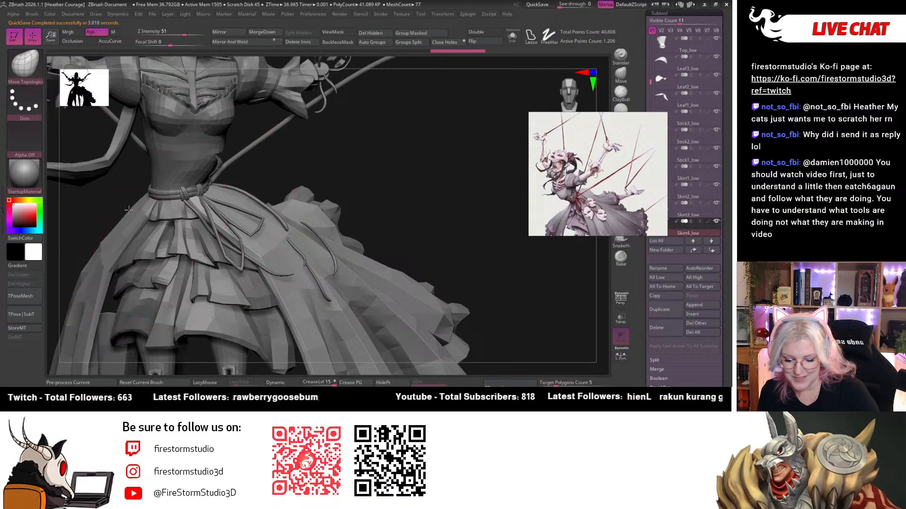
pyautogui.moveTo(132, 207); pyautogui.dragTo(119, 216)
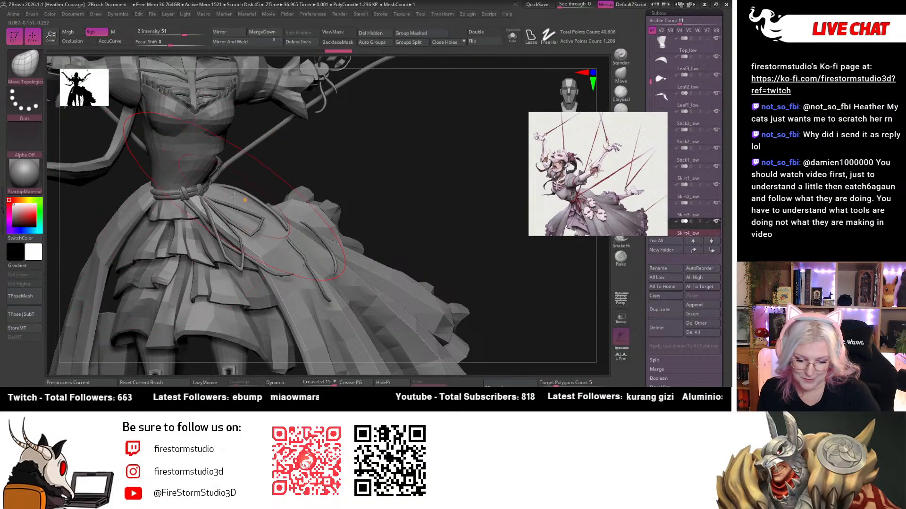
pyautogui.keyDown('alt'); pyautogui.moveTo(315, 162); pyautogui.dragTo(349, 208); pyautogui.keyUp('alt')
# Fit the waist strands Rope3_low and Rope2_low snugly around the waist between bodice and skirt with the Move Topological brush.
pyautogui.keyDown('alt'); pyautogui.click(134, 198); pyautogui.keyUp('alt')
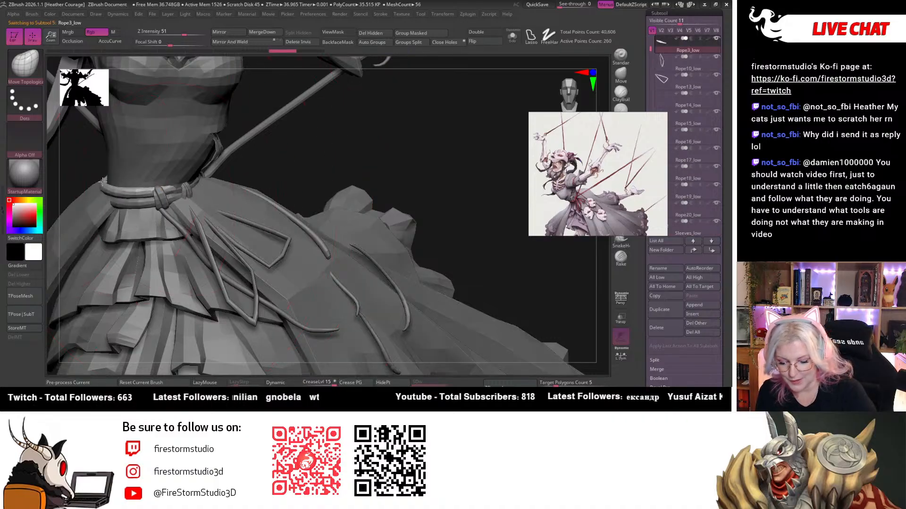
pyautogui.moveTo(199, 181); pyautogui.dragTo(204, 179)
pyautogui.moveTo(308, 154); pyautogui.dragTo(333, 155)
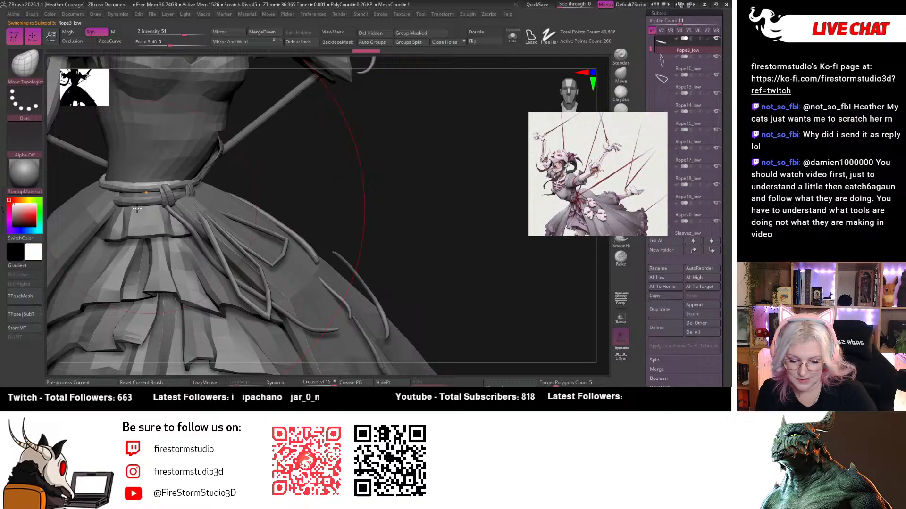
pyautogui.keyDown('alt'); pyautogui.click(115, 200); pyautogui.keyUp('alt')
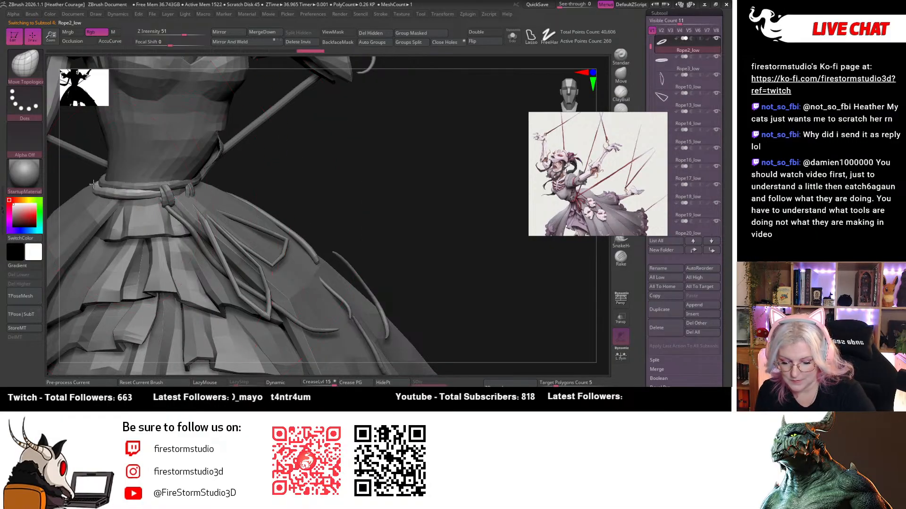
pyautogui.moveTo(311, 158); pyautogui.dragTo(210, 193)
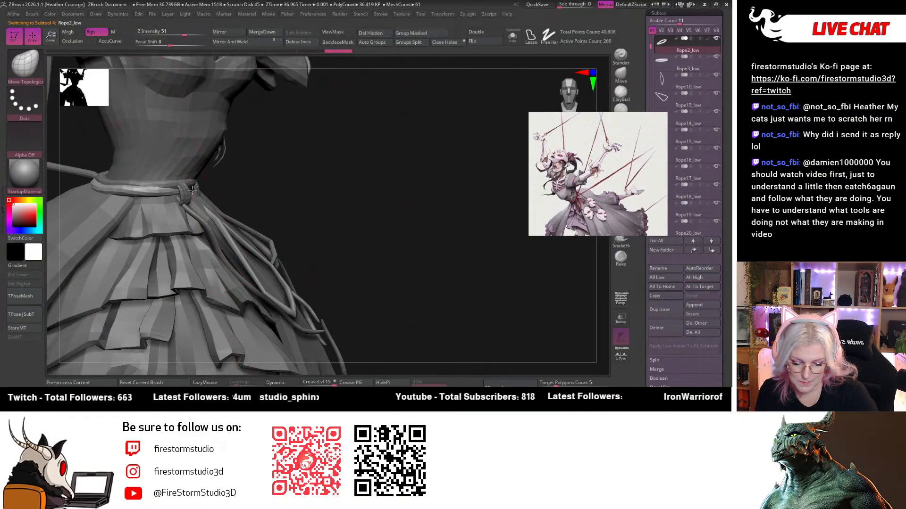
pyautogui.moveTo(281, 184); pyautogui.dragTo(188, 321)
pyautogui.rightClick(283, 184)
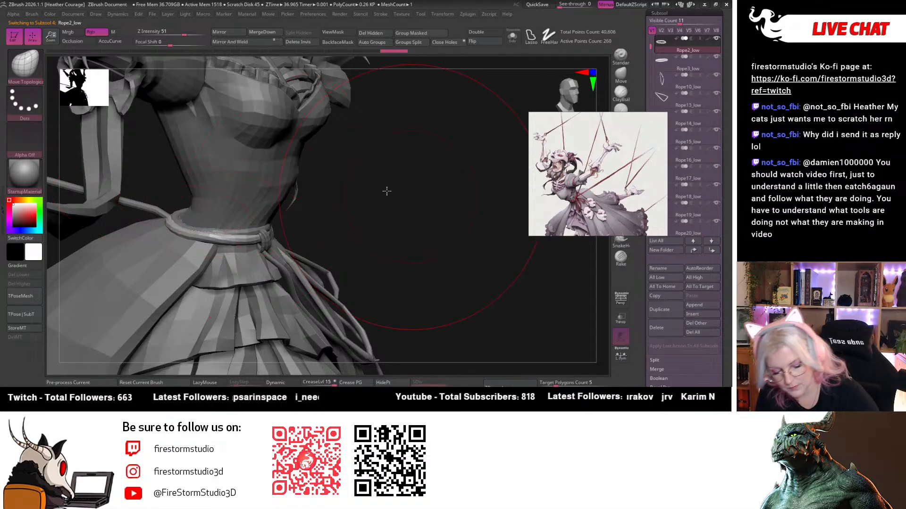
pyautogui.moveTo(386, 190); pyautogui.dragTo(204, 216)
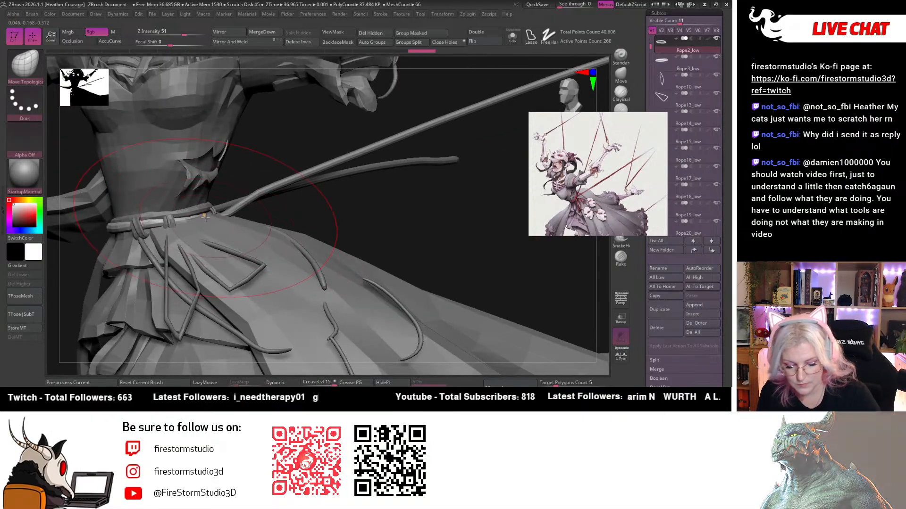
# Select the belt knots, shrink the brush and pull the end of Rope1_low up to the side knot on the belt.
pyautogui.keyDown('alt'); pyautogui.click(222, 214); pyautogui.keyUp('alt')
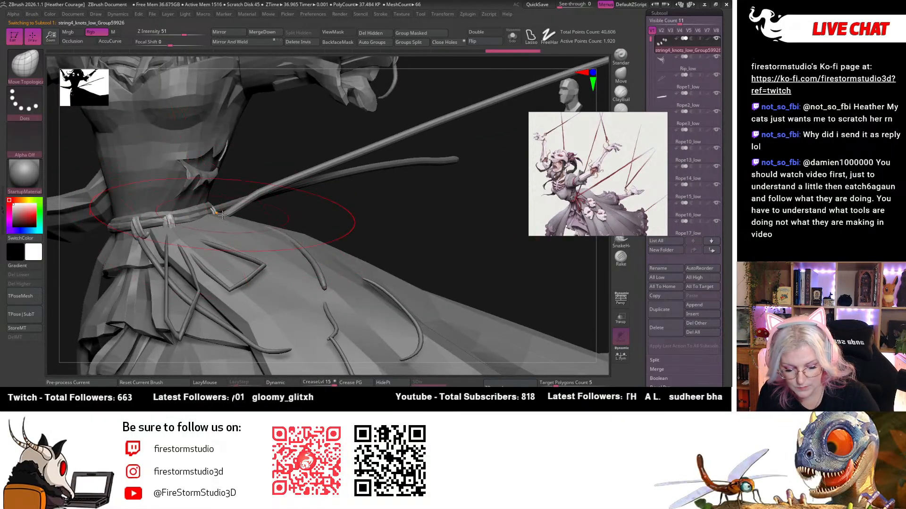
pyautogui.press('space')
pyautogui.moveTo(245, 214); pyautogui.dragTo(225, 219)
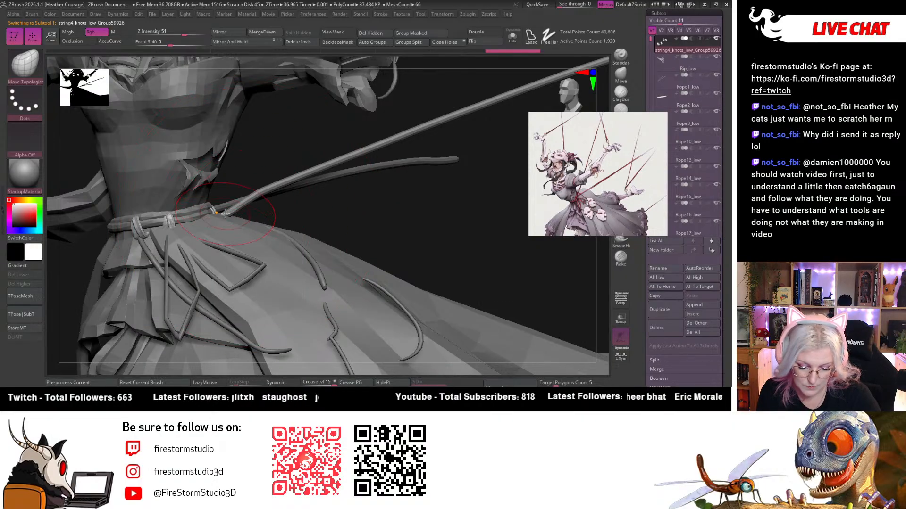
pyautogui.keyDown('alt'); pyautogui.click(221, 218); pyautogui.keyUp('alt')
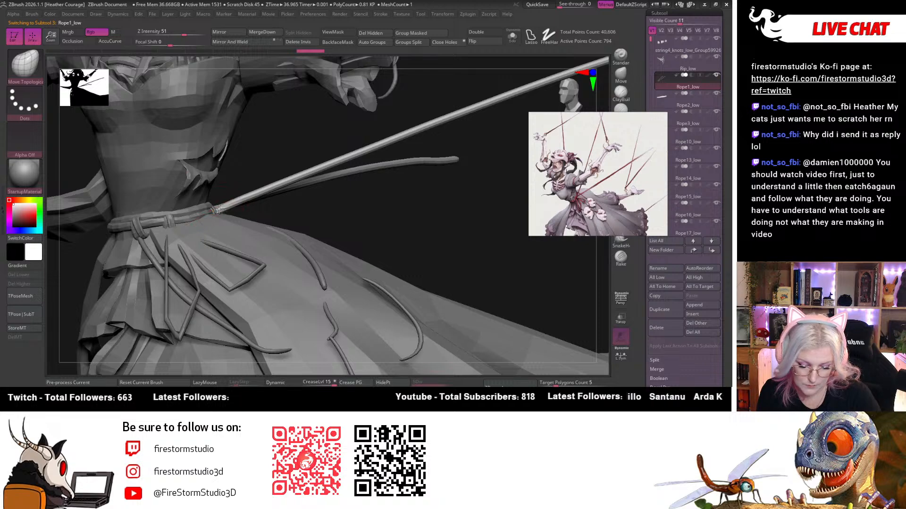
pyautogui.moveTo(276, 208); pyautogui.dragTo(226, 225)
# Resize the brush, adjust Skirt4_low under the side belt knot and pull the upper end of string4_string4 toward that knot.
pyautogui.keyDown('alt'); pyautogui.click(226, 225); pyautogui.keyUp('alt')
pyautogui.press('space')
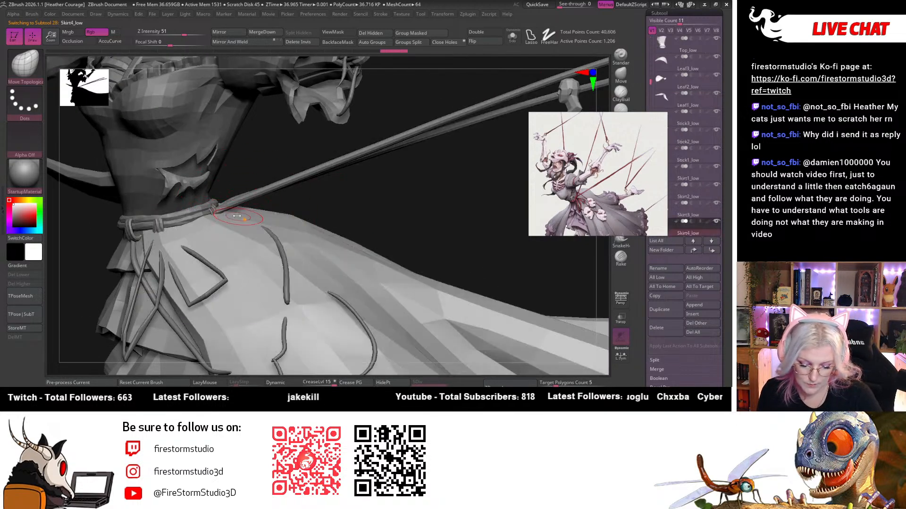
pyautogui.press('space')
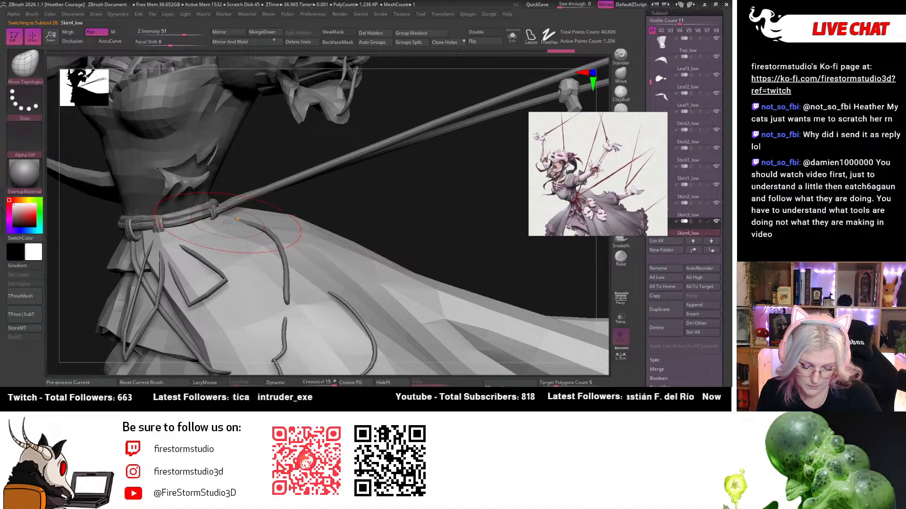
pyautogui.keyDown('alt'); pyautogui.click(239, 221); pyautogui.keyUp('alt')
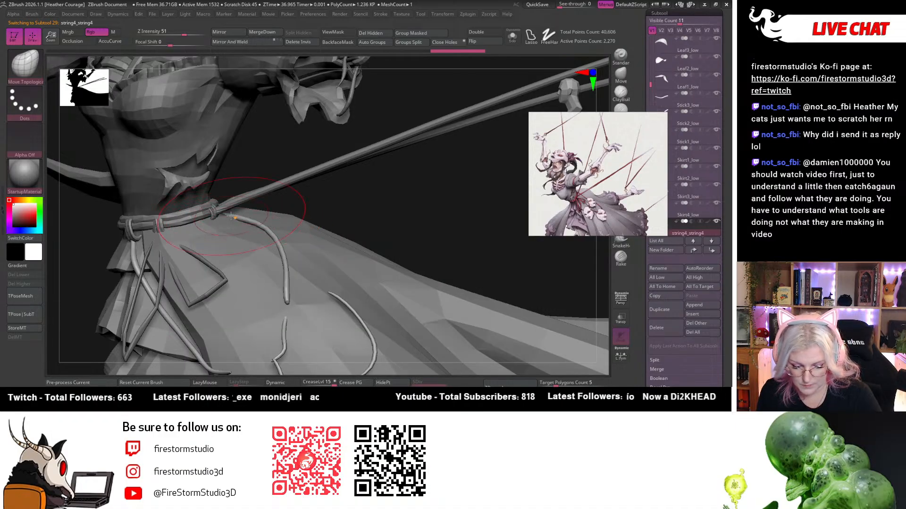
pyautogui.moveTo(385, 188); pyautogui.dragTo(269, 201)
# Fit the back waist of Skirt4_low and the belt strand Rope2_low together behind the side knot.
pyautogui.keyDown('alt'); pyautogui.click(262, 208); pyautogui.keyUp('alt')
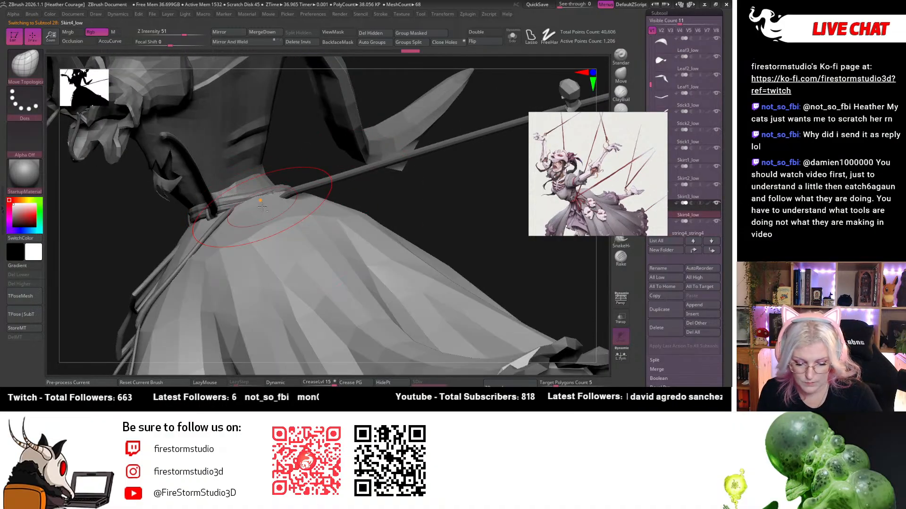
pyautogui.keyDown('alt'); pyautogui.click(255, 194); pyautogui.keyUp('alt')
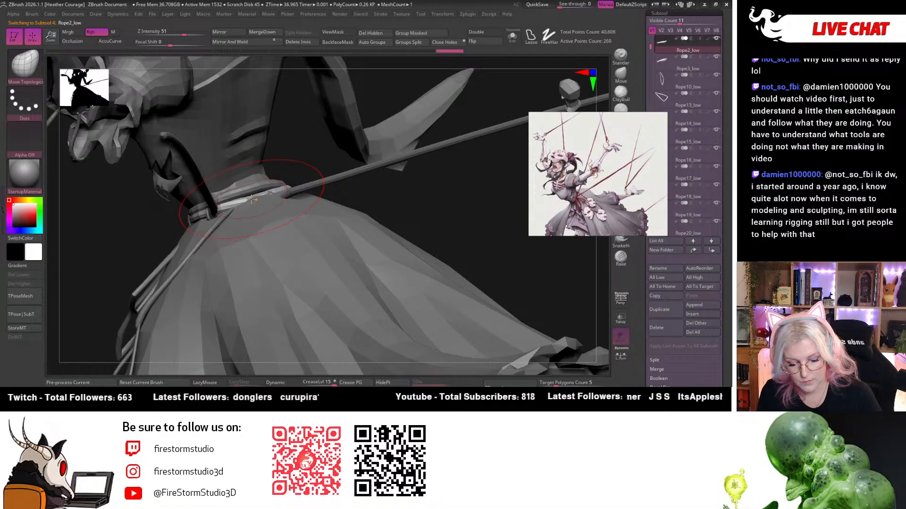
pyautogui.moveTo(299, 156); pyautogui.dragTo(279, 182)
# Select the belt knots, reduce the brush size and shape the side knot around the belt ropes from behind.
pyautogui.keyDown('alt'); pyautogui.click(274, 191); pyautogui.keyUp('alt')
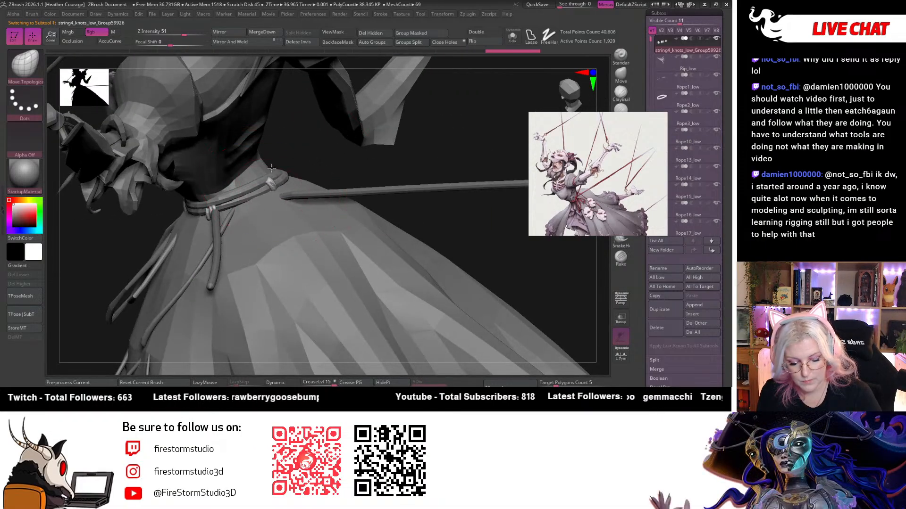
pyautogui.keyDown('alt'); pyautogui.moveTo(292, 132); pyautogui.dragTo(400, 152); pyautogui.keyUp('alt')
pyautogui.press('space')
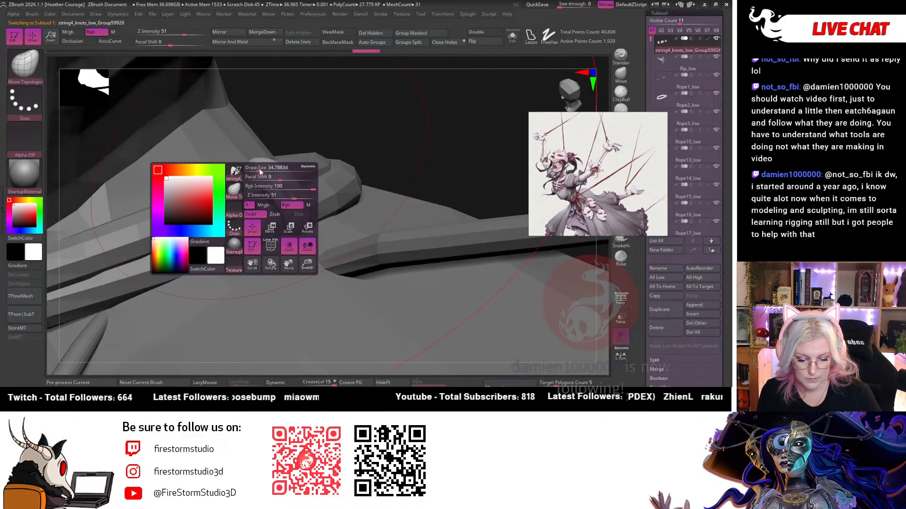
pyautogui.moveTo(269, 174)
pyautogui.mouseDown()
pyautogui.moveTo(254, 174)
pyautogui.moveTo(257, 161)
pyautogui.mouseUp()
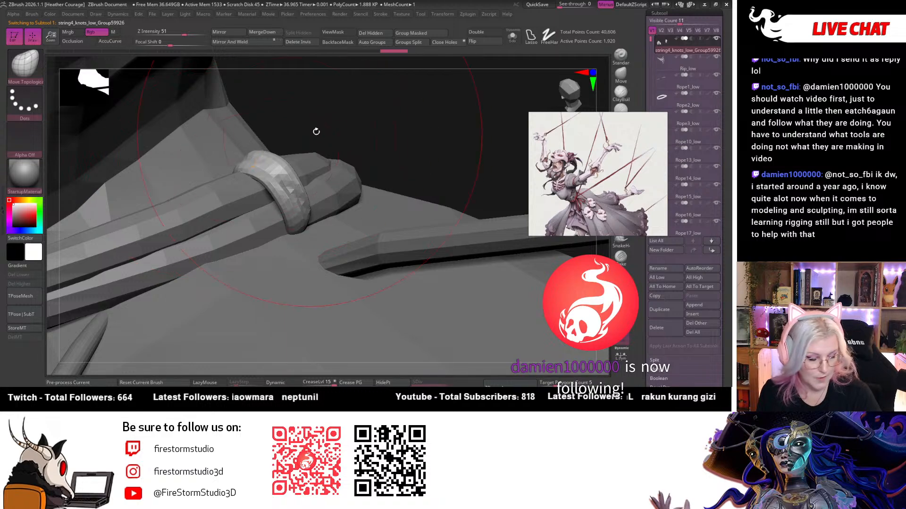
pyautogui.moveTo(351, 123); pyautogui.dragTo(350, 114)
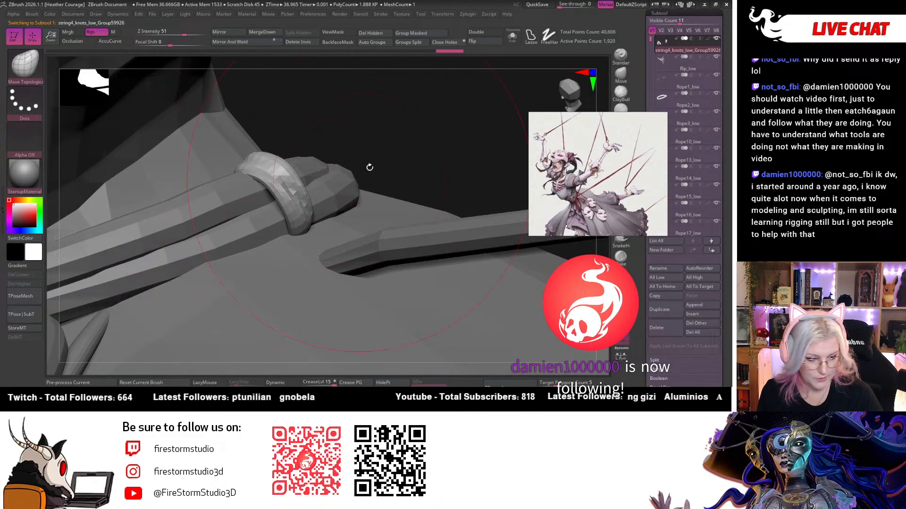
pyautogui.moveTo(369, 167)
pyautogui.mouseDown()
pyautogui.moveTo(371, 138)
pyautogui.moveTo(403, 133)
pyautogui.mouseUp()
# Select Skirt4_low, resize the brush and adjust the skirt's waist surface just below the side knot.
pyautogui.keyDown('alt'); pyautogui.click(285, 264); pyautogui.keyUp('alt')
pyautogui.press('space')
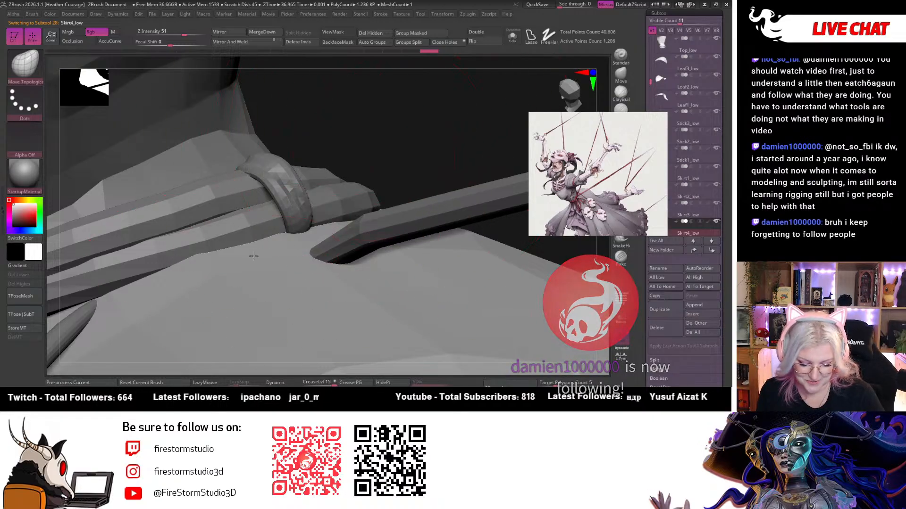
pyautogui.moveTo(247, 254)
pyautogui.mouseDown()
pyautogui.moveTo(263, 228)
pyautogui.moveTo(246, 191)
pyautogui.mouseUp()
# Reselect the belt knots, shrink the brush and extend the back of the side knot around both belt ropes.
pyautogui.keyDown('alt'); pyautogui.click(266, 246); pyautogui.keyUp('alt')
pyautogui.moveTo(366, 118); pyautogui.dragTo(235, 173)
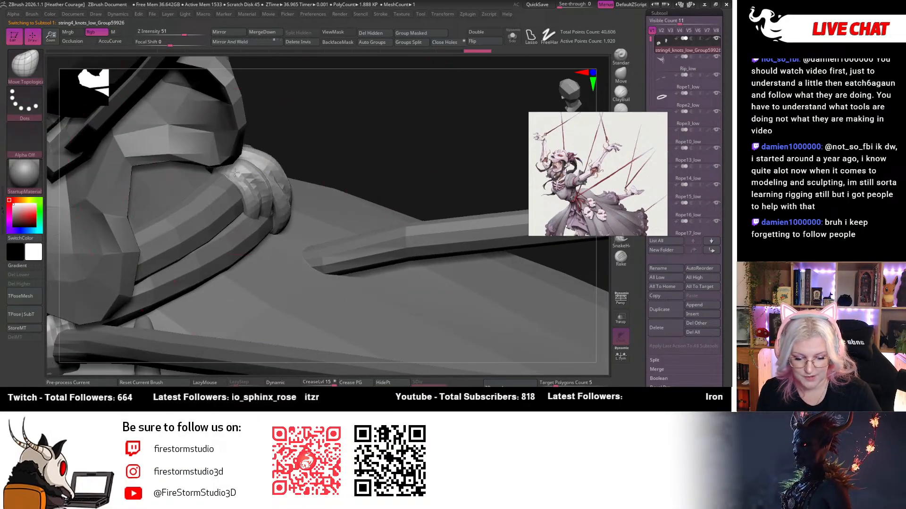
pyautogui.press('space')
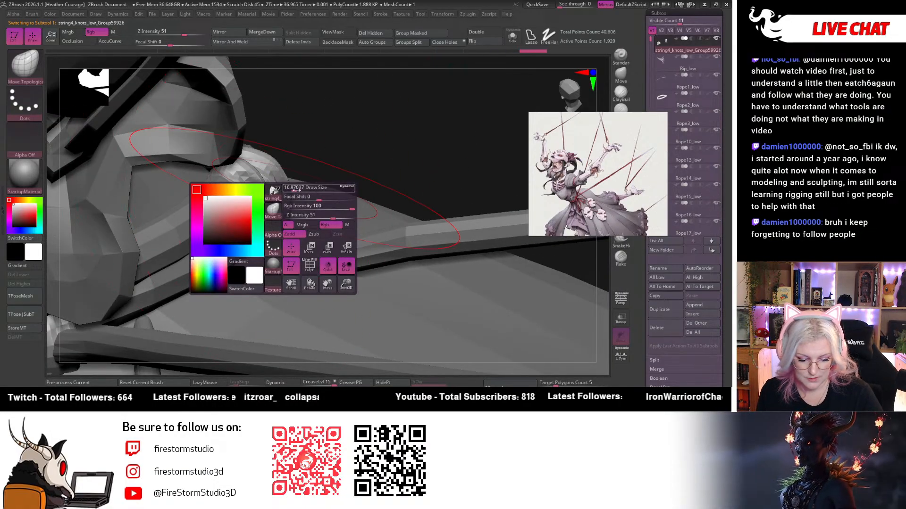
pyautogui.moveTo(294, 191); pyautogui.dragTo(287, 190)
pyautogui.moveTo(258, 227); pyautogui.dragTo(279, 248)
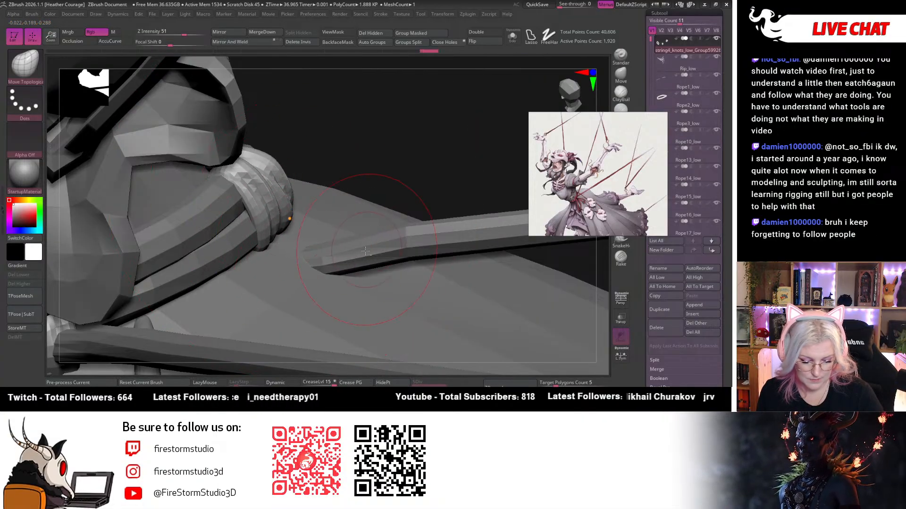
# Select Rope1_low, resize the brush and pull the loose end of its rear rope into the side belt knot.
pyautogui.press('space')
pyautogui.moveTo(395, 160); pyautogui.dragTo(386, 160)
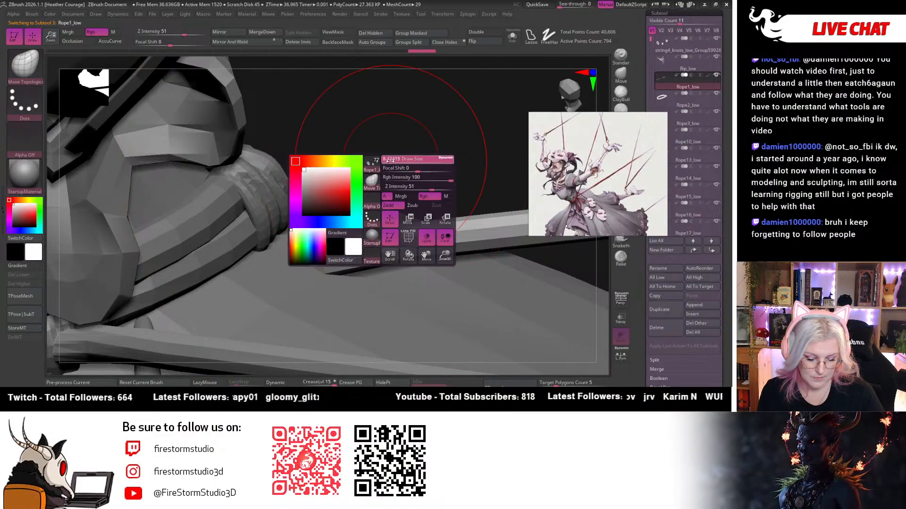
pyautogui.moveTo(322, 267); pyautogui.dragTo(292, 249)
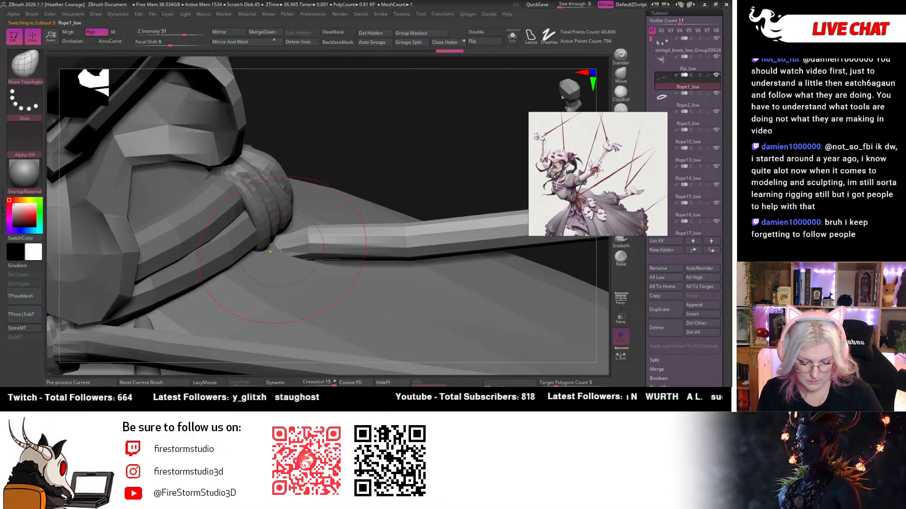
pyautogui.moveTo(367, 148)
pyautogui.mouseDown()
pyautogui.moveTo(304, 68)
pyautogui.moveTo(460, 253)
pyautogui.moveTo(273, 242)
pyautogui.mouseUp()
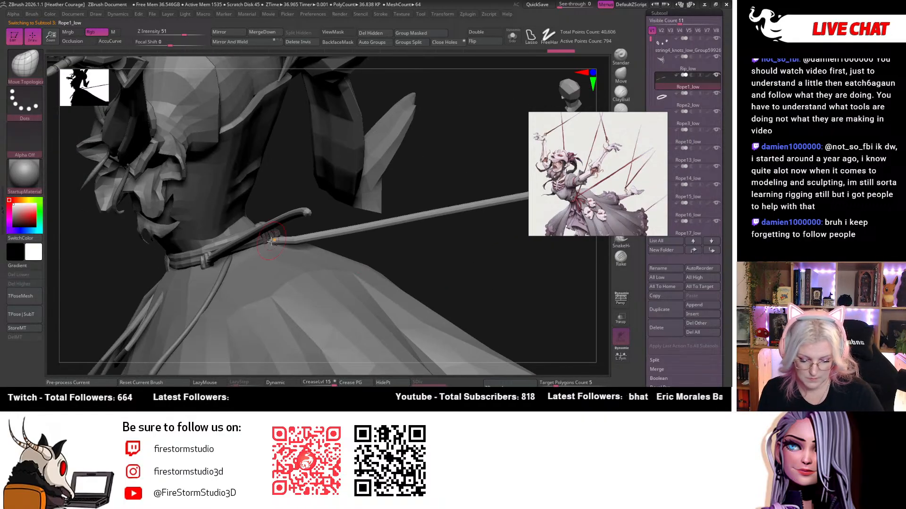
pyautogui.moveTo(443, 257); pyautogui.dragTo(275, 243)
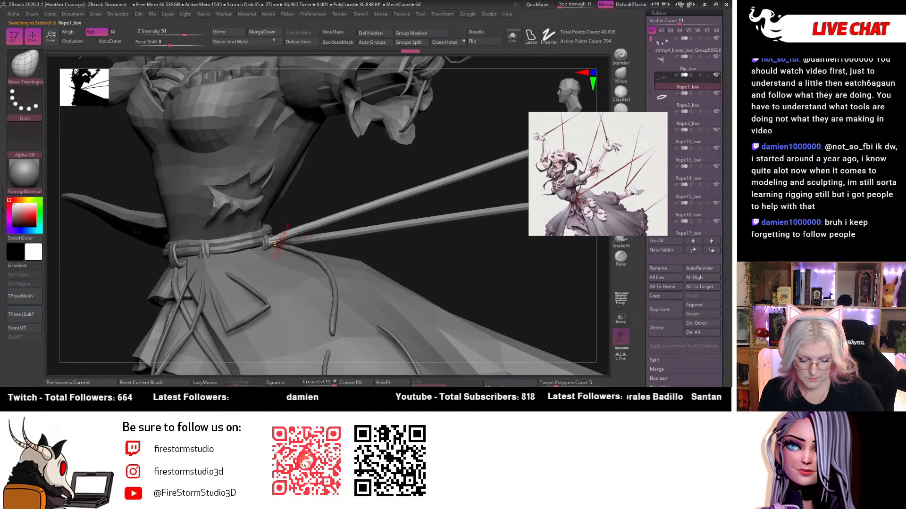
# Select the belt knots, resize the brush and pull the front of the side knot up over the belt ropes.
pyautogui.keyDown('alt'); pyautogui.moveTo(324, 188); pyautogui.dragTo(293, 204); pyautogui.keyUp('alt')
pyautogui.press('space')
pyautogui.moveTo(309, 154); pyautogui.dragTo(332, 154)
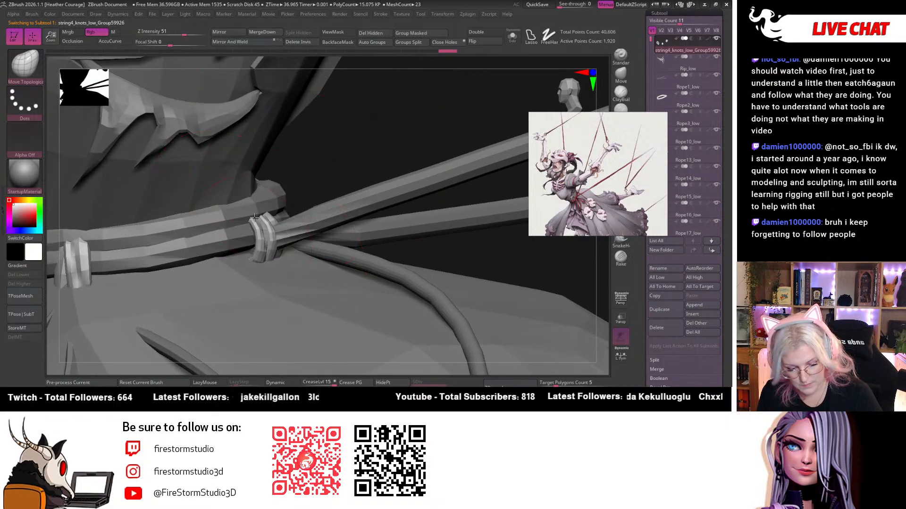
pyautogui.moveTo(255, 217); pyautogui.dragTo(243, 181)
pyautogui.moveTo(272, 219); pyautogui.dragTo(265, 185)
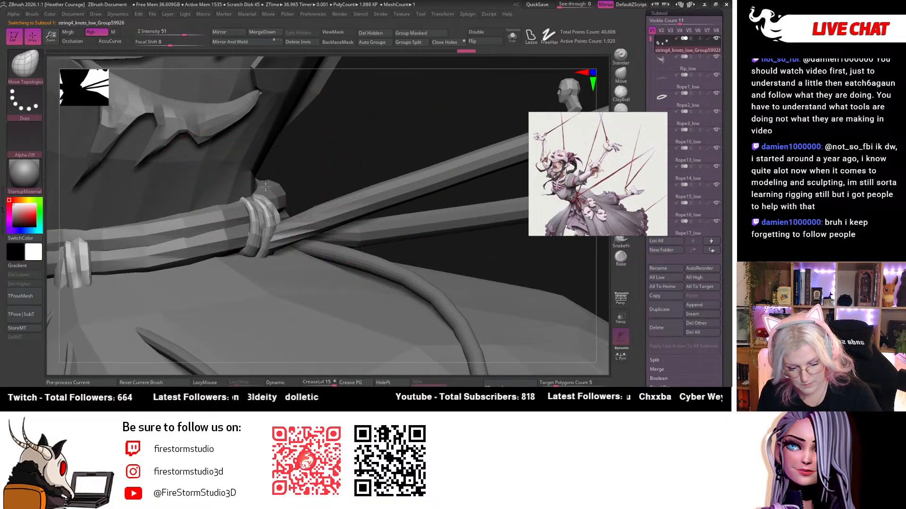
pyautogui.keyDown('ctrl'); pyautogui.moveTo(332, 133); pyautogui.dragTo(213, 211, button='right'); pyautogui.keyUp('ctrl')
pyautogui.moveTo(214, 211); pyautogui.dragTo(217, 183)
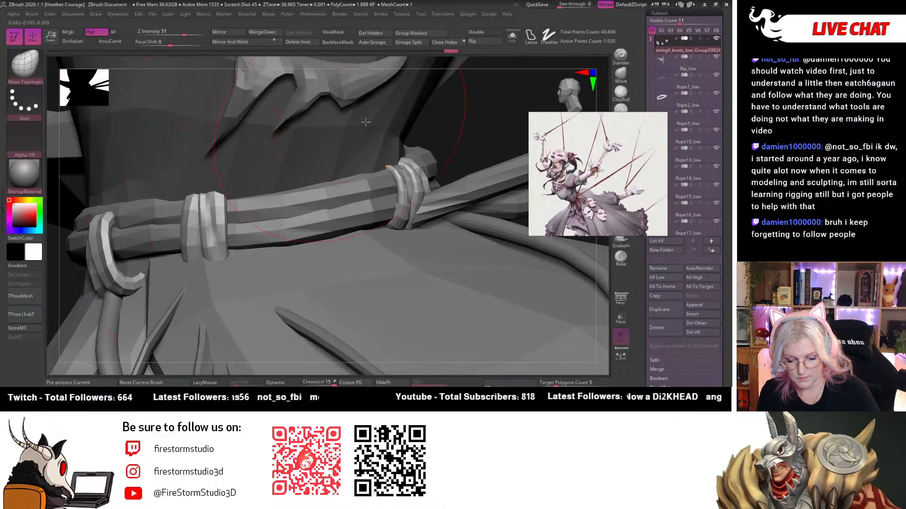
# Reshape the middle and front belt knots so they wrap tightly around both waist ropes.
pyautogui.moveTo(464, 116); pyautogui.dragTo(410, 134, button='right')
pyautogui.moveTo(201, 227); pyautogui.dragTo(210, 226)
pyautogui.moveTo(192, 260); pyautogui.dragTo(194, 260)
pyautogui.moveTo(125, 231)
pyautogui.mouseDown()
pyautogui.moveTo(118, 210)
pyautogui.moveTo(96, 198)
pyautogui.mouseUp()
pyautogui.moveTo(113, 289)
pyautogui.mouseDown()
pyautogui.moveTo(109, 268)
pyautogui.moveTo(141, 267)
pyautogui.mouseUp()
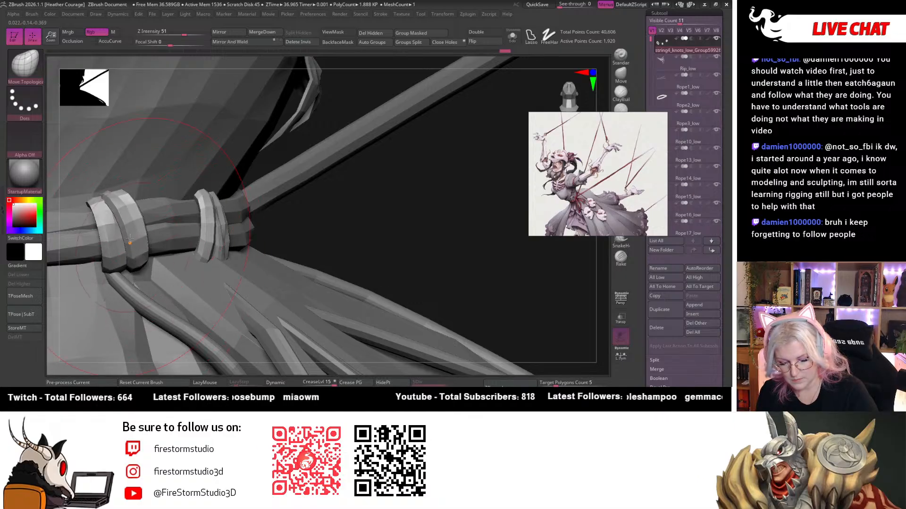
pyautogui.moveTo(118, 202); pyautogui.dragTo(125, 197)
pyautogui.moveTo(373, 207); pyautogui.dragTo(178, 256, button='right')
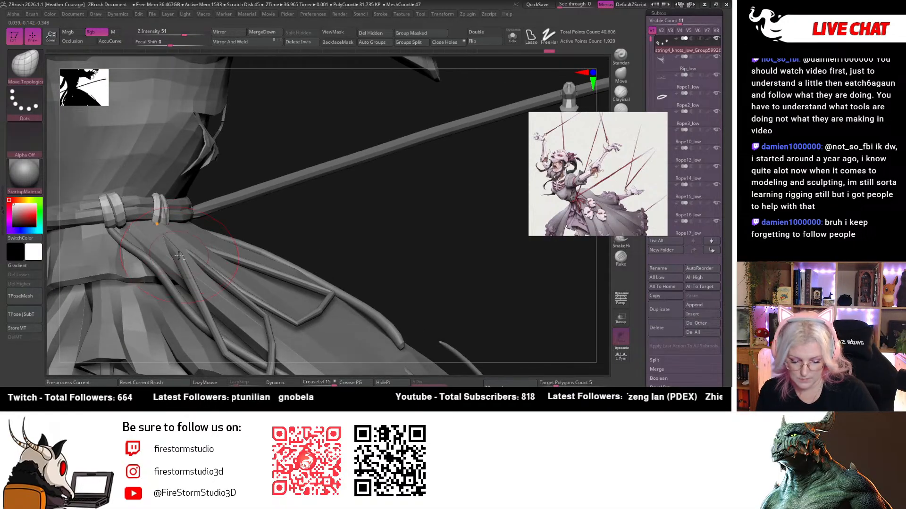
# Pull the upper ends of the hanging ropes Rope10_low and Rope13_low up to the middle belt knot.
pyautogui.keyDown('alt'); pyautogui.click(178, 254); pyautogui.keyUp('alt')
pyautogui.moveTo(172, 241); pyautogui.dragTo(158, 223)
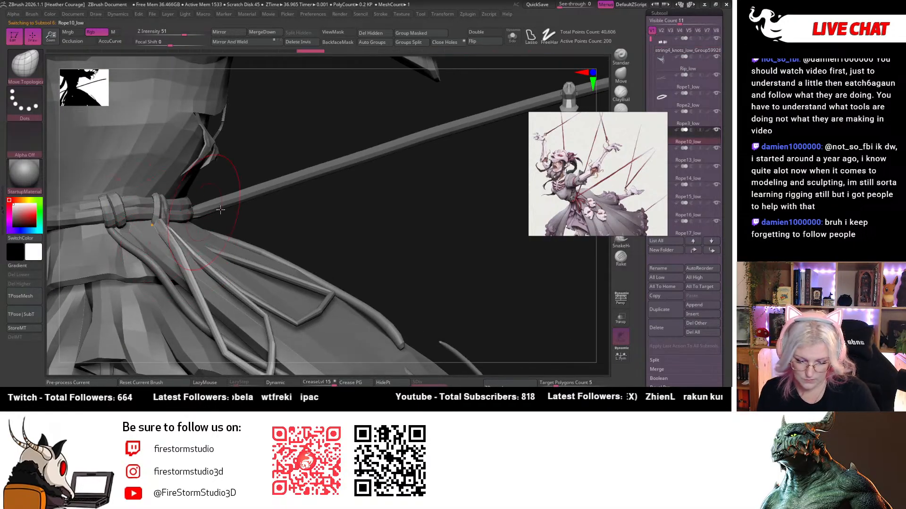
pyautogui.moveTo(334, 204); pyautogui.dragTo(193, 217, button='right')
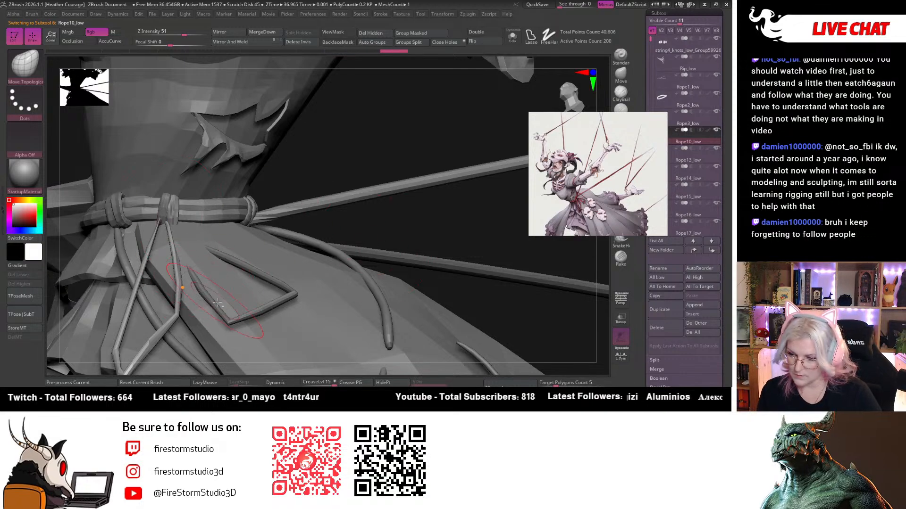
pyautogui.keyDown('alt'); pyautogui.click(294, 294); pyautogui.keyUp('alt')
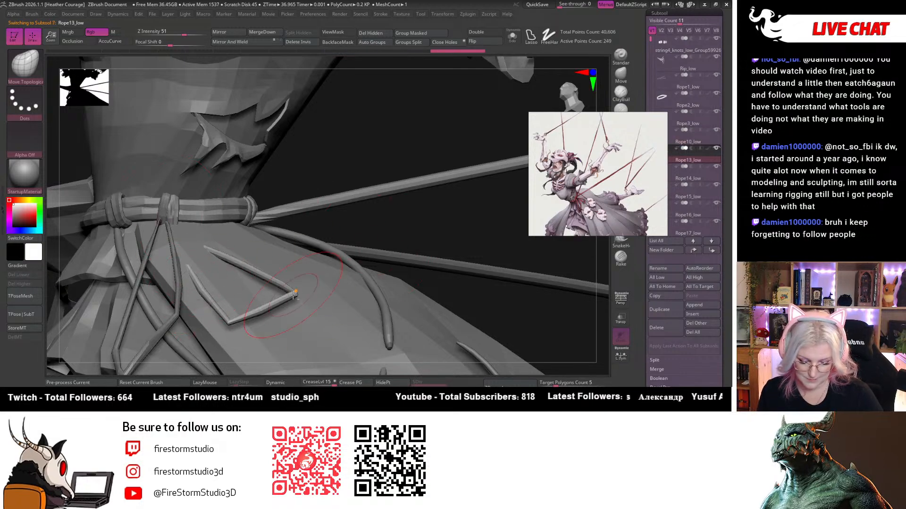
pyautogui.moveTo(198, 235); pyautogui.dragTo(176, 224)
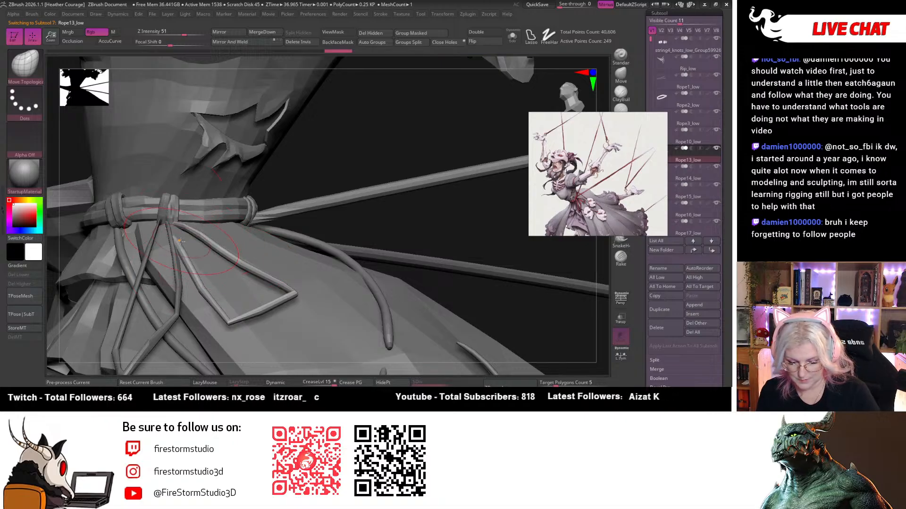
pyautogui.moveTo(360, 134)
pyautogui.keyDown('ctrl'); pyautogui.mouseDown(button='right')
pyautogui.moveTo(347, 91)
pyautogui.moveTo(363, 240)
pyautogui.mouseUp(button='right'); pyautogui.keyUp('ctrl')
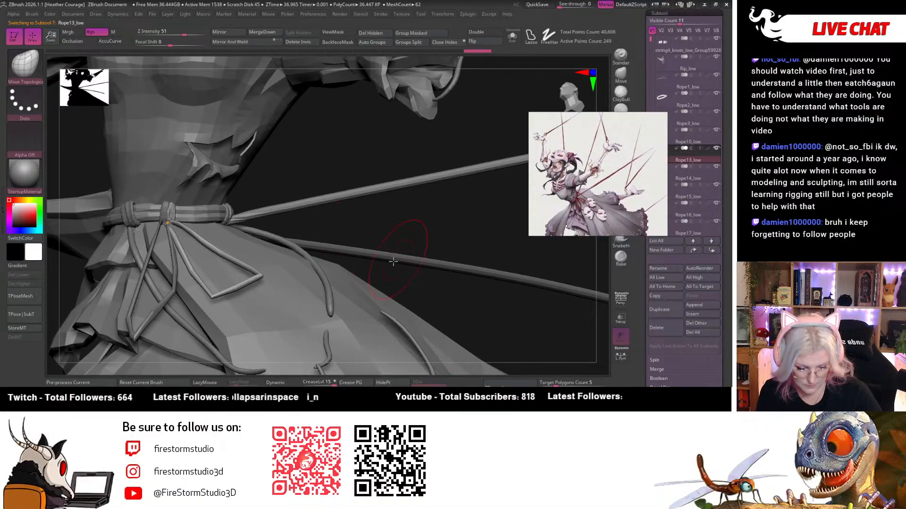
pyautogui.keyDown('alt'); pyautogui.click(314, 263); pyautogui.keyUp('alt')
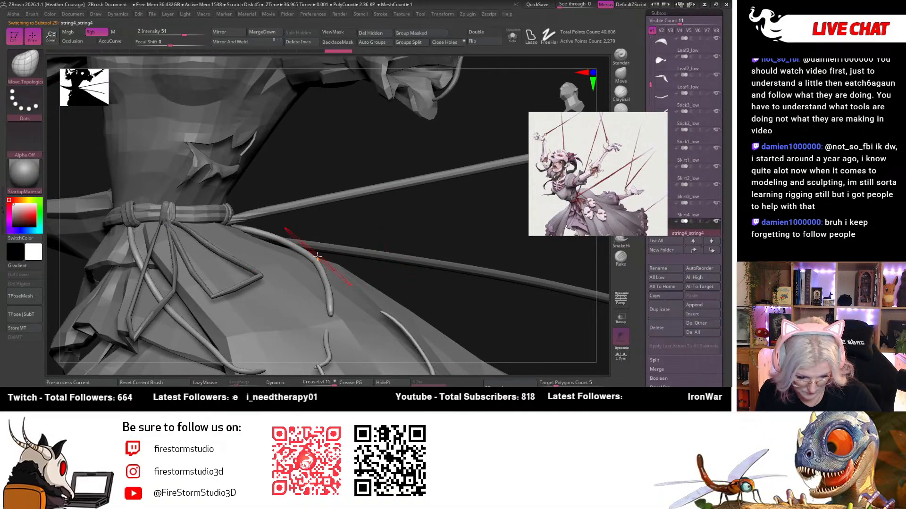
pyautogui.keyDown('ctrl'); pyautogui.moveTo(375, 226); pyautogui.dragTo(404, 295, button='right'); pyautogui.keyUp('ctrl')
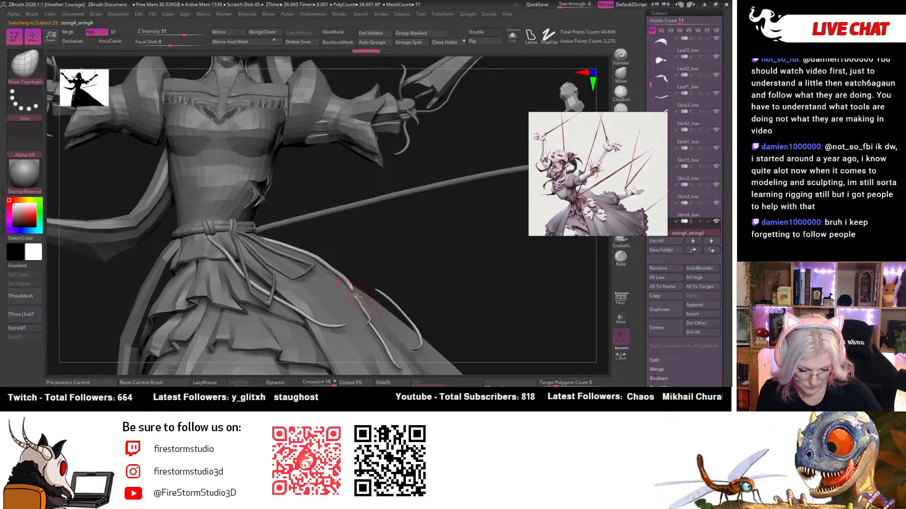
pyautogui.moveTo(406, 259); pyautogui.dragTo(462, 181, button='right')
# Select MaskHead_low, move the concept art reference clear of the brush shelf and duplicate the mask subtool.
pyautogui.keyDown('alt'); pyautogui.click(241, 171); pyautogui.keyUp('alt')
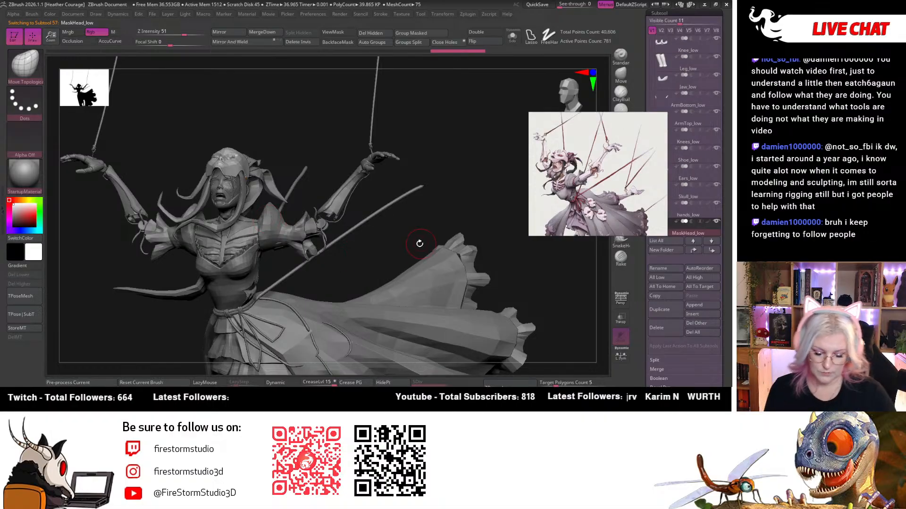
pyautogui.moveTo(588, 122)
pyautogui.moveTo(393, 118); pyautogui.dragTo(455, 167, button='right')
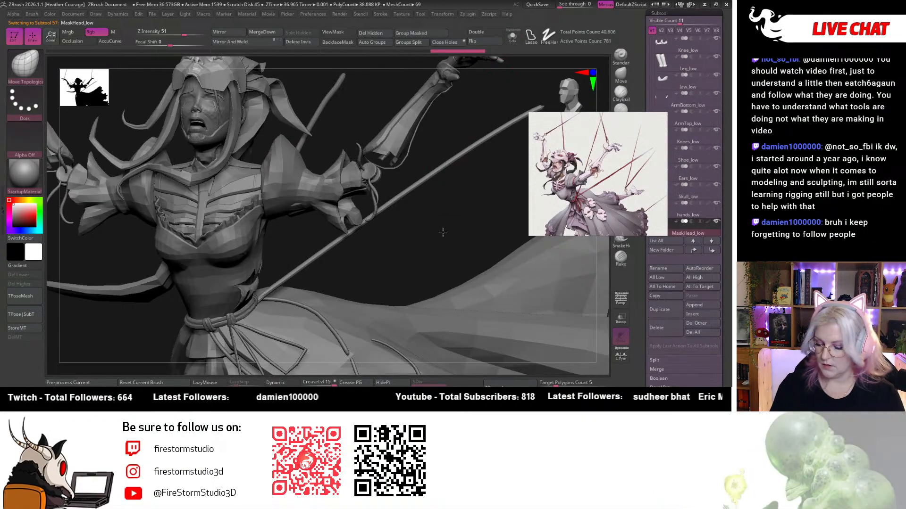
pyautogui.keyDown('ctrl'); pyautogui.moveTo(443, 231); pyautogui.dragTo(433, 206, button='right'); pyautogui.keyUp('ctrl')
pyautogui.moveTo(606, 118)
pyautogui.moveTo(606, 119); pyautogui.dragTo(127, 255)
pyautogui.click(659, 309)
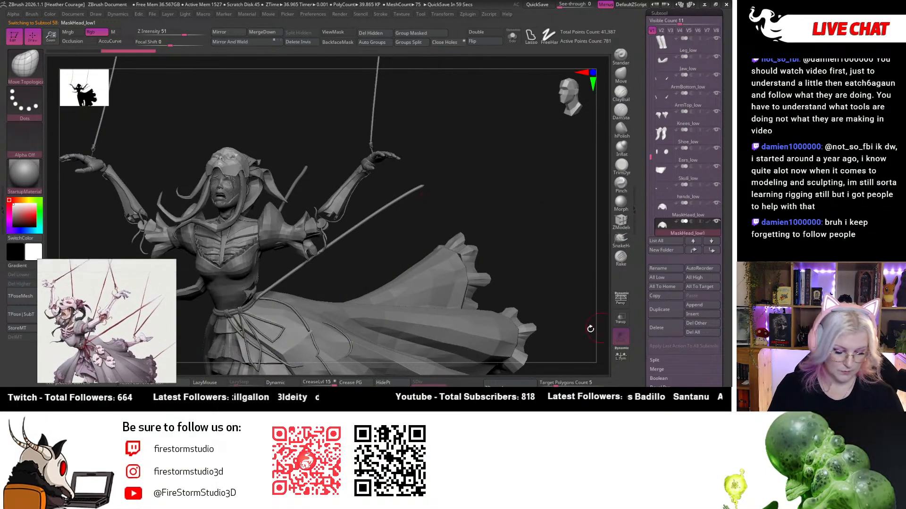
# Centre the Gizmo on the duplicated mask and move the mask down from the head to beside the hip.
pyautogui.moveTo(522, 259); pyautogui.dragTo(494, 252)
pyautogui.press('w')
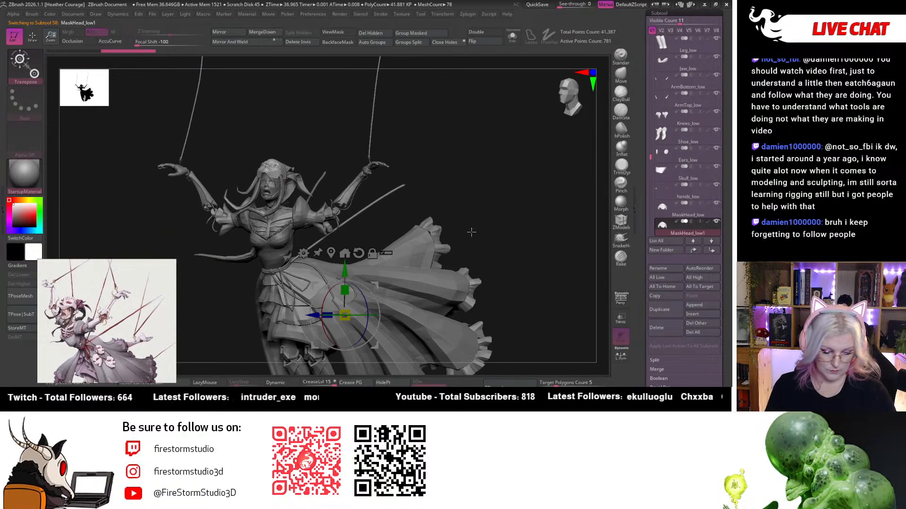
pyautogui.keyDown('alt'); pyautogui.click(335, 253); pyautogui.keyUp('alt')
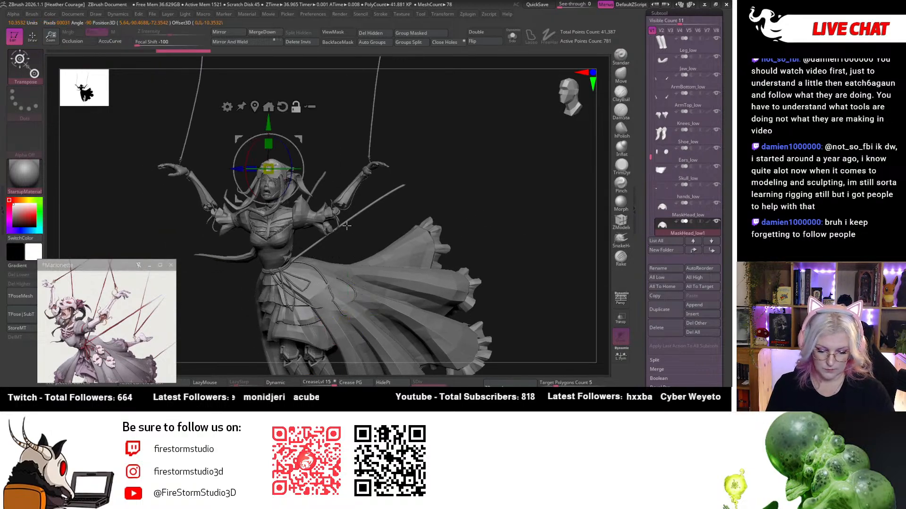
pyautogui.moveTo(268, 124); pyautogui.dragTo(268, 240)
pyautogui.moveTo(208, 296); pyautogui.dragTo(366, 290)
pyautogui.moveTo(439, 247); pyautogui.dragTo(480, 210)
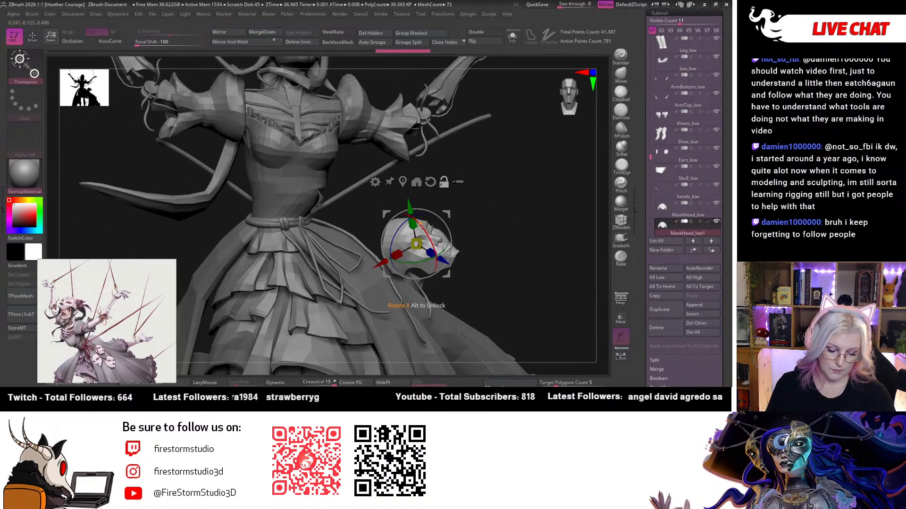
# Turn the mask copy and lower it onto the skirt below the ends of the hanging ropes.
pyautogui.moveTo(431, 238); pyautogui.dragTo(447, 259)
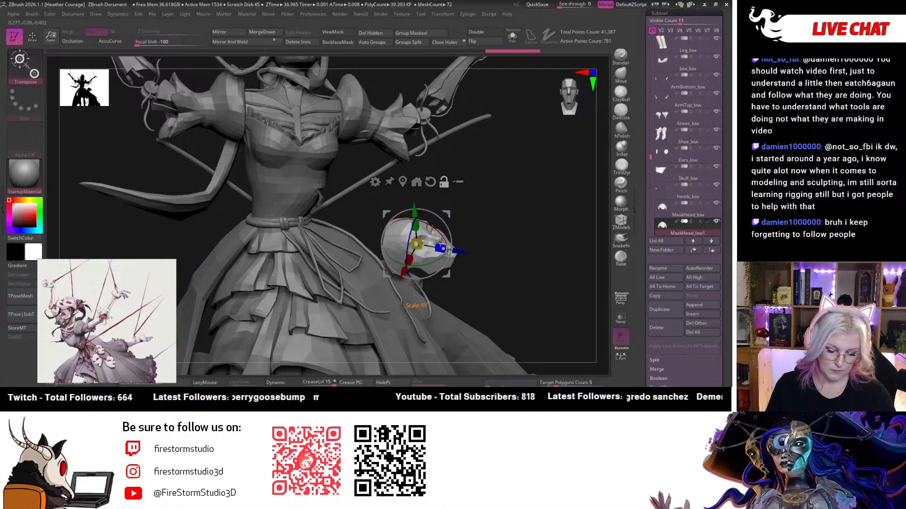
pyautogui.moveTo(414, 211); pyautogui.dragTo(455, 342)
pyautogui.keyDown('alt'); pyautogui.moveTo(543, 280); pyautogui.dragTo(479, 202); pyautogui.keyUp('alt')
pyautogui.moveTo(383, 234); pyautogui.dragTo(380, 236)
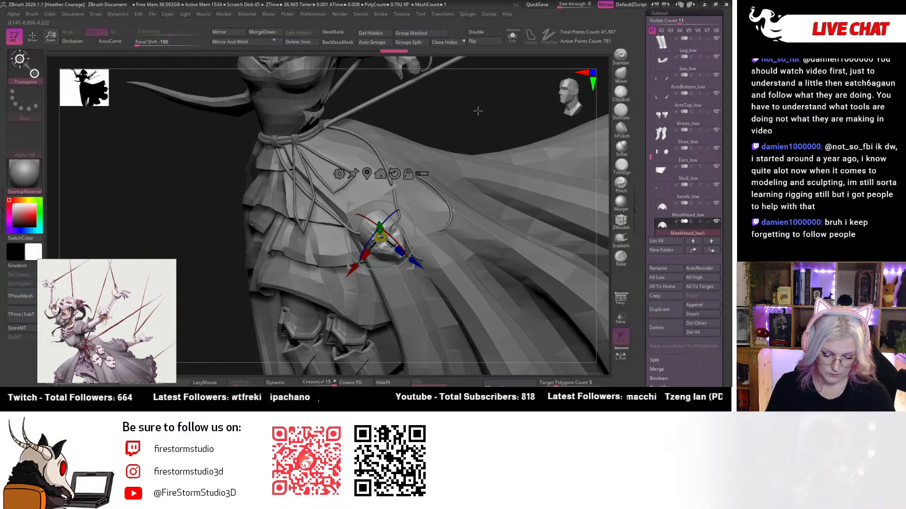
# Rotate and nudge the mask on the skirt so it lies against the cloth with its face outward.
pyautogui.moveTo(519, 124); pyautogui.dragTo(488, 184)
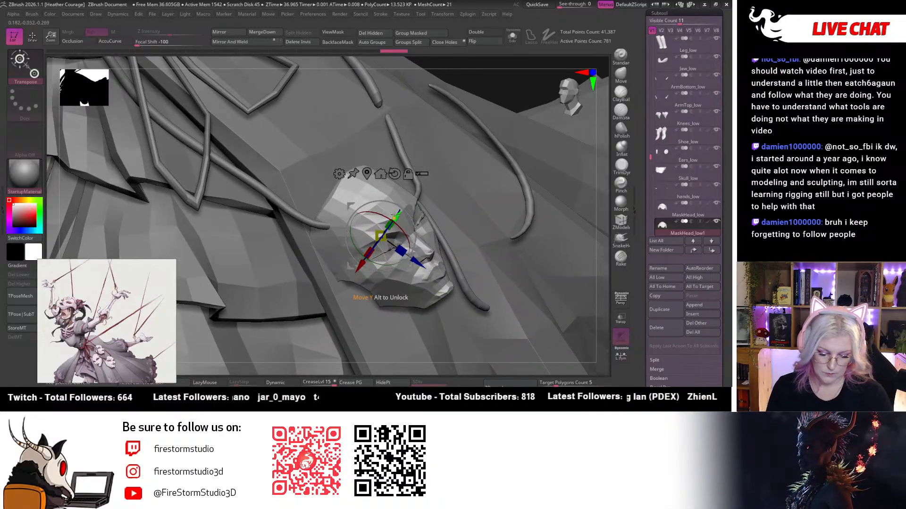
pyautogui.moveTo(356, 257); pyautogui.dragTo(362, 249)
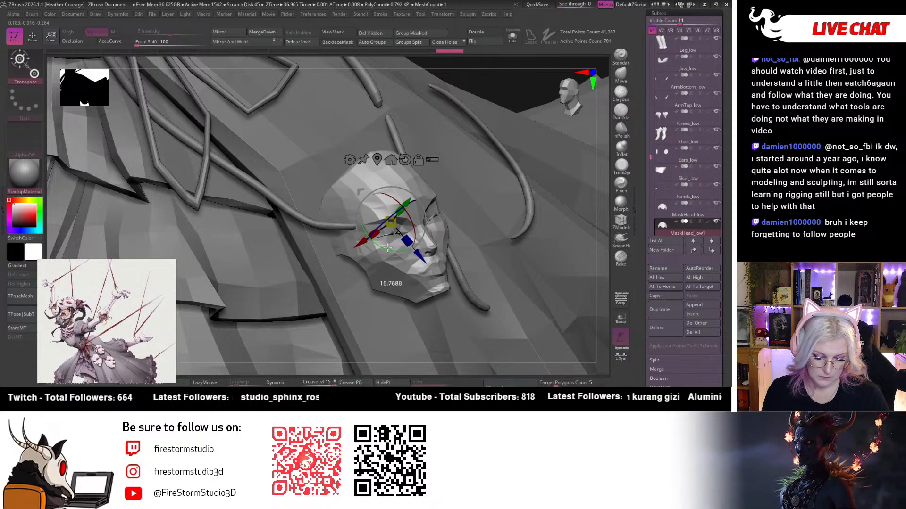
pyautogui.moveTo(512, 102); pyautogui.dragTo(481, 118)
pyautogui.moveTo(375, 203); pyautogui.dragTo(373, 204)
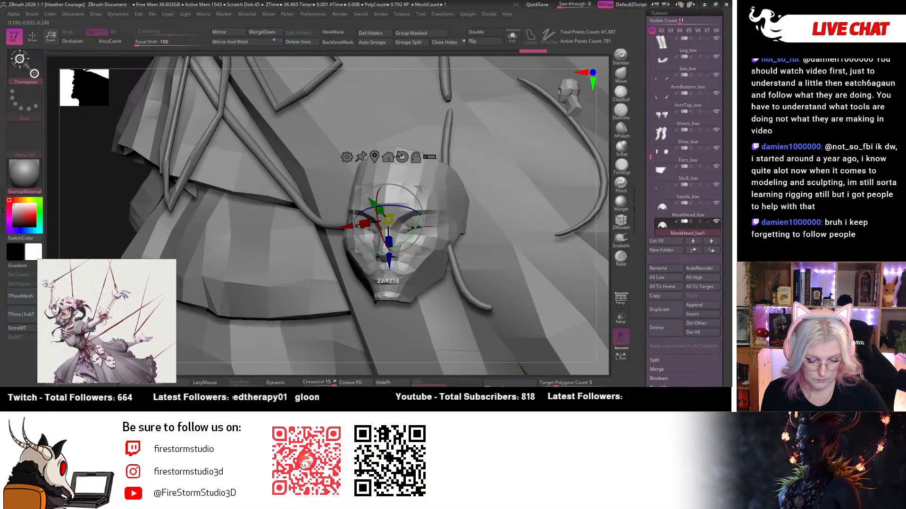
pyautogui.moveTo(344, 239); pyautogui.dragTo(338, 241)
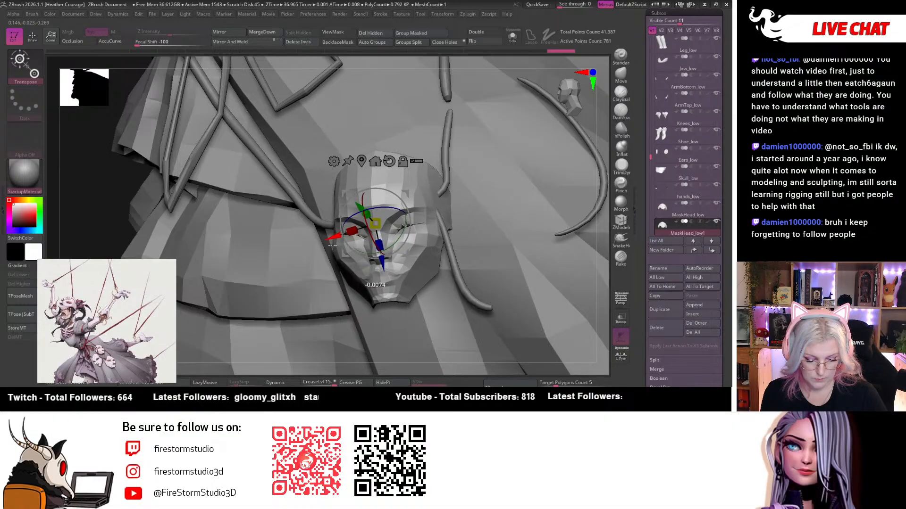
pyautogui.moveTo(599, 200)
pyautogui.mouseDown()
pyautogui.moveTo(602, 215)
pyautogui.moveTo(584, 200)
pyautogui.mouseUp()
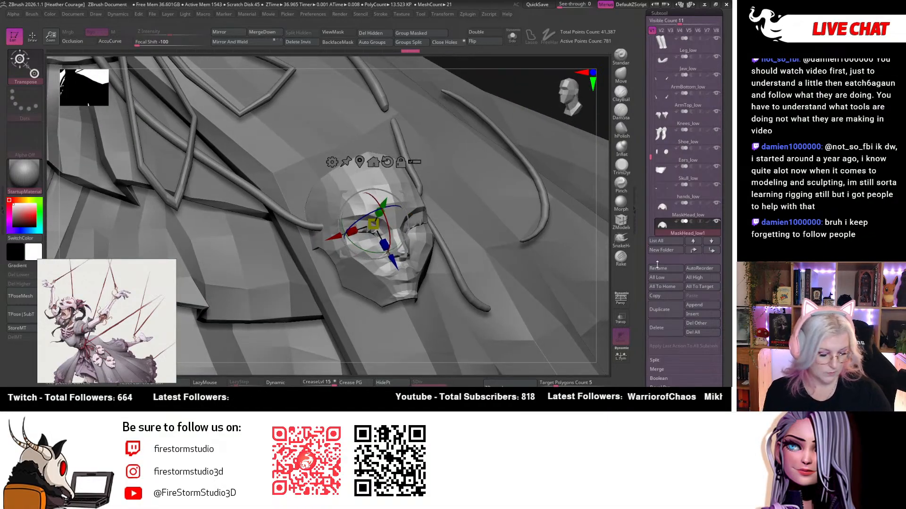
# Duplicate the skirt mask and move the copy beside it, slightly lower and further back on the skirt.
pyautogui.click(667, 312)
pyautogui.moveTo(373, 224); pyautogui.dragTo(508, 286)
pyautogui.moveTo(557, 109); pyautogui.dragTo(551, 166)
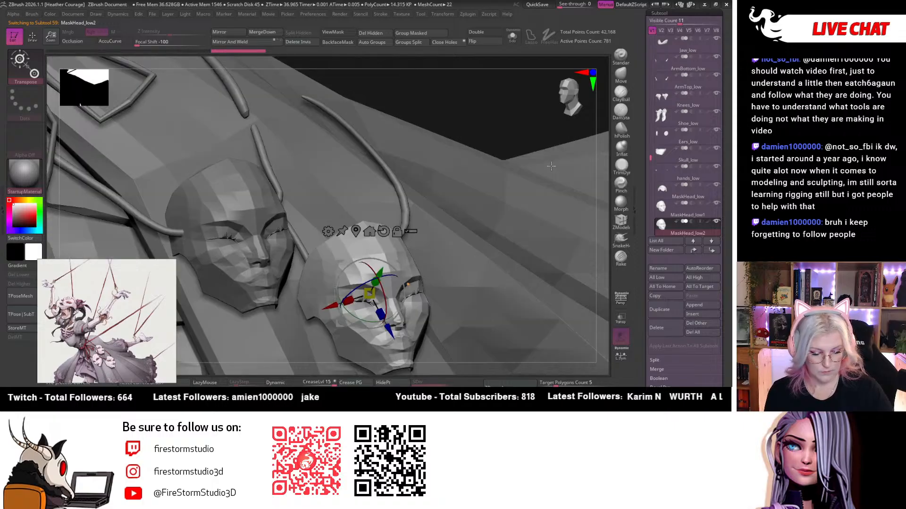
pyautogui.moveTo(492, 100); pyautogui.dragTo(363, 305)
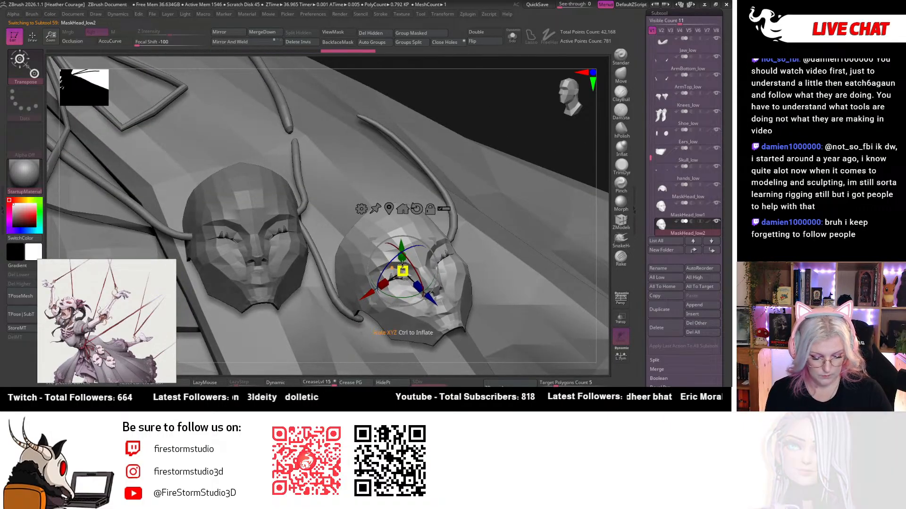
# Tilt and shift the second skirt mask to follow the skirt's slope at the end of its hanging rope.
pyautogui.moveTo(431, 297); pyautogui.dragTo(442, 308)
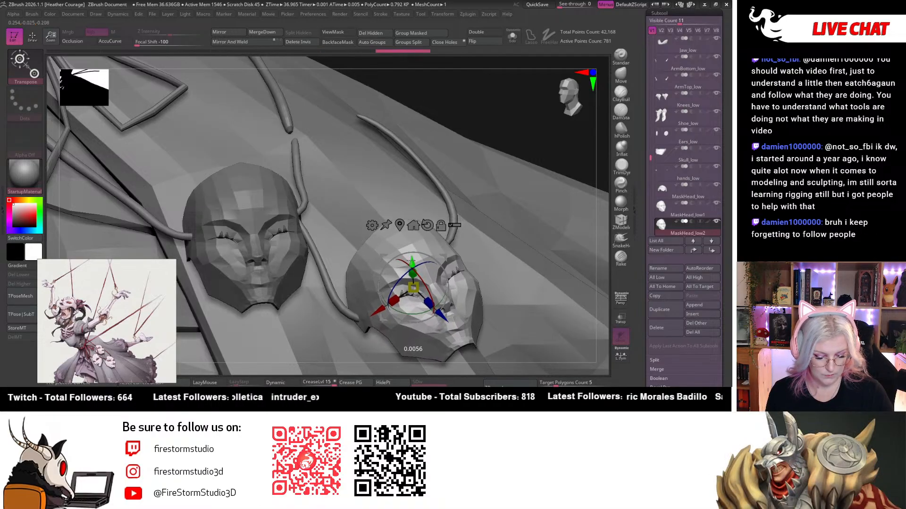
pyautogui.moveTo(538, 122); pyautogui.dragTo(493, 217)
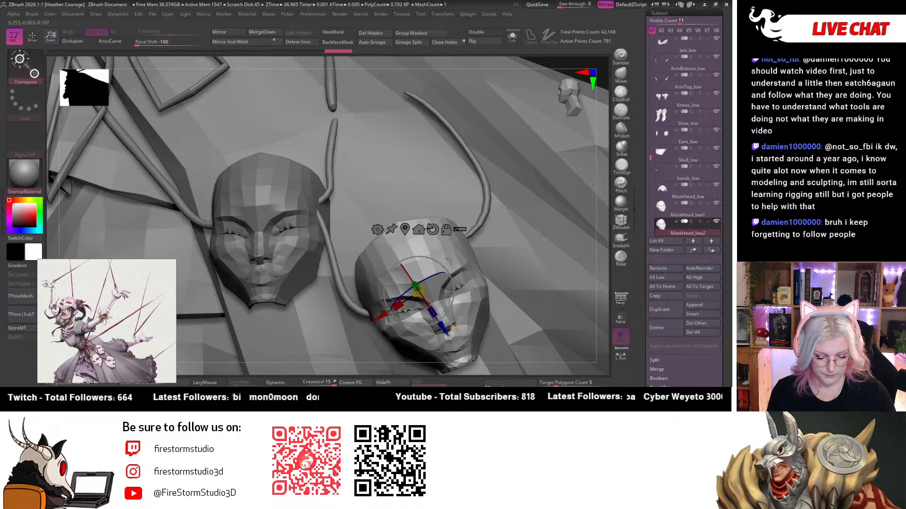
pyautogui.moveTo(594, 196); pyautogui.dragTo(443, 283)
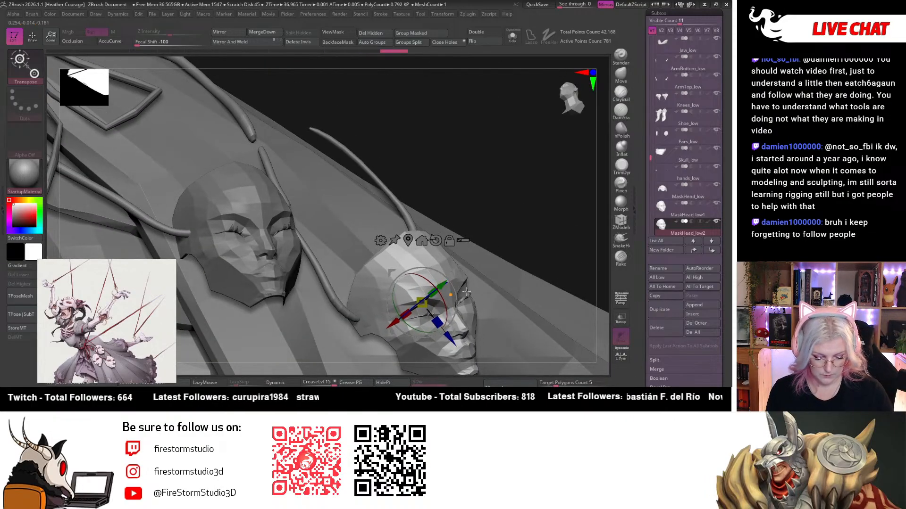
pyautogui.moveTo(508, 221)
pyautogui.mouseDown()
pyautogui.moveTo(498, 229)
pyautogui.moveTo(511, 217)
pyautogui.mouseUp()
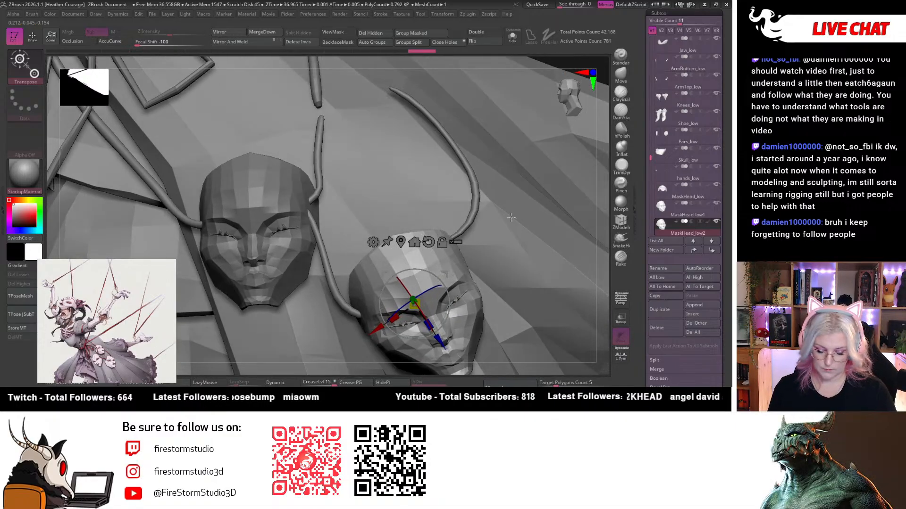
# Duplicate the second skirt mask and move the copy up the skirt, above and between the other two masks.
pyautogui.keyDown('alt'); pyautogui.moveTo(574, 62); pyautogui.dragTo(520, 130); pyautogui.keyUp('alt')
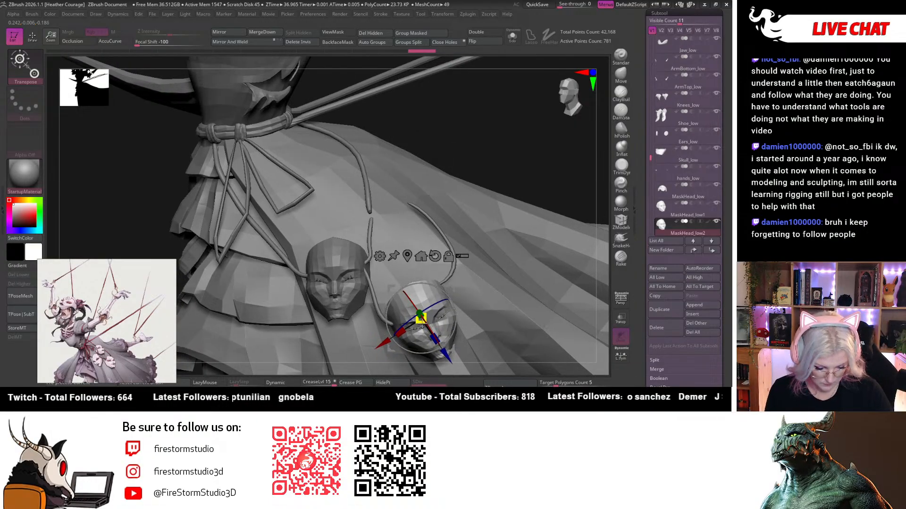
pyautogui.hotkey('ctrl', 'shift', 'd')
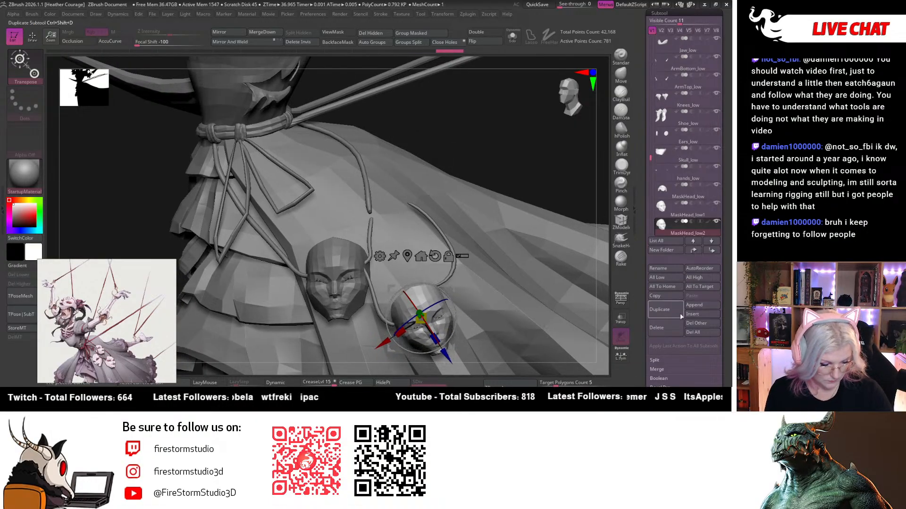
pyautogui.moveTo(446, 359); pyautogui.dragTo(392, 278)
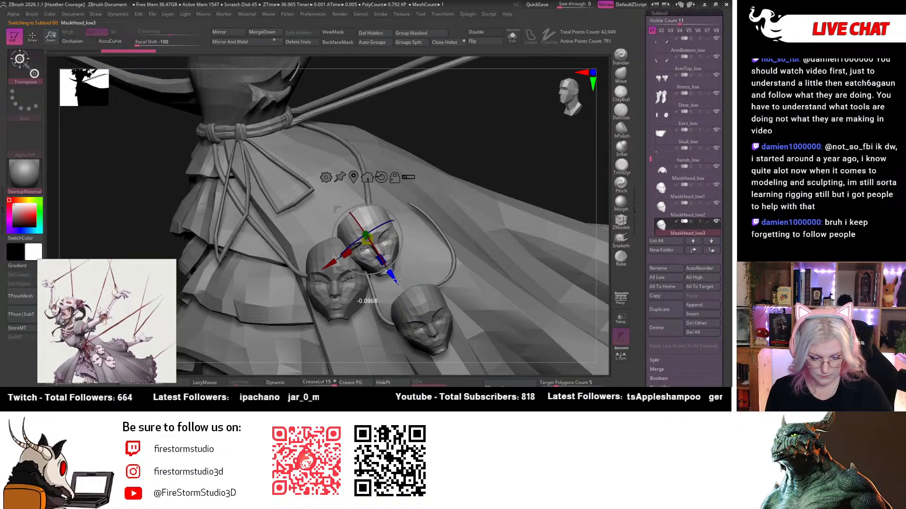
pyautogui.moveTo(328, 268); pyautogui.dragTo(364, 254)
pyautogui.moveTo(537, 118); pyautogui.dragTo(511, 138)
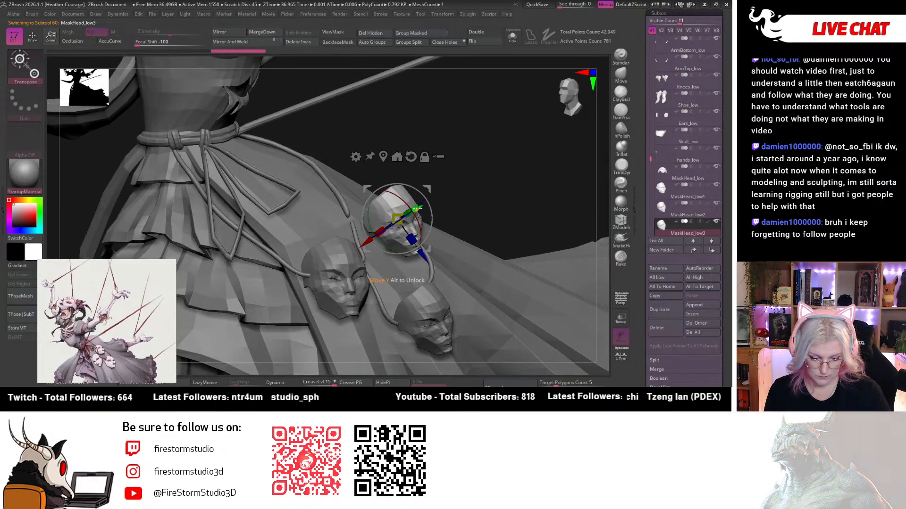
# Rotate the third mask and push it in toward the skirt near the end of the side hanging rope.
pyautogui.moveTo(392, 223); pyautogui.dragTo(394, 222)
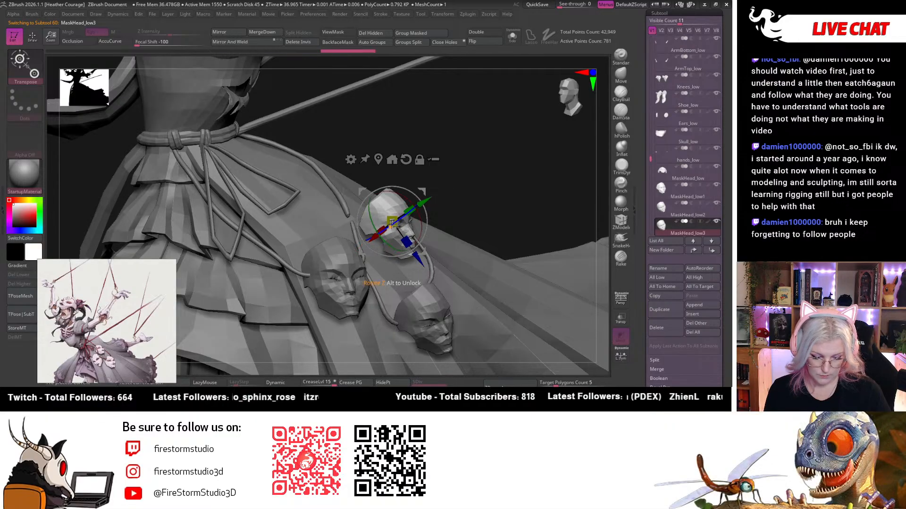
pyautogui.moveTo(479, 170); pyautogui.dragTo(443, 170)
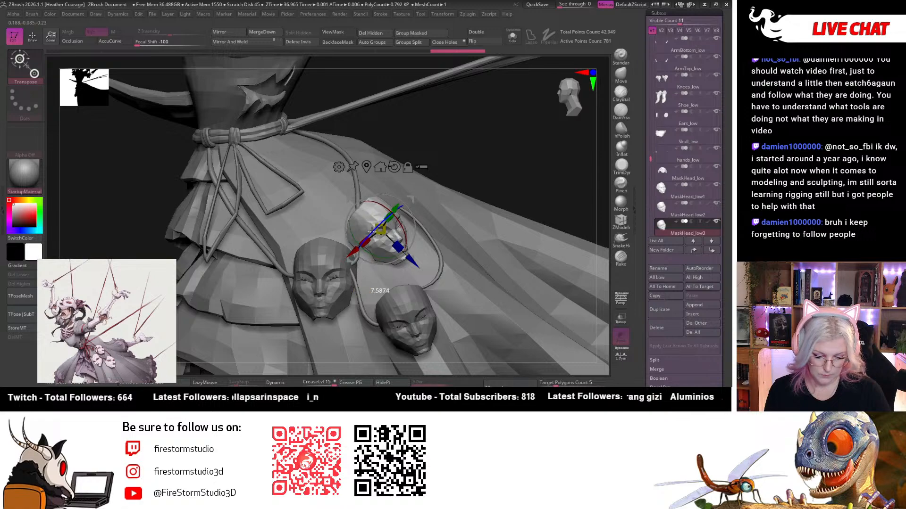
pyautogui.moveTo(365, 238); pyautogui.dragTo(364, 238)
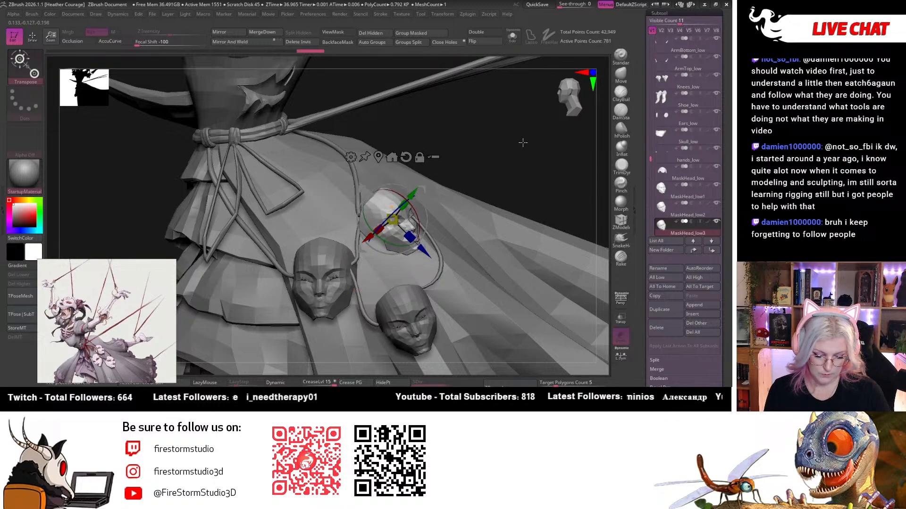
pyautogui.moveTo(522, 142); pyautogui.dragTo(547, 144)
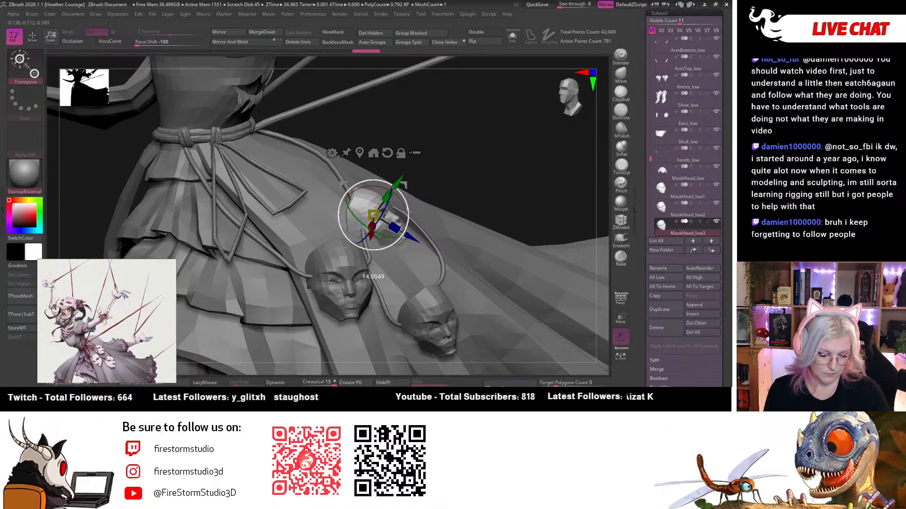
pyautogui.moveTo(498, 153); pyautogui.dragTo(533, 166)
pyautogui.moveTo(358, 238); pyautogui.dragTo(357, 243)
# Rotate and shift the third mask so it lies angled along the skirt between its two hanging ropes.
pyautogui.moveTo(490, 134); pyautogui.dragTo(470, 136)
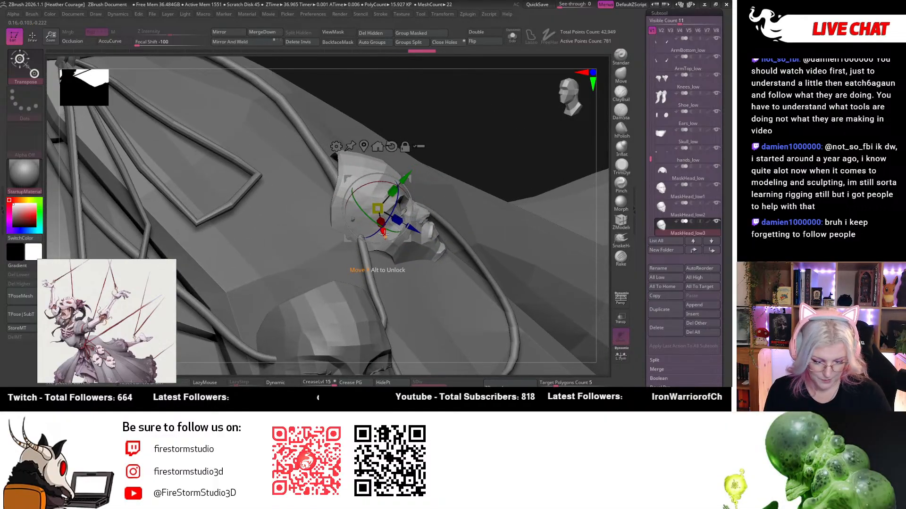
pyautogui.moveTo(384, 234); pyautogui.dragTo(385, 240)
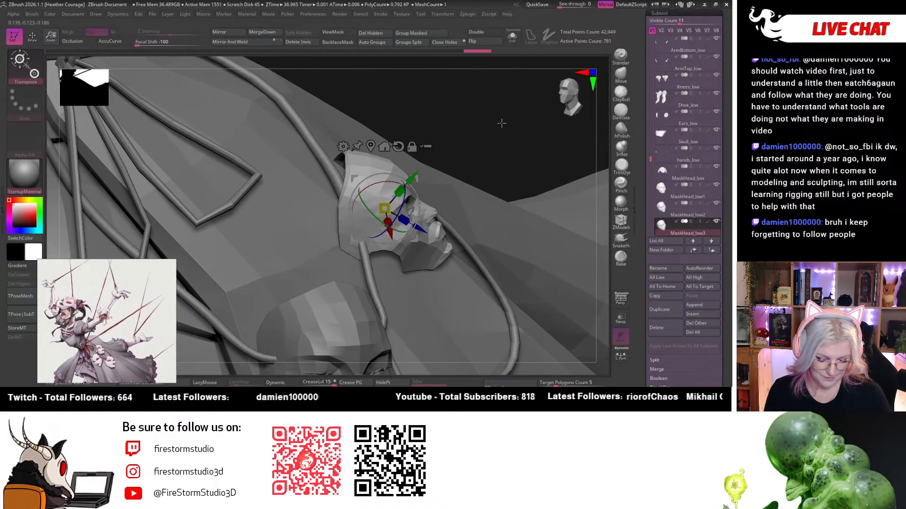
pyautogui.moveTo(503, 122); pyautogui.dragTo(418, 214)
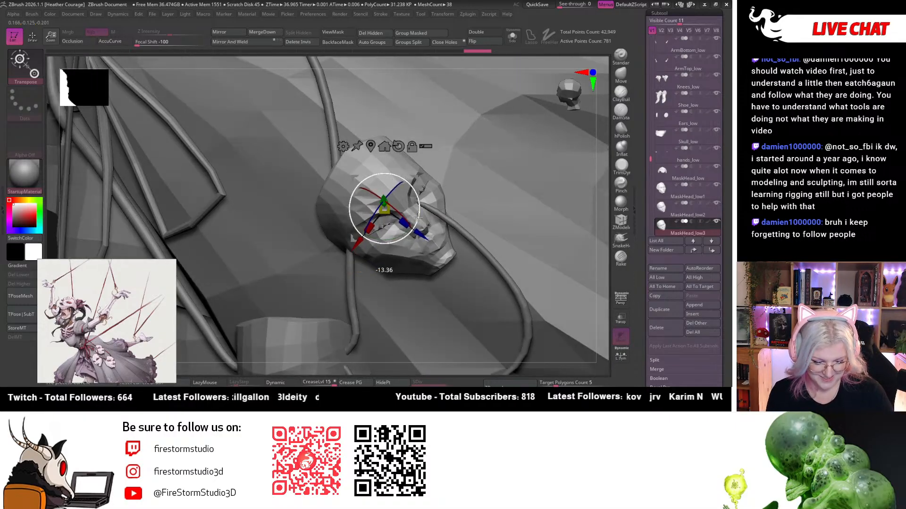
pyautogui.moveTo(420, 233); pyautogui.dragTo(431, 242)
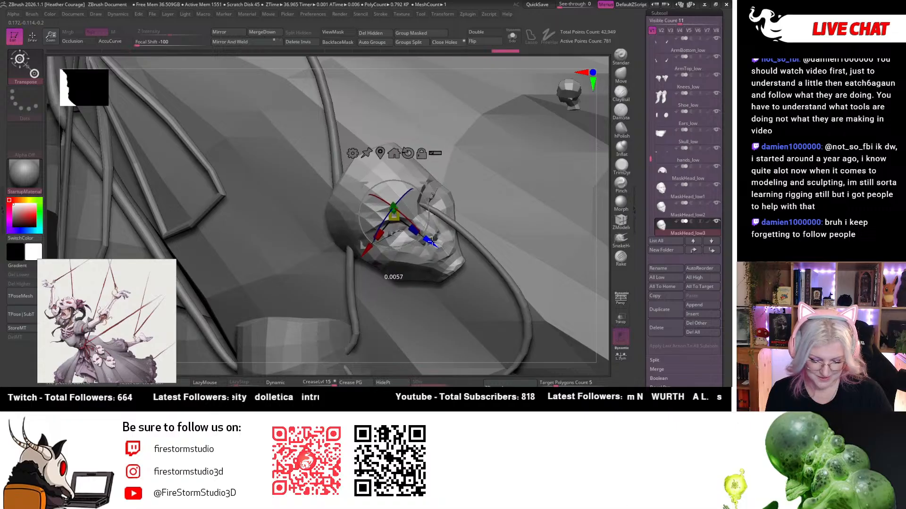
pyautogui.moveTo(365, 253); pyautogui.dragTo(363, 261)
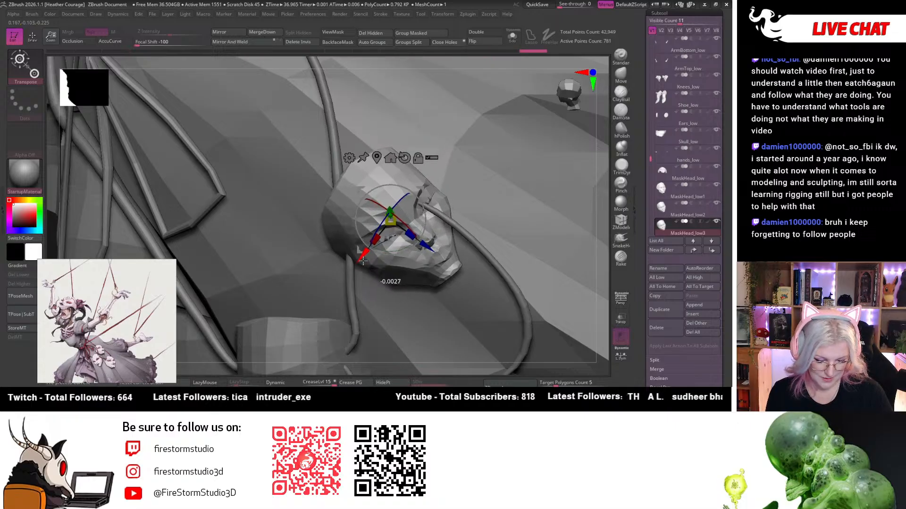
# Reshape the side hanging rope with the Move Topological brush, bringing its lower end onto the second mask.
pyautogui.keyDown('alt'); pyautogui.click(457, 227); pyautogui.keyUp('alt')
pyautogui.press('b')
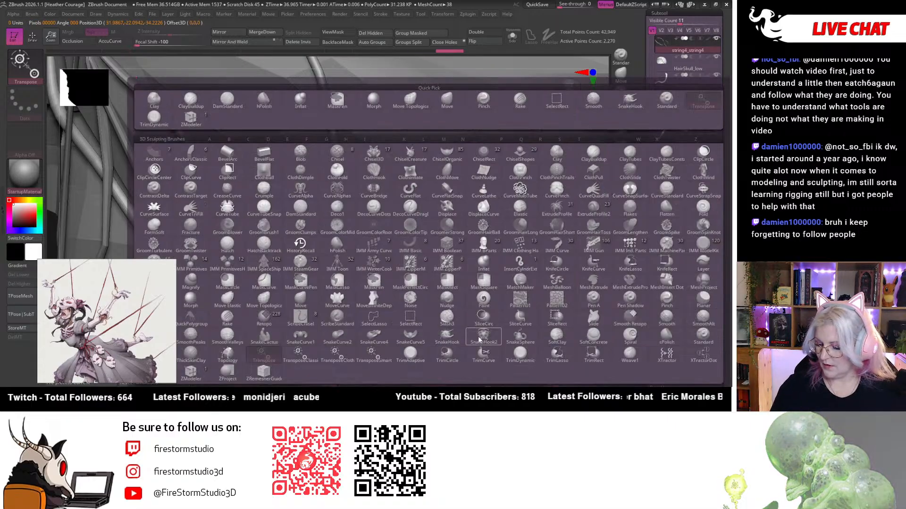
pyautogui.press('m')
pyautogui.press('t')
pyautogui.press('space')
pyautogui.moveTo(565, 179); pyautogui.dragTo(581, 176)
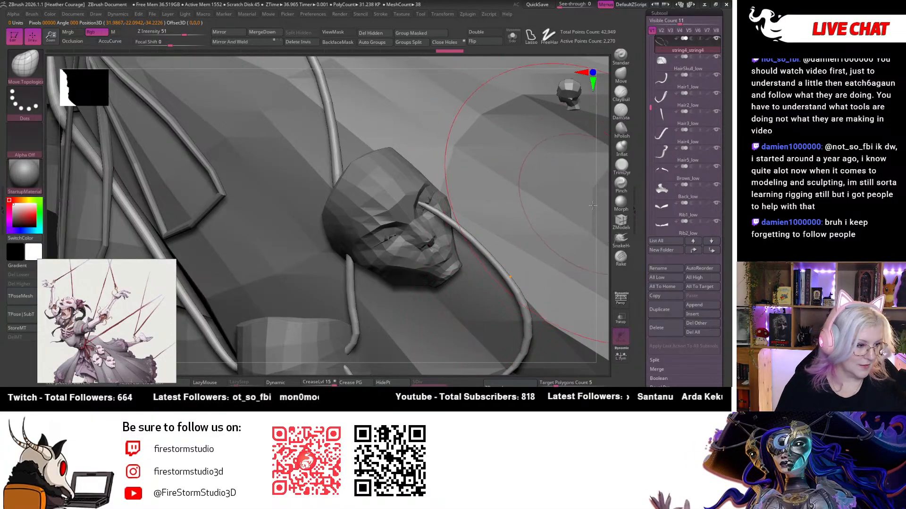
pyautogui.moveTo(601, 204); pyautogui.dragTo(507, 196)
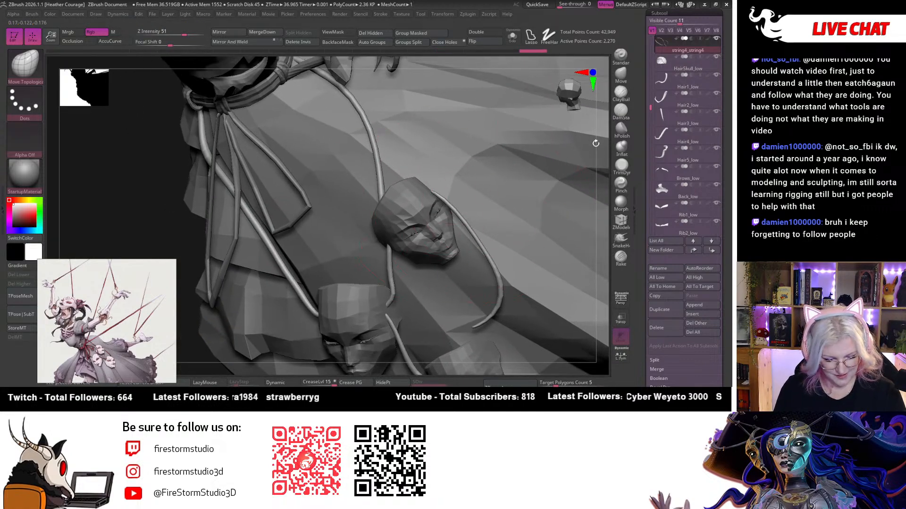
pyautogui.moveTo(596, 143); pyautogui.dragTo(471, 189)
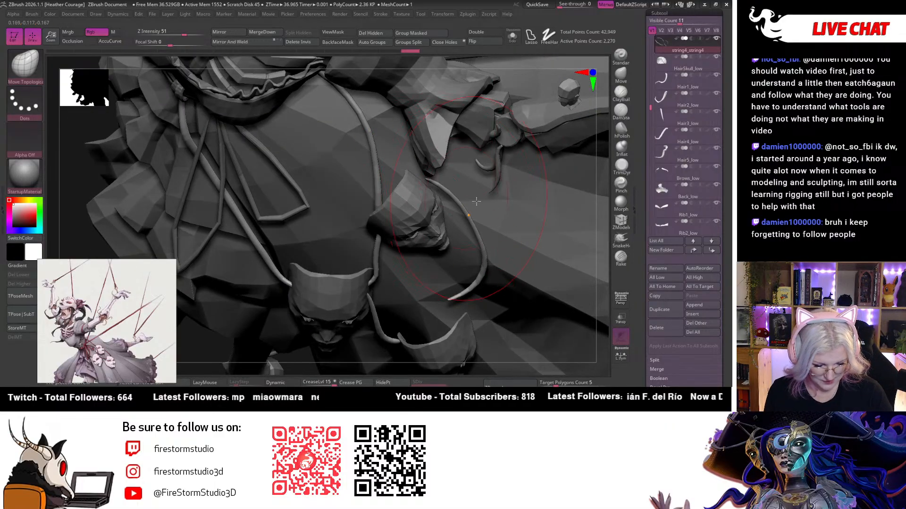
pyautogui.moveTo(603, 237); pyautogui.dragTo(597, 230)
pyautogui.moveTo(445, 308); pyautogui.dragTo(463, 343)
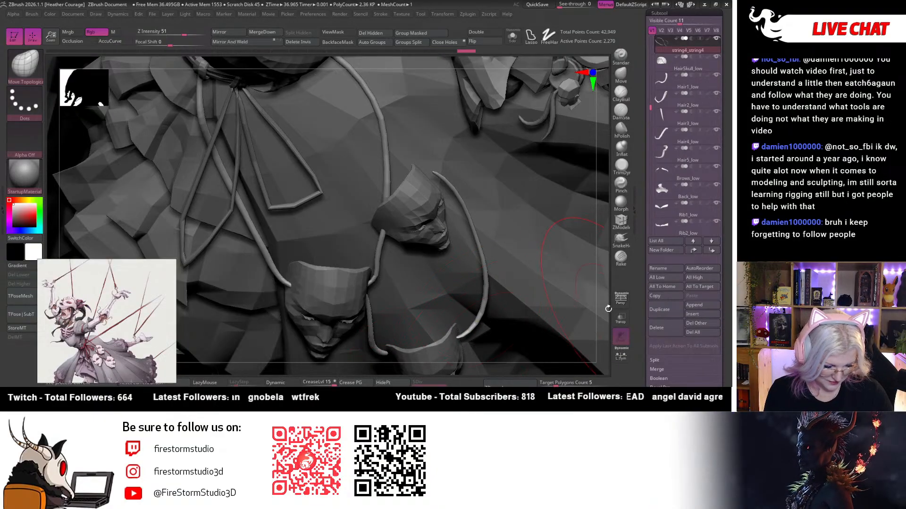
pyautogui.moveTo(608, 308); pyautogui.dragTo(460, 338)
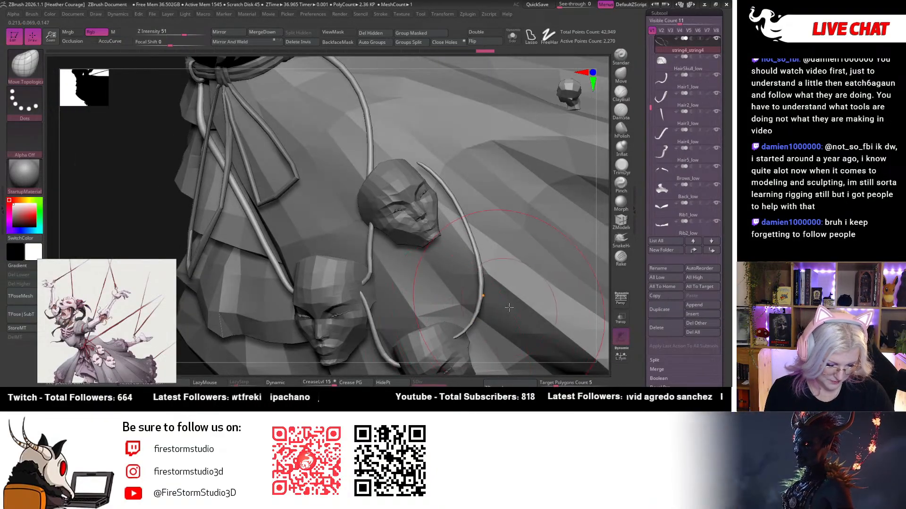
# Reduce the brush size and pull the side rope's upper end in against the edge of the third mask.
pyautogui.moveTo(602, 221); pyautogui.dragTo(531, 213)
pyautogui.press('space')
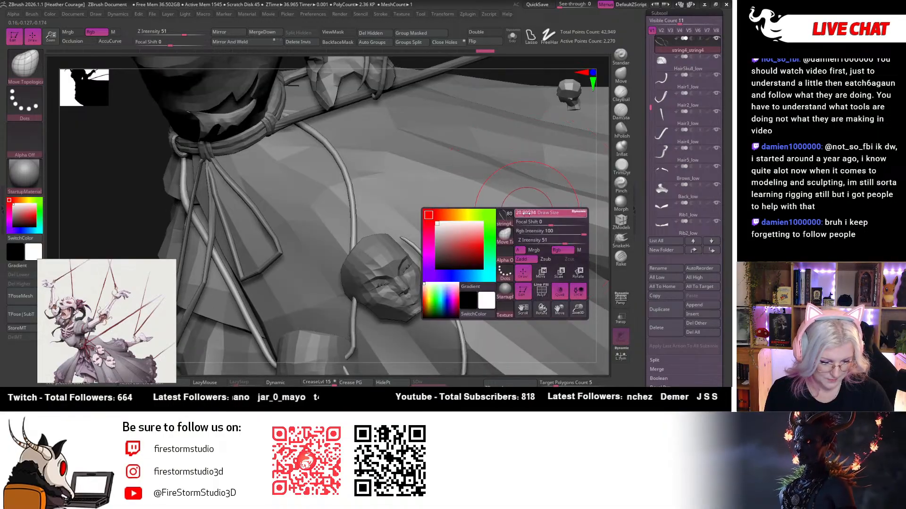
pyautogui.moveTo(423, 263); pyautogui.dragTo(396, 249)
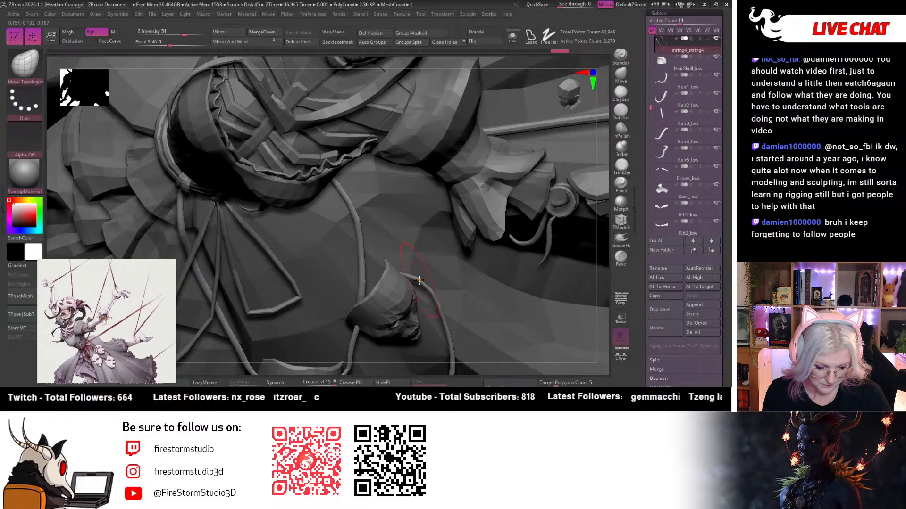
pyautogui.moveTo(604, 293); pyautogui.dragTo(559, 286)
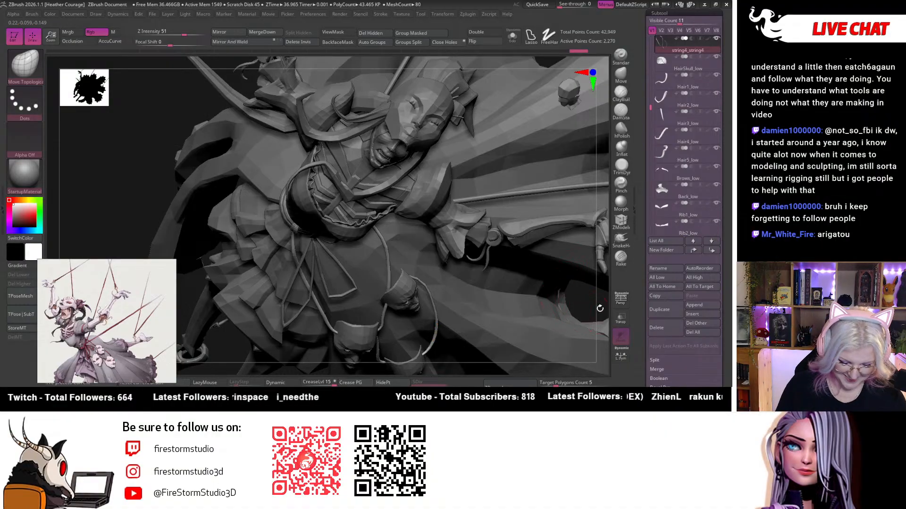
# Examine the ropes, masks and overall pose of the figure from several angles against the concept art.
pyautogui.moveTo(600, 308)
pyautogui.mouseDown()
pyautogui.moveTo(560, 200)
pyautogui.moveTo(540, 218)
pyautogui.moveTo(418, 259)
pyautogui.mouseUp()
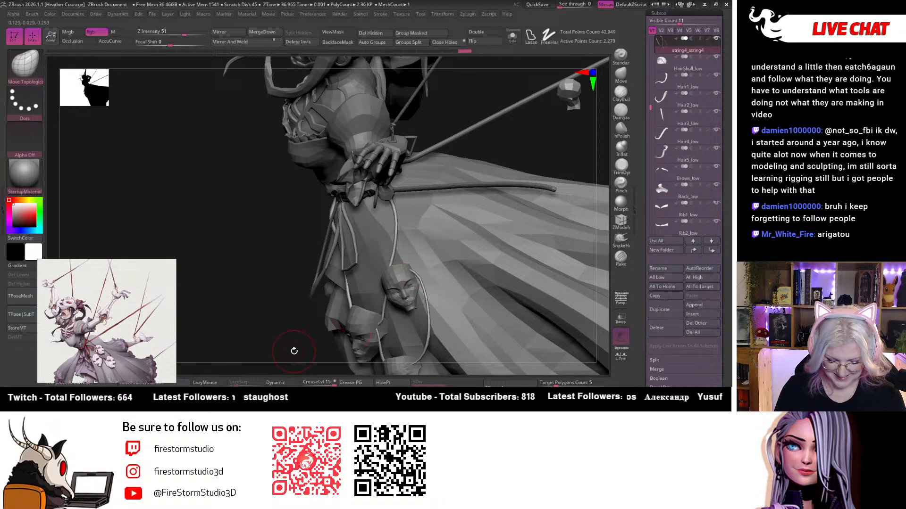
pyautogui.moveTo(294, 350); pyautogui.dragTo(269, 319)
pyautogui.press('f')
pyautogui.moveTo(579, 218)
pyautogui.mouseDown()
pyautogui.moveTo(564, 224)
pyautogui.moveTo(569, 152)
pyautogui.mouseUp()
pyautogui.click(569, 99)
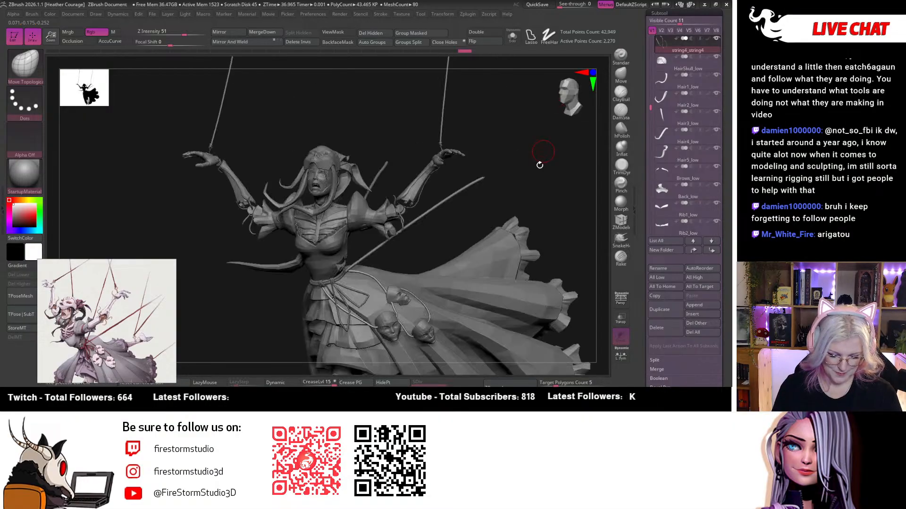
pyautogui.press('f')
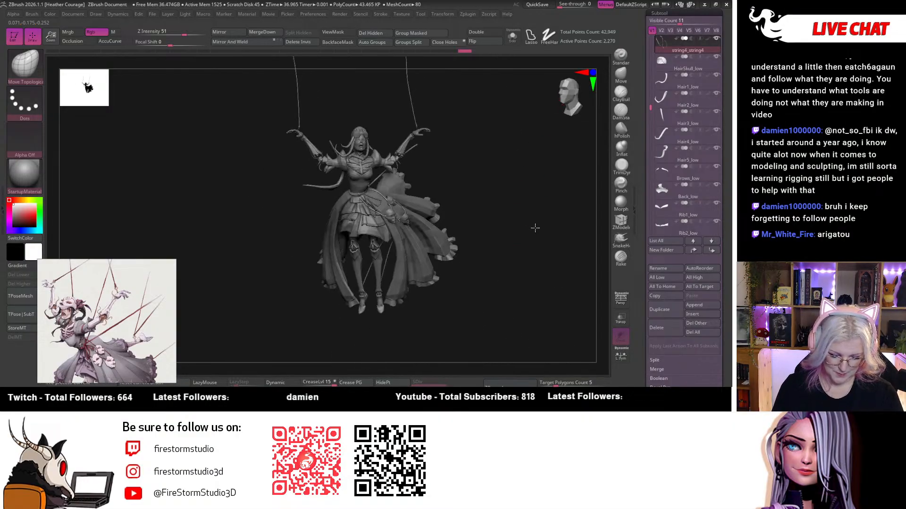
pyautogui.moveTo(535, 228)
pyautogui.mouseDown()
pyautogui.moveTo(525, 231)
pyautogui.moveTo(571, 235)
pyautogui.moveTo(533, 238)
pyautogui.mouseUp()
pyautogui.scroll(2, 116, 346)
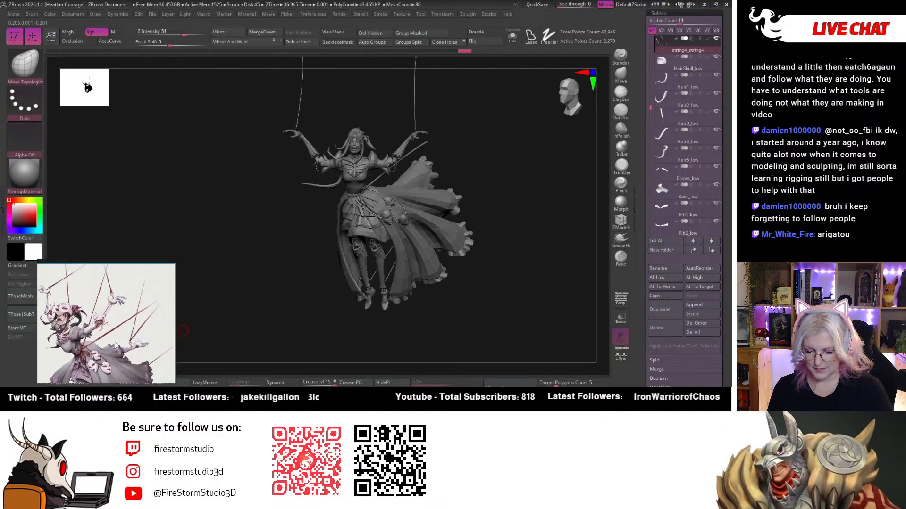
# Place the concept art higher beside the figure and generate a combined TPoseMesh for posing.
pyautogui.moveTo(128, 267); pyautogui.dragTo(157, 155)
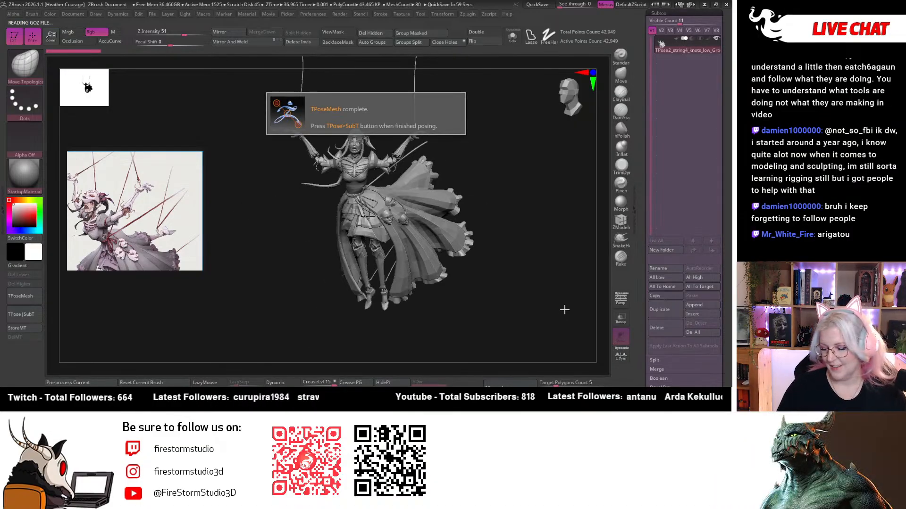
pyautogui.moveTo(542, 323); pyautogui.dragTo(519, 318)
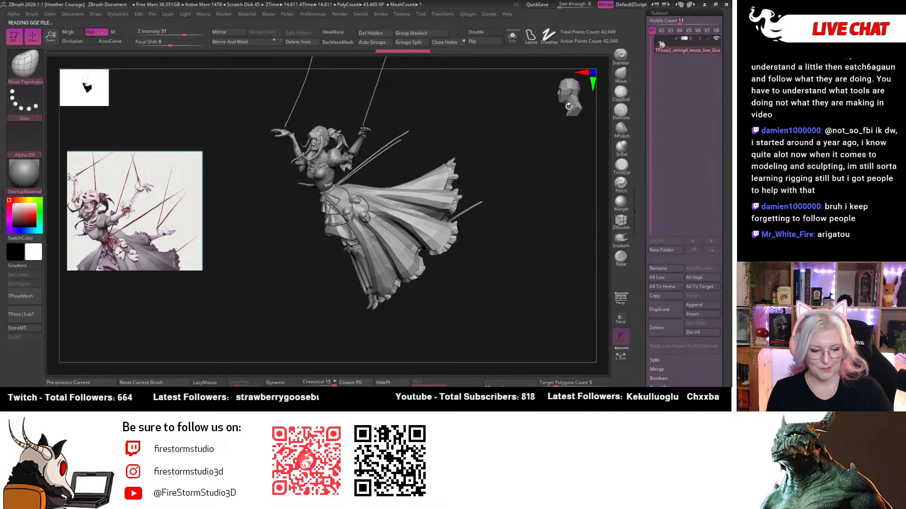
pyautogui.moveTo(528, 279); pyautogui.dragTo(570, 348)
# Hide the thighs, knees, lower legs and feet on both sides, along with the leg strings and their knots.
pyautogui.keyDown('alt'); pyautogui.moveTo(564, 141); pyautogui.dragTo(559, 64); pyautogui.keyUp('alt')
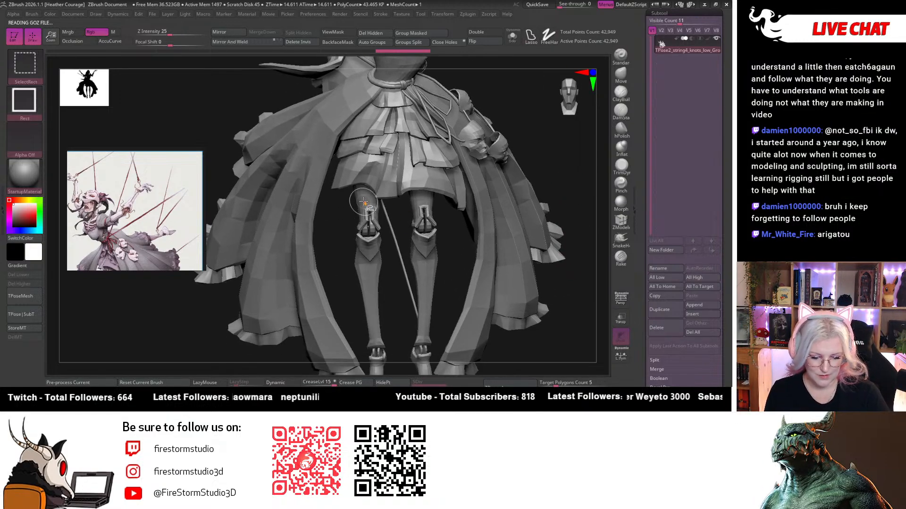
pyautogui.keyDown('ctrl'); pyautogui.keyDown('shift'); pyautogui.click(364, 203); pyautogui.keyUp('shift'); pyautogui.keyUp('ctrl')
pyautogui.keyDown('ctrl'); pyautogui.keyDown('shift'); pyautogui.click(557, 192); pyautogui.keyUp('shift'); pyautogui.keyUp('ctrl')
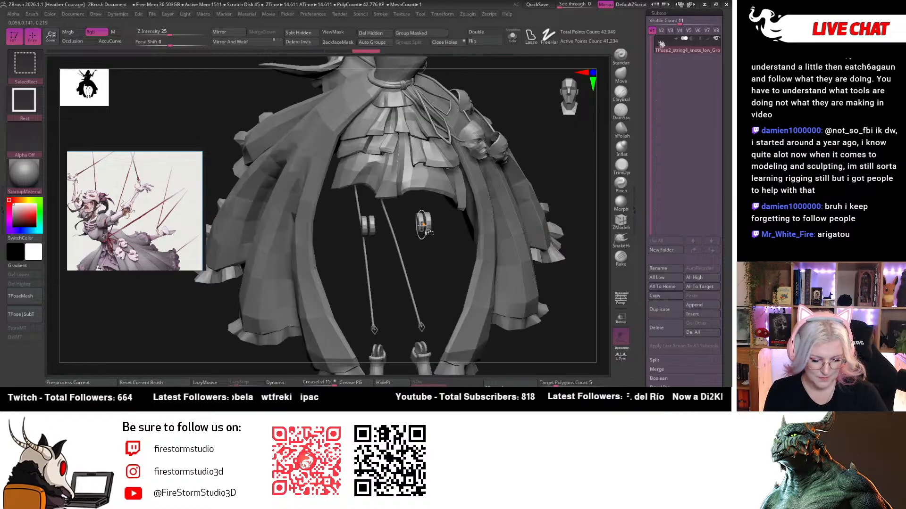
pyautogui.keyDown('alt'); pyautogui.moveTo(562, 185); pyautogui.dragTo(558, 99); pyautogui.keyUp('alt')
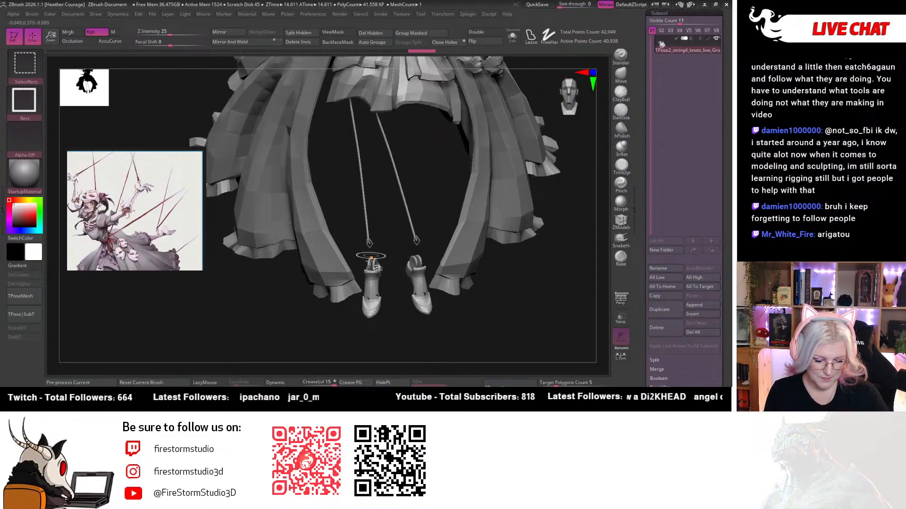
pyautogui.keyDown('ctrl'); pyautogui.keyDown('alt'); pyautogui.keyDown('shift'); pyautogui.click(373, 276); pyautogui.keyUp('shift'); pyautogui.keyUp('alt'); pyautogui.keyUp('ctrl')
pyautogui.keyDown('ctrl'); pyautogui.keyDown('alt'); pyautogui.keyDown('shift'); pyautogui.click(371, 242); pyautogui.keyUp('shift'); pyautogui.keyUp('alt'); pyautogui.keyUp('ctrl')
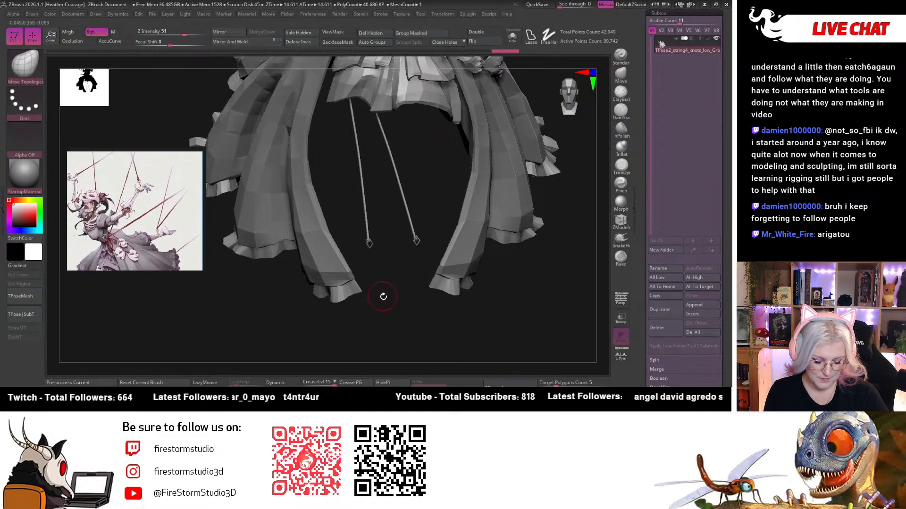
pyautogui.keyDown('alt'); pyautogui.moveTo(383, 296); pyautogui.dragTo(436, 420); pyautogui.keyUp('alt')
pyautogui.keyDown('ctrl'); pyautogui.keyDown('alt'); pyautogui.keyDown('shift'); pyautogui.click(366, 231); pyautogui.keyUp('shift'); pyautogui.keyUp('alt'); pyautogui.keyUp('ctrl')
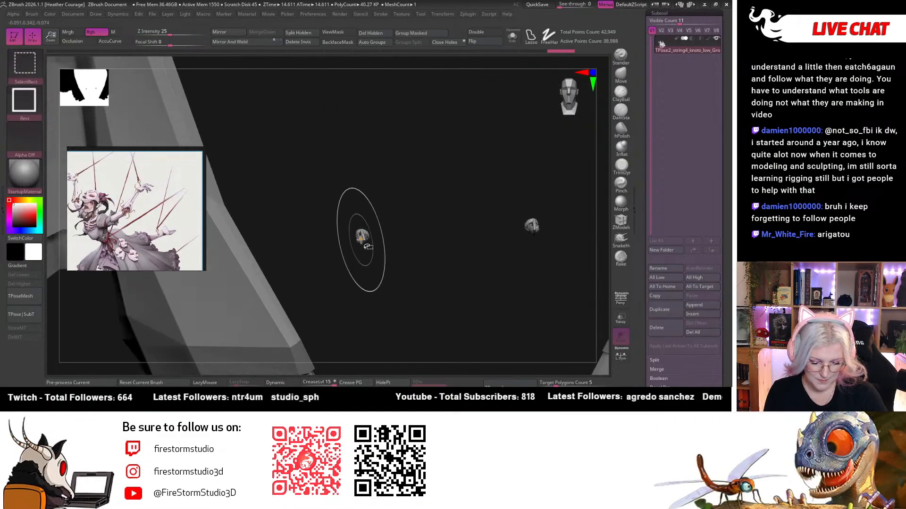
pyautogui.keyDown('alt'); pyautogui.moveTo(416, 343); pyautogui.dragTo(392, 227); pyautogui.keyUp('alt')
pyautogui.keyDown('alt'); pyautogui.moveTo(394, 288); pyautogui.dragTo(379, 361); pyautogui.keyUp('alt')
pyautogui.moveTo(505, 244)
pyautogui.keyDown('alt'); pyautogui.mouseDown()
pyautogui.moveTo(513, 202)
pyautogui.moveTo(466, 183)
pyautogui.mouseUp(); pyautogui.keyUp('alt')
# Mask the visible rest of the figure and invert the visibility so only the legs and their strings are shown.
pyautogui.press('ctrl')
pyautogui.moveTo(472, 136)
pyautogui.keyDown('ctrl'); pyautogui.mouseDown()
pyautogui.moveTo(372, 344)
pyautogui.moveTo(470, 138)
pyautogui.moveTo(485, 227)
pyautogui.mouseUp(); pyautogui.keyUp('ctrl')
pyautogui.moveTo(432, 150)
pyautogui.keyDown('ctrl'); pyautogui.mouseDown()
pyautogui.moveTo(338, 101)
pyautogui.moveTo(420, 116)
pyautogui.mouseUp(); pyautogui.keyUp('ctrl')
pyautogui.moveTo(491, 207)
pyautogui.keyDown('alt'); pyautogui.mouseDown()
pyautogui.moveTo(494, 192)
pyautogui.moveTo(524, 214)
pyautogui.moveTo(516, 208)
pyautogui.mouseUp(); pyautogui.keyUp('alt')
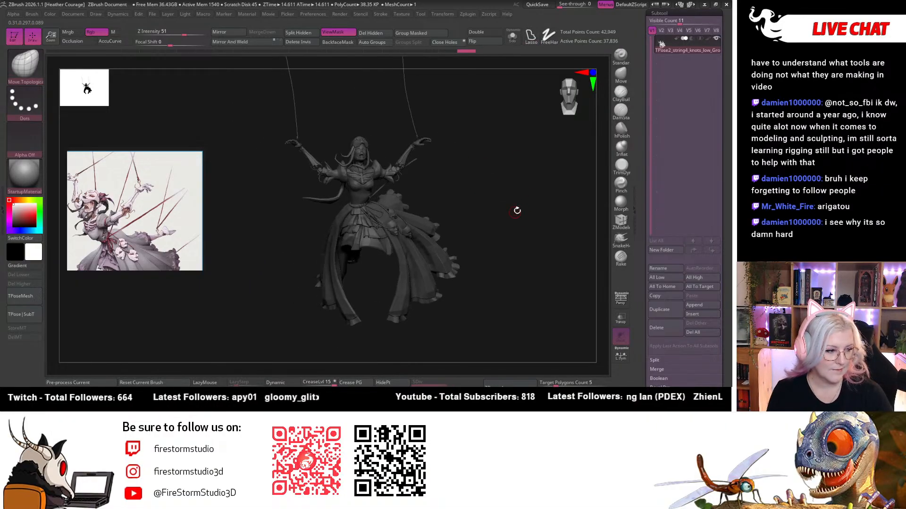
pyautogui.moveTo(495, 255)
pyautogui.keyDown('ctrl'); pyautogui.keyDown('shift'); pyautogui.mouseDown()
pyautogui.moveTo(501, 243)
pyautogui.moveTo(512, 283)
pyautogui.mouseUp(); pyautogui.keyUp('shift'); pyautogui.keyUp('ctrl')
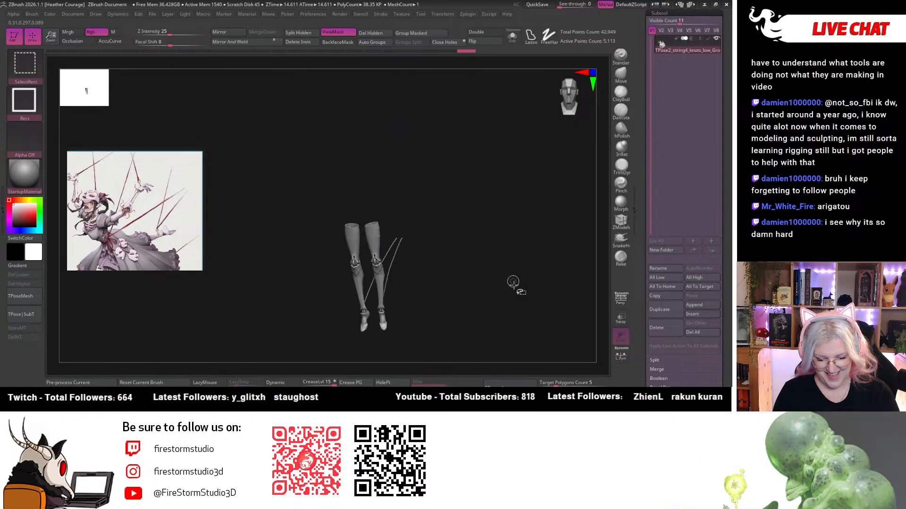
# Mask one leg and its string with a lasso, leaving the other leg free to pose.
pyautogui.moveTo(476, 217)
pyautogui.keyDown('alt'); pyautogui.mouseDown()
pyautogui.moveTo(485, 263)
pyautogui.moveTo(485, 201)
pyautogui.mouseUp(); pyautogui.keyUp('alt')
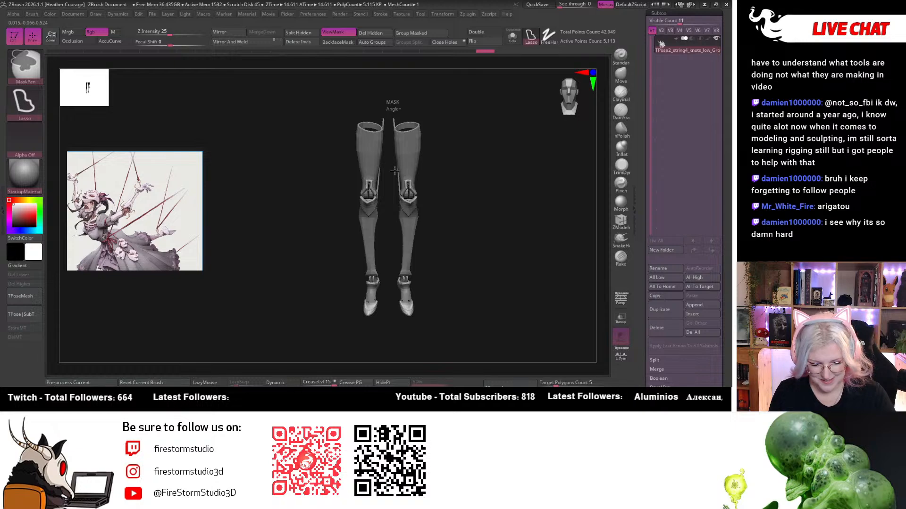
pyautogui.moveTo(406, 345)
pyautogui.keyDown('ctrl'); pyautogui.mouseDown()
pyautogui.moveTo(401, 330)
pyautogui.moveTo(468, 113)
pyautogui.moveTo(434, 104)
pyautogui.moveTo(505, 148)
pyautogui.moveTo(467, 198)
pyautogui.moveTo(365, 163)
pyautogui.moveTo(396, 158)
pyautogui.moveTo(330, 103)
pyautogui.moveTo(454, 230)
pyautogui.moveTo(426, 190)
pyautogui.moveTo(420, 207)
pyautogui.mouseUp(); pyautogui.keyUp('ctrl')
pyautogui.press('b')
pyautogui.press('m')
pyautogui.press('t')
pyautogui.moveTo(235, 161)
pyautogui.keyDown('ctrl'); pyautogui.mouseDown()
pyautogui.moveTo(221, 142)
pyautogui.moveTo(418, 307)
pyautogui.moveTo(304, 174)
pyautogui.moveTo(203, 109)
pyautogui.mouseUp(); pyautogui.keyUp('ctrl')
# Rotate the unmasked leg and its string backward about the hip to nearly horizontal, and restore the full unmasked figure.
pyautogui.moveTo(456, 233)
pyautogui.mouseDown()
pyautogui.moveTo(448, 229)
pyautogui.moveTo(469, 148)
pyautogui.moveTo(528, 130)
pyautogui.mouseUp()
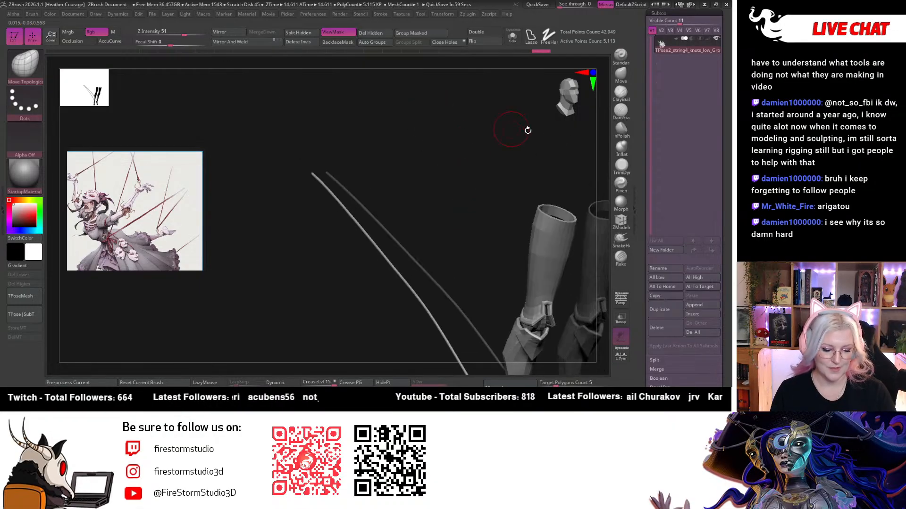
pyautogui.press('w')
pyautogui.keyDown('alt'); pyautogui.click(550, 215); pyautogui.keyUp('alt')
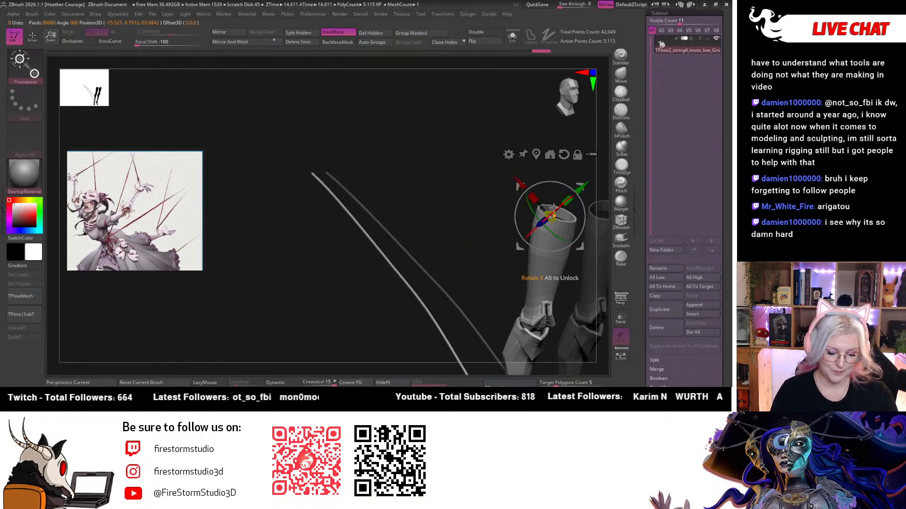
pyautogui.moveTo(568, 89); pyautogui.dragTo(573, 96)
pyautogui.keyDown('alt'); pyautogui.moveTo(465, 201); pyautogui.dragTo(371, 176); pyautogui.keyUp('alt')
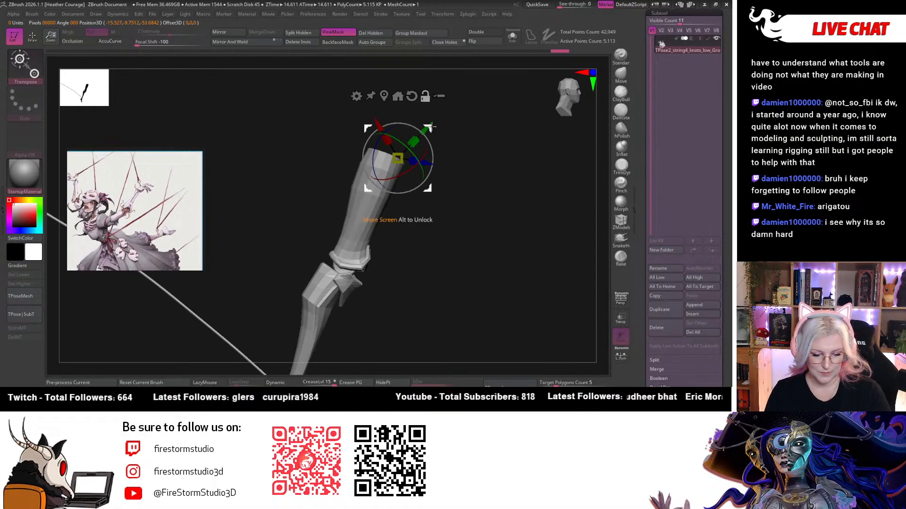
pyautogui.moveTo(428, 148); pyautogui.dragTo(435, 187)
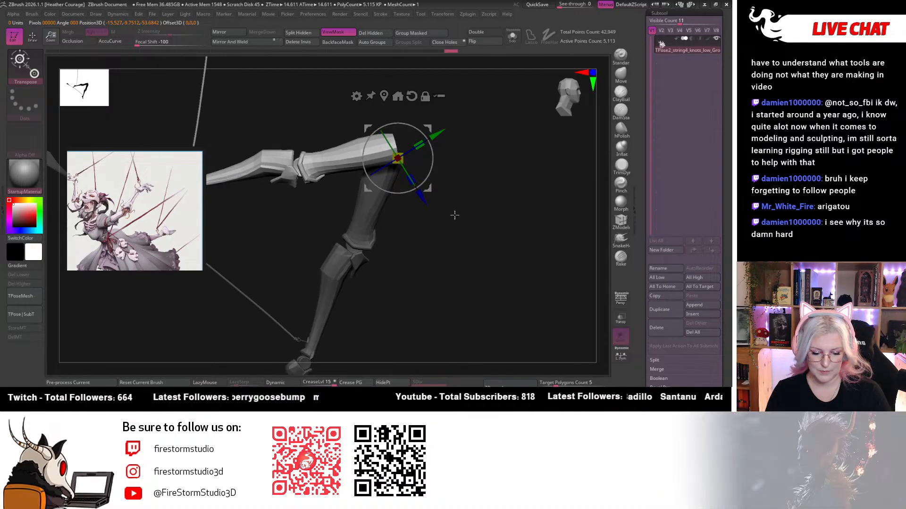
pyautogui.keyDown('alt'); pyautogui.moveTo(440, 224); pyautogui.dragTo(501, 282); pyautogui.keyUp('alt')
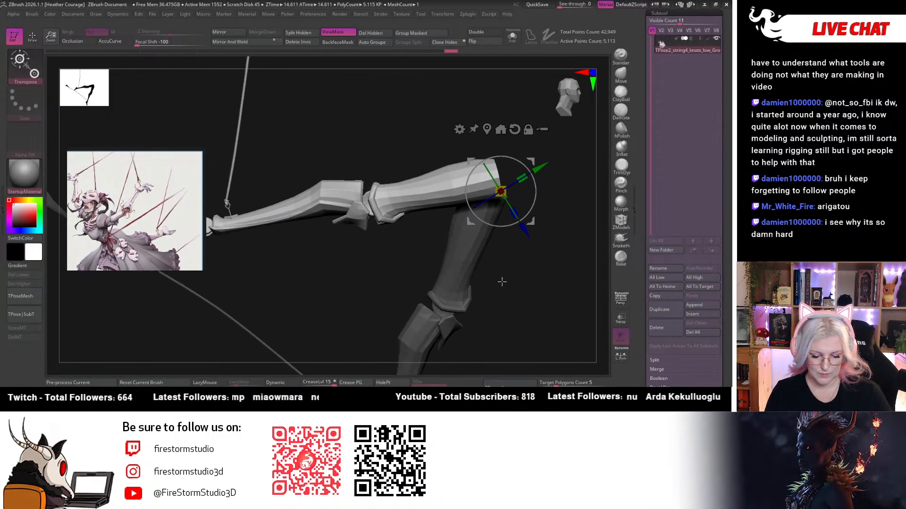
pyautogui.keyDown('ctrl'); pyautogui.moveTo(550, 309); pyautogui.dragTo(538, 297); pyautogui.keyUp('ctrl')
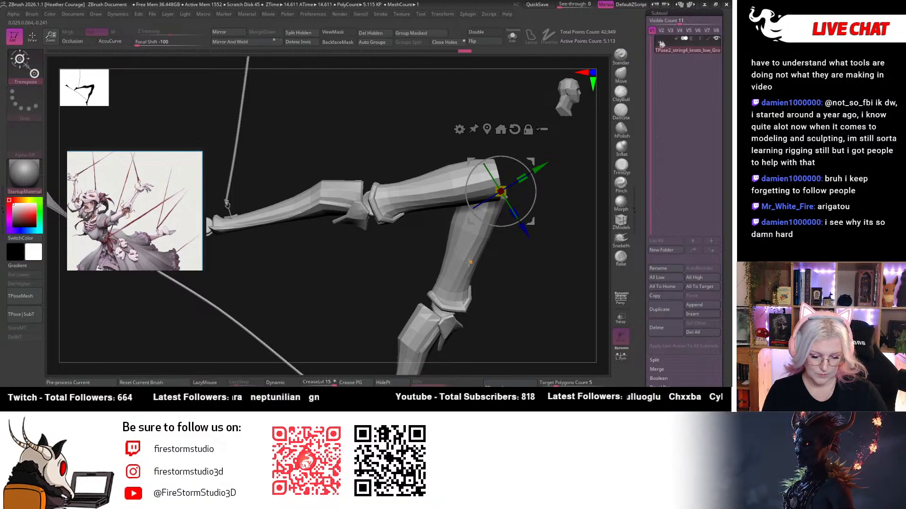
pyautogui.hotkey('ctrl', 'z')
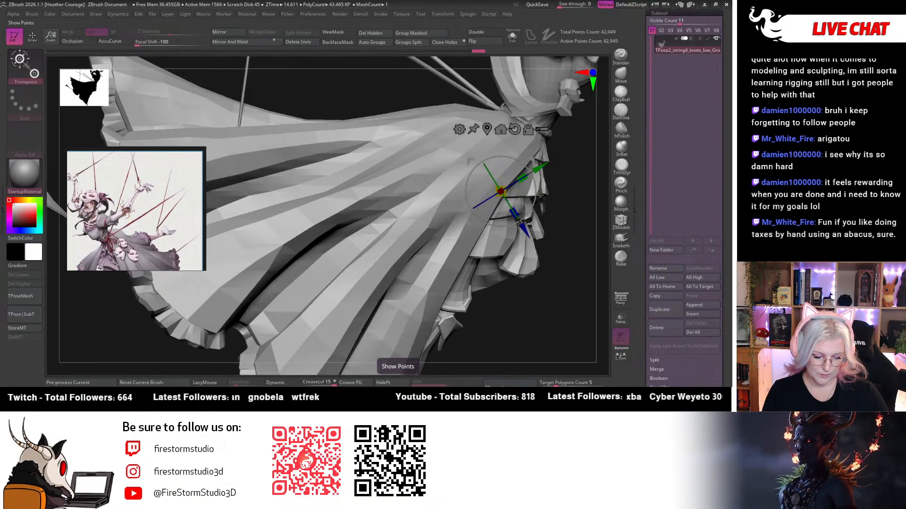
# Isolate both legs and their strings by hiding the rest of the figure.
pyautogui.moveTo(570, 264); pyautogui.dragTo(283, 162)
pyautogui.keyDown('alt'); pyautogui.click(281, 161); pyautogui.keyUp('alt')
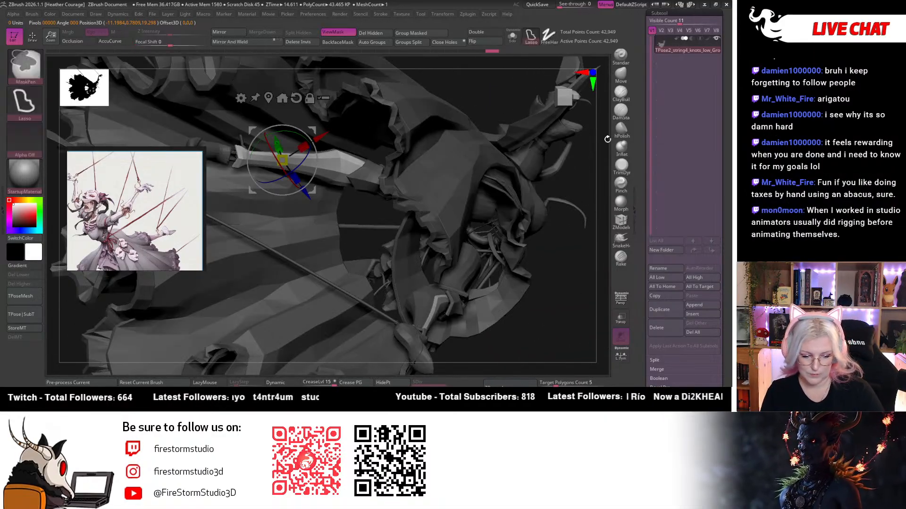
pyautogui.press('q')
pyautogui.hotkey('ctrl', 'w')
pyautogui.keyDown('ctrl'); pyautogui.keyDown('shift'); pyautogui.click(239, 157); pyautogui.keyUp('shift'); pyautogui.keyUp('ctrl')
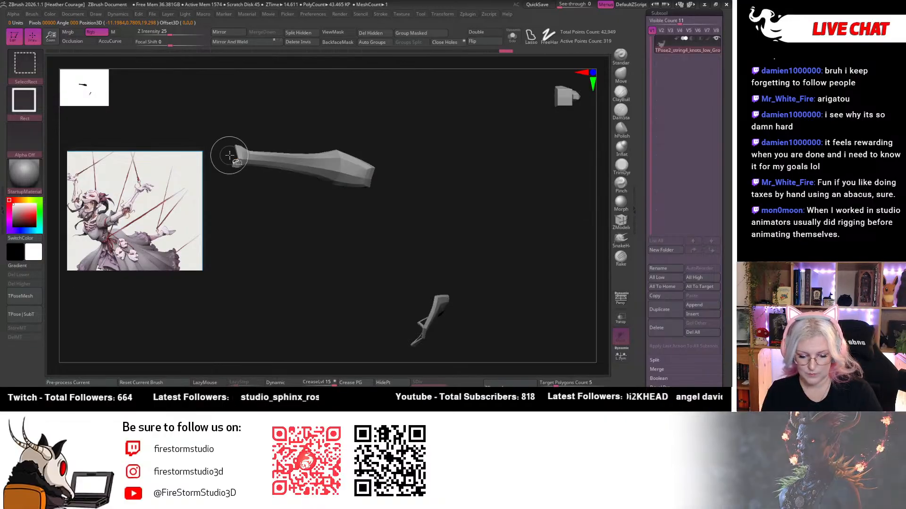
pyautogui.keyDown('ctrl'); pyautogui.keyDown('shift'); pyautogui.click(339, 304); pyautogui.keyUp('shift'); pyautogui.keyUp('ctrl')
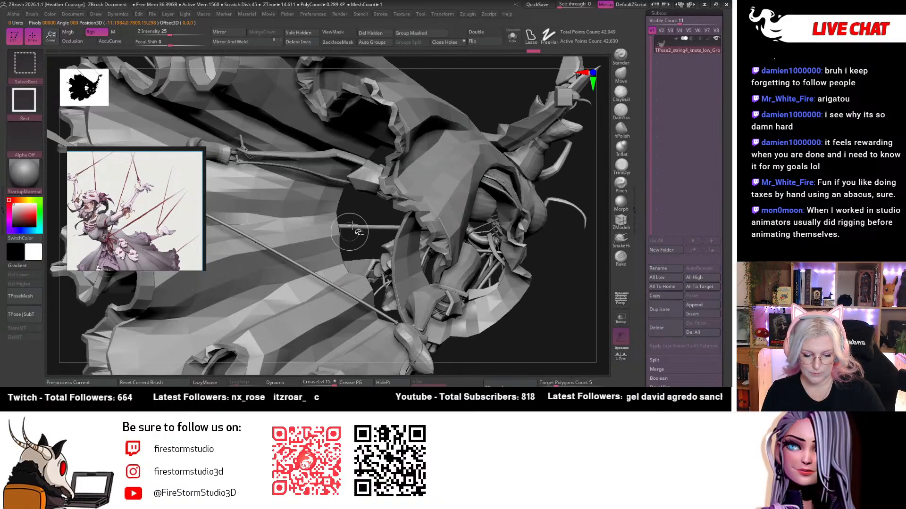
pyautogui.keyDown('ctrl'); pyautogui.keyDown('shift'); pyautogui.click(360, 164); pyautogui.keyUp('shift'); pyautogui.keyUp('ctrl')
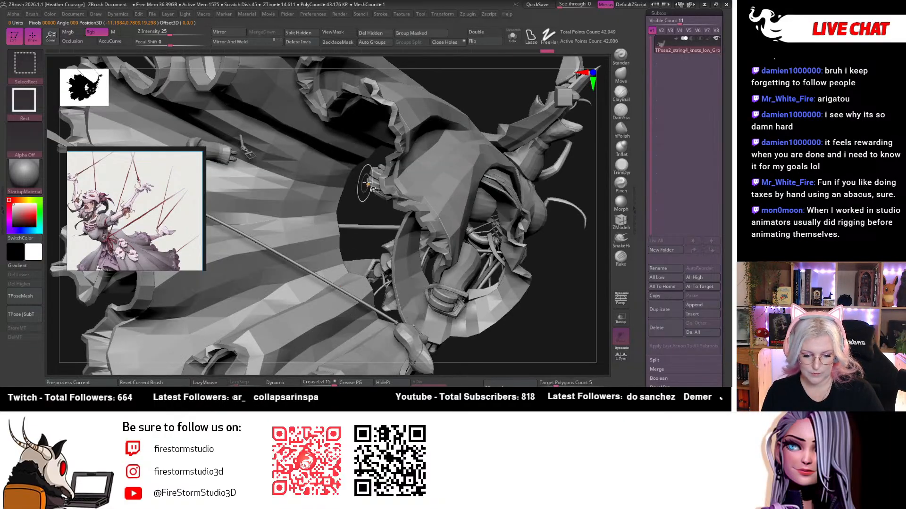
pyautogui.keyDown('ctrl'); pyautogui.keyDown('shift'); pyautogui.click(510, 302); pyautogui.keyUp('shift'); pyautogui.keyUp('ctrl')
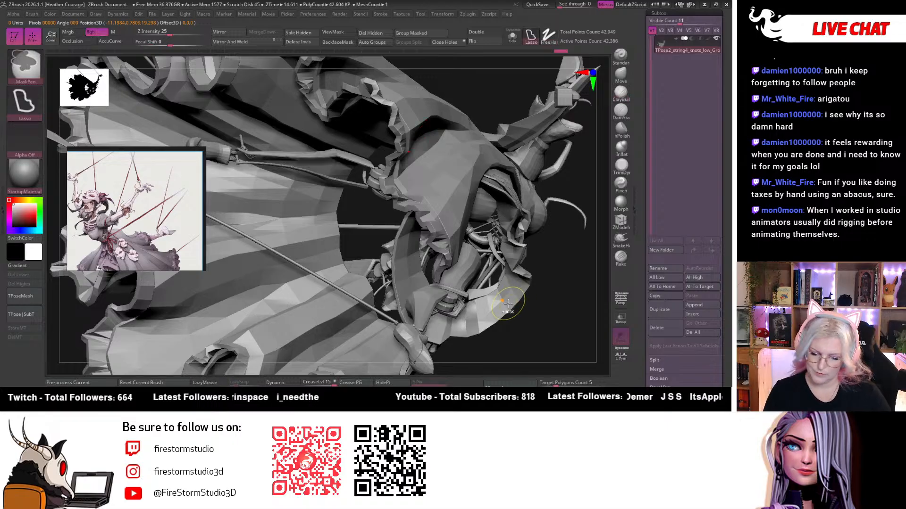
pyautogui.keyDown('ctrl'); pyautogui.keyDown('shift'); pyautogui.click(507, 307); pyautogui.keyUp('shift'); pyautogui.keyUp('ctrl')
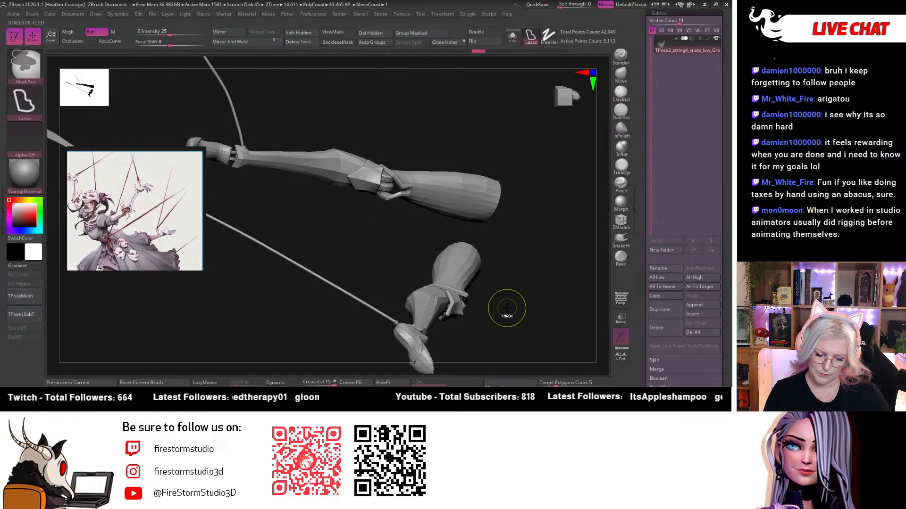
pyautogui.moveTo(530, 297)
pyautogui.mouseDown()
pyautogui.moveTo(519, 353)
pyautogui.moveTo(527, 317)
pyautogui.moveTo(518, 294)
pyautogui.mouseUp()
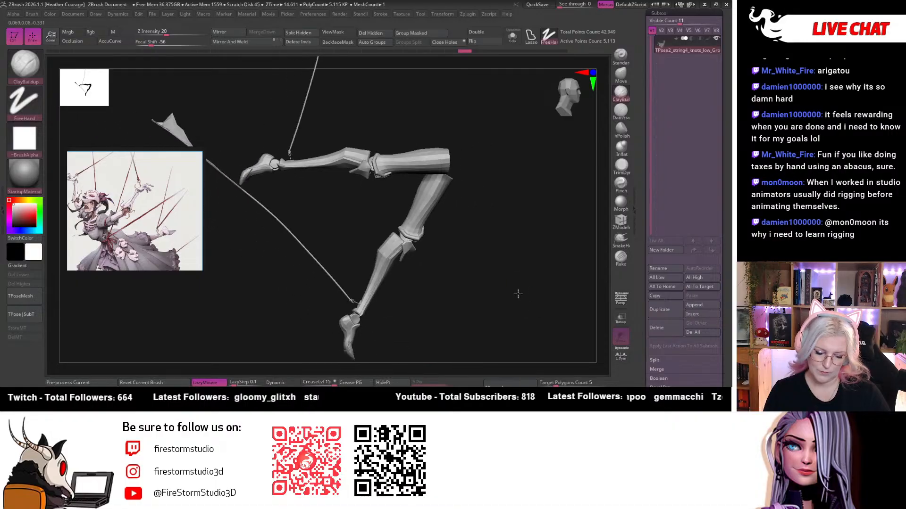
# Undo the backward leg rotation, returning to the partly masked legs.
pyautogui.moveTo(568, 97)
pyautogui.mouseDown()
pyautogui.moveTo(505, 204)
pyautogui.moveTo(477, 206)
pyautogui.moveTo(566, 274)
pyautogui.moveTo(587, 273)
pyautogui.mouseUp()
pyautogui.hotkey('ctrl', 'z')
pyautogui.hotkey('ctrl', 'z')
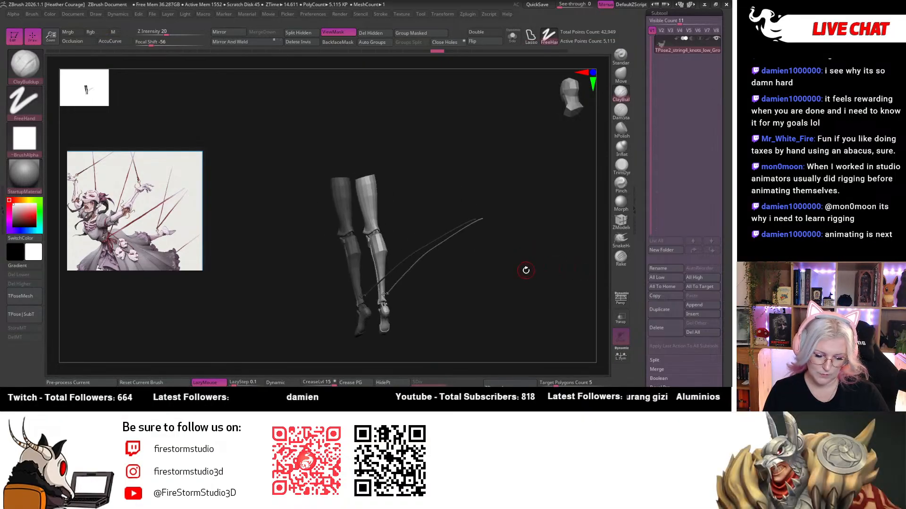
pyautogui.moveTo(529, 269); pyautogui.dragTo(489, 309)
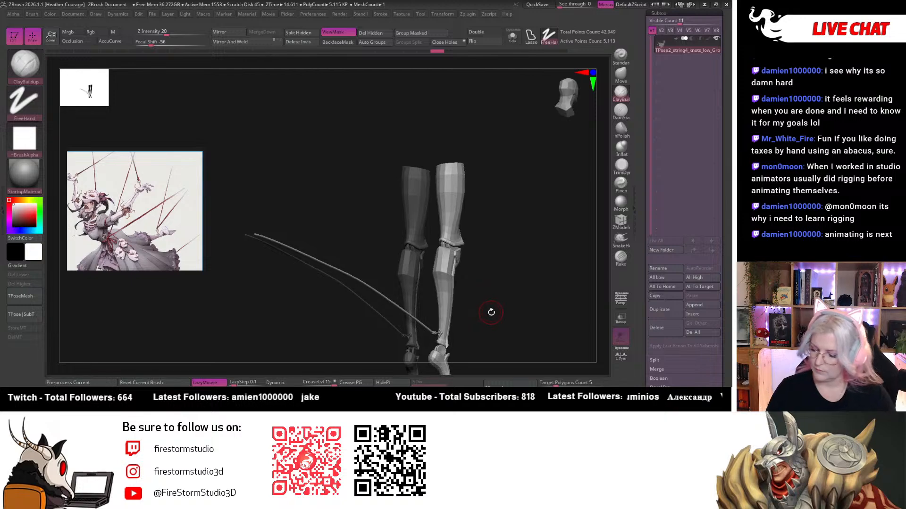
# Place the gizmo pivot at the top of the unmasked thigh and rotate that leg and its string backward about 33 degrees.
pyautogui.press('w')
pyautogui.moveTo(446, 161); pyautogui.dragTo(446, 161)
pyautogui.moveTo(405, 182); pyautogui.dragTo(510, 170)
pyautogui.moveTo(374, 275); pyautogui.dragTo(506, 278)
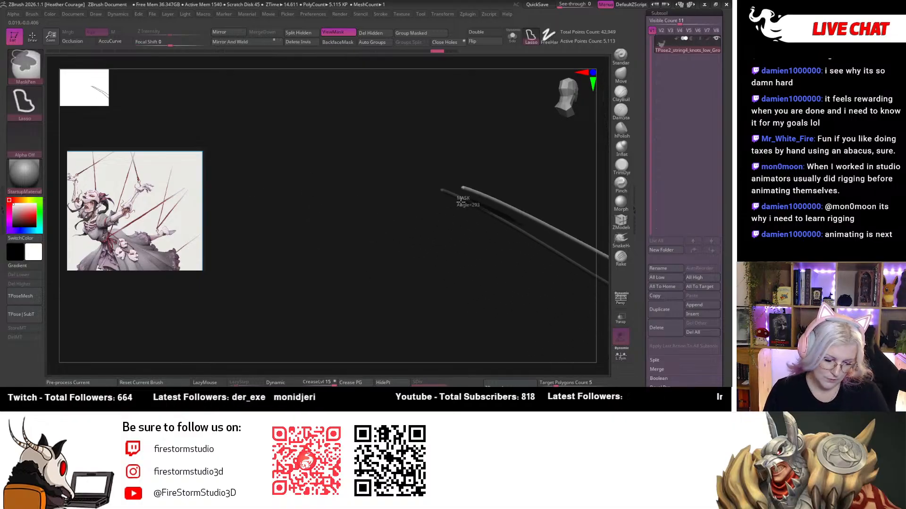
pyautogui.moveTo(542, 254)
pyautogui.mouseDown()
pyautogui.moveTo(465, 277)
pyautogui.moveTo(440, 242)
pyautogui.moveTo(512, 206)
pyautogui.moveTo(491, 182)
pyautogui.moveTo(313, 234)
pyautogui.mouseUp()
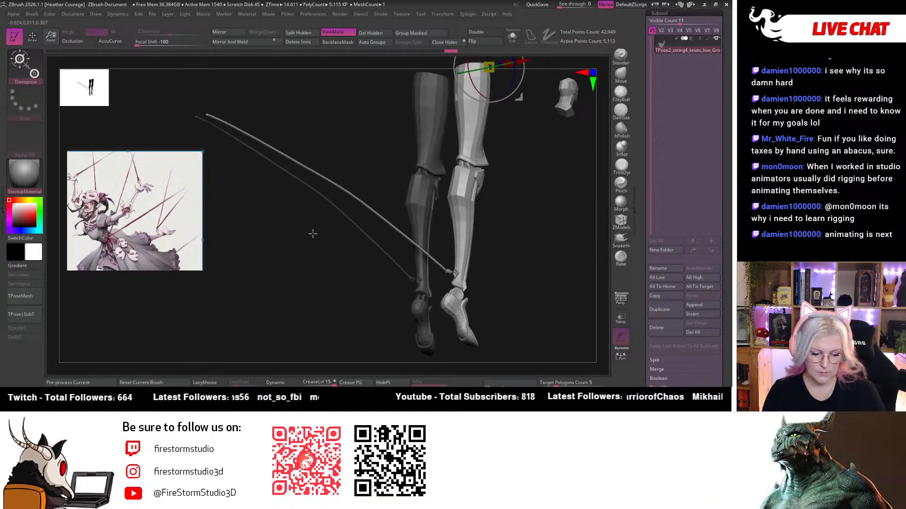
pyautogui.moveTo(475, 89); pyautogui.dragTo(467, 64)
pyautogui.moveTo(515, 207); pyautogui.dragTo(487, 291)
pyautogui.moveTo(392, 163)
pyautogui.keyDown('ctrl'); pyautogui.mouseDown()
pyautogui.moveTo(334, 217)
pyautogui.moveTo(362, 128)
pyautogui.mouseUp(); pyautogui.keyUp('ctrl')
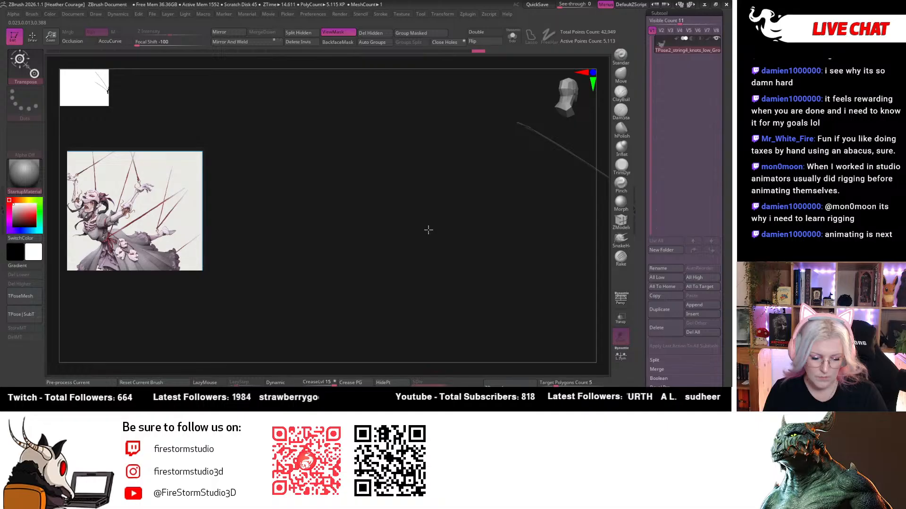
pyautogui.moveTo(429, 230); pyautogui.dragTo(558, 190)
pyautogui.moveTo(343, 268)
pyautogui.mouseDown()
pyautogui.moveTo(283, 289)
pyautogui.moveTo(289, 241)
pyautogui.moveTo(481, 216)
pyautogui.moveTo(495, 227)
pyautogui.moveTo(460, 238)
pyautogui.moveTo(466, 278)
pyautogui.moveTo(505, 283)
pyautogui.moveTo(483, 320)
pyautogui.moveTo(235, 233)
pyautogui.moveTo(501, 175)
pyautogui.moveTo(526, 152)
pyautogui.moveTo(506, 215)
pyautogui.moveTo(532, 216)
pyautogui.moveTo(554, 113)
pyautogui.moveTo(530, 143)
pyautogui.moveTo(532, 155)
pyautogui.mouseUp()
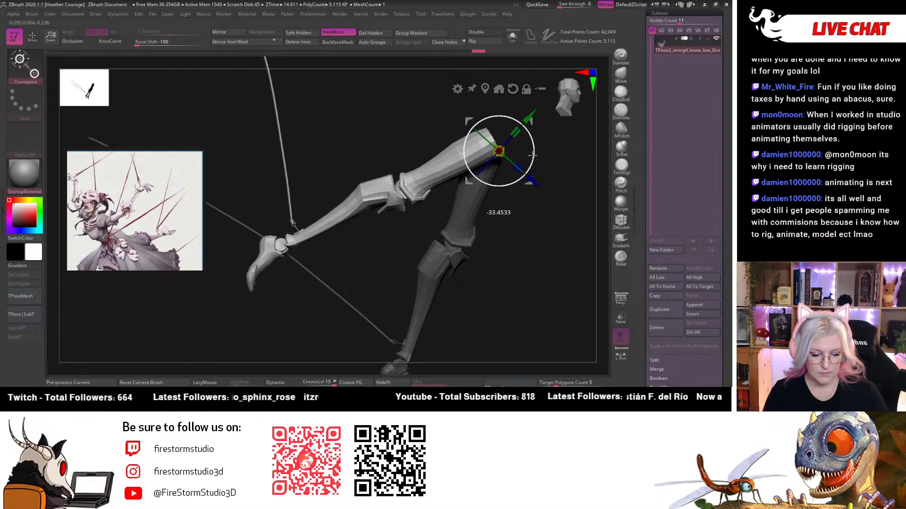
# Clear the mask and rotate both legs with their strings forward about the hip until the supporting leg hangs nearly vertical.
pyautogui.keyDown('ctrl'); pyautogui.moveTo(527, 266); pyautogui.dragTo(522, 299, button='right'); pyautogui.keyUp('ctrl')
pyautogui.hotkey('ctrl', 'h')
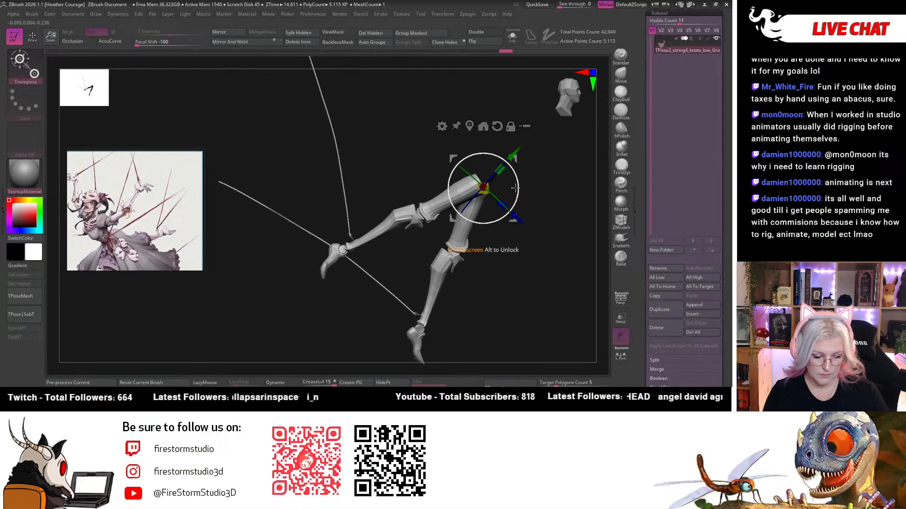
pyautogui.moveTo(517, 158); pyautogui.dragTo(520, 174)
pyautogui.moveTo(529, 272); pyautogui.dragTo(579, 293)
pyautogui.moveTo(570, 107); pyautogui.dragTo(570, 94)
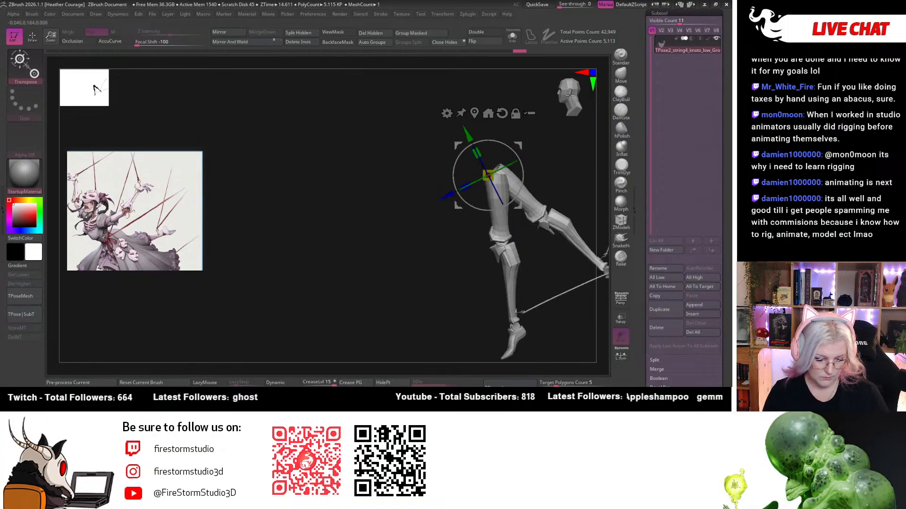
pyautogui.moveTo(411, 312); pyautogui.dragTo(437, 254)
pyautogui.moveTo(362, 339); pyautogui.dragTo(543, 283)
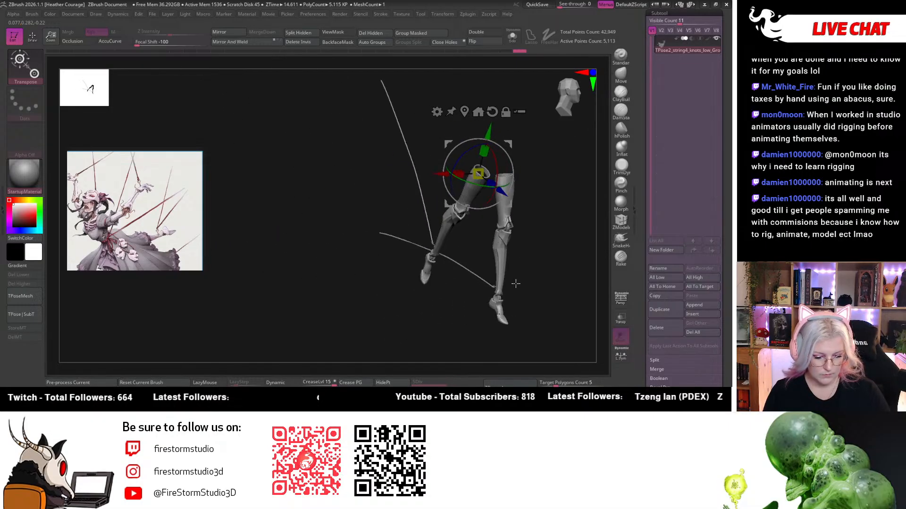
pyautogui.moveTo(567, 105); pyautogui.dragTo(543, 215)
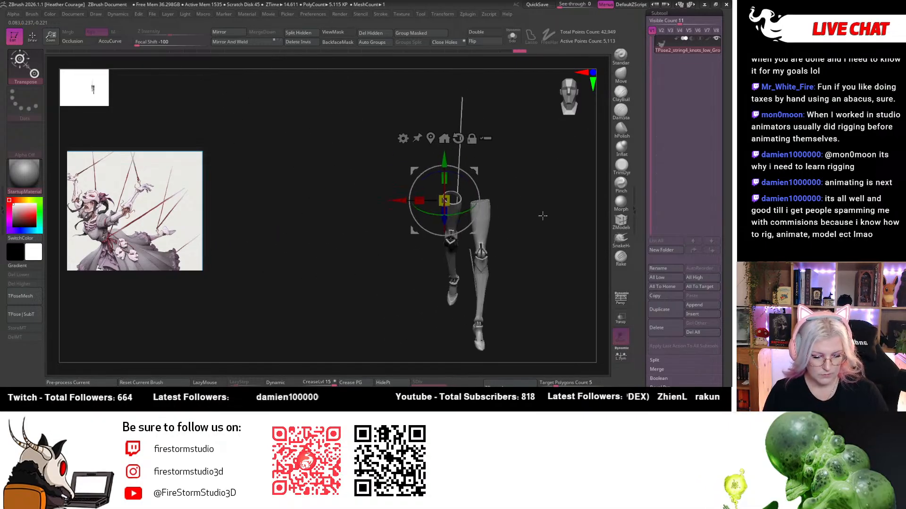
# Lasso-mask the raised leg and its string, and invert the mask so only that leg and string can move.
pyautogui.keyDown('ctrl'); pyautogui.moveTo(457, 100); pyautogui.dragTo(447, 100); pyautogui.keyUp('ctrl')
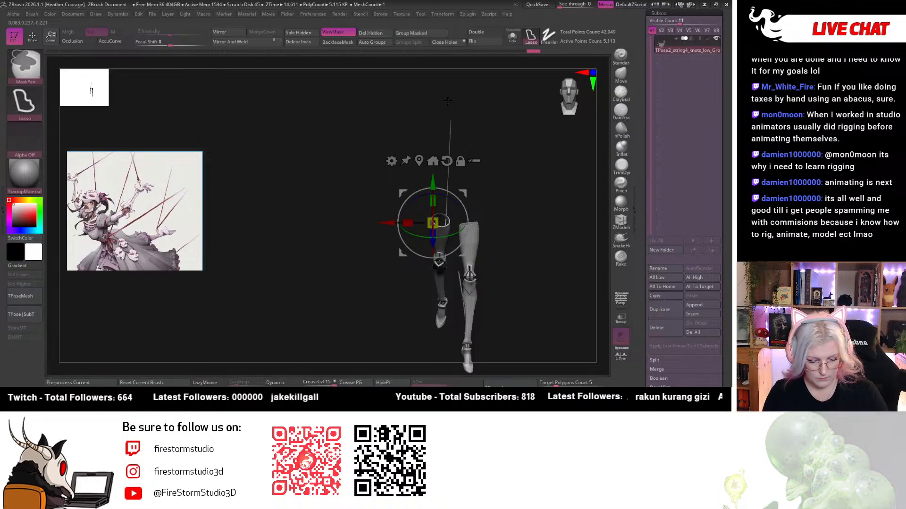
pyautogui.keyDown('alt'); pyautogui.moveTo(511, 172); pyautogui.dragTo(467, 183); pyautogui.keyUp('alt')
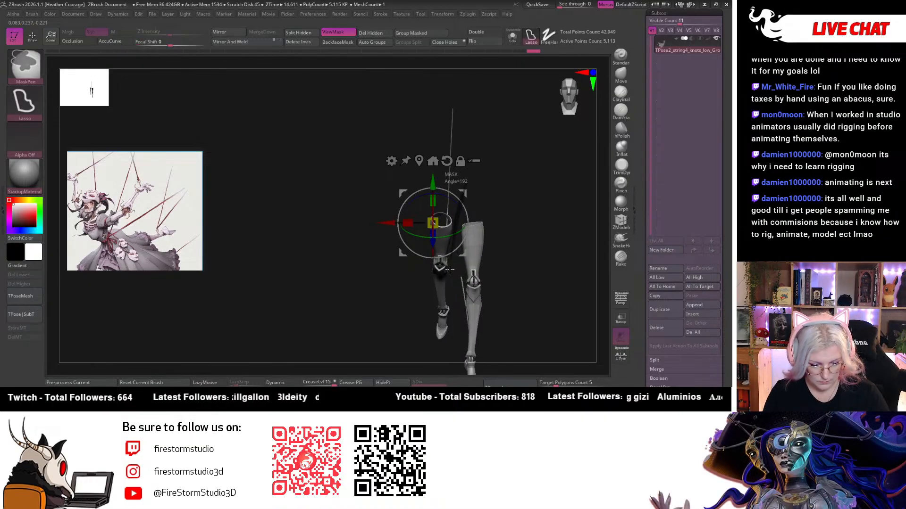
pyautogui.moveTo(550, 221); pyautogui.dragTo(576, 221)
pyautogui.press('ctrl')
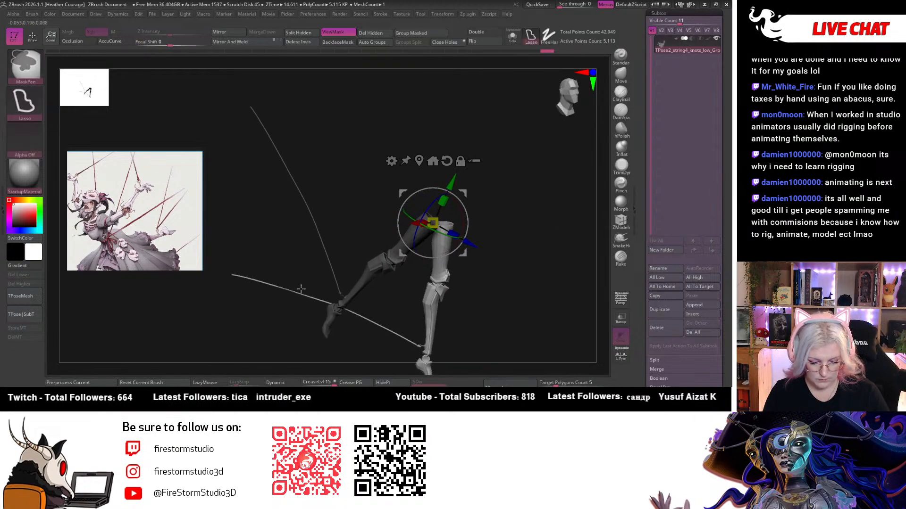
pyautogui.keyDown('ctrl'); pyautogui.click(266, 275); pyautogui.keyUp('ctrl')
pyautogui.keyDown('ctrl'); pyautogui.click(466, 282); pyautogui.keyUp('ctrl')
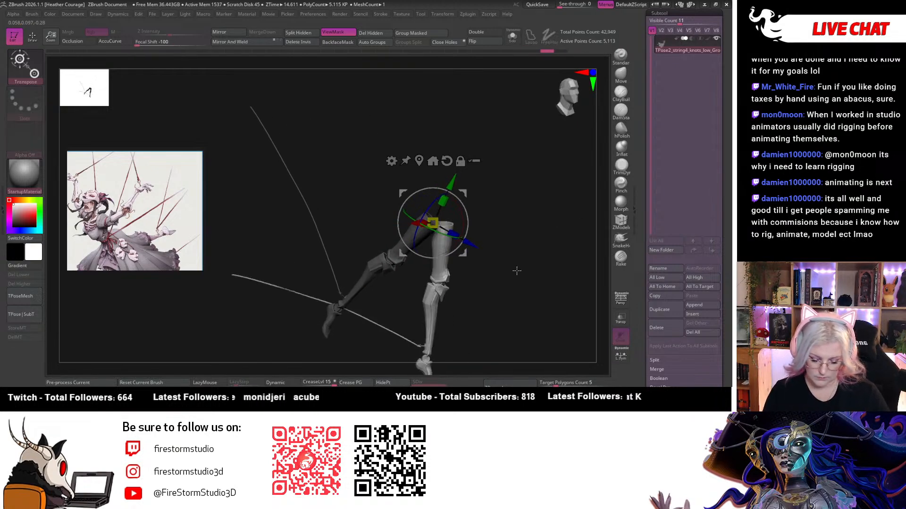
pyautogui.keyDown('ctrl'); pyautogui.click(507, 292); pyautogui.keyUp('ctrl')
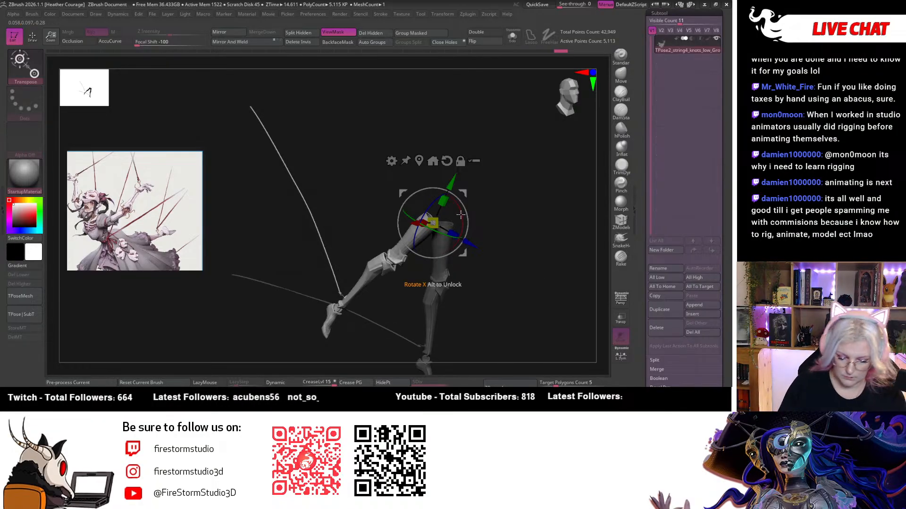
# Rotate the raised leg and its string up about the hip to nearly horizontal, clear the mask and show the full figure.
pyautogui.moveTo(460, 215); pyautogui.dragTo(465, 233)
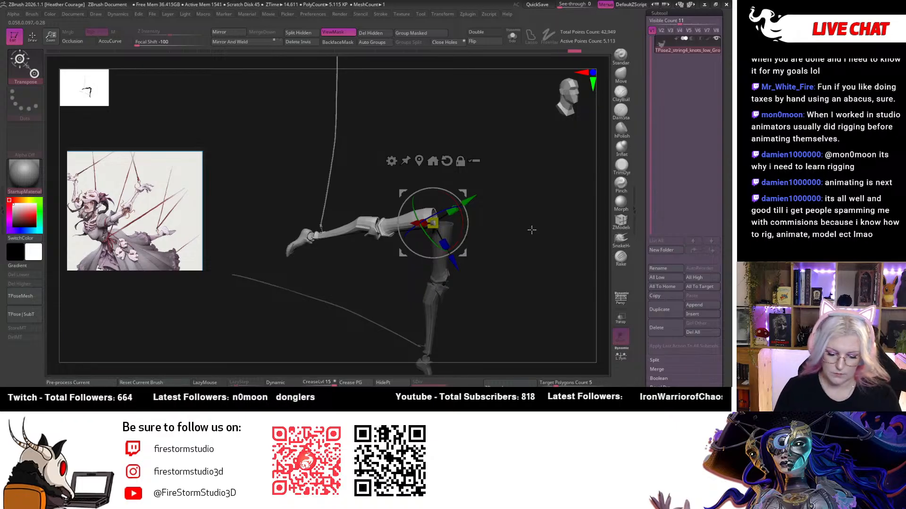
pyautogui.moveTo(532, 230); pyautogui.dragTo(502, 222)
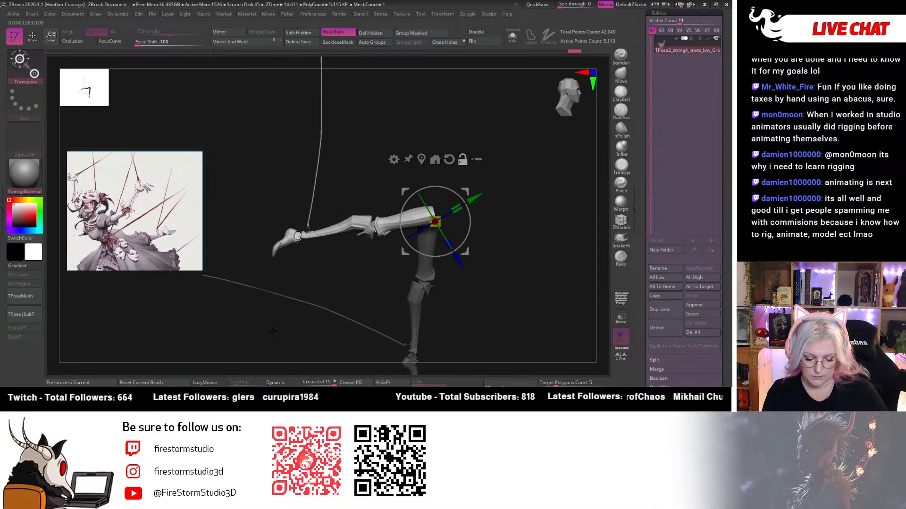
pyautogui.keyDown('alt'); pyautogui.moveTo(273, 332); pyautogui.dragTo(418, 305); pyautogui.keyUp('alt')
pyautogui.moveTo(460, 253); pyautogui.dragTo(385, 280)
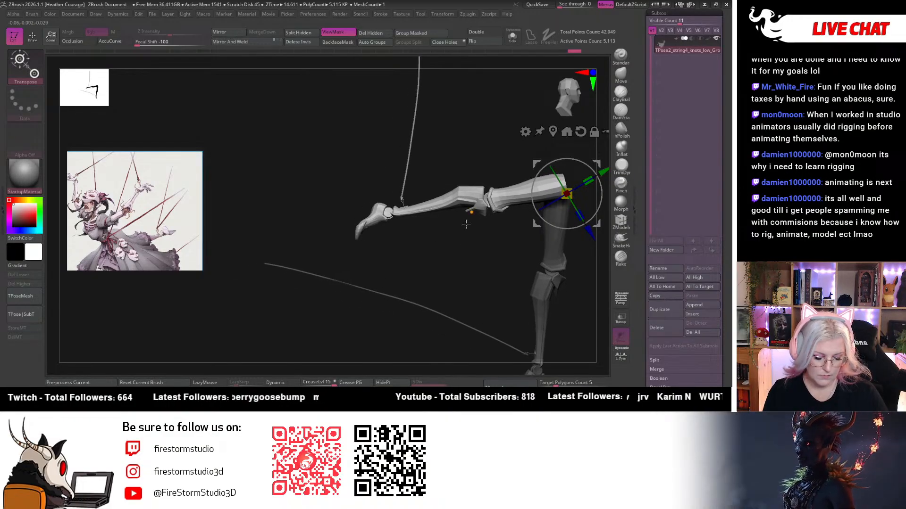
pyautogui.keyDown('ctrl'); pyautogui.moveTo(466, 224); pyautogui.dragTo(463, 325); pyautogui.keyUp('ctrl')
pyautogui.click(394, 382)
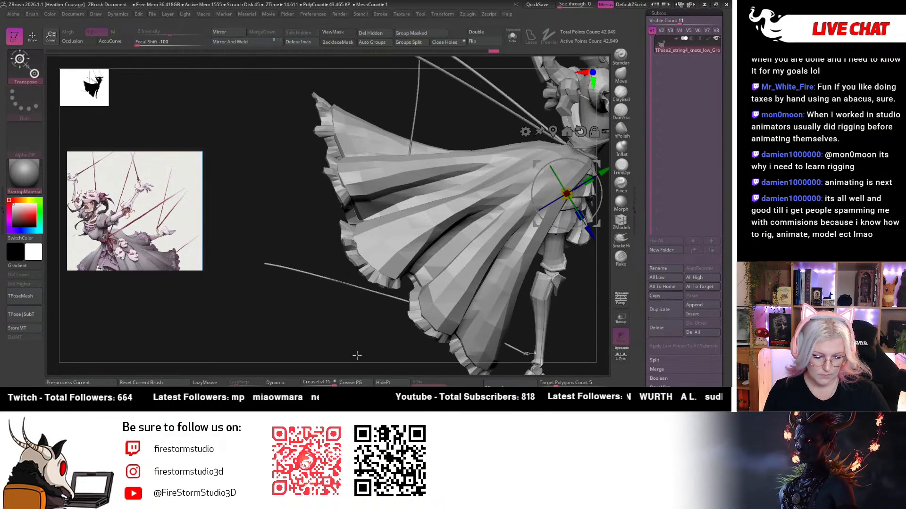
# Mask the whole figure except the raised foot, including the foot of the supporting leg.
pyautogui.moveTo(313, 332); pyautogui.dragTo(324, 219)
pyautogui.keyDown('ctrl'); pyautogui.click(324, 219); pyautogui.keyUp('ctrl')
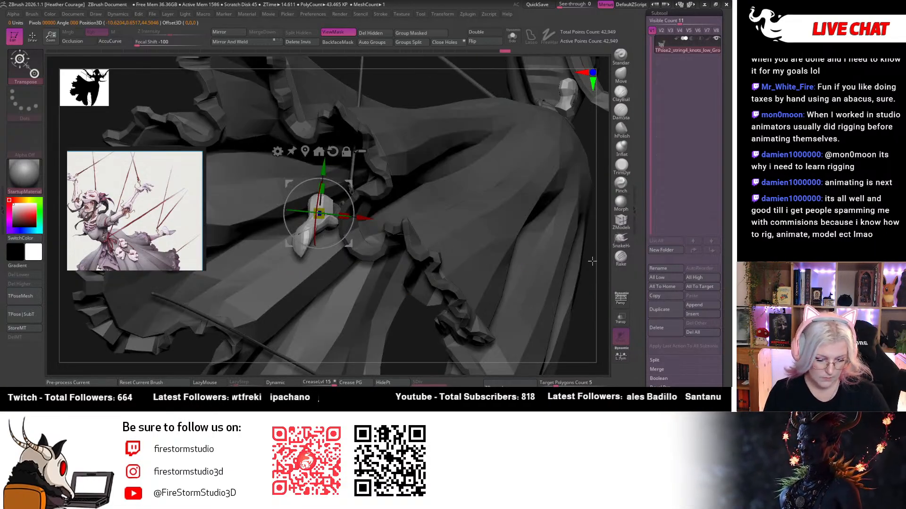
pyautogui.moveTo(592, 261); pyautogui.dragTo(521, 118)
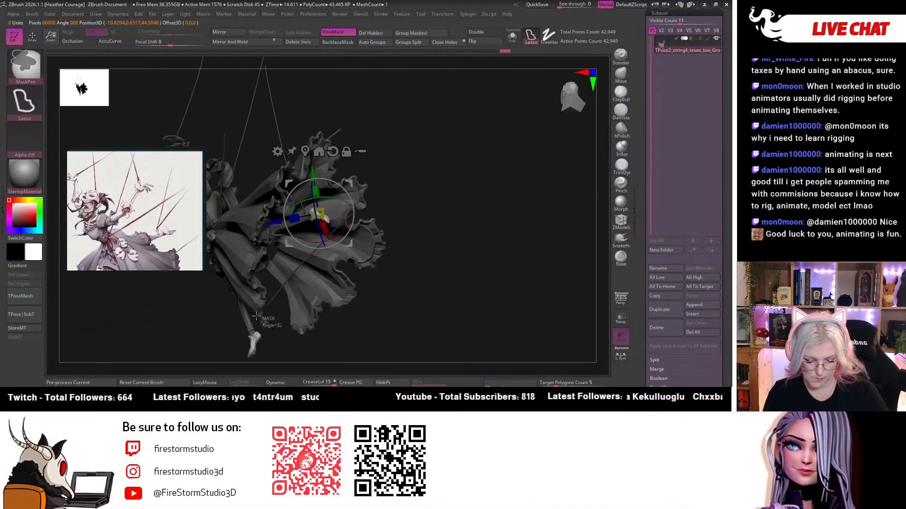
pyautogui.keyDown('alt'); pyautogui.moveTo(492, 179); pyautogui.dragTo(574, 96); pyautogui.keyUp('alt')
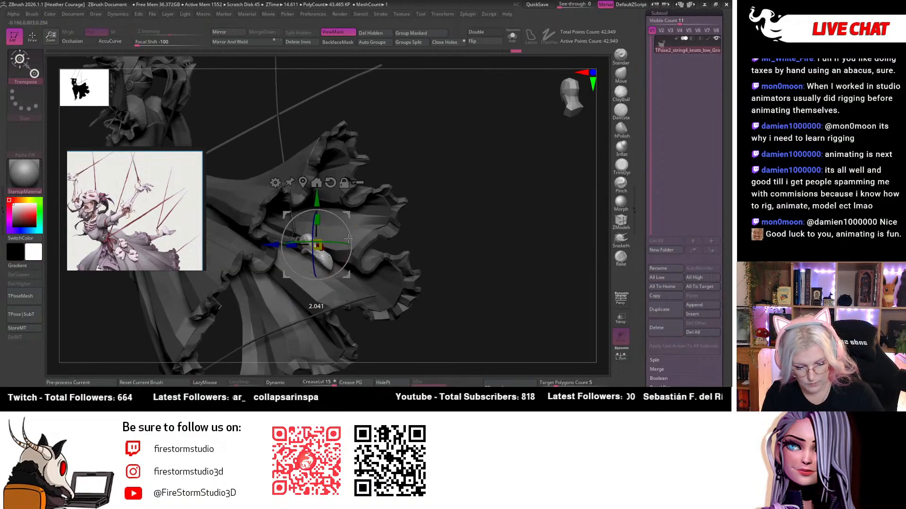
# Reposition the pivot at the raised foot's ankle and rotate the foot to extend the toes backward, about 24 degrees in side view.
pyautogui.moveTo(461, 191)
pyautogui.keyDown('ctrl'); pyautogui.mouseDown(button='right')
pyautogui.moveTo(491, 224)
pyautogui.moveTo(542, 235)
pyautogui.moveTo(546, 206)
pyautogui.mouseUp(button='right'); pyautogui.keyUp('ctrl')
pyautogui.moveTo(349, 251); pyautogui.dragTo(361, 254)
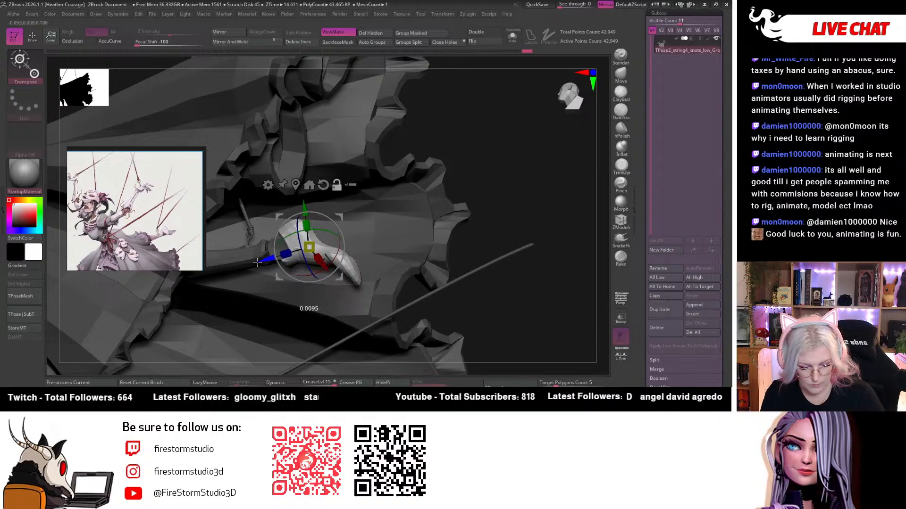
pyautogui.keyDown('alt'); pyautogui.moveTo(239, 267); pyautogui.dragTo(239, 267); pyautogui.keyUp('alt')
pyautogui.moveTo(526, 183); pyautogui.dragTo(502, 201, button='right')
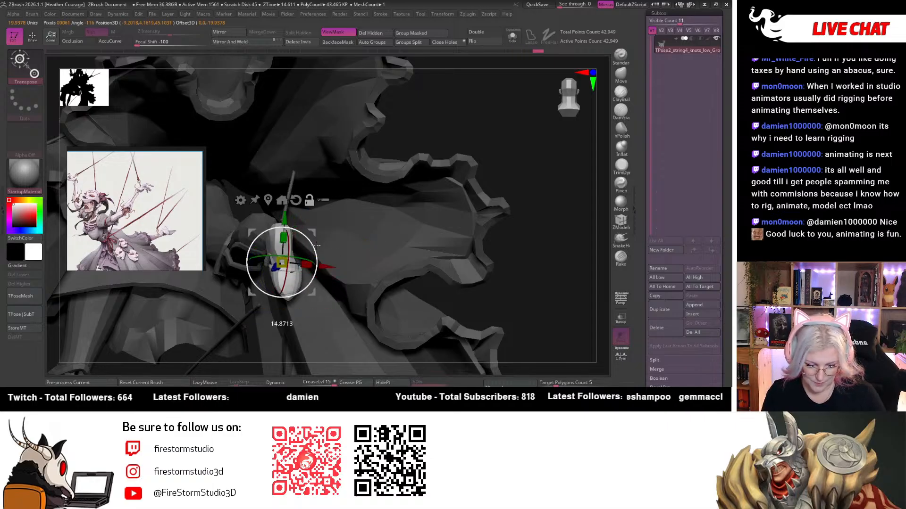
pyautogui.moveTo(534, 207); pyautogui.dragTo(576, 216, button='right')
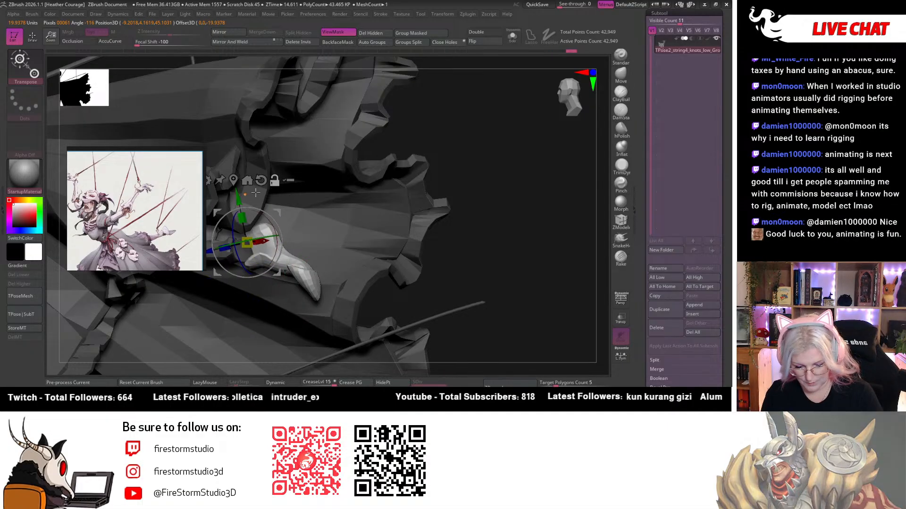
pyautogui.moveTo(259, 214); pyautogui.dragTo(277, 204)
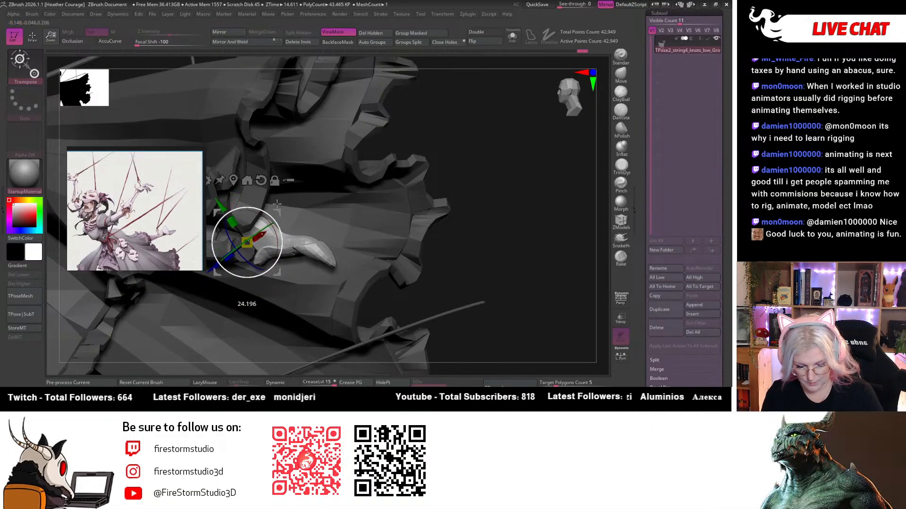
pyautogui.keyDown('ctrl'); pyautogui.moveTo(498, 209); pyautogui.dragTo(493, 164, button='right'); pyautogui.keyUp('ctrl')
pyautogui.keyDown('ctrl'); pyautogui.moveTo(387, 230); pyautogui.dragTo(491, 265, button='right'); pyautogui.keyUp('ctrl')
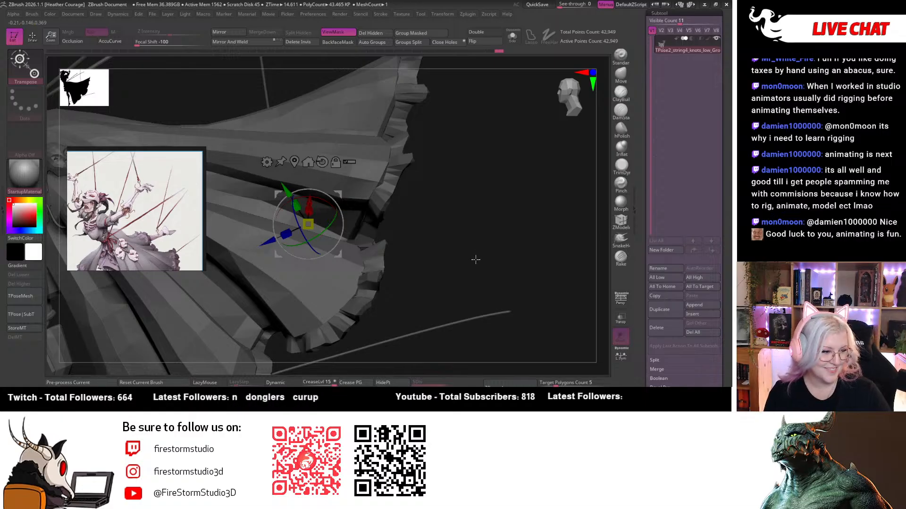
pyautogui.moveTo(509, 226); pyautogui.dragTo(407, 248, button='right')
pyautogui.moveTo(567, 282); pyautogui.dragTo(480, 232, button='right')
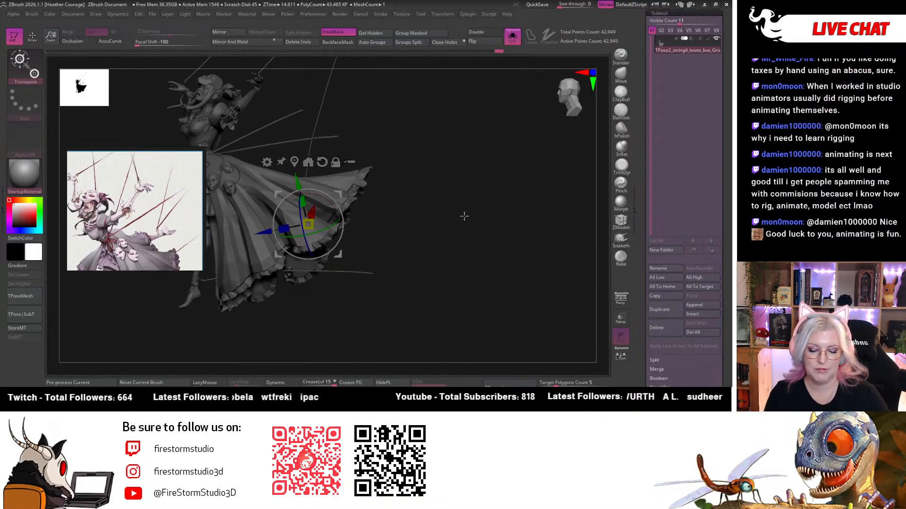
# Hide the thigh, knee and shin pieces of the legs beneath the skirt, leaving the foot and its string showing.
pyautogui.moveTo(481, 287)
pyautogui.mouseDown(button='right')
pyautogui.moveTo(533, 279)
pyautogui.moveTo(495, 289)
pyautogui.mouseUp(button='right')
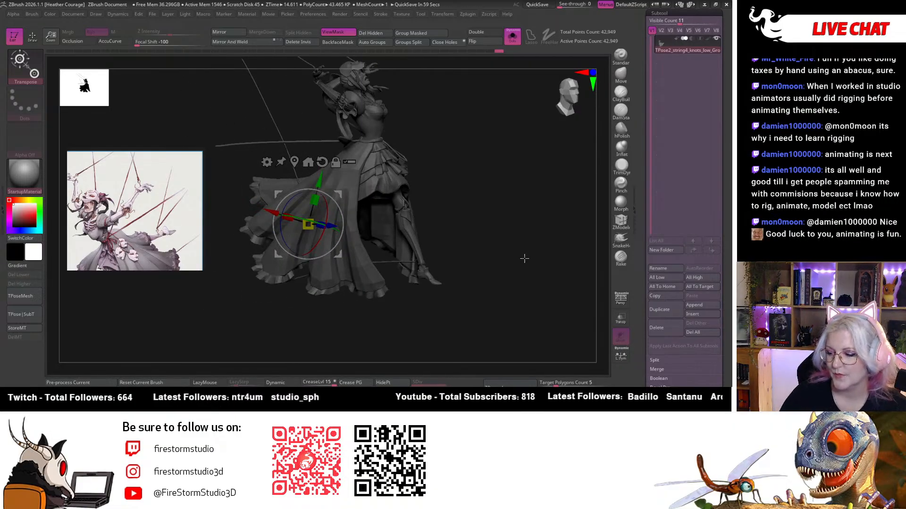
pyautogui.moveTo(530, 251); pyautogui.dragTo(544, 216, button='right')
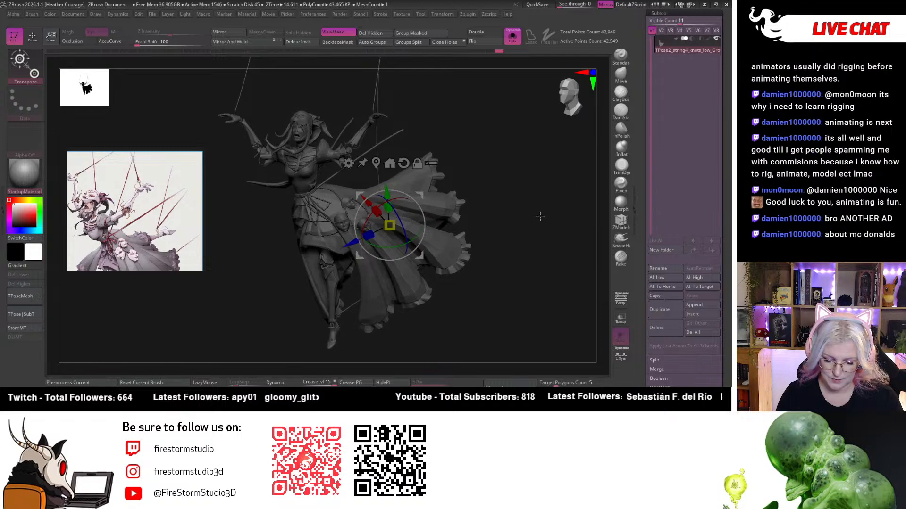
pyautogui.moveTo(540, 217); pyautogui.dragTo(571, 102, button='right')
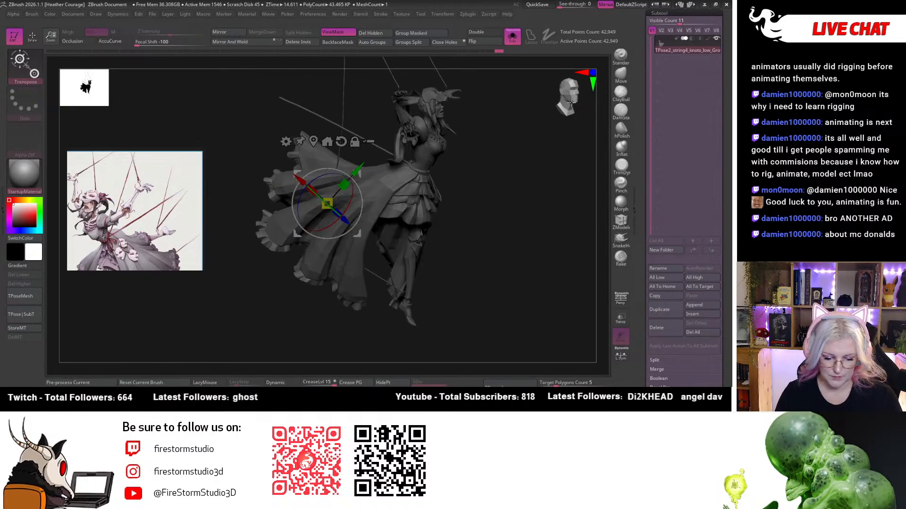
pyautogui.moveTo(538, 177)
pyautogui.mouseDown(button='right')
pyautogui.moveTo(500, 283)
pyautogui.moveTo(473, 289)
pyautogui.moveTo(524, 259)
pyautogui.moveTo(550, 315)
pyautogui.moveTo(534, 241)
pyautogui.mouseUp(button='right')
pyautogui.press('q')
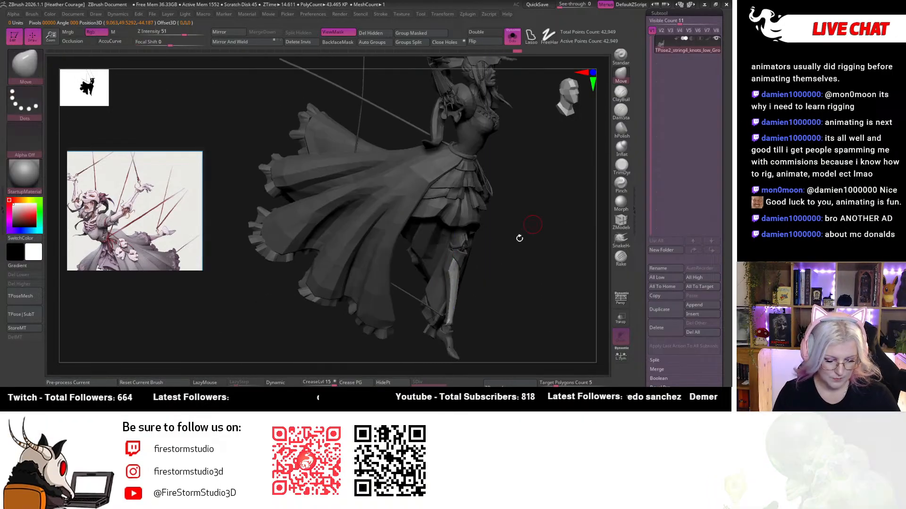
pyautogui.keyDown('ctrl'); pyautogui.keyDown('shift'); pyautogui.click(453, 279); pyautogui.keyUp('shift'); pyautogui.keyUp('ctrl')
pyautogui.keyDown('ctrl'); pyautogui.keyDown('shift'); pyautogui.moveTo(569, 212); pyautogui.dragTo(546, 295); pyautogui.keyUp('shift'); pyautogui.keyUp('ctrl')
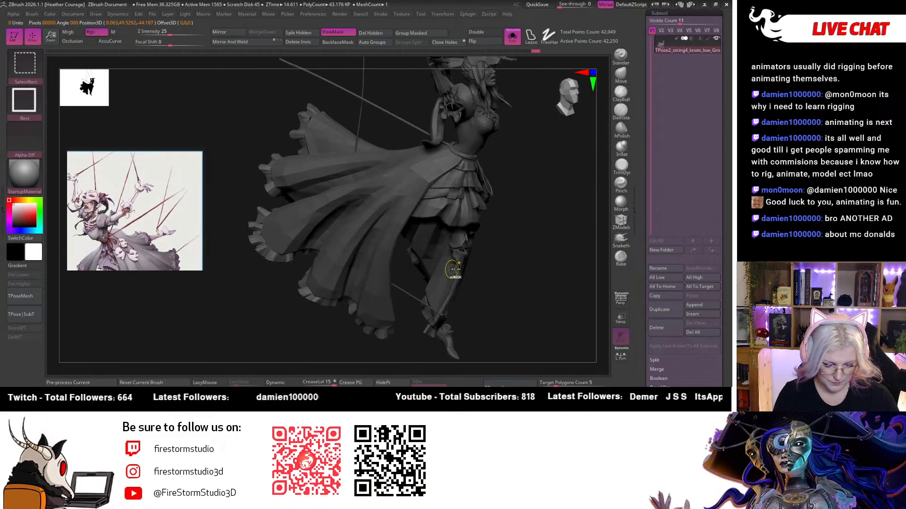
pyautogui.keyDown('ctrl'); pyautogui.moveTo(454, 270); pyautogui.dragTo(540, 336, button='right'); pyautogui.keyUp('ctrl')
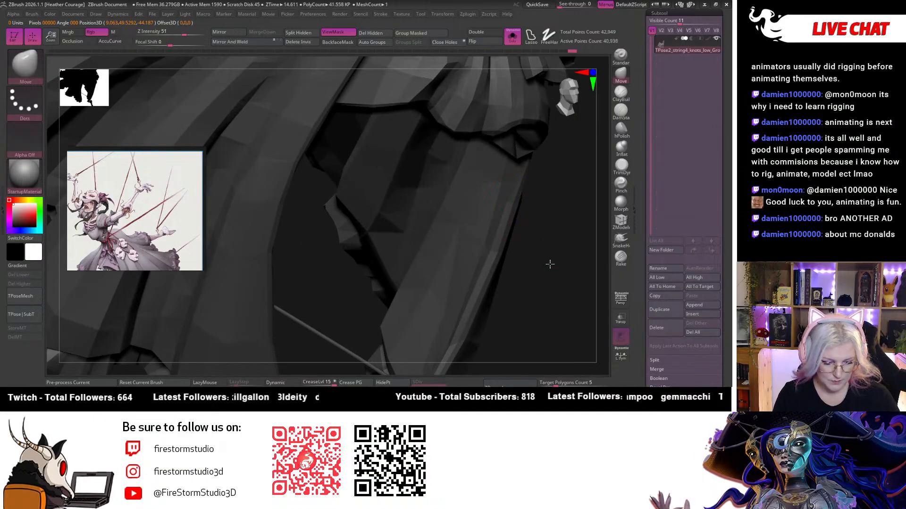
pyautogui.keyDown('ctrl'); pyautogui.moveTo(550, 264); pyautogui.dragTo(471, 182, button='right'); pyautogui.keyUp('ctrl')
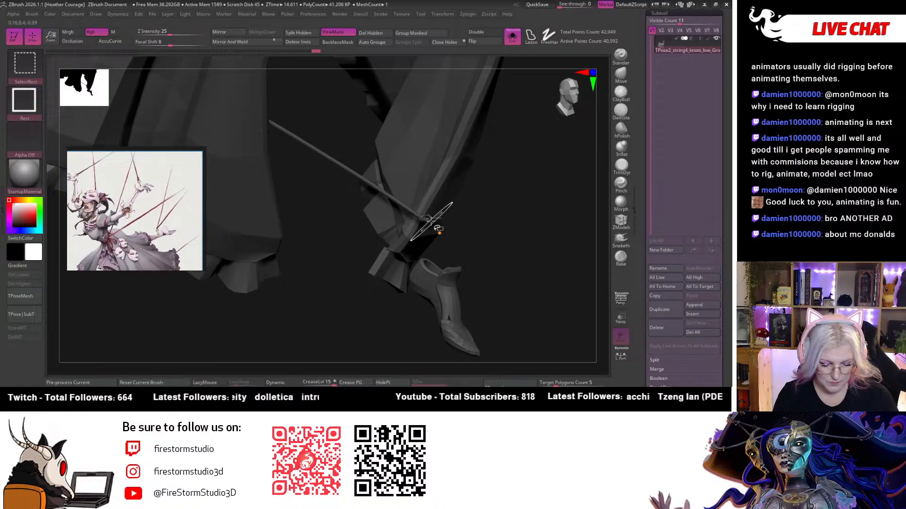
# Hide the leg string, its ankle knot pieces and the foot as well.
pyautogui.keyDown('ctrl'); pyautogui.moveTo(502, 250); pyautogui.dragTo(552, 302, button='right'); pyautogui.keyUp('ctrl')
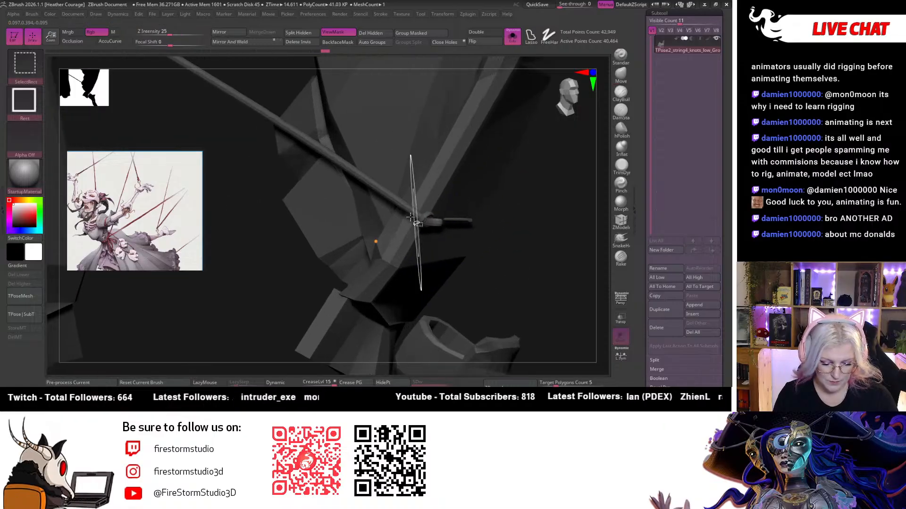
pyautogui.keyDown('ctrl'); pyautogui.keyDown('shift'); pyautogui.click(427, 225); pyautogui.keyUp('shift'); pyautogui.keyUp('ctrl')
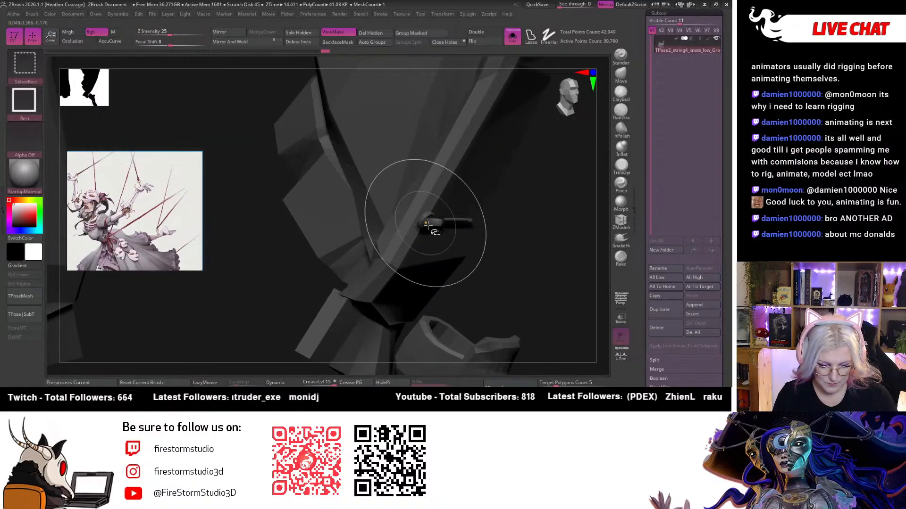
pyautogui.keyDown('ctrl'); pyautogui.keyDown('shift'); pyautogui.click(459, 220); pyautogui.keyUp('shift'); pyautogui.keyUp('ctrl')
pyautogui.keyDown('ctrl'); pyautogui.moveTo(532, 288); pyautogui.dragTo(507, 260, button='right'); pyautogui.keyUp('ctrl')
pyautogui.keyDown('ctrl'); pyautogui.keyDown('shift'); pyautogui.click(456, 316); pyautogui.keyUp('shift'); pyautogui.keyUp('ctrl')
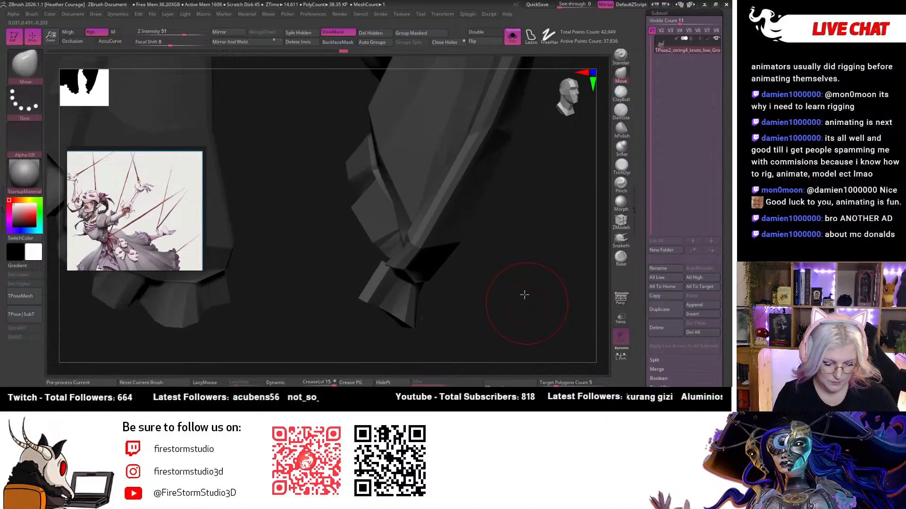
pyautogui.moveTo(523, 295)
pyautogui.keyDown('ctrl'); pyautogui.mouseDown(button='right')
pyautogui.moveTo(552, 182)
pyautogui.moveTo(519, 236)
pyautogui.moveTo(532, 160)
pyautogui.moveTo(503, 216)
pyautogui.mouseUp(button='right'); pyautogui.keyUp('ctrl')
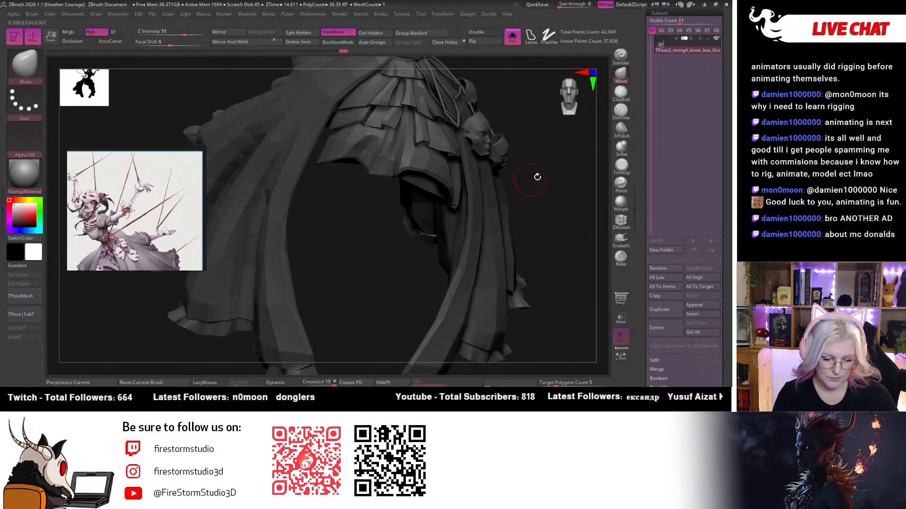
# Invert the visibility to isolate both legs with their strings, mask them and bring back the full figure.
pyautogui.keyDown('ctrl'); pyautogui.keyDown('shift'); pyautogui.moveTo(560, 182); pyautogui.dragTo(554, 259); pyautogui.keyUp('shift'); pyautogui.keyUp('ctrl')
pyautogui.moveTo(525, 210)
pyautogui.mouseDown(button='right')
pyautogui.moveTo(521, 295)
pyautogui.moveTo(503, 275)
pyautogui.moveTo(568, 166)
pyautogui.moveTo(562, 125)
pyautogui.moveTo(499, 256)
pyautogui.moveTo(505, 222)
pyautogui.mouseUp(button='right')
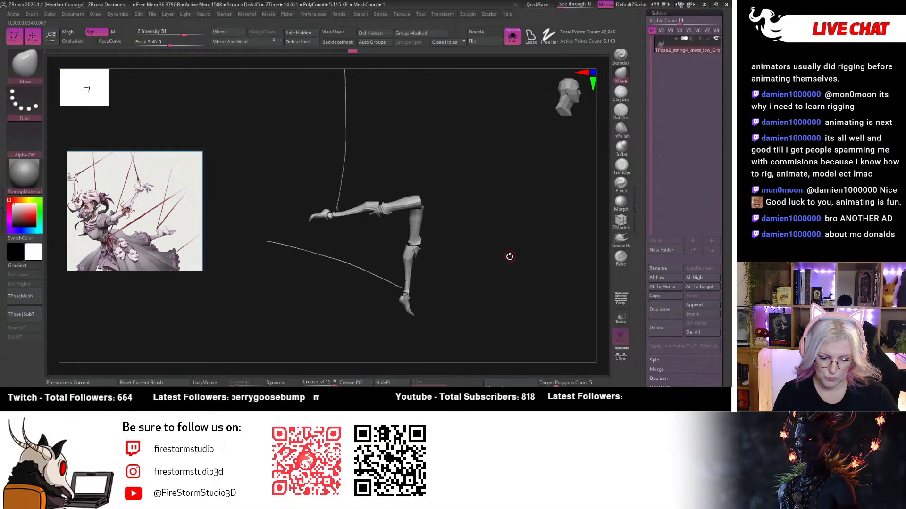
pyautogui.moveTo(509, 256); pyautogui.dragTo(517, 236, button='right')
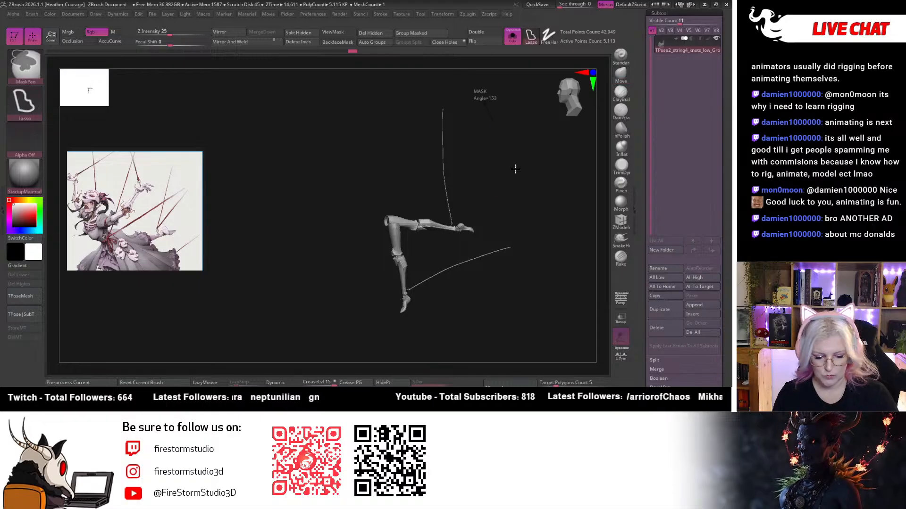
pyautogui.keyDown('ctrl'); pyautogui.moveTo(517, 98); pyautogui.dragTo(517, 103); pyautogui.keyUp('ctrl')
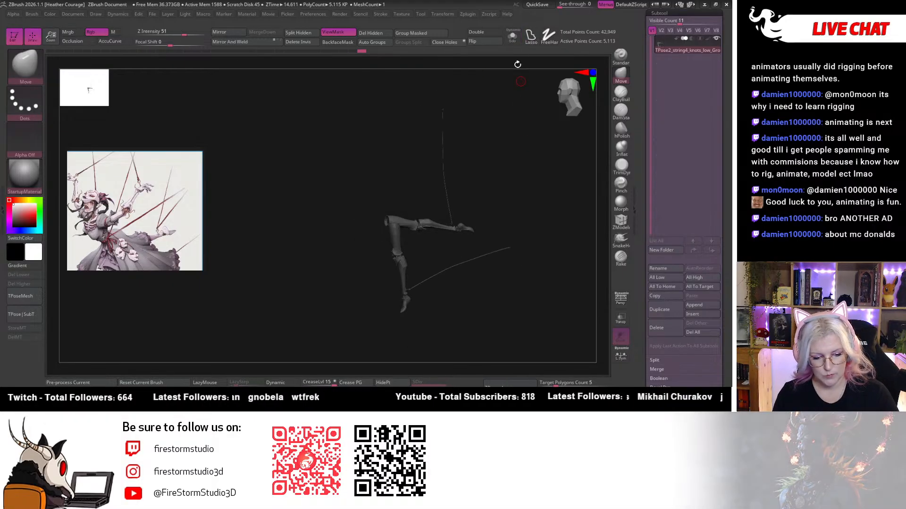
pyautogui.click(512, 36)
pyautogui.click(513, 41)
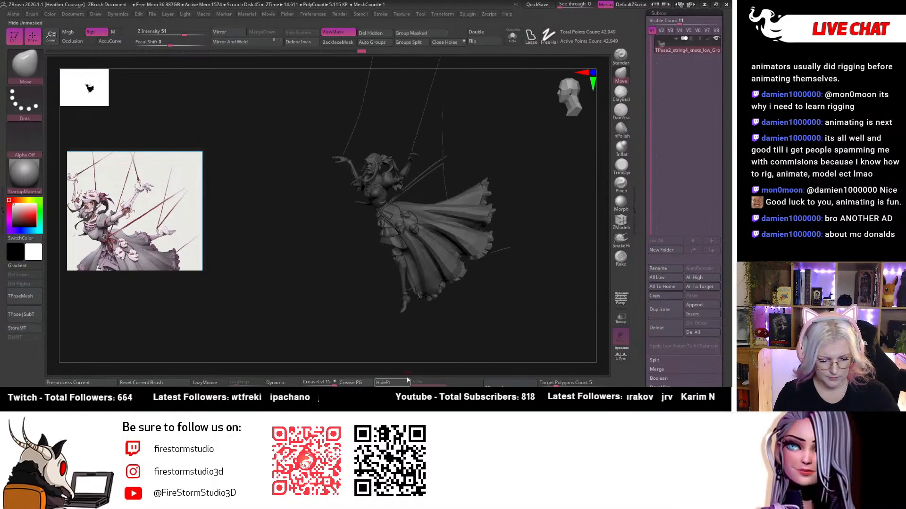
pyautogui.moveTo(515, 320); pyautogui.dragTo(547, 320)
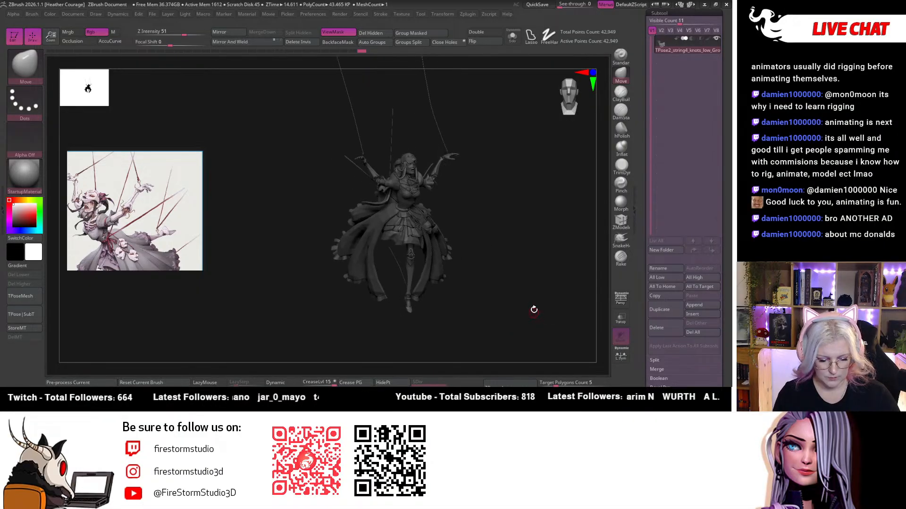
# Clear the mask from everything except the legs and their strings by hiding those while unmasking, and show the full figure.
pyautogui.hotkey('ctrl', 'z')
pyautogui.moveTo(532, 259)
pyautogui.keyDown('ctrl'); pyautogui.keyDown('shift'); pyautogui.mouseDown()
pyautogui.moveTo(526, 299)
pyautogui.moveTo(522, 270)
pyautogui.moveTo(572, 172)
pyautogui.moveTo(531, 186)
pyautogui.moveTo(510, 182)
pyautogui.moveTo(483, 263)
pyautogui.moveTo(439, 75)
pyautogui.moveTo(504, 150)
pyautogui.mouseUp(); pyautogui.keyUp('shift'); pyautogui.keyUp('ctrl')
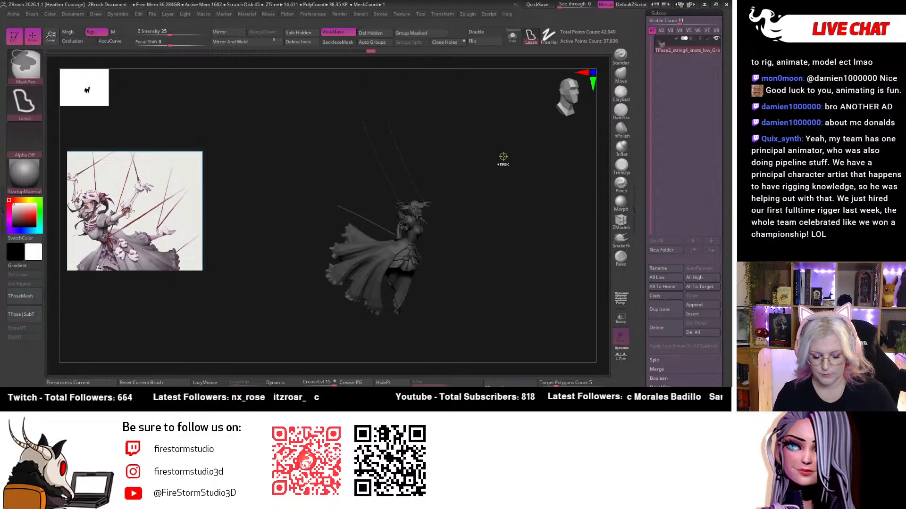
pyautogui.keyDown('ctrl'); pyautogui.moveTo(440, 310); pyautogui.dragTo(500, 81); pyautogui.keyUp('ctrl')
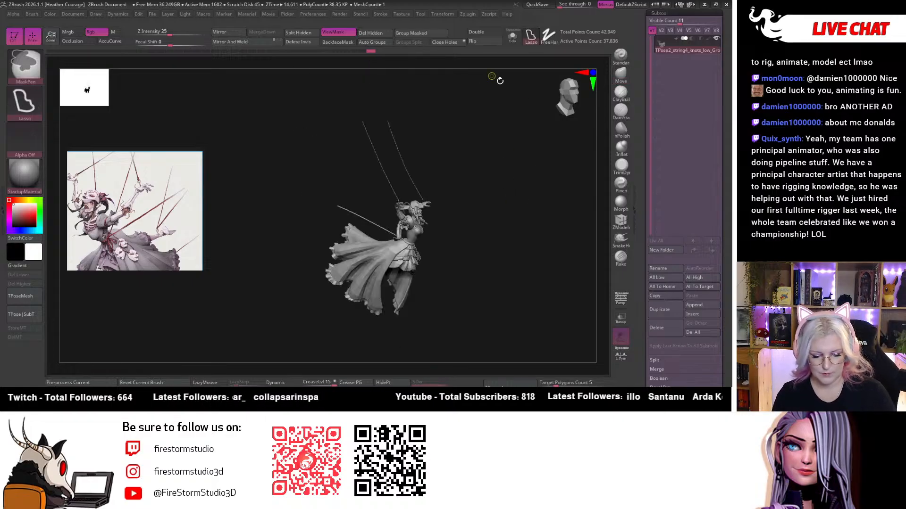
pyautogui.moveTo(500, 199)
pyautogui.keyDown('ctrl'); pyautogui.mouseDown()
pyautogui.moveTo(356, 359)
pyautogui.moveTo(490, 114)
pyautogui.mouseUp(); pyautogui.keyUp('ctrl')
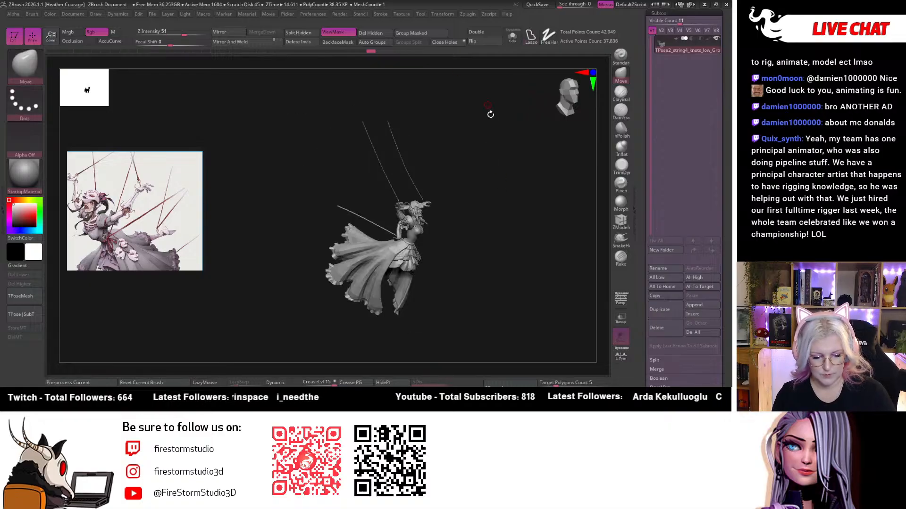
pyautogui.keyDown('ctrl'); pyautogui.keyDown('shift'); pyautogui.click(446, 347); pyautogui.keyUp('shift'); pyautogui.keyUp('ctrl')
pyautogui.moveTo(510, 291); pyautogui.dragTo(446, 293)
pyautogui.moveTo(568, 109); pyautogui.dragTo(525, 206)
# Tilt the unmasked upper body and skirt forward about 14 degrees in side view and shift them slightly forward.
pyautogui.press('w')
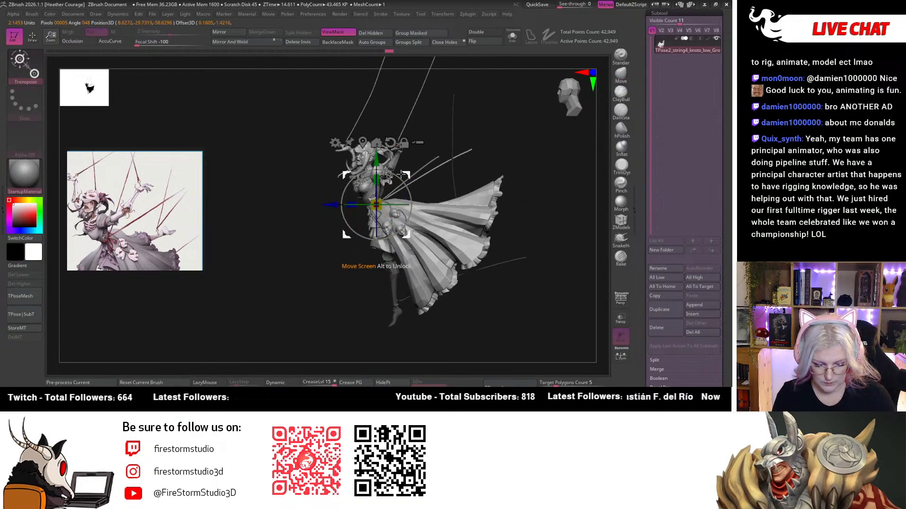
pyautogui.moveTo(402, 175); pyautogui.dragTo(406, 175)
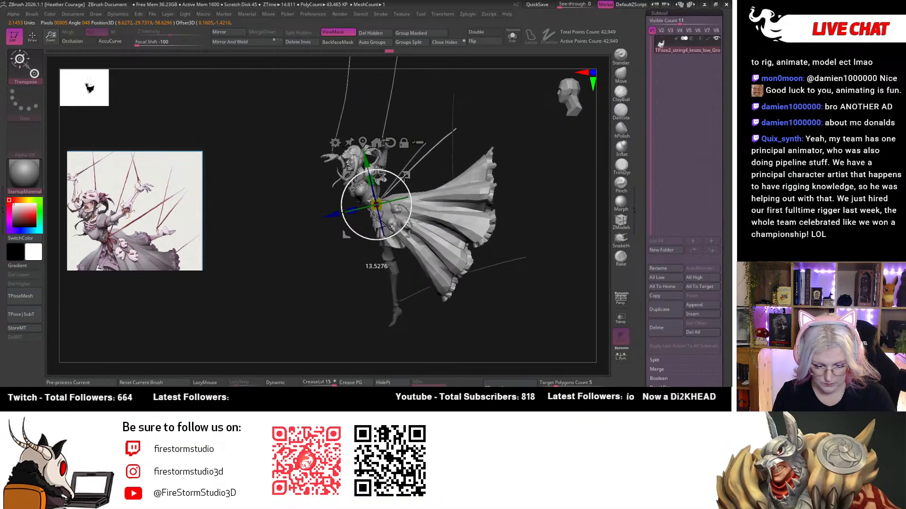
pyautogui.moveTo(336, 212); pyautogui.dragTo(327, 216)
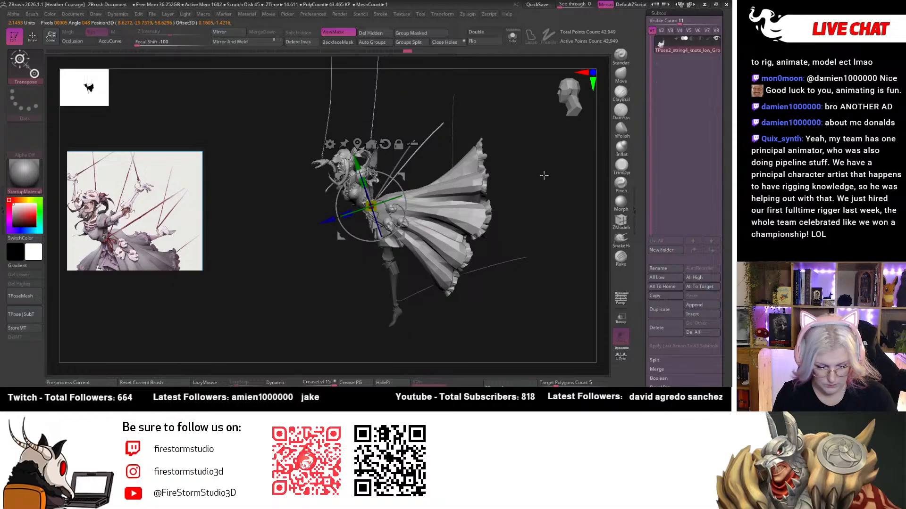
# Turn the upper body and skirt slightly about the gizmo's Y axis, and clear the mask.
pyautogui.moveTo(539, 177); pyautogui.dragTo(569, 216)
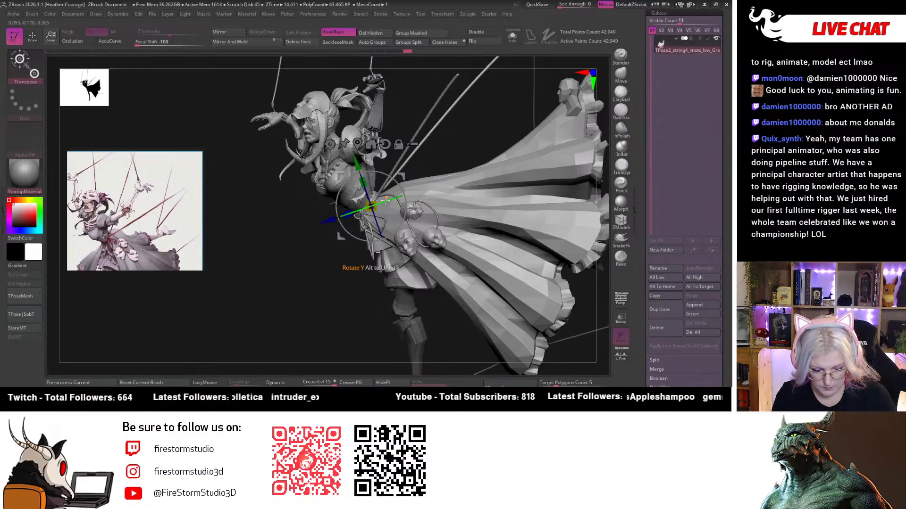
pyautogui.moveTo(386, 201); pyautogui.dragTo(391, 197)
pyautogui.moveTo(464, 128); pyautogui.dragTo(569, 243)
pyautogui.click(570, 242)
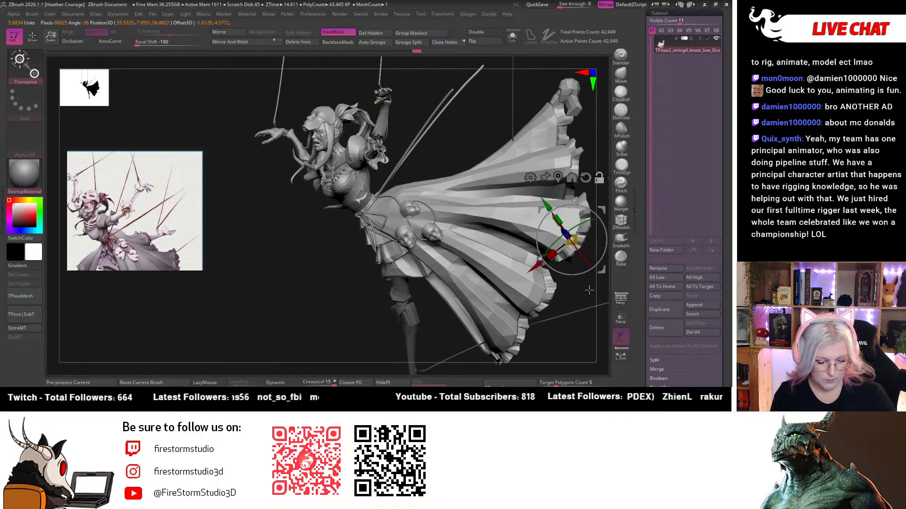
pyautogui.moveTo(589, 290); pyautogui.dragTo(422, 330)
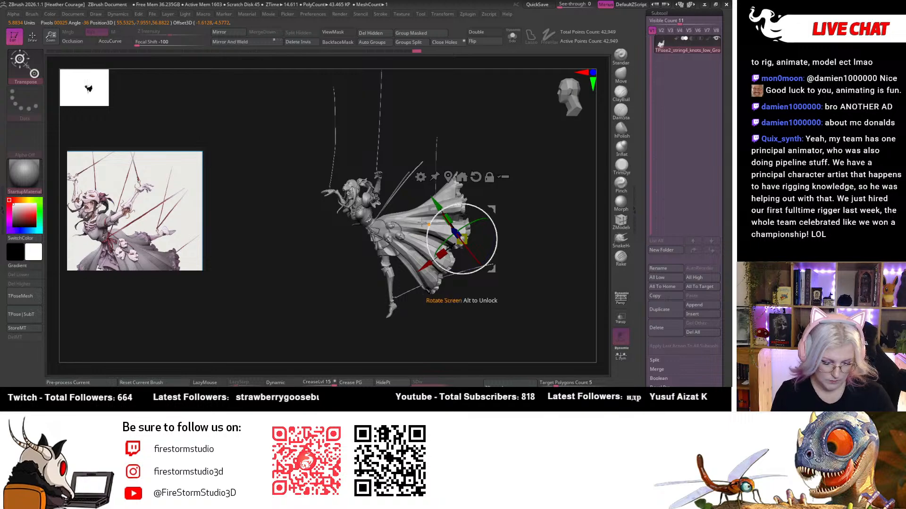
pyautogui.keyDown('ctrl'); pyautogui.click(443, 231); pyautogui.keyUp('ctrl')
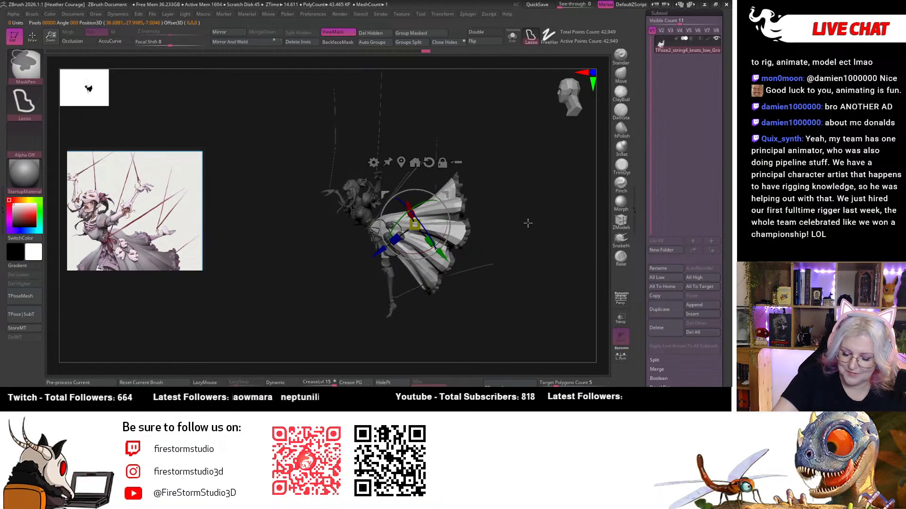
pyautogui.keyDown('ctrl'); pyautogui.click(544, 205); pyautogui.keyUp('ctrl')
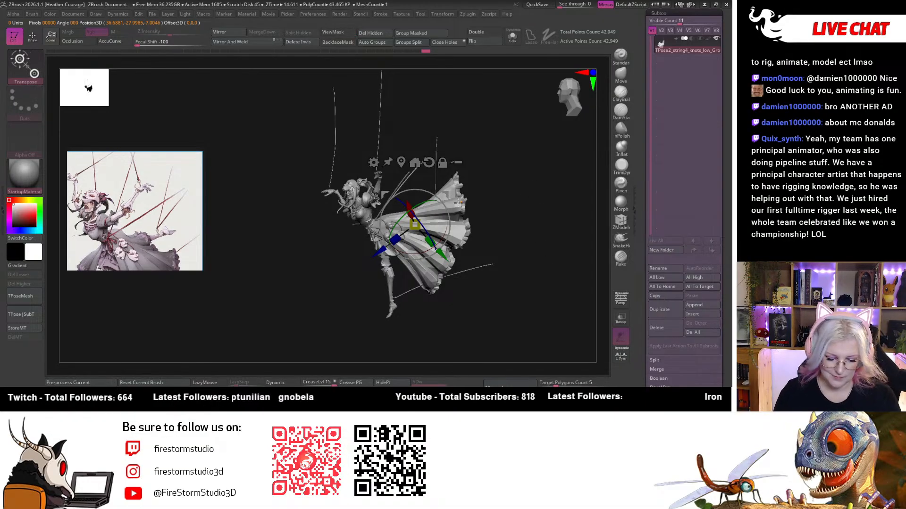
pyautogui.keyDown('ctrl'); pyautogui.click(482, 207); pyautogui.keyUp('ctrl')
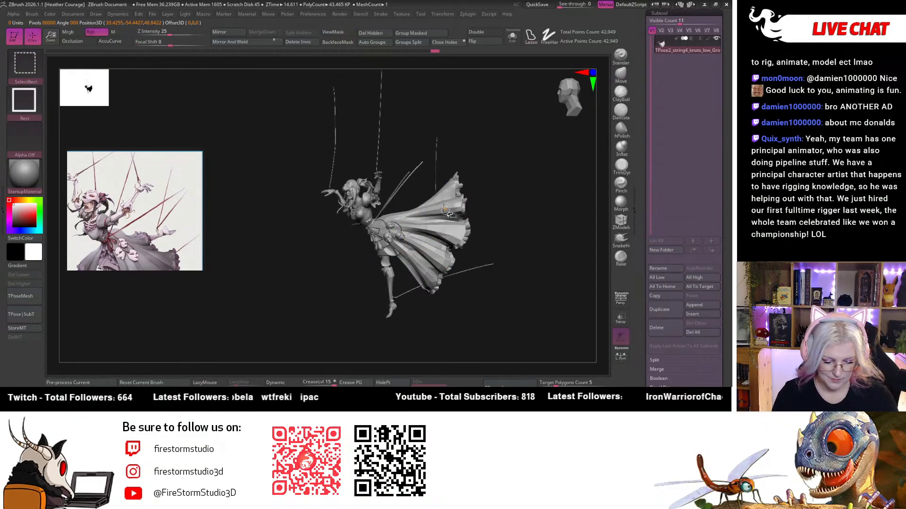
# Mask everything except the long back skirt by hiding the skirt while masking the rest, and show the full figure.
pyautogui.keyDown('ctrl'); pyautogui.keyDown('shift'); pyautogui.click(462, 203); pyautogui.keyUp('shift'); pyautogui.keyUp('ctrl')
pyautogui.keyDown('ctrl'); pyautogui.keyDown('shift'); pyautogui.moveTo(526, 160); pyautogui.dragTo(469, 204); pyautogui.keyUp('shift'); pyautogui.keyUp('ctrl')
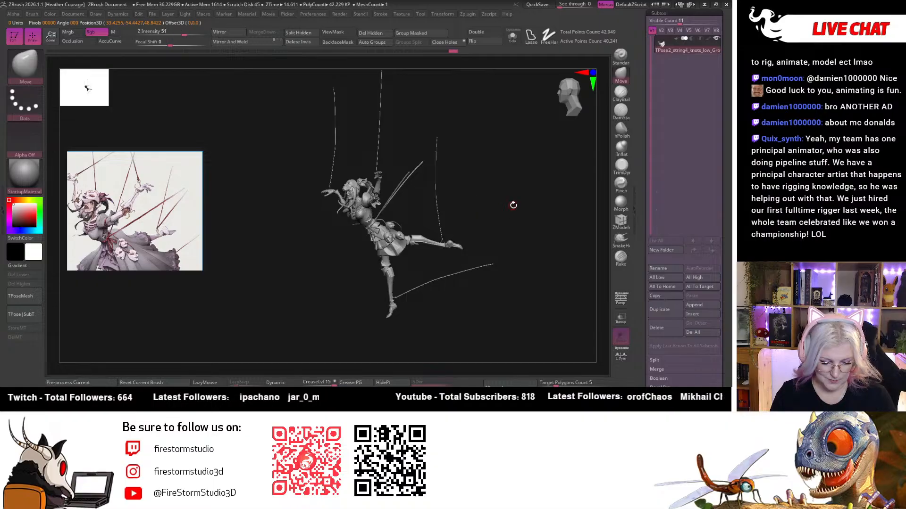
pyautogui.keyDown('ctrl'); pyautogui.keyDown('shift'); pyautogui.moveTo(521, 162); pyautogui.dragTo(546, 294); pyautogui.keyUp('shift'); pyautogui.keyUp('ctrl')
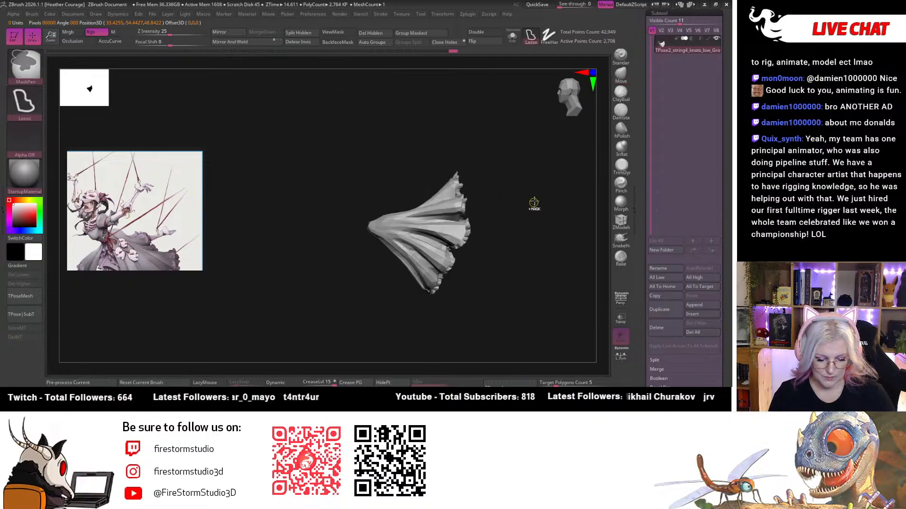
pyautogui.moveTo(532, 202)
pyautogui.keyDown('ctrl'); pyautogui.keyDown('shift'); pyautogui.mouseDown()
pyautogui.moveTo(538, 255)
pyautogui.moveTo(349, 255)
pyautogui.moveTo(540, 202)
pyautogui.moveTo(543, 255)
pyautogui.mouseUp(); pyautogui.keyUp('shift'); pyautogui.keyUp('ctrl')
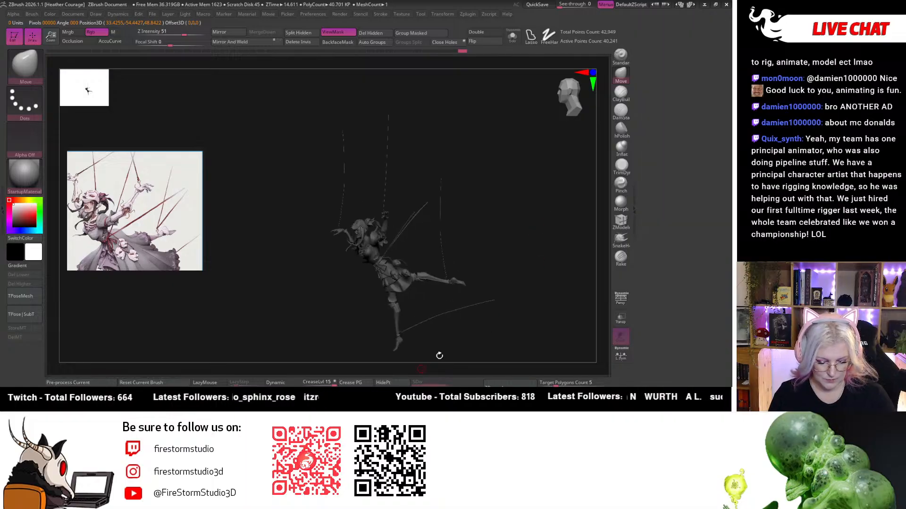
pyautogui.keyDown('ctrl'); pyautogui.keyDown('shift'); pyautogui.click(494, 322); pyautogui.keyUp('shift'); pyautogui.keyUp('ctrl')
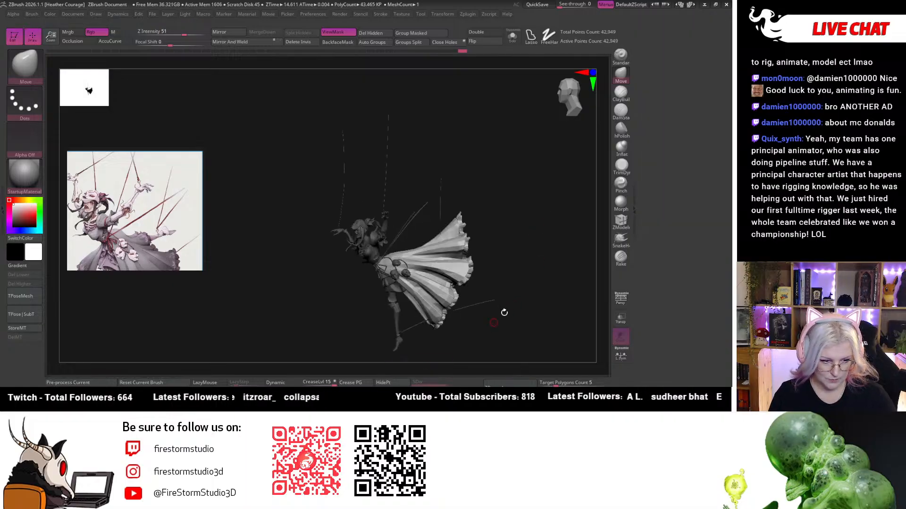
# Bring up the transform gizmo at the waist and reset its orientation for moving the unmasked back skirt.
pyautogui.keyDown('alt'); pyautogui.moveTo(511, 147); pyautogui.dragTo(516, 166); pyautogui.keyUp('alt')
pyautogui.press('w')
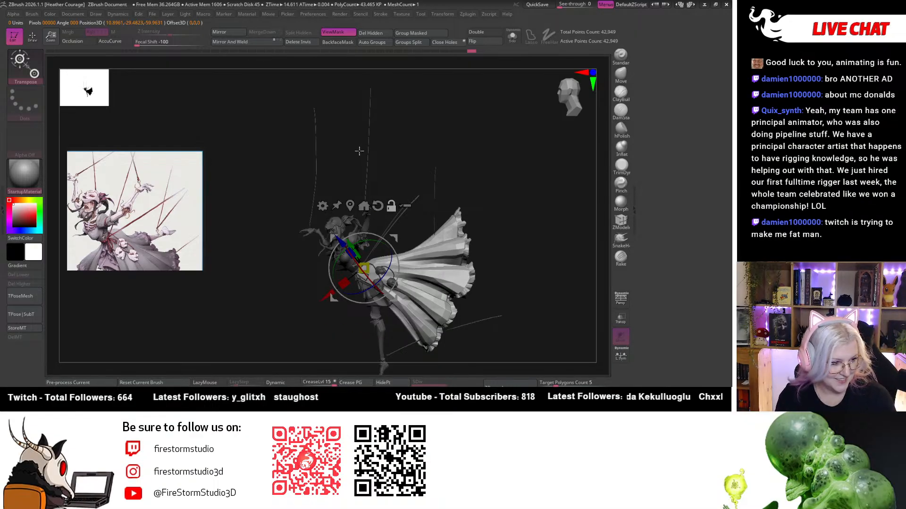
pyautogui.click(377, 205)
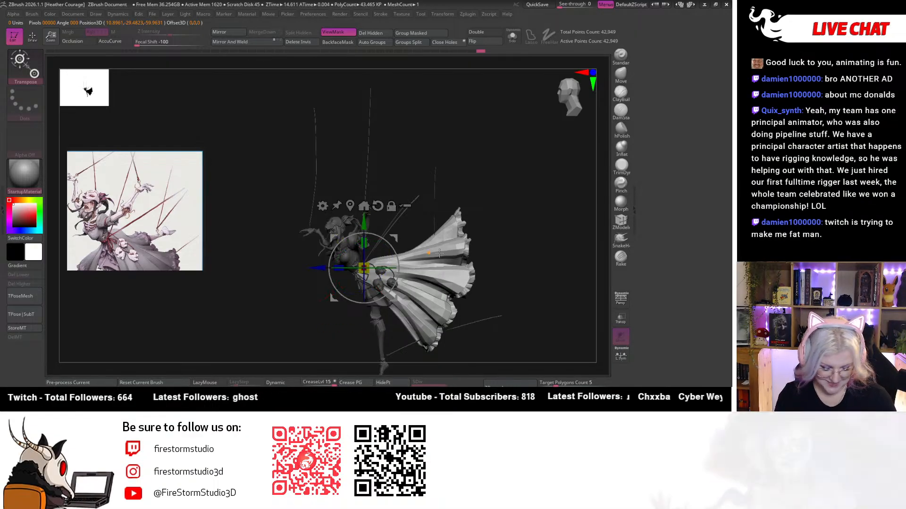
pyautogui.keyDown('alt'); pyautogui.moveTo(556, 215); pyautogui.dragTo(478, 117); pyautogui.keyUp('alt')
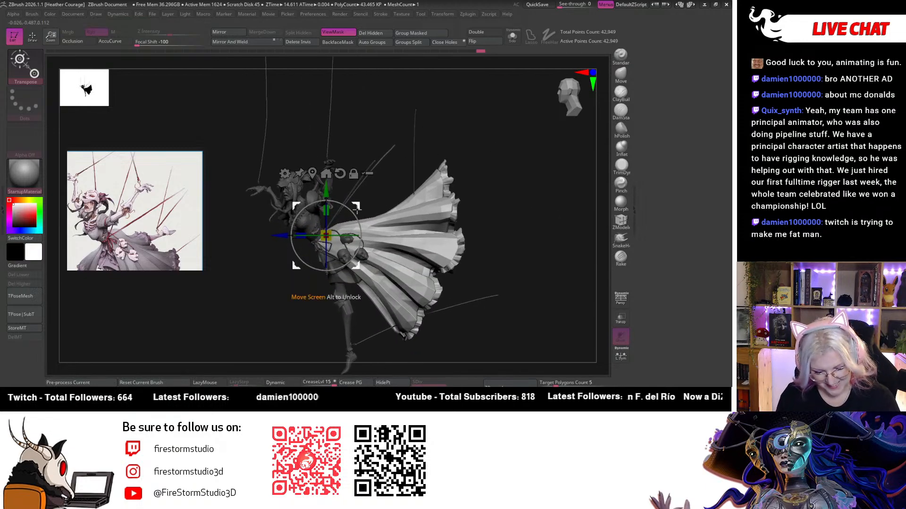
# Rotate the unmasked back skirt slightly downward about the waist in side view, checking the pose from nearby angles.
pyautogui.moveTo(357, 210); pyautogui.dragTo(467, 148)
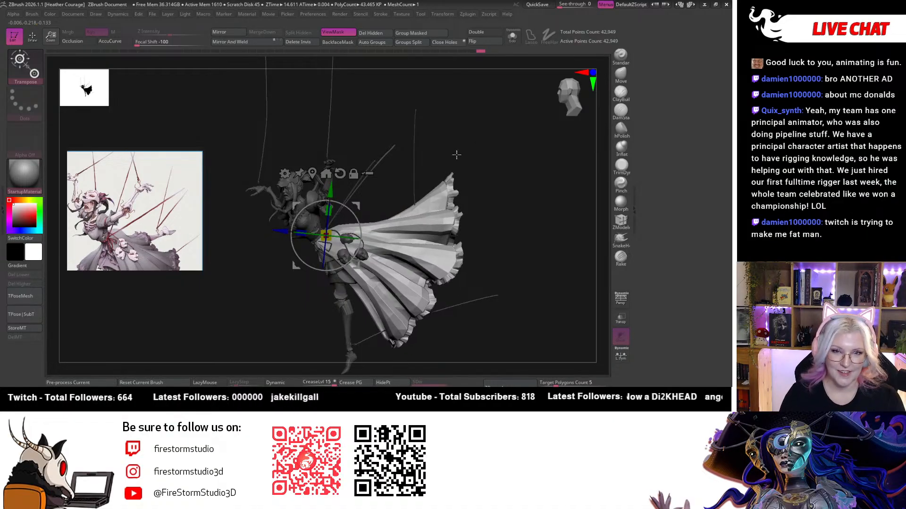
pyautogui.moveTo(519, 120); pyautogui.dragTo(469, 124)
pyautogui.moveTo(564, 112); pyautogui.dragTo(508, 125)
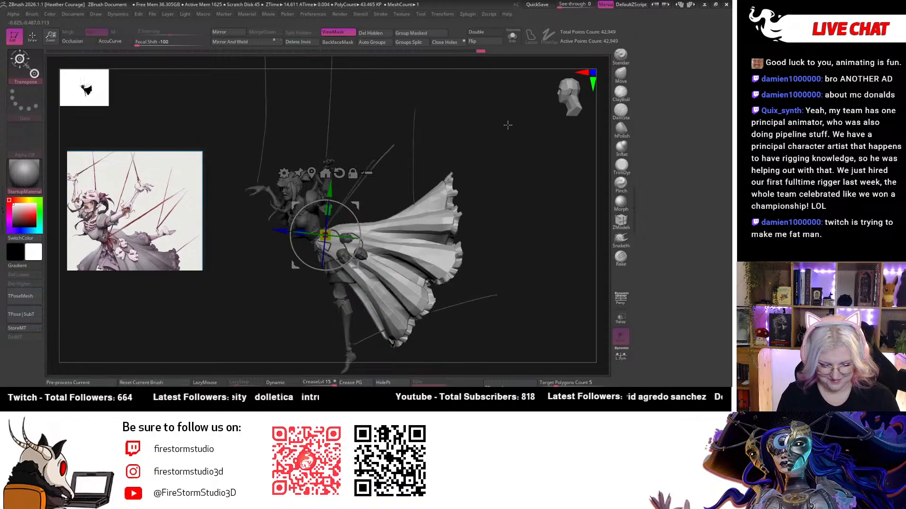
pyautogui.moveTo(358, 223); pyautogui.dragTo(359, 243)
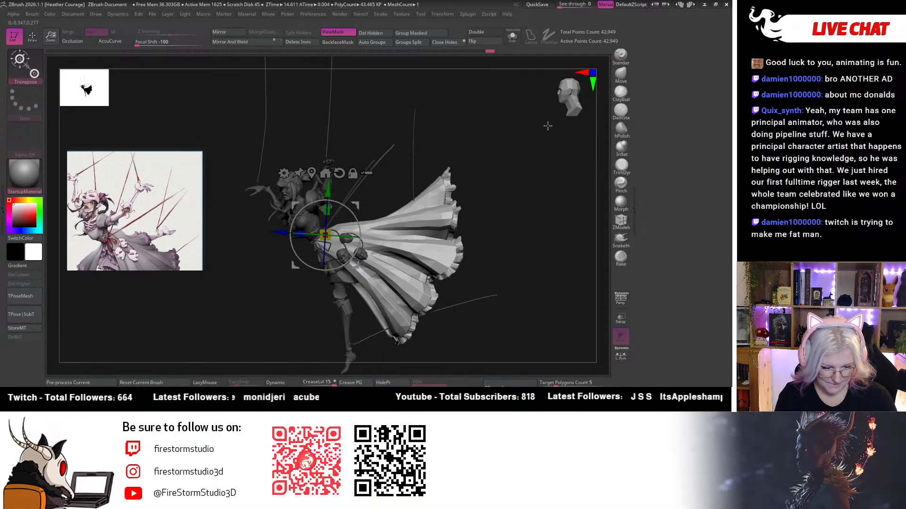
pyautogui.keyDown('alt'); pyautogui.moveTo(520, 166); pyautogui.dragTo(545, 154); pyautogui.keyUp('alt')
pyautogui.moveTo(383, 211); pyautogui.dragTo(385, 216)
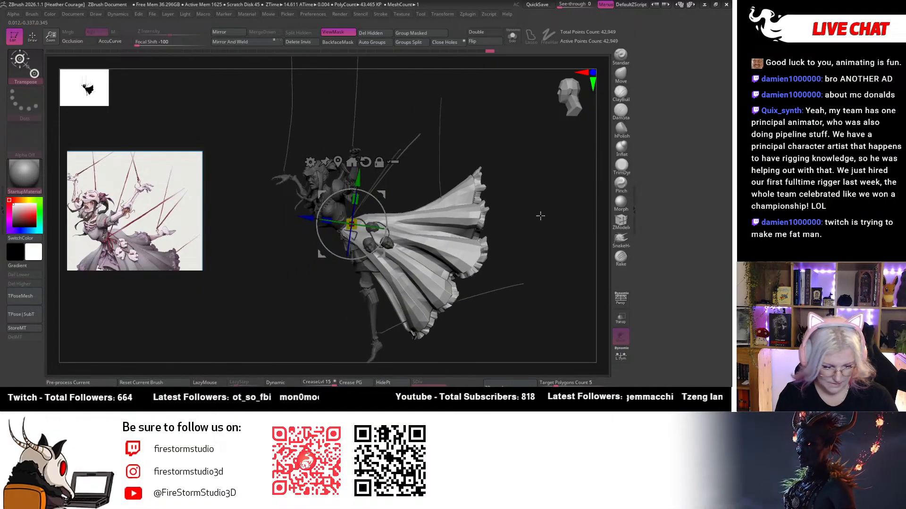
pyautogui.keyDown('alt'); pyautogui.moveTo(539, 216); pyautogui.dragTo(525, 211); pyautogui.keyUp('alt')
pyautogui.moveTo(417, 182)
pyautogui.keyDown('ctrl'); pyautogui.mouseDown()
pyautogui.moveTo(316, 322)
pyautogui.moveTo(278, 189)
pyautogui.mouseUp(); pyautogui.keyUp('ctrl')
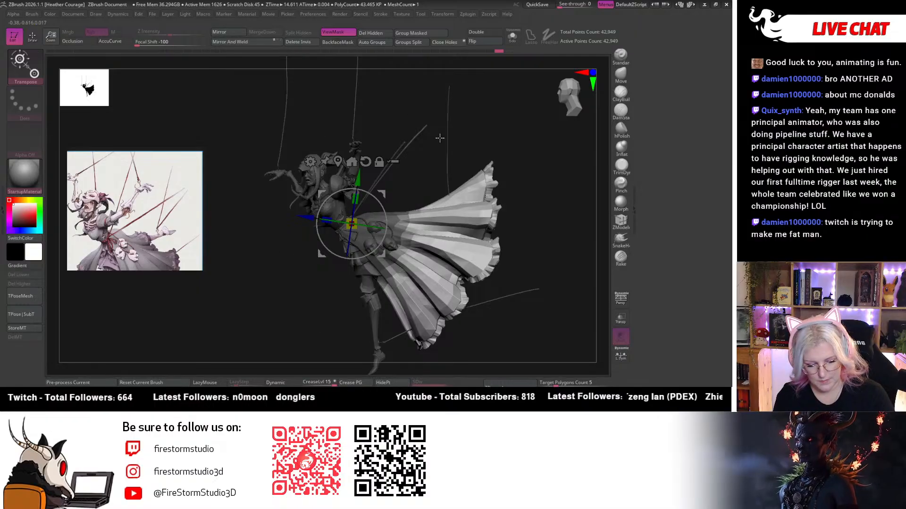
pyautogui.moveTo(516, 215); pyautogui.dragTo(531, 214)
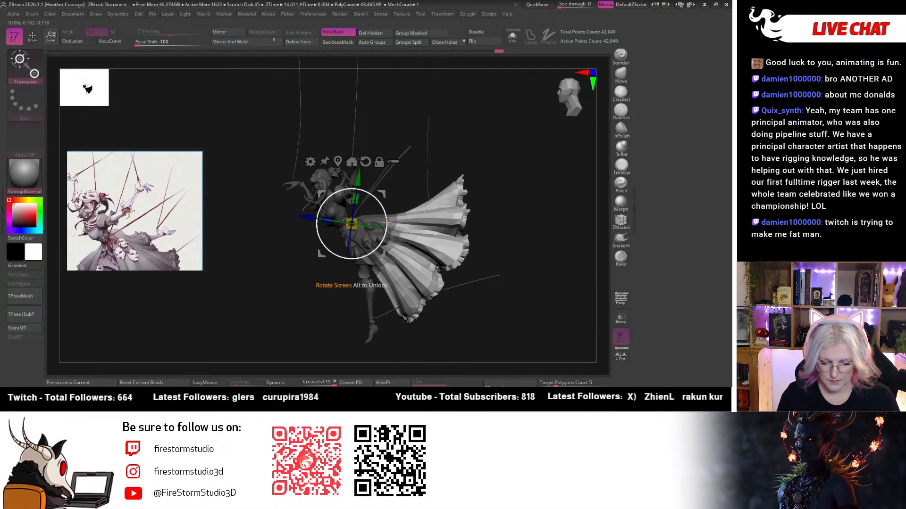
pyautogui.moveTo(386, 220); pyautogui.dragTo(484, 214)
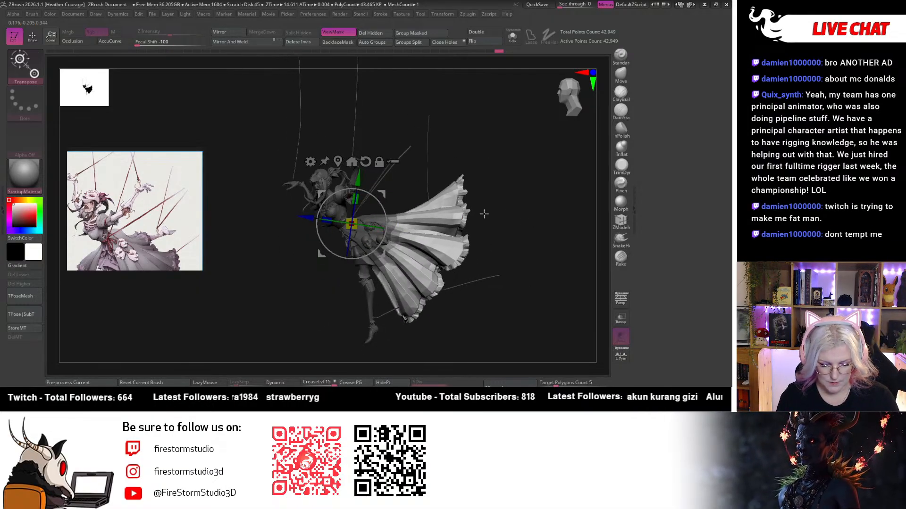
# Reposition the transform gizmo to the centre of the unmasked back skirt and return to the side view.
pyautogui.moveTo(571, 101); pyautogui.dragTo(503, 200)
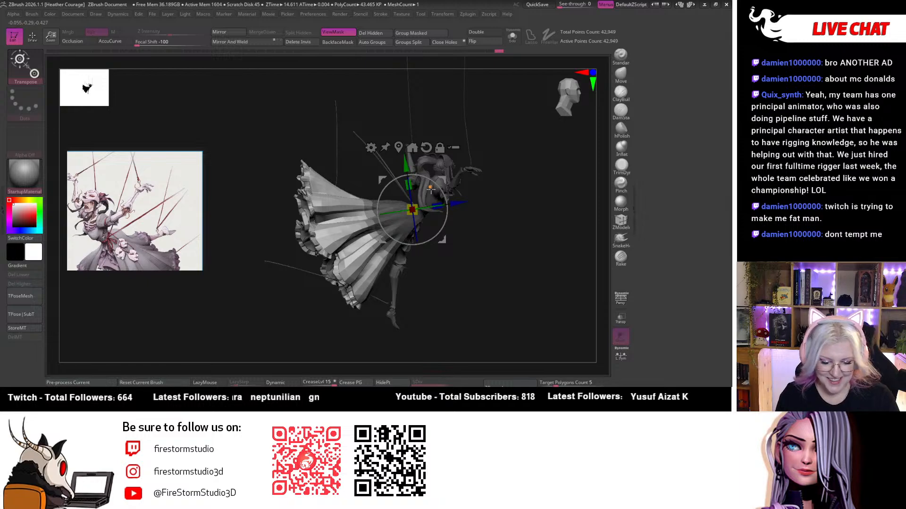
pyautogui.click(383, 253)
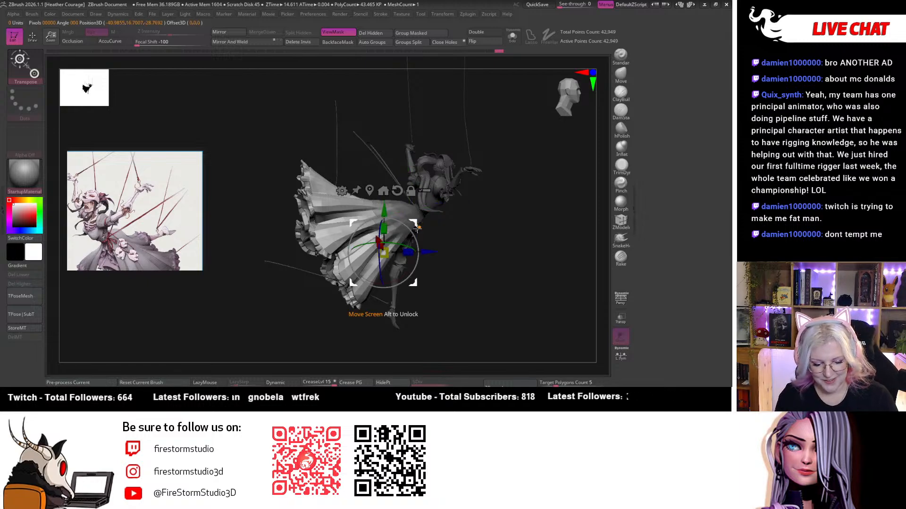
pyautogui.moveTo(477, 203); pyautogui.dragTo(539, 130)
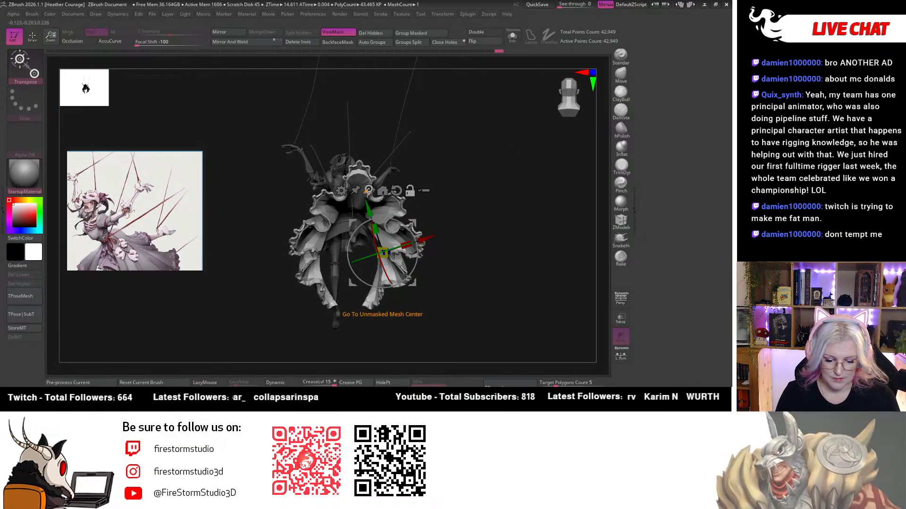
pyautogui.click(368, 190)
pyautogui.moveTo(463, 208); pyautogui.dragTo(426, 220)
pyautogui.moveTo(537, 123); pyautogui.dragTo(447, 178)
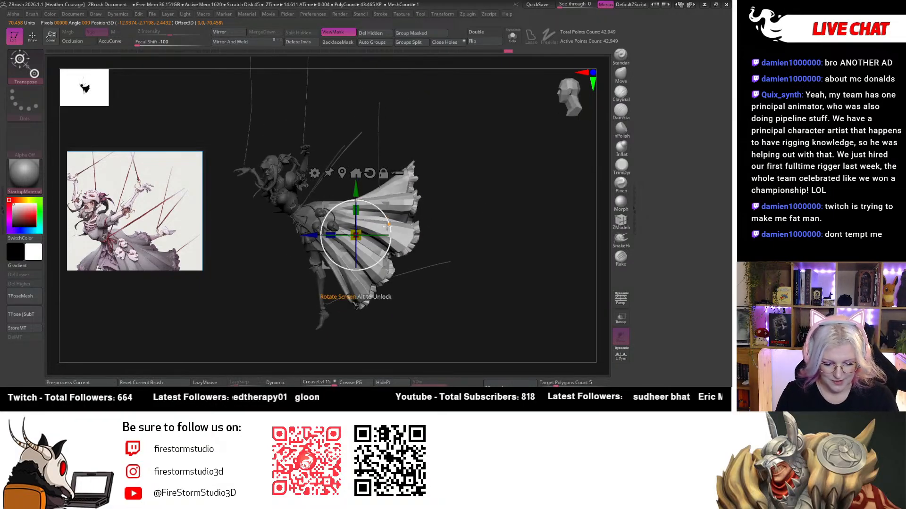
# Move the back skirt up and forward against the waist, adjust its tilt in side view, and clear the mask.
pyautogui.moveTo(388, 225); pyautogui.dragTo(338, 194)
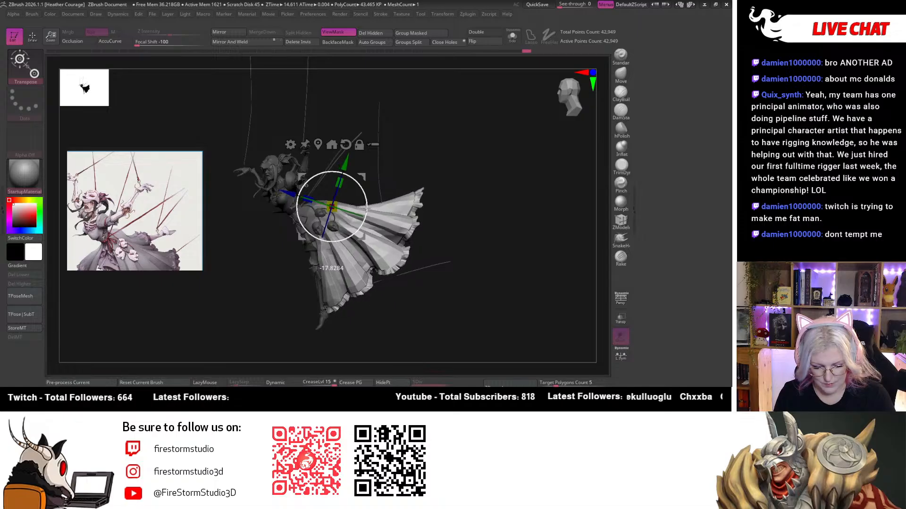
pyautogui.moveTo(366, 209); pyautogui.dragTo(366, 212)
pyautogui.moveTo(446, 167); pyautogui.dragTo(542, 208)
pyautogui.moveTo(366, 210); pyautogui.dragTo(364, 185)
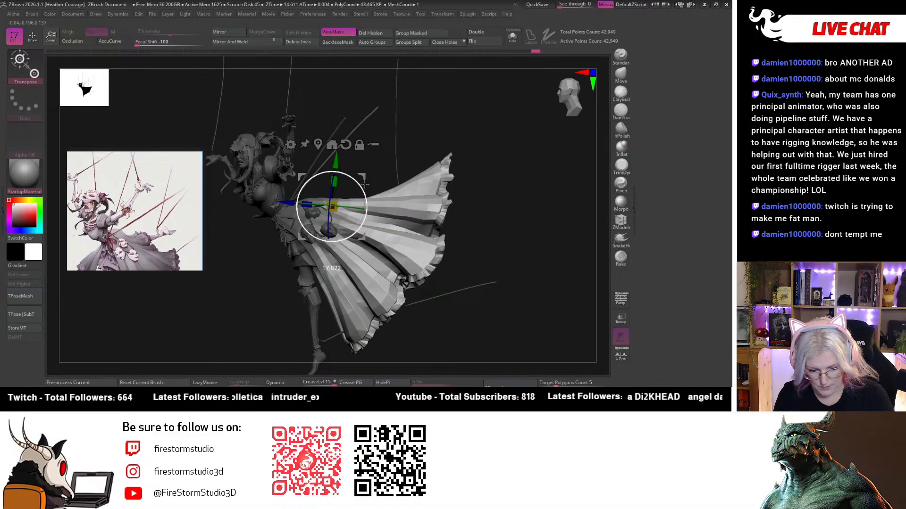
pyautogui.keyDown('alt'); pyautogui.moveTo(511, 254); pyautogui.dragTo(573, 99); pyautogui.keyUp('alt')
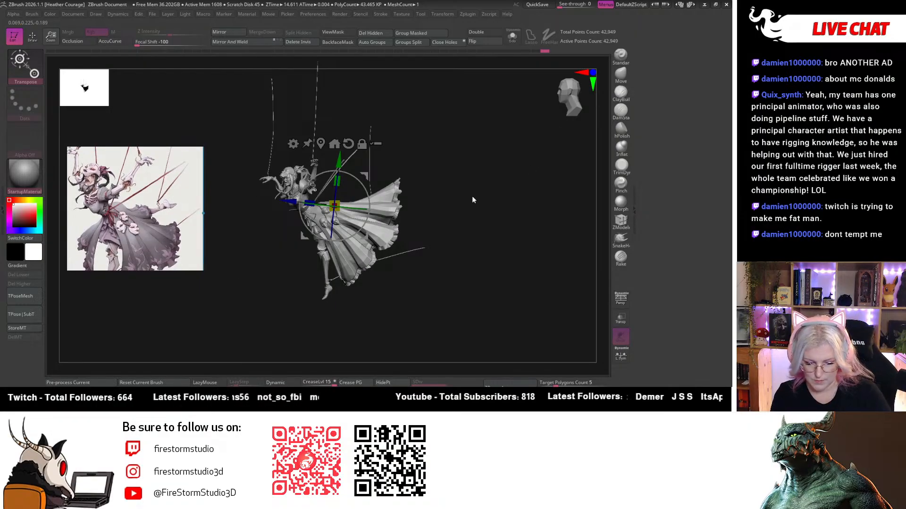
# Hide the bodice, shoulder sleeves and upper chest parts so only the remaining figure stays visible.
pyautogui.moveTo(472, 197); pyautogui.dragTo(491, 189)
pyautogui.keyDown('alt'); pyautogui.moveTo(548, 109); pyautogui.dragTo(575, 174); pyautogui.keyUp('alt')
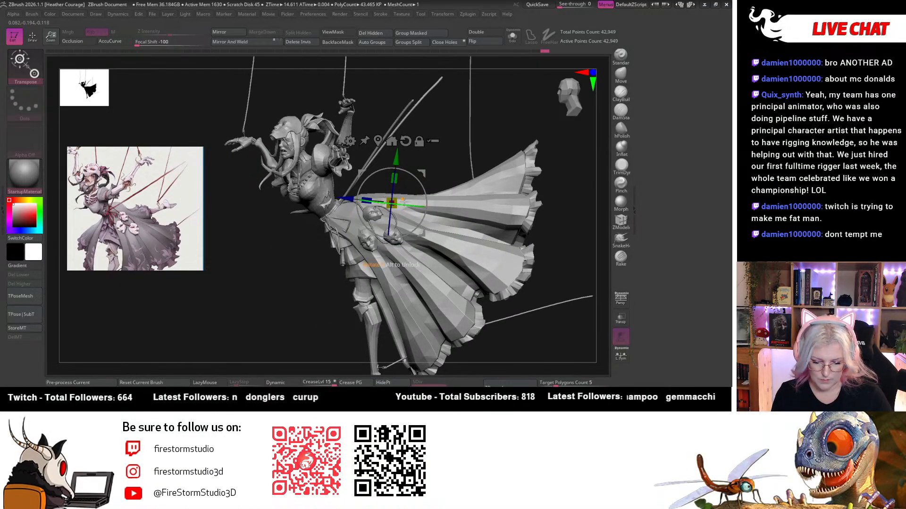
pyautogui.keyDown('alt'); pyautogui.moveTo(317, 272); pyautogui.dragTo(297, 347); pyautogui.keyUp('alt')
pyautogui.keyDown('ctrl'); pyautogui.click(282, 198); pyautogui.keyUp('ctrl')
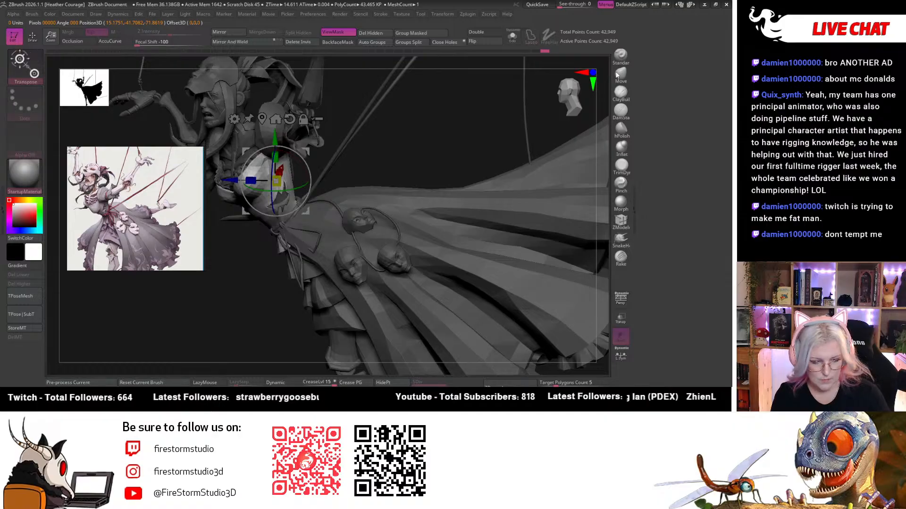
pyautogui.press('q')
pyautogui.keyDown('ctrl'); pyautogui.keyDown('shift'); pyautogui.click(273, 180); pyautogui.keyUp('shift'); pyautogui.keyUp('ctrl')
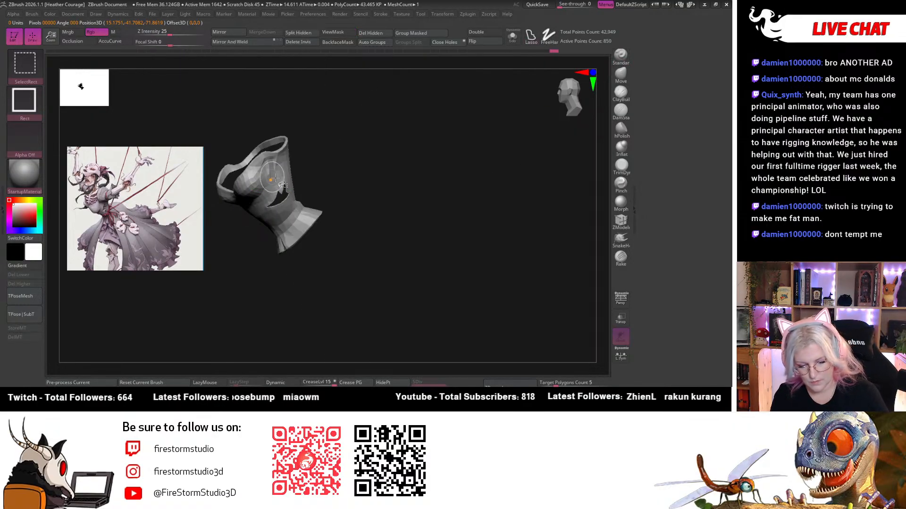
pyautogui.keyDown('ctrl'); pyautogui.keyDown('shift'); pyautogui.moveTo(311, 153); pyautogui.dragTo(307, 186); pyautogui.keyUp('shift'); pyautogui.keyUp('ctrl')
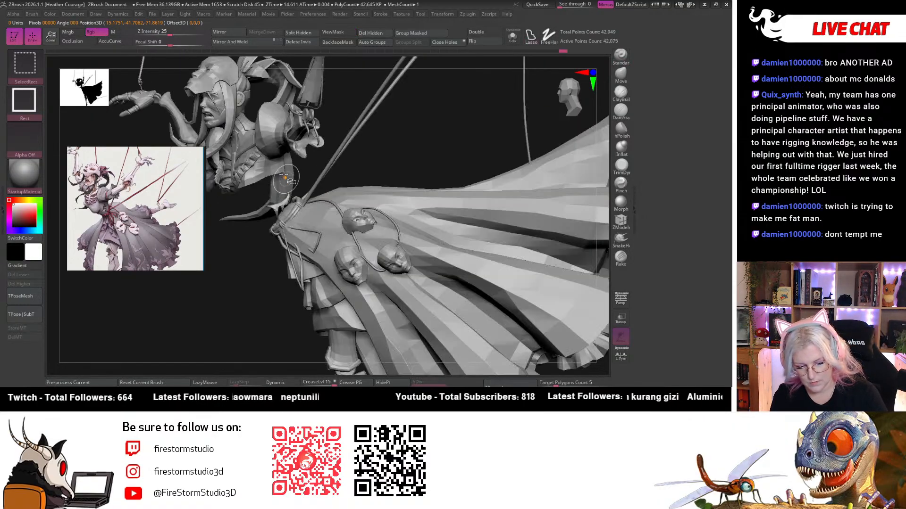
pyautogui.keyDown('ctrl'); pyautogui.keyDown('shift'); pyautogui.click(275, 133); pyautogui.keyUp('shift'); pyautogui.keyUp('ctrl')
pyautogui.moveTo(330, 101); pyautogui.dragTo(362, 221)
pyautogui.keyDown('ctrl'); pyautogui.keyDown('shift'); pyautogui.click(349, 172); pyautogui.keyUp('shift'); pyautogui.keyUp('ctrl')
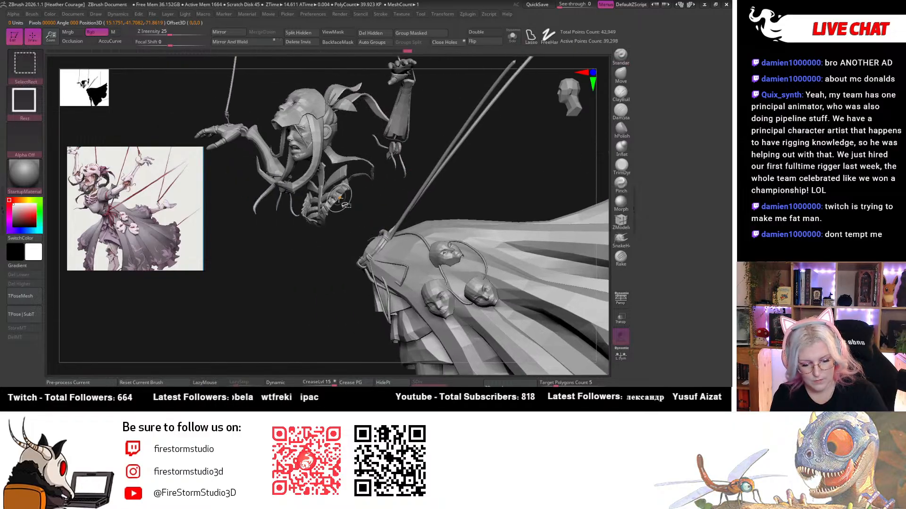
# Hide the collar, face, side hair and neck pieces of the upper body.
pyautogui.keyDown('alt'); pyautogui.moveTo(295, 271); pyautogui.dragTo(317, 333); pyautogui.keyUp('alt')
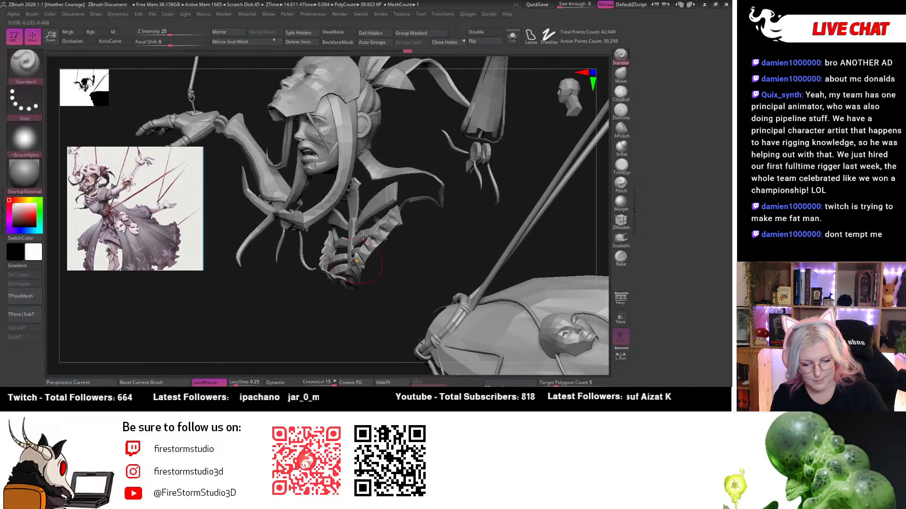
pyautogui.keyDown('ctrl'); pyautogui.keyDown('shift'); pyautogui.click(369, 166); pyautogui.keyUp('shift'); pyautogui.keyUp('ctrl')
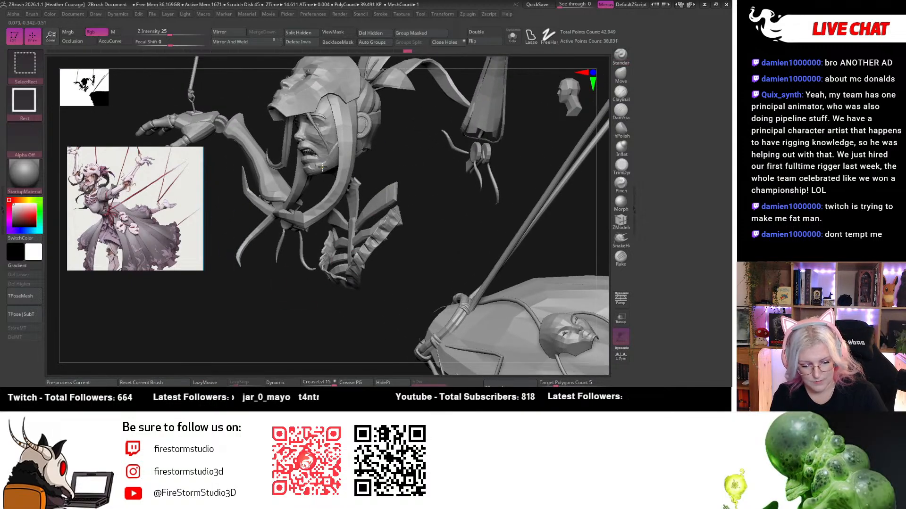
pyautogui.keyDown('ctrl'); pyautogui.keyDown('shift'); pyautogui.click(332, 132); pyautogui.keyUp('shift'); pyautogui.keyUp('ctrl')
pyautogui.keyDown('ctrl'); pyautogui.keyDown('shift'); pyautogui.click(342, 129); pyautogui.keyUp('shift'); pyautogui.keyUp('ctrl')
pyautogui.keyDown('ctrl'); pyautogui.keyDown('shift'); pyautogui.click(365, 125); pyautogui.keyUp('shift'); pyautogui.keyUp('ctrl')
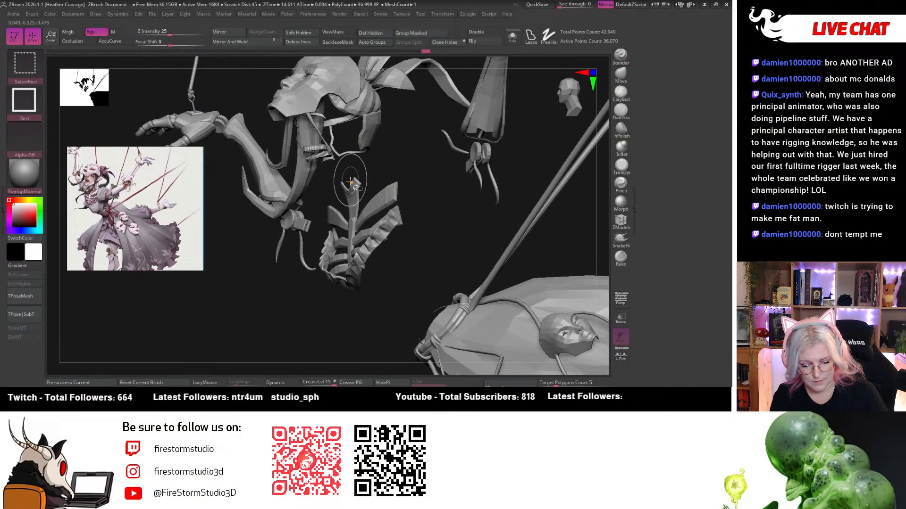
# Hide the ribcage pieces, teeth and remaining small parts beneath the head mask.
pyautogui.keyDown('ctrl'); pyautogui.keyDown('shift'); pyautogui.click(378, 235); pyautogui.keyUp('shift'); pyautogui.keyUp('ctrl')
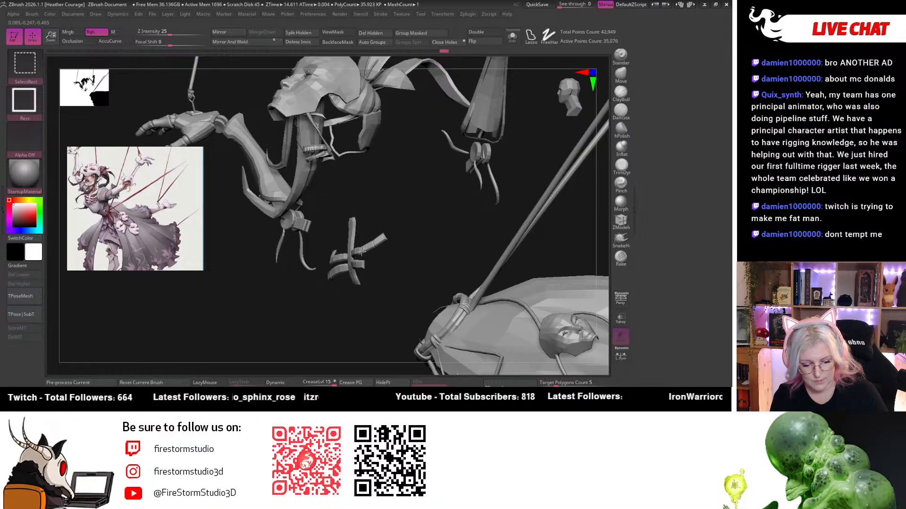
pyautogui.keyDown('ctrl'); pyautogui.keyDown('shift'); pyautogui.click(313, 154); pyautogui.keyUp('shift'); pyautogui.keyUp('ctrl')
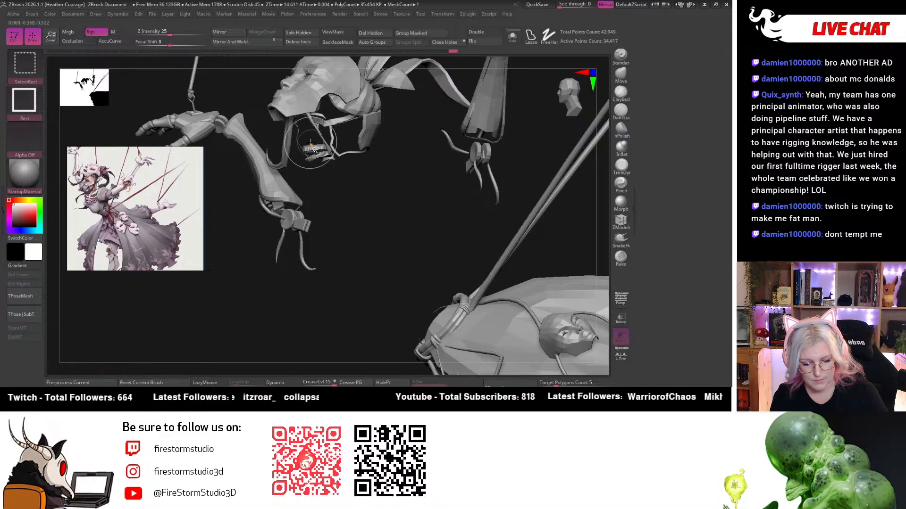
pyautogui.keyDown('ctrl'); pyautogui.keyDown('shift'); pyautogui.click(287, 136); pyautogui.keyUp('shift'); pyautogui.keyUp('ctrl')
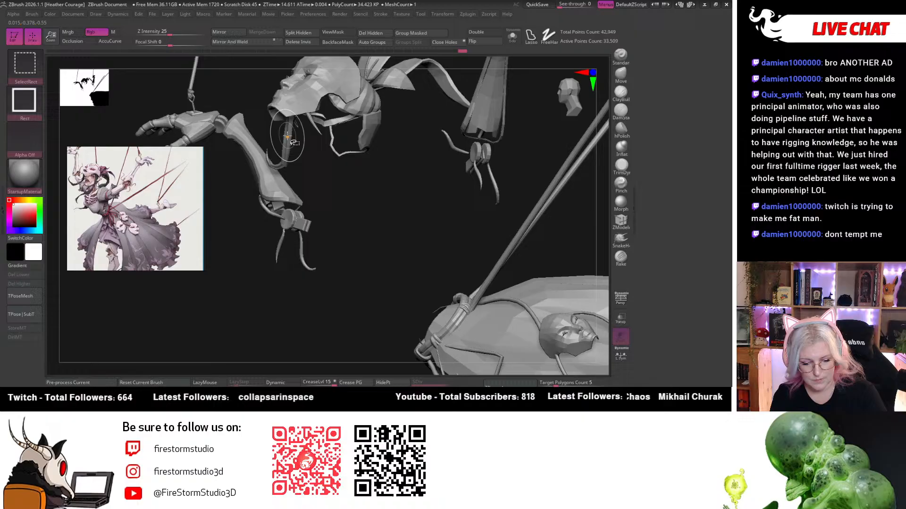
pyautogui.keyDown('ctrl'); pyautogui.keyDown('shift'); pyautogui.click(315, 104); pyautogui.keyUp('shift'); pyautogui.keyUp('ctrl')
# Hide both forearms and hands together with their wrist ties and puppet strings.
pyautogui.moveTo(359, 228); pyautogui.dragTo(266, 179)
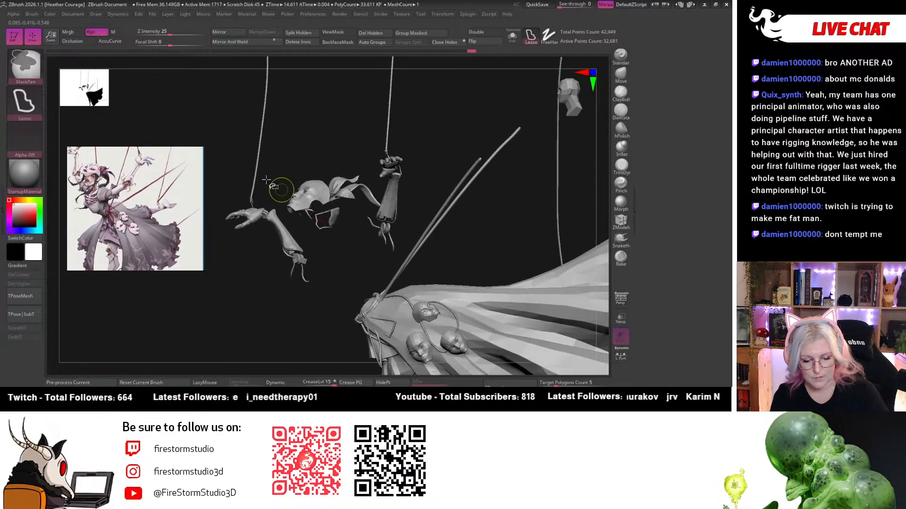
pyautogui.keyDown('ctrl'); pyautogui.keyDown('shift'); pyautogui.click(256, 213); pyautogui.keyUp('shift'); pyautogui.keyUp('ctrl')
pyautogui.keyDown('ctrl'); pyautogui.keyDown('shift'); pyautogui.click(266, 216); pyautogui.keyUp('shift'); pyautogui.keyUp('ctrl')
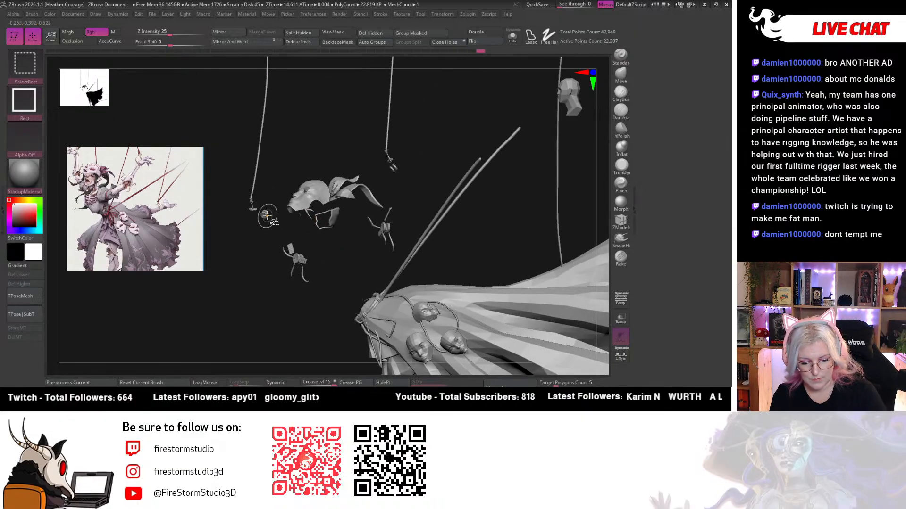
pyautogui.keyDown('ctrl'); pyautogui.keyDown('shift'); pyautogui.click(266, 215); pyautogui.keyUp('shift'); pyautogui.keyUp('ctrl')
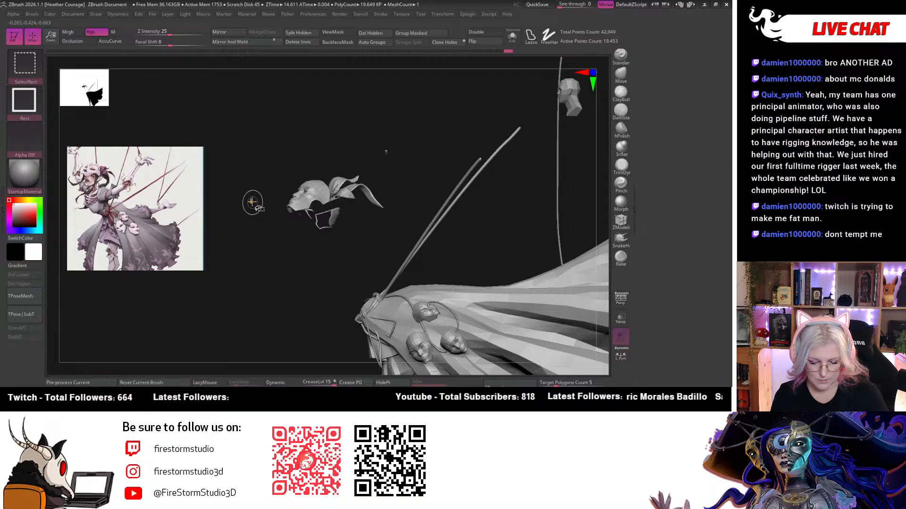
pyautogui.keyDown('ctrl'); pyautogui.keyDown('shift'); pyautogui.click(253, 203); pyautogui.keyUp('shift'); pyautogui.keyUp('ctrl')
# Hide the head mask, ribbon bow and leftover thin straps around the head.
pyautogui.moveTo(254, 245); pyautogui.dragTo(481, 198)
pyautogui.keyDown('ctrl'); pyautogui.keyDown('shift'); pyautogui.click(414, 200); pyautogui.keyUp('shift'); pyautogui.keyUp('ctrl')
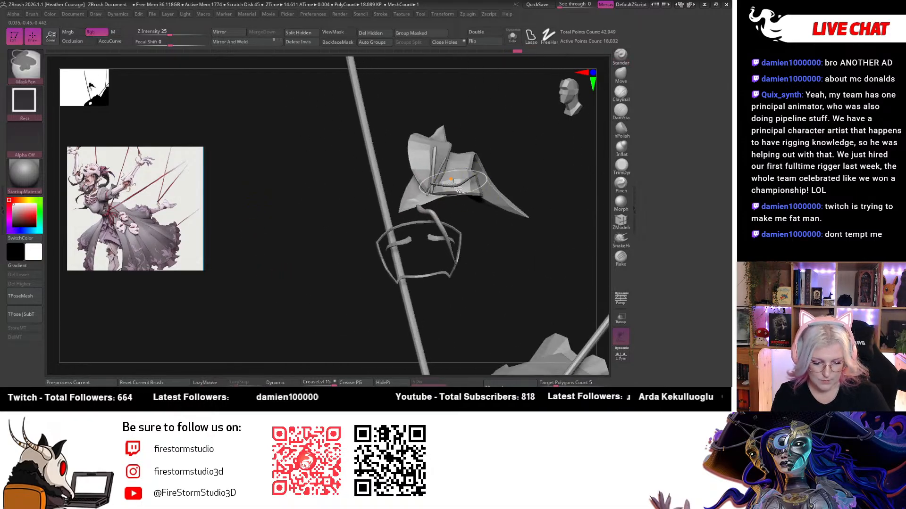
pyautogui.keyDown('ctrl'); pyautogui.keyDown('shift'); pyautogui.click(433, 165); pyautogui.keyUp('shift'); pyautogui.keyUp('ctrl')
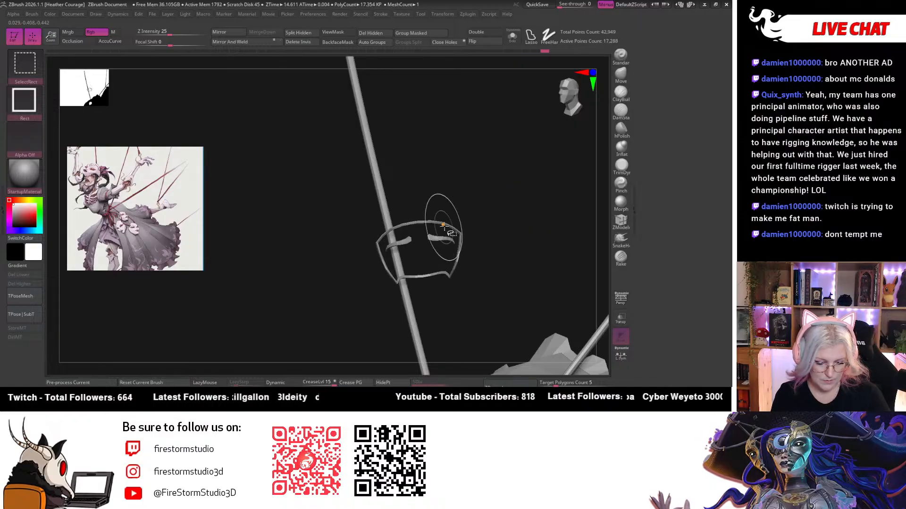
pyautogui.keyDown('ctrl'); pyautogui.keyDown('shift'); pyautogui.click(441, 224); pyautogui.keyUp('shift'); pyautogui.keyUp('ctrl')
pyautogui.keyDown('ctrl'); pyautogui.keyDown('shift'); pyautogui.click(440, 239); pyautogui.keyUp('shift'); pyautogui.keyUp('ctrl')
# Mask the visible skirt, legs and lower strings, and show the full figure again.
pyautogui.moveTo(414, 251)
pyautogui.mouseDown()
pyautogui.moveTo(458, 148)
pyautogui.moveTo(471, 146)
pyautogui.moveTo(405, 97)
pyautogui.moveTo(531, 172)
pyautogui.moveTo(530, 184)
pyautogui.moveTo(541, 123)
pyautogui.mouseUp()
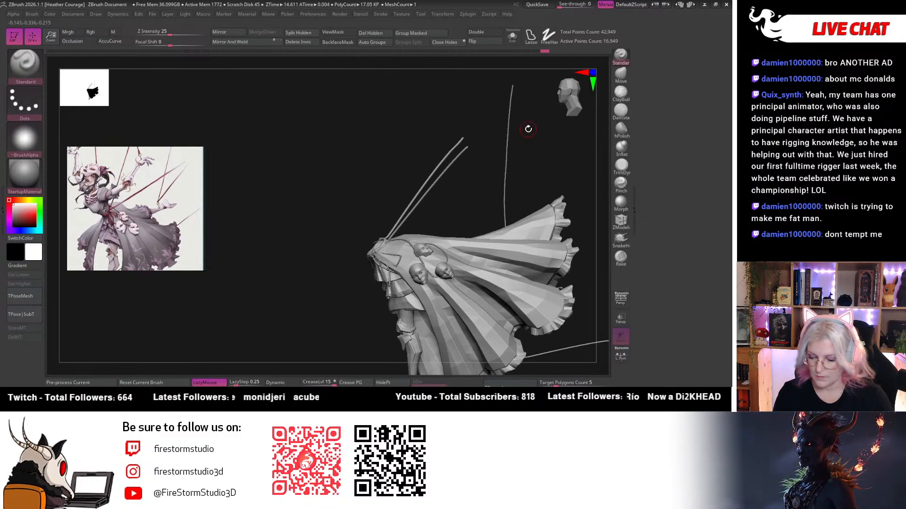
pyautogui.moveTo(546, 154)
pyautogui.keyDown('ctrl'); pyautogui.keyDown('shift'); pyautogui.mouseDown()
pyautogui.moveTo(555, 187)
pyautogui.moveTo(535, 142)
pyautogui.moveTo(532, 222)
pyautogui.moveTo(448, 181)
pyautogui.moveTo(556, 156)
pyautogui.moveTo(331, 330)
pyautogui.moveTo(441, 295)
pyautogui.moveTo(456, 327)
pyautogui.mouseUp(); pyautogui.keyUp('shift'); pyautogui.keyUp('ctrl')
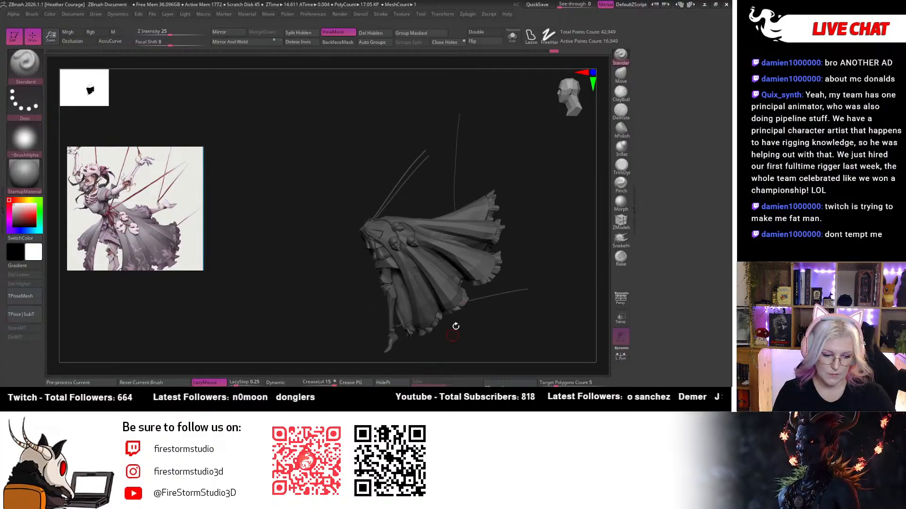
pyautogui.keyDown('ctrl'); pyautogui.keyDown('shift'); pyautogui.click(385, 373); pyautogui.keyUp('shift'); pyautogui.keyUp('ctrl')
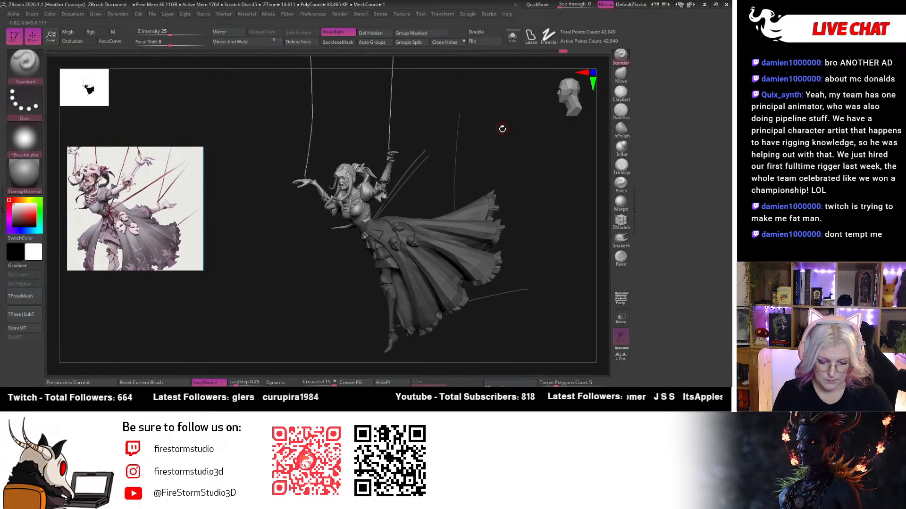
# Tilt the unmasked upper body slightly backward about the waist in side view with the transform gizmo.
pyautogui.keyDown('alt'); pyautogui.moveTo(502, 128); pyautogui.dragTo(514, 182); pyautogui.keyUp('alt')
pyautogui.press('w')
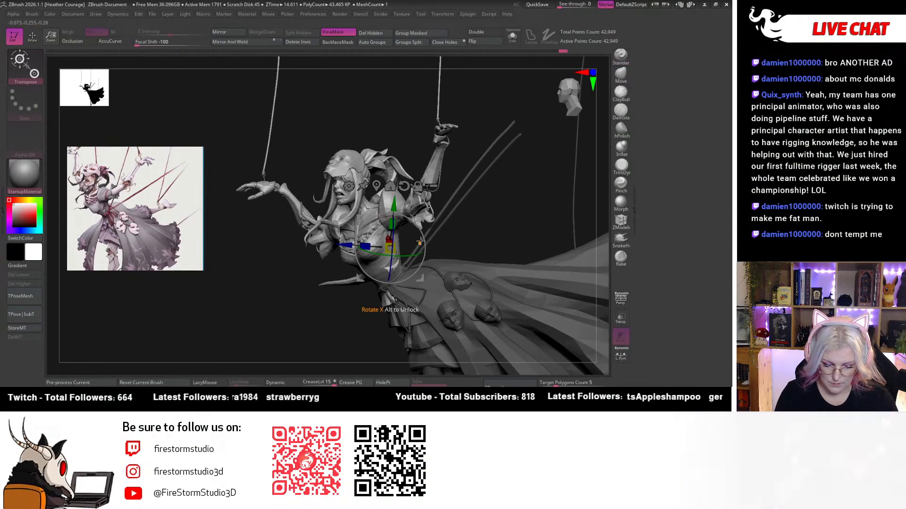
pyautogui.moveTo(424, 238); pyautogui.dragTo(427, 240)
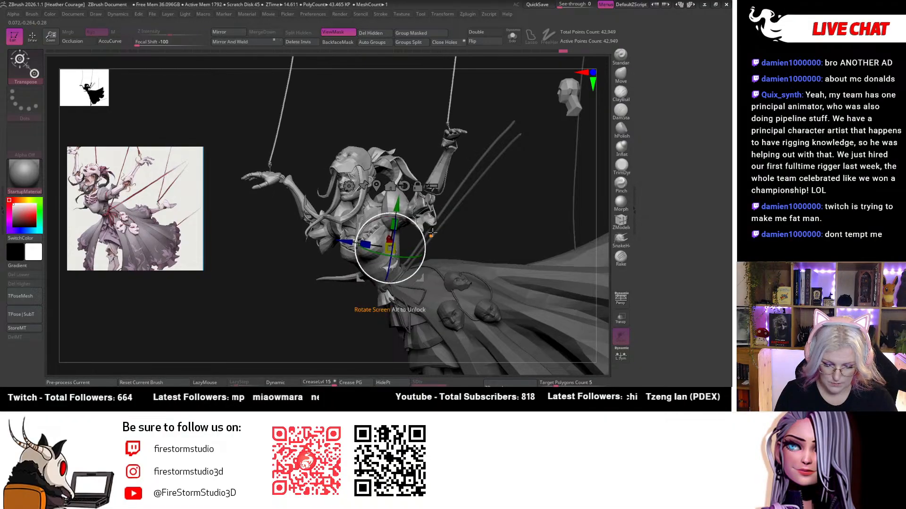
# Rotate and shift the unmasked upper body slightly at the waist to align it over the skirt, and clear the mask.
pyautogui.keyDown('alt'); pyautogui.moveTo(500, 217); pyautogui.dragTo(522, 154); pyautogui.keyUp('alt')
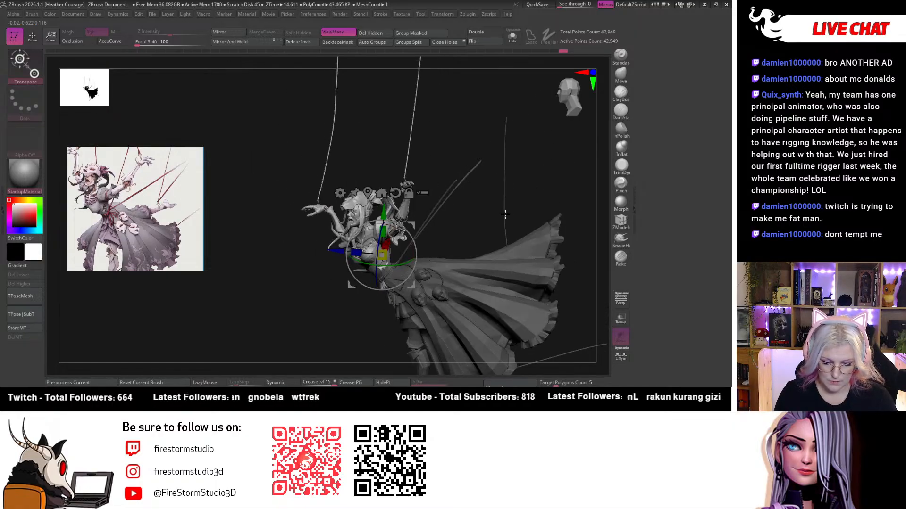
pyautogui.keyDown('alt'); pyautogui.moveTo(460, 216); pyautogui.dragTo(403, 258); pyautogui.keyUp('alt')
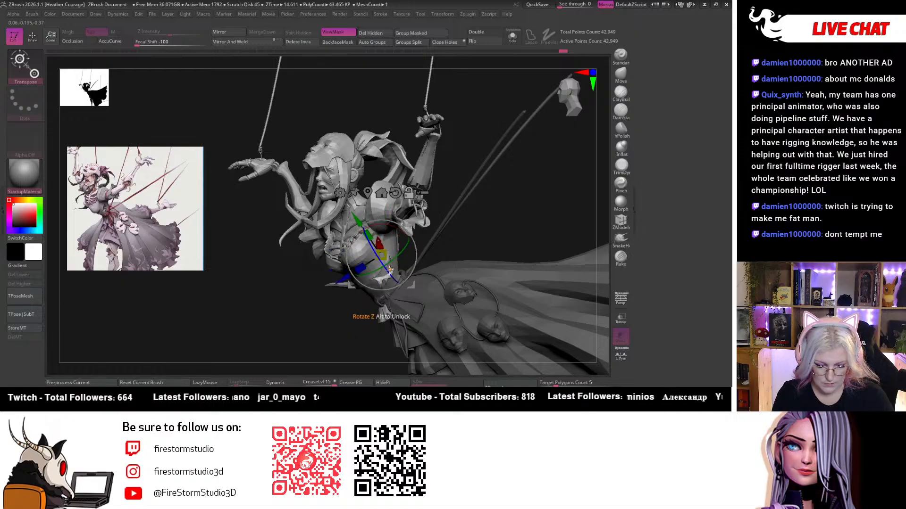
pyautogui.moveTo(398, 244); pyautogui.dragTo(407, 240)
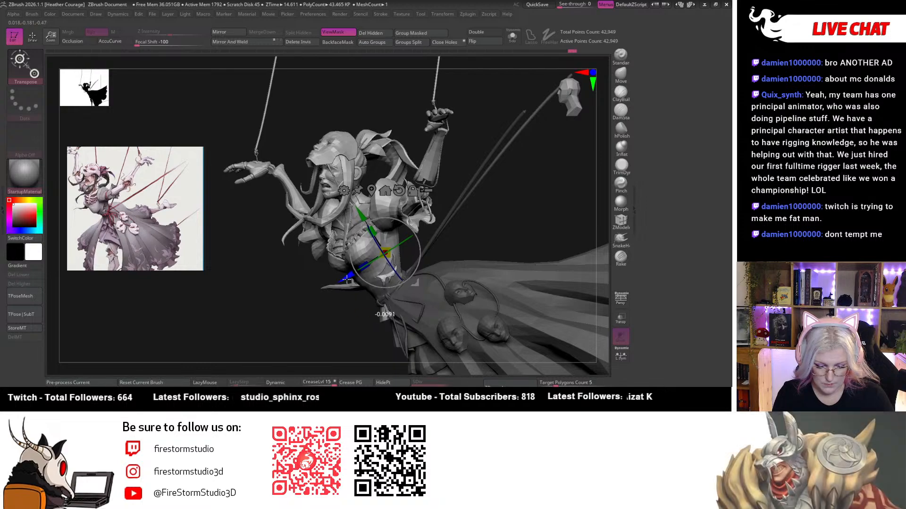
pyautogui.moveTo(501, 214); pyautogui.dragTo(400, 265)
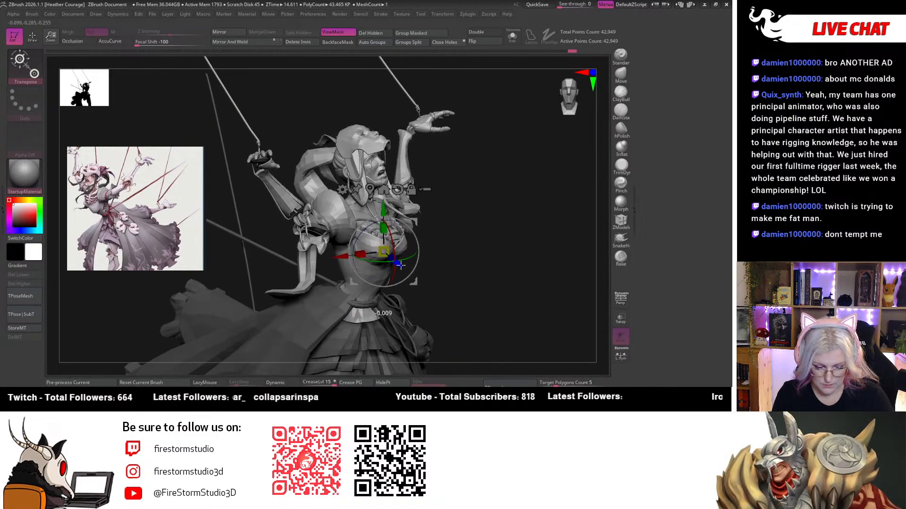
pyautogui.moveTo(504, 248); pyautogui.dragTo(473, 258)
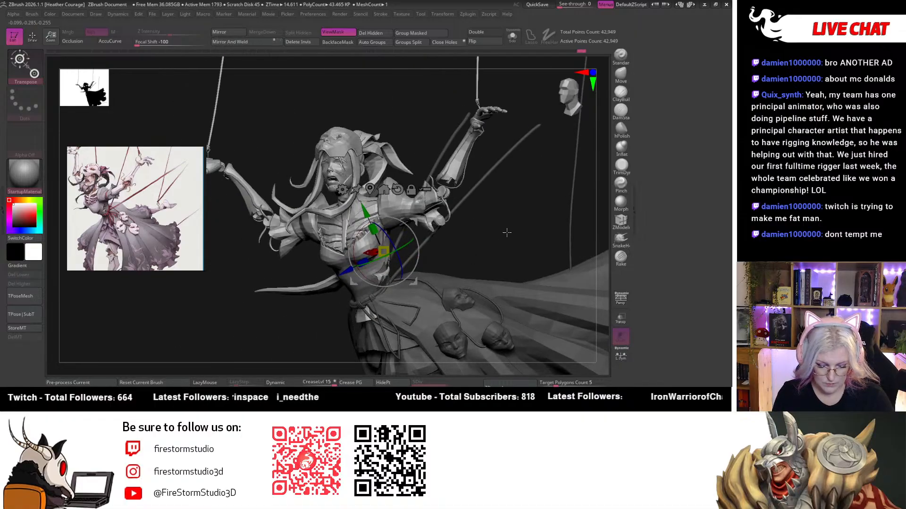
pyautogui.keyDown('alt'); pyautogui.moveTo(507, 232); pyautogui.dragTo(459, 130); pyautogui.keyUp('alt')
pyautogui.moveTo(607, 267); pyautogui.dragTo(558, 285)
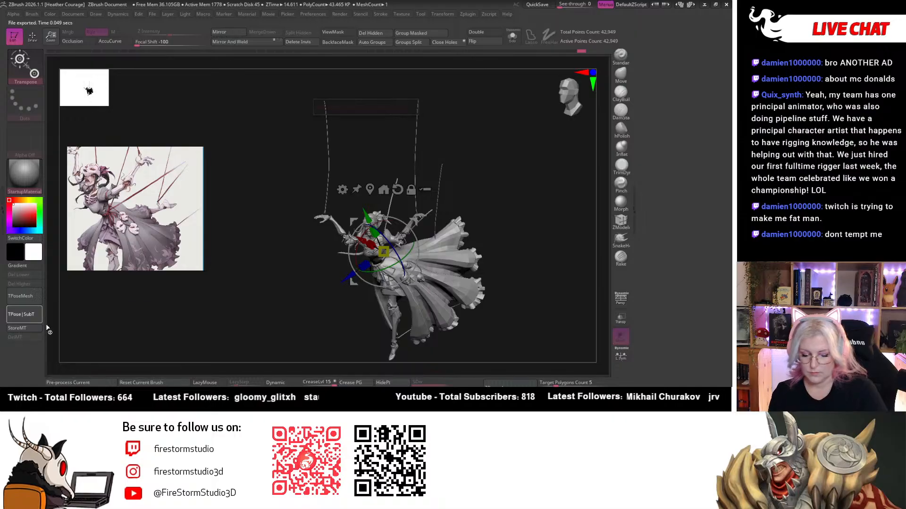
# Transfer the Transpose Master pose back to the original subtools and dock the Tool palette beside the canvas.
pyautogui.press('q')
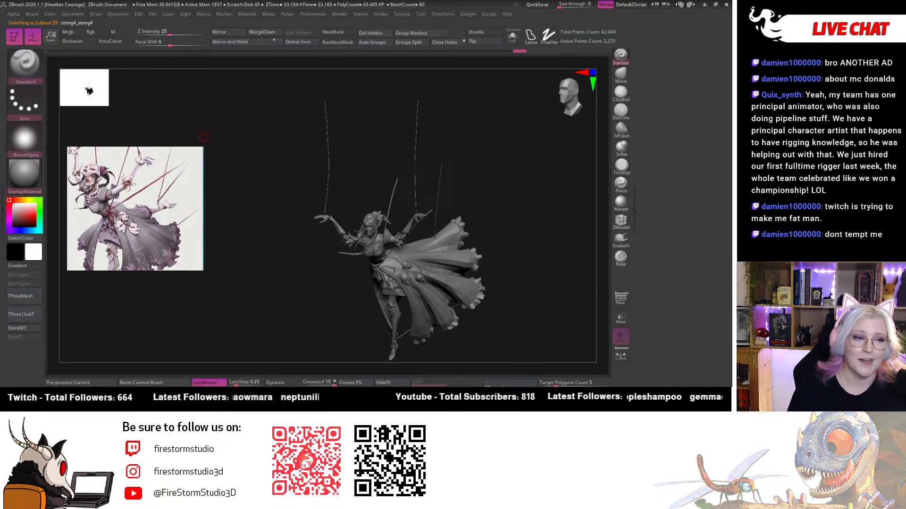
pyautogui.click(421, 14)
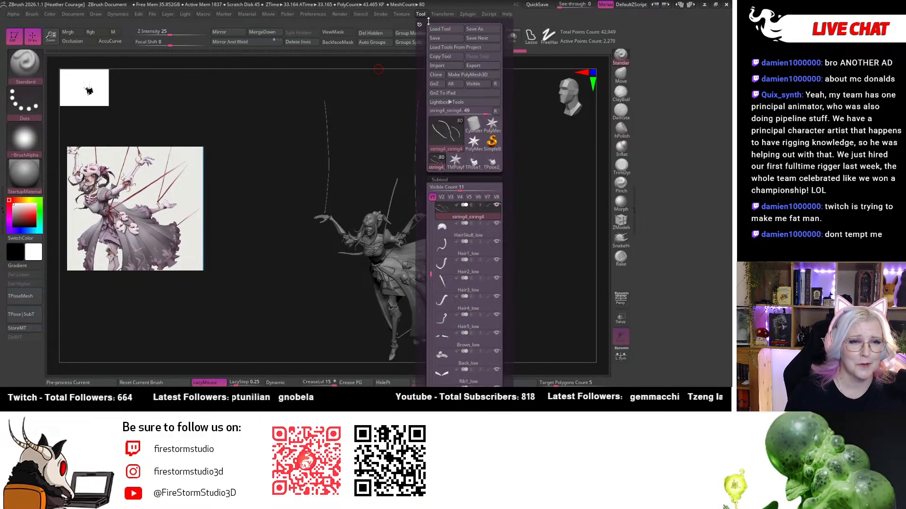
pyautogui.moveTo(420, 25); pyautogui.dragTo(653, 14)
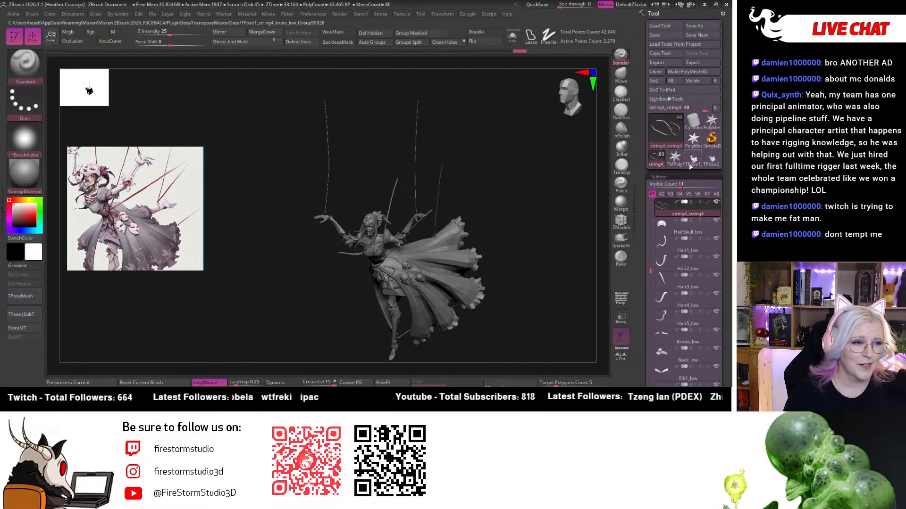
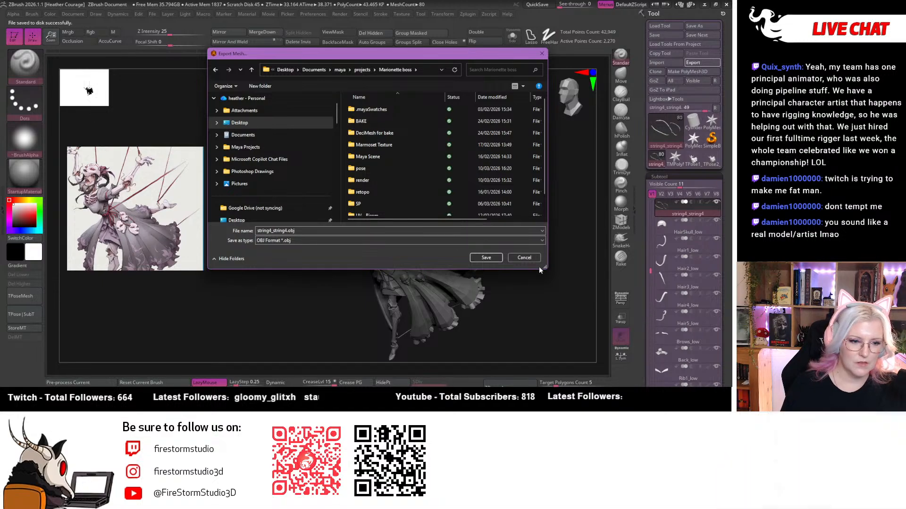
# Enlarge the mesh export dialog and set the destination to the pose folder of the Marionette boss project.
pyautogui.moveTo(546, 268); pyautogui.dragTo(596, 329)
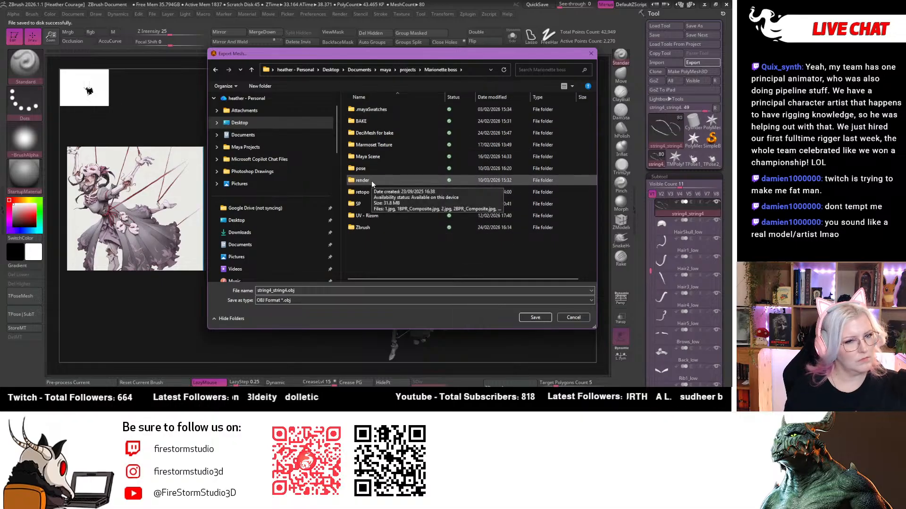
pyautogui.click(380, 146)
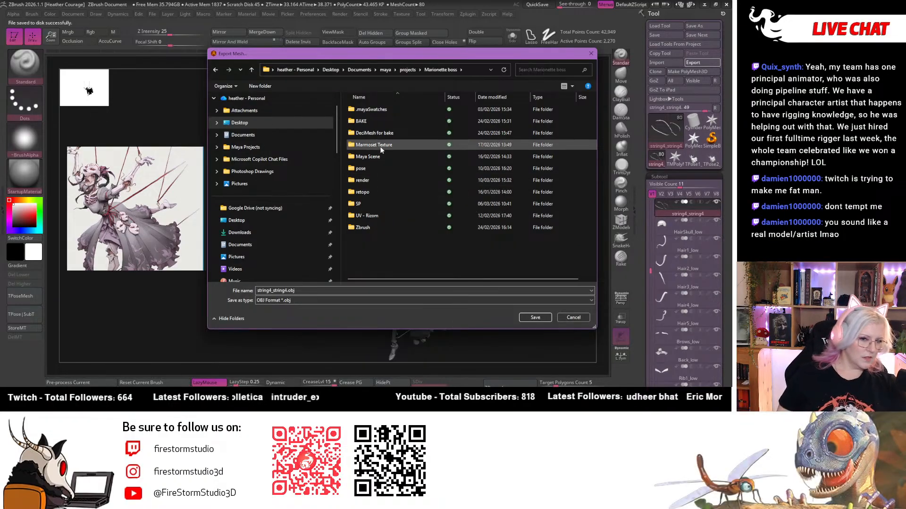
pyautogui.doubleClick(380, 148)
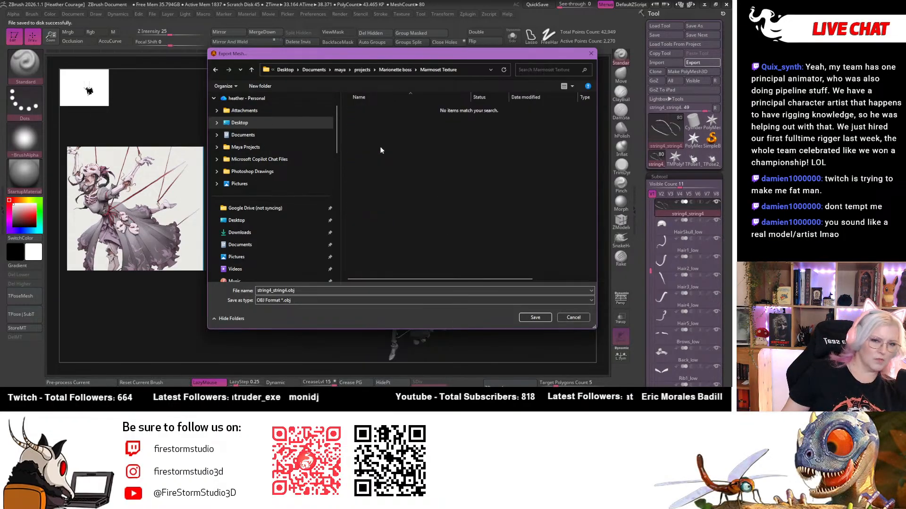
pyautogui.click(396, 72)
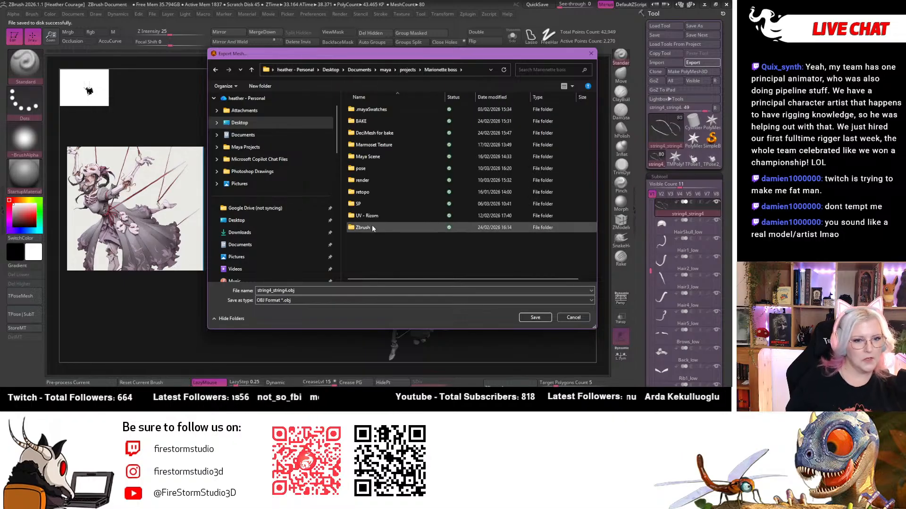
pyautogui.doubleClick(365, 170)
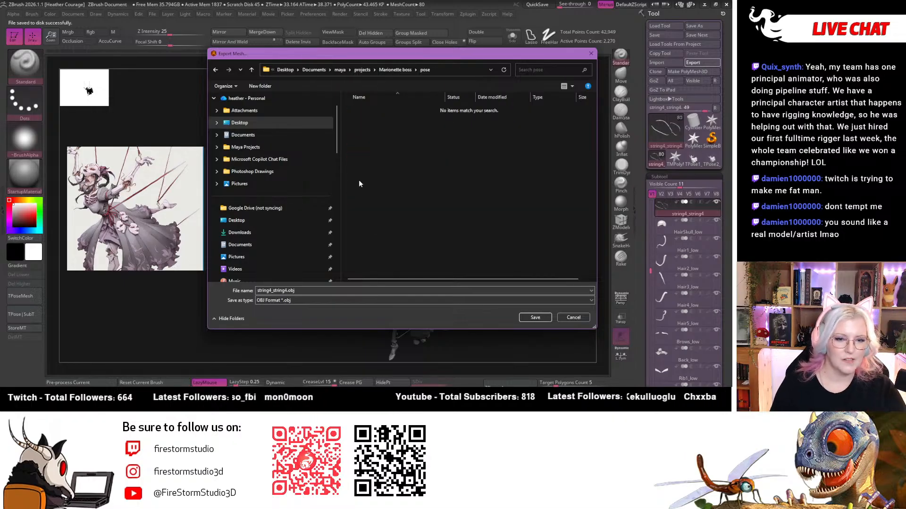
# Export the posed model in FBX format as MB_posed, accepting the FBX 2020 and Maya Y Up options.
pyautogui.click(316, 301)
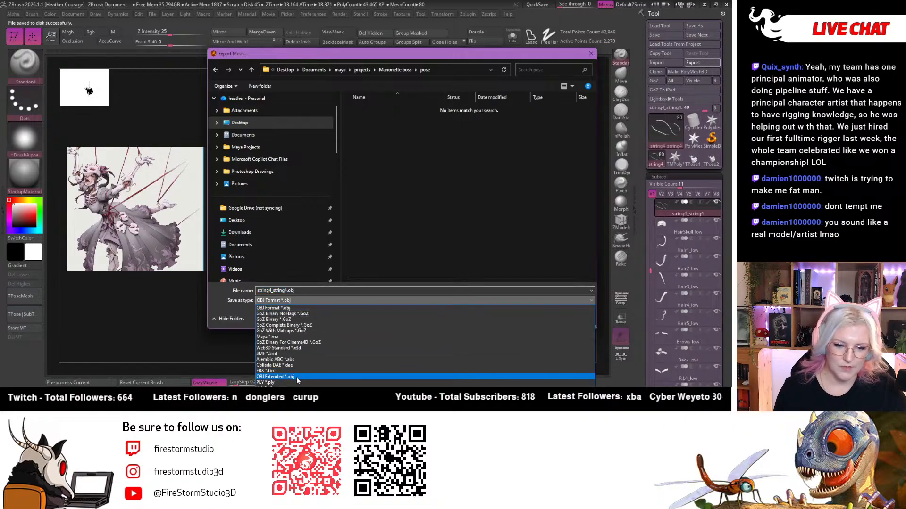
pyautogui.click(267, 370)
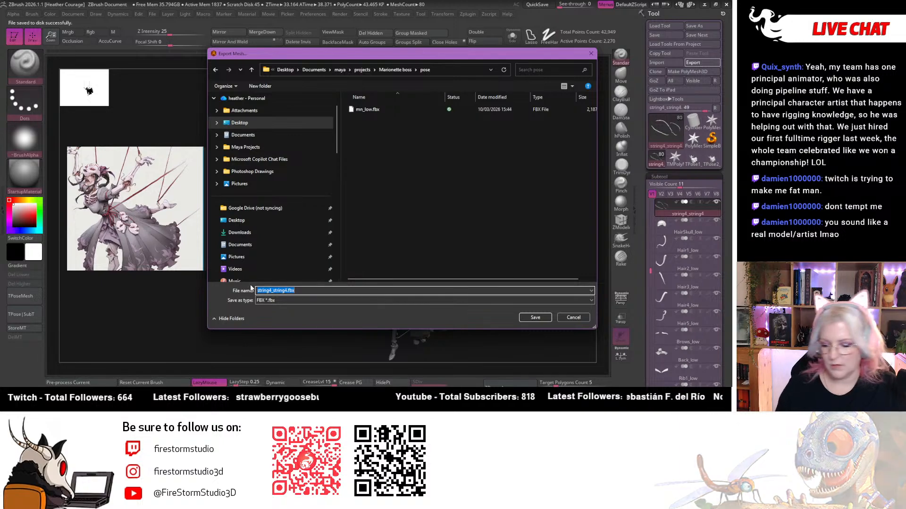
pyautogui.write('MB')
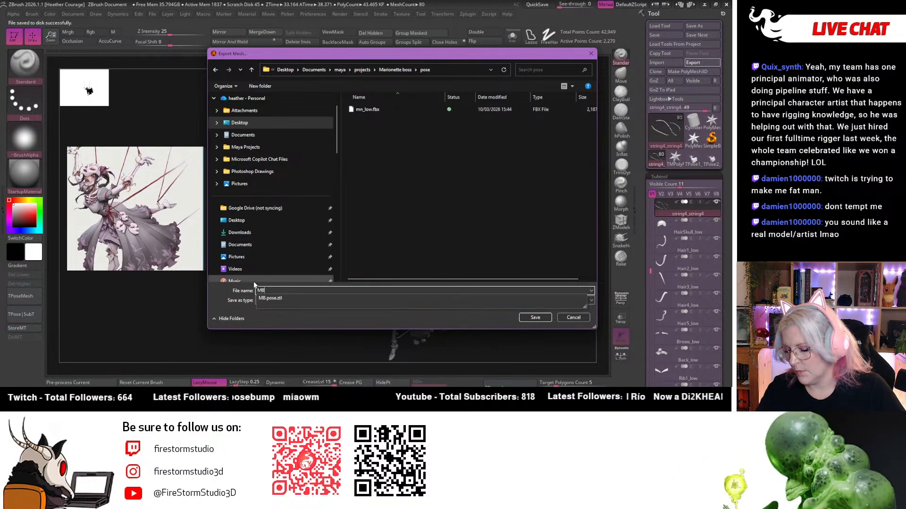
pyautogui.write('_posed')
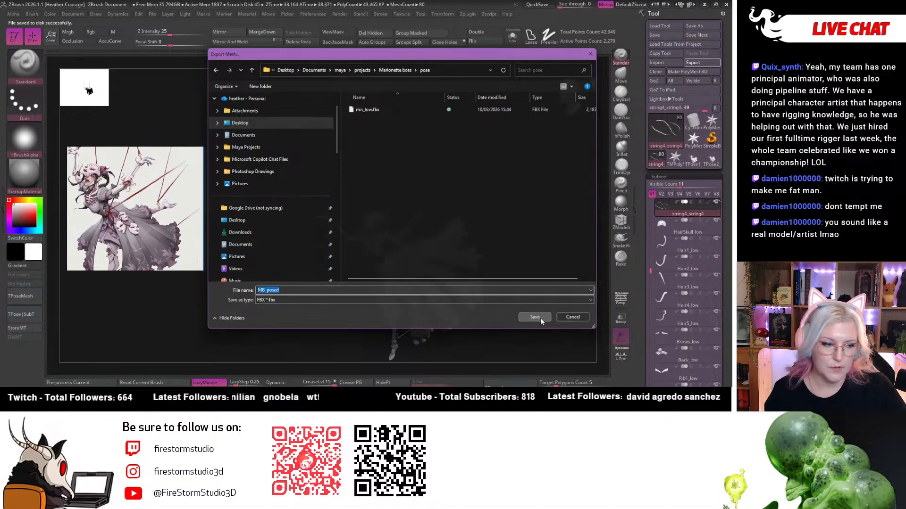
pyautogui.click(540, 318)
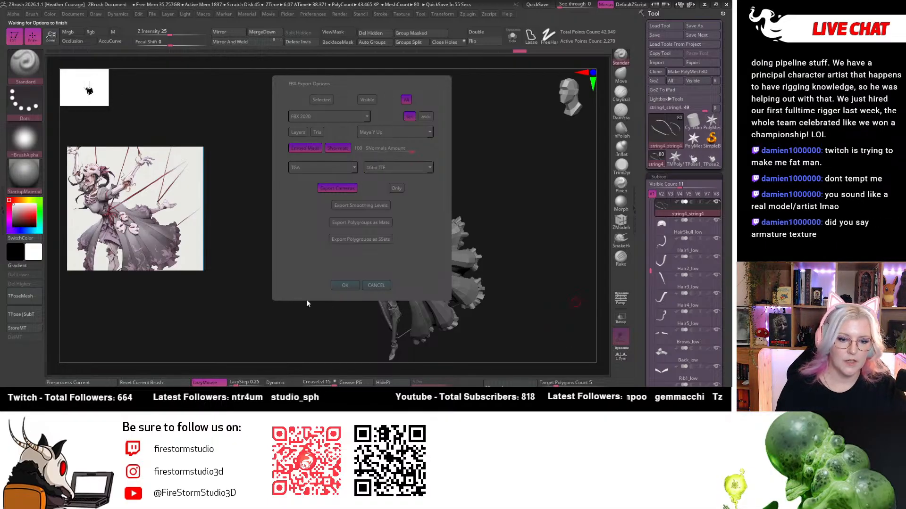
pyautogui.click(350, 286)
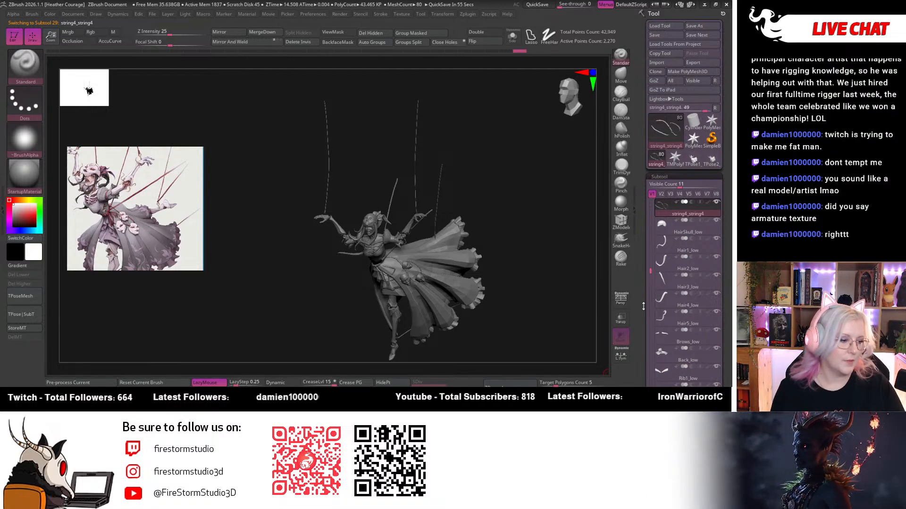
# Switch to Maya and close it, discarding the changes to the untitled scene.
pyautogui.hotkey('alt', 'Tab')
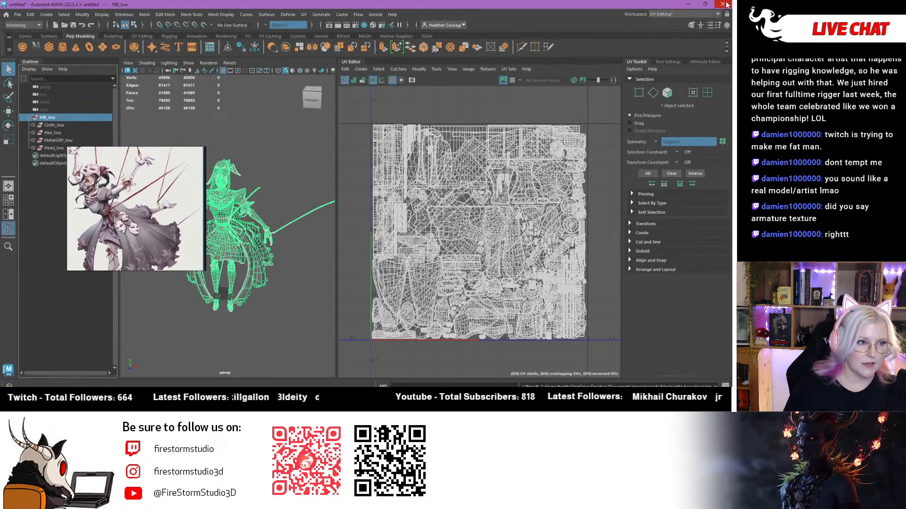
pyautogui.click(722, 5)
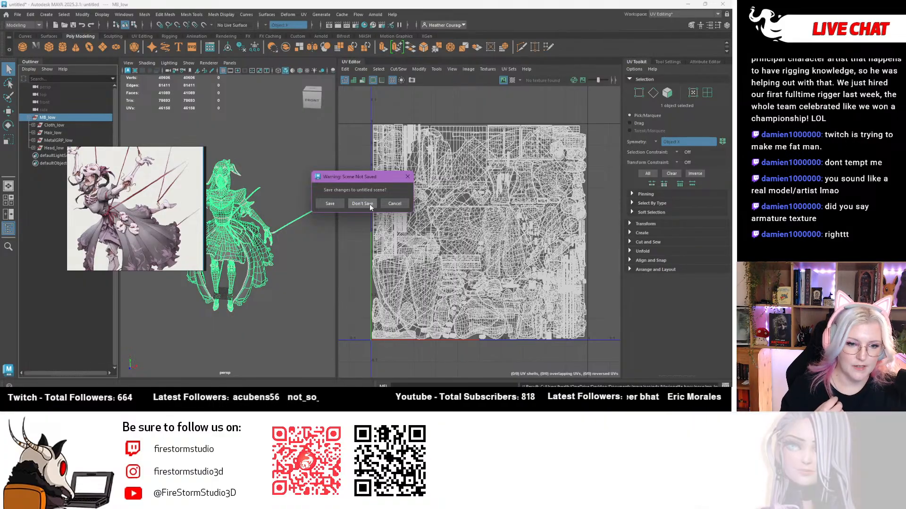
pyautogui.click(358, 204)
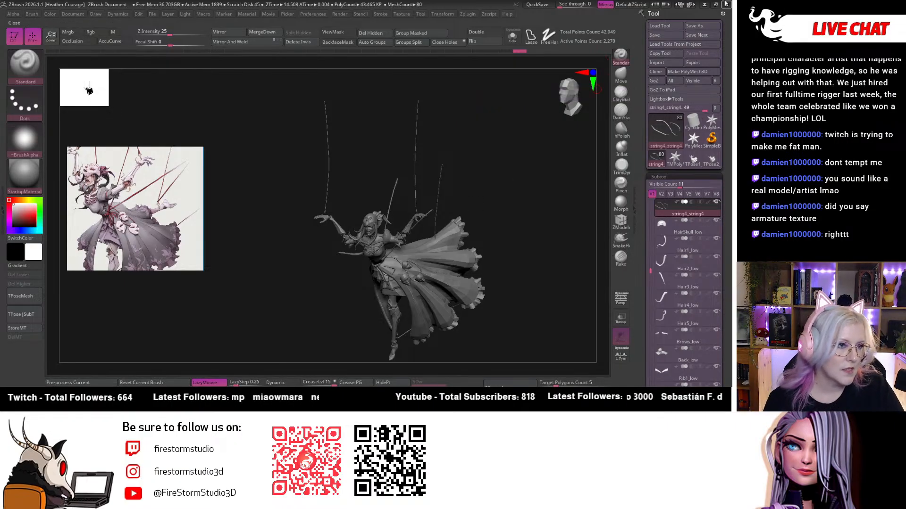
# Switch to Marmoset Toolbag, maximize it, and open the recent MB.1001.tbscene from the project's render folder.
pyautogui.click(725, 5)
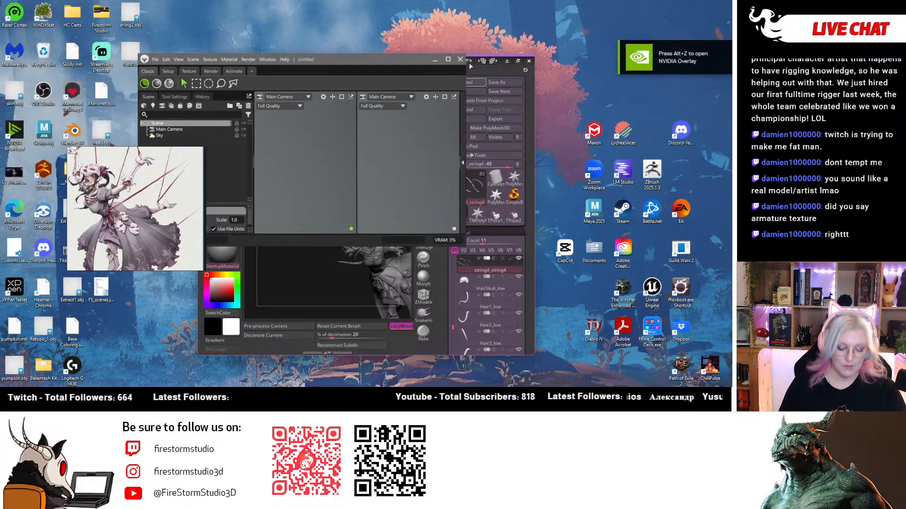
pyautogui.click(448, 59)
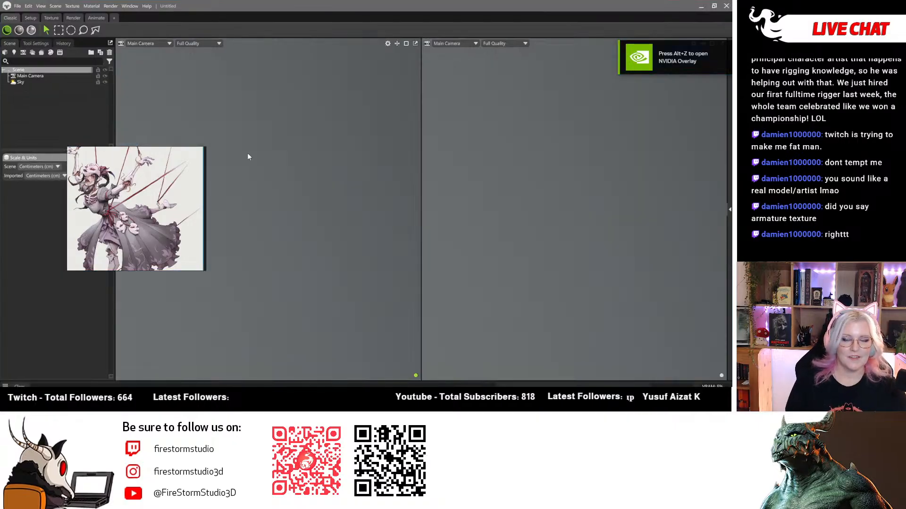
pyautogui.click(17, 7)
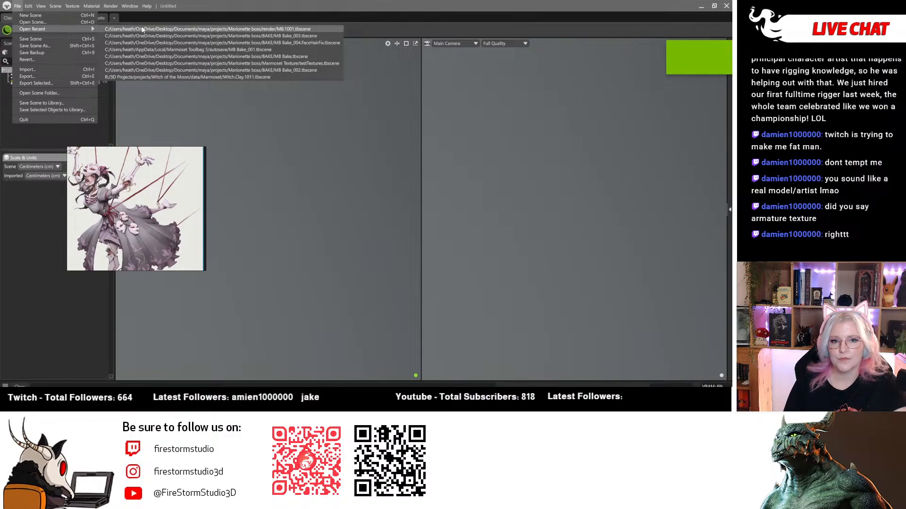
pyautogui.click(189, 29)
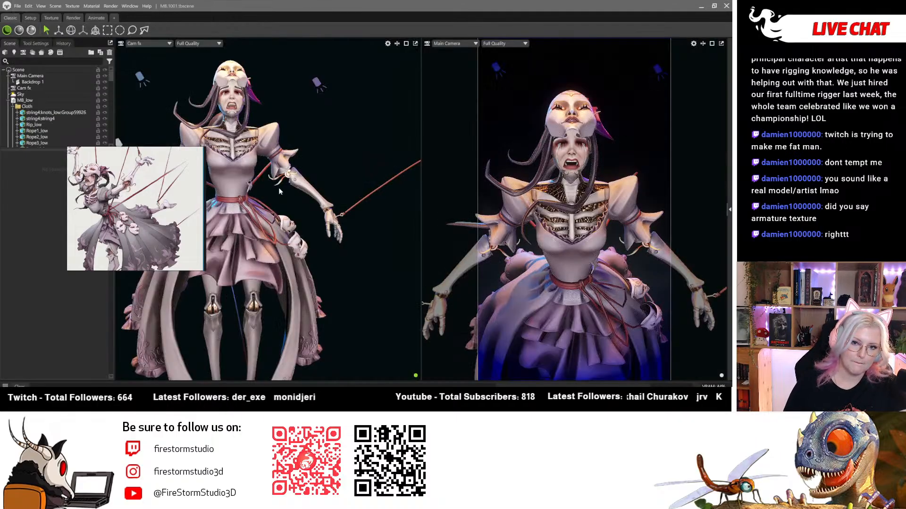
# Move the concept reference off the scene window, and collapse and hide the MB_low model.
pyautogui.moveTo(136, 202); pyautogui.dragTo(730, 229)
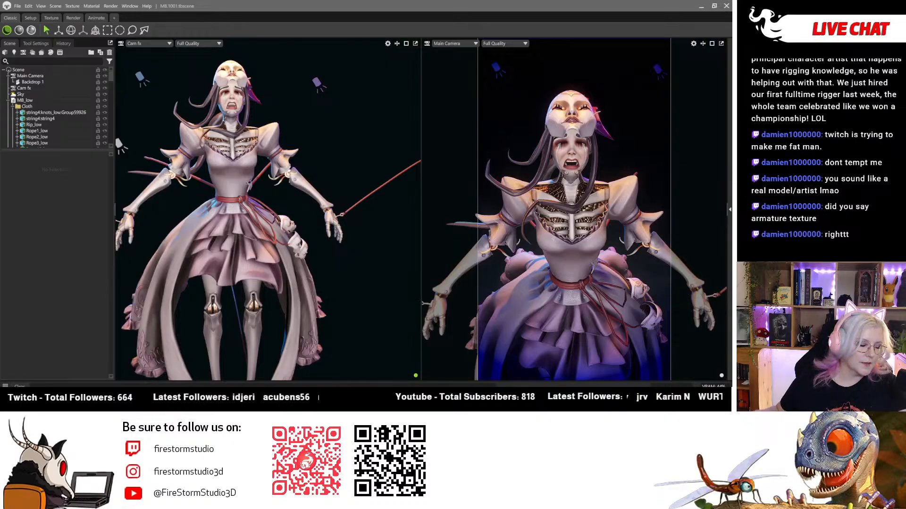
pyautogui.click(8, 101)
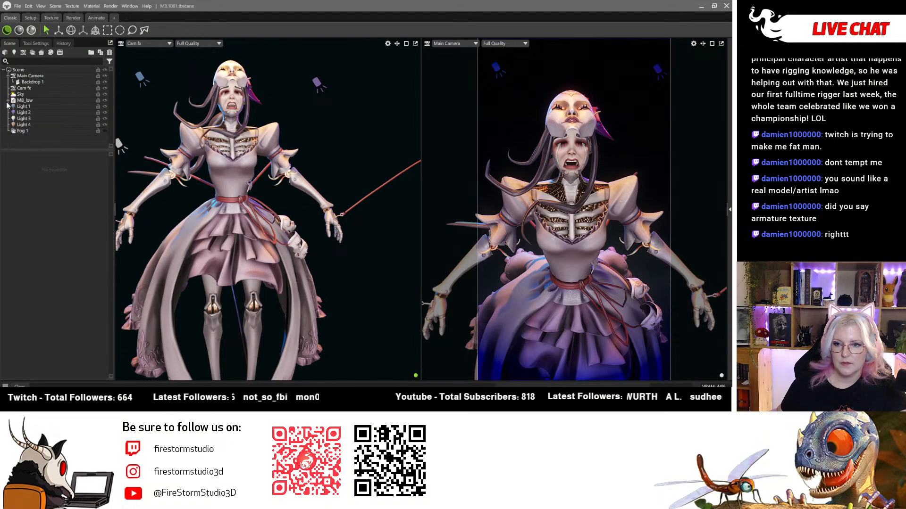
pyautogui.click(104, 100)
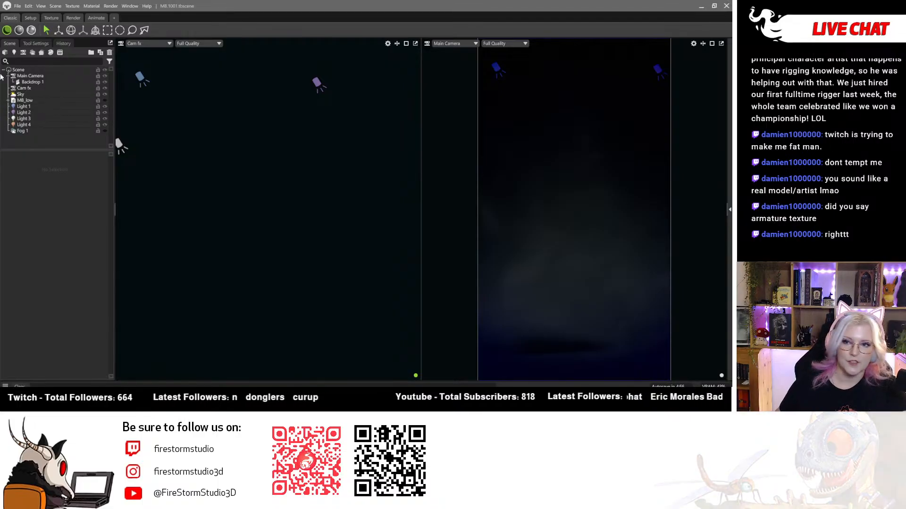
# Bring up File Explorer, maximize it, and browse through the Marionette boss project, checking the Marmoset Texture folder and returning to the project folder.
pyautogui.moveTo(274, 366)
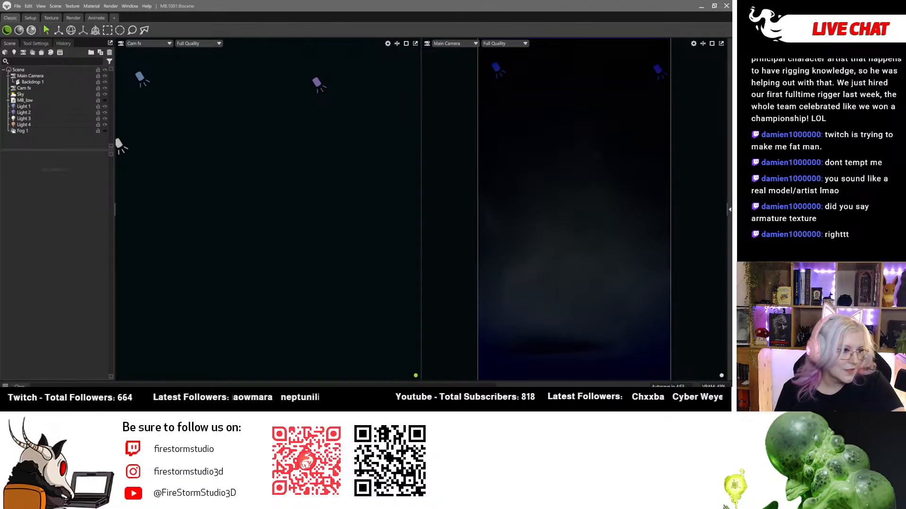
pyautogui.moveTo(731, 90); pyautogui.dragTo(300, 78)
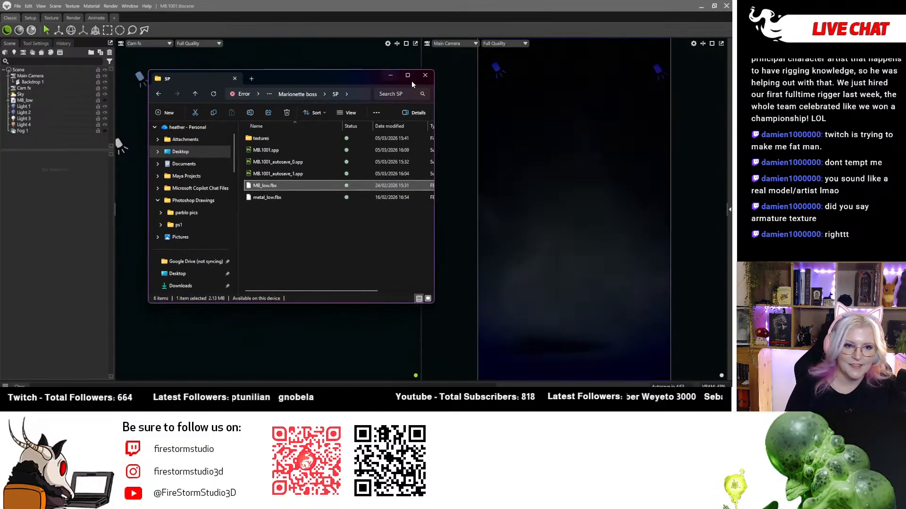
pyautogui.click(409, 76)
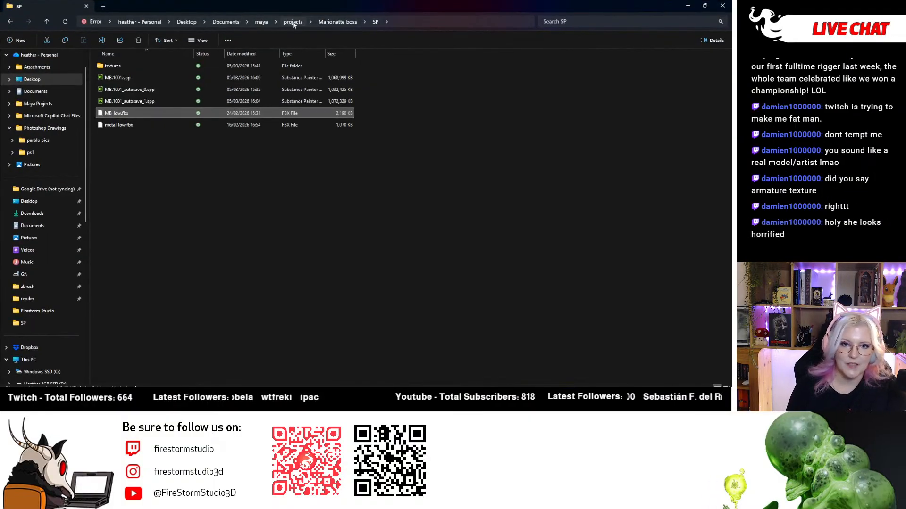
pyautogui.click(293, 21)
pyautogui.doubleClick(131, 115)
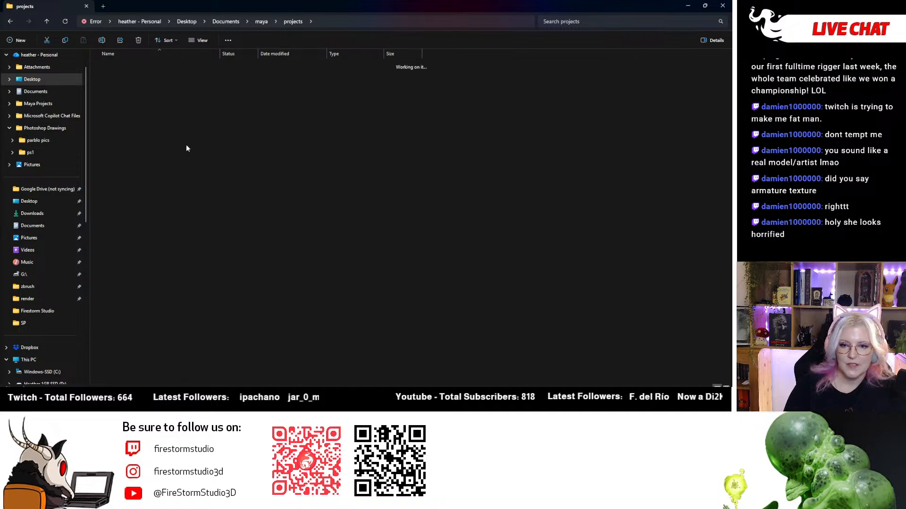
pyautogui.doubleClick(138, 102)
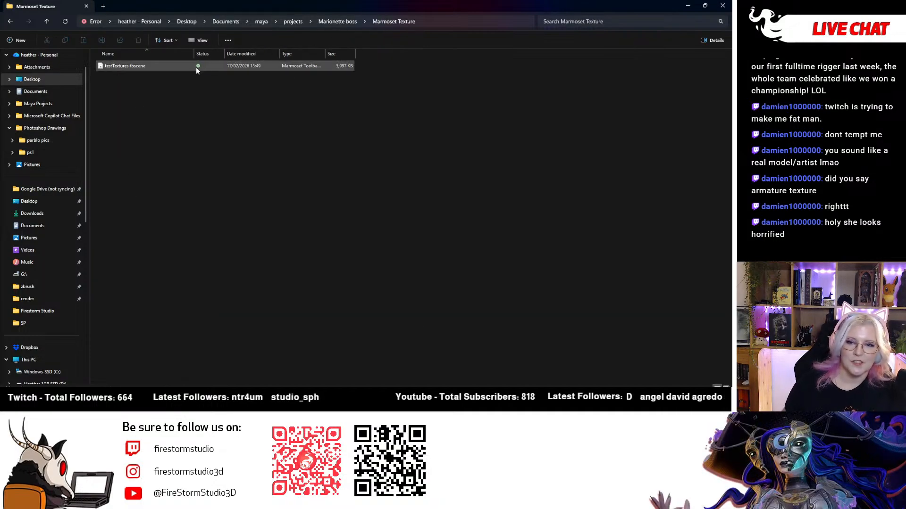
pyautogui.click(331, 22)
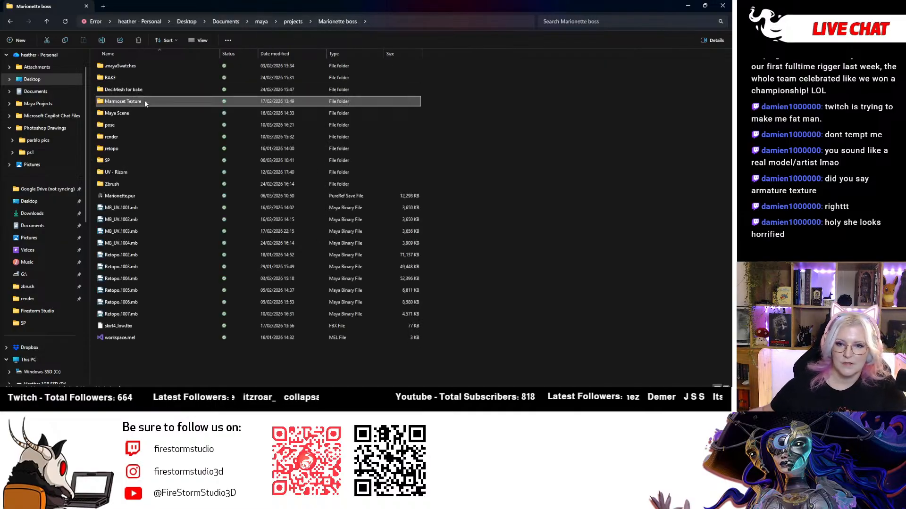
# Rename the Marmoset Texture folder to Marmoset Render.
pyautogui.click(140, 103)
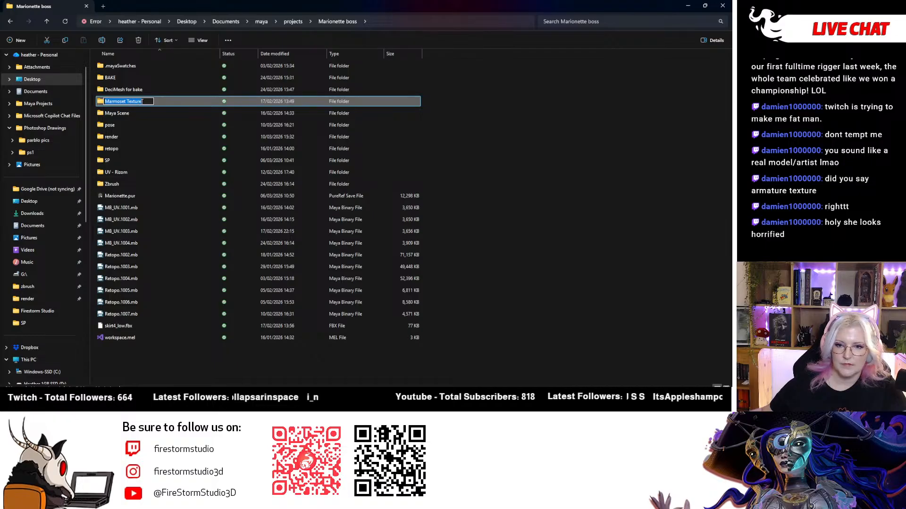
pyautogui.click(144, 102)
pyautogui.press('BackSpace')
pyautogui.press('BackSpace')
pyautogui.press('BackSpace')
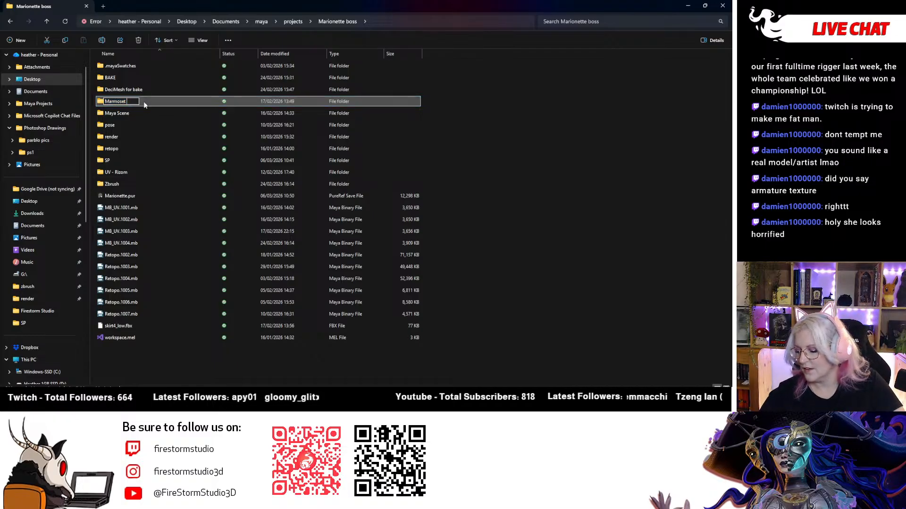
pyautogui.write('Render')
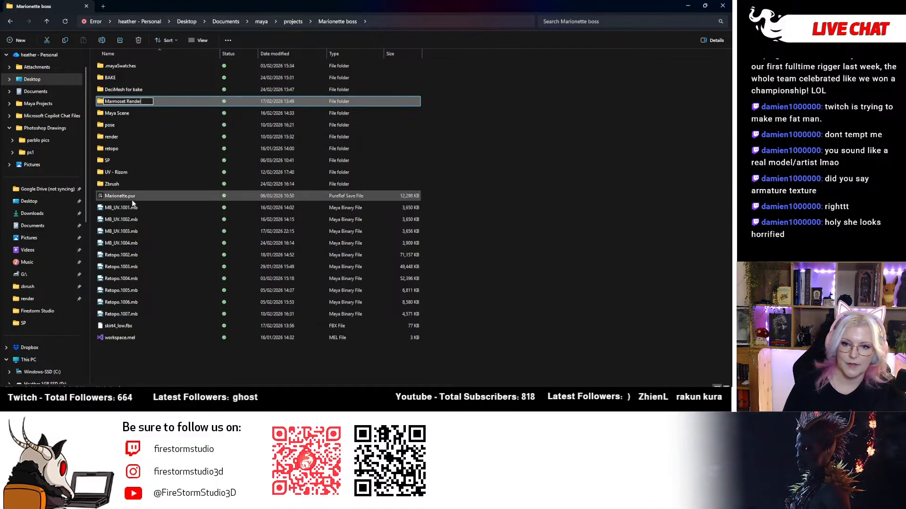
# Import MB_posed.fbx from the project's pose folder into the Marmoset Toolbag scene, and minimize File Explorer.
pyautogui.click(116, 125)
pyautogui.doubleClick(116, 125)
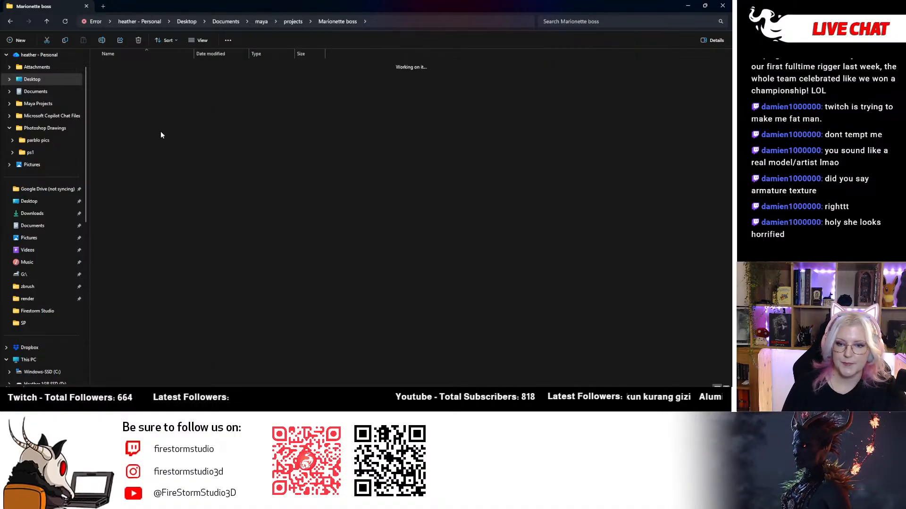
pyautogui.doubleClick(232, 8)
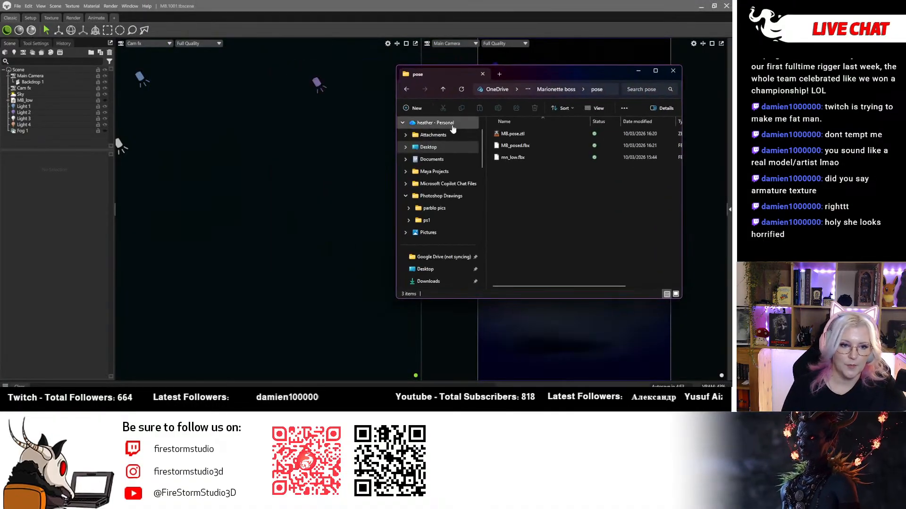
pyautogui.moveTo(515, 145); pyautogui.dragTo(269, 187)
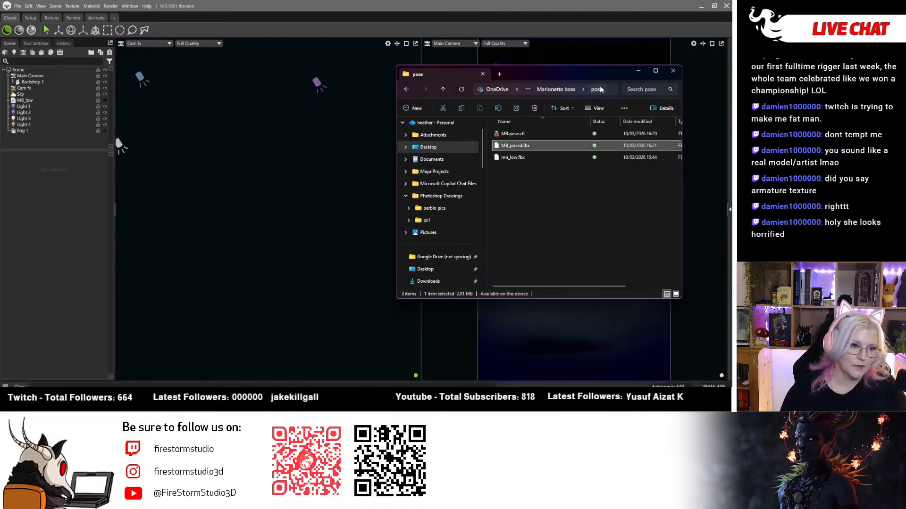
pyautogui.click(639, 71)
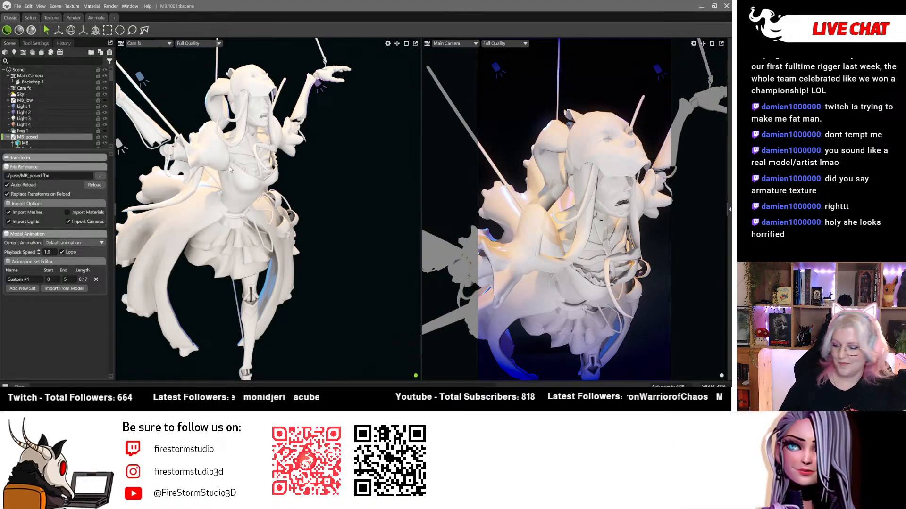
# Enlarge the scene outliner and group the MB_posed rope, clothing, leaf, and stick meshes from MB through string4_string4.
pyautogui.scroll(-5, 252, 149)
pyautogui.moveTo(252, 149); pyautogui.dragTo(206, 141)
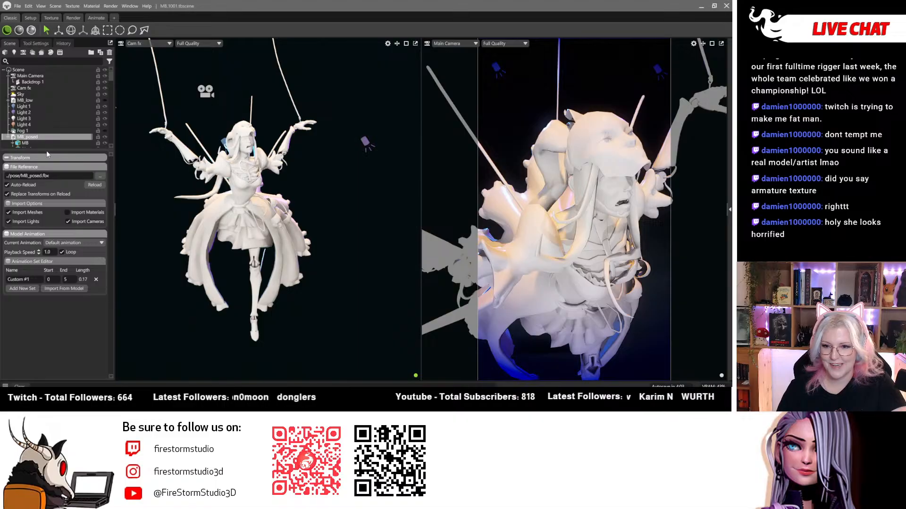
pyautogui.moveTo(45, 150); pyautogui.dragTo(60, 364)
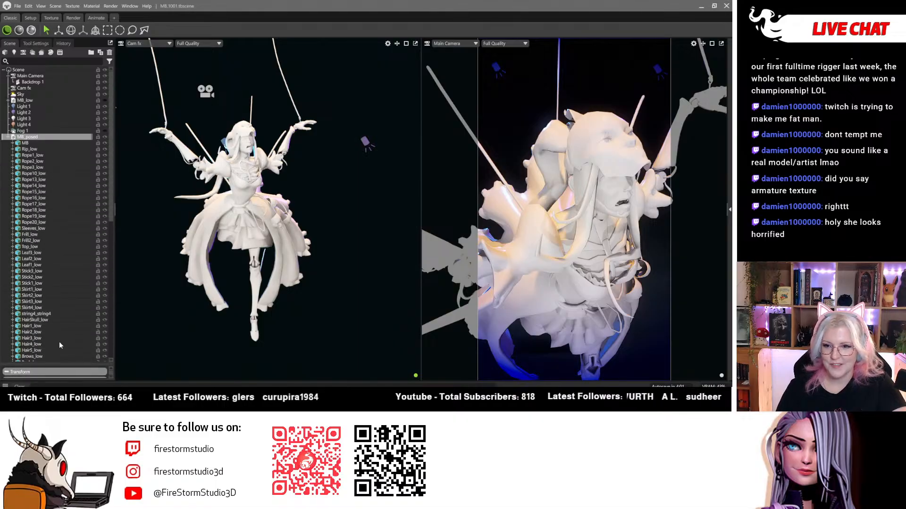
pyautogui.click(31, 144)
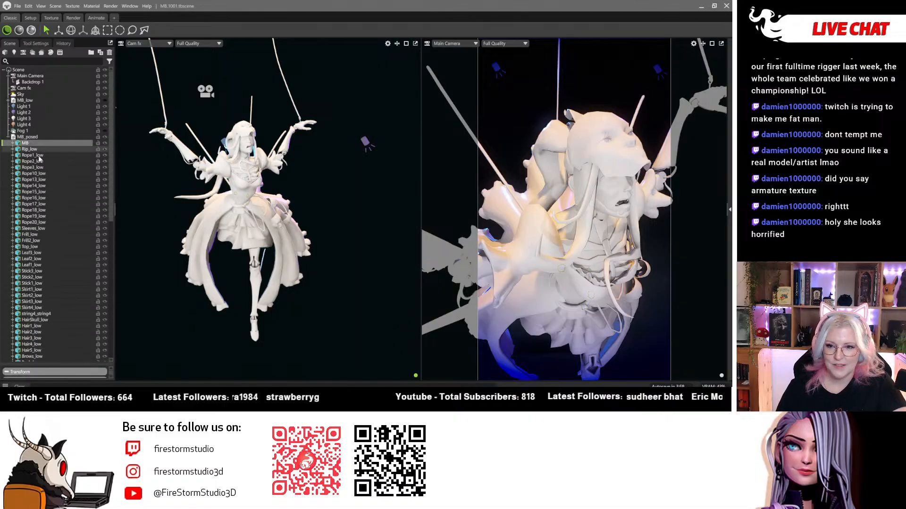
pyautogui.keyDown('shift'); pyautogui.click(51, 313); pyautogui.keyUp('shift')
pyautogui.scroll(-15, 50, 312)
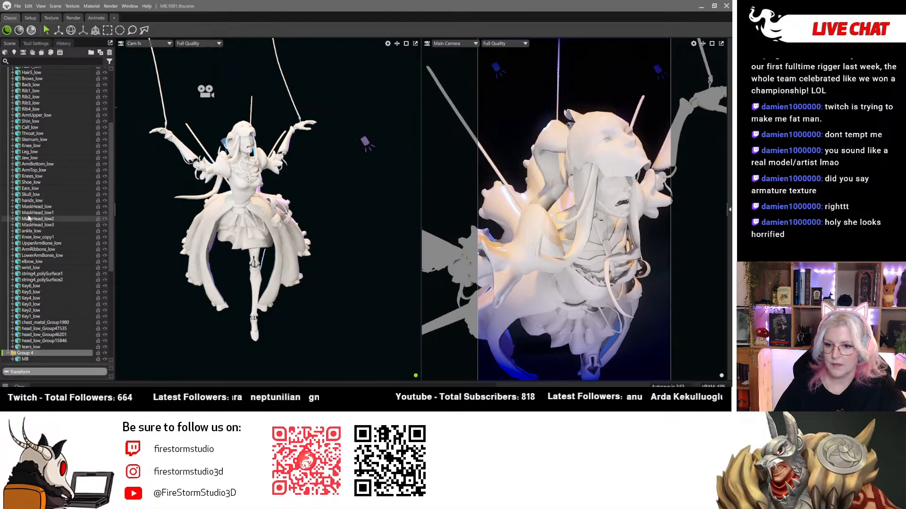
# Group tears_low with the three head_low meshes under MB_posed.
pyautogui.click(31, 347)
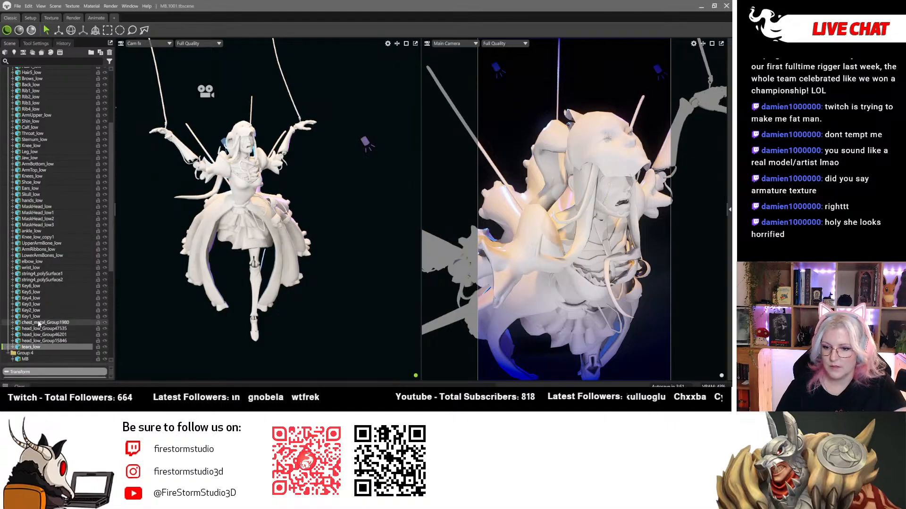
pyautogui.keyDown('shift'); pyautogui.click(38, 328); pyautogui.keyUp('shift')
pyautogui.hotkey('ctrl', 'g')
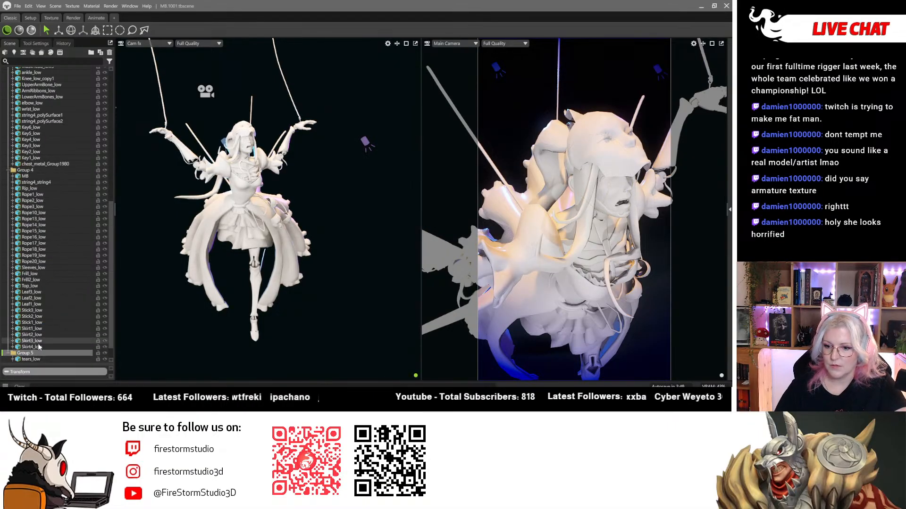
# Group the body and metal meshes under MB_posed, from Back_low through chest_metal_Group1980.
pyautogui.click(38, 347)
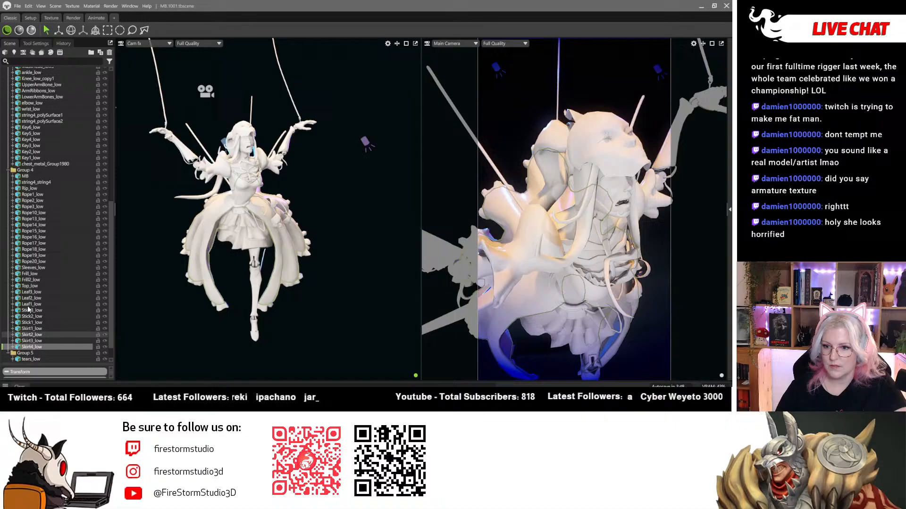
pyautogui.click(38, 164)
pyautogui.scroll(2, 41, 142)
pyautogui.scroll(10, 42, 141)
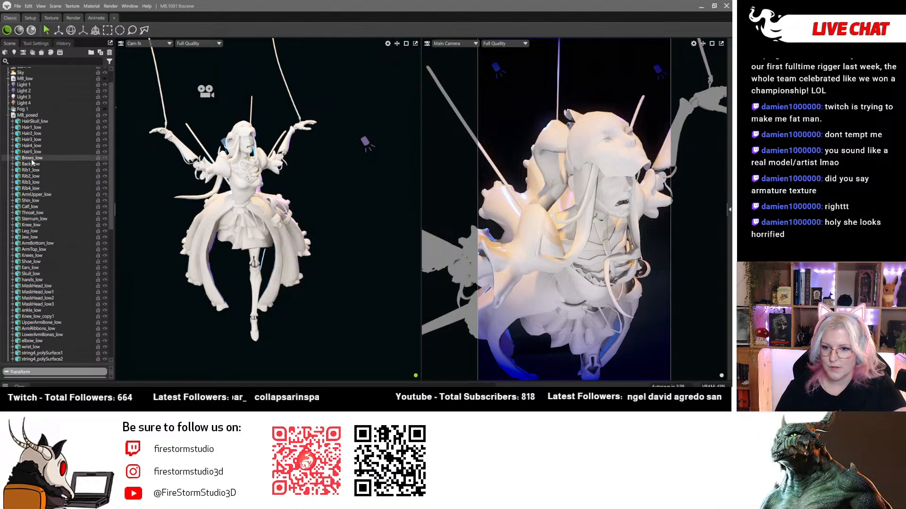
pyautogui.keyDown('shift'); pyautogui.click(32, 164); pyautogui.keyUp('shift')
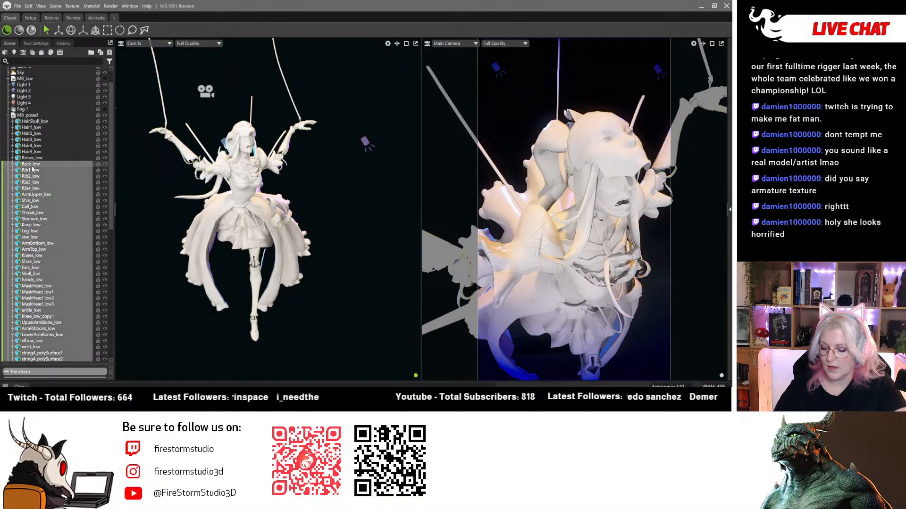
pyautogui.hotkey('ctrl', 'g')
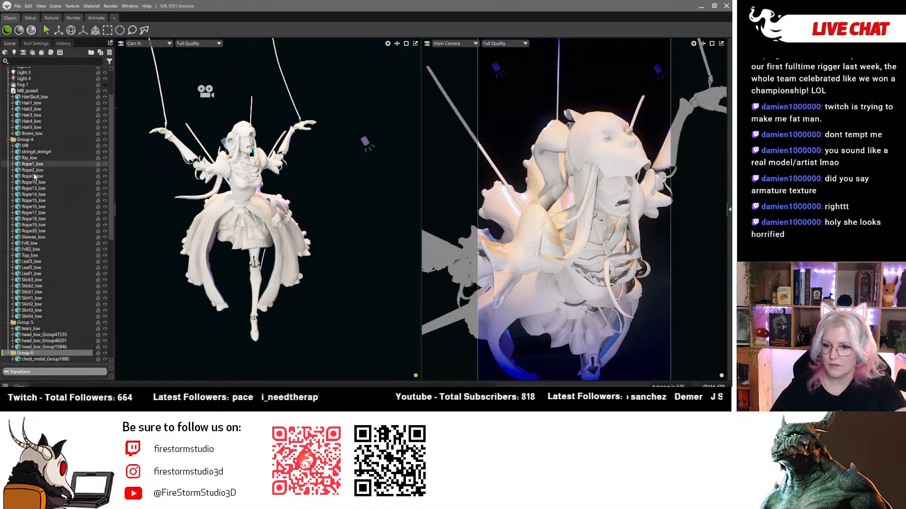
# Group the hair meshes from HairSkull_low through Brows_low, and collapse the body and metal mesh group.
pyautogui.click(32, 133)
pyautogui.keyDown('shift'); pyautogui.click(33, 97); pyautogui.keyUp('shift')
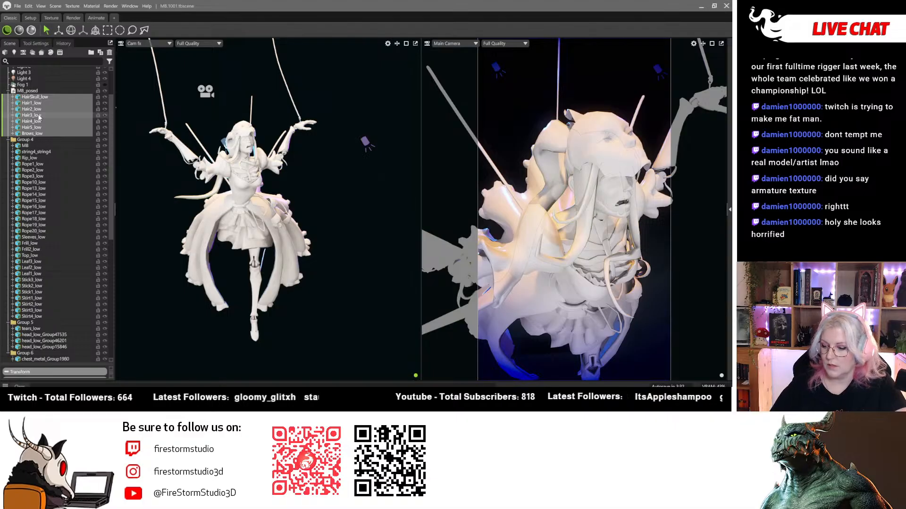
pyautogui.hotkey('ctrl', 'g')
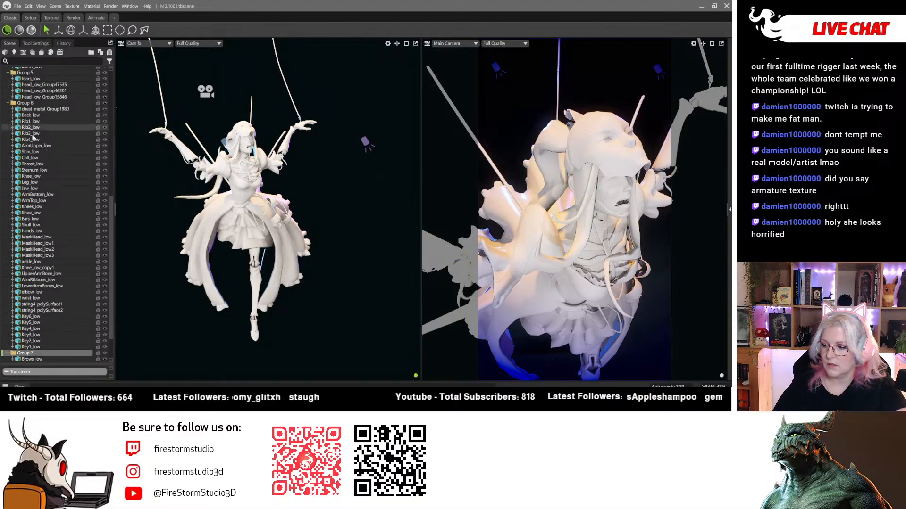
pyautogui.click(8, 102)
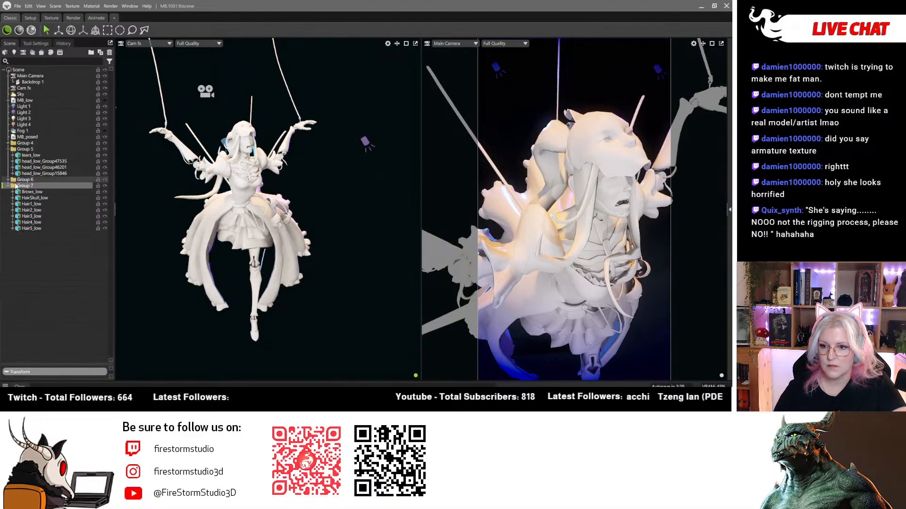
# Rename the group holding the hair and brow meshes to Hair.
pyautogui.doubleClick(29, 185)
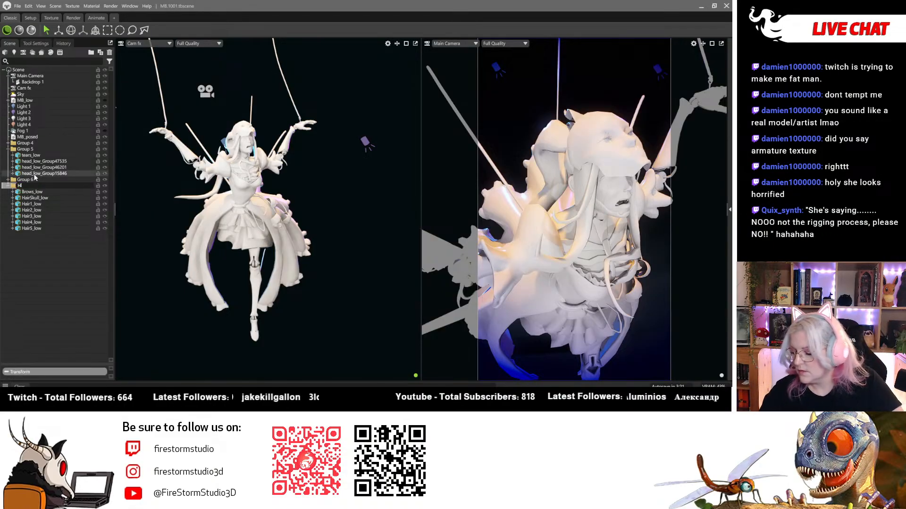
pyautogui.write('Hair')
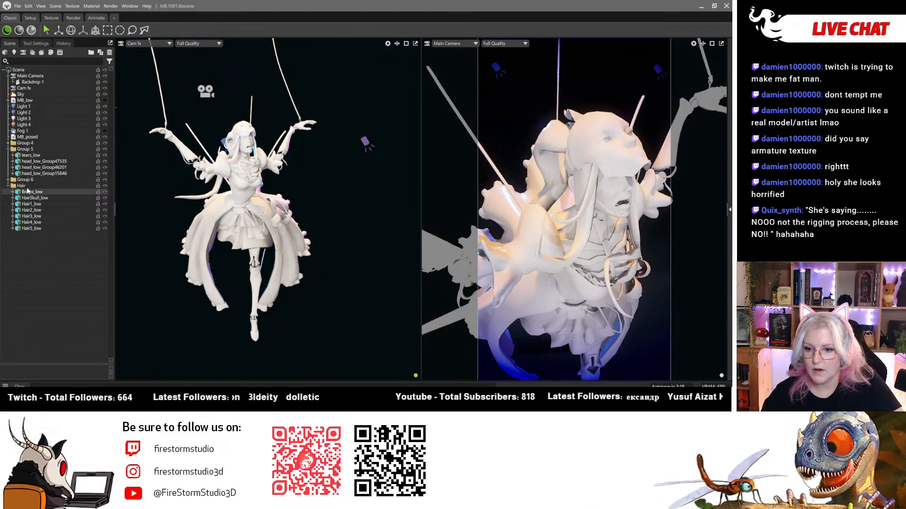
pyautogui.press('Return')
# Expand the group holding the chest metal, rib, and limb meshes, and rename it Metal.
pyautogui.click(9, 180)
pyautogui.click(38, 179)
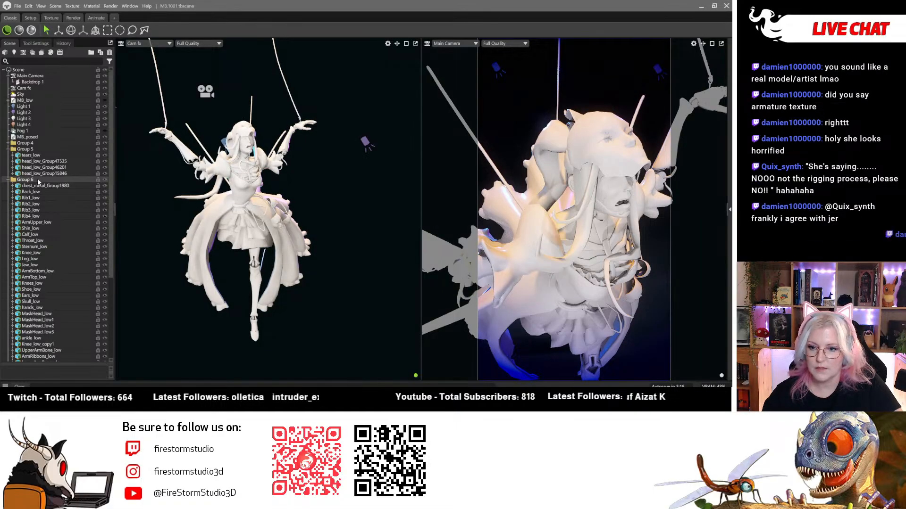
pyautogui.doubleClick(37, 180)
pyautogui.write('M')
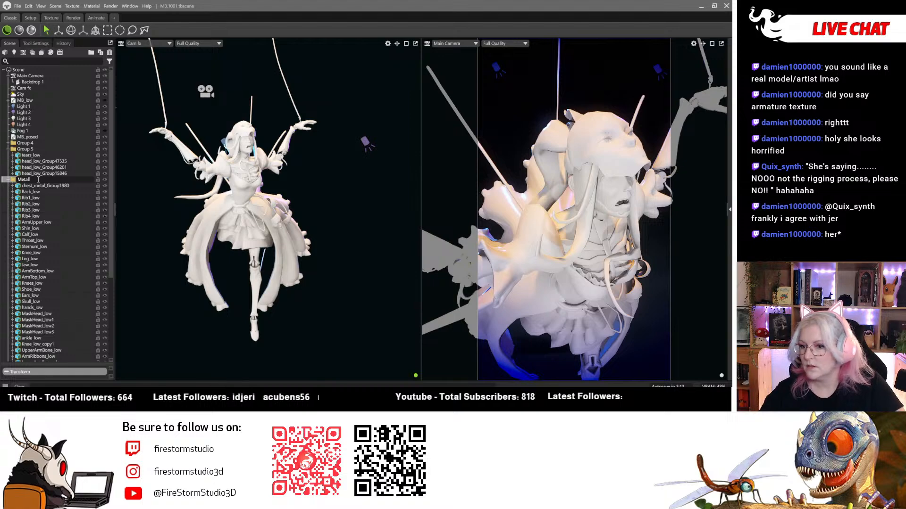
pyautogui.write('etal')
pyautogui.press('Return')
# Rename the group holding the tears and head meshes to Head.
pyautogui.click(25, 149)
pyautogui.doubleClick(26, 149)
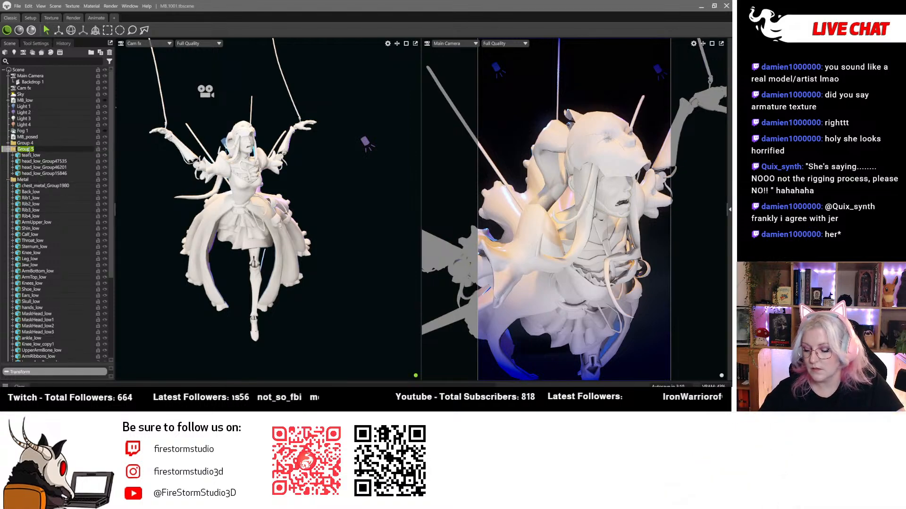
pyautogui.write('Head')
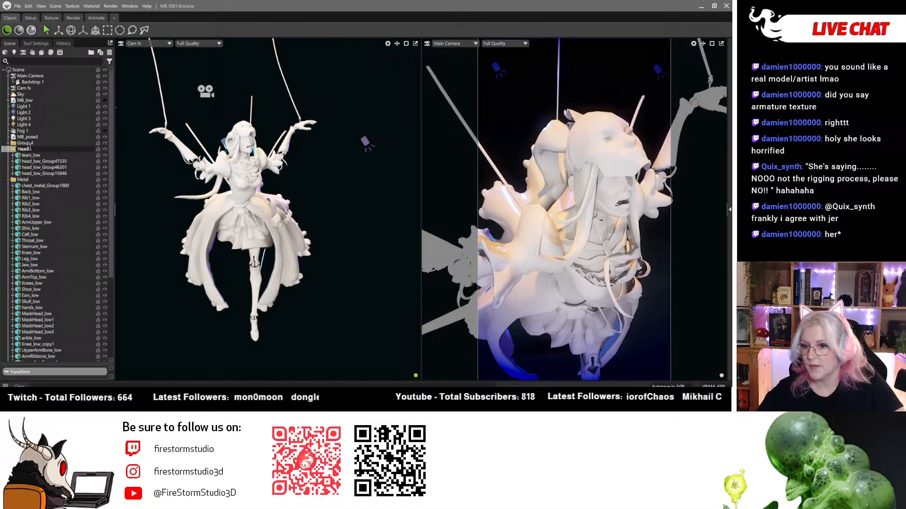
pyautogui.press('Return')
# Expand the group holding the rope, frill, leaf and skirt meshes, and rename it Cloth.
pyautogui.click(7, 143)
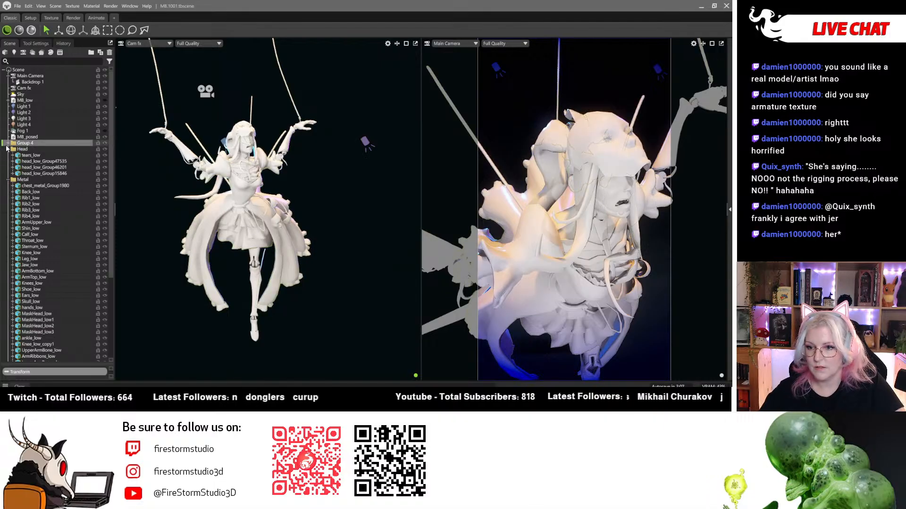
pyautogui.click(8, 145)
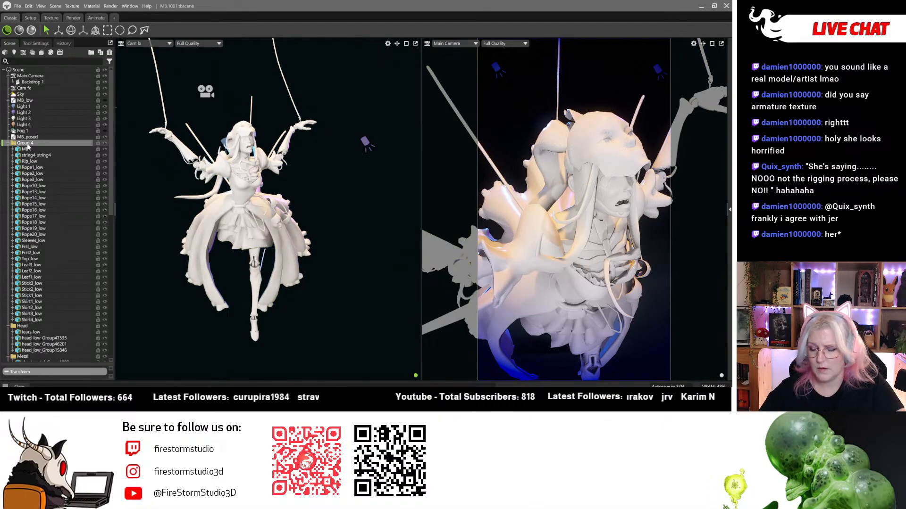
pyautogui.doubleClick(26, 143)
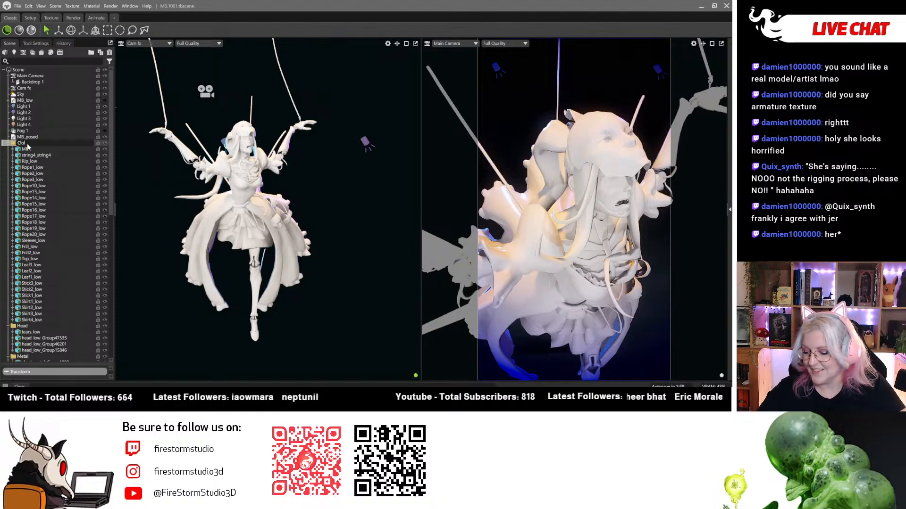
# Collapse the mesh groups and nest Cloth, Head, Metal and Hair under the MB_posed object.
pyautogui.click(9, 143)
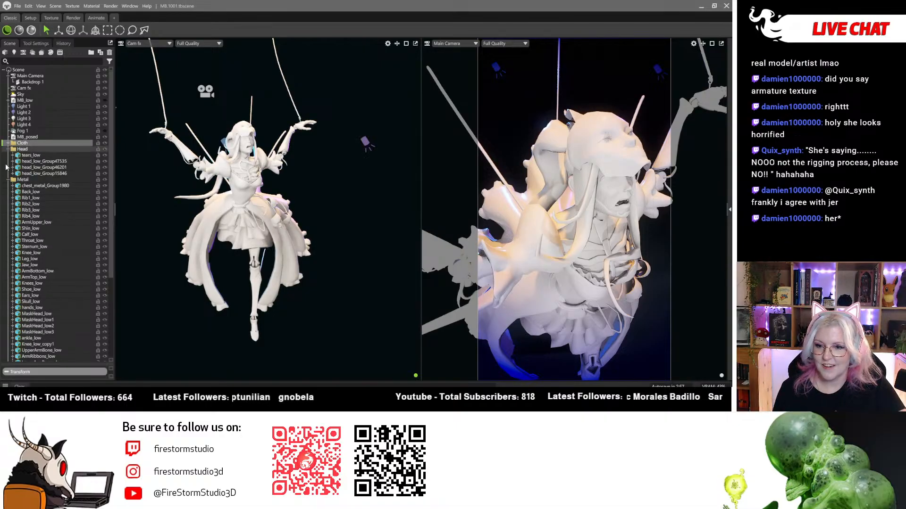
pyautogui.click(8, 149)
pyautogui.click(8, 155)
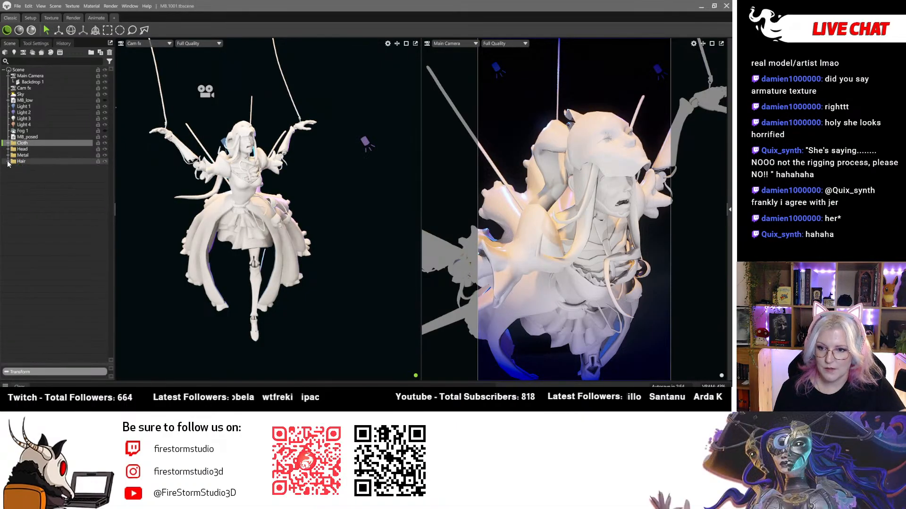
pyautogui.moveTo(27, 138); pyautogui.dragTo(23, 156)
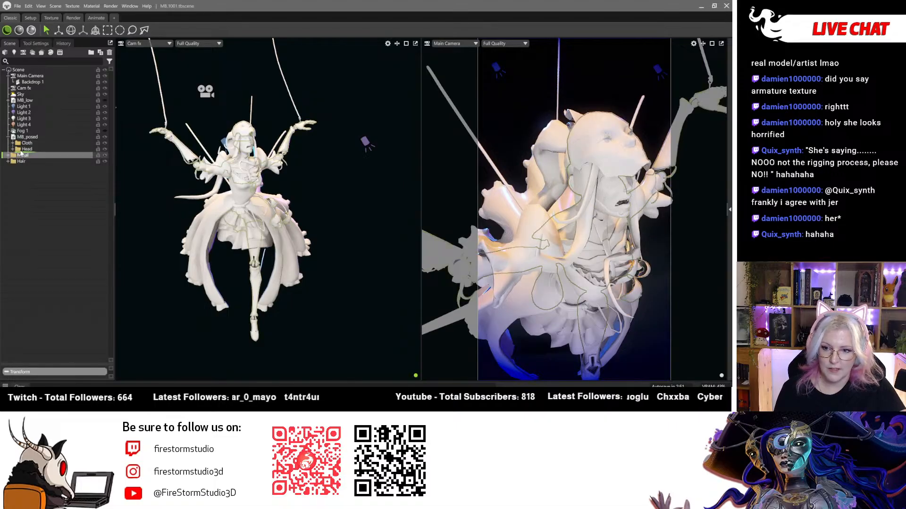
pyautogui.click(22, 161)
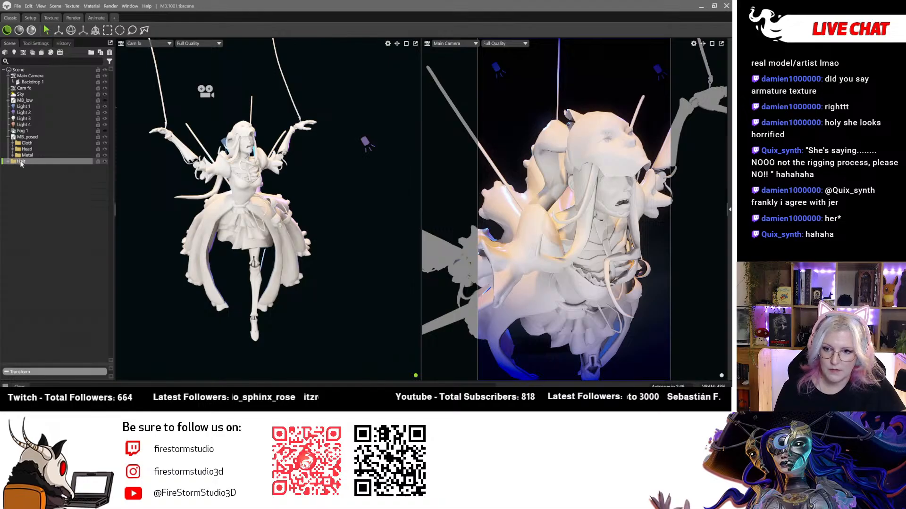
pyautogui.moveTo(19, 159); pyautogui.dragTo(22, 159)
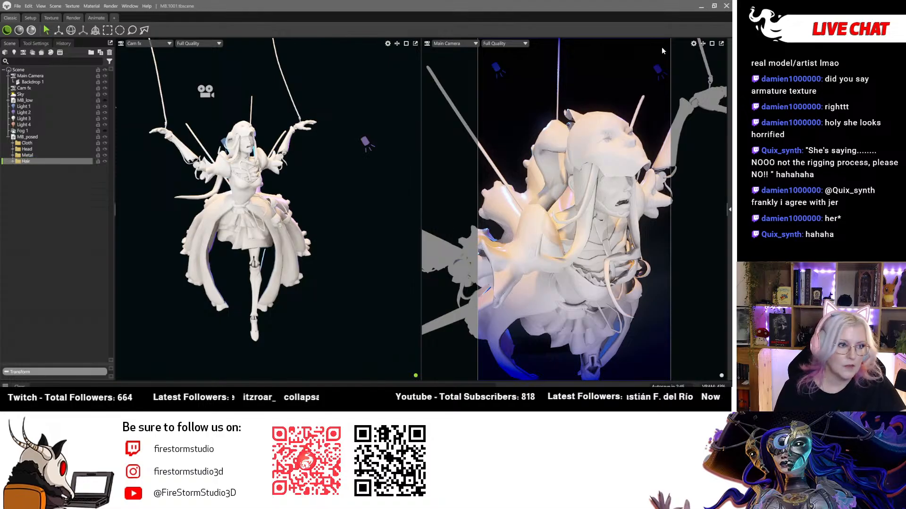
# Return to the Classic workspace, and assign the Cloth material to the Cloth group and Hair 1 to the Hair group.
pyautogui.click(31, 19)
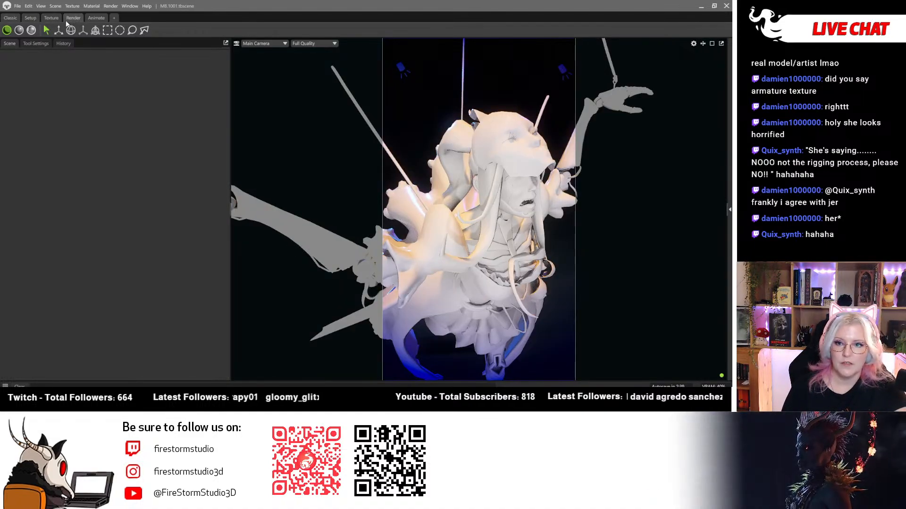
pyautogui.click(11, 19)
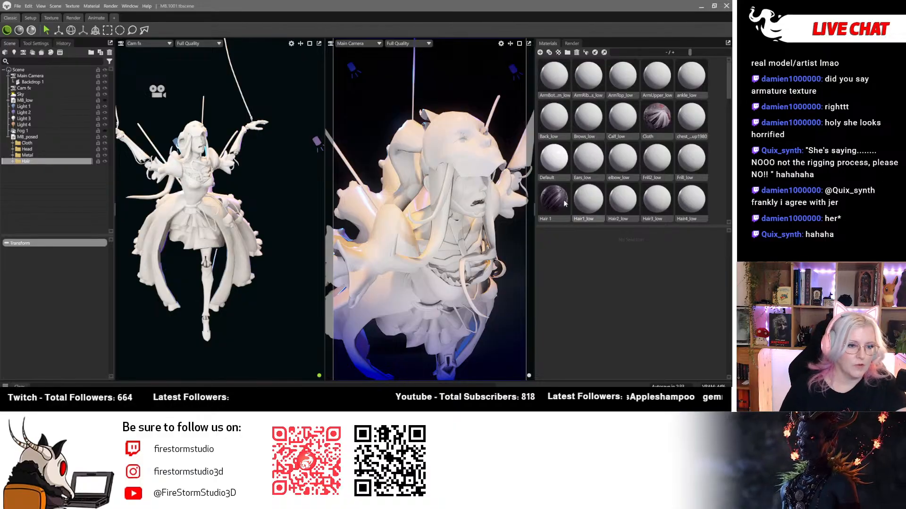
pyautogui.moveTo(656, 121)
pyautogui.mouseDown()
pyautogui.moveTo(78, 160)
pyautogui.moveTo(42, 146)
pyautogui.mouseUp()
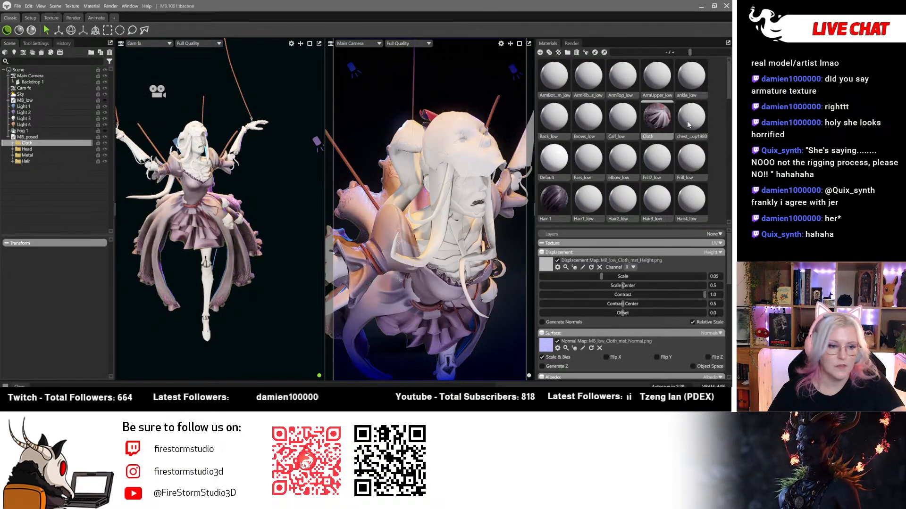
pyautogui.moveTo(547, 200); pyautogui.dragTo(41, 164)
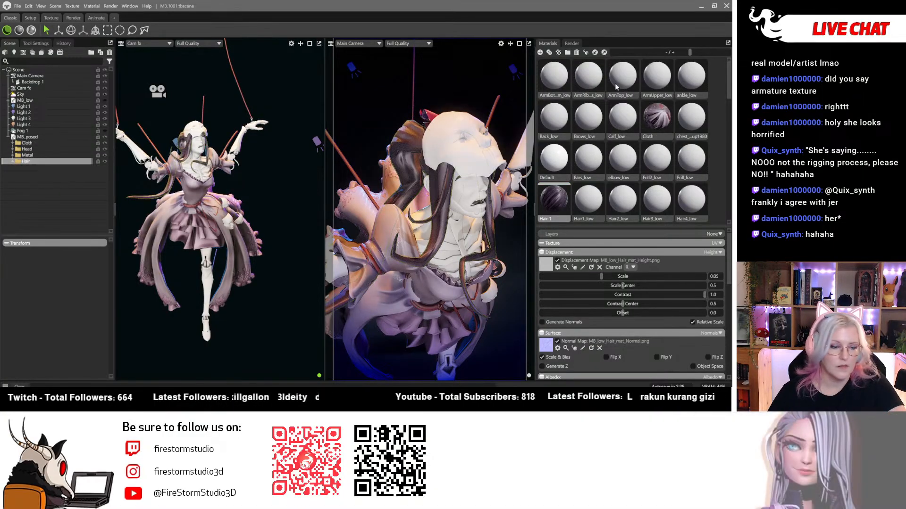
# Assign the Metal material to the Metal group and the Skin 1 material to the Head group.
pyautogui.scroll(-5, 642, 92)
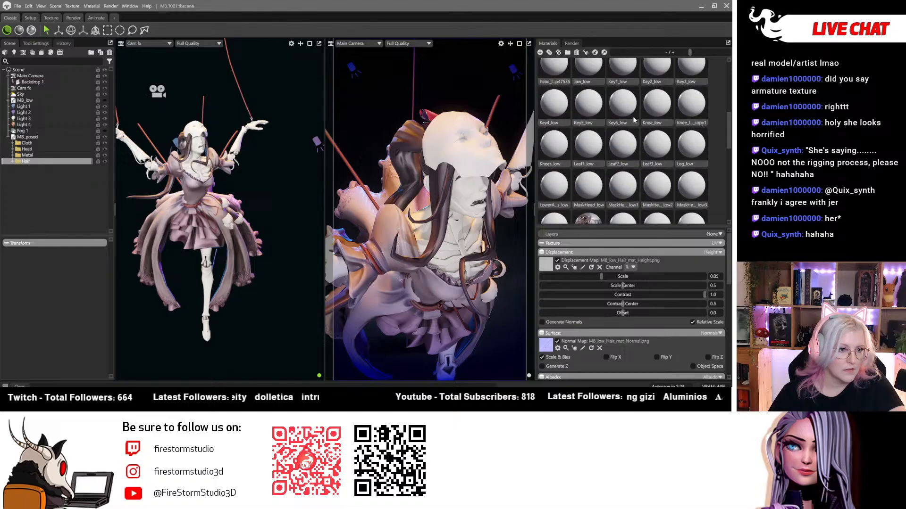
pyautogui.moveTo(580, 160); pyautogui.dragTo(43, 156)
pyautogui.scroll(-5, 585, 155)
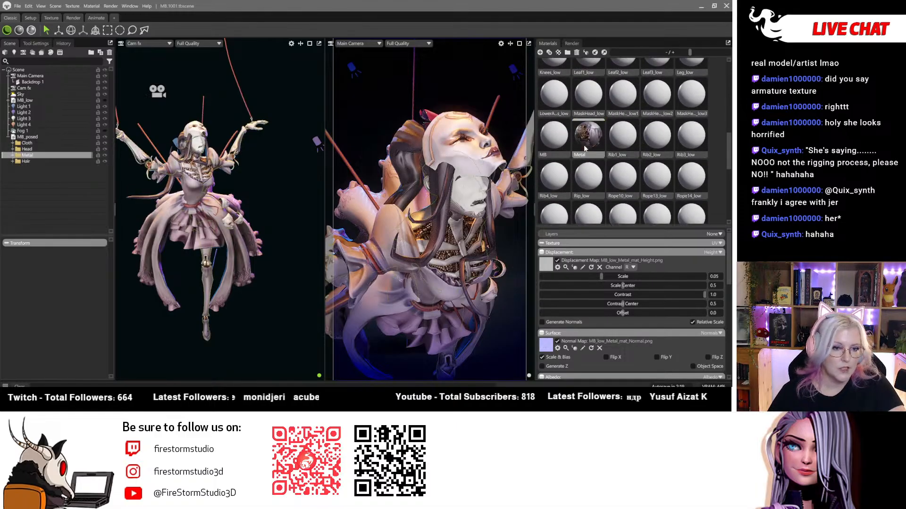
pyautogui.moveTo(588, 171); pyautogui.dragTo(61, 149)
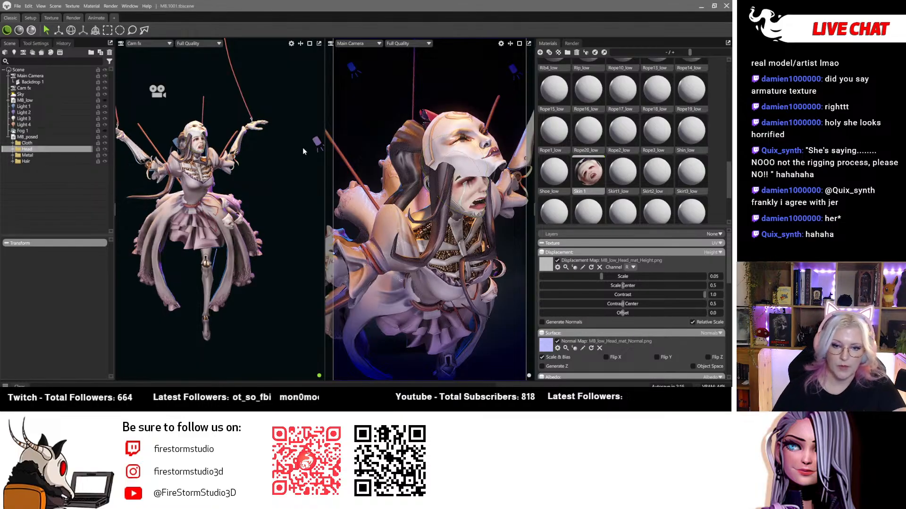
# Reframe the Cam fx and Main Camera views to show the full textured marionette from an angle with its skirt flaring out.
pyautogui.moveTo(281, 168); pyautogui.dragTo(192, 201)
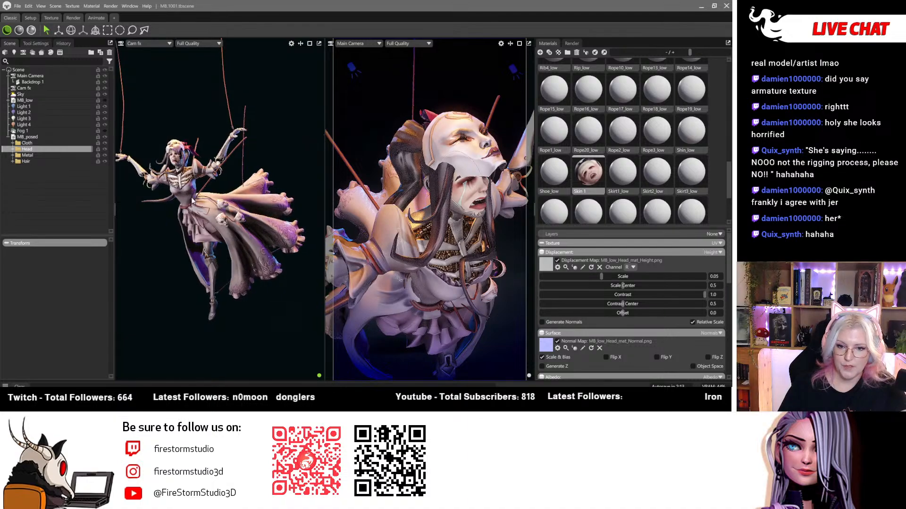
pyautogui.moveTo(226, 254); pyautogui.dragTo(198, 251)
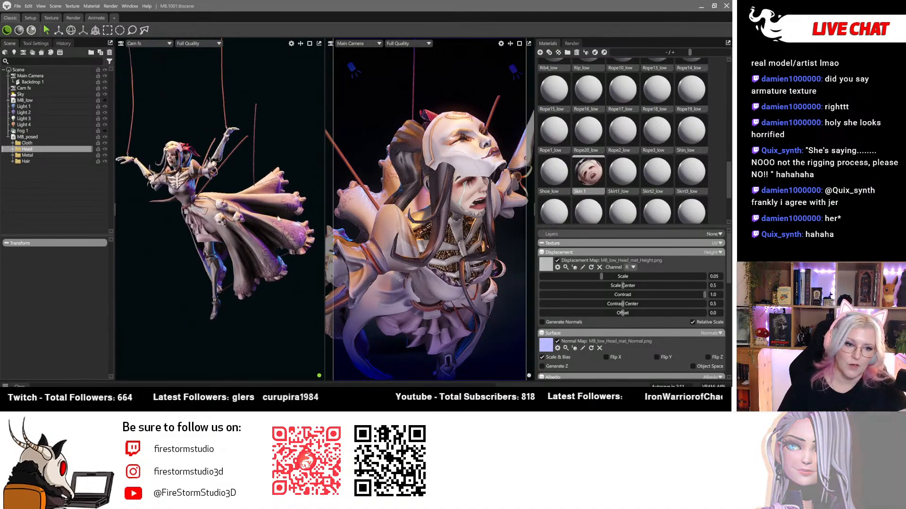
pyautogui.scroll(-2, 438, 191)
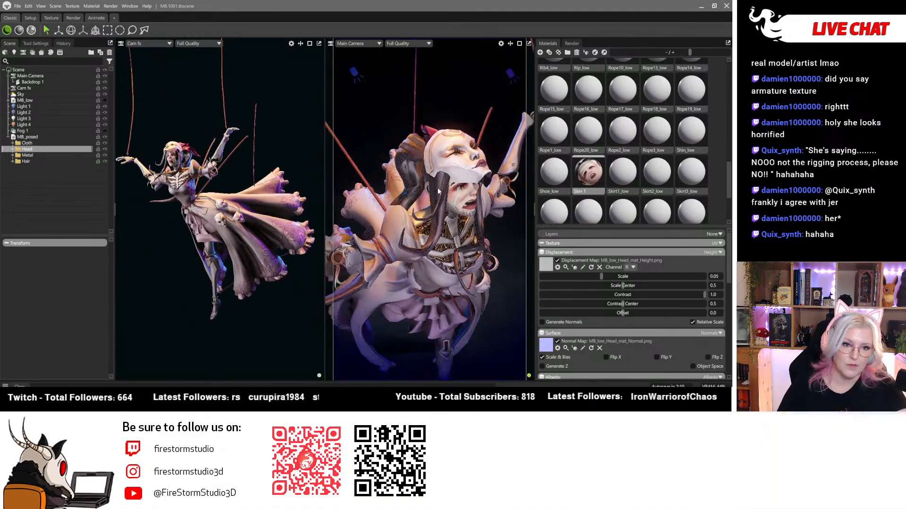
pyautogui.scroll(-4, 437, 191)
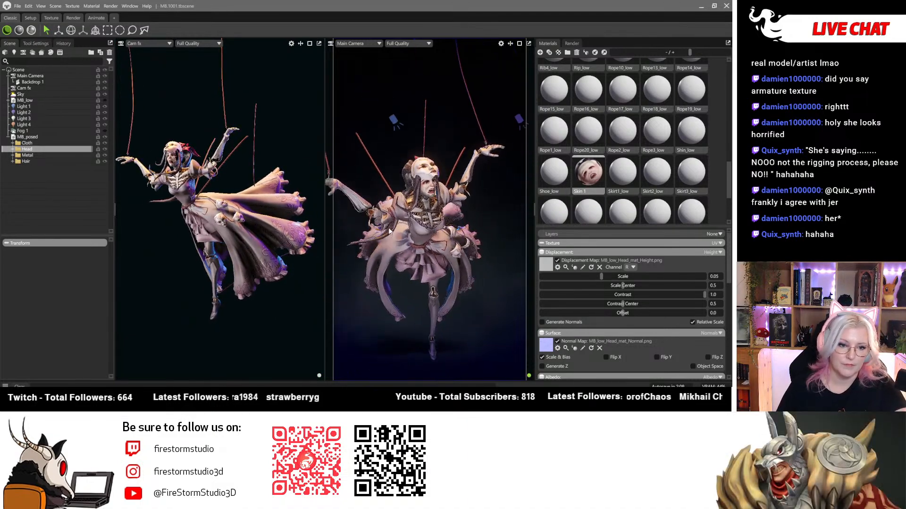
pyautogui.scroll(-5, 396, 226)
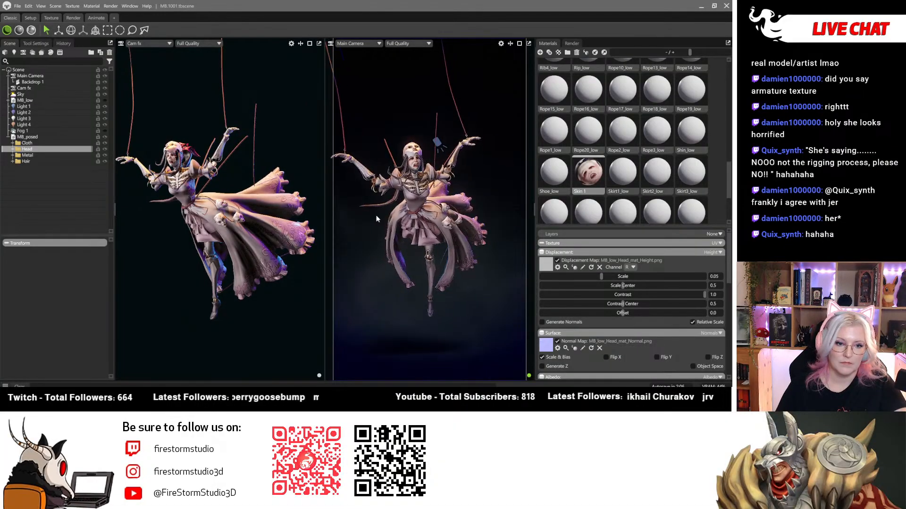
pyautogui.moveTo(442, 215); pyautogui.dragTo(422, 236)
pyautogui.scroll(5, 444, 239)
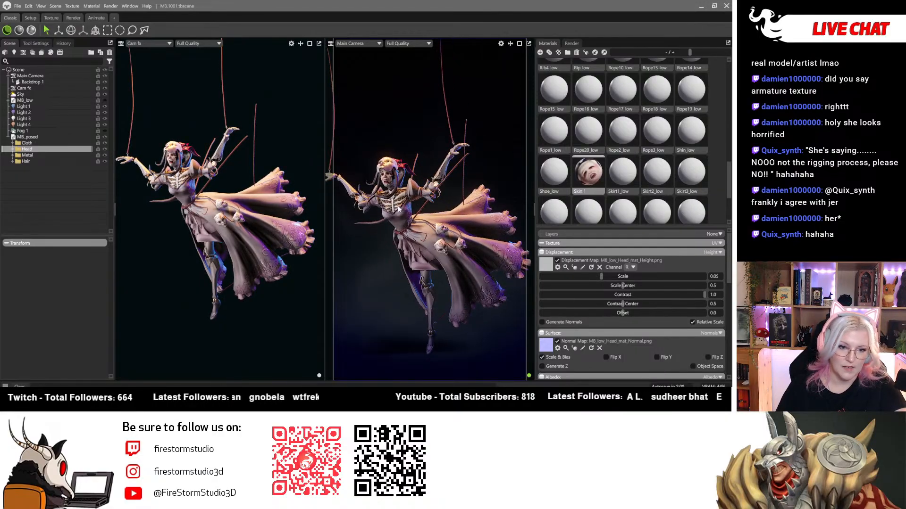
pyautogui.moveTo(398, 209); pyautogui.dragTo(489, 200)
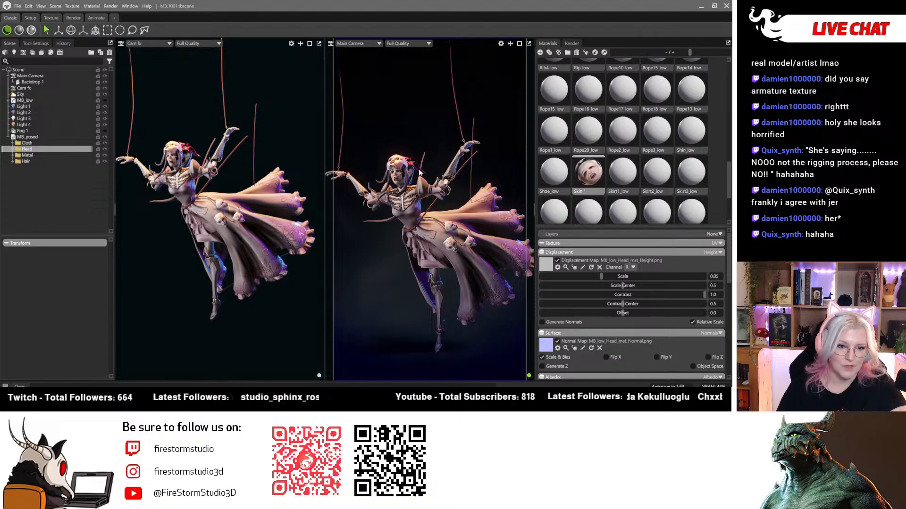
pyautogui.moveTo(213, 210); pyautogui.dragTo(237, 227)
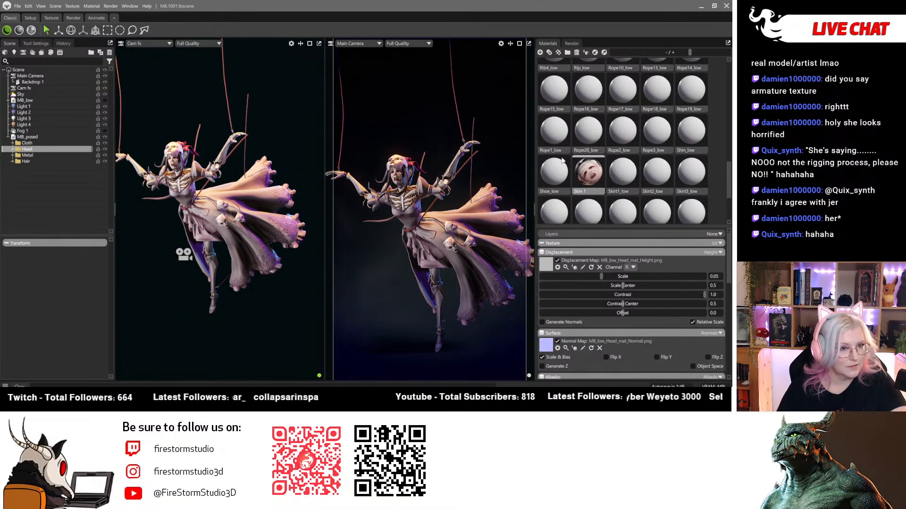
# Delete the unused blank arm, ankle and back materials at the start of the material library, up through Back_low.
pyautogui.scroll(10, 561, 160)
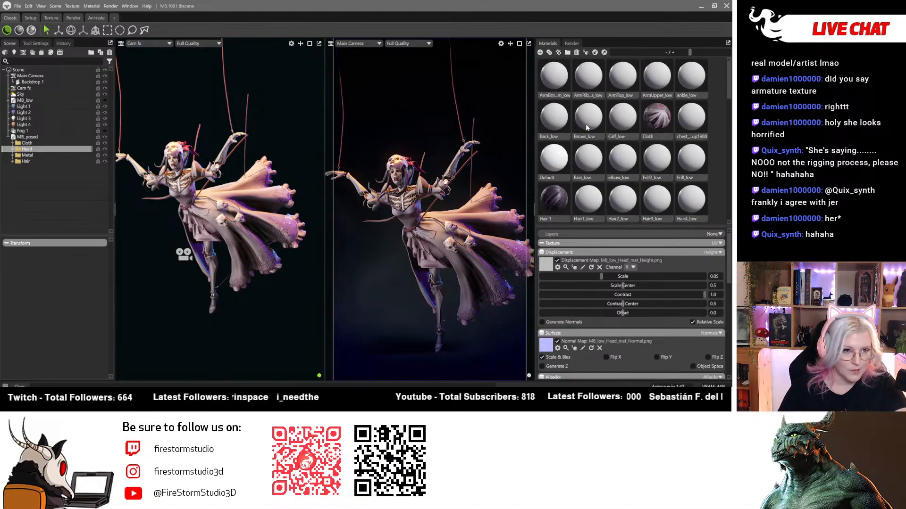
pyautogui.click(556, 84)
pyautogui.press('Delete')
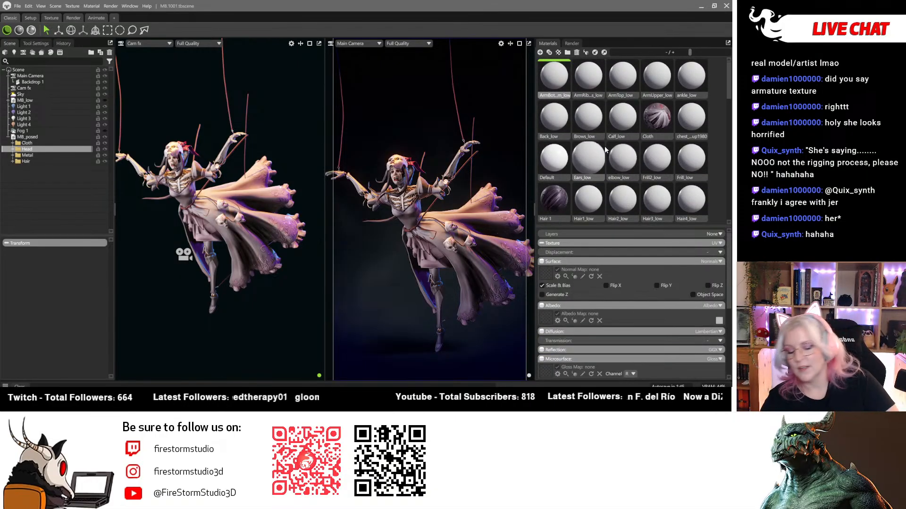
pyautogui.press('Delete')
pyautogui.press('Delete')
pyautogui.press('Delete')
pyautogui.press('Delete')
pyautogui.press('Delete')
pyautogui.press('Delete')
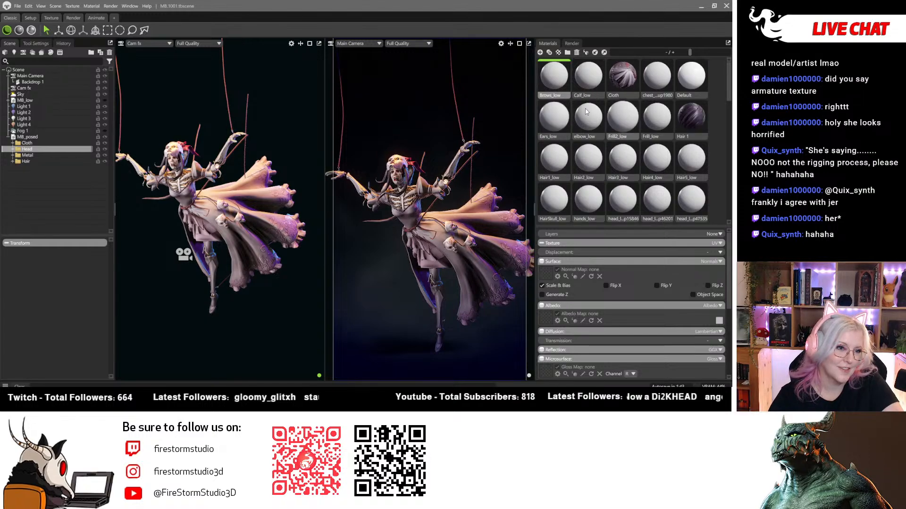
# Delete the Brows_low, Calf_low and chest materials, and undo the accidental deletion of the Cloth material.
pyautogui.press('Delete')
pyautogui.press('Delete')
pyautogui.press('Delete')
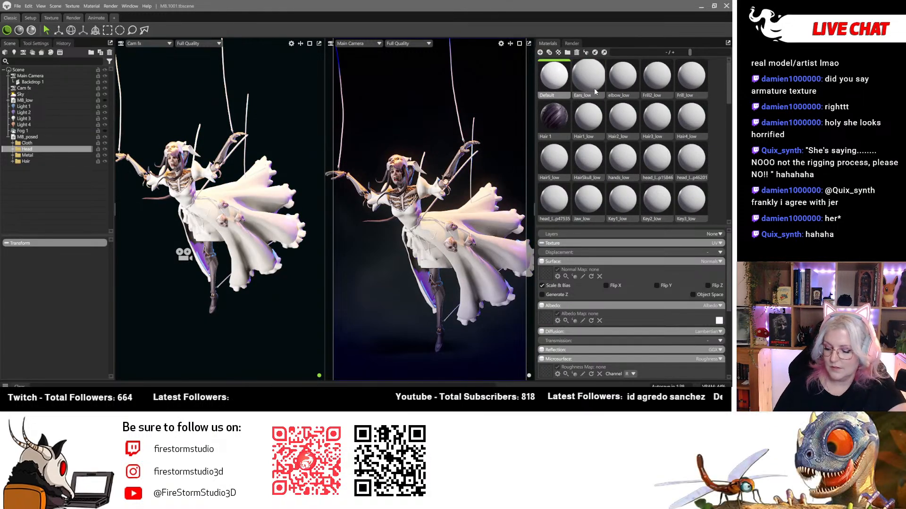
pyautogui.hotkey('ctrl', 'z')
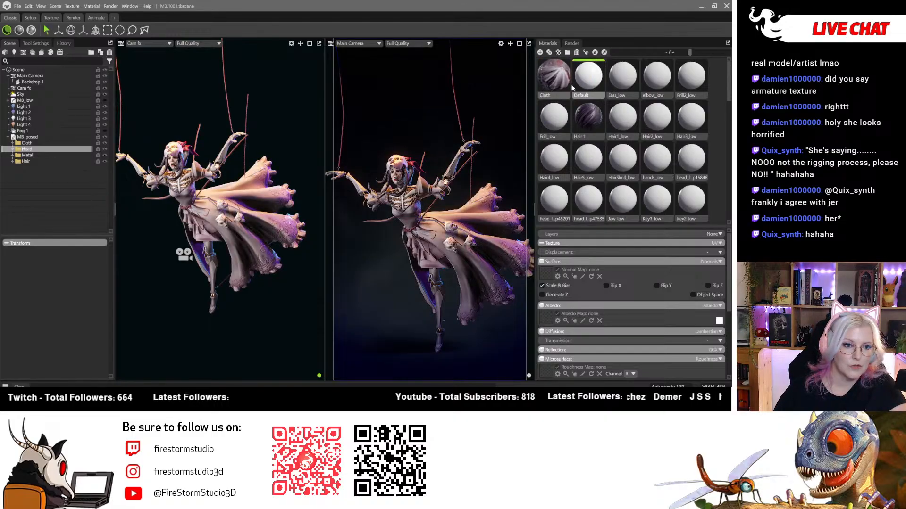
# Delete the Default, Ears_low, elbow_low, Frill2_low and Frill_low materials while keeping Cloth.
pyautogui.press('Delete')
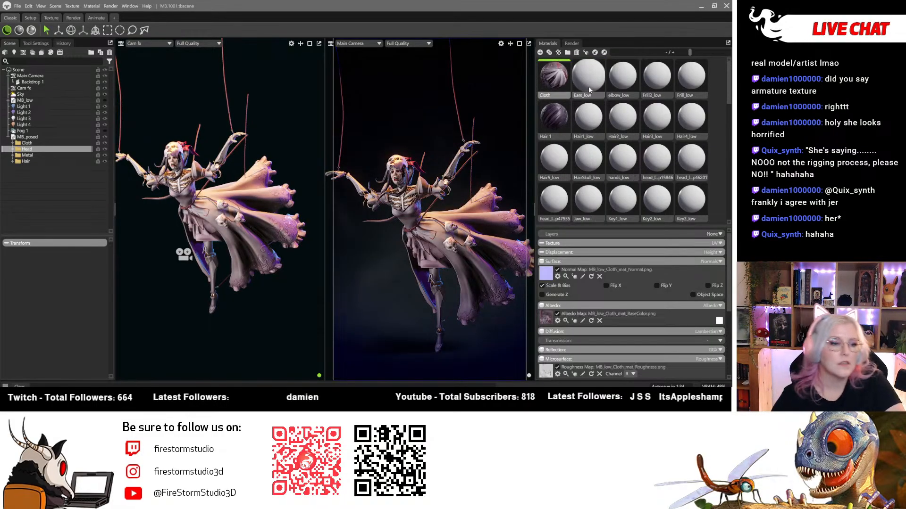
pyautogui.press('Delete')
pyautogui.press('Delete')
pyautogui.press('Delete')
pyautogui.press('Delete')
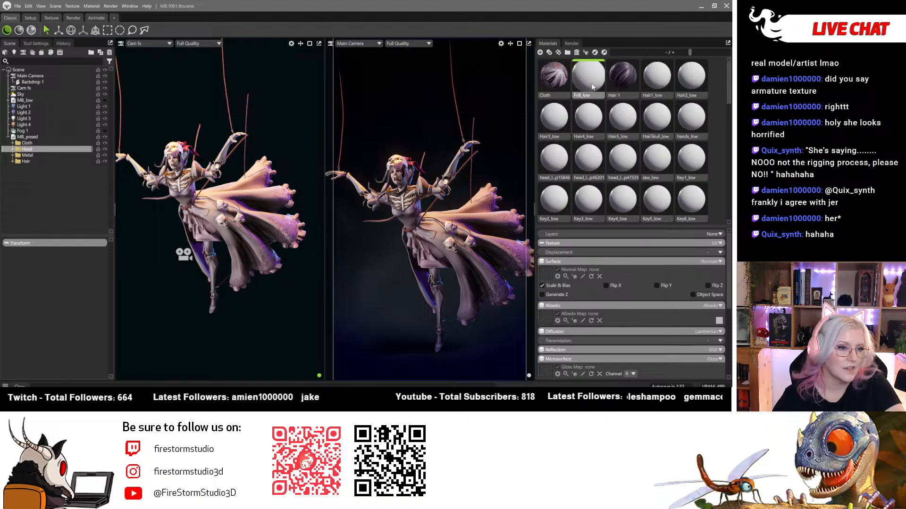
# Delete the blank knee, key, jaw, head, hands and hair materials from Knee_low back through Hair2_low.
pyautogui.click(694, 210)
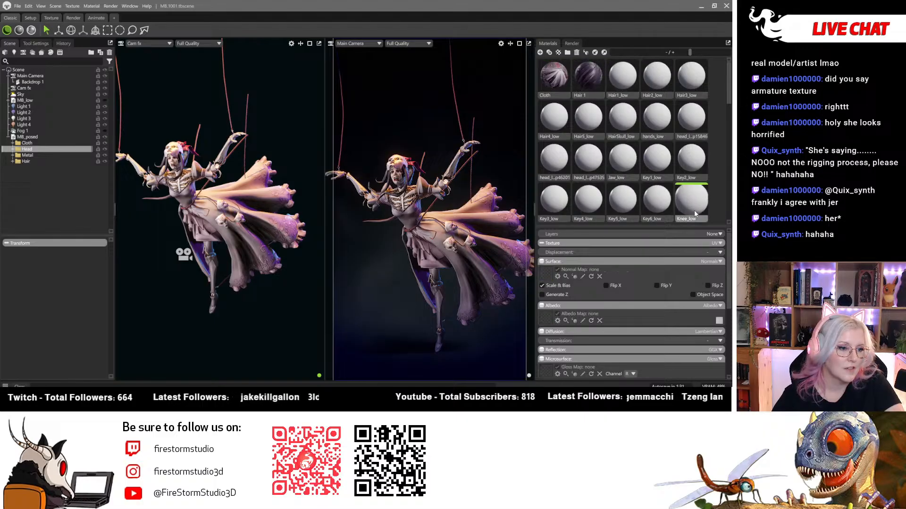
pyautogui.press('Delete')
pyautogui.press('Delete')
pyautogui.press('Delete')
pyautogui.press('Delete')
pyautogui.press('Delete')
pyautogui.press('Delete')
pyautogui.press('Delete')
pyautogui.press('Delete')
pyautogui.press('Delete')
pyautogui.press('Delete')
pyautogui.press('Delete')
pyautogui.press('Delete')
pyautogui.press('Delete')
pyautogui.press('Delete')
pyautogui.press('Delete')
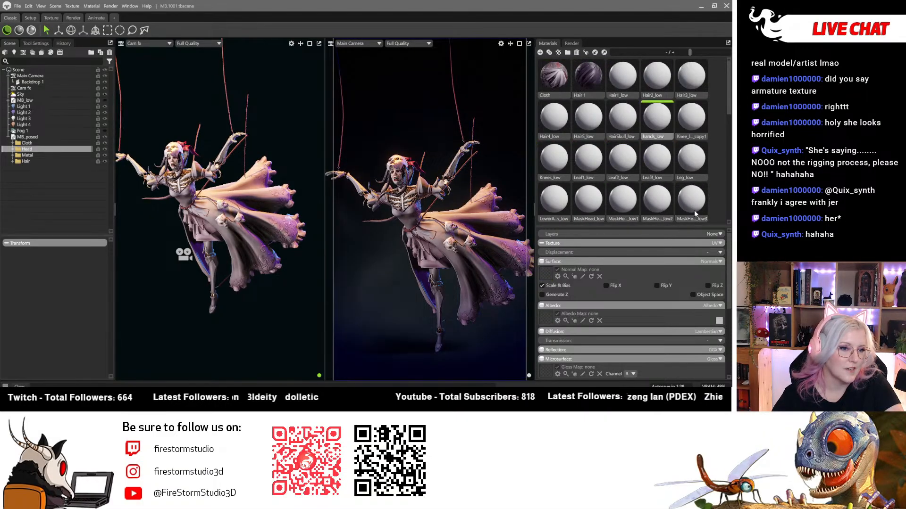
pyautogui.press('Delete')
pyautogui.press('Delete')
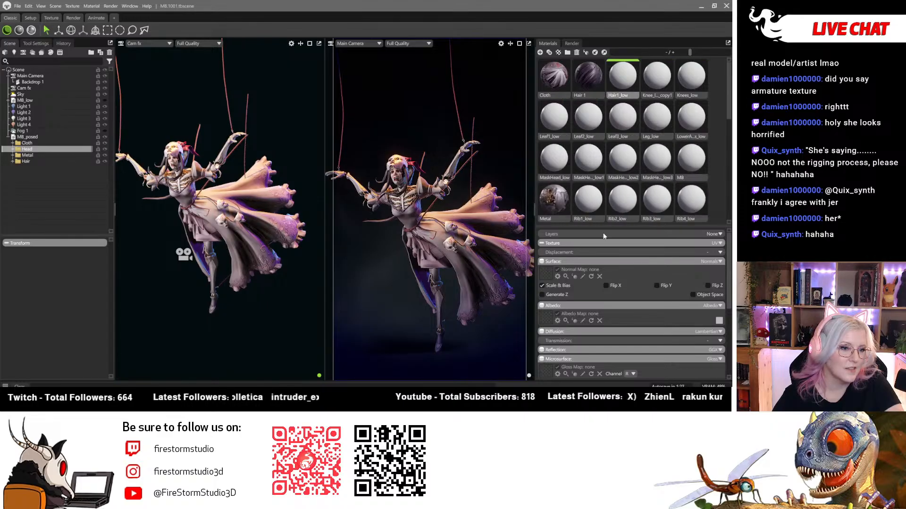
# Delete the MB material and the blank mask, leg, leaf and knee materials back through Hair1_low, keeping Hair 1.
pyautogui.click(555, 166)
pyautogui.click(692, 169)
pyautogui.press('Delete')
pyautogui.press('Delete')
pyautogui.press('Delete')
pyautogui.press('Delete')
pyautogui.press('Delete')
pyautogui.press('Delete')
pyautogui.press('Delete')
pyautogui.press('Delete')
pyautogui.press('Delete')
pyautogui.press('Delete')
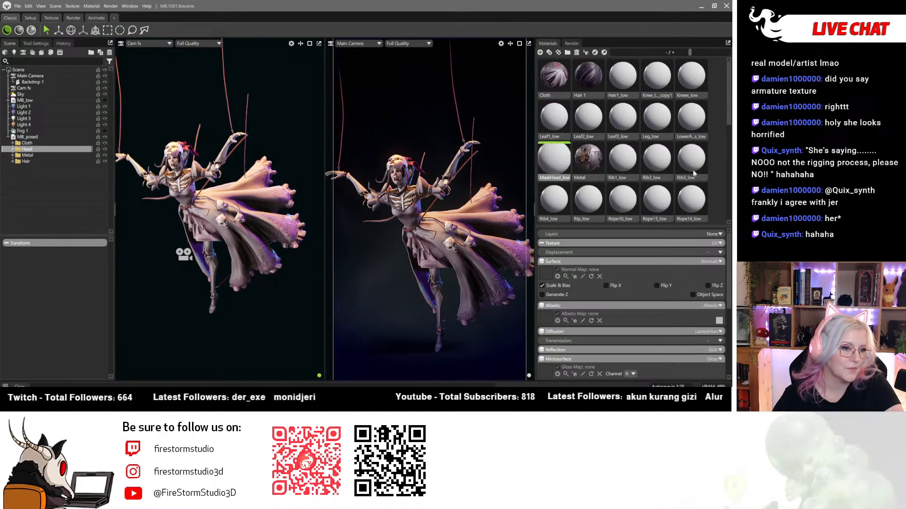
pyautogui.press('Delete')
pyautogui.press('Delete')
pyautogui.press('Delete')
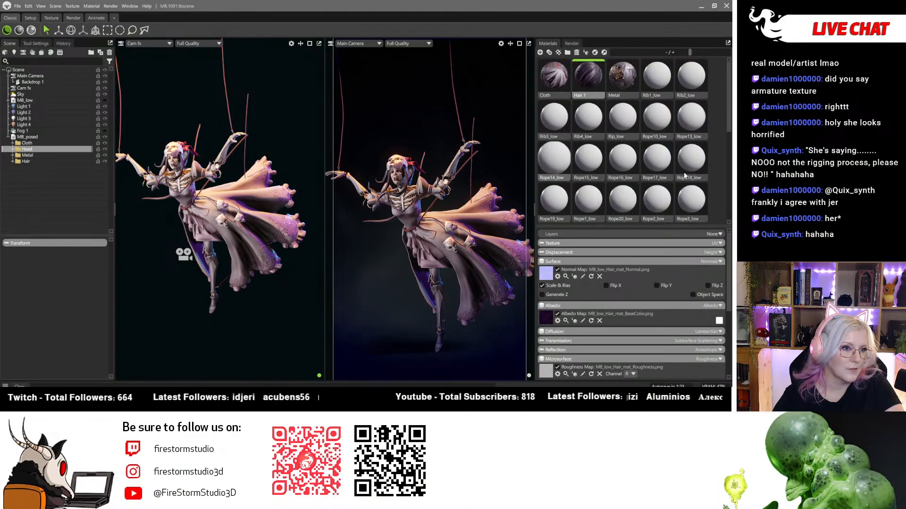
# Delete the blank Shin_low material and the blank rope materials back through Rope13_low, keeping Skin 1.
pyautogui.scroll(-2, 667, 189)
pyautogui.click(589, 188)
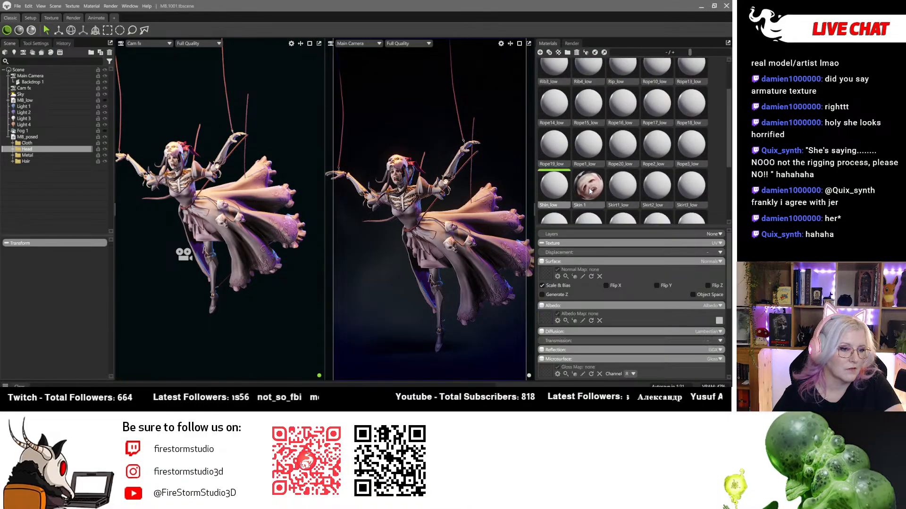
pyautogui.press('Delete')
pyautogui.press('Delete')
pyautogui.press('Delete')
pyautogui.press('Delete')
pyautogui.press('Delete')
pyautogui.press('Delete')
pyautogui.press('Delete')
pyautogui.press('Delete')
pyautogui.press('Delete')
pyautogui.press('Delete')
pyautogui.press('Delete')
pyautogui.press('Delete')
pyautogui.press('Delete')
pyautogui.press('Delete')
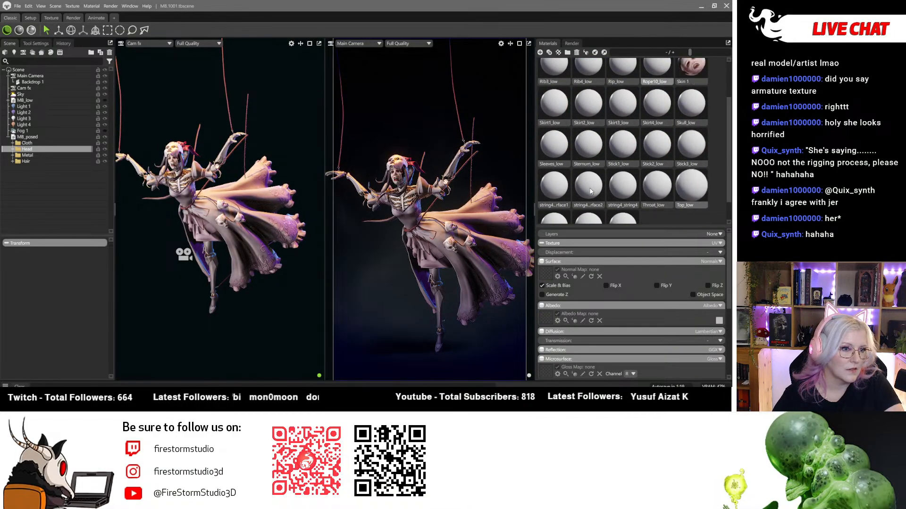
# Delete the Rope10_low, Rip_low and rib materials, working back towards the Metal material.
pyautogui.press('Delete')
pyautogui.press('Delete')
pyautogui.press('Delete')
pyautogui.press('Delete')
pyautogui.press('Delete')
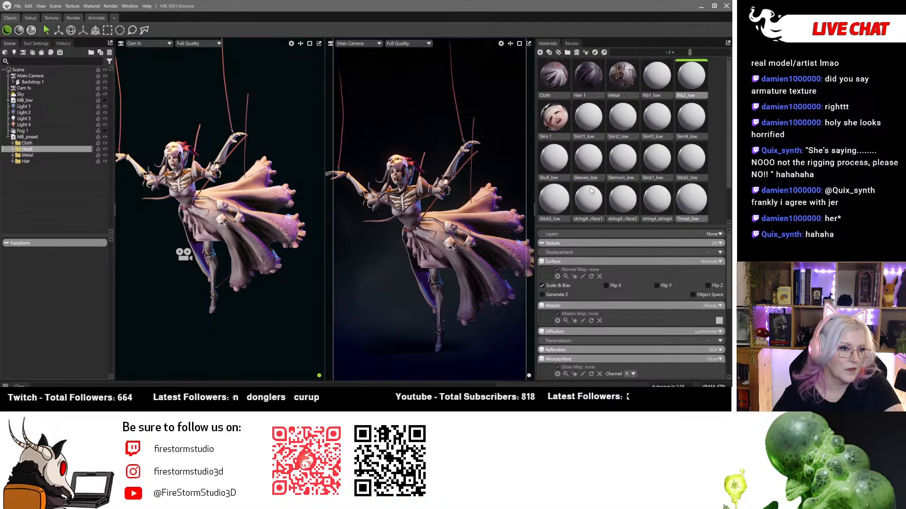
# Delete all remaining blank materials from wrist_low back through Skirt1_low, keeping only Cloth, Hair 1, Metal and Skin 1.
pyautogui.scroll(-2, 625, 178)
pyautogui.click(590, 201)
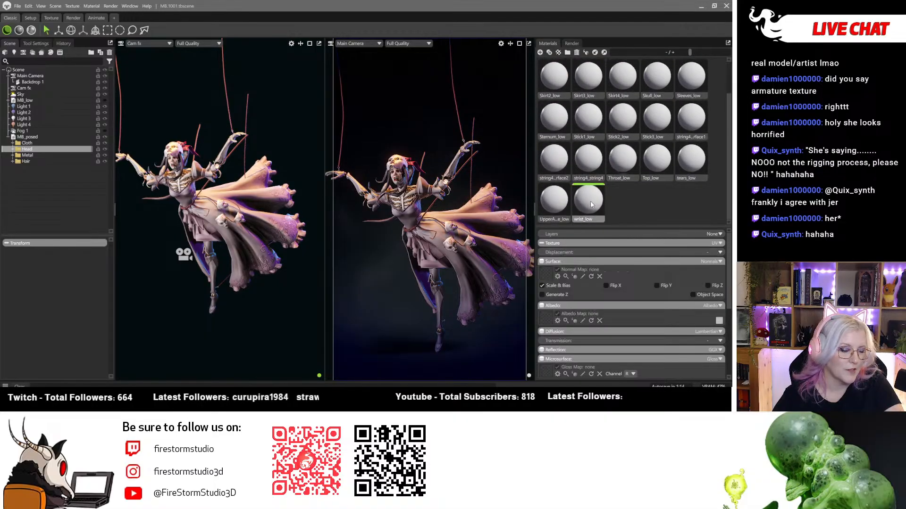
pyautogui.press('Delete')
pyautogui.press('Delete')
pyautogui.press('Delete')
pyautogui.press('Delete')
pyautogui.press('Delete')
pyautogui.press('Delete')
pyautogui.press('Delete')
pyautogui.press('Delete')
pyautogui.press('Delete')
pyautogui.press('Delete')
pyautogui.press('Delete')
pyautogui.press('Delete')
pyautogui.press('Delete')
pyautogui.press('Delete')
pyautogui.press('Delete')
pyautogui.press('Delete')
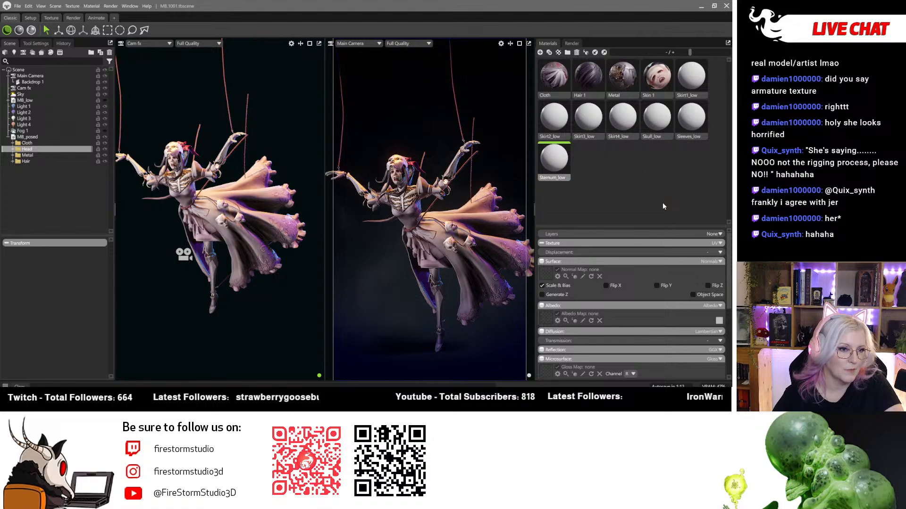
pyautogui.press('Delete')
pyautogui.press('Delete')
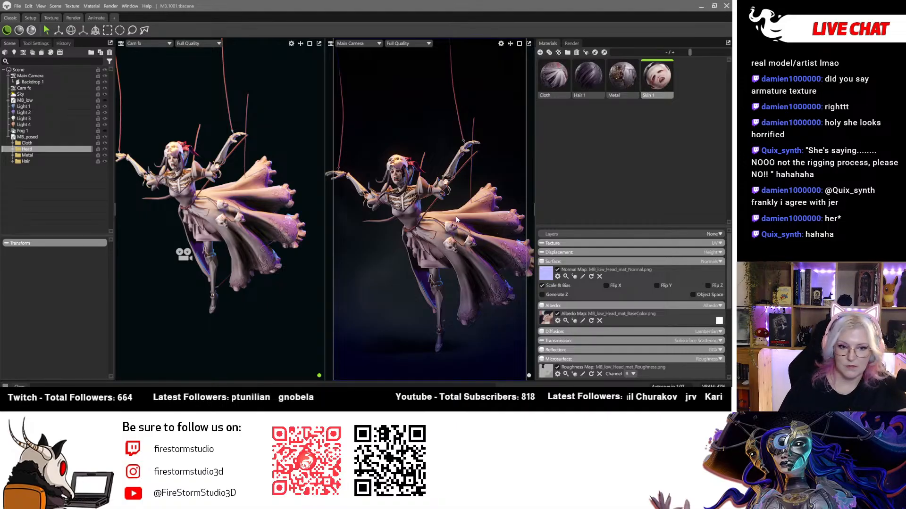
# Examine the textured marionette up close from several angles in Cam fx and as a full figure through the Main Camera.
pyautogui.scroll(-2, 415, 192)
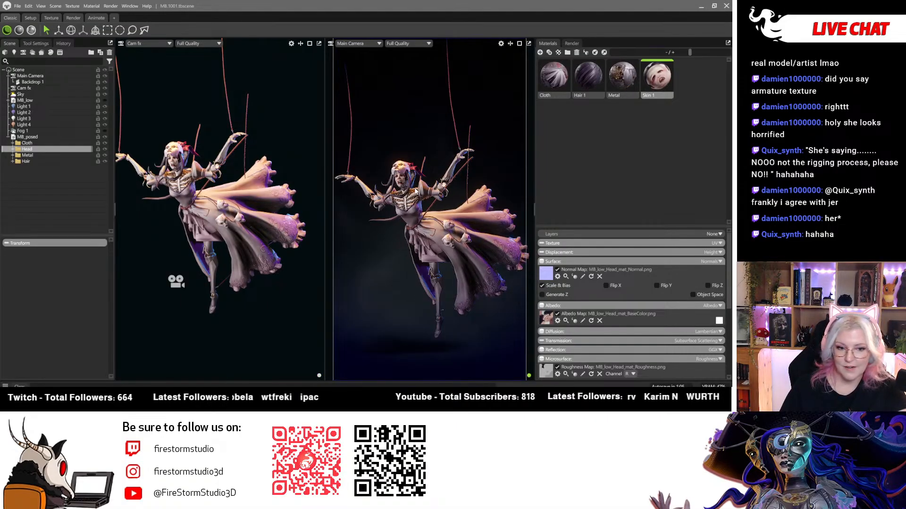
pyautogui.scroll(-2, 415, 192)
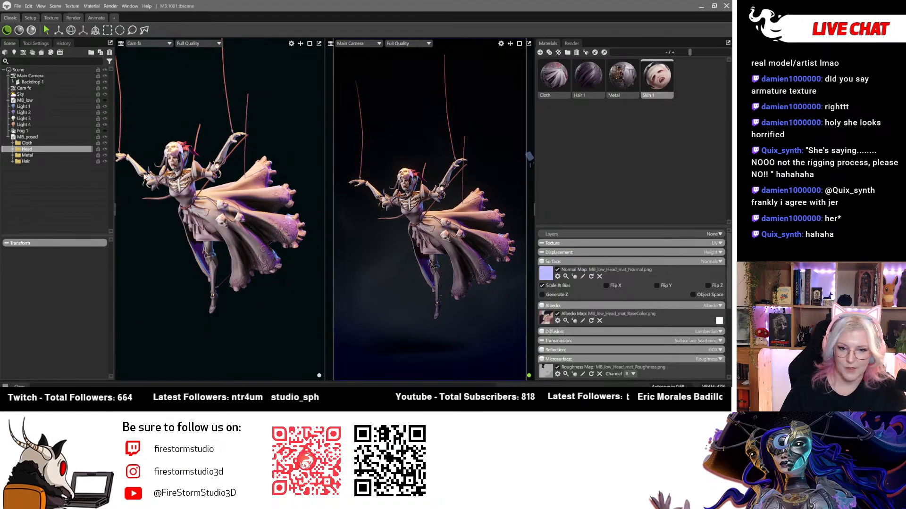
pyautogui.scroll(8, 185, 214)
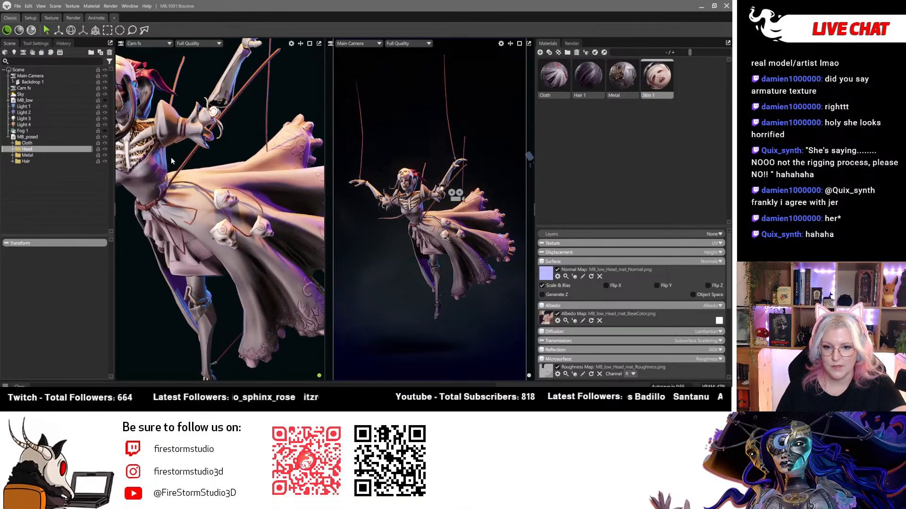
pyautogui.moveTo(227, 177); pyautogui.dragTo(307, 176)
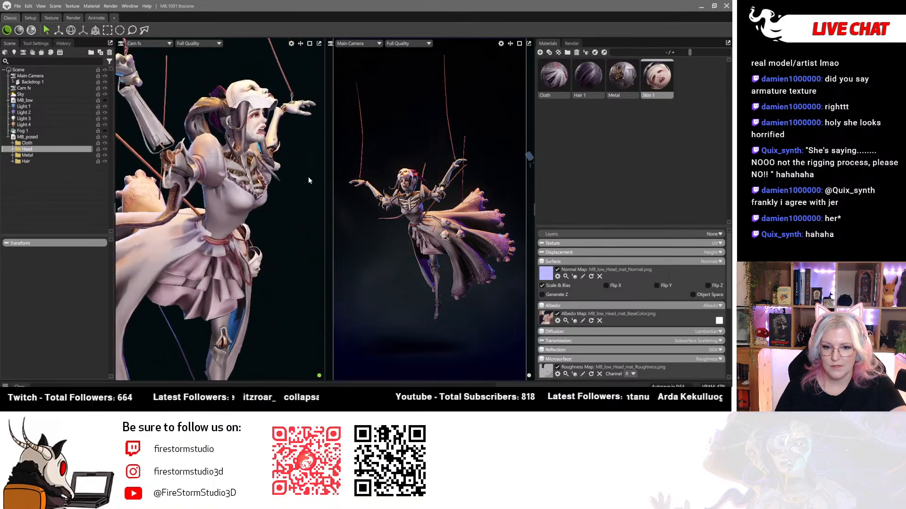
pyautogui.moveTo(209, 220); pyautogui.dragTo(147, 216)
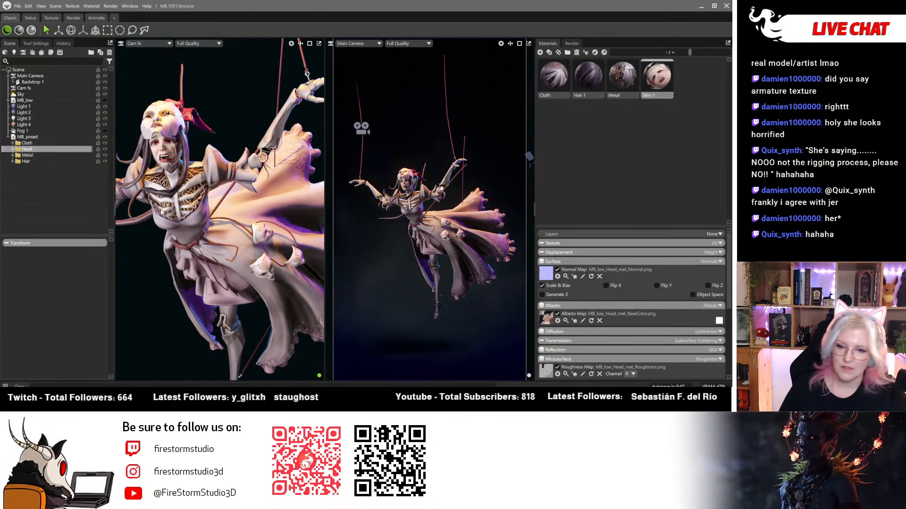
pyautogui.scroll(-1, 240, 188)
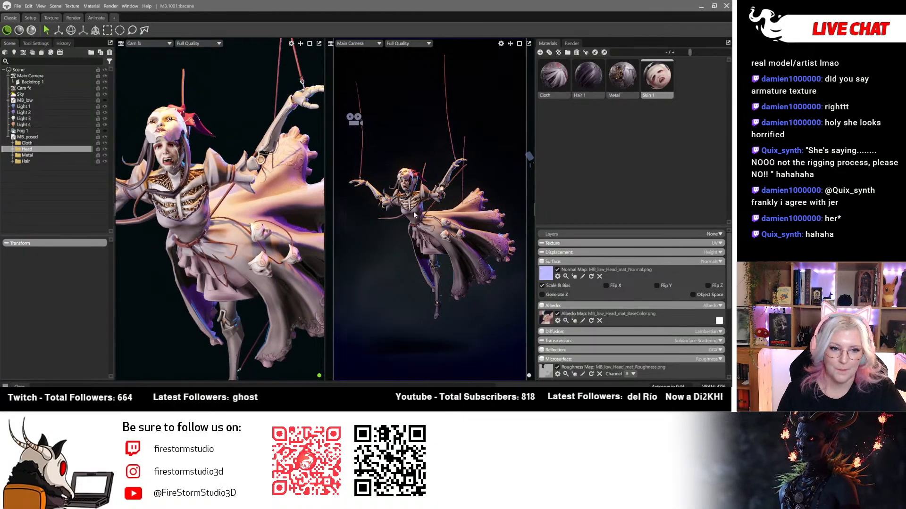
pyautogui.moveTo(414, 215); pyautogui.dragTo(402, 185)
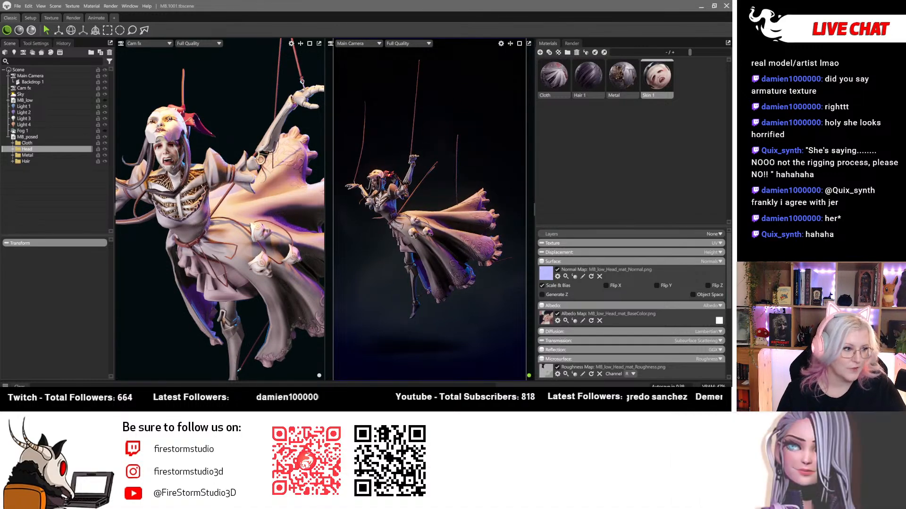
# Compare the marionette's pose and dress with the concept art reference, and dismiss the incoming mail notification.
pyautogui.moveTo(731, 236); pyautogui.dragTo(239, 182, button='right')
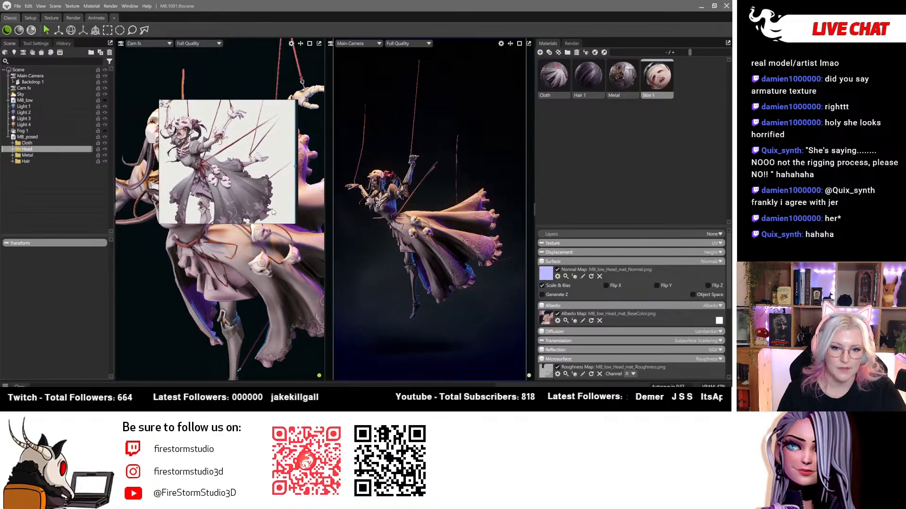
pyautogui.moveTo(239, 182); pyautogui.dragTo(239, 119, button='middle')
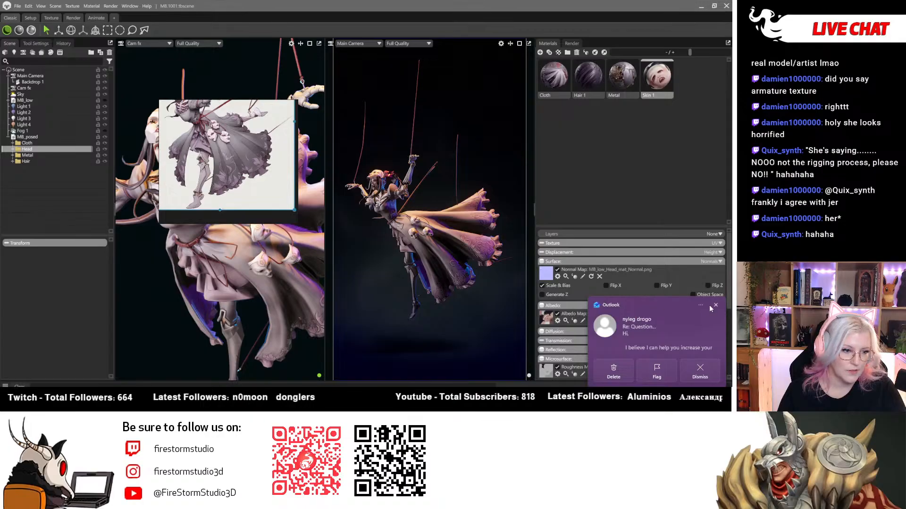
pyautogui.click(714, 306)
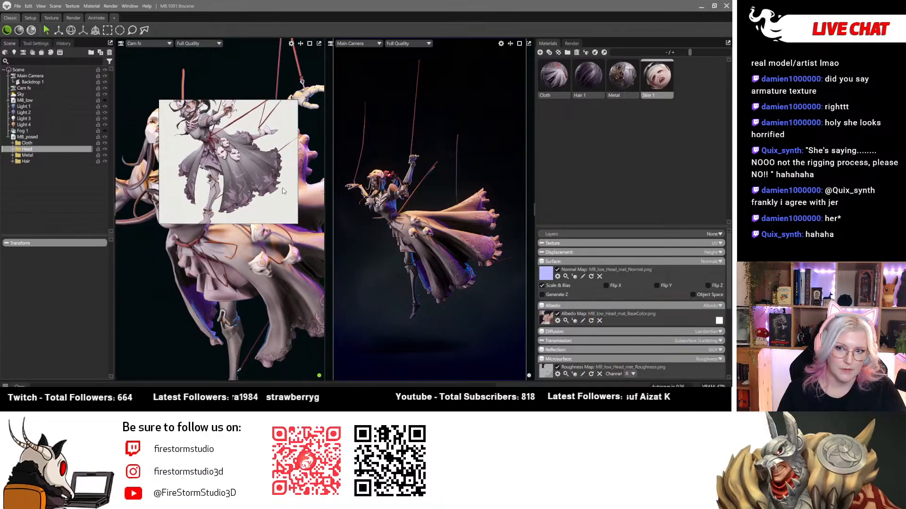
pyautogui.moveTo(249, 167); pyautogui.dragTo(731, 237)
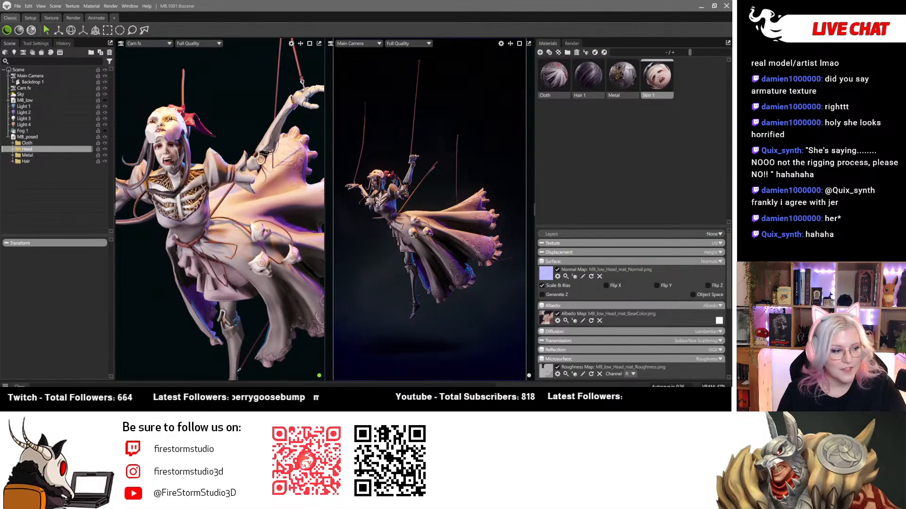
# Turn the Main Camera back to a frontal view of the whole marionette and select the Rope3_low mesh at the waist.
pyautogui.click(398, 172)
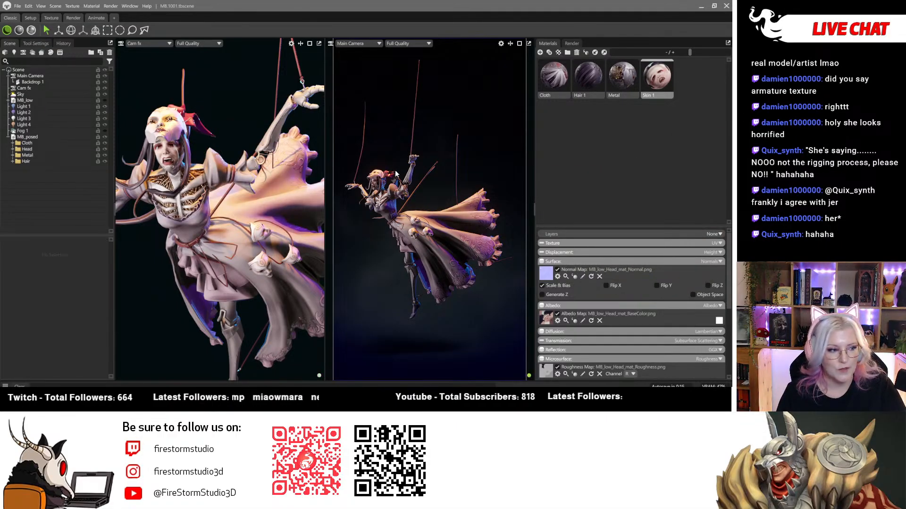
pyautogui.moveTo(398, 173); pyautogui.dragTo(434, 194)
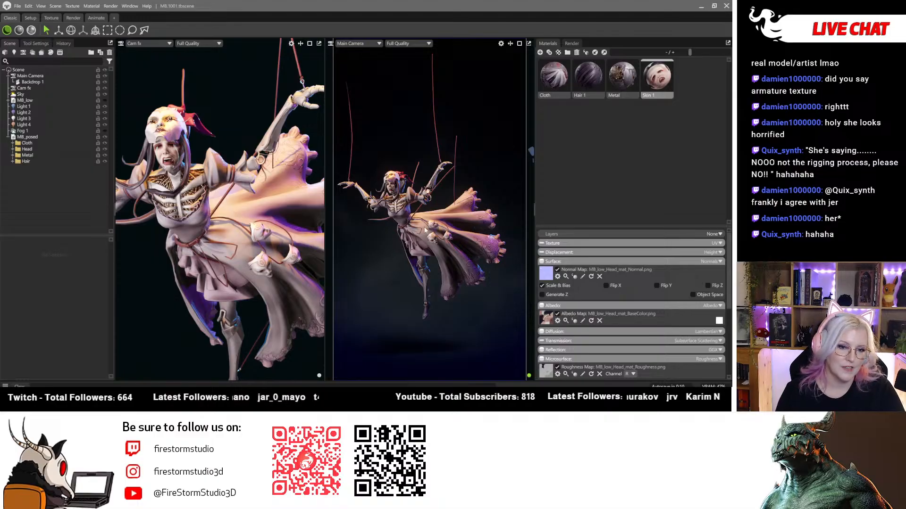
pyautogui.click(397, 225)
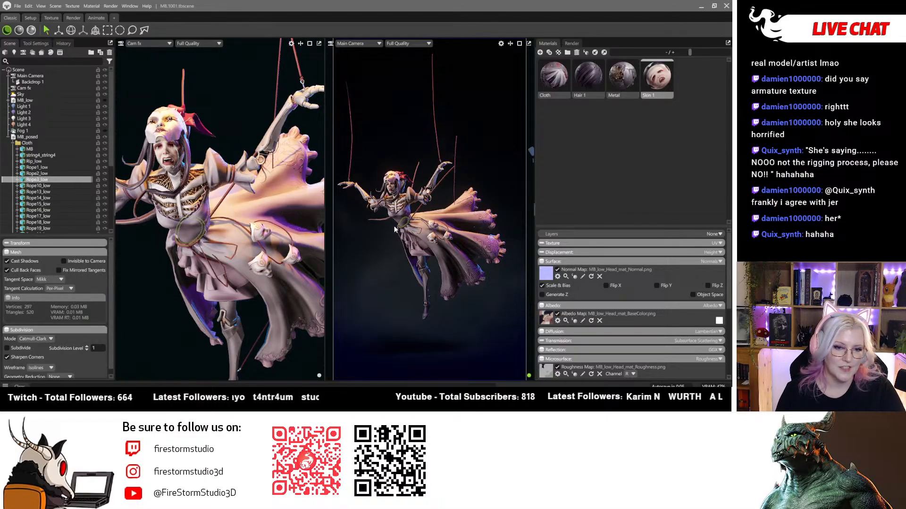
pyautogui.moveTo(397, 264); pyautogui.dragTo(391, 269)
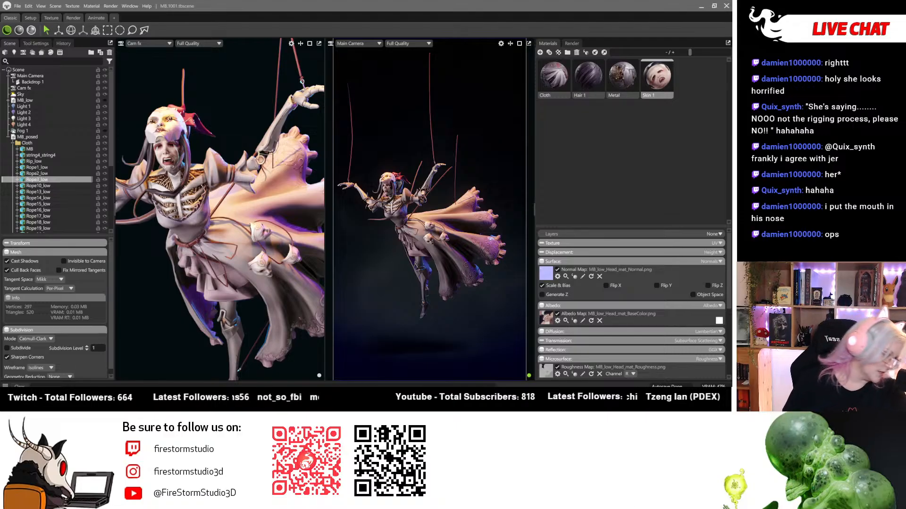
# Switch to File Explorer and open the render folder of project x inside the Maya projects directory.
pyautogui.hotkey('alt', 'Tab')
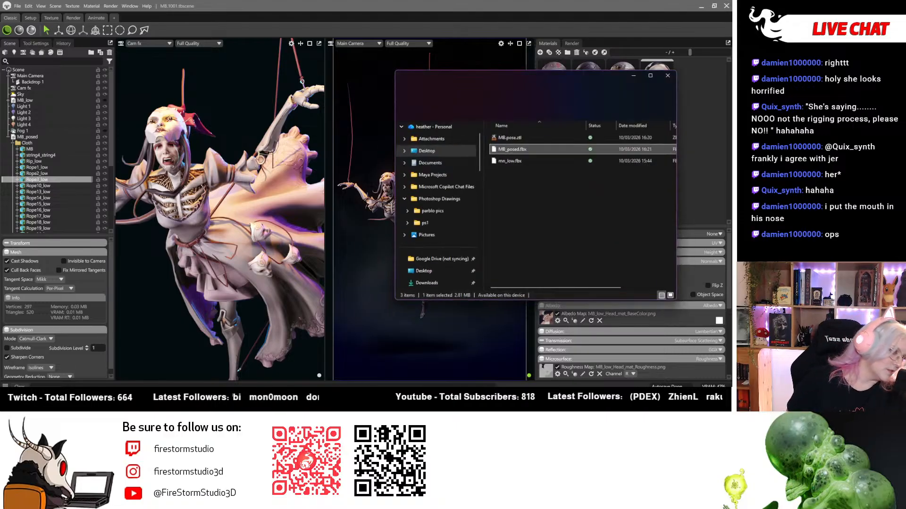
pyautogui.click(545, 89)
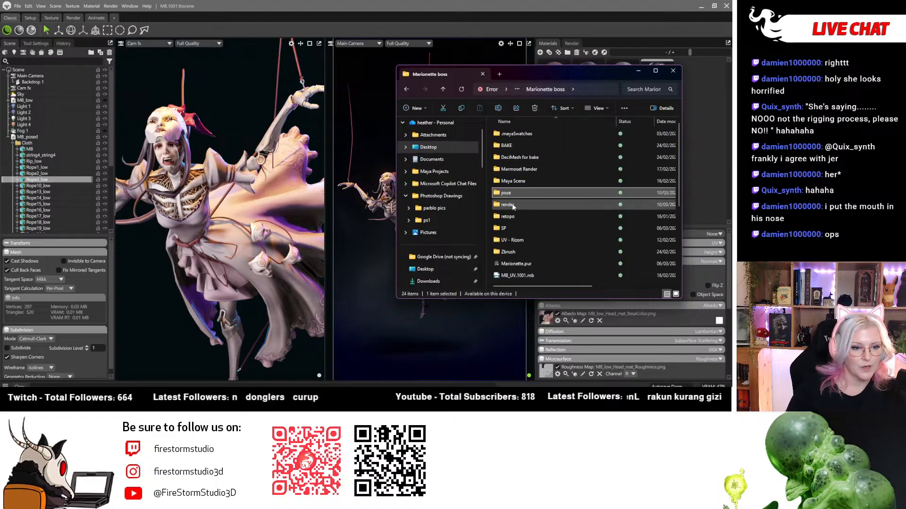
pyautogui.click(517, 89)
pyautogui.click(544, 89)
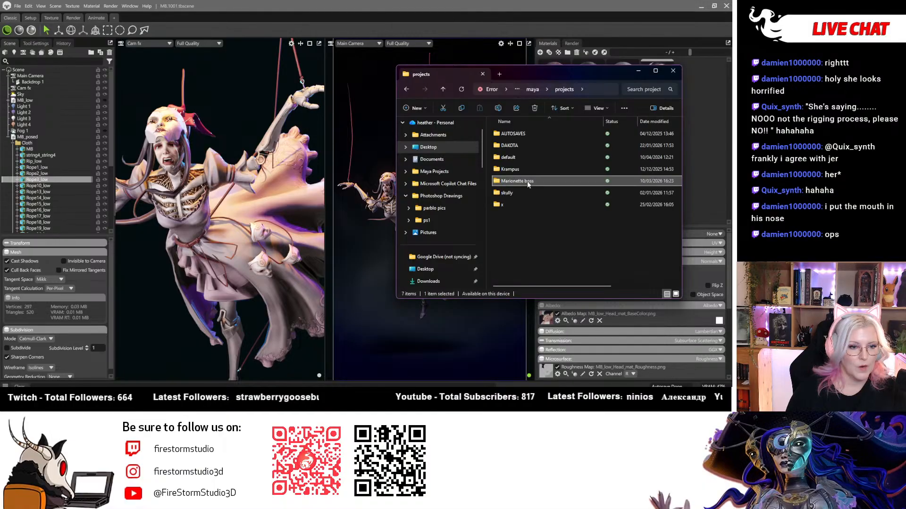
pyautogui.doubleClick(505, 204)
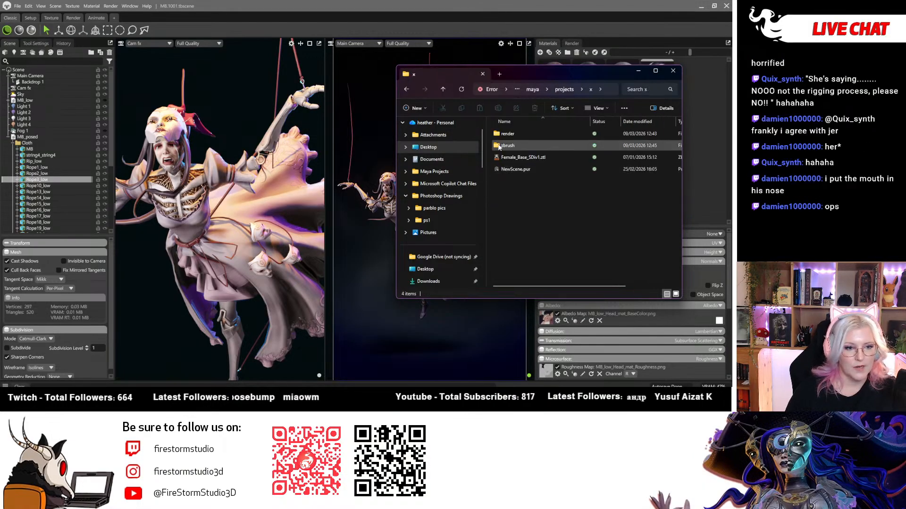
pyautogui.click(511, 134)
pyautogui.doubleClick(510, 134)
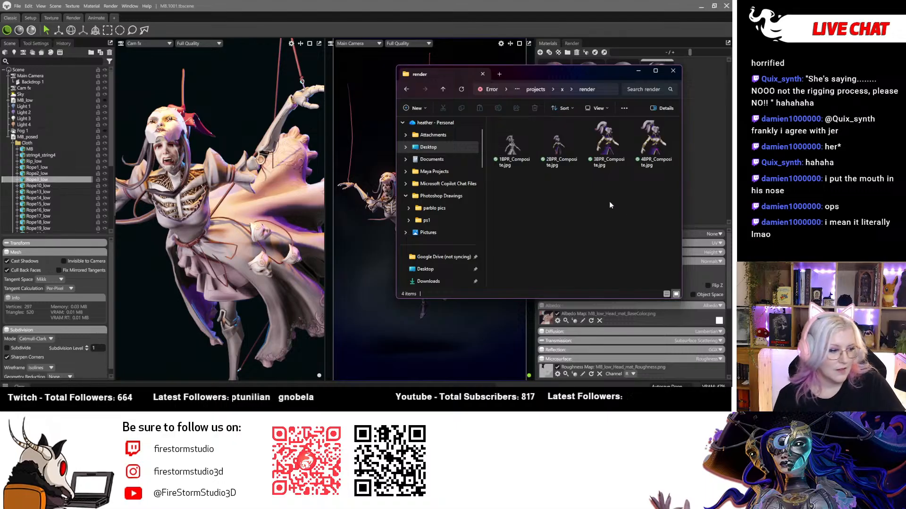
# View the 4BPR_Composite.jpg render, then close it and return to the Marmoset Toolbag scene.
pyautogui.doubleClick(647, 145)
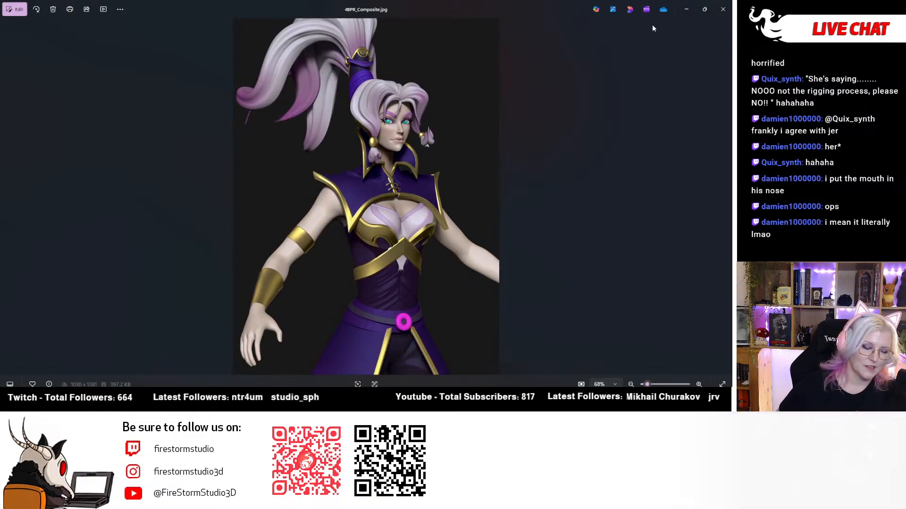
pyautogui.click(723, 7)
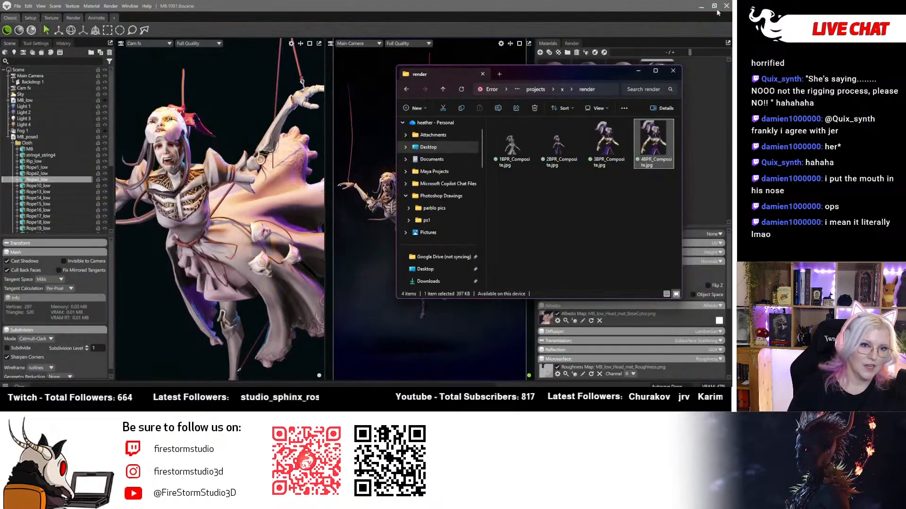
pyautogui.click(636, 76)
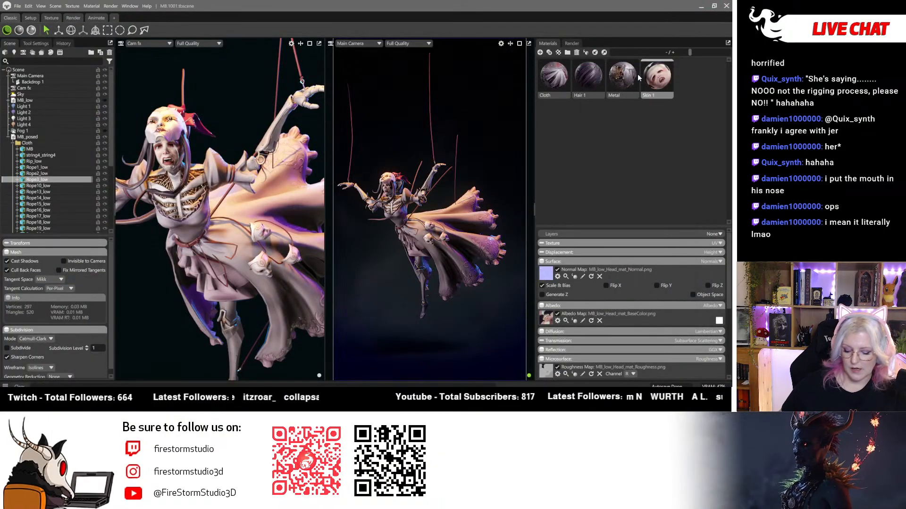